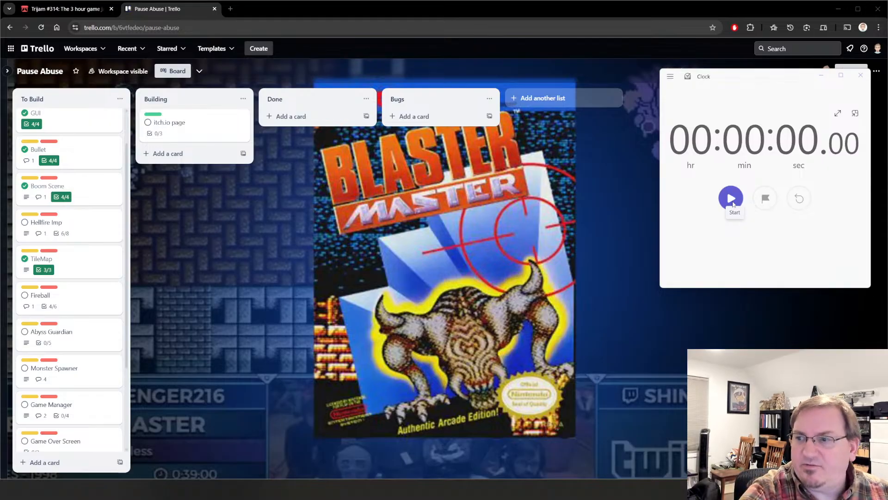
Start the stopwatch and minimize the clock window
click(732, 199)
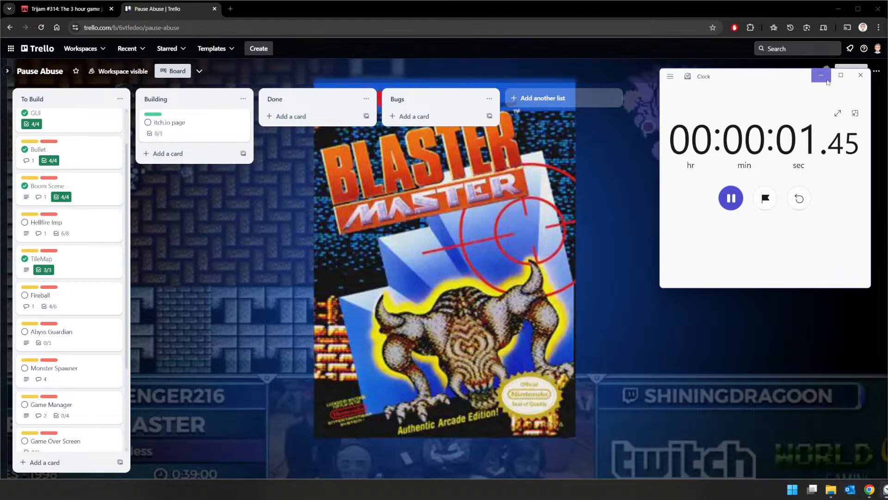
click(820, 76)
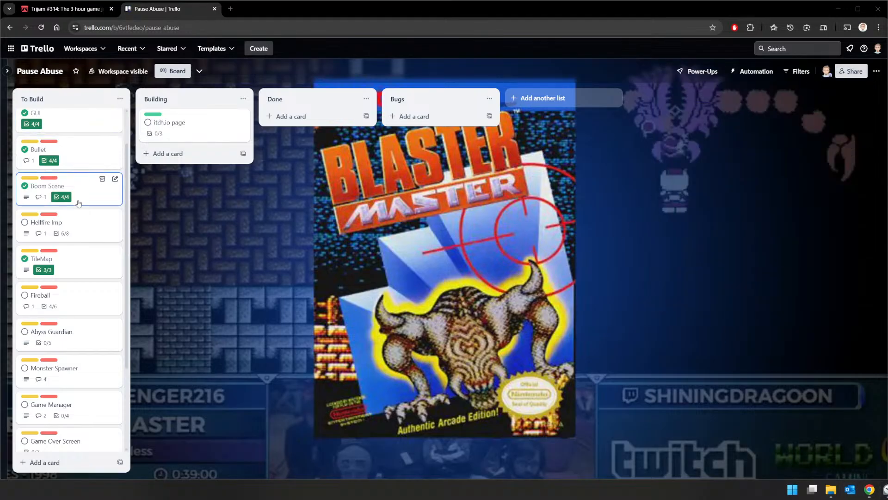
Check the Hellfire Imp card's checklist, and copy the pause code from the comment on the Fireball card
click(67, 234)
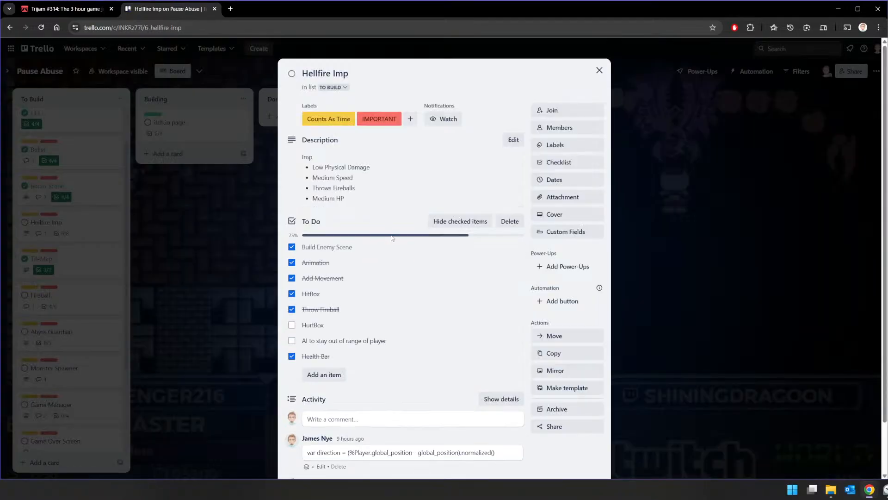
click(599, 70)
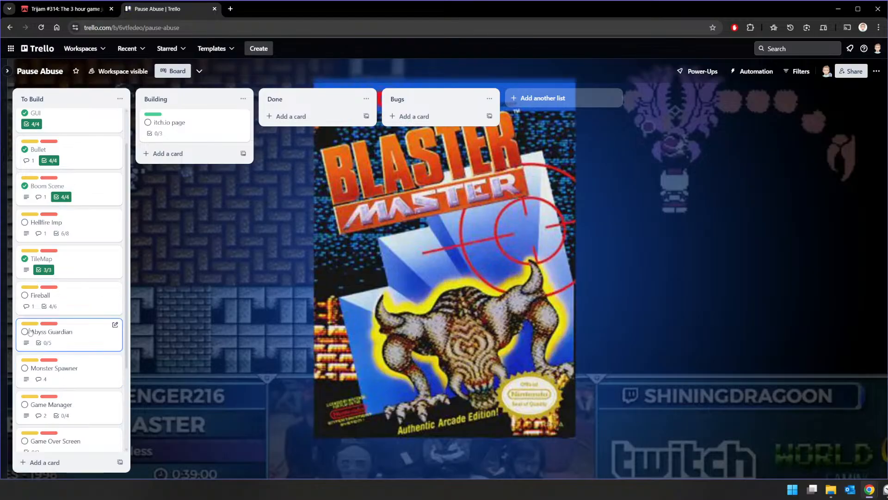
click(65, 299)
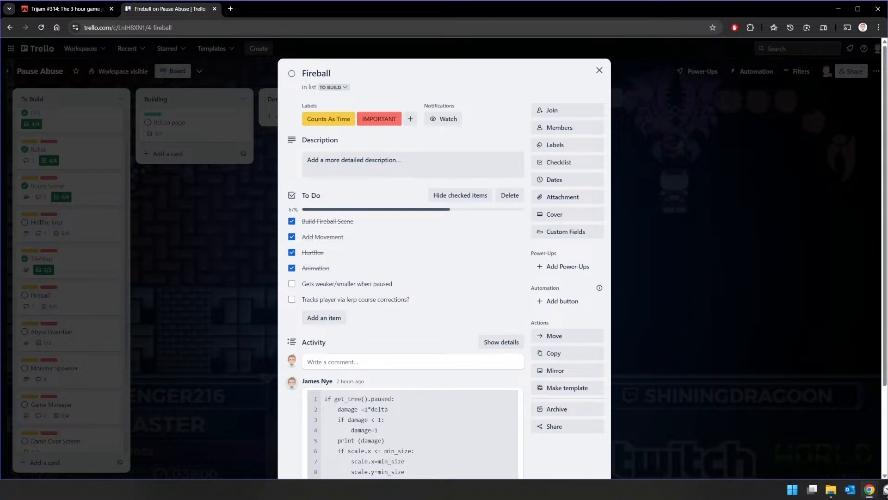
scroll(420, 365, down, 3)
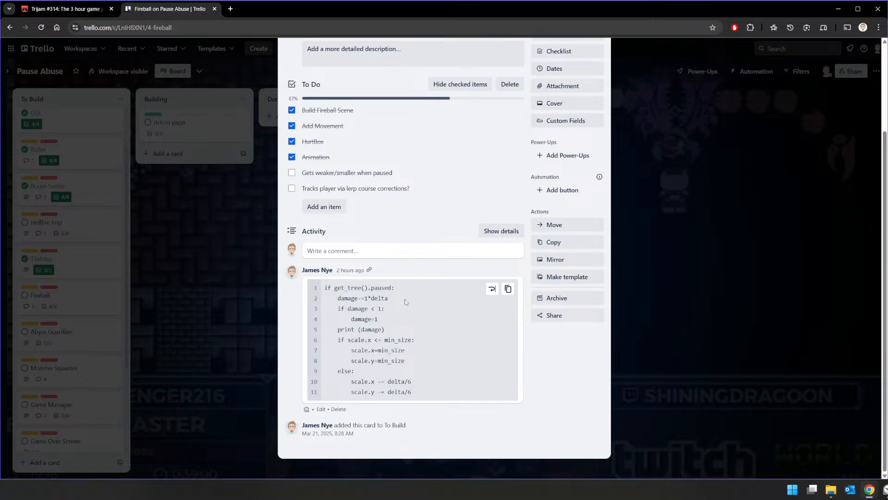
drag(324, 288, 429, 394)
key(ctrl+c)
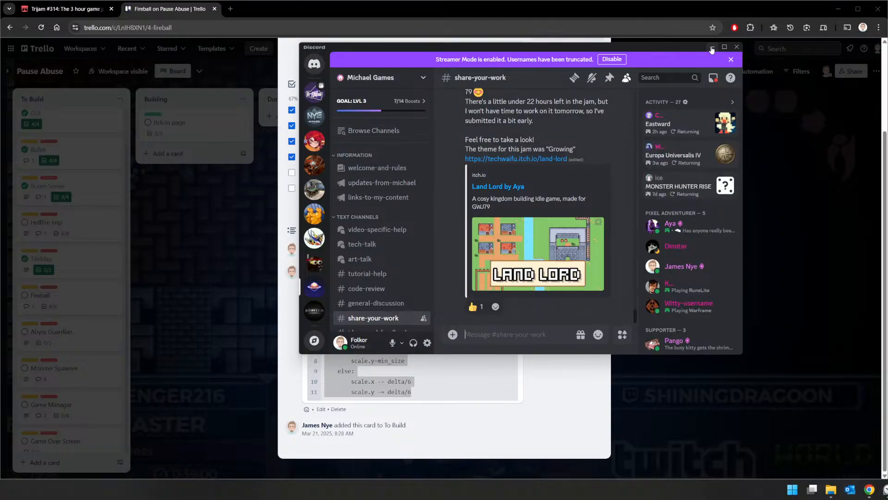
click(712, 47)
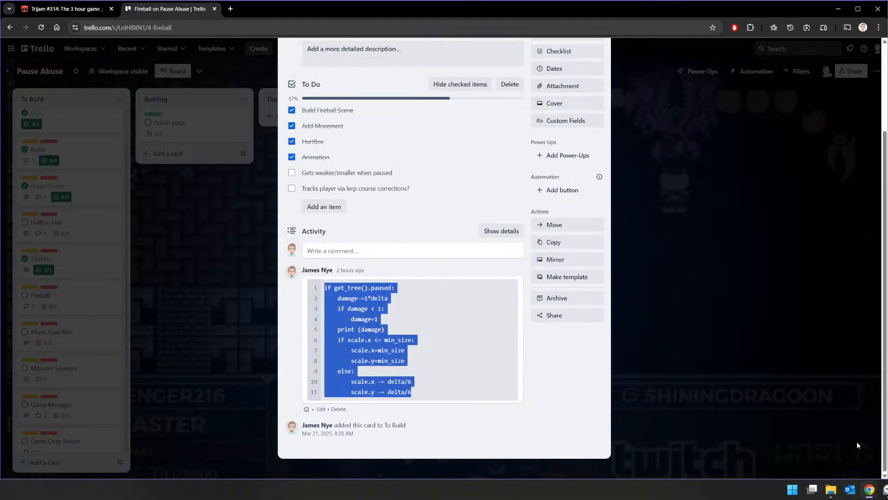
Switch to Godot and paste the copied pause code at the start of the _process function in Fireball.gd
click(870, 489)
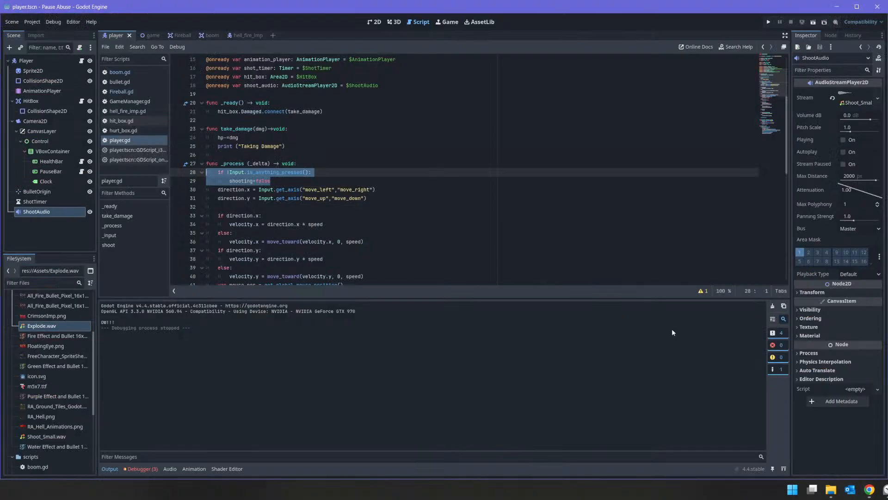
click(121, 91)
click(224, 128)
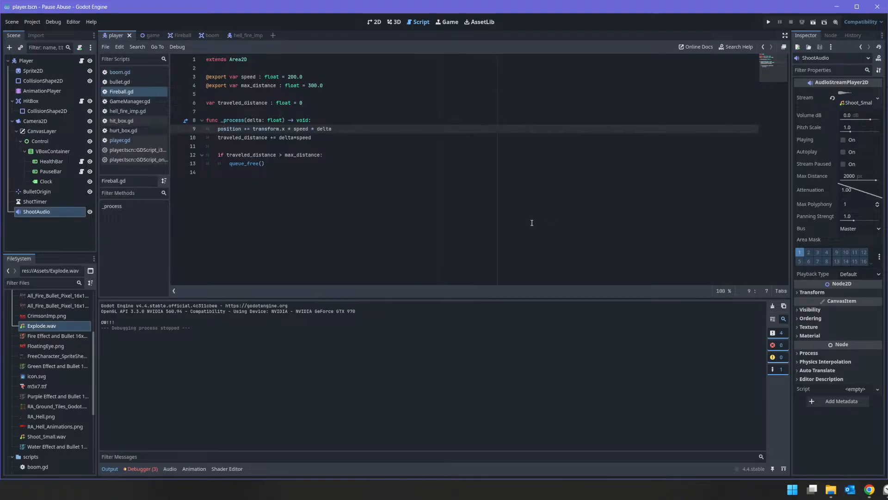
key(Return)
key(Up)
key(ctrl+v)
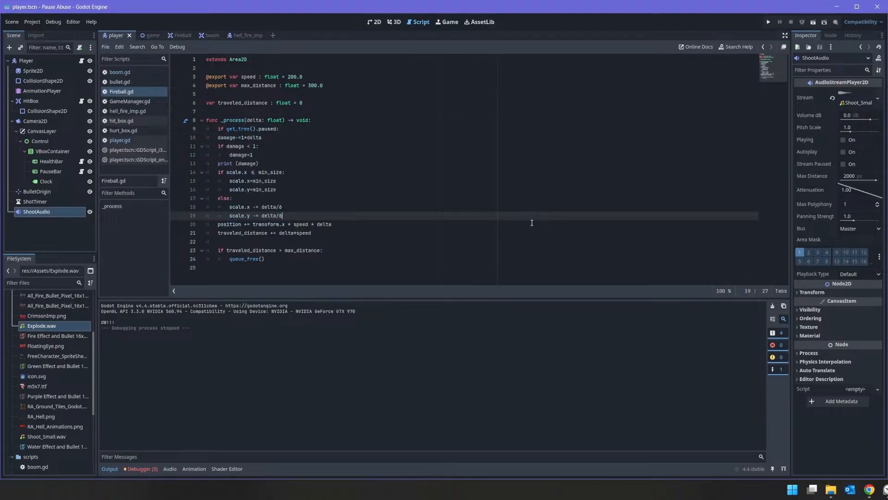
Indent the pasted damage and scale lines one level so they sit inside the get_tree().paused condition
key(shift+Up)
key(shift+Up)
key(shift+Up)
key(shift+Up)
key(shift+Up)
key(shift+Up)
key(shift+Up)
key(shift+Up)
key(shift+Up)
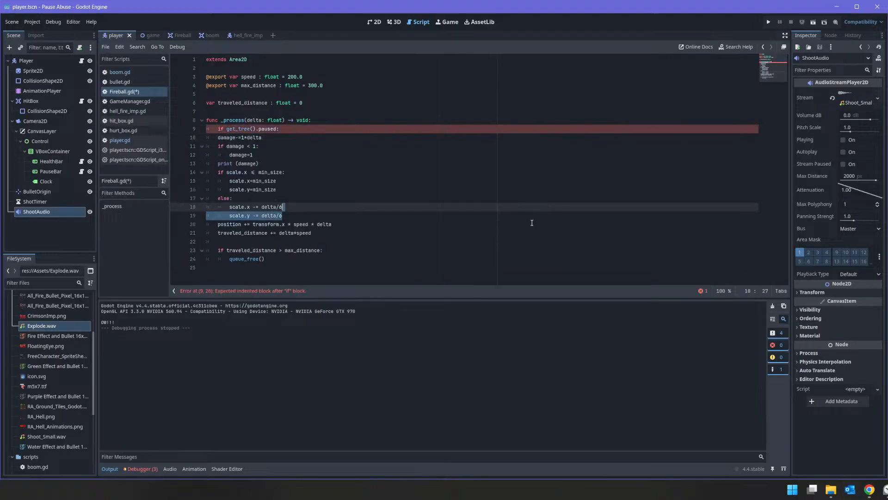
key(shift+Home)
key(Tab)
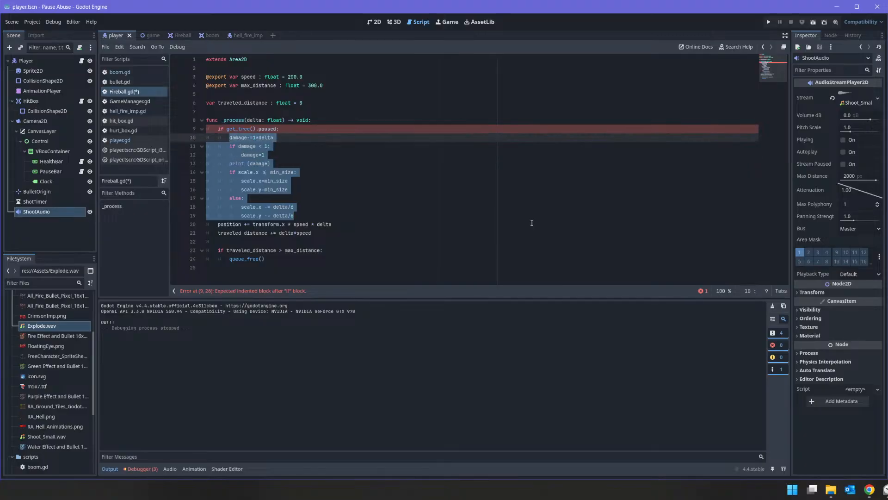
click(394, 178)
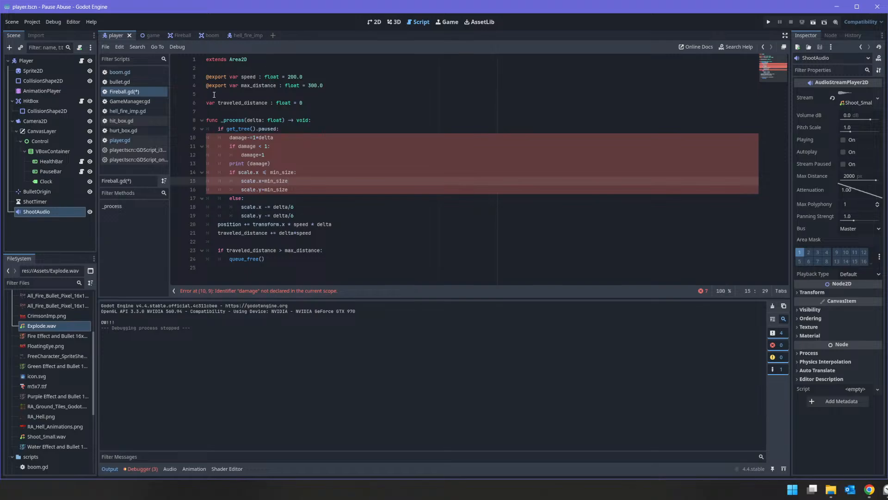
click(146, 92)
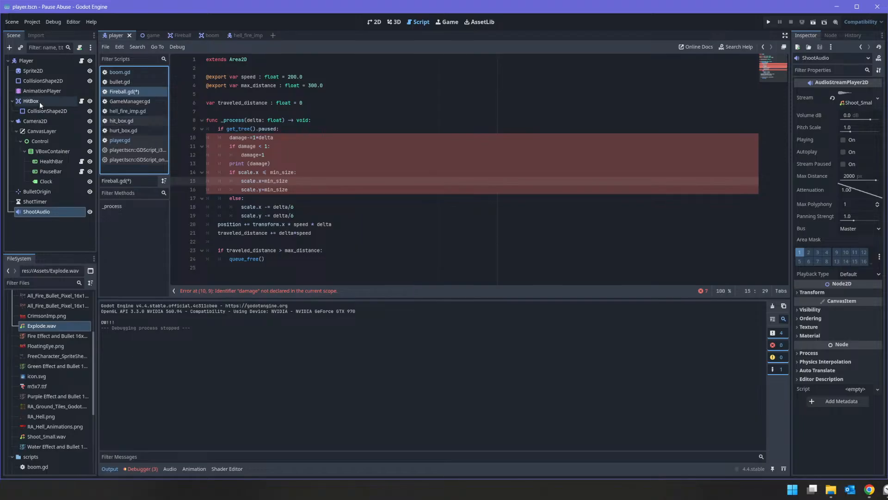
click(175, 35)
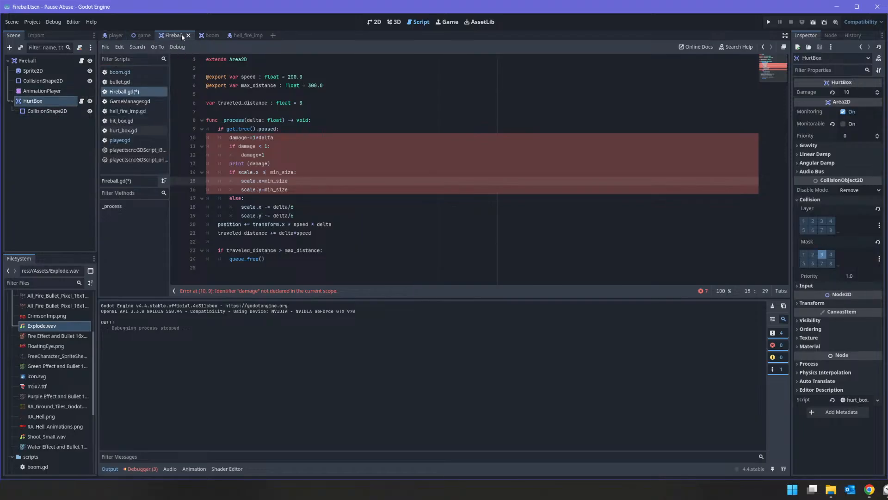
click(44, 103)
ctrl+drag(44, 102, 253, 95)
double_click(255, 94)
Prefix damage with hurt_box. in the subtraction line, the less-than-1 condition and the assignment to 1
key(ctrl+c)
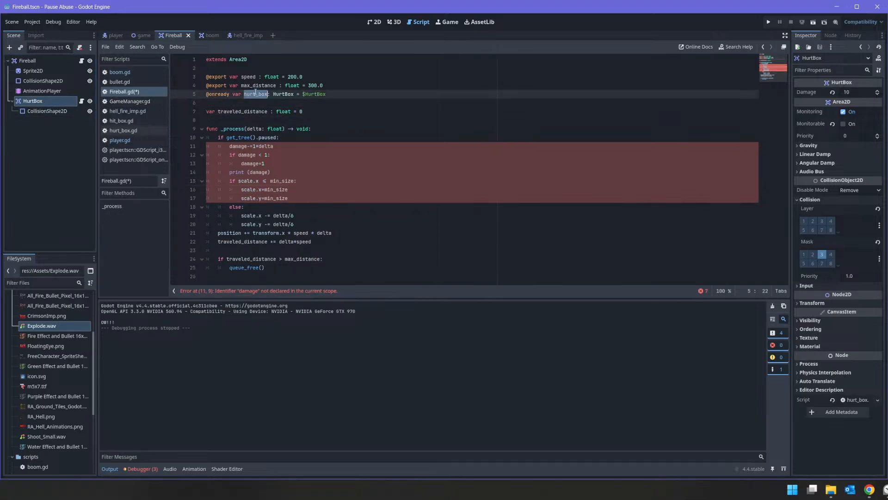
click(236, 145)
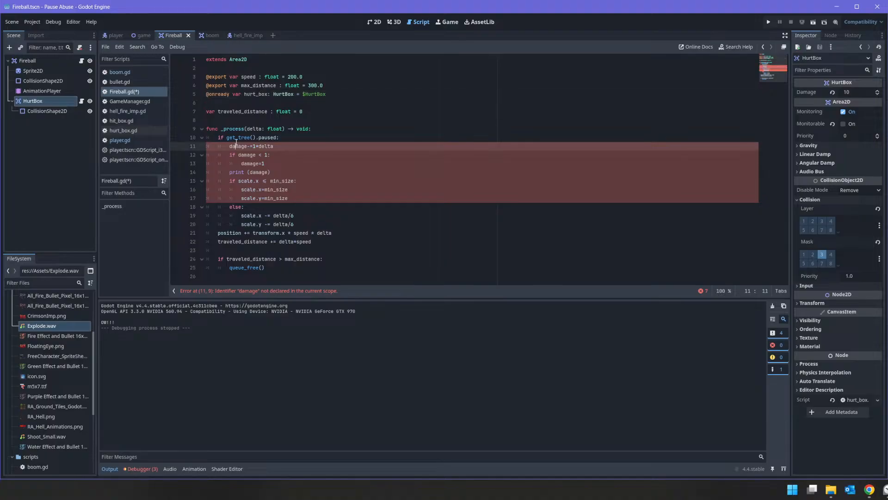
double_click(236, 146)
key(Left)
key(ctrl+v)
text(.)
key(Escape)
key(Down)
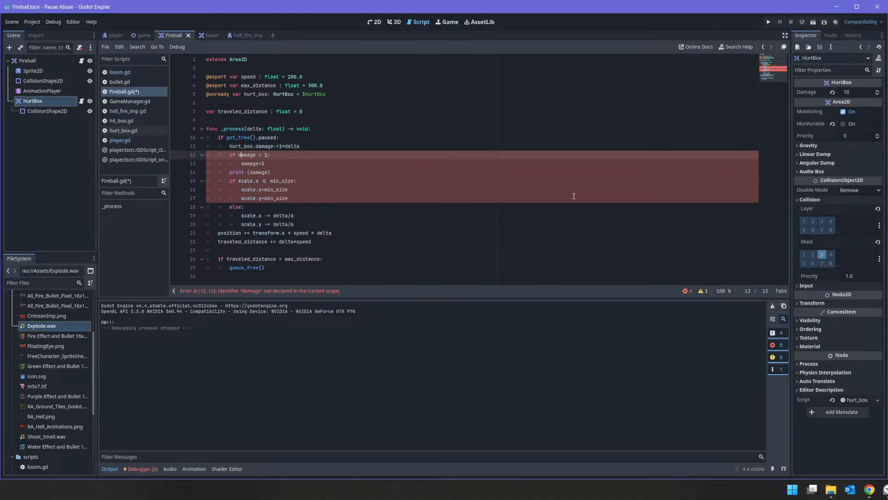
key(ctrl+v)
text(.)
key(Escape)
key(Down)
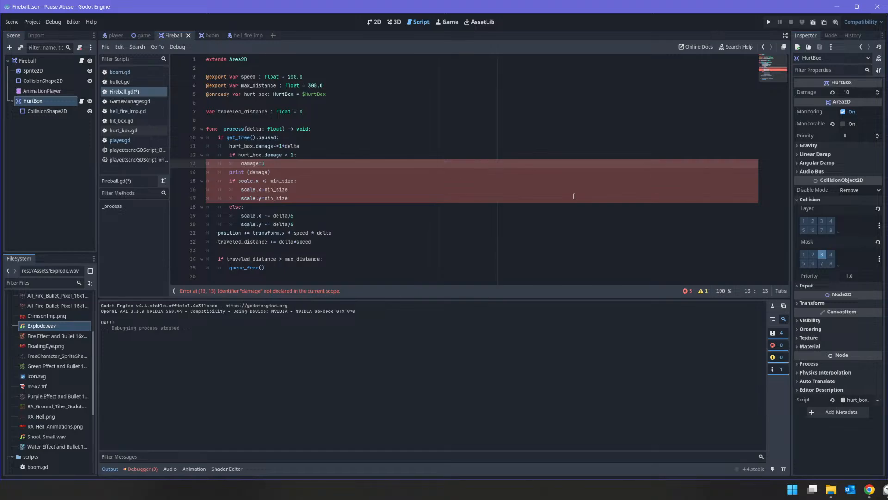
key(ctrl+v)
text(.)
key(Escape)
Delete the print (damage) line from the pause block
key(Down)
key(shift+Home)
key(BackSpace)
key(BackSpace)
key(BackSpace)
key(BackSpace)
key(Down)
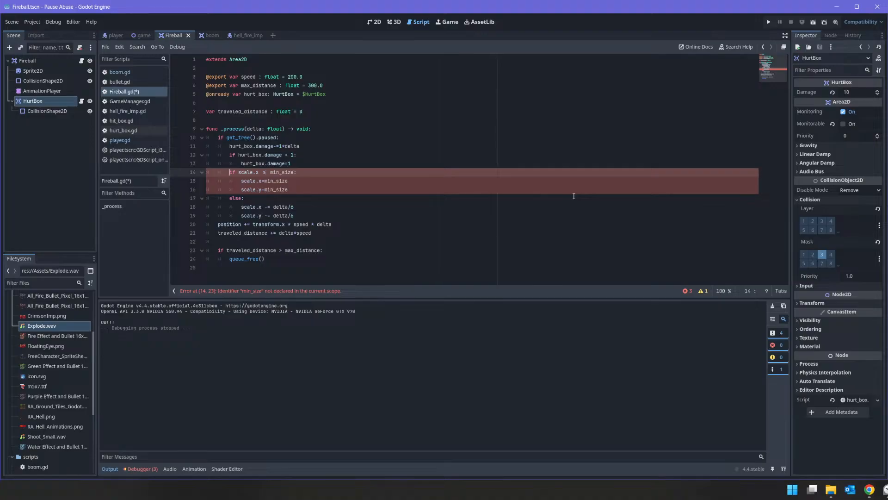
Examine the Fireball root node's Transform properties to see where scale is defined
click(29, 60)
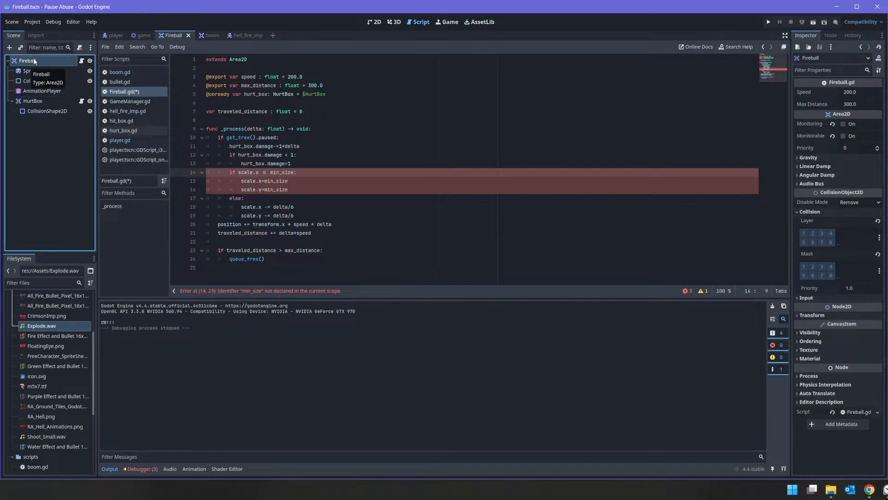
double_click(245, 172)
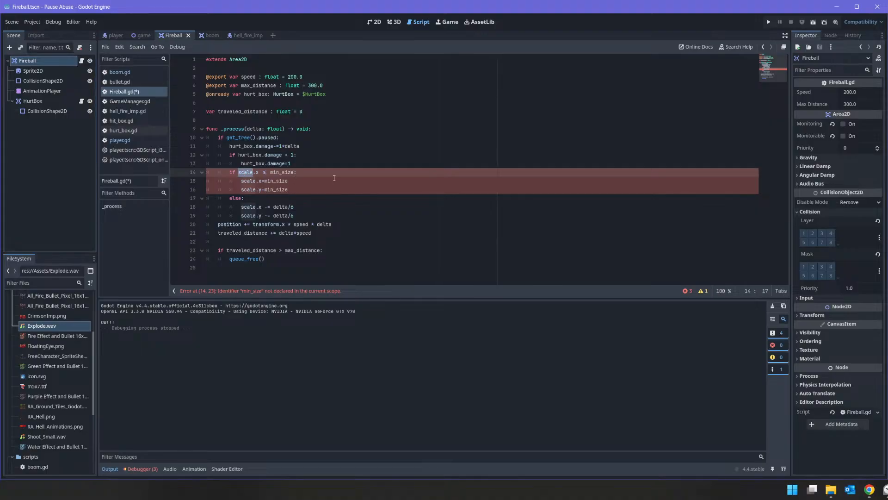
click(42, 65)
click(34, 71)
click(35, 61)
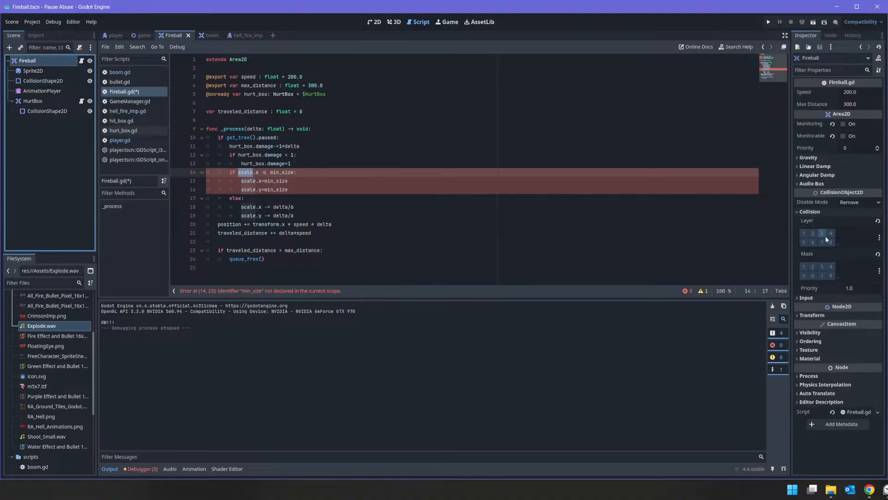
click(812, 315)
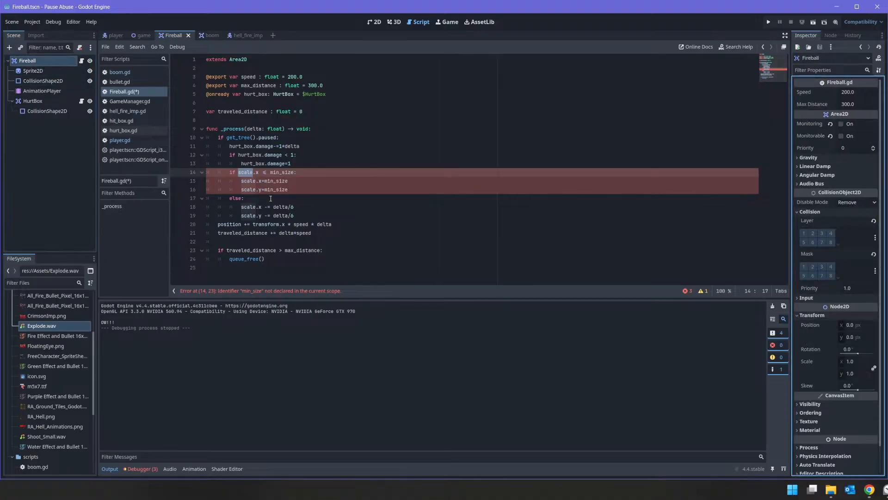
Try prefixing scale.x with transform. in the min_size condition, and remove the prefix again
click(239, 172)
text(transf)
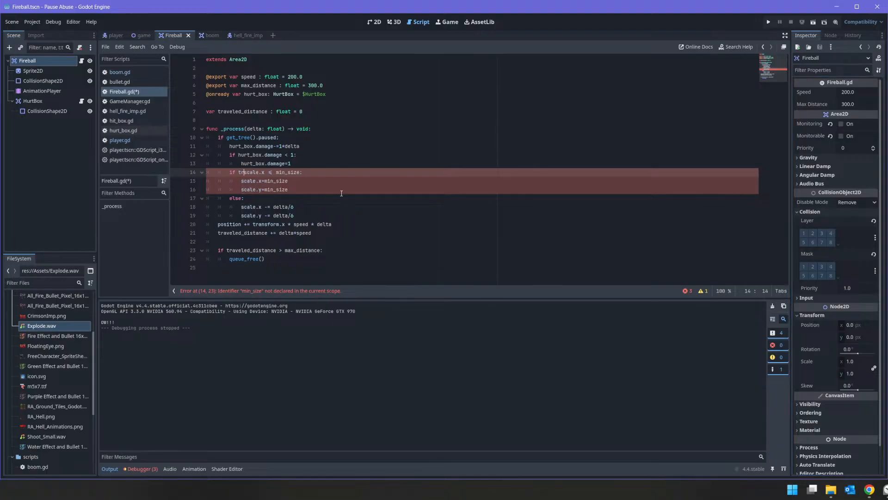
text(orm.)
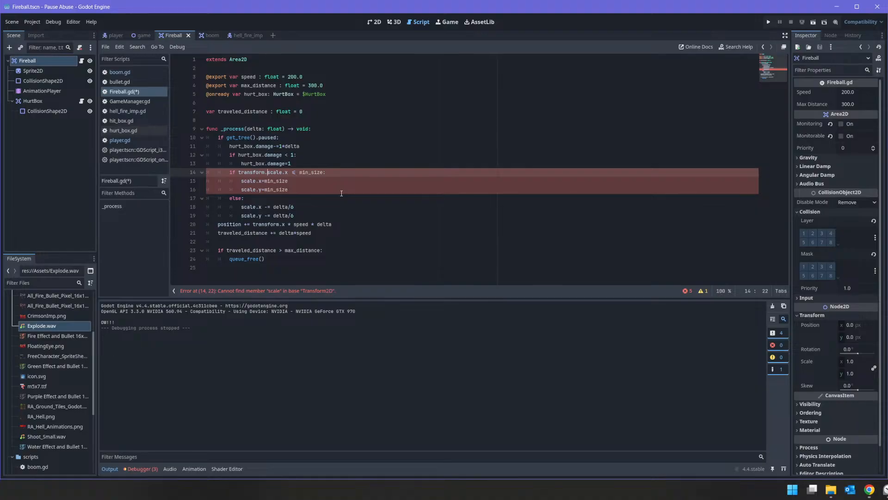
key(shift+Left)
key(shift+Left)
key(shift+Left)
key(shift+Left)
key(shift+Left)
key(shift+Left)
key(shift+Left)
key(shift+Left)
key(shift+Left)
key(shift+Left)
key(BackSpace)
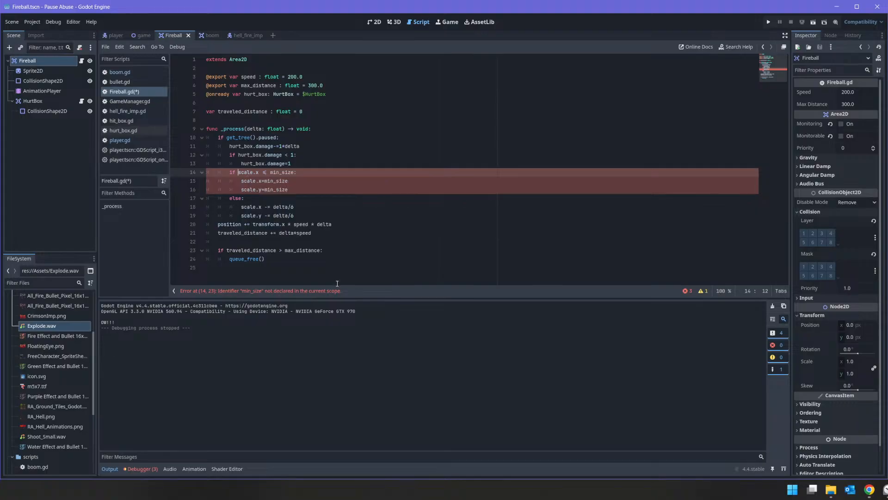
Declare an exported float variable min_size with the value 0.1 below the hurt_box reference
click(303, 101)
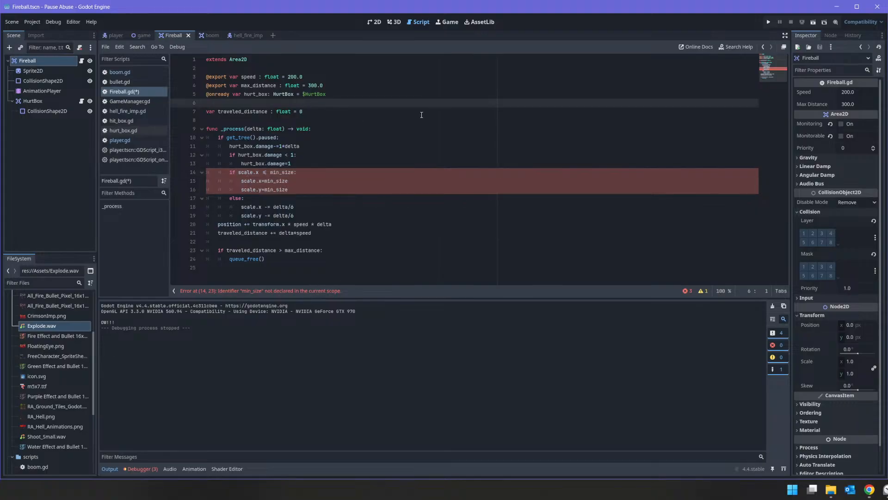
key(Up)
key(Up)
key(Down)
key(Down)
key(Return)
key(Up)
text(@export var min_size : float)
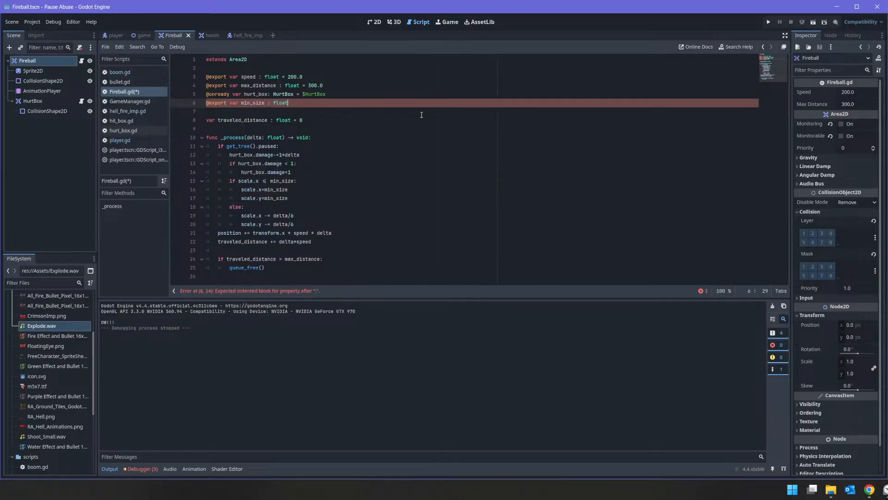
text( = )
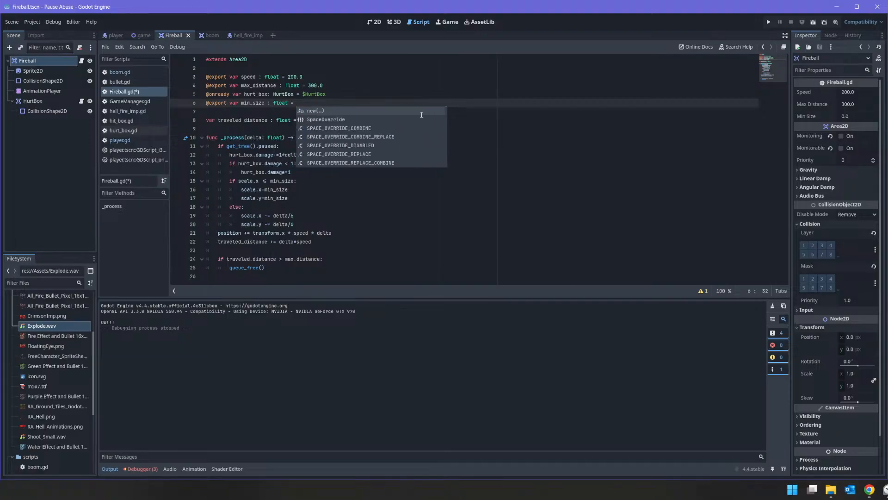
text(0.1)
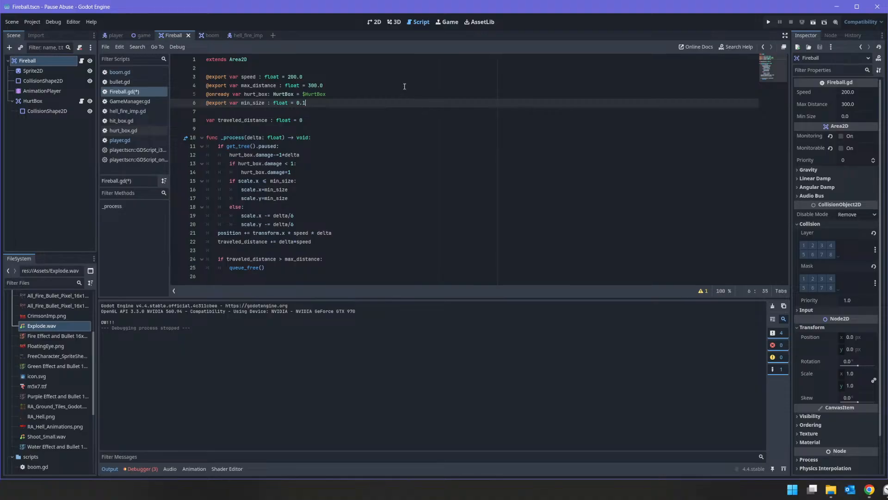
Review the damage, scale, movement and max_distance logic in Fireball.gd's _process function
click(358, 155)
click(351, 171)
click(337, 189)
click(322, 216)
click(323, 231)
click(336, 250)
click(333, 259)
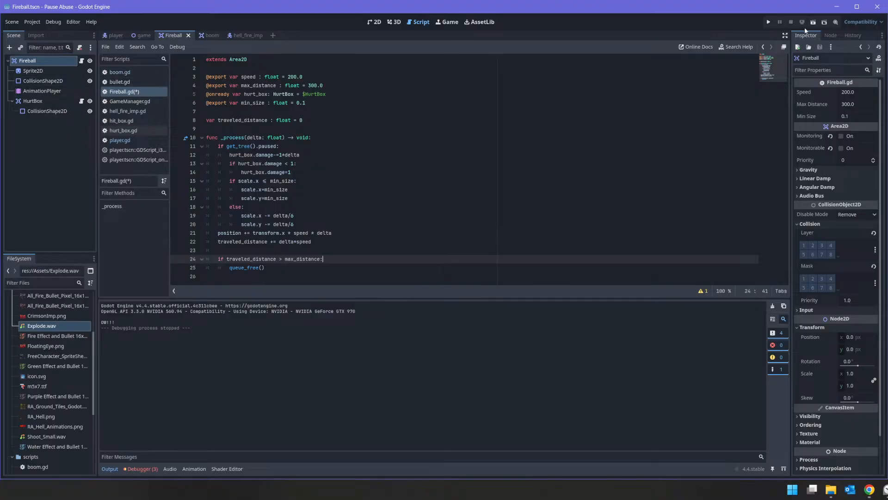
Run the project and move the debug game window fully into view over the editor
key(F5)
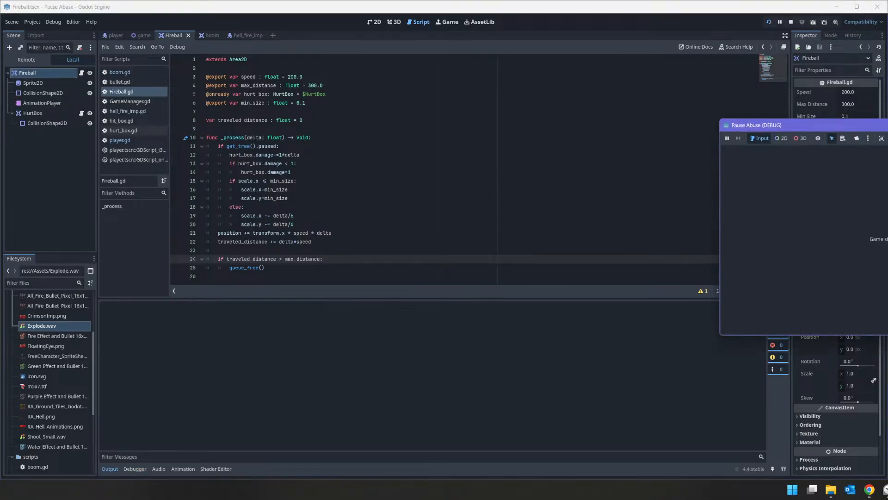
drag(875, 126, 629, 115)
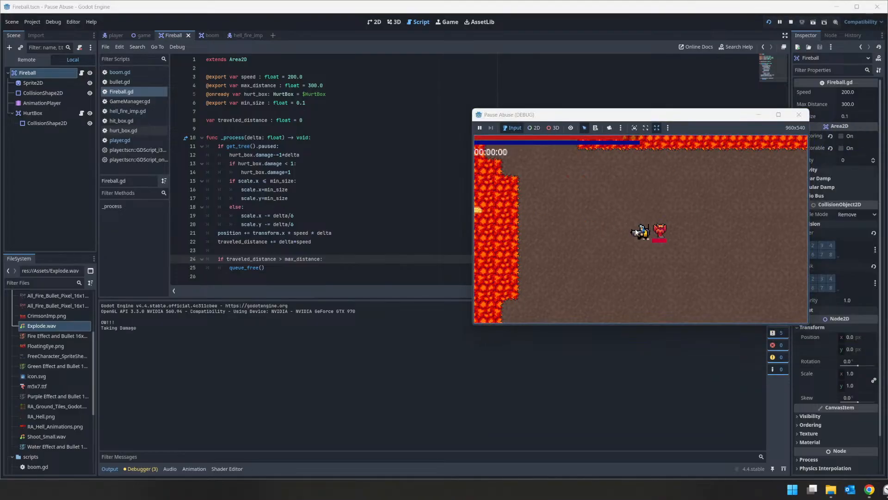
Move the player around the imp in the running game to test the fireball, and close the debug window
key(s)
key(d)
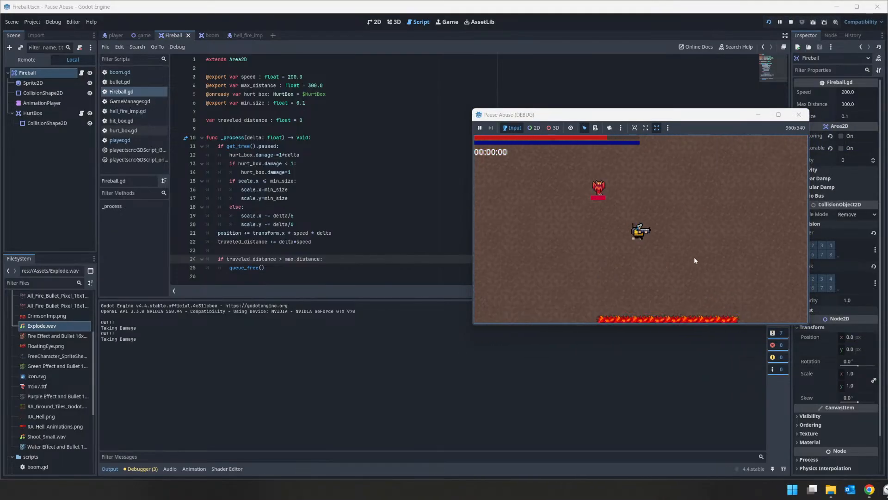
key(d)
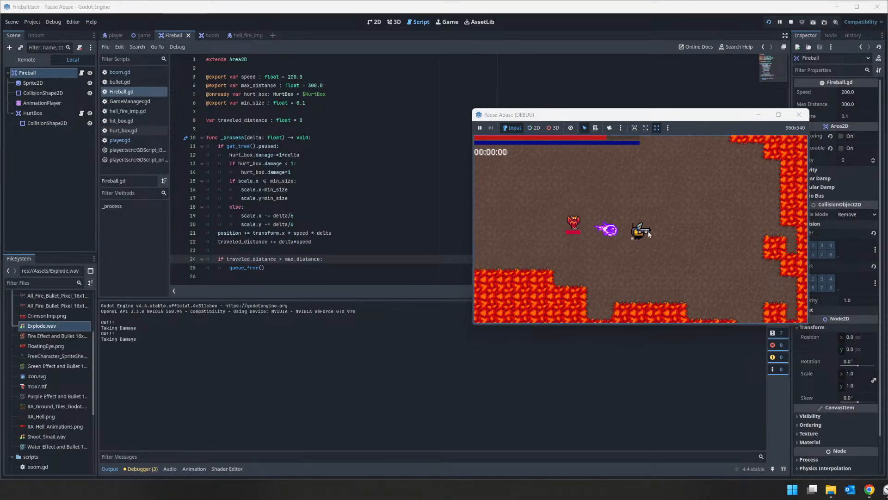
click(798, 116)
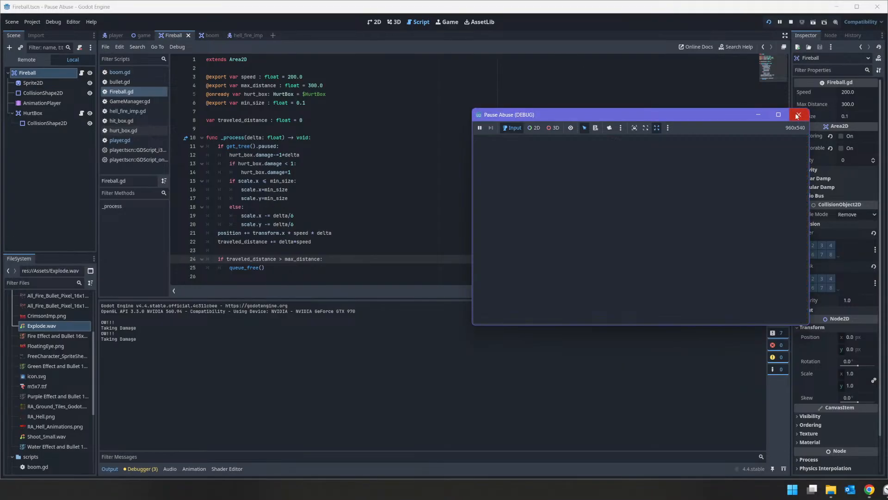
Turn off Make Game Workspace Floating on Next Play and return to the Fireball script
click(447, 22)
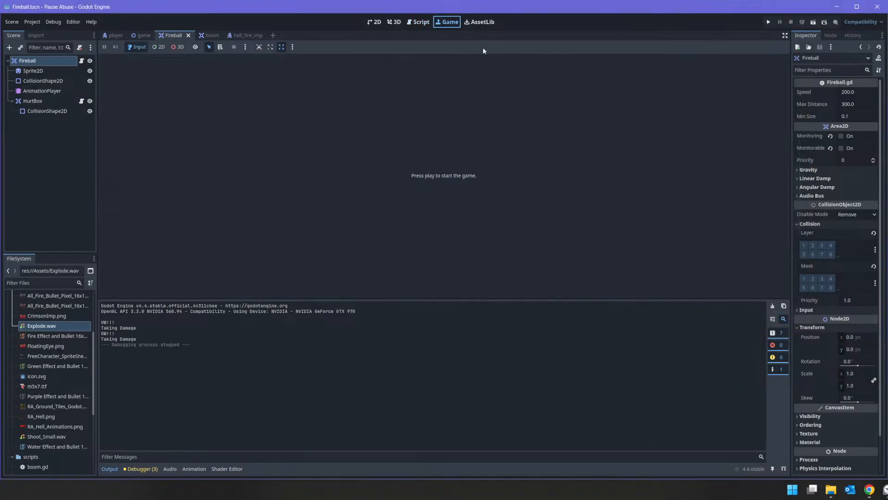
click(295, 48)
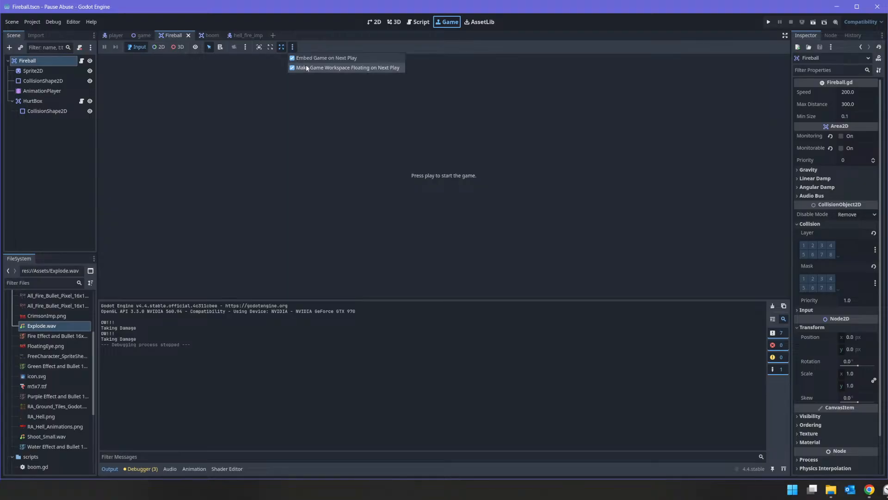
click(306, 68)
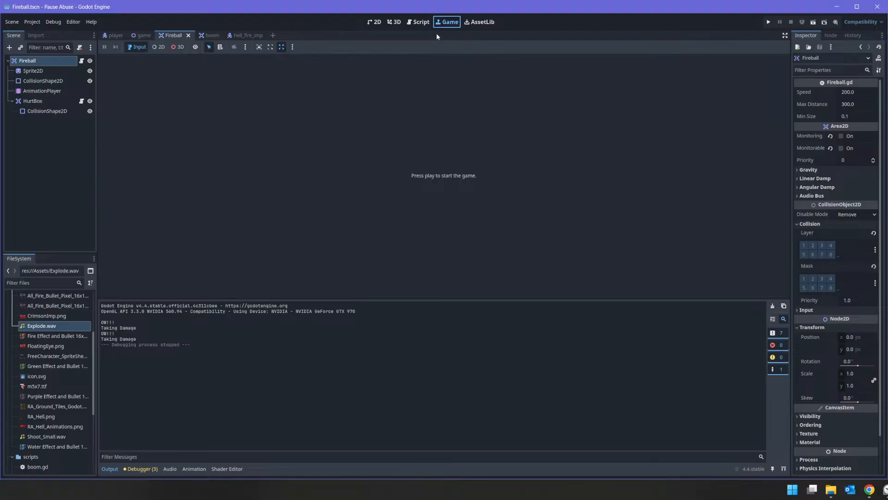
click(372, 22)
click(420, 22)
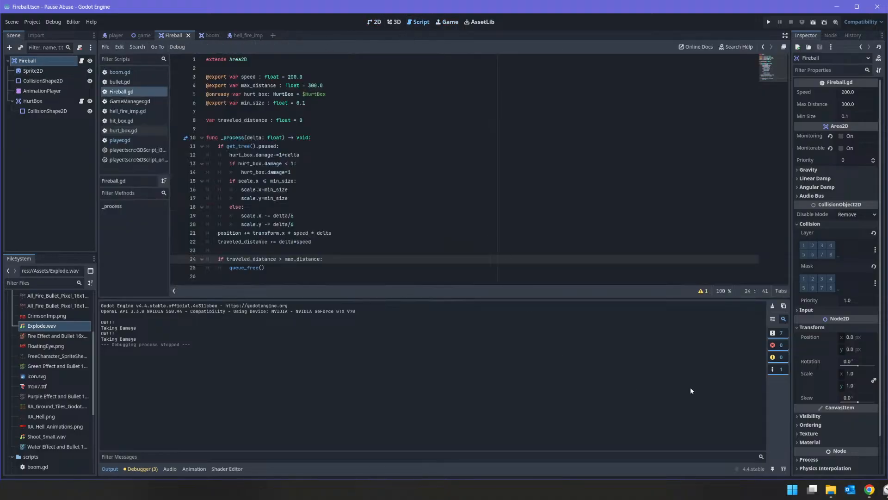
Set the Fireball root node's process mode to Always
scroll(824, 267, down, 2)
click(823, 419)
click(857, 429)
click(855, 463)
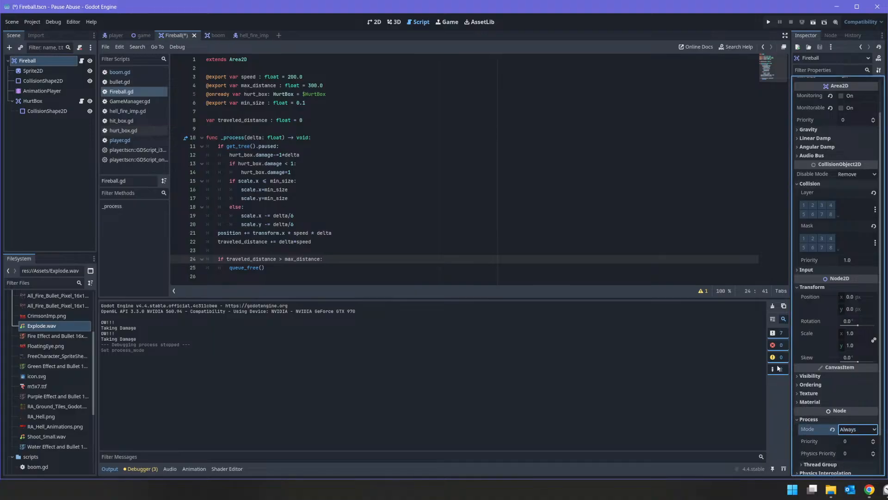
Add an else: branch to the get_tree().paused check and indent the position, traveled_distance and max_distance lines beneath it
click(232, 147)
click(232, 231)
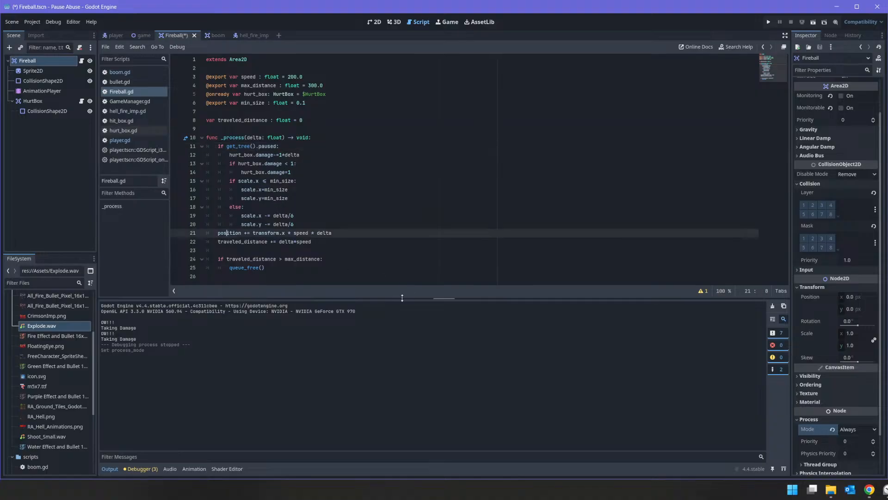
key(Return)
key(Up)
text(else:)
key(shift+Down)
key(shift+Down)
key(shift+Down)
key(shift+Down)
key(shift+Down)
key(shift+Down)
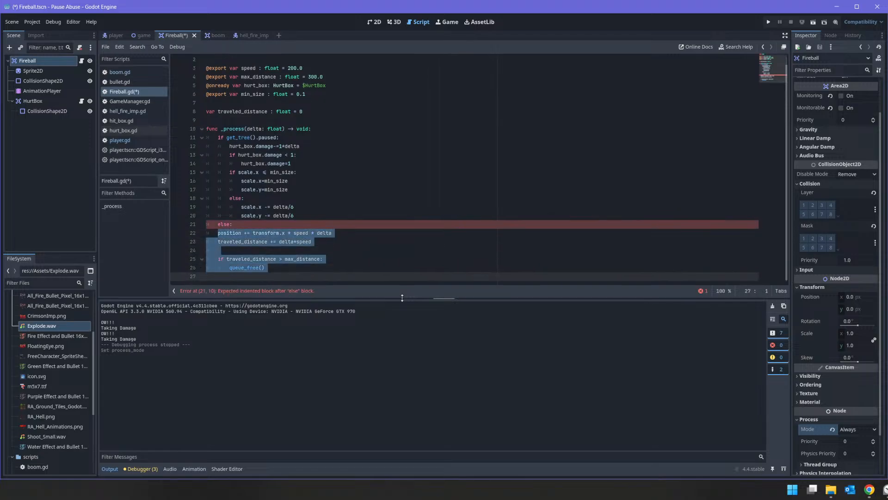
key(Tab)
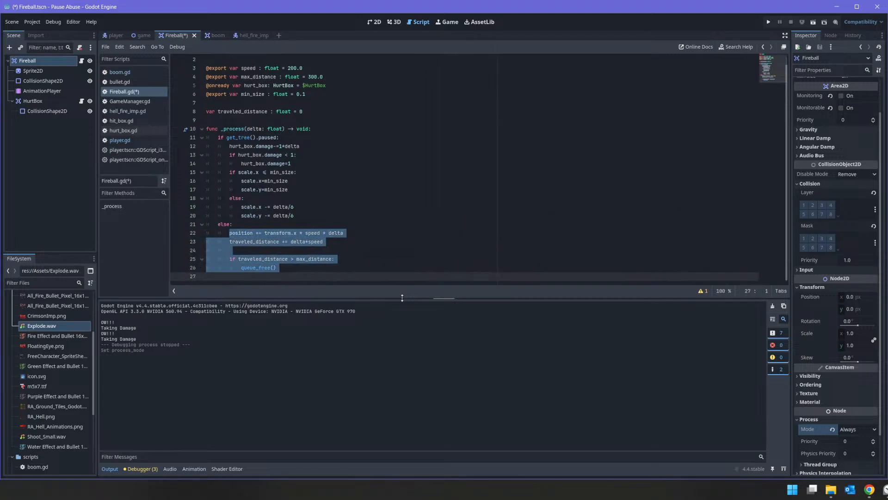
Unindent the max_distance check and its queue_free() call out of the else branch, and review both branches of the paused condition
key(Up)
key(Up)
key(Up)
key(Down)
key(shift+Down)
key(shift+Tab)
key(Up)
key(Up)
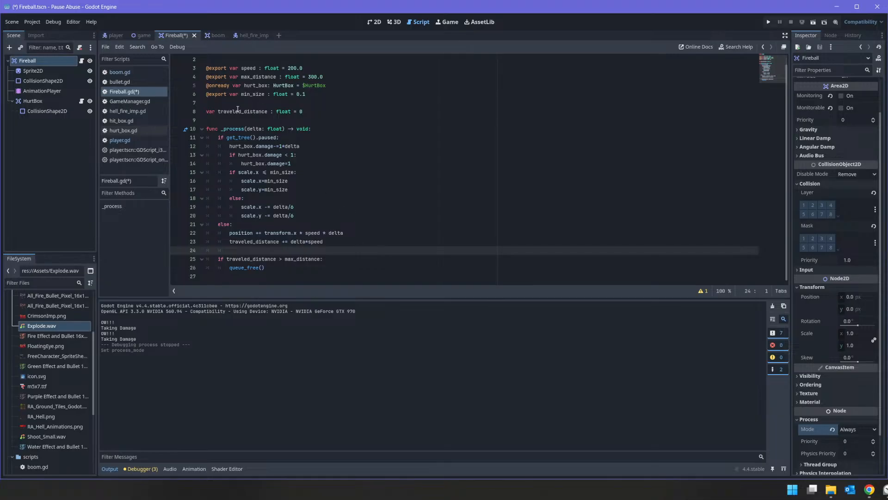
drag(316, 215, 207, 138)
drag(334, 267, 195, 223)
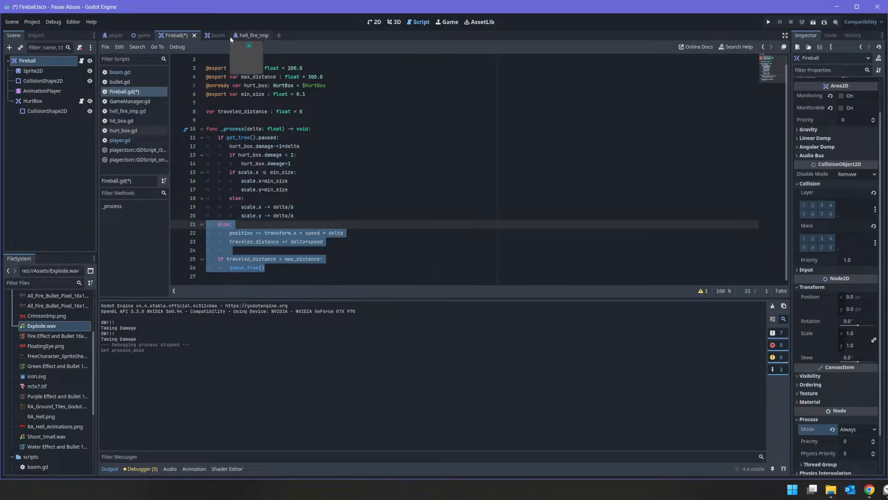
Set the HellFire Imp root node's Speed to 0 in the hell_fire_imp scene
click(248, 38)
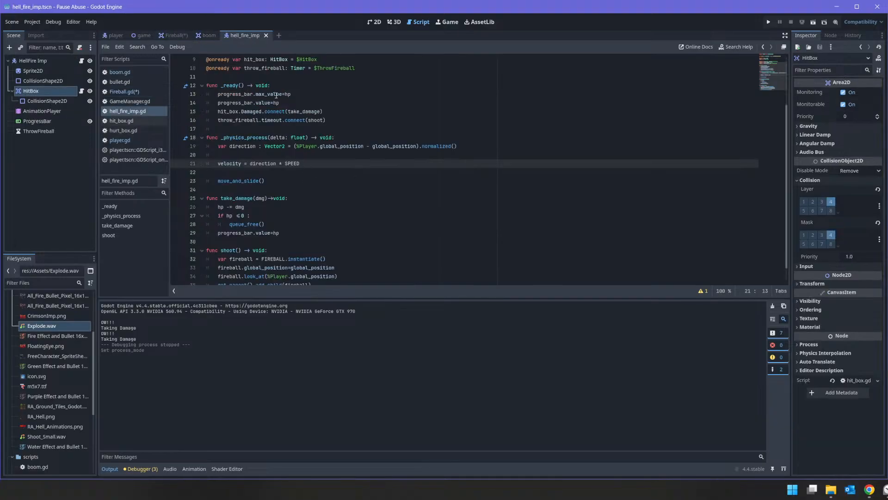
scroll(277, 88, up, 3)
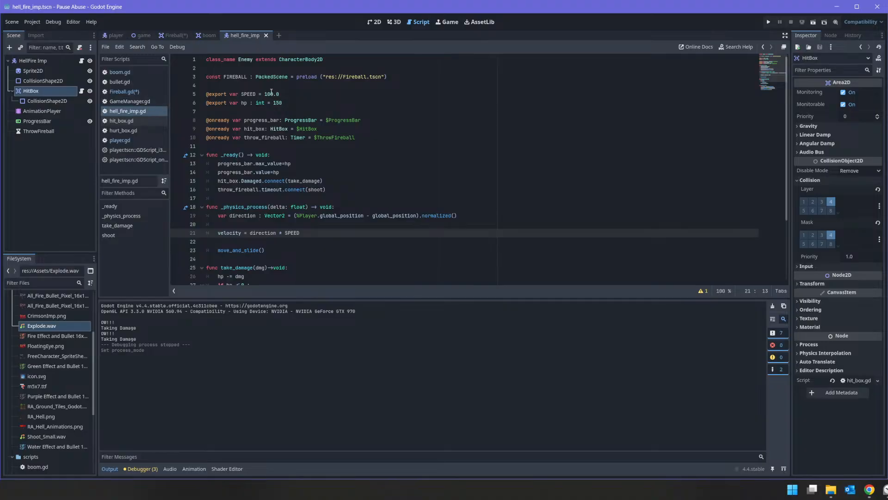
click(43, 63)
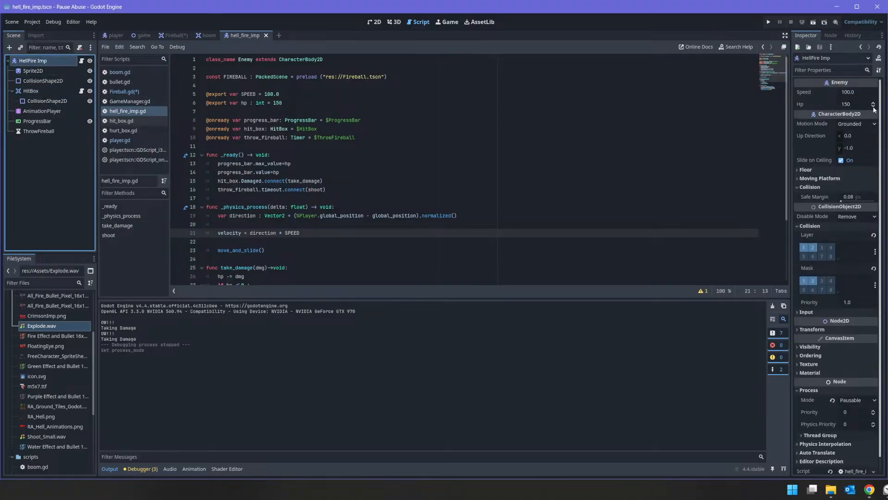
click(859, 92)
text(0)
key(Return)
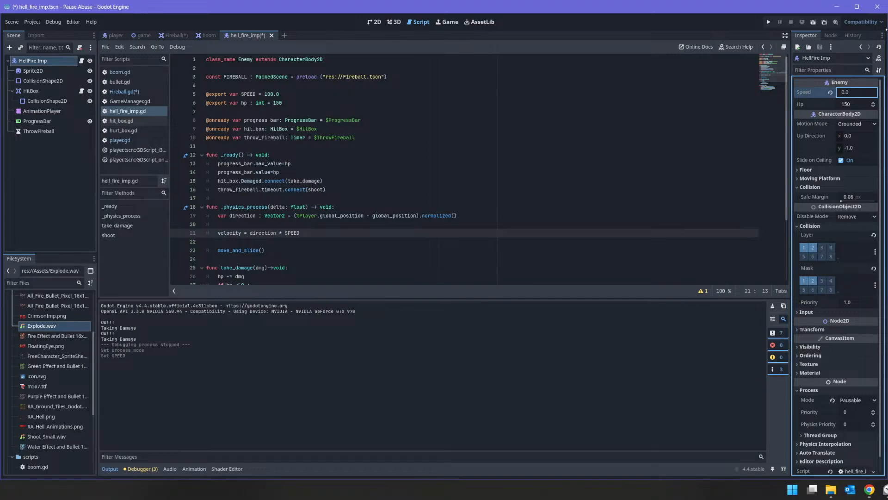
Run the project, move the player about to test the fireball's pause behaviour against the stationary imp, and stop the game
click(768, 22)
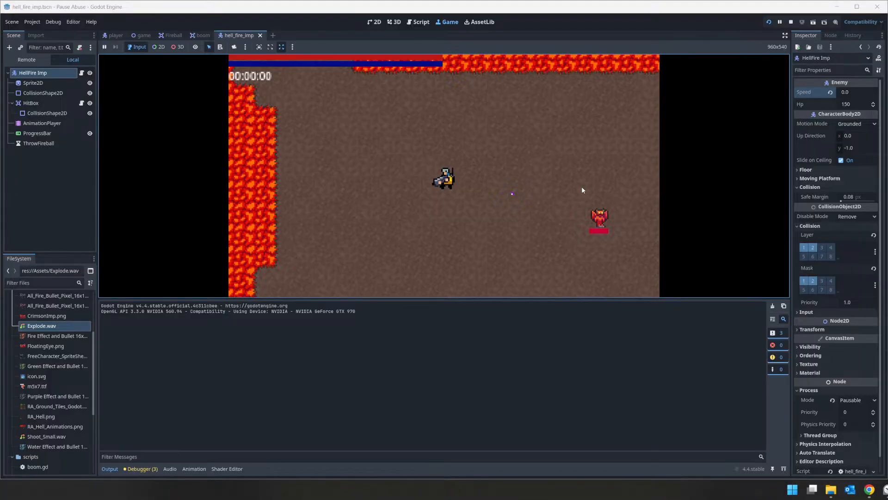
key(d)
key(a)
key(a)
key(d)
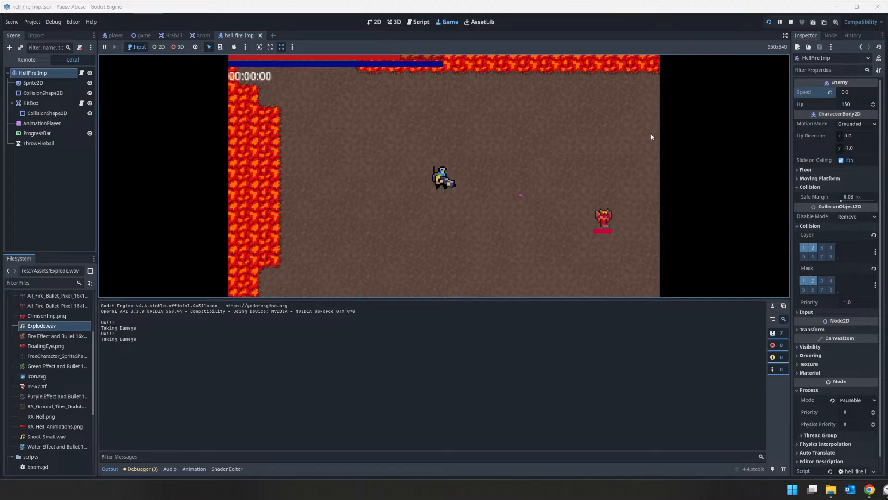
key(d)
key(a)
click(790, 22)
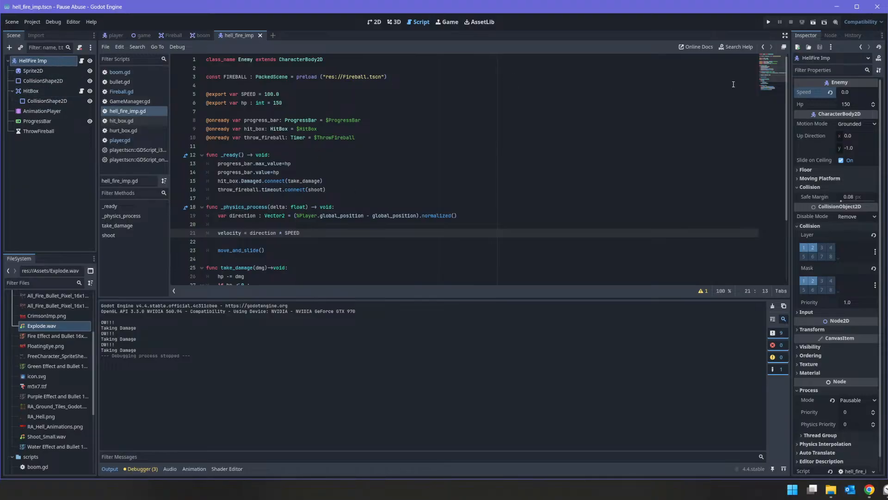
Set the Fireball root node's Min Size to 0.25
click(172, 35)
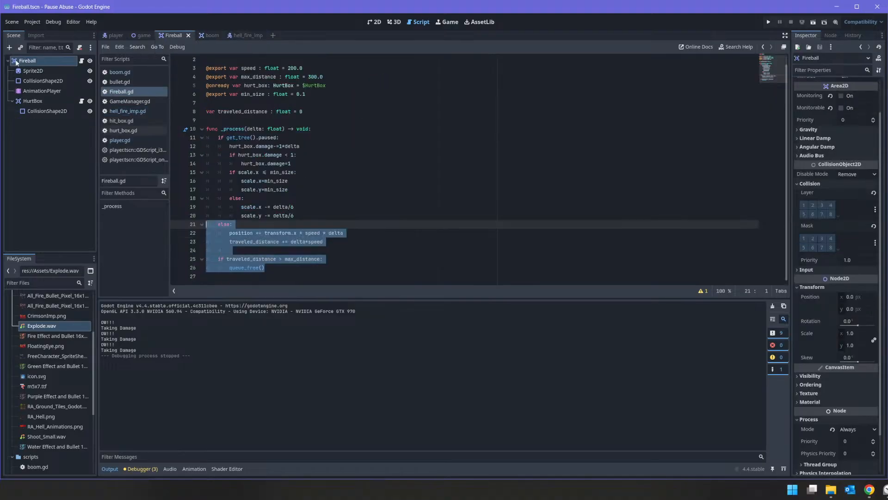
scroll(829, 119, up, 2)
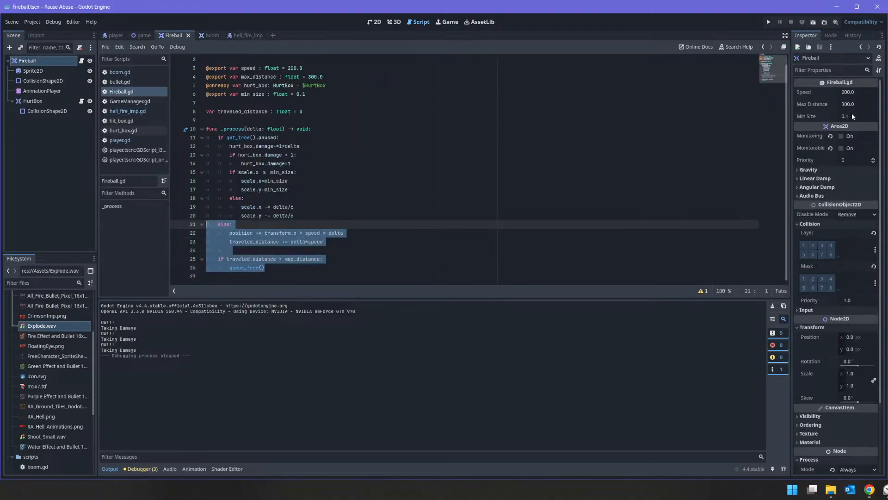
click(853, 116)
click(874, 113)
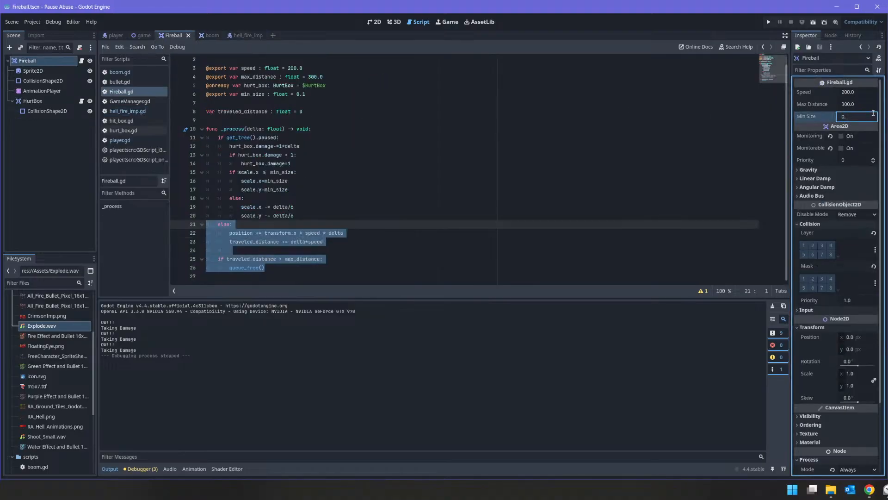
text(25)
key(Return)
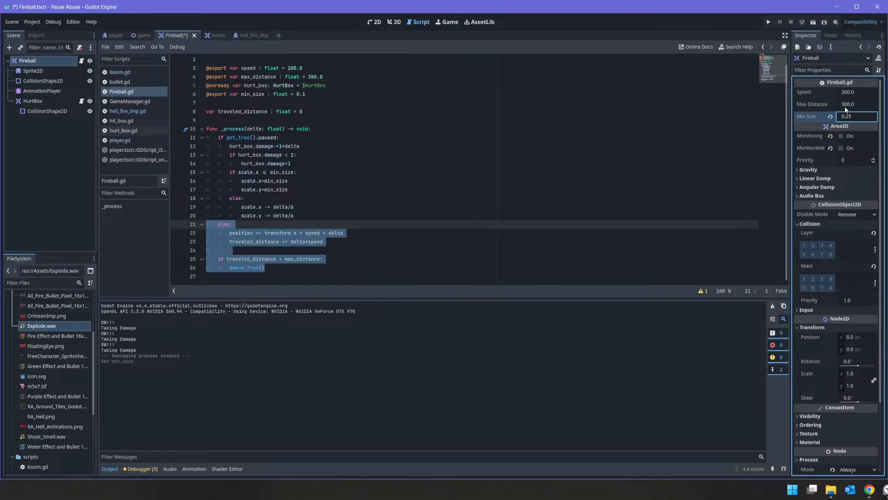
Test the fireball's new minimum size by playing the project in an enlarged game view, and stop the game
click(768, 22)
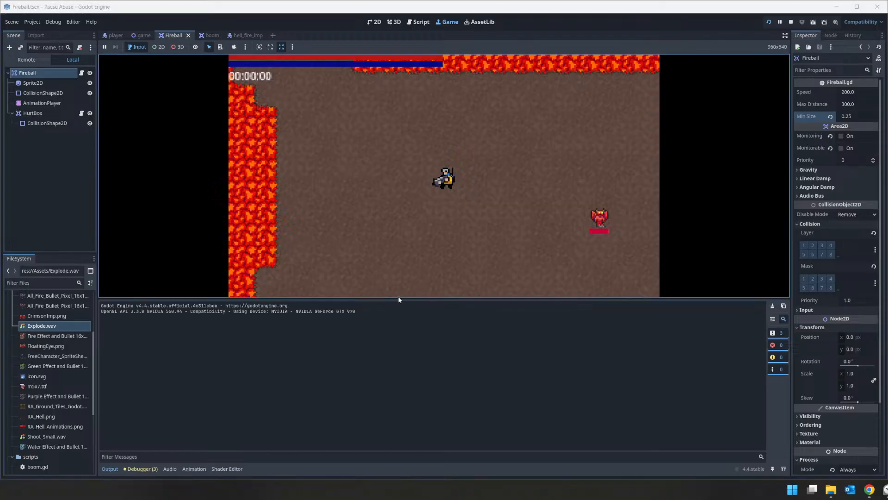
click(376, 239)
key(s)
key(a)
key(d)
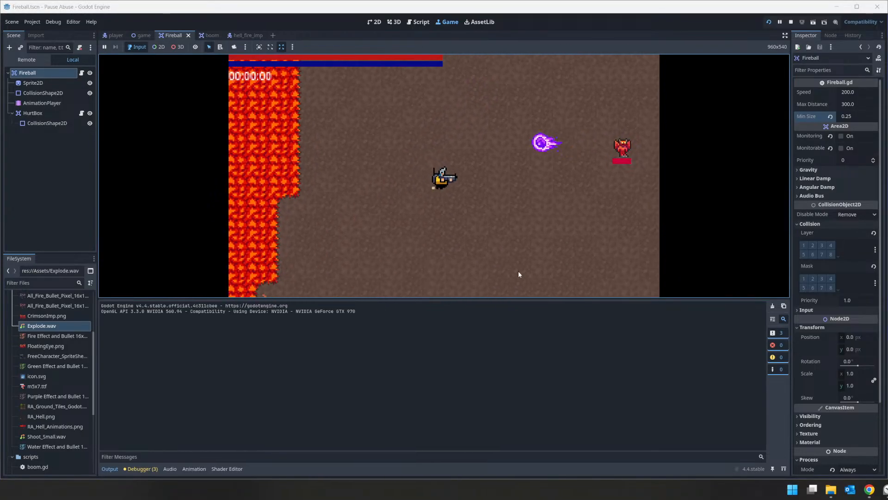
drag(459, 298, 444, 385)
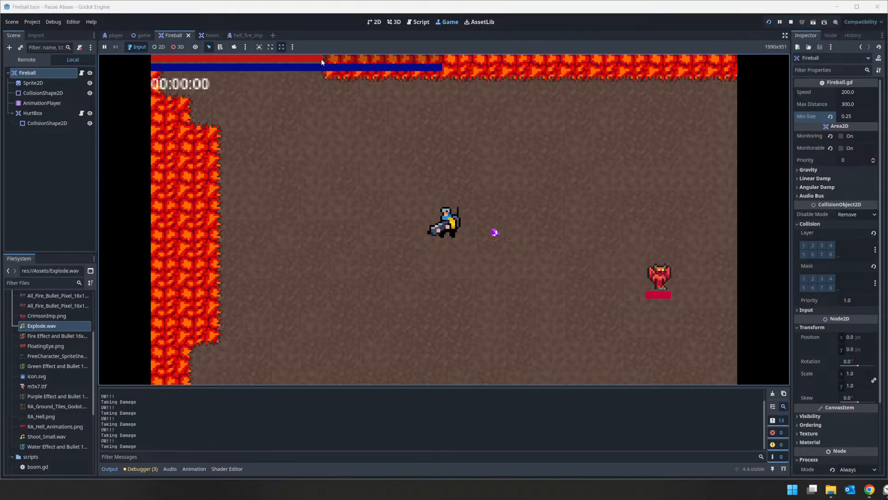
key(d)
key(w)
key(F8)
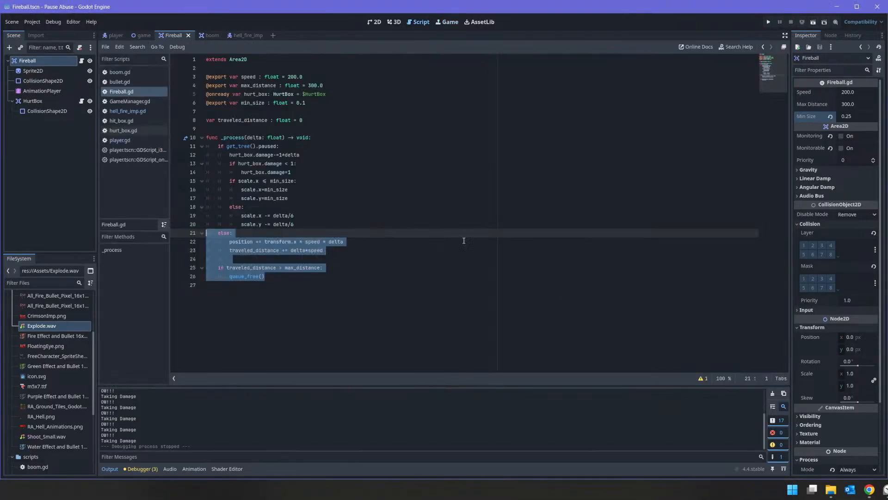
Switch to Trello, check off "Gets weaker/smaller when paused" on the Fireball card, and close the card
click(866, 491)
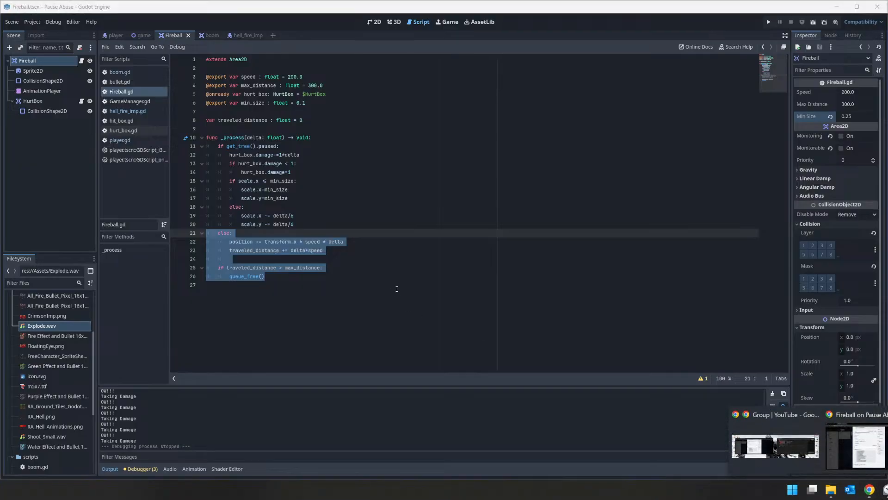
click(866, 435)
click(291, 173)
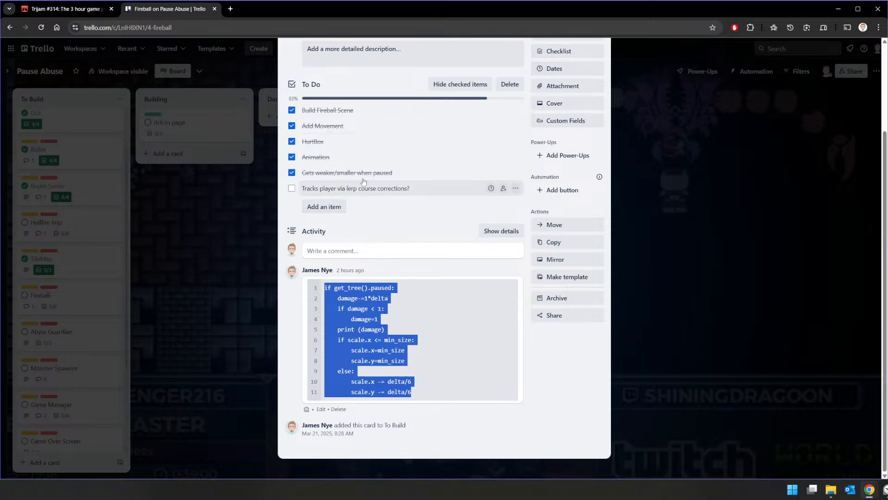
click(684, 253)
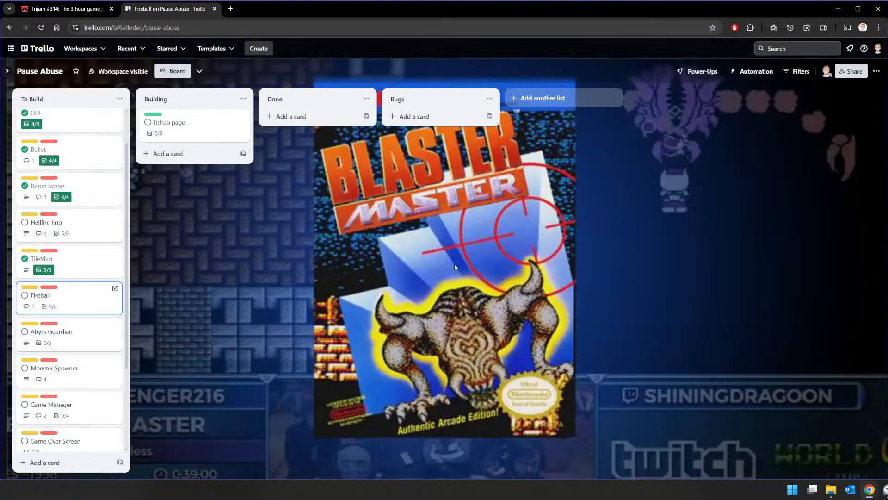
Review the Hellfire Imp card's description and to-do checklist, and close the card
click(79, 231)
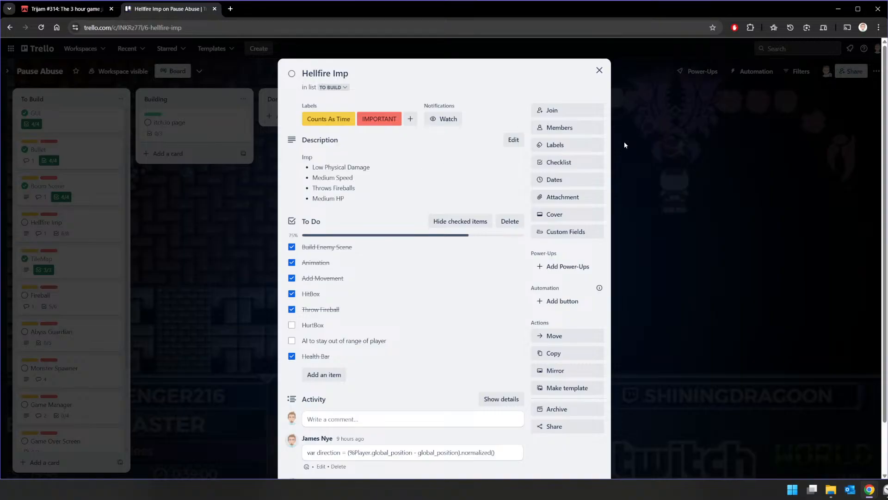
click(600, 71)
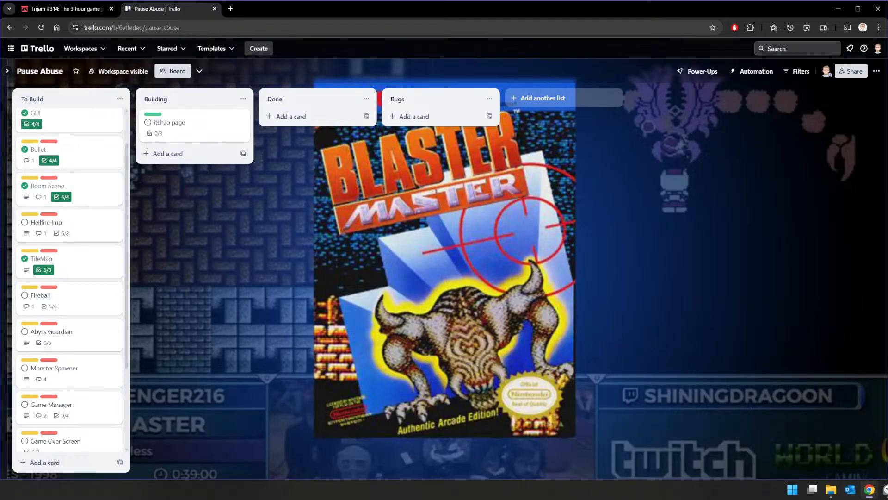
key(alt+Tab)
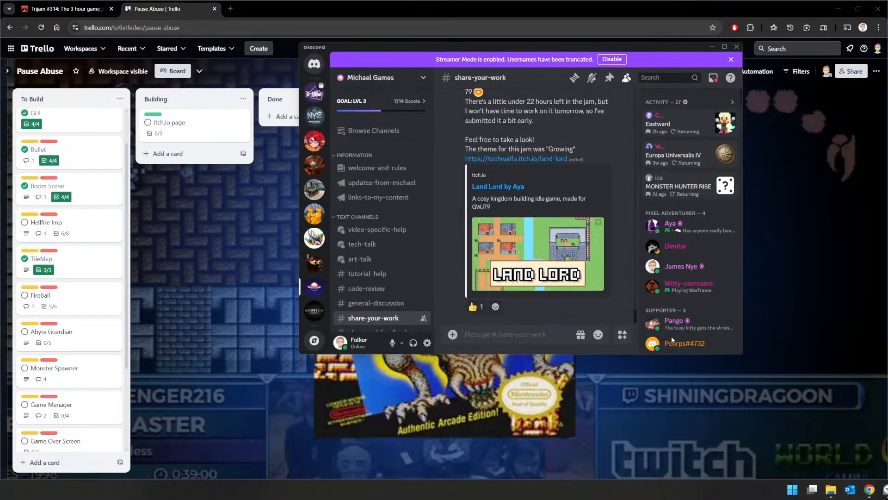
click(737, 47)
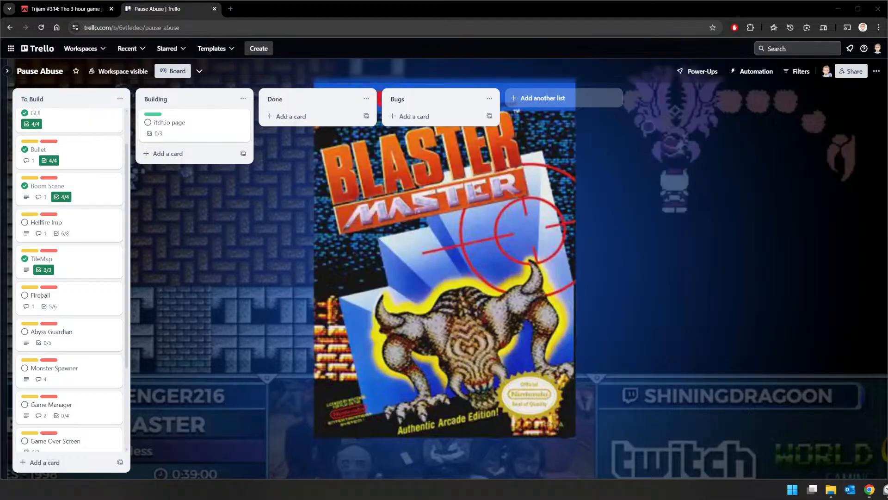
Switch to Godot, open the hell_fire_imp scene and set the HellFire Imp root node's Speed to 100
key(alt+Tab)
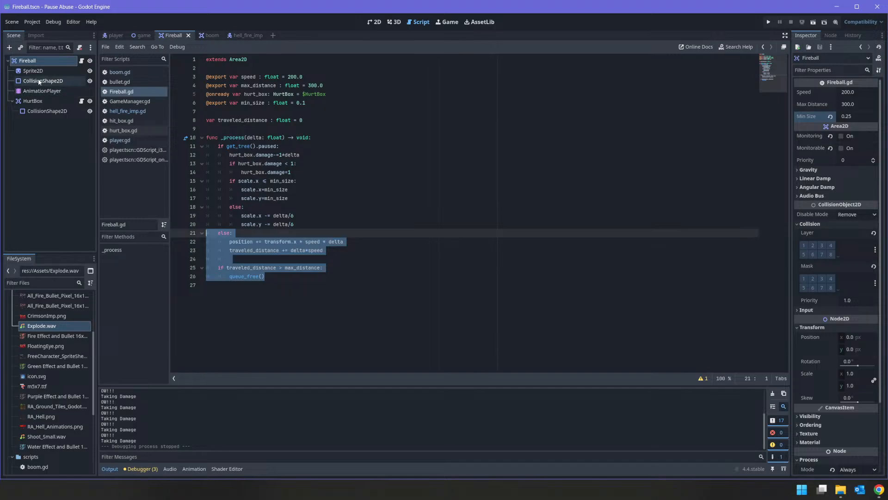
click(240, 35)
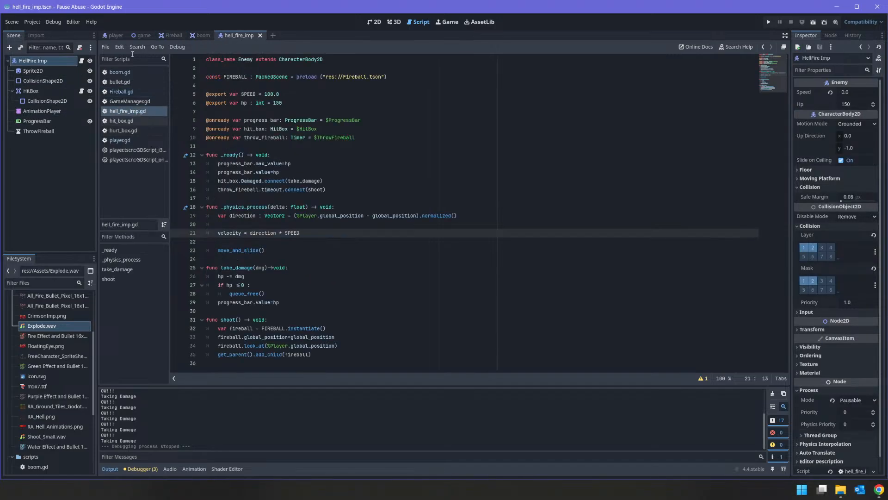
click(847, 92)
text(10)
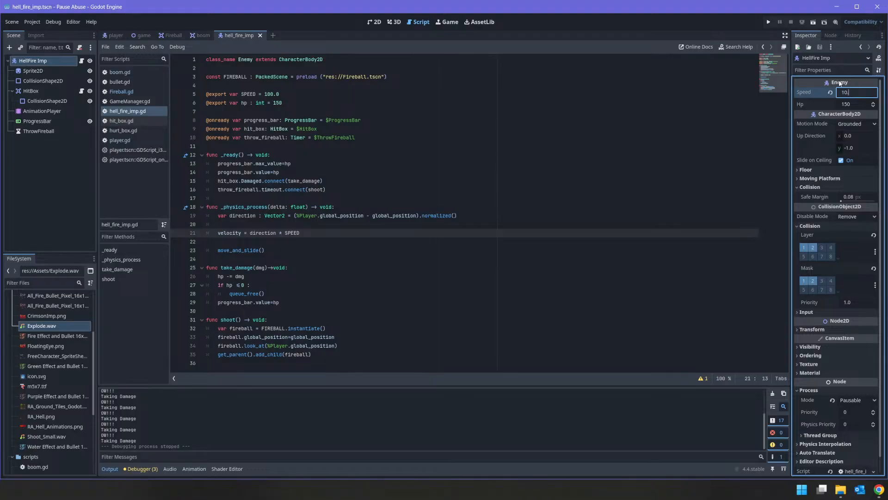
text(0)
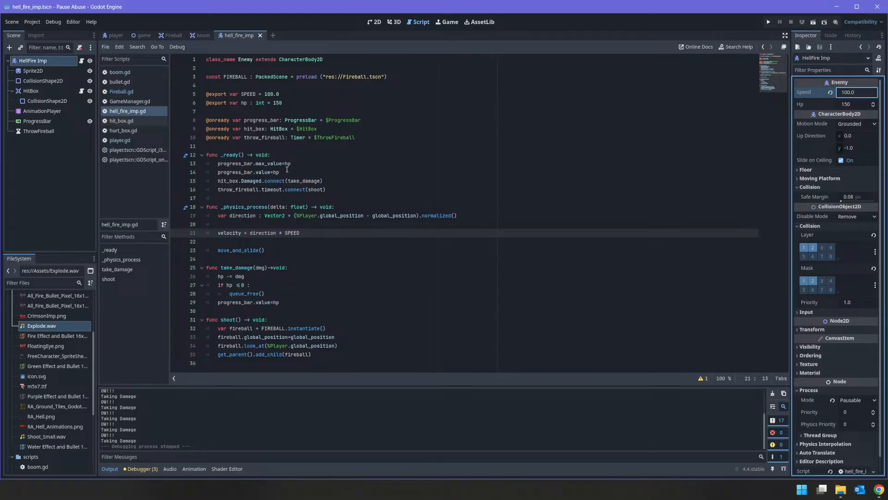
text(wwwwwwwwwww)
text(wwwwww)
drag(457, 214, 276, 259)
text(wwqALL.instantiate)
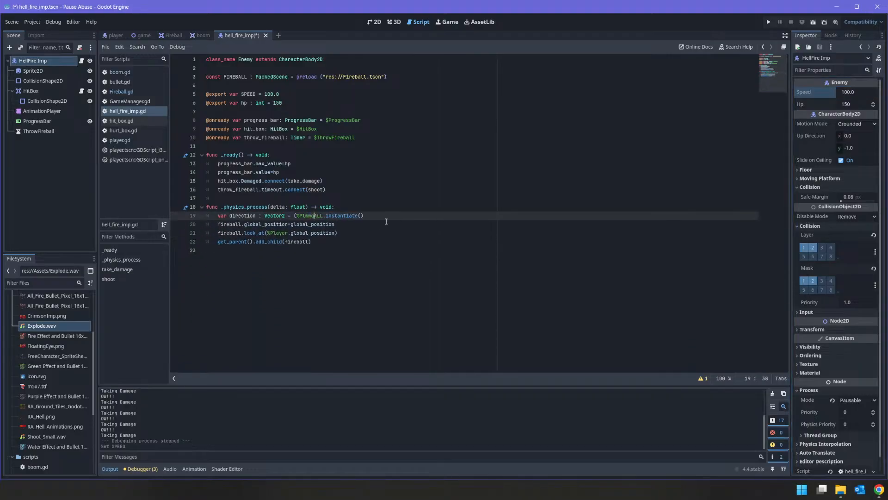
key(ctrl+z)
key(ctrl+z)
key(ctrl+z)
key(ctrl+z)
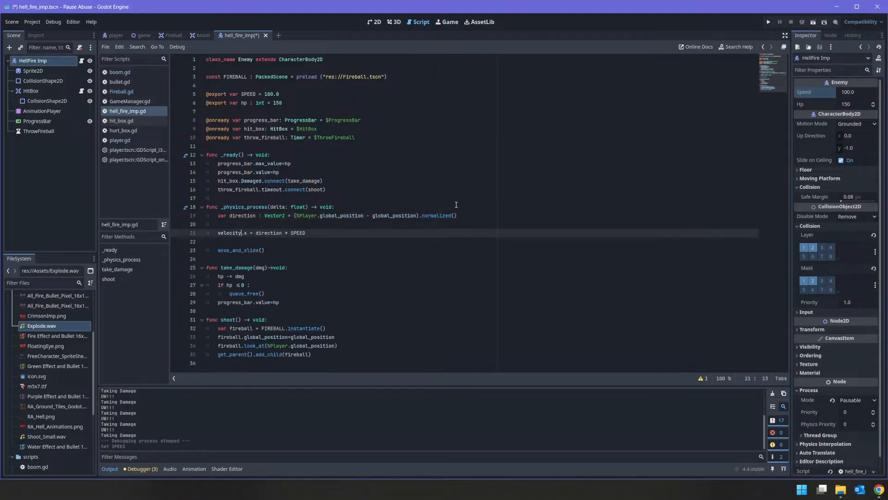
key(ctrl+z)
key(ctrl+z)
key(ctrl+z)
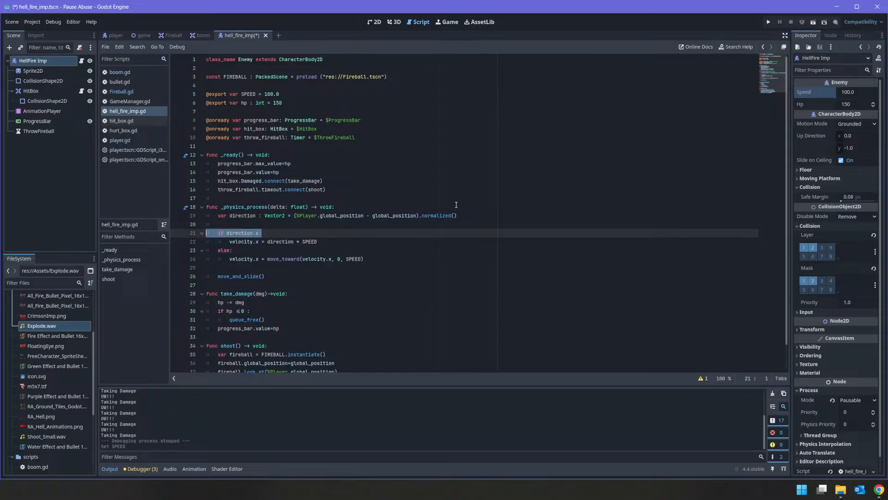
key(ctrl+z)
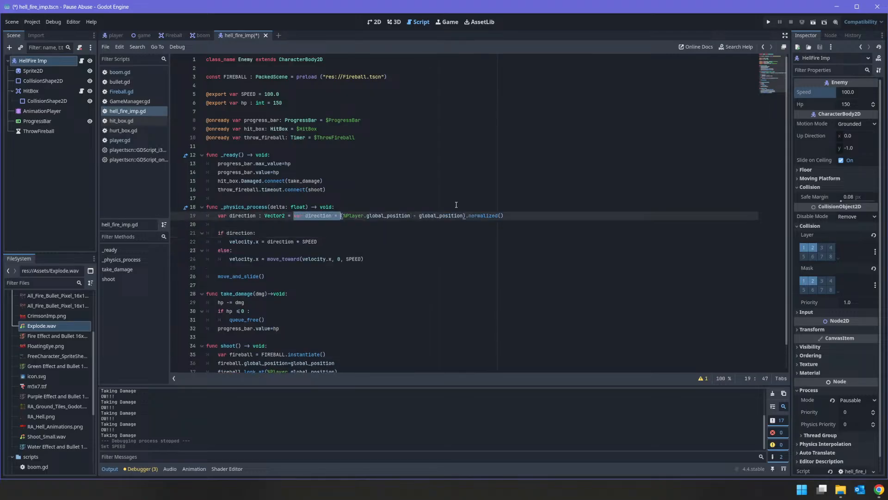
key(ctrl+z)
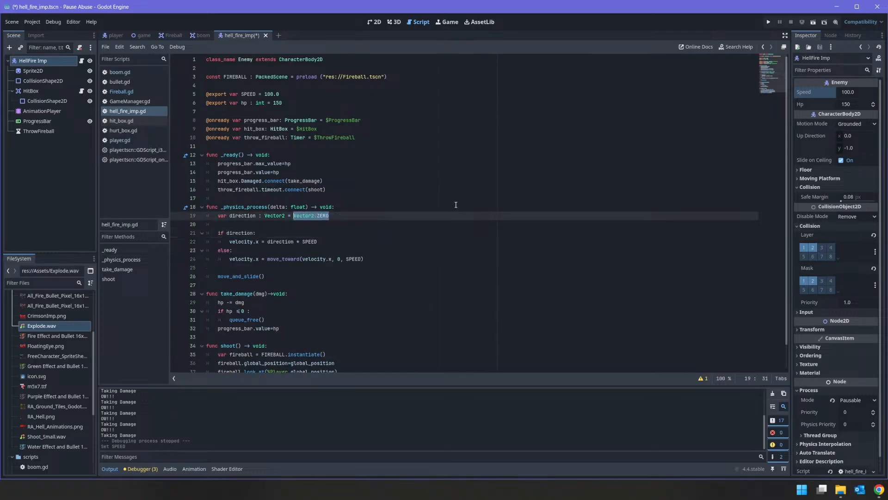
key(ctrl+shift+z)
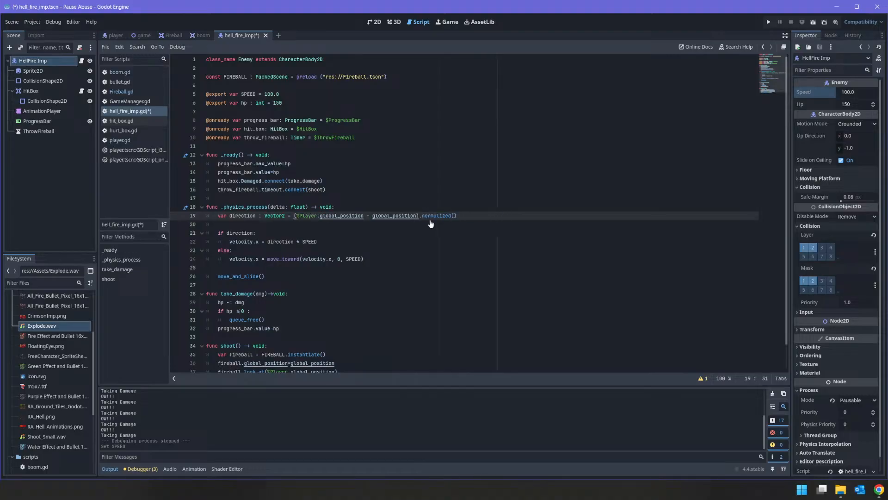
key(Down)
key(Down)
key(Left)
text(.x)
key(ctrl+shift+k)
key(shift+Tab)
key(Down)
key(ctrl+shift+k)
key(ctrl+shift+k)
key(ctrl+shift+z)
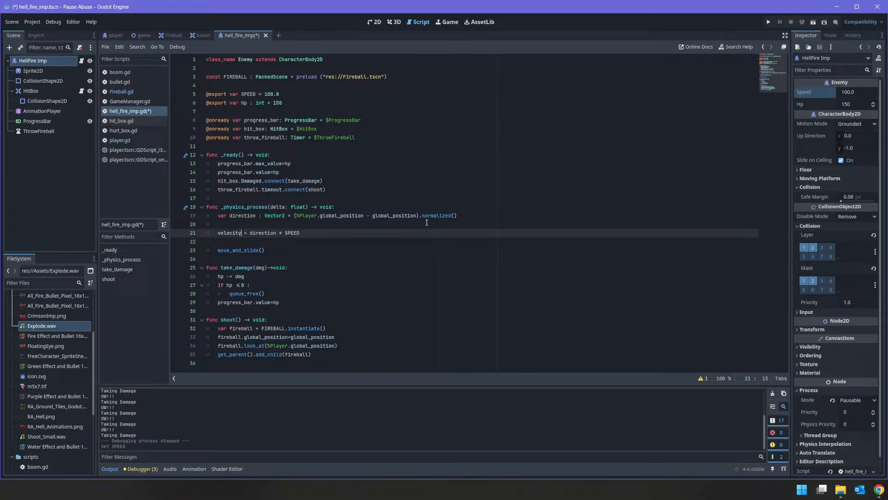
key(ctrl+s)
key(ctrl+shift+z)
key(ctrl+z)
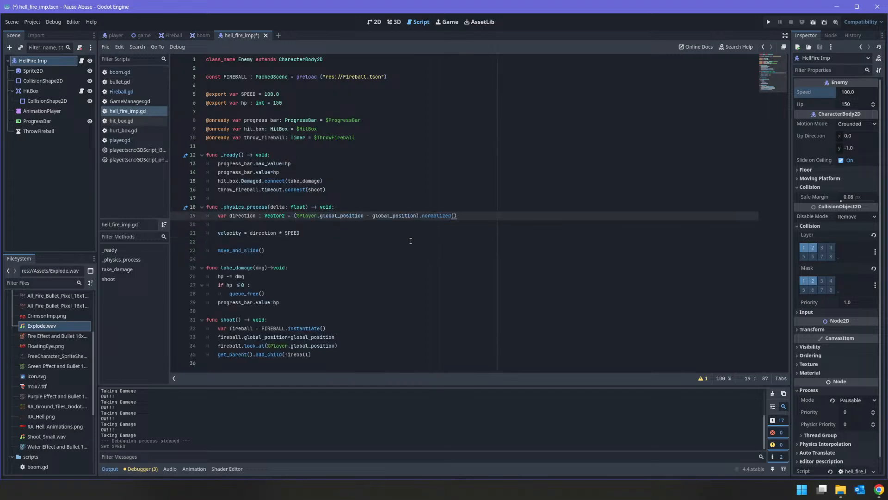
click(406, 226)
key(ctrl+shift+z)
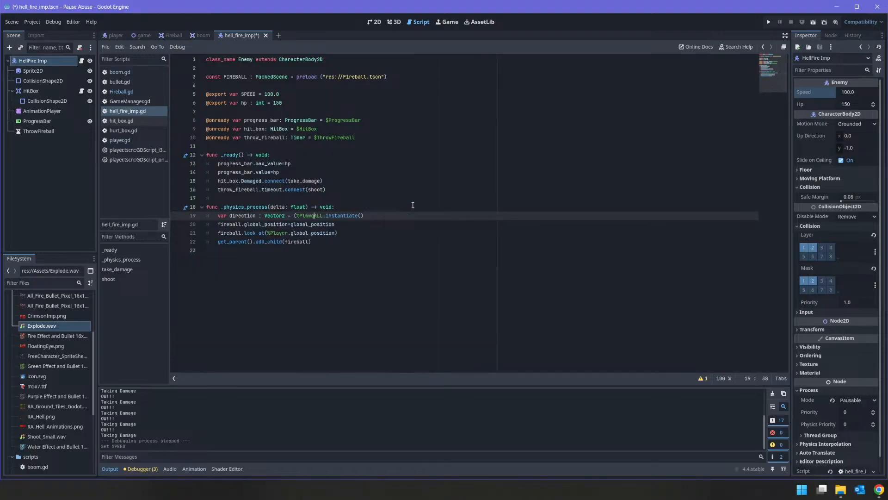
key(ctrl+z)
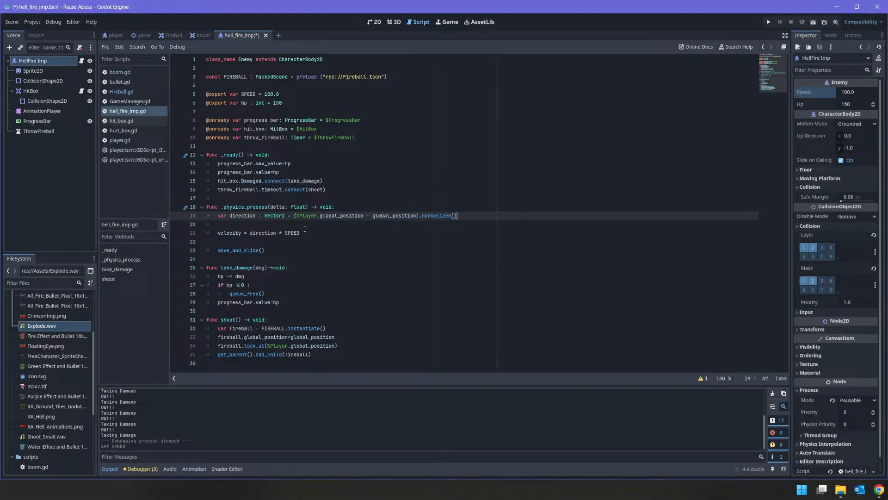
Declare a distance_to_player variable below the direction line in _physics_process, trying get_distance as its value
click(287, 226)
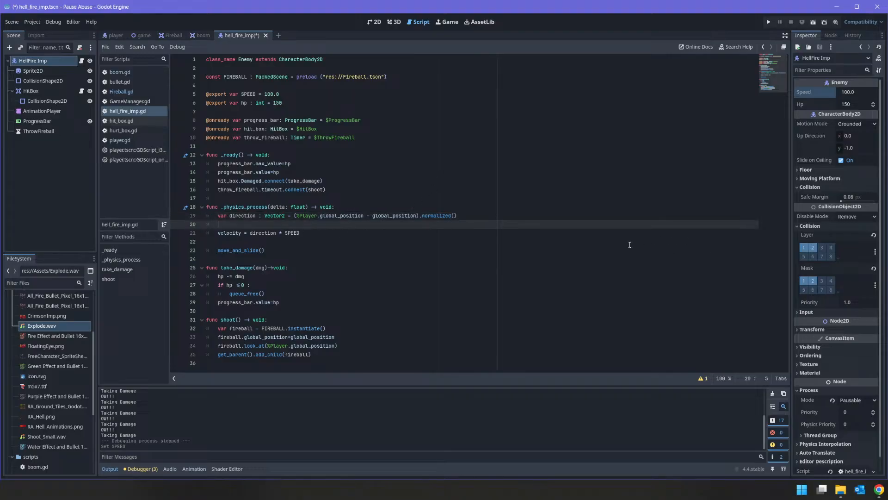
key(Up)
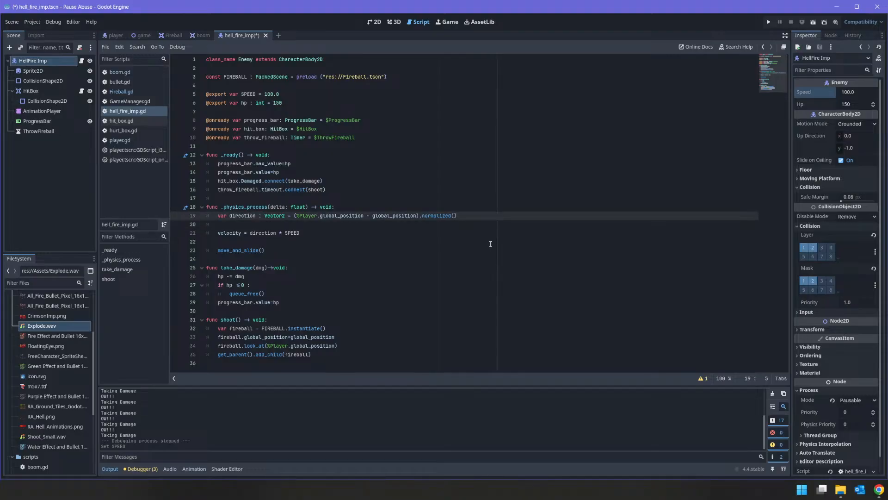
key(Down)
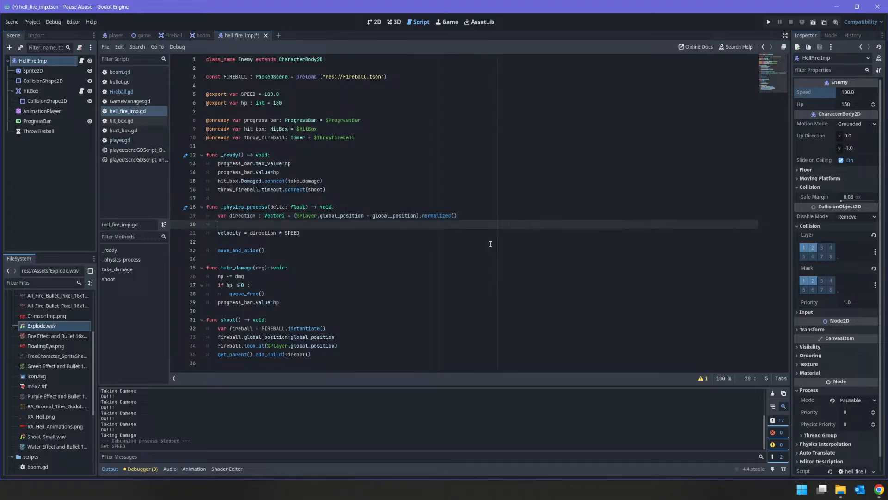
key(Return)
key(Up)
text(var distance_to_plaer)
key(BackSpace)
key(BackSpace)
text(yer =)
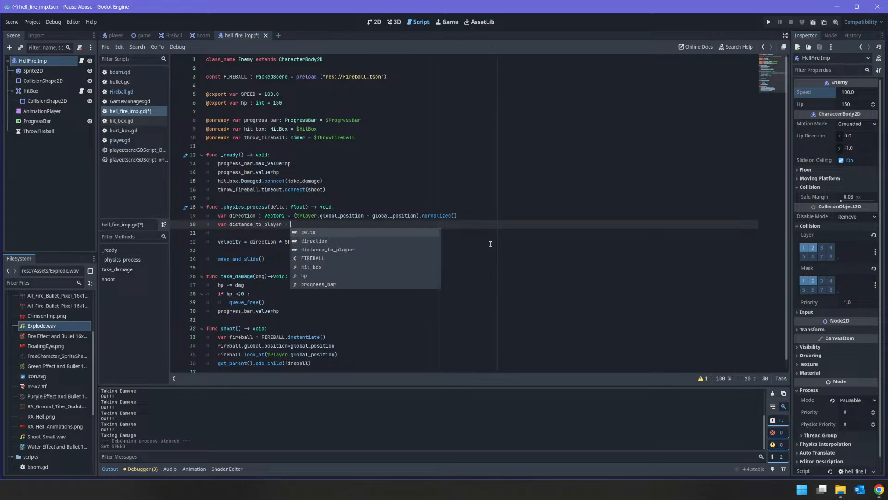
text( get_)
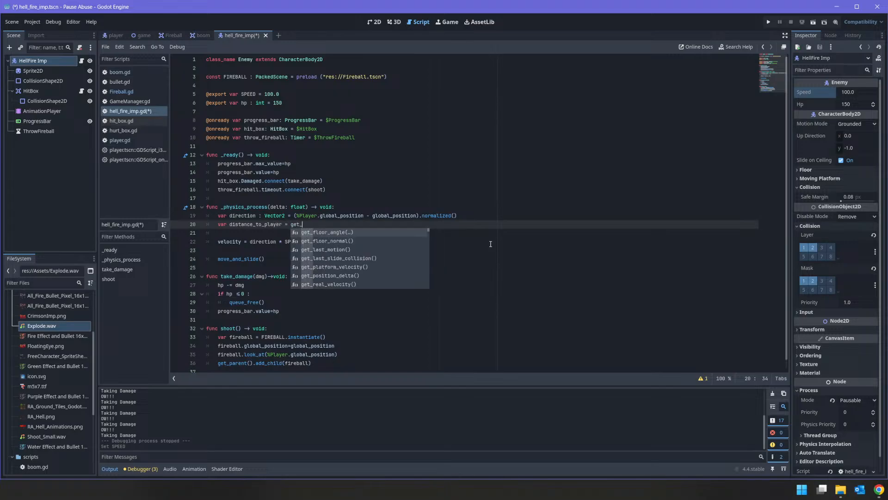
text(dis)
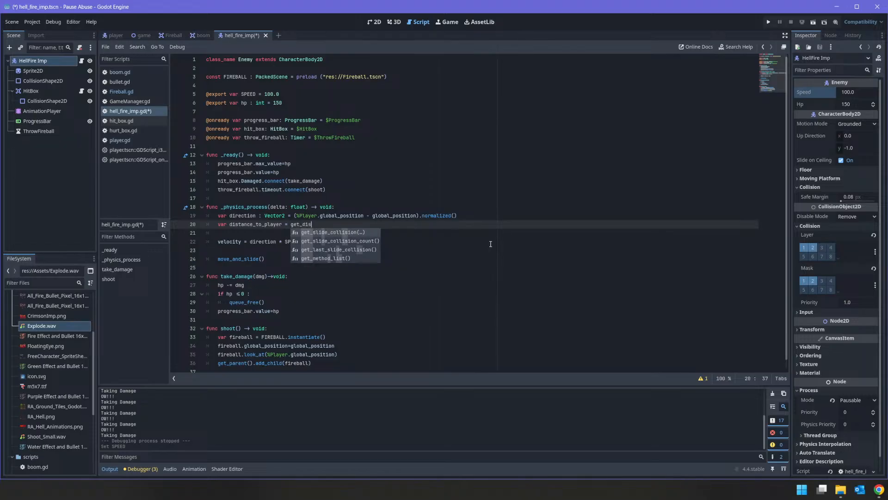
text(tance)
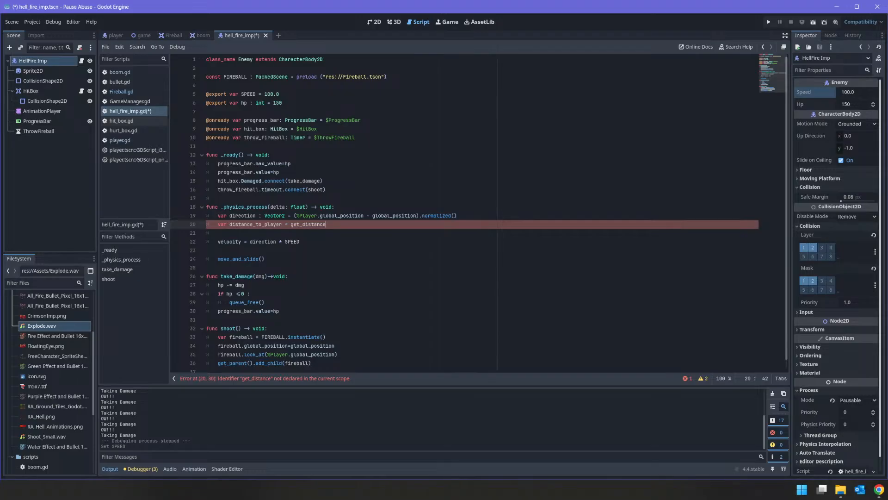
Switch to Chrome and search in a new tab for "godot get distance between two points"
mouse_move(878, 489)
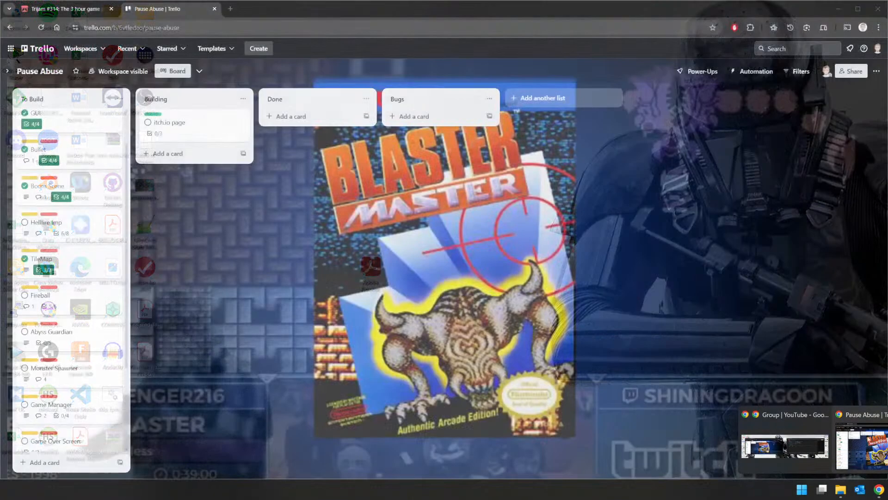
click(861, 444)
click(230, 9)
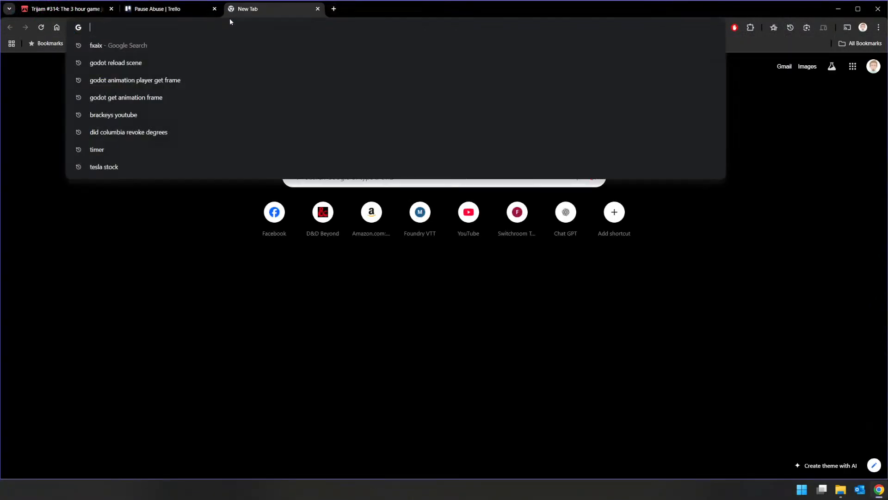
text(godot get df)
key(BackSpace)
key(Down)
key(Down)
key(Return)
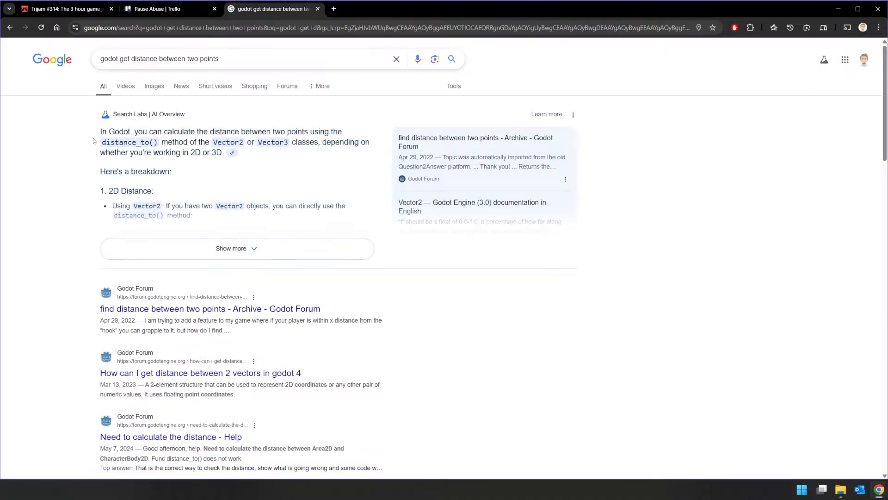
Copy distance_to() from the search overview, return to Godot and replace get_distance with it on the distance_to_player line
drag(102, 141, 159, 144)
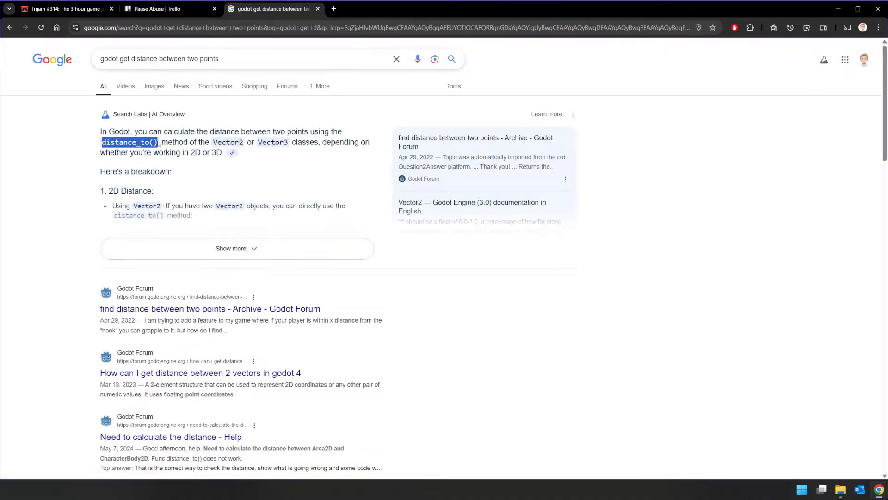
right_click(159, 144)
click(172, 149)
key(alt+Tab)
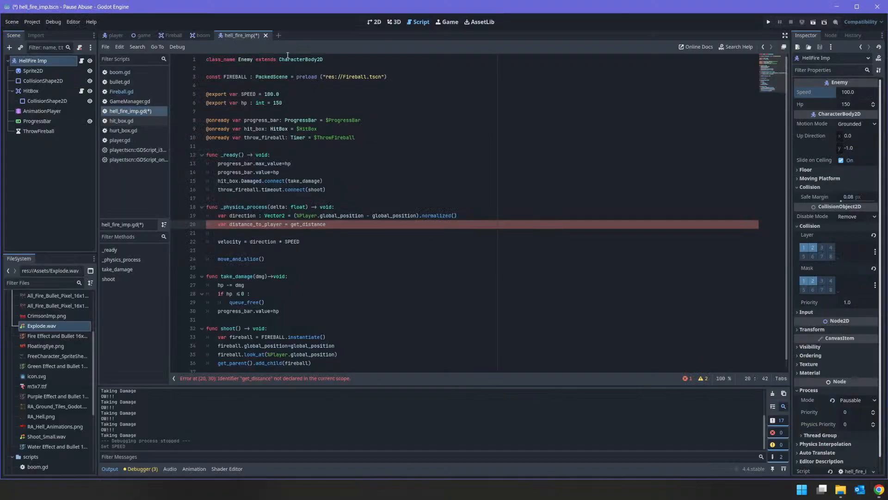
key(BackSpace)
key(BackSpace)
key(BackSpace)
key(BackSpace)
key(BackSpace)
key(BackSpace)
key(BackSpace)
key(BackSpace)
key(BackSpace)
key(BackSpace)
key(BackSpace)
key(BackSpace)
key(ctrl+v)
Copy %Player.global_position from the direction line into the distance_to() parentheses, removing the extra opening parenthesis
key(Left)
drag(295, 216, 367, 216)
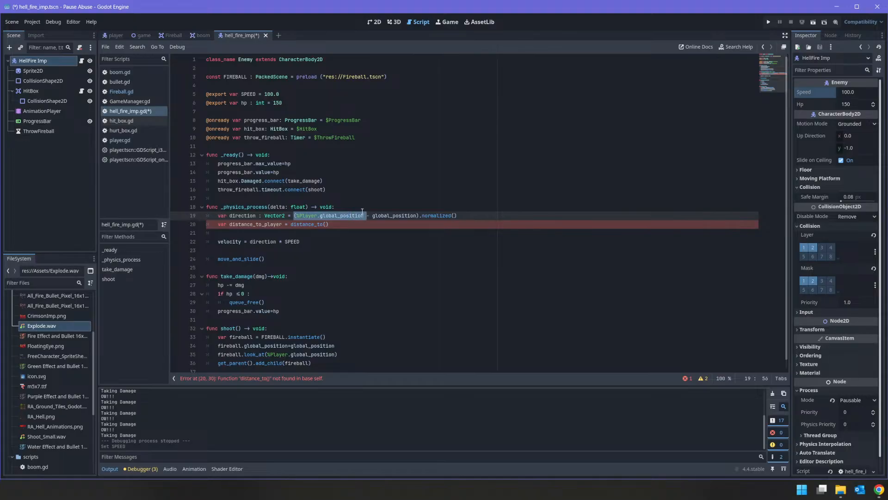
right_click(356, 218)
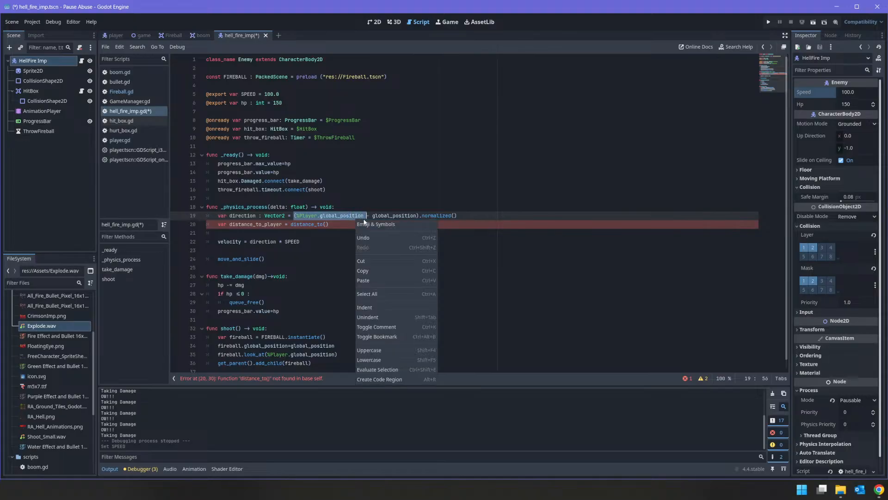
click(377, 271)
click(329, 225)
key(ctrl+v)
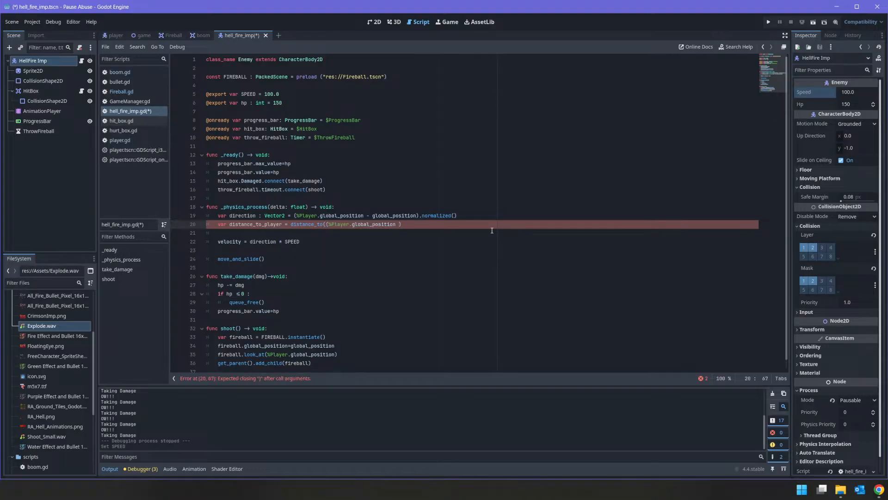
key(BackSpace)
Rewrite the distance_to_player value so distance_to is called on global_position, keeping %Player.global_position as its argument
double_click(310, 224)
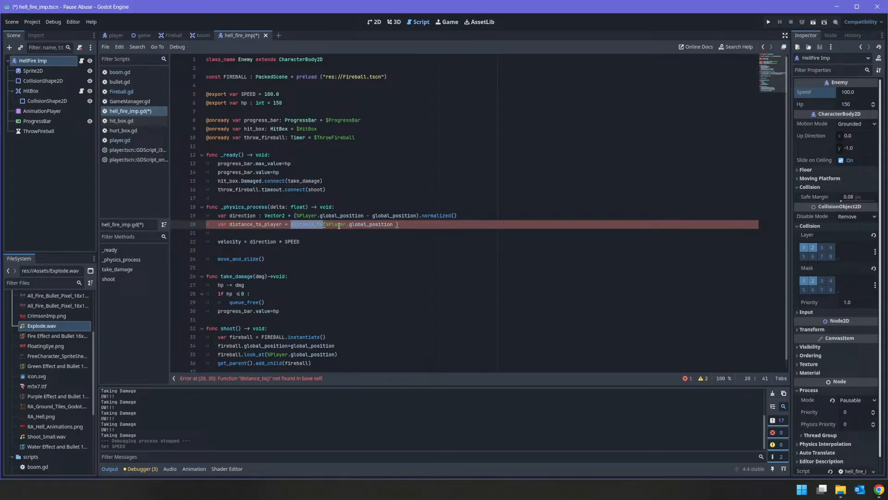
key(Left)
text(global)
key(Tab)
text(/)
key(BackSpace)
text(.)
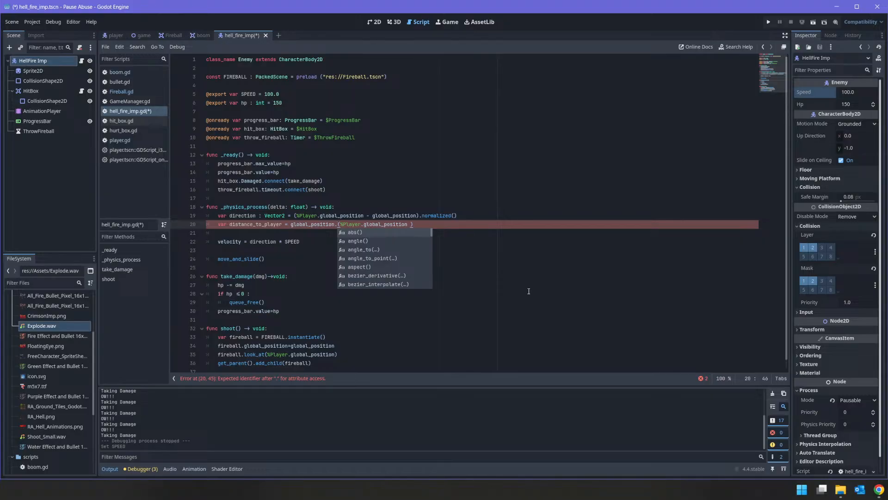
text(dis)
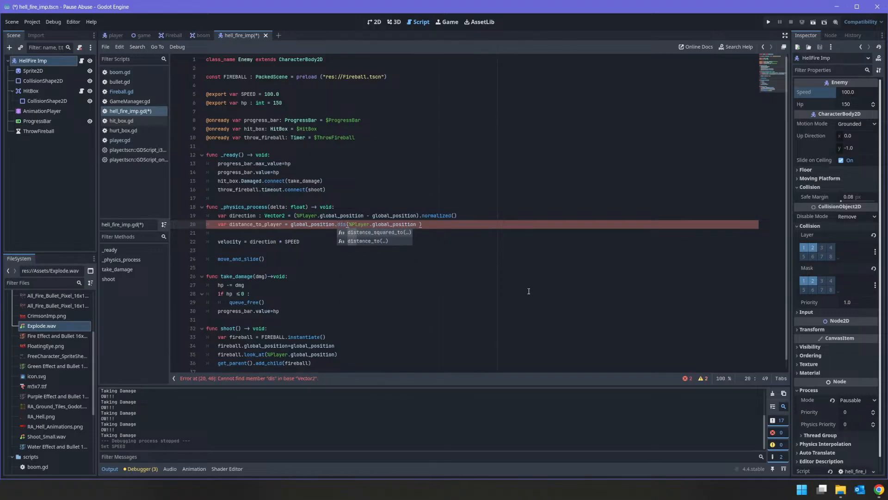
key(Down)
key(Return)
key(End)
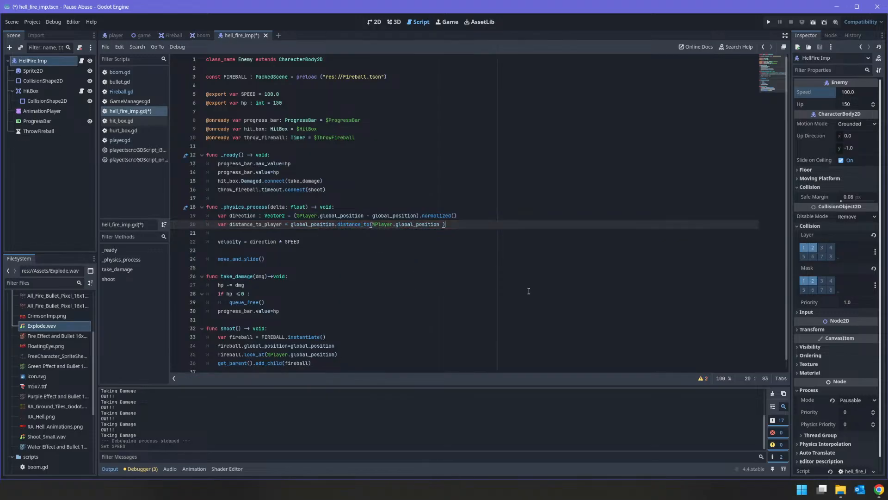
Add the condition "if distance_to_player > 50:" above the velocity line in _physics_process and indent velocity = direction * SPEED beneath it
key(Down)
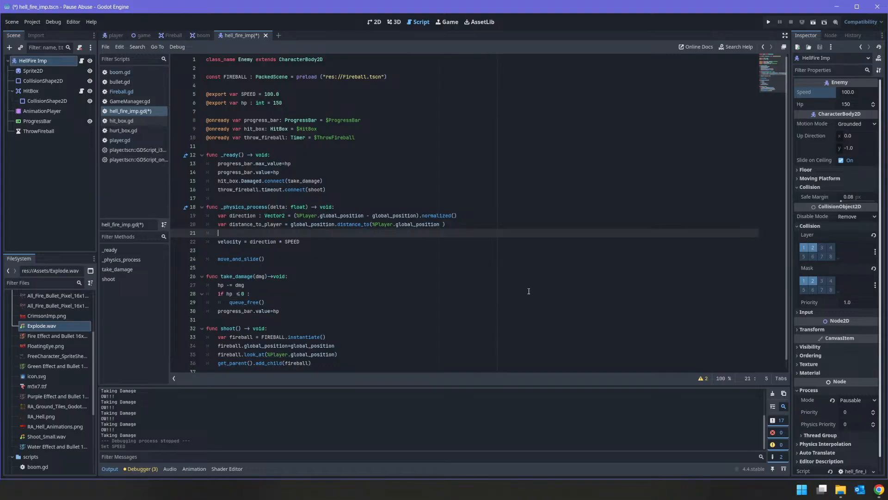
key(Return)
text(if dis)
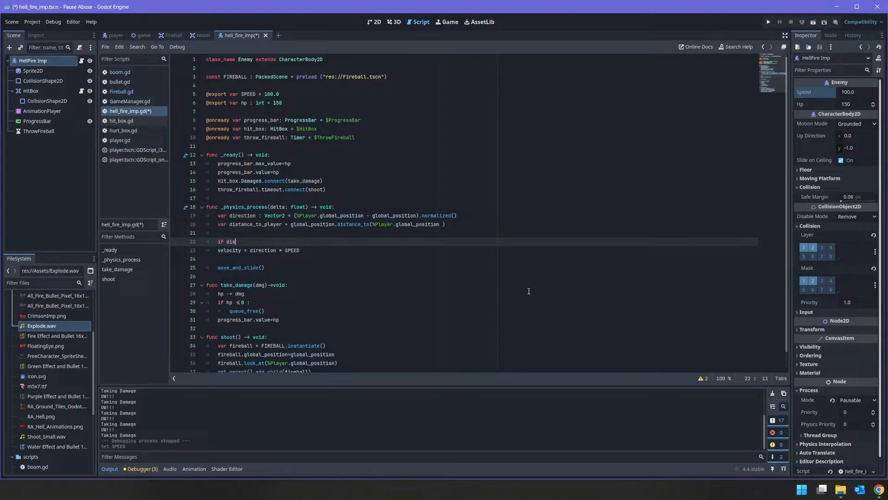
key(Return)
text(>)
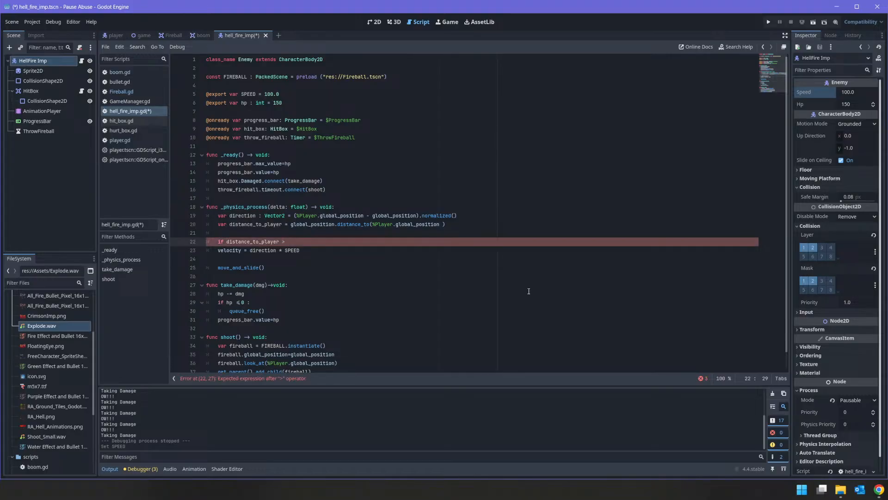
text( 50:)
key(Down)
key(Home)
key(Tab)
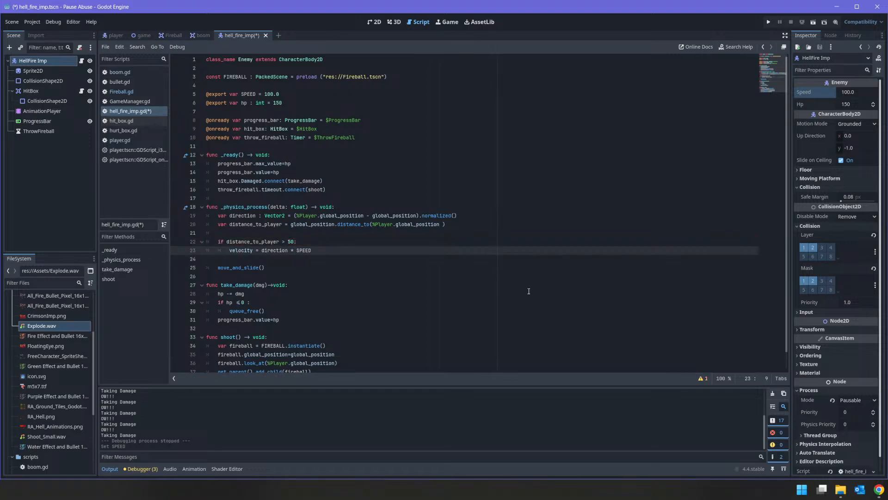
Add an else branch after the distance check containing velocity = direction * speed
key(Down)
text(l)
key(BackSpace)
text(else :)
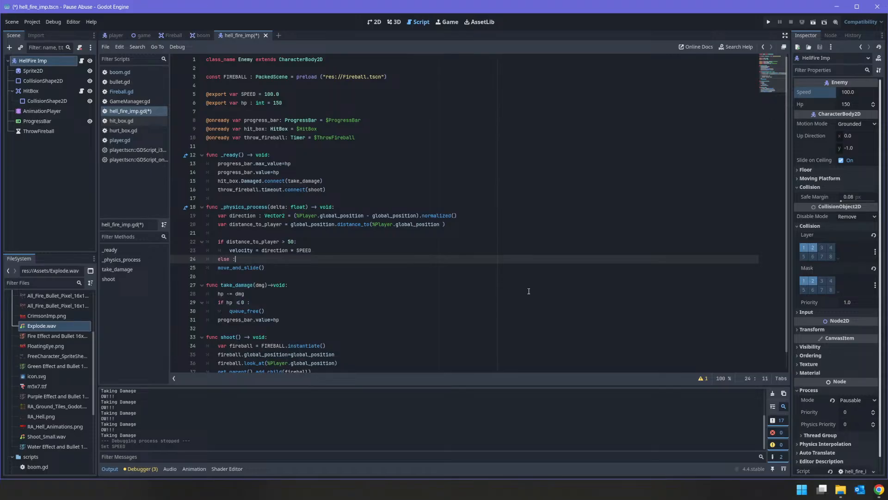
key(Return)
text(v)
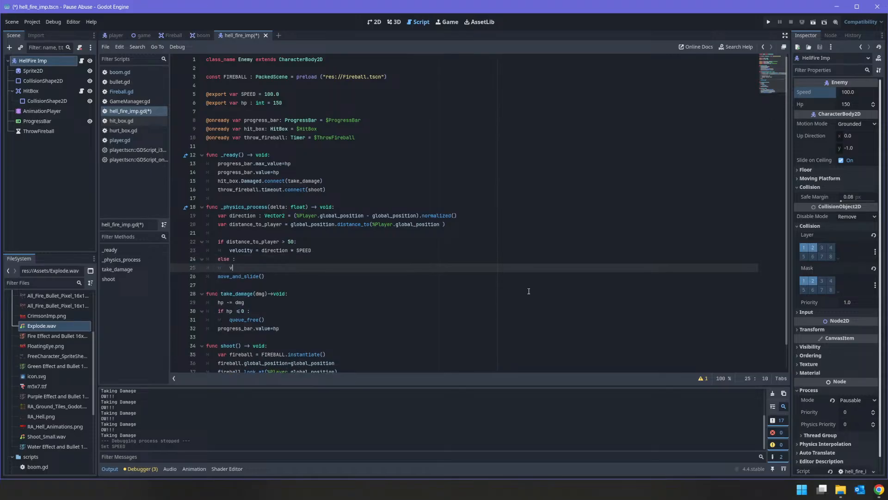
text(elocity =)
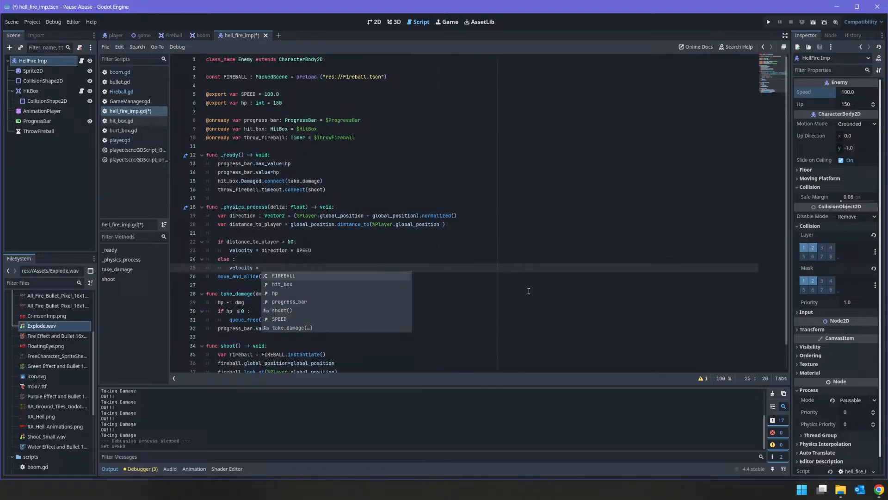
text(direction)
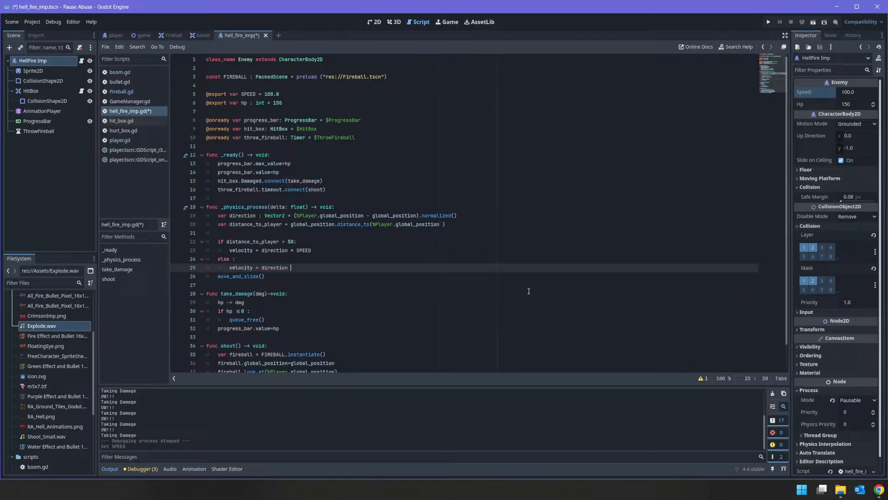
text( * speed)
Rewrite the velocity value in the else branch as (-direction * SPEED), so the imp backs away from the player
key(Home)
key(Right)
key(Right)
key(Right)
key(Right)
key(Right)
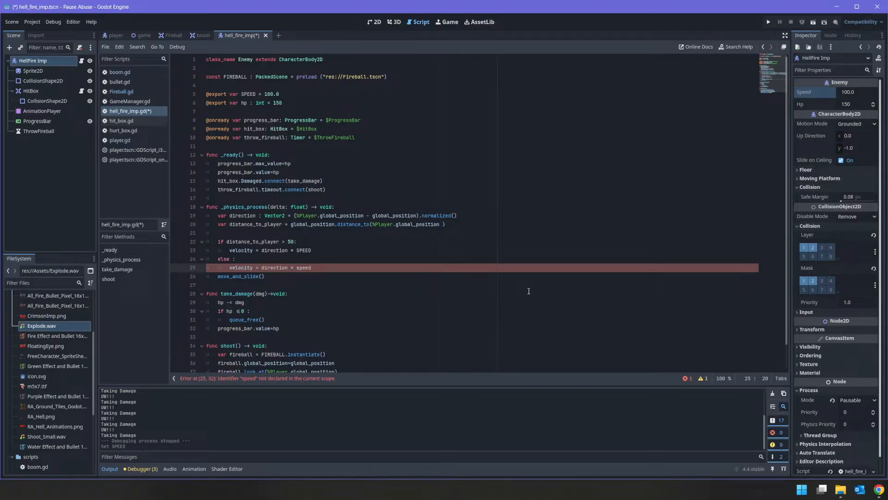
text((-)
double_click(309, 267)
text(SPEED)
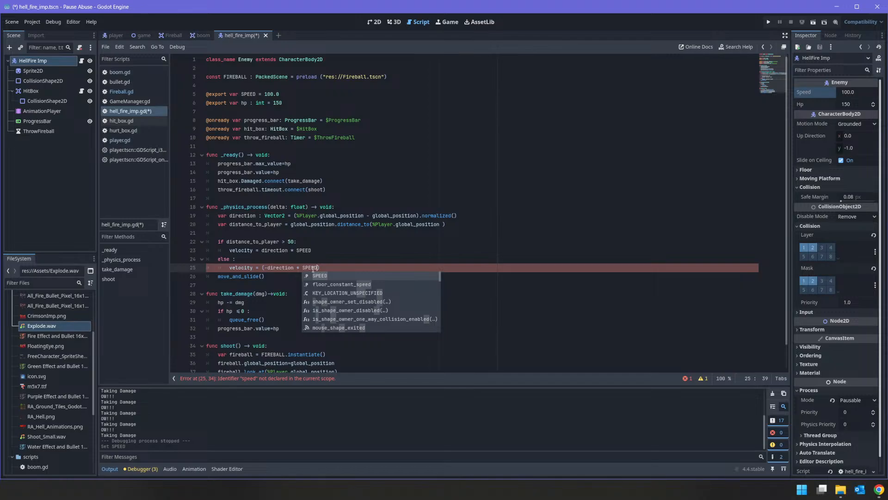
Save the imp scene, run the game to observe the imp's movement near the player, and stop it
key(ctrl+s)
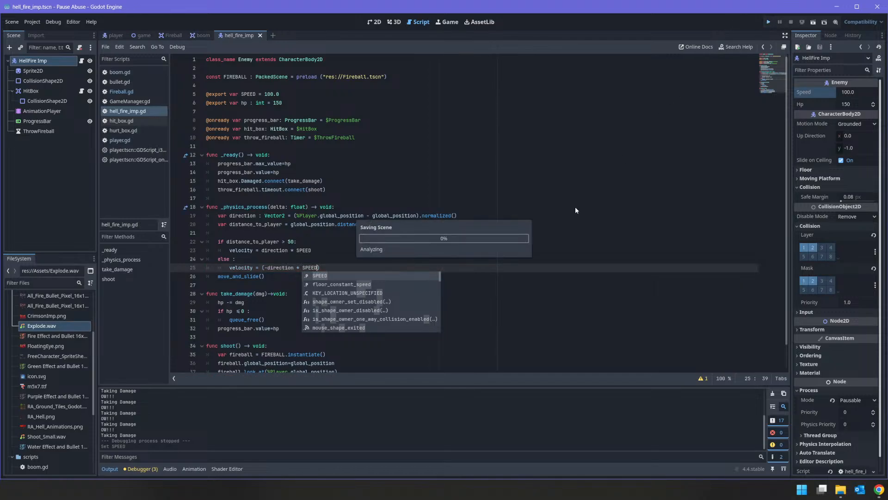
key(F5)
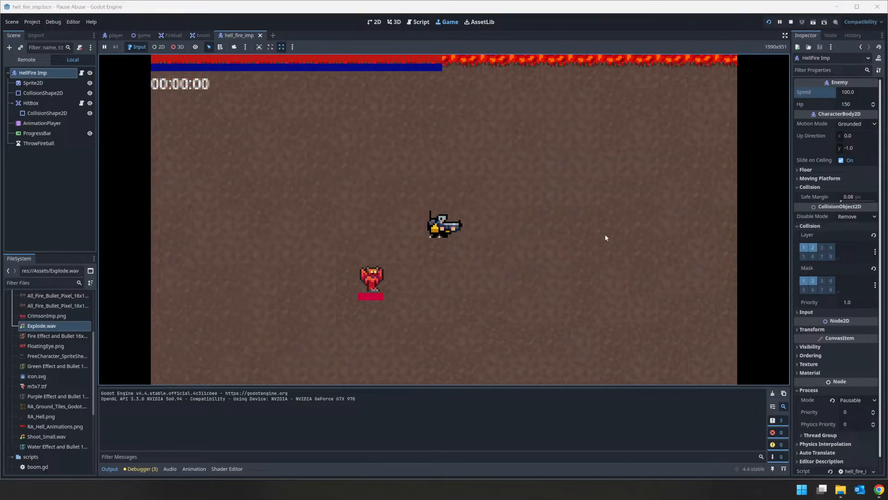
click(791, 22)
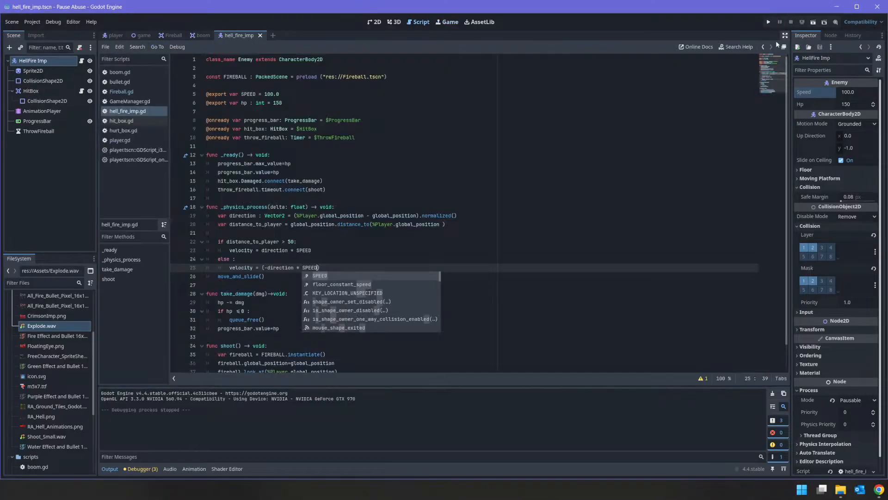
Copy the if condition above the else branch and turn it into "elif distance_to_player < 25:"
key(Left)
key(Left)
key(Left)
key(Left)
key(Left)
key(Left)
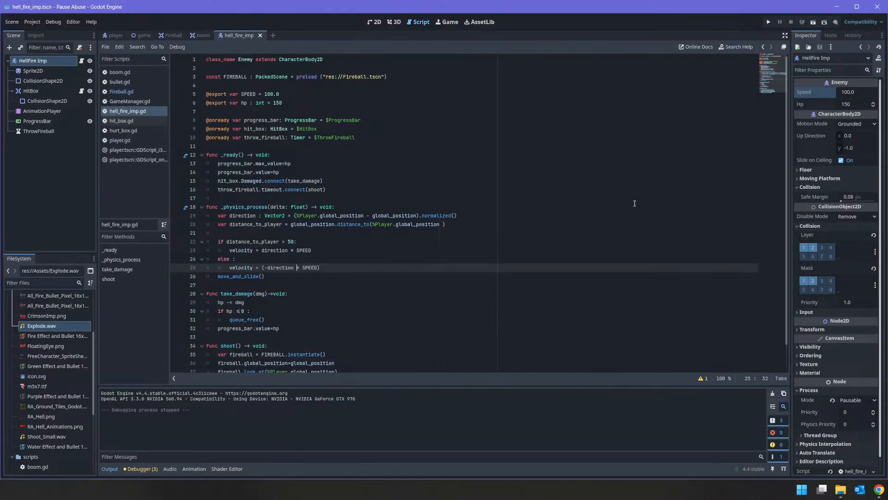
key(Up)
key(Up)
key(Up)
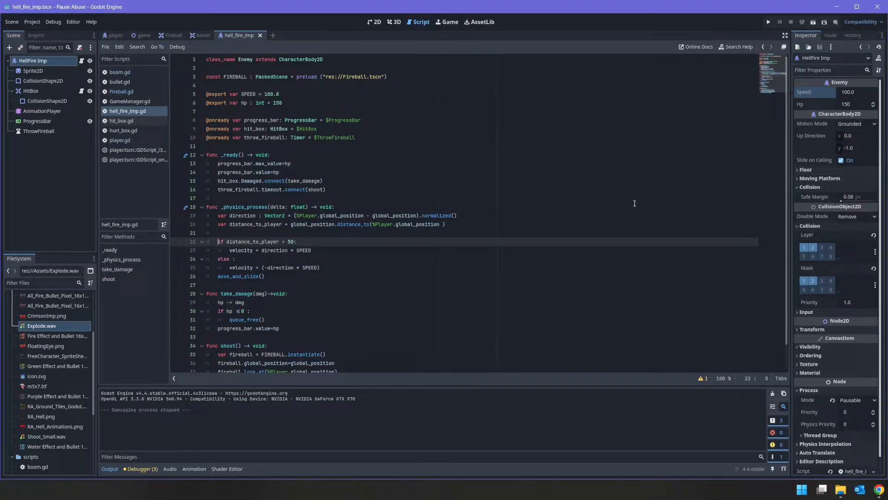
key(shift+End)
key(ctrl+c)
key(Down)
key(Down)
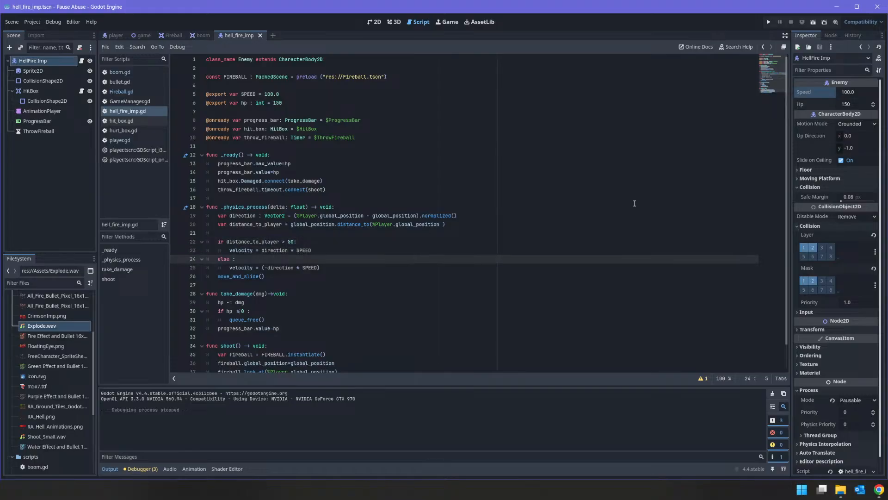
key(Return)
key(Up)
text(el)
key(ctrl+v)
key(Left)
key(Left)
key(Left)
key(Left)
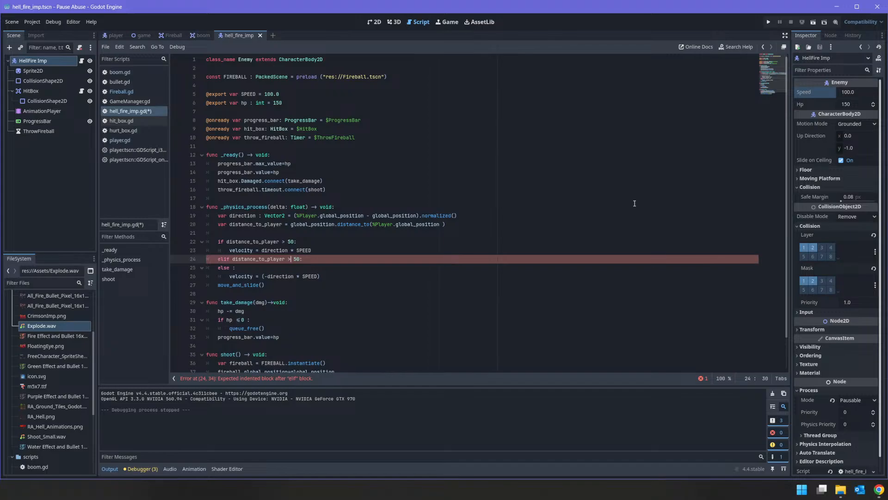
key(BackSpace)
text(<)
key(Right)
Copy velocity = (-direction * SPEED) from the else branch into the body of the elif branch
key(Down)
key(Down)
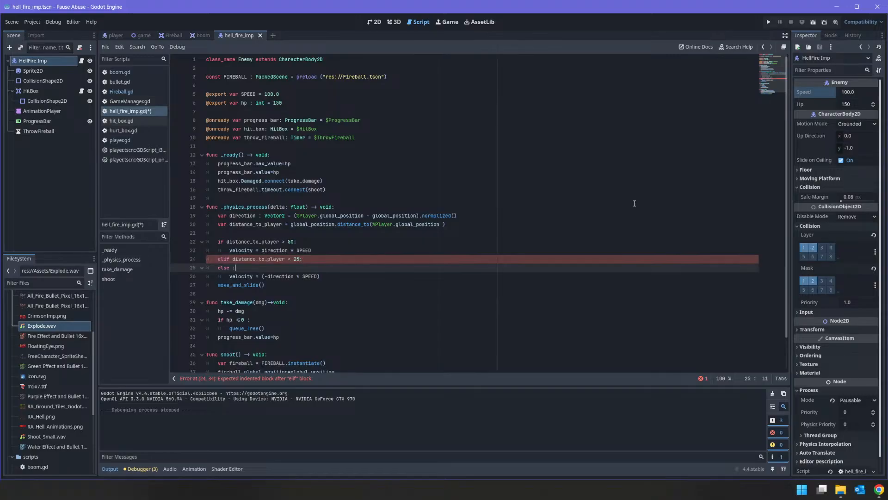
key(shift+End)
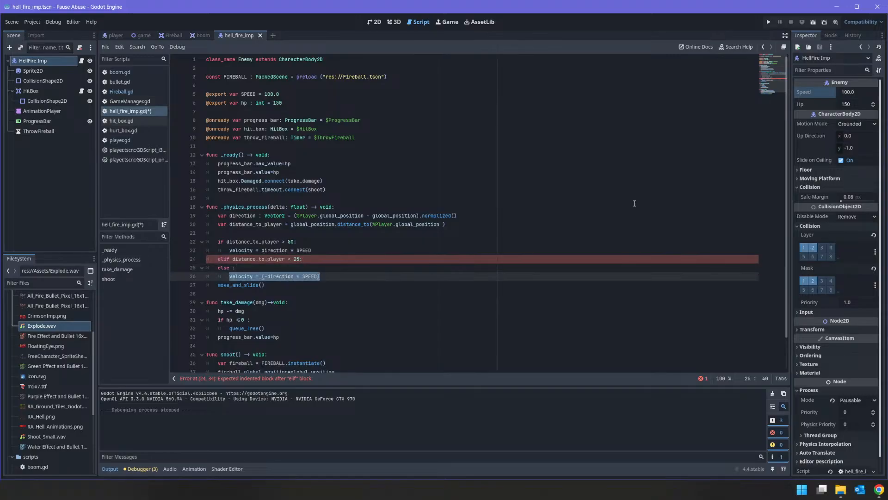
key(ctrl+c)
key(Up)
key(Up)
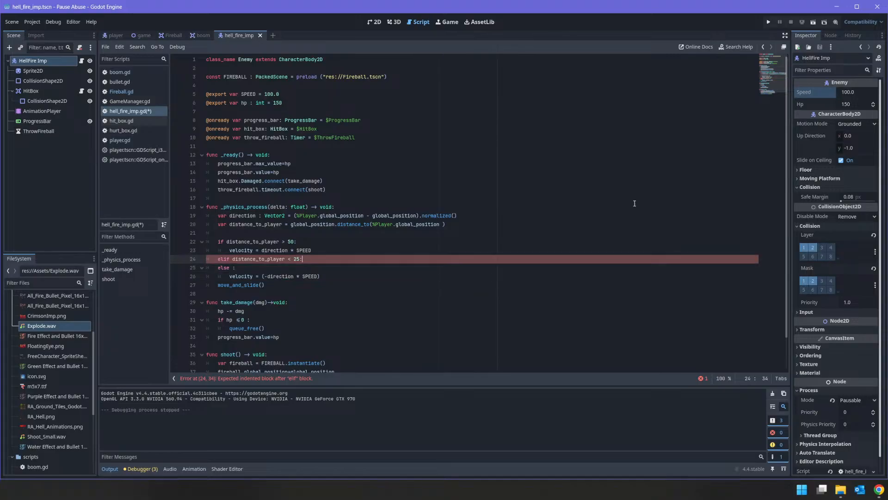
key(Return)
key(ctrl+v)
Replace the velocity value in the else branch with Vector2.ZERO so the imp stands still between the two distances
key(Down)
key(Down)
key(End)
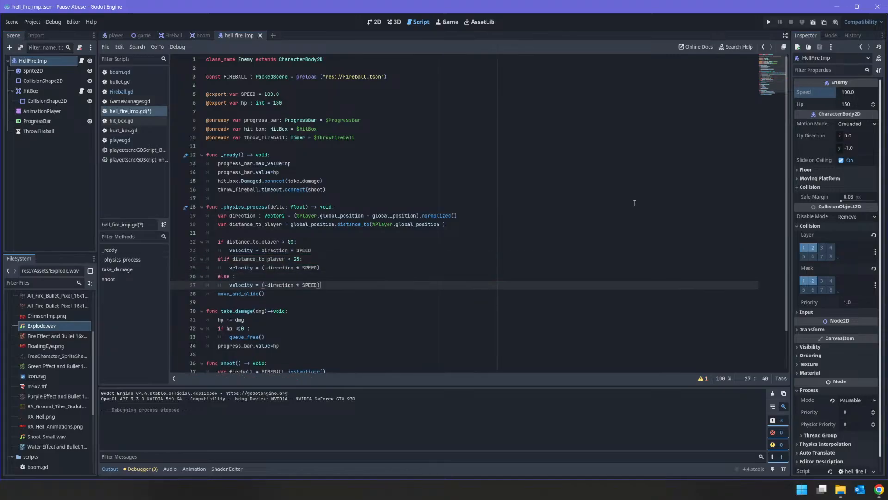
key(shift+Left)
key(shift+Left)
key(shift+Left)
key(shift+Left)
key(shift+Left)
key(shift+Left)
key(shift+Left)
key(shift+Left)
key(shift+Left)
key(shift+Left)
key(shift+Left)
key(shift+Left)
key(shift+Left)
key(shift+Left)
key(shift+Left)
key(shift+Left)
key(shift+Left)
key(shift+Left)
key(shift+Left)
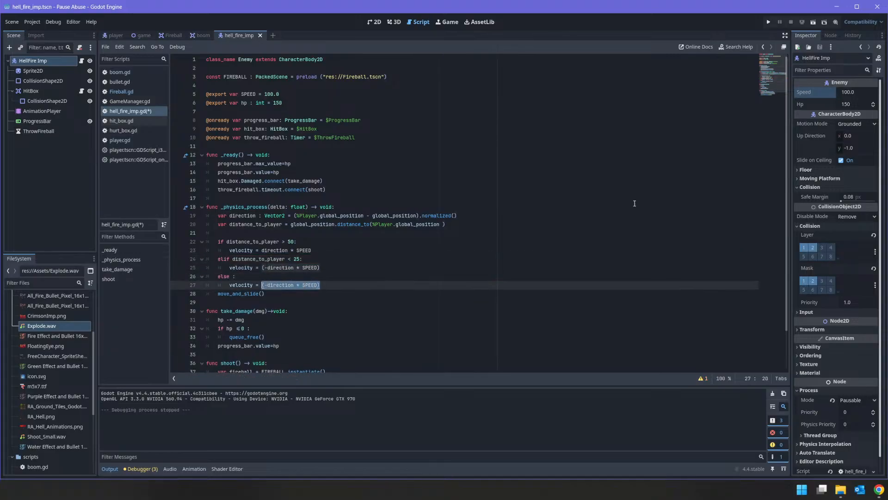
text(Vector2.ZERP)
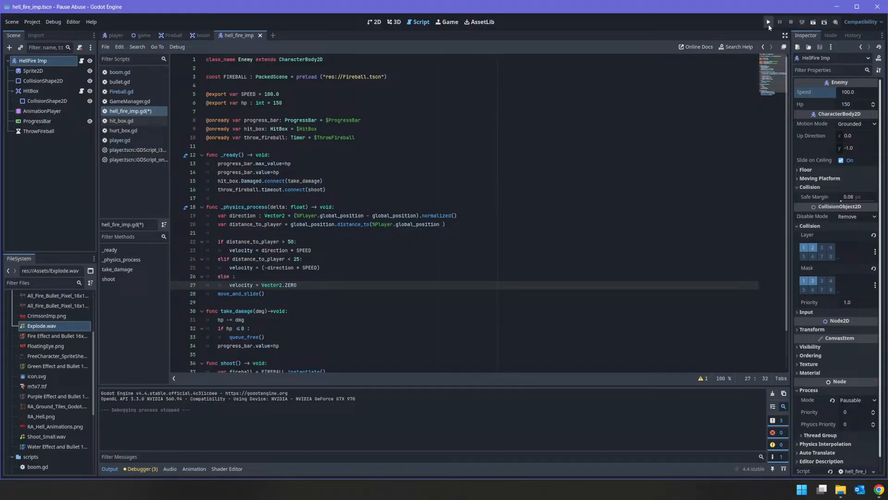
Run the game, move the player around the imp to test its approach and retreat distances, and stop the game
key(F5)
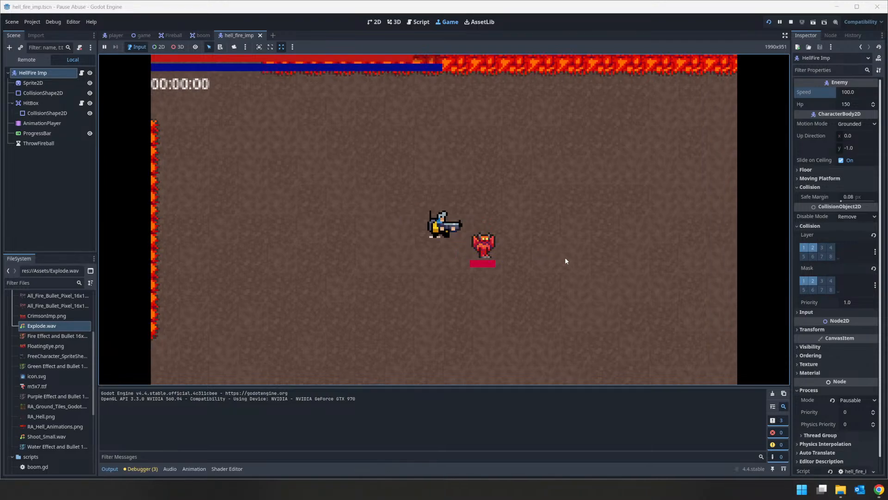
key(d)
key(w)
key(a)
key(s)
key(d)
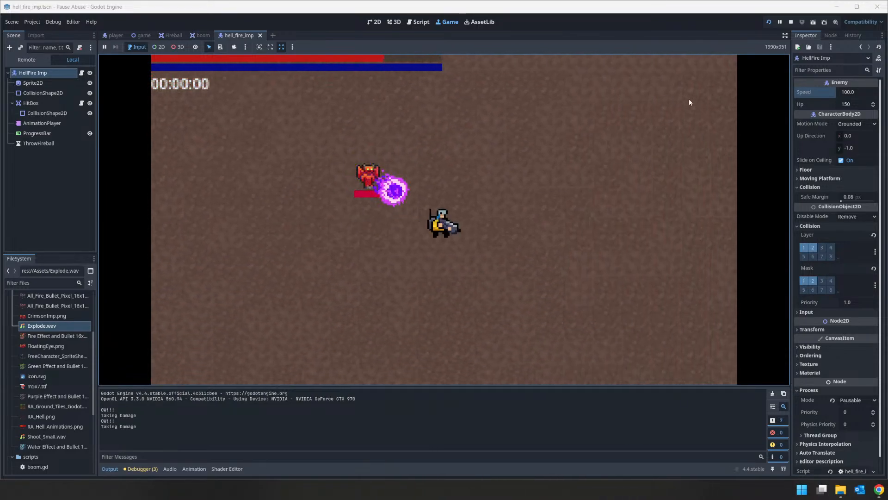
key(w)
key(a)
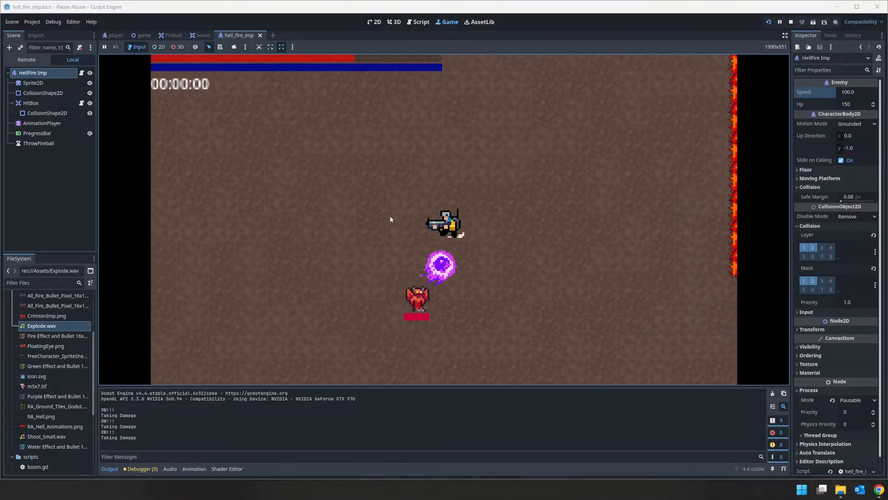
key(s)
key(s)
key(a)
key(d)
key(d)
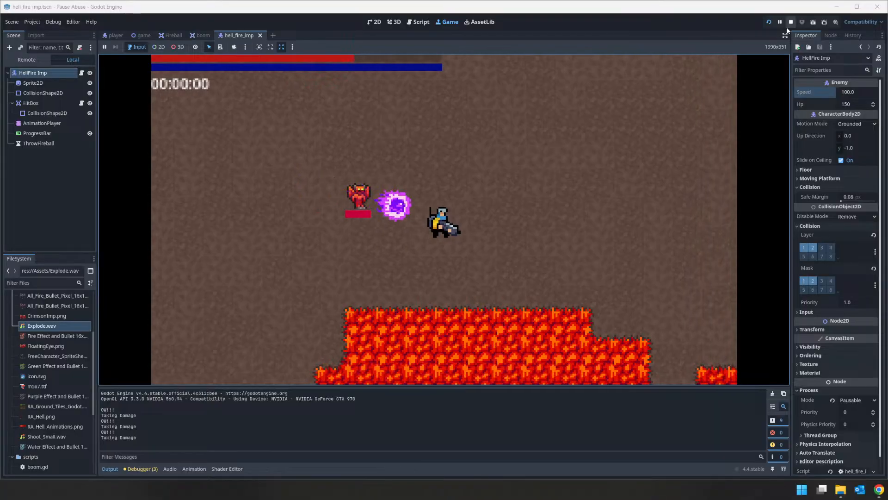
key(a)
key(w)
key(a)
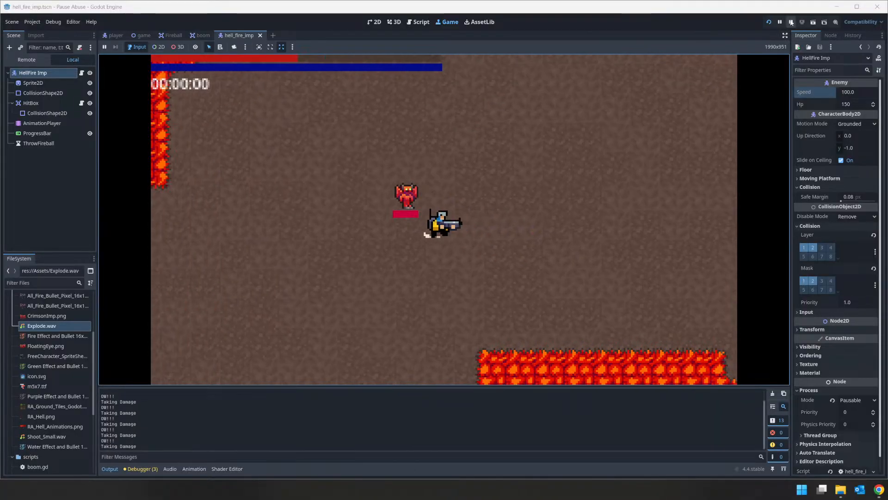
click(790, 21)
Raise the distance thresholds to 100 in the if condition and 50 in the elif condition
key(Up)
key(Up)
key(Up)
key(Up)
key(Up)
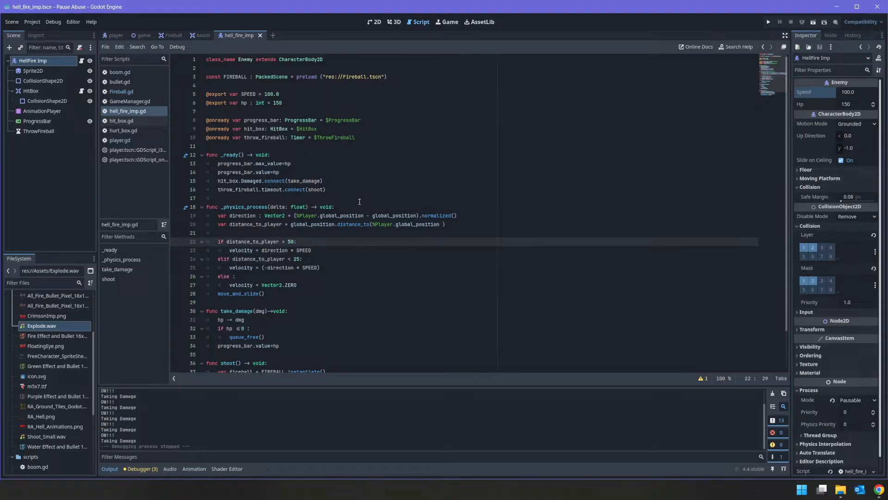
key(Down)
key(Down)
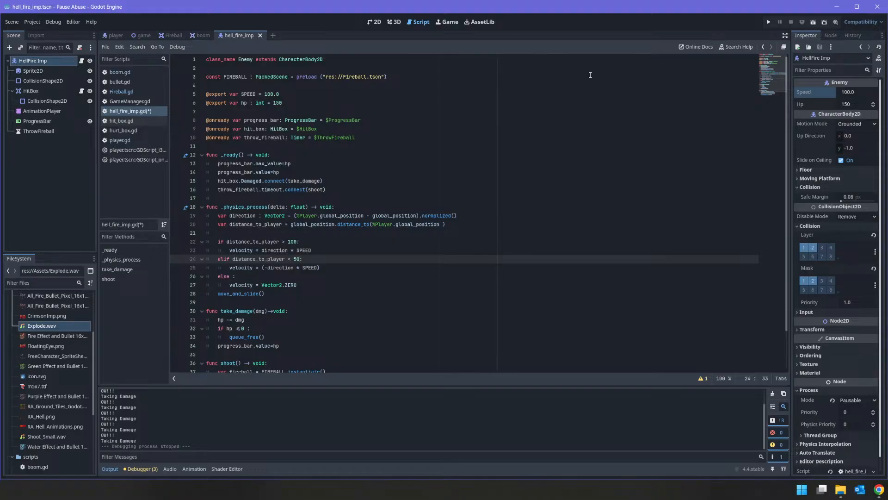
Run the game again and test the new imp distances by moving the player around and firing at the imp
key(F5)
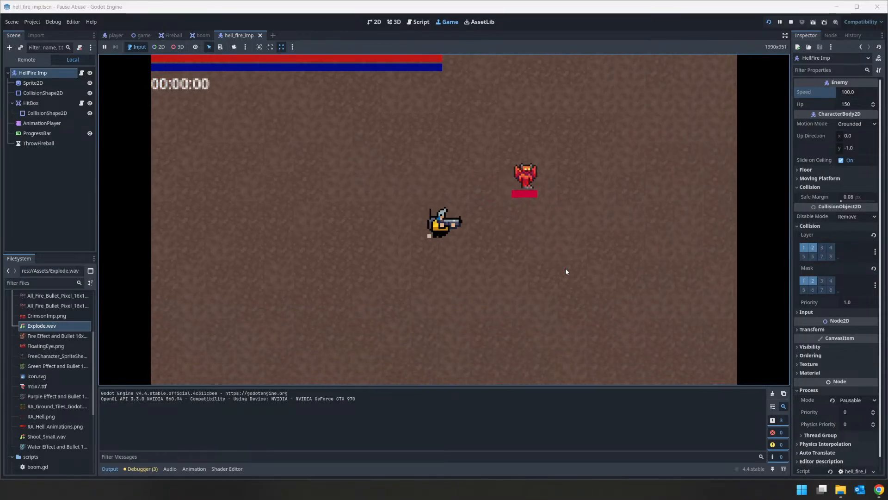
key(d)
key(s)
key(w)
key(a)
click(407, 303)
click(501, 336)
click(585, 347)
click(630, 350)
click(629, 351)
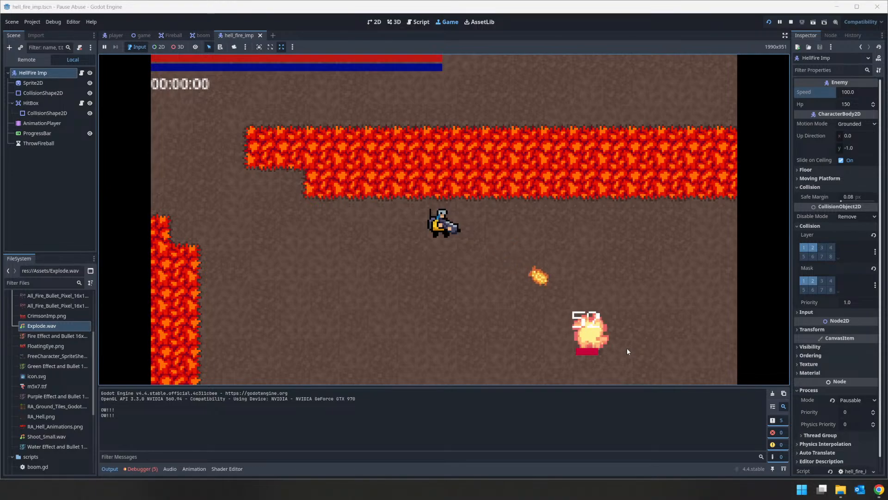
key(s)
click(627, 348)
click(626, 337)
key(d)
click(453, 266)
key(a)
click(453, 267)
click(442, 183)
click(597, 187)
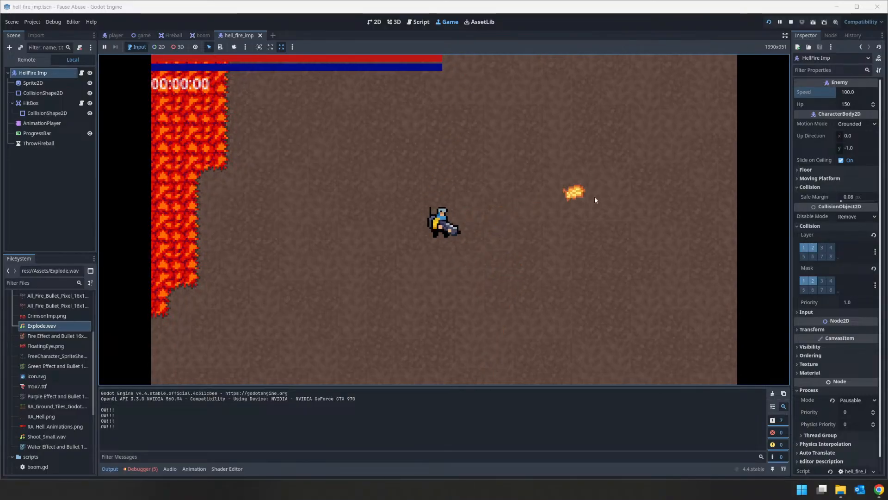
click(502, 297)
click(347, 189)
click(347, 190)
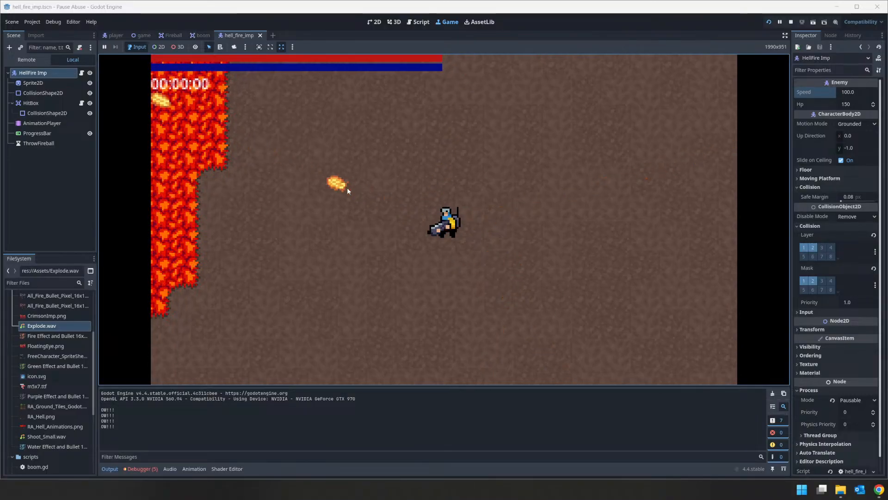
click(356, 187)
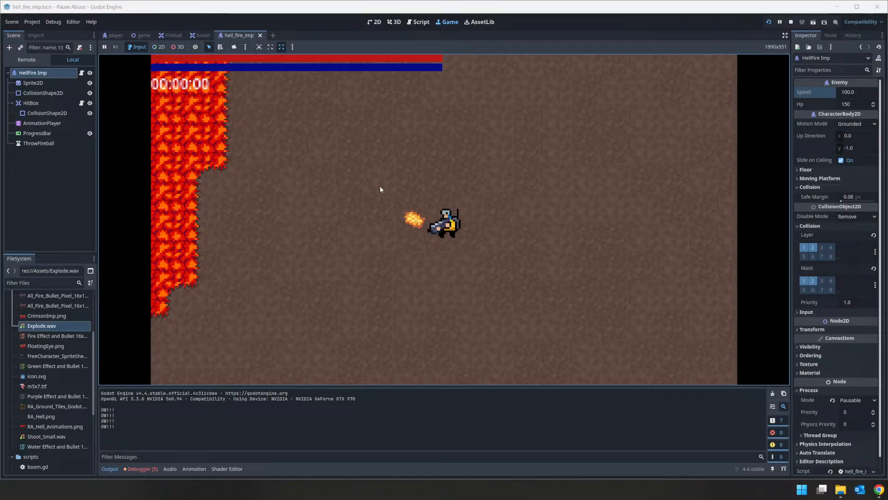
Continue testing the imp's distances by moving and firing around the lava area, and stop the game
click(555, 173)
click(557, 179)
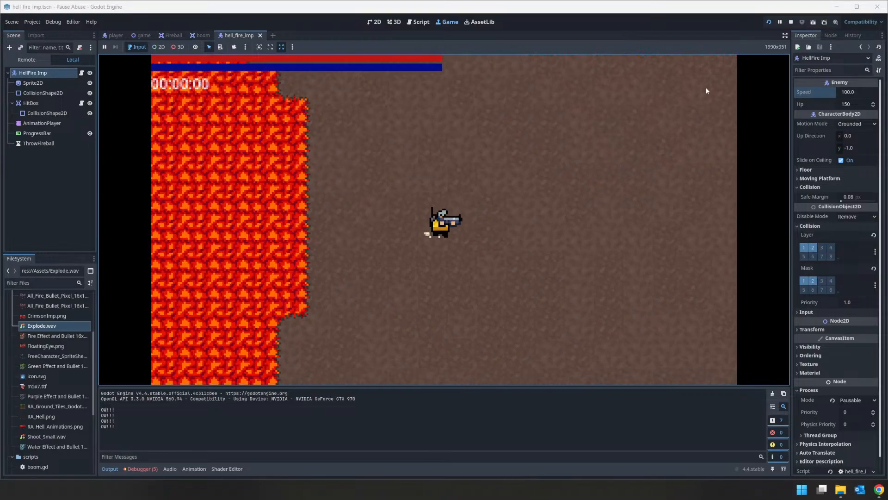
key(s)
click(555, 280)
key(d)
key(w)
click(622, 189)
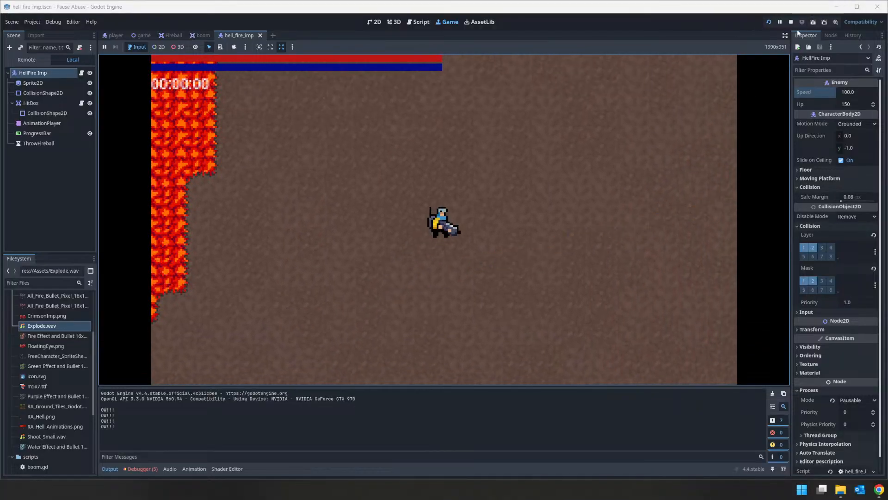
click(791, 22)
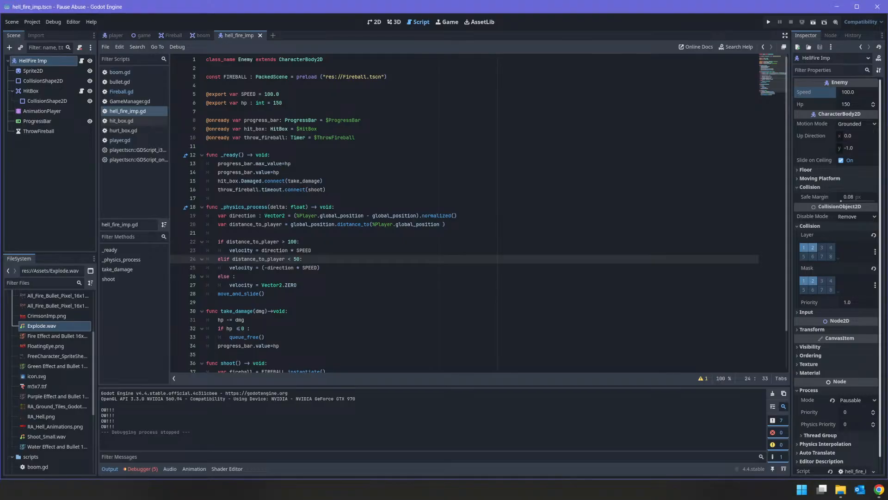
Switch to the browser, close the Google search tab and check off "AI to stay out of range of player" on the Hellfire Imp card
mouse_move(879, 489)
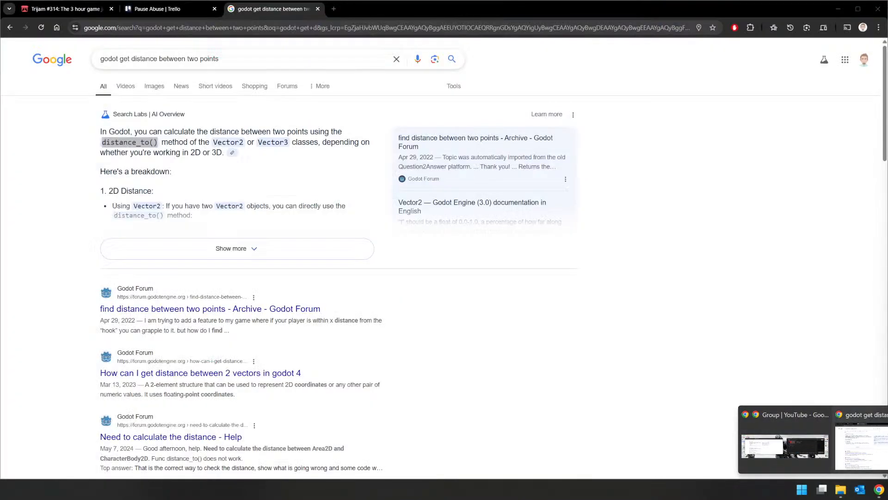
click(850, 462)
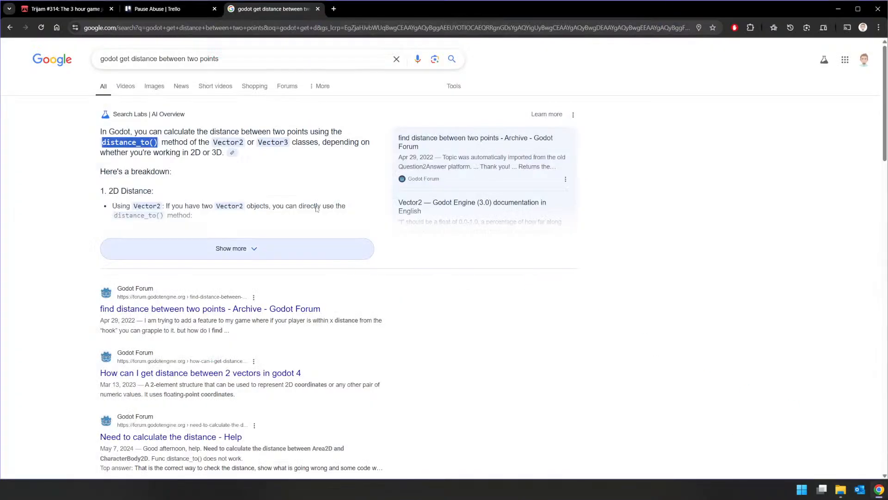
click(318, 9)
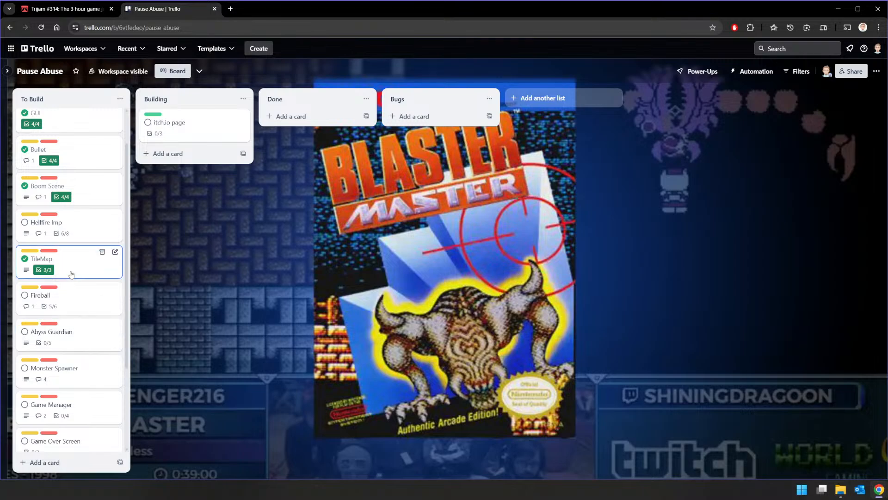
click(69, 226)
click(292, 341)
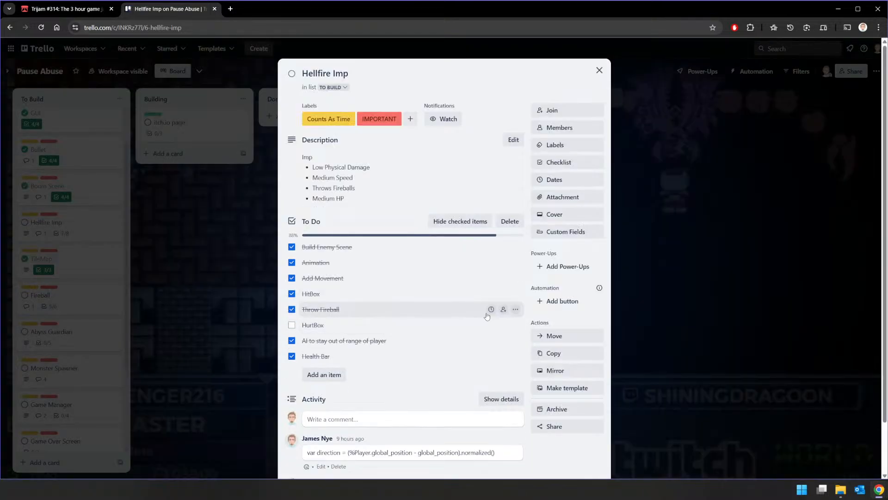
Delete the HurtBox item from the Hellfire Imp checklist, mark the card complete and close it
click(516, 325)
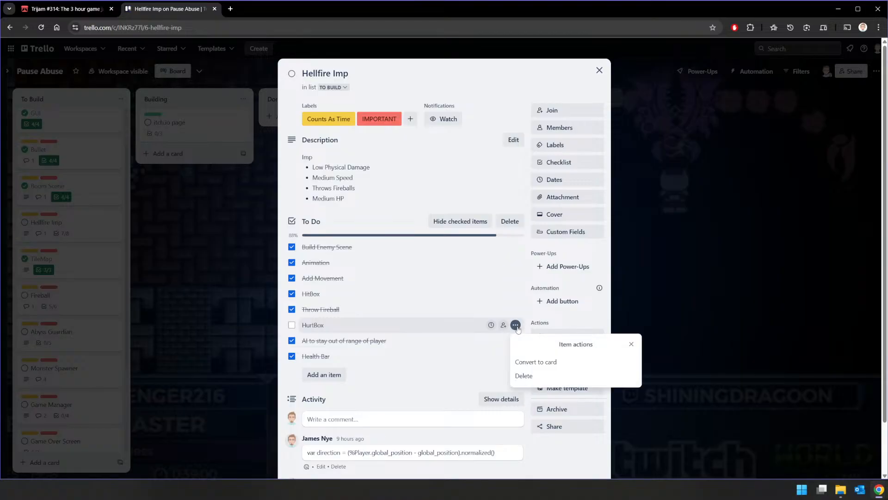
click(536, 375)
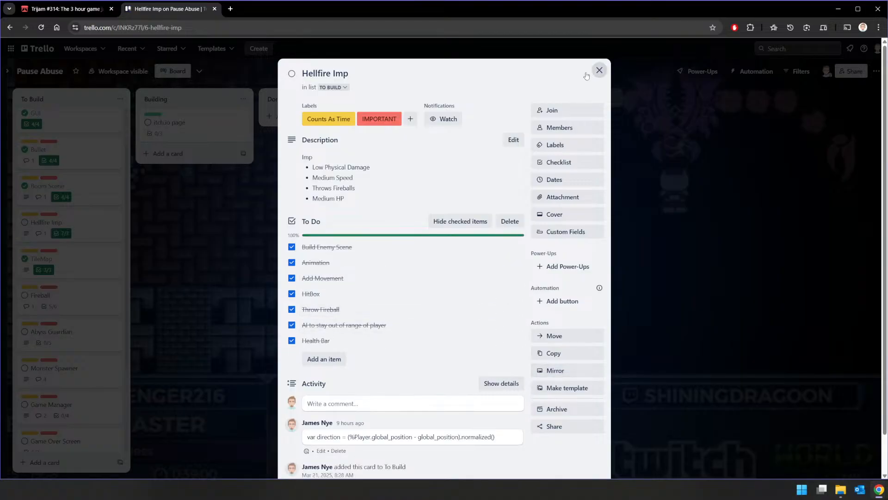
click(291, 73)
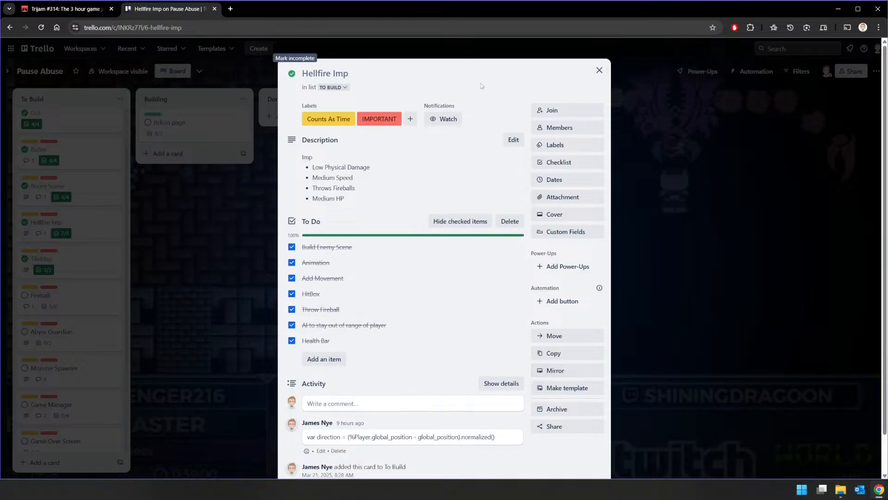
click(599, 70)
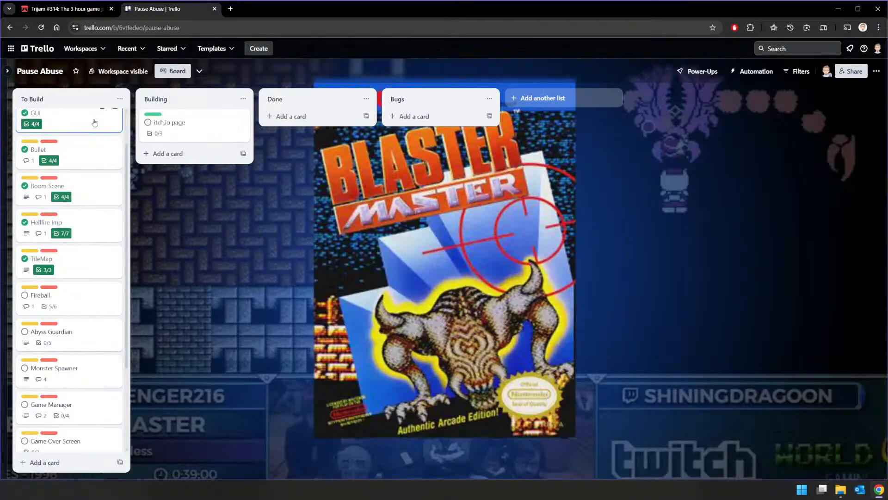
Review the remaining Fireball task on its card and open the Abyss Guardian card to read its requirements
scroll(74, 263, down, 2)
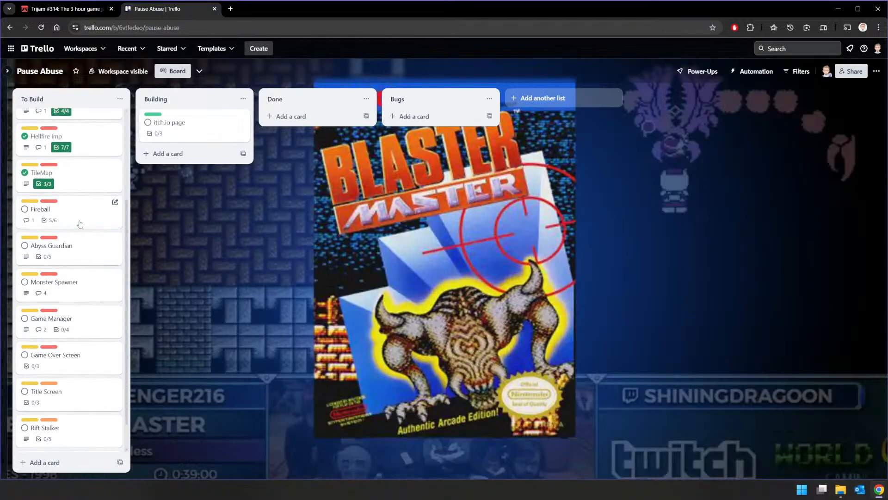
click(56, 205)
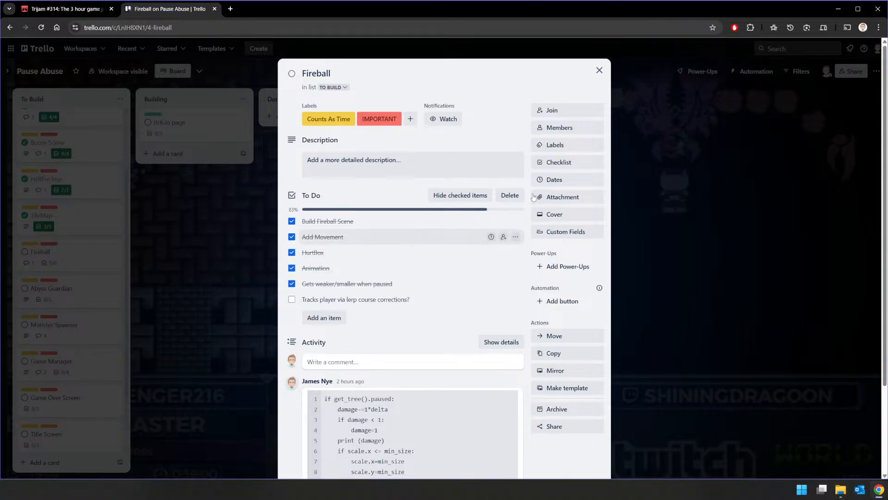
click(599, 70)
scroll(69, 259, down, 1)
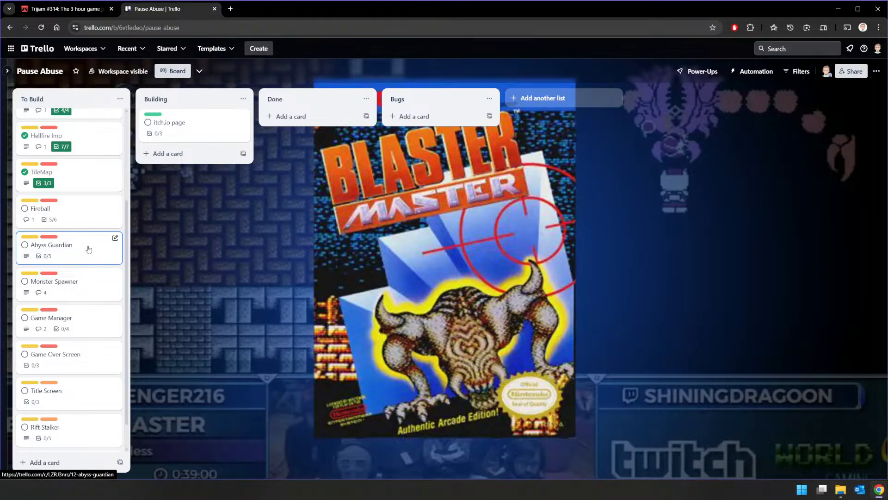
click(89, 249)
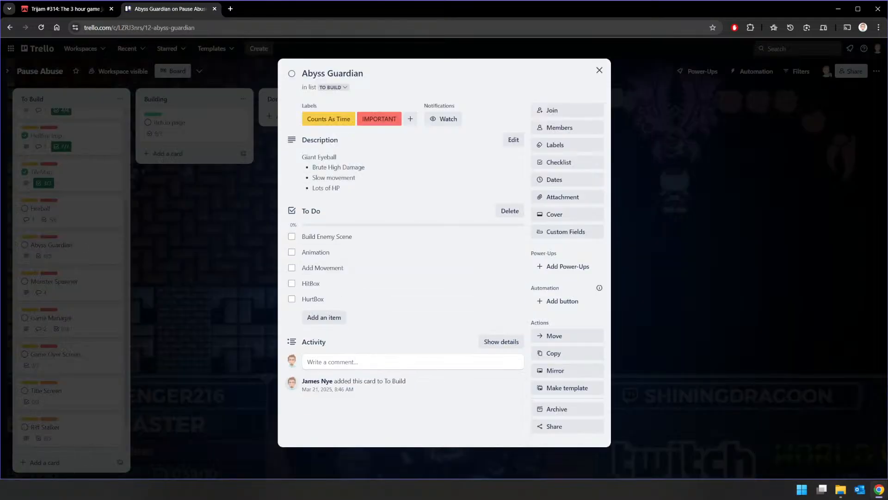
key(alt+Tab)
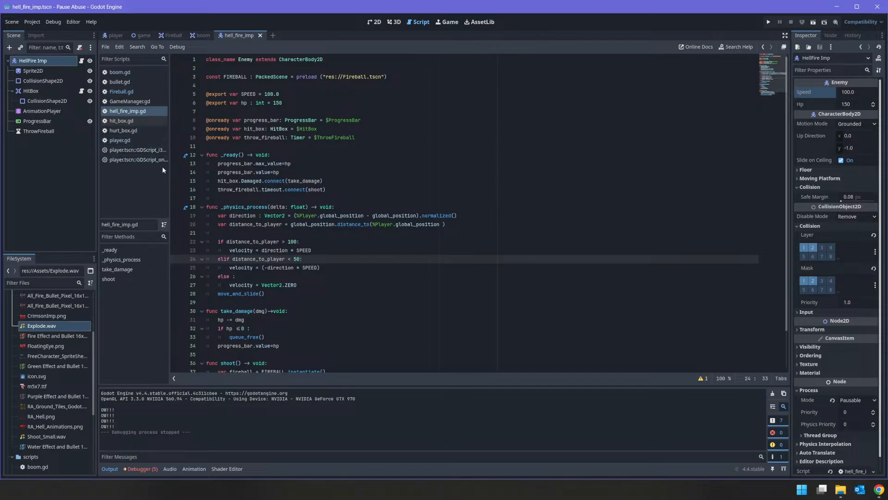
click(31, 133)
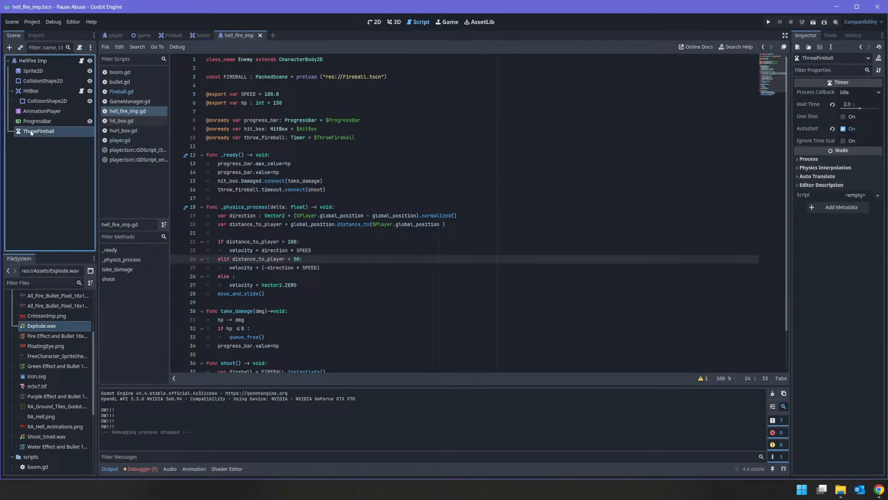
click(290, 136)
click(390, 145)
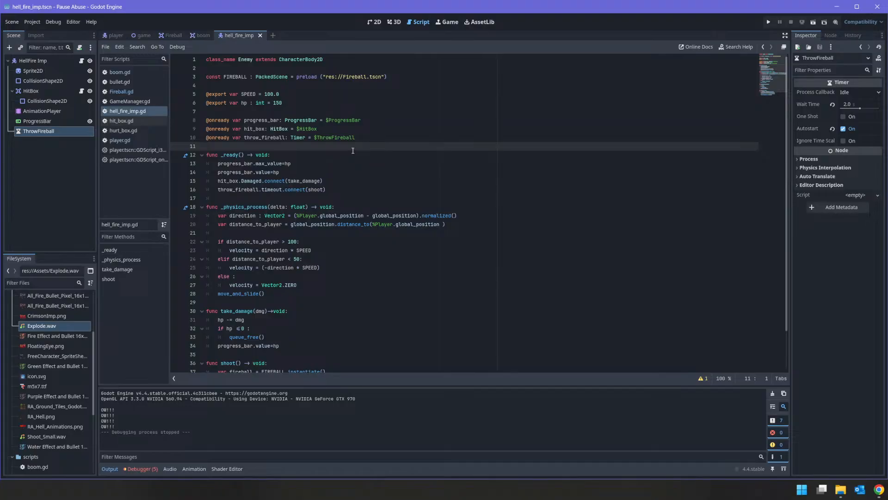
drag(355, 138, 195, 140)
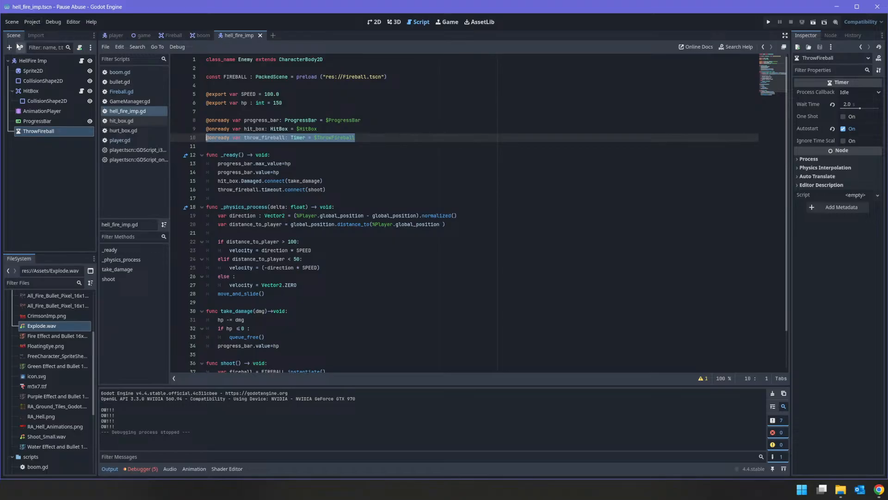
Save a copy of the Hellfire Imp scene as "Abyss Guardian", taking the name from the Trello card
click(28, 61)
click(15, 23)
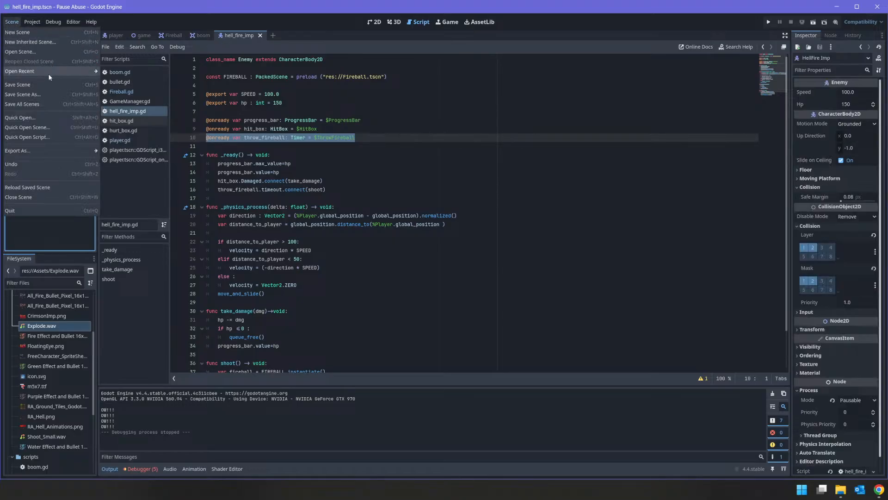
click(43, 92)
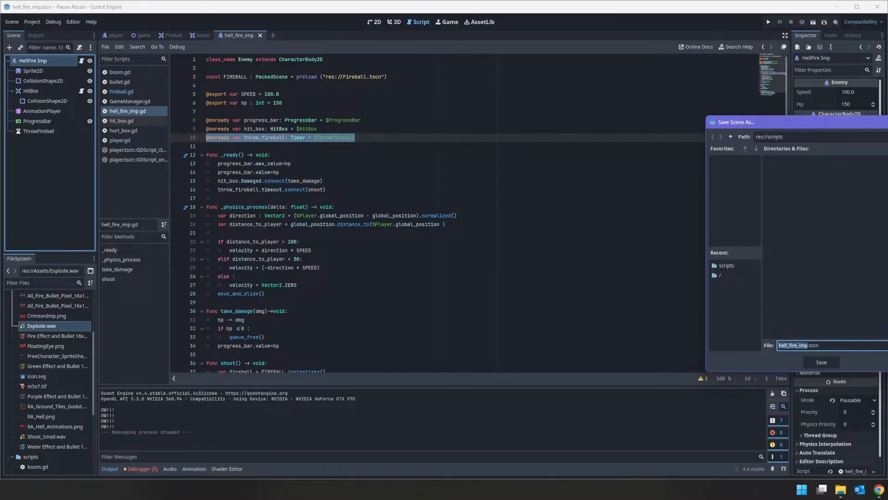
mouse_move(878, 490)
click(860, 439)
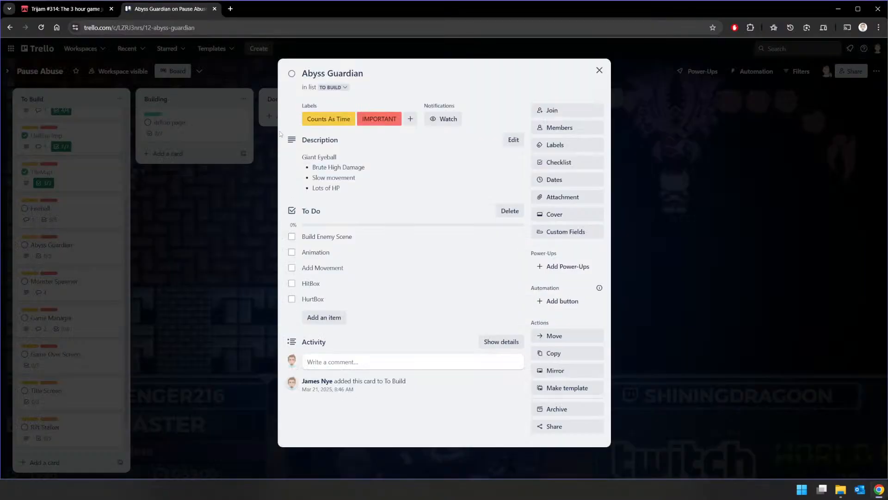
click(339, 74)
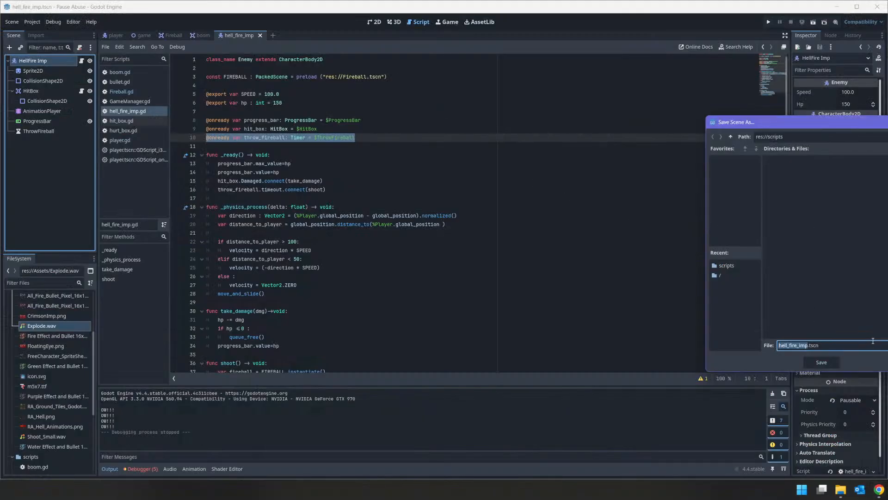
text(Abyss Guardian)
click(825, 364)
Rename the new scene's root node to "Abyss Guardian" and save the scene
double_click(48, 60)
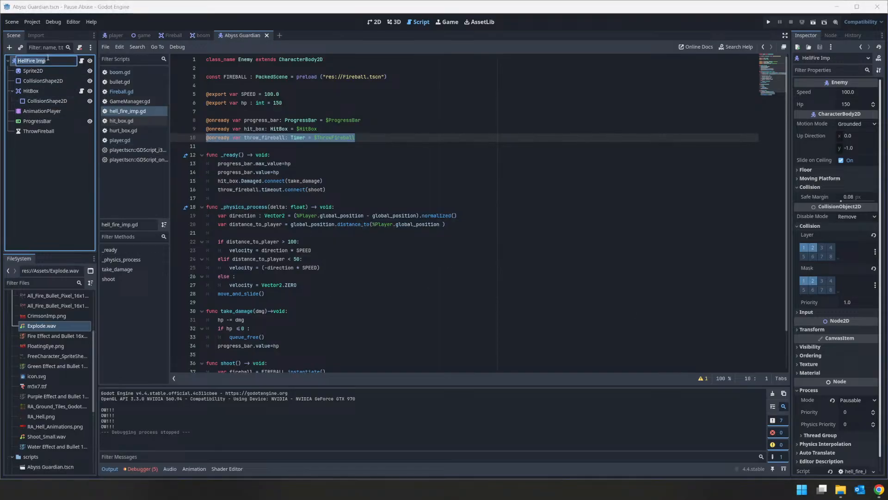
text(Abyss Guardian)
key(Return)
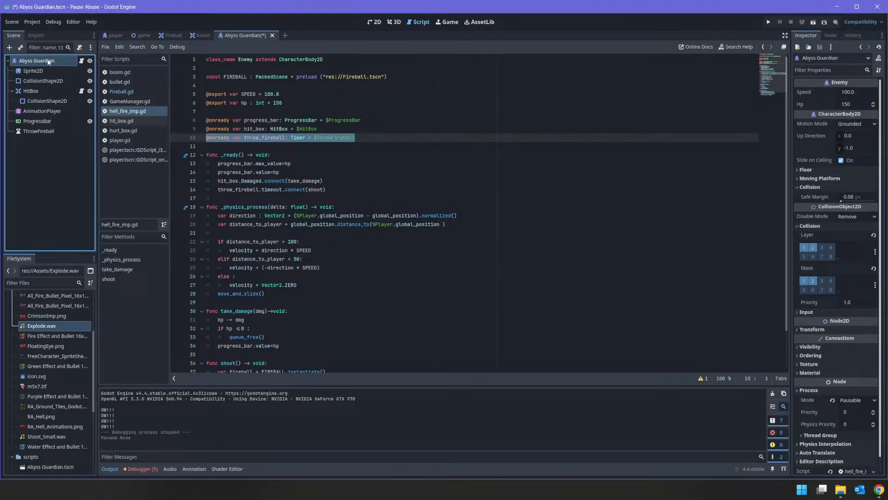
key(ctrl+s)
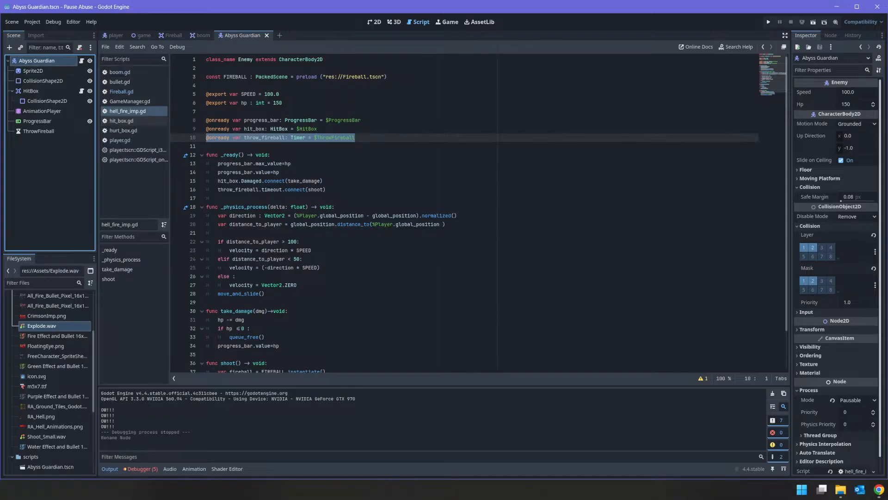
Set the Abyss Guardian's Speed to 50 and its Hp to 500
drag(867, 94, 861, 94)
click(847, 91)
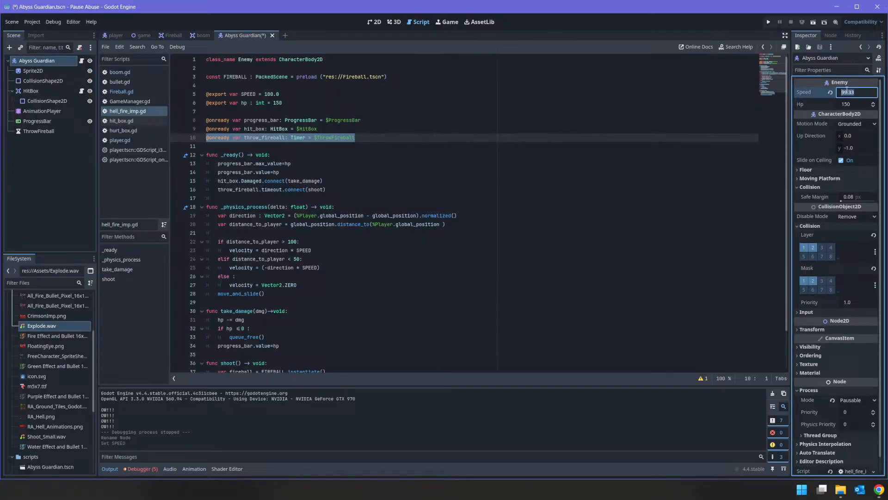
text(50)
key(Tab)
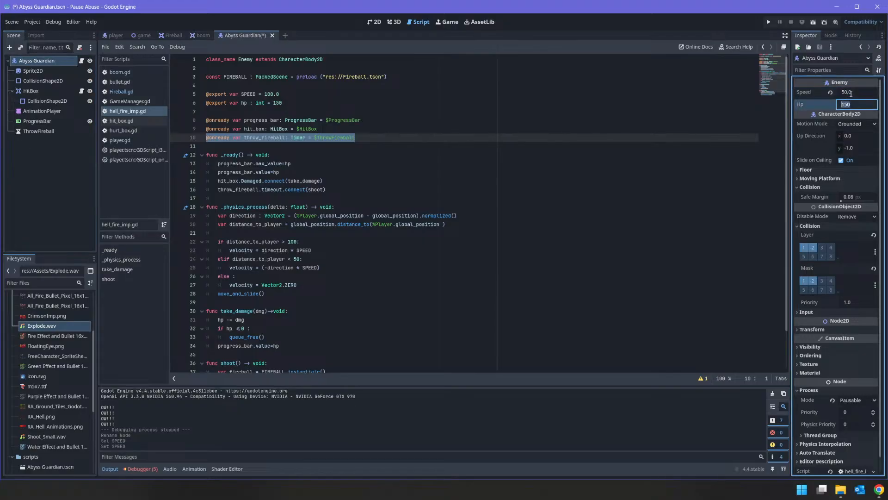
text(500)
key(Tab)
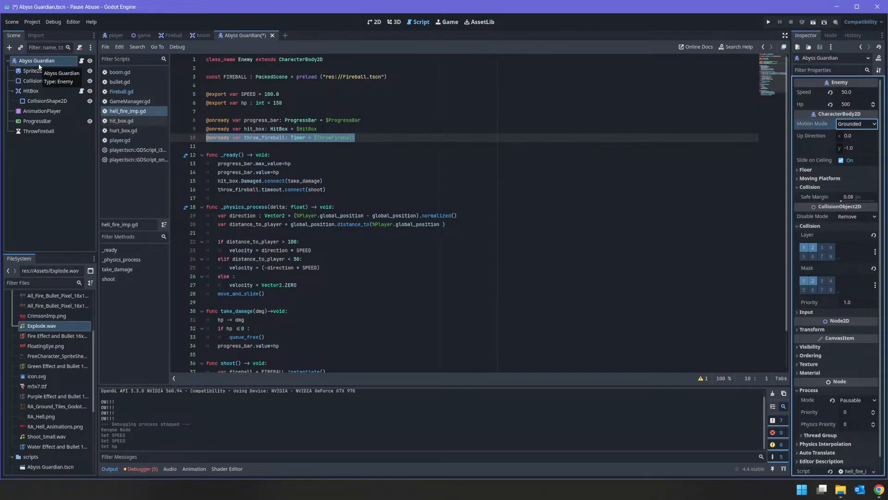
Replace the Abyss Guardian's Sprite2D texture with FloatingEye.png and check the sprite in the 2D view
click(53, 91)
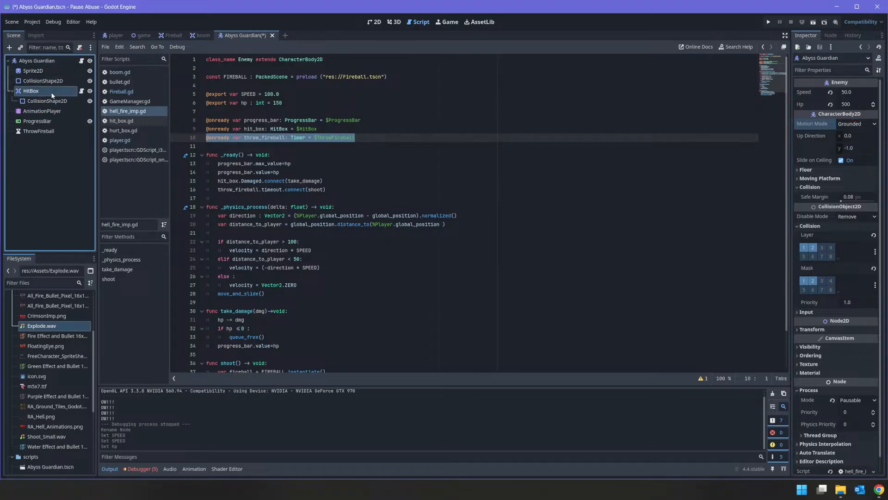
click(46, 101)
click(44, 111)
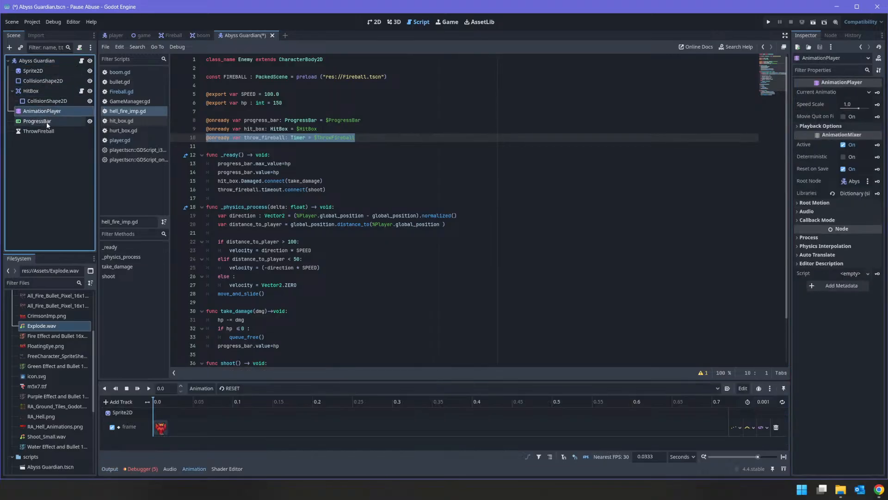
click(51, 72)
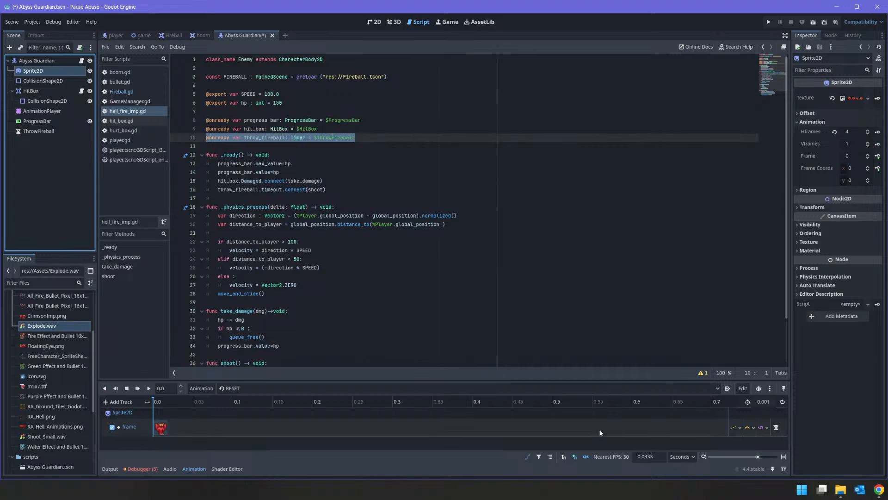
drag(46, 346, 860, 101)
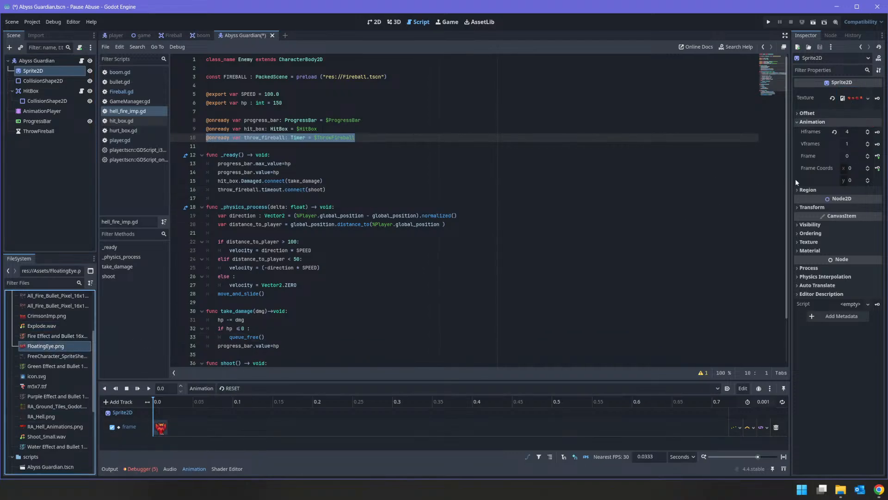
click(148, 388)
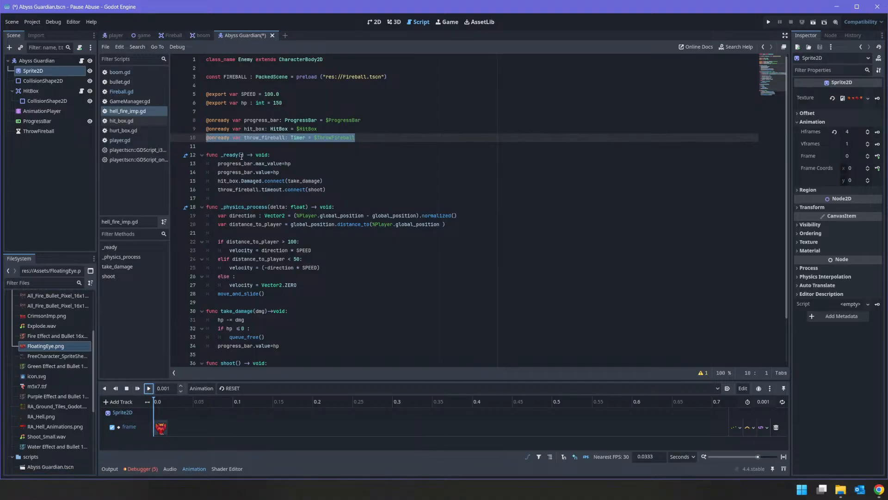
click(376, 22)
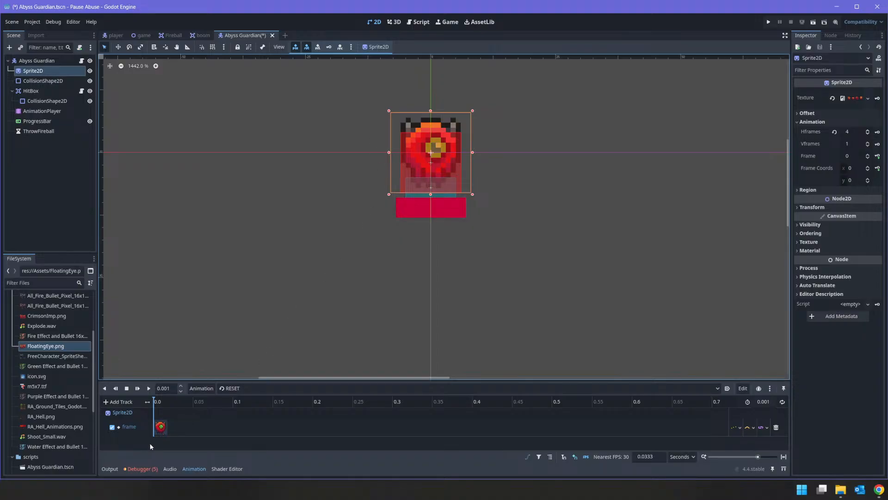
Preview the default animation with the new eye sprite, then stop playback
click(239, 388)
click(235, 409)
click(148, 388)
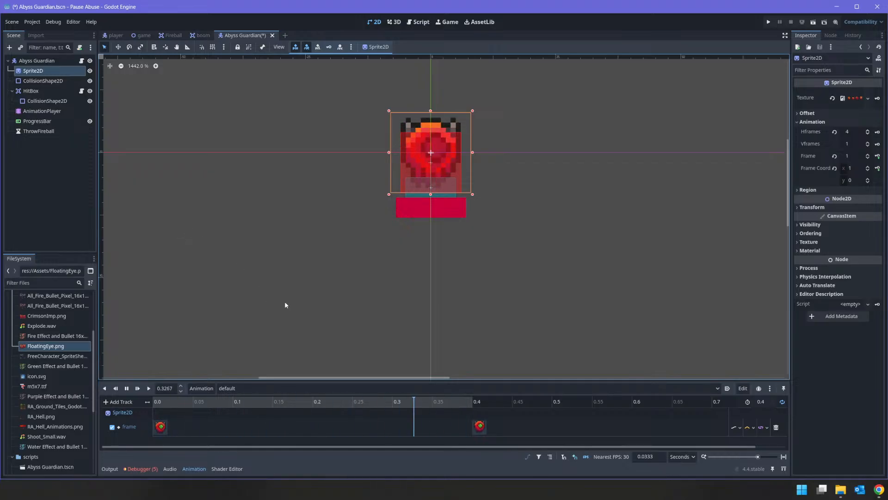
click(126, 388)
Set the Sprite2D node's Scale to 2 on both axes
click(43, 61)
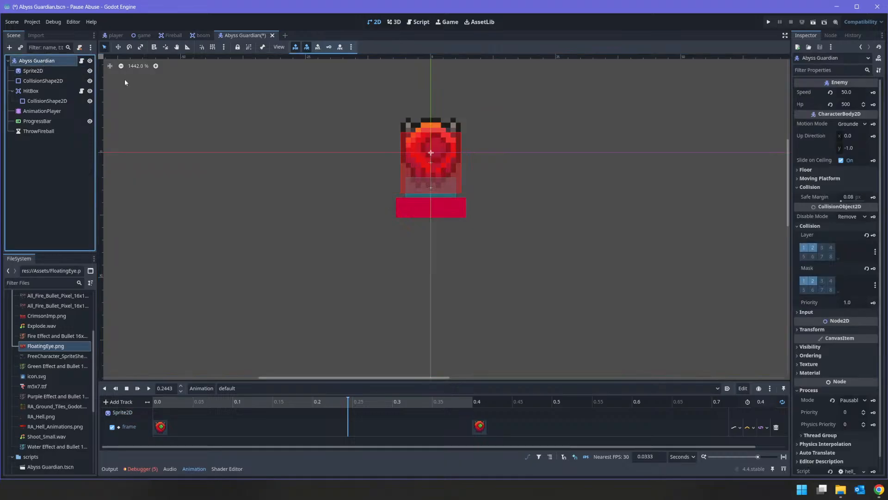
click(44, 71)
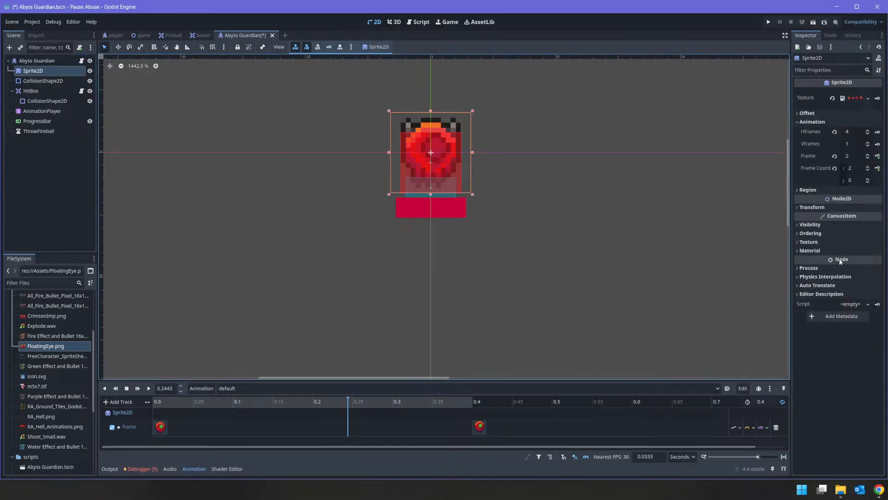
click(817, 207)
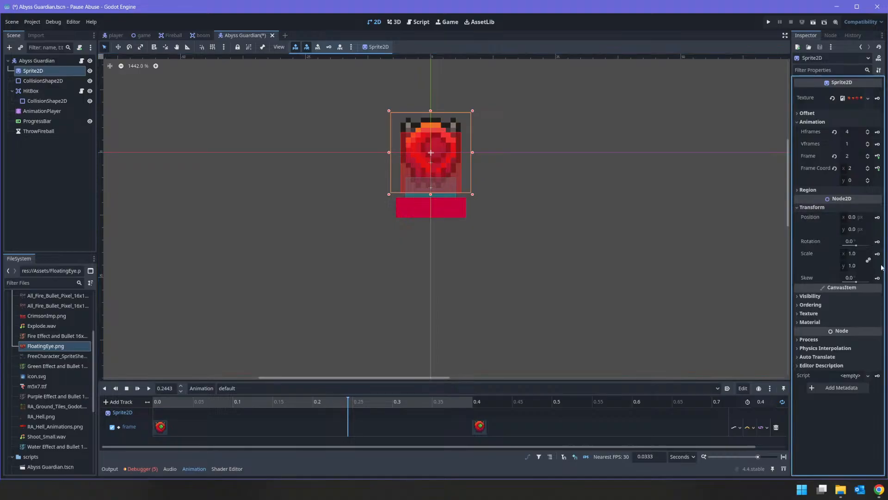
click(853, 254)
text(2)
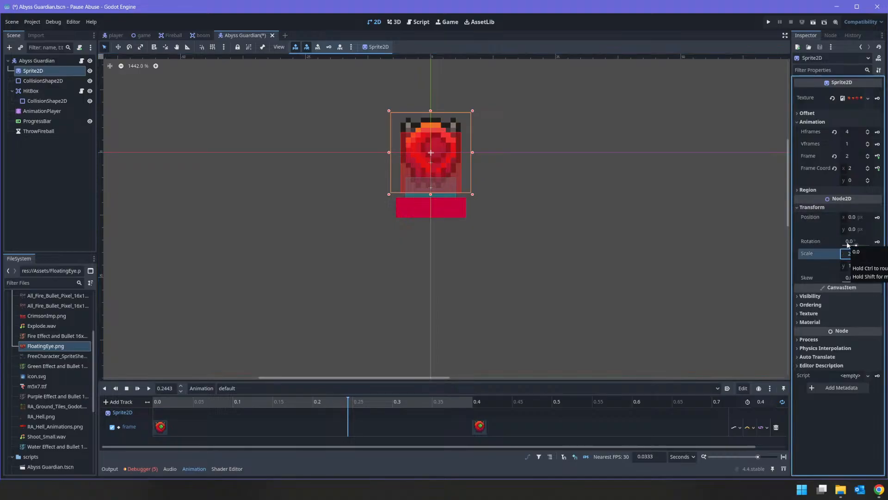
key(Return)
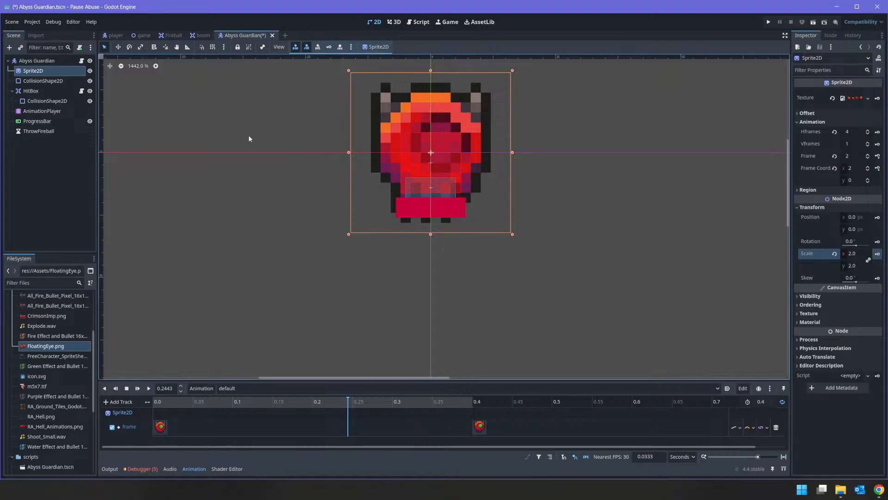
Move the body's CollisionShape2D straight down to the base of the enlarged eye sprite
click(43, 81)
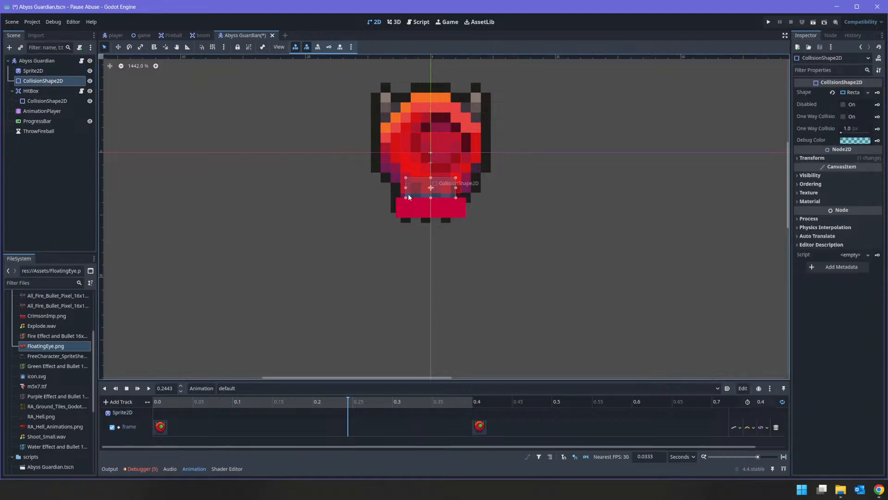
click(118, 47)
drag(431, 190, 429, 223)
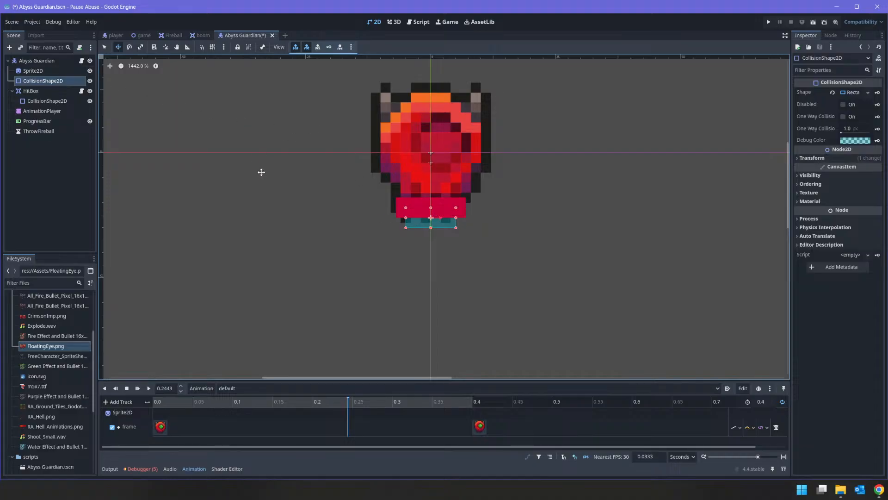
Replace the HitBox's rectangular collision shape with a circle of about 11 px radius covering the eye
click(37, 92)
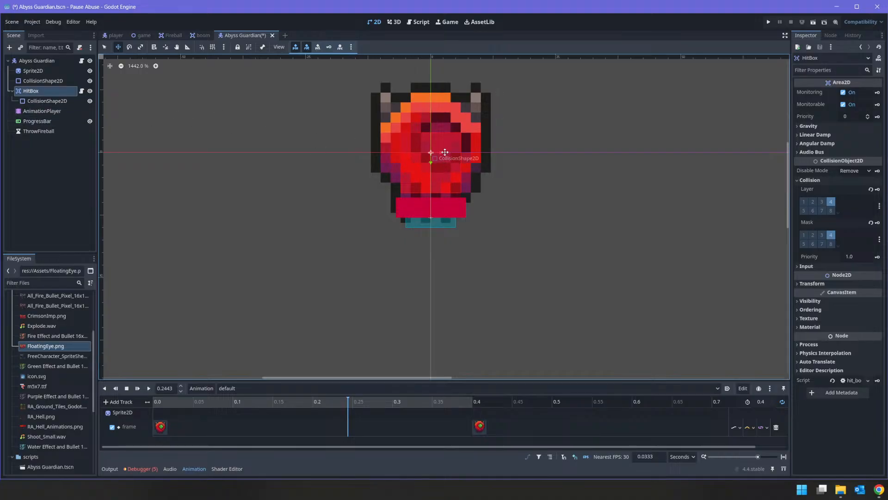
click(104, 47)
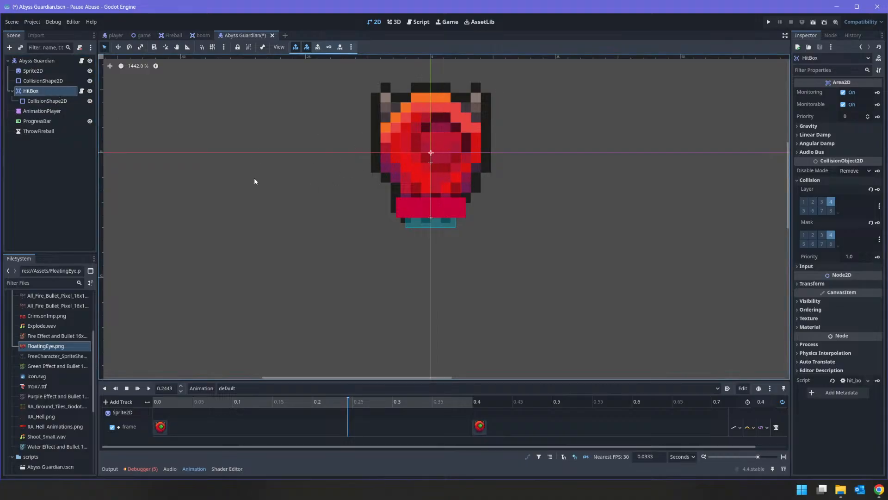
click(51, 101)
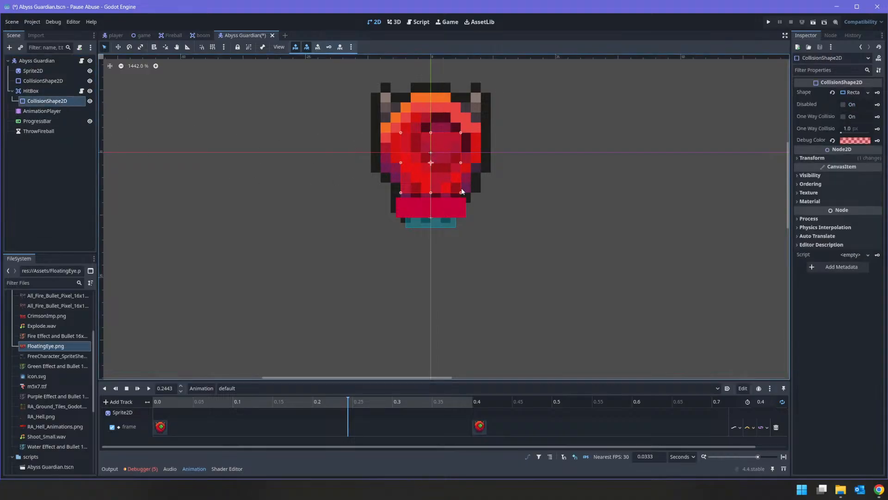
mouse_move(461, 193)
mouse_down()
mouse_move(475, 220)
mouse_move(481, 215)
mouse_up()
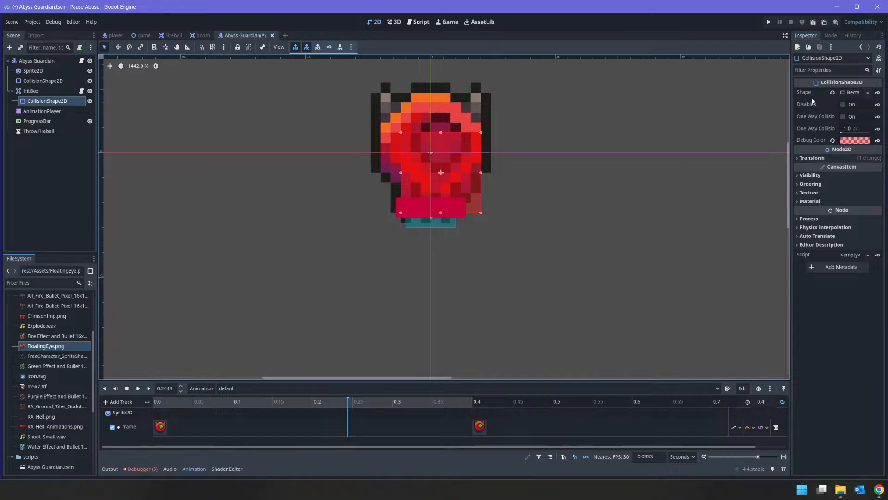
click(853, 92)
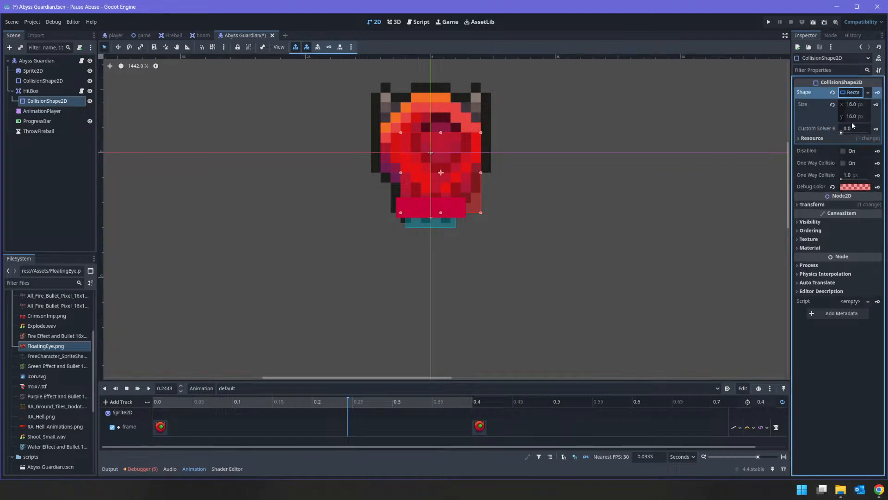
click(833, 92)
click(851, 92)
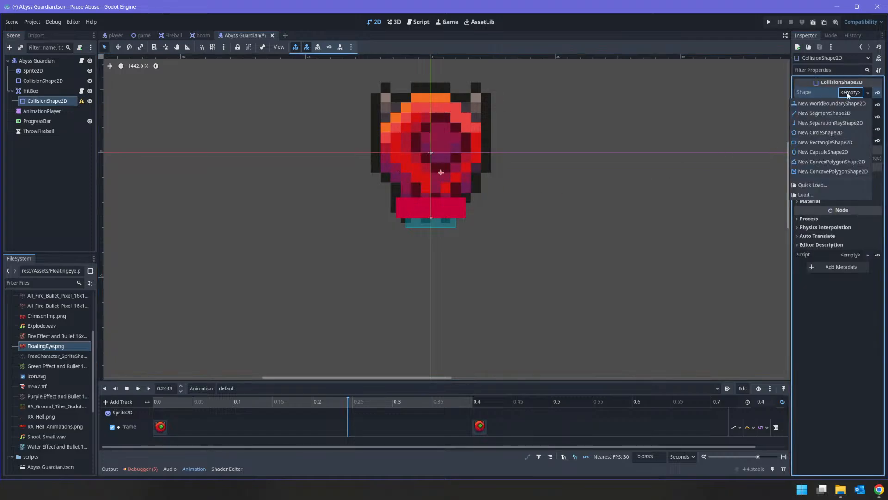
click(845, 133)
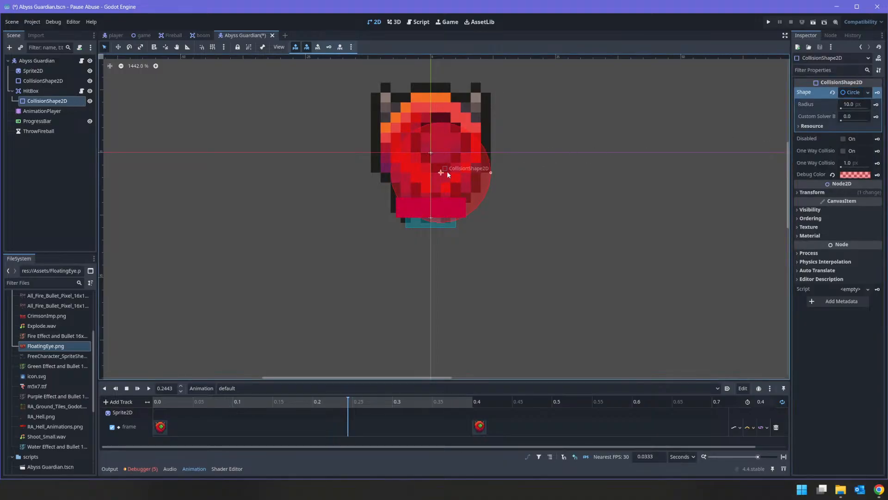
drag(442, 173, 487, 143)
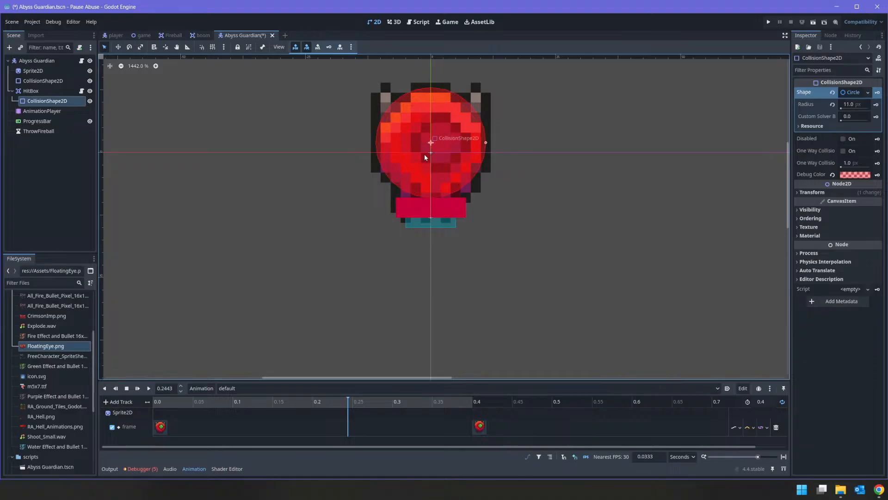
drag(430, 148, 431, 148)
Move the ProgressBar just below the eye sprite and widen it symmetrically to about 38 px
click(37, 121)
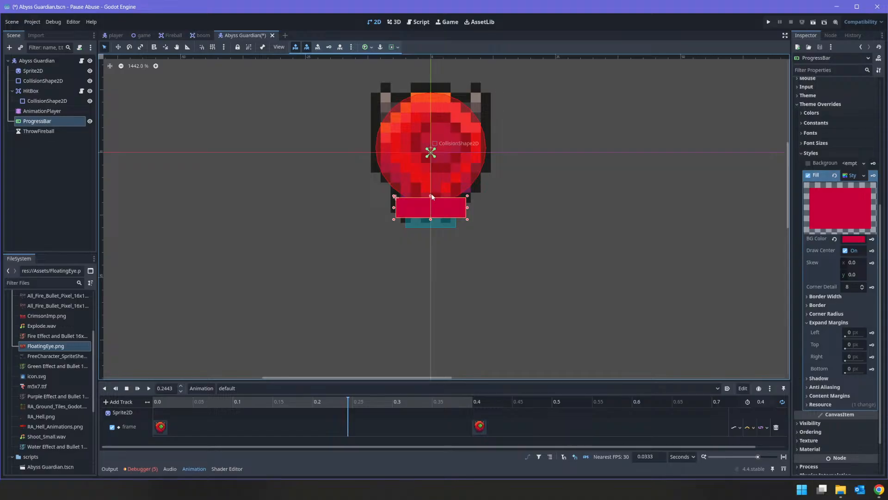
drag(421, 207, 421, 231)
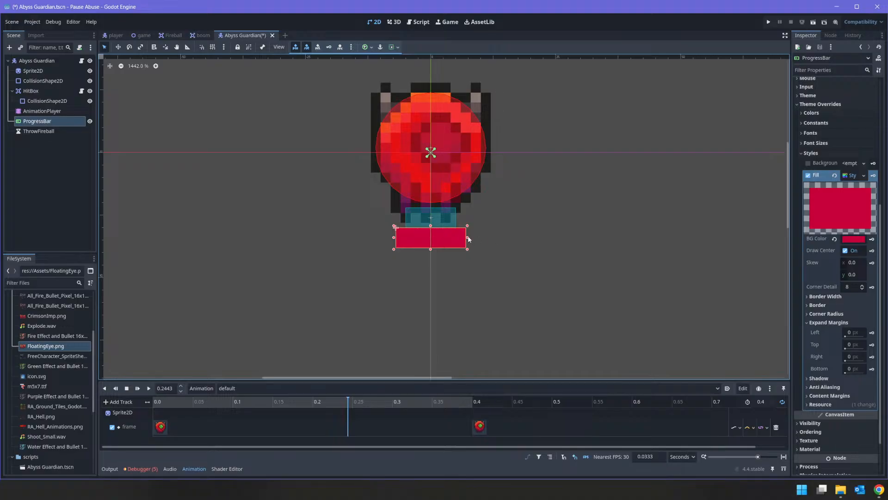
drag(468, 239, 522, 232)
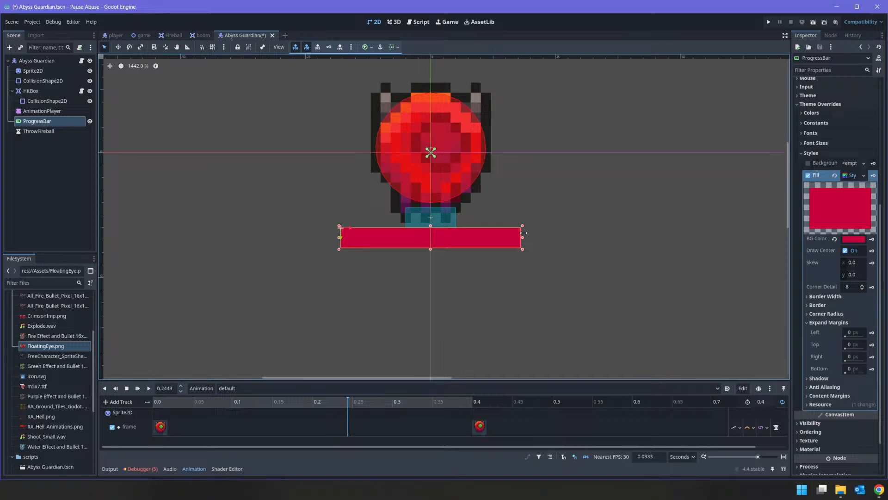
drag(524, 233, 528, 234)
Set the ProgressBar's width to 40 px and recentre it under the sprite at x -20
scroll(820, 92, up, 5)
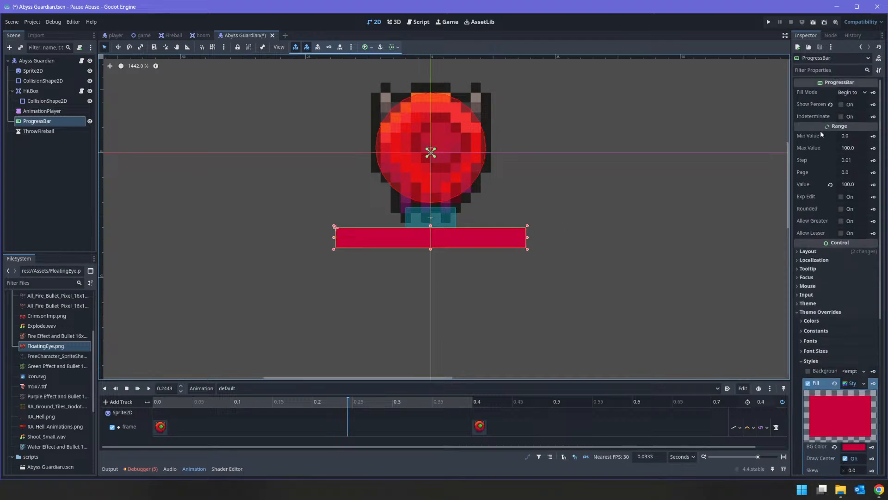
click(807, 252)
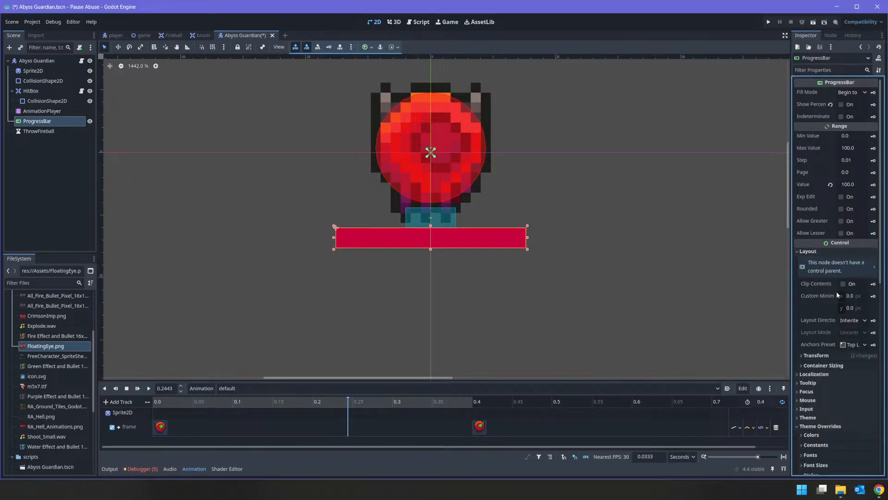
click(827, 356)
click(853, 365)
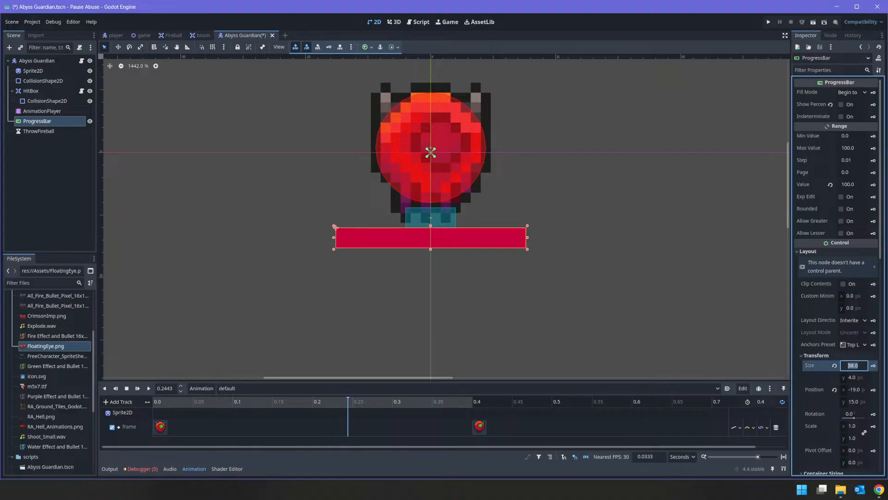
text(40)
key(Return)
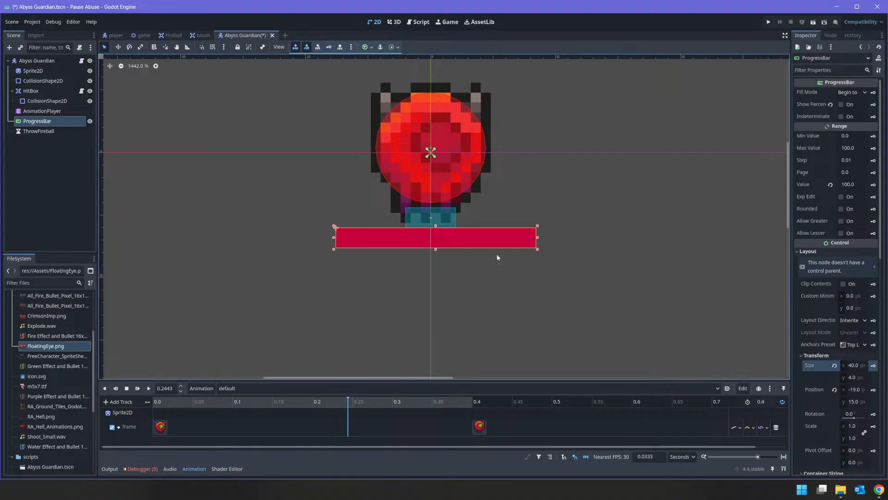
drag(452, 238, 448, 240)
Save the Abyss Guardian scene and return the default animation to time 0.0
mouse_move(140, 36)
key(ctrl+s)
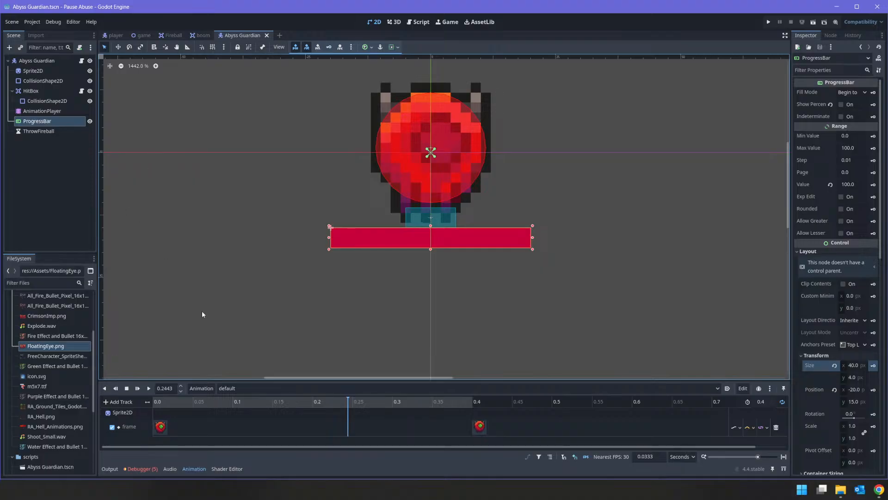
click(155, 402)
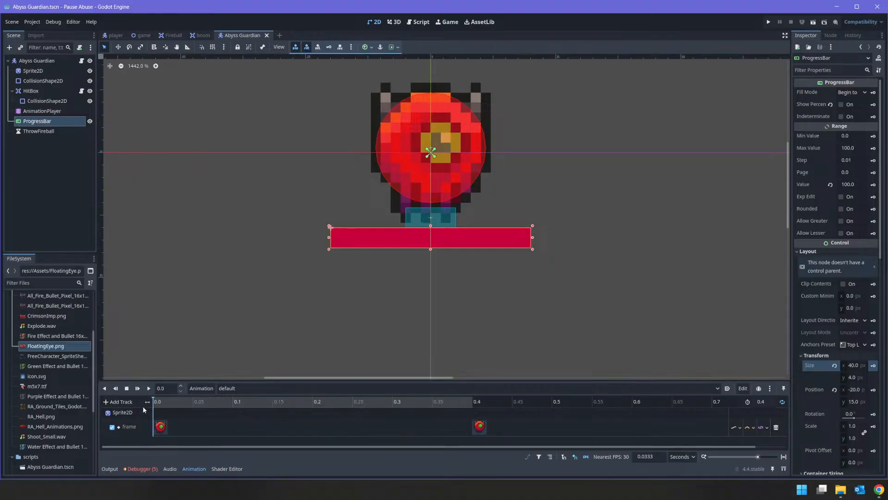
Delete the ThrowFireball timer node from the Abyss Guardian scene
click(50, 131)
right_click(50, 131)
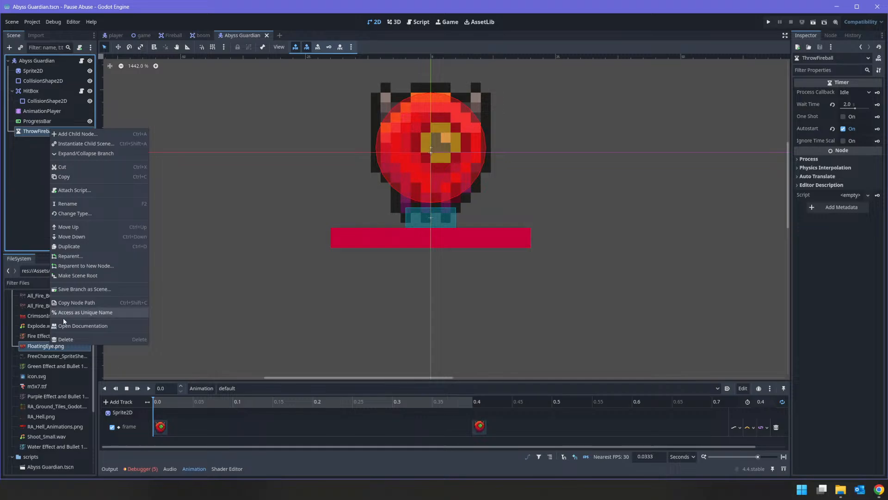
click(85, 339)
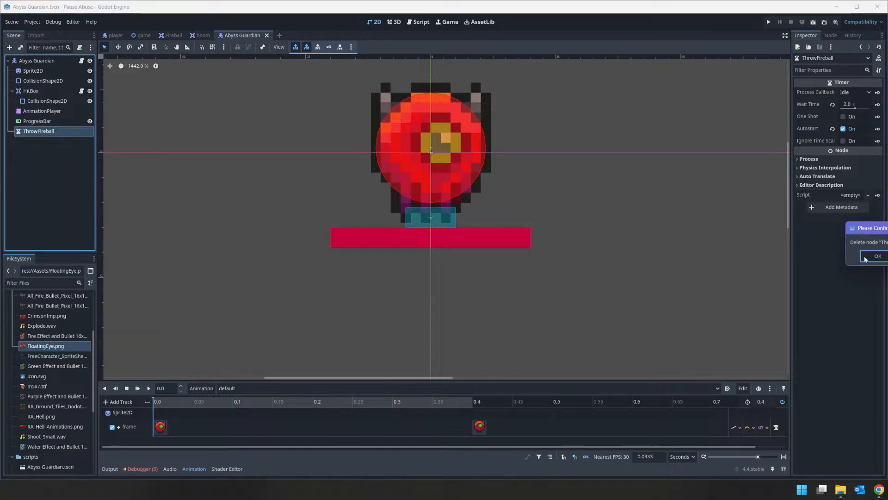
click(878, 255)
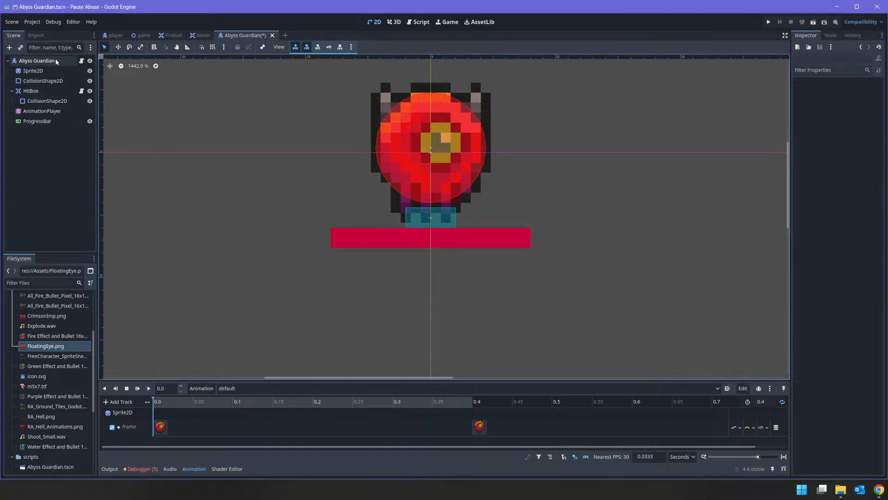
In hell_fire_imp.gd's _ready function, wrap the throw_fireball timeout connection in an "if throw_fireball:" check
click(81, 60)
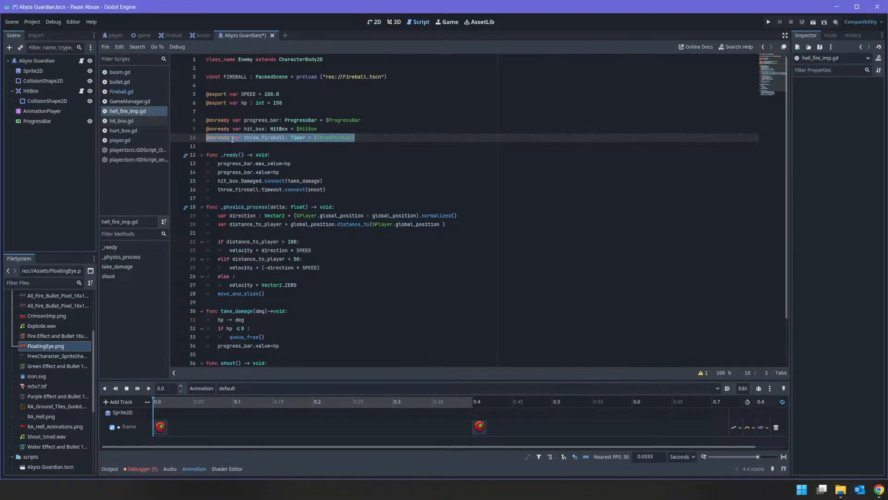
scroll(236, 137, down, 2)
click(219, 137)
key(Return)
key(Up)
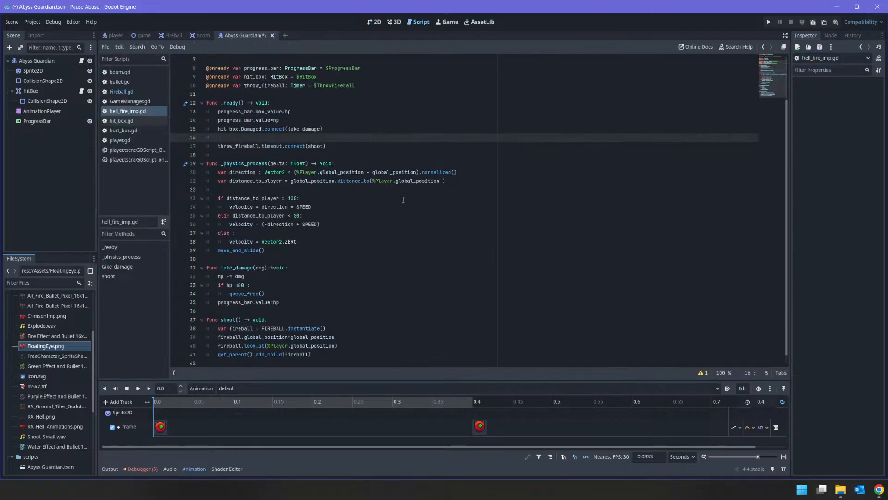
text(if thr)
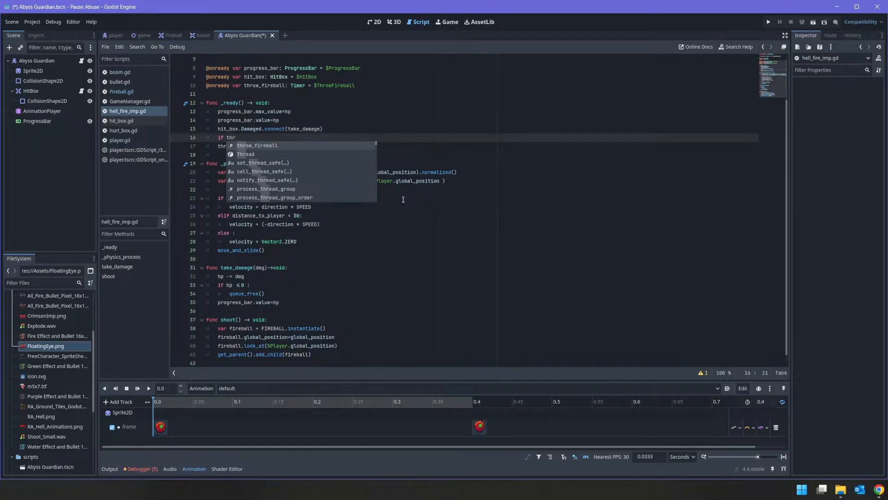
key(Return)
text(:)
key(Down)
key(Home)
key(Tab)
Review the script's Enemy class name and throw_fireball declaration alongside the Abyss Guardian root node's properties
scroll(414, 175, up, 2)
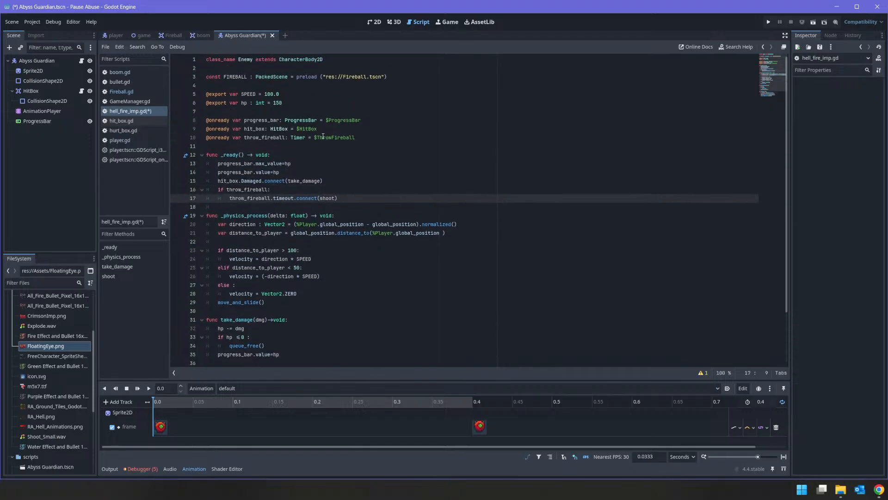
double_click(244, 60)
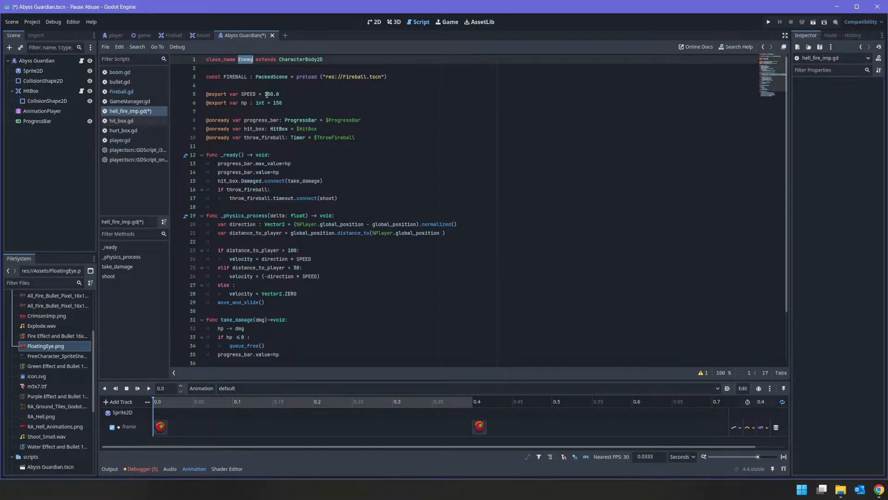
click(45, 60)
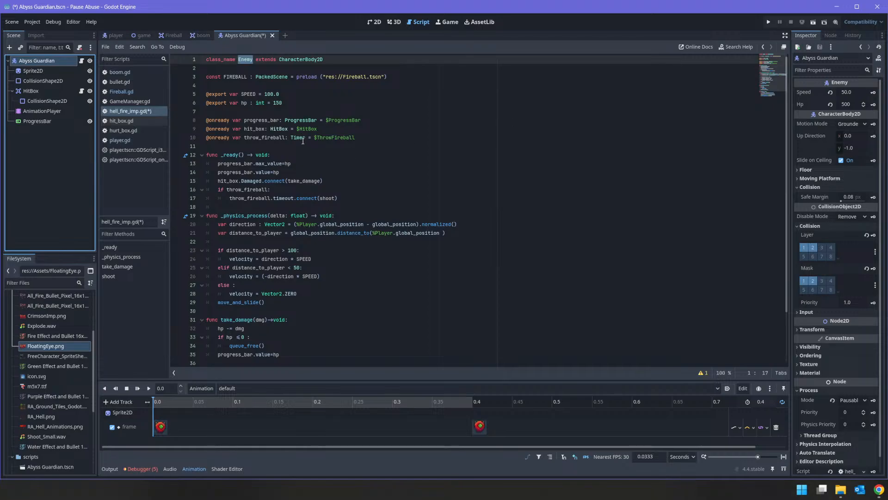
click(285, 138)
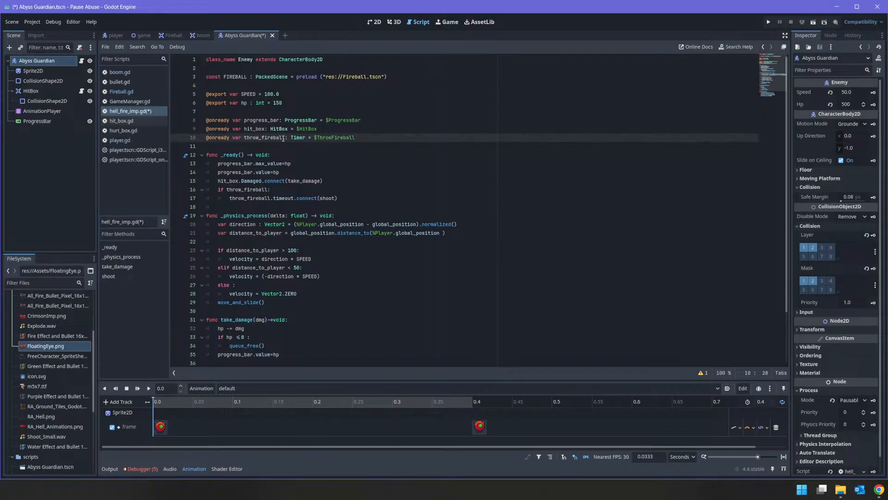
Save the scene and copy the whole _physics_process function from hell_fire_imp.gd
key(ctrl+s)
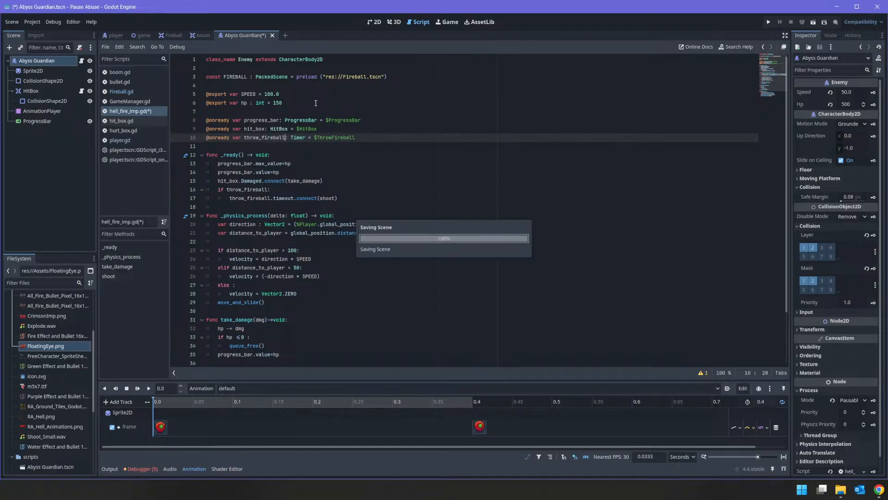
scroll(303, 356, down, 3)
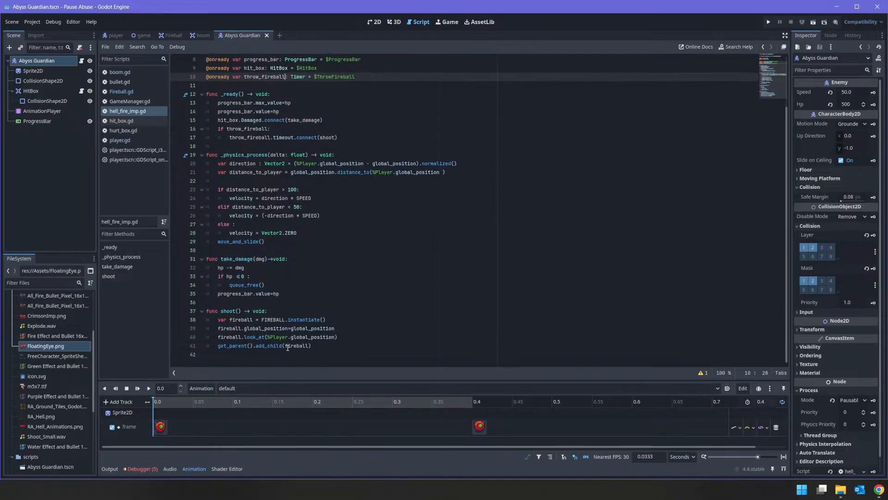
scroll(282, 344, up, 3)
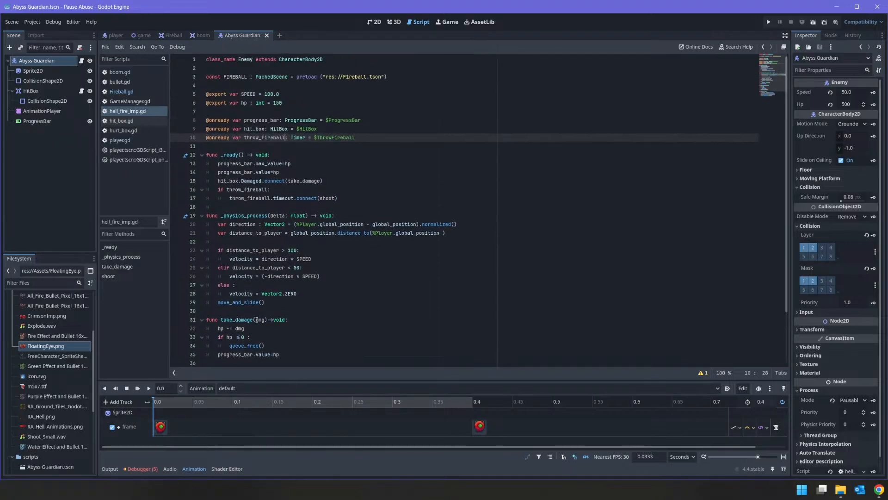
scroll(259, 314, down, 3)
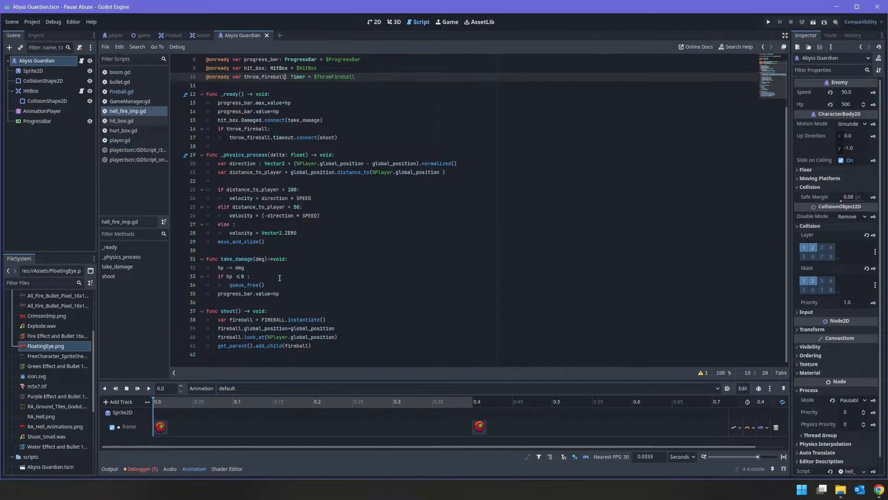
drag(284, 239, 122, 153)
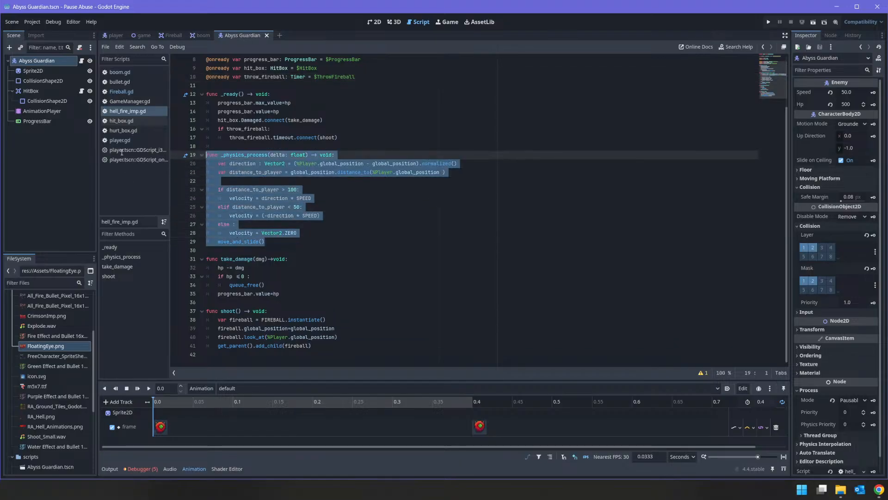
right_click(221, 164)
click(240, 217)
scroll(195, 112, up, 3)
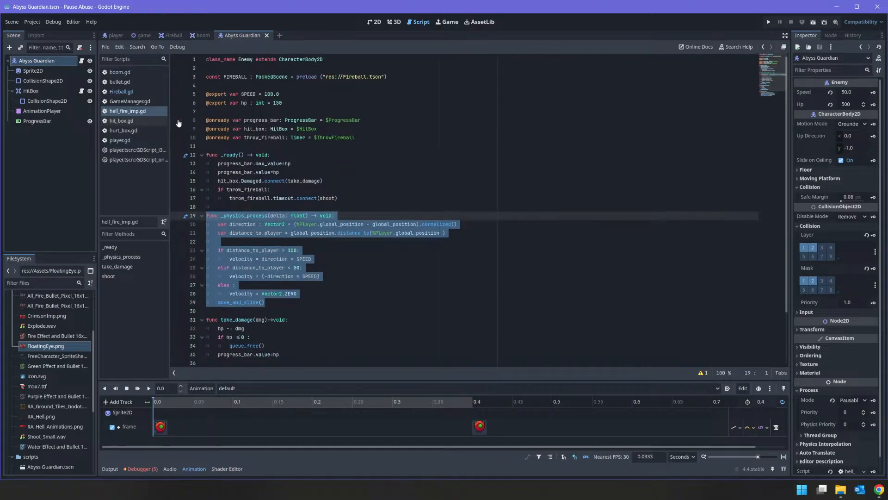
Detach the shared script from the Abyss Guardian root node and attach a new script, abyss_guardian.gd, in res://scripts
right_click(62, 61)
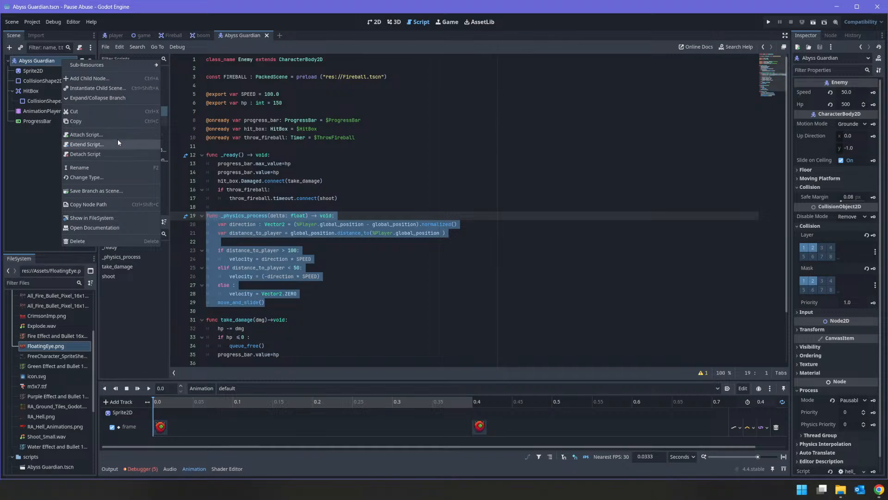
click(112, 153)
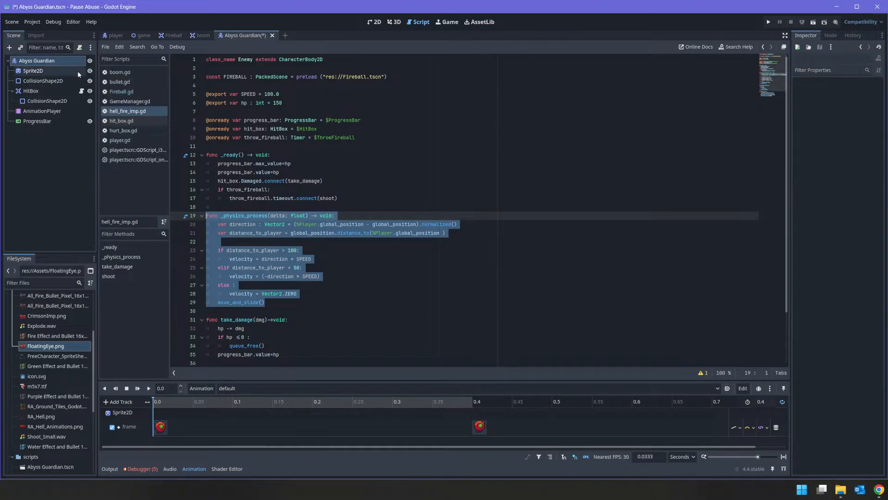
click(79, 48)
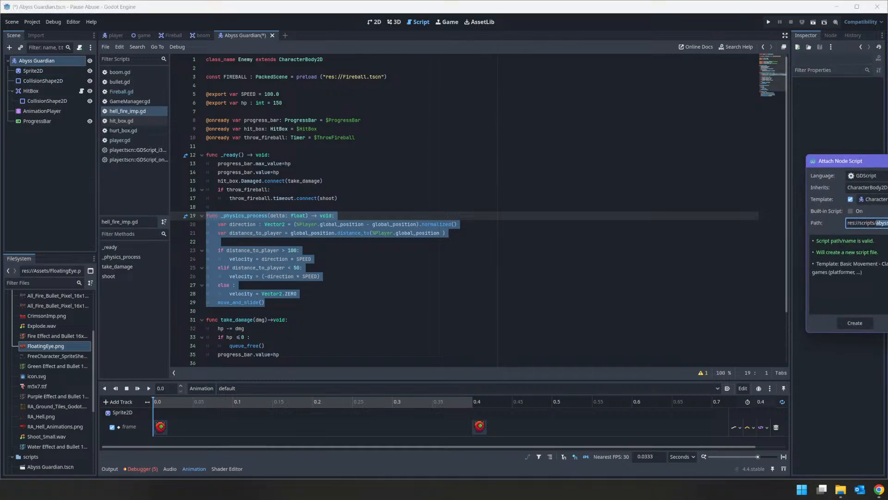
click(887, 222)
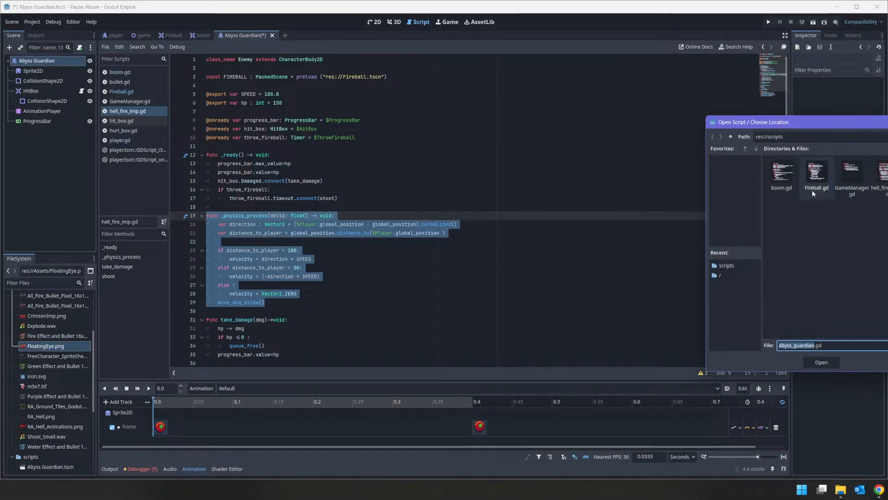
click(822, 362)
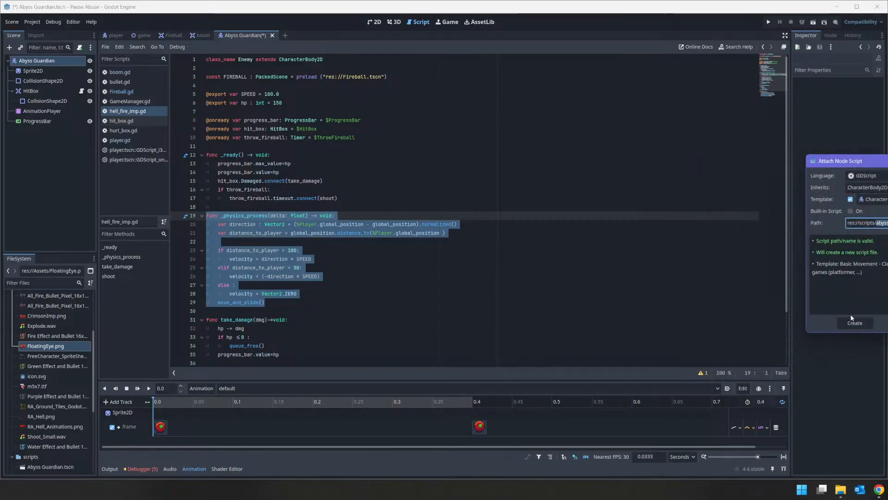
click(854, 323)
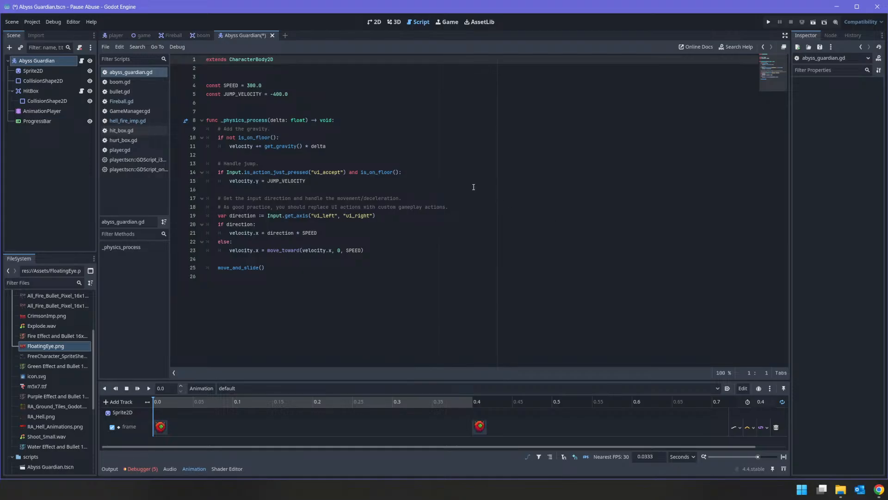
Change the new script's header to "class_name AbyssGuardian extends Enemy"
text(class_+a)
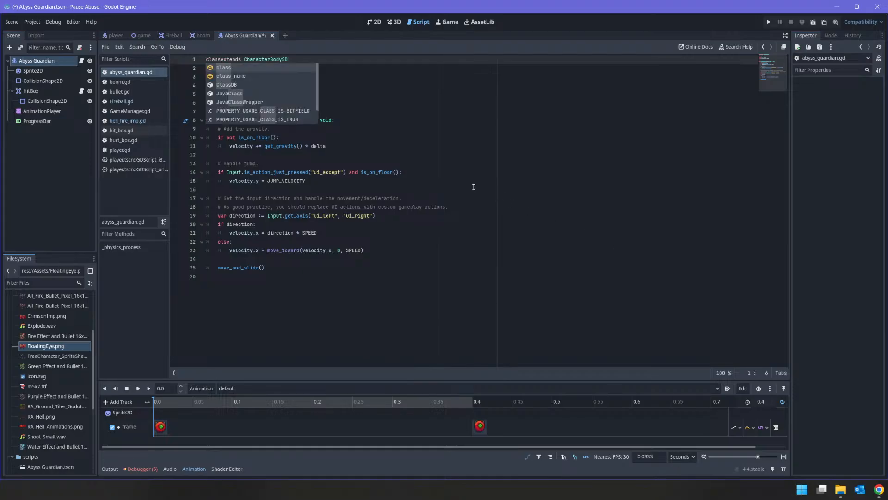
text(me )
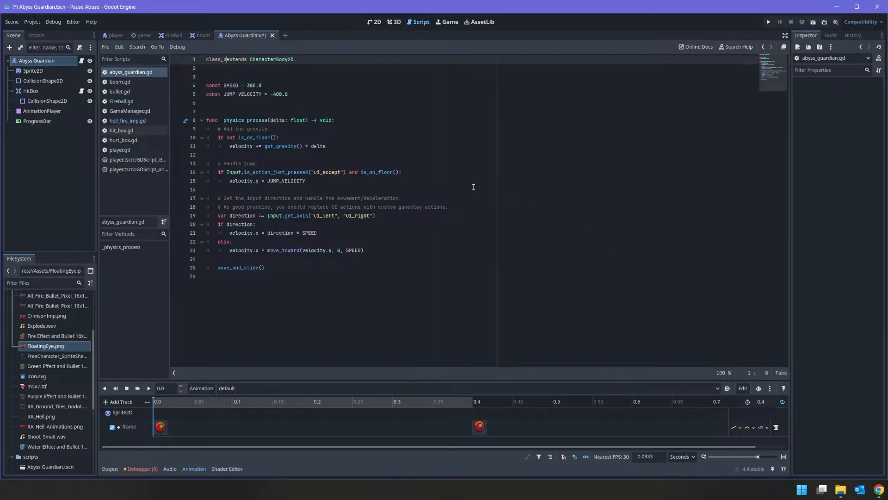
text(AbyssGuardian)
key(shift+Left)
key(shift+Left)
key(shift+Left)
key(shift+Left)
key(shift+Left)
key(shift+Left)
key(shift+Left)
key(shift+Left)
key(shift+Left)
key(shift+Left)
key(shift+Left)
key(shift+Left)
key(shift+Left)
key(shift+Left)
text(Enemy)
key(Return)
Replace the template constants and movement code below the class header with the copied _physics_process function
key(Down)
key(Down)
key(Down)
key(Down)
key(Down)
key(Down)
key(Down)
key(Down)
key(Down)
key(Down)
key(Down)
key(Down)
key(Down)
key(Down)
key(Down)
key(Down)
key(Down)
key(Down)
key(Up)
key(Up)
key(Up)
key(Up)
key(Up)
key(Up)
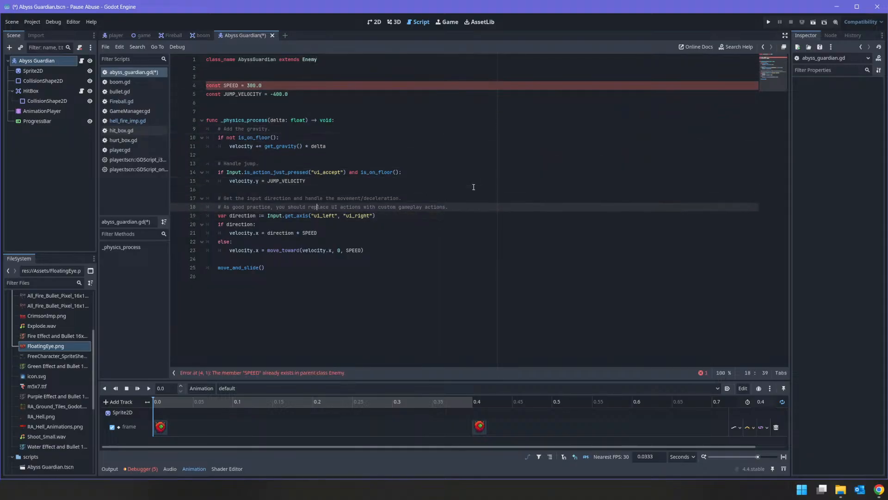
key(Up)
key(Up)
key(Up)
key(Up)
key(Up)
key(Up)
key(Up)
key(Up)
key(Up)
key(shift+Down)
key(shift+Down)
key(shift+Down)
key(shift+Down)
key(shift+Down)
key(shift+Down)
key(shift+Down)
key(shift+Down)
key(shift+Down)
key(shift+Down)
key(shift+Down)
key(shift+Down)
key(shift+Down)
key(shift+Down)
key(shift+Down)
key(shift+Down)
key(shift+Down)
key(shift+Down)
key(shift+Down)
key(shift+Down)
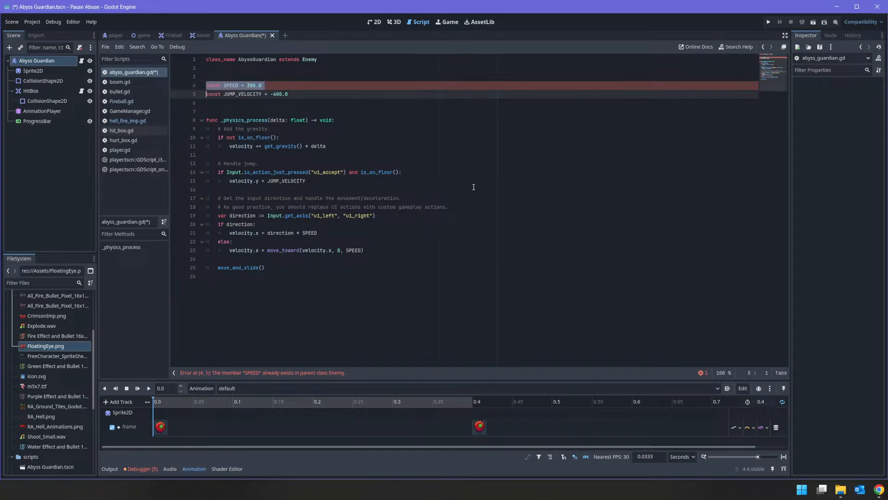
key(BackSpace)
key(ctrl+v)
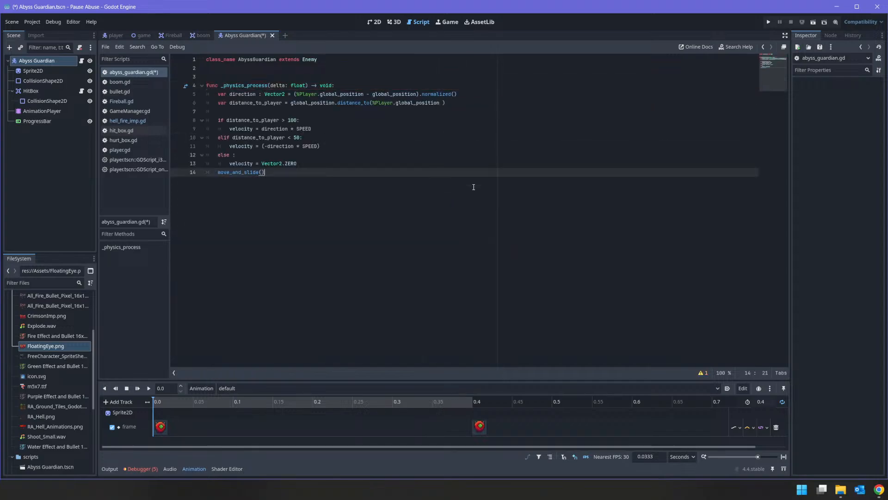
Remove the distance if/elif/else branches from _physics_process, keeping only "velocity = direction * SPEED" before move_and_slide()
click(455, 105)
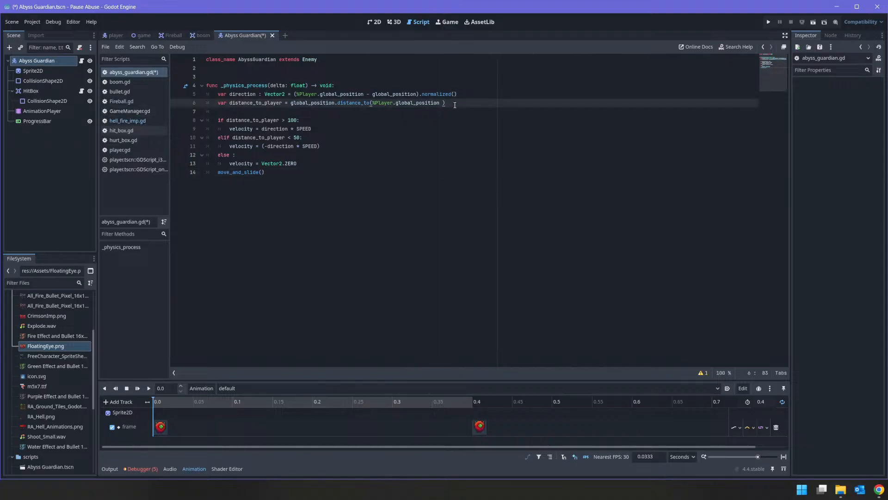
drag(455, 105, 177, 102)
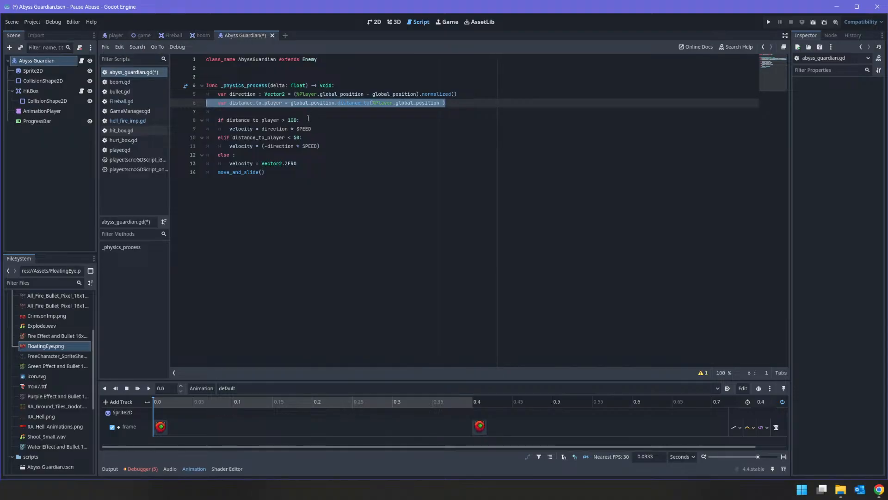
drag(218, 119, 368, 122)
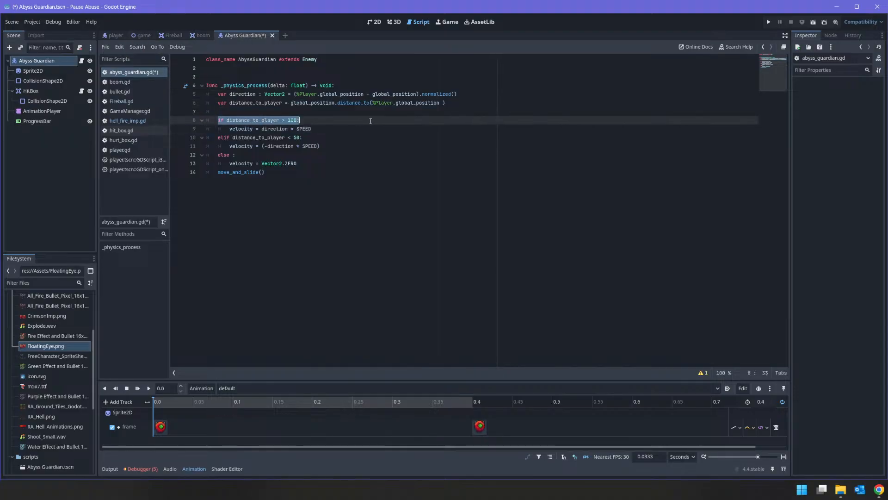
key(Delete)
key(Delete)
key(Delete)
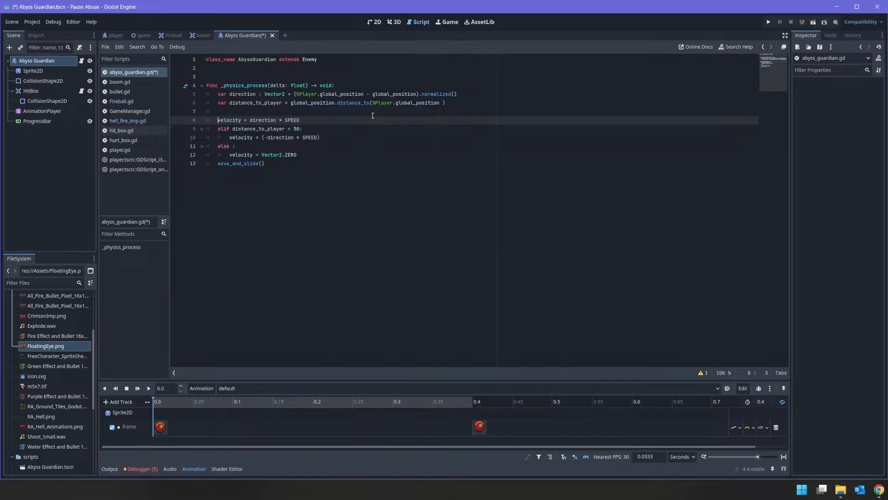
key(Down)
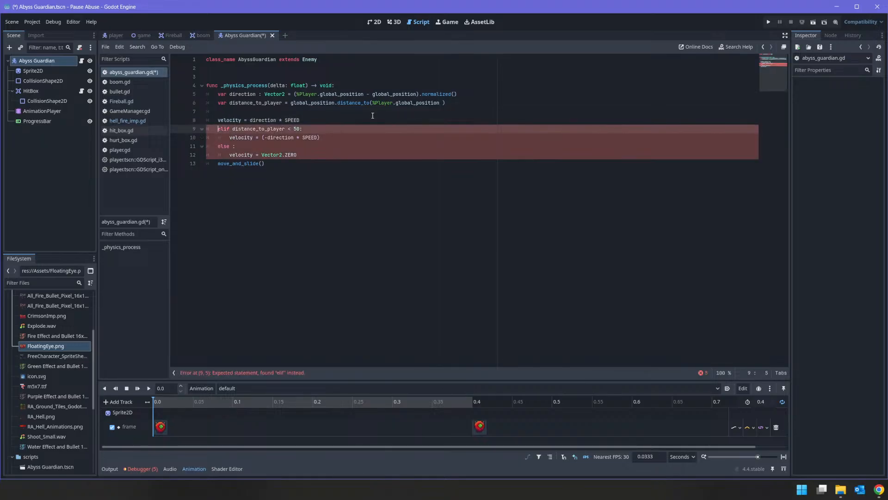
key(shift+Down)
key(shift+Down)
key(shift+Down)
key(shift+End)
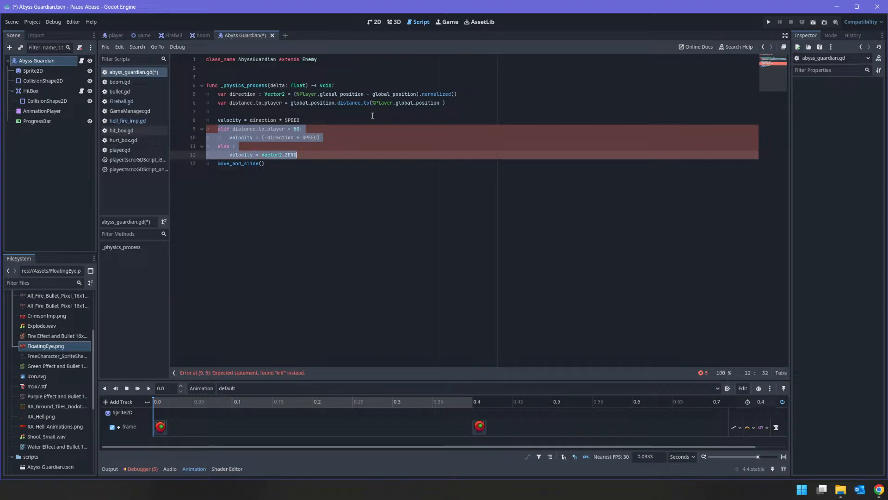
key(Delete)
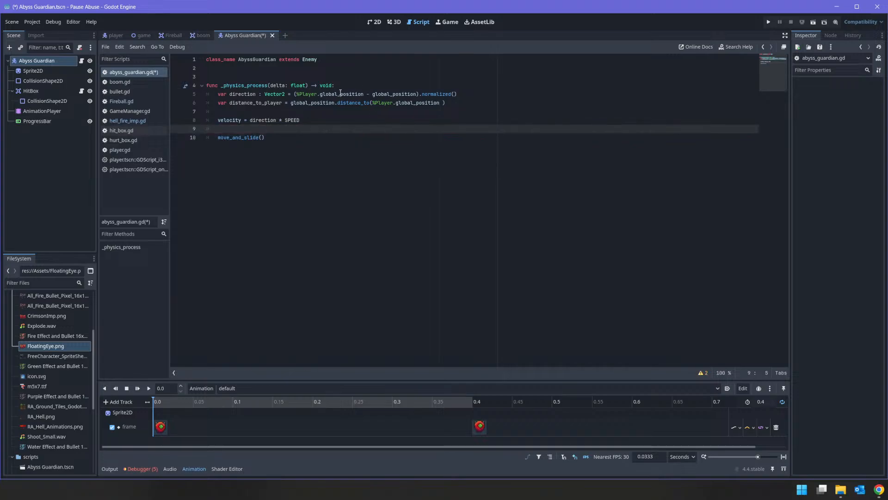
Add a HurtBox node under the Abyss Guardian root and give it a CollisionShape2D child
right_click(45, 63)
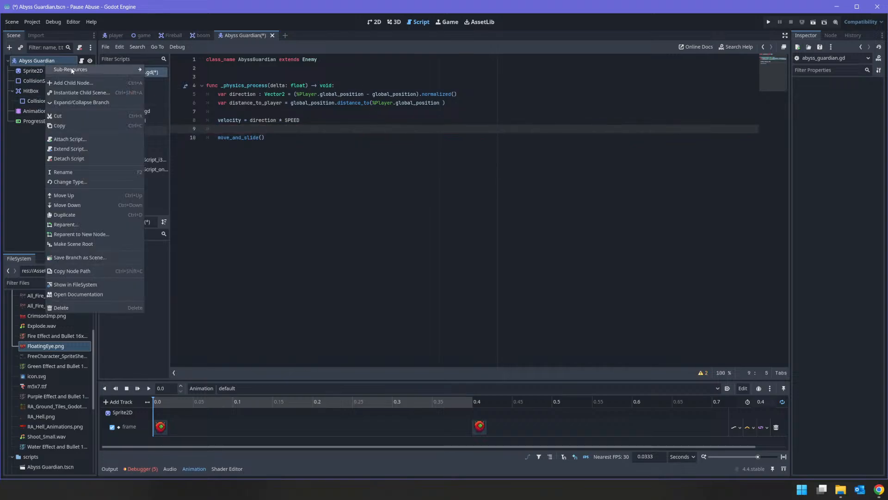
click(73, 83)
text(hurt)
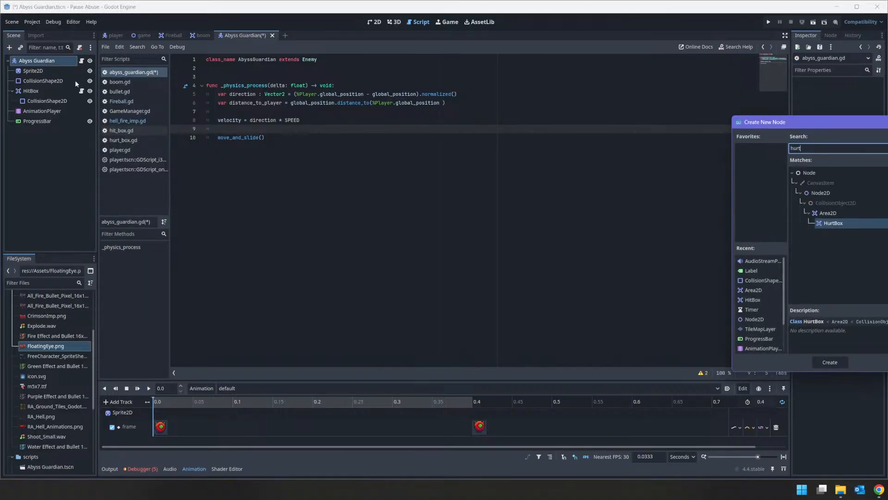
key(Return)
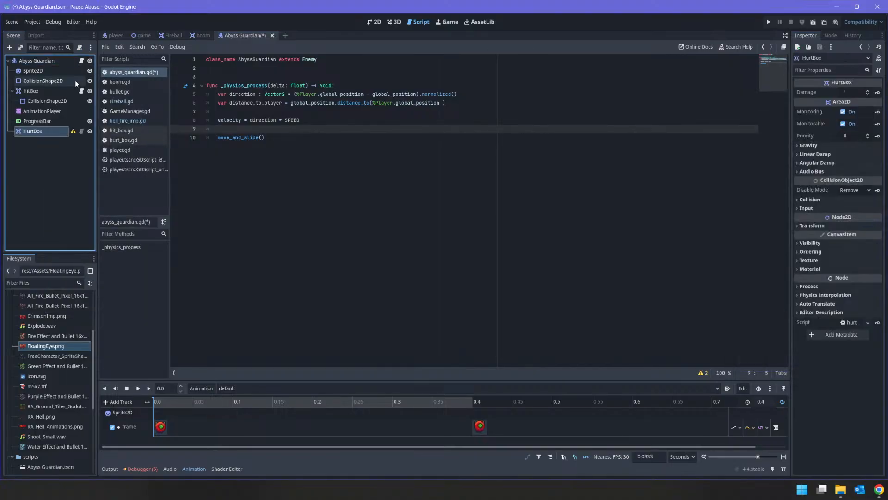
right_click(33, 131)
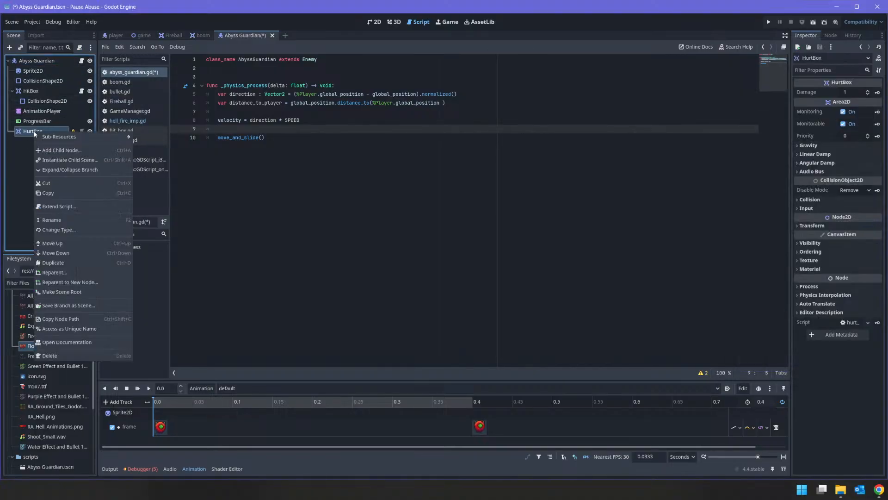
click(61, 150)
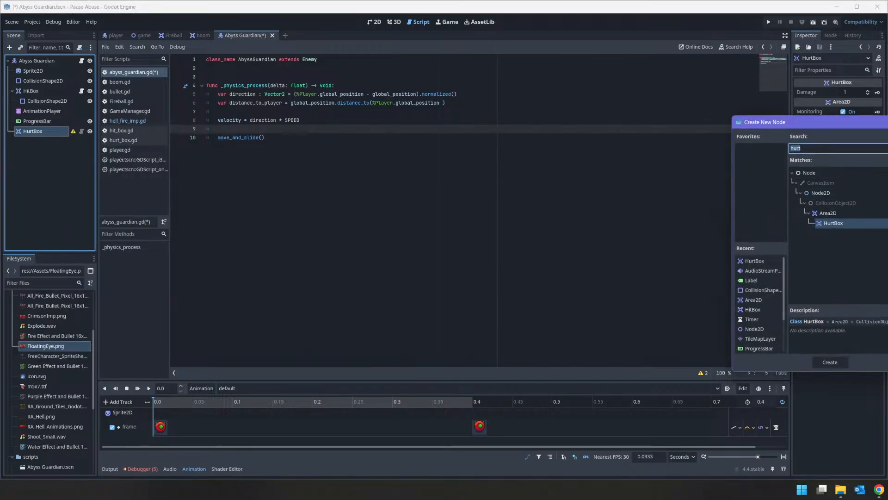
text(collision)
key(Return)
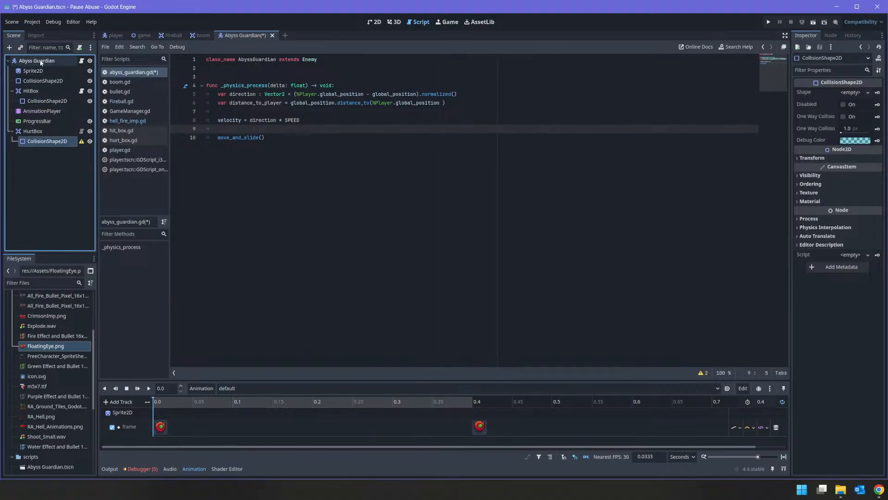
Duplicate the HitBox's circular CollisionShape2D and move the copy under the HurtBox node
click(44, 81)
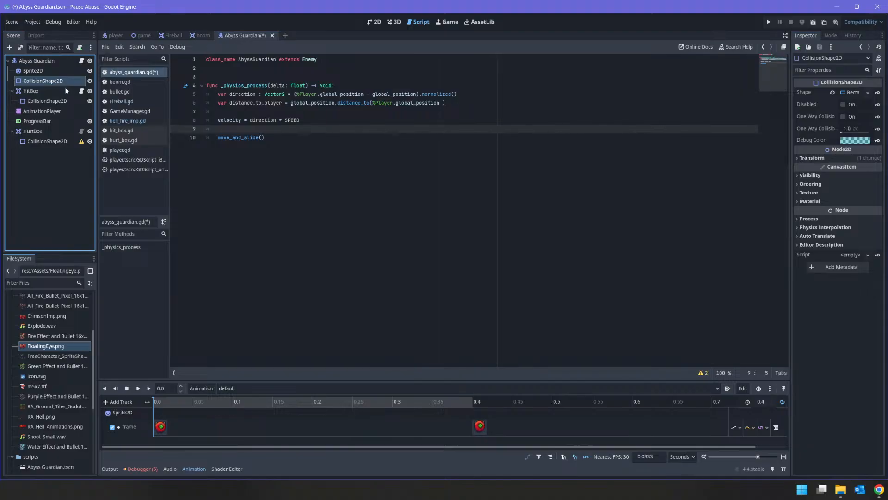
click(31, 90)
click(50, 101)
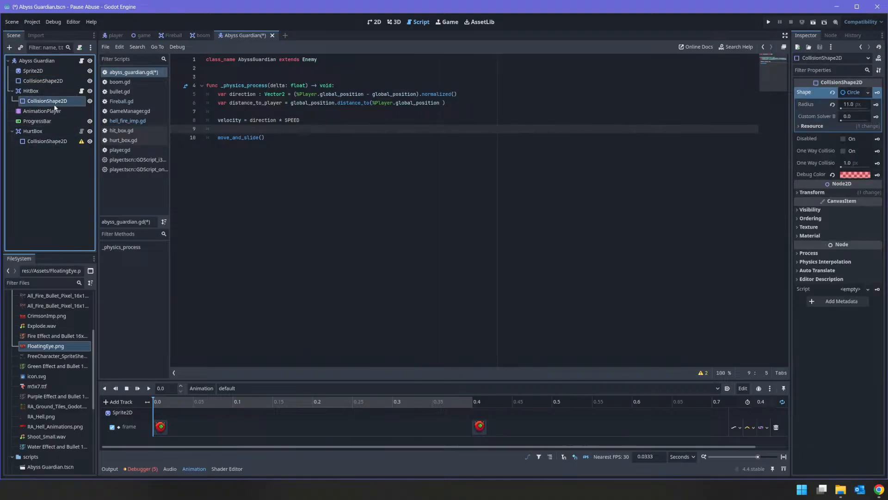
key(ctrl+d)
drag(57, 109, 57, 151)
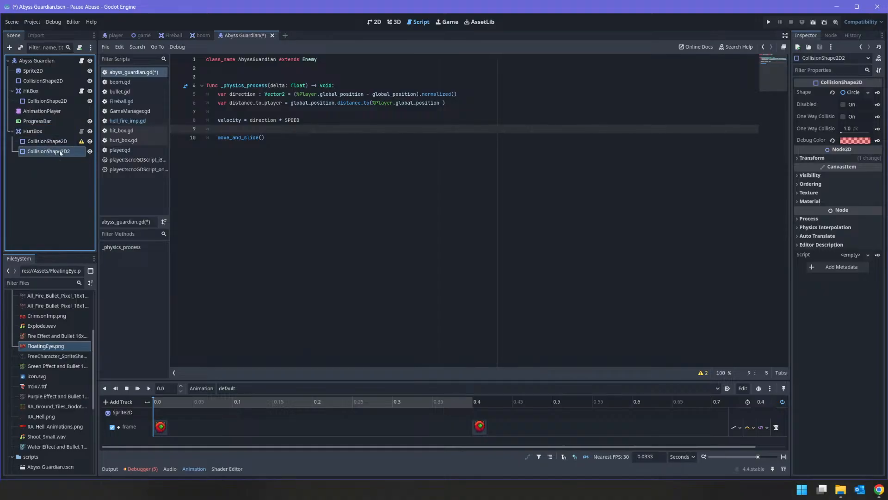
Delete the empty CollisionShape2D under the HurtBox node, keeping the duplicated circular one
right_click(65, 145)
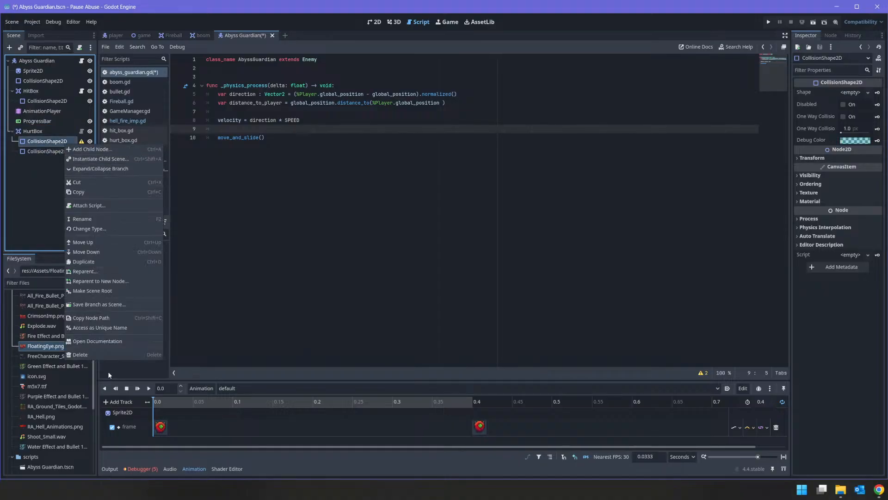
click(101, 353)
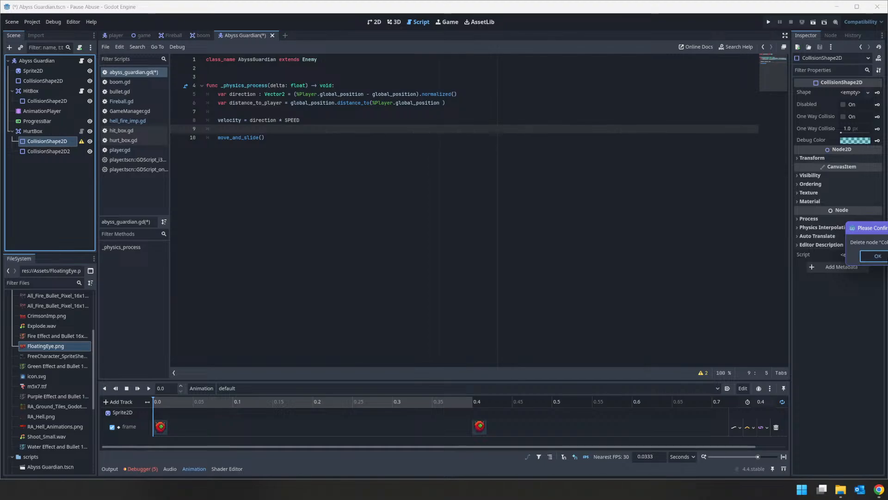
key(Return)
Show the scene in the 2D view and rename the HurtBox's CollisionShape2D2 node to CollisionShape2D
click(374, 22)
click(40, 141)
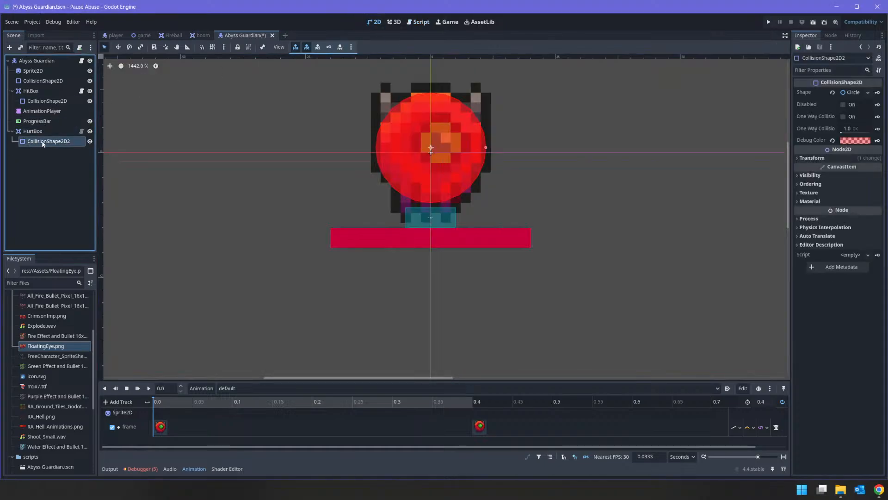
double_click(40, 141)
click(76, 141)
key(BackSpace)
key(Return)
Hide the HitBox node of the Abyss Guardian
click(44, 91)
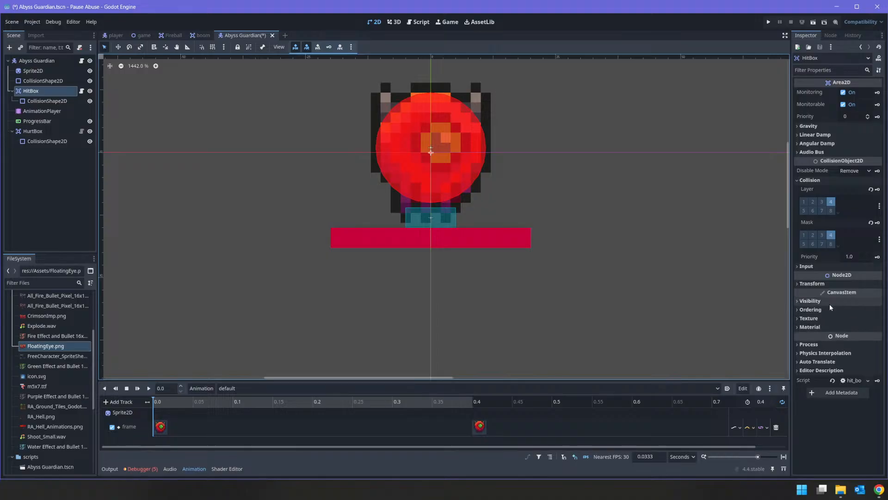
click(814, 301)
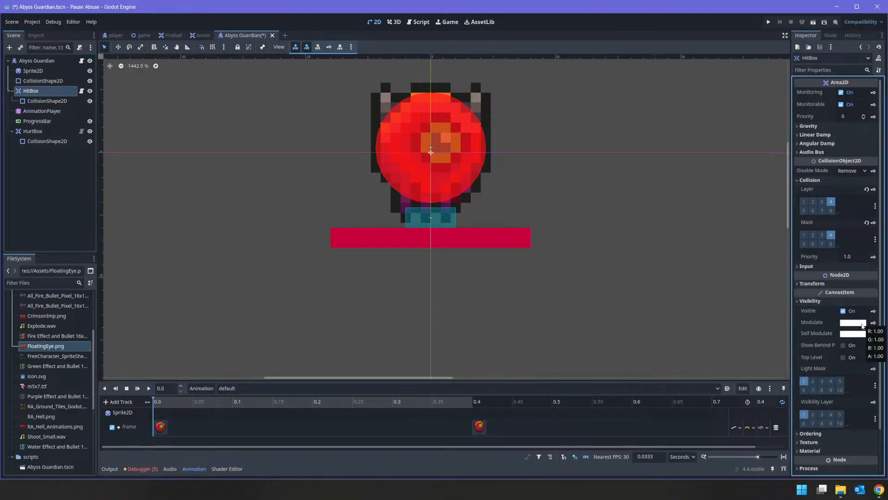
click(90, 90)
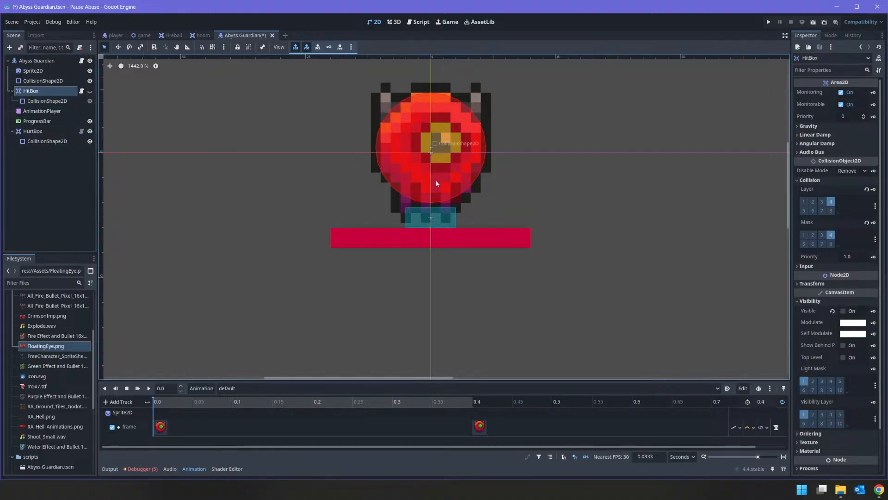
Set the HurtBox's Damage to 75 and save the Abyss Guardian scene
click(35, 61)
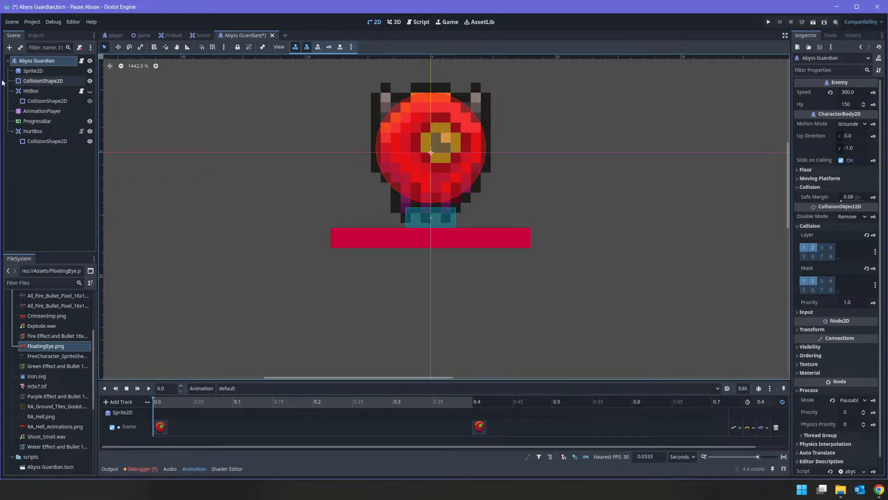
click(32, 131)
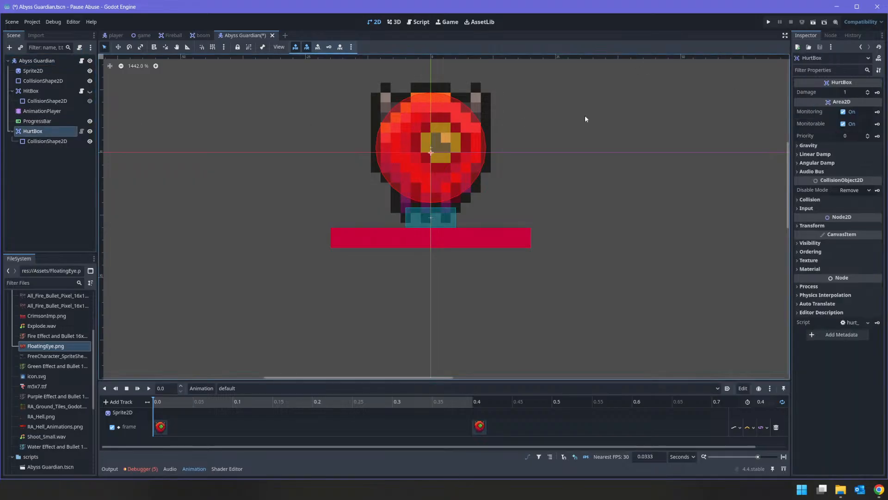
click(854, 95)
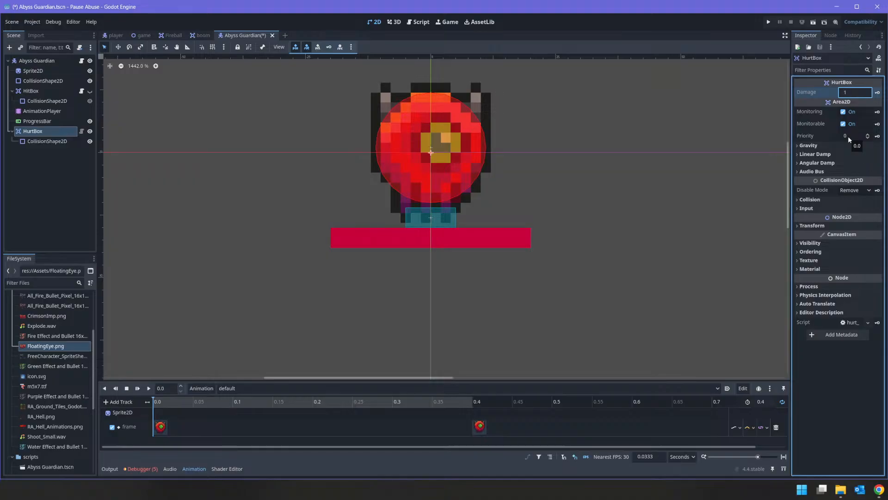
text(q)
text(1)
key(BackSpace)
text(75)
key(Return)
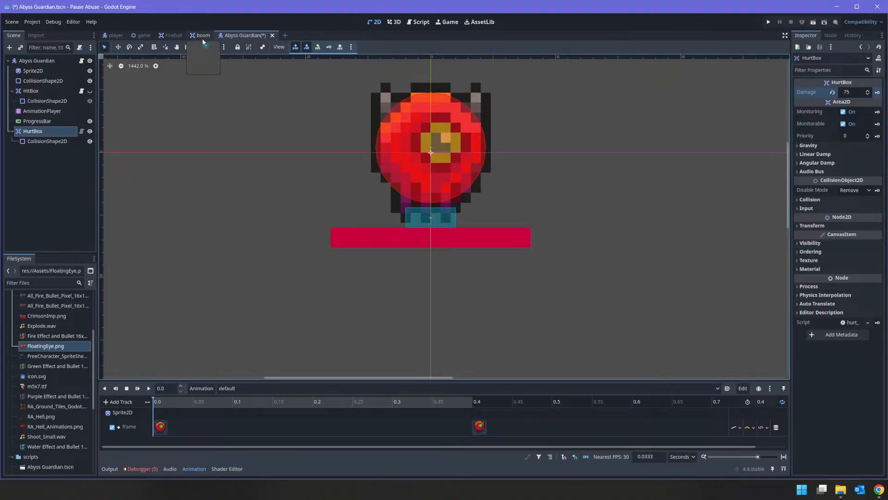
key(ctrl+s)
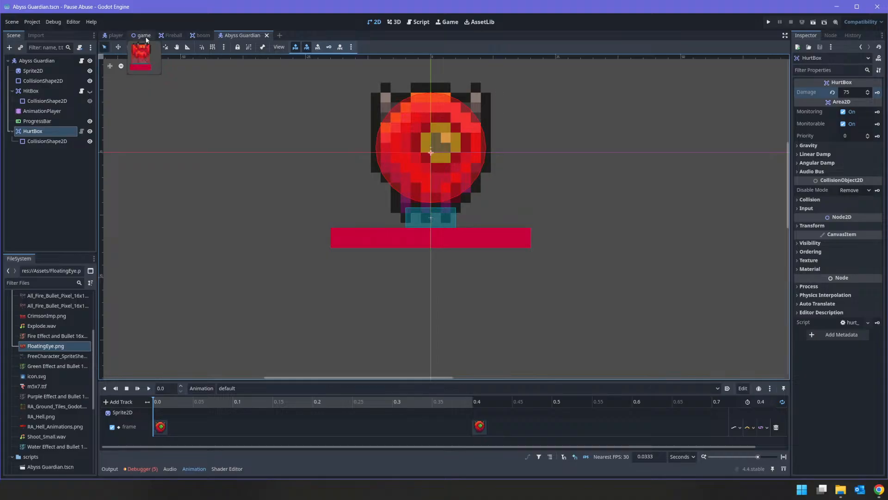
Open the game scene and delete its HellFire Imp node
click(147, 39)
click(44, 113)
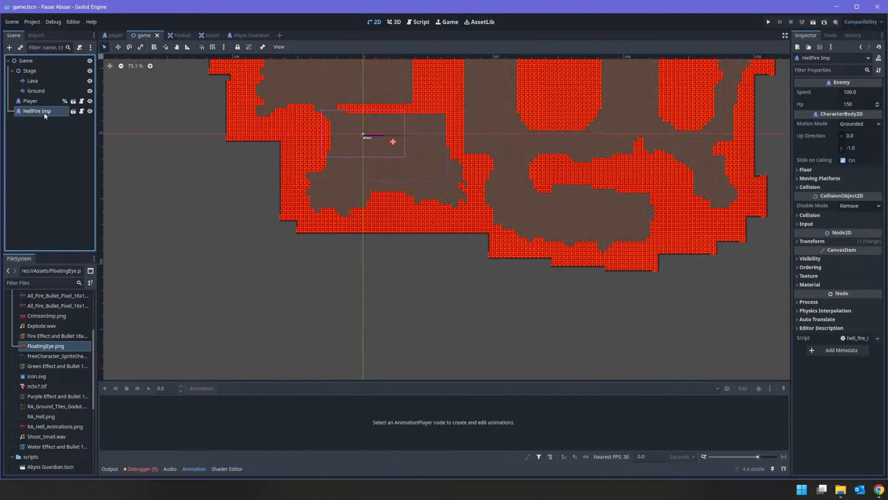
key(Delete)
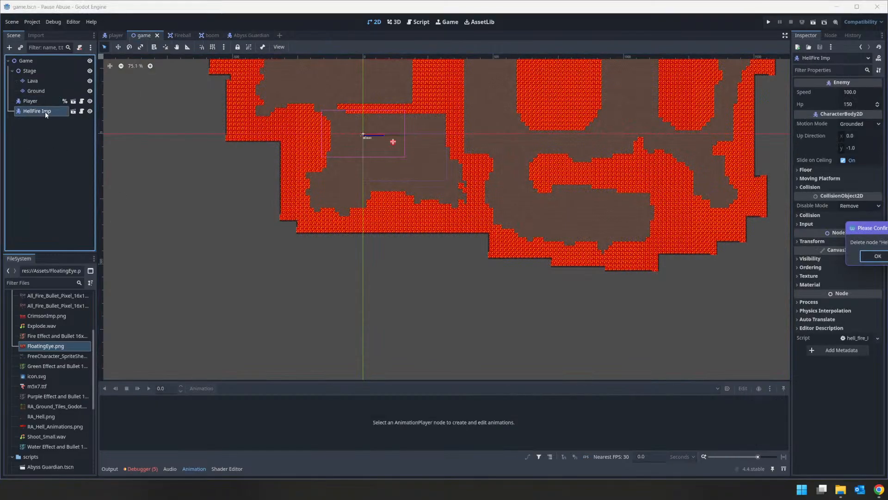
click(872, 254)
Move the Abyss Guardian.tscn file out of the scripts folder into the project root res://
scroll(71, 365, down, 5)
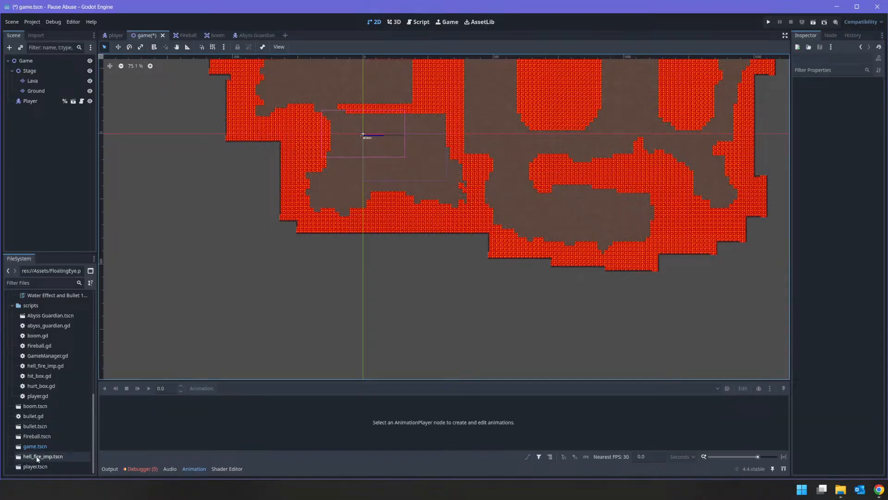
click(49, 315)
drag(49, 317, 29, 306)
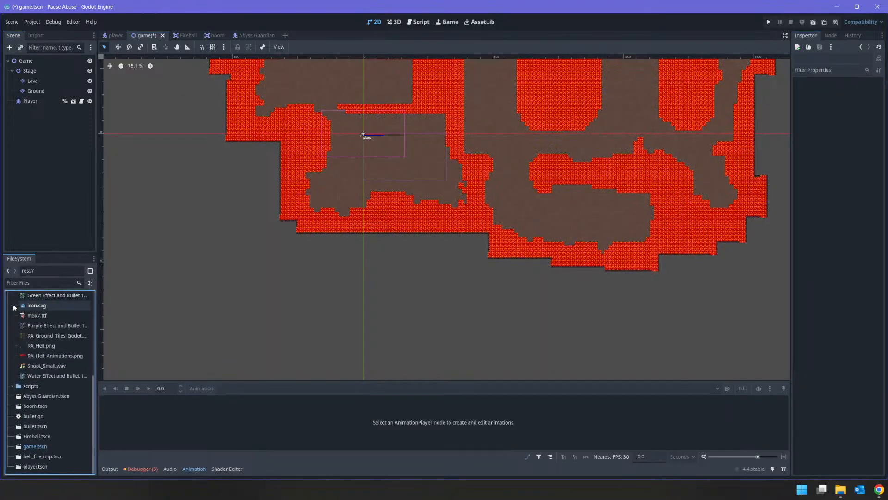
Place an instance of Abyss Guardian.tscn in the game level, on the ground below and to the right of the player
scroll(15, 311, up, 5)
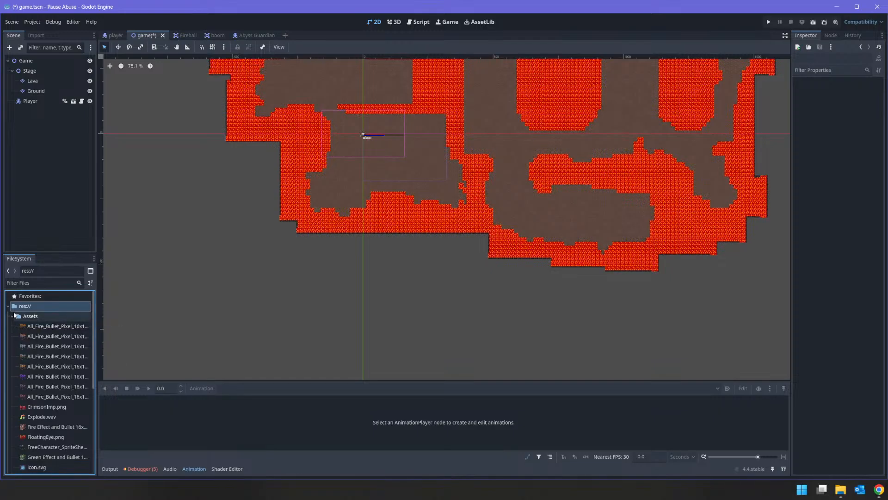
click(13, 315)
drag(46, 335, 435, 175)
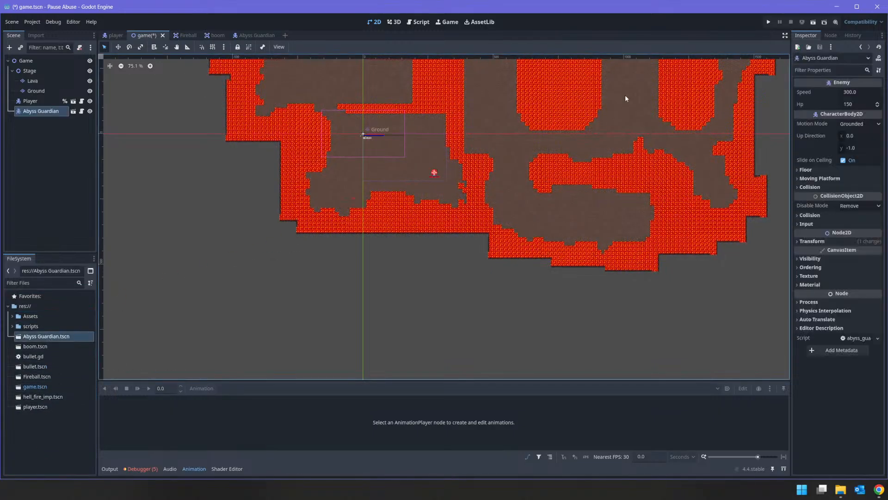
Run the game and move the player around the Abyss Guardian to test its chase behaviour
click(770, 22)
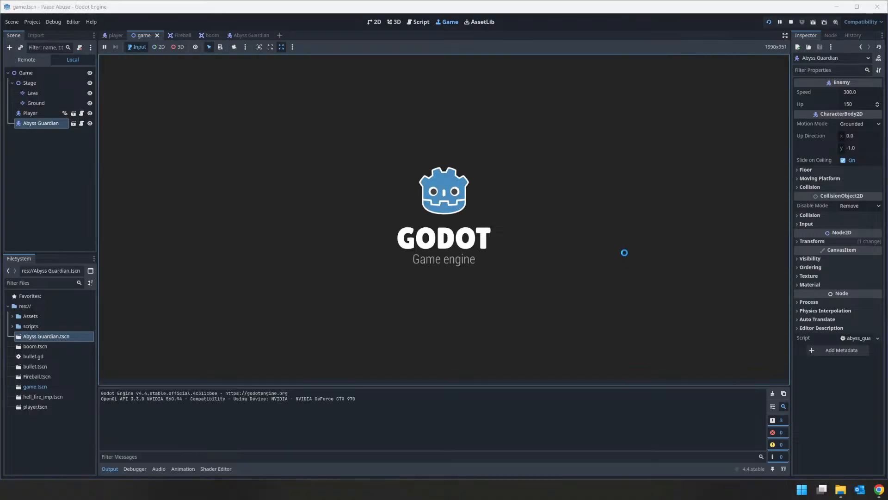
key(w)
key(a)
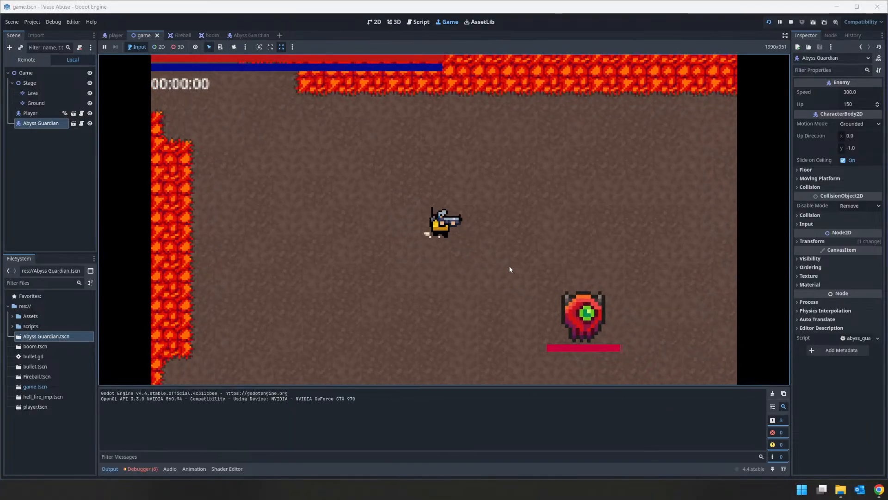
key(s)
key(d)
key(d)
key(s)
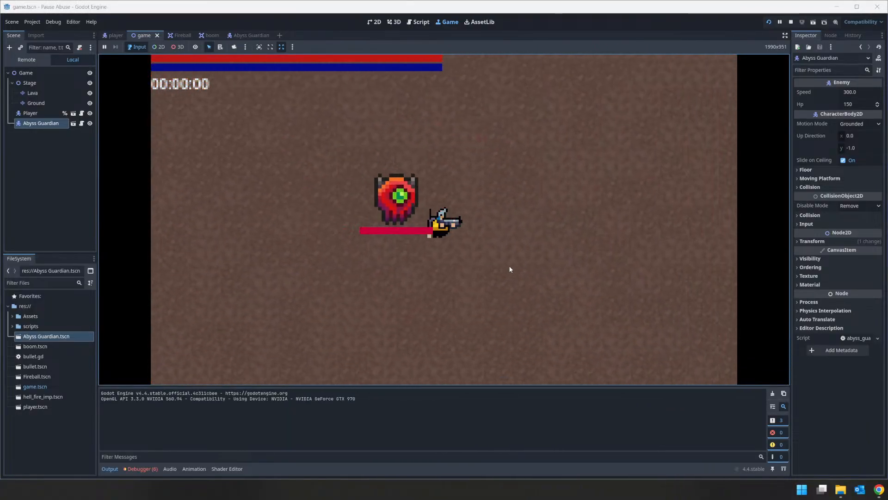
key(w)
key(a)
key(w)
key(a)
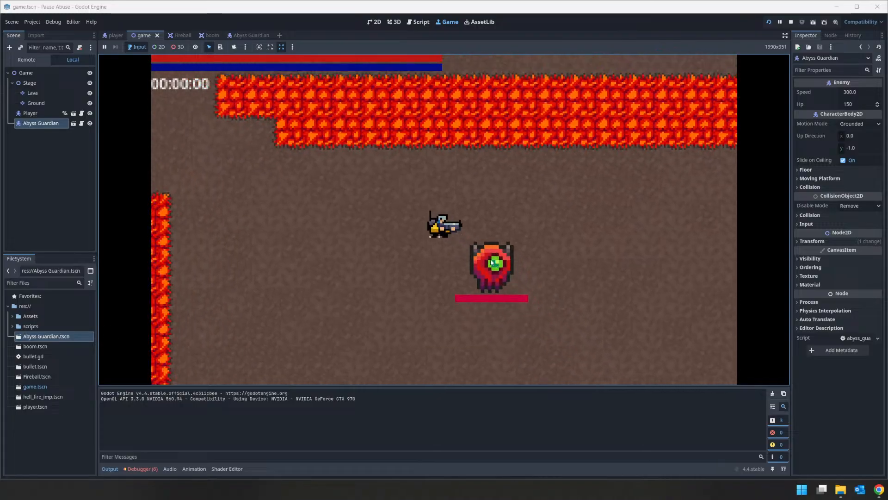
Shoot at the Abyss Guardian while moving to test combat with it, and stop the game
key(d)
key(s)
key(s)
click(398, 187)
key(d)
click(370, 157)
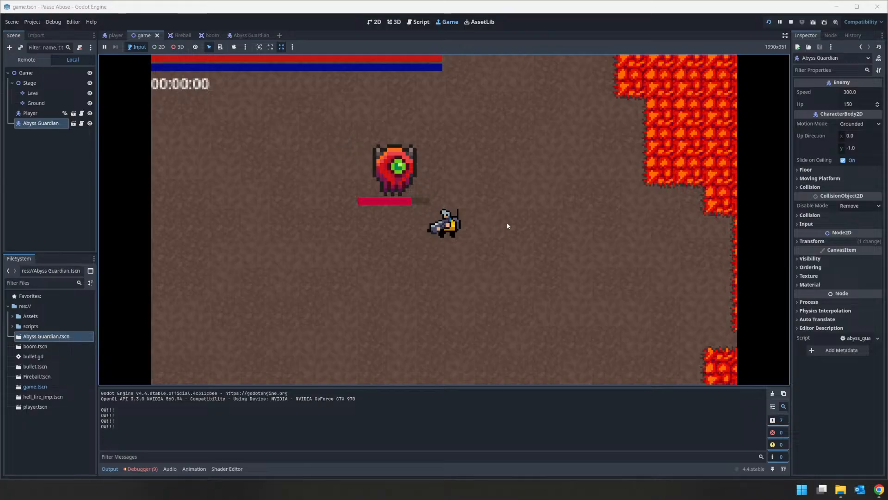
key(space)
key(s)
key(a)
click(792, 22)
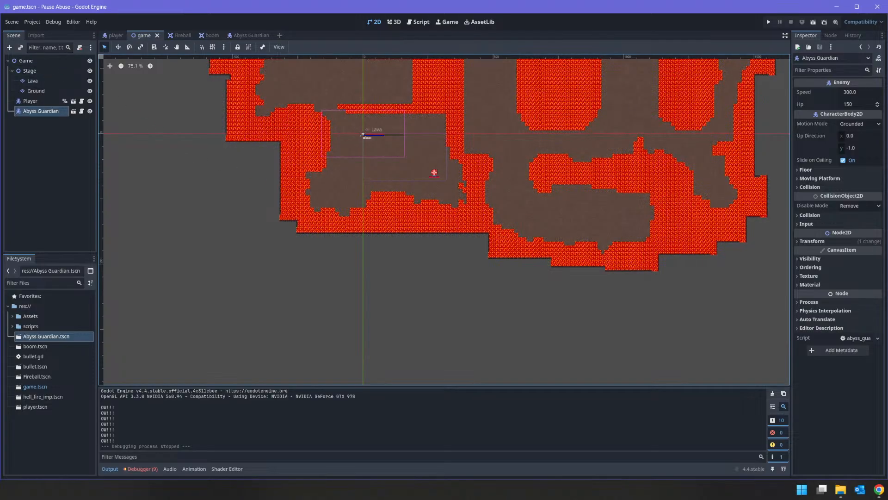
In the Abyss Guardian scene, set the root node's collision layer and mask to only 1
click(245, 36)
click(37, 61)
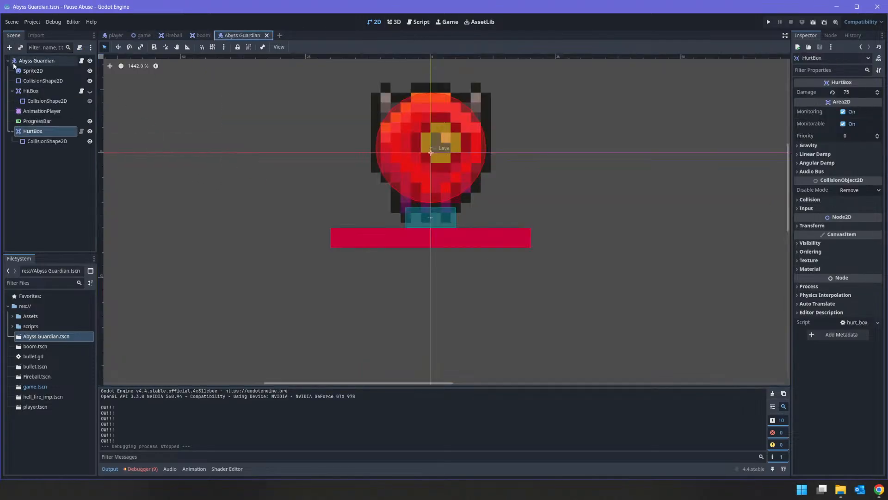
scroll(862, 277, down, 1)
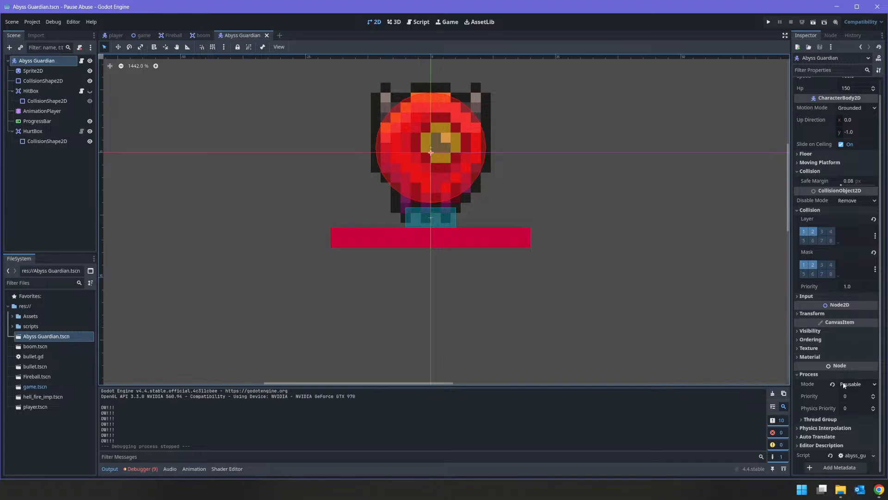
scroll(822, 255, up, 1)
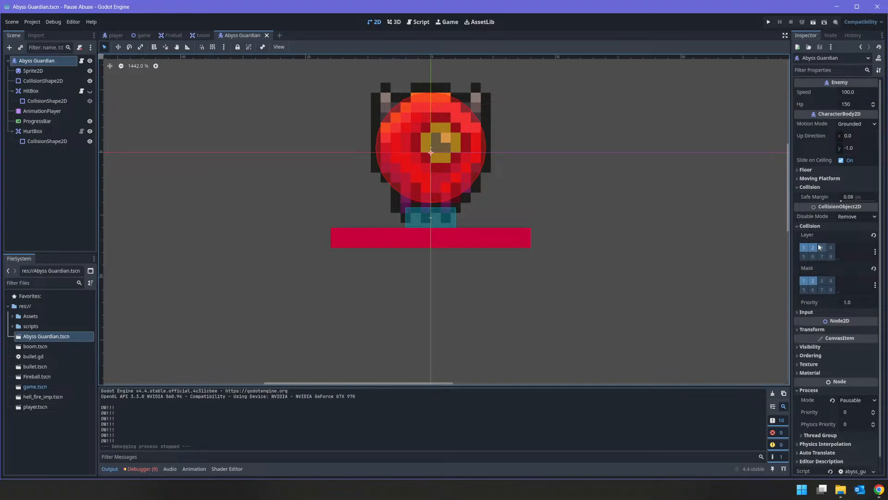
click(806, 248)
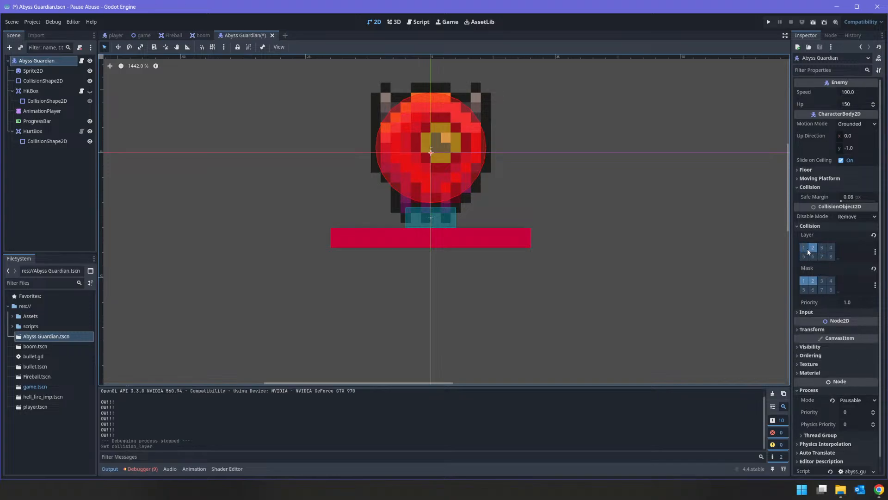
click(806, 281)
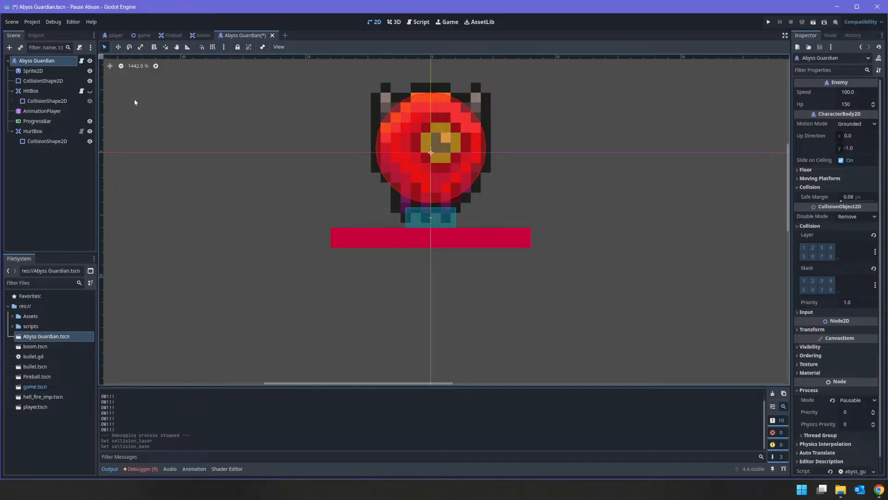
click(803, 248)
click(803, 281)
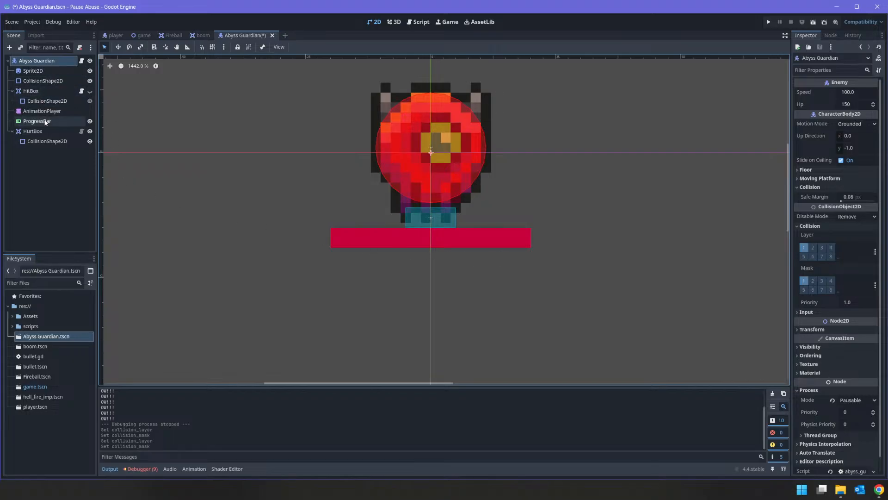
On the HurtBox, turn off Monitorable, clear all collision layers and set the collision mask to only 3
click(35, 131)
click(810, 199)
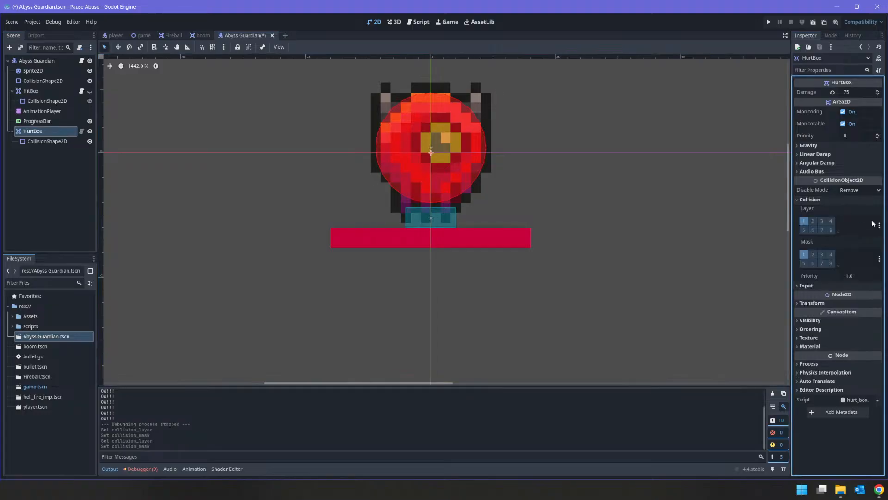
click(843, 124)
click(803, 221)
click(803, 254)
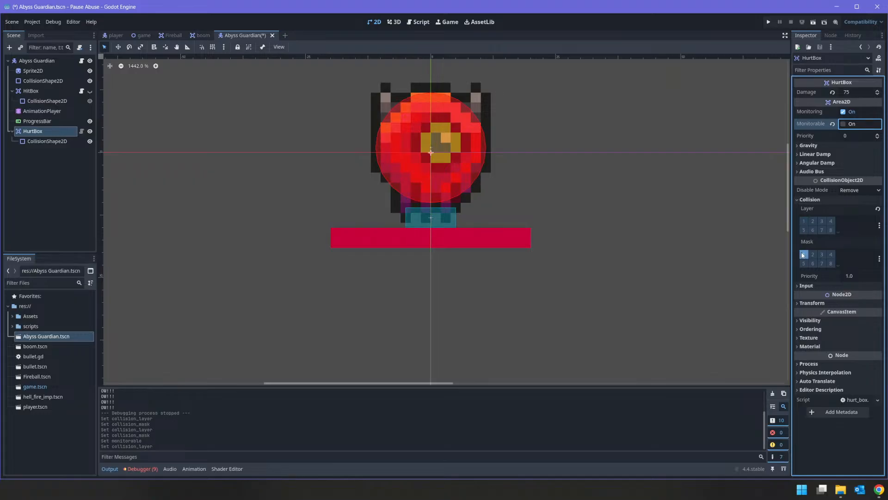
click(828, 255)
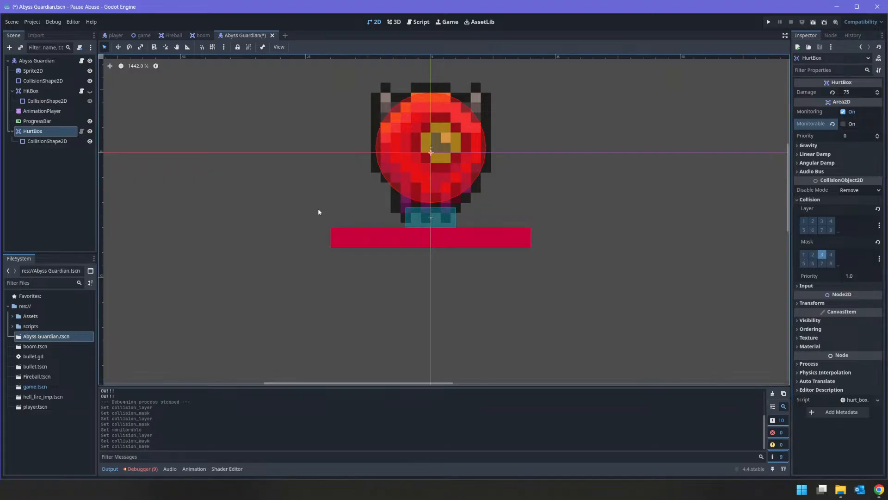
Check the HitBox and HurtBox collision settings and run the game to test the Abyss Guardian's contact damage
click(46, 90)
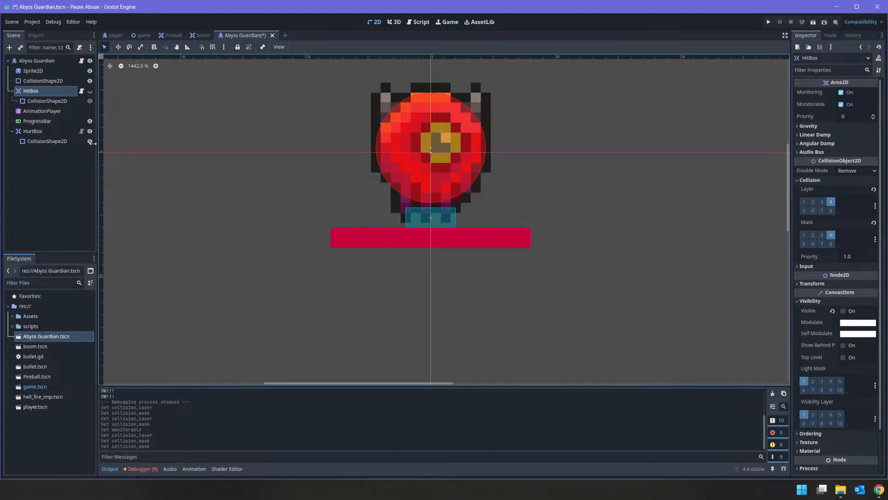
click(50, 132)
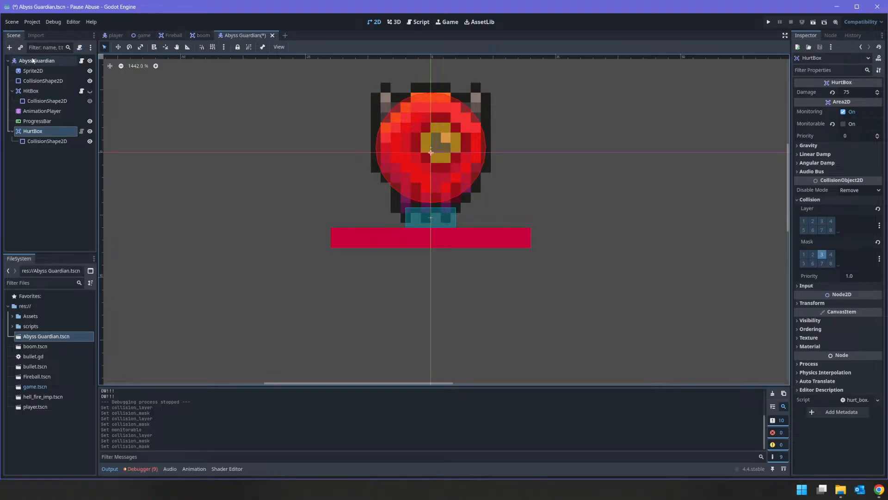
click(768, 21)
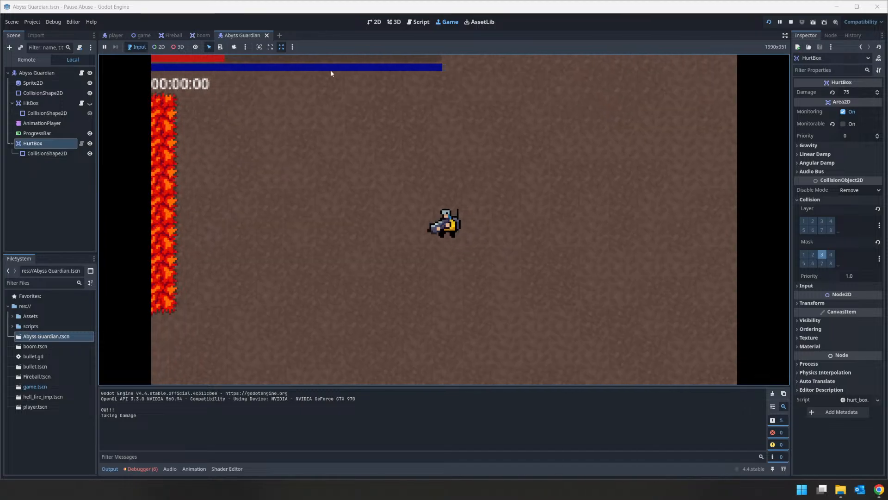
Save the scene, rerun the game to recheck the Abyss Guardian's contact damage, and stop it
click(793, 22)
key(ctrl+s)
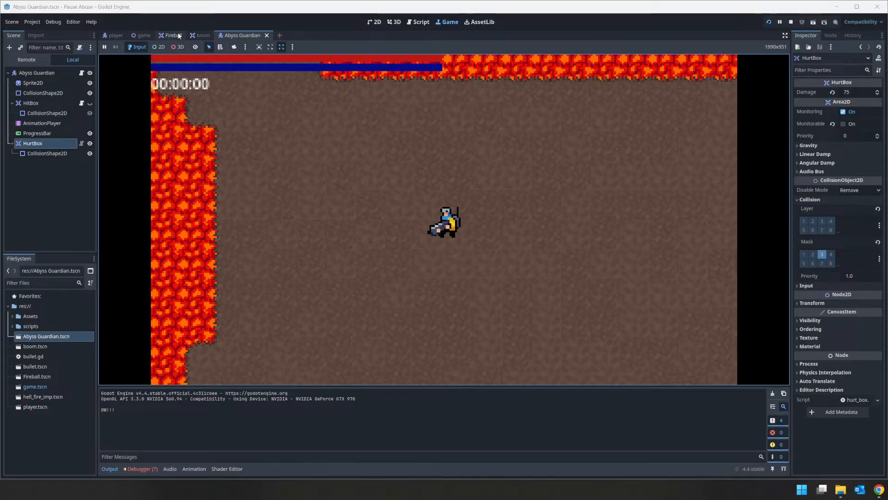
click(791, 22)
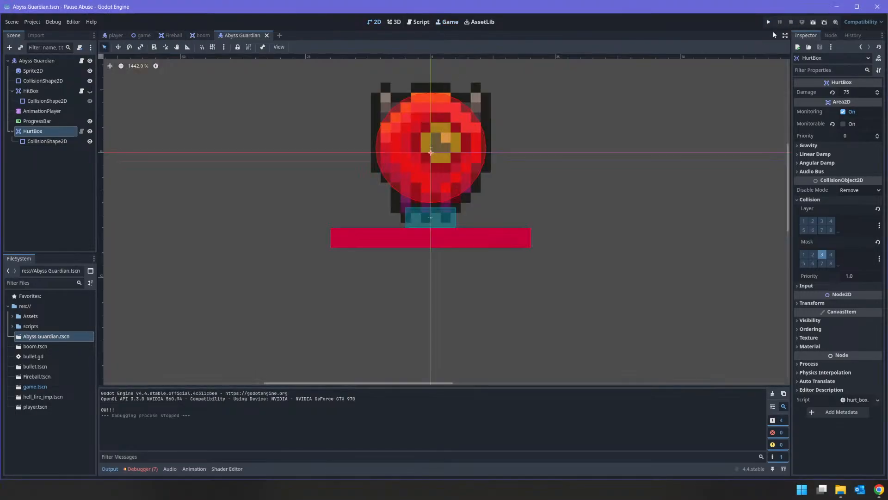
Check the Abyss Guardian root's collision settings, run the game to shoot at it while moving around, and stop the game
click(37, 61)
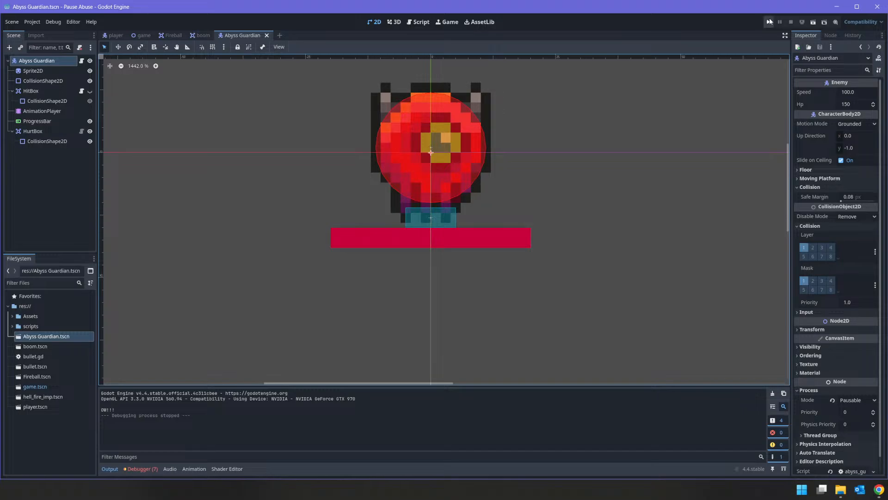
key(F5)
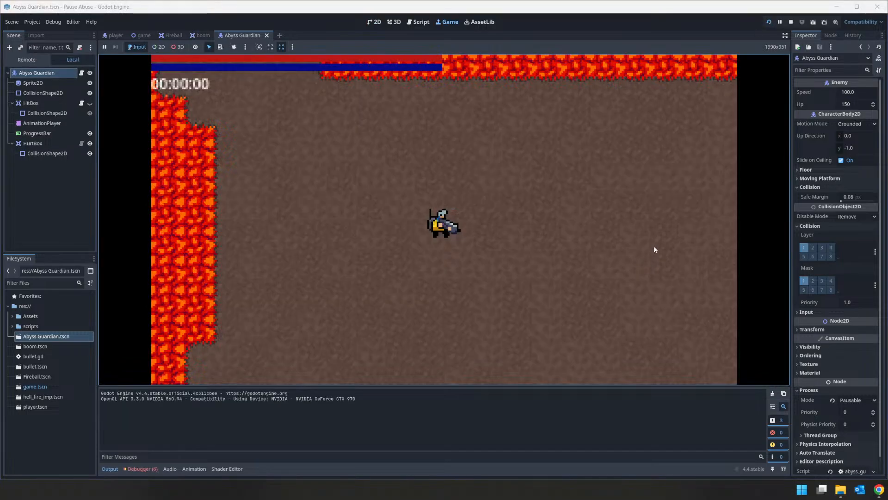
key(a)
key(w)
click(518, 279)
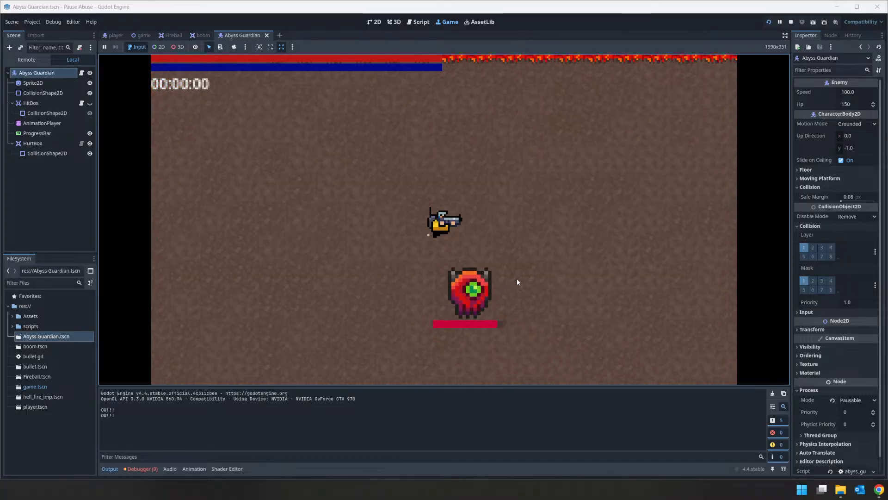
key(s)
key(d)
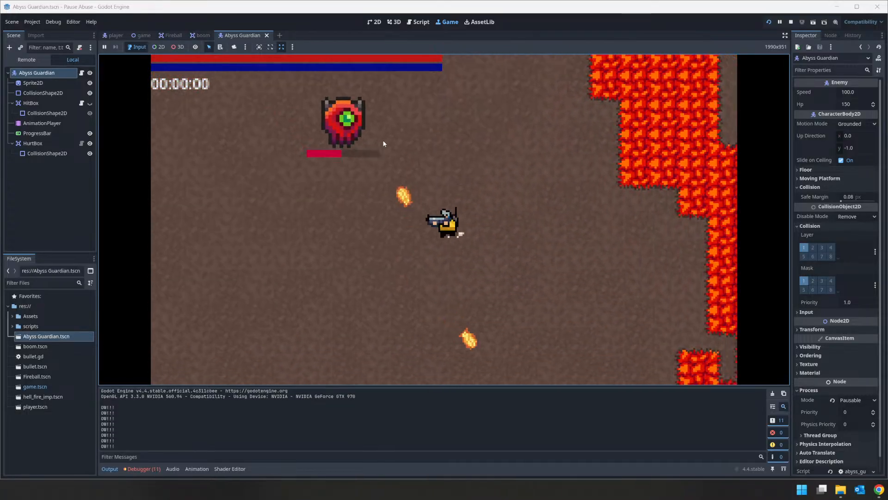
click(383, 142)
click(391, 170)
click(391, 171)
key(d)
key(s)
key(a)
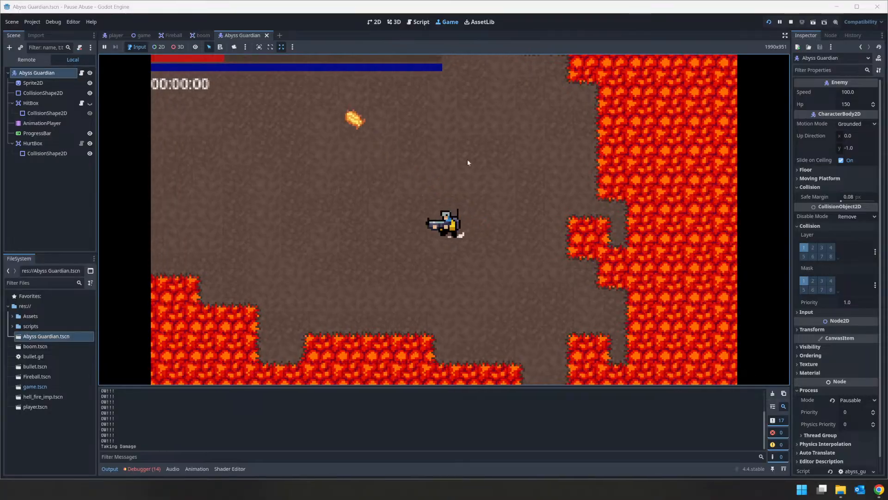
key(w)
click(790, 22)
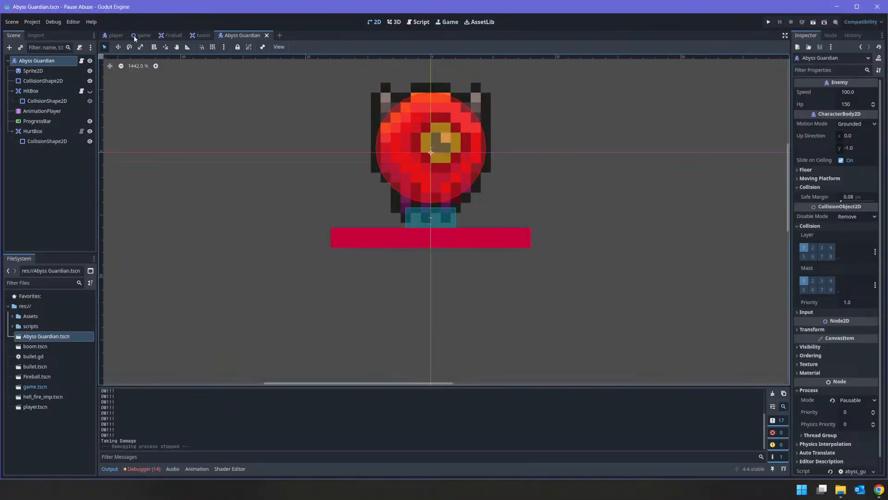
Examine the Boom scene's collision layer and mask, and return to the Abyss Guardian scene
click(200, 36)
click(34, 65)
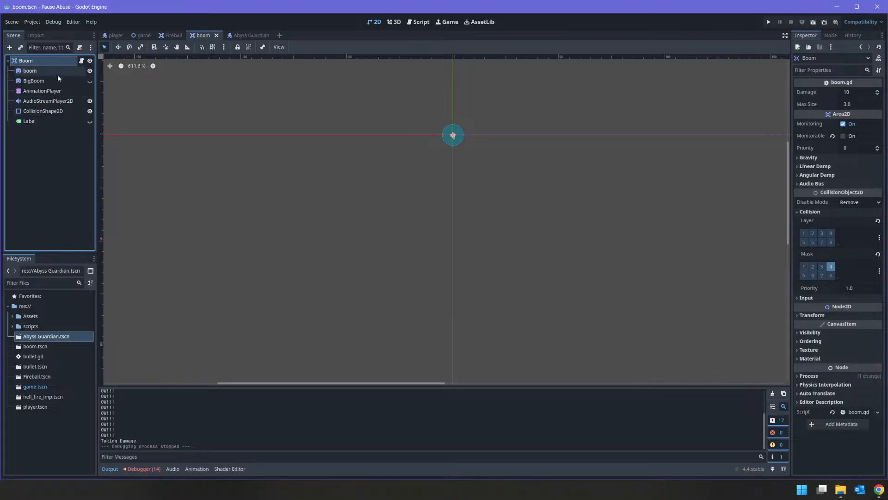
click(249, 35)
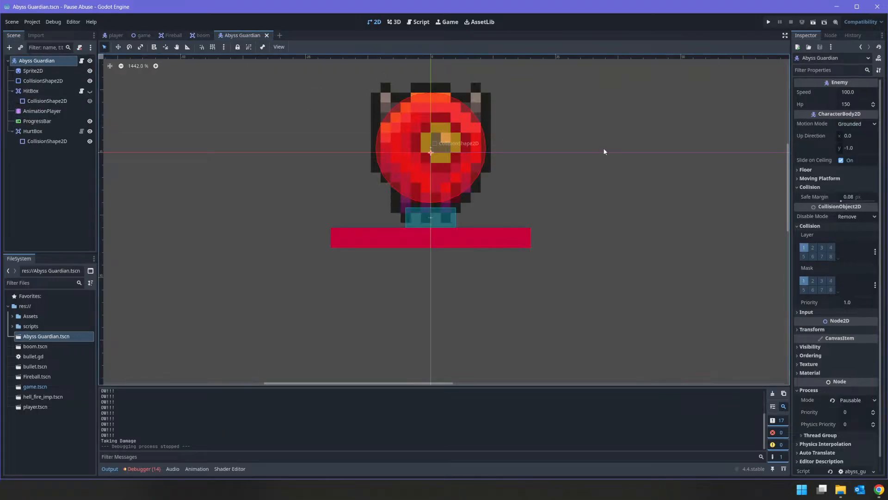
click(831, 248)
click(831, 281)
click(831, 250)
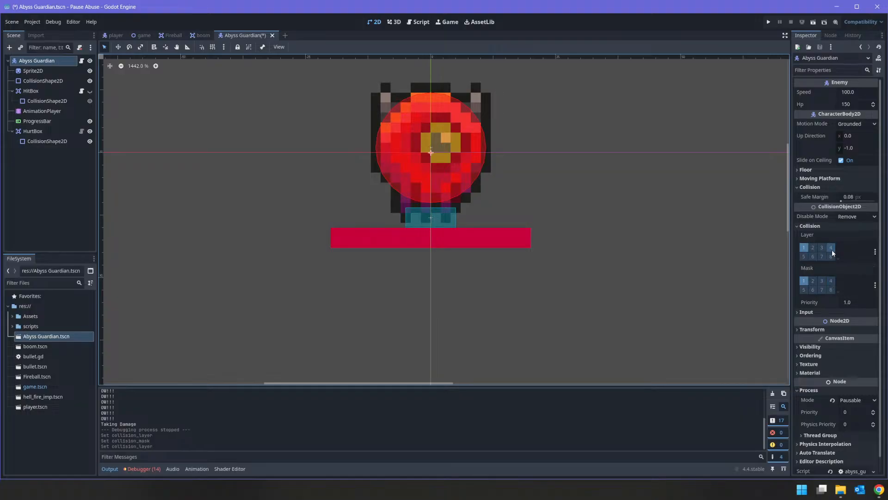
click(831, 280)
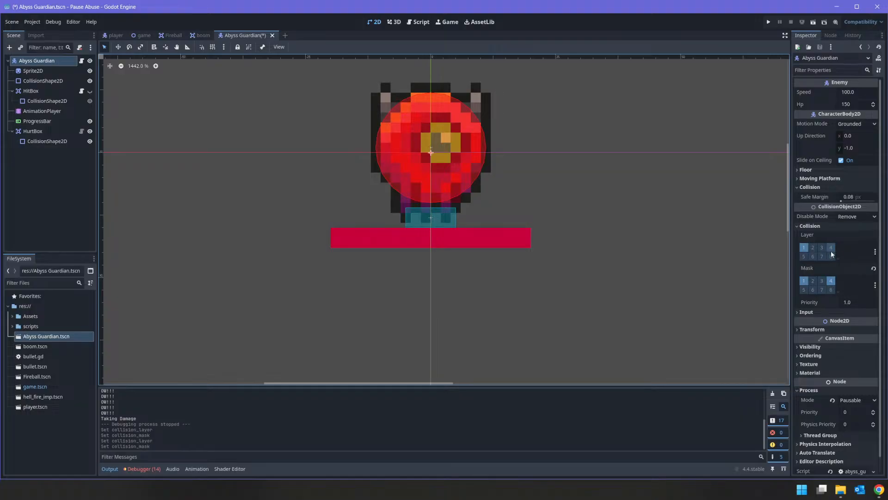
click(831, 281)
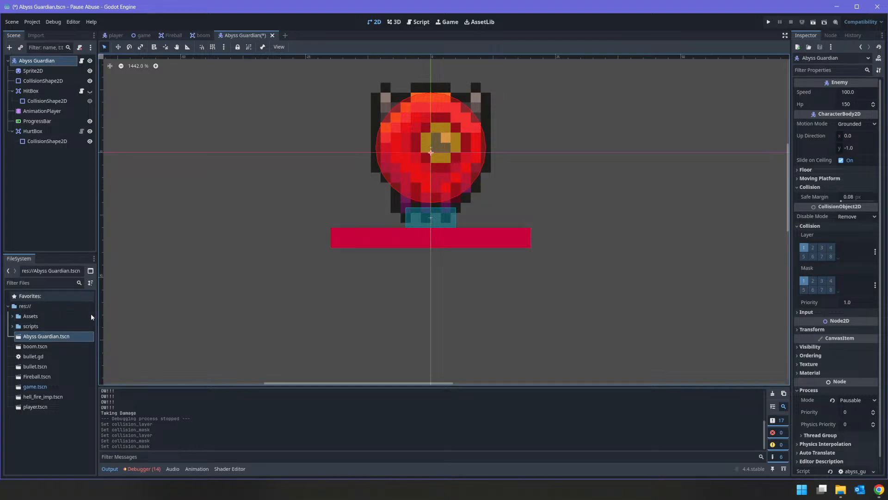
Match the Abyss Guardian root to the HellFire Imp by enabling 2 alongside 1 in its collision layer and mask
double_click(57, 398)
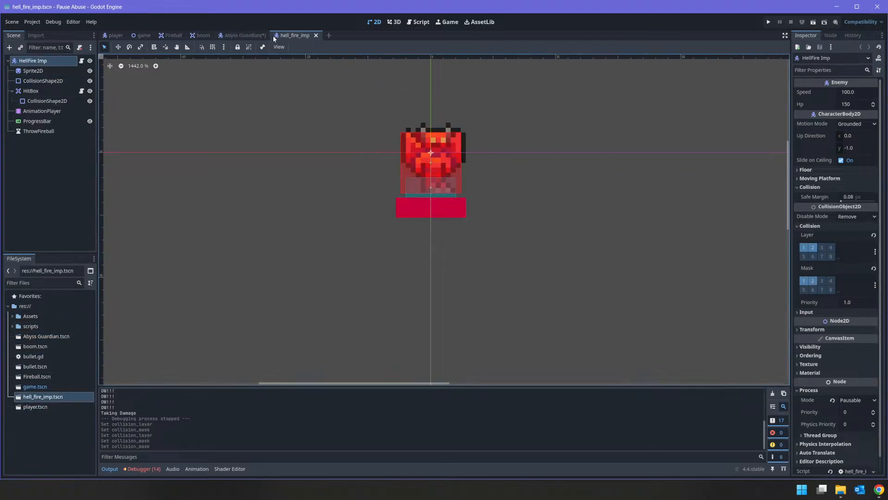
click(254, 35)
click(813, 248)
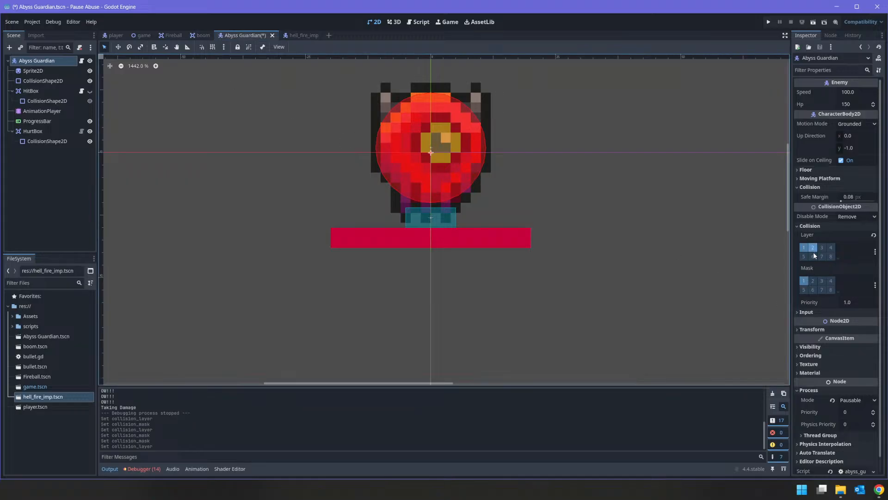
click(820, 281)
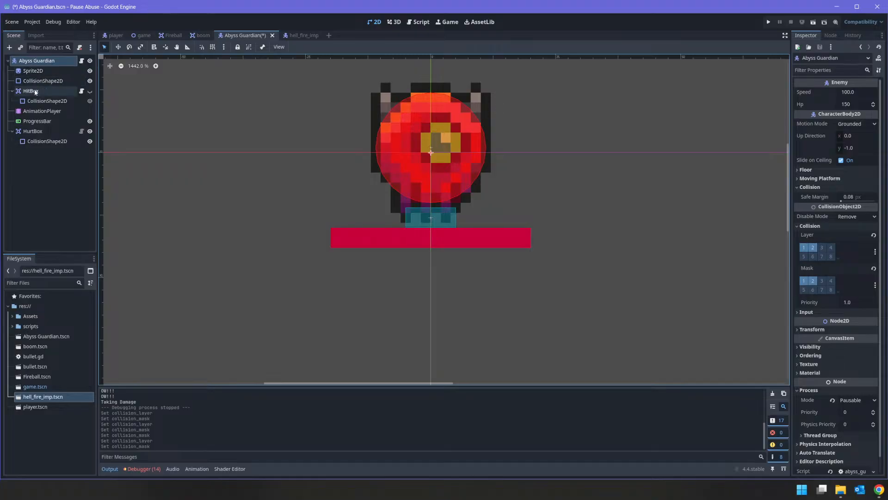
Compare the HitBox, HurtBox and root node settings of the Abyss Guardian with the HellFire Imp scene's nodes
click(55, 91)
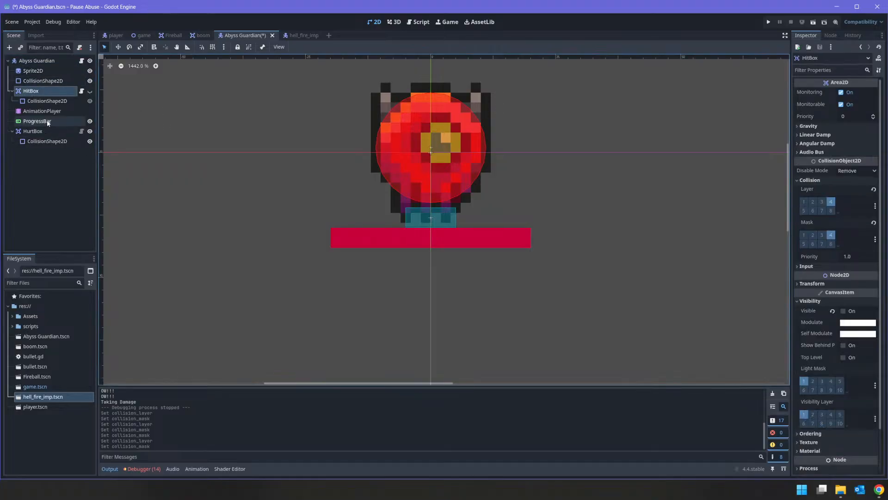
click(35, 132)
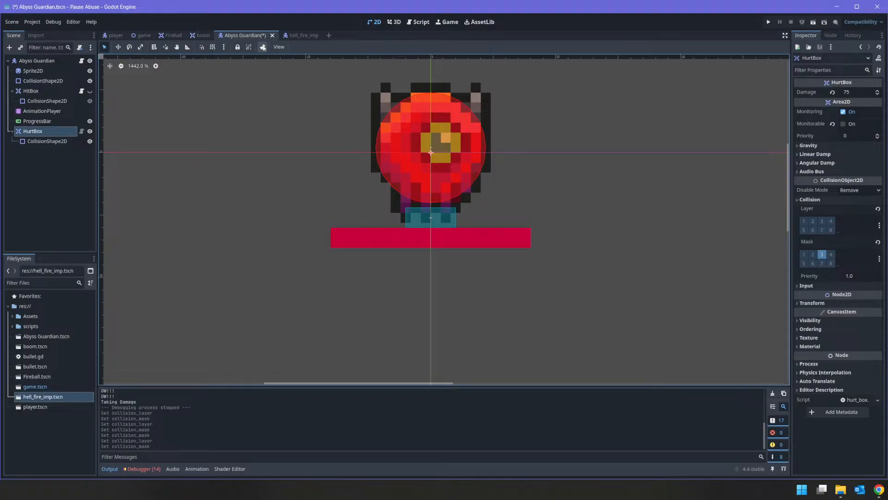
click(296, 35)
click(21, 92)
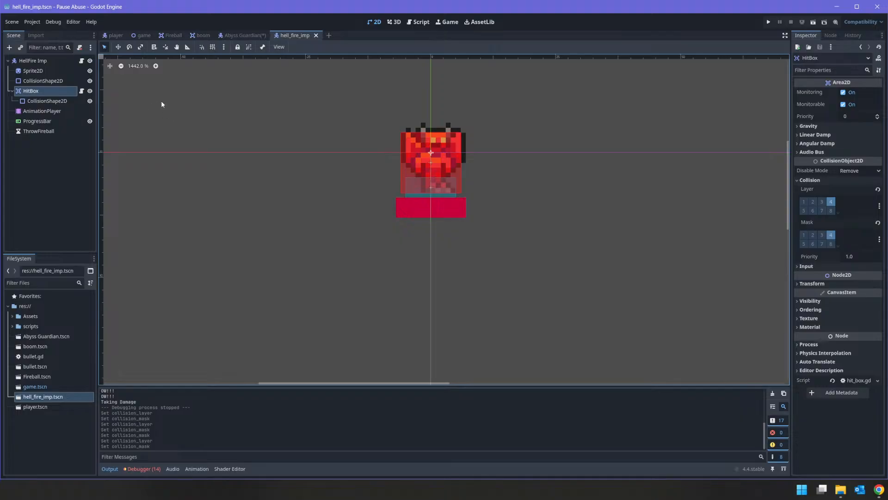
click(252, 39)
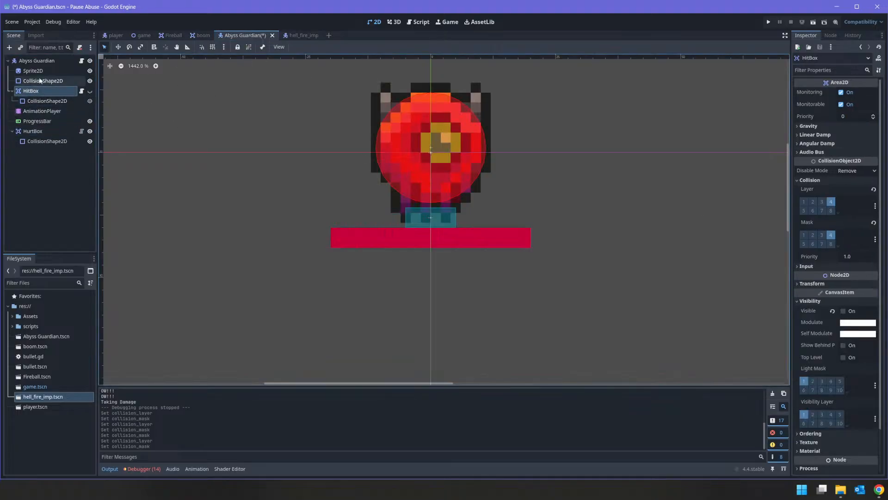
click(46, 62)
click(299, 35)
click(232, 35)
click(307, 39)
click(244, 37)
click(285, 36)
click(260, 39)
click(287, 37)
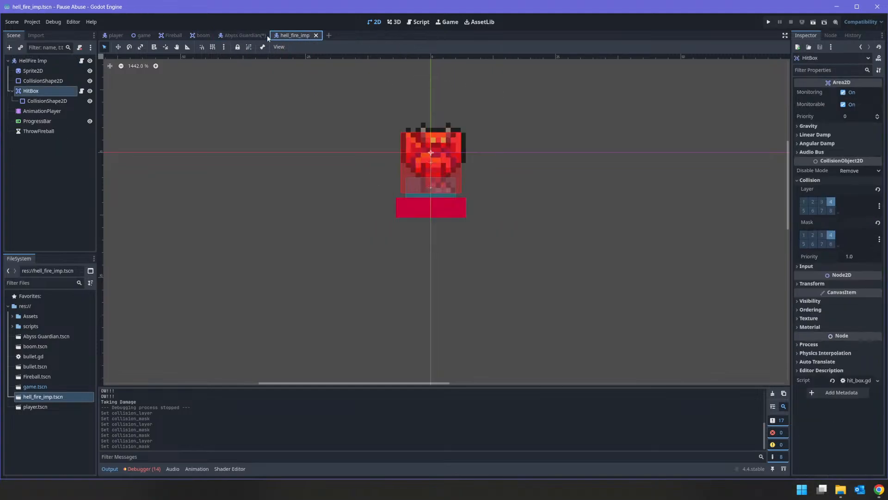
click(241, 34)
click(292, 36)
click(256, 39)
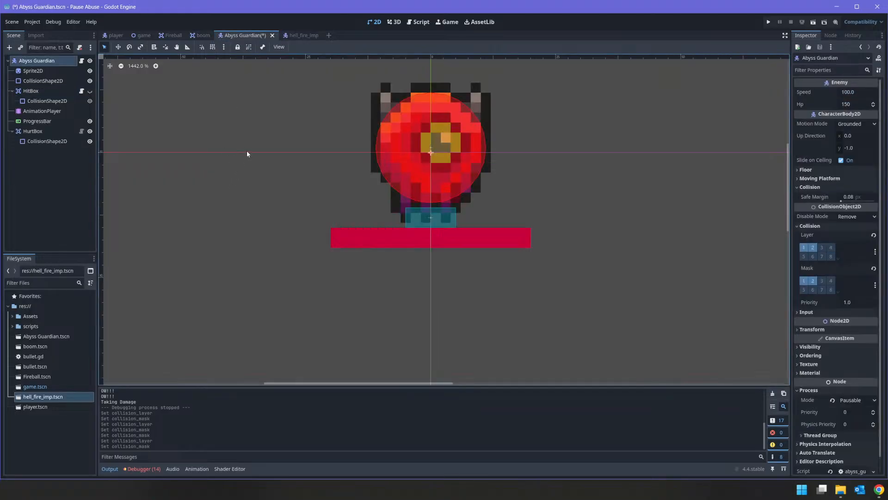
Turn on Top Level in the Boom root node's visibility settings, and briefly run the game
click(202, 35)
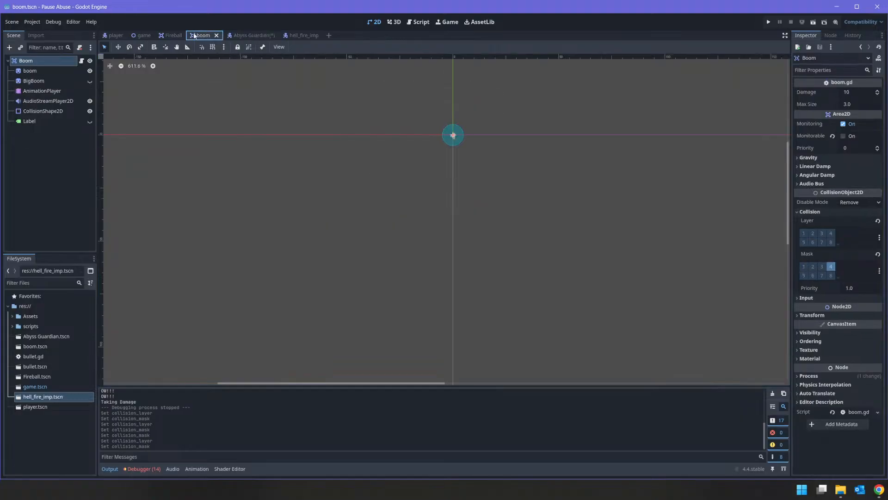
click(834, 333)
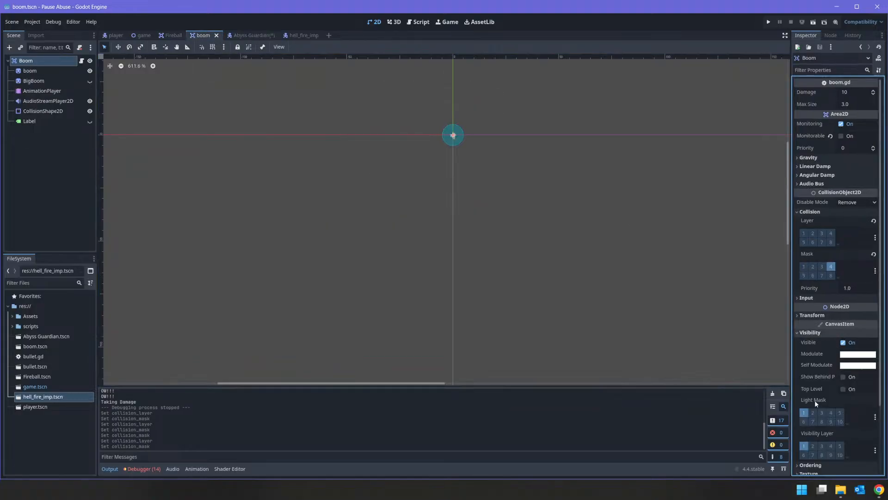
click(843, 389)
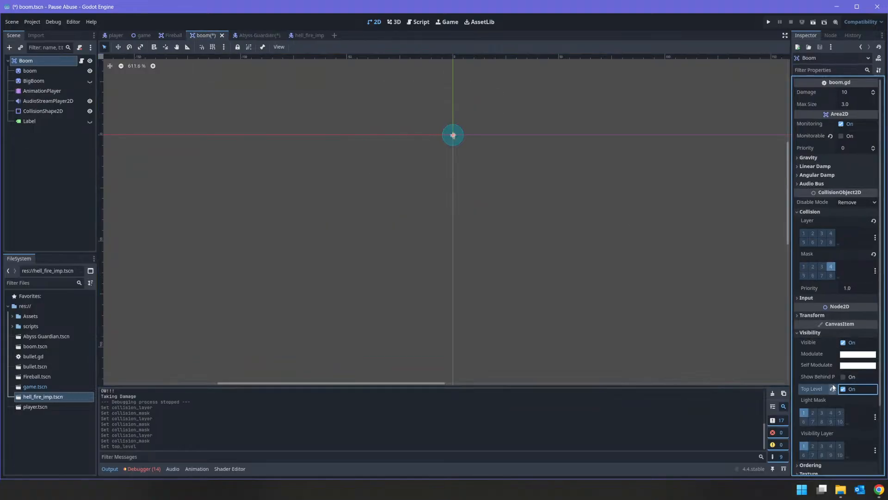
click(769, 22)
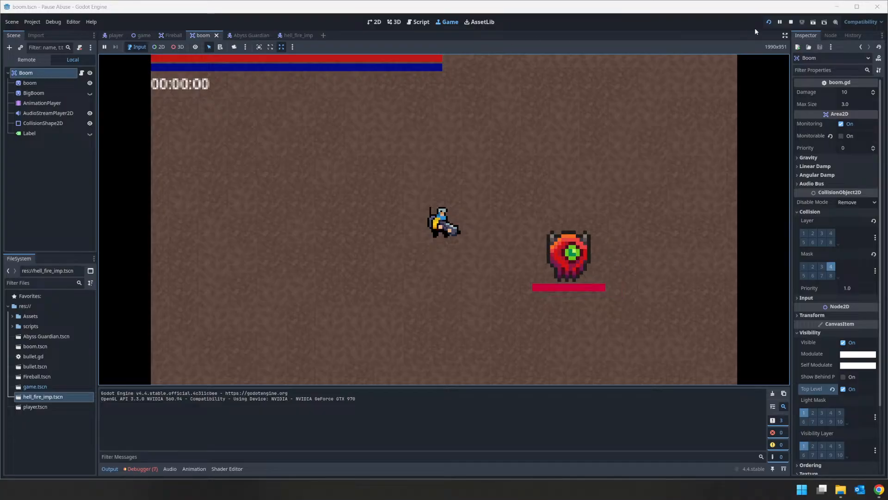
click(790, 22)
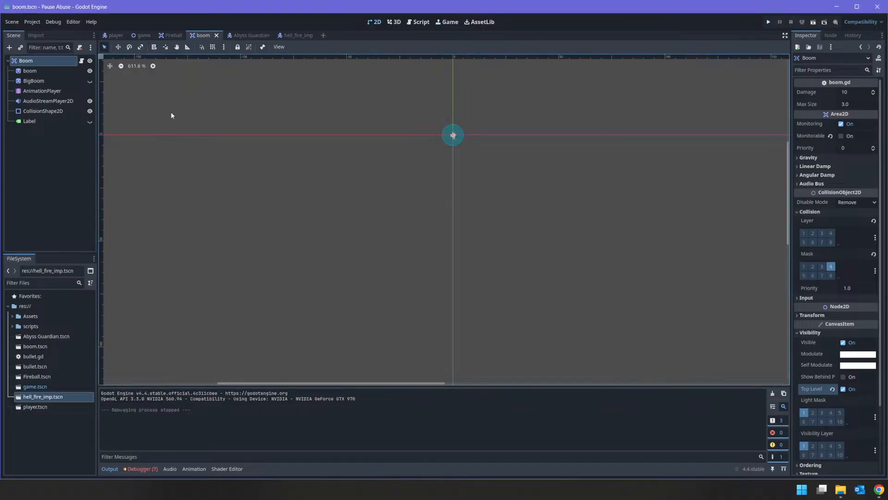
Add a HellFire Imp instance to the game scene, in the starting area above the Abyss Guardian
mouse_move(294, 33)
click(138, 35)
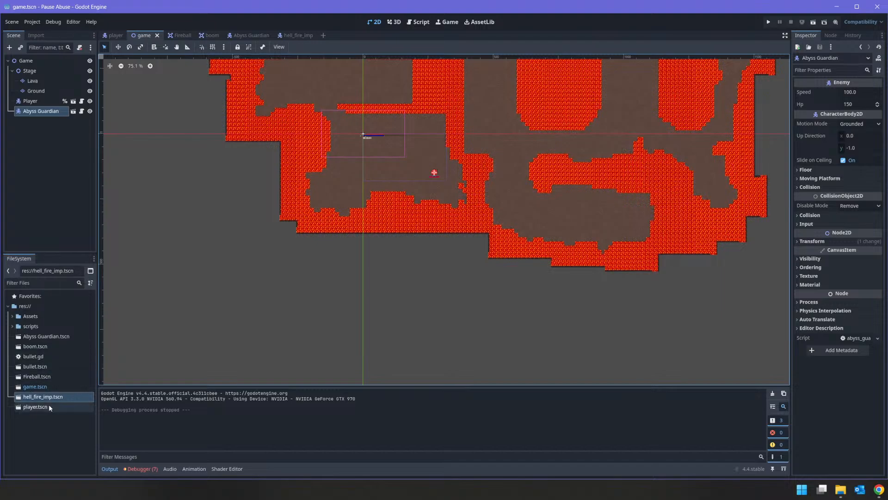
drag(58, 397, 419, 142)
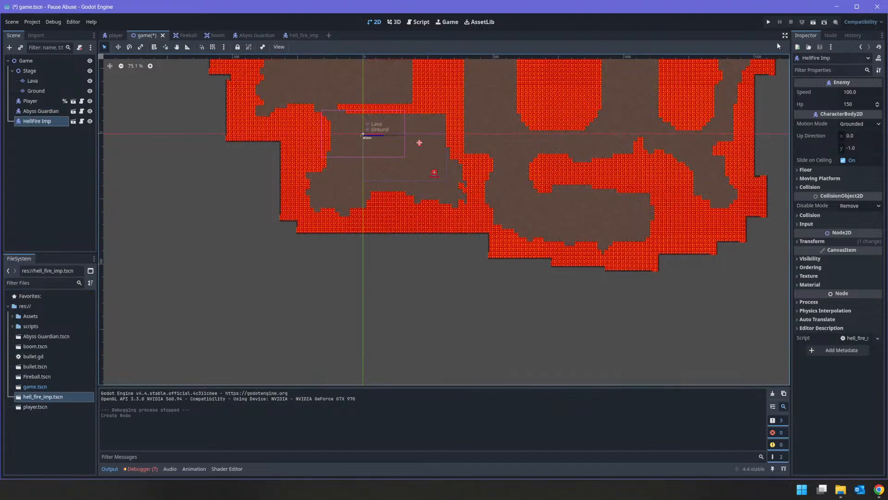
Run the game, shoot at the HellFire Imp to test the explosion, and stop the game
key(F5)
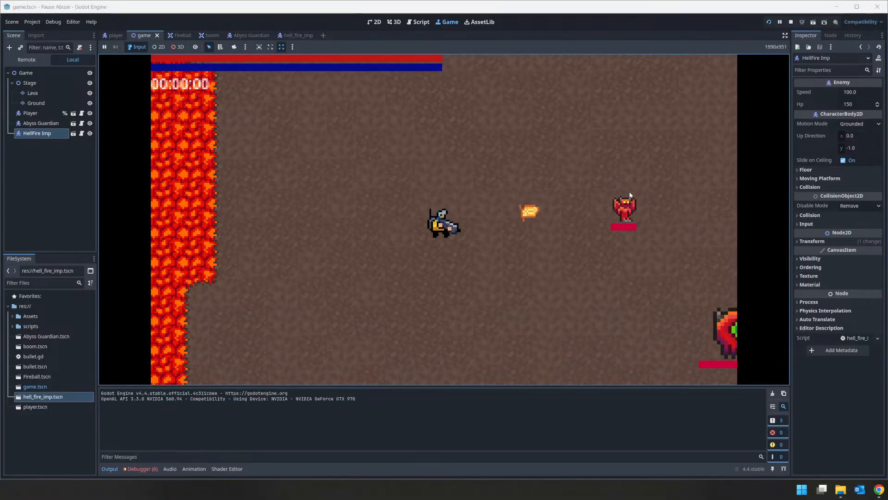
click(616, 214)
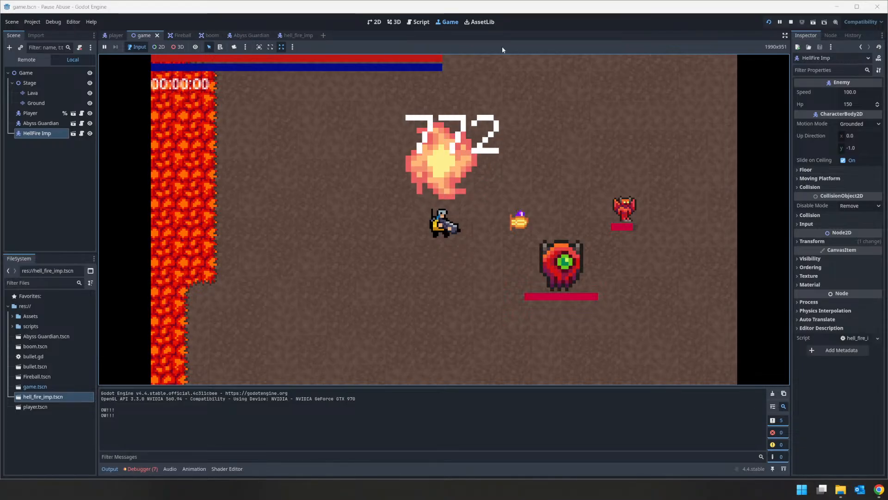
click(791, 22)
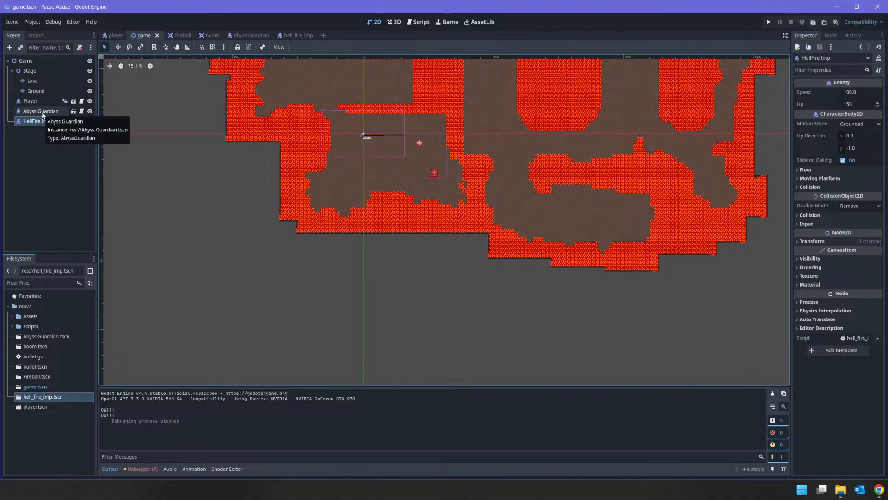
Examine the create_boom function in bullet.gd, checking how the explosion's target is set and which node receives it as a child
mouse_move(236, 35)
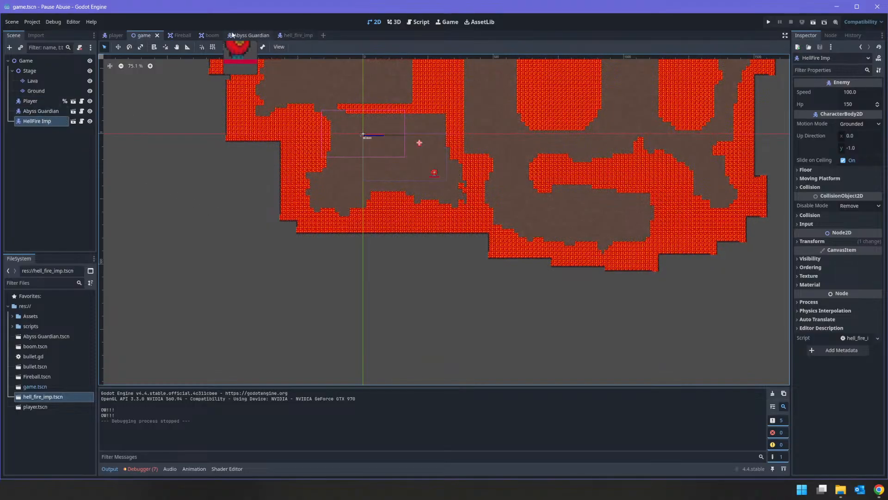
click(204, 36)
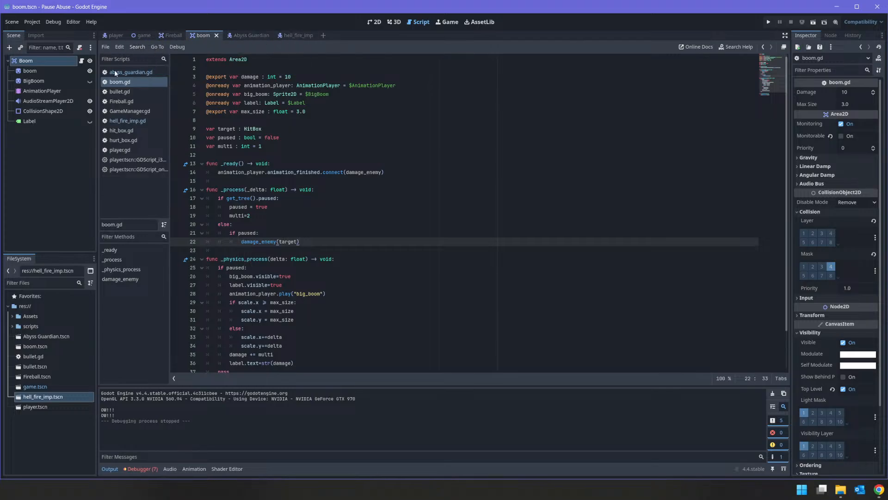
click(132, 91)
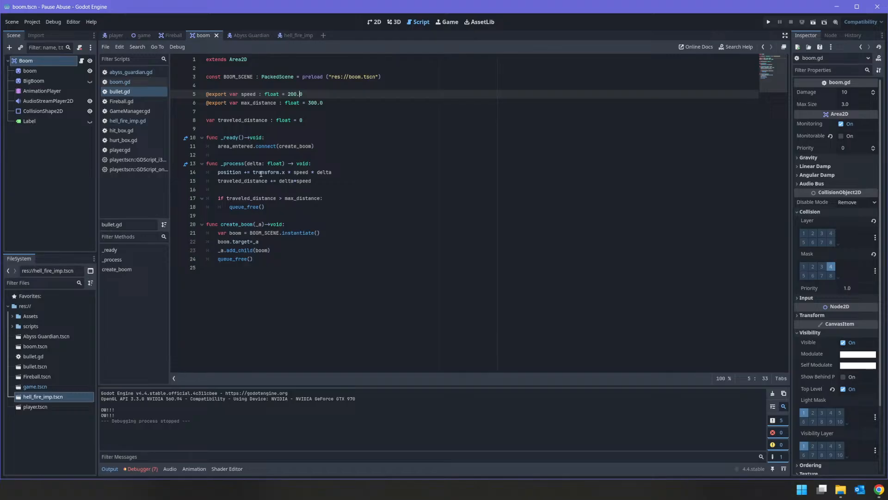
click(232, 241)
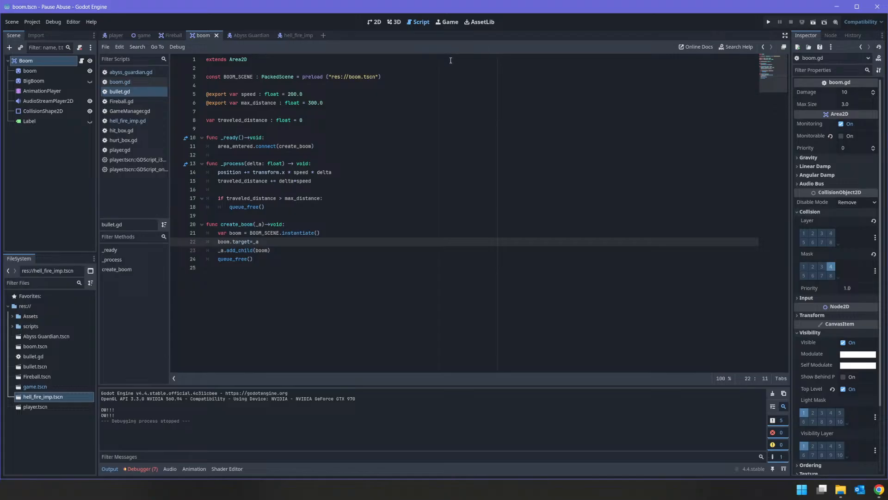
click(295, 250)
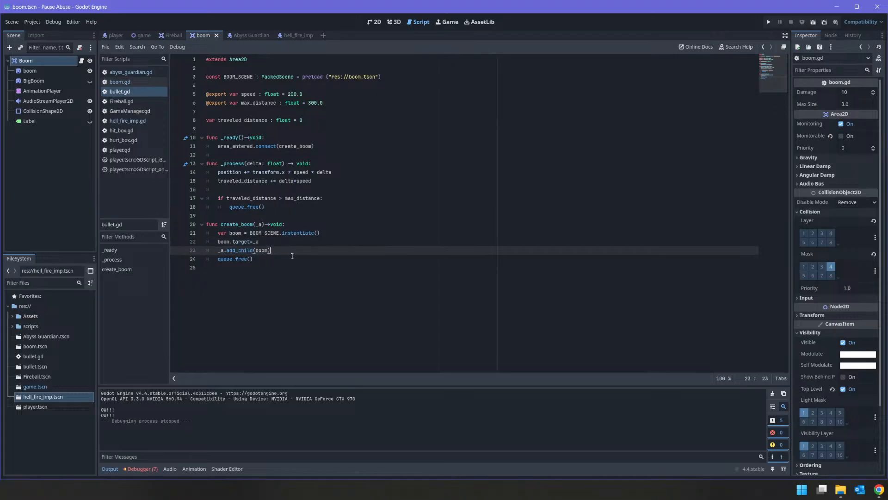
click(296, 240)
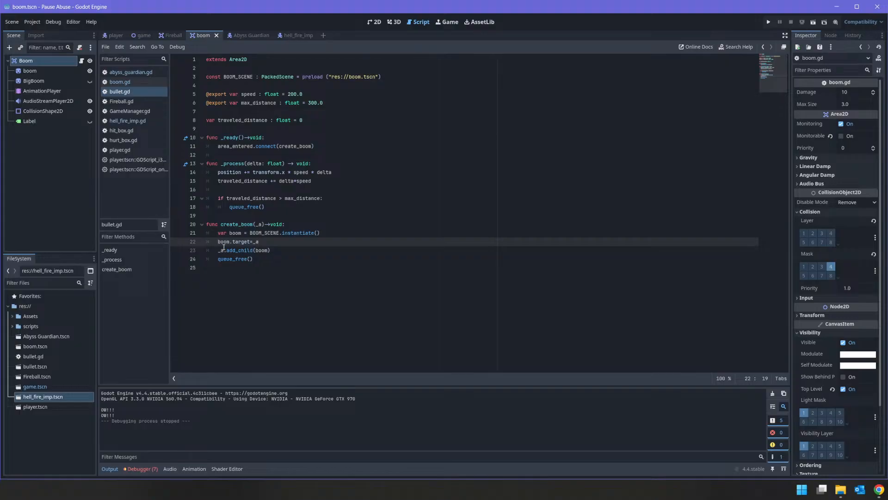
double_click(260, 223)
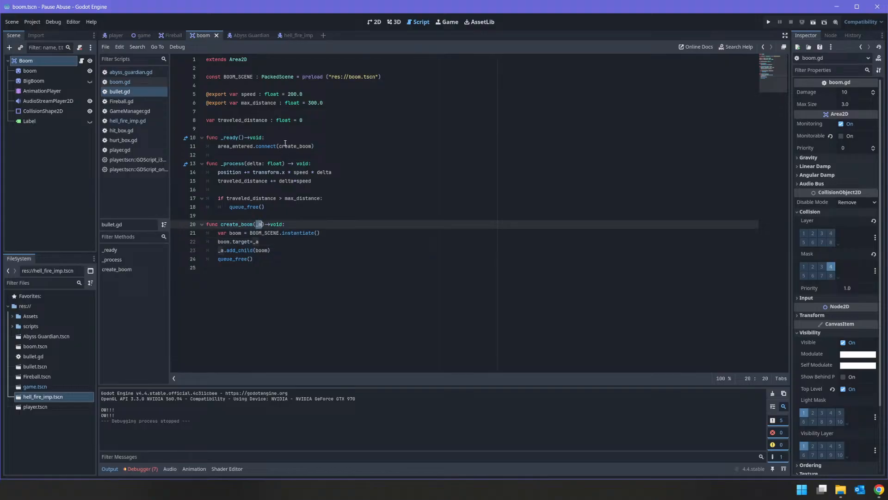
drag(218, 241, 294, 250)
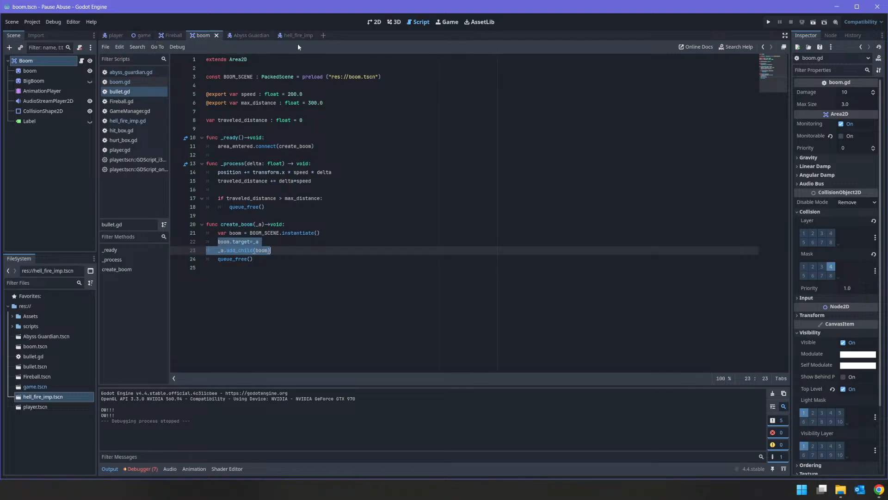
Review boom.gd, following the target variable through the process and damage_enemy functions
click(82, 60)
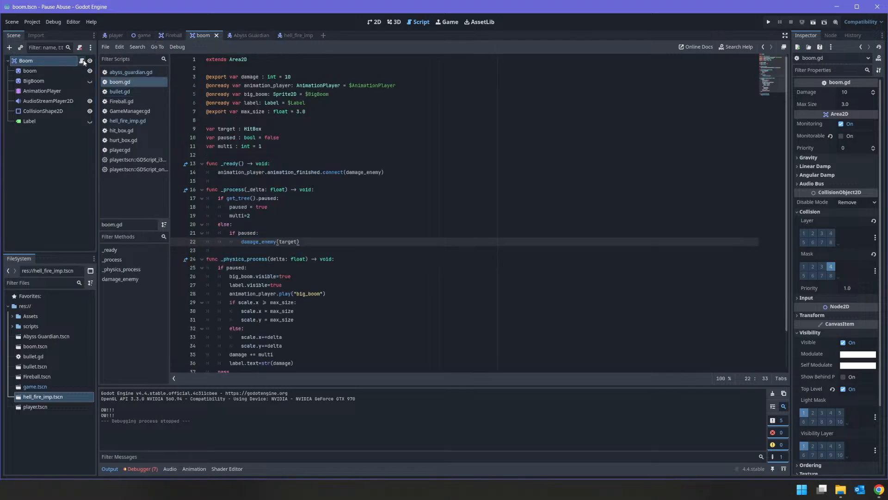
double_click(228, 128)
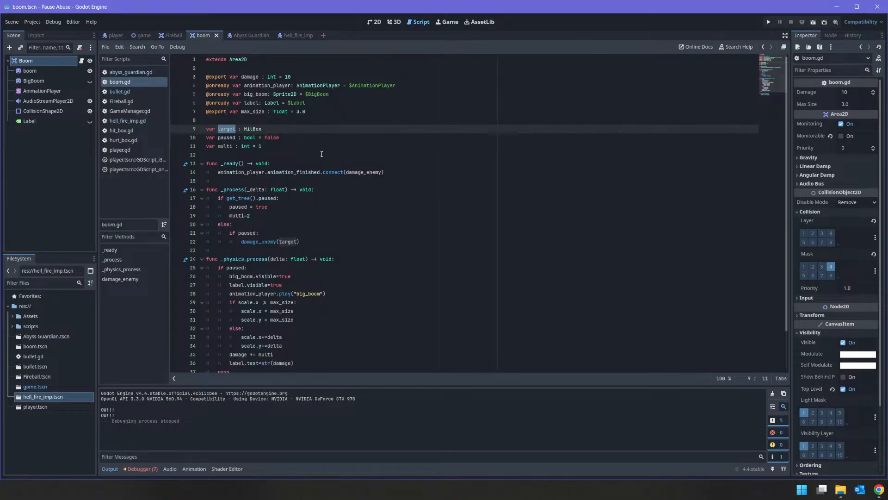
scroll(324, 147, down, 1)
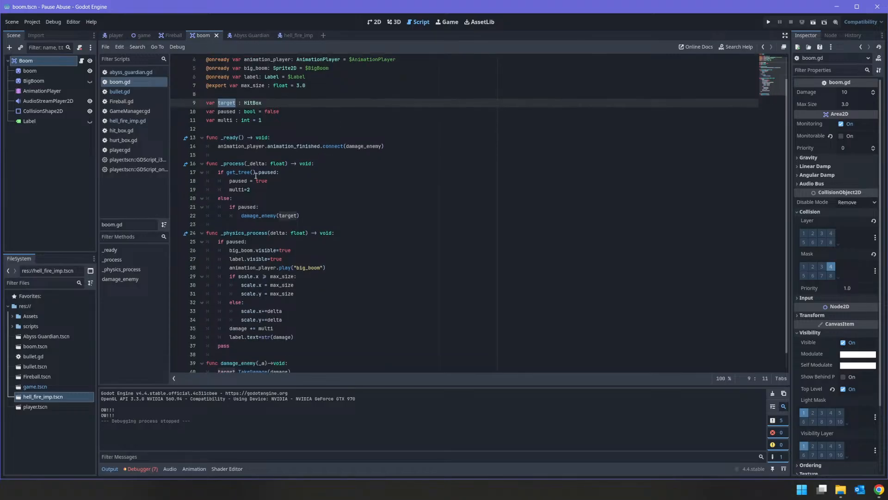
scroll(257, 194, down, 1)
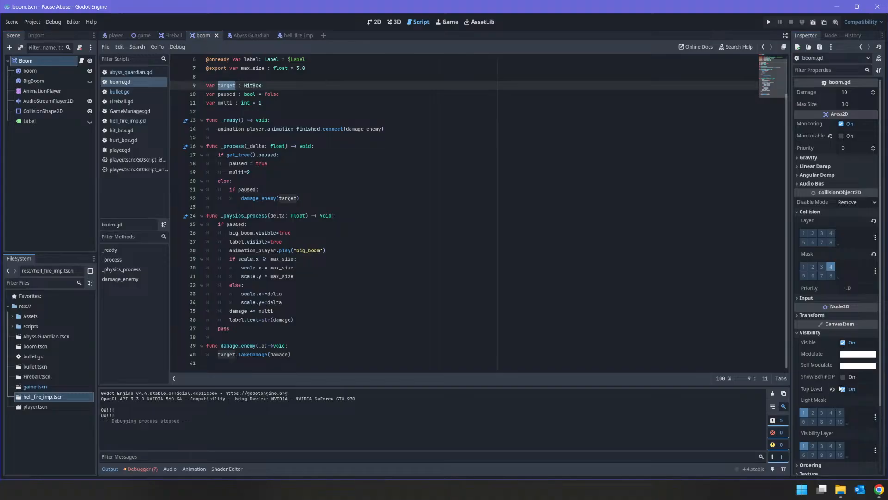
Set the Boom root node's Z Index to 1 in its ordering settings and save the scene
click(812, 333)
click(815, 342)
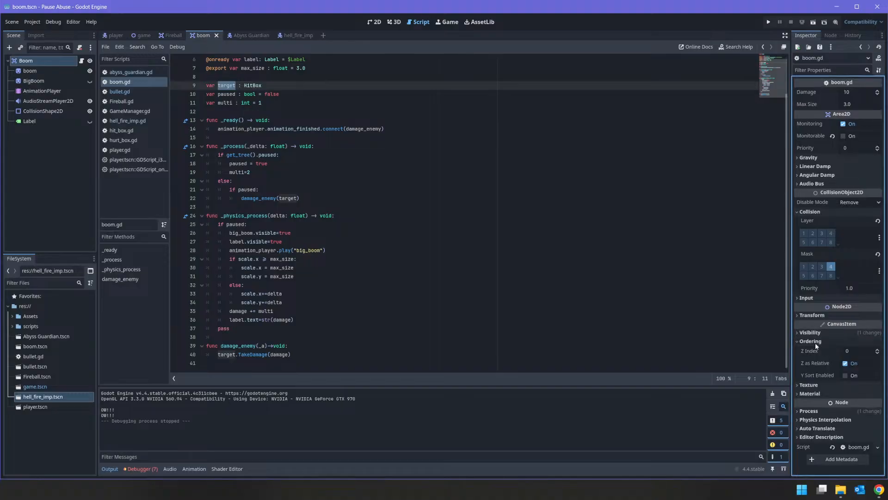
click(877, 348)
key(ctrl+s)
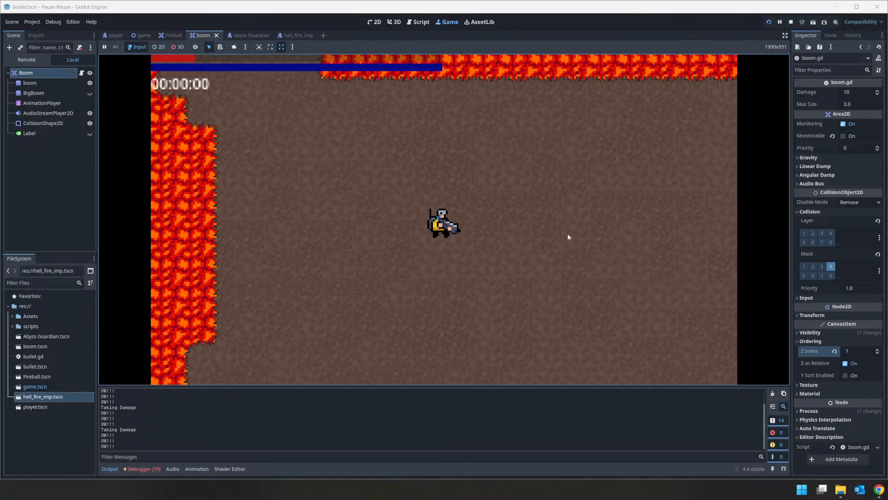
Restart the game to test the explosion against the Abyss Guardian while moving the player, and stop the game
click(790, 22)
click(769, 22)
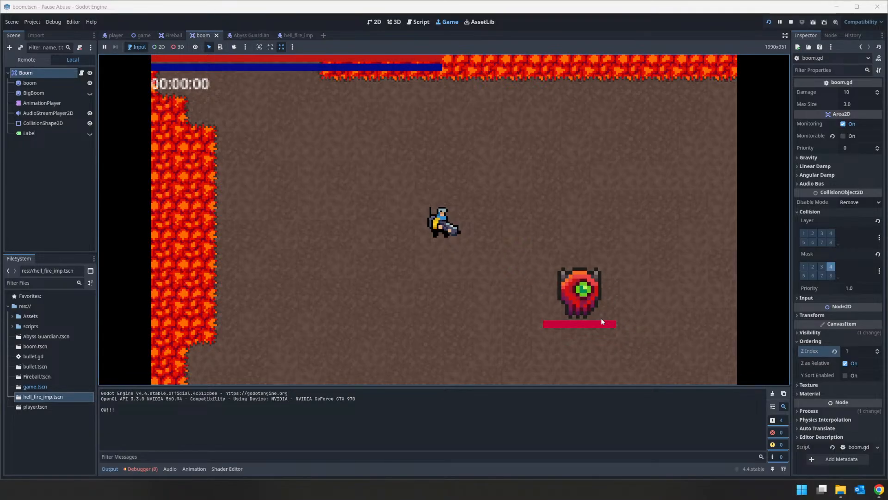
key(d)
click(792, 22)
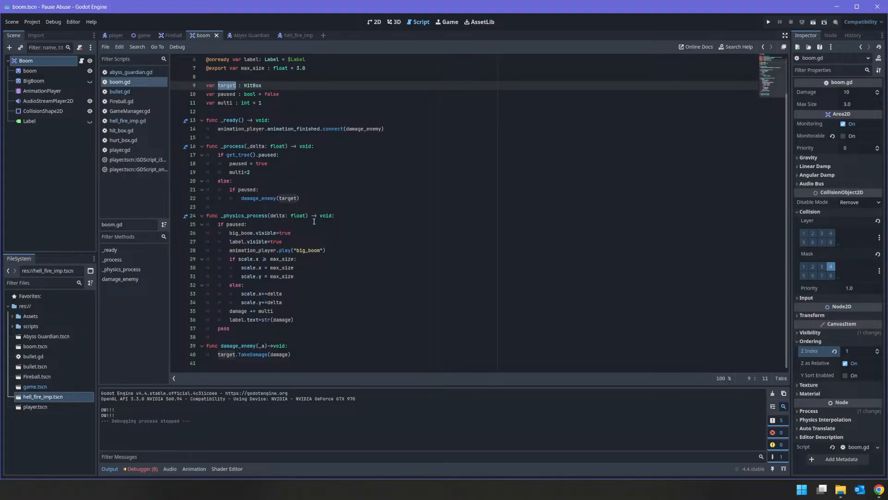
Open the Abyss Guardian scene and review the hurt_box.gd script attached to its HurtBox
scroll(313, 217, up, 2)
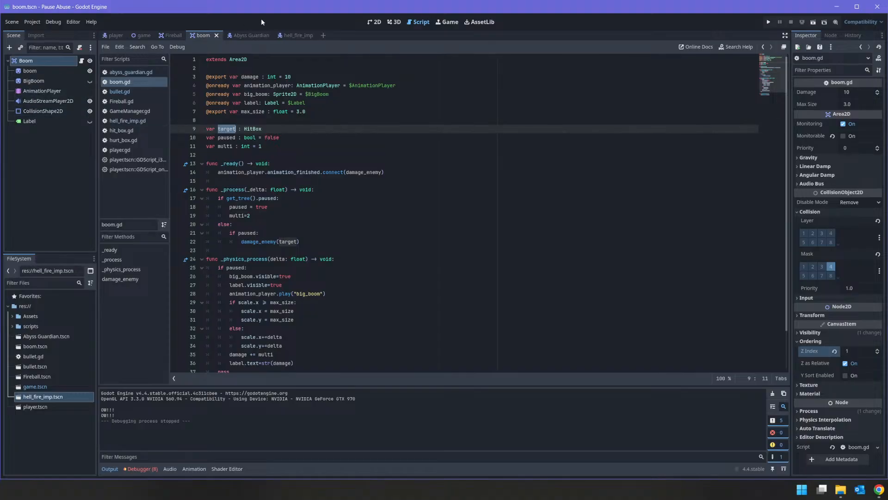
click(292, 36)
click(249, 35)
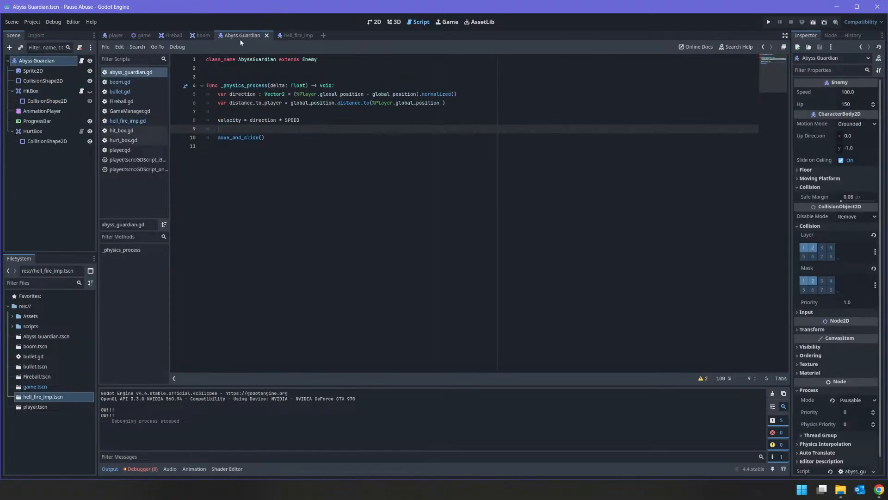
click(81, 131)
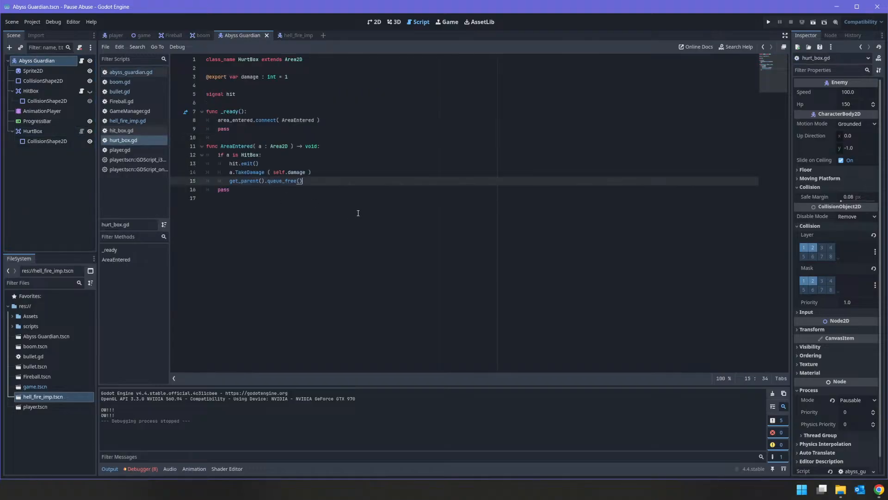
Make the Abyss Guardian's HitBox node visible, open its hit_box.gd script, and undo any stray text entered there
click(51, 92)
click(89, 91)
click(65, 102)
click(65, 91)
click(83, 91)
text(qqqqqqqqqqqqqqqqqqqqqqqqqqqqq)
key(ctrl+z)
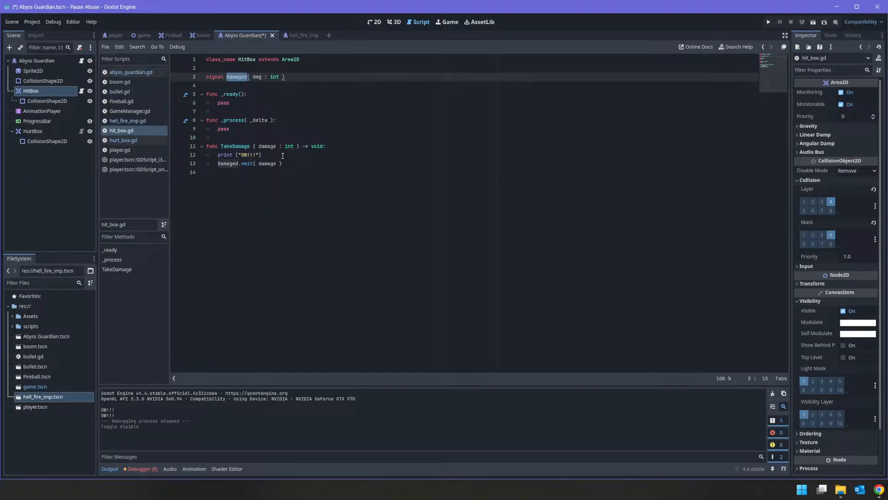
Review TakeDamage in hit_box.gd and the Abyss Guardian's own script, and save the Abyss Guardian scene
click(282, 156)
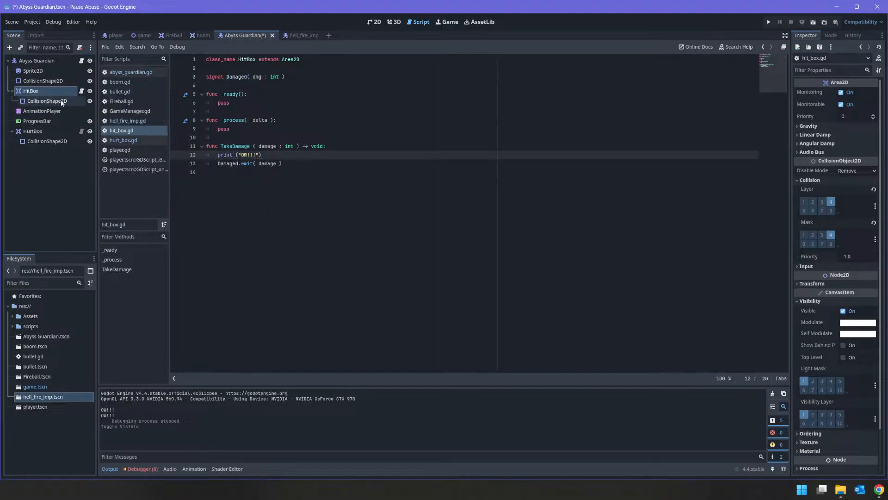
click(60, 62)
click(82, 61)
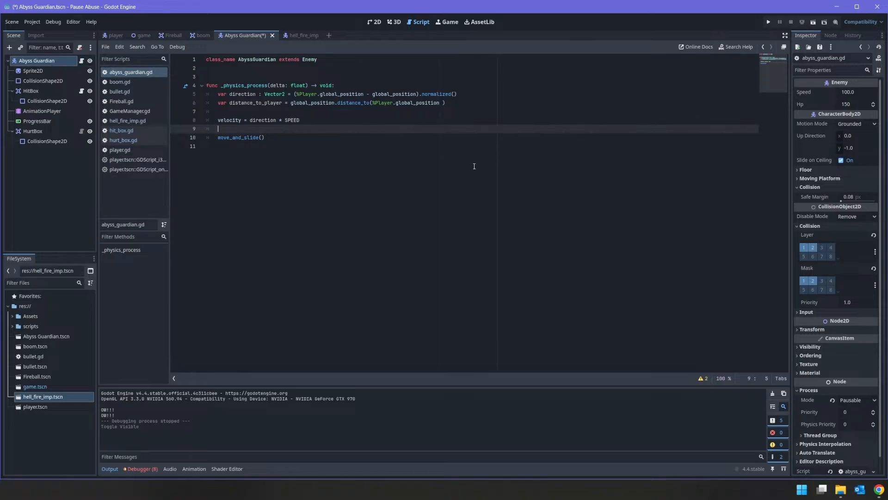
mouse_move(298, 39)
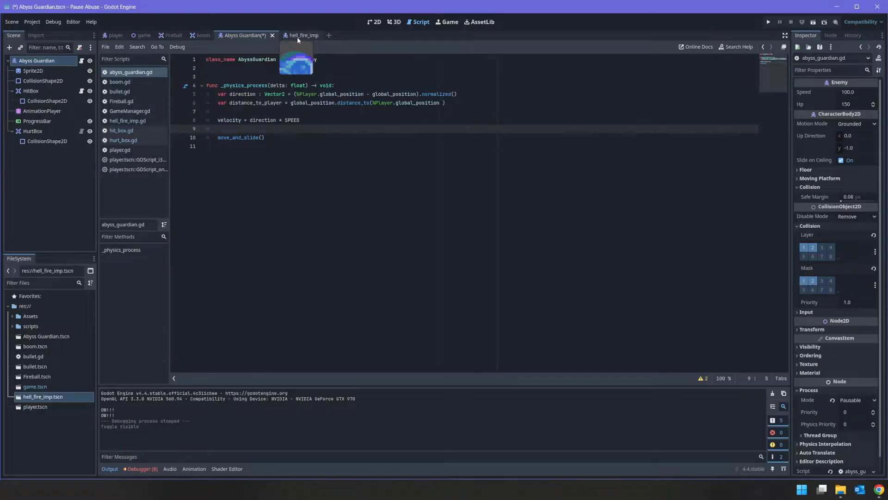
key(ctrl+s)
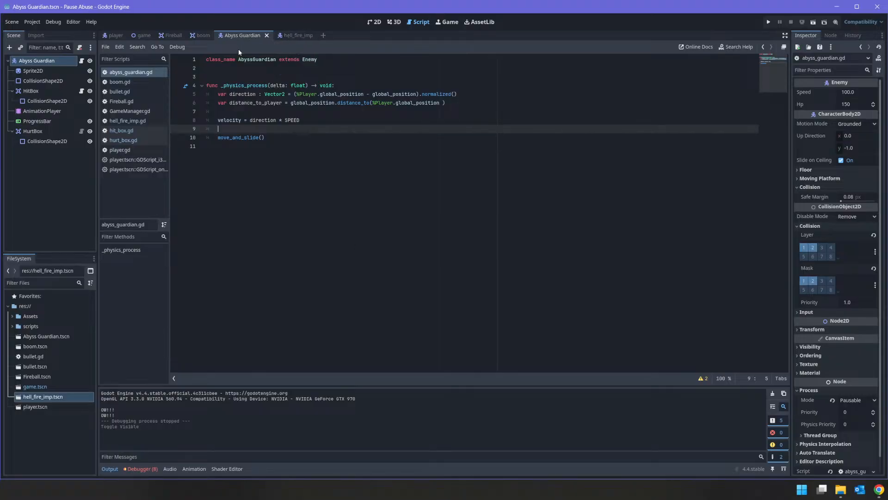
Inspect the Fireball scene's script, and view its sprite and collision shape in the 2D workspace
click(204, 35)
click(175, 36)
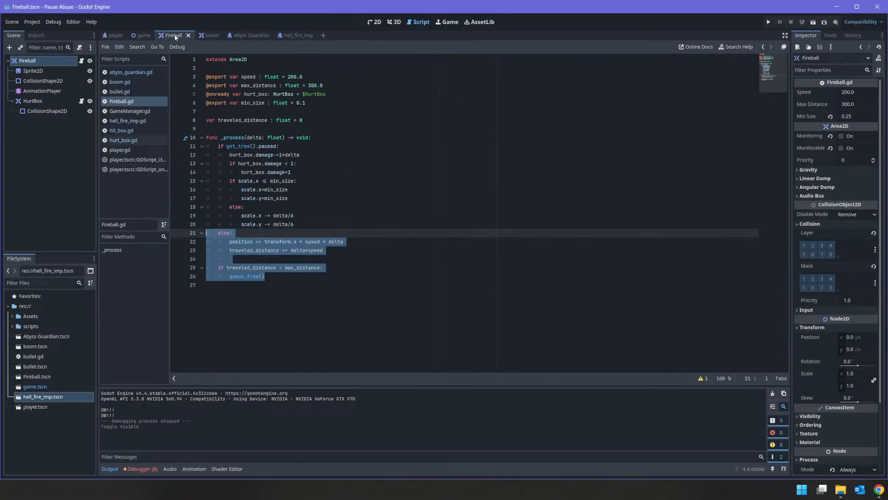
click(378, 25)
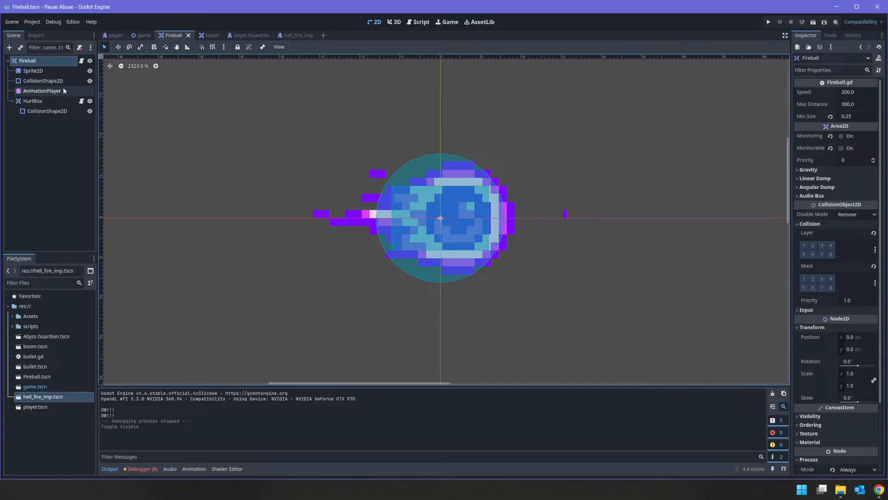
mouse_move(226, 39)
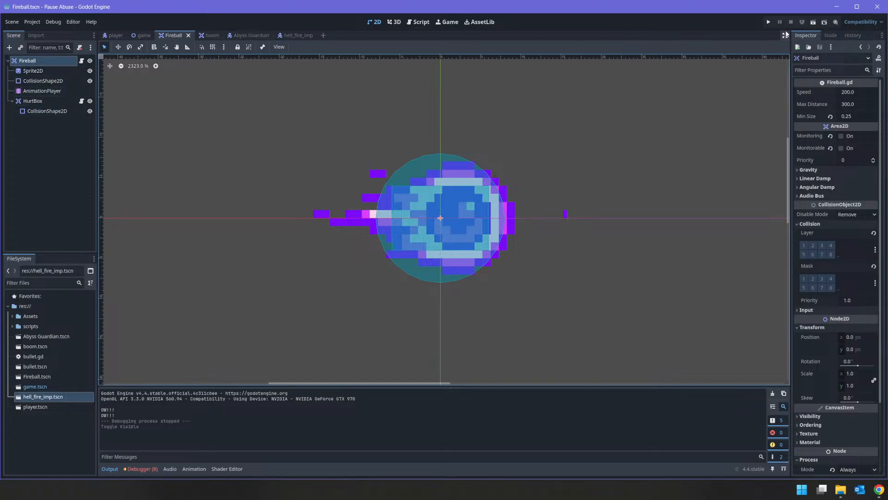
Run the game to check where the explosion appears relative to the Abyss Guardian, and stop the game
click(769, 23)
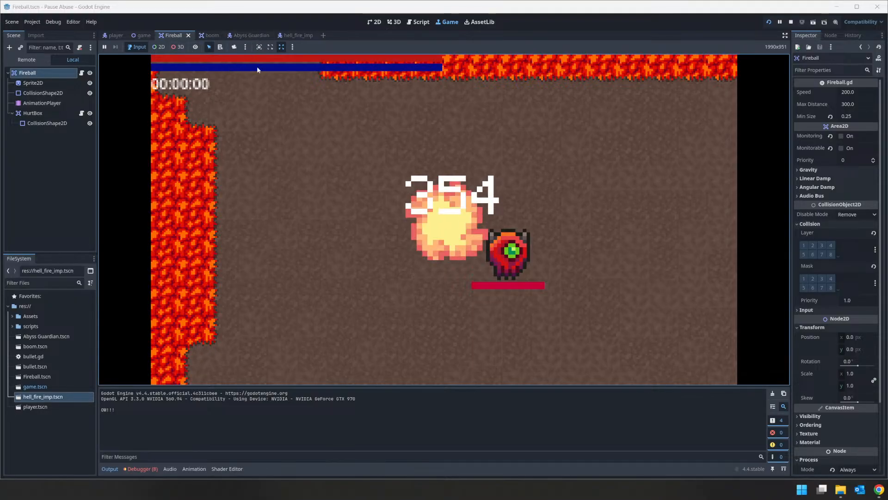
click(790, 21)
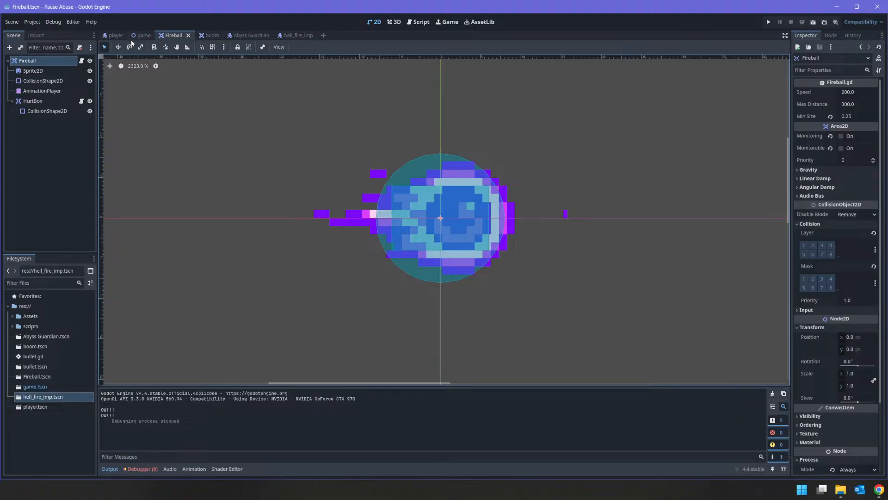
scroll(270, 79, up, 4)
scroll(120, 136, down, 6)
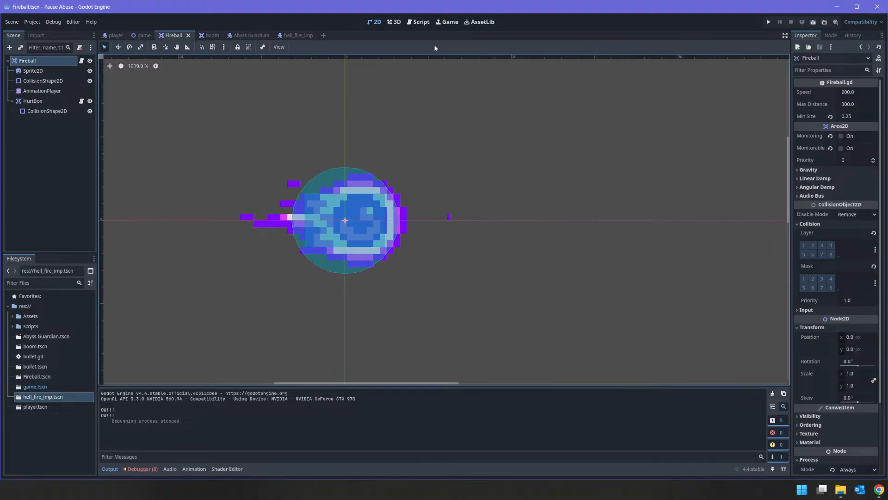
Recheck bullet.gd, tracing the area_entered connection to create_boom and the lines that instantiate the explosion and assign its target
click(419, 22)
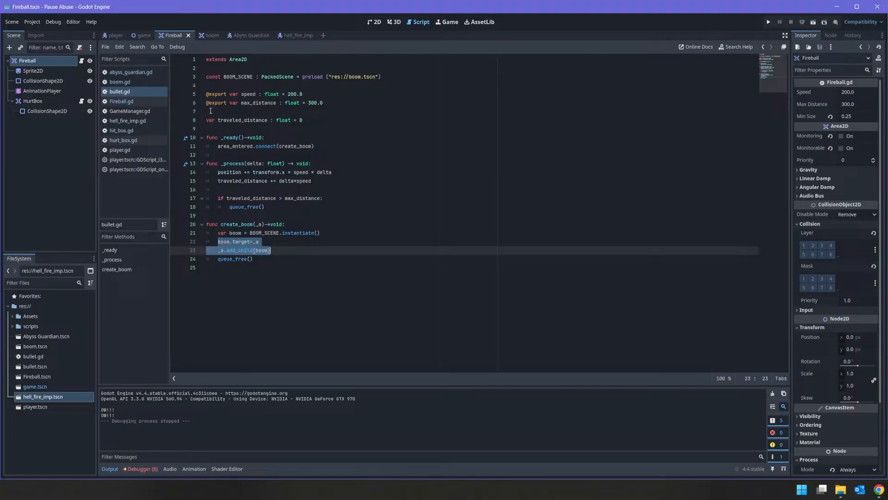
click(256, 146)
double_click(298, 146)
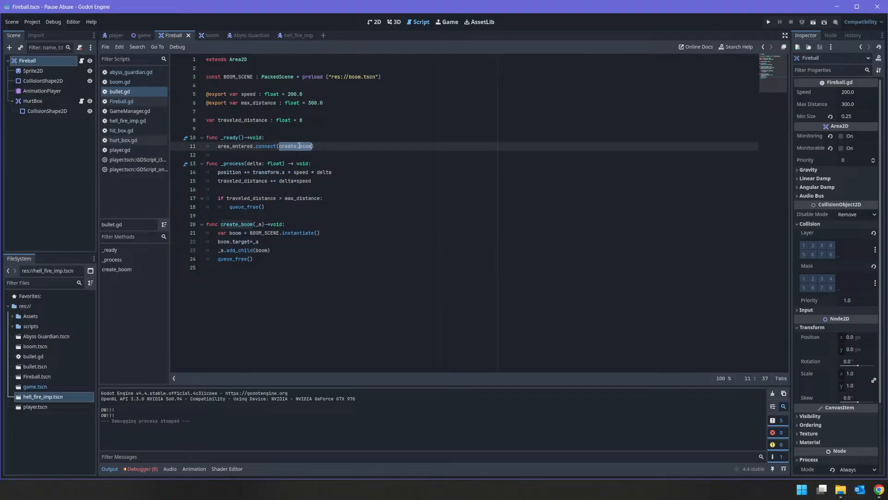
click(260, 224)
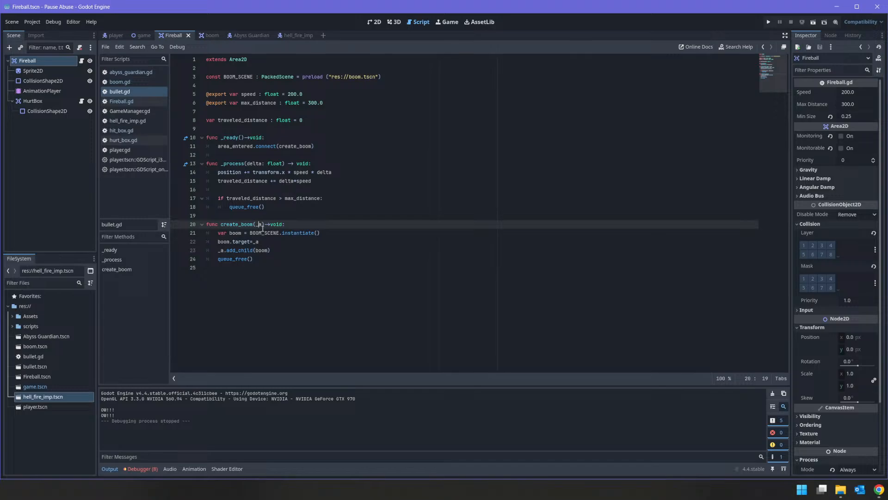
key(Down)
key(Down)
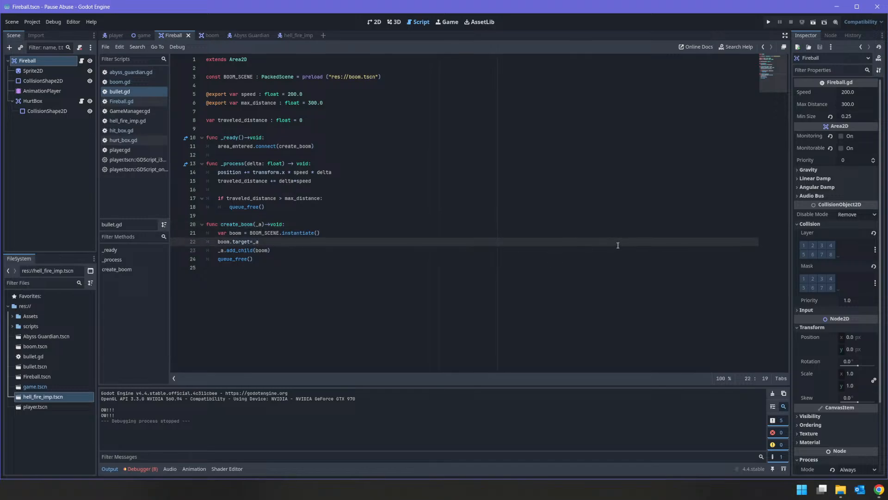
click(286, 234)
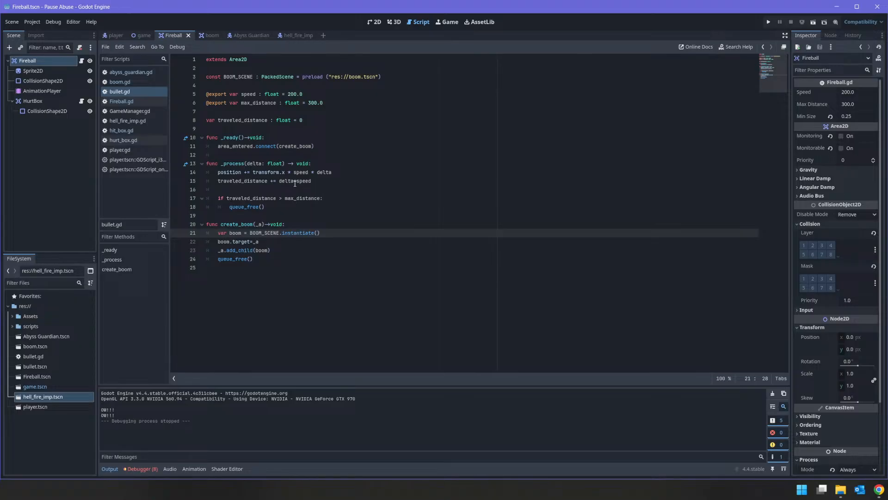
Compare the Fireball scene's script and HurtBox node with the bullet scene, tracing the create_boom connection and instantiation in bullet.gd
click(51, 62)
click(82, 60)
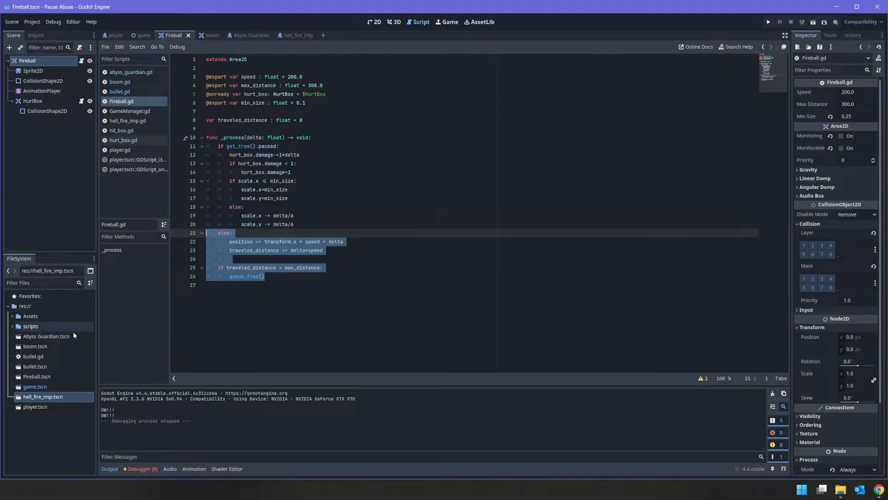
double_click(62, 365)
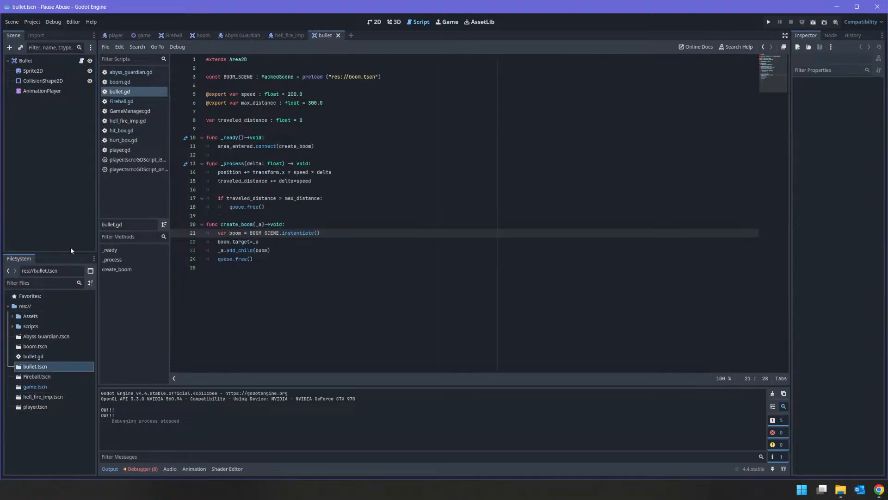
click(70, 60)
click(81, 61)
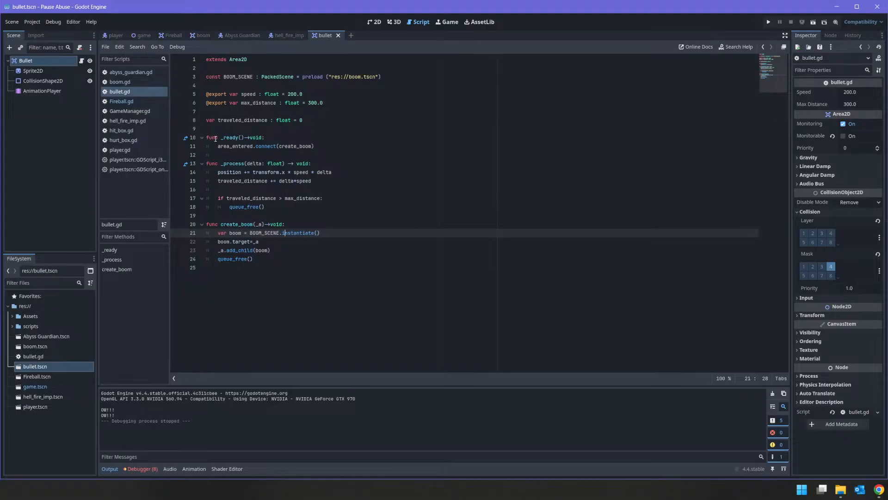
double_click(287, 146)
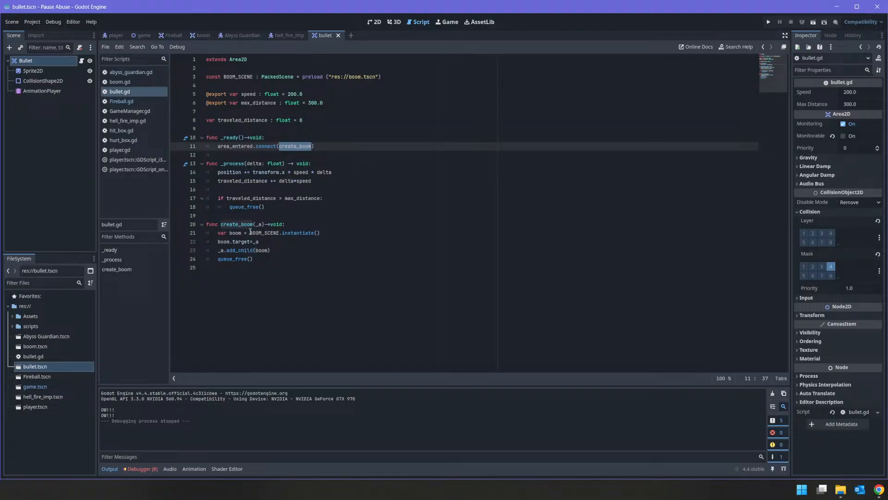
click(294, 233)
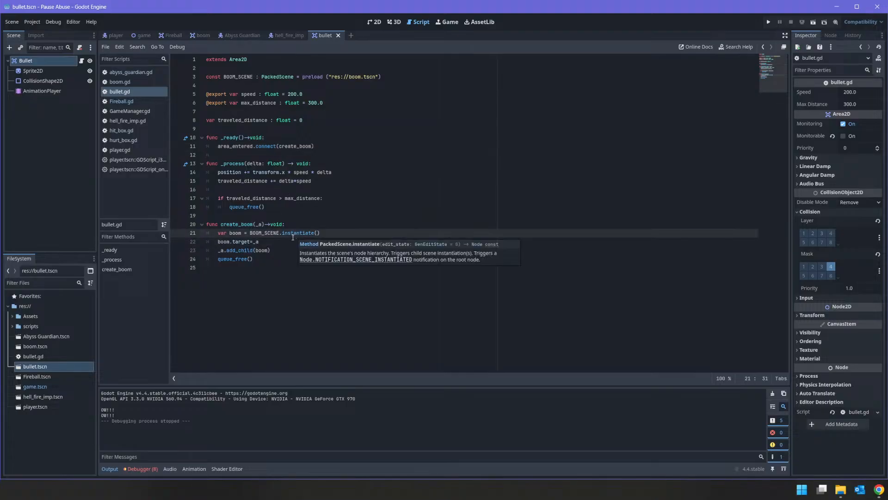
click(174, 36)
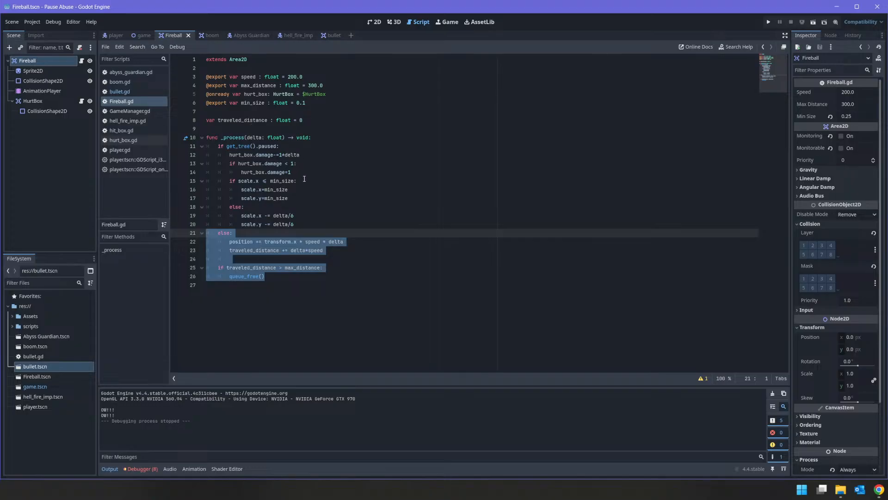
click(54, 101)
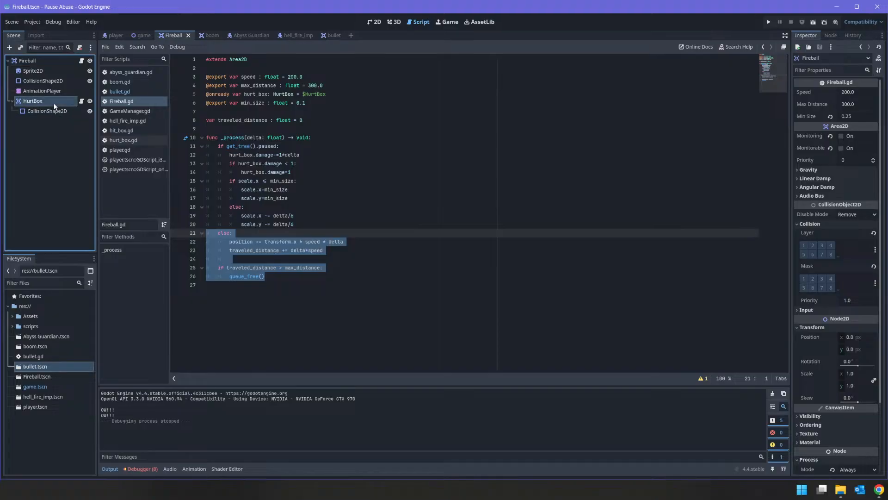
In bullet.gd's create_boom, add the line boom.position=_a.global_position below the target assignment, and save
click(332, 36)
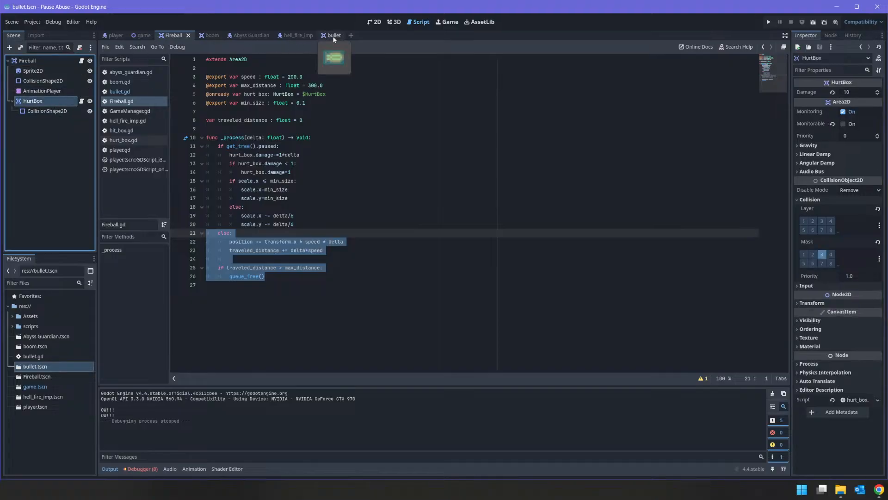
click(347, 253)
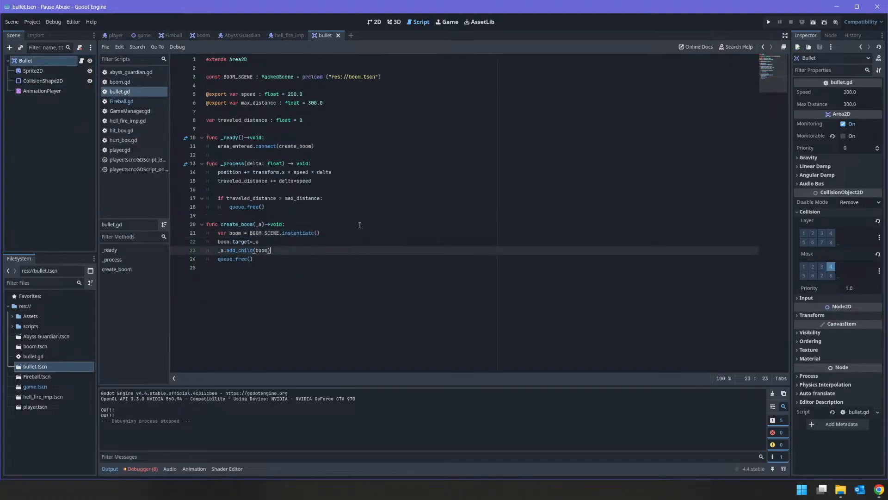
key(Up)
key(Down)
key(Up)
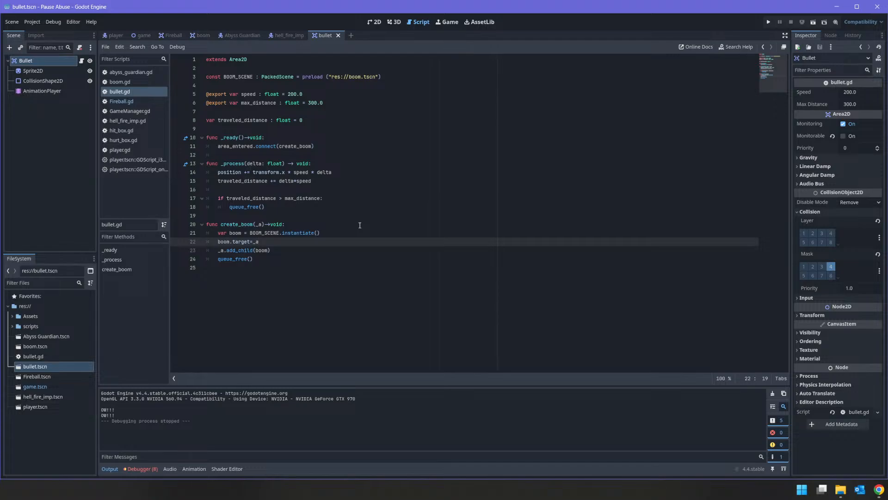
key(Return)
text(boom.po)
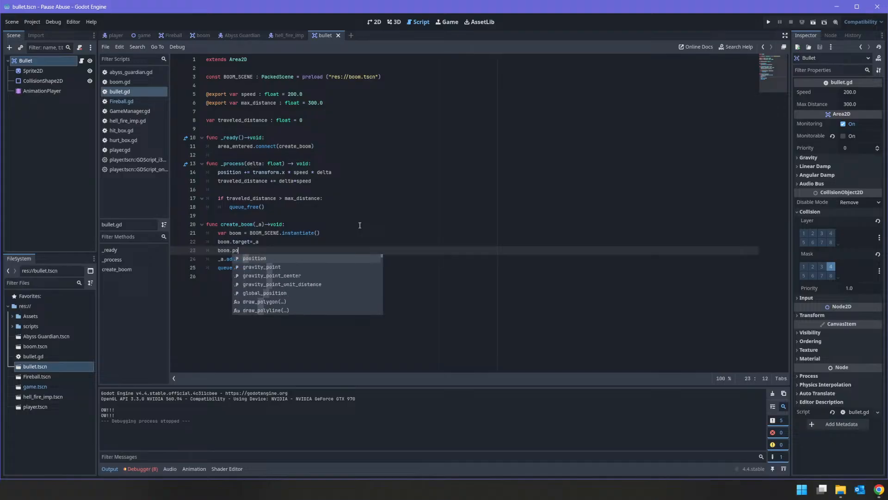
text(sition=)
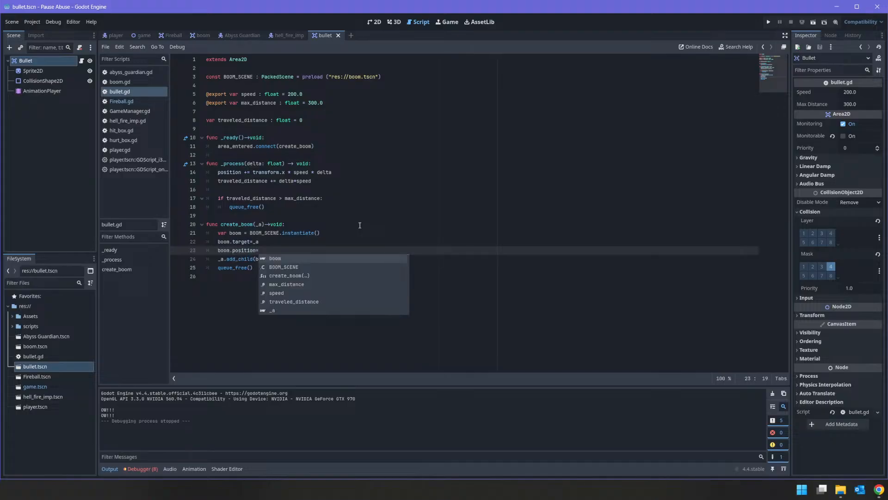
text(_a.glo)
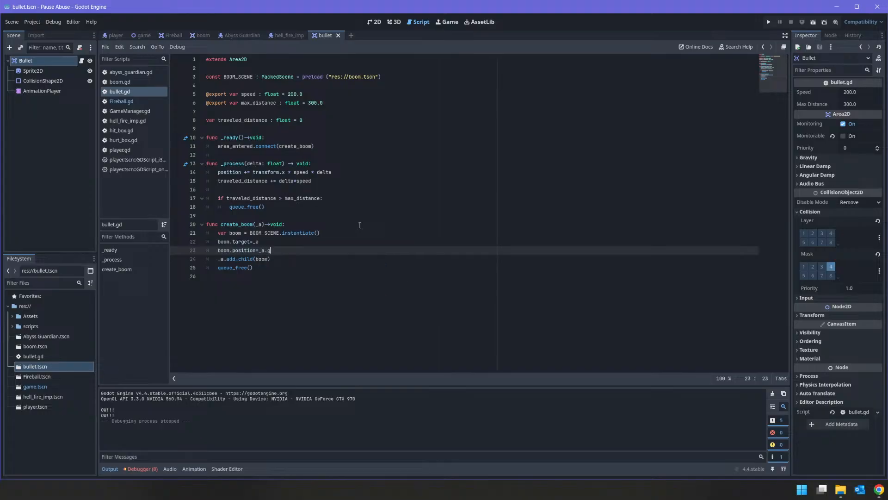
text(bal_position)
key(ctrl+s)
Run the game to test the explosion's position on the Abyss Guardian, stop it, and reload bullet.gd from disk
click(768, 23)
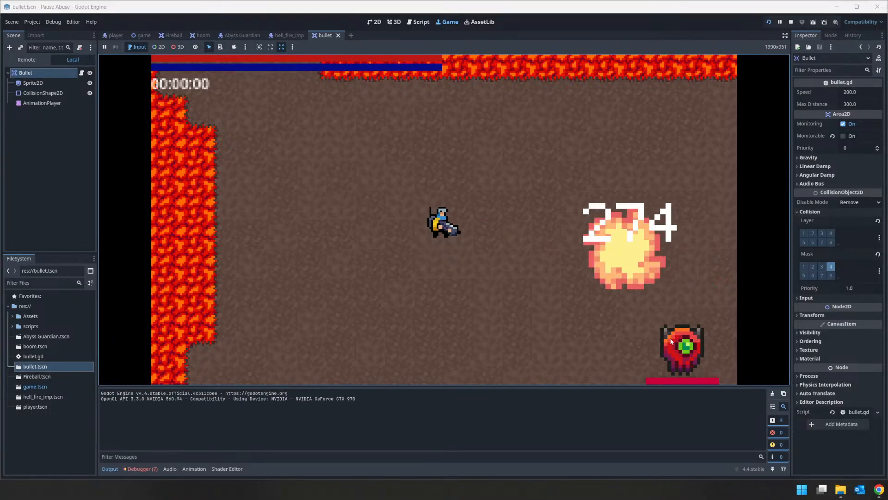
click(588, 298)
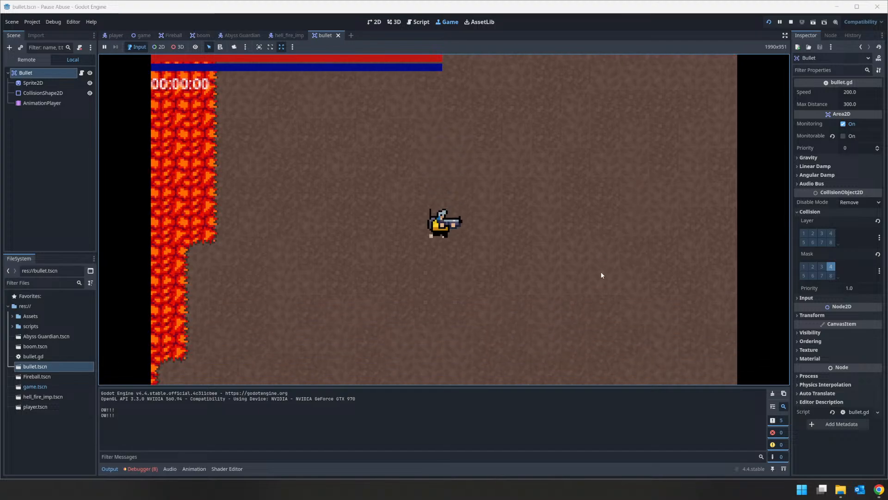
click(790, 21)
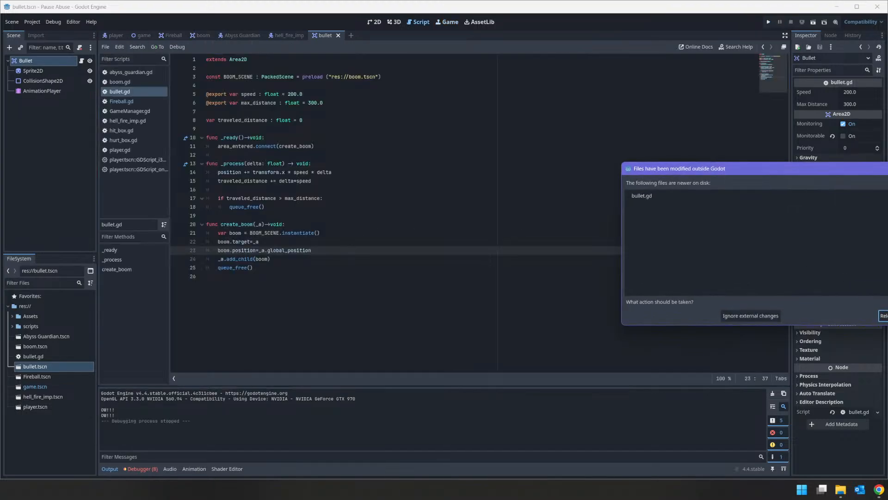
click(884, 315)
key(Return)
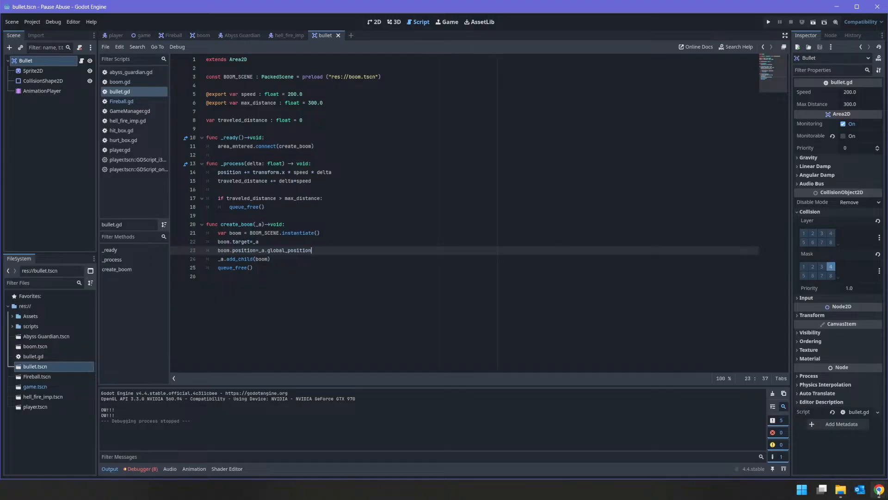
Switch to the Trello board, check off all five Abyss Guardian to-do items, mark the card complete, and close it
click(858, 451)
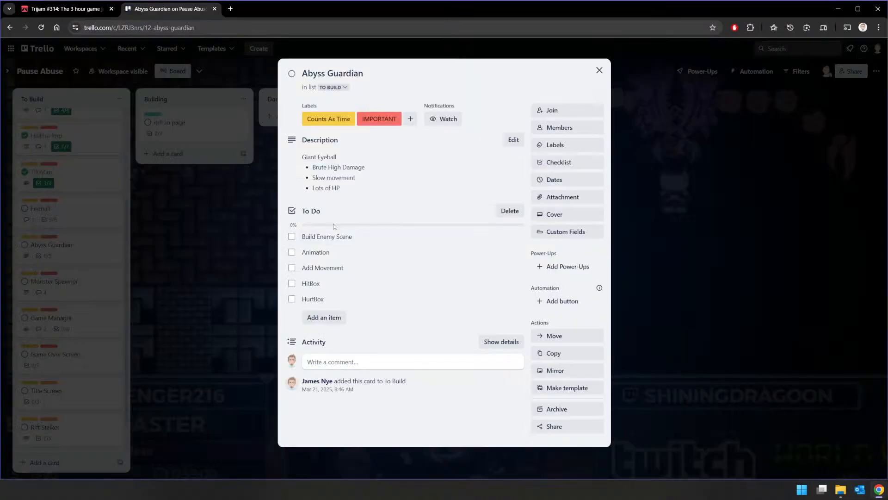
click(323, 236)
click(292, 236)
click(292, 252)
click(292, 267)
click(291, 283)
click(292, 299)
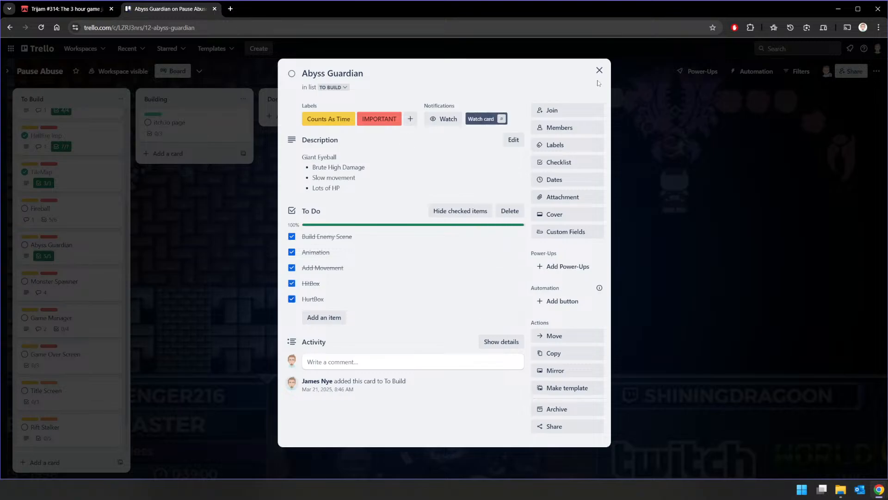
click(292, 75)
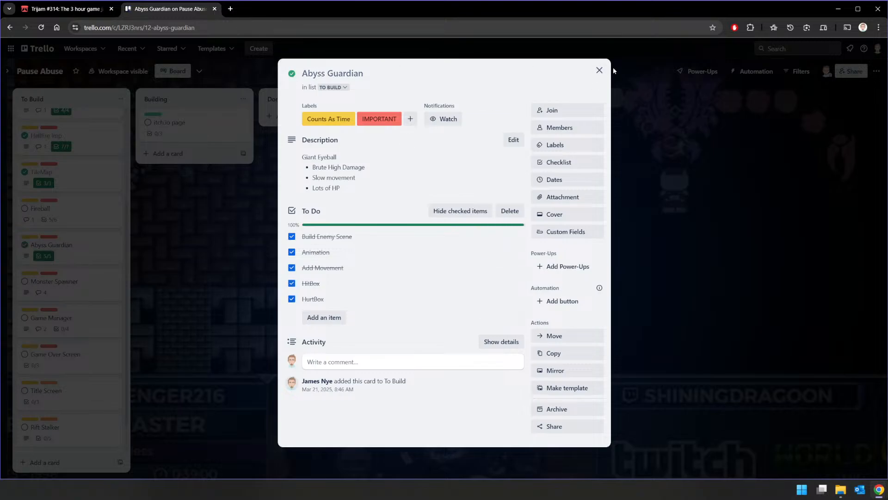
click(598, 70)
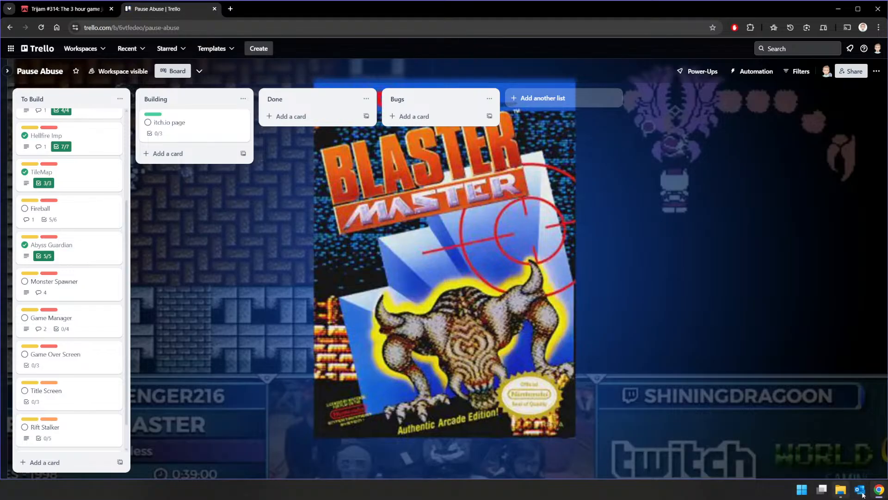
Switch back to Godot, ignore the external changes to bullet.gd, and save the script and scene
key(alt+Tab)
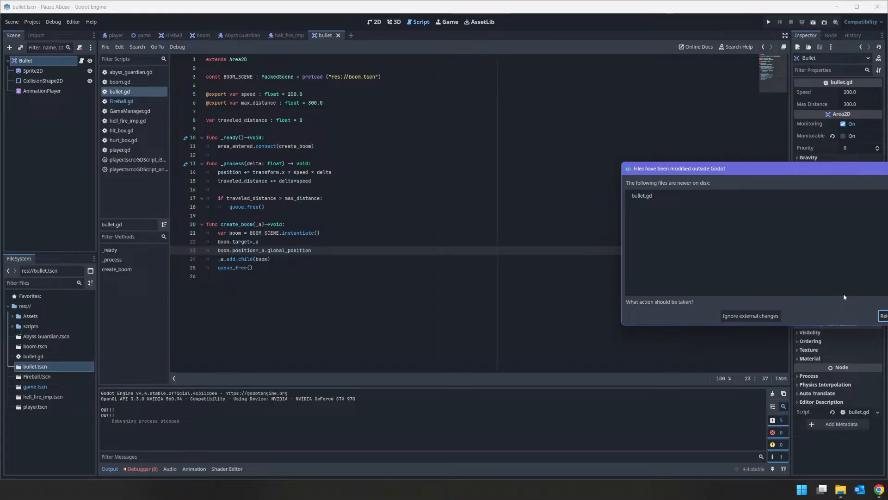
click(780, 316)
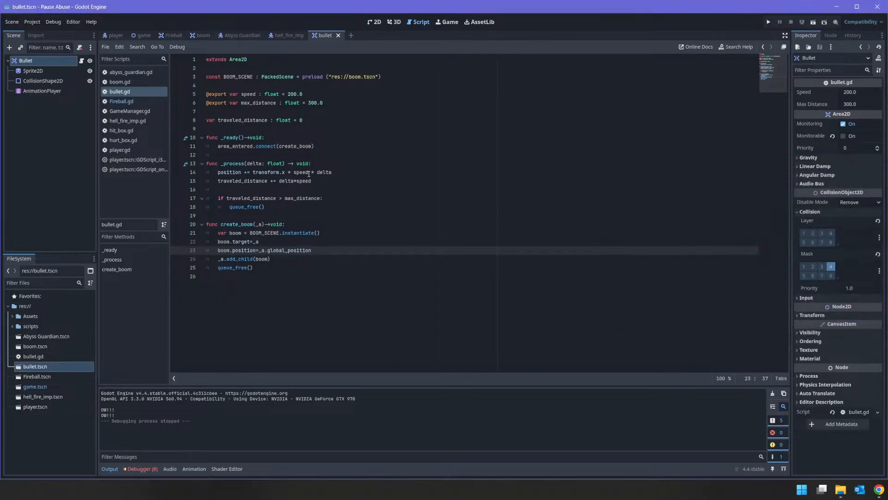
click(157, 81)
click(154, 93)
key(ctrl+s)
Review the debugger's error list and trace the ThrowFireball node error to its line in hell_fire_imp.gd
click(141, 469)
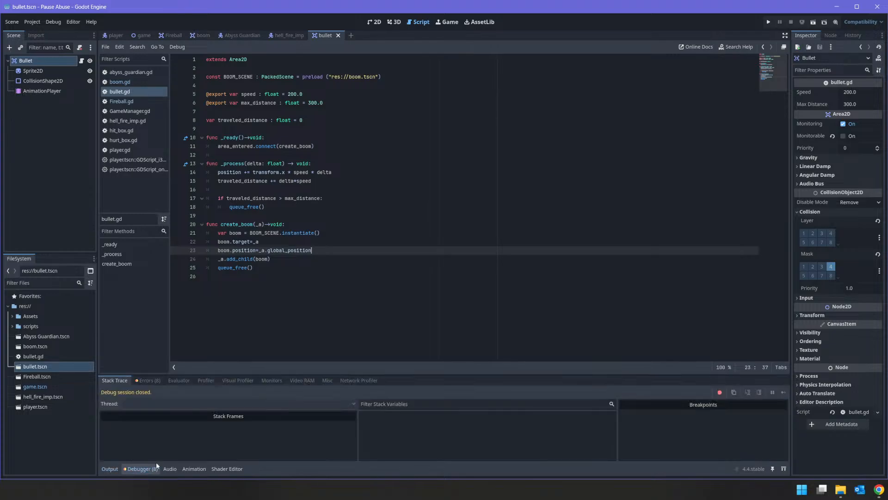
click(146, 380)
scroll(283, 442, down, 2)
click(299, 434)
click(319, 453)
click(346, 433)
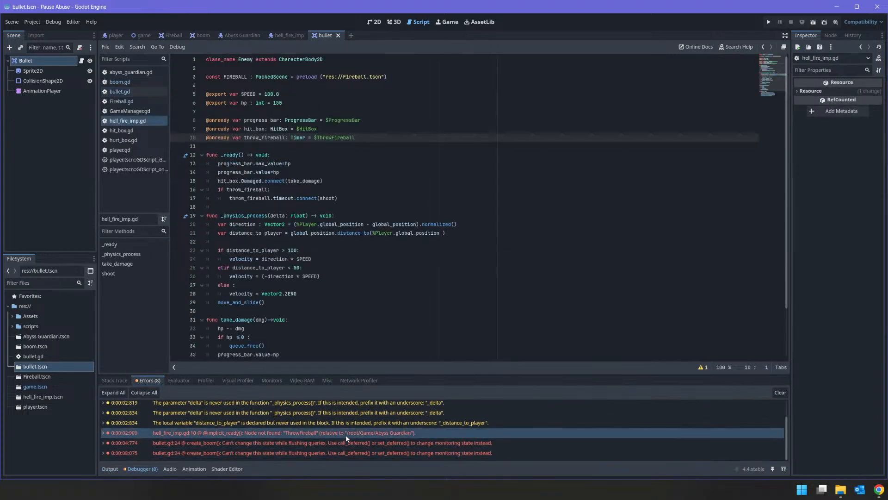
In bullet.gd's create_boom, replace the direct add_child call with _a.call_deferred("add_child",boom) and save the script
click(333, 452)
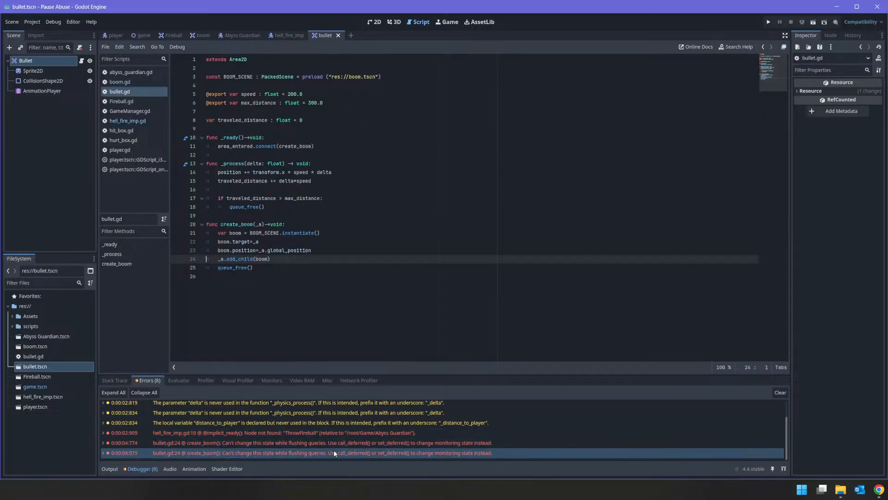
click(336, 443)
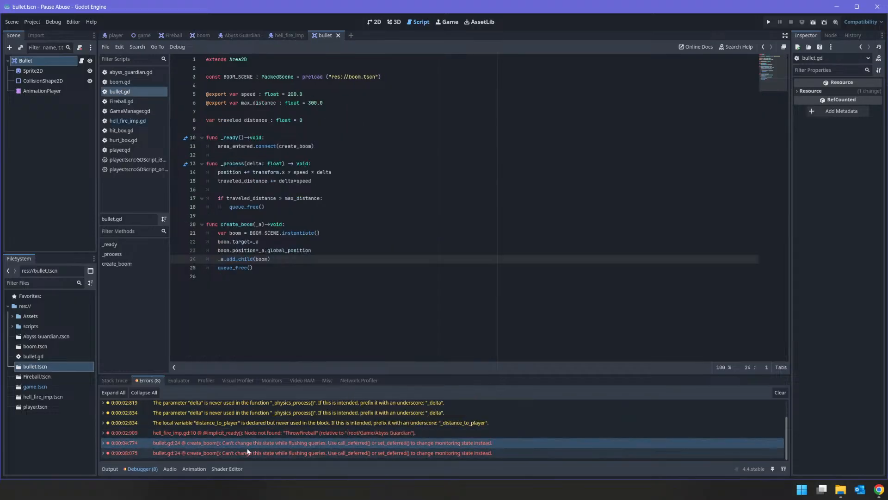
click(223, 259)
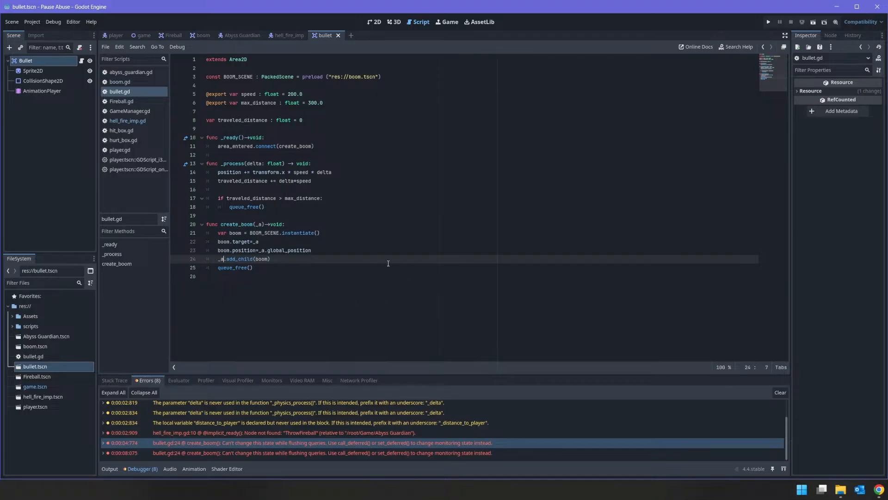
text(c)
key(BackSpace)
key(Up)
key(Down)
key(Right)
text(called)
key(BackSpace)
key(BackSpace)
text(_defere)
text(ed(")
key(Right)
key(Right)
key(Right)
key(Right)
key(Right)
key(Right)
key(Right)
key(Right)
text(",)
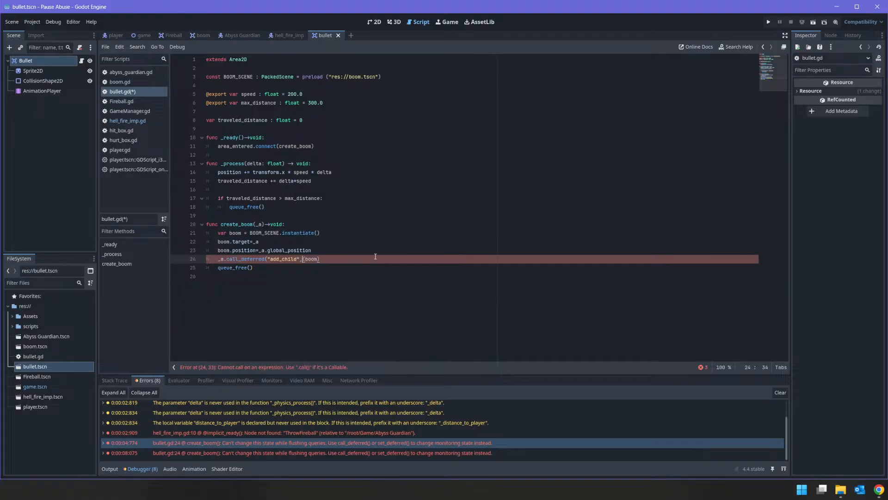
key(Delete)
key(End)
key(ctrl+s)
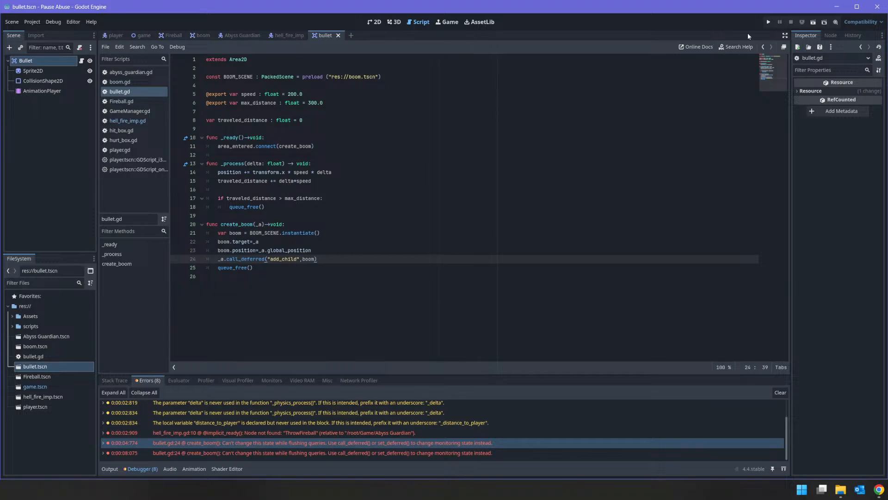
Review the remaining debugger errors and comment out the unused distance_to_player declaration in abyss_guardian.gd
click(383, 451)
click(386, 445)
click(250, 433)
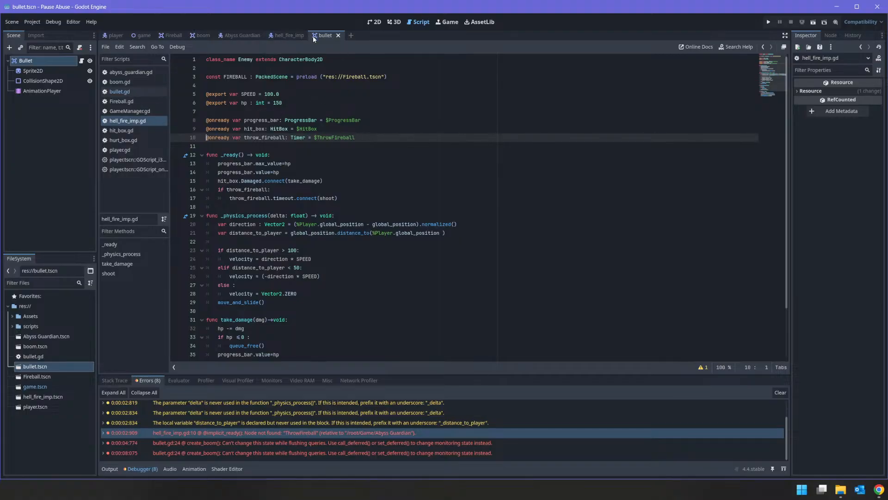
click(331, 422)
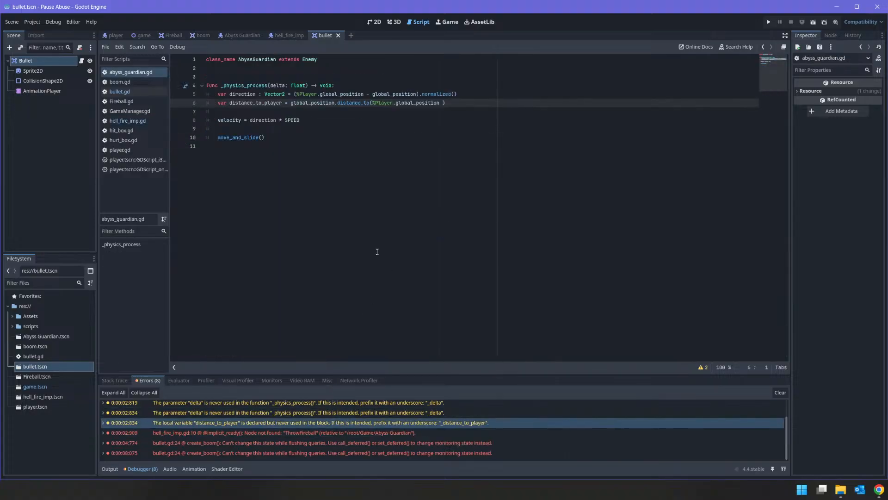
key(shift+End)
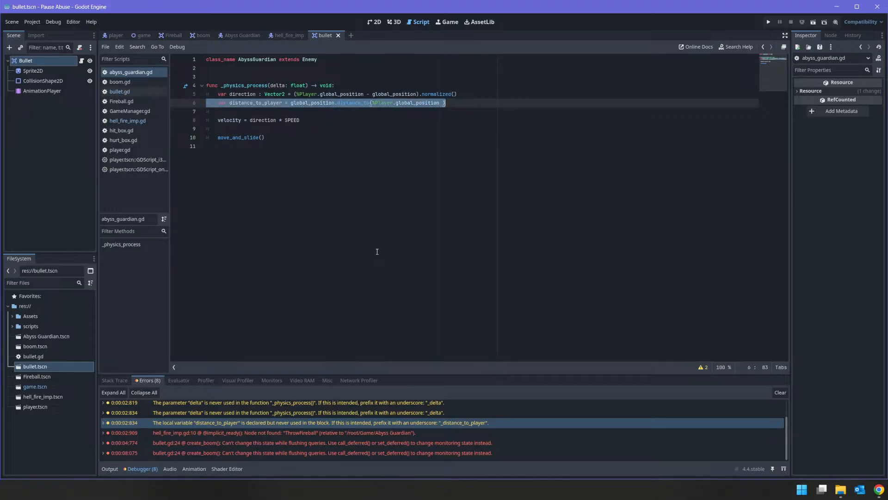
key(ctrl+k)
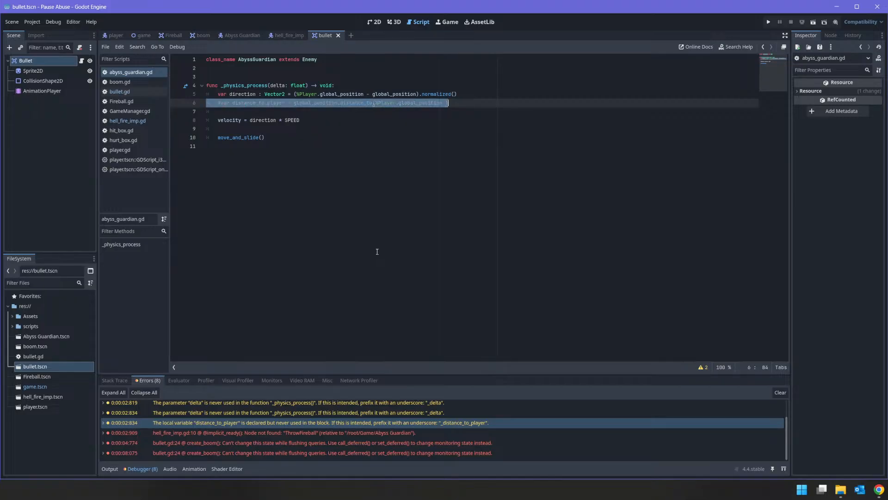
Rename the unused delta parameter to _delta in _physics_process of both abyss_guardian.gd and hell_fire_imp.gd
click(371, 412)
key(Up)
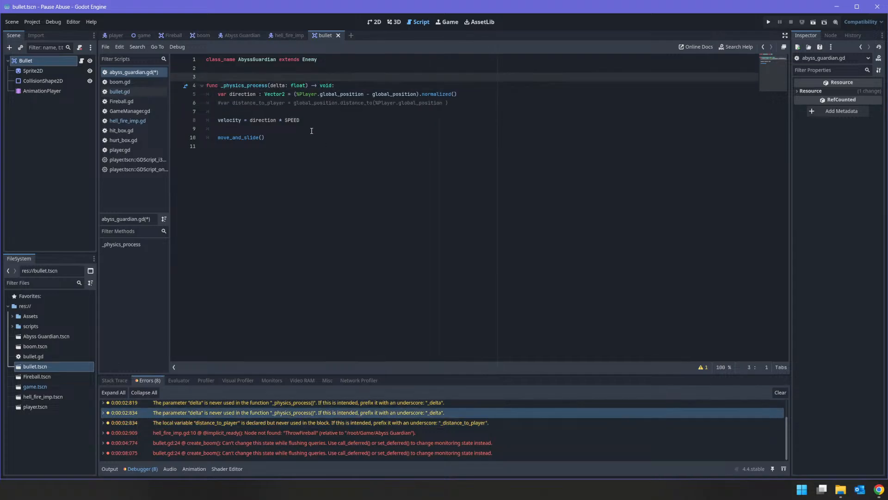
key(Down)
key(Right)
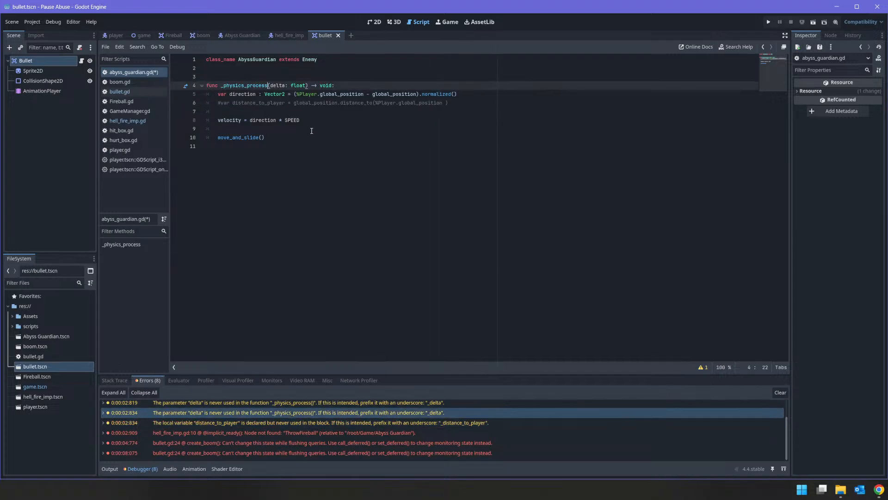
text(_)
double_click(369, 403)
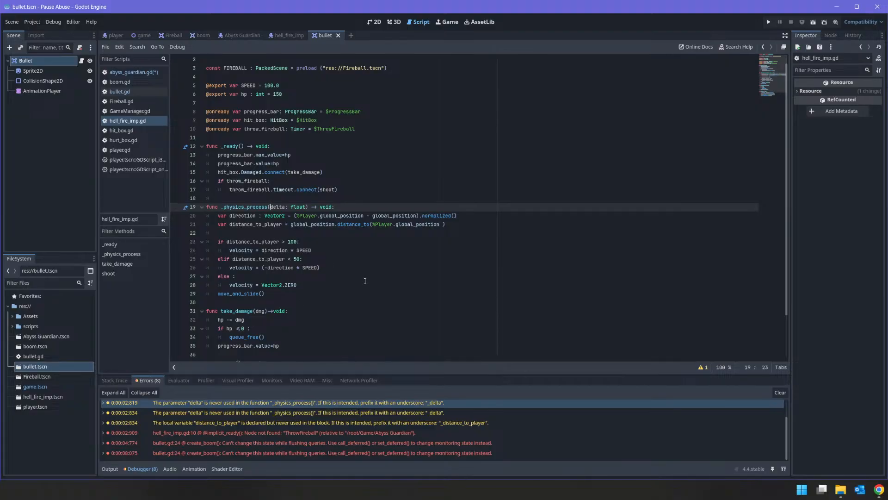
text(_)
Check the code lines behind the two narrowing conversion warnings in Fireball.gd and player.gd, and save the edited scripts
scroll(305, 420, up, 2)
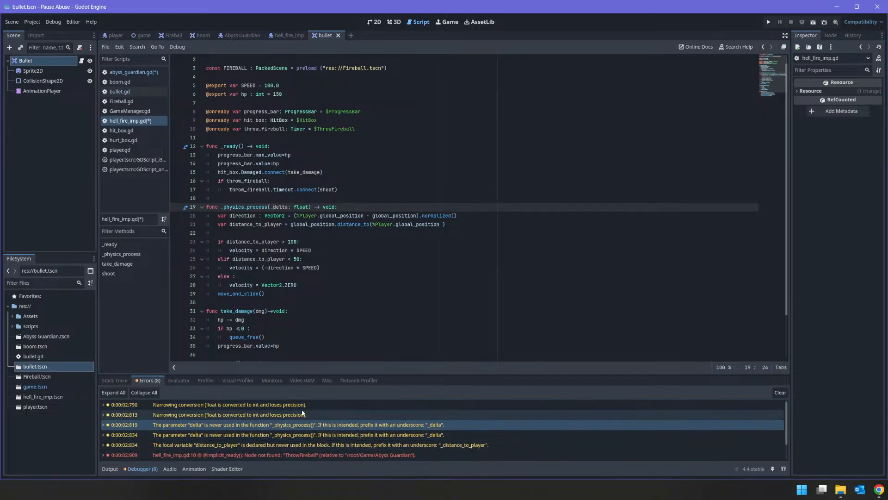
click(303, 413)
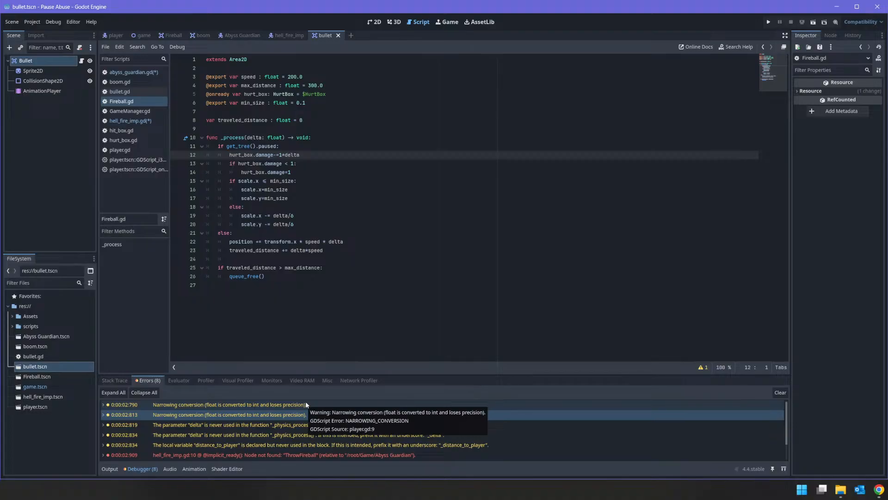
click(257, 406)
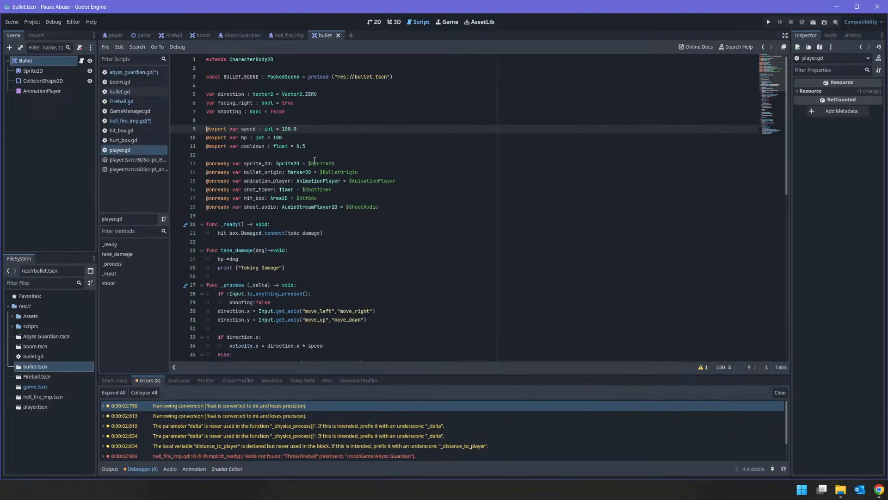
key(ctrl+s)
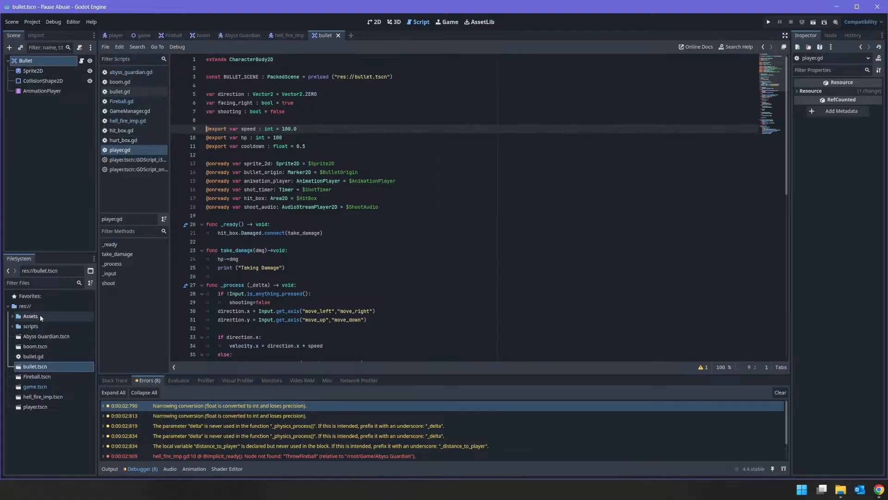
Open GameManager.gd from the scripts folder and add pause_power -= 1 below the pause toggle in _input
click(37, 327)
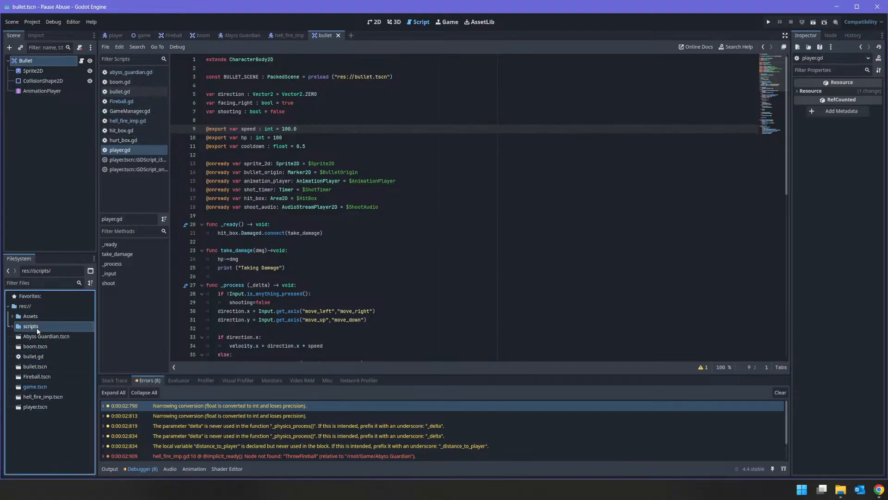
click(13, 326)
double_click(33, 366)
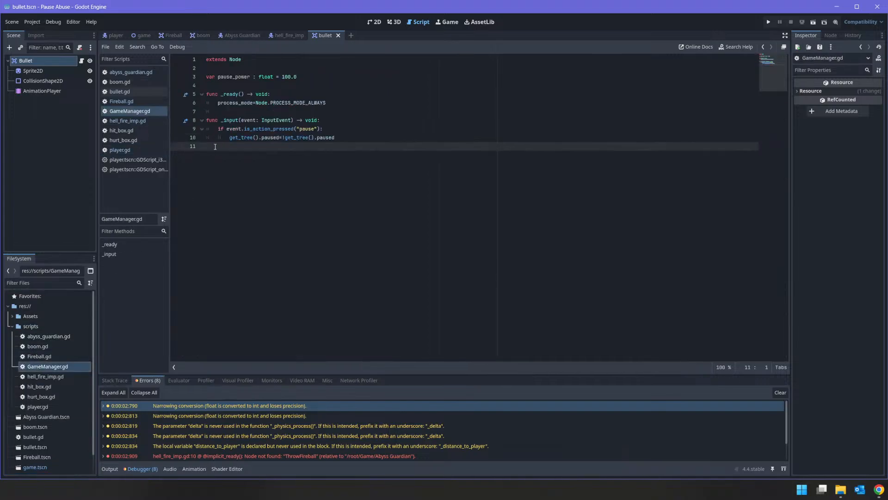
click(296, 140)
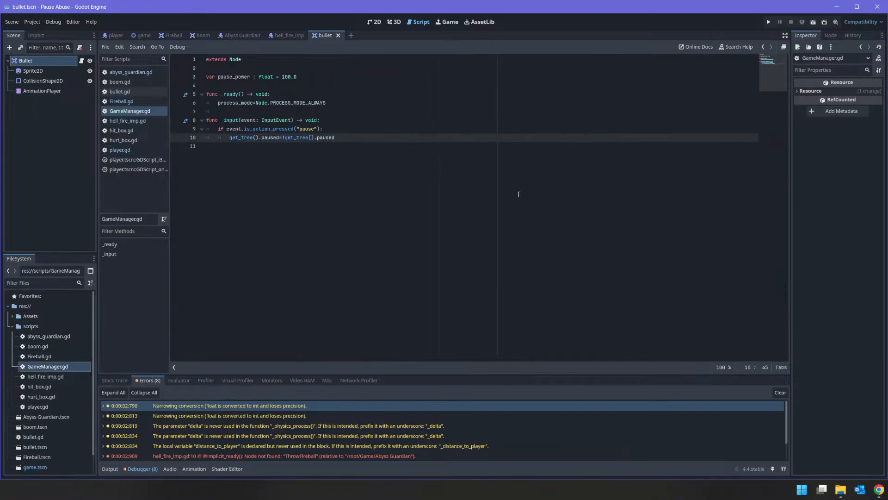
key(Return)
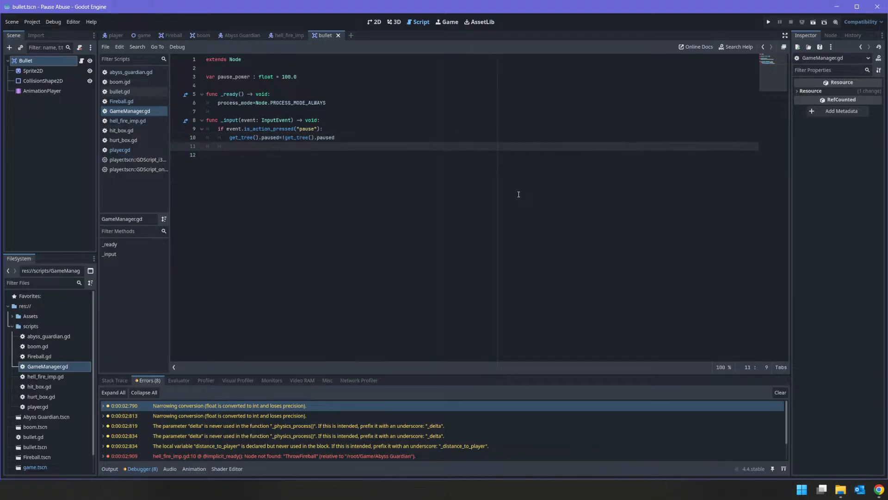
text(pause_power -)
text(=)
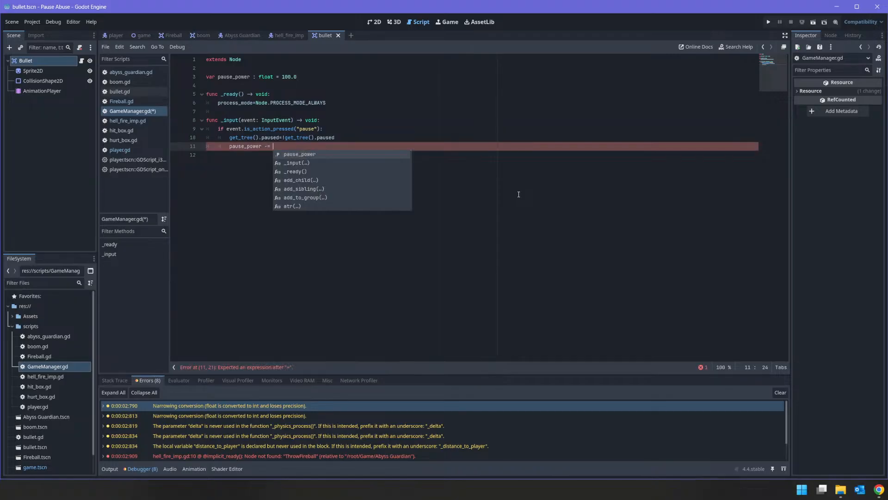
text( 1)
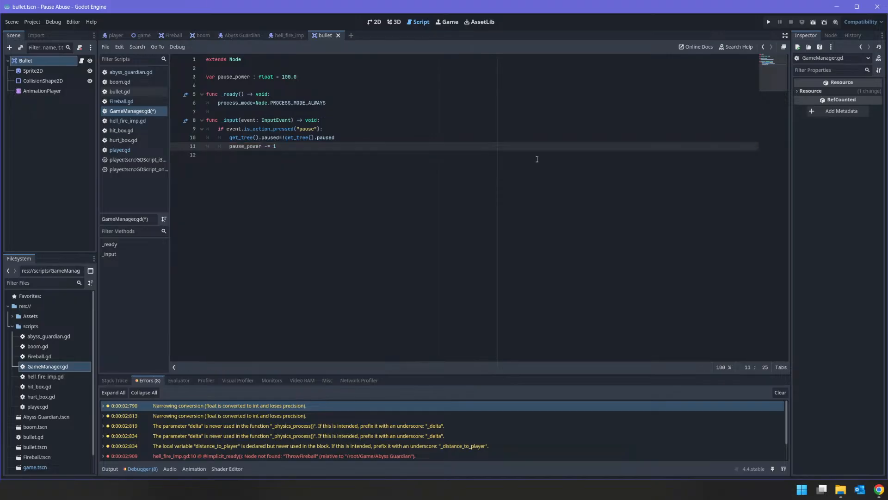
Resolve the notice about bullet.gd having been modified outside the editor
click(879, 493)
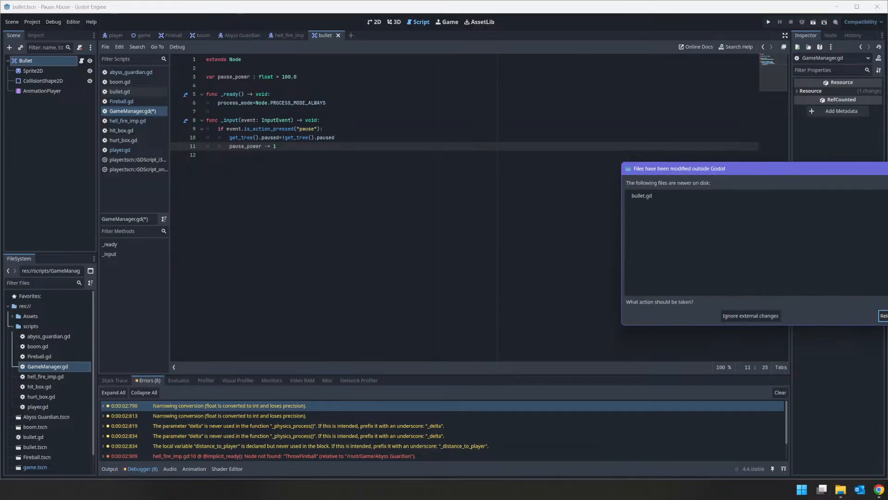
click(883, 316)
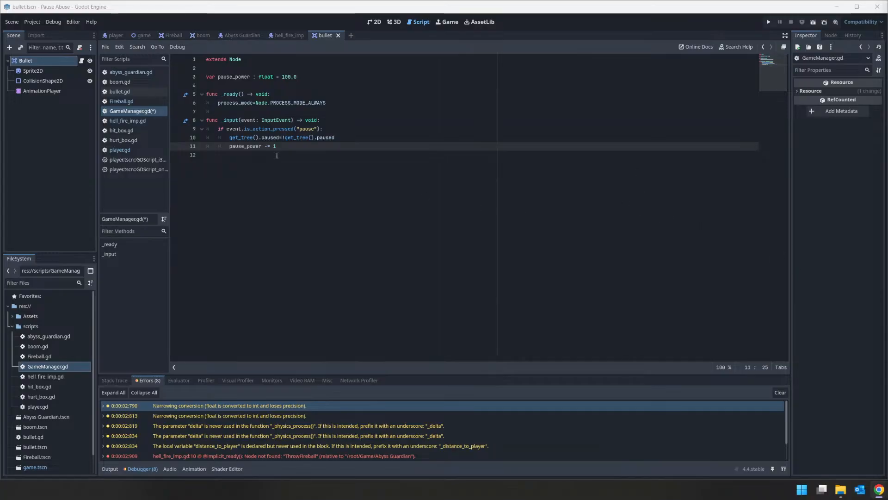
click(774, 315)
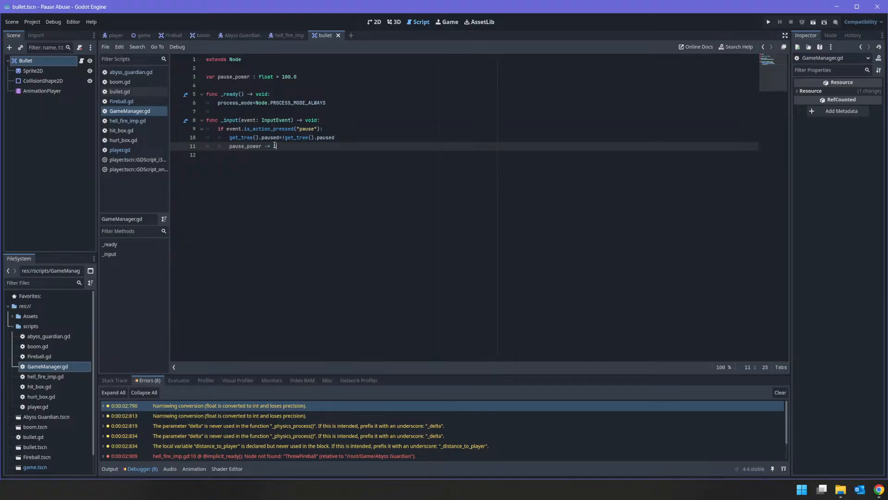
Change the pause_power decrement to delta * 10 and cut that line out of the _input function
text(delta)
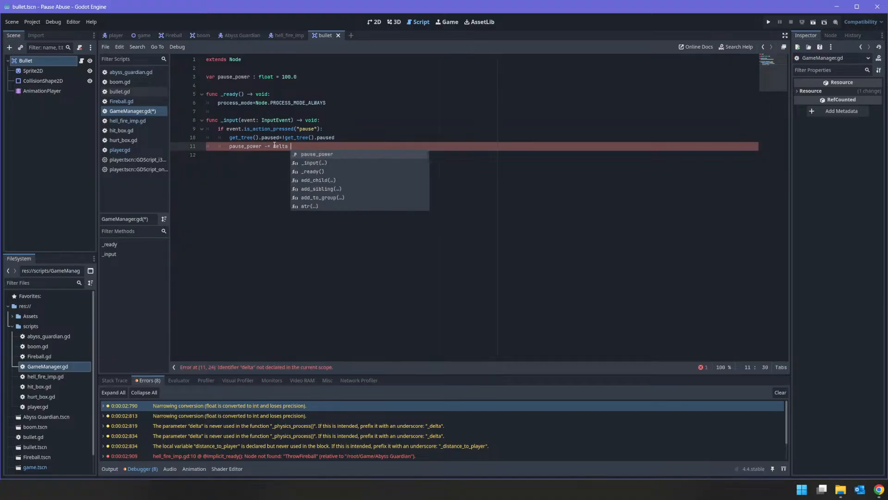
text( *1)
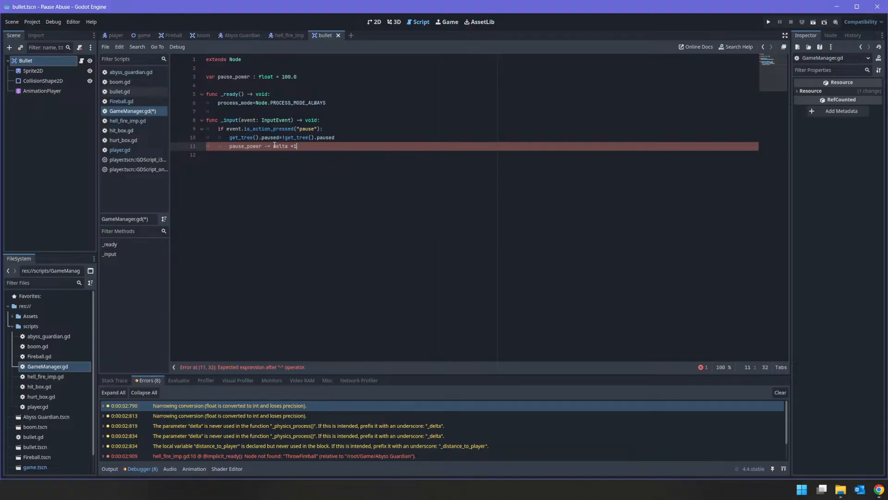
text(-0)
key(Left)
key(Left)
key(Left)
key(shift+End)
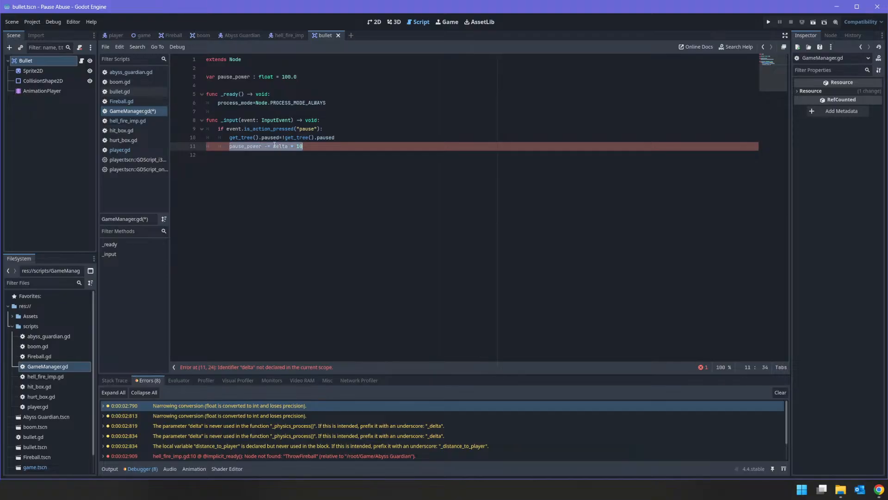
key(BackSpace)
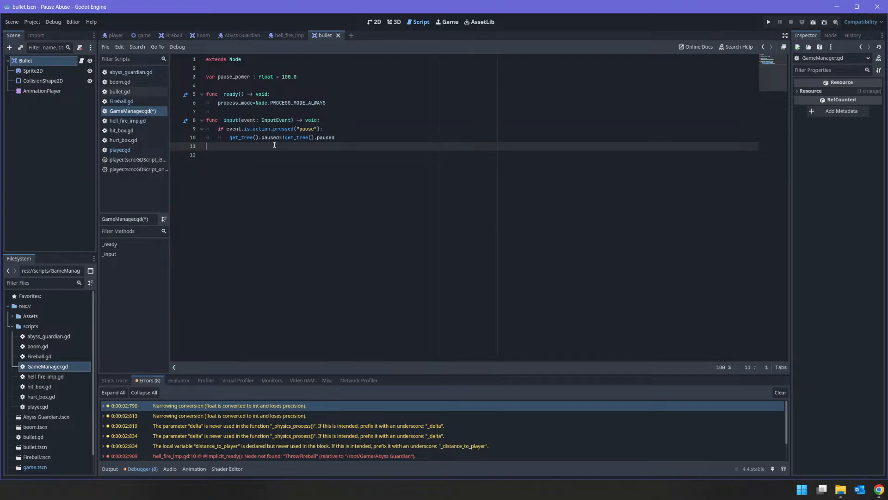
Add a _physics_process(delta: float) function below _input containing pause_power -= delta * 10
key(Return)
text(func _p)
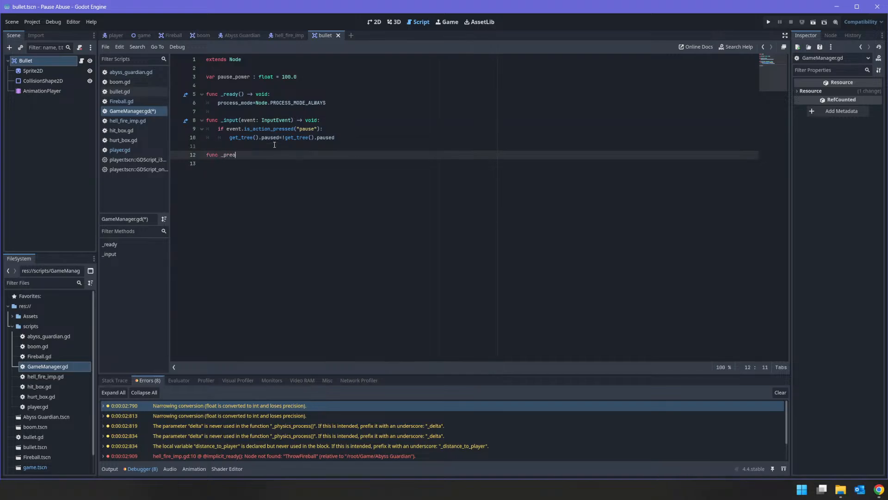
text(hys)
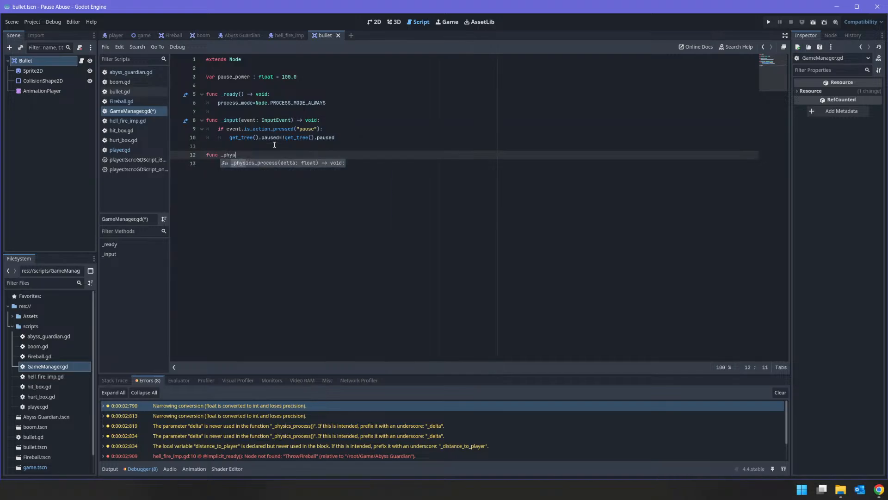
key(Return)
key(Return)
text(pause_power -= delta * 10)
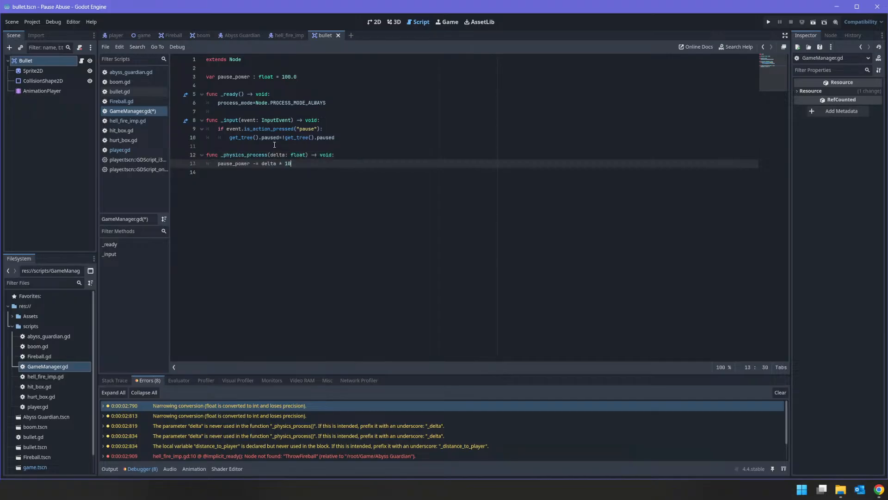
Wrap the pause_power decrement in _physics_process in an if get_tree().paused: condition
key(Home)
key(Return)
key(Up)
text(if ge)
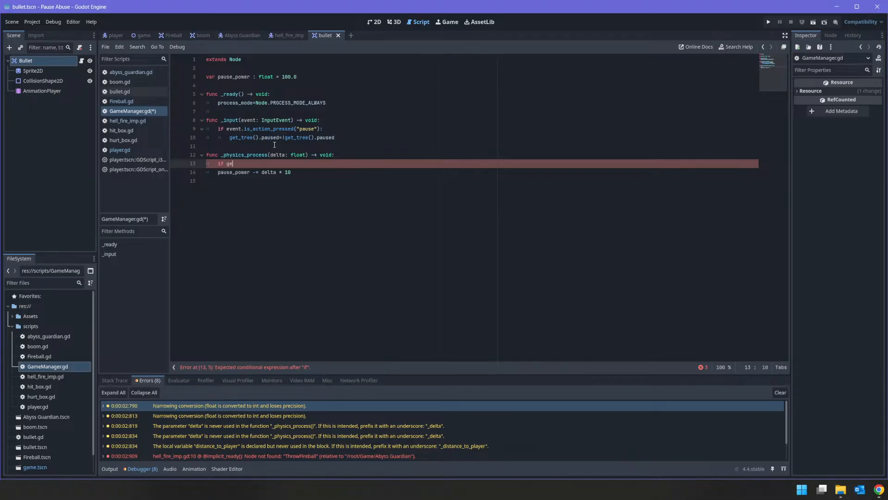
text(t_tree)
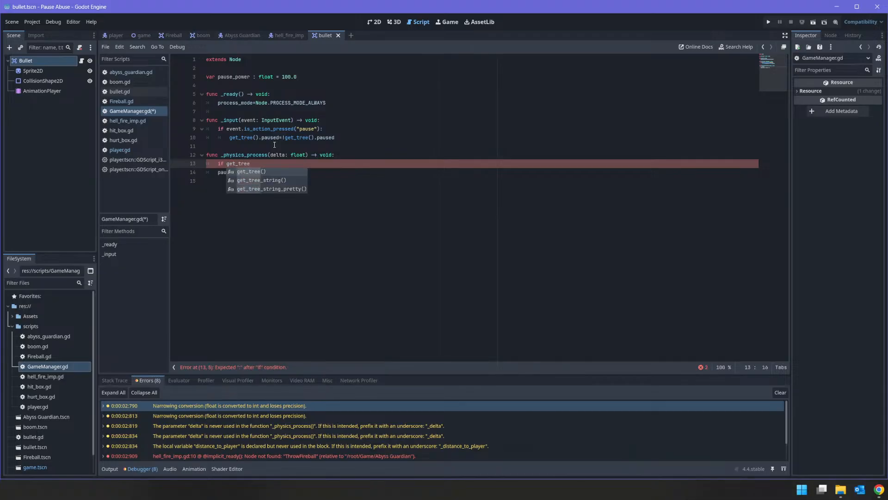
key(Return)
text(.pa)
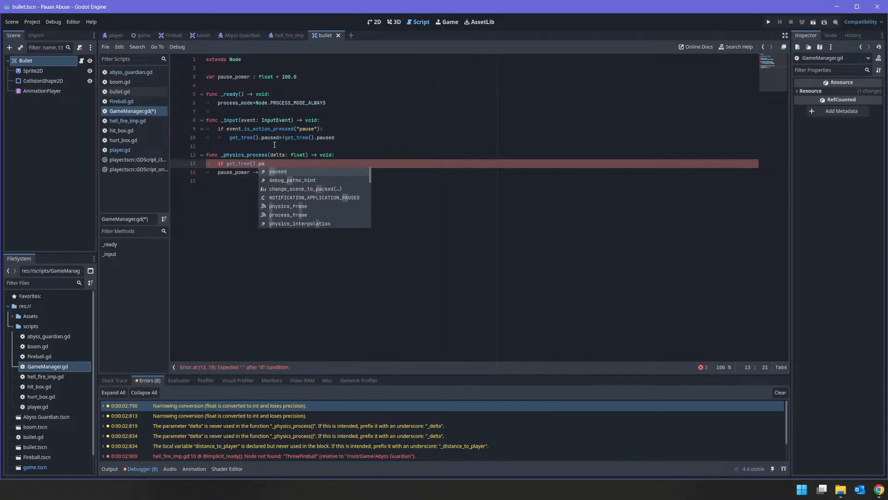
key(Return)
key(Down)
key(Home)
key(Tab)
key(End)
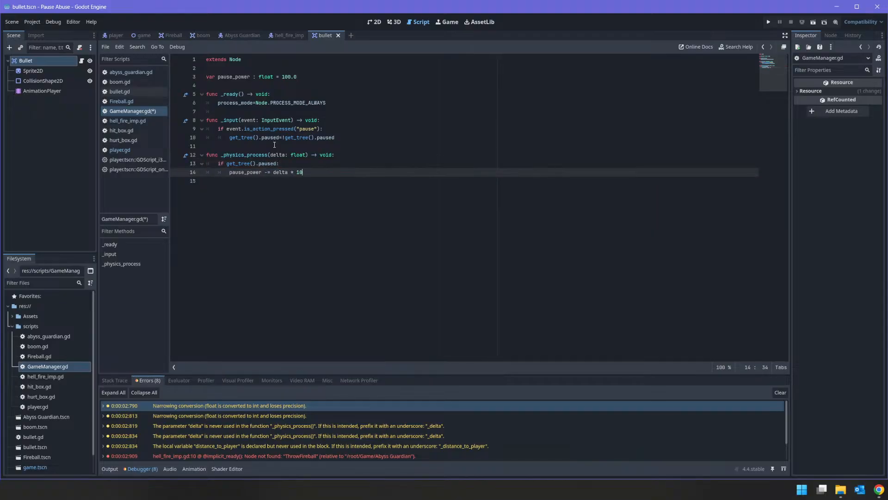
Add an else: branch to the paused check containing pause_power += delta * 5
key(Return)
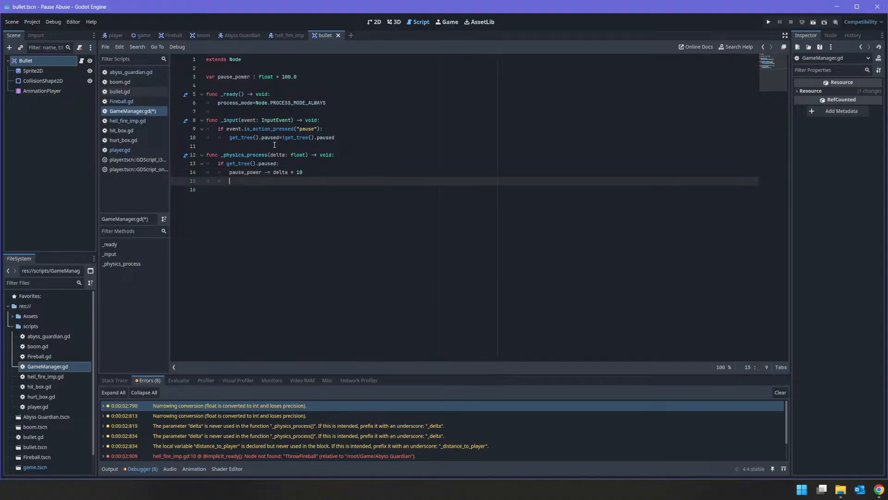
text(else:)
key(Return)
text(pause_power)
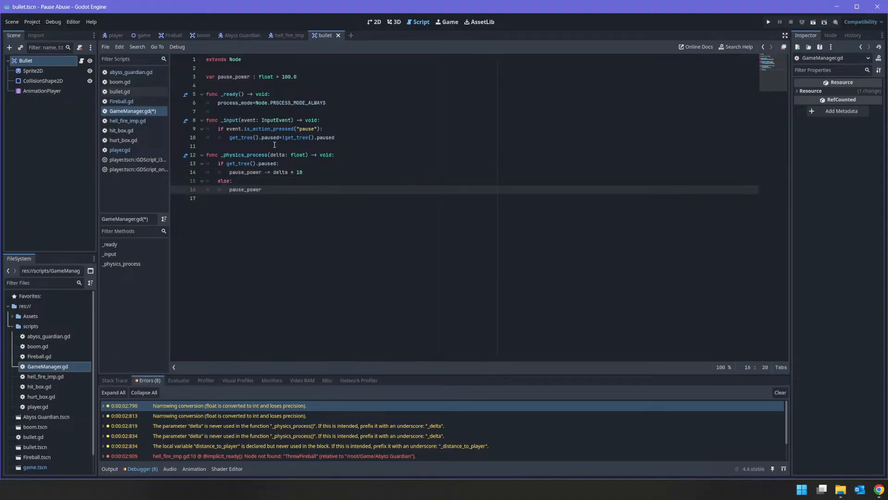
text( += )
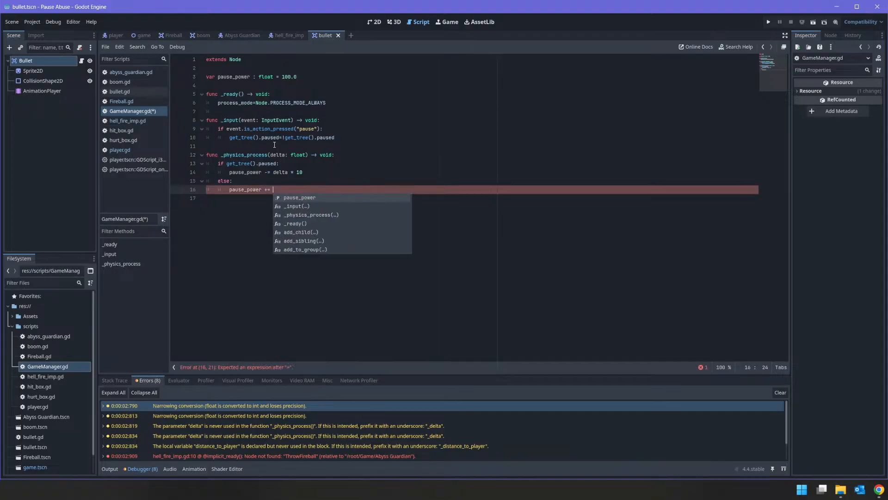
text(delta)
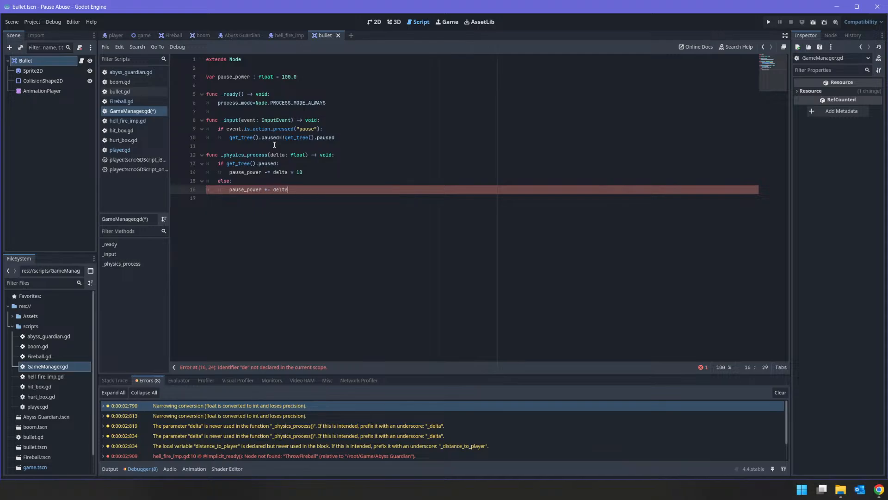
text( * 5)
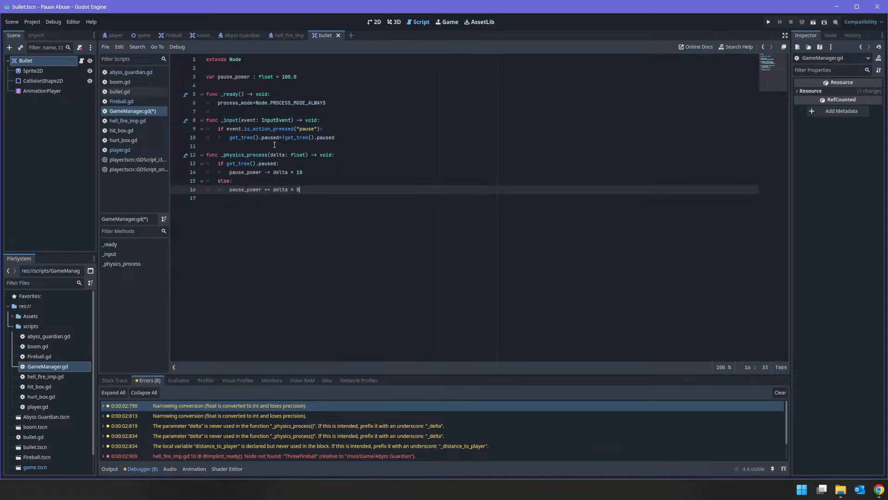
Inside the else branch, cap the regeneration with if pause_power >= 100: pause_power = 100
key(Return)
text(if )
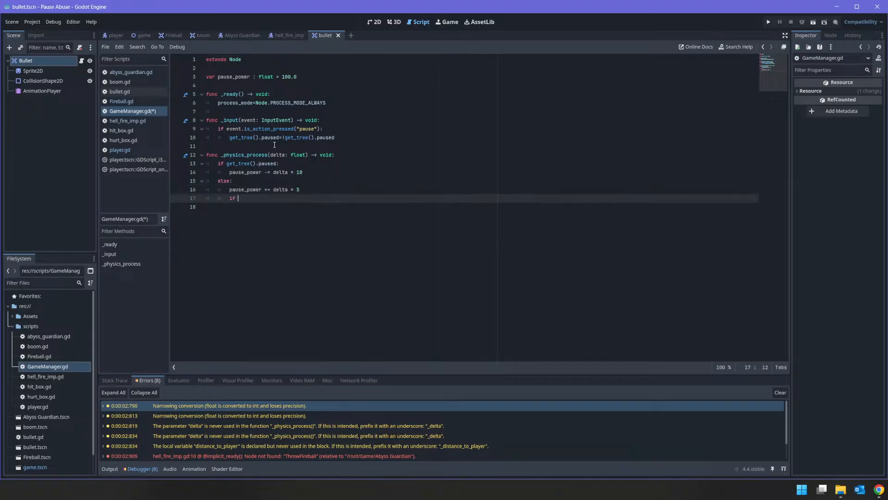
text(pause_power >= )
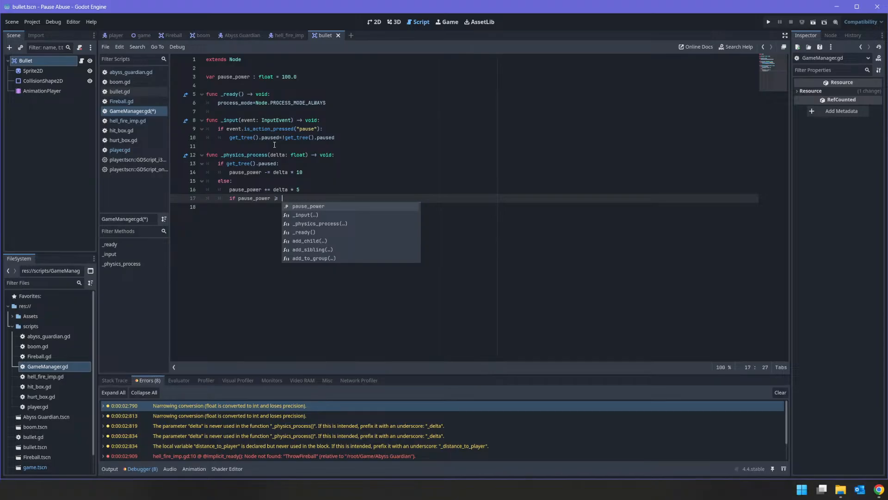
text(100:)
key(Return)
text(pa)
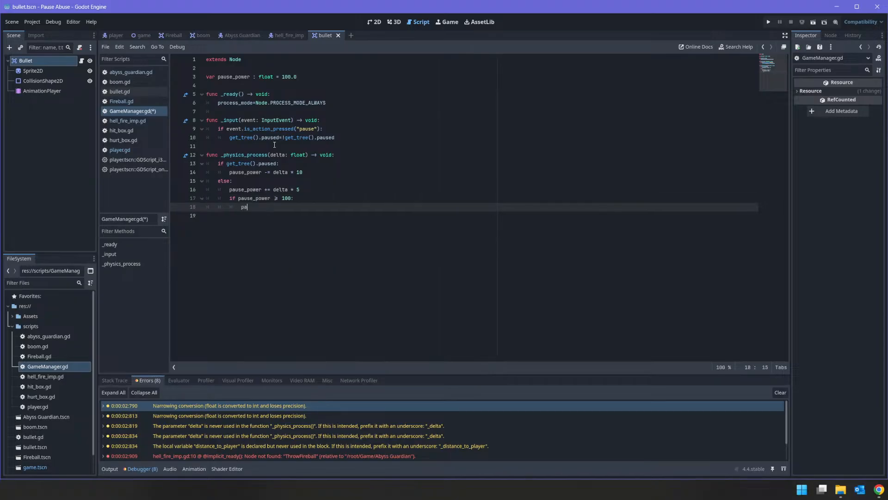
text(use_power = 100)
key(Return)
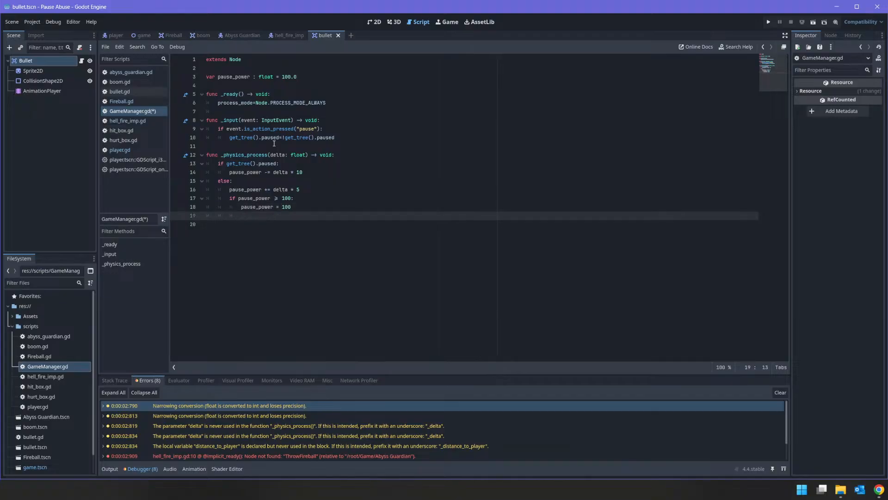
At the end of _physics_process, add if pause_power <= 0: with get_tree().paused = false inside, and save the script
key(Return)
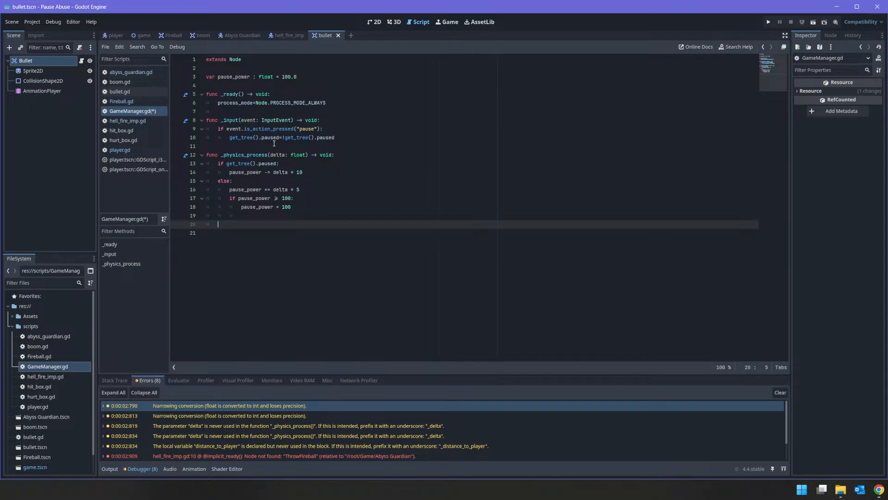
text(if pause_power <= 0:)
key(Return)
text(get)
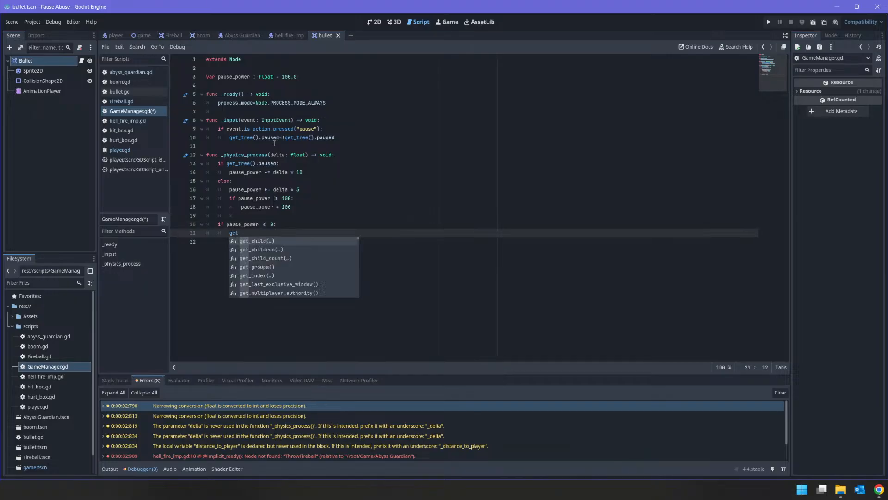
text(_tree)
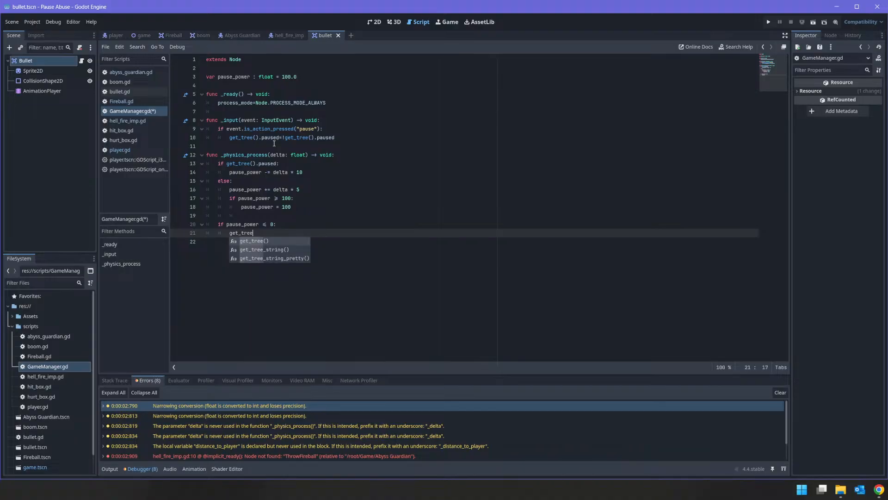
key(Return)
text(.)
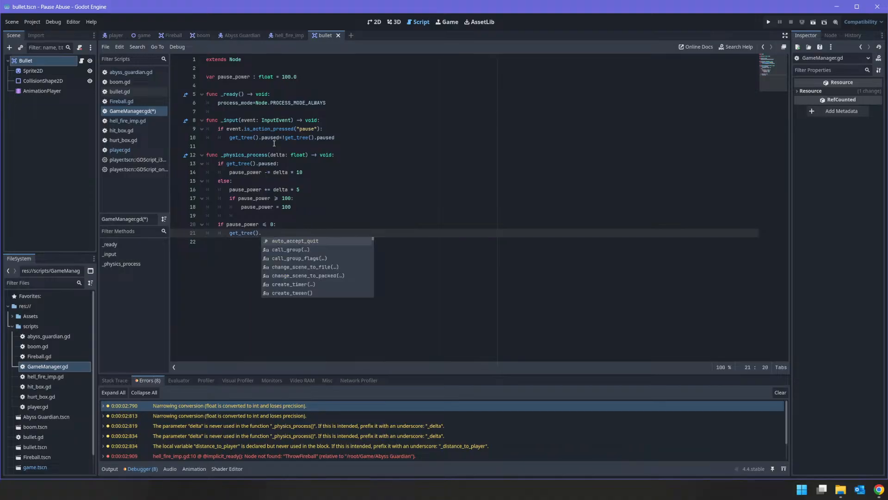
text(paused)
key(Return)
text(=)
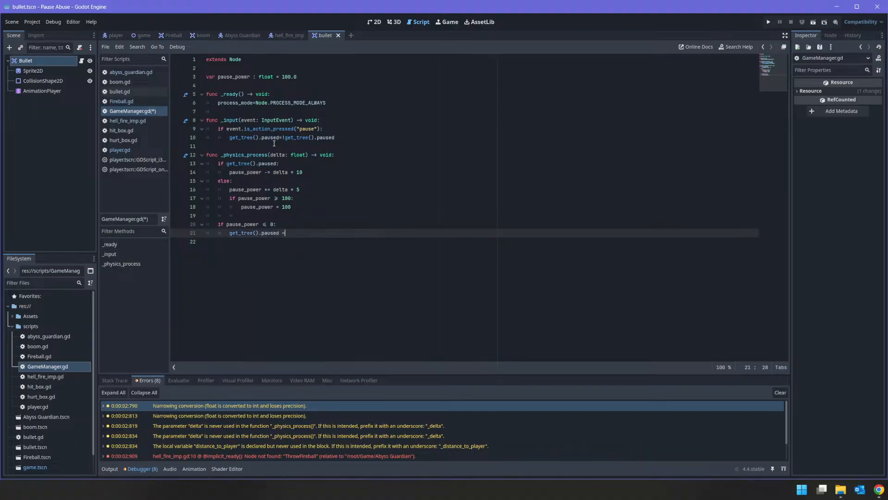
text( false)
click(258, 198)
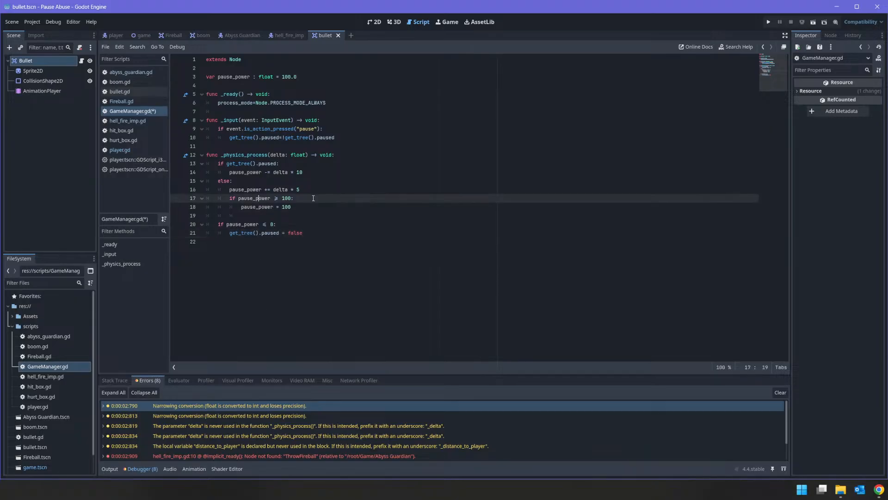
key(ctrl+s)
Run the game, move the player around to test the pause power bar, and stop the game
key(F5)
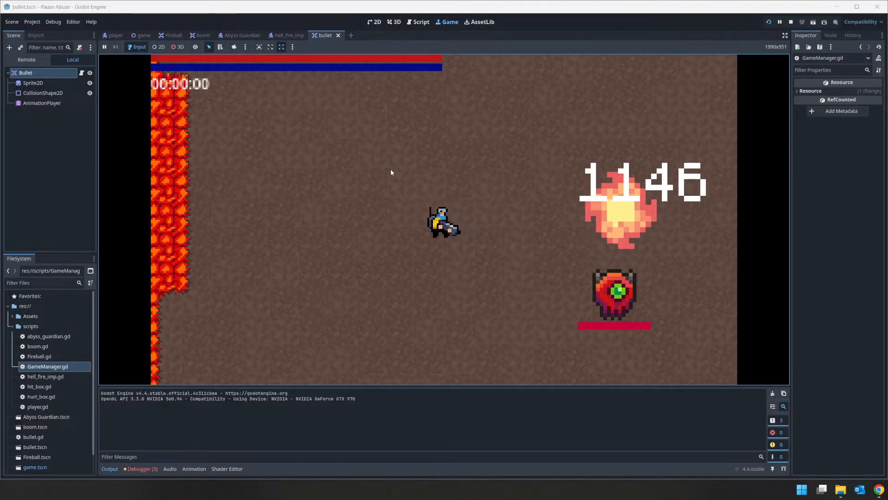
key(w)
key(d)
key(s)
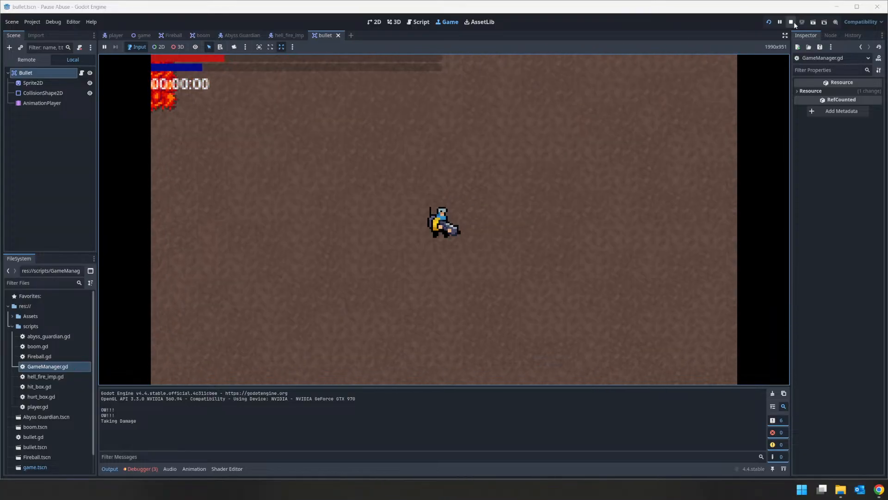
click(791, 22)
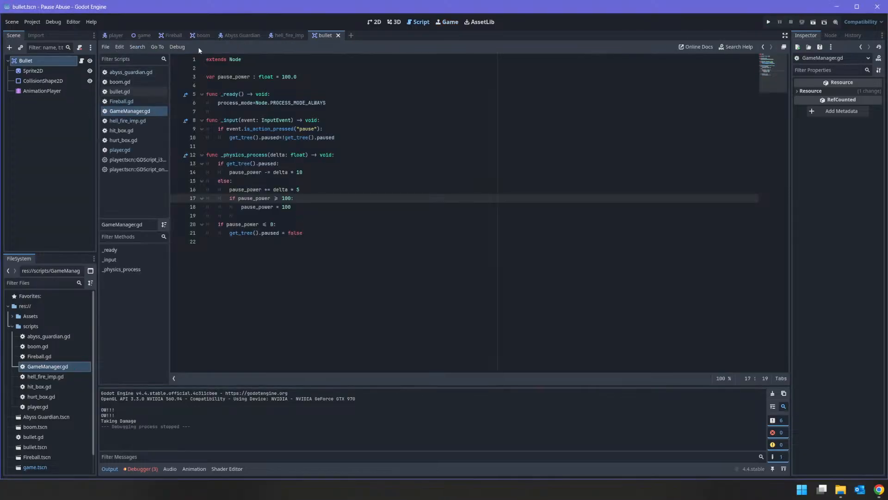
Open the PauseBar node's script in the player scene and examine how it sets max_value and value
click(116, 35)
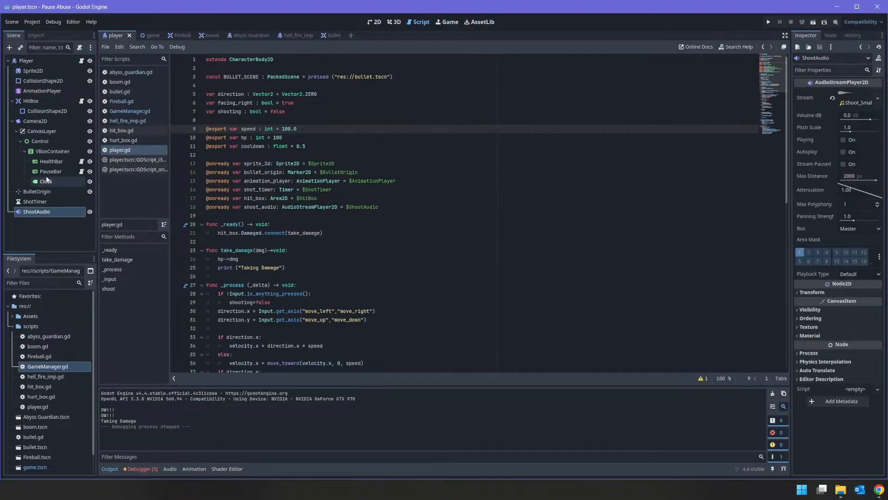
click(60, 171)
click(82, 172)
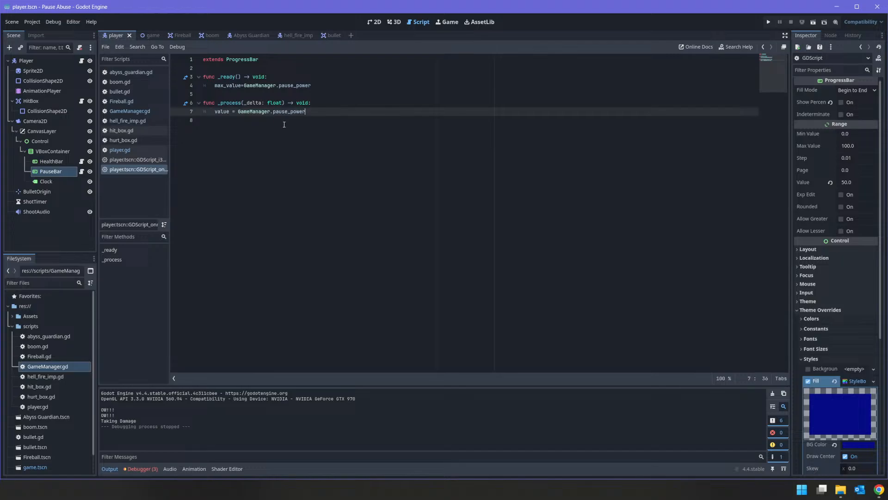
double_click(221, 112)
drag(305, 112, 237, 113)
double_click(234, 103)
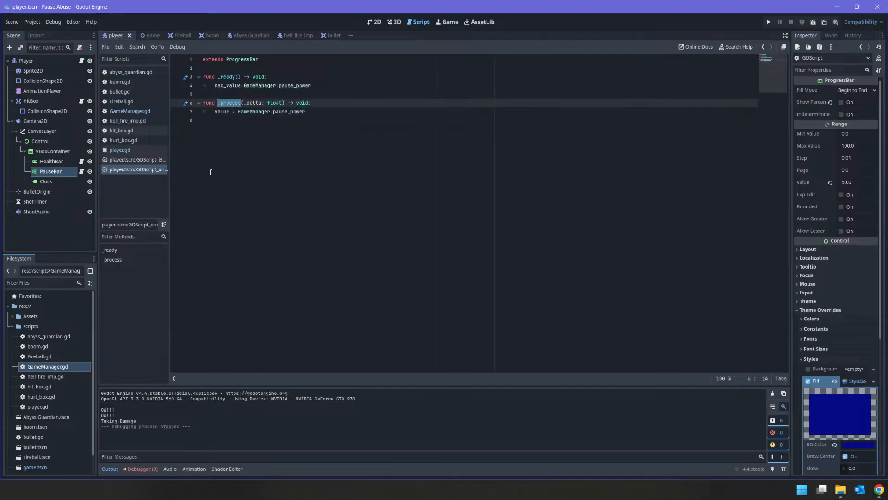
double_click(231, 86)
click(351, 78)
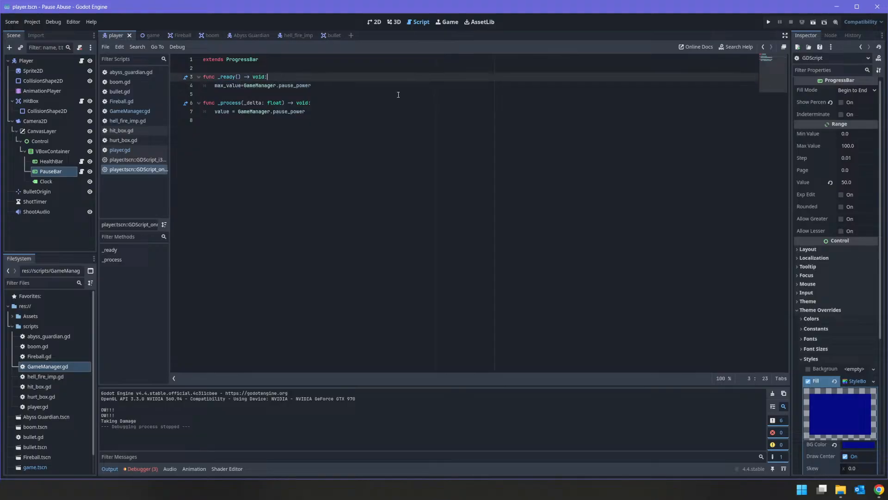
key(Down)
key(Return)
key(Up)
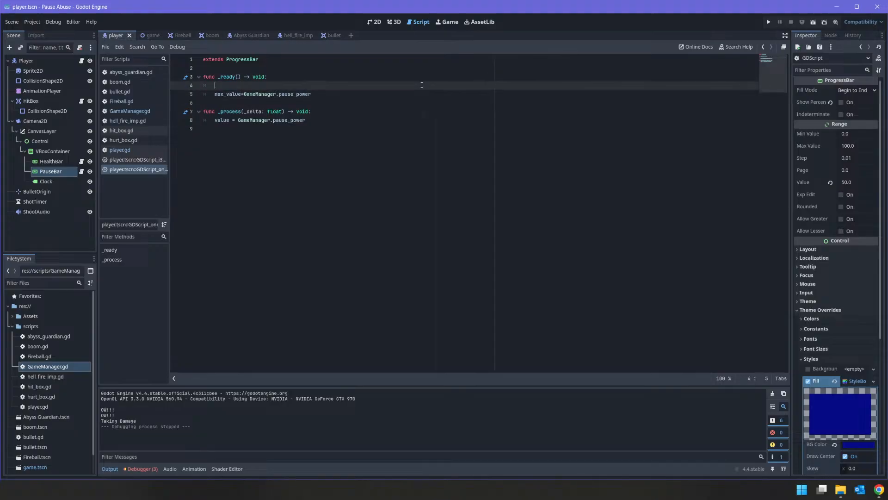
key(ctrl+z)
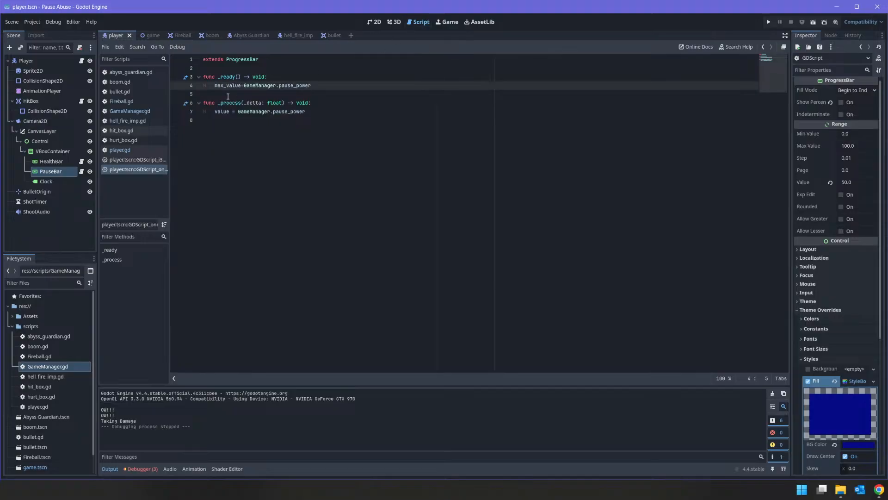
Set the process mode of the player's Camera2D node to Always
click(46, 142)
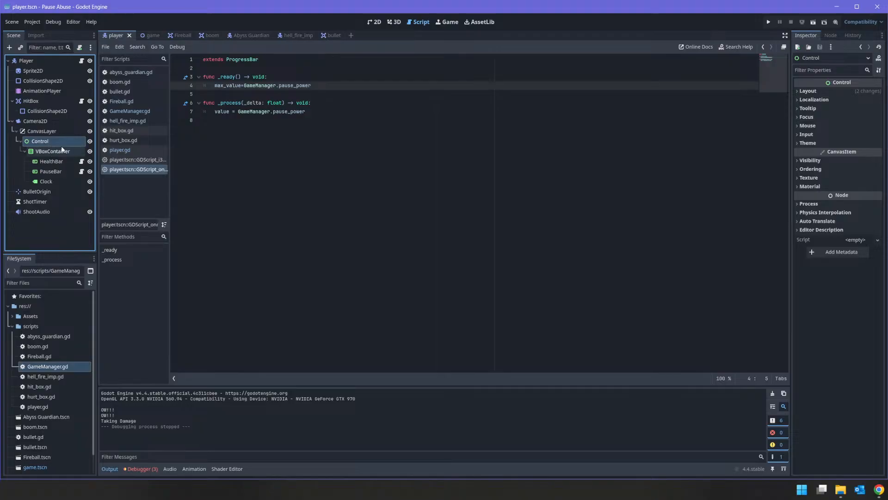
click(49, 132)
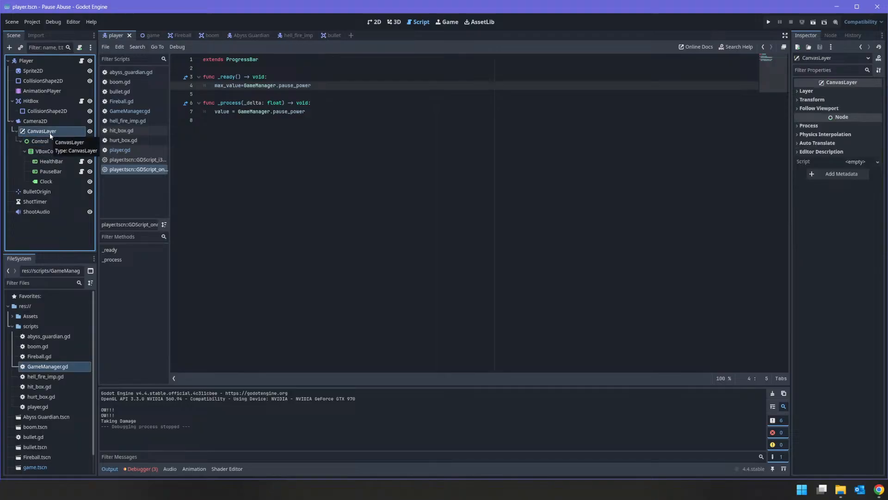
click(51, 125)
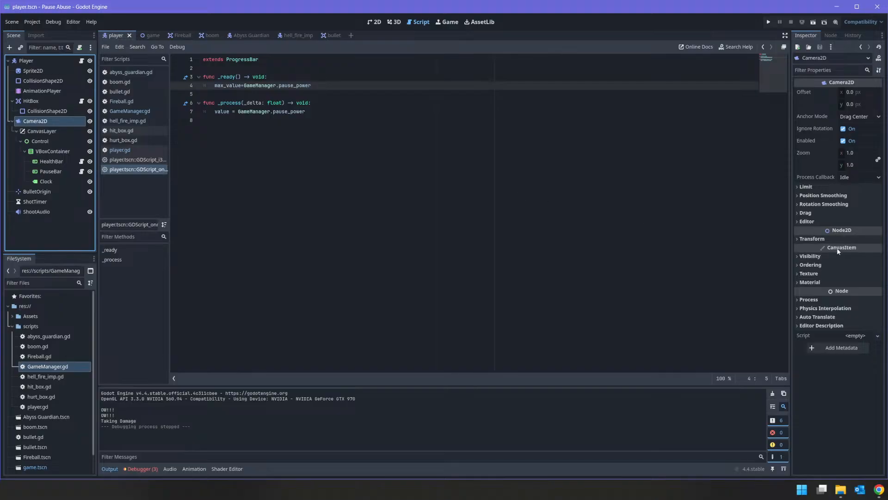
click(810, 299)
click(846, 309)
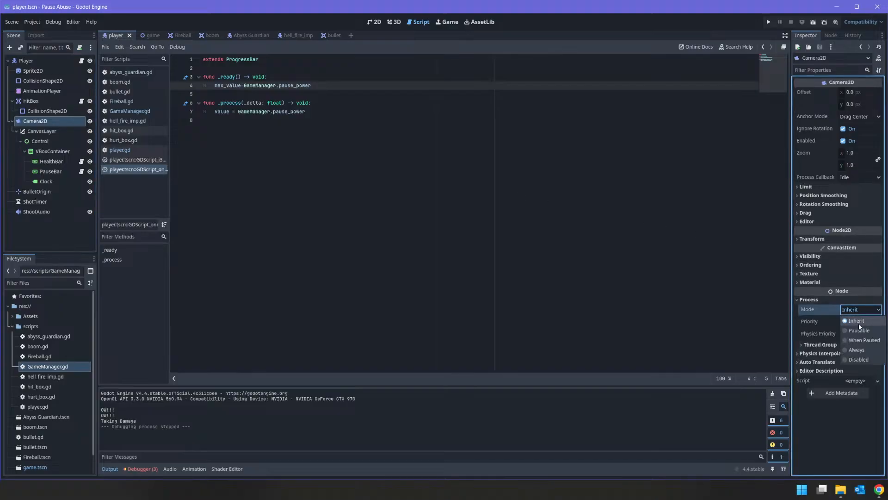
click(854, 350)
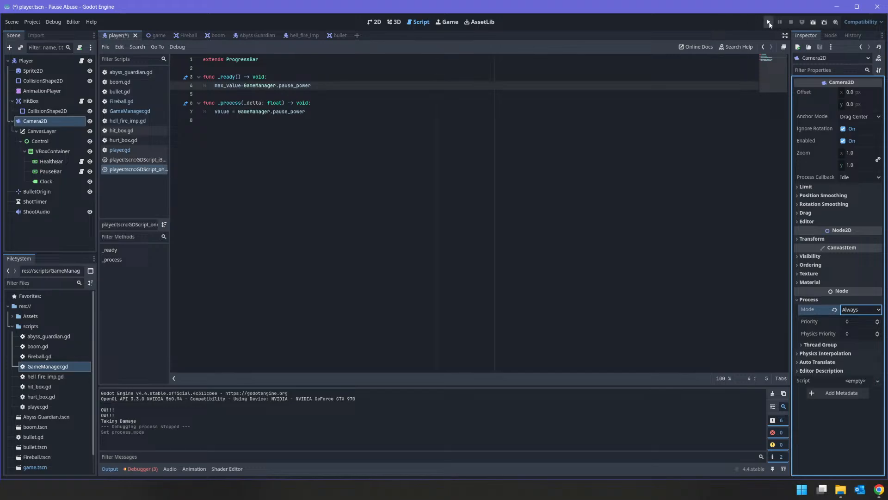
Save the player scene and run the game, shoot enemies while pausing and unpausing to test the pause bar, and stop the game
key(ctrl+s)
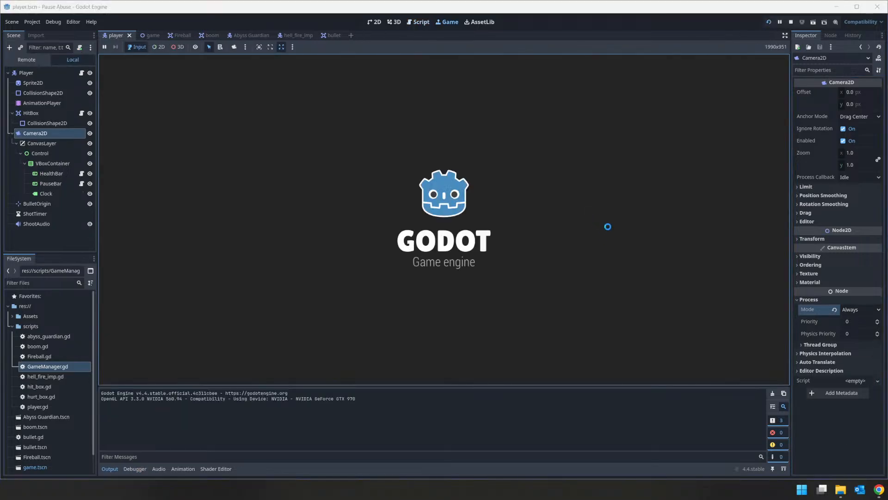
key(s)
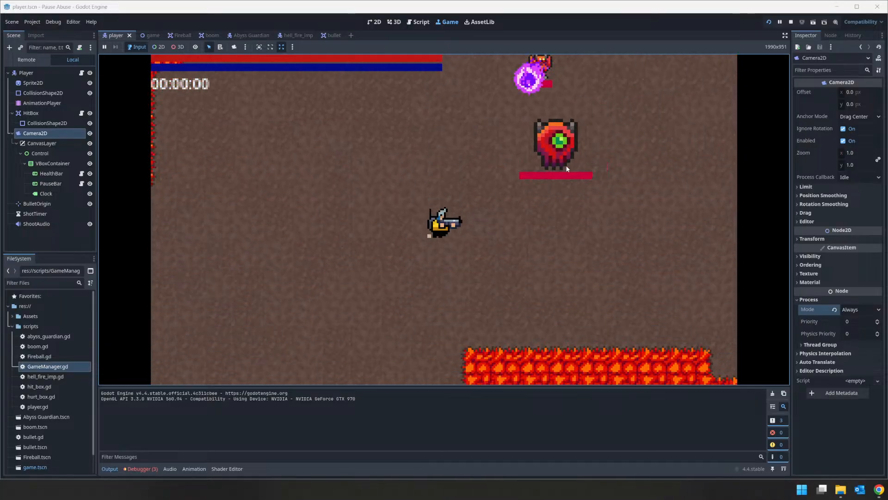
click(565, 165)
key(space)
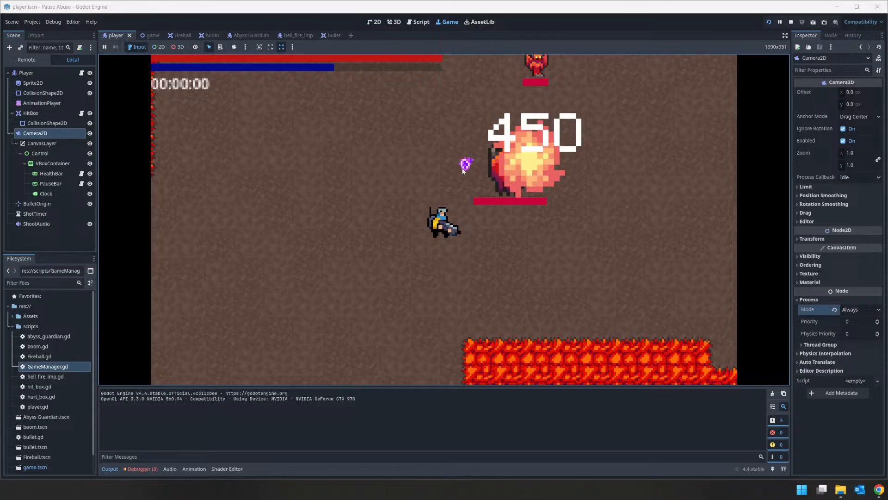
key(space)
key(a)
key(w)
click(621, 230)
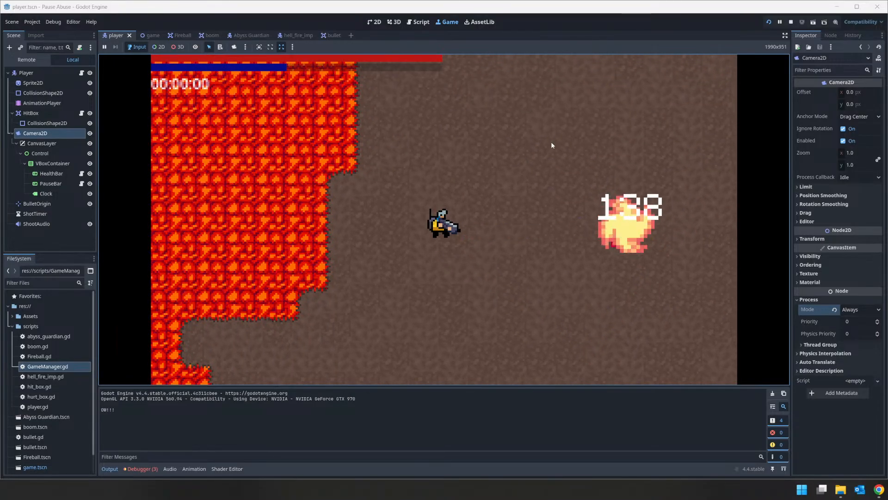
key(space)
key(d)
key(w)
key(d)
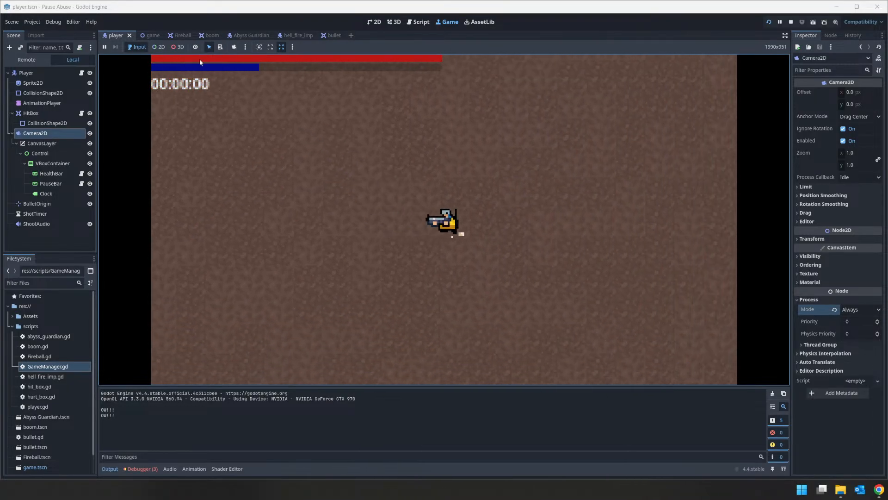
click(790, 22)
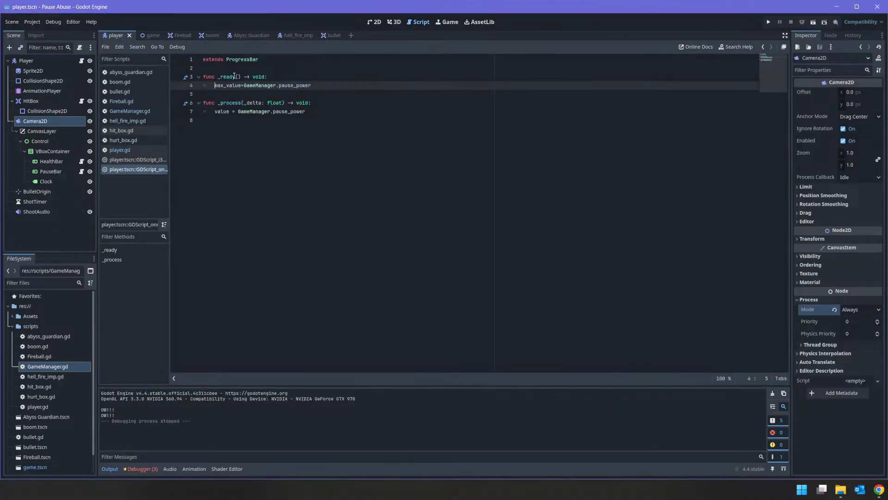
In the Abyss Guardian scene, set the root node's Hp to 500 and its Speed to 50
click(247, 36)
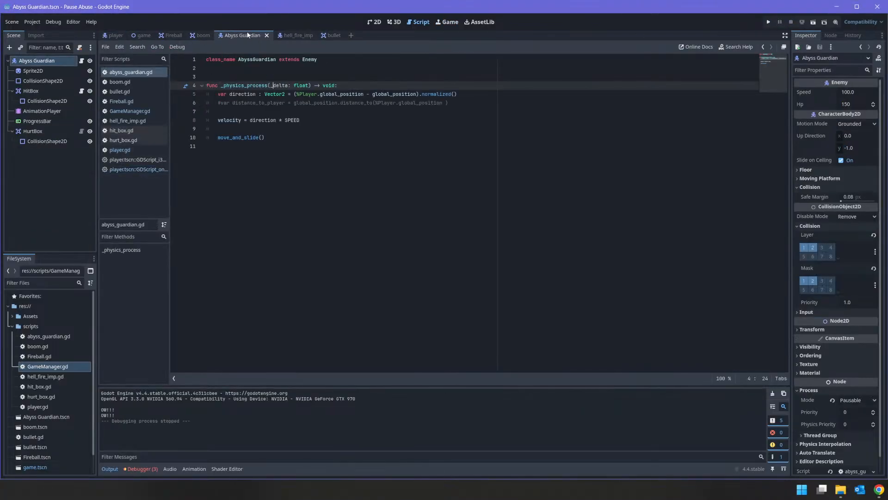
click(38, 62)
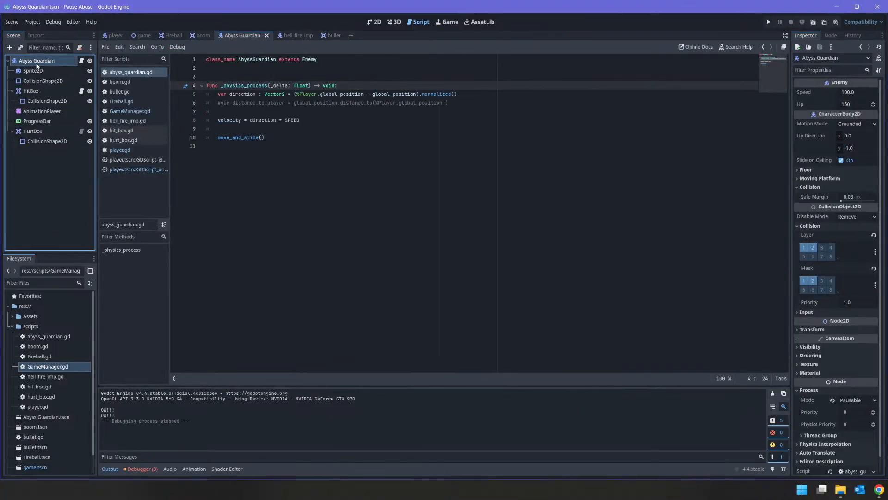
click(848, 105)
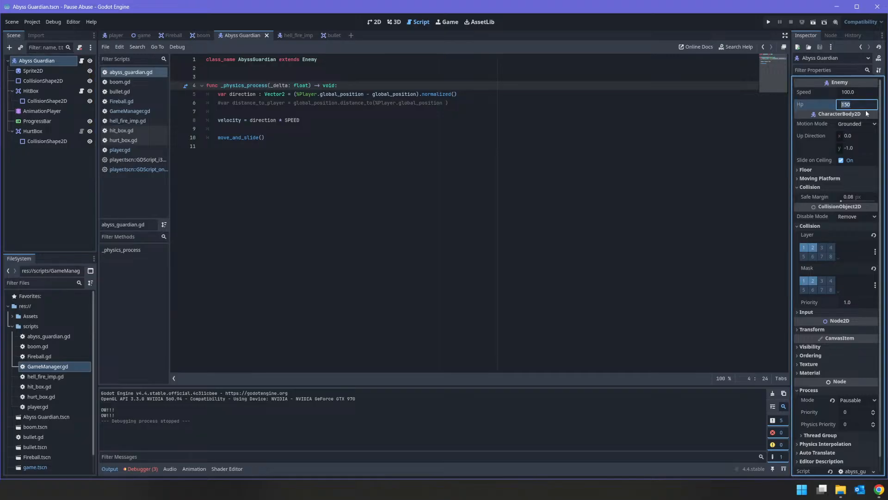
text(100)
key(Return)
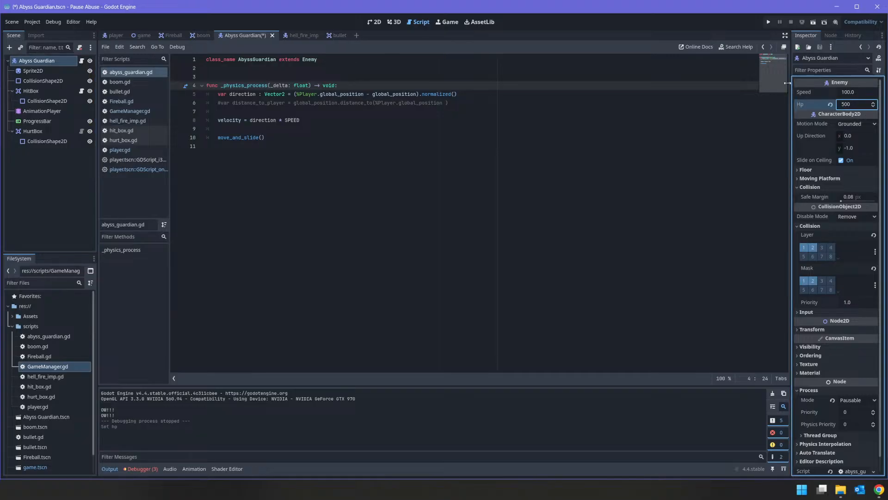
key(ctrl+s)
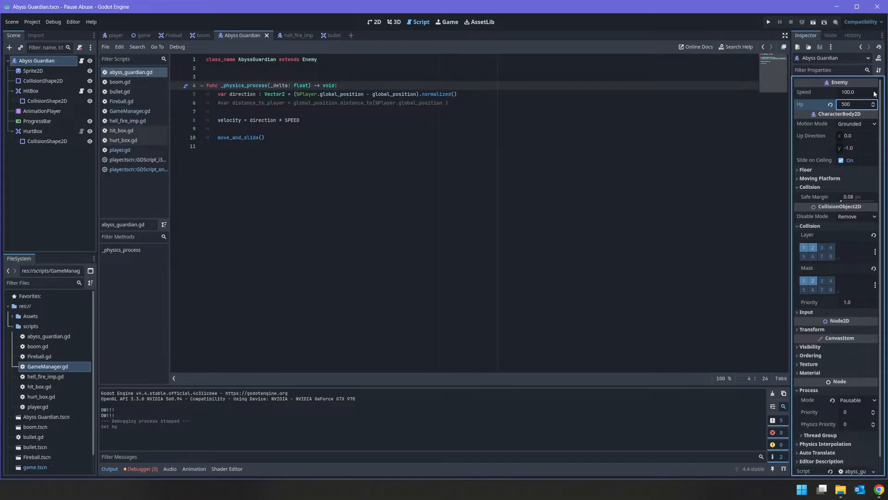
click(847, 92)
text(50)
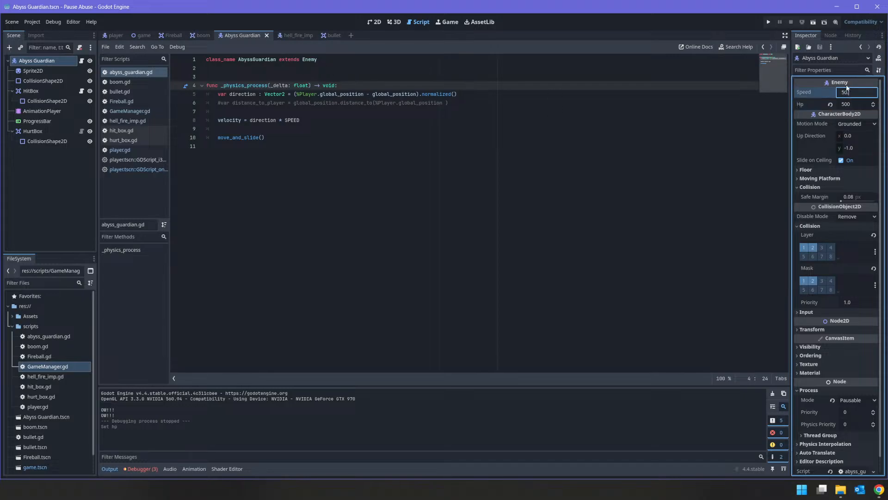
key(Return)
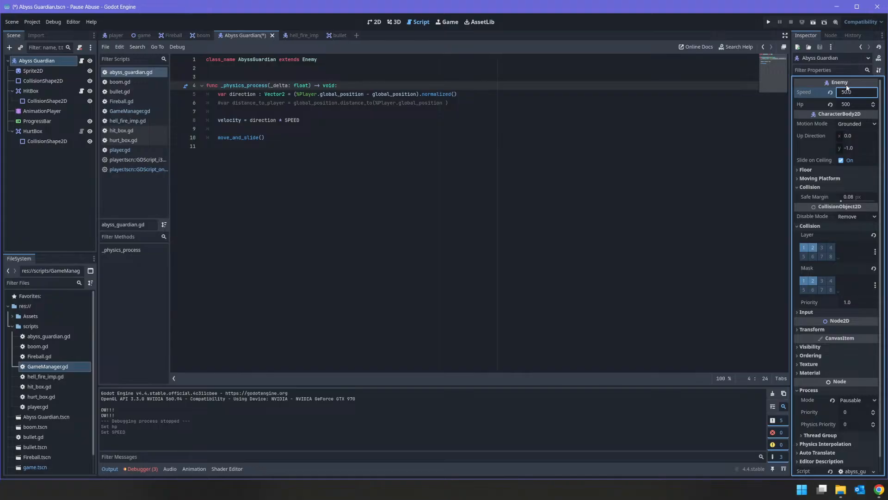
Run the game and test a paused shot on the imp, moving the player around after unpausing
click(769, 23)
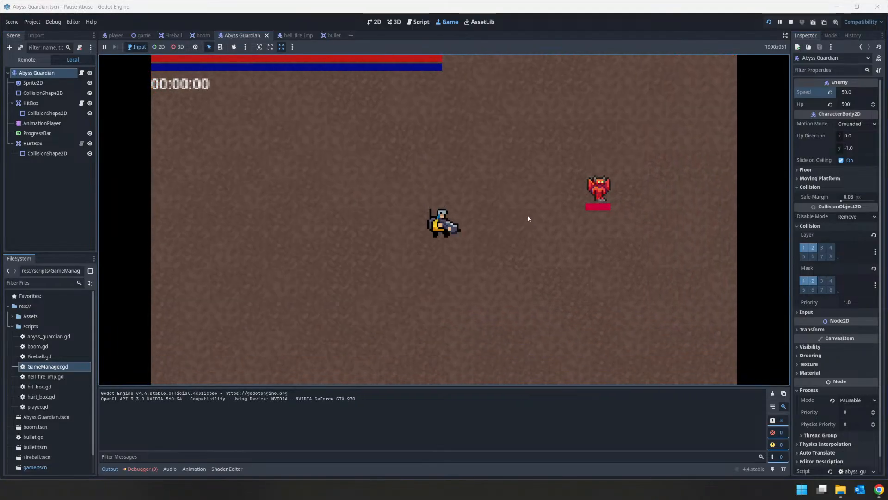
click(598, 194)
key(space)
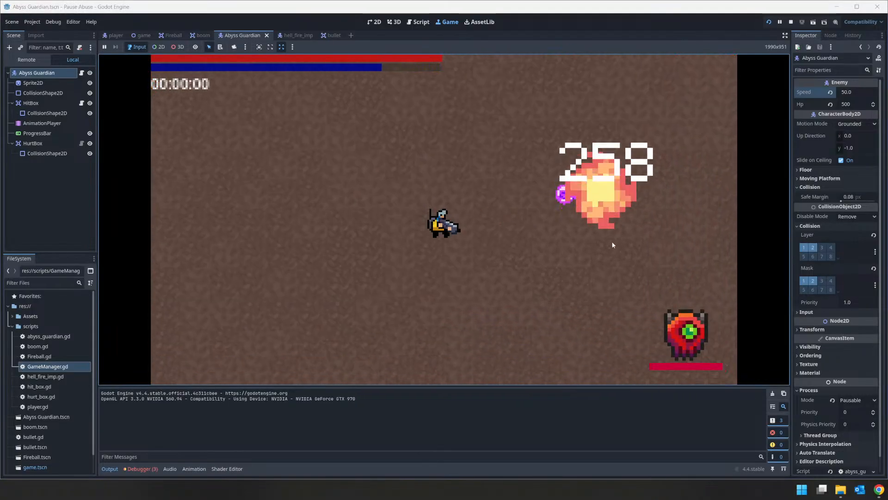
key(space)
key(s)
key(d)
key(w)
key(a)
click(518, 255)
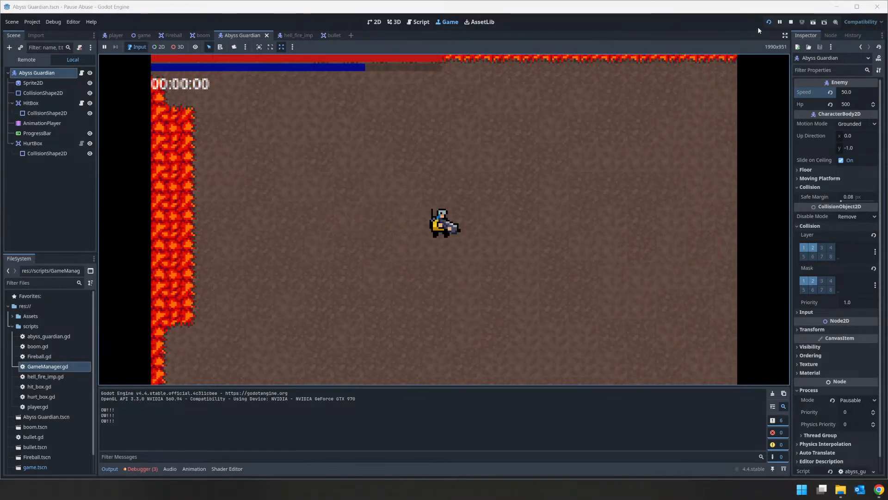
Restart the game and fire several shots at the approaching Abyss Guardian to test its hit points and speed
click(769, 22)
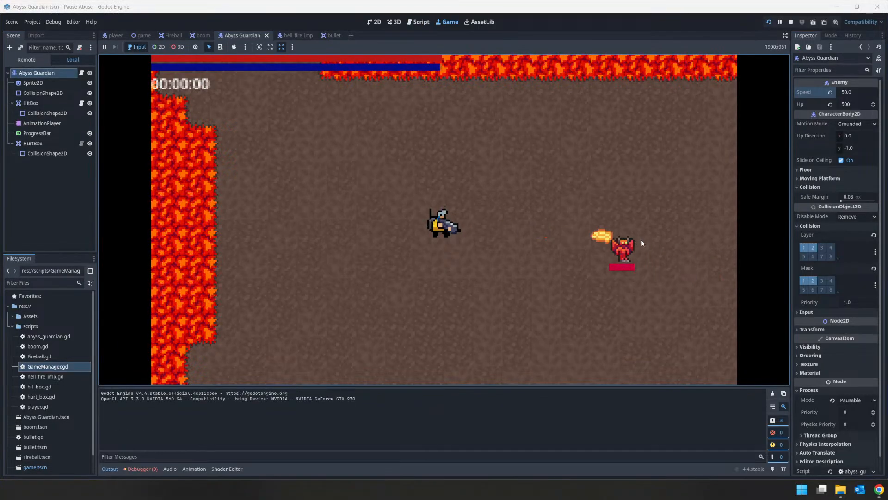
click(641, 240)
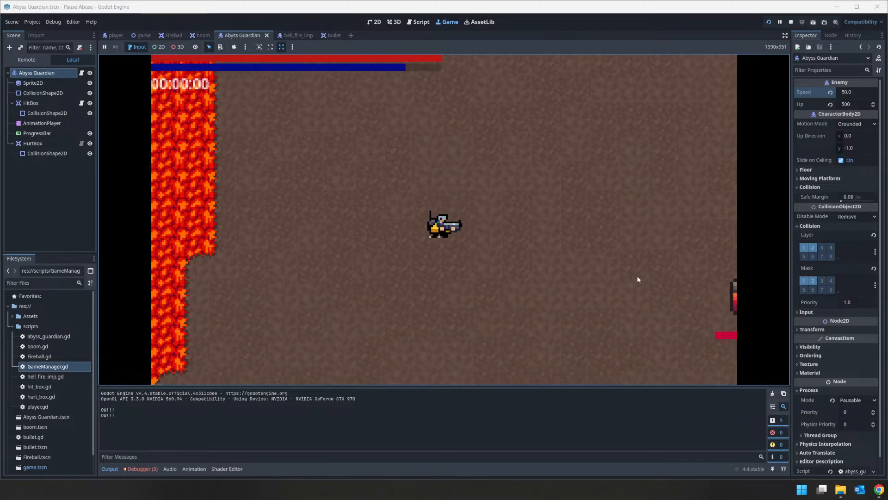
click(561, 247)
click(476, 226)
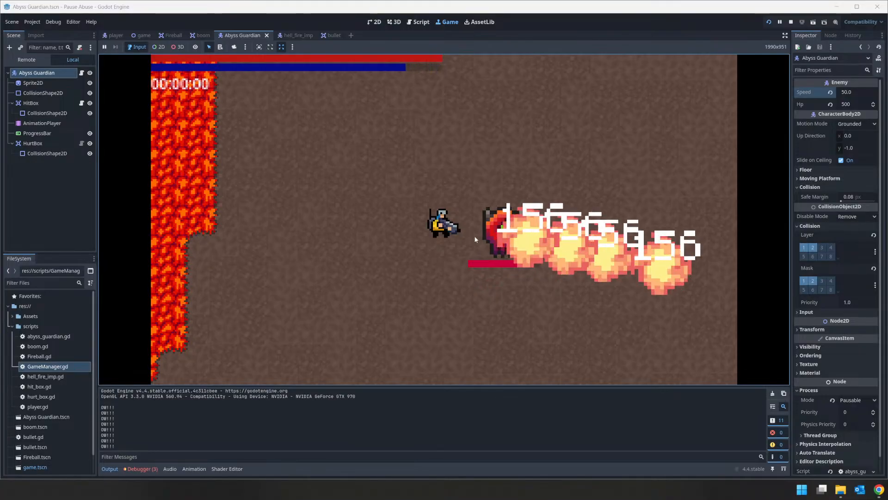
key(a)
click(577, 267)
key(d)
click(486, 208)
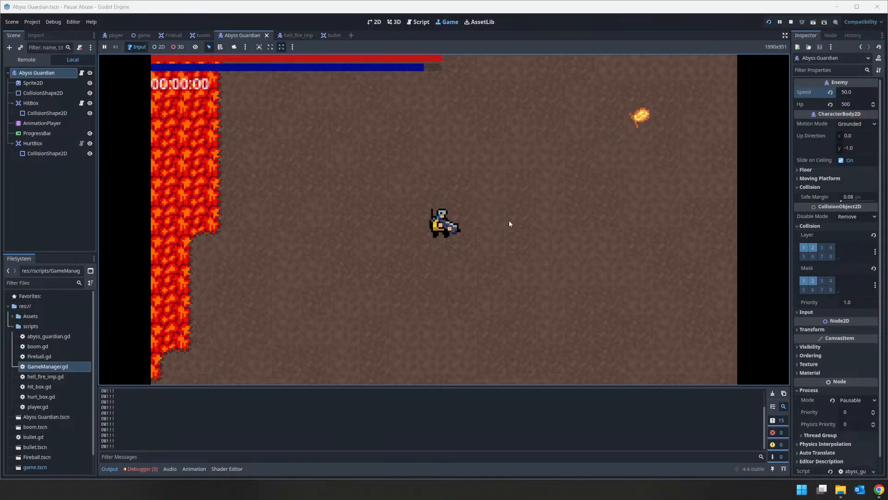
Restart the game, shoot enemies and move through the arena to test how pause power drains and recovers, and stop the game
click(768, 22)
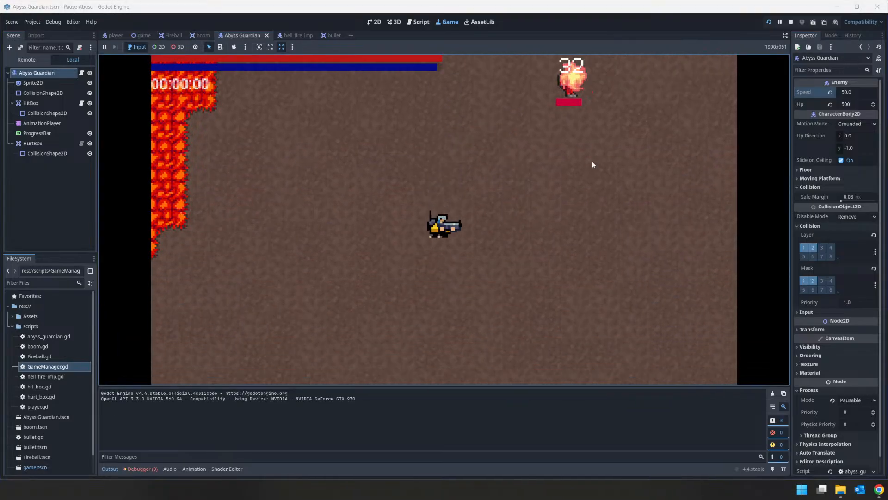
click(666, 324)
key(d)
key(s)
click(647, 149)
click(643, 146)
click(636, 157)
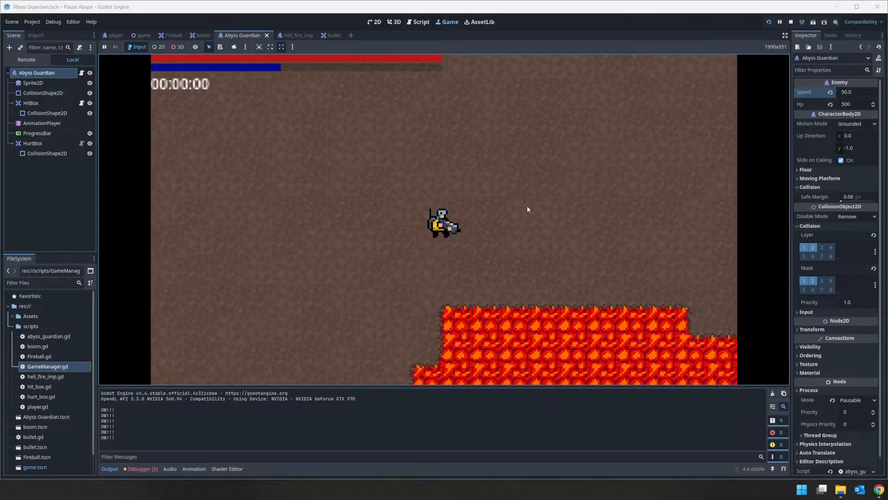
key(w)
key(a)
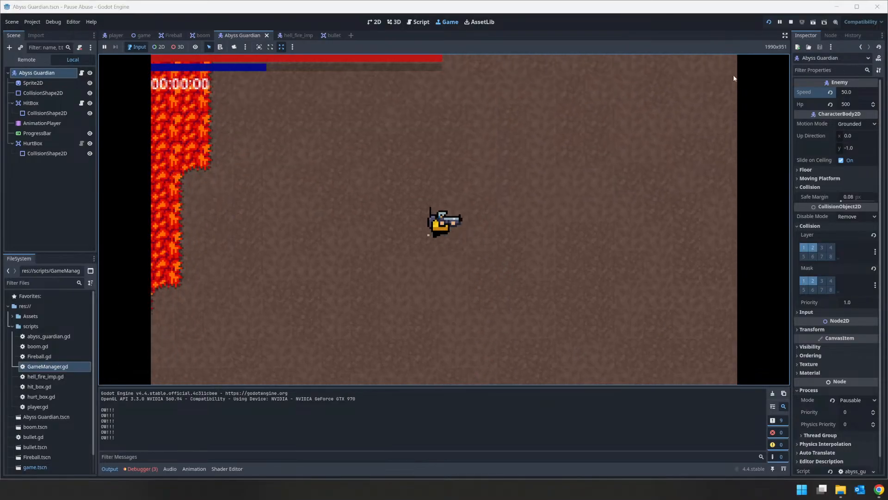
key(d)
click(789, 21)
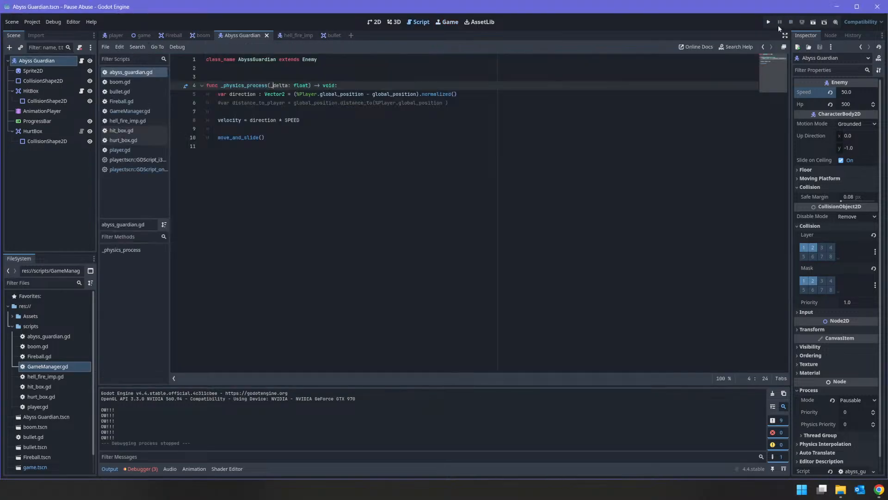
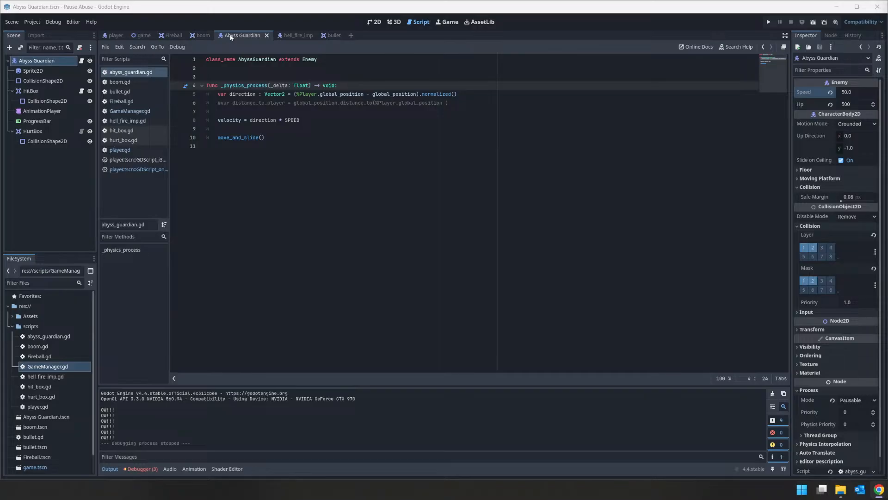
Open the hell_fire_imp scene's script and examine its movement, take_damage and shoot functions
click(301, 35)
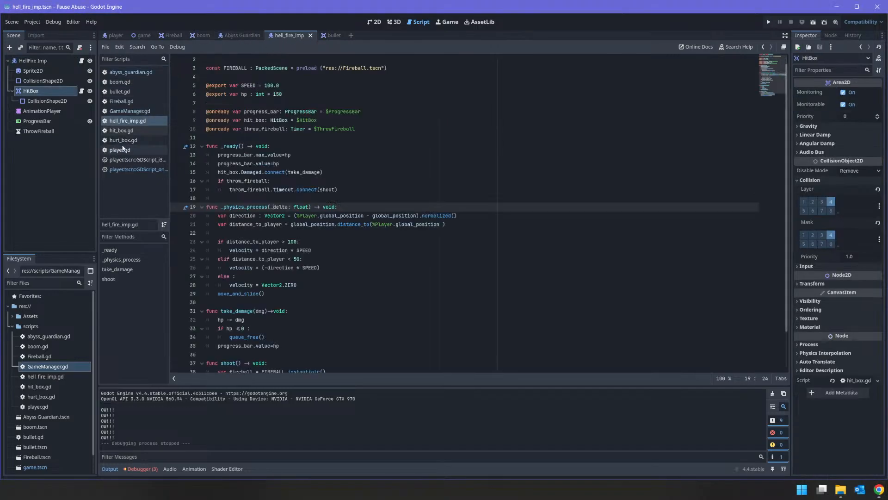
scroll(264, 247, down, 2)
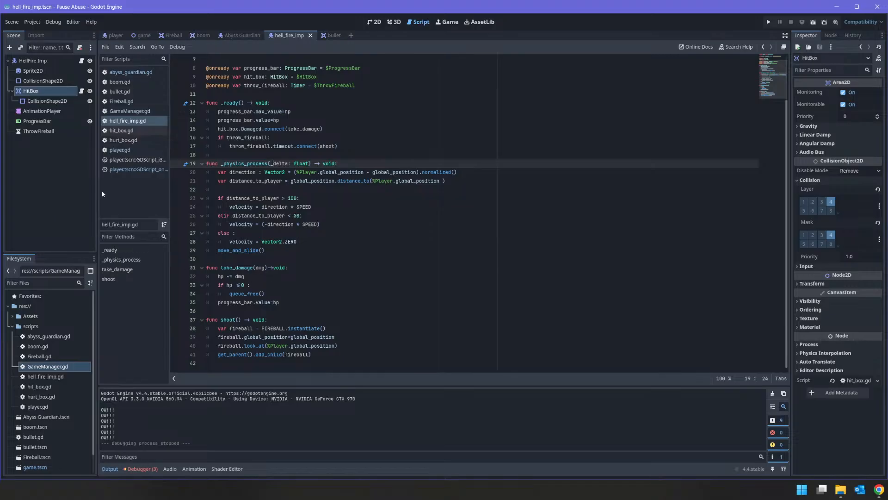
click(82, 60)
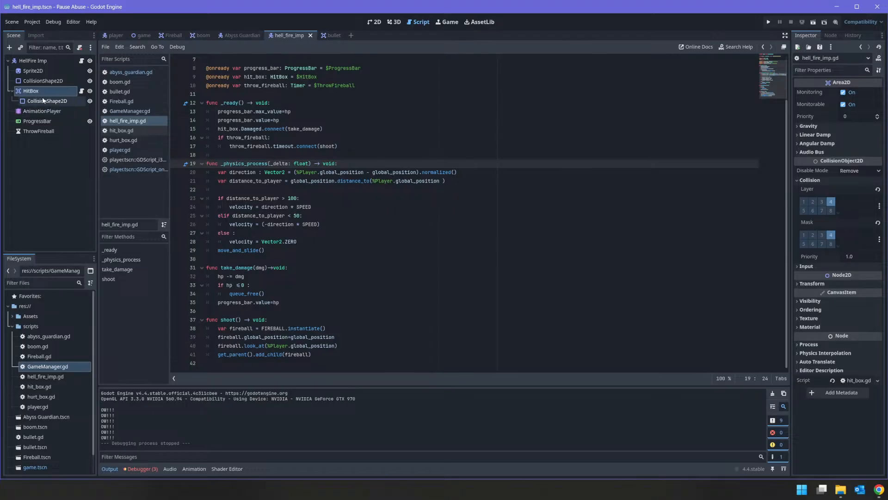
Open the boom scene's script and examine how _process sets paused and multi and calls damage_enemy(target) in the else branch
click(200, 35)
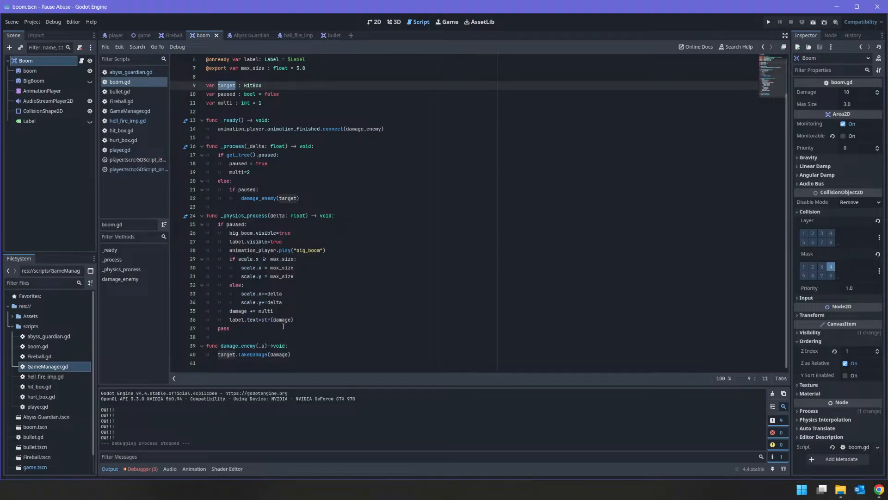
click(221, 153)
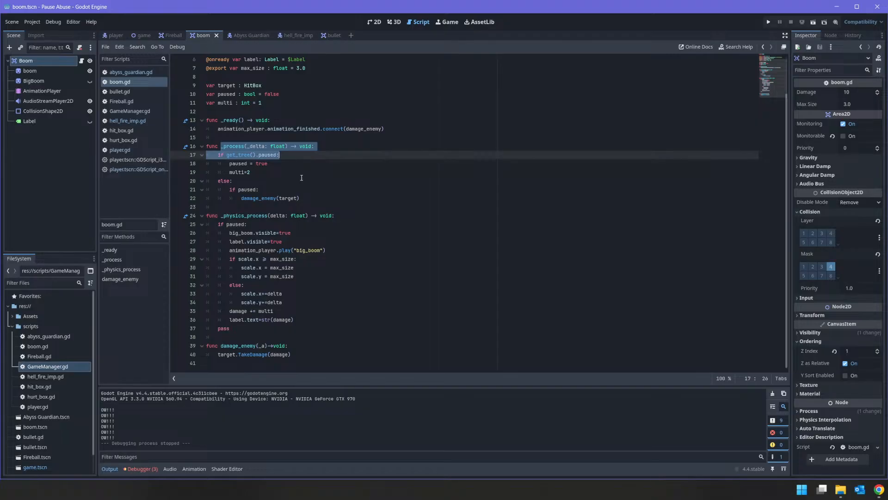
click(296, 173)
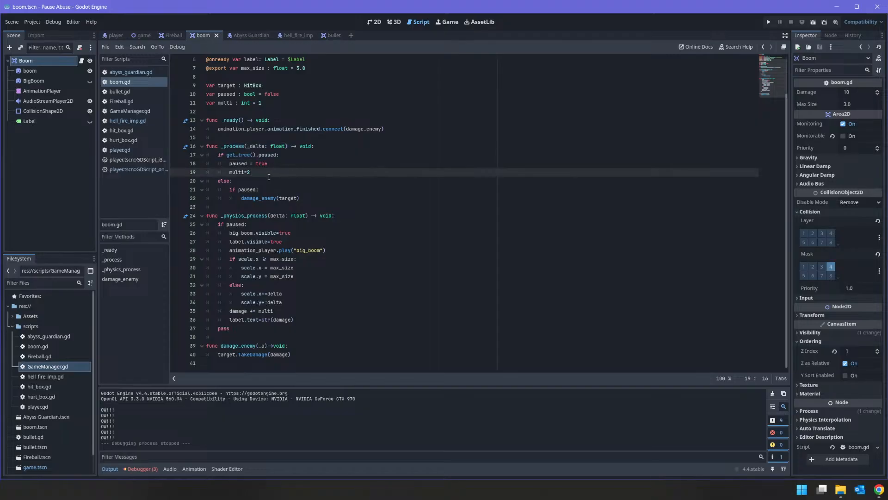
drag(322, 207, 206, 180)
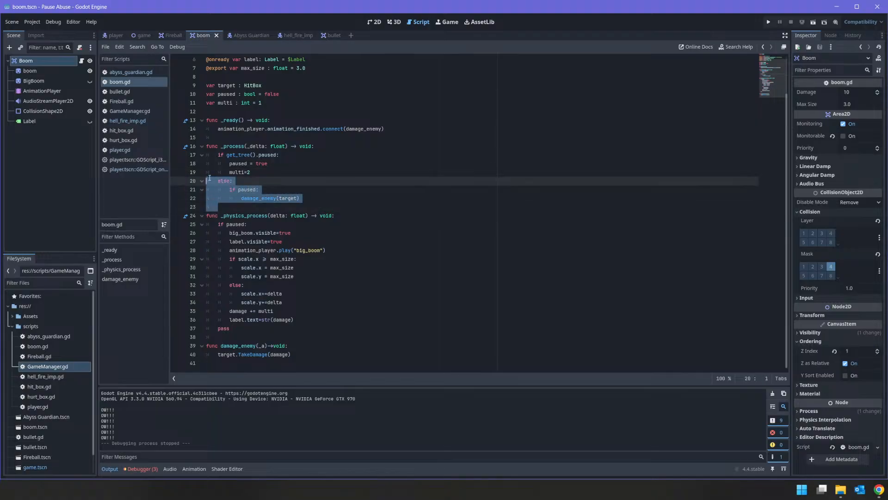
click(295, 188)
drag(300, 198, 195, 182)
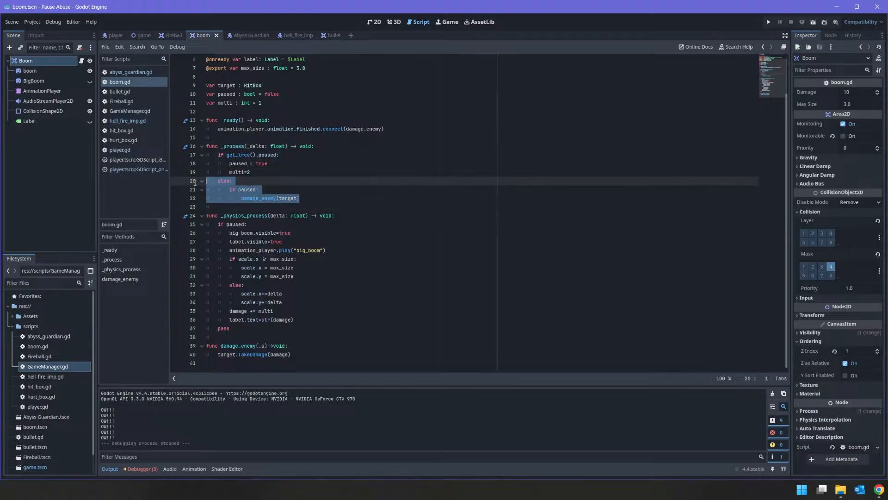
click(241, 189)
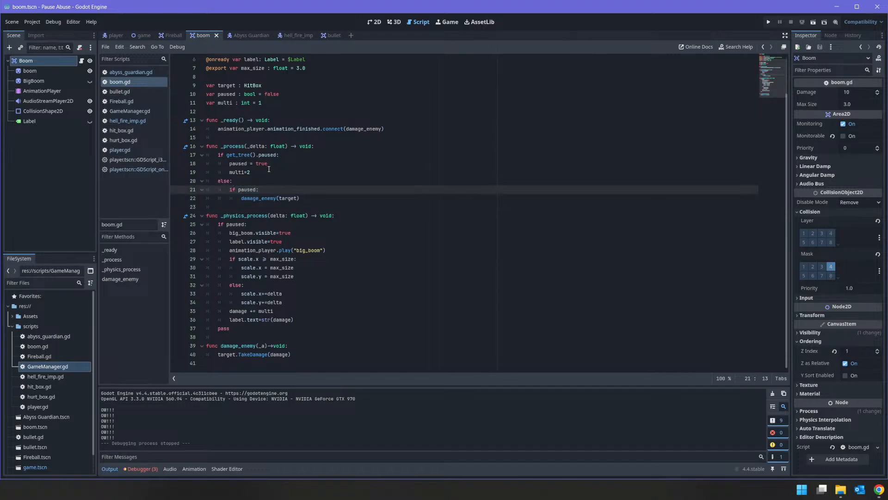
drag(300, 198, 225, 193)
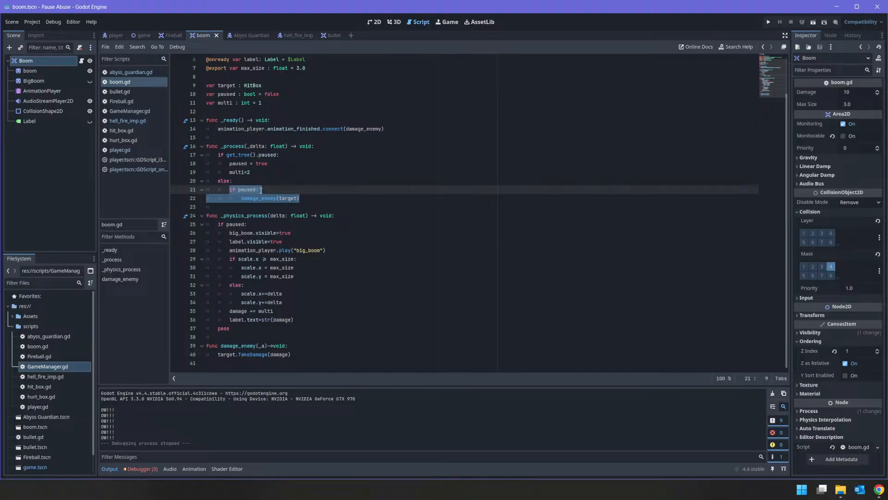
Remove the target argument from the damage_enemy call in the _process function of boom.gd
drag(298, 359, 219, 359)
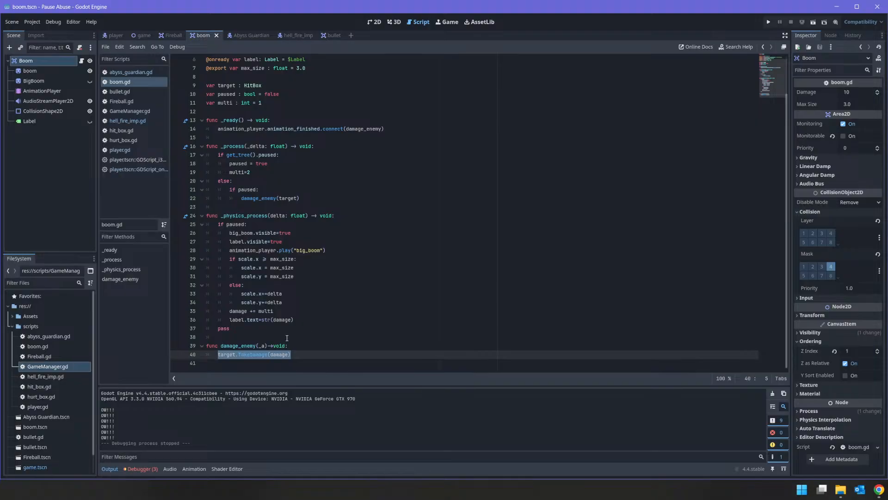
click(289, 199)
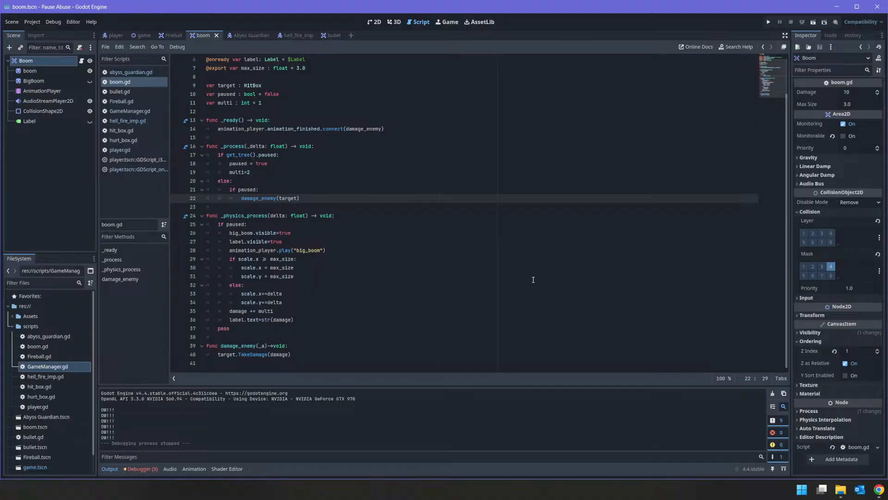
key(shift+Right)
key(shift+Right)
key(shift+Right)
key(shift+Right)
key(shift+Right)
key(shift+Right)
key(BackSpace)
Remove the _a parameter from the damage_enemy function definition and save the script
key(Down)
key(Down)
key(Down)
key(Down)
key(Down)
key(Down)
key(Down)
key(Down)
key(Down)
key(Down)
key(Down)
key(Down)
key(Down)
key(Down)
key(Down)
key(Down)
key(Down)
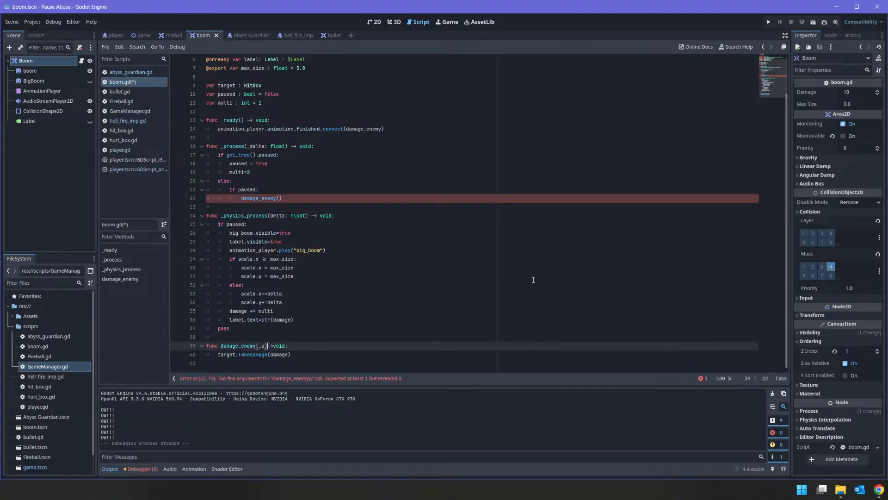
key(Delete)
key(Delete)
key(ctrl+s)
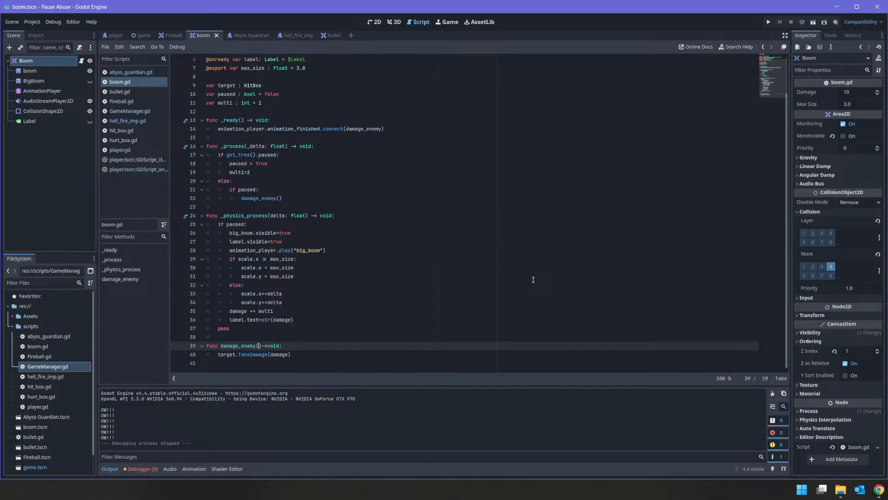
Examine where boom.gd uses target and damage_enemy, including the animation_finished connection in _ready
double_click(229, 86)
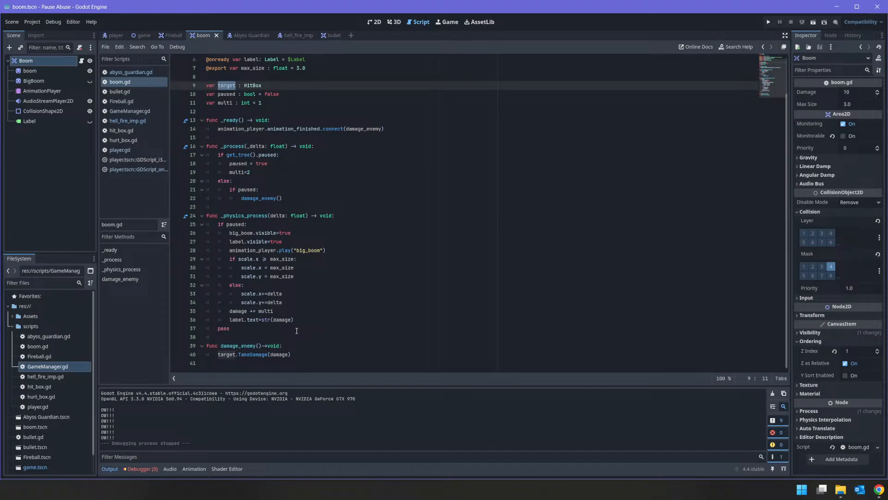
double_click(272, 198)
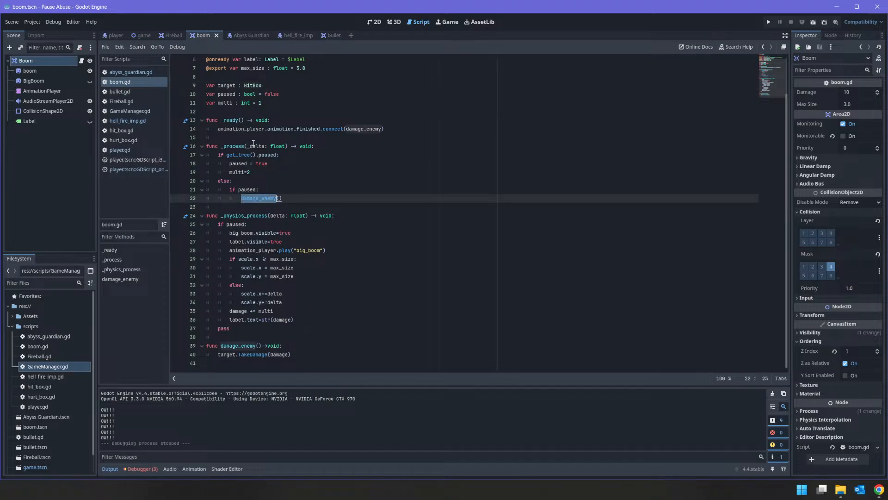
drag(398, 130, 215, 127)
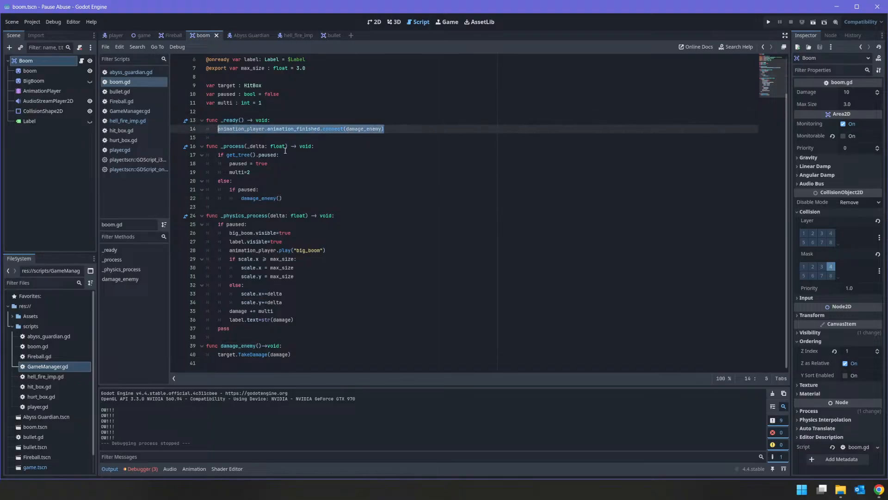
click(290, 355)
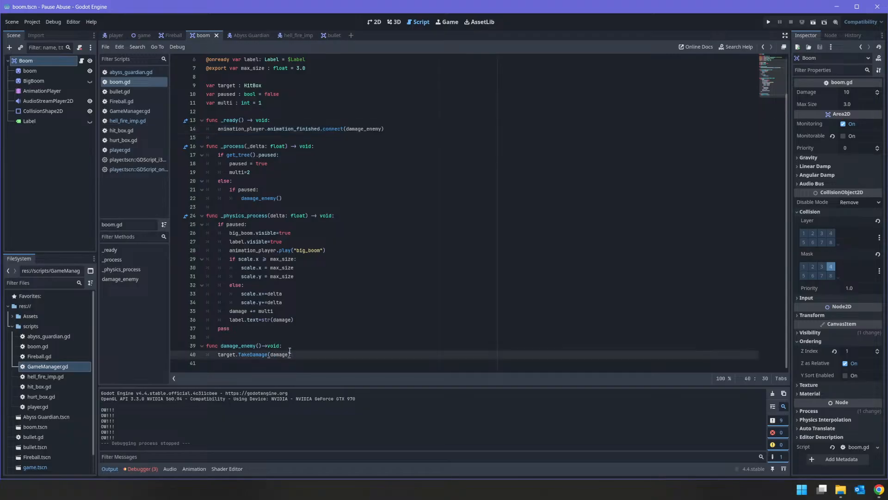
click(375, 129)
drag(410, 134, 210, 134)
text(w)
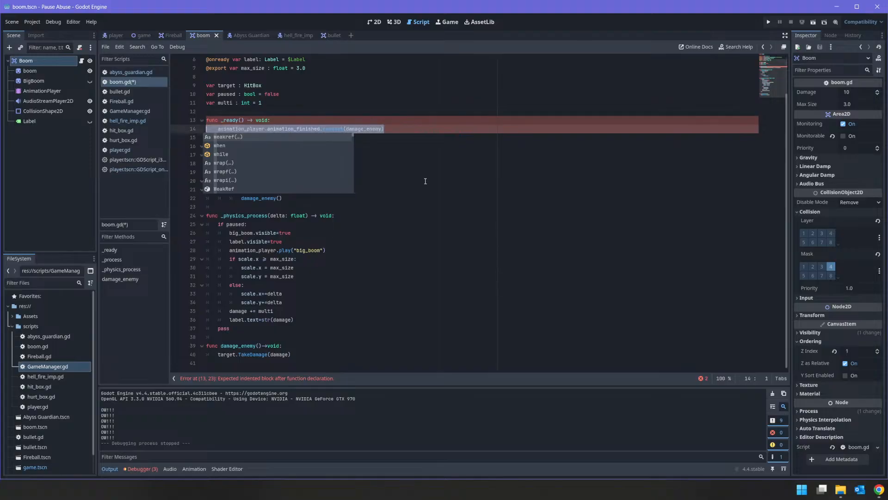
key(ctrl+z)
Delete the function call track that calls damage_enemy from the AnimationPlayer's boom animation
click(59, 91)
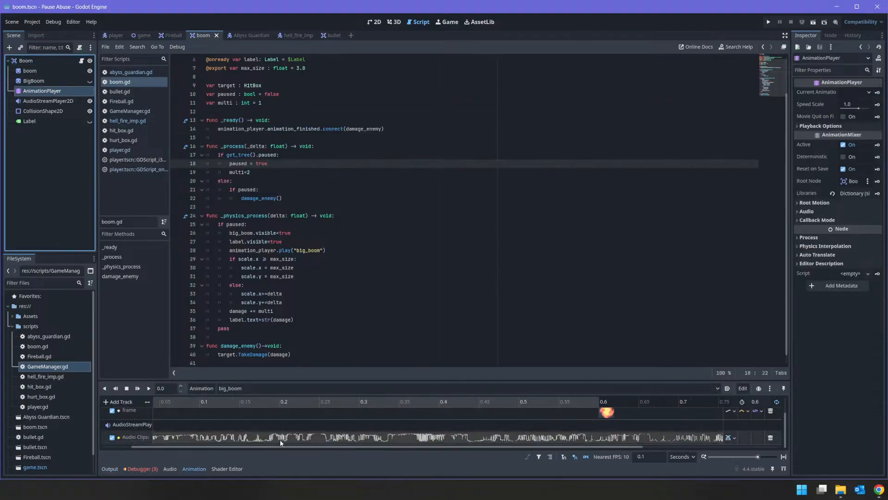
click(244, 388)
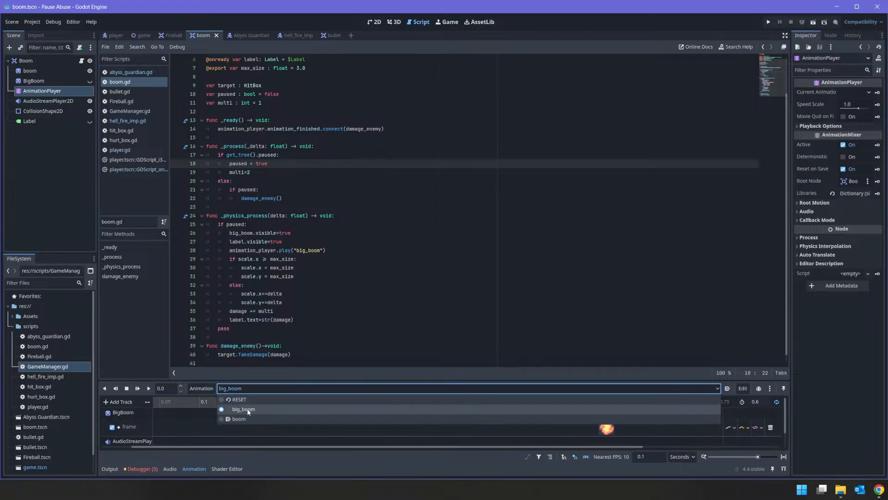
click(248, 410)
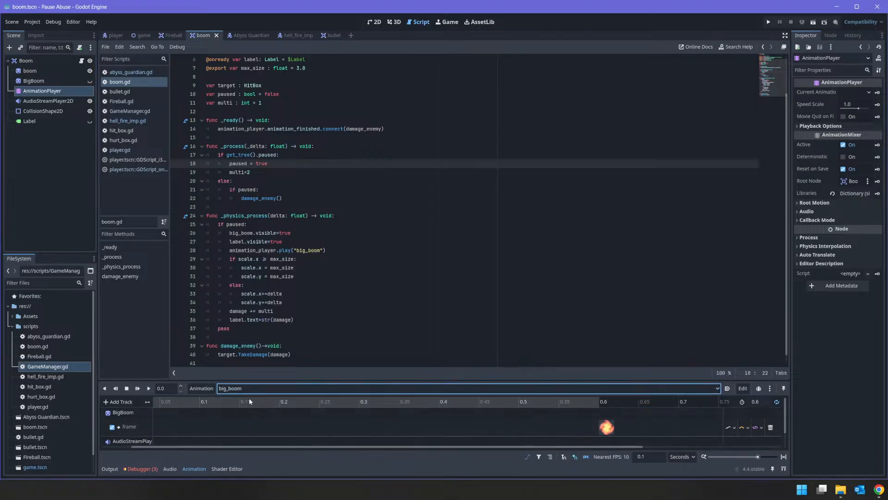
click(250, 390)
click(247, 418)
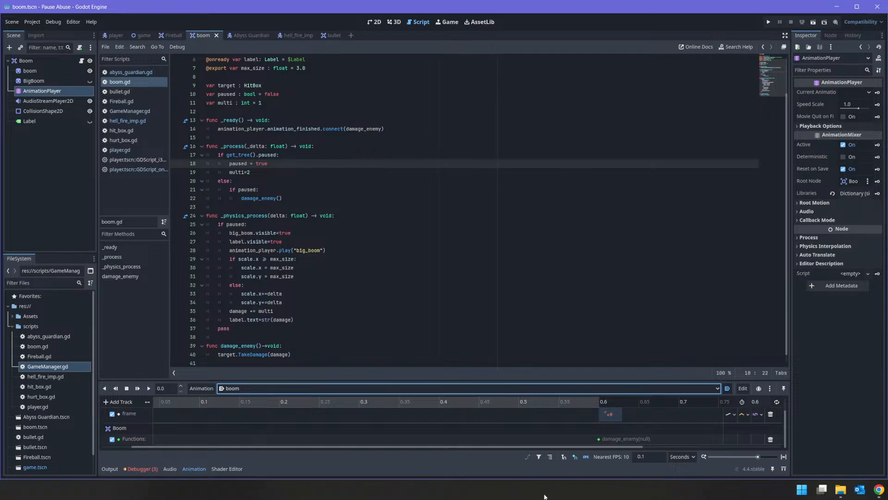
click(618, 438)
right_click(617, 438)
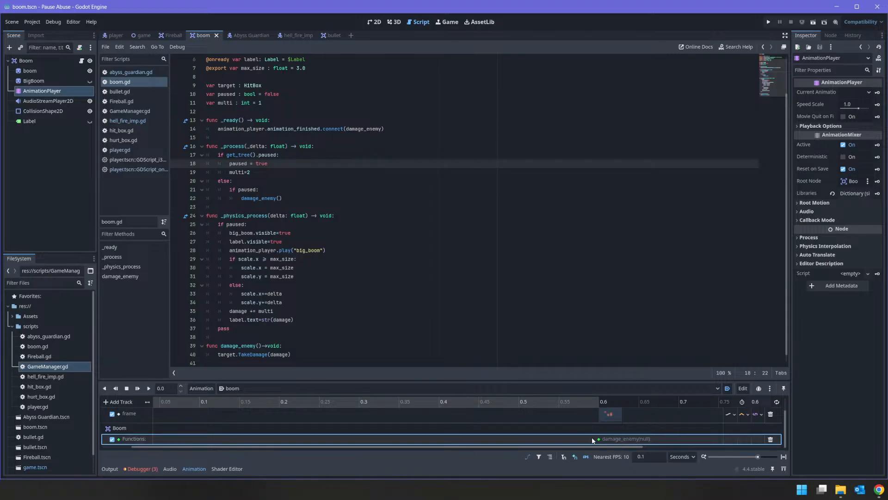
click(771, 439)
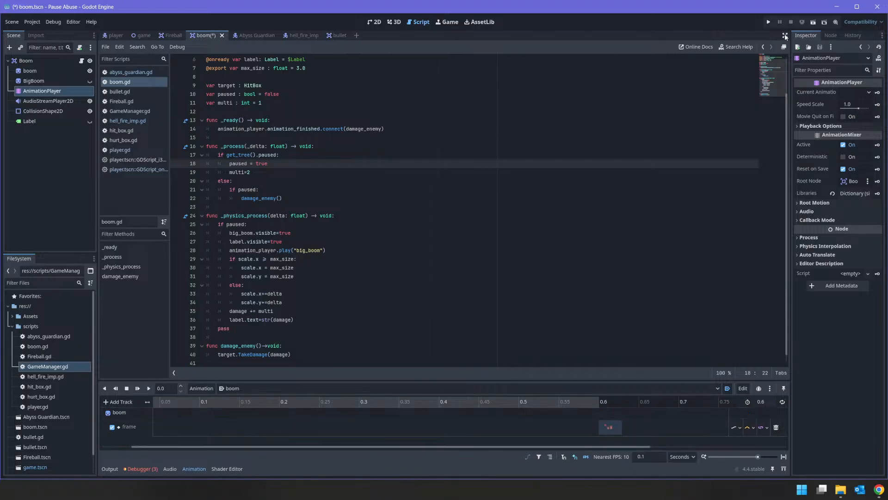
Run the game, shoot at the approaching enemies to test explosion damage around pausing, and stop the game
click(768, 22)
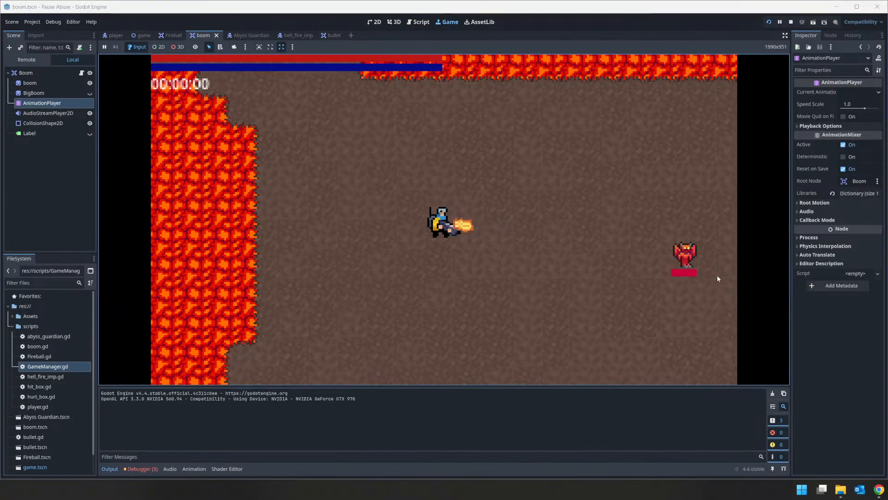
click(623, 247)
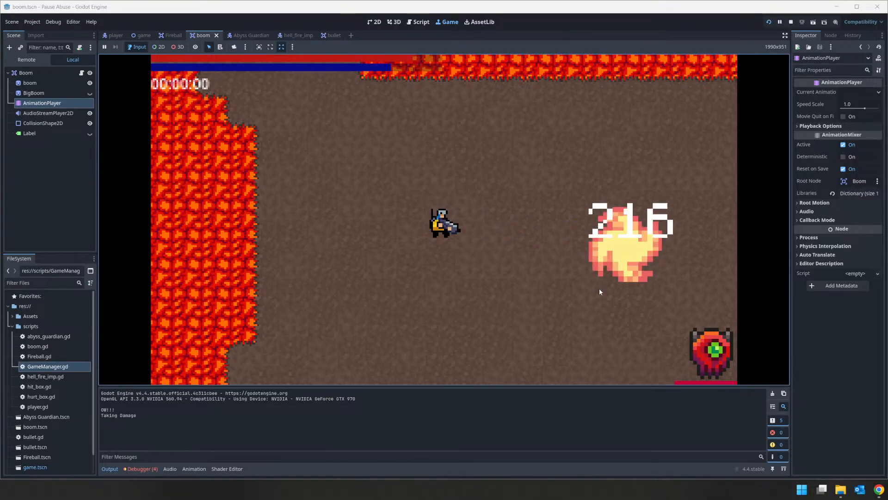
click(637, 312)
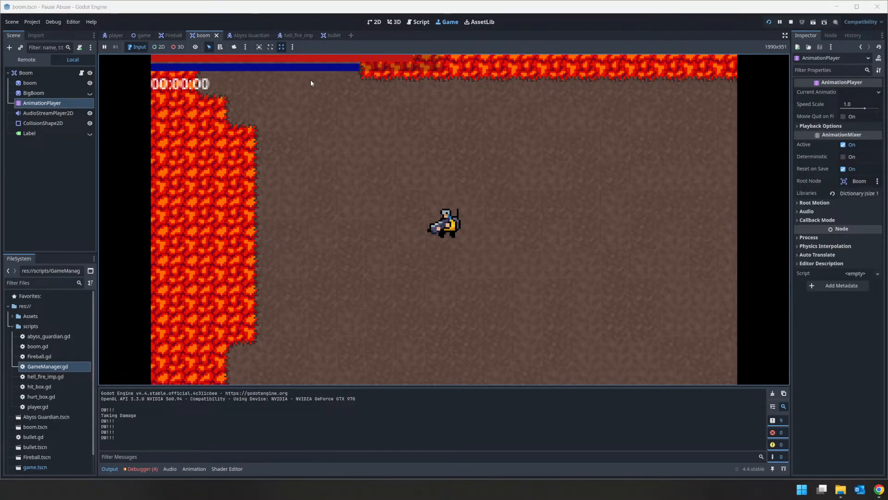
click(790, 22)
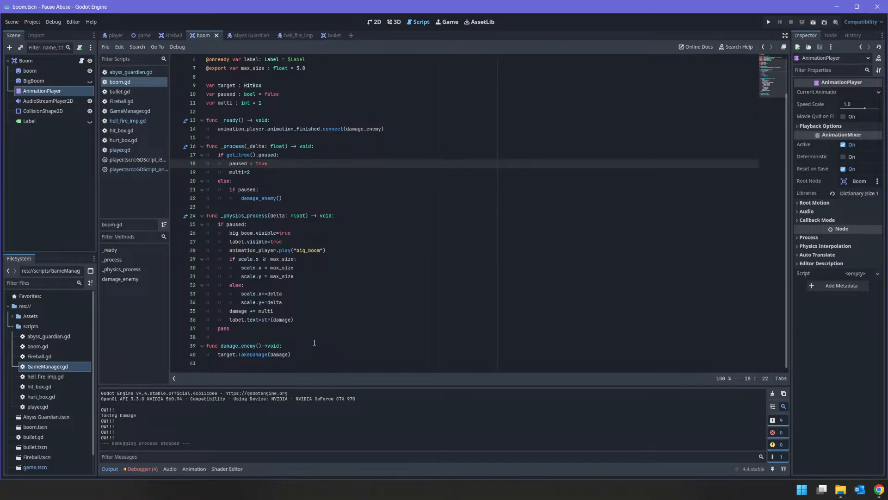
Add a queue_free() call after target.TakeDamage(damage) in the damage_enemy function
double_click(241, 348)
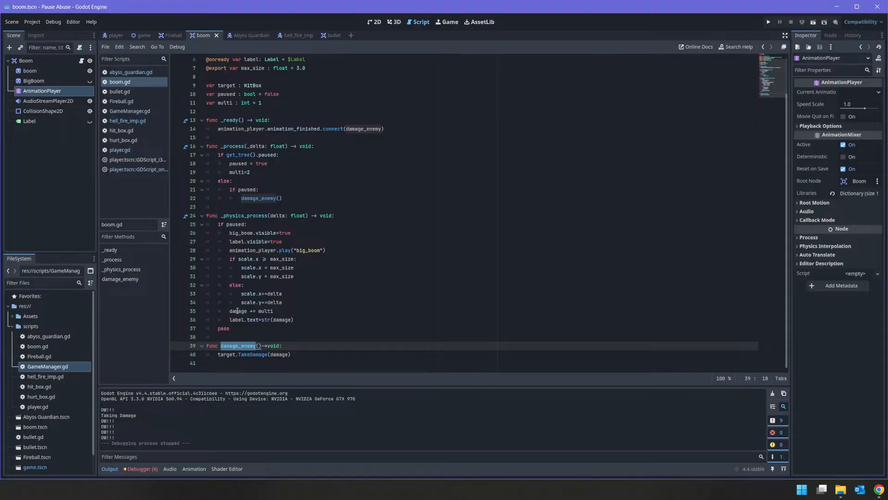
scroll(233, 285, up, 2)
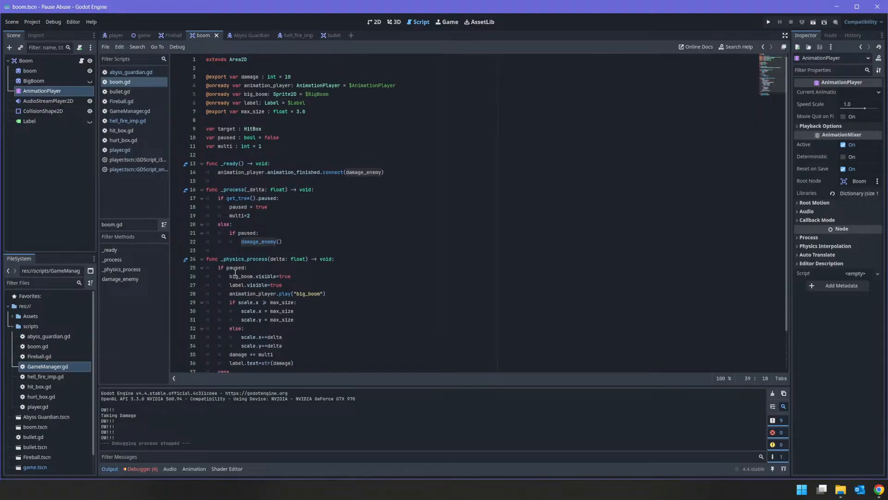
scroll(241, 260, down, 2)
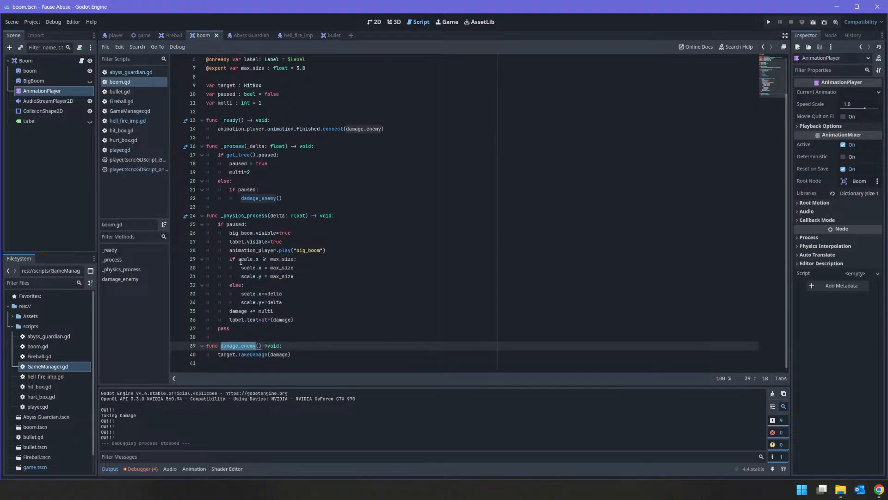
click(306, 354)
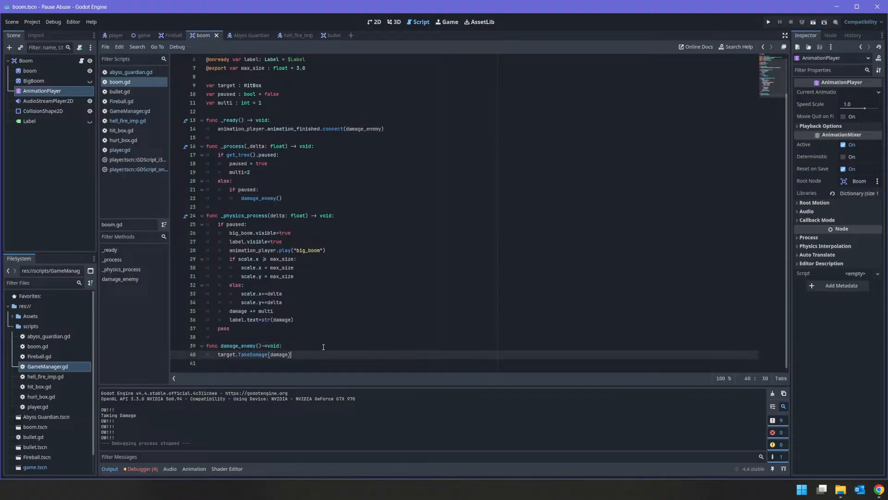
key(Return)
text(que)
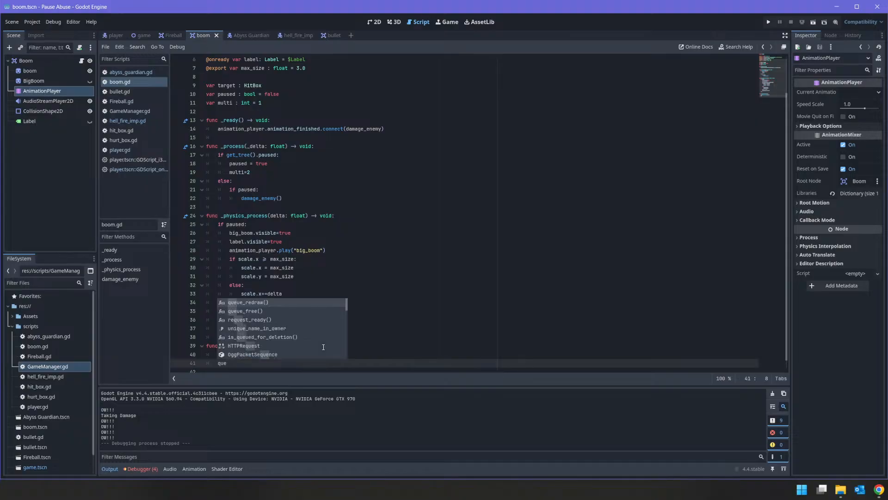
key(Down)
key(Return)
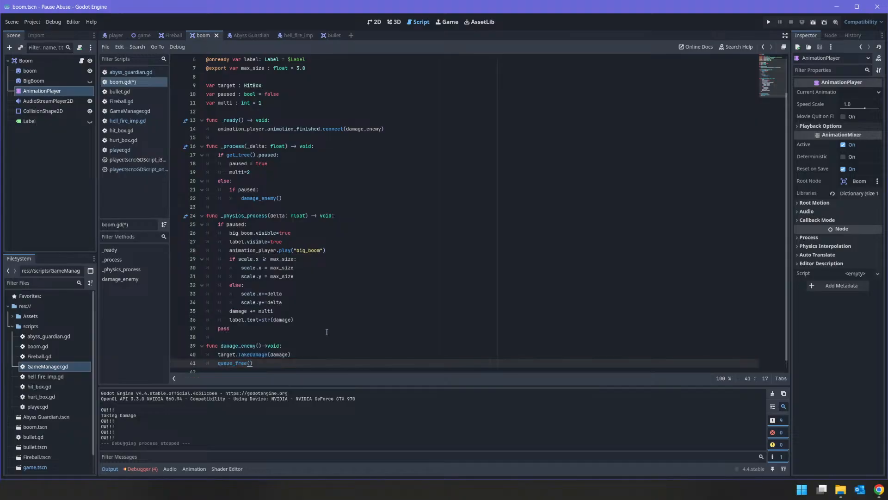
Run the game and shoot the approaching Abyss Guardian several times to test the explosion damage and removal
click(769, 22)
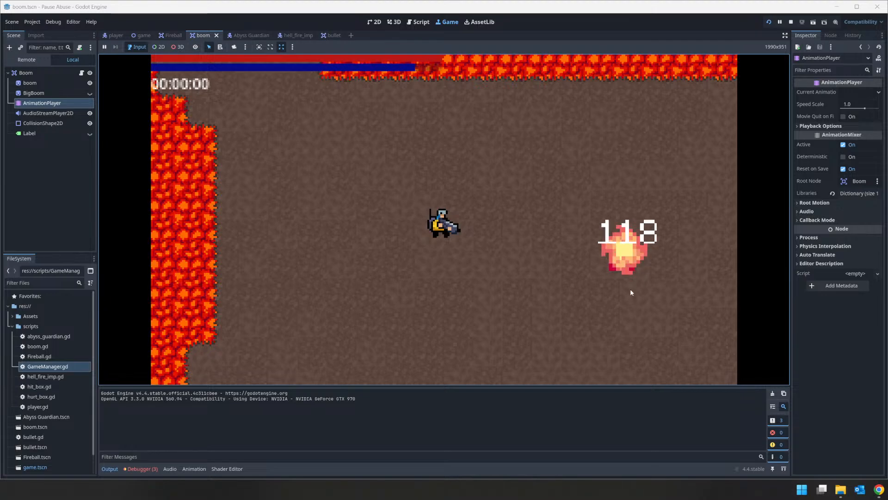
key(s)
click(690, 257)
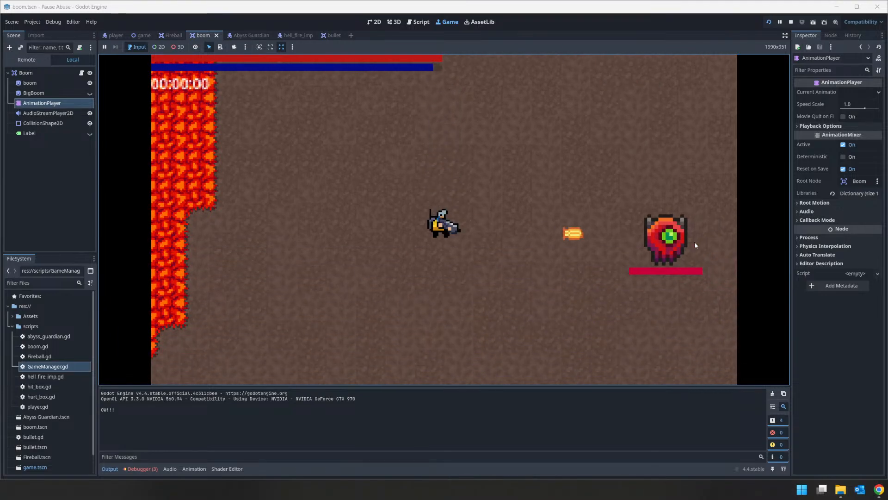
click(577, 237)
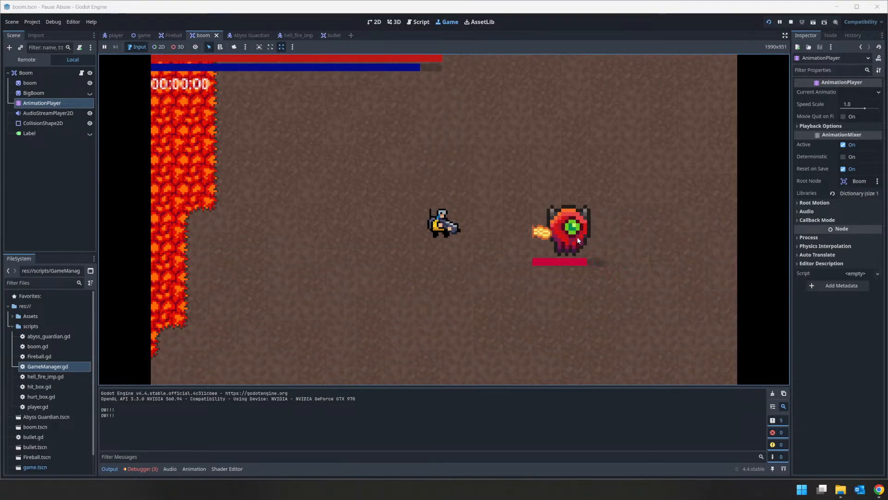
click(542, 226)
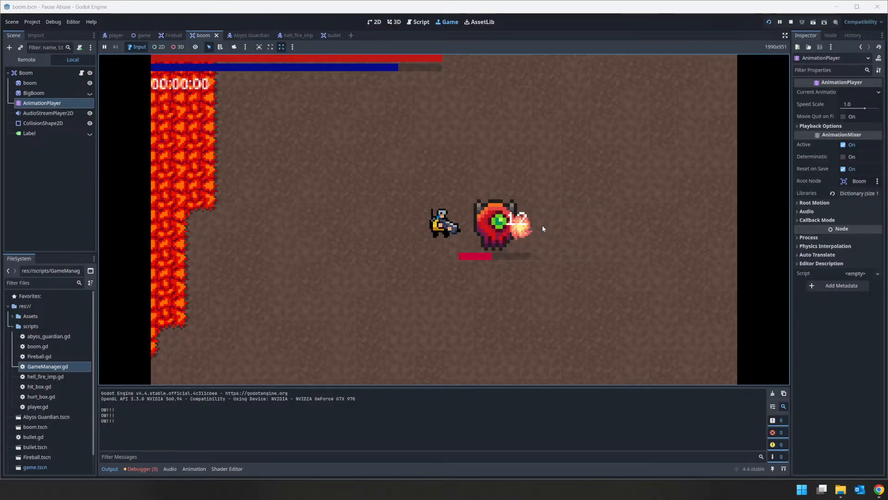
Move the player around the arena in all directions to check the game's behaviour, and stop the game
key(d)
key(w)
key(a)
key(s)
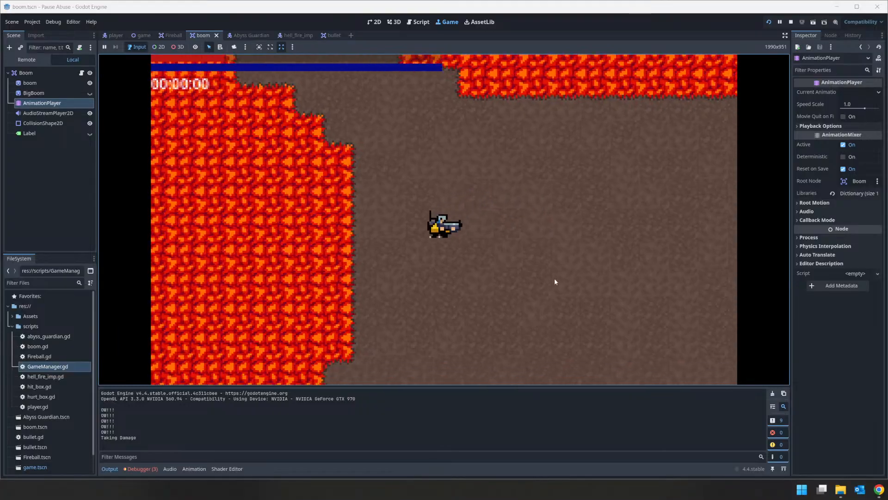
key(d)
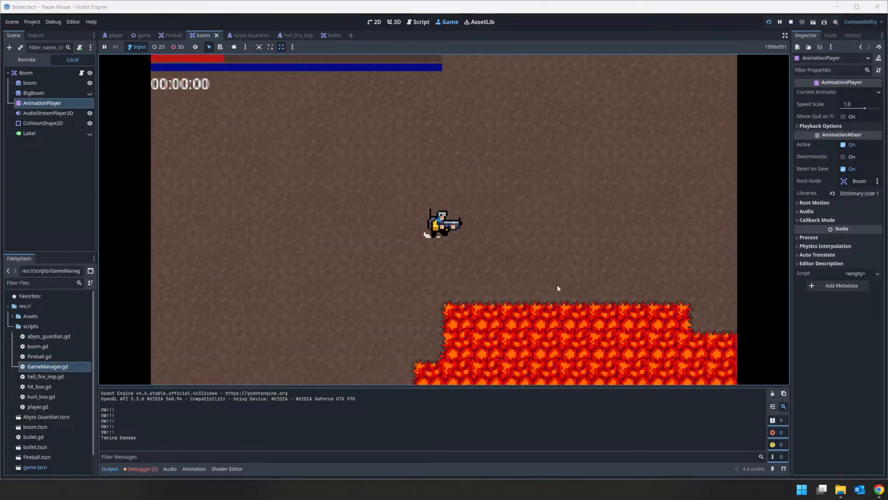
key(a)
key(w)
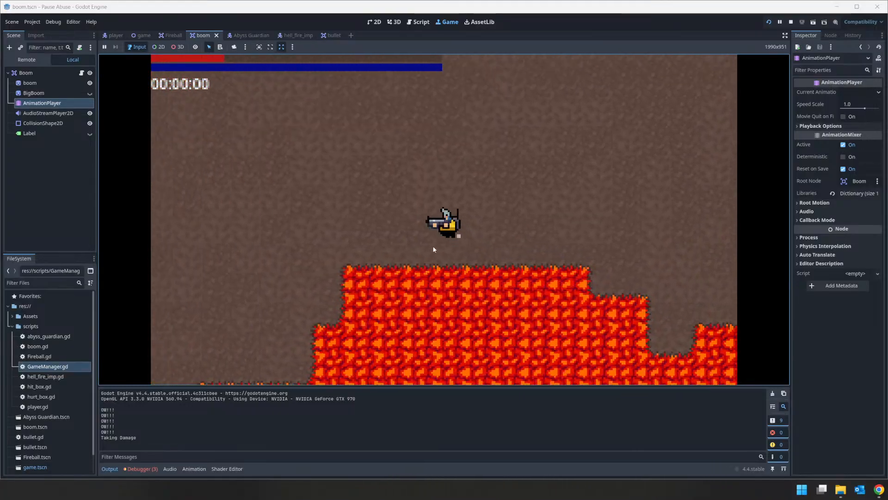
key(d)
key(a)
key(s)
key(w)
key(d)
key(a)
key(w)
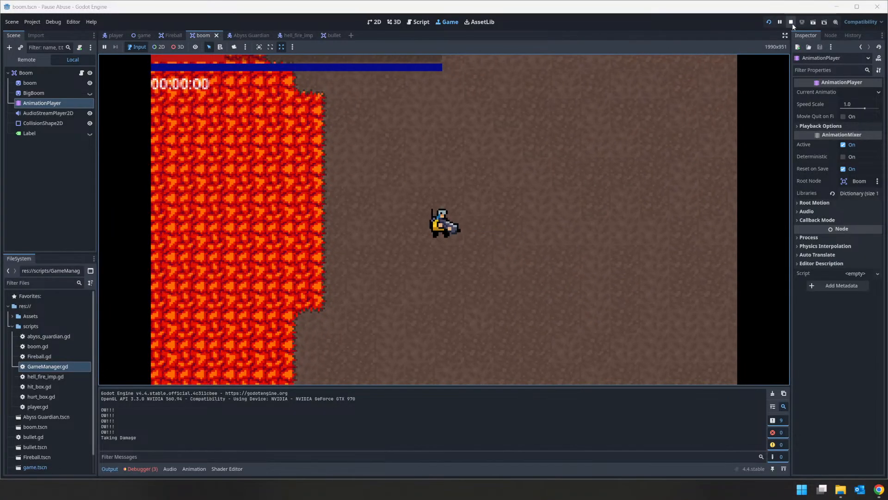
click(791, 22)
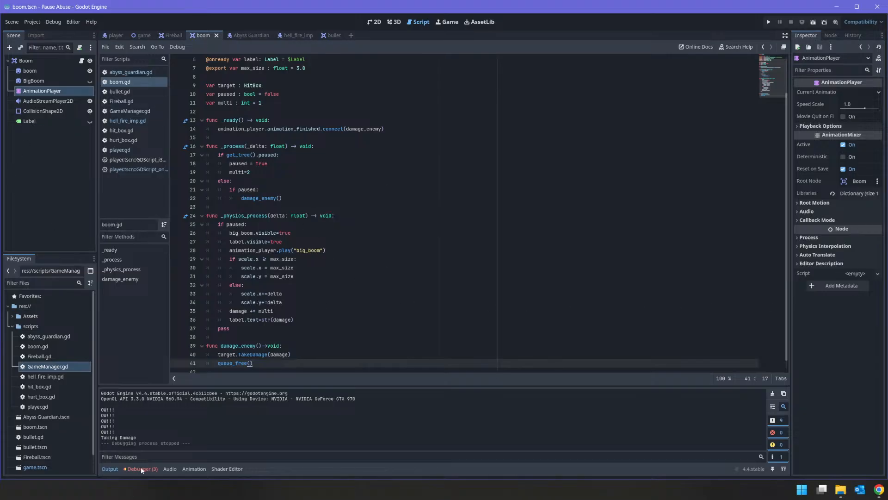
In the player scene, move the HealthBar and PauseBar out of the VBoxContainer to be direct children of the Player node, and save
click(114, 35)
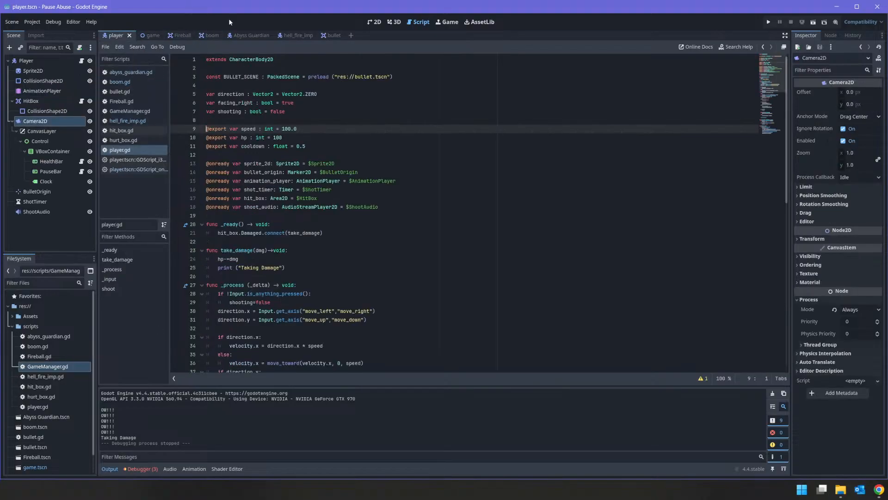
click(375, 22)
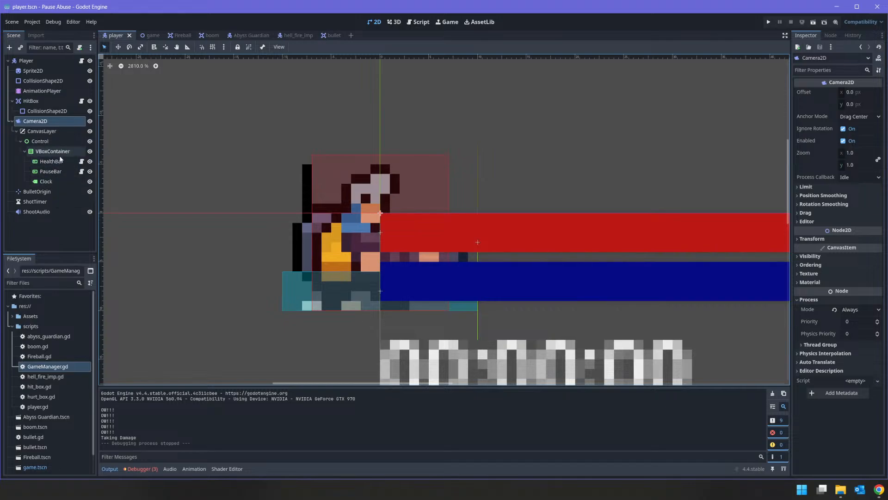
click(27, 61)
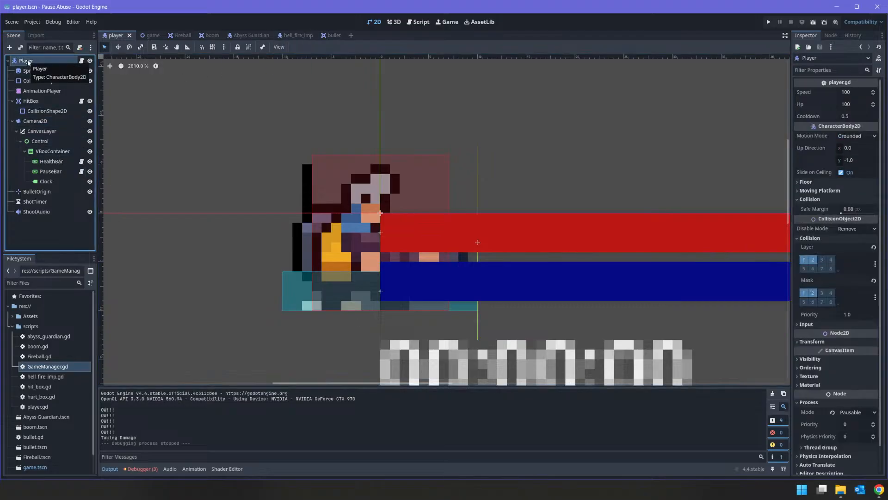
right_click(29, 63)
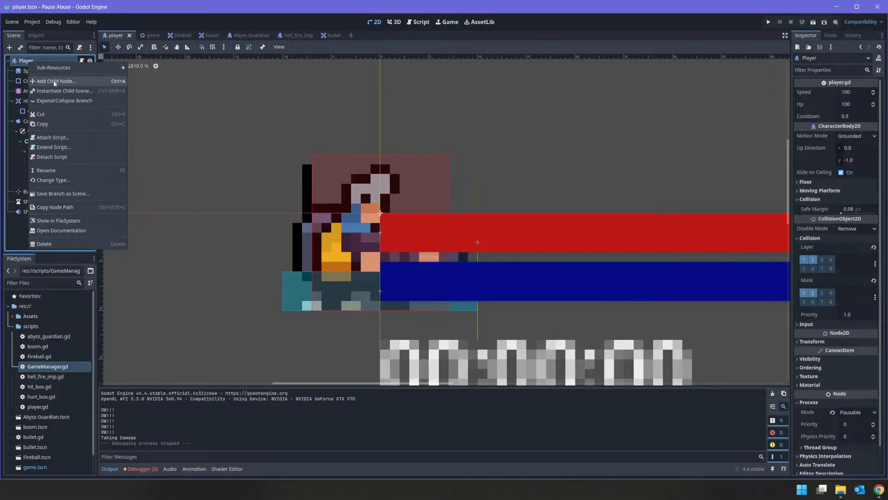
click(6, 152)
click(49, 161)
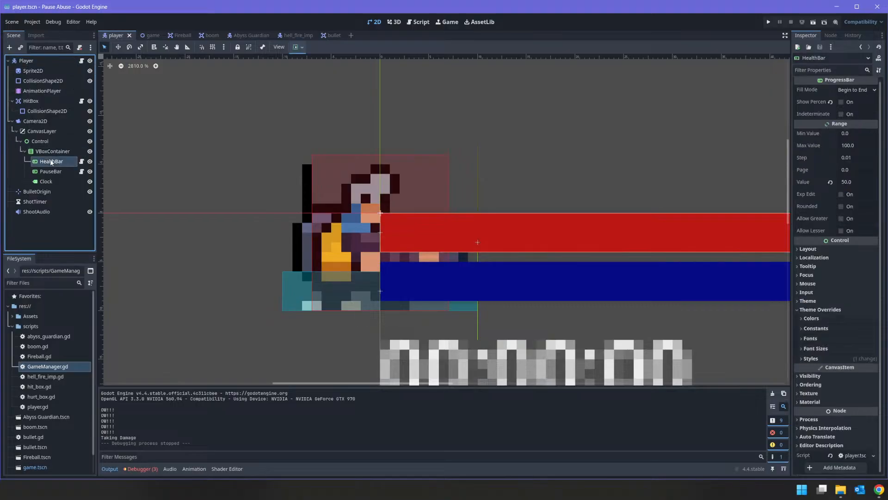
ctrl+click(51, 171)
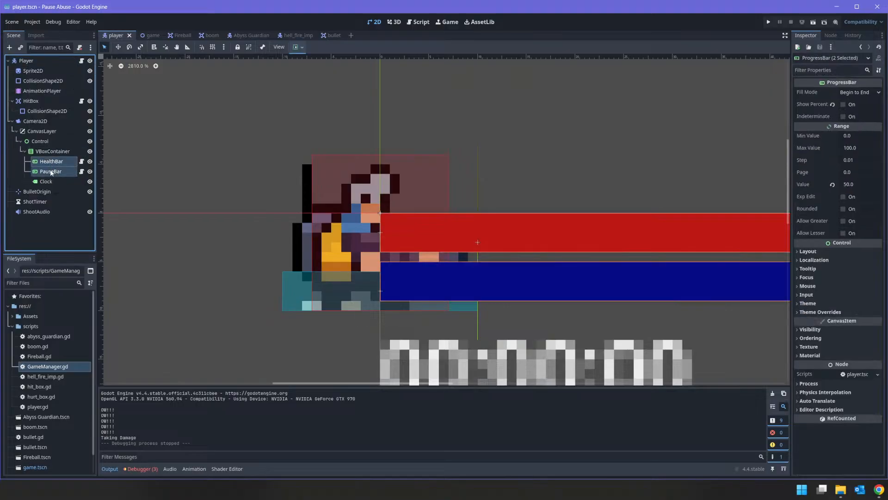
drag(51, 172, 29, 63)
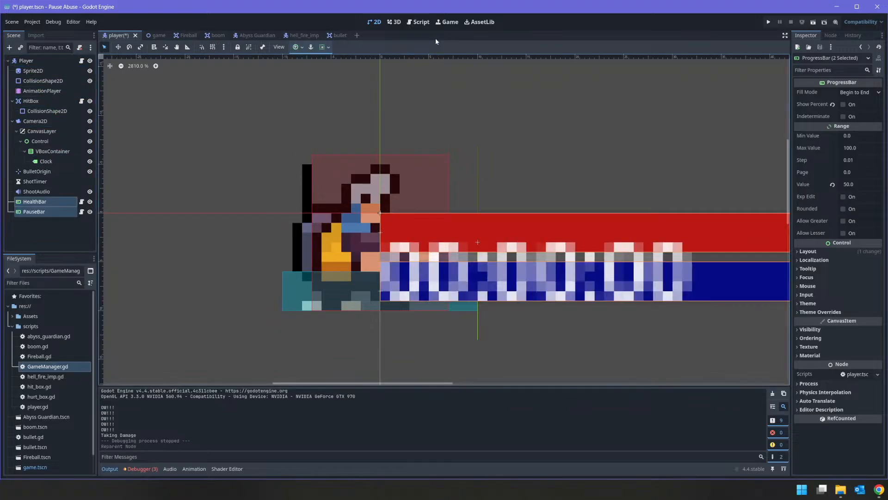
key(ctrl+s)
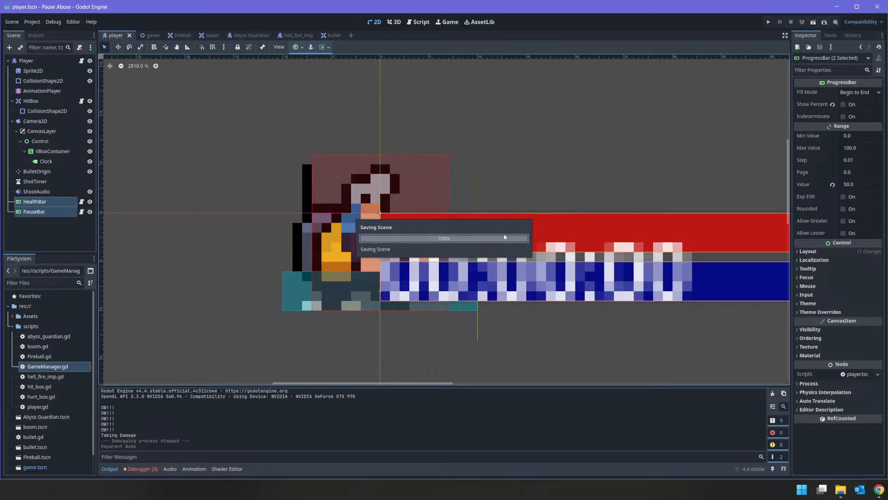
Run the game to test the reparented health and pause bars
key(F5)
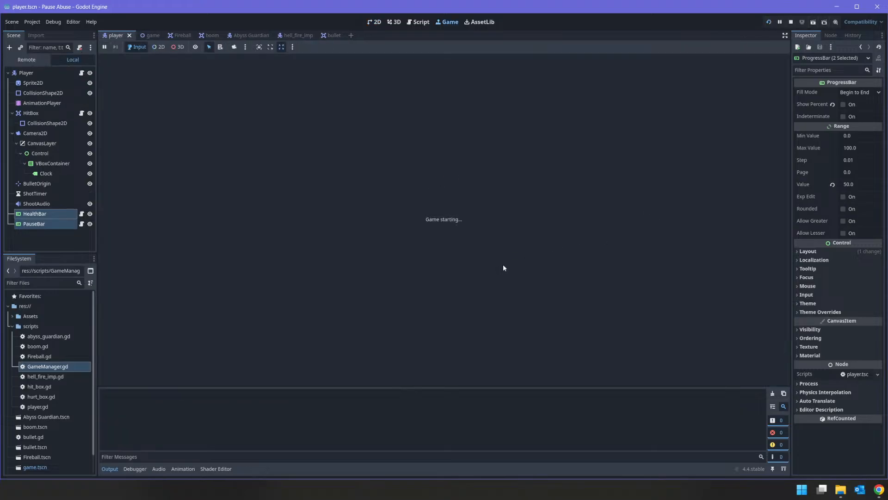
text(s)
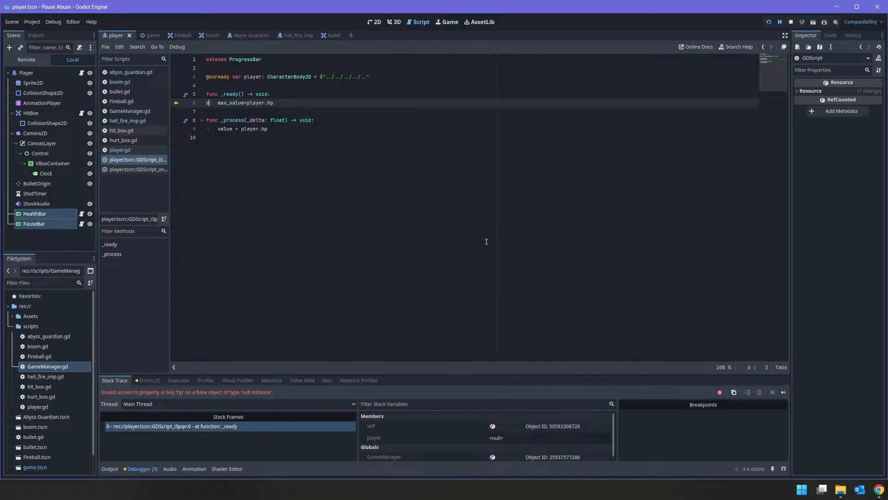
key(BackSpace)
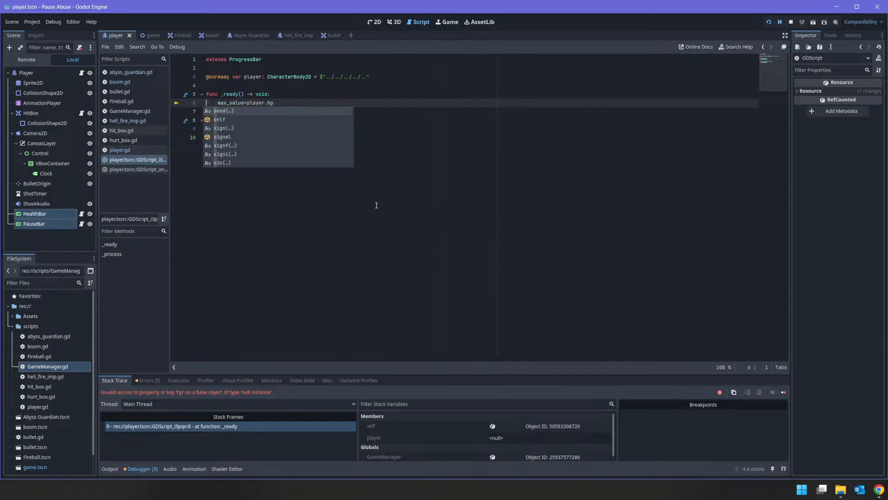
click(439, 214)
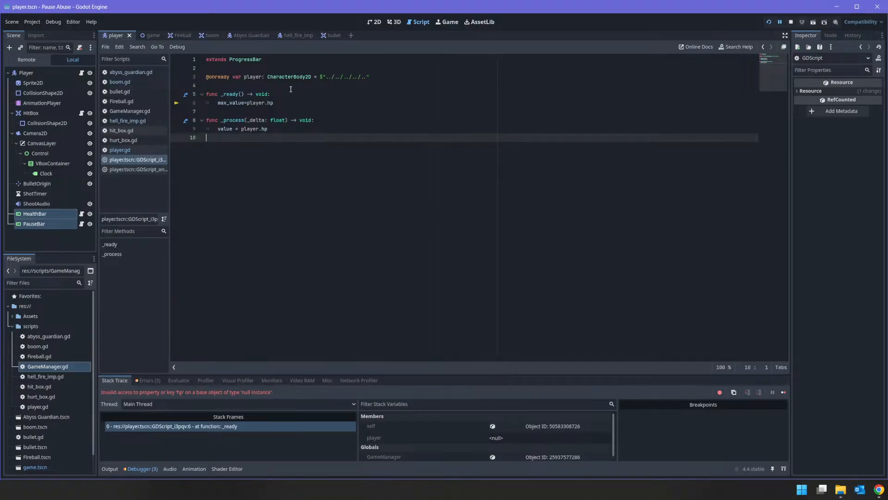
Try replacing player.hp with %Player.hp in the _ready and _process functions of the health bar script
click(247, 104)
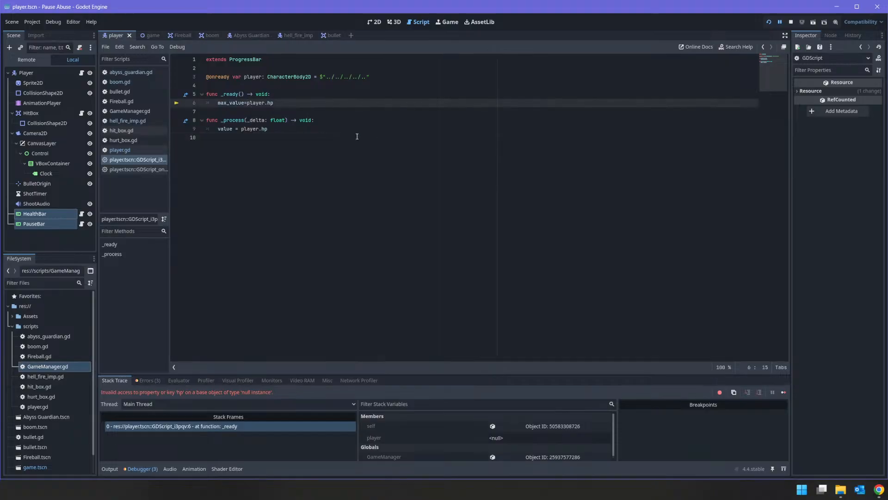
text(%)
key(Delete)
text(P)
click(240, 129)
text(%)
key(Delete)
text(P)
key(Delete)
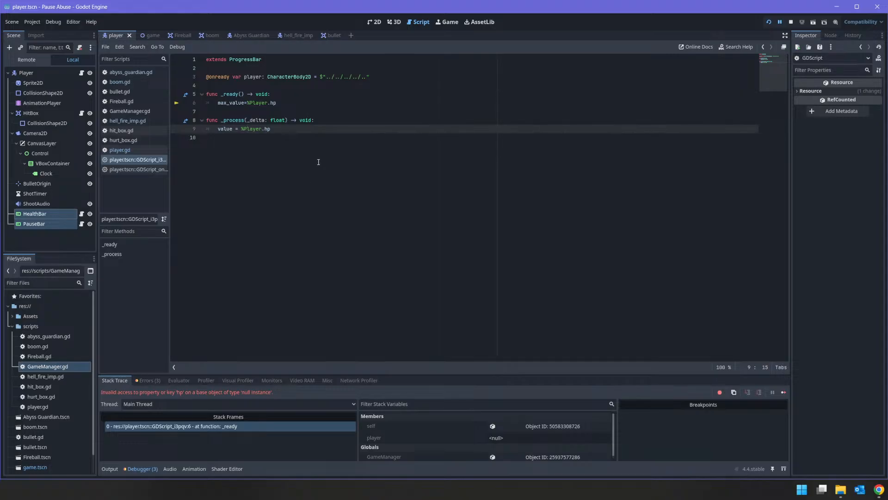
drag(390, 76, 185, 81)
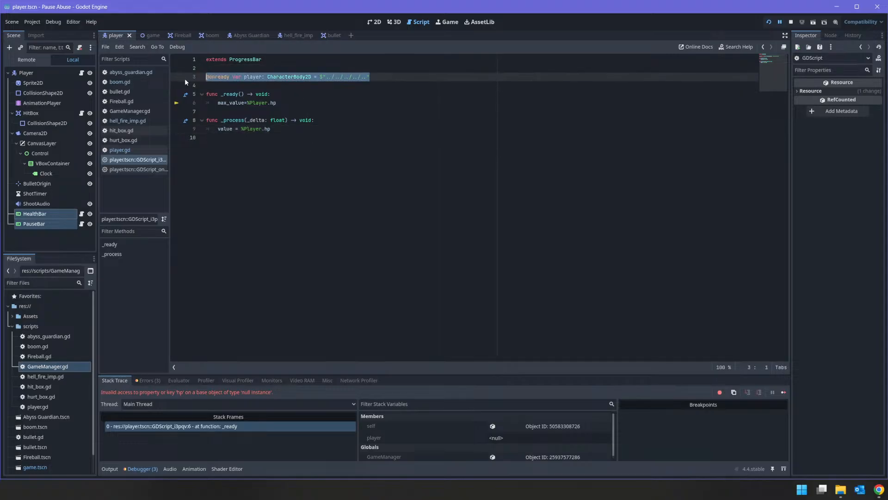
key(Delete)
key(Delete)
key(Delete)
key(ctrl+s)
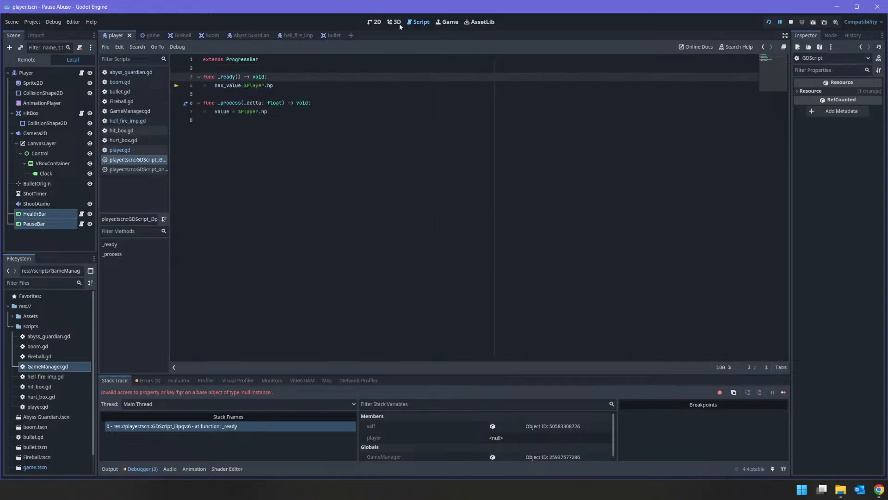
click(769, 21)
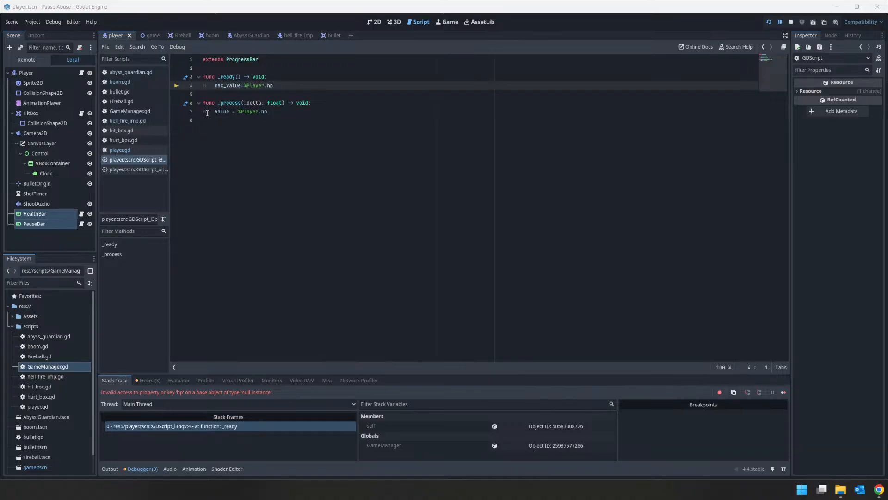
Undo the %Player edits and the variable removal in the health bar script, and save
click(366, 119)
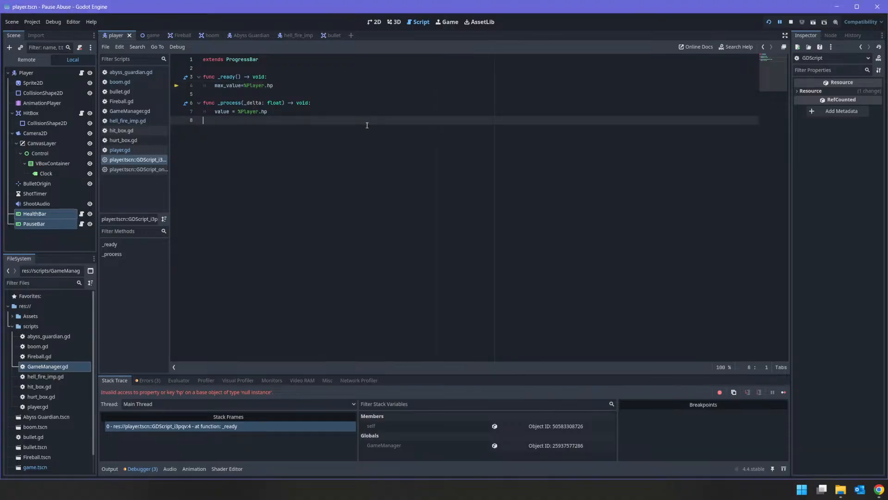
key(ctrl+z)
key(ctrl+z)
key(ctrl+z)
key(ctrl+z)
key(ctrl+z)
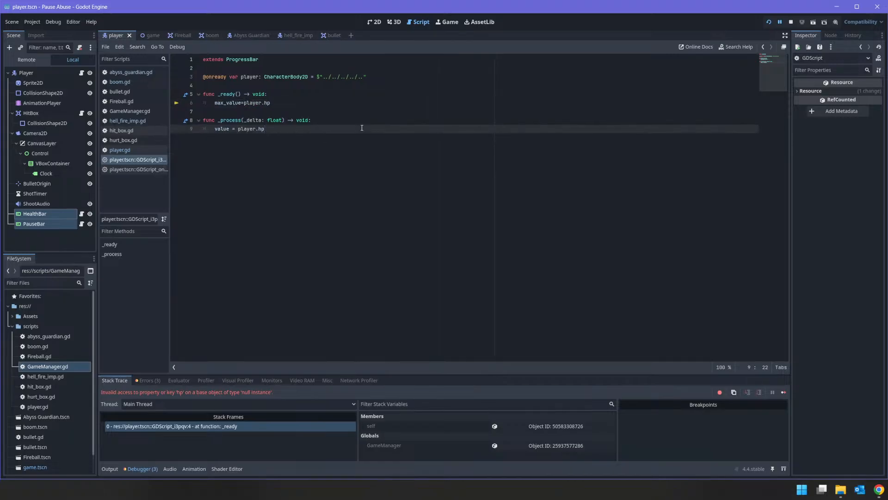
key(ctrl+s)
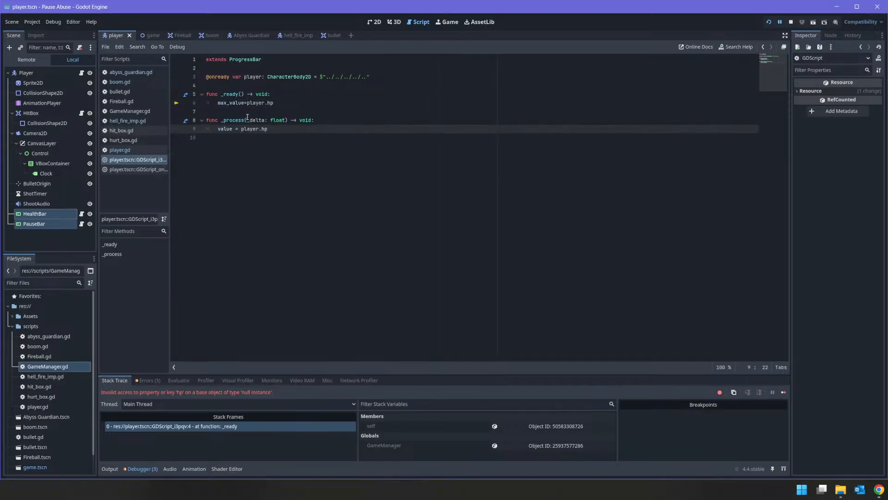
drag(382, 77, 125, 75)
key(BackSpace)
mouse_move(42, 70)
mouse_down()
mouse_move(215, 82)
mouse_move(225, 71)
mouse_move(54, 106)
mouse_move(31, 74)
mouse_move(222, 77)
mouse_up()
click(31, 74)
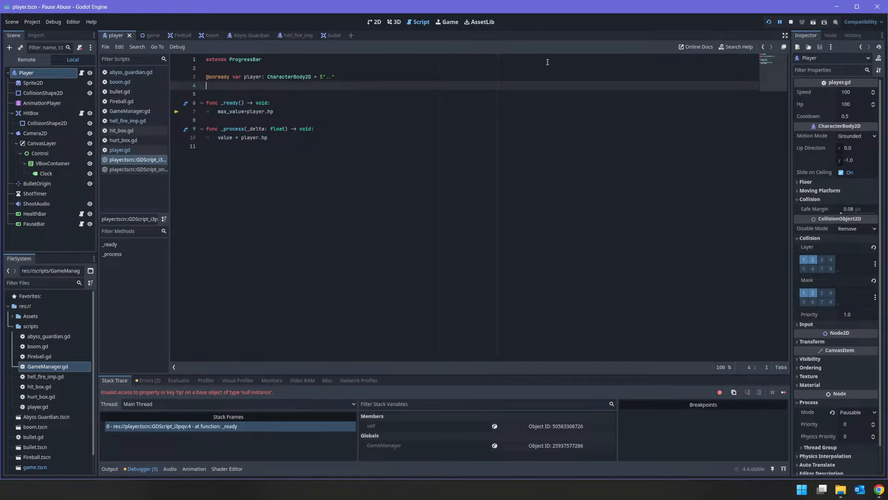
Restart the game, move, shoot and pause near the enemy to test both bars, and stop the game
click(769, 25)
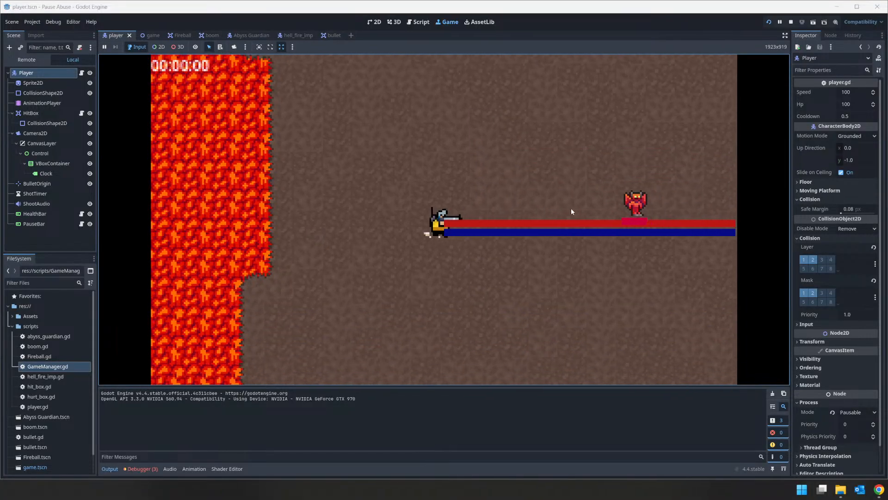
key(w)
key(a)
click(579, 242)
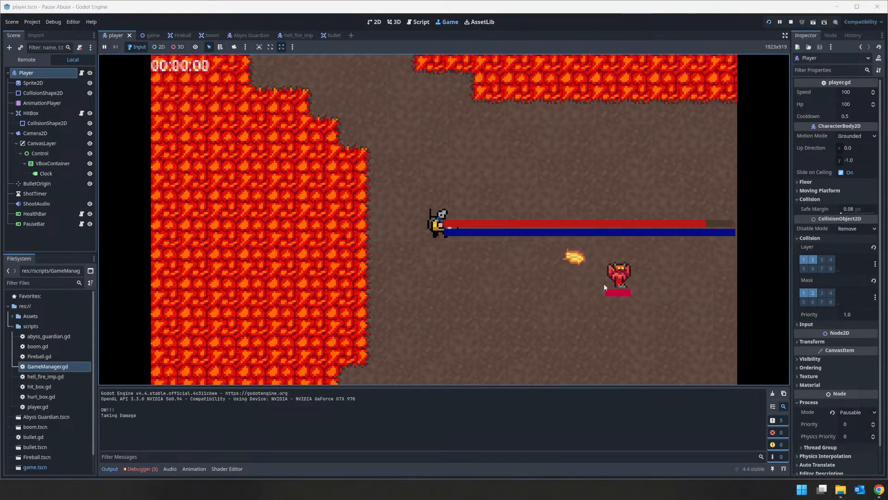
click(604, 287)
key(space)
key(space)
key(s)
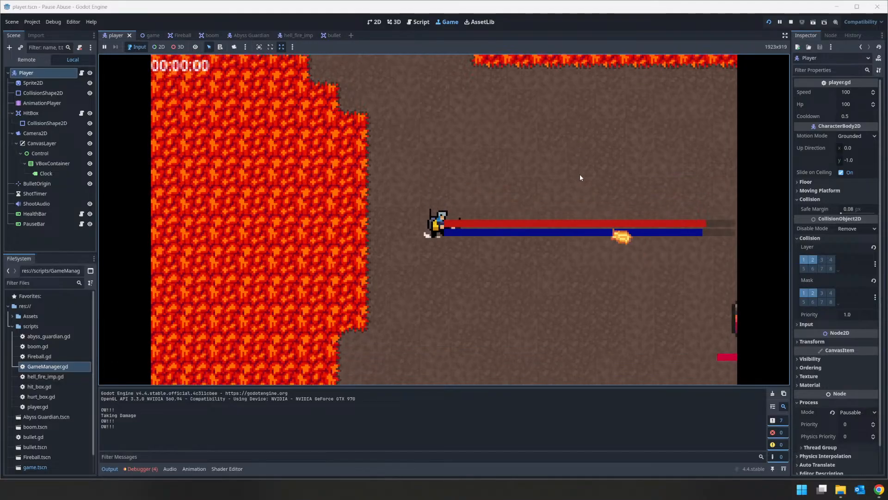
click(789, 22)
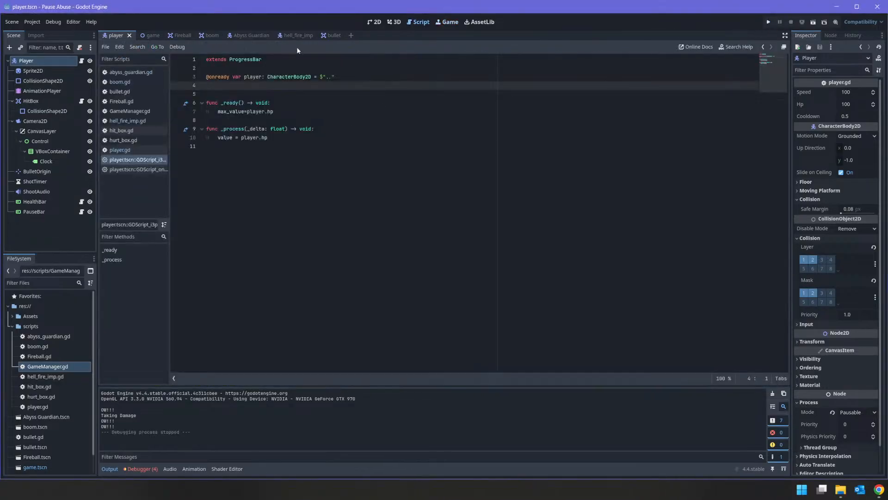
In the 2D view, move the HealthBar and PauseBar together to just below the player sprite, starting left of its feet
click(373, 22)
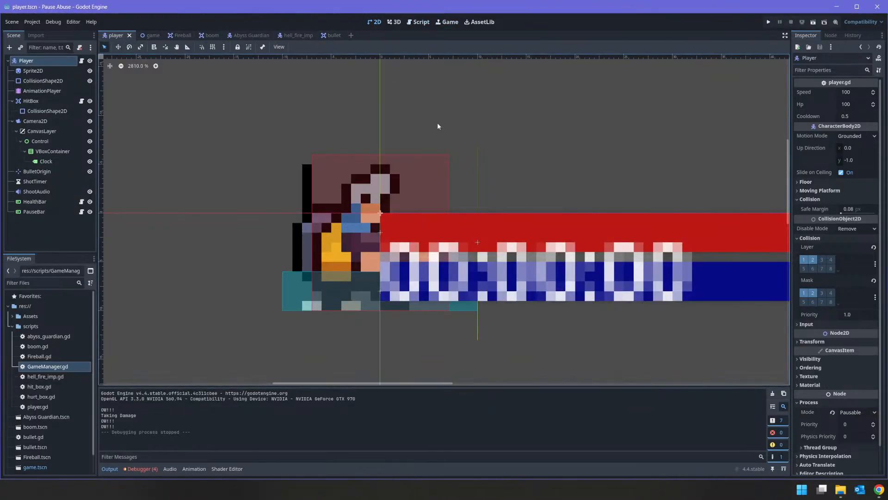
click(34, 202)
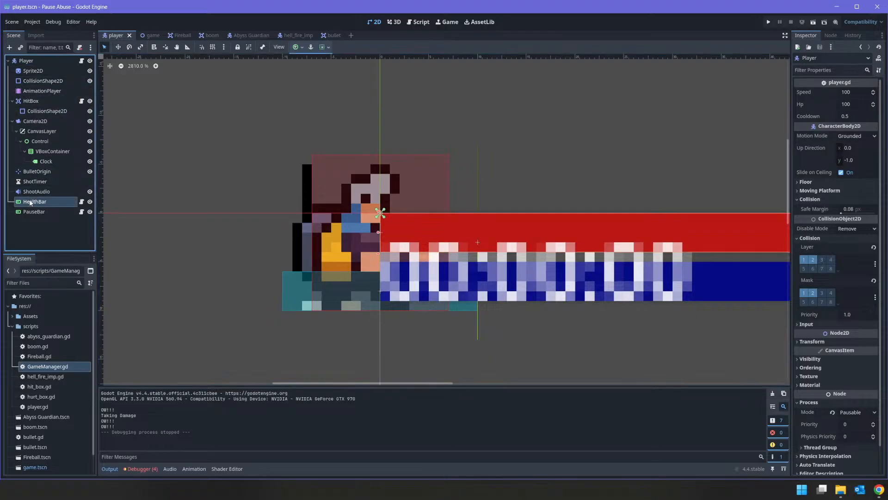
shift+click(35, 211)
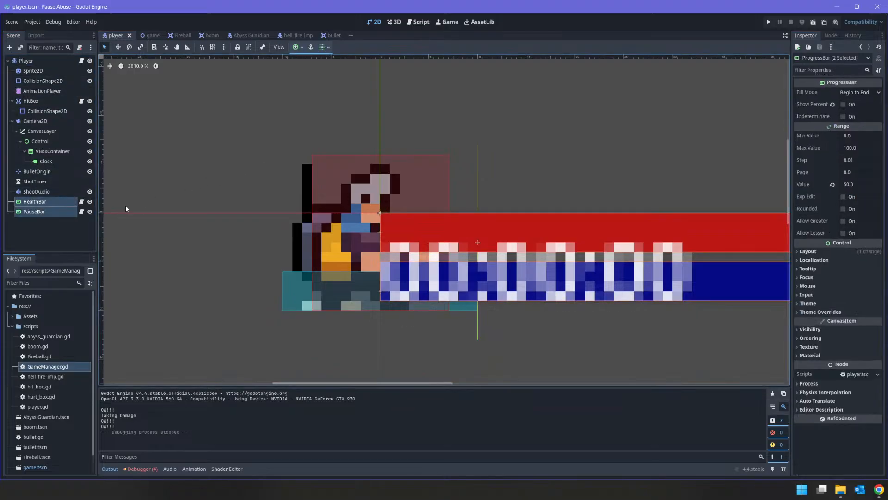
key(w)
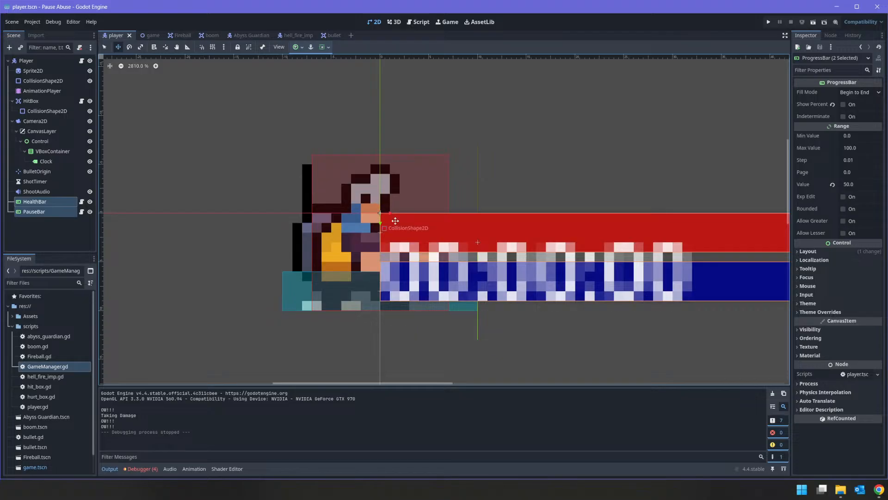
mouse_move(407, 223)
mouse_down()
mouse_move(363, 321)
mouse_move(290, 330)
mouse_move(238, 321)
mouse_up()
scroll(476, 278, down, 10)
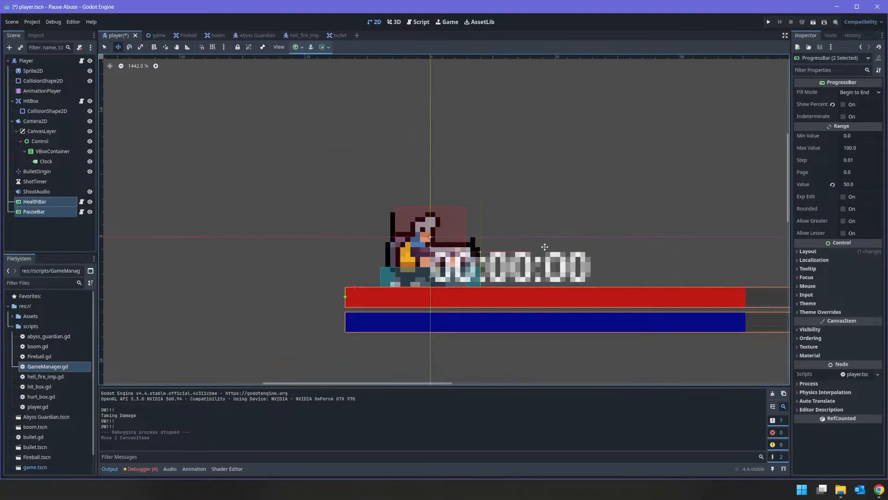
middle_drag(600, 334, 413, 326)
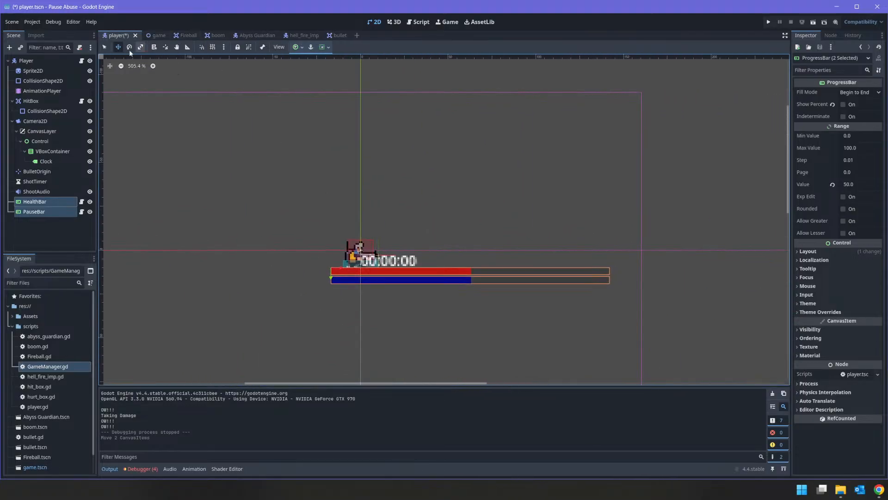
Shorten the HealthBar to about 34 px and the PauseBar to about 35 px wide beneath the player sprite
click(105, 48)
click(482, 266)
click(359, 275)
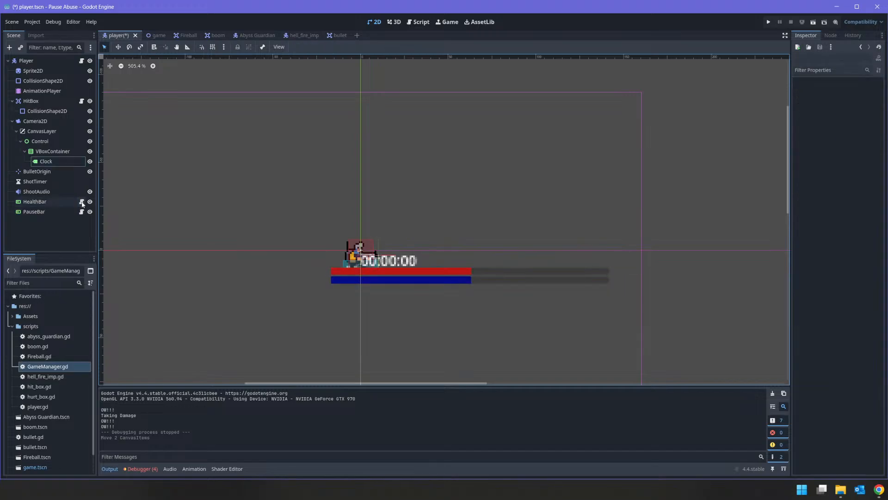
click(54, 203)
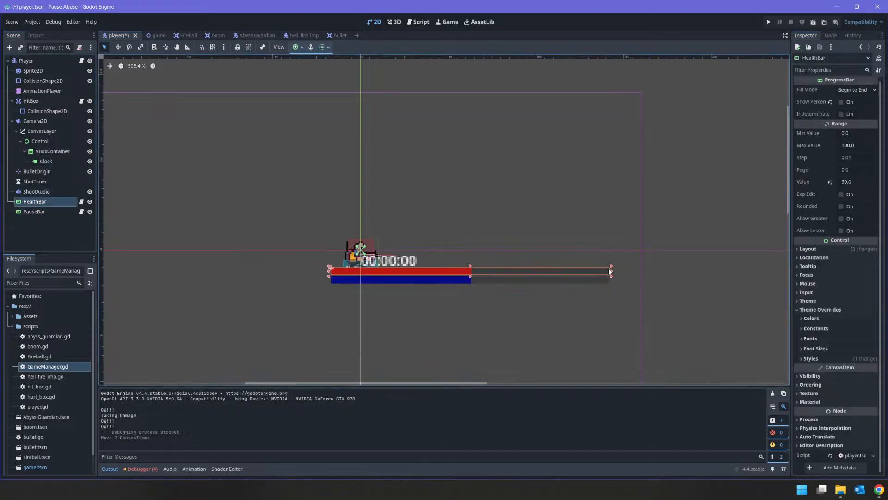
drag(611, 272, 392, 265)
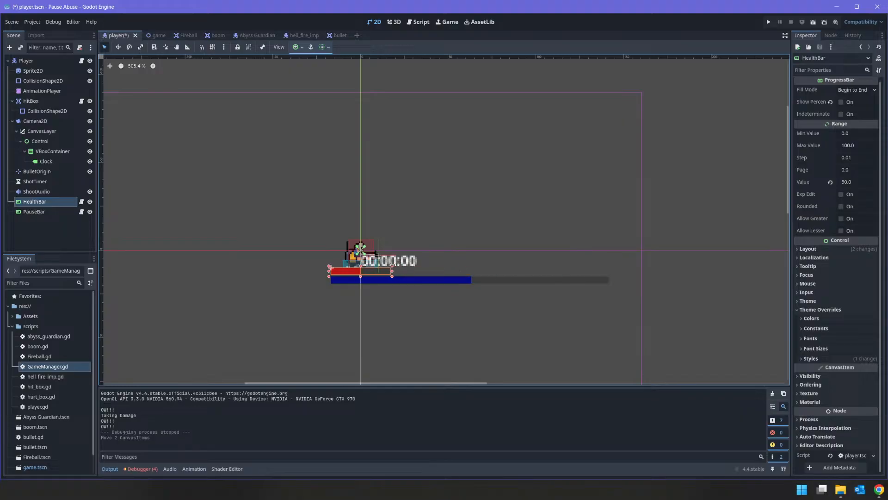
click(574, 277)
drag(609, 282, 393, 284)
scroll(380, 271, up, 8)
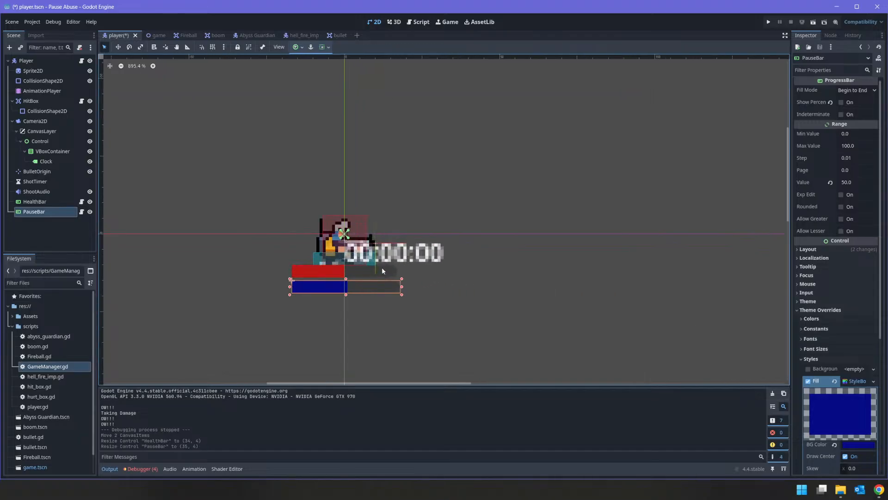
Shorten the PauseBar to about 34 px wide so its end lines up with the HealthBar, and save the player scene
middle_drag(511, 320, 625, 217)
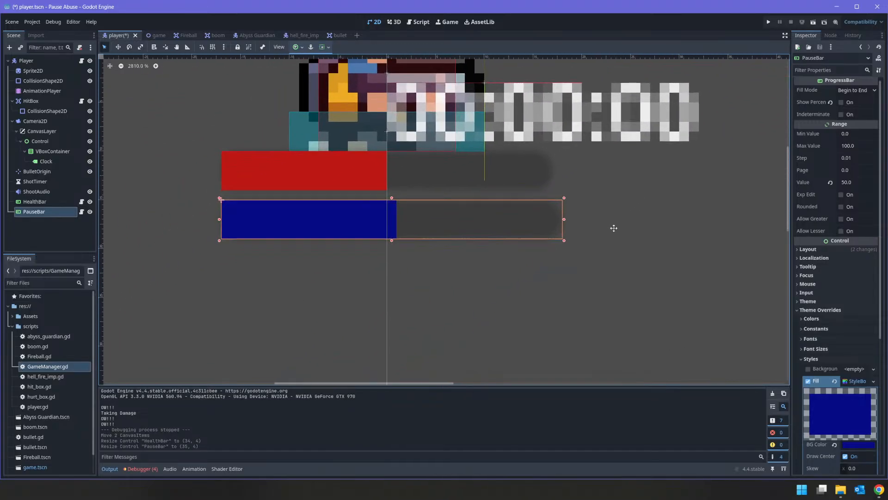
drag(565, 222, 554, 221)
click(464, 168)
click(678, 184)
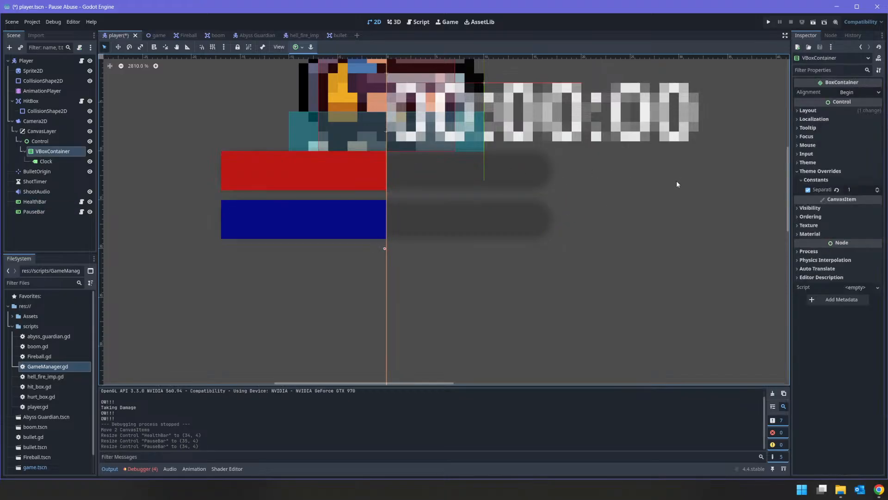
key(ctrl+s)
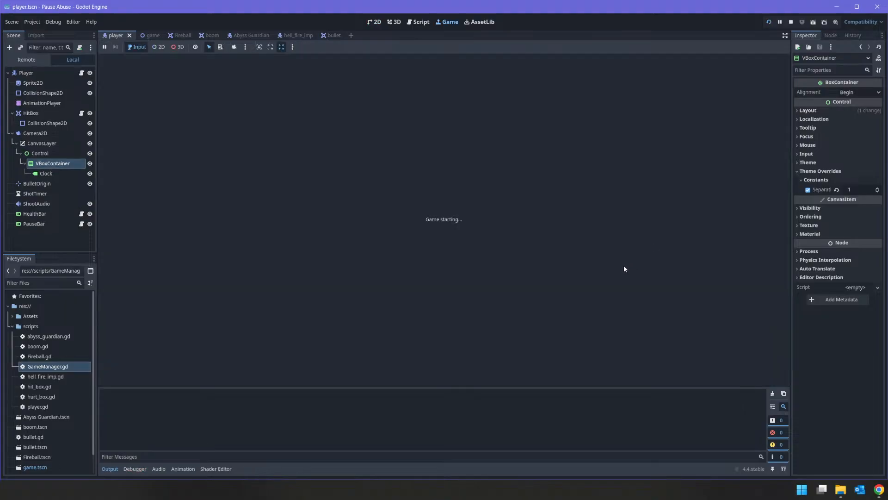
Run the game, move the player around and shoot near the enemy to test the resized bars, and stop the game
key(s)
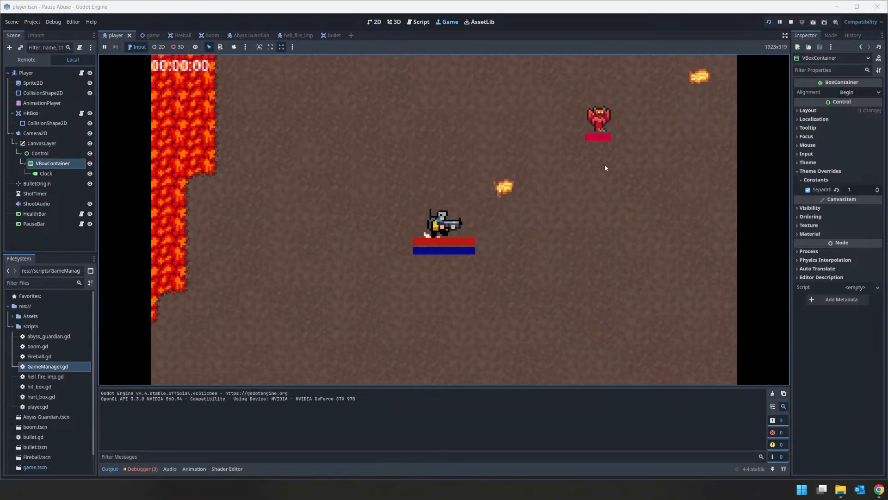
click(585, 113)
mouse_move(571, 141)
mouse_down()
mouse_move(619, 214)
mouse_move(598, 235)
mouse_move(620, 154)
mouse_move(492, 122)
mouse_move(354, 199)
mouse_move(337, 219)
mouse_move(323, 269)
mouse_move(365, 235)
mouse_up()
key(s)
key(d)
key(d)
key(w)
key(a)
key(w)
click(356, 254)
click(335, 206)
click(352, 295)
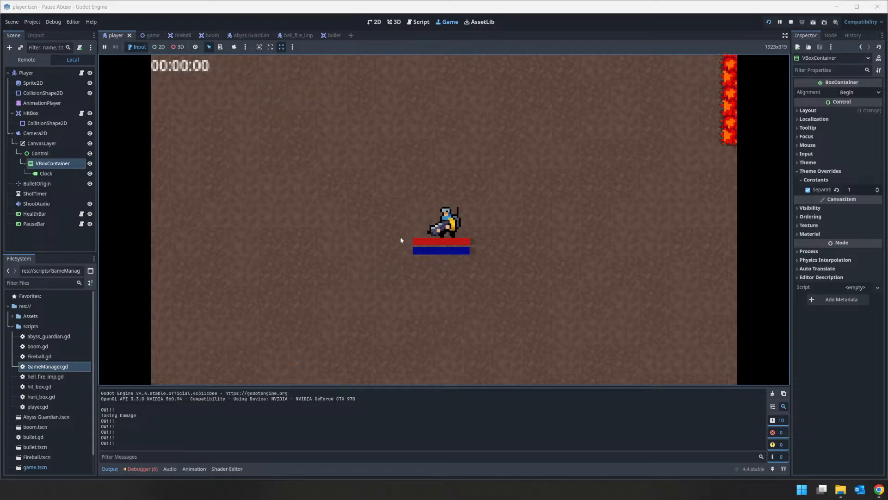
key(w)
key(a)
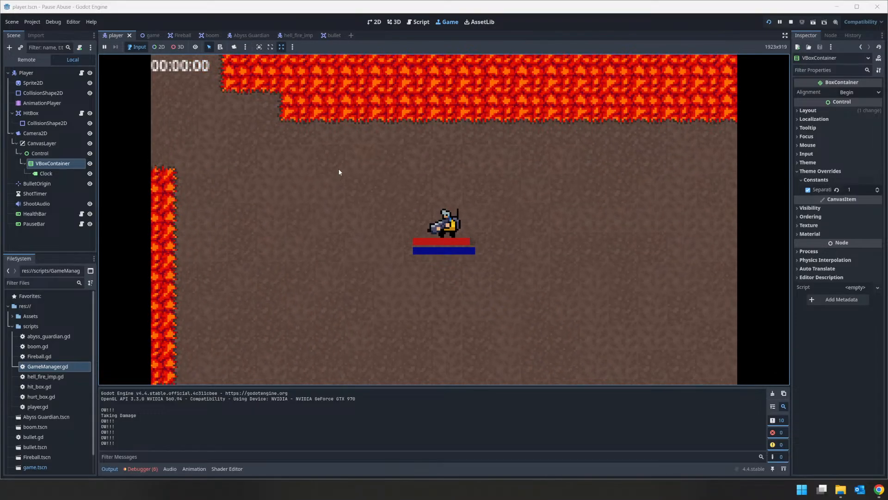
key(s)
click(791, 22)
Run the game again, move, shoot and use the pause power to check how the pause bar drains and refills, and stop it
click(769, 22)
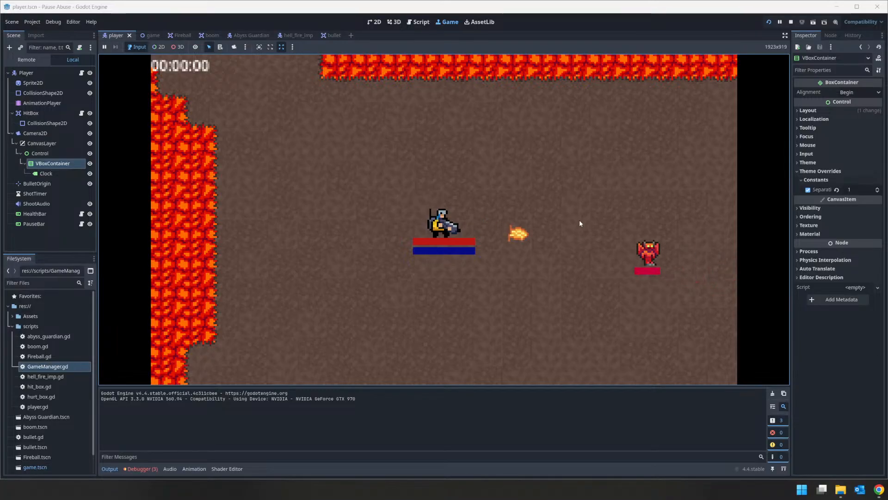
key(a)
mouse_move(579, 221)
mouse_down()
mouse_move(648, 215)
mouse_move(586, 82)
mouse_move(489, 49)
mouse_move(332, 102)
mouse_move(326, 131)
mouse_move(406, 199)
mouse_move(366, 241)
mouse_move(286, 192)
mouse_move(265, 224)
mouse_move(282, 203)
mouse_up()
key(s)
key(d)
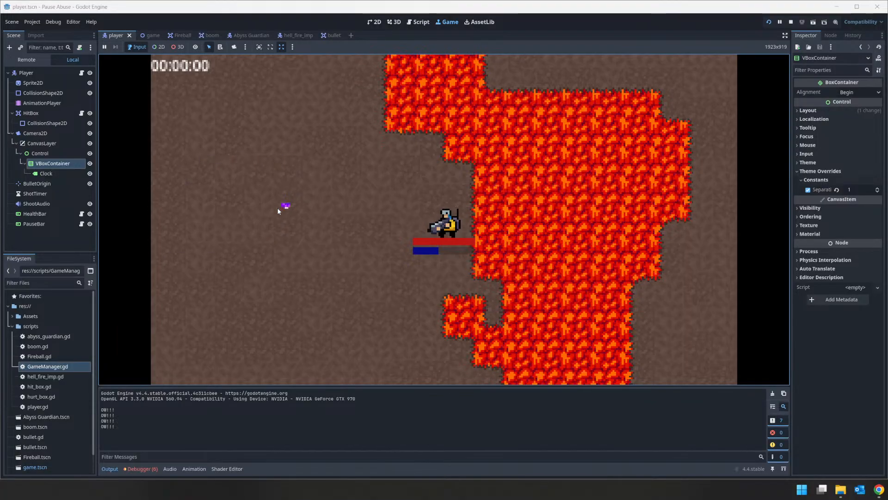
key(w)
key(a)
key(a)
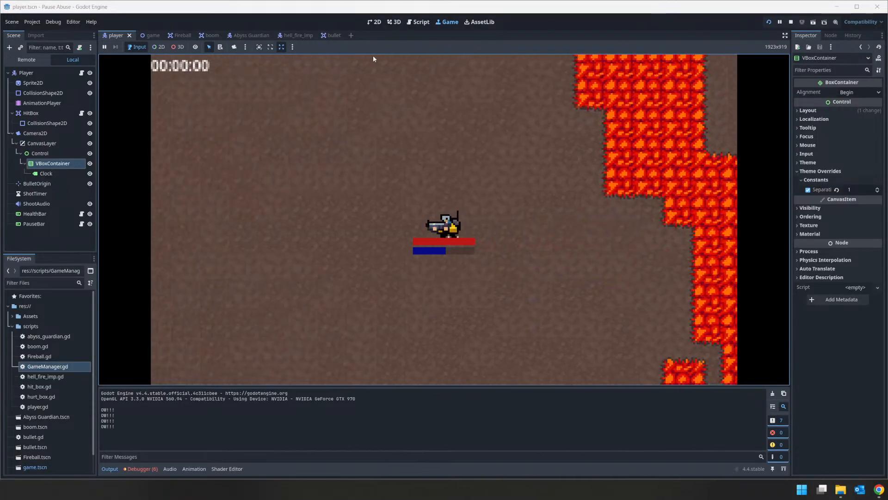
click(793, 22)
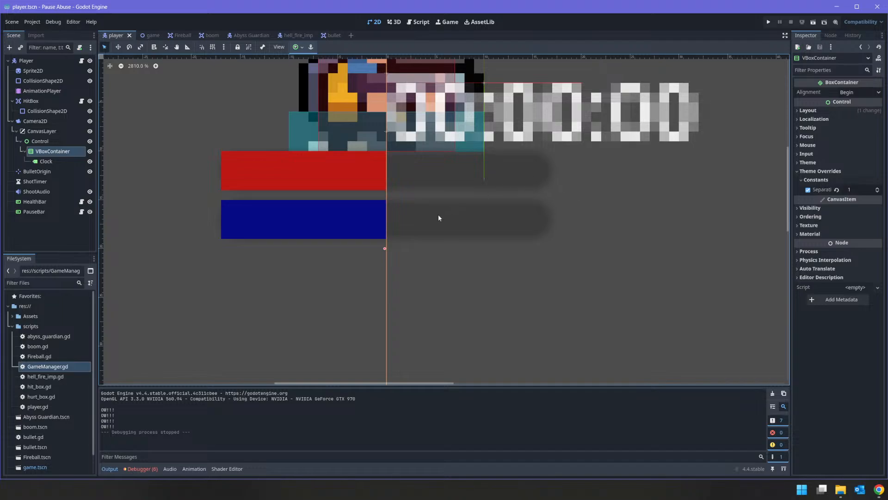
Open the bullet scene's script and examine the create_boom function, including its add_child and queue_free calls
click(333, 35)
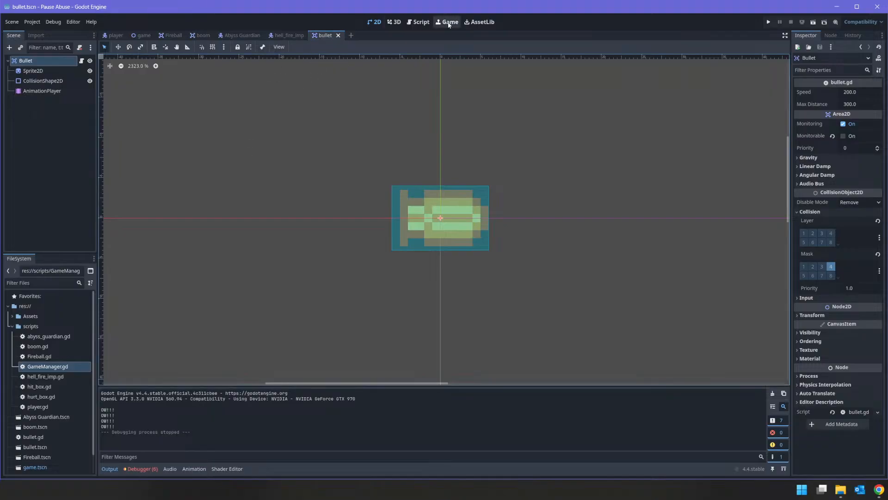
click(419, 22)
click(274, 268)
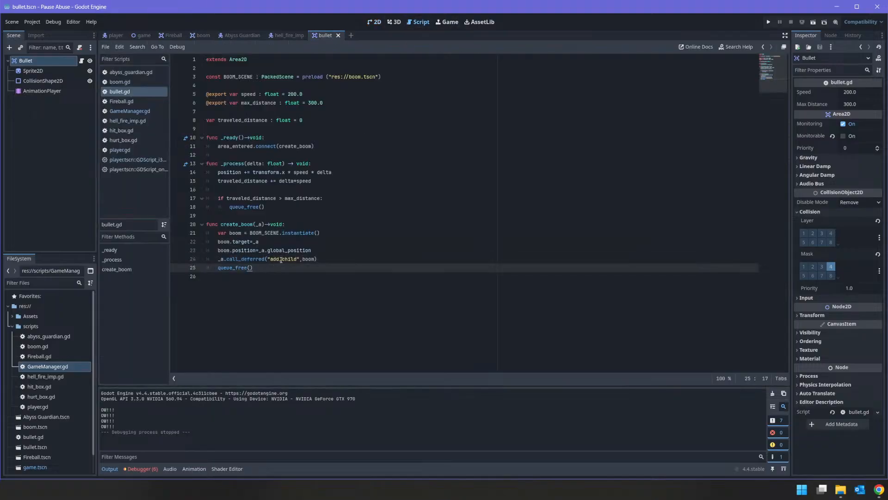
double_click(245, 225)
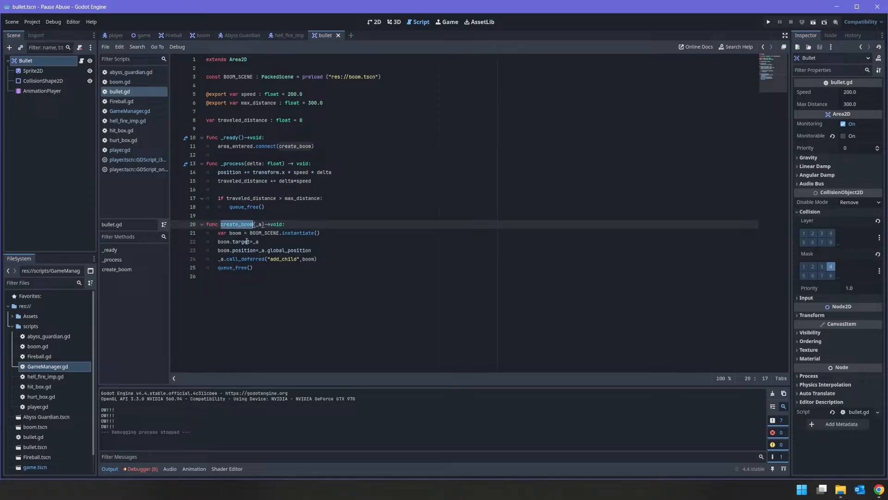
double_click(236, 268)
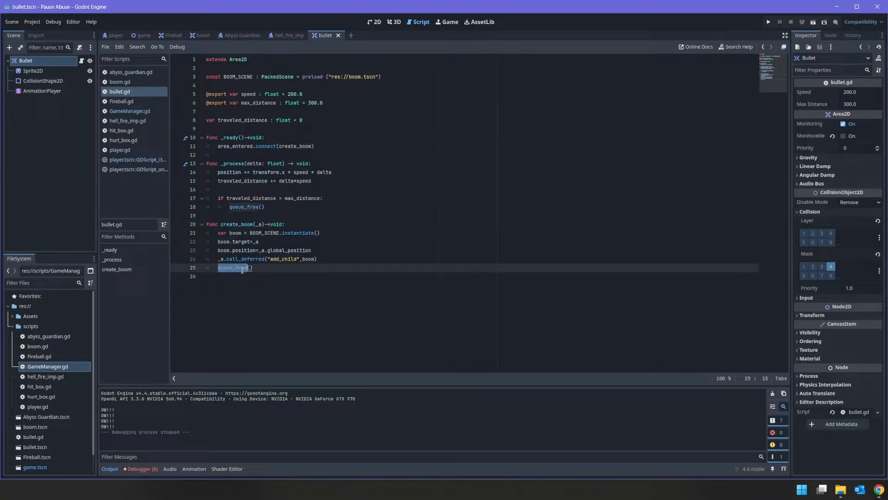
click(242, 269)
drag(292, 267, 211, 270)
click(230, 269)
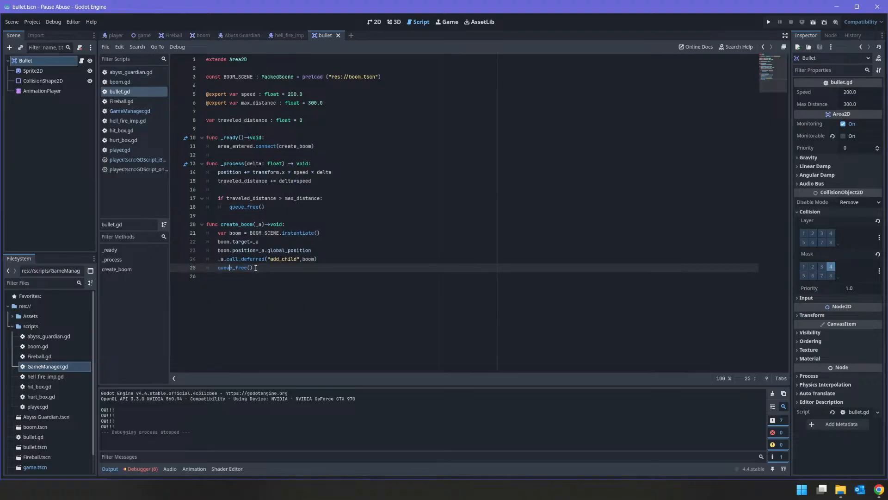
drag(255, 268, 217, 269)
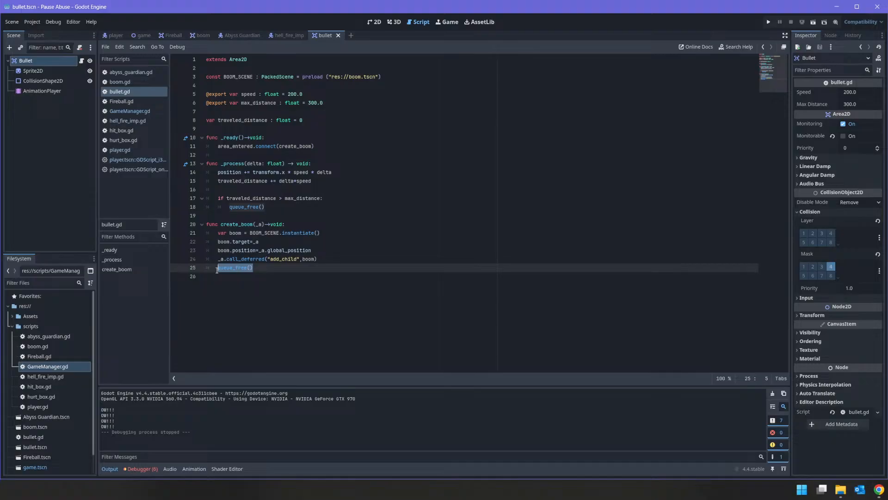
click(219, 262)
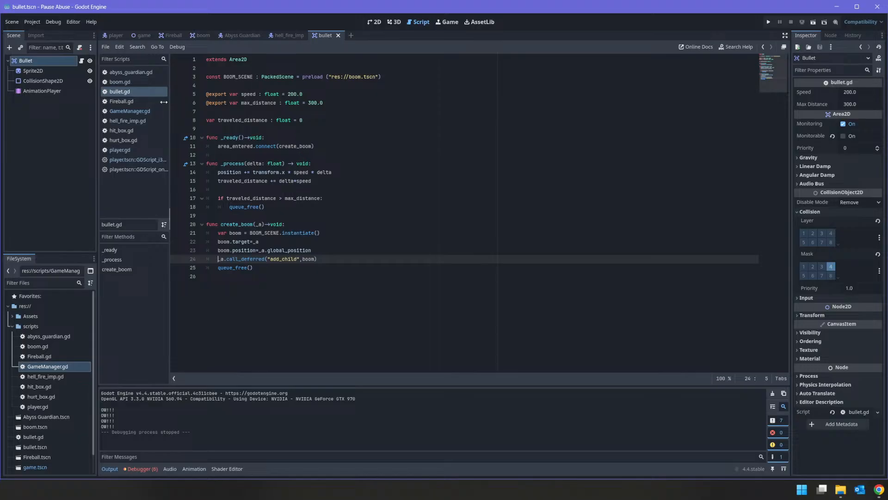
Open the boom scene's script and examine the animation_finished connection to damage_enemy and the pause check in _process
click(44, 92)
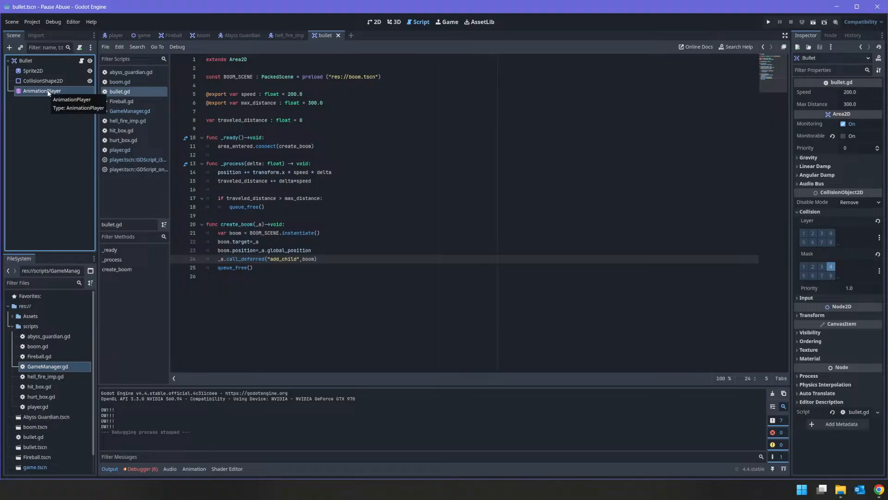
click(200, 35)
click(82, 60)
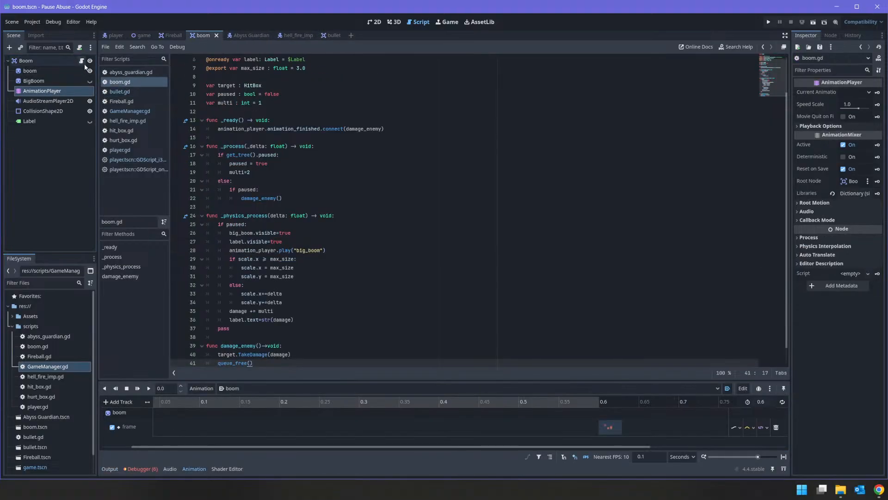
double_click(269, 128)
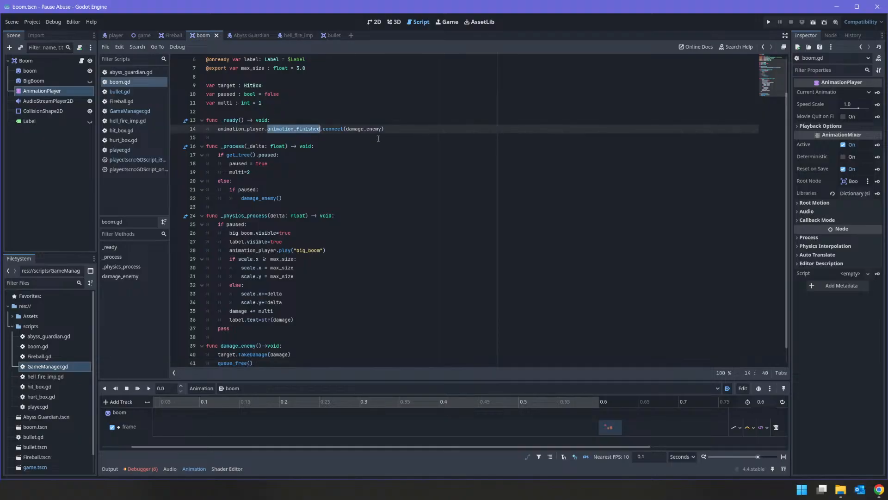
double_click(356, 128)
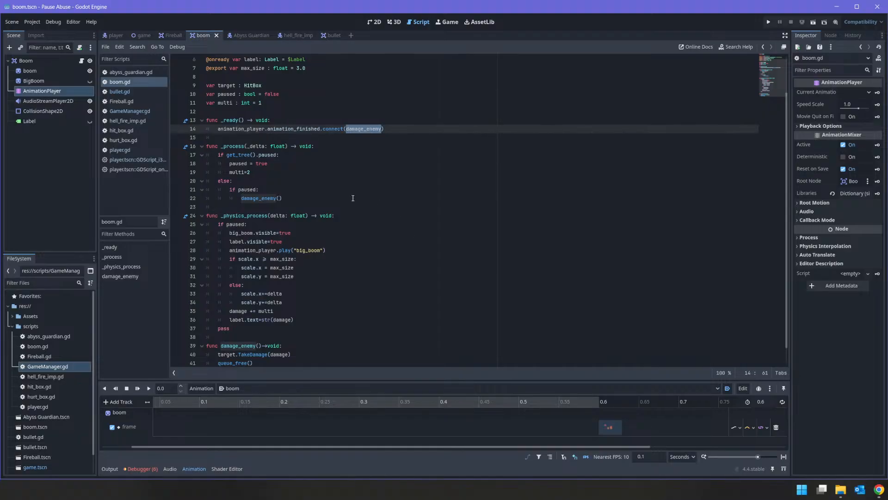
click(305, 195)
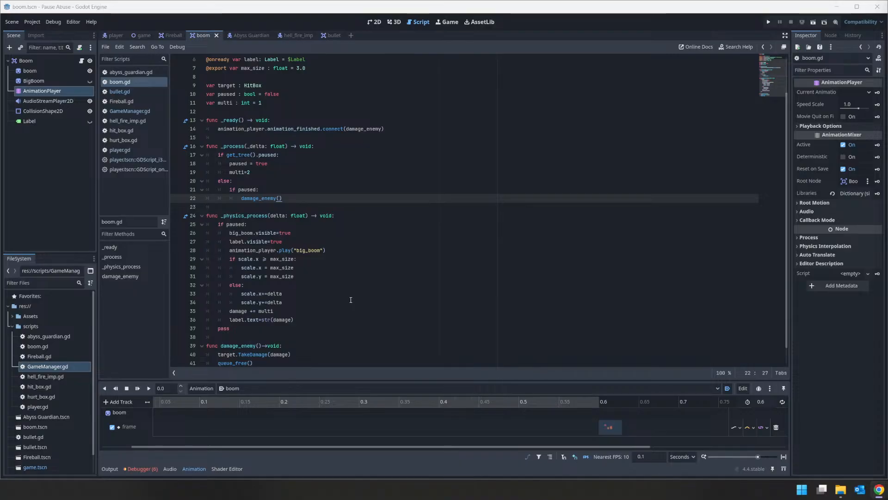
Read through the _physics_process function in boom.gd line by line, from big_boom.visible to the closing pass
click(301, 241)
click(310, 230)
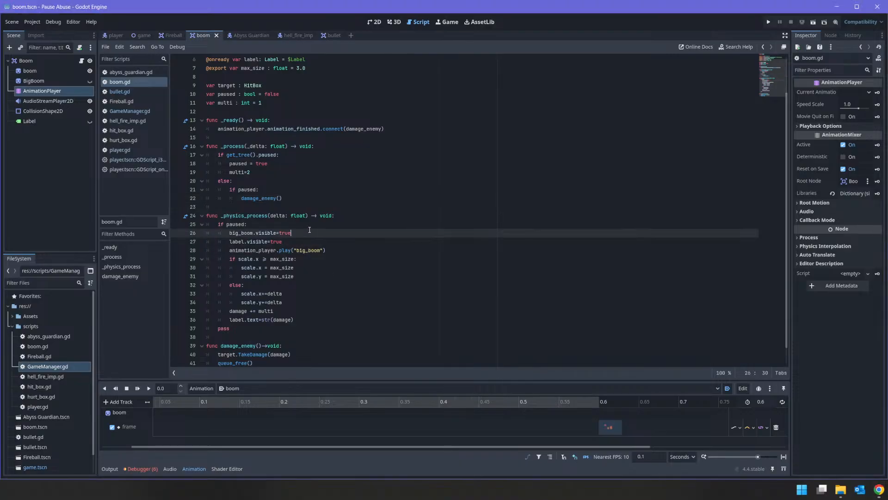
key(Down)
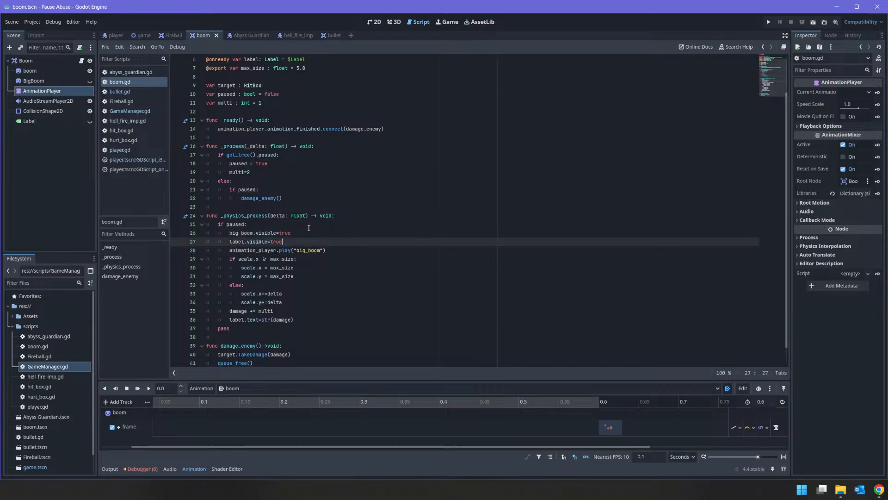
key(Down)
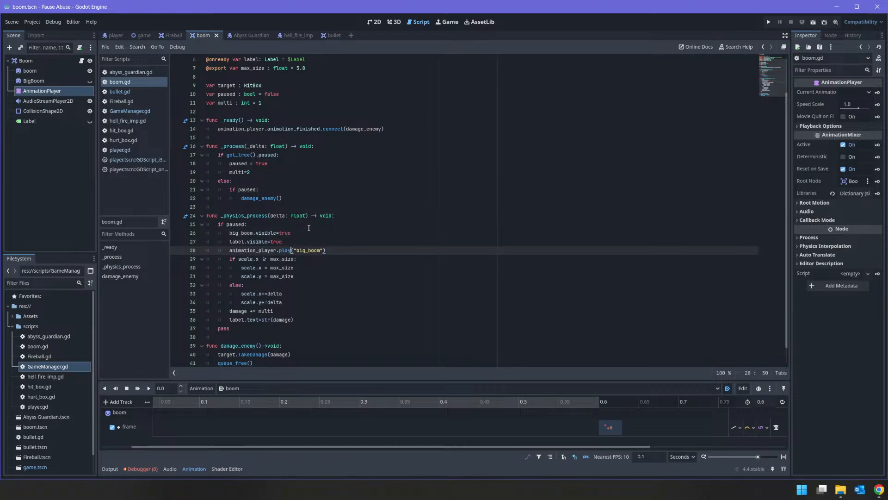
key(Down)
key(Down)
key(Down)
key(Down)
key(Down)
key(Down)
key(Down)
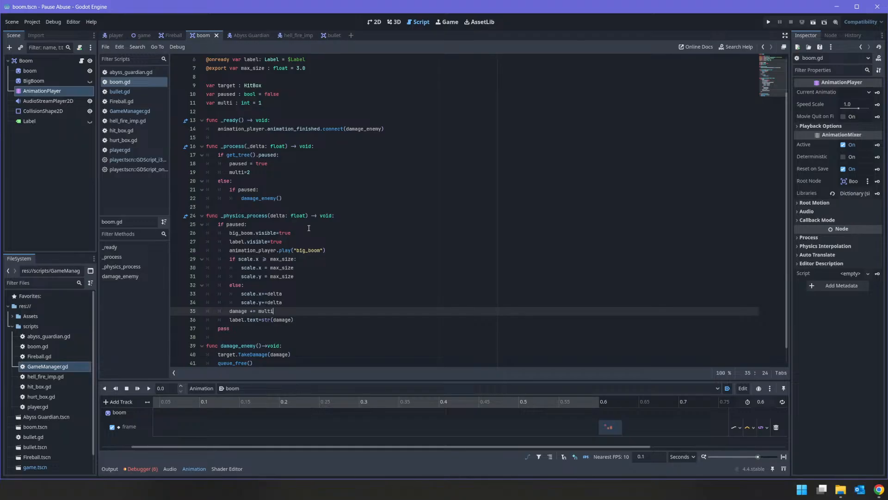
key(Down)
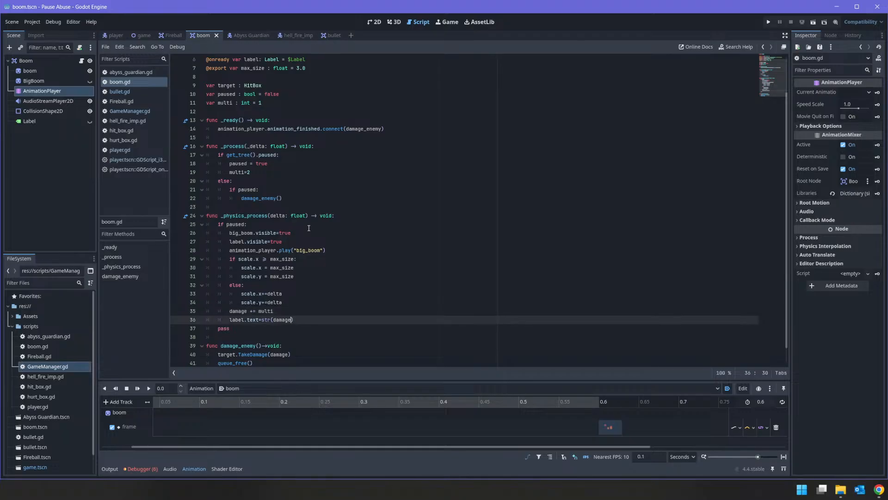
key(Down)
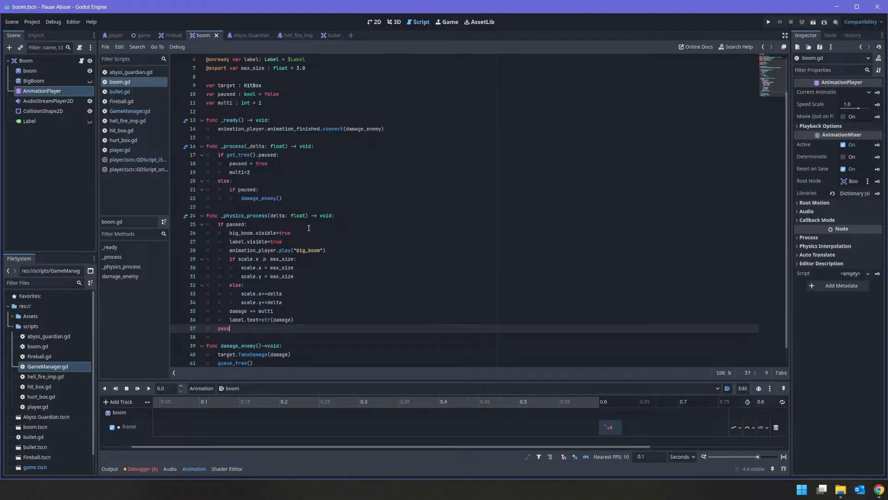
Above the pass in boom.gd's _physics_process, add an else: branch containing if paused: with a damage_enemy() call
key(Return)
key(Up)
text(else:)
key(Return)
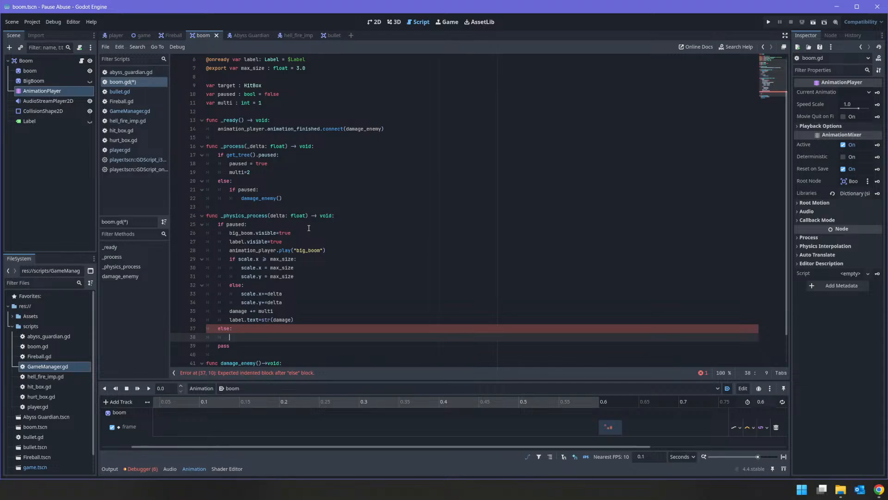
text(if paused)
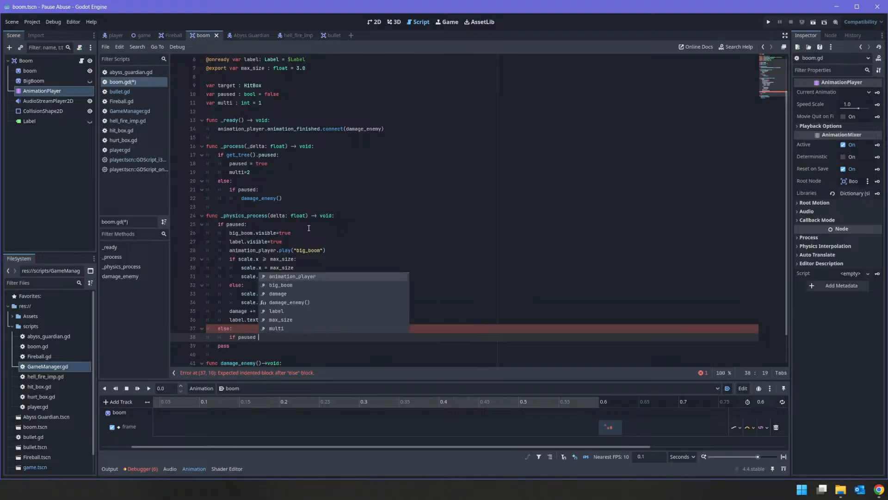
key(BackSpace)
text(:)
key(Return)
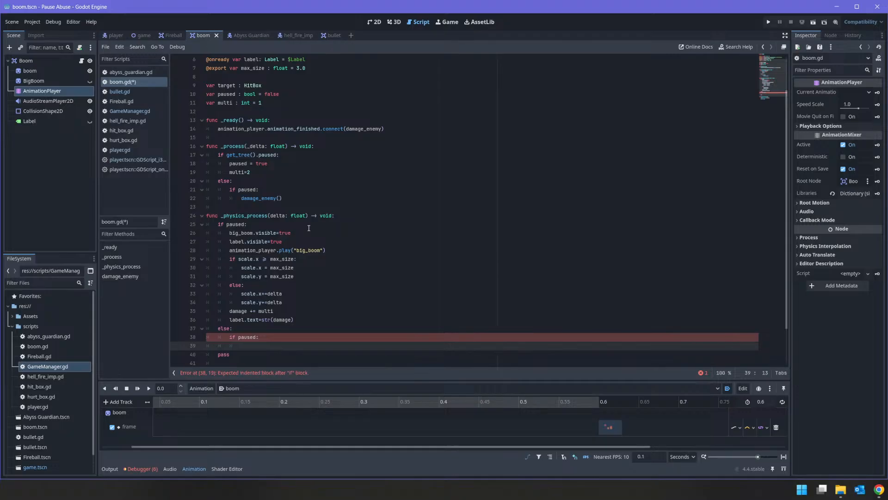
text(a)
key(BackSpace)
text(damage_enemy())
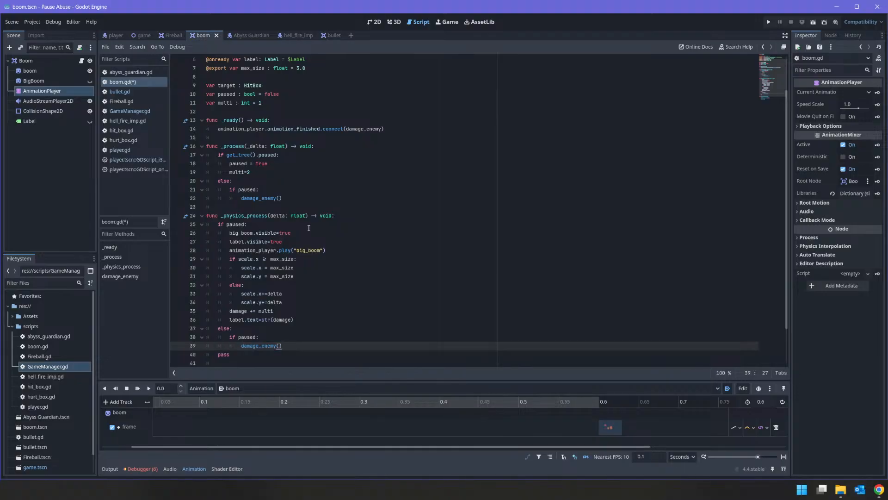
In boom.gd's _physics_process, add an else: branch after the nested damage_enemy() call that sets big_boom.visible=false
key(Return)
text(else:)
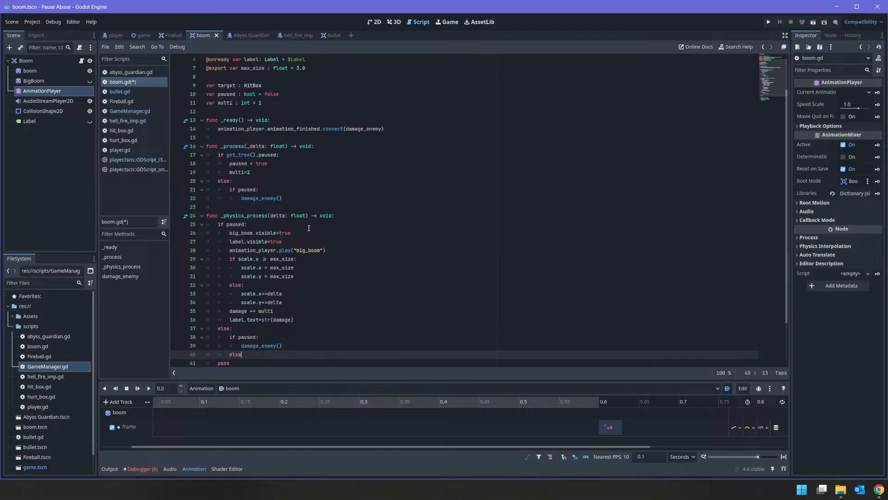
key(Return)
text(bi)
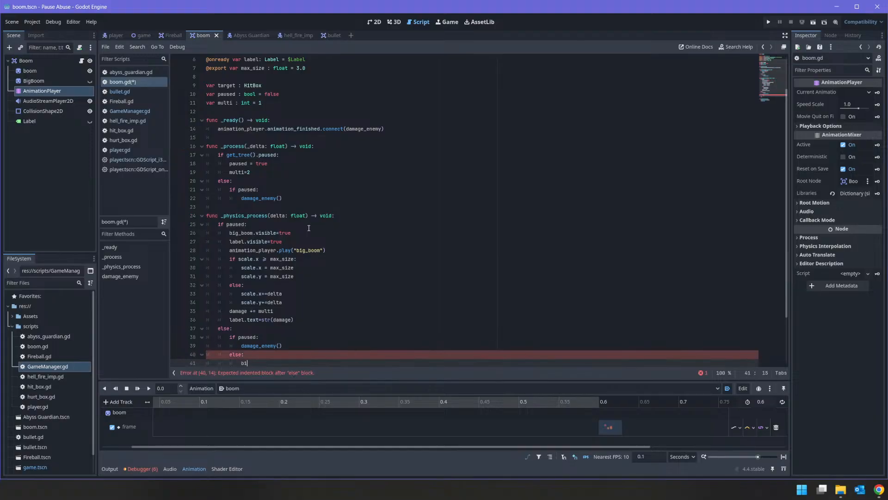
text(g_boom)
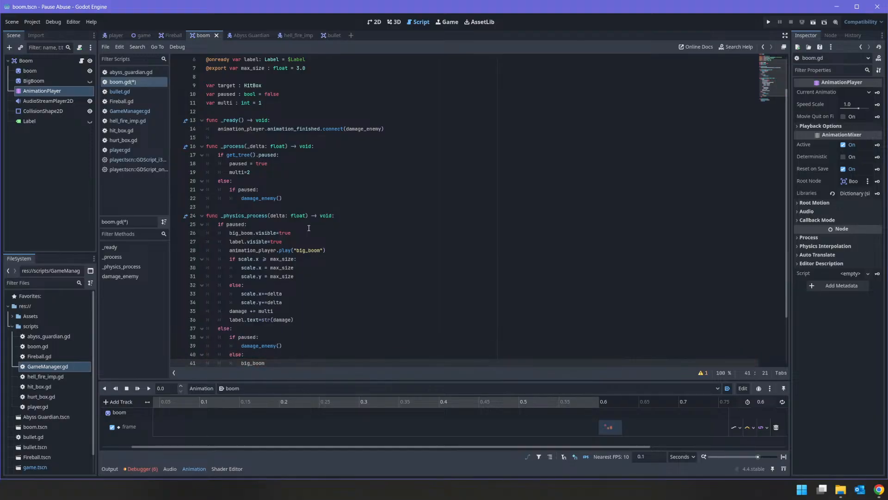
text(.visible=)
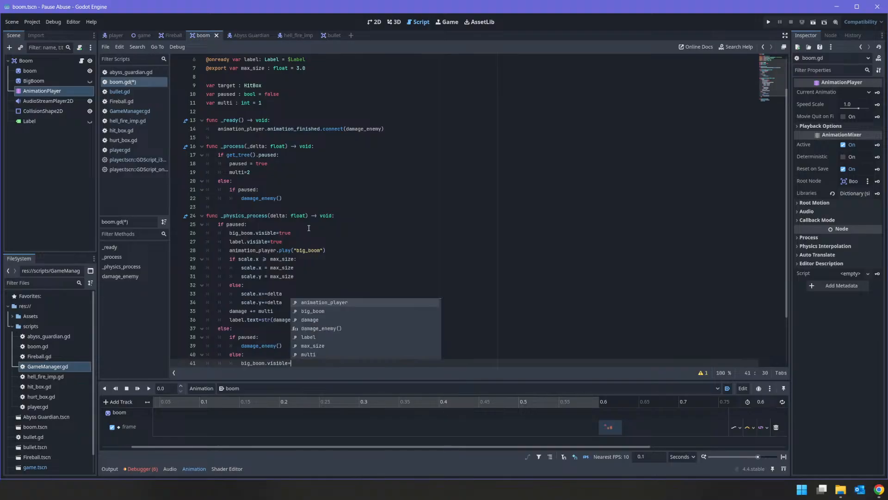
text(false)
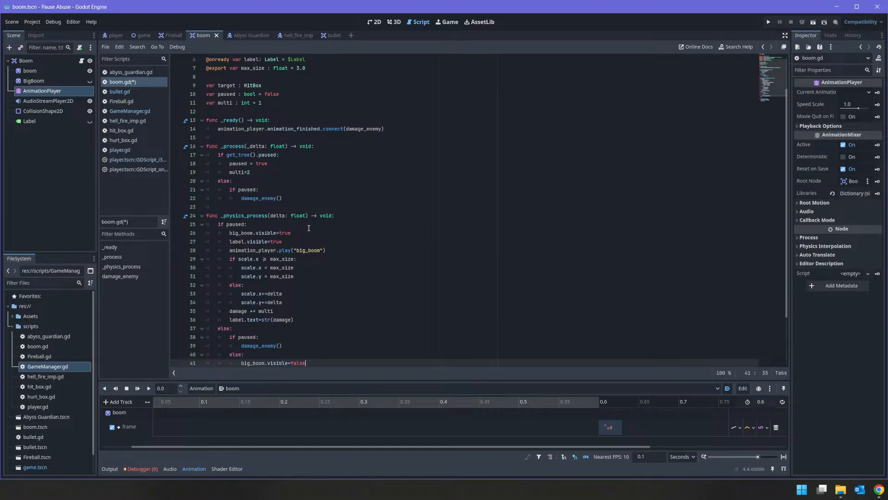
Add animation_player.play('boom') to the new else: branch, keeping pass at the function's base indentation with an empty line after it
key(Return)
text(animation_player)
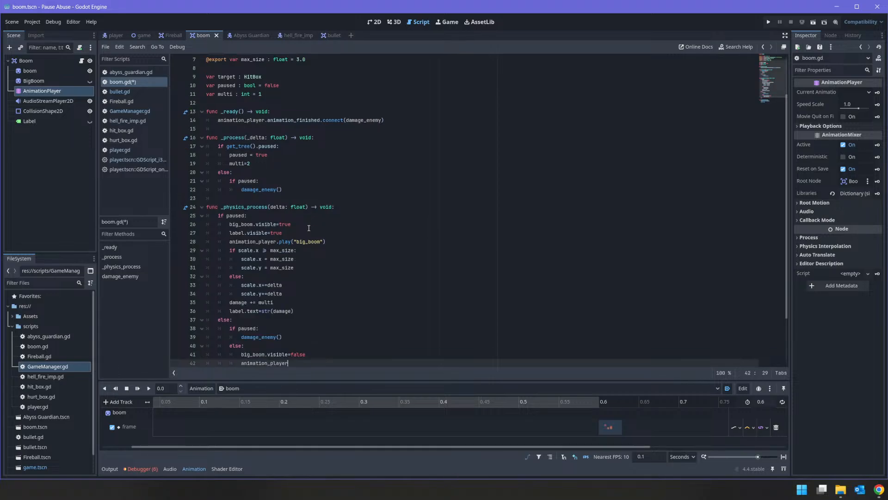
text(.play)
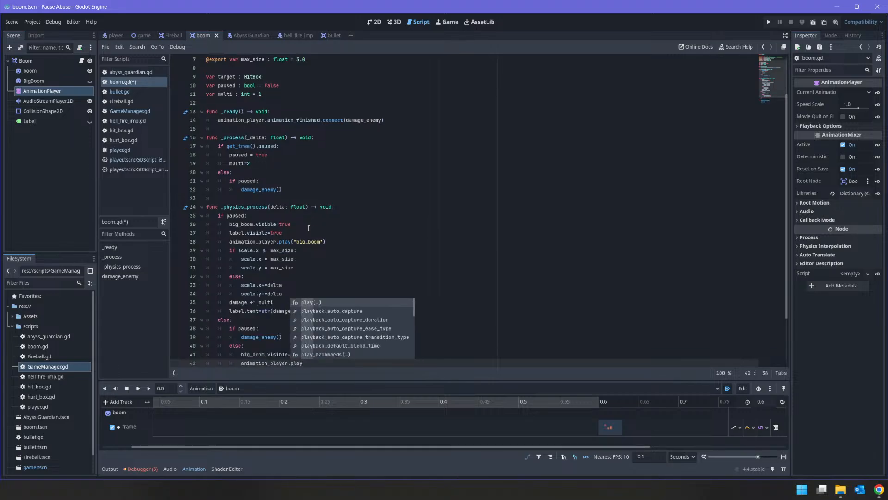
text(('boom)
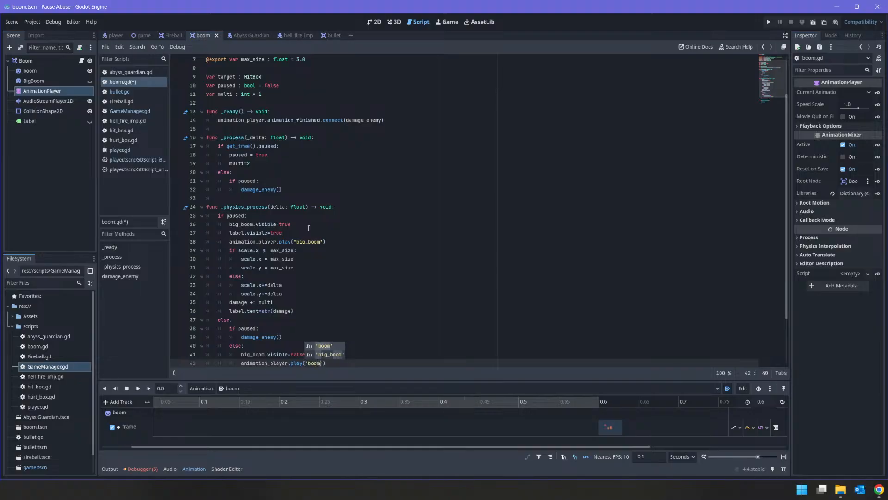
text('))
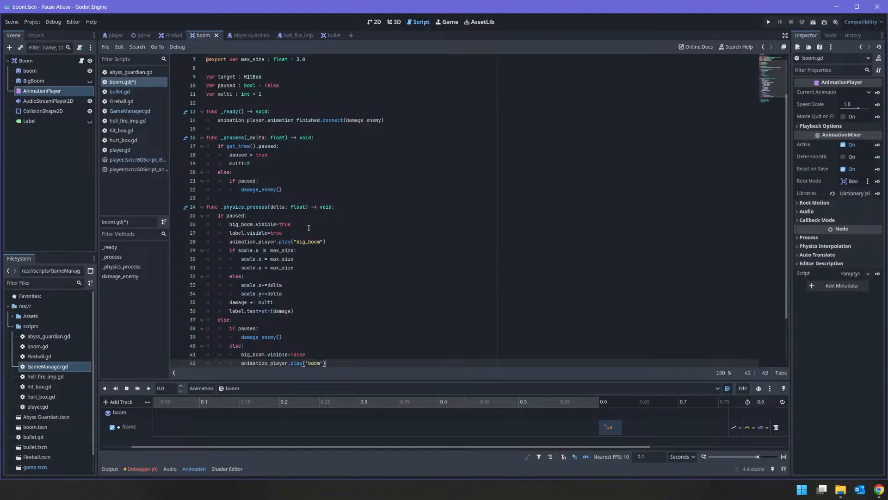
key(Return)
key(BackSpace)
key(BackSpace)
text(pass)
key(Return)
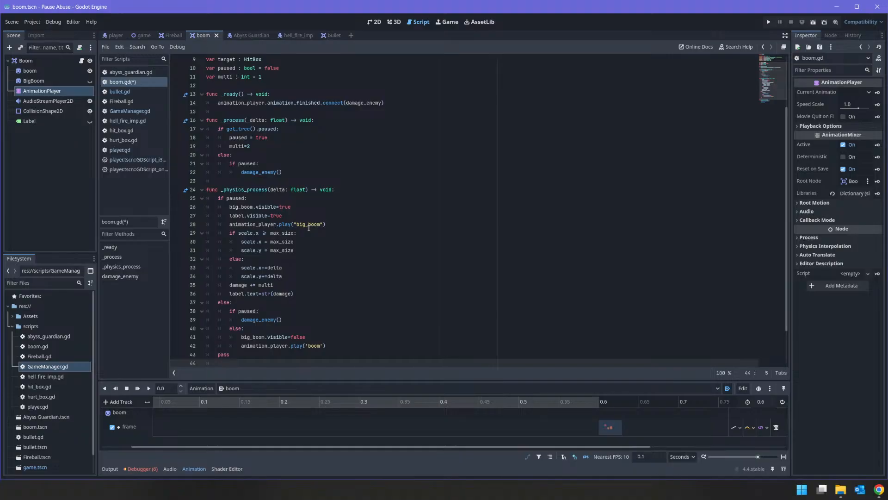
Delete the else: branch containing if paused: and damage_enemy() from the _process function
key(Down)
key(Down)
key(Down)
key(Down)
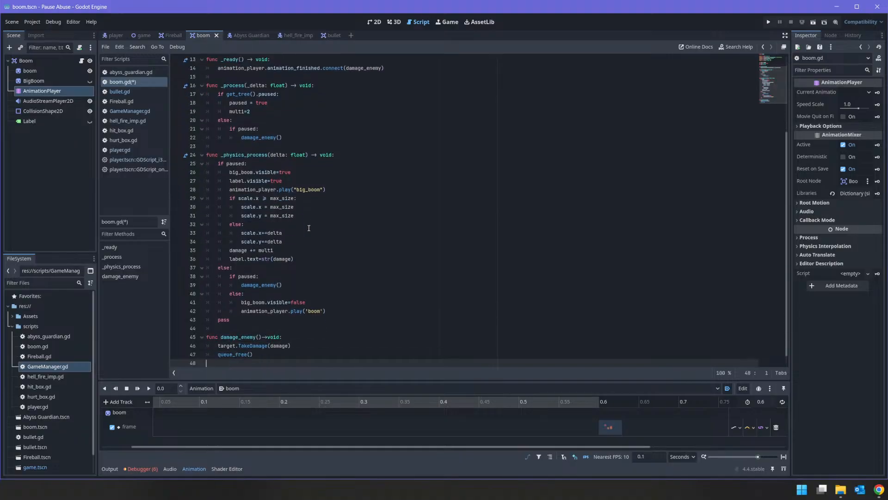
key(Up)
key(Up)
key(Up)
key(Up)
key(Up)
key(Up)
key(Up)
key(Up)
key(Up)
key(Up)
key(Up)
key(Up)
key(Up)
key(Up)
key(Up)
key(Up)
key(Up)
key(Up)
key(Up)
key(Up)
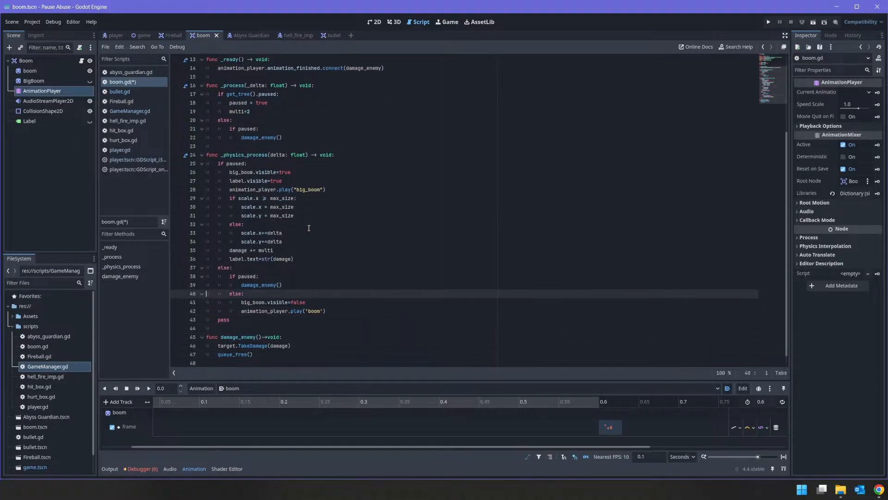
key(Up)
key(Up)
key(Up)
key(Up)
key(Up)
key(Up)
key(Up)
key(Up)
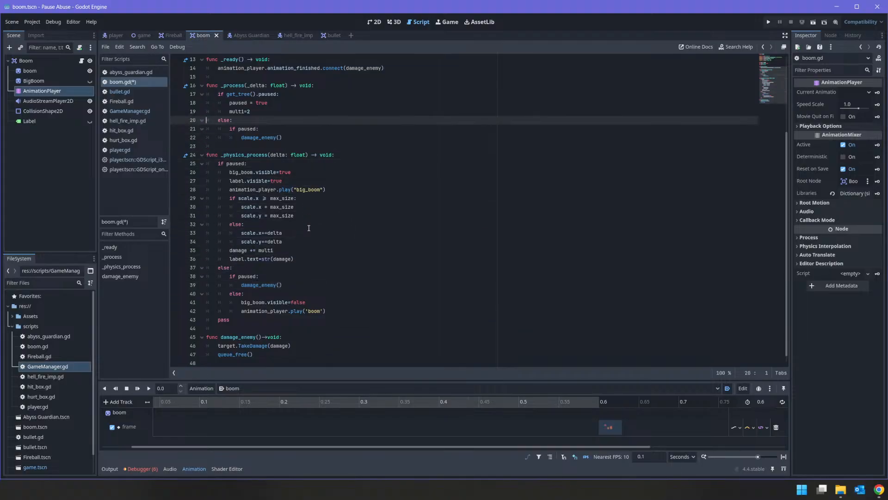
key(shift+Down)
key(shift+Down)
key(shift+Down)
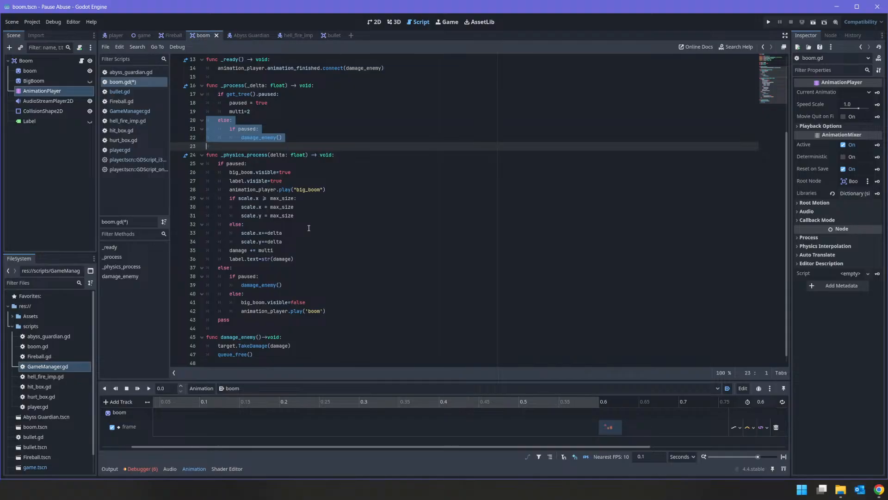
key(BackSpace)
Move the if get_tree().paused: block from _process to the start of _physics_process and remove the emptied _process function
key(Up)
key(Up)
key(Up)
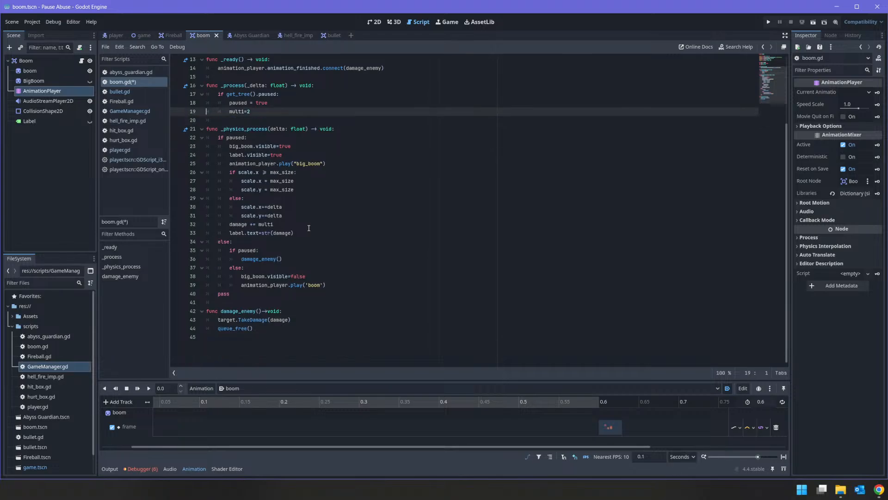
key(shift+Down)
key(shift+Down)
key(shift+Down)
key(ctrl+c)
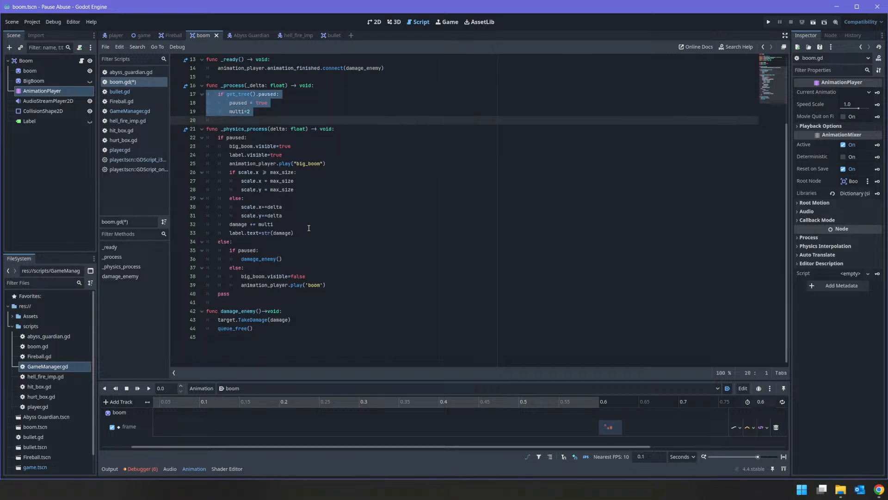
key(Delete)
key(Up)
key(shift+End)
key(Delete)
key(Delete)
key(Down)
key(Up)
key(Delete)
key(Down)
key(Return)
key(Up)
key(ctrl+v)
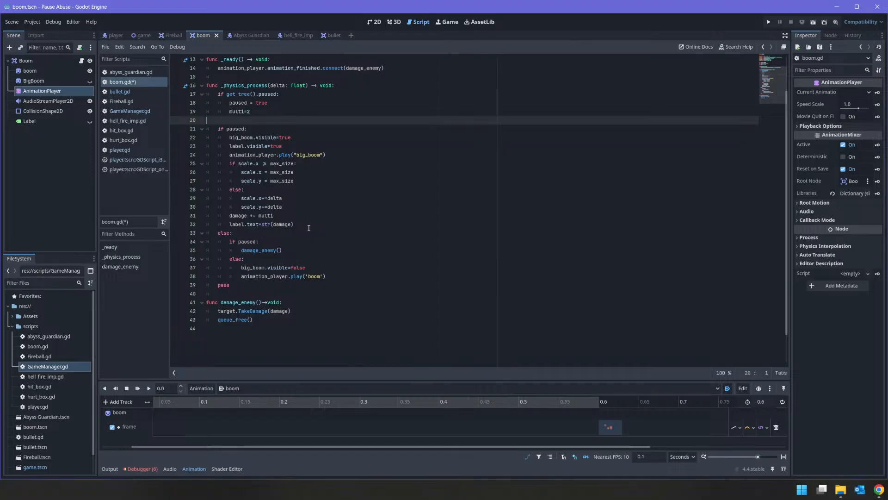
Remove the blank line and the if paused: line so the big boom code falls directly under if get_tree().paused:
key(shift+Down)
key(shift+Down)
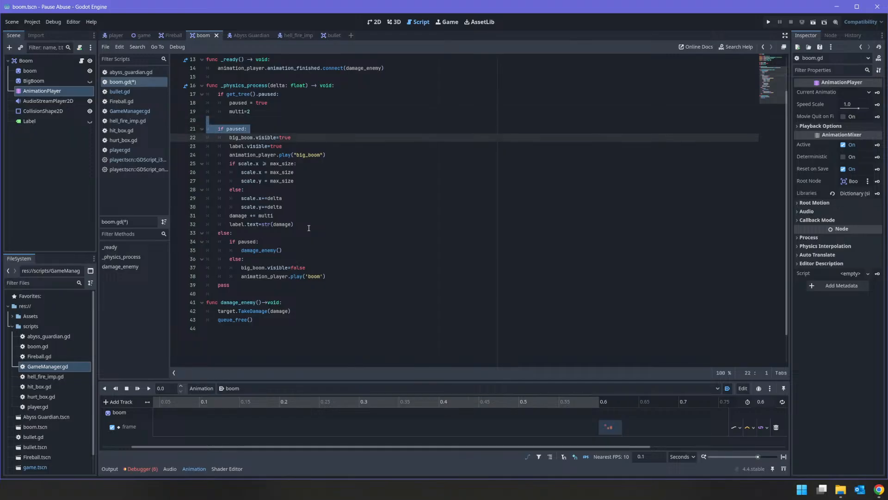
key(BackSpace)
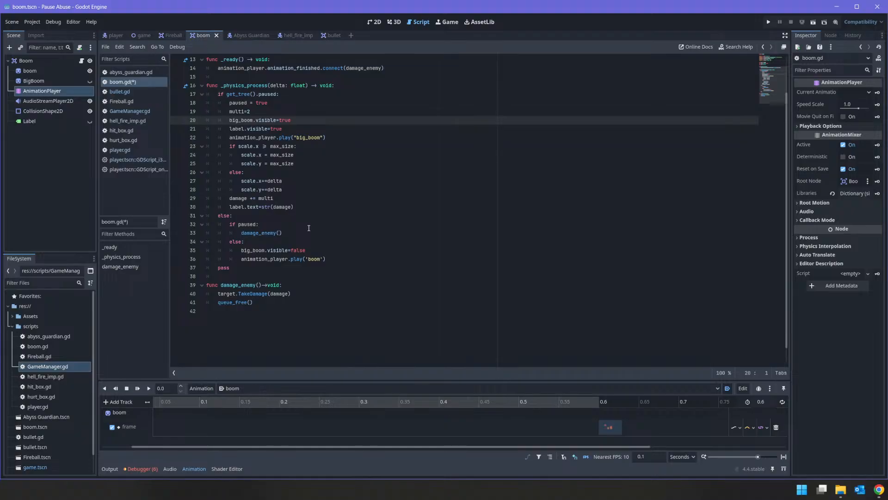
Comment out the multi=2 line in _physics_process
key(Up)
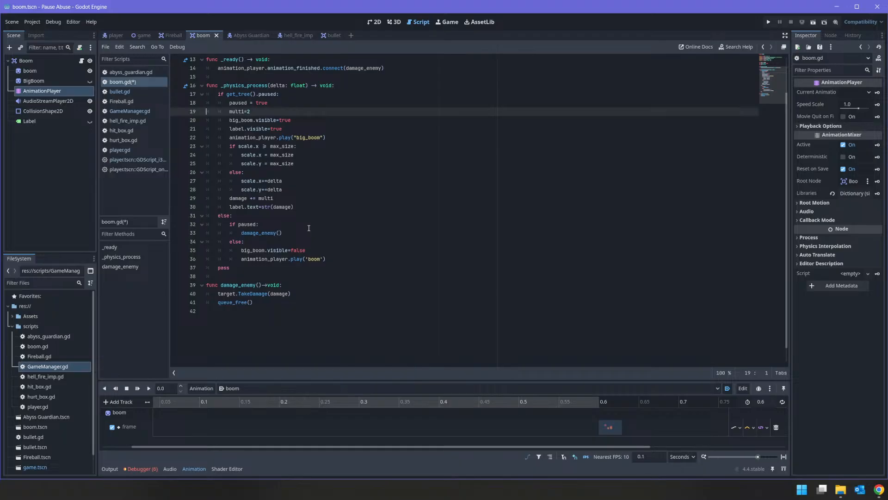
key(shift+End)
key(ctrl+k)
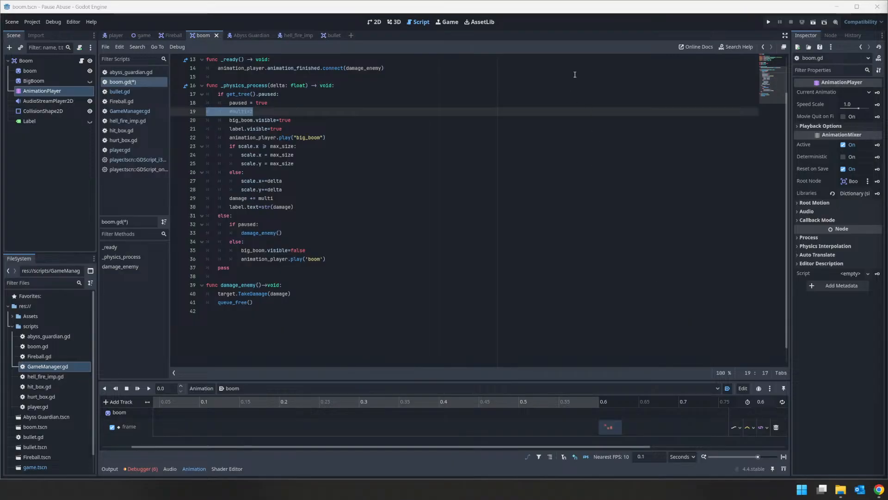
Run the game and test the explosions by moving the player and shooting at enemies with and without pausing
click(769, 22)
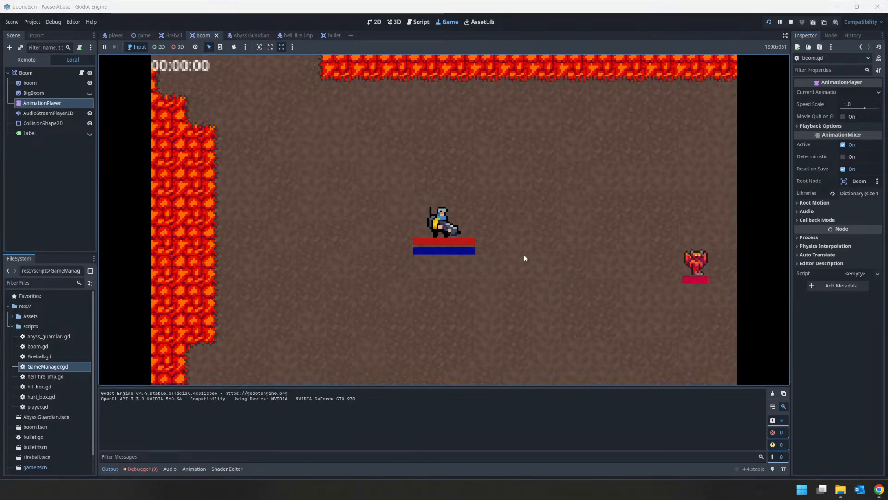
click(603, 247)
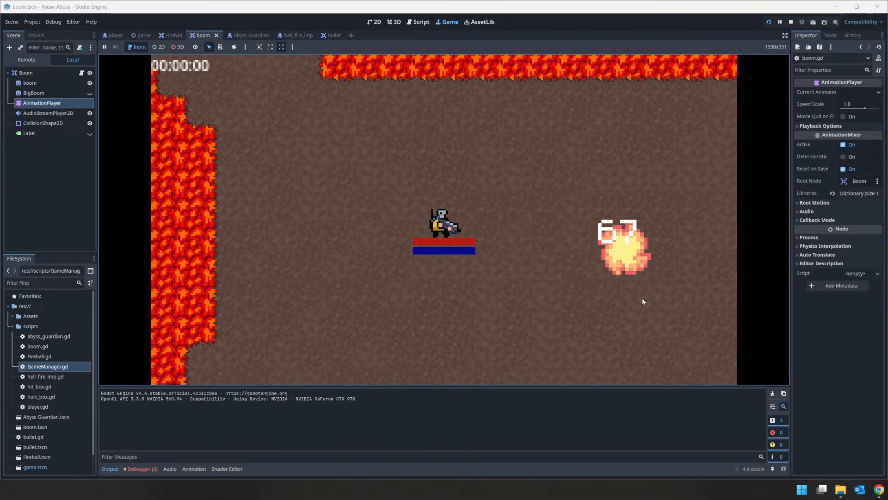
key(s)
key(d)
click(411, 131)
click(384, 172)
click(370, 193)
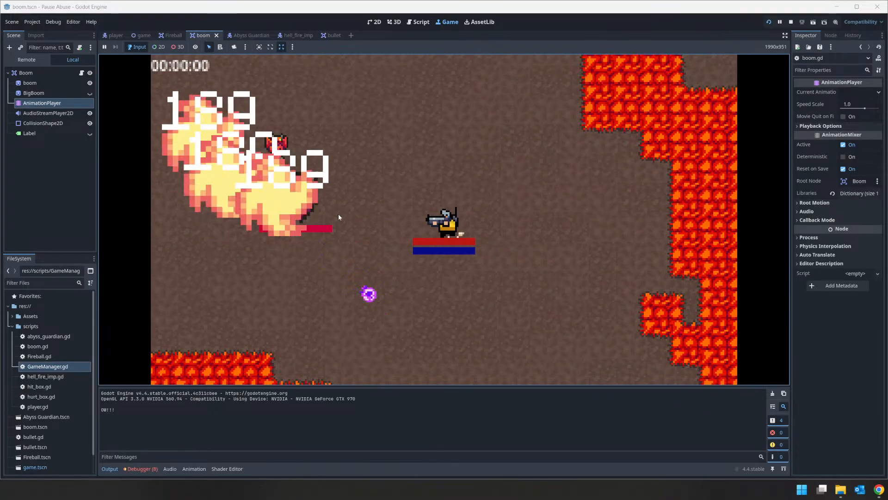
key(a)
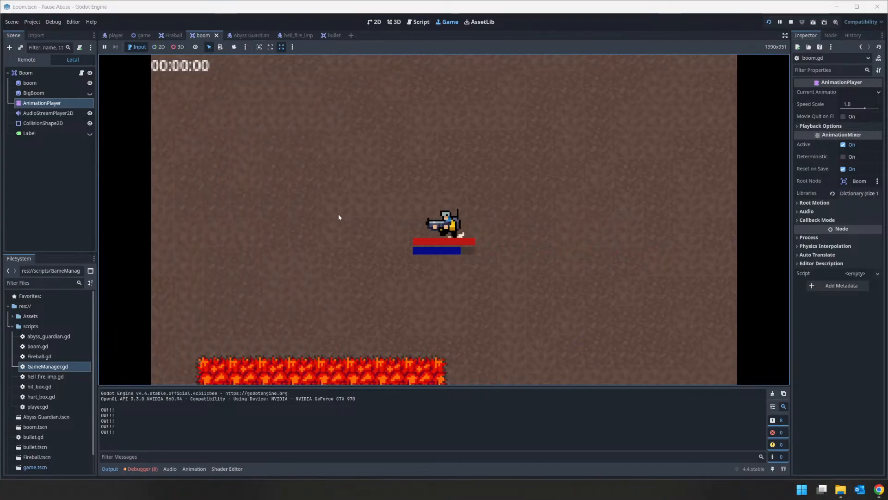
click(338, 217)
click(420, 147)
click(317, 263)
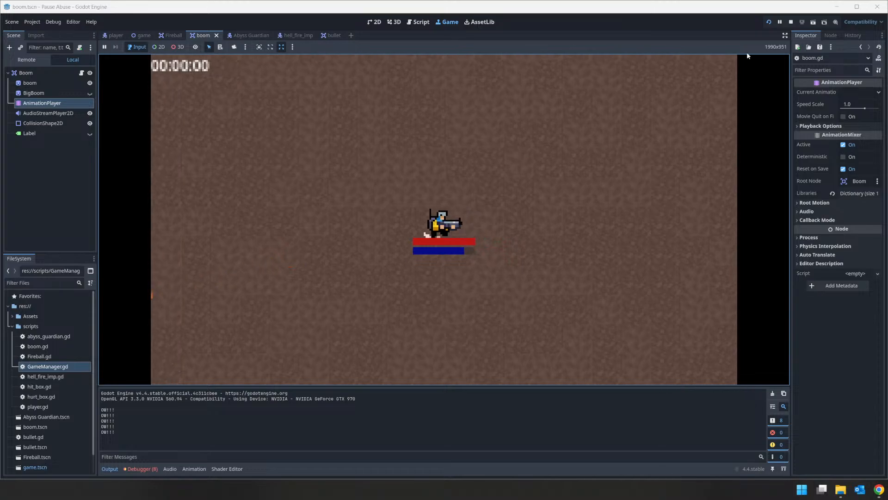
Restart the game, fire at the enemies while moving around to check the explosion damage, and stop the run
click(769, 22)
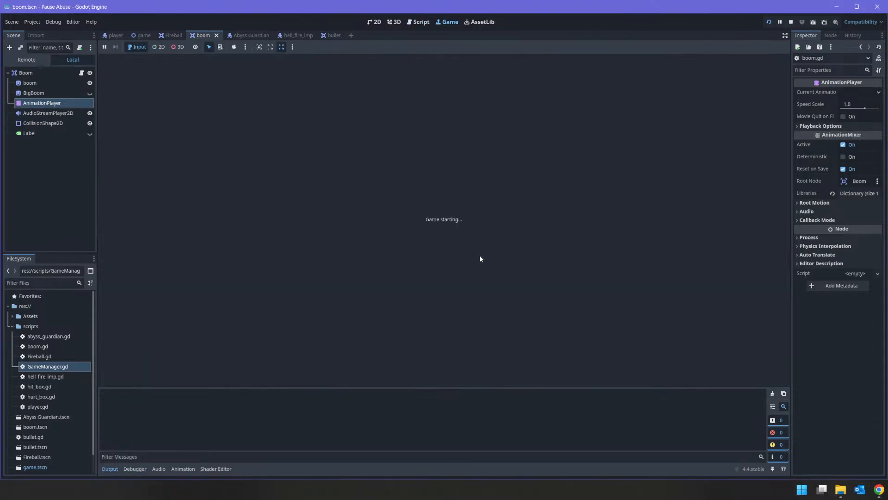
key(d)
key(s)
key(w)
key(a)
key(s)
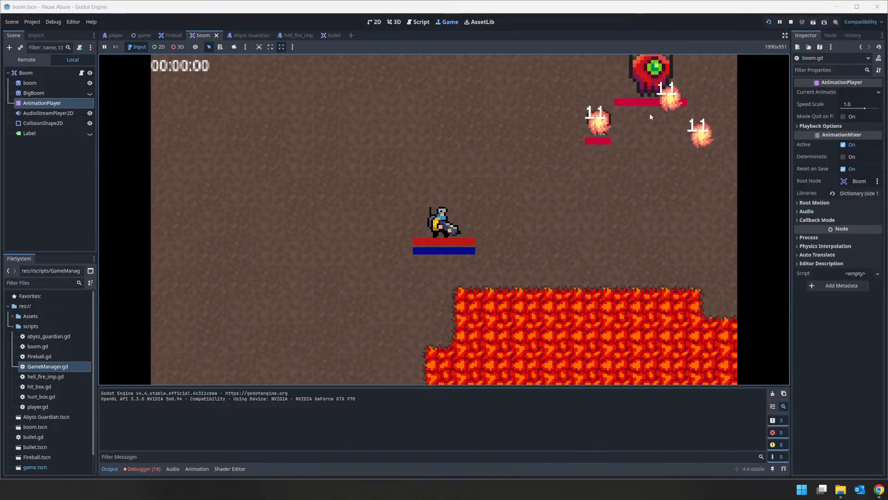
click(319, 65)
key(s)
key(a)
key(w)
key(d)
click(790, 21)
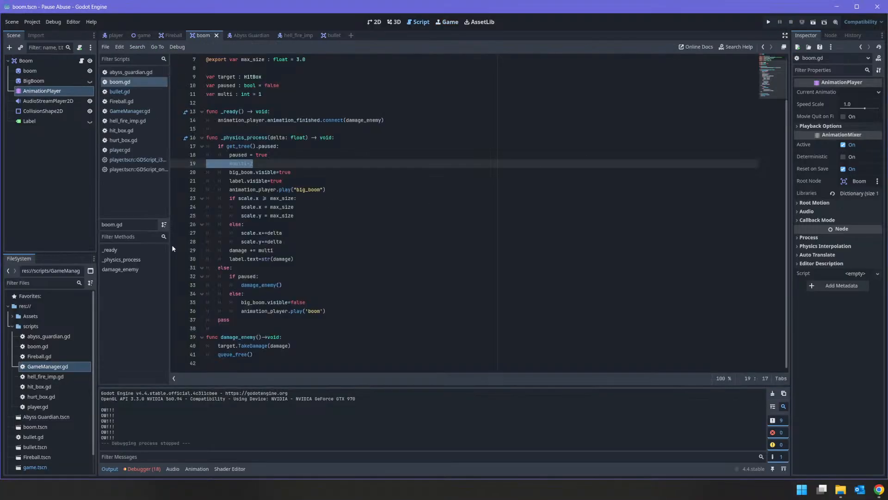
Turn off autoplay on load for the boom animation in the boom scene's AnimationPlayer
click(60, 95)
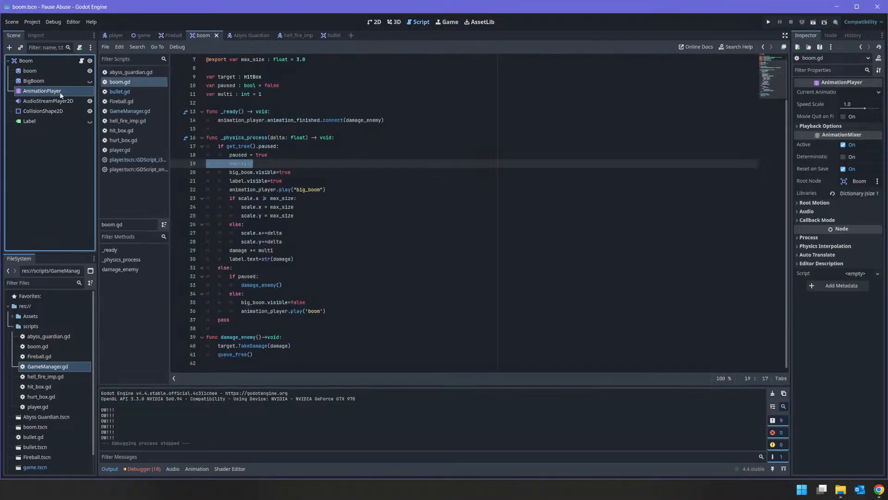
click(197, 468)
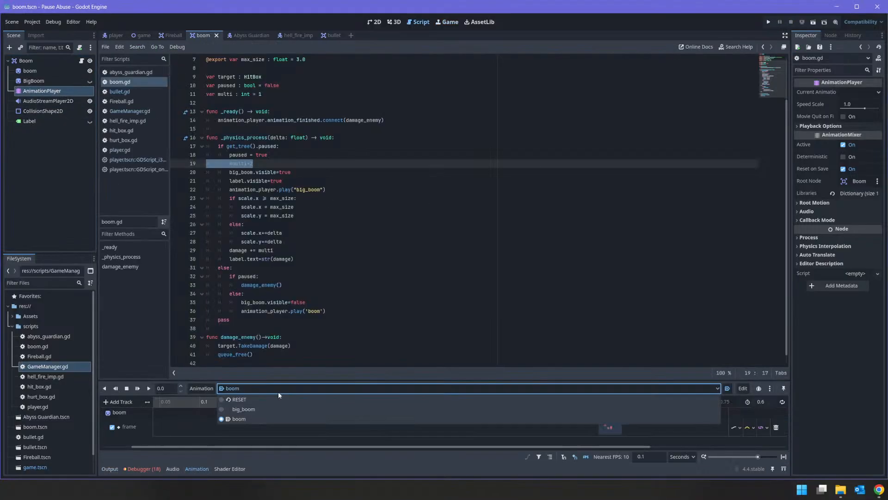
click(259, 419)
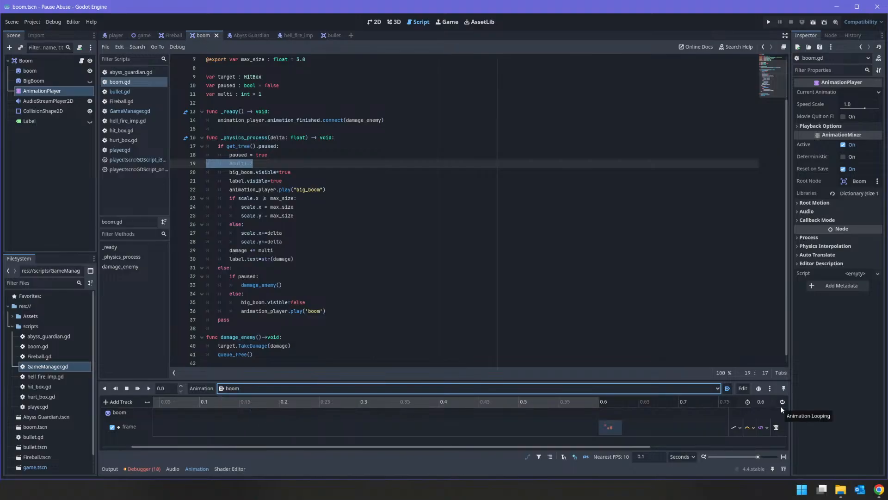
click(725, 390)
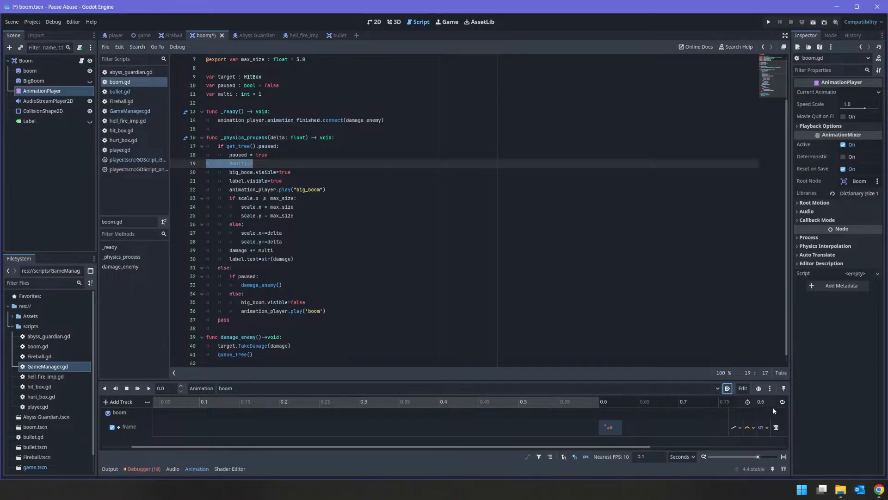
Run the game to test the explosions without animation autoplay by moving the player and firing around, and stop the run
click(768, 22)
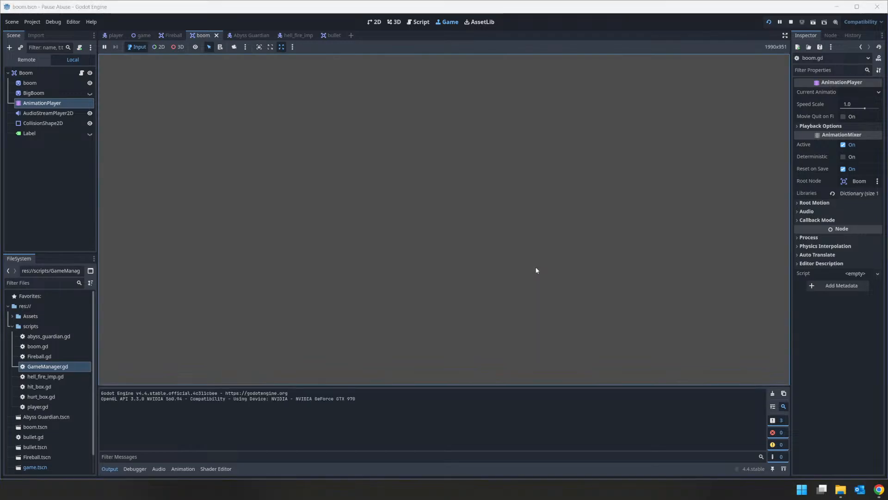
key(d)
key(s)
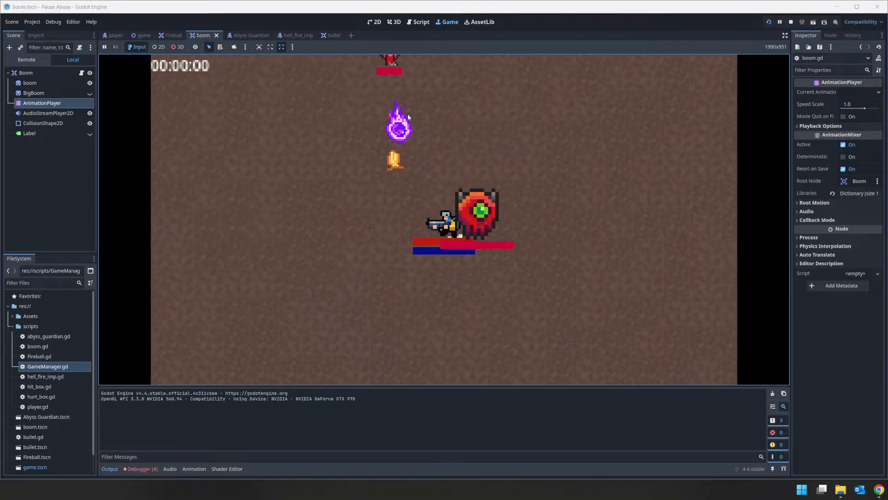
key(w)
key(w)
key(d)
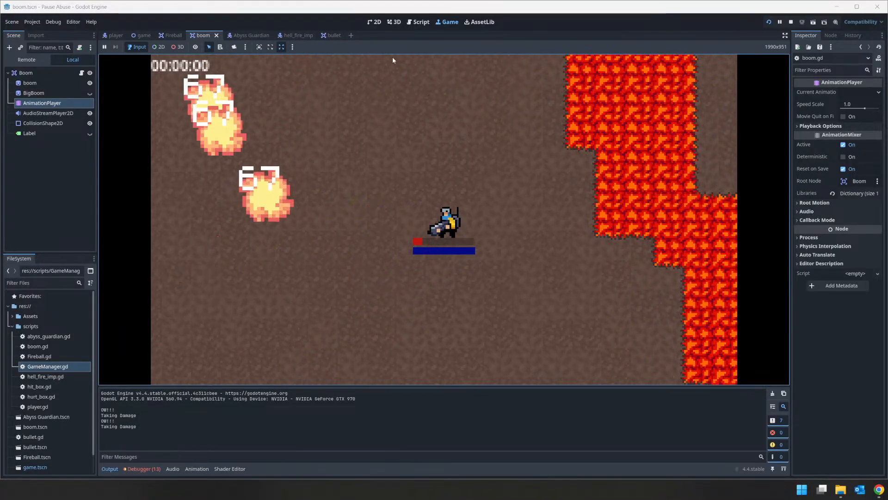
click(302, 66)
key(a)
key(w)
click(288, 103)
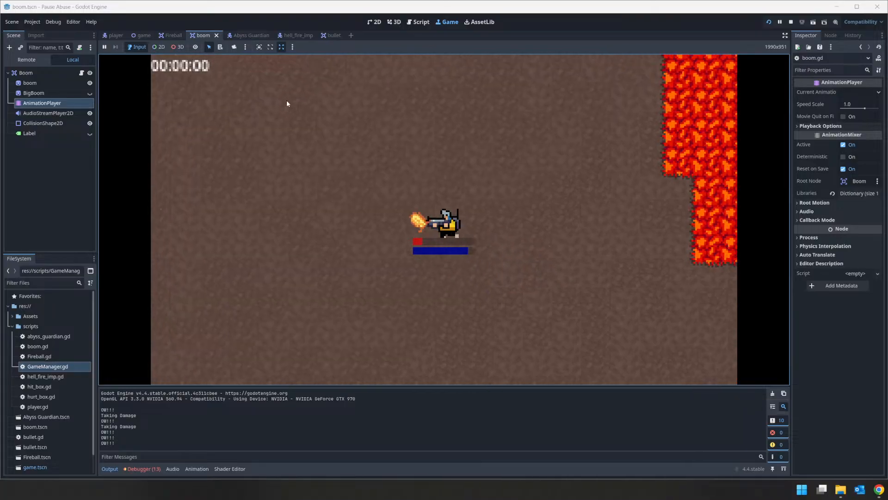
click(420, 183)
key(s)
click(420, 181)
key(a)
key(w)
click(793, 24)
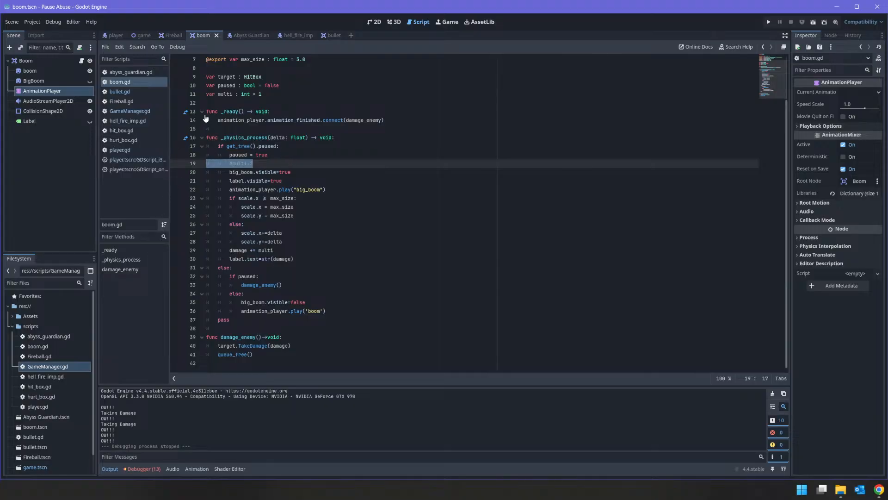
Copy the animation_player.play('boom') call from _physics_process into _ready in boom.gd, above the animation_finished connection
scroll(294, 113, up, 2)
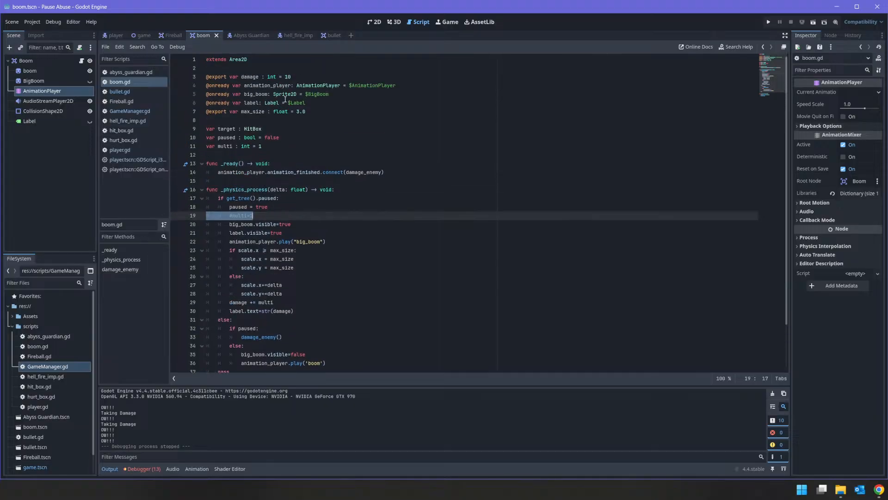
click(46, 63)
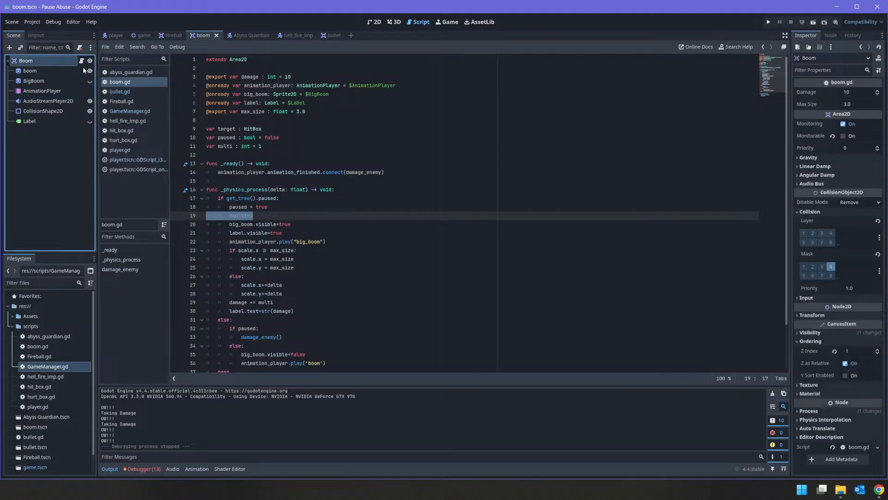
drag(424, 176, 218, 176)
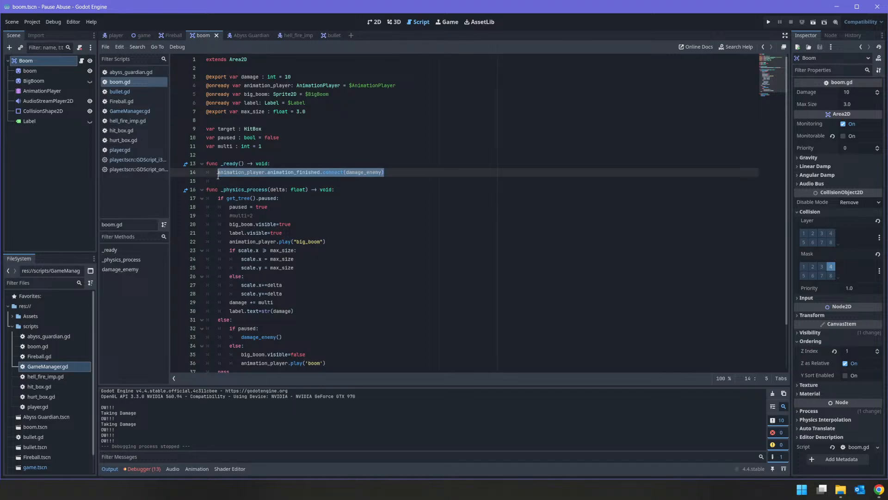
click(218, 175)
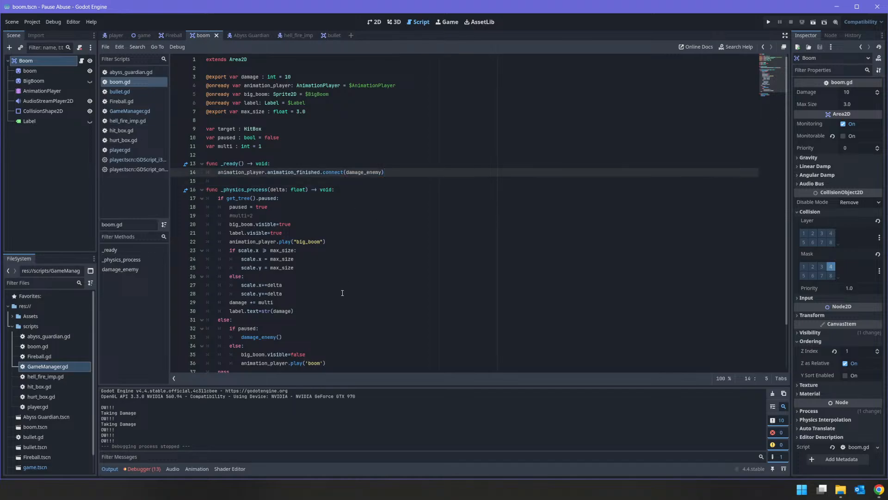
scroll(345, 289, down, 1)
drag(335, 340, 240, 339)
key(ctrl+c)
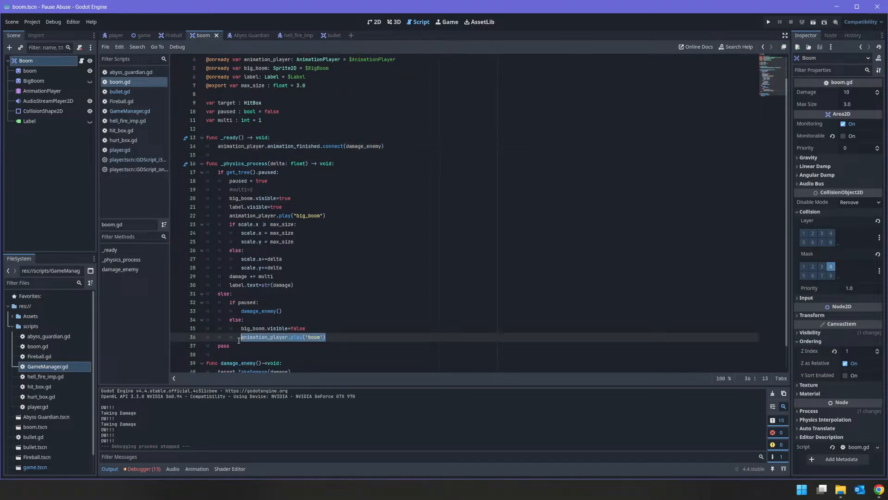
click(227, 149)
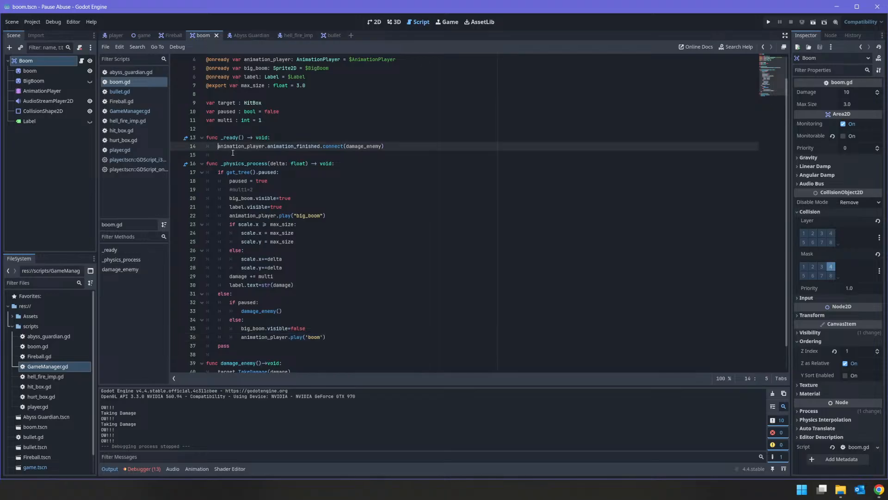
key(Return)
key(Up)
key(ctrl+v)
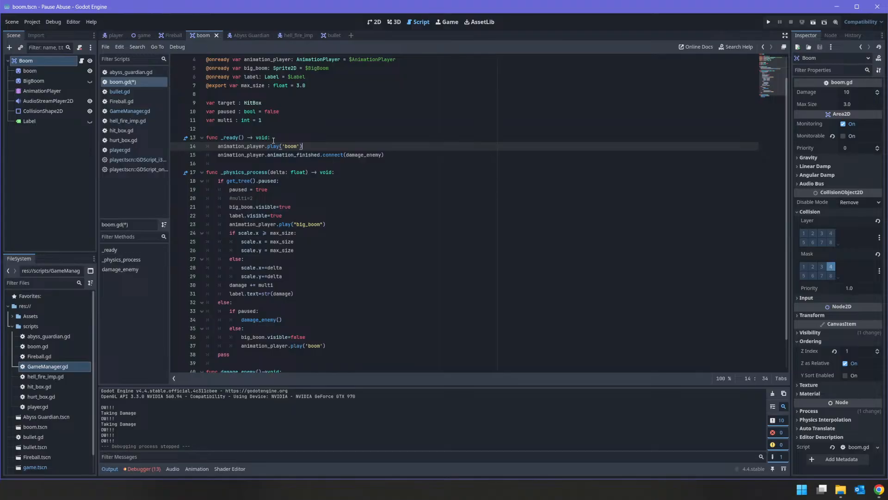
Add paused = false as the first line of _ready, reusing the text of the paused variable declaration
click(215, 176)
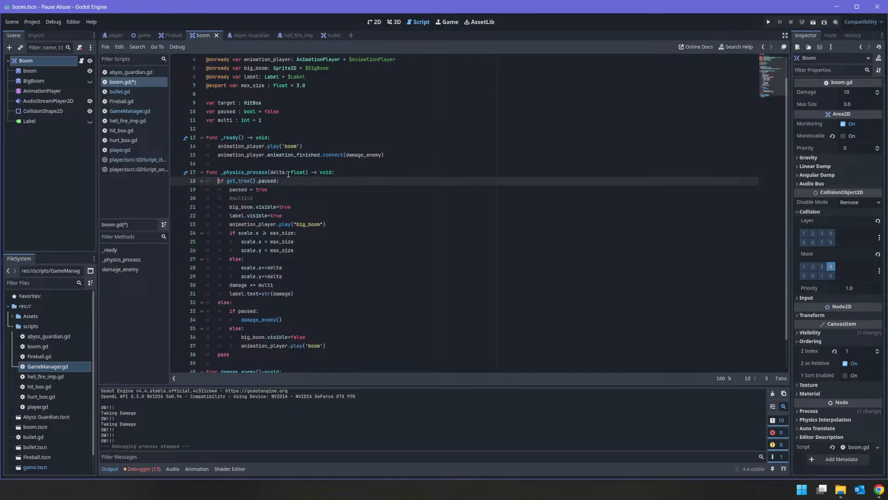
click(280, 191)
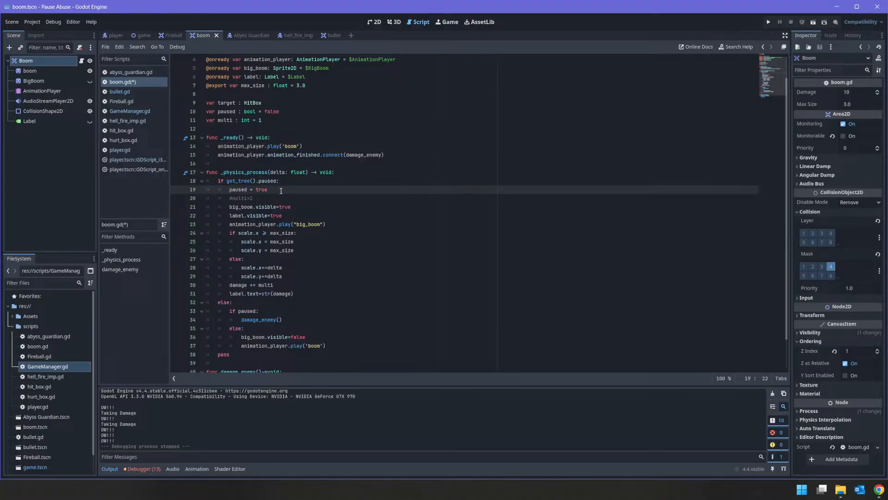
drag(298, 111, 207, 112)
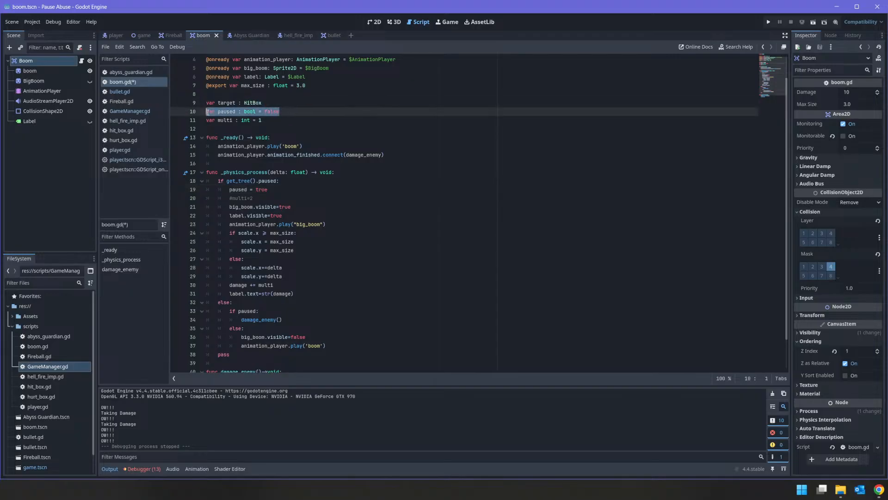
drag(297, 113, 218, 112)
key(ctrl+c)
click(222, 138)
key(Down)
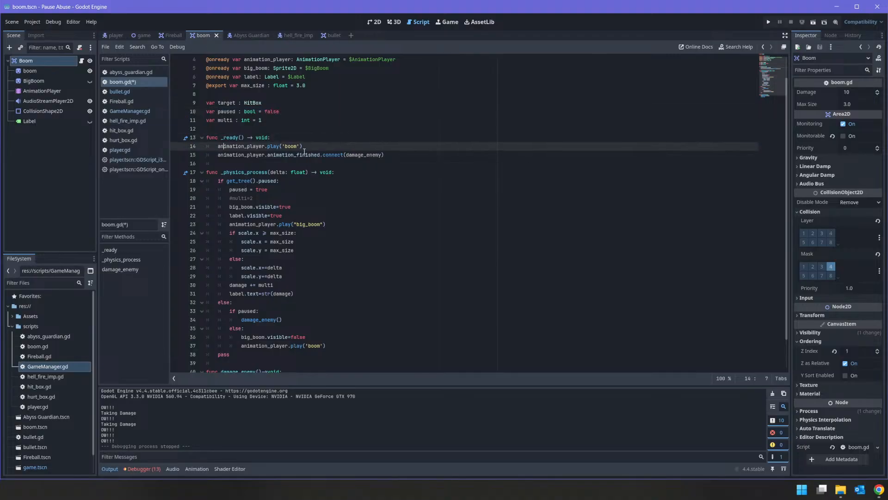
key(Return)
key(Up)
key(ctrl+v)
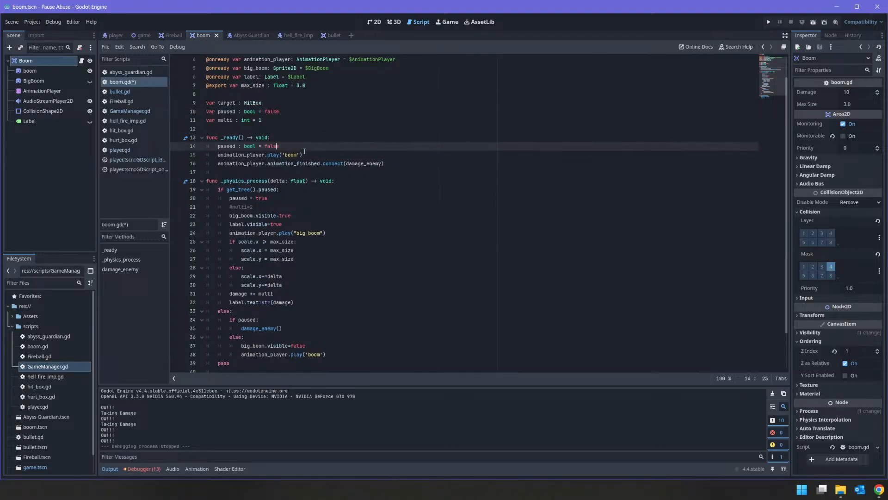
key(BackSpace)
key(BackSpace)
key(BackSpace)
key(BackSpace)
key(BackSpace)
key(BackSpace)
key(BackSpace)
Review the paused and unpaused branches of _physics_process line by line, down to the inner else block
click(290, 189)
key(Down)
key(Down)
key(Up)
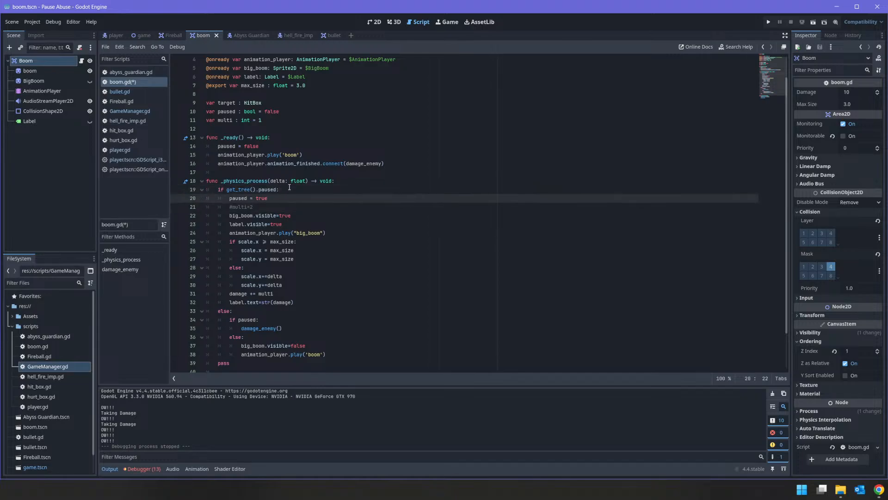
key(Down)
key(Down)
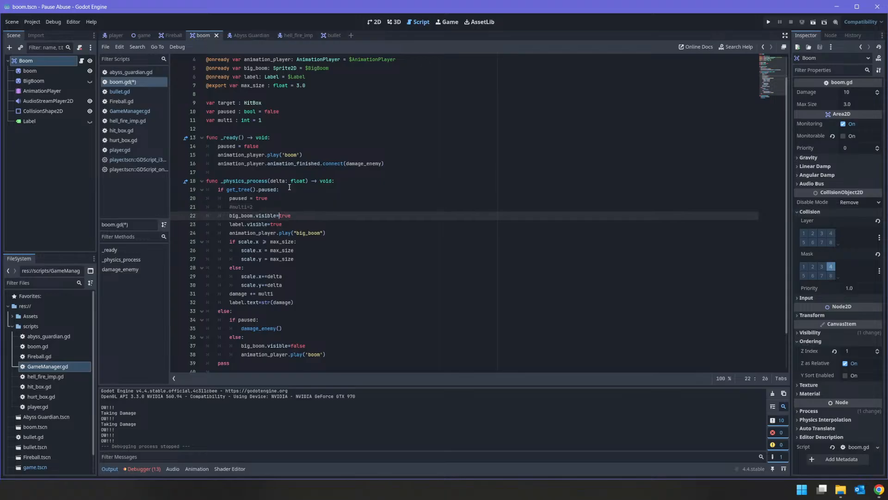
key(Down)
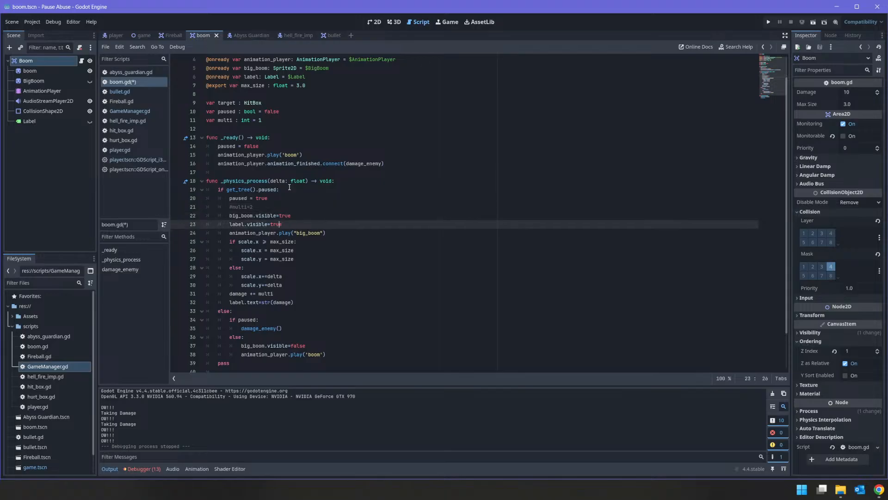
key(Down)
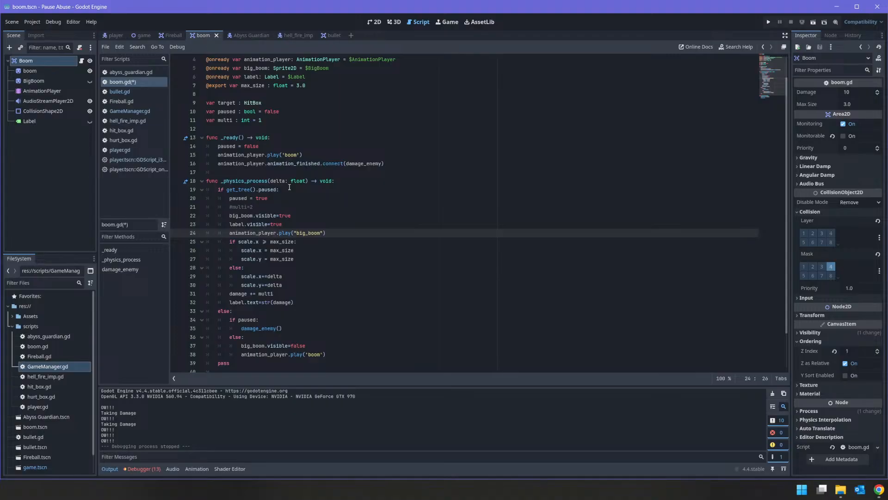
key(Down)
key(Down)
key(Down)
key(Down)
key(Down)
key(Down)
key(Down)
key(Down)
key(Down)
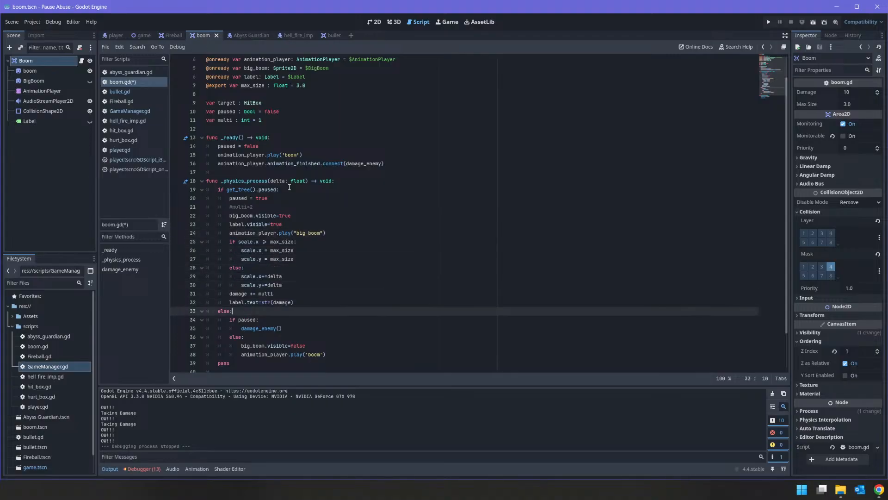
key(Down)
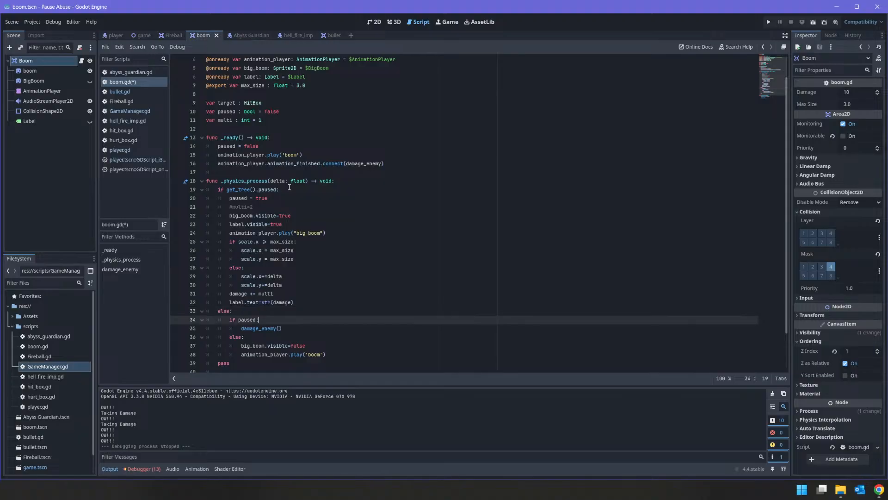
key(Down)
key(Up)
key(Down)
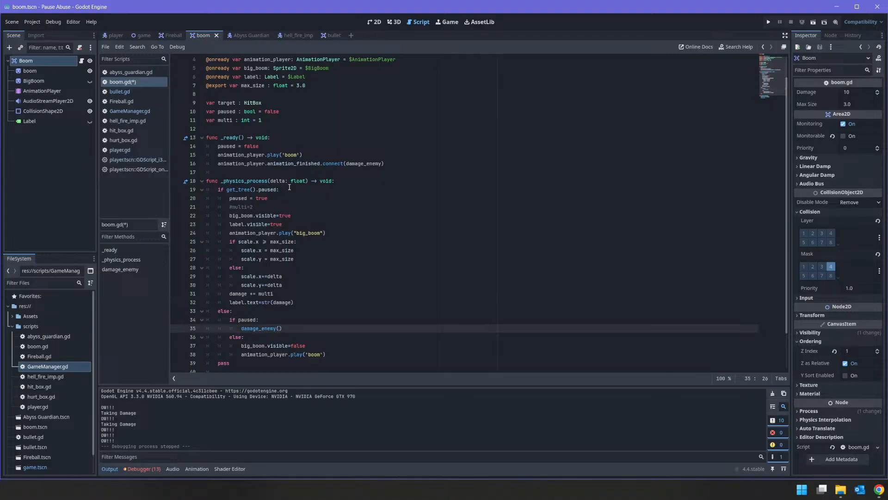
key(Down)
key(Down)
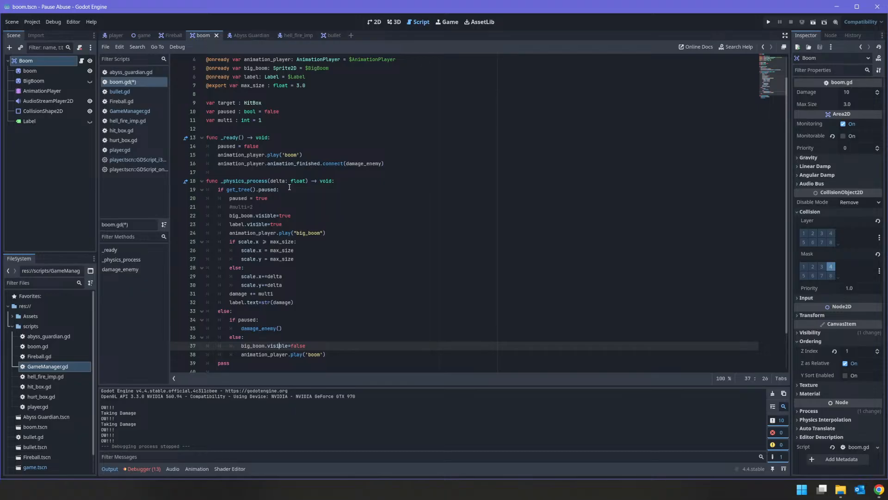
Delete the animation_player.play('boom') line from the inner else block of _physics_process
key(Down)
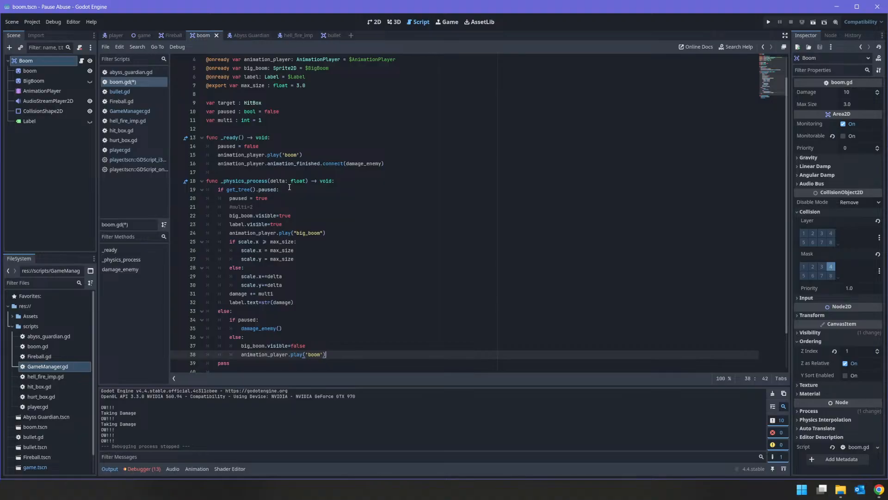
key(shift+Home)
key(BackSpace)
key(BackSpace)
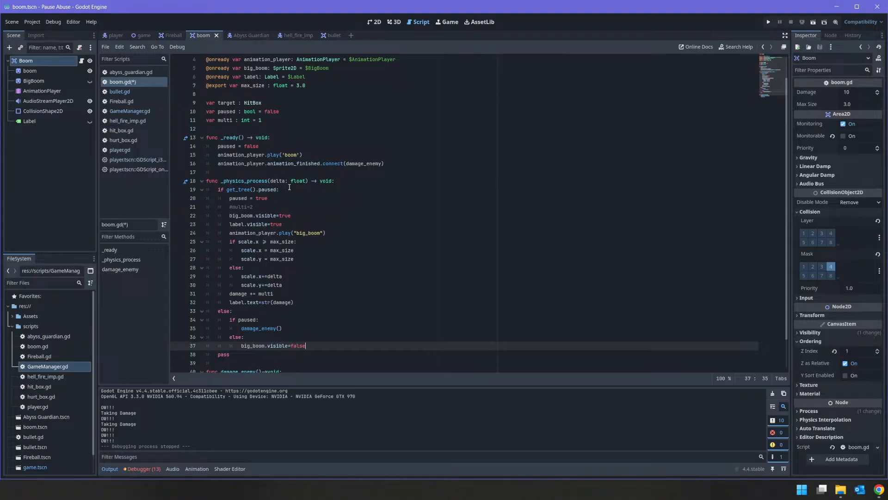
Wrap the target.TakeDamage(damage) call in damage_enemy in an if target: check, keeping queue_free() outside it
key(Down)
key(Down)
key(Down)
key(Down)
key(Down)
key(Down)
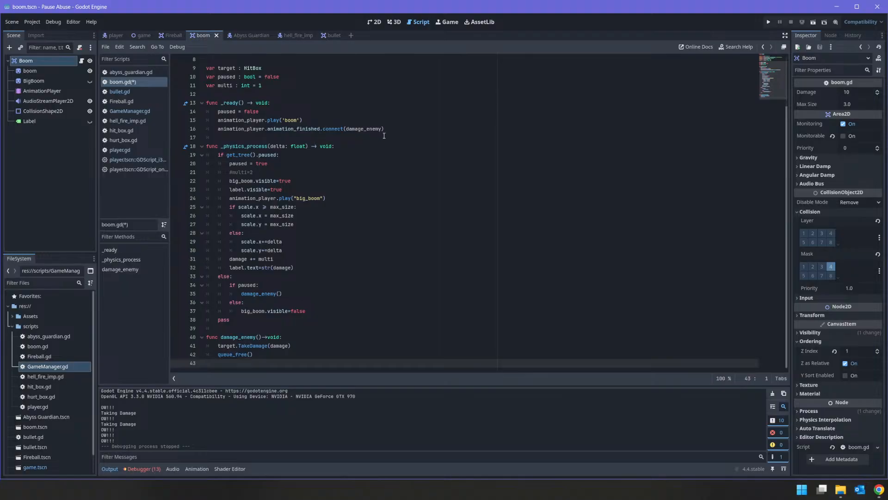
click(215, 346)
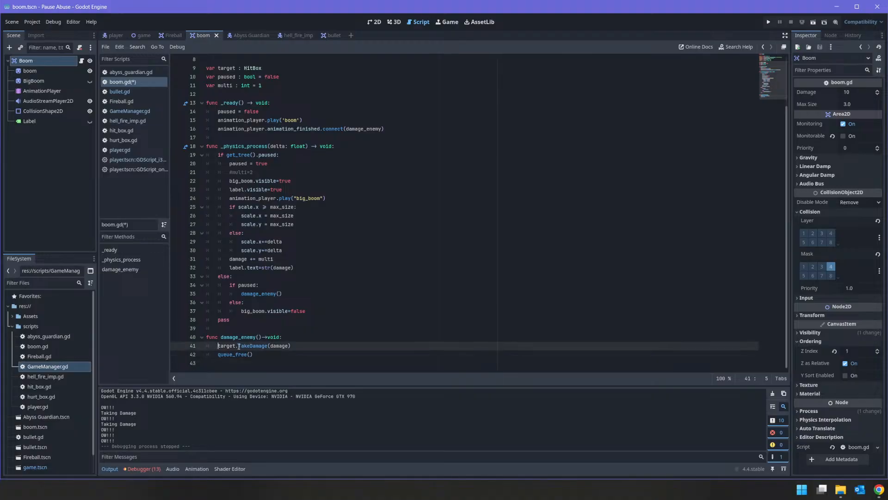
key(Return)
key(Up)
text(if t)
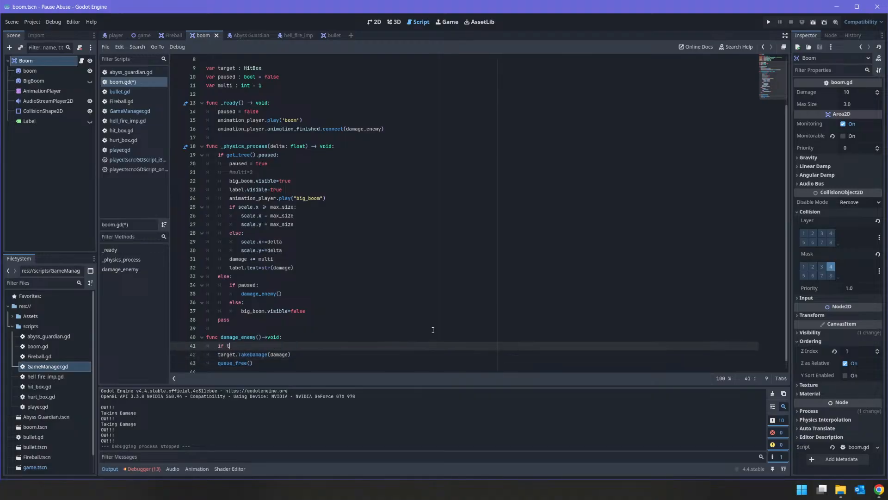
text(arge)
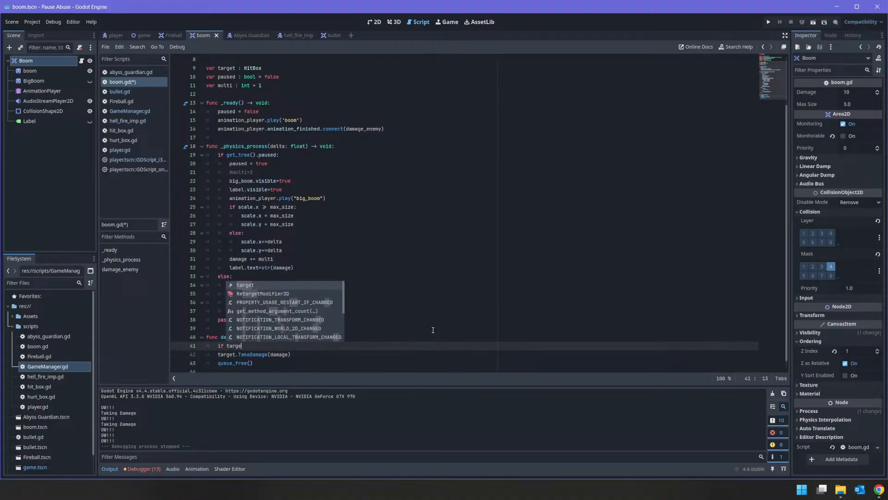
text(t:)
key(Down)
key(Home)
key(Tab)
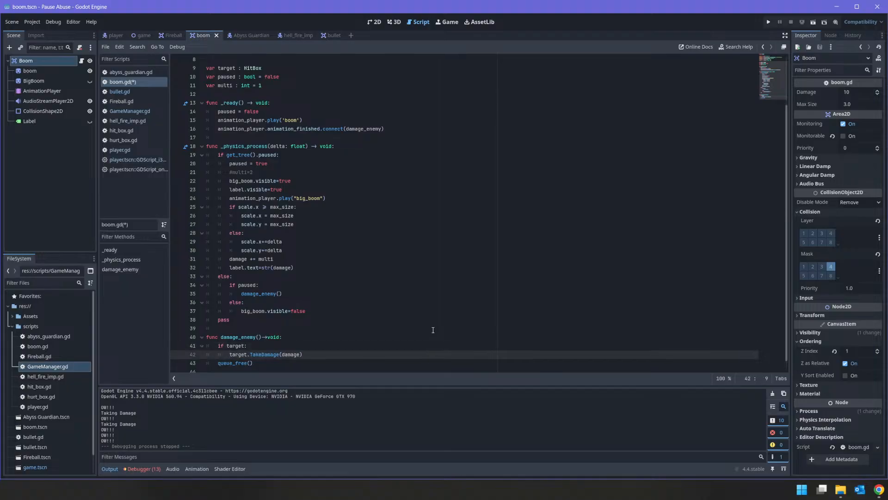
key(Down)
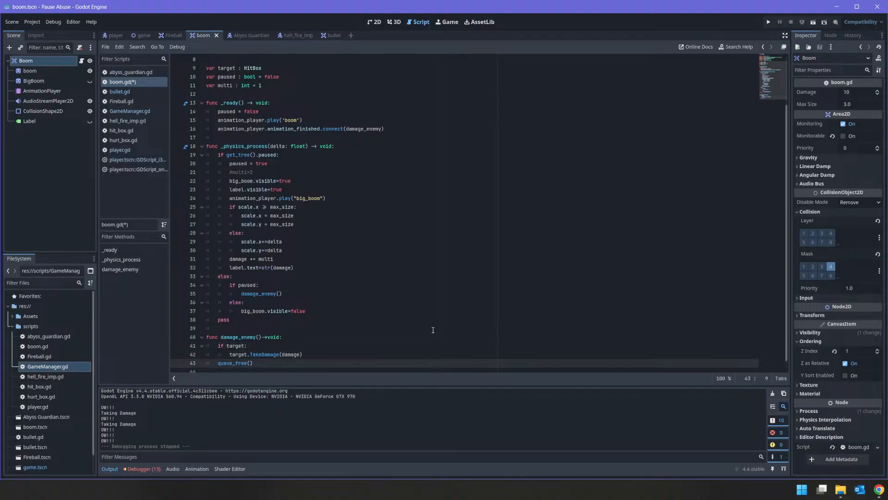
Examine the debugger's error list from the last run for the animation_finished signal errors
click(142, 469)
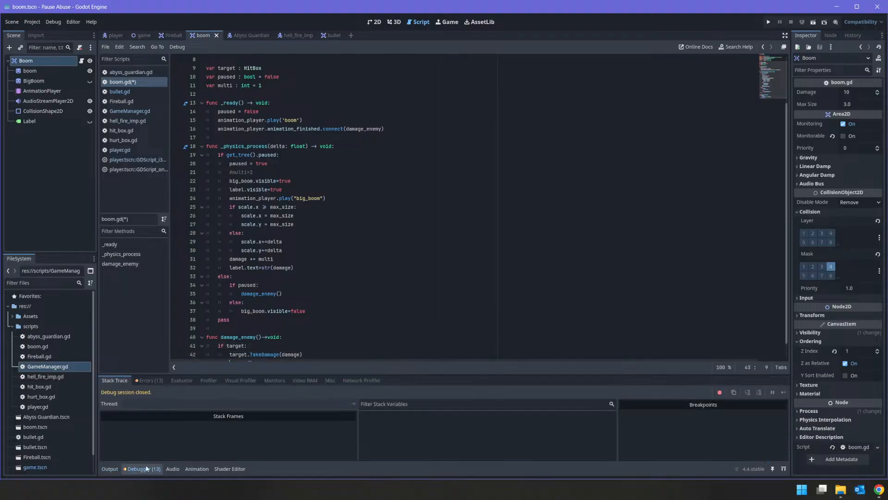
click(160, 382)
click(287, 427)
click(292, 434)
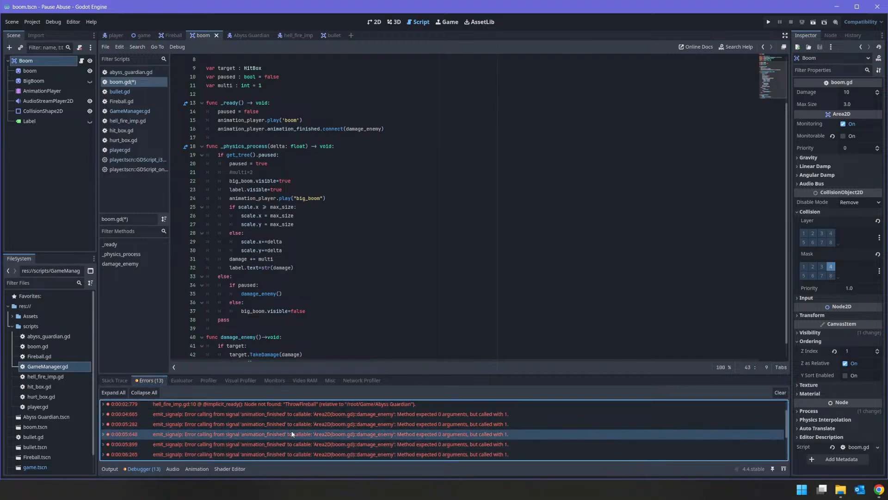
Pass target as the argument of the damage_enemy() call in the if paused: branch of _physics_process
click(373, 453)
click(418, 425)
click(421, 444)
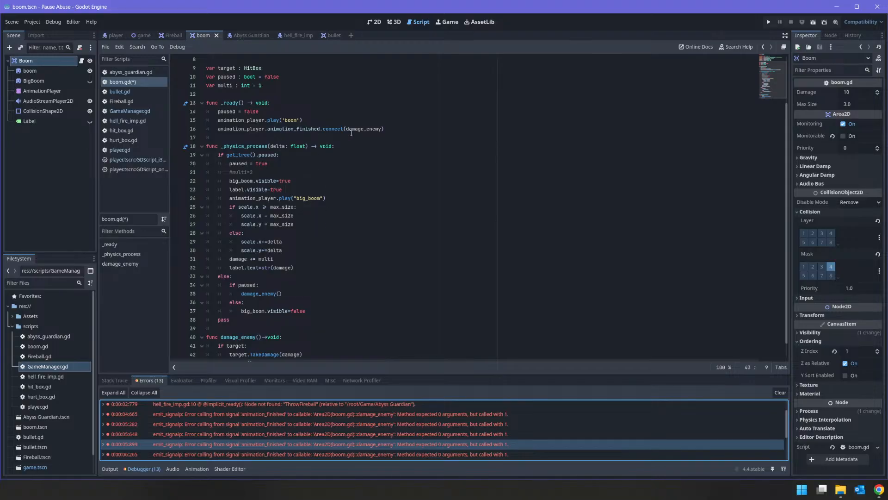
click(281, 293)
text(targe)
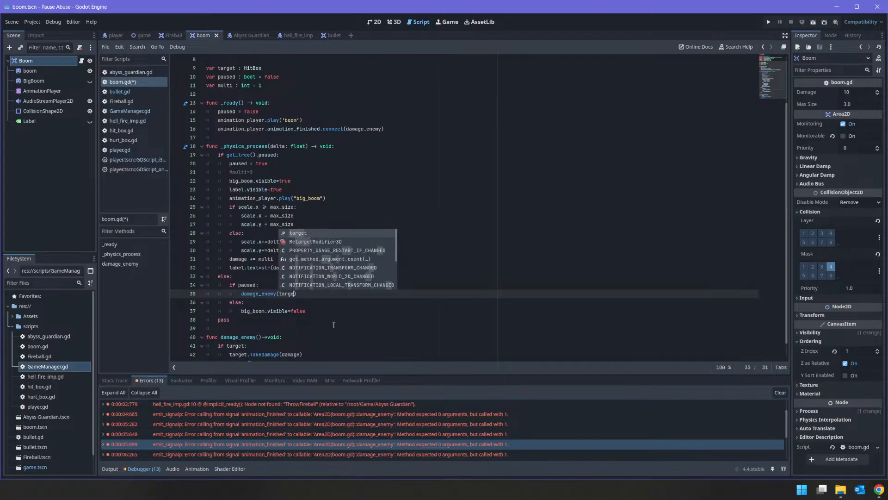
text(t)
Add a parameter named _a to the damage_enemy function definition and save the script
key(Down)
key(Down)
key(Down)
key(Down)
key(Down)
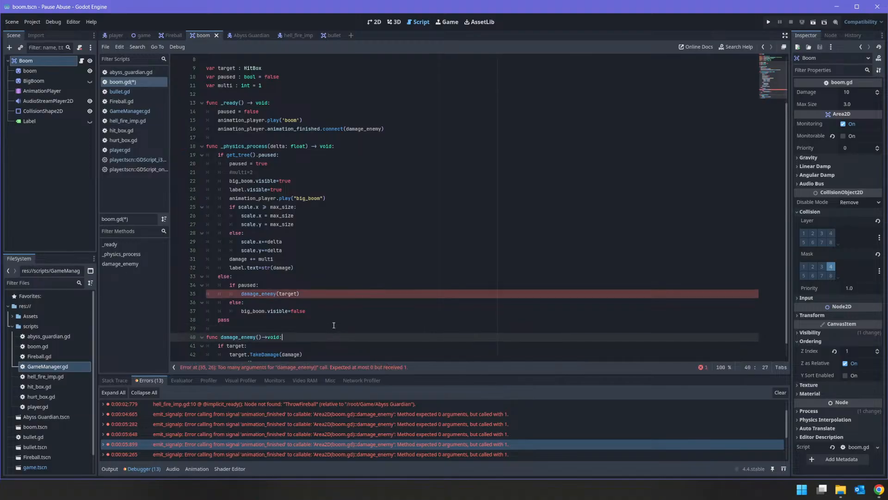
text(_ta)
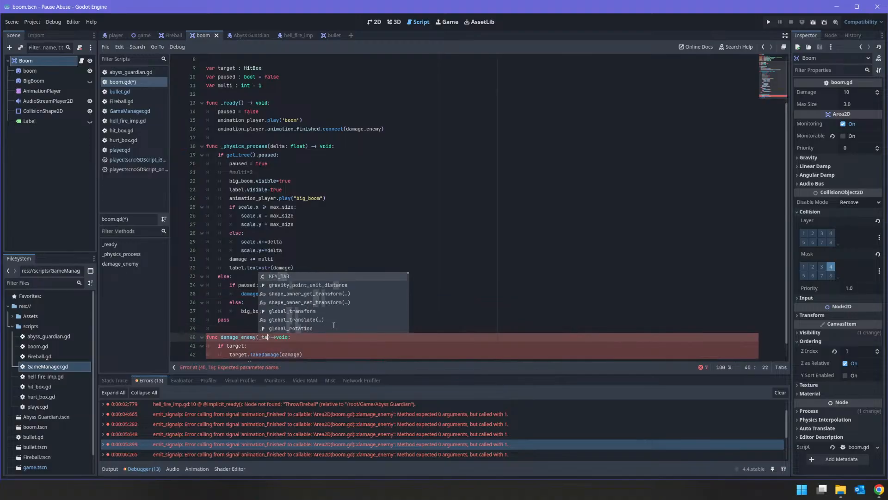
key(BackSpace)
key(BackSpace)
text(a)
scroll(364, 428, down, 3)
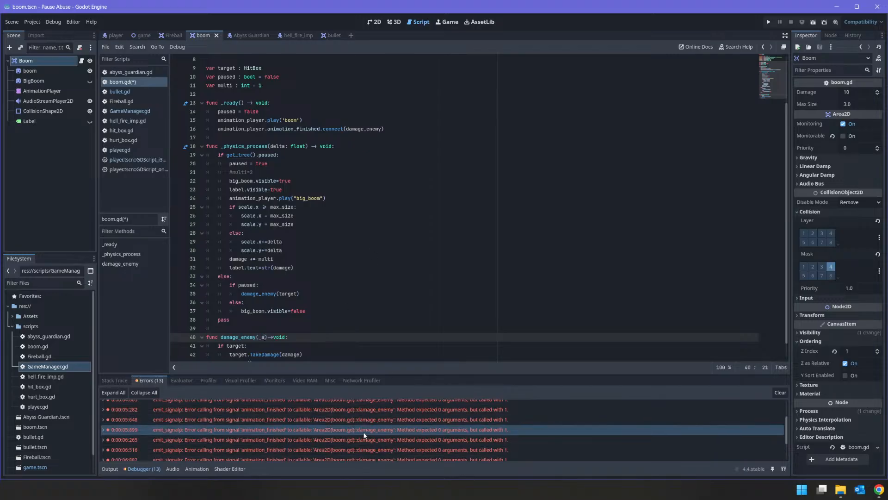
scroll(369, 413, down, 2)
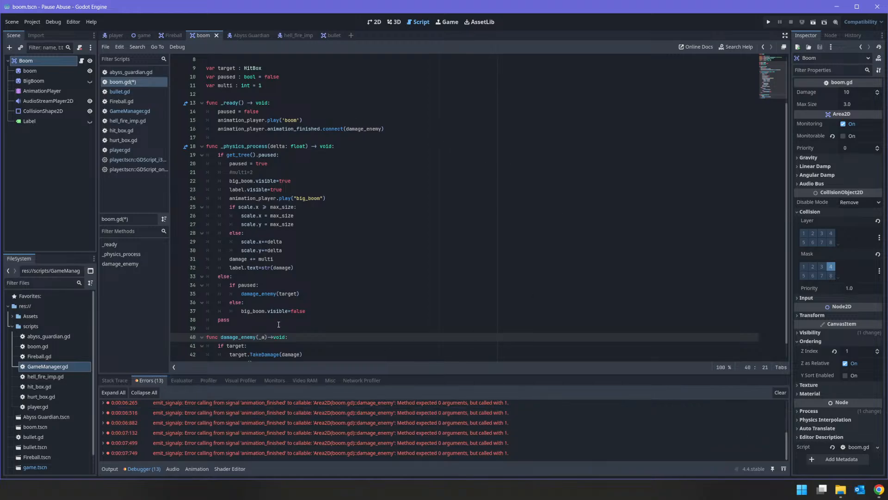
mouse_move(270, 294)
mouse_move(879, 490)
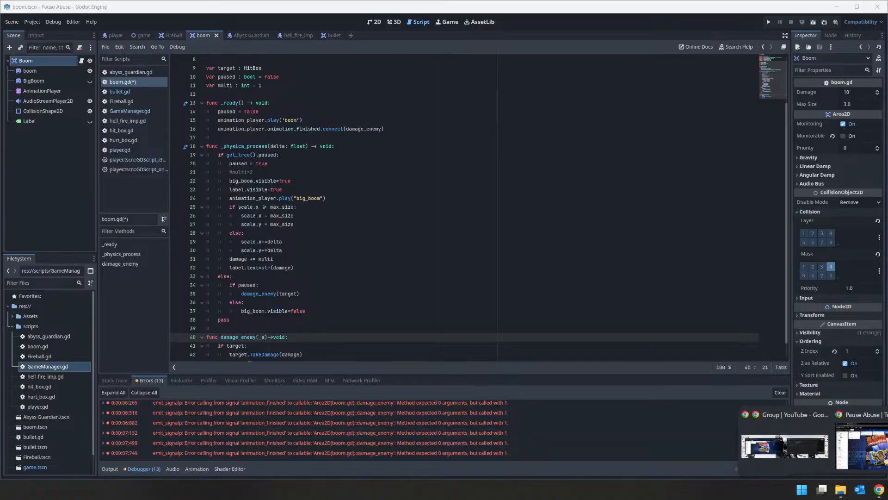
mouse_move(862, 442)
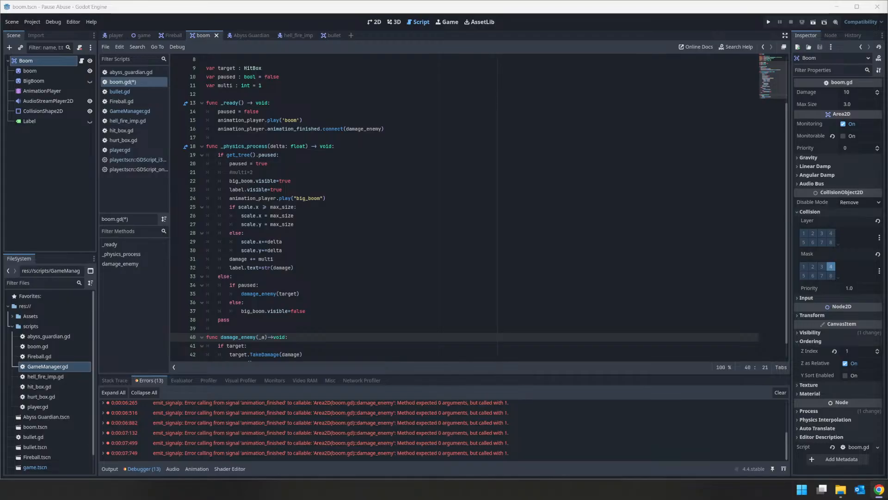
key(ctrl+s)
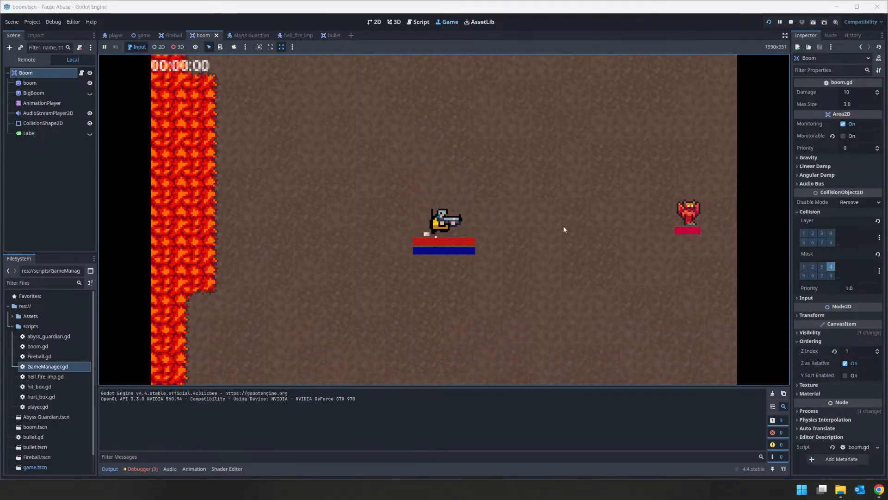
Run the game and move the player around while shooting at the imp and the Abyss Guardian
click(620, 198)
key(s)
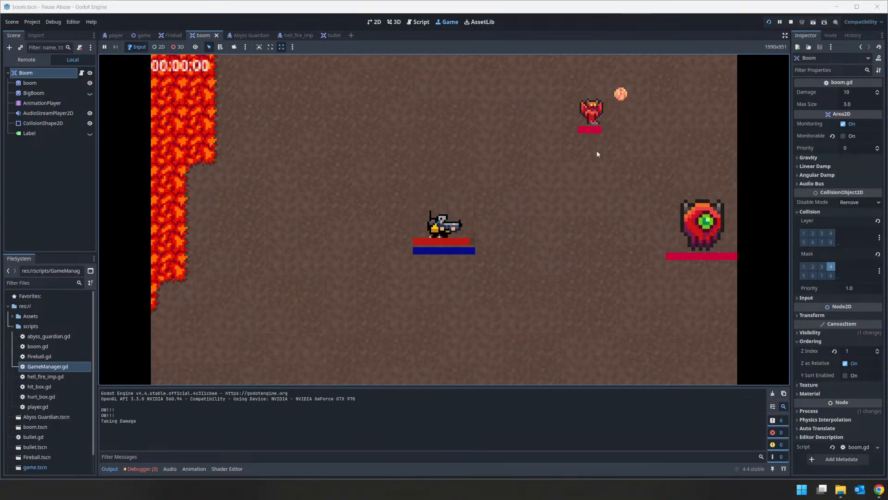
key(d)
click(536, 100)
click(439, 157)
key(w)
click(344, 262)
key(w)
click(364, 303)
key(a)
click(536, 370)
click(587, 356)
key(a)
key(s)
click(601, 324)
Pause and unpause repeatedly while firing at the enemies to test the growing explosions and their damage
key(space)
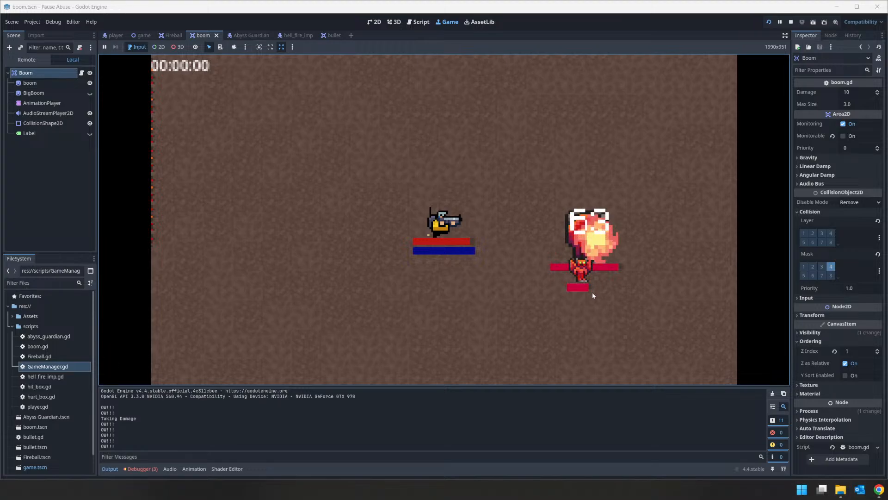
key(space)
key(s)
click(588, 271)
key(d)
click(345, 204)
key(space)
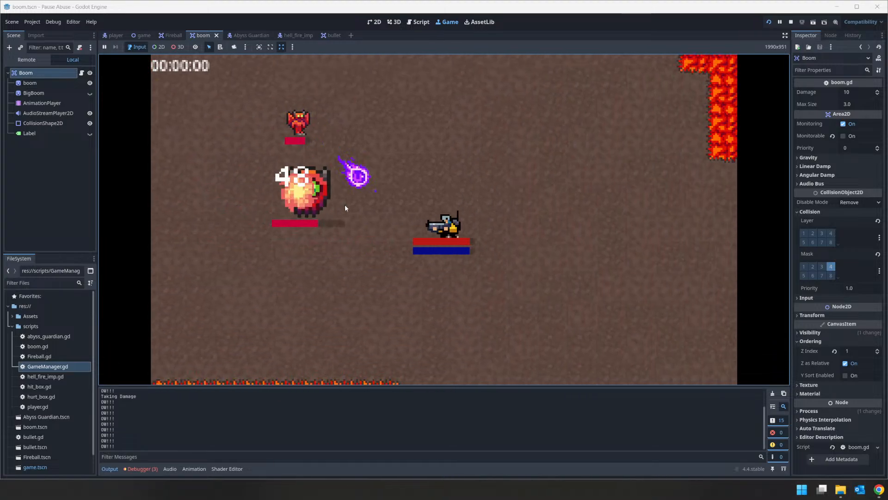
key(space)
key(w)
key(d)
click(313, 315)
key(space)
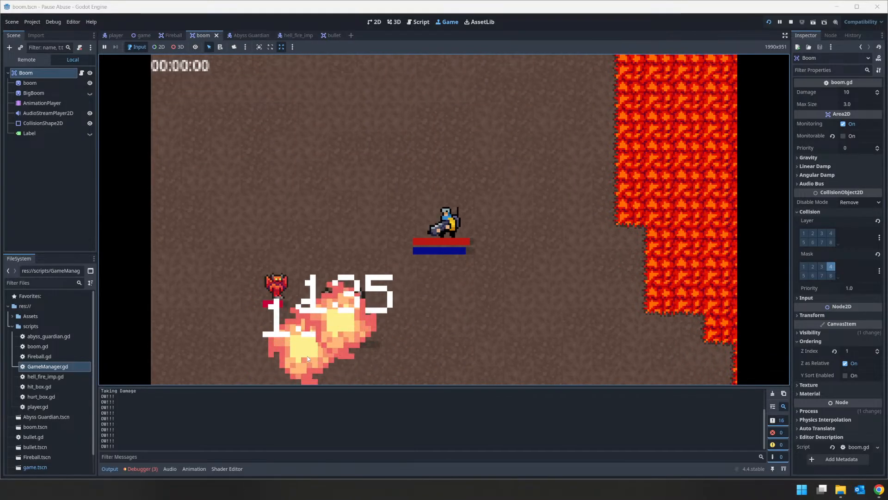
key(space)
click(304, 289)
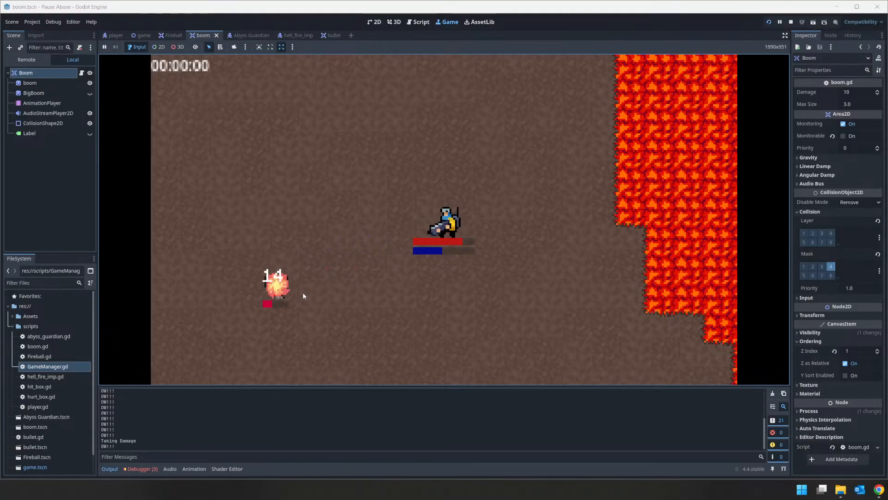
Shoot the remaining imp without pausing to test the normal explosion damage
click(303, 296)
key(a)
key(w)
click(303, 296)
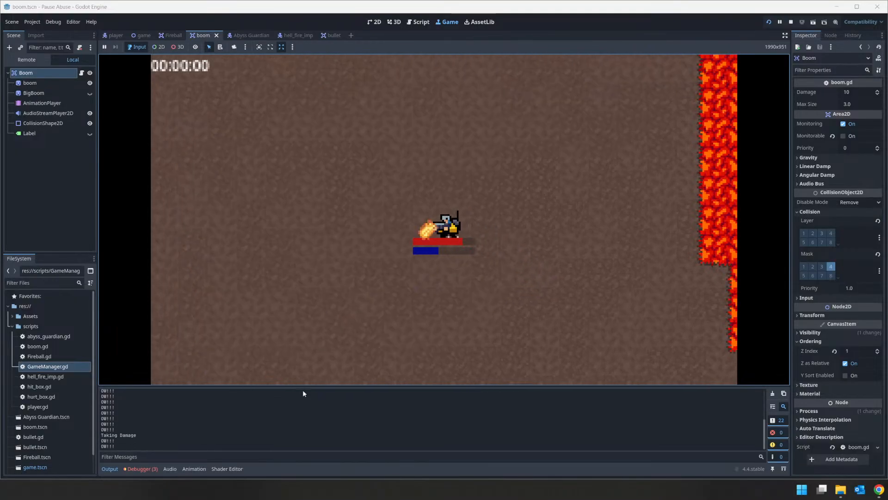
click(365, 290)
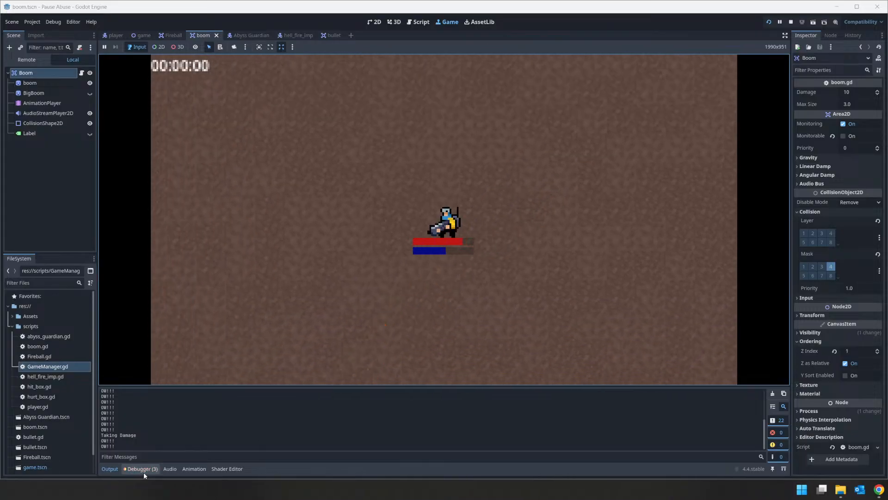
Check the debugger's errors and open the code line behind the missing ThrowFireball node error
click(143, 469)
click(205, 426)
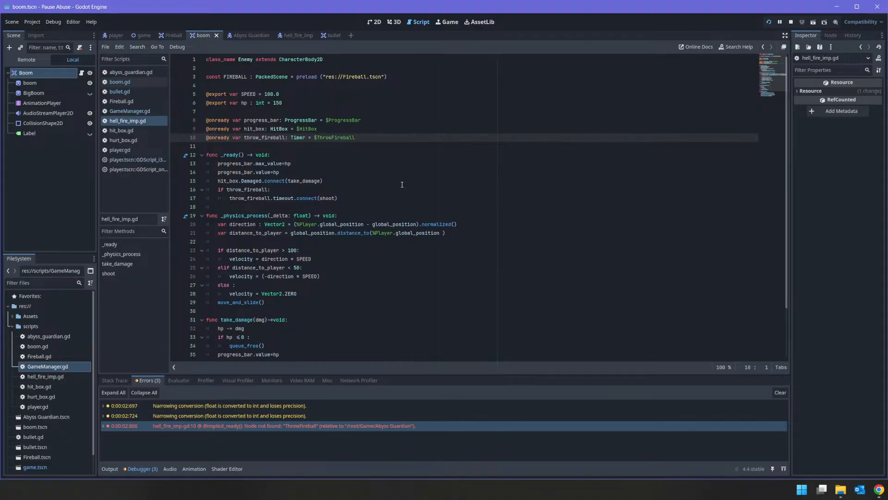
key(Return)
key(Up)
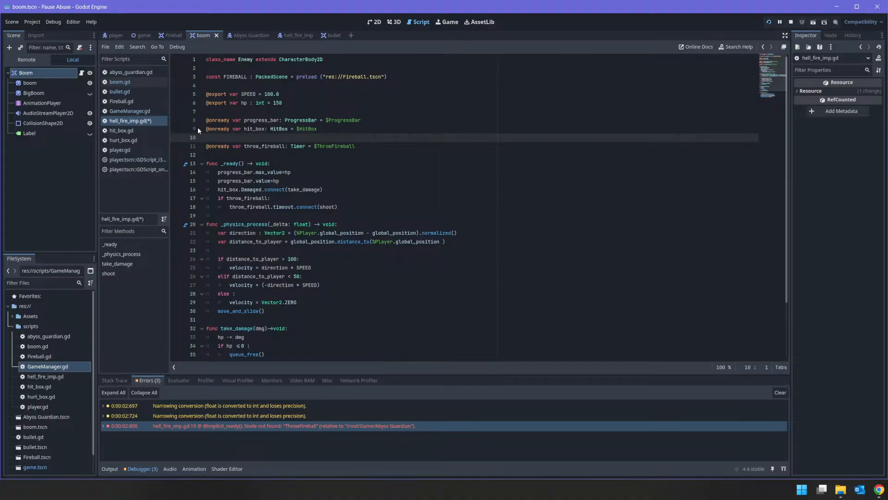
key(Delete)
key(ctrl+s)
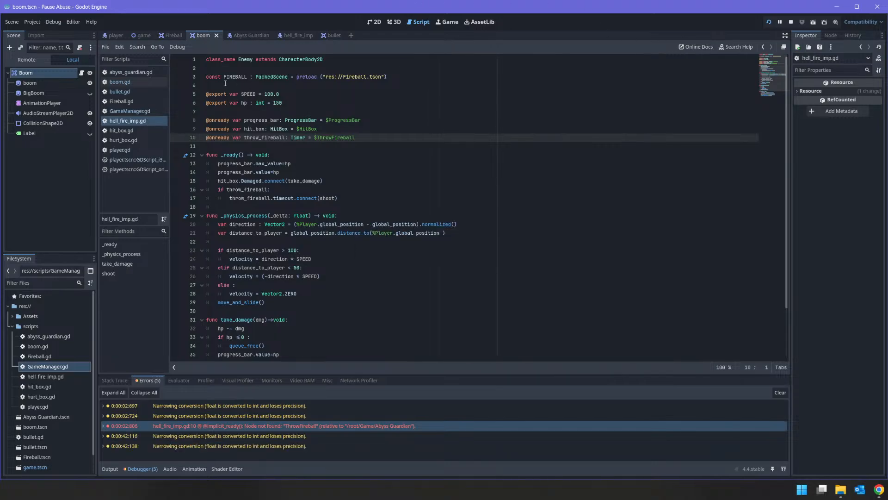
Stop the game and review the Fireball and Game Manager cards on the Trello board in Chrome
click(792, 22)
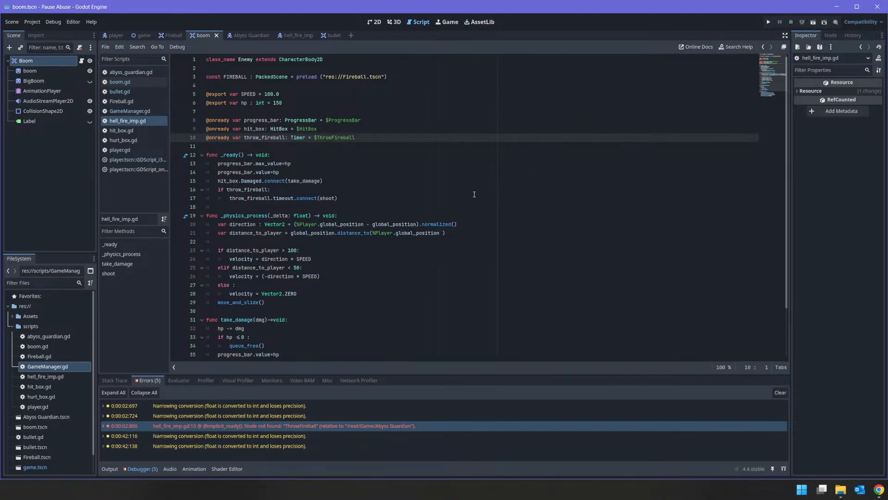
click(879, 489)
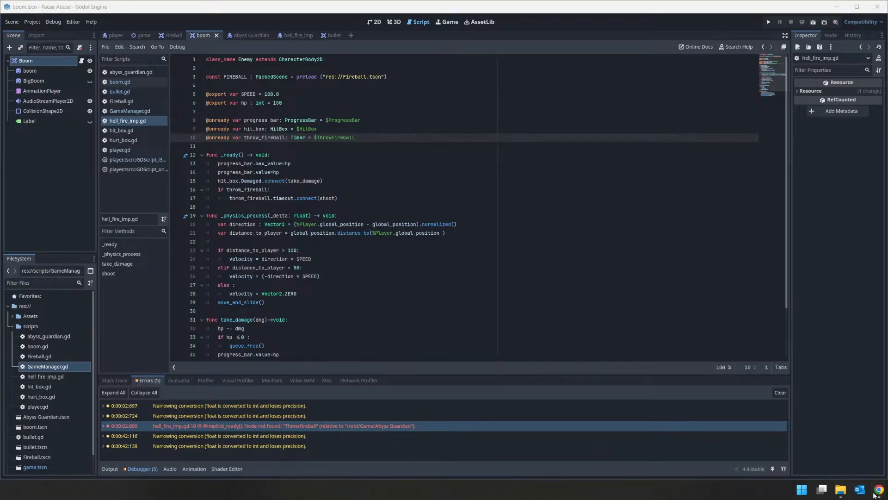
click(843, 447)
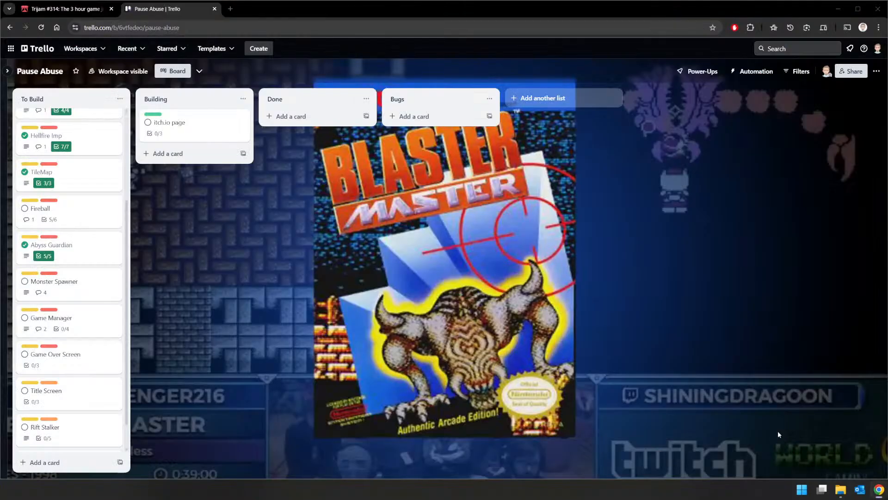
click(95, 216)
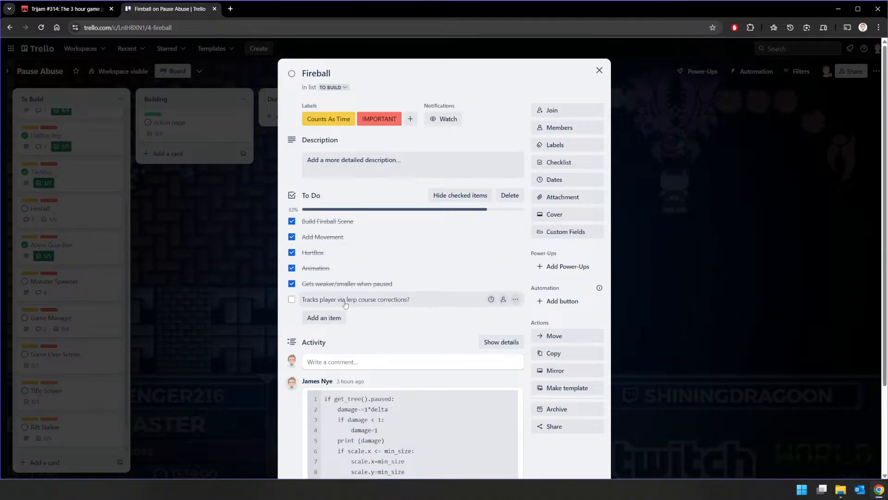
click(599, 70)
click(91, 322)
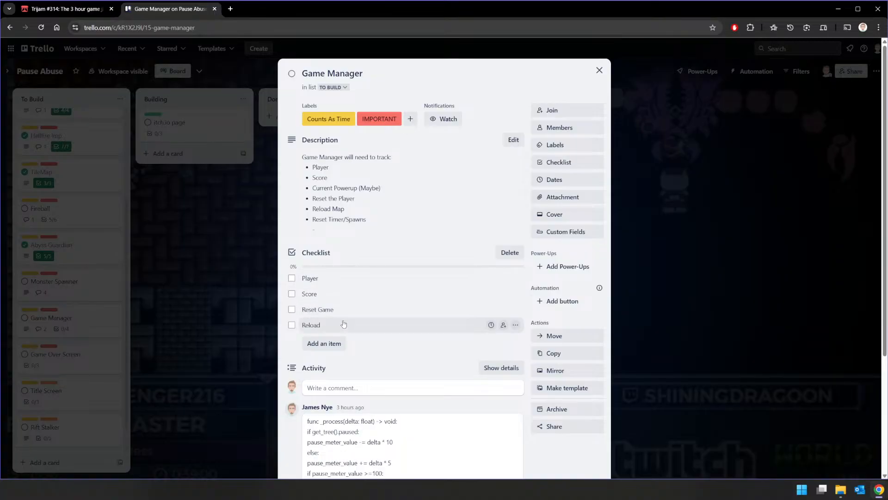
click(600, 70)
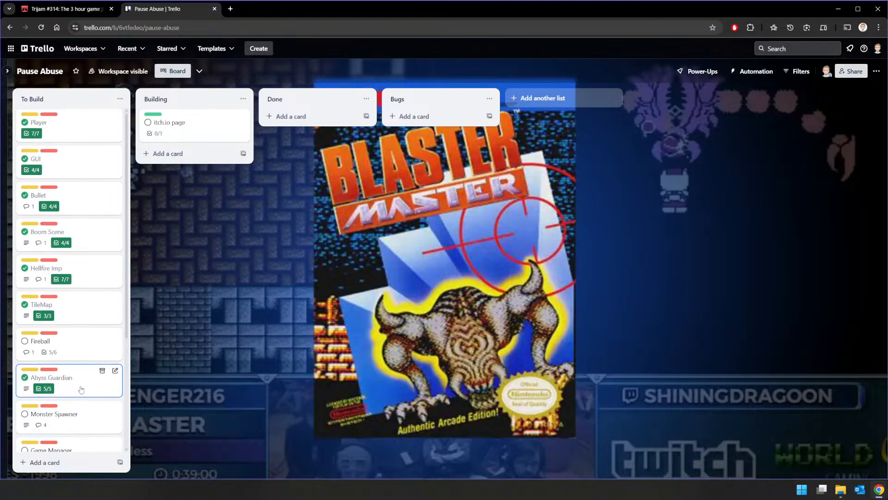
Review the Monster Spawner card's wave description and its spawn_mob code comment
scroll(76, 226, down, 1)
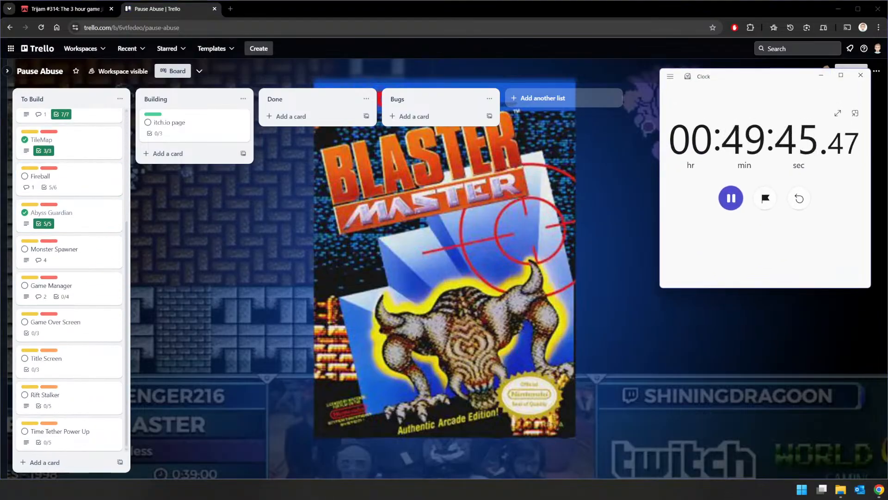
click(69, 252)
scroll(328, 199, down, 3)
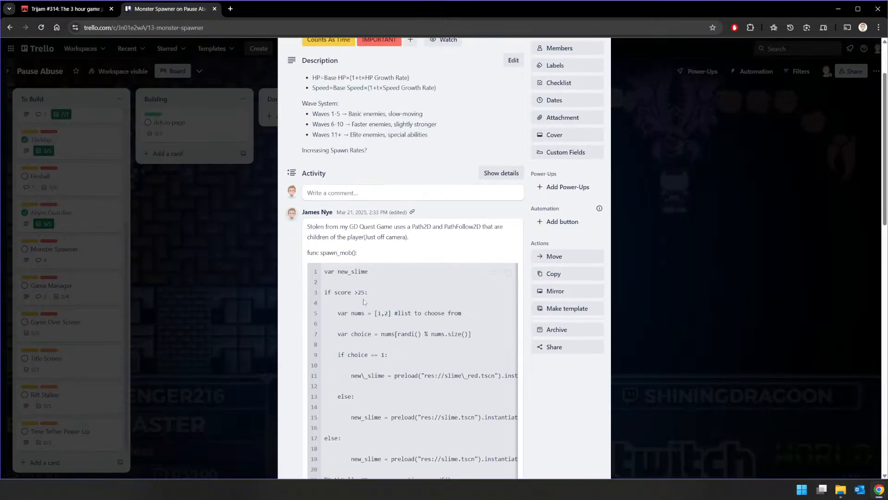
scroll(674, 104, up, 3)
click(674, 104)
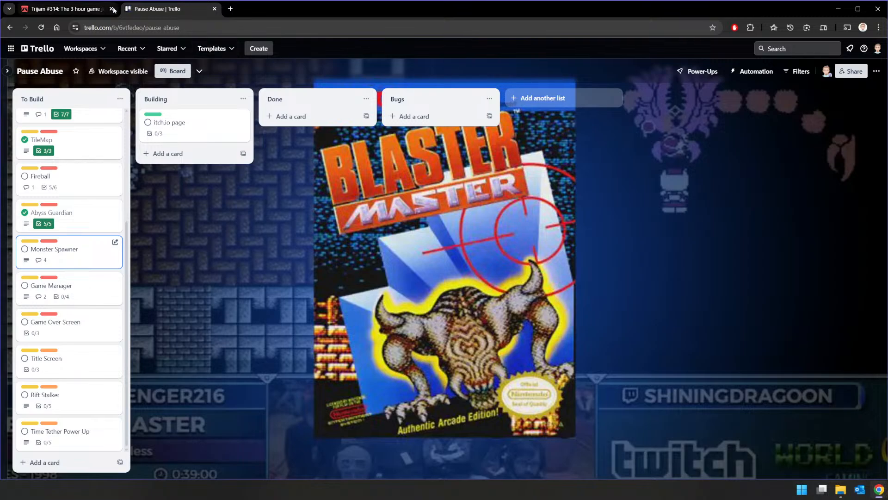
Switch back to Godot and add a Path2D child node to Camera2D in the player scene
key(alt+Tab)
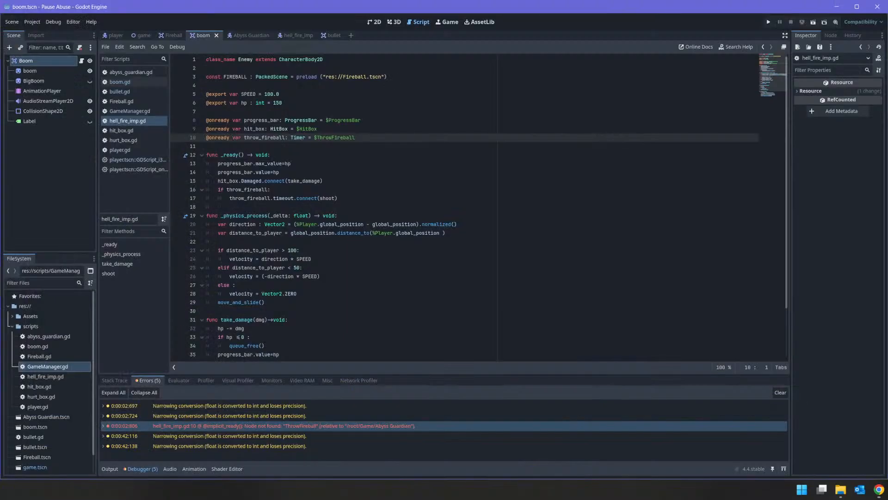
click(114, 35)
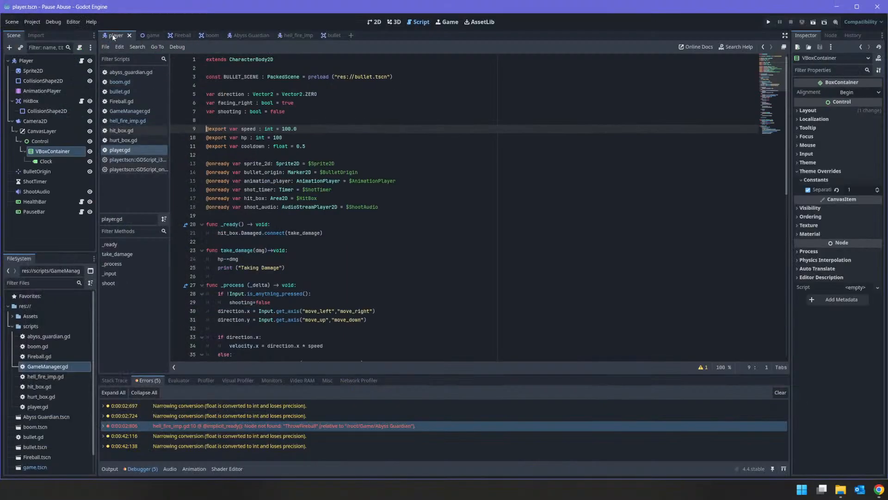
click(27, 61)
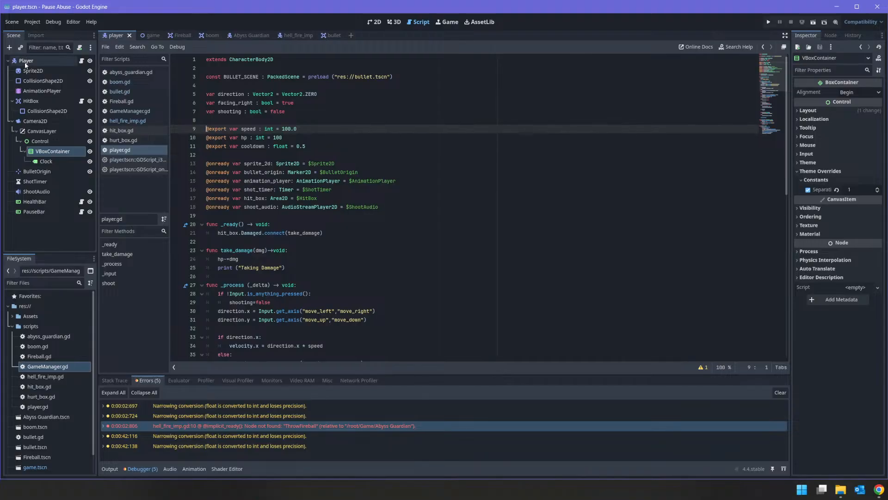
click(43, 121)
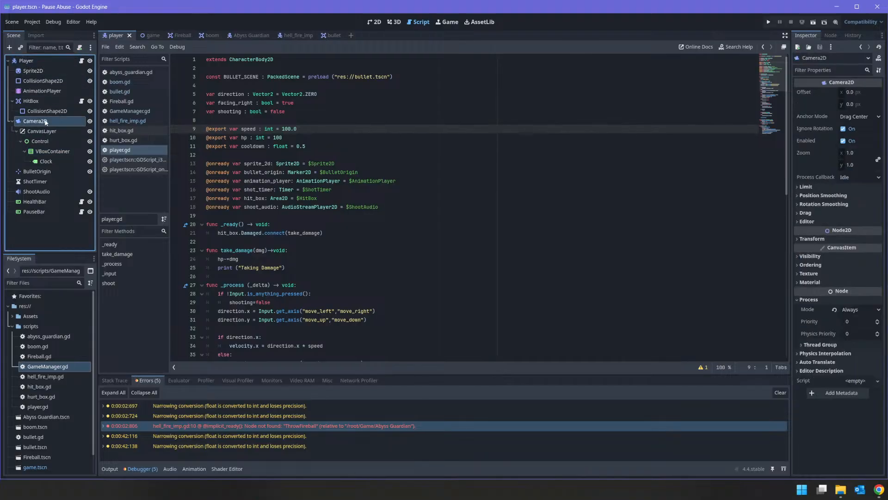
click(374, 21)
scroll(426, 150, down, 12)
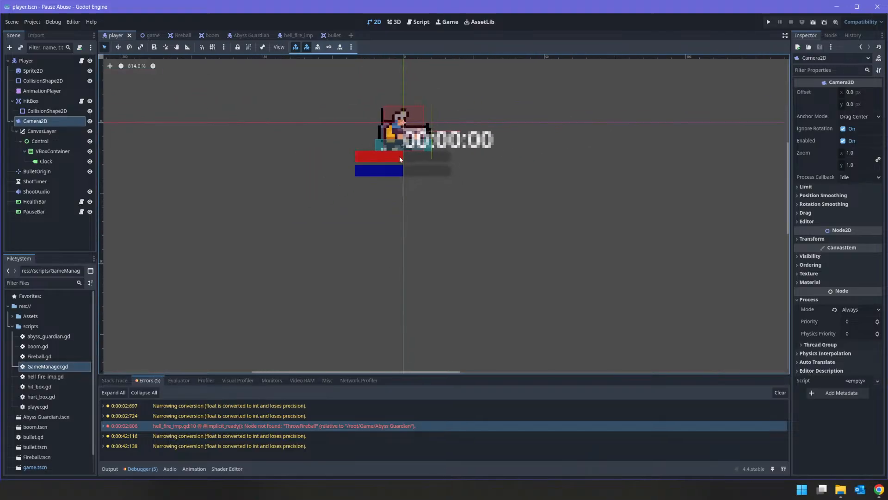
right_click(42, 122)
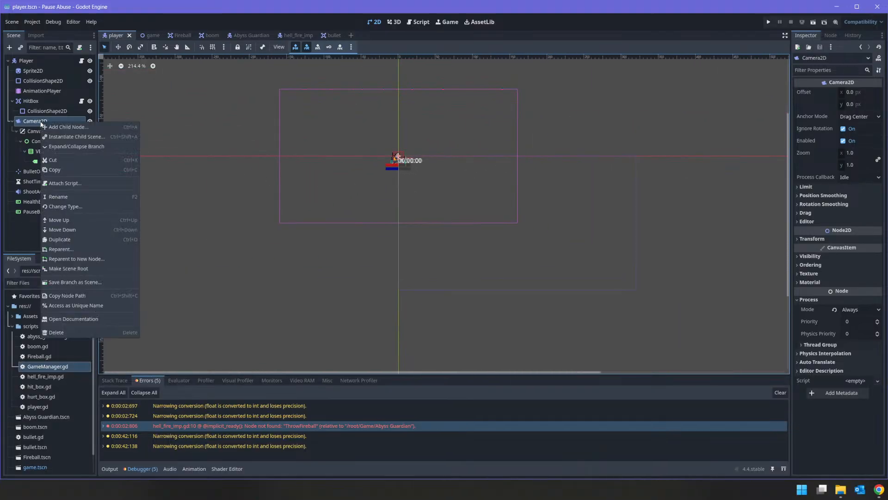
click(58, 126)
text(path)
key(Return)
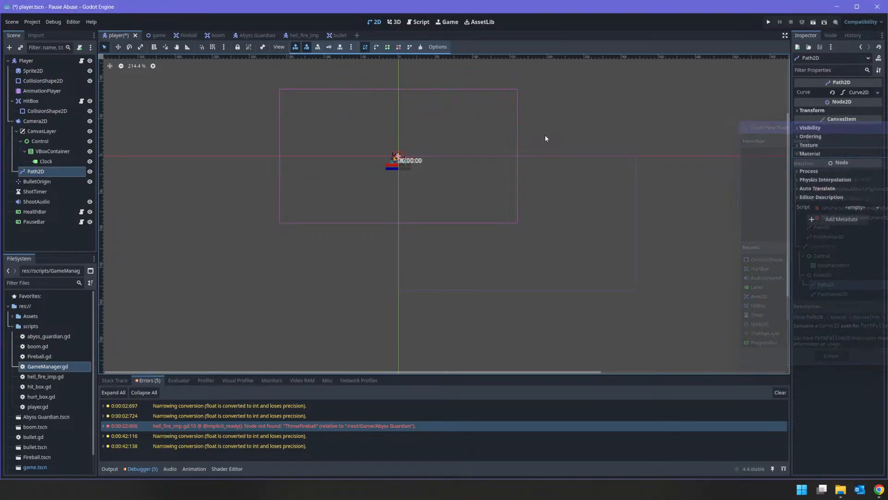
Add a PathFollow2D child node to Path2D
right_click(58, 171)
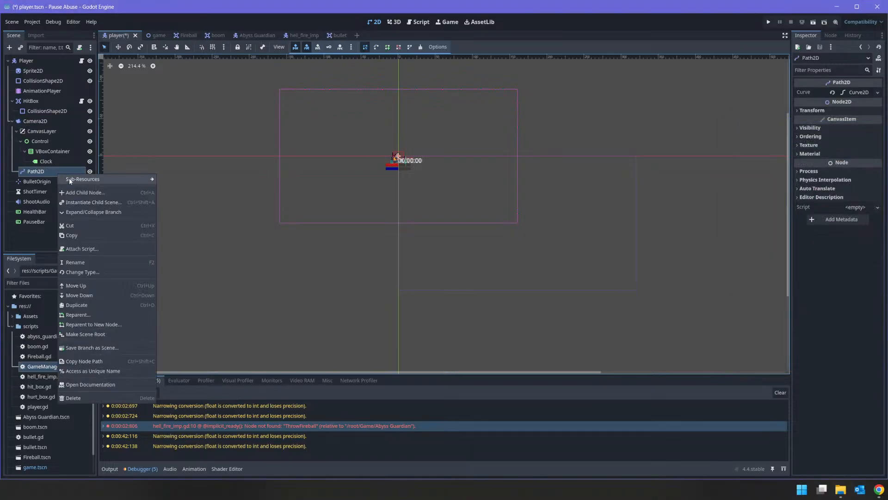
click(76, 180)
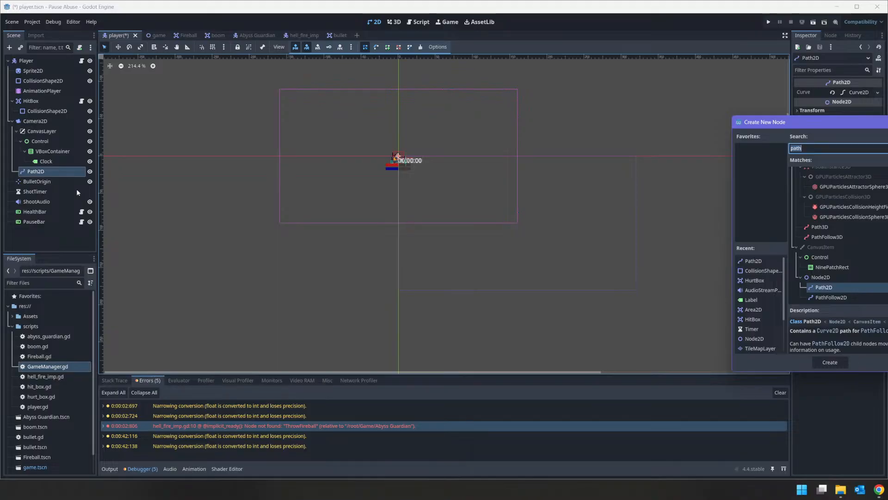
key(Down)
key(Return)
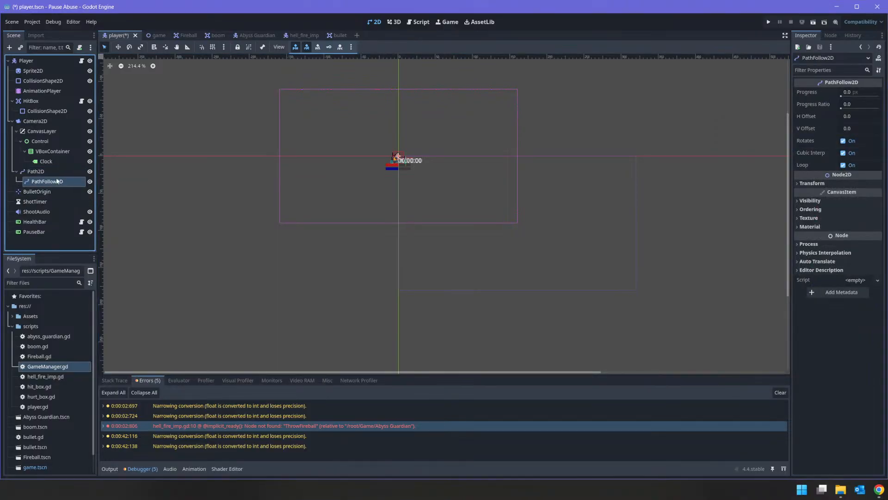
Draw a closed rectangular path on Path2D just outside the camera's frame, placing points clockwise from the upper-left corner
click(39, 174)
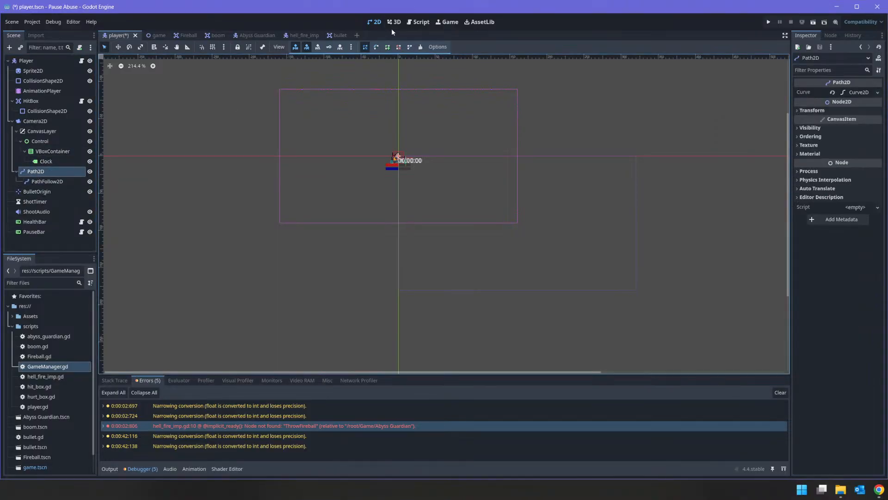
click(388, 47)
click(539, 67)
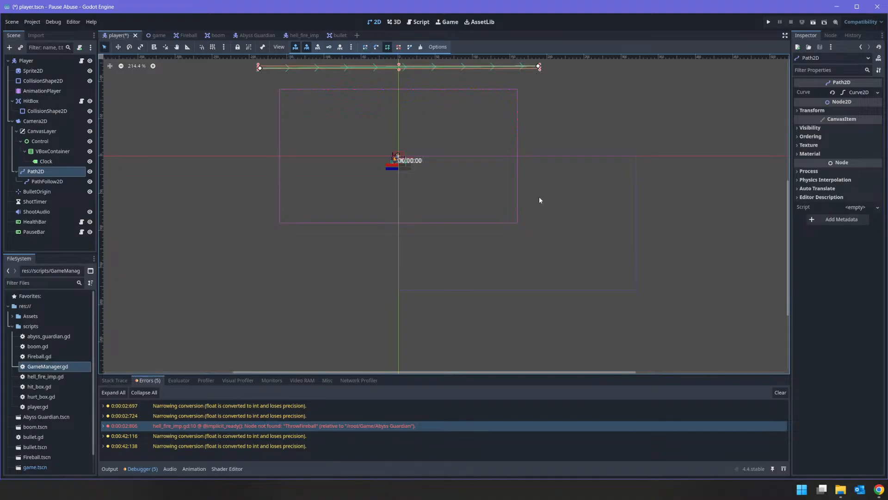
click(539, 234)
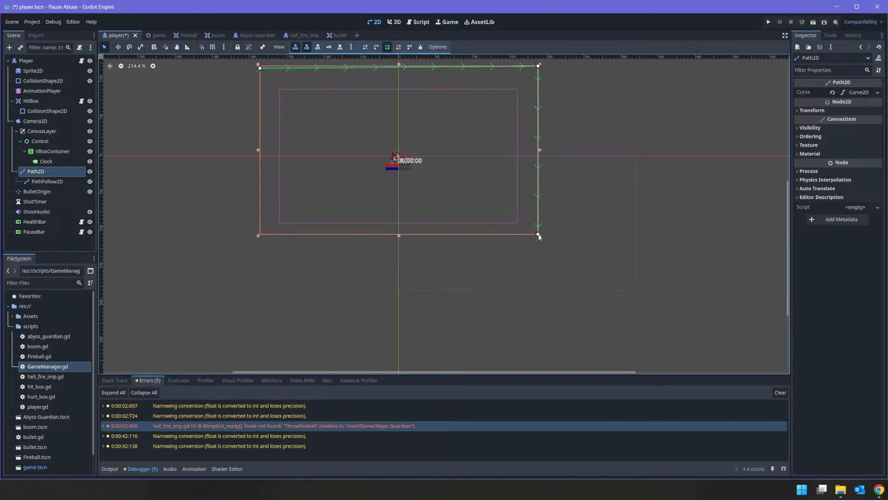
click(260, 234)
click(260, 67)
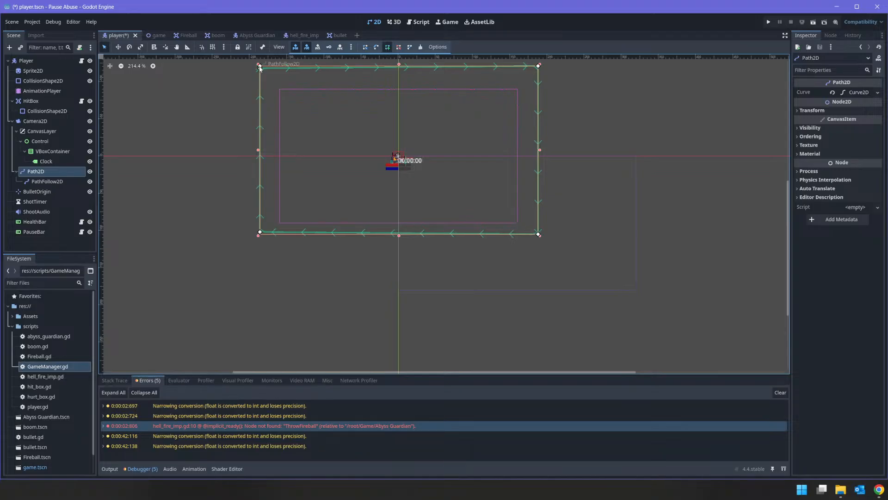
Delete the path's overlapping upper-left starting point, reposition that corner, and close the loop at the upper-right corner
right_click(260, 67)
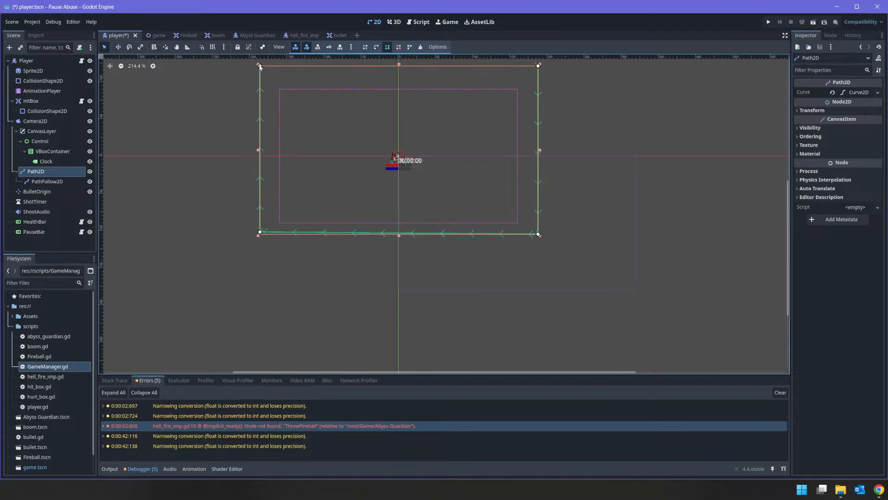
click(259, 67)
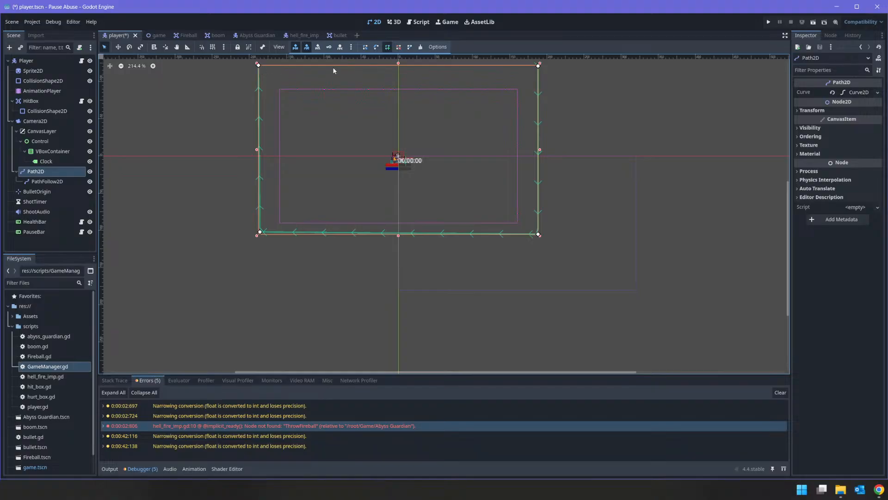
click(538, 67)
click(538, 66)
scroll(458, 110, down, 2)
scroll(439, 111, down, 2)
scroll(435, 104, up, 3)
scroll(435, 106, down, 2)
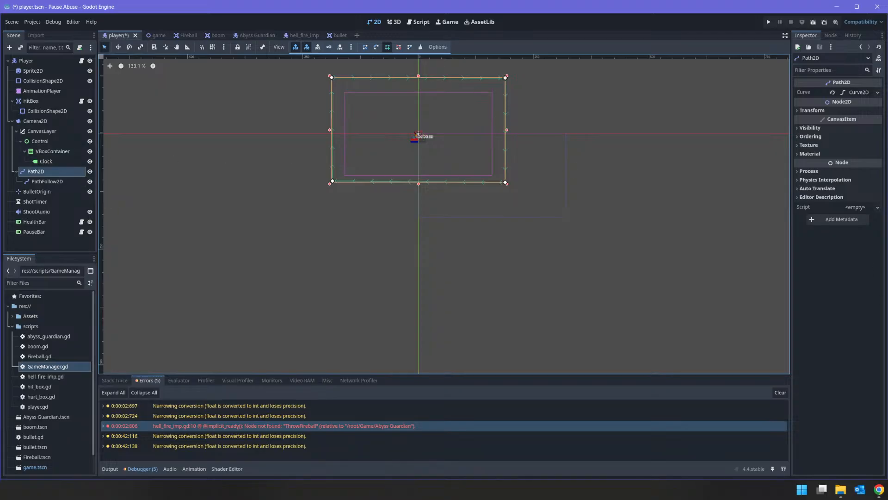
Switch to the Trello board in Chrome and review the Monster Spawner card's spawn_mob code comment
click(879, 489)
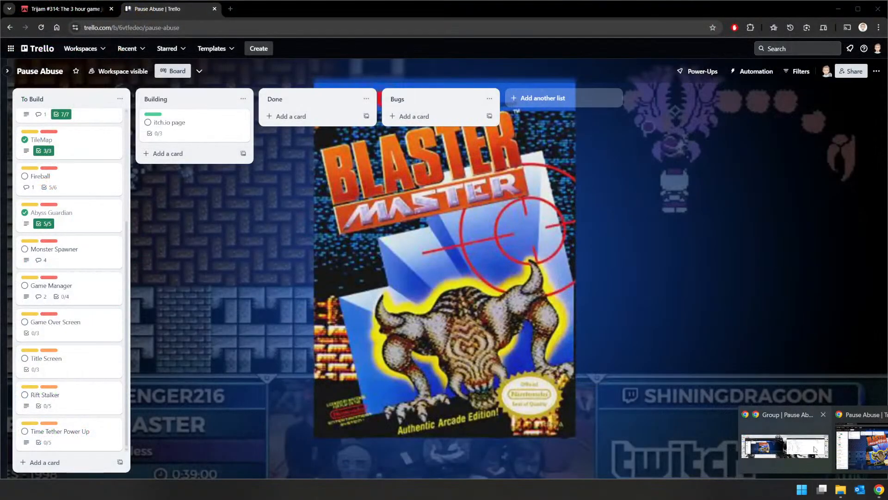
click(801, 443)
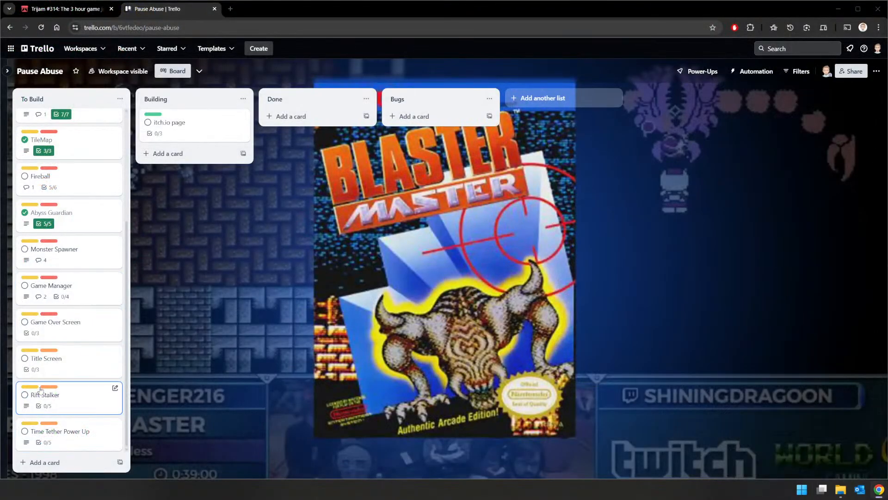
click(72, 253)
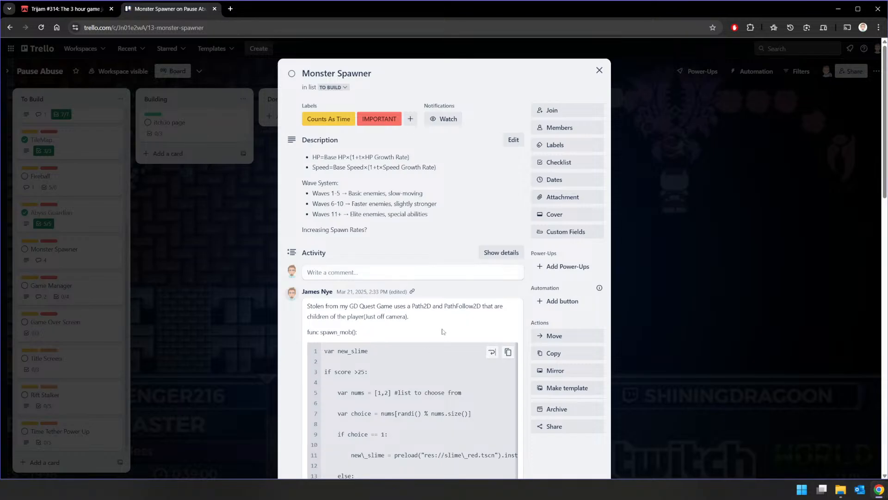
scroll(420, 355, down, 3)
scroll(420, 355, down, 4)
scroll(419, 346, up, 2)
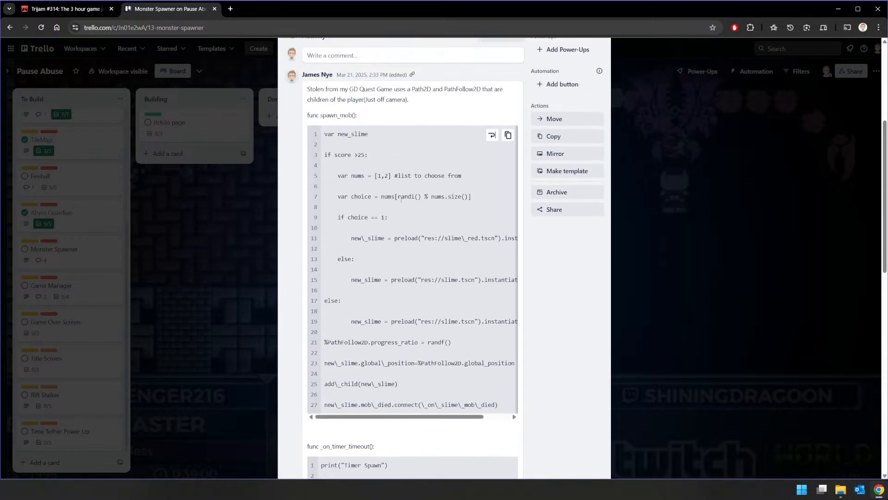
Copy the spawn_mob code block from the Monster Spawner card's comment and return to Godot
scroll(403, 179, down, 1)
drag(338, 131, 494, 232)
scroll(464, 202, down, 3)
drag(425, 245, 324, 190)
scroll(326, 194, up, 5)
drag(328, 220, 325, 221)
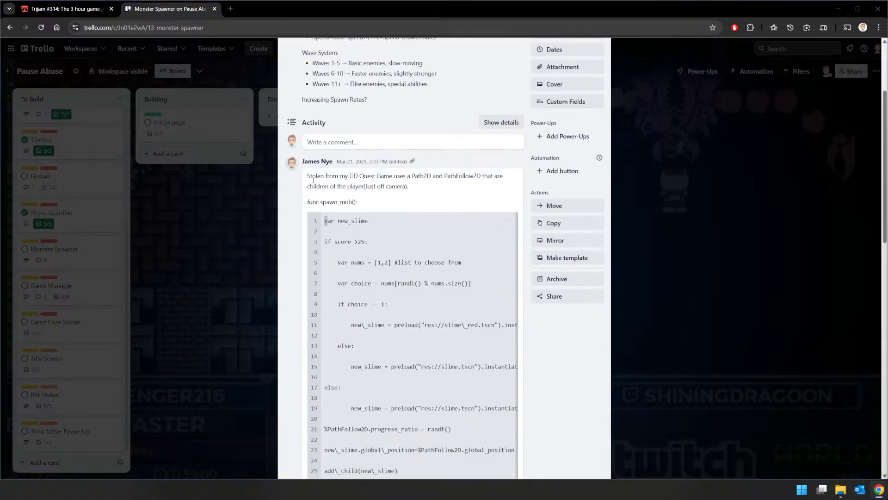
click(660, 112)
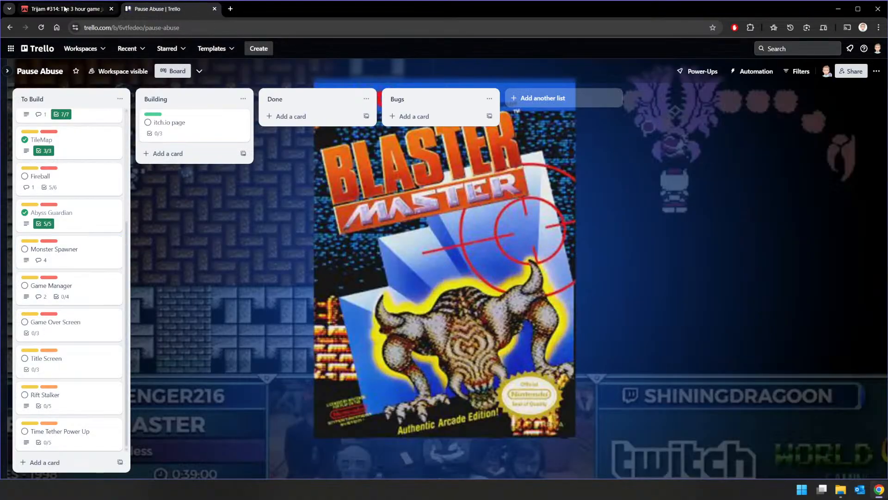
key(alt+Tab)
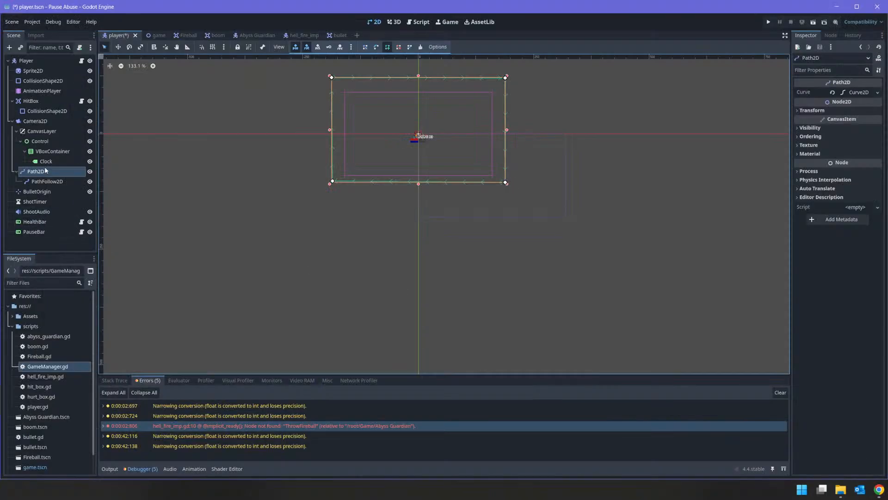
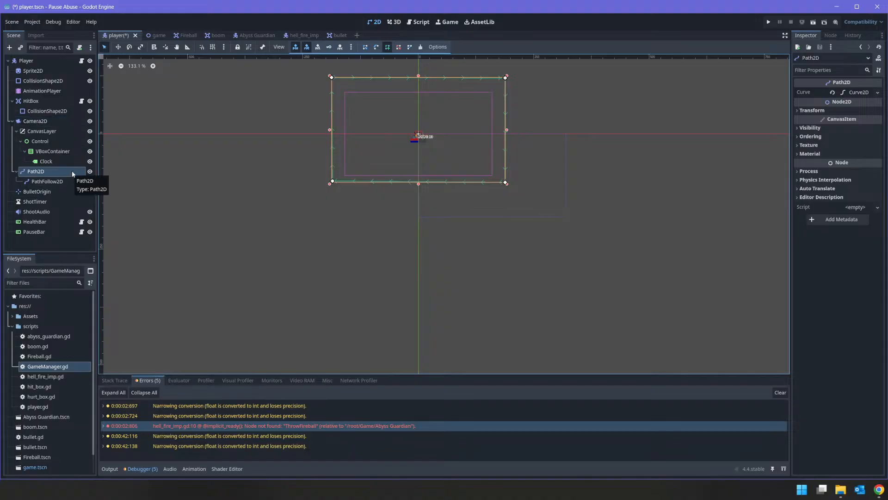
Recheck the Monster Spawner card's wave system description and Path2D comment in Chrome, and return to Godot
key(alt+Tab)
key(alt+Tab)
key(alt+Tab)
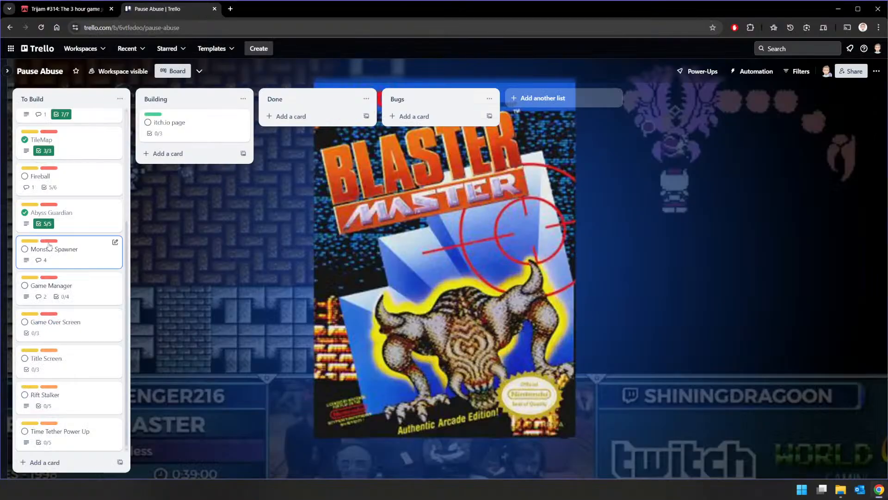
click(50, 245)
scroll(405, 363, down, 1)
scroll(404, 361, down, 3)
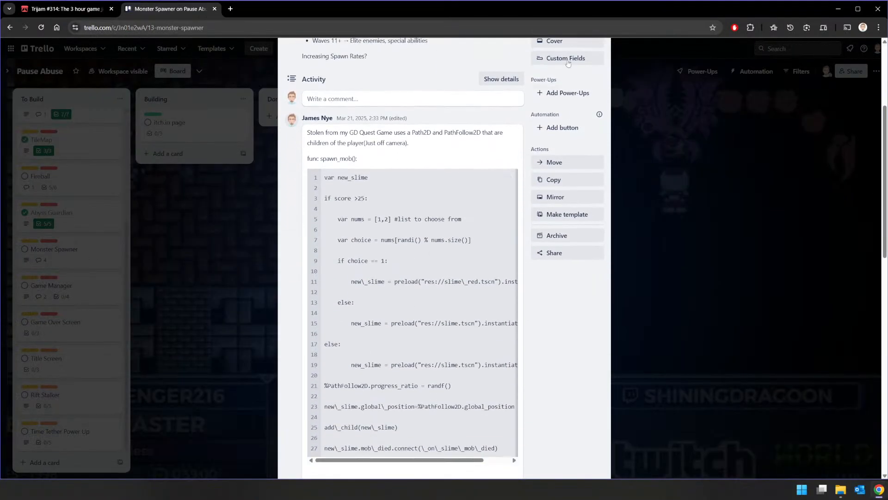
scroll(462, 252, up, 4)
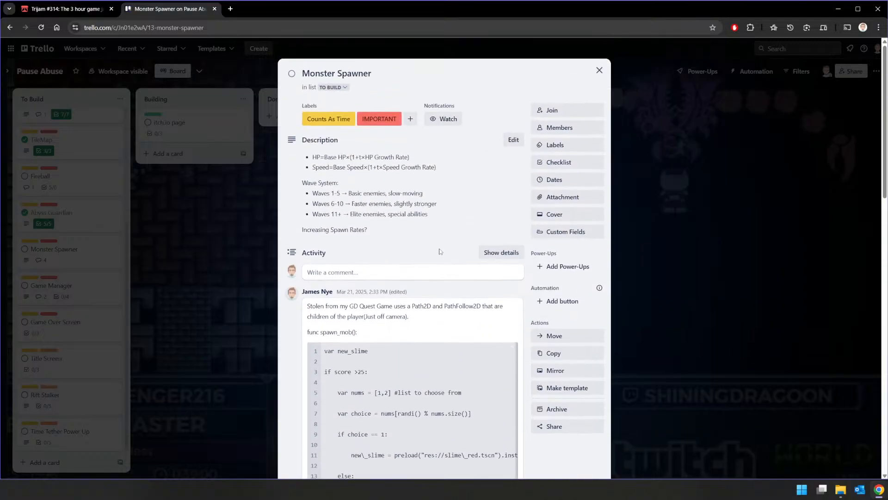
key(alt+Tab)
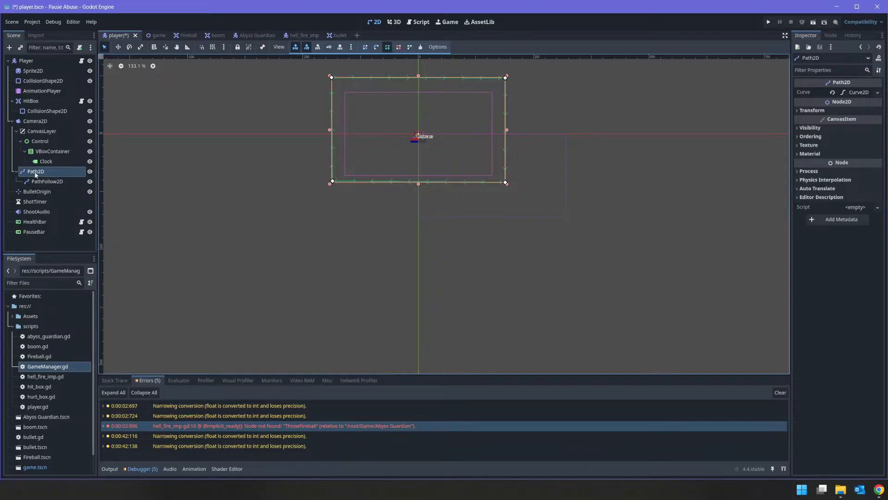
Add a Node2D child to PathFollow2D and rename it MonsterSpawner
click(53, 182)
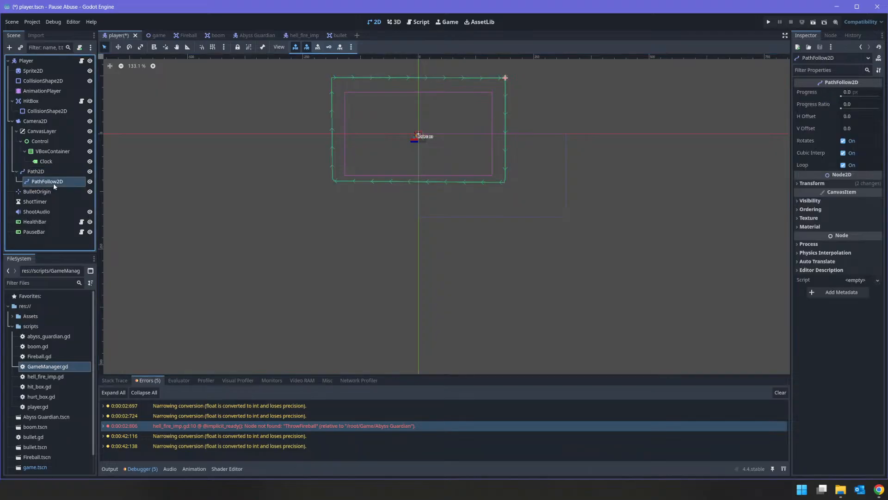
right_click(55, 183)
click(77, 188)
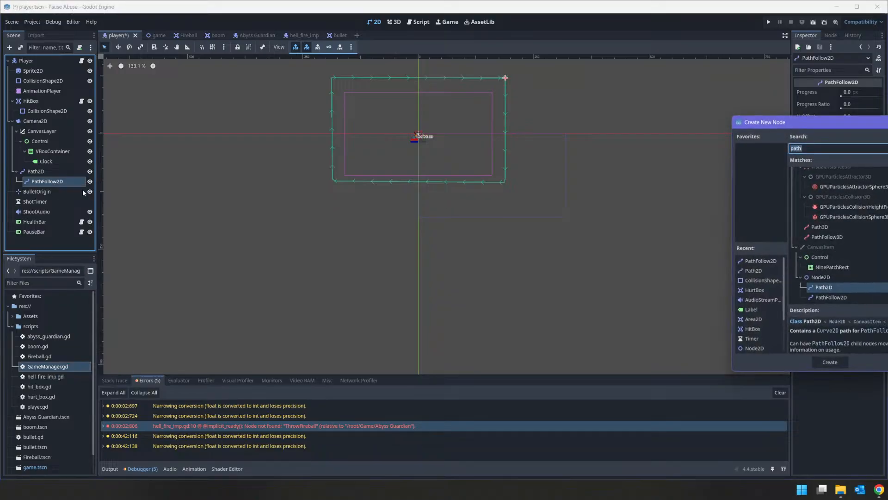
text(nmode)
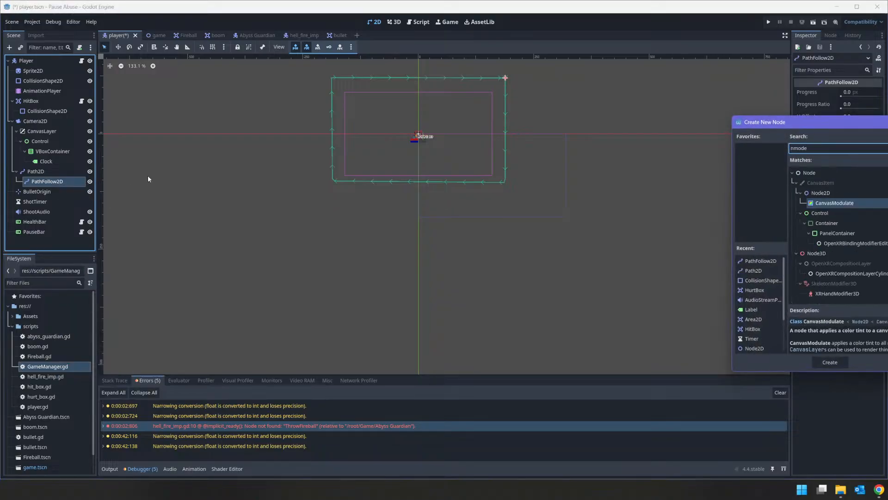
key(Up)
key(Return)
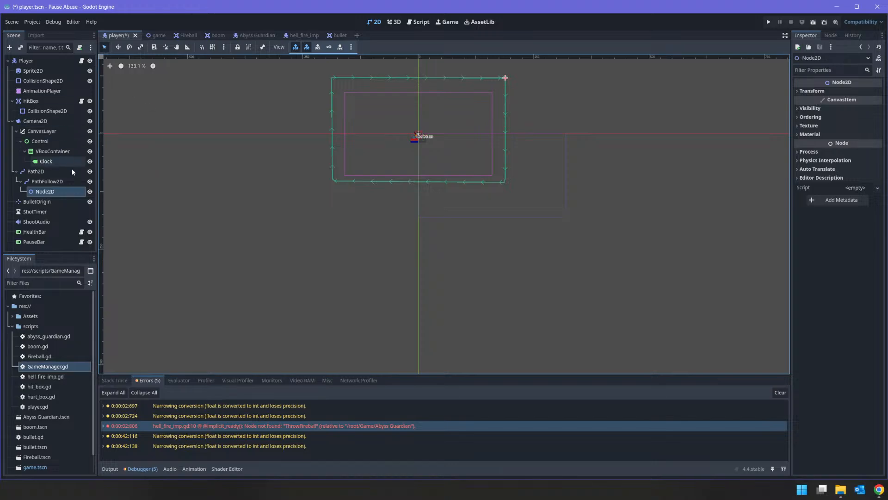
double_click(62, 190)
text(Mos)
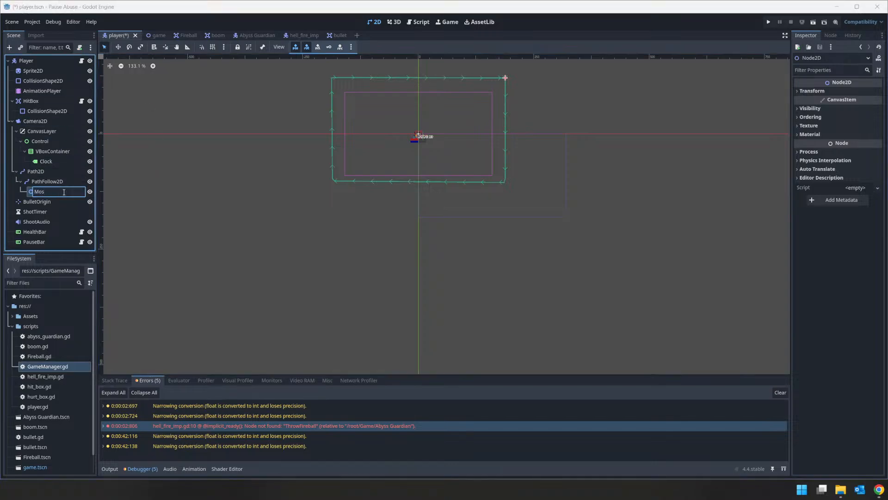
text(ntsterSpawner)
key(Return)
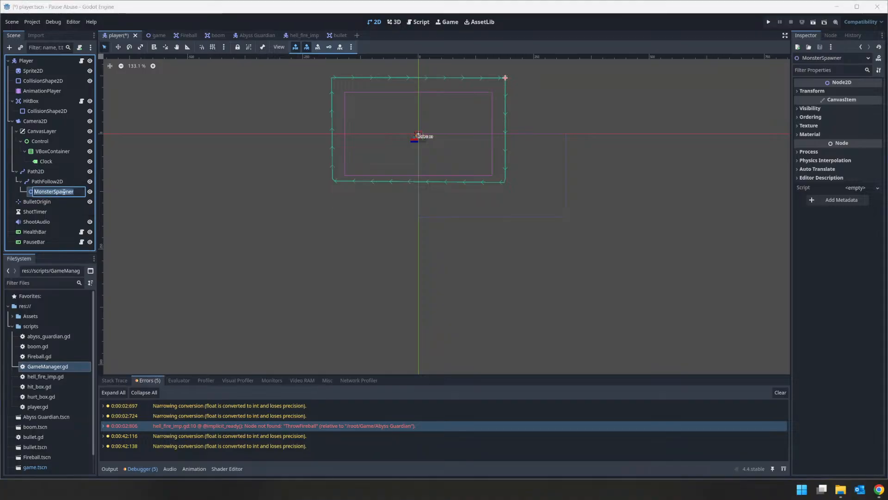
Attach a new script named monster_spawner.gd in res://scripts to the MonsterSpawner node
right_click(64, 194)
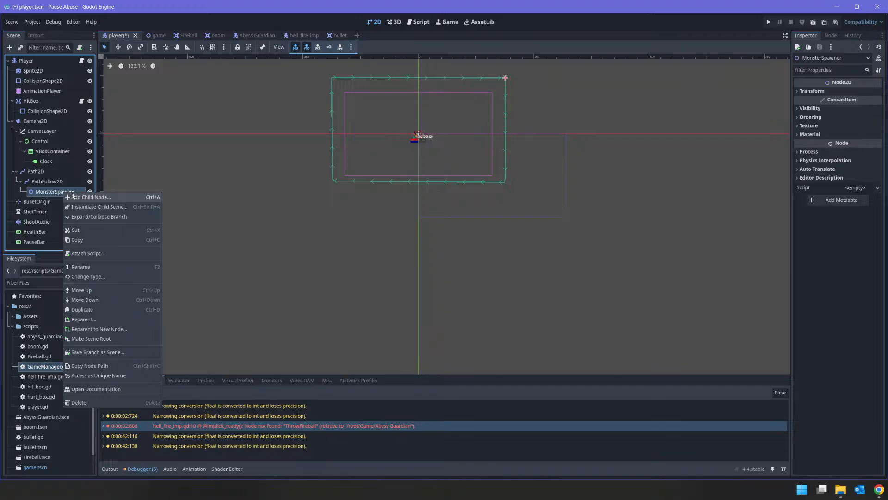
click(88, 253)
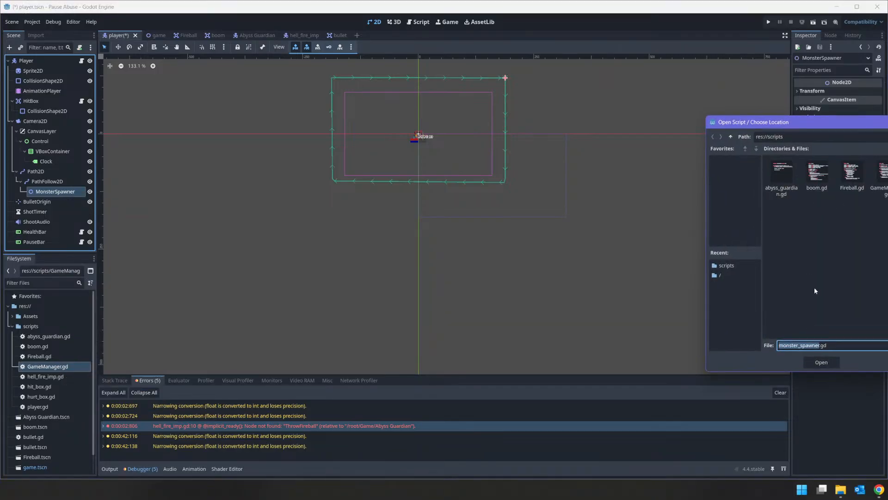
click(822, 362)
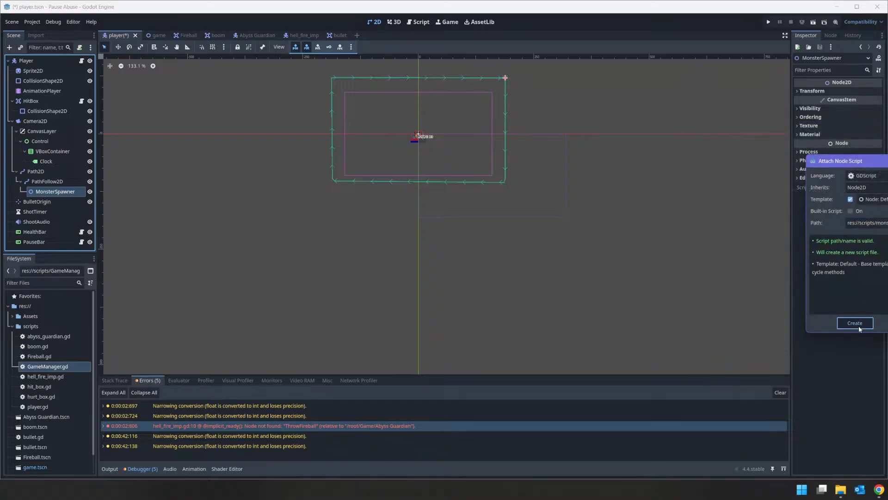
click(858, 326)
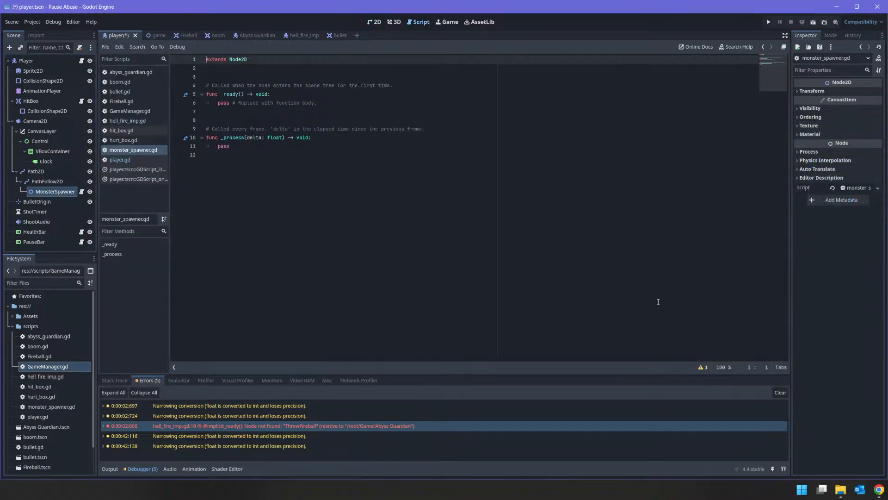
Replace the entire monster_spawner.gd template with the copied spawn_mob code beginning with "var new_slime"
key(ctrl+a)
text(var new_slime  if score >25:  	var nums = [1,2] #list to choose from  	var choice = nums[randi() % nums.size()]  	if choice == 1:  		new\_slime = preload("res://slime\_red.tscn").instantiate()  	else:  		new\_slime = preload("res://slime.tscn").instantiate()  else:  		new\_slime = preload("res://slime.tscn").instantiate()  %PathFollow2D.progress_ratio = randf()  new\_slime.global\_position=%PathFollow2D.global_position  add\_child(new\_slime)  new\_slime.mob\_died.connect(\_on\_slime\_mob\_died))
Add "extends Node2D" as the first line of monster_spawner.gd, with a blank line between it and the pasted code
click(360, 244)
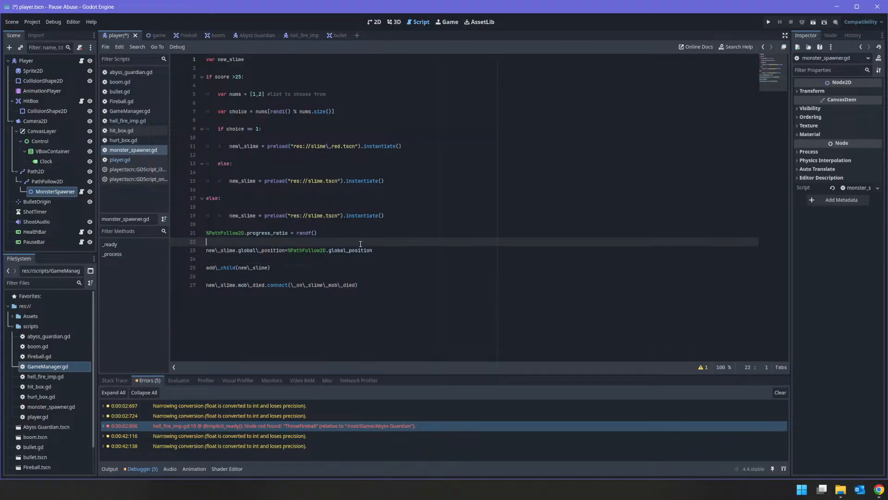
key(Up)
key(Up)
key(Up)
key(Up)
key(Up)
key(Up)
key(Up)
key(Up)
key(Up)
key(Up)
key(Up)
key(Up)
key(Up)
key(Up)
key(Up)
key(Up)
key(Up)
key(Up)
key(Up)
key(Up)
key(Return)
key(Up)
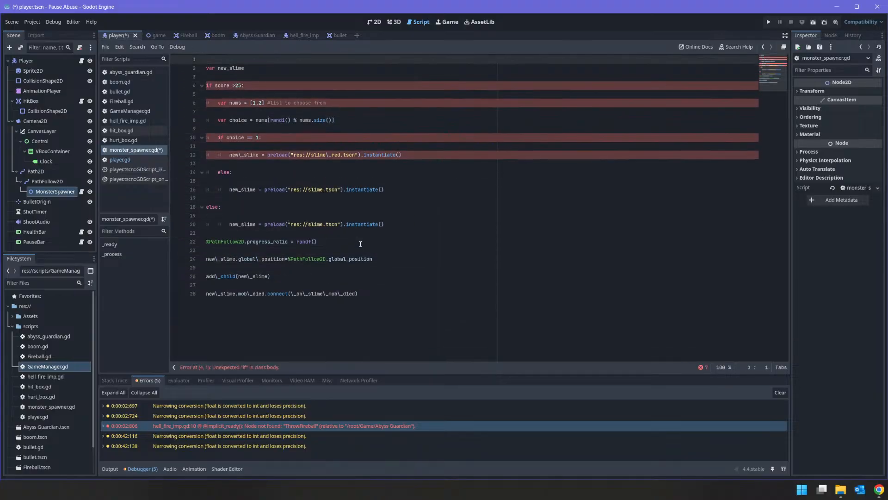
text(extends)
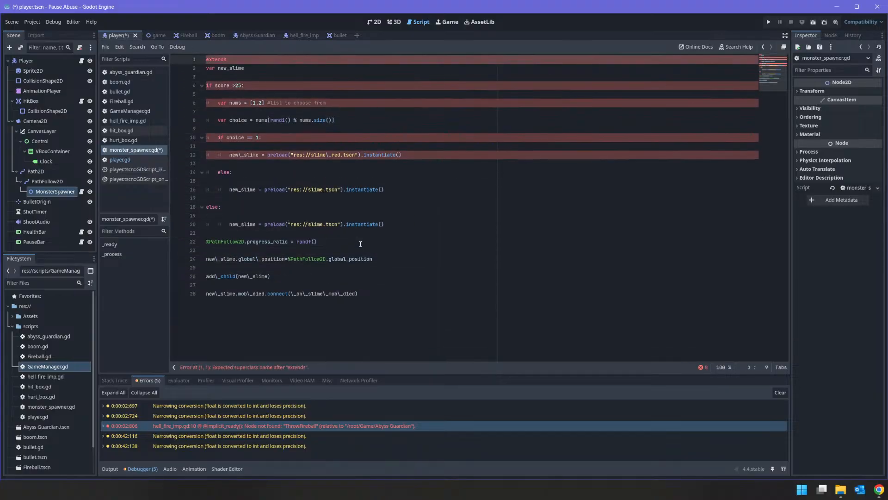
key(Left)
key(Left)
key(Left)
key(Delete)
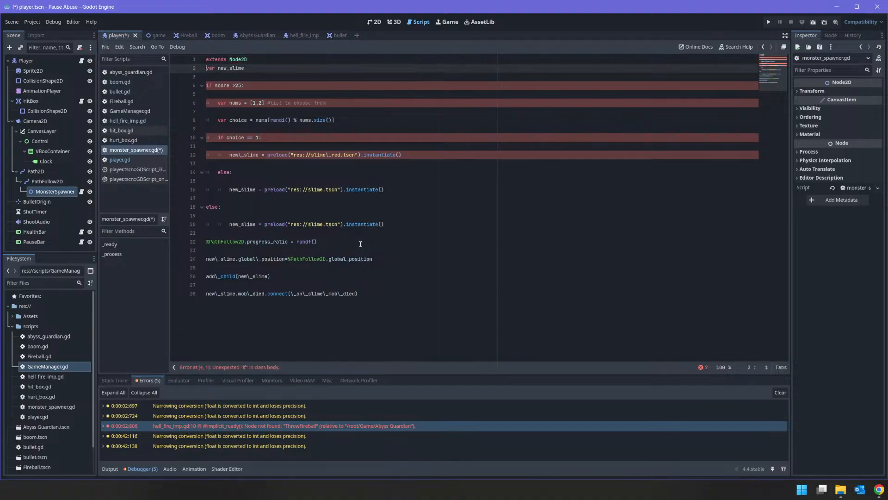
key(Down)
key(Home)
key(Return)
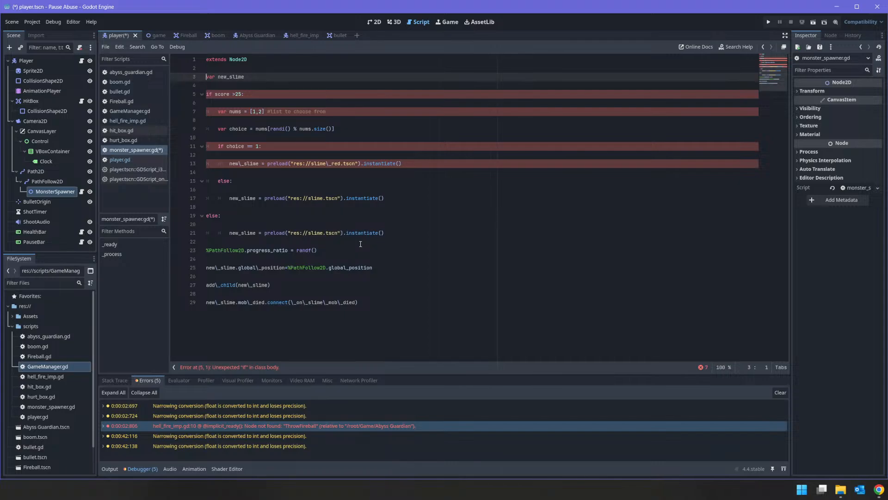
Add the function header "func spawn_monster() -> void:" above the new_slime variable declaration
key(Down)
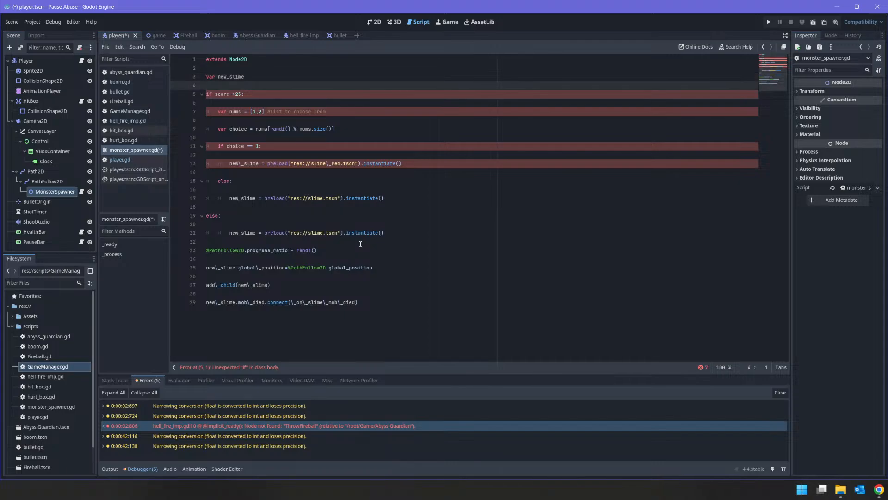
key(Left)
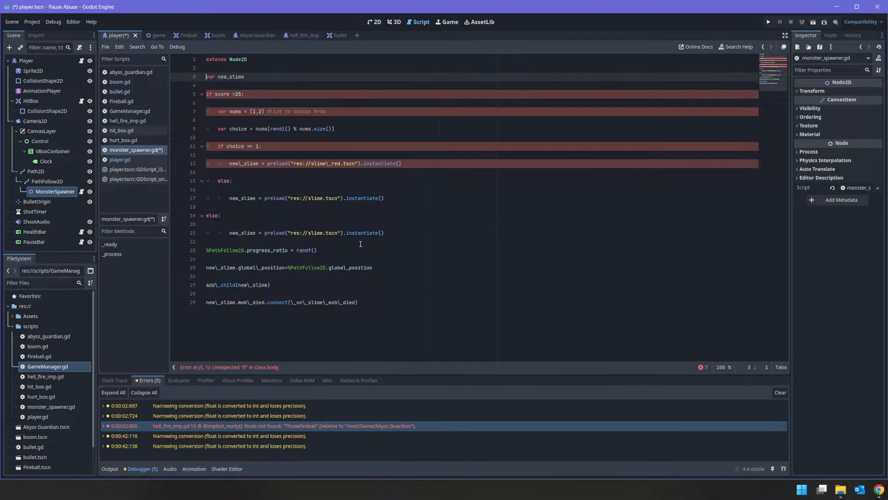
key(Up)
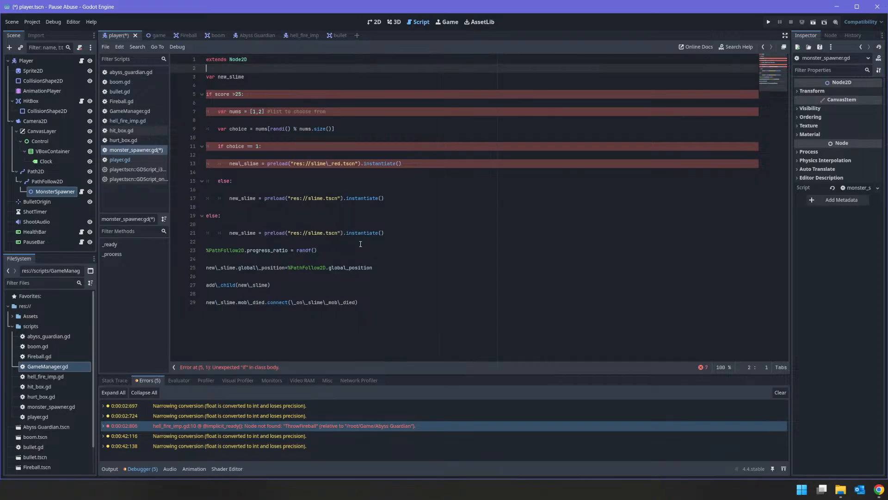
key(Return)
key(Return)
key(Up)
key(Down)
text(funx)
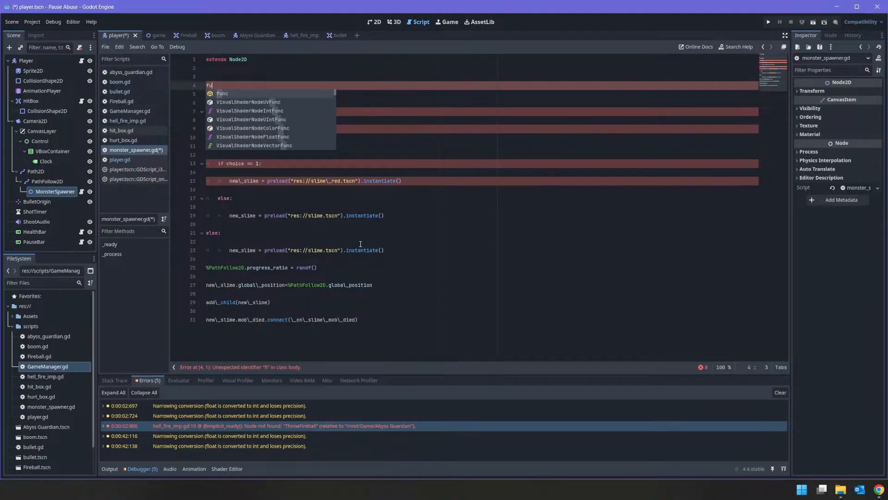
key(BackSpace)
key(BackSpace)
text(c spawn)
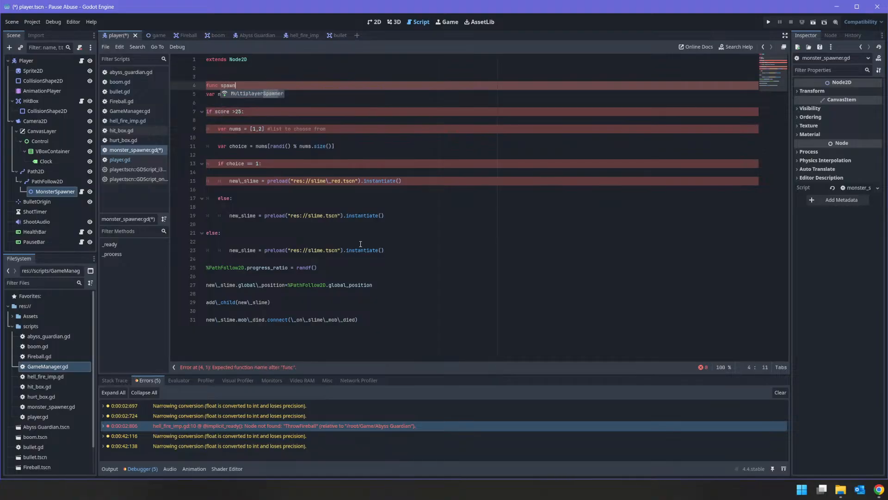
text(_mosn)
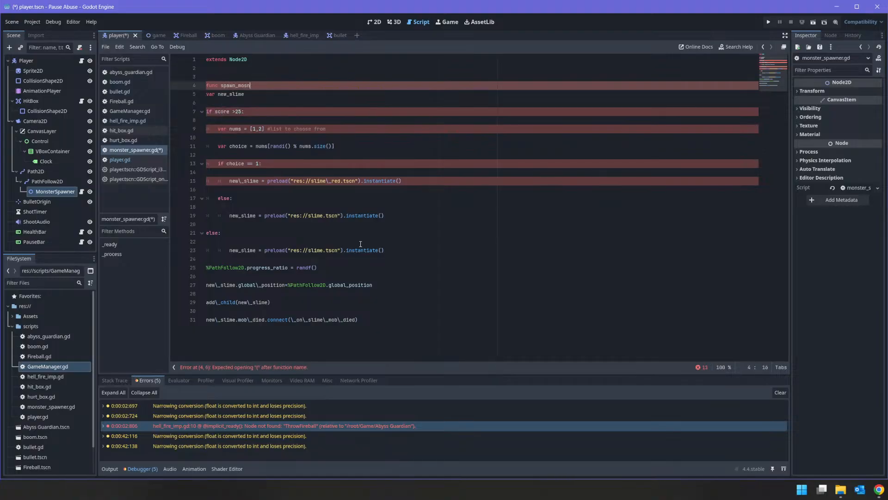
text(etnster() -> void:)
key(Return)
Indent all of the pasted spawning code one level so it forms the body of spawn_monster
key(Down)
key(Home)
key(shift+Down)
key(shift+Down)
key(shift+Down)
key(shift+Down)
key(shift+Down)
key(shift+Down)
key(shift+Down)
key(shift+Down)
key(shift+Down)
key(shift+Down)
key(shift+Down)
key(shift+Down)
key(shift+Down)
key(shift+Down)
key(shift+Down)
key(shift+Down)
key(shift+Down)
key(shift+Down)
key(shift+Down)
key(shift+Down)
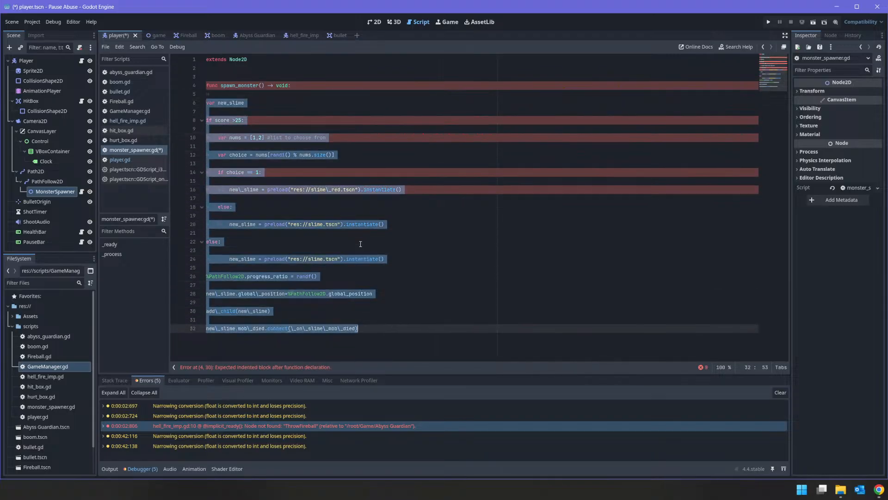
key(Tab)
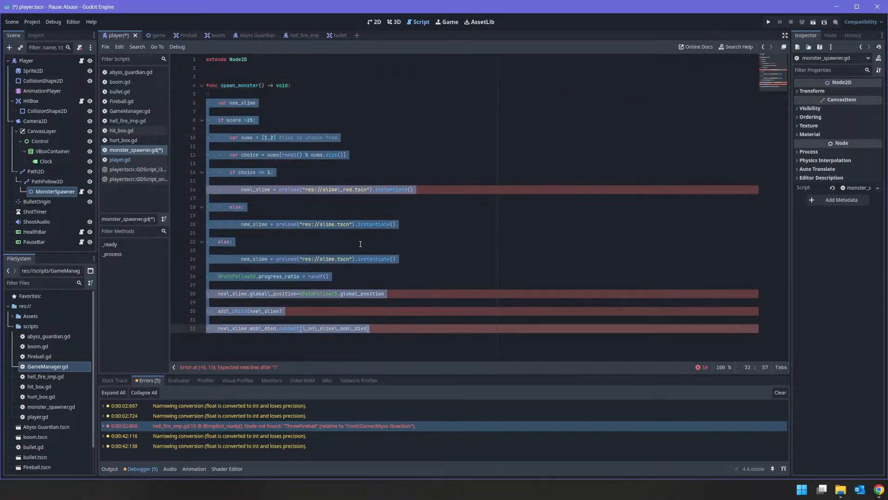
Rename the variable declared at the start of spawn_monster from new_slime to monster
key(Left)
key(End)
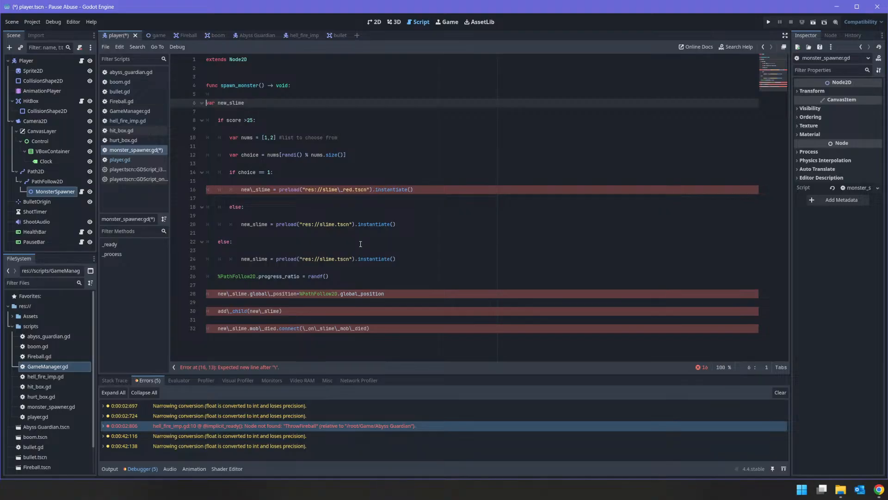
key(BackSpace)
key(BackSpace)
key(BackSpace)
key(BackSpace)
key(BackSpace)
key(BackSpace)
key(BackSpace)
key(BackSpace)
key(BackSpace)
text(monster)
Delete the "if score >25:" condition with its surrounding blank lines, and outdent the nums declaration one level
key(Down)
key(shift+Down)
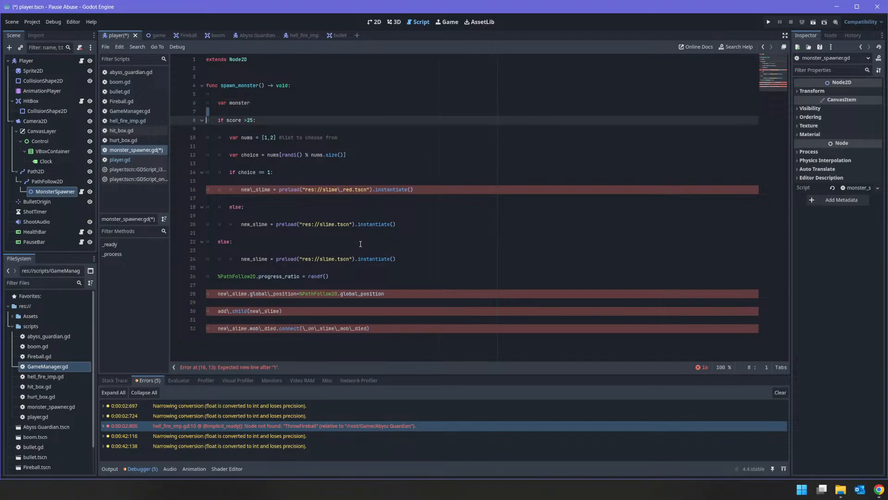
key(shift+Down)
key(shift+Down)
key(Delete)
key(shift+Tab)
Remove the blank lines before the choice declaration, the "if choice == 1:" line and its preload assignment, and outdent these three lines one level
key(Down)
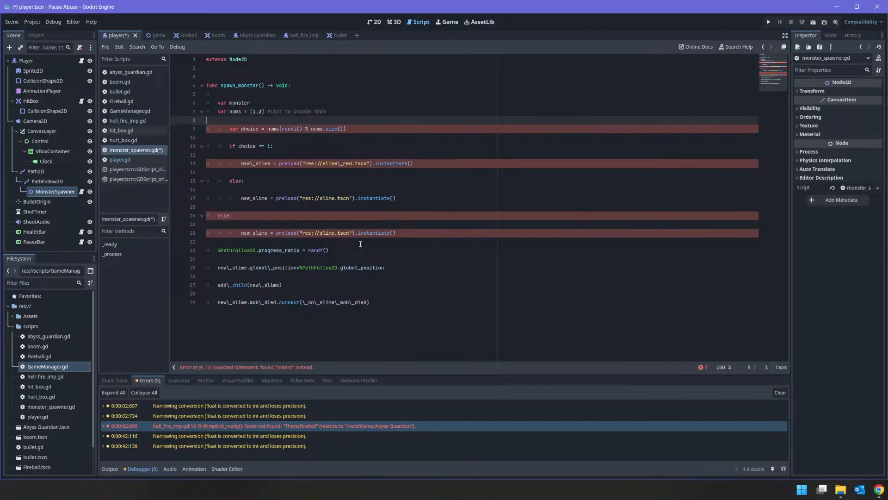
key(Delete)
key(shift+Tab)
key(Down)
key(Delete)
key(shift+Tab)
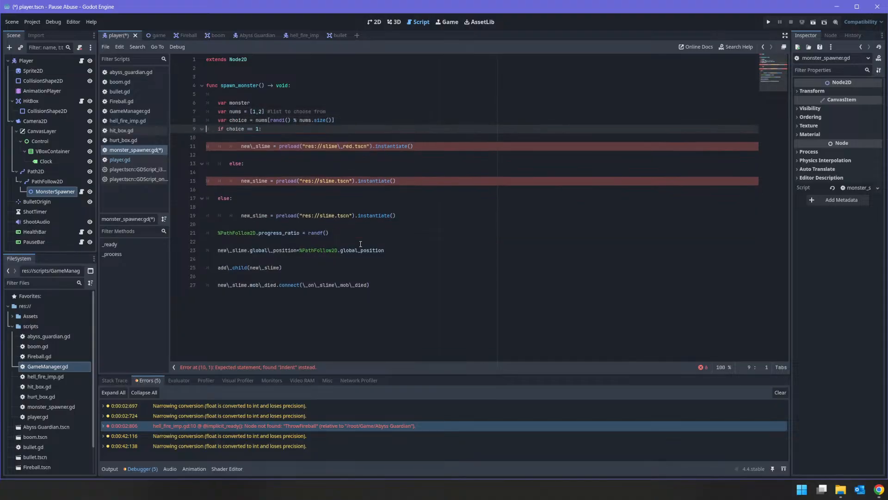
key(Down)
key(Delete)
key(shift+Tab)
Replace the new\_slime variable with monster in the assignment under "if choice == 1:"
key(Right)
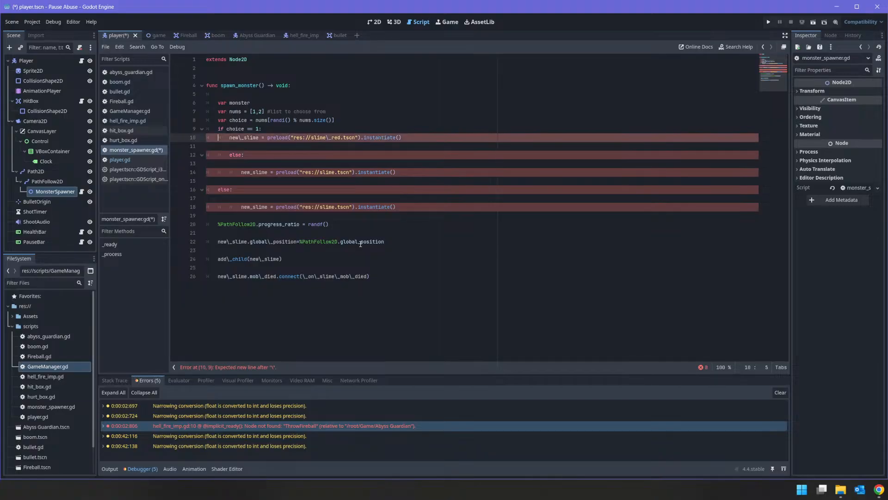
key(shift+Right)
key(shift+Right)
key(shift+Right)
key(shift+Right)
key(shift+Right)
key(shift+Right)
key(shift+Right)
key(shift+Right)
key(shift+Right)
key(shift+Right)
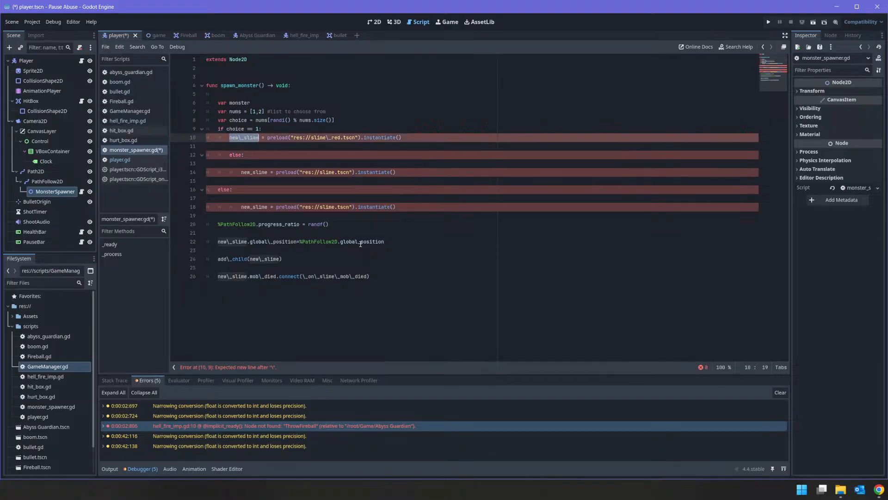
text(mon)
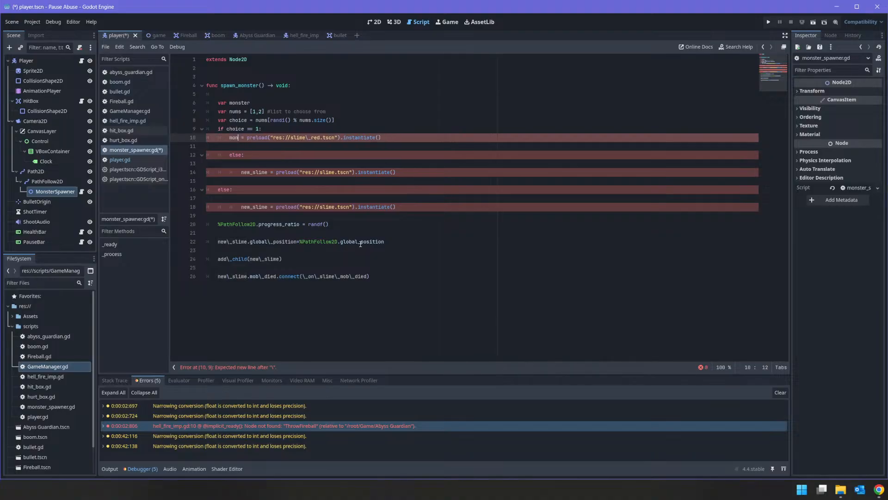
text(ster)
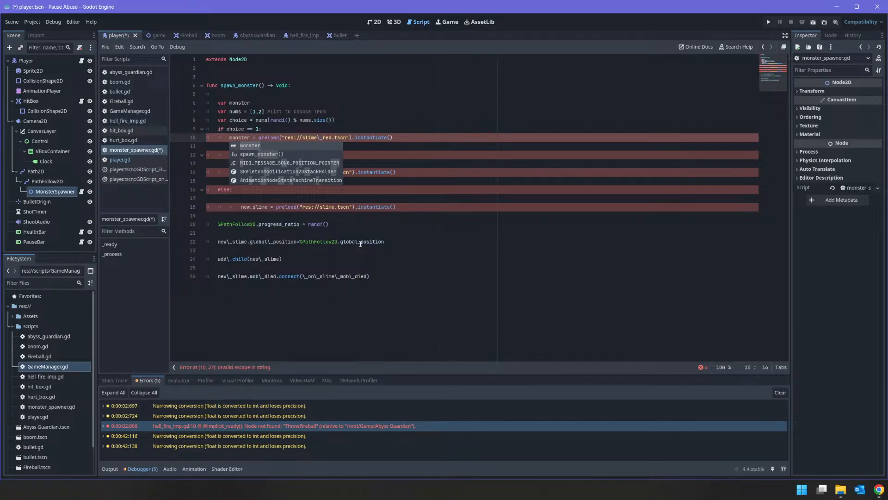
Replace the red slime path in the monster assignment's preload call with the hell_fire_imp.tscn scene from the project files
key(ctrl+Right)
key(ctrl+Right)
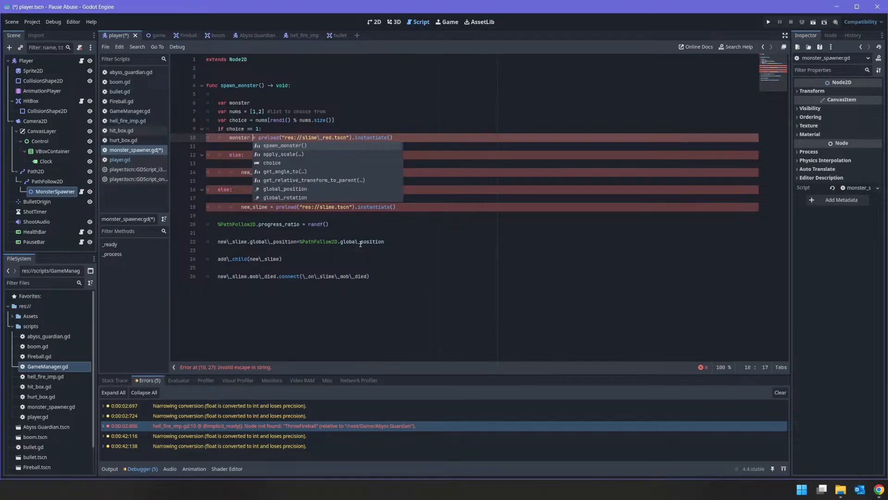
key(Right)
key(shift+End)
key(shift+Left)
key(shift+Left)
key(shift+Left)
key(shift+Left)
key(shift+Left)
key(shift+Left)
key(shift+Left)
key(shift+Left)
key(shift+Left)
key(shift+Left)
key(Left)
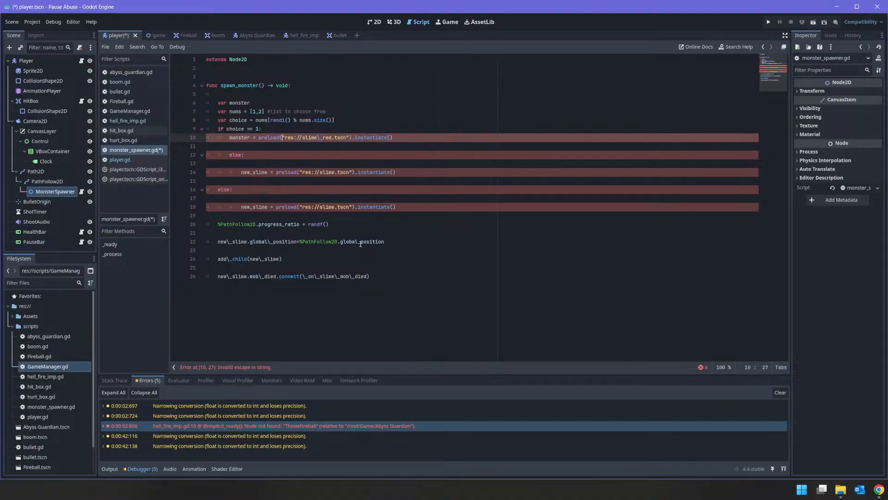
key(shift+Right)
key(shift+Right)
key(shift+Right)
key(shift+Right)
key(shift+Right)
key(shift+Right)
key(shift+Right)
key(shift+Right)
key(shift+Right)
key(shift+Right)
key(shift+Right)
key(shift+Right)
key(shift+Right)
key(shift+Right)
key(shift+Right)
key(shift+Right)
key(shift+Right)
key(shift+Right)
key(shift+Right)
key(shift+Right)
key(Delete)
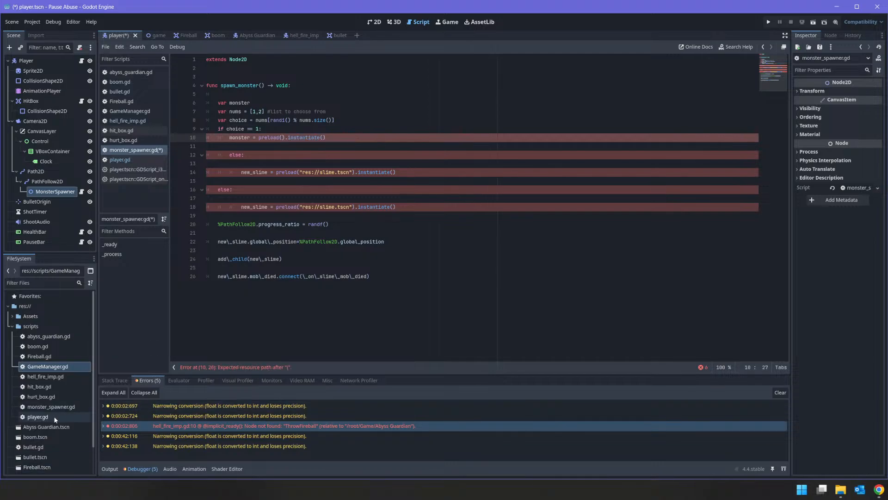
scroll(44, 456, down, 2)
drag(44, 464, 285, 137)
Remove the blank lines around the first else branch, and outdent the else and its new_slime assignment to match the choice condition
key(Down)
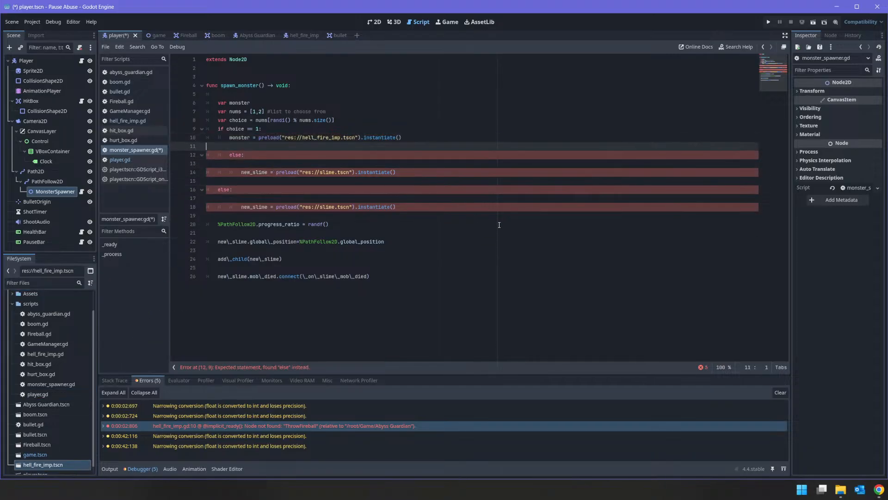
key(Delete)
key(Delete)
key(Down)
key(Delete)
key(Delete)
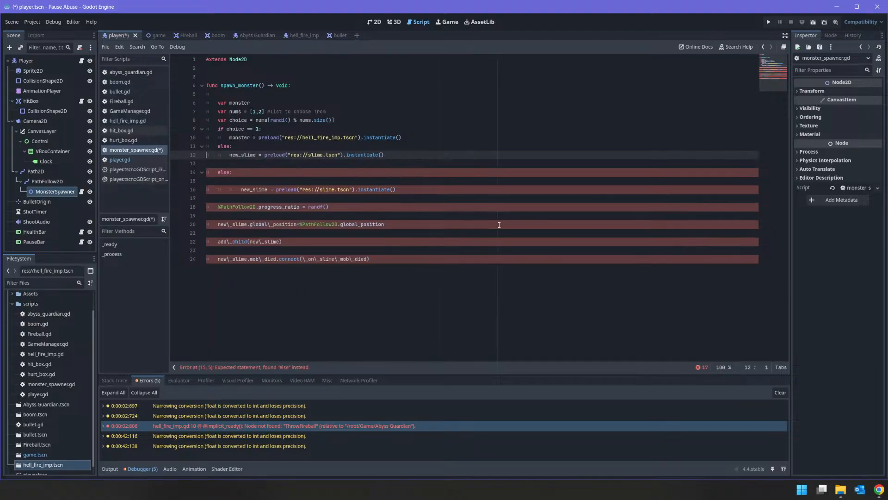
Replace the new_slime variable with monster in the assignment under the first else branch
key(Right)
key(Right)
key(Delete)
key(Delete)
key(Delete)
key(Delete)
key(Delete)
key(Delete)
key(Delete)
key(Delete)
key(Delete)
text(monster)
Replace the slime path in the first else branch's preload call with the Abyss Guardian.tscn scene from the project files
key(Right)
key(shift+Right)
key(shift+Right)
key(shift+Right)
key(shift+Right)
key(shift+Right)
key(shift+Right)
key(shift+Right)
key(shift+Right)
key(shift+Right)
key(shift+Right)
key(shift+Right)
key(shift+Right)
key(shift+Right)
key(shift+Right)
key(shift+Right)
key(shift+Right)
key(shift+Right)
key(shift+Right)
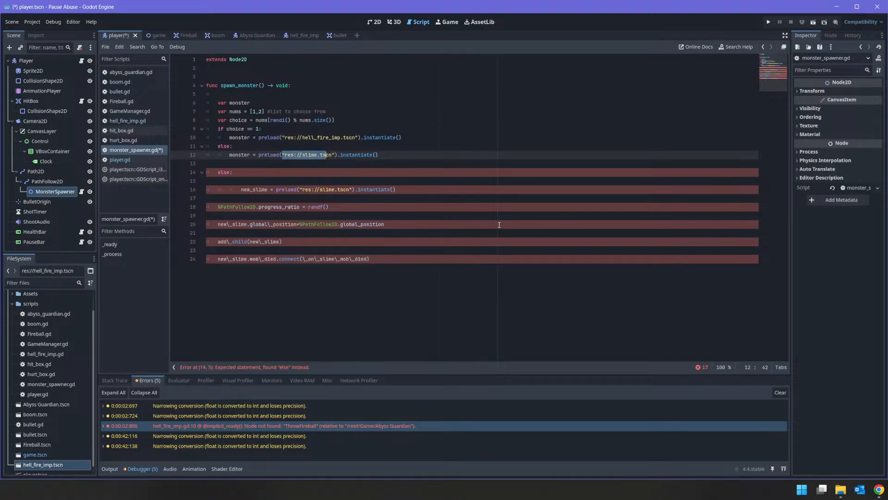
key(Delete)
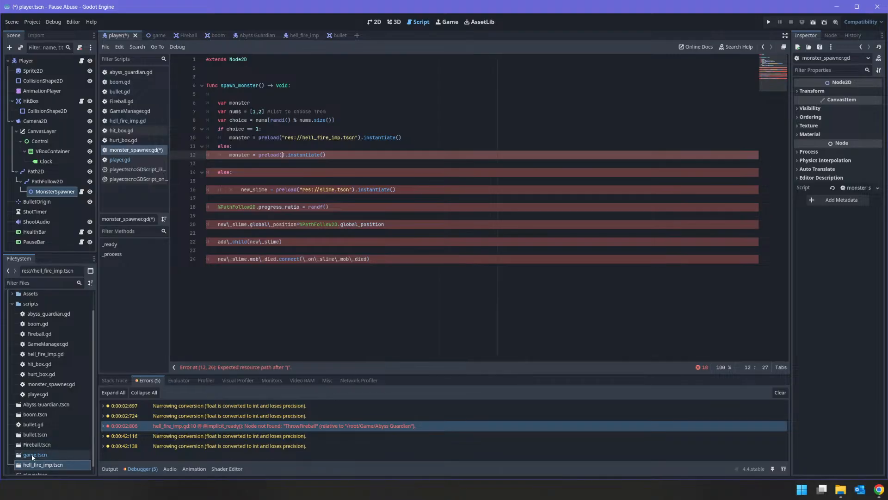
drag(52, 405, 273, 155)
Delete the leftover second else branch with its new_slime preload line, keeping the PathFollow2D progress_ratio line indented one level
click(244, 173)
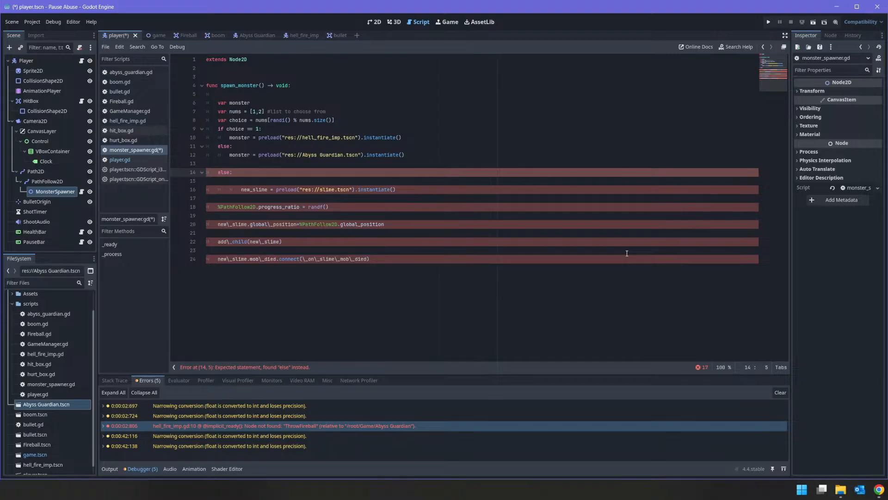
key(shift+Down)
key(shift+Down)
key(shift+Down)
key(Delete)
key(Delete)
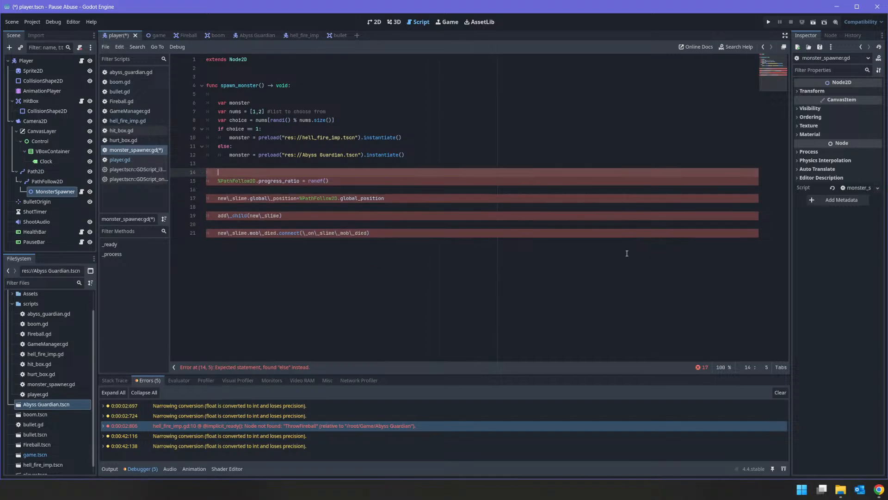
key(Delete)
key(BackSpace)
key(Tab)
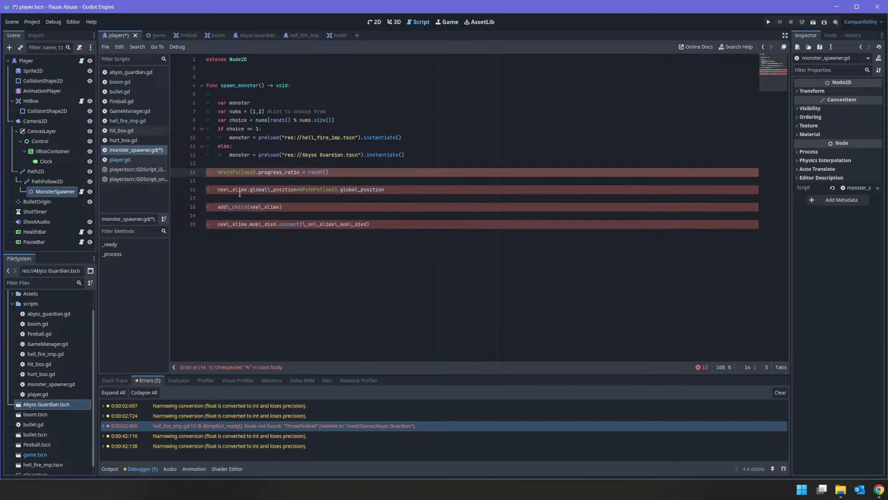
Make the PathFollow2D node accessible by unique name and correct the position line to monster.global_position=%PathFollow2D.global_position
right_click(58, 182)
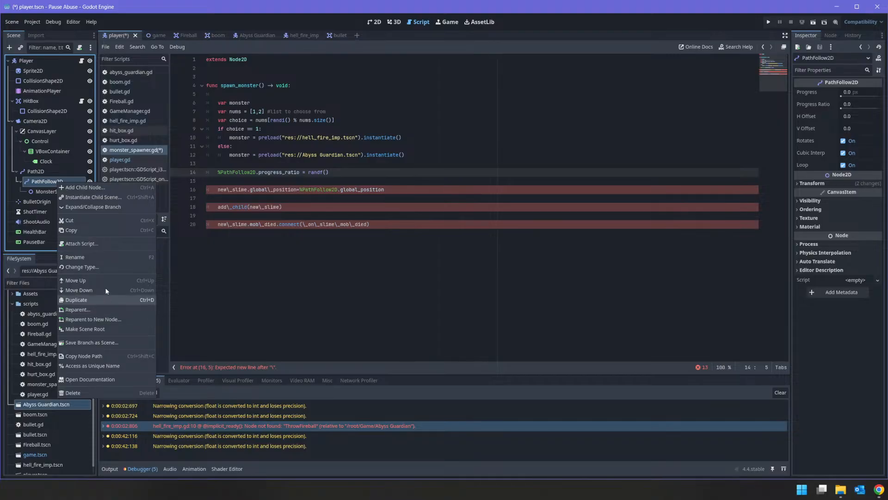
click(93, 365)
click(233, 190)
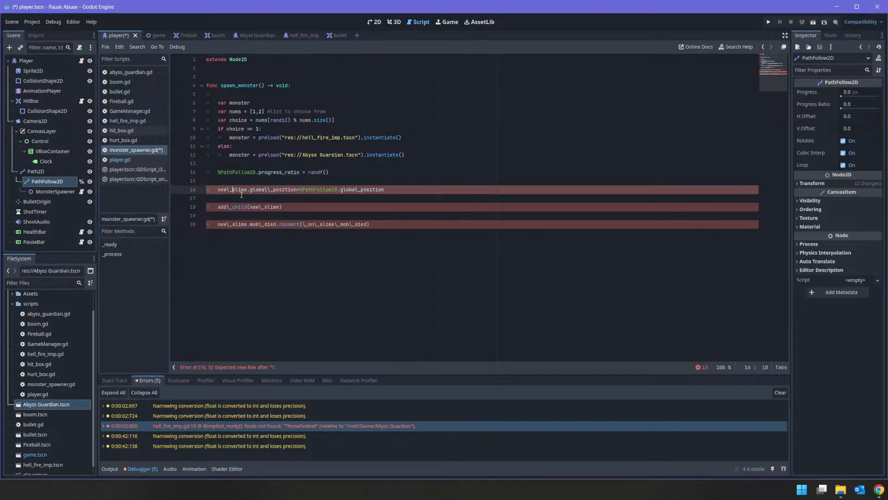
key(ctrl+shift+Right)
key(ctrl+shift+Right)
key(ctrl+shift+Right)
text(monster)
key(Right)
key(Right)
key(Right)
key(Right)
key(Right)
key(Right)
key(Right)
key(Delete)
key(Right)
key(Right)
key(Right)
key(Right)
key(Right)
key(Right)
key(Right)
key(Right)
key(Right)
key(Right)
key(Right)
key(Right)
key(Right)
key(Right)
key(Right)
key(Right)
key(Right)
key(Right)
key(Right)
key(Right)
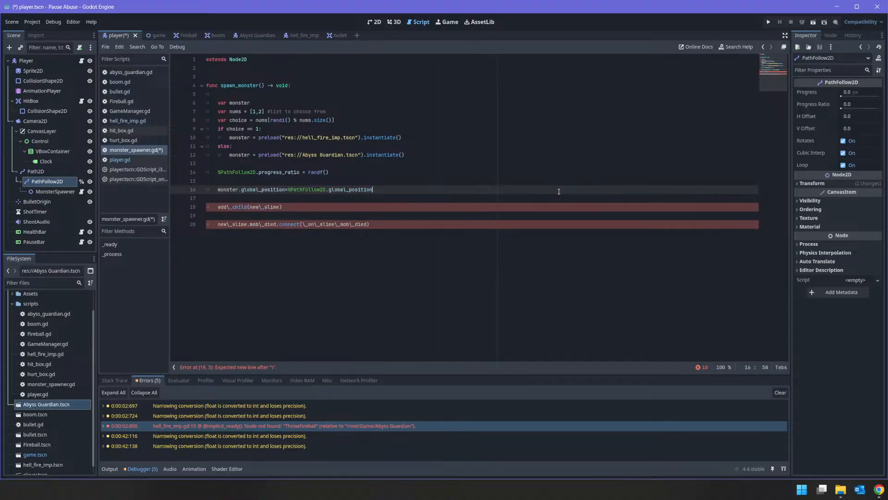
Remove the blank line above the escaped add-child call and correct it to add_child(monster)
key(Down)
key(Delete)
key(Right)
key(Delete)
key(Right)
key(Right)
key(Right)
key(Right)
key(Right)
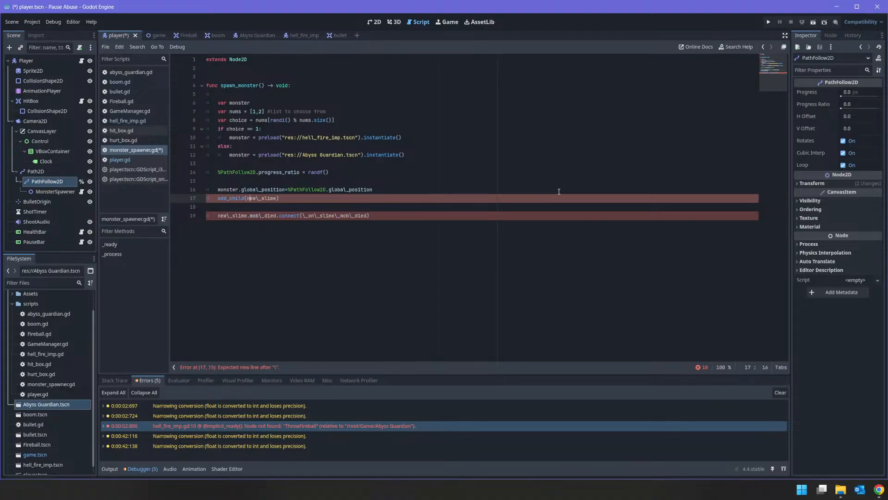
key(shift+Right)
key(shift+Right)
key(shift+Right)
key(shift+Right)
key(shift+Right)
key(shift+Right)
key(shift+Right)
key(shift+Right)
key(shift+Right)
key(shift+Right)
text(monster)
key(Return)
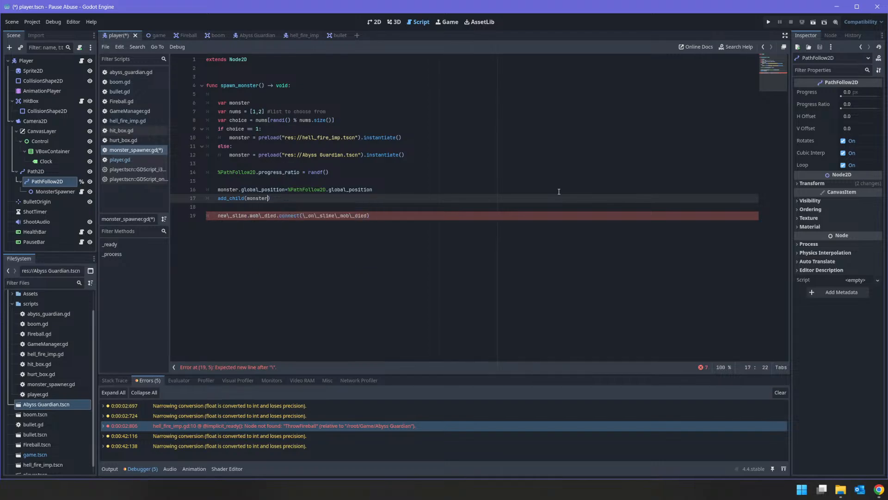
Remove the blank line below add_child(monster) and delete the mob_died connect statement from spawn_monster
key(Down)
key(Delete)
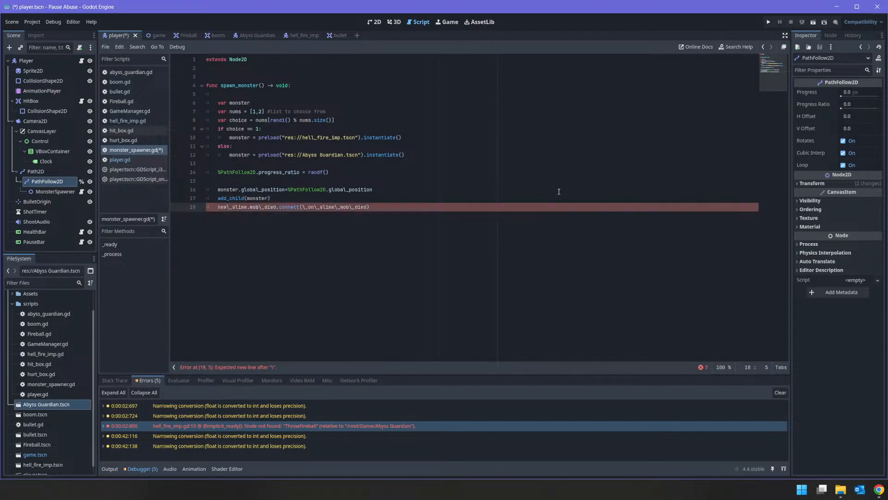
key(shift+End)
key(BackSpace)
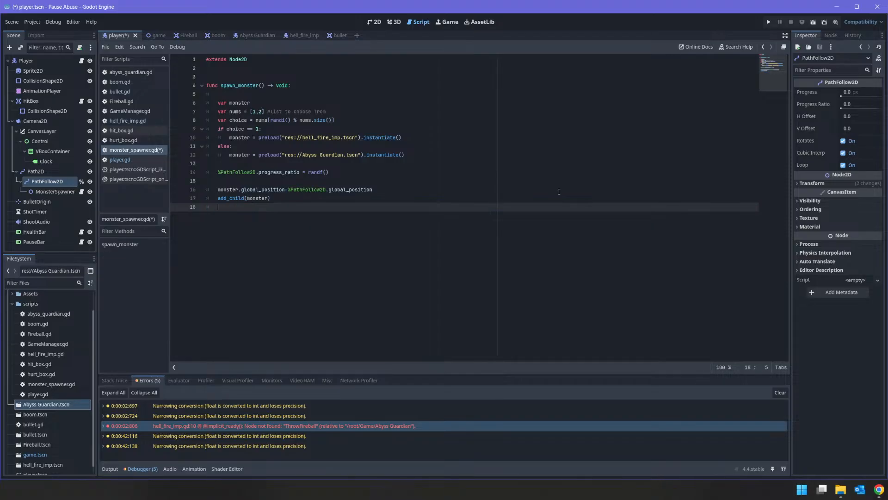
key(Up)
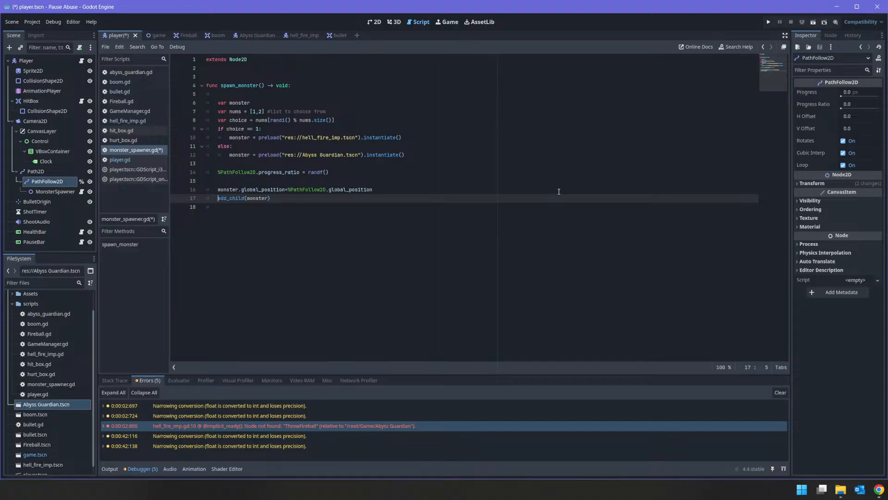
ctrl+drag(17, 61, 234, 76)
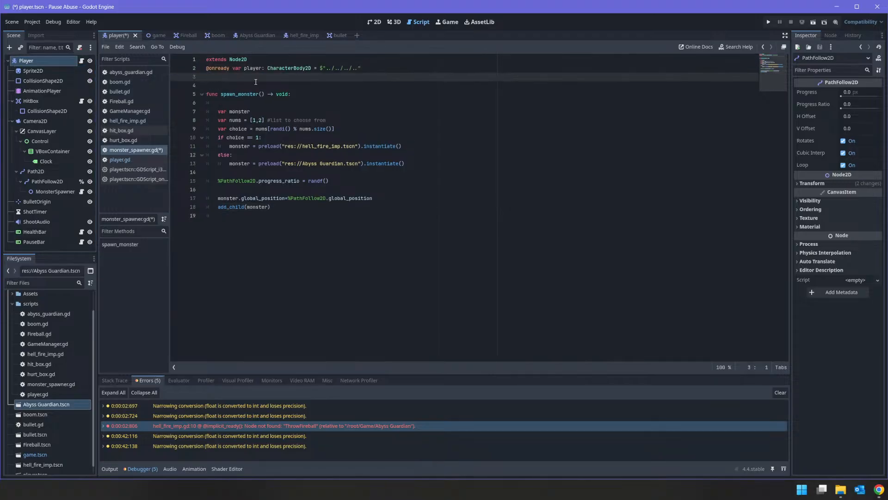
key(Up)
key(Return)
key(Down)
key(Delete)
Prefix the add_child(monster) call at the end of spawn_monster with player.get_parent()
key(Down)
key(Down)
key(Down)
key(Down)
key(Down)
key(Down)
key(Down)
key(Down)
key(Down)
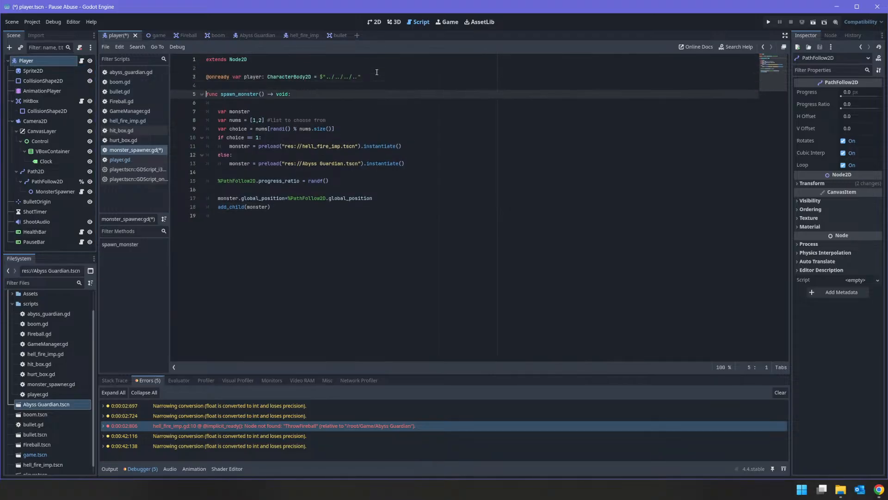
key(Up)
key(Up)
key(Up)
key(Up)
key(Up)
key(Up)
key(Up)
key(Up)
key(Up)
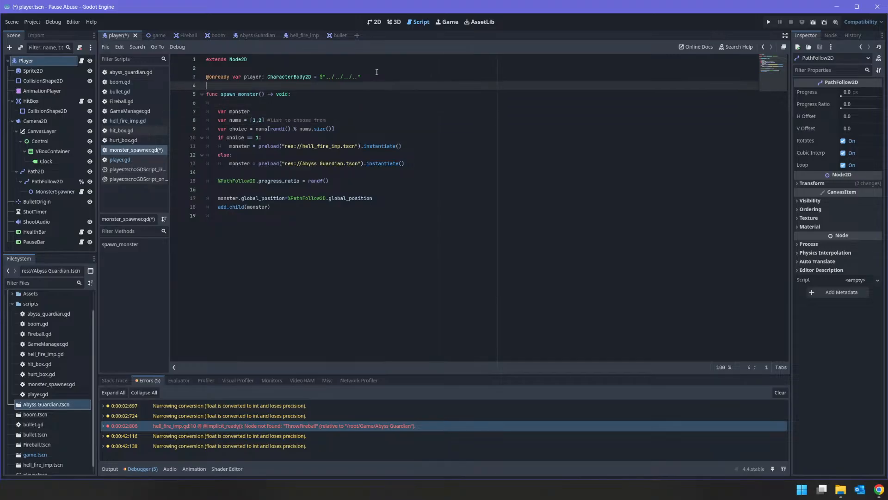
key(Up)
key(Down)
key(Down)
key(Down)
key(Down)
key(Down)
key(Down)
key(Down)
key(Down)
key(Down)
key(Down)
key(Down)
key(Down)
key(Down)
key(Down)
key(Down)
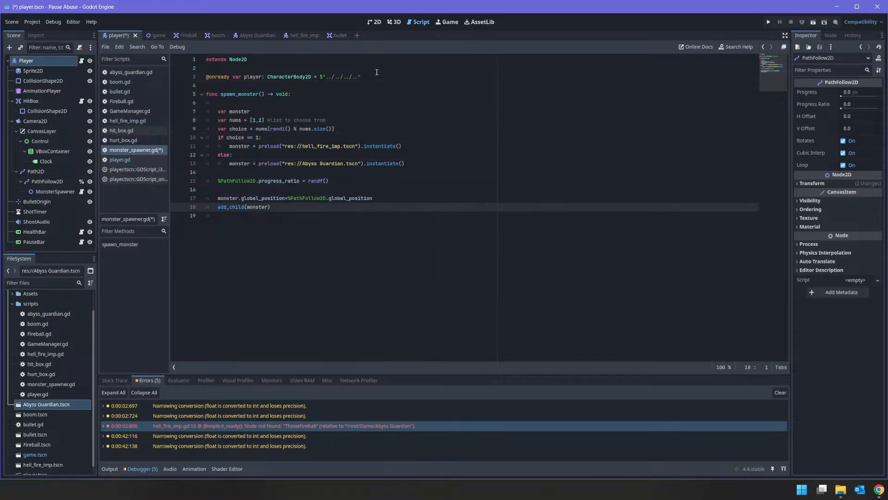
key(Tab)
text(playue)
key(BackSpace)
key(BackSpace)
text(er.get_parent)
key(Return)
text(.)
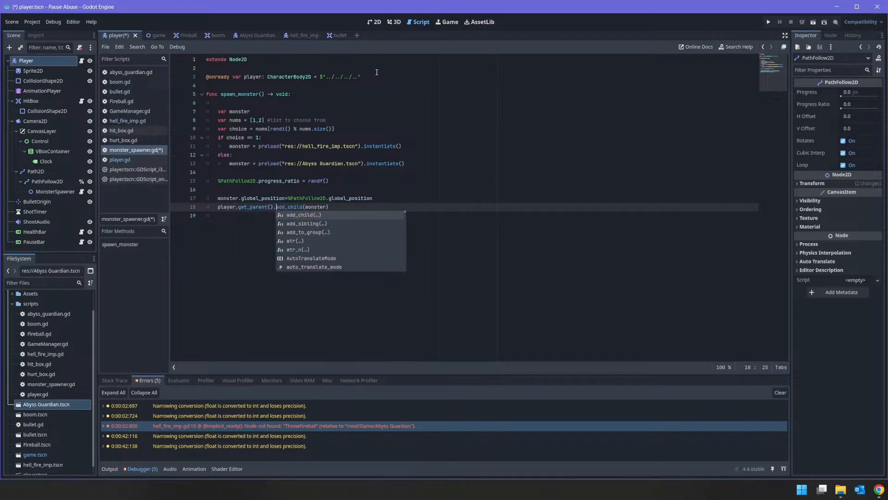
Change the parent's child-adding call to call_deferred("add_child",monster) and save the script and scene
text(call)
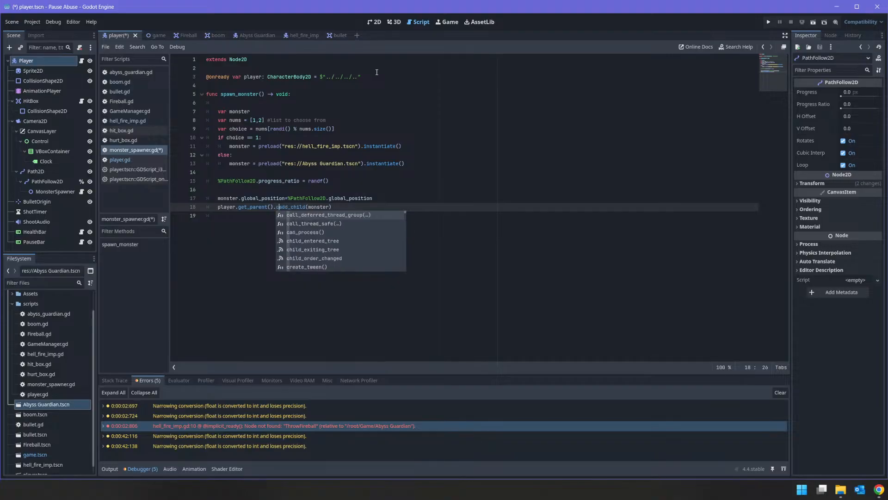
text(_defea)
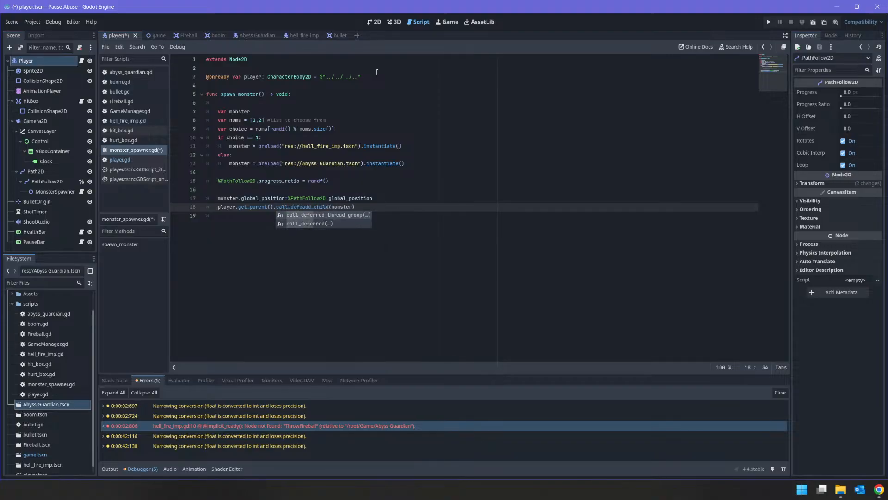
key(Down)
key(Return)
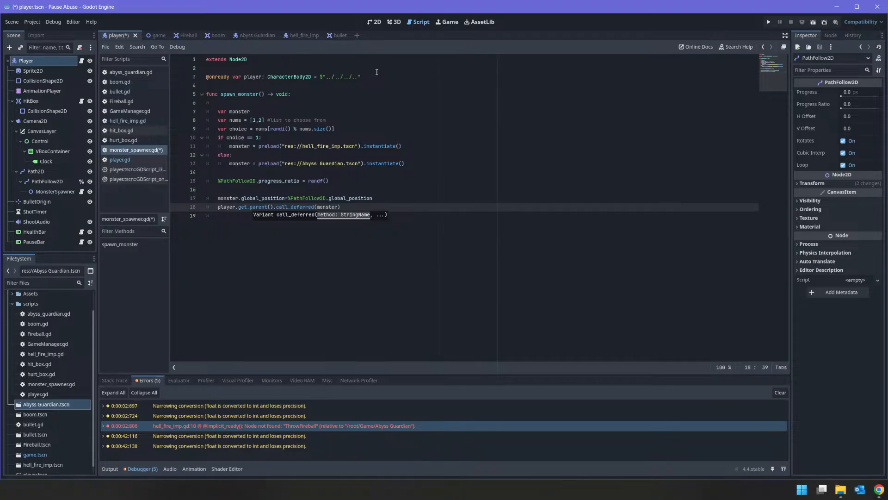
text("add_child")
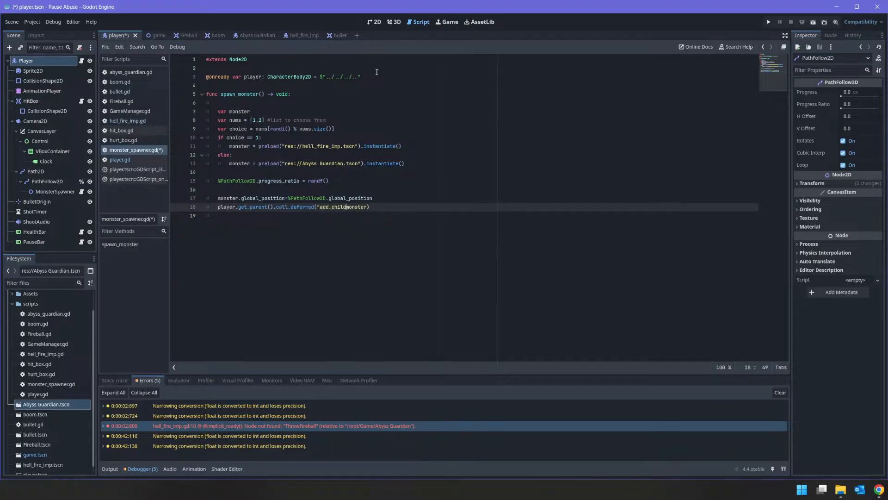
text(,)
key(End)
key(ctrl+s)
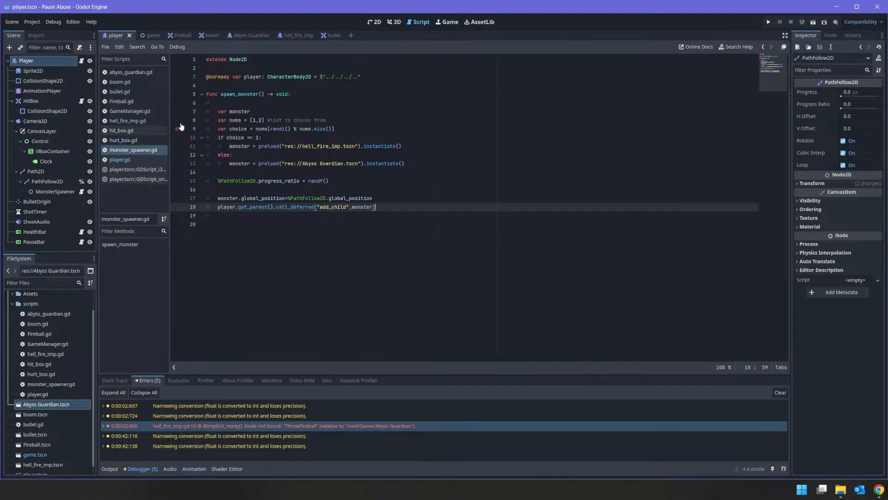
Switch to the Trello board in Chrome, review the Monster Spawner card's timer timeout code, and return to Godot
click(242, 93)
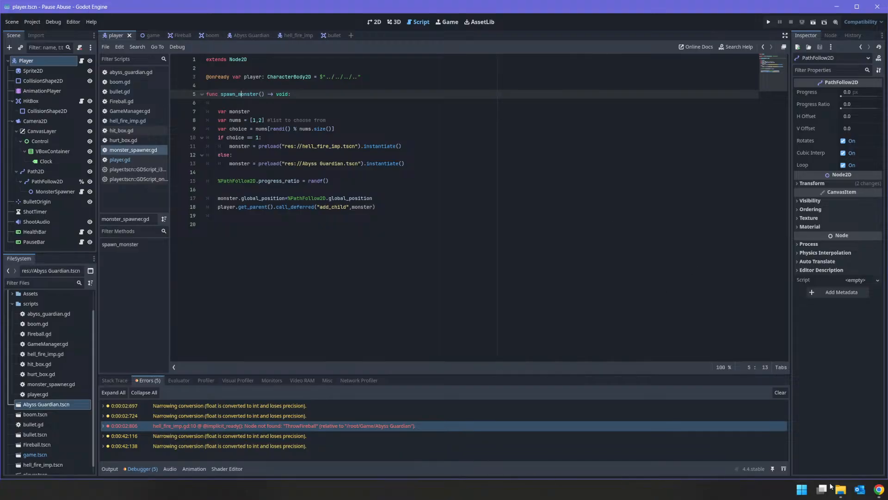
click(878, 489)
click(861, 444)
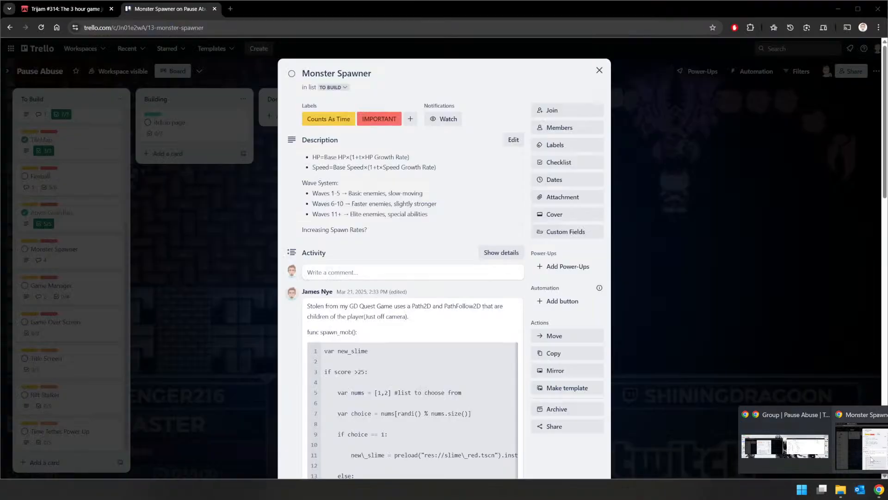
scroll(407, 375, down, 7)
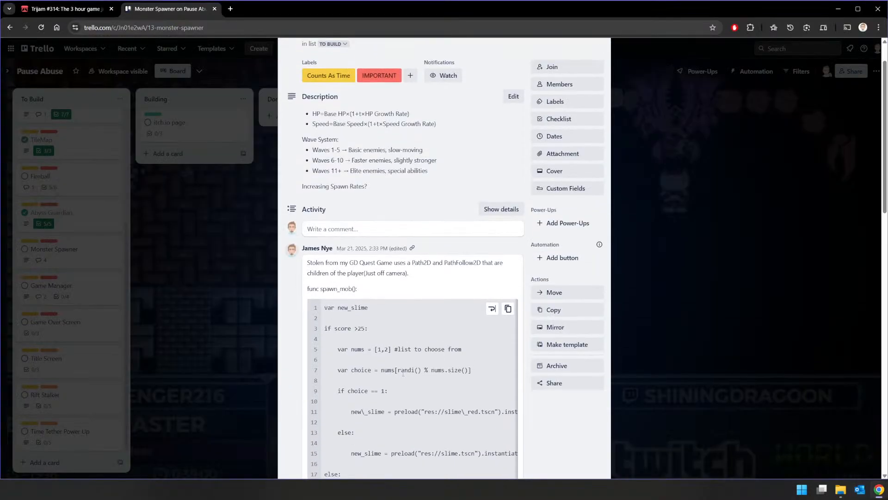
scroll(390, 369, down, 1)
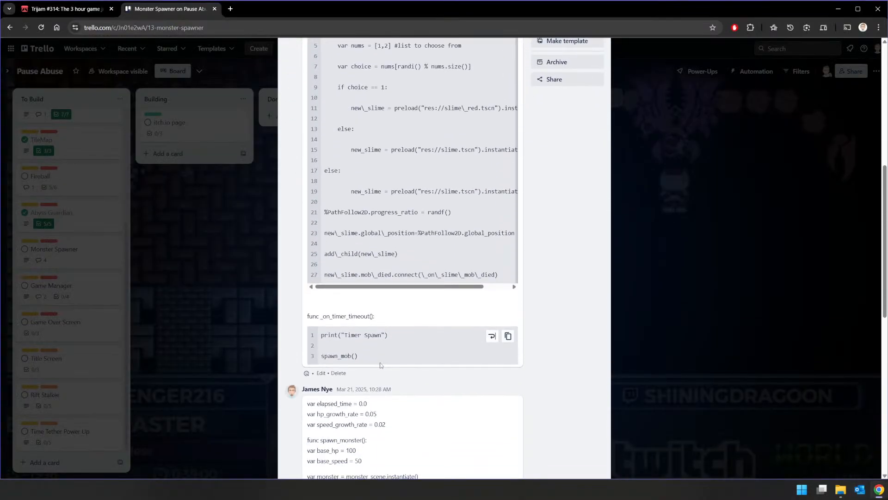
drag(321, 356, 361, 355)
click(362, 356)
click(242, 345)
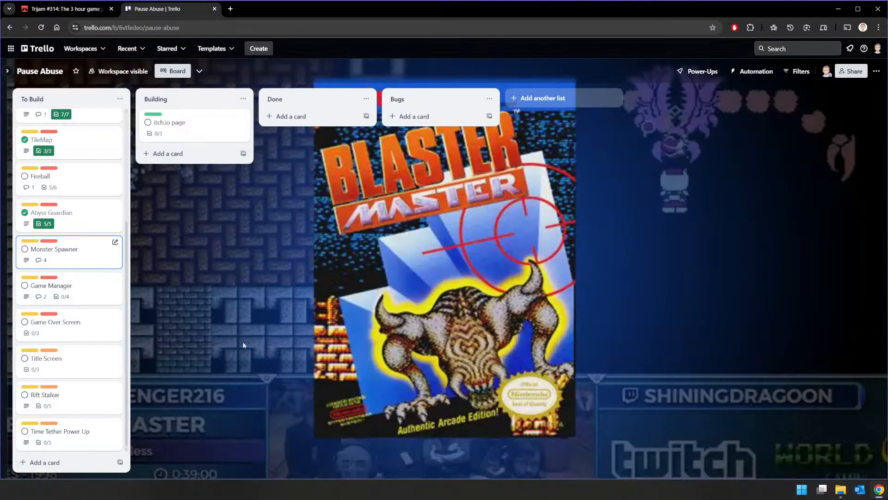
key(alt+Tab)
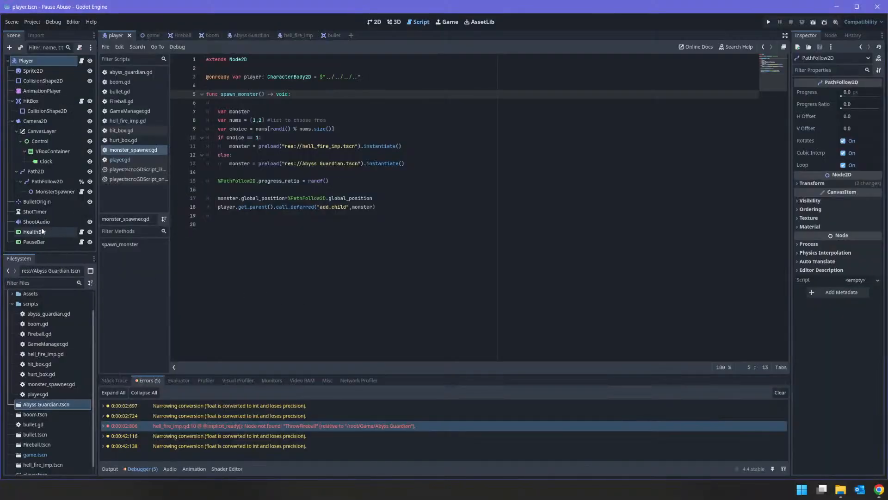
Add a Timer node named SpawnMonster under Player and enable its Autostart
right_click(35, 62)
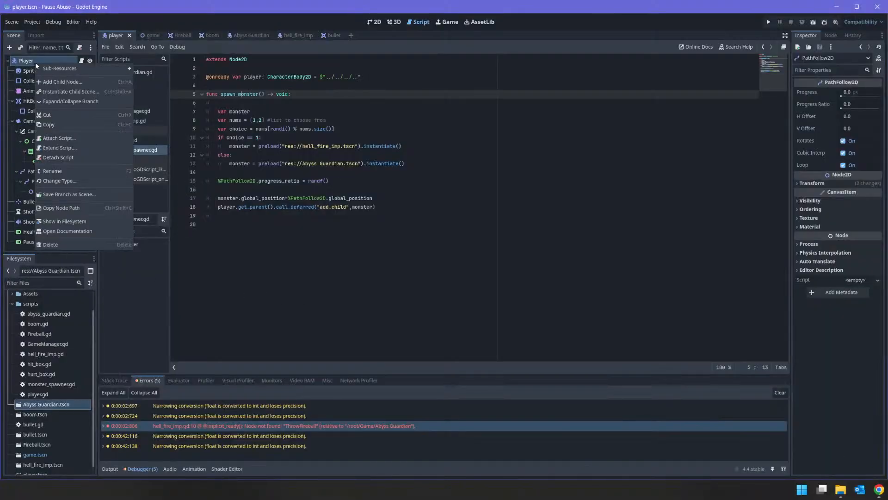
click(54, 82)
text(timer)
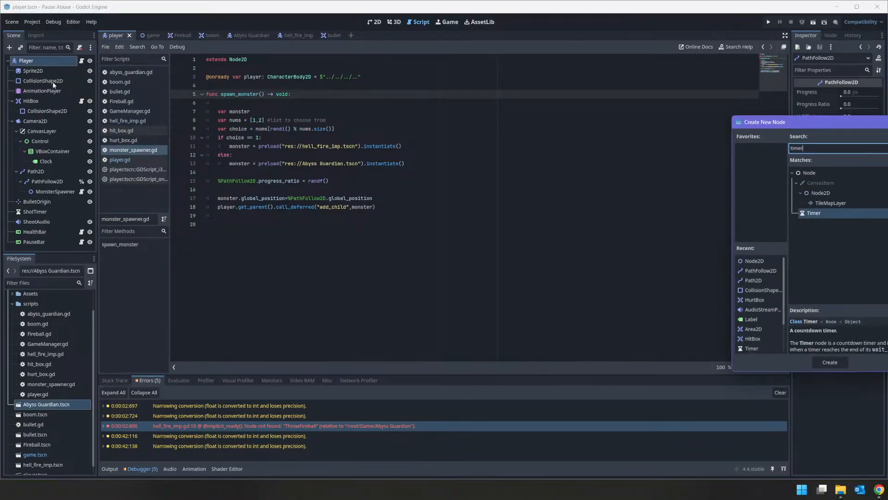
key(Return)
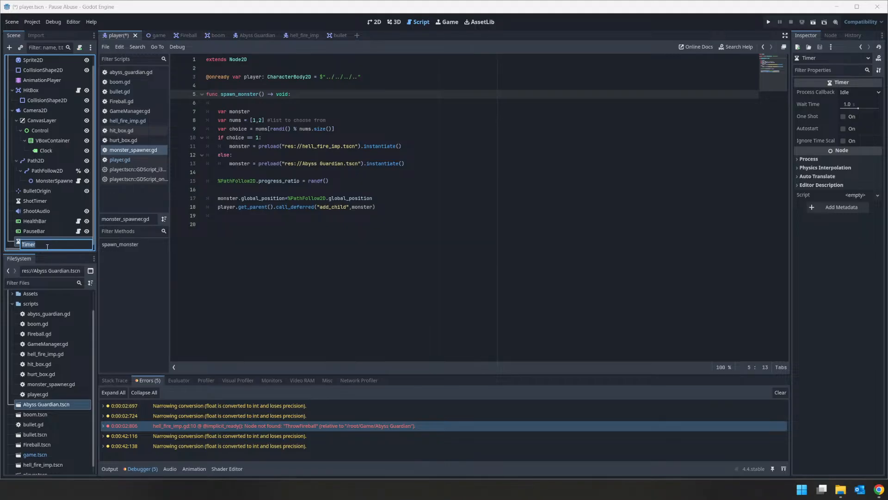
text(Span)
text(awnMOn)
text(ster)
key(Return)
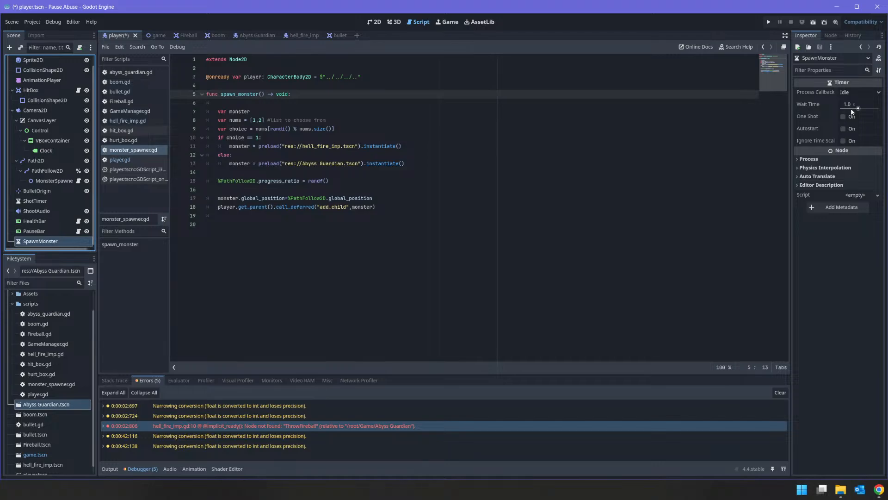
click(855, 130)
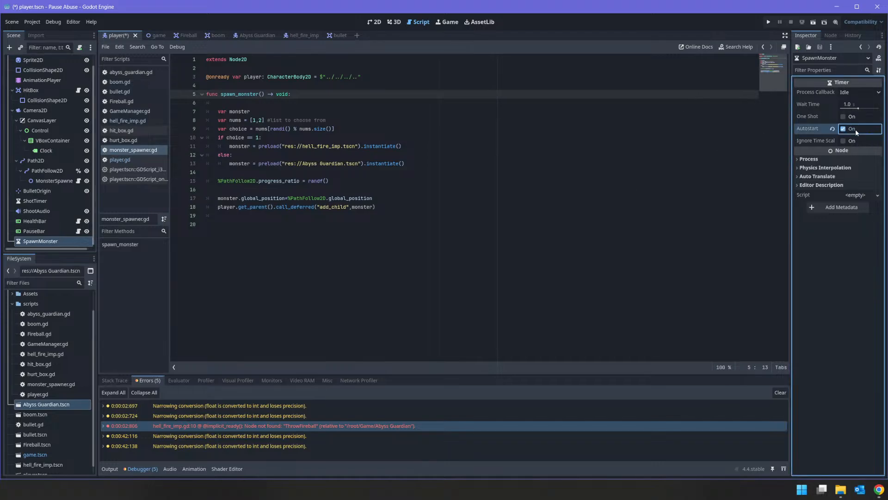
right_click(62, 241)
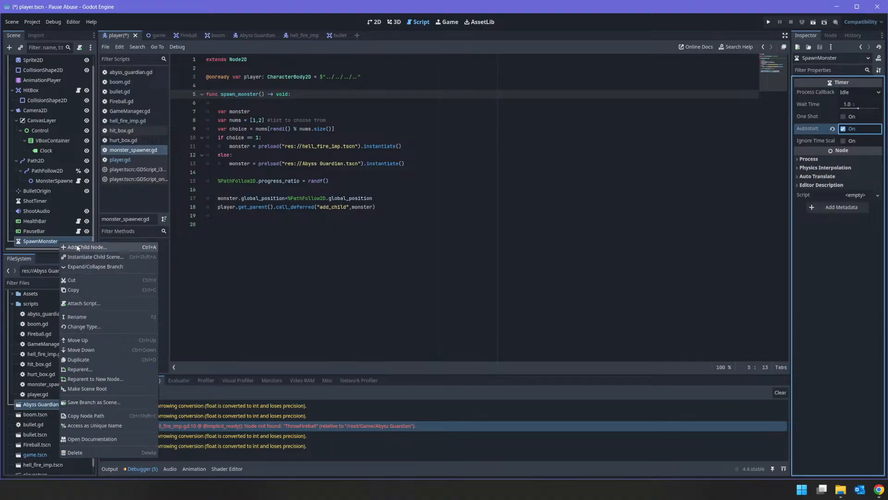
click(106, 248)
key(Escape)
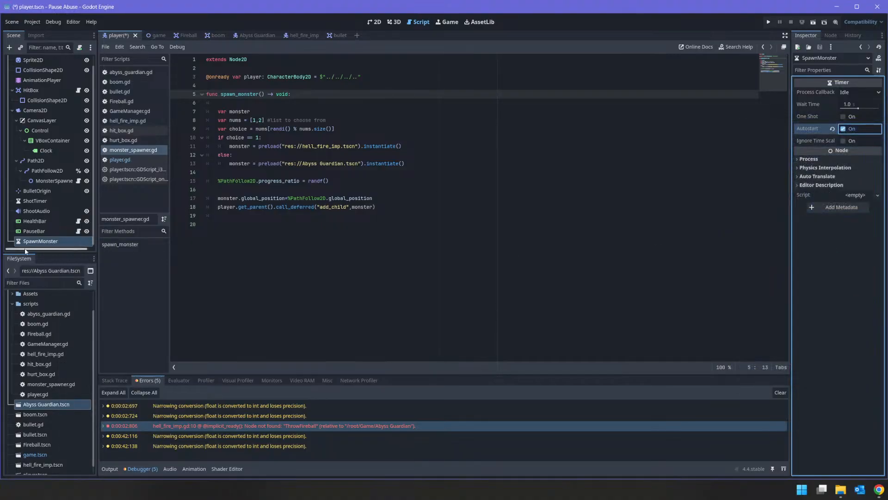
Attach a new GDScript named spawn_monster.gd in the scripts folder to the SpawnMonster timer
right_click(47, 242)
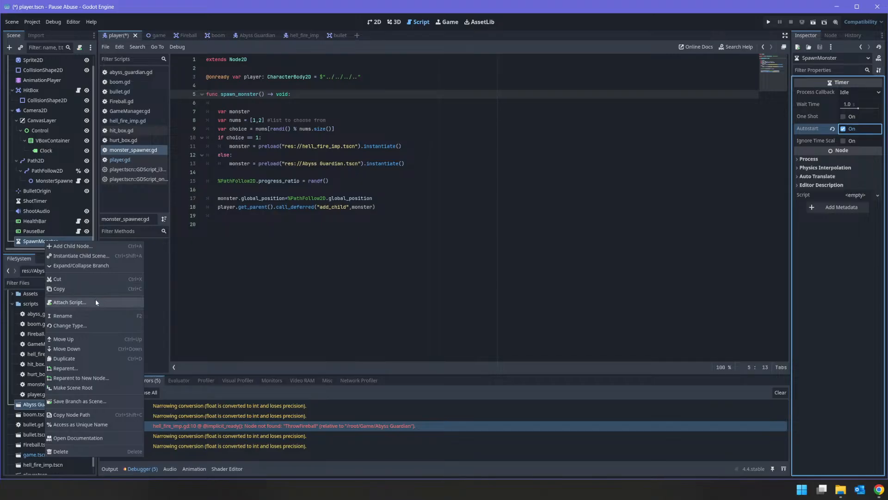
click(70, 302)
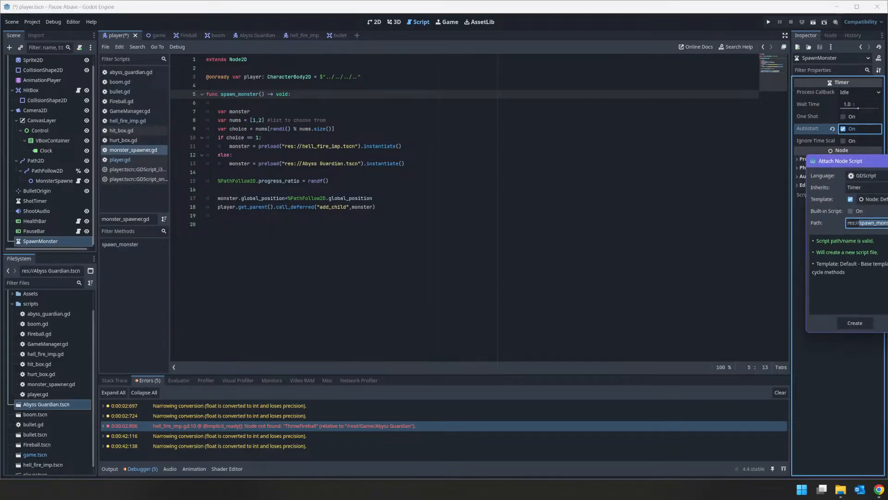
click(829, 361)
click(861, 326)
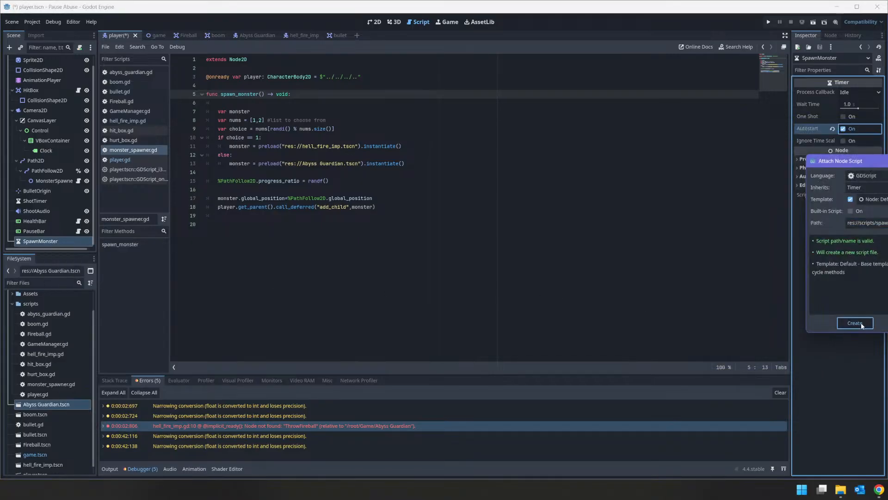
click(854, 323)
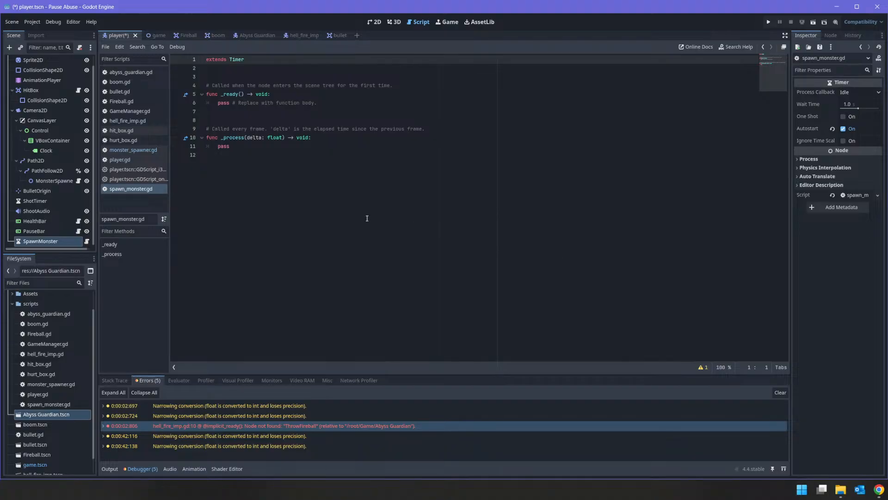
Insert a timeout.connect() call at the start of the _ready function in spawn_monster.gd
key(Down)
key(Down)
key(Down)
key(Down)
key(Down)
key(Return)
key(Up)
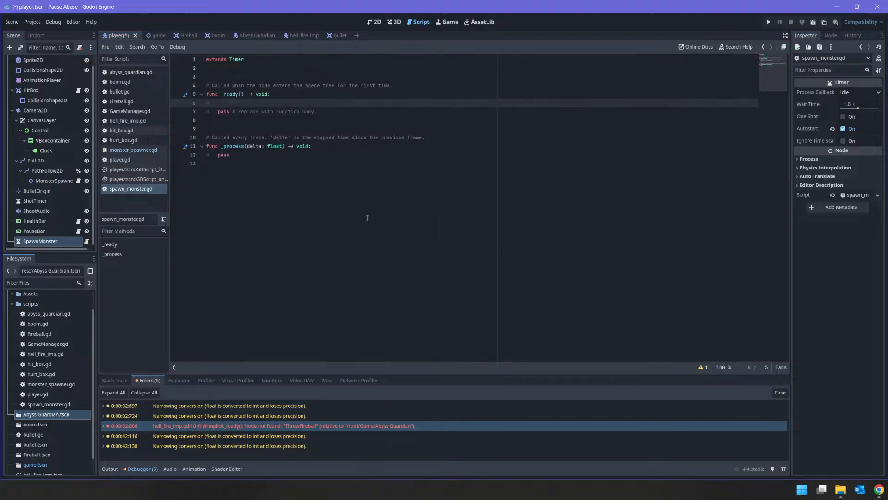
text(timeout.)
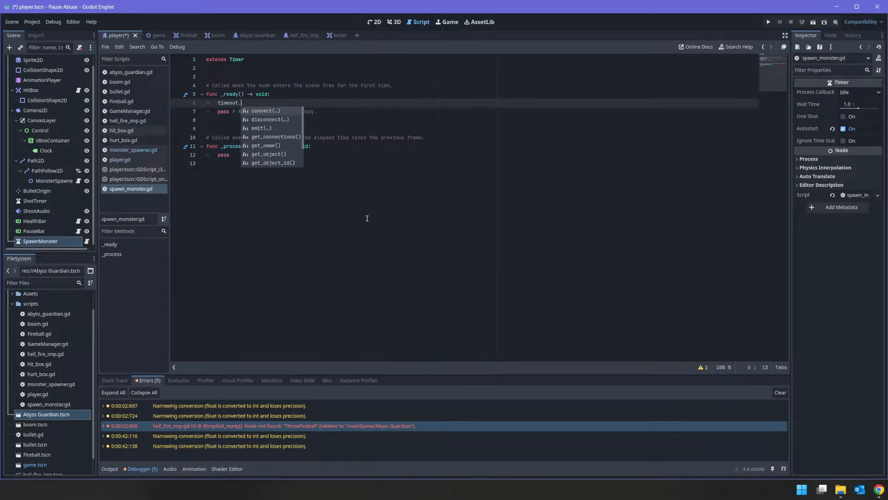
key(Return)
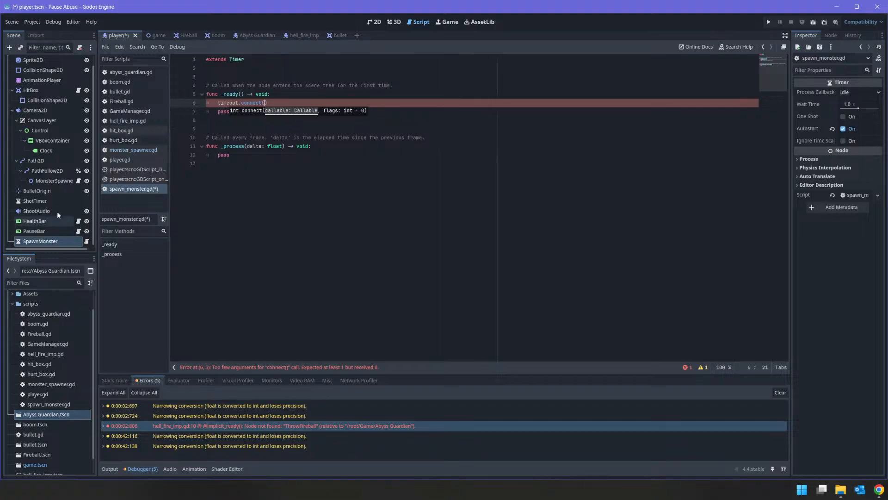
drag(53, 180, 221, 74)
key(ctrl+z)
drag(54, 182, 220, 75)
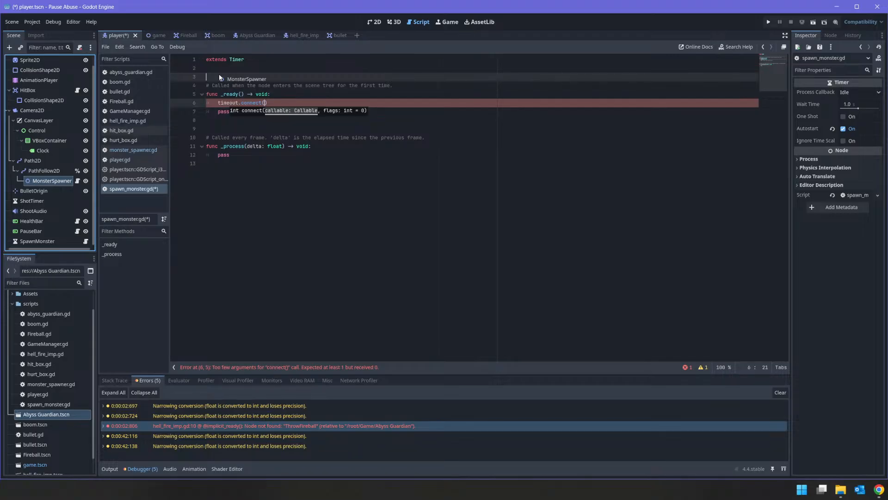
drag(218, 73, 218, 74)
key(ctrl+z)
Open monster_spawner.gd and remove its player variable and entire spawn_monster function, keeping the code copied
click(77, 180)
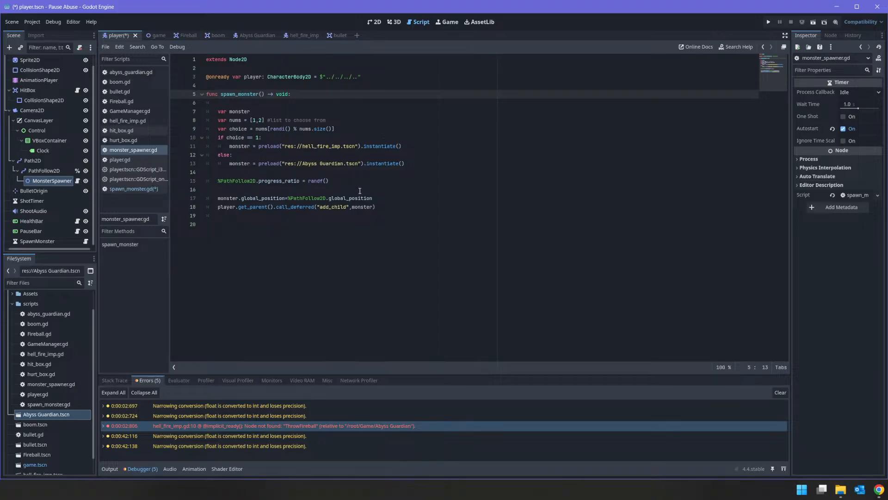
drag(392, 215, 138, 96)
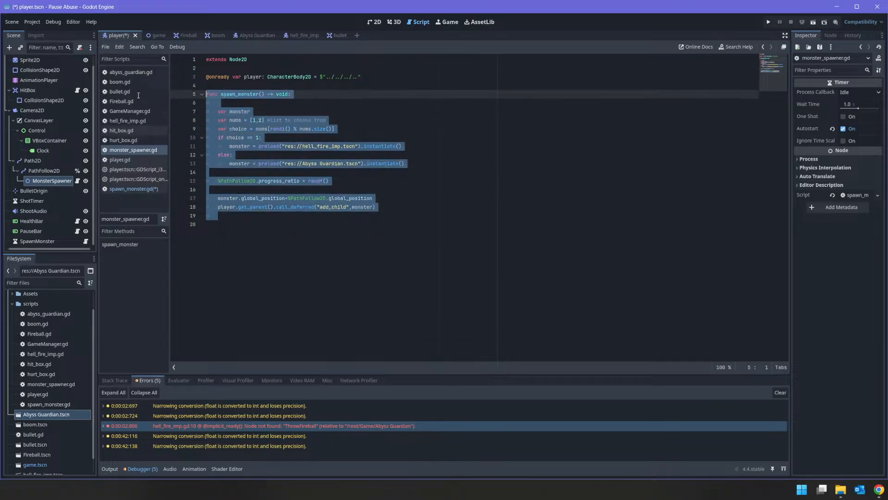
right_click(247, 137)
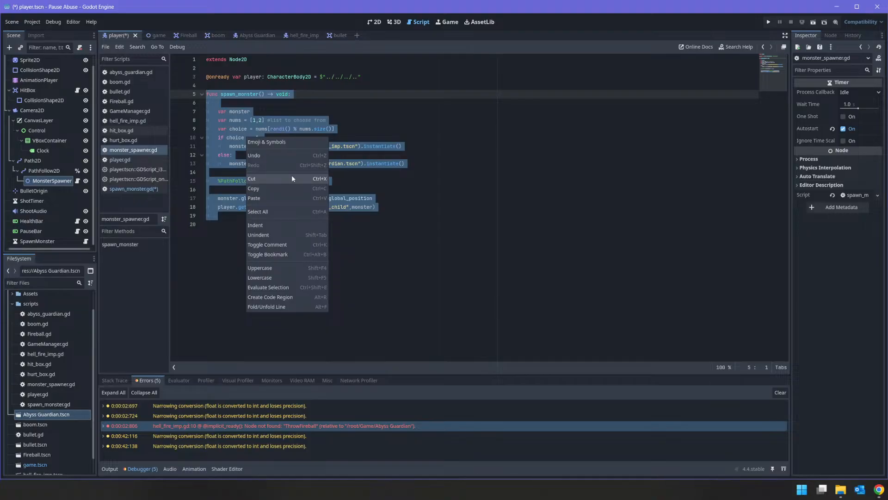
key(Escape)
text(wwwwwwwwwwwwwwwww)
key(ctrl+z)
click(253, 225)
drag(231, 221, 205, 77)
key(ctrl+c)
key(BackSpace)
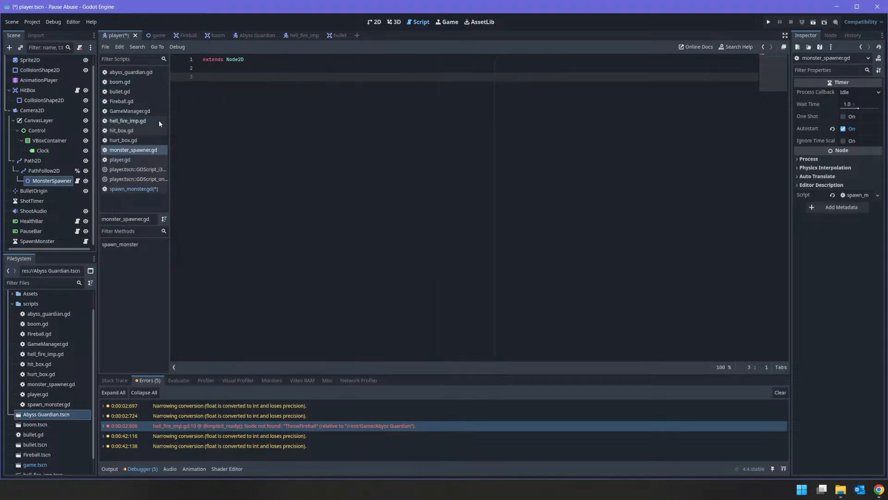
Delete the MonsterSpawner node under PathFollow2D from the player scene
right_click(50, 181)
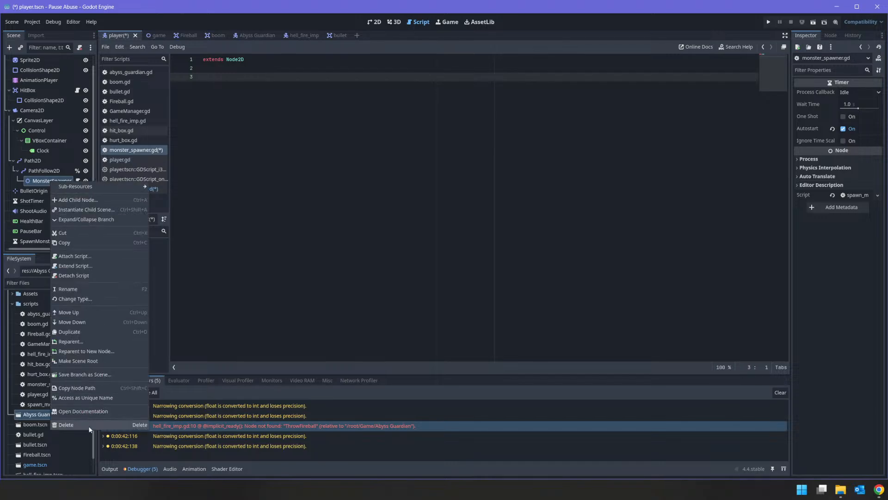
click(66, 424)
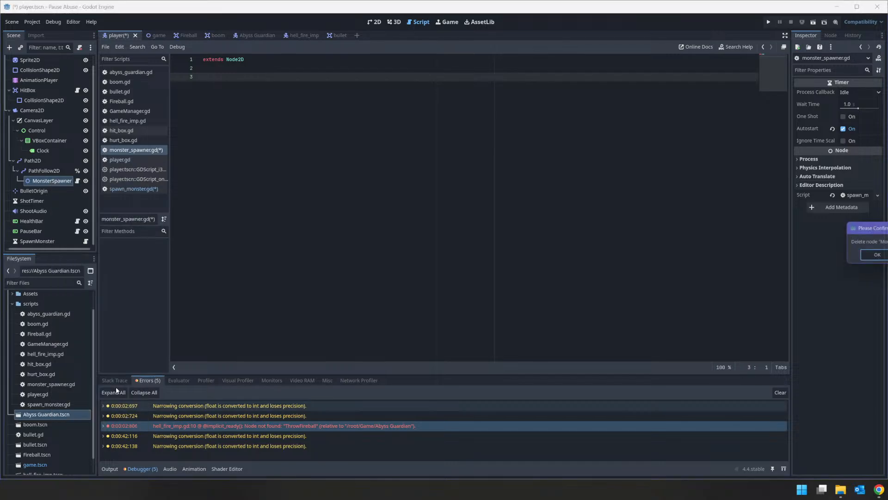
click(878, 257)
click(47, 181)
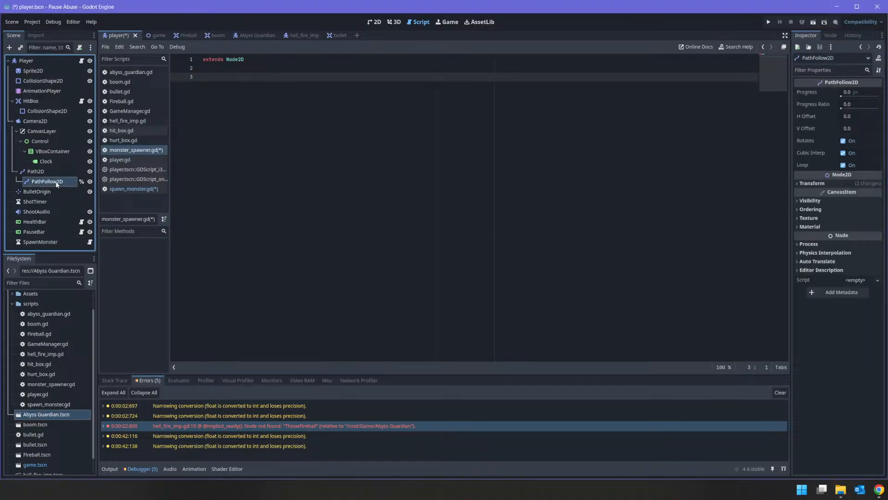
Paste the copied player variable and spawn_monster function at the end of the SpawnMonster timer's script
click(59, 244)
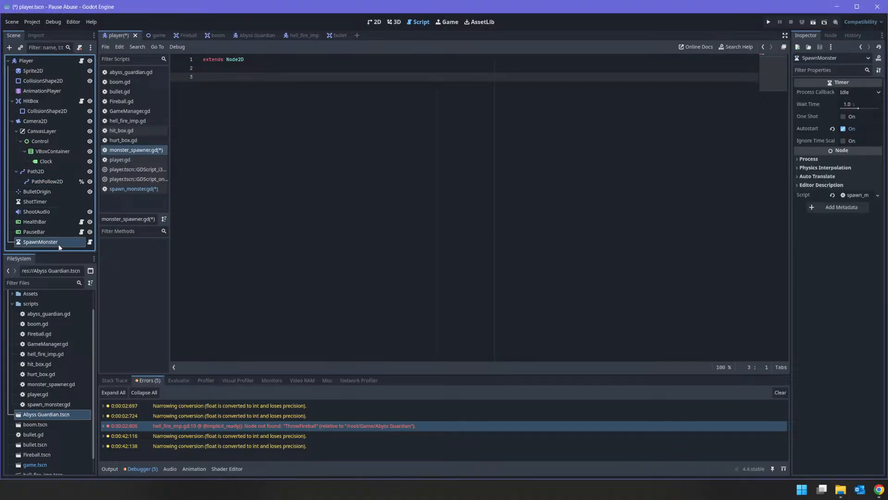
click(90, 243)
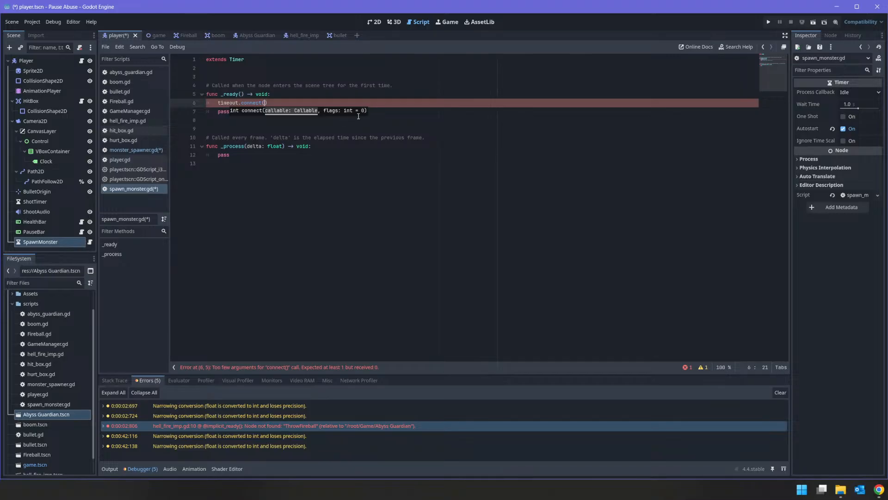
key(Down)
key(Down)
key(Down)
key(Down)
key(Down)
key(Down)
key(Down)
key(Return)
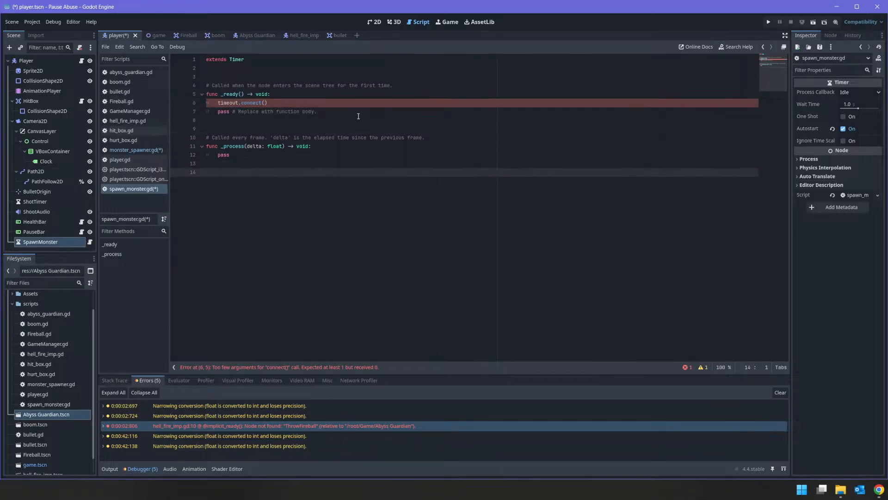
key(ctrl+v)
drag(388, 174, 207, 172)
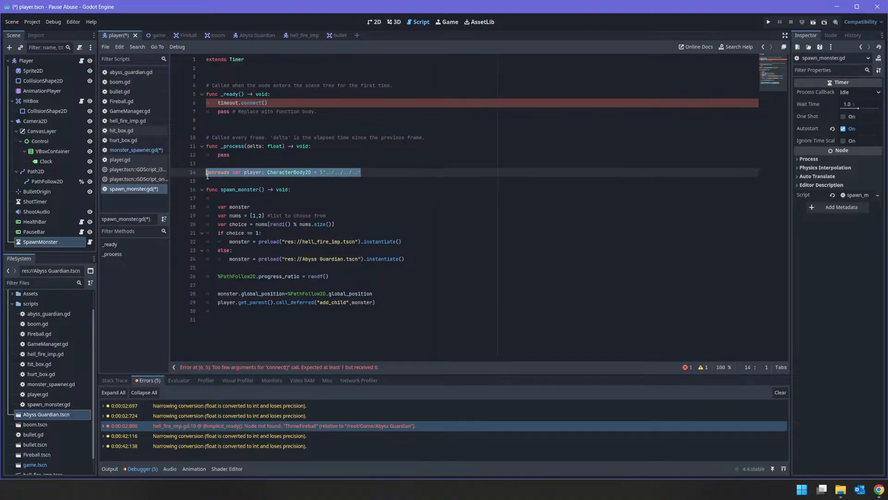
key(ctrl+x)
click(289, 75)
click(288, 72)
key(ctrl+v)
key(Home)
key(Return)
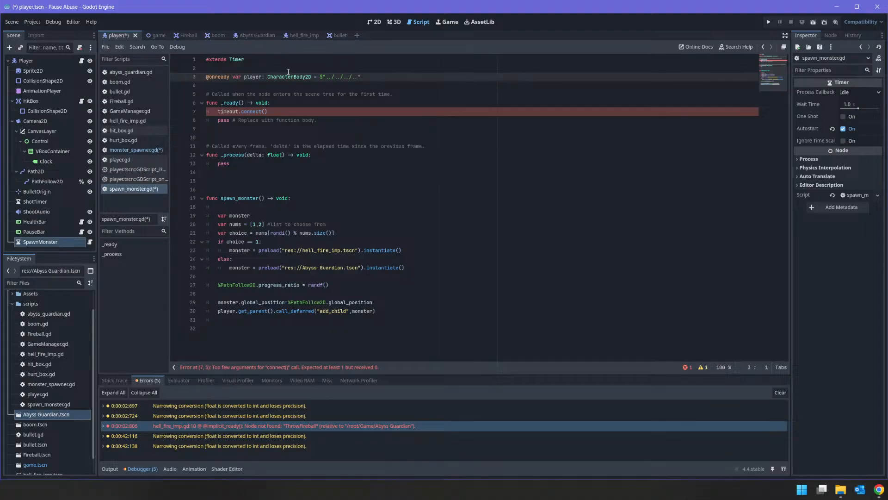
key(shift+Left)
key(shift+Left)
key(shift+Left)
key(shift+Left)
key(shift+Left)
key(shift+Left)
key(shift+Left)
key(shift+Left)
key(shift+Left)
key(shift+Left)
key(shift+Left)
key(shift+Left)
key(shift+Left)
key(shift+Left)
key(shift+Left)
key(shift+Left)
key(shift+Left)
key(shift+Left)
key(shift+Left)
key(shift+Left)
key(shift+Left)
key(shift+Left)
key(shift+Left)
key(shift+Left)
key(shift+Left)
key(shift+Left)
key(shift+Left)
key(shift+Left)
key(shift+Left)
key(shift+Left)
key(shift+Left)
key(shift+Left)
key(shift+Left)
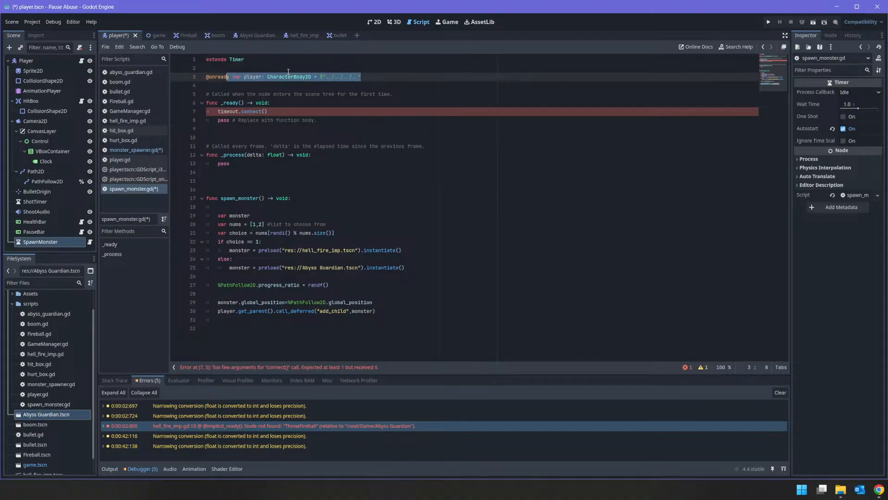
key(shift+Home)
key(ctrl+x)
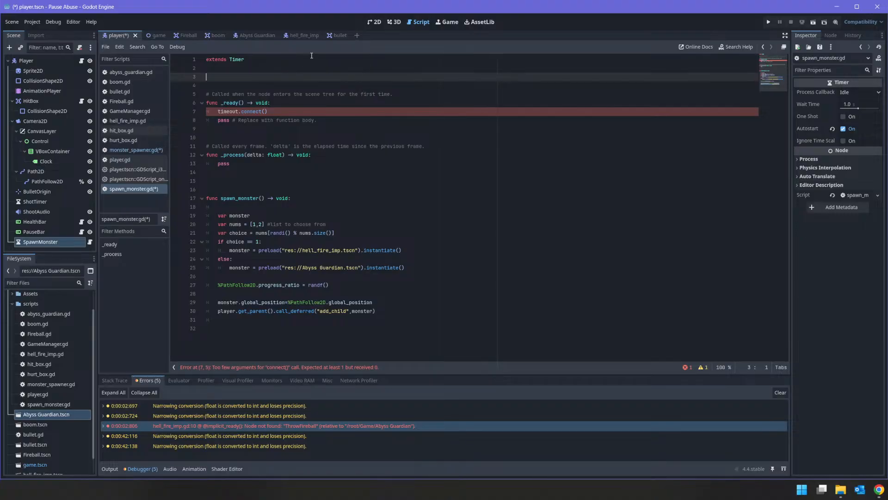
ctrl+drag(26, 61, 222, 78)
key(Delete)
Complete the connection in _ready as timeout.connect(spawn_monster), passing the function without call parentheses
key(Down)
key(Down)
key(Down)
text(spa)
key(Return)
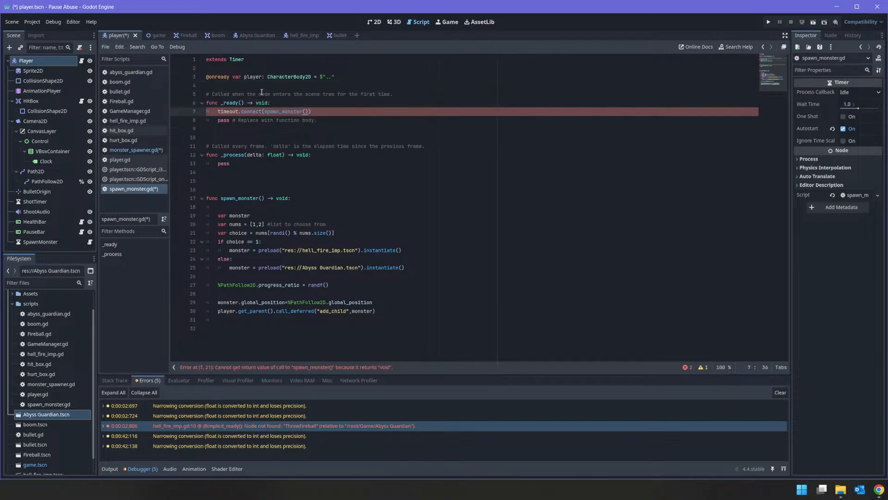
key(BackSpace)
key(BackSpace)
key(BackSpace)
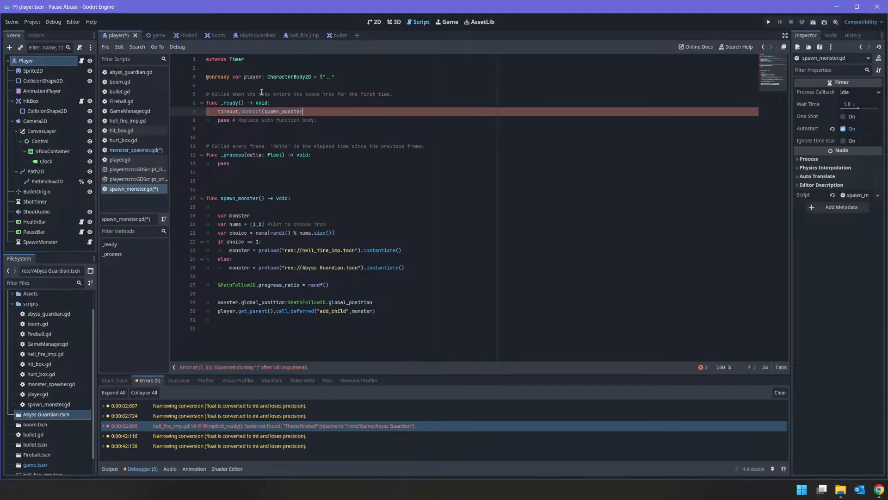
text(_))
text())
Remove the surplus blank line above the spawn_monster function and go to the end of the script
key(Down)
key(Down)
key(Down)
key(Down)
key(Down)
key(Down)
key(Down)
key(Down)
key(Delete)
key(Down)
key(Down)
key(Down)
key(Down)
key(Down)
key(Down)
key(Down)
key(Down)
key(Down)
key(Down)
key(Down)
key(Down)
key(Down)
key(Down)
key(Down)
key(Down)
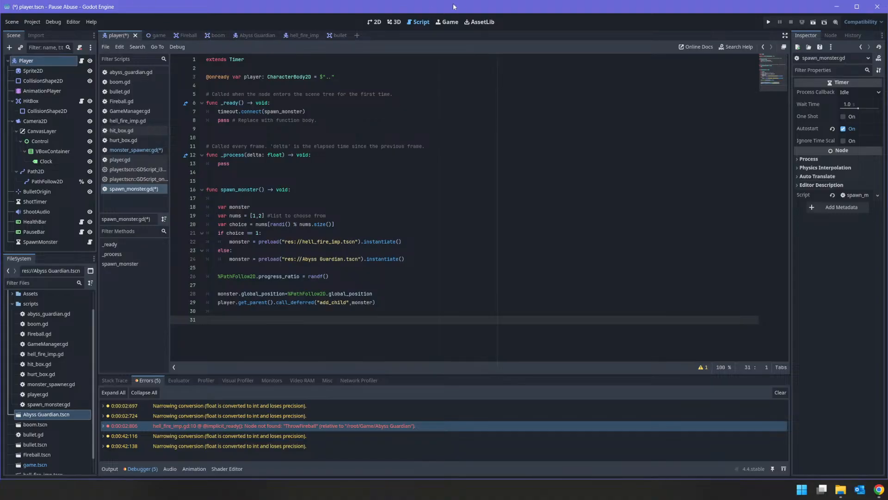
Delete the Abyss Guardian and HellFire Imp instances from the game scene
click(161, 35)
click(51, 111)
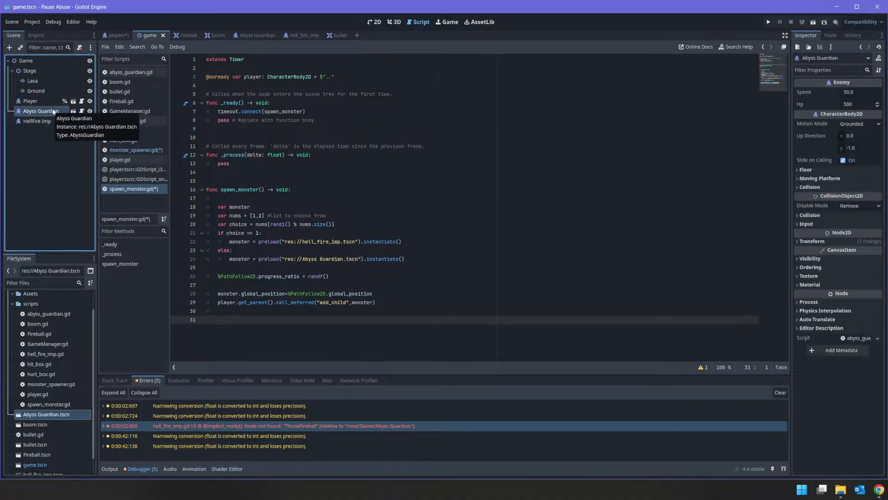
key(Delete)
key(Return)
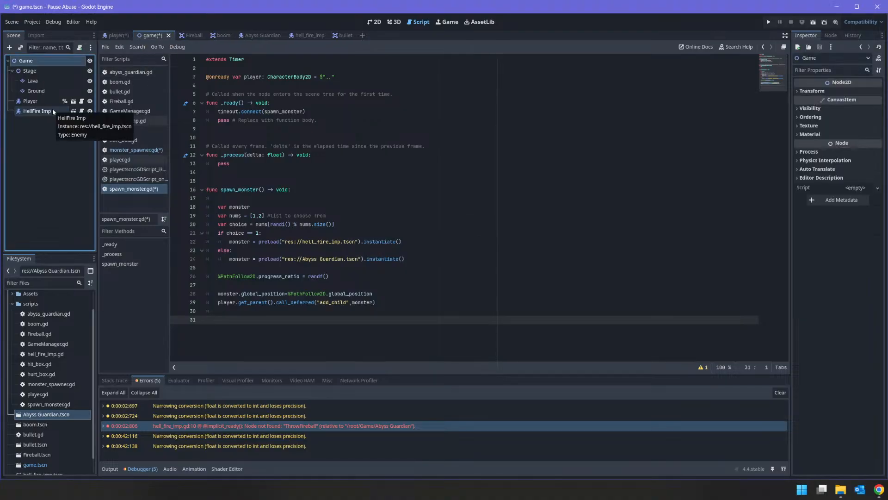
click(53, 112)
key(Delete)
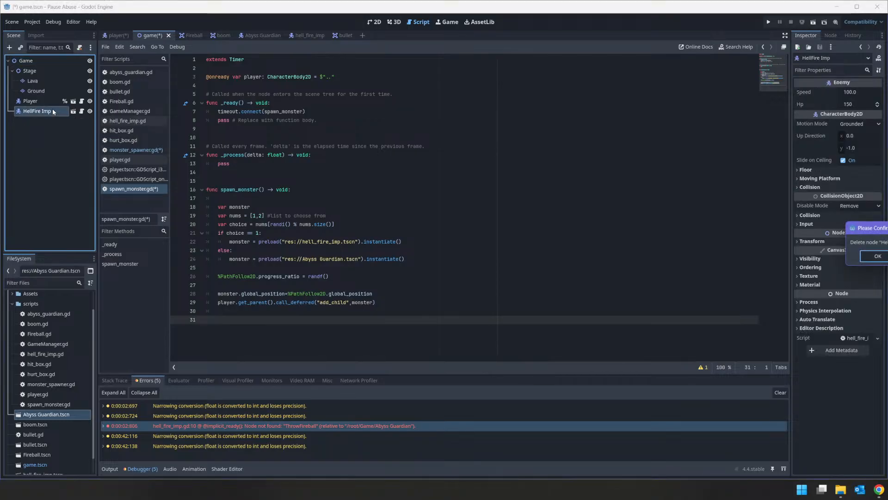
key(Return)
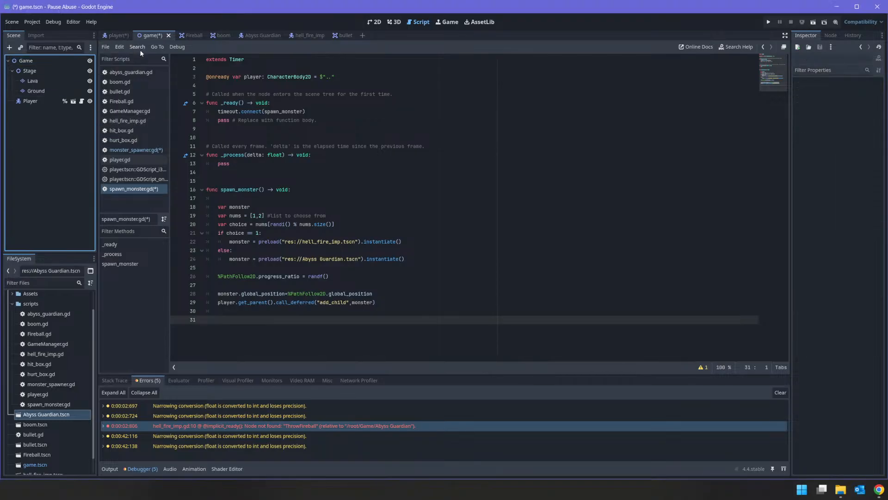
Save the game scene and test-run the project, checking the direction line in hell_fire_imp.gd
click(374, 22)
key(ctrl+s)
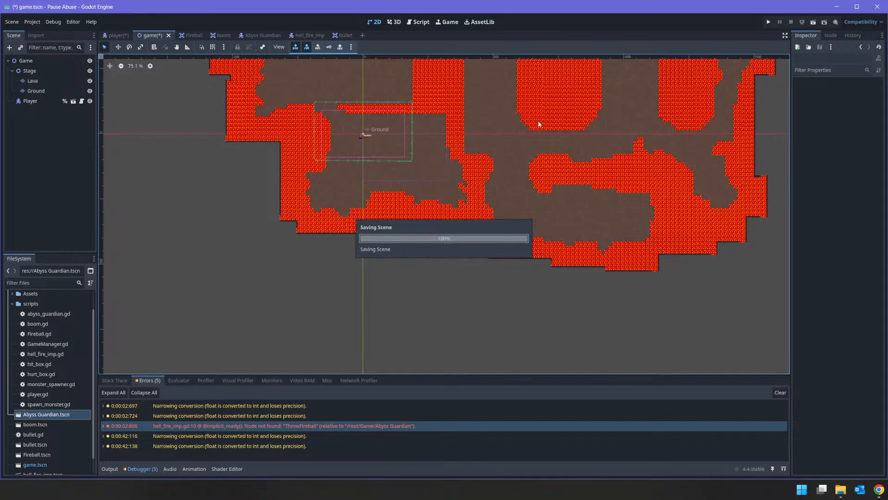
click(770, 22)
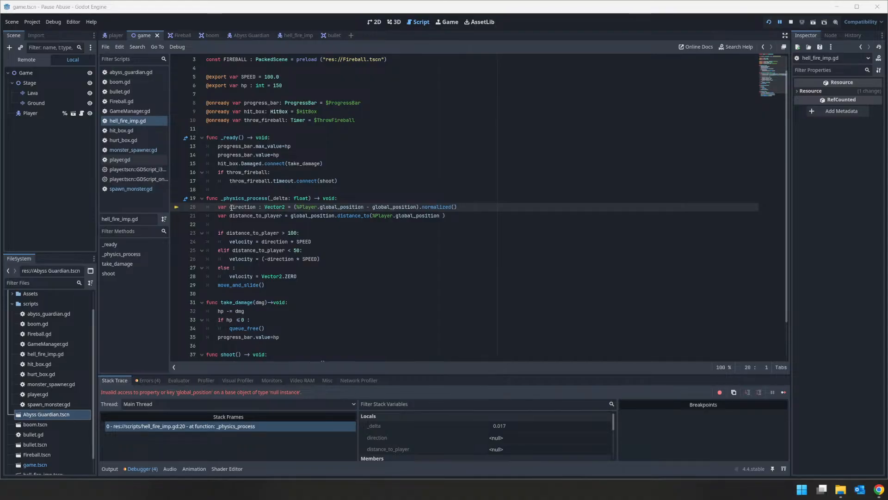
mouse_move(236, 208)
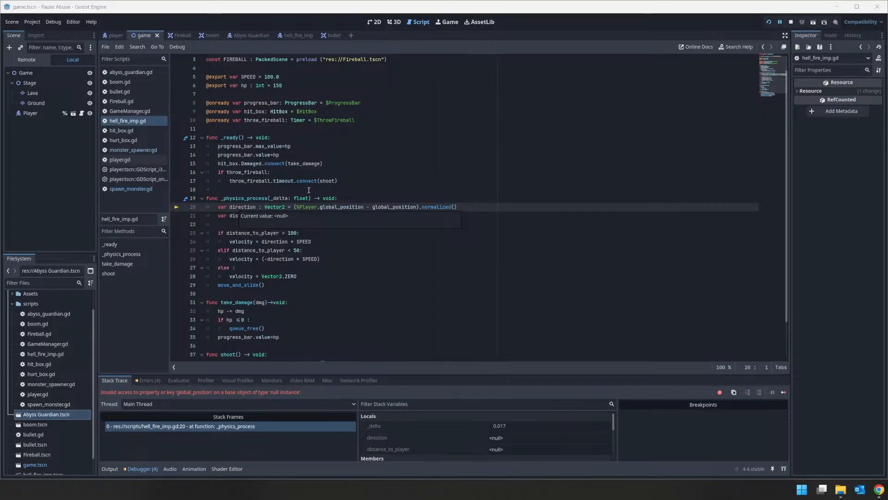
scroll(308, 190, up, 1)
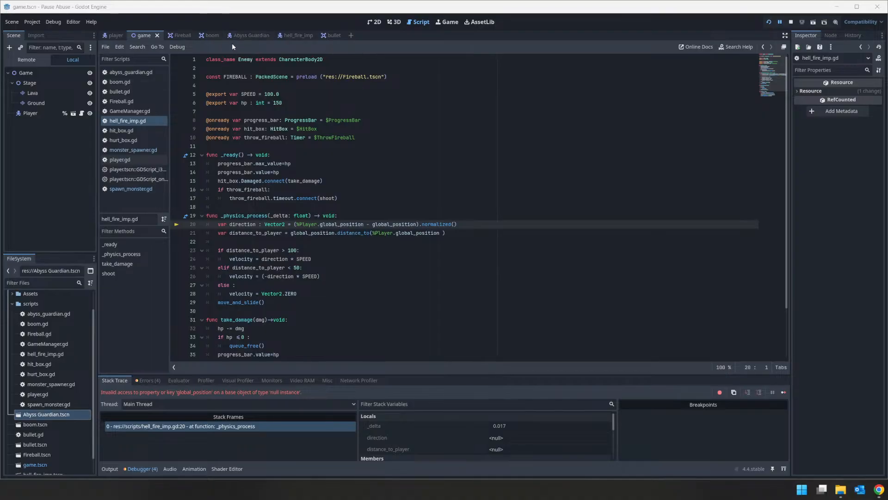
click(130, 111)
click(246, 96)
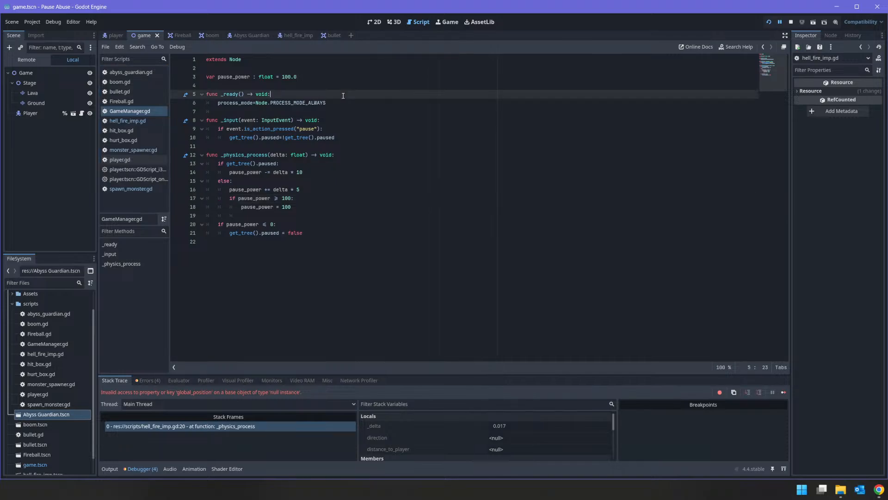
click(118, 36)
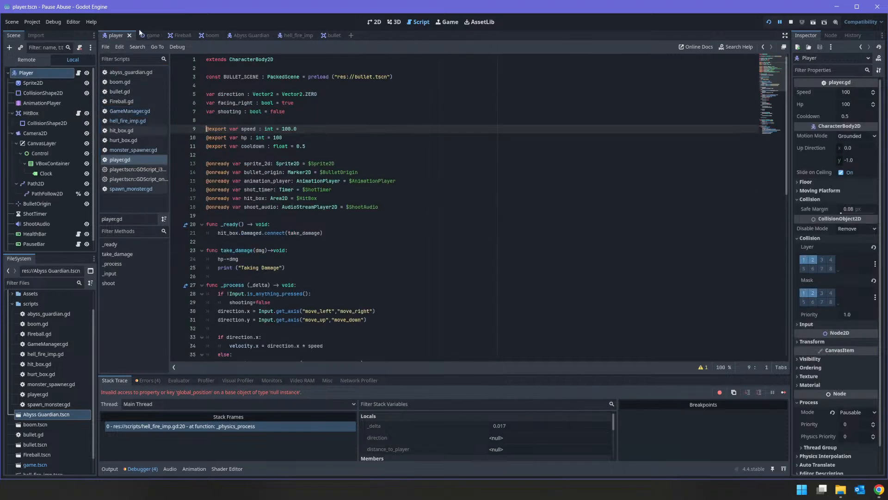
click(142, 35)
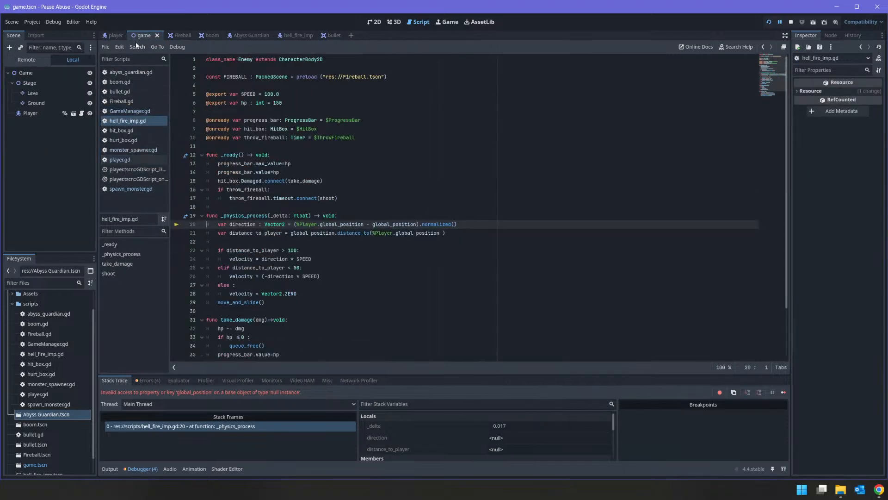
click(116, 35)
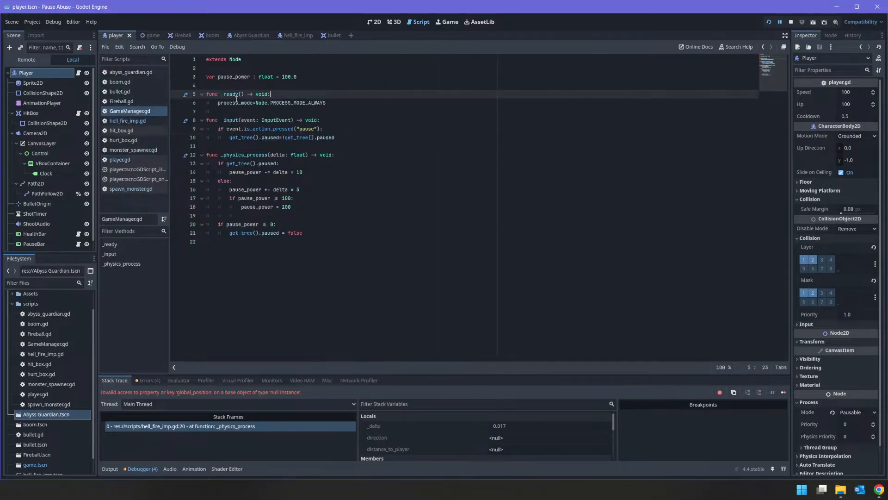
drag(32, 74, 237, 86)
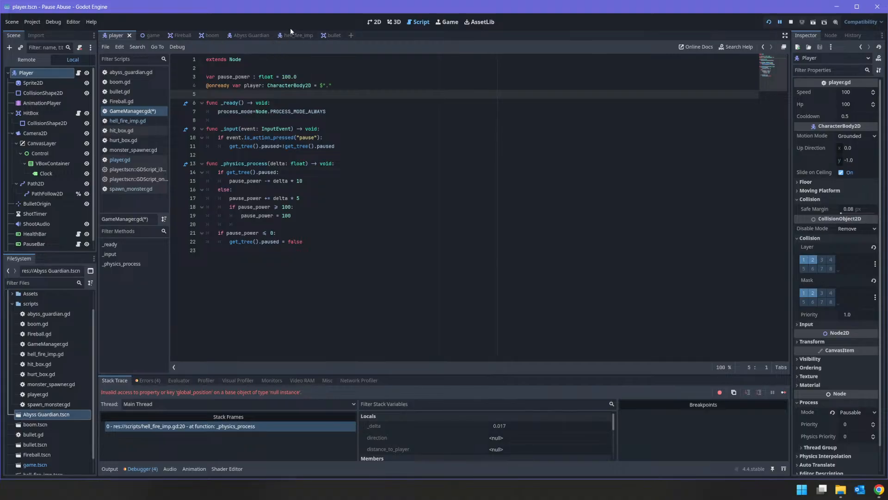
Replace %Player with GameManager.player in the direction line of hell_fire_imp.gd's _physics_process function
click(134, 121)
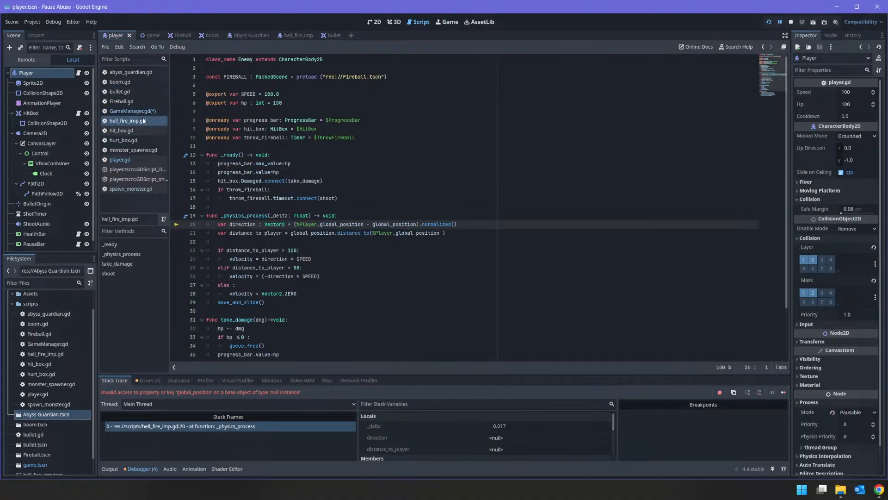
click(297, 224)
key(shift+Right)
key(shift+Right)
key(shift+Right)
key(shift+Right)
key(shift+Right)
key(shift+Right)
key(shift+Right)
text(@ameManager/)
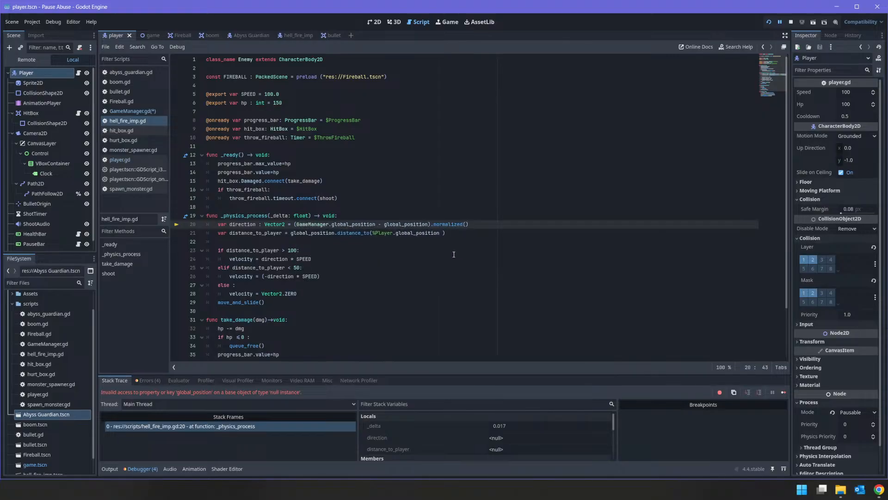
key(BackSpace)
text(.player)
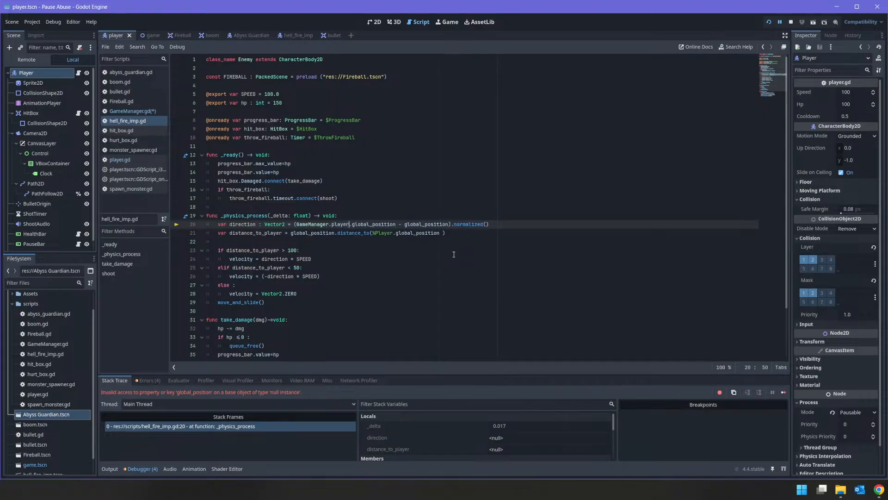
Copy the GameManager.player reference over %Player in the distance_to_player line and save the script
key(BackSpace)
key(shift+Left)
key(shift+Left)
key(shift+Left)
key(shift+Left)
key(shift+Left)
key(shift+Left)
key(shift+Left)
key(shift+Left)
key(shift+Left)
key(shift+Left)
key(shift+Left)
key(shift+Left)
key(shift+Left)
key(shift+Left)
key(shift+Left)
key(shift+Left)
key(shift+Left)
key(shift+Left)
key(ctrl+c)
key(Down)
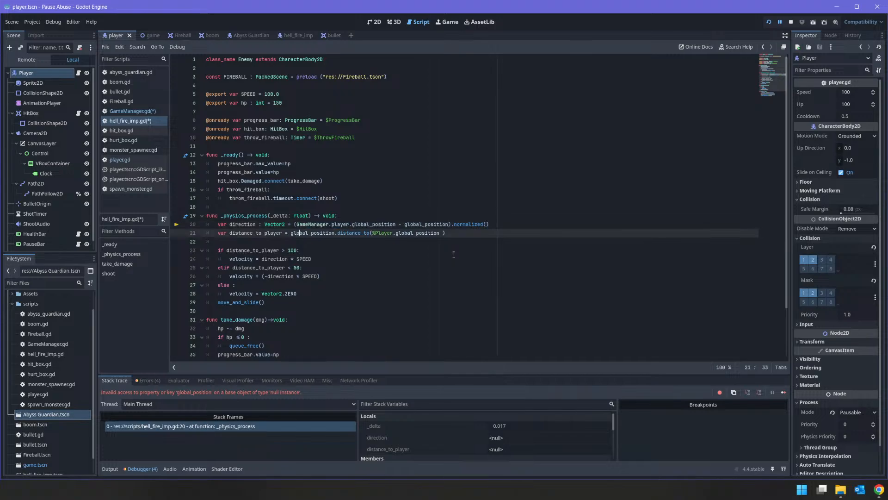
key(Right)
key(shift+Right)
key(shift+Right)
key(shift+Right)
key(shift+Right)
key(shift+Right)
key(shift+Right)
key(shift+Right)
key(ctrl+v)
key(ctrl+s)
Replace %Player with GameManager.player in the shoot function's look_at call, save, and rerun the project
scroll(374, 211, down, 2)
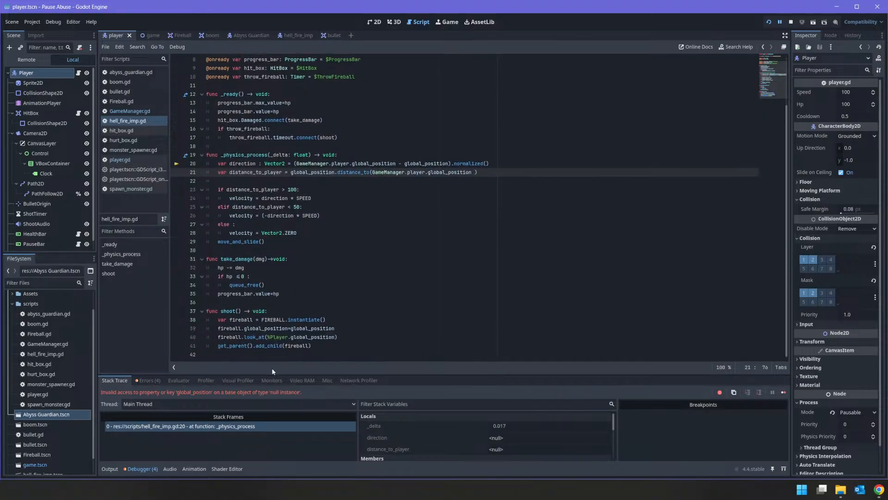
click(289, 337)
key(BackSpace)
key(BackSpace)
key(BackSpace)
key(BackSpace)
key(BackSpace)
key(BackSpace)
key(BackSpace)
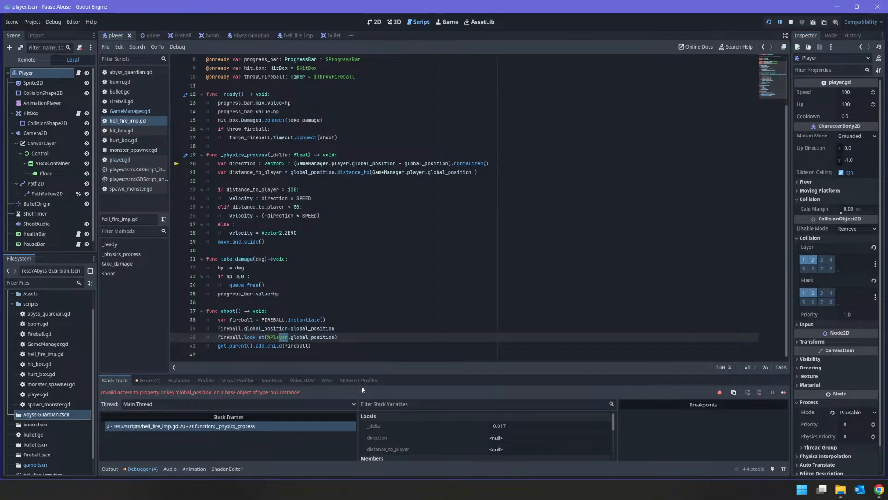
key(ctrl+v)
key(ctrl+s)
click(769, 22)
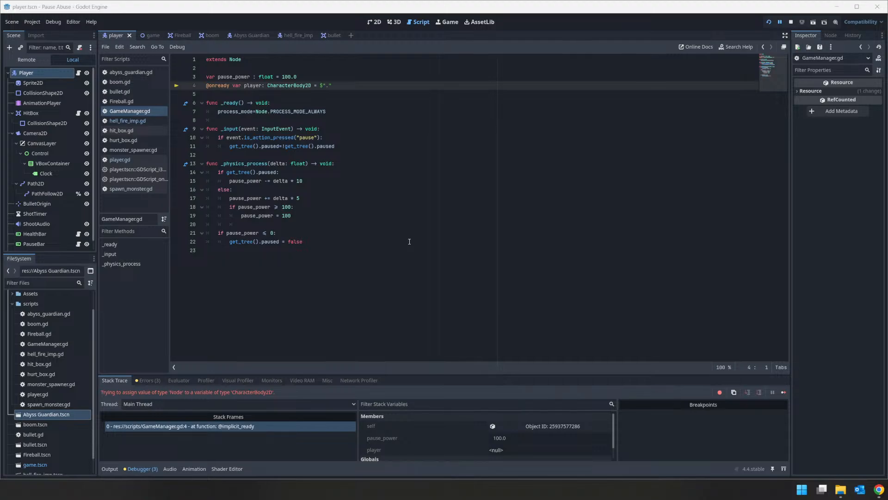
Add class_name Player before extends CharacterBody2D on the first line of player.gd and save it
click(78, 72)
click(248, 59)
text(class_name Pl)
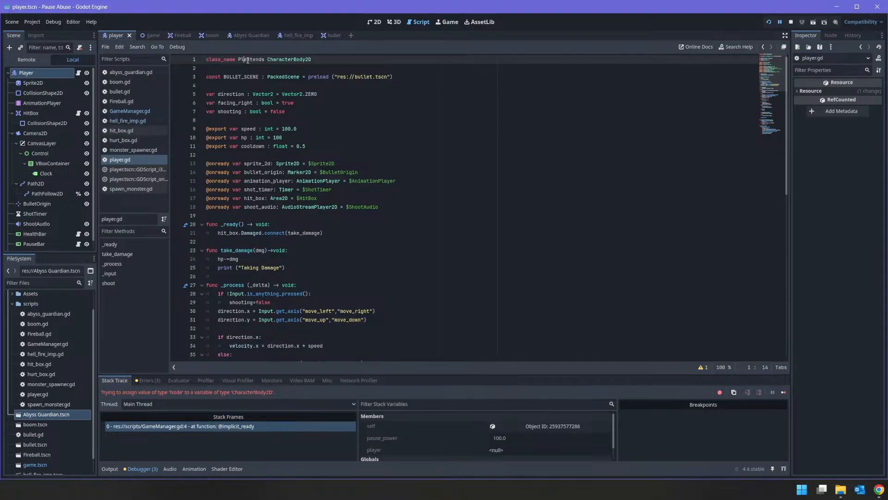
text(ayer)
key(Left)
key(Left)
key(Left)
text(l)
key(ctrl+s)
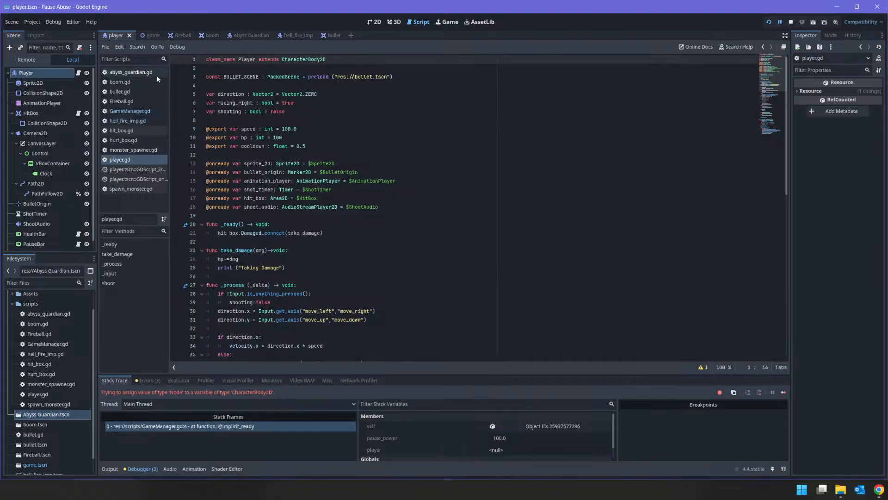
click(158, 111)
click(250, 86)
key(shift+Right)
key(shift+Right)
key(shift+Right)
key(shift+Right)
key(shift+Right)
key(shift+Right)
key(shift+Right)
key(shift+Right)
key(shift+Right)
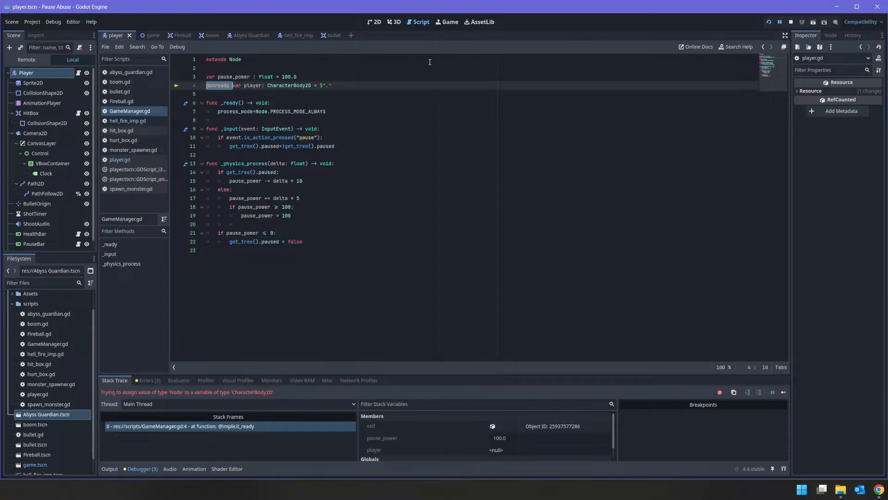
key(BackSpace)
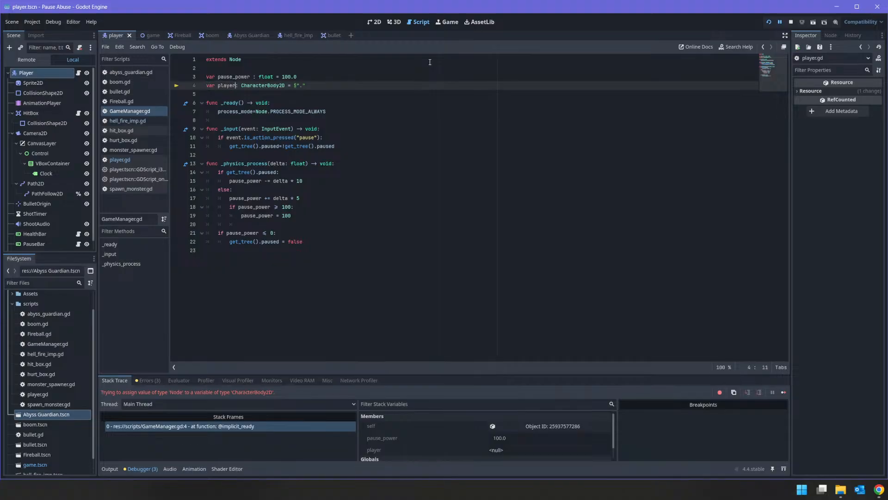
key(shift+End)
text(Player)
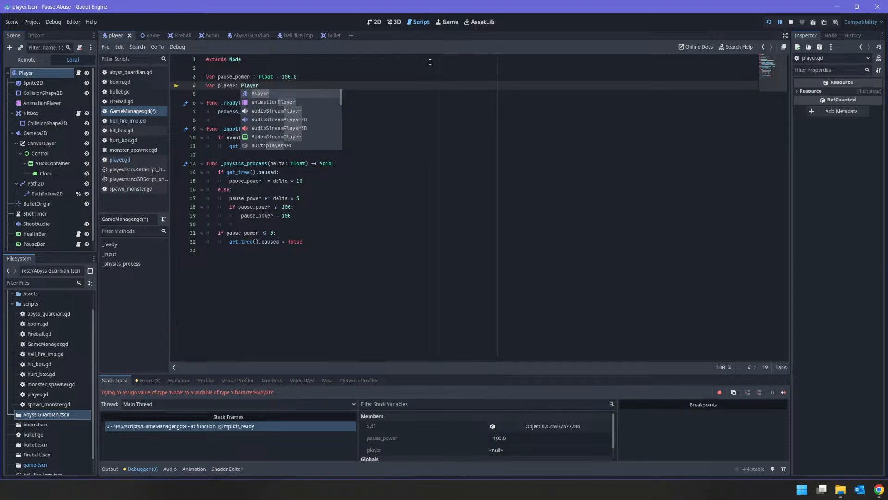
key(Escape)
Start a player= assignment on a new line above process_mode in GameManager.gd's _ready function
key(Down)
key(Down)
key(Down)
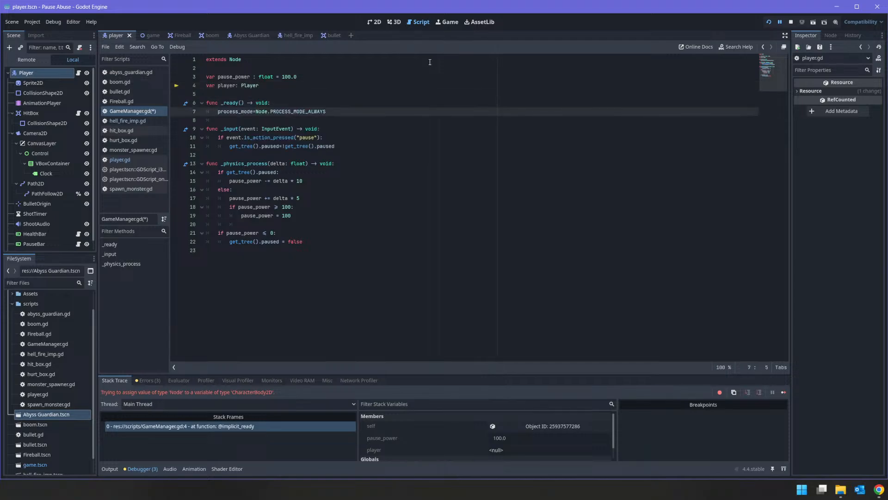
key(Return)
key(Up)
text(player)
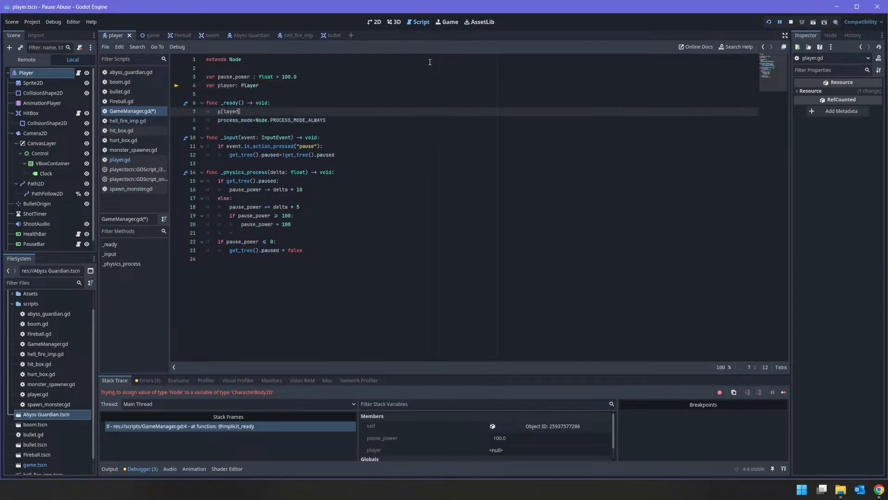
key(Escape)
text(=)
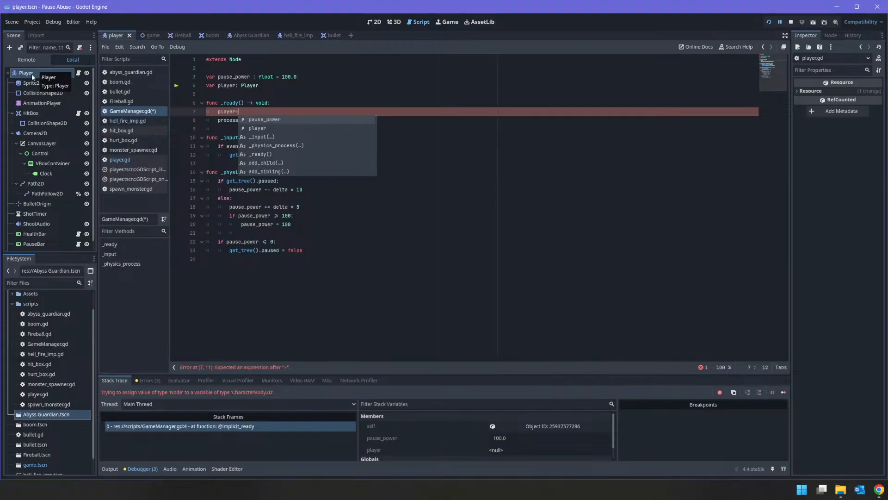
Try assigning the scene's Player node, $".", to player in the _ready function
drag(32, 75, 261, 113)
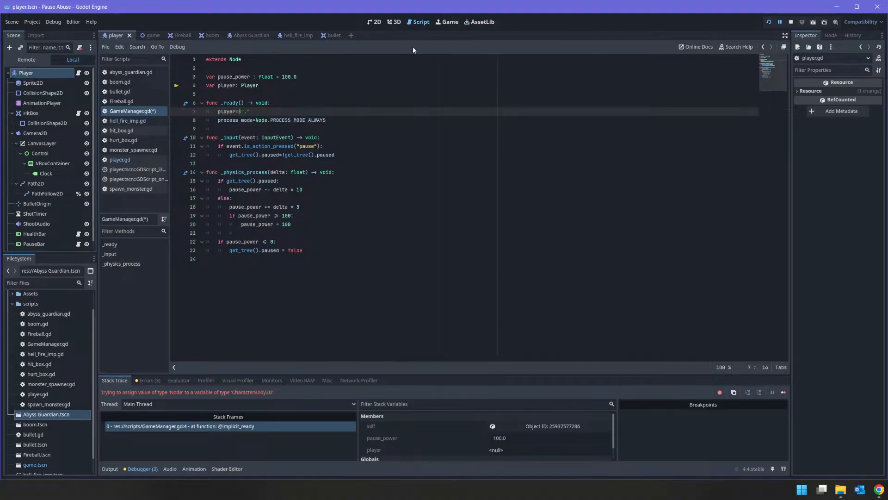
drag(251, 112, 238, 111)
key(BackSpace)
right_click(40, 73)
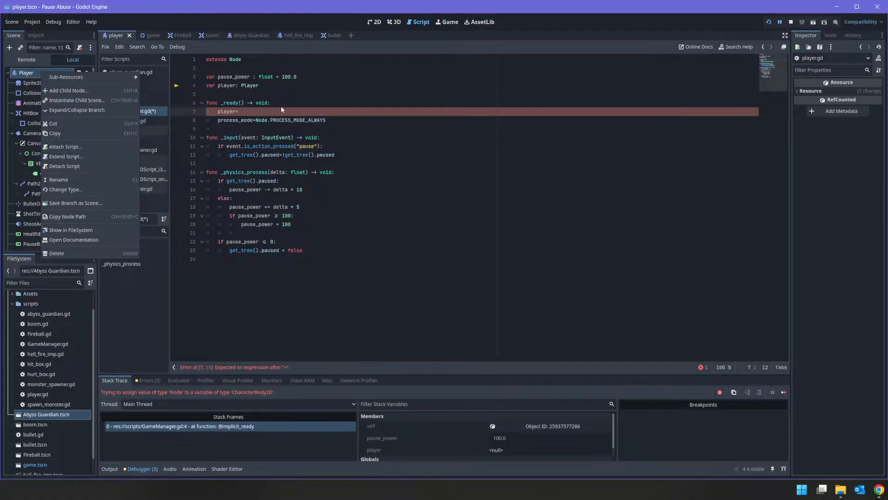
click(268, 112)
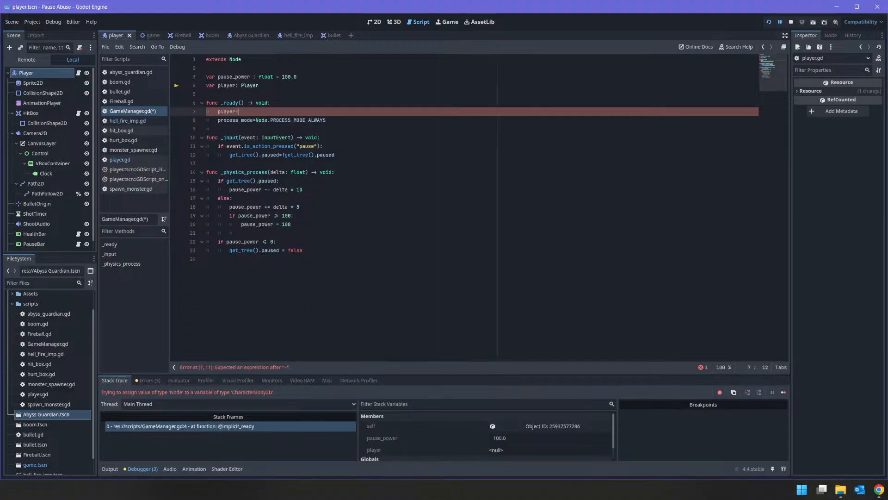
click(802, 489)
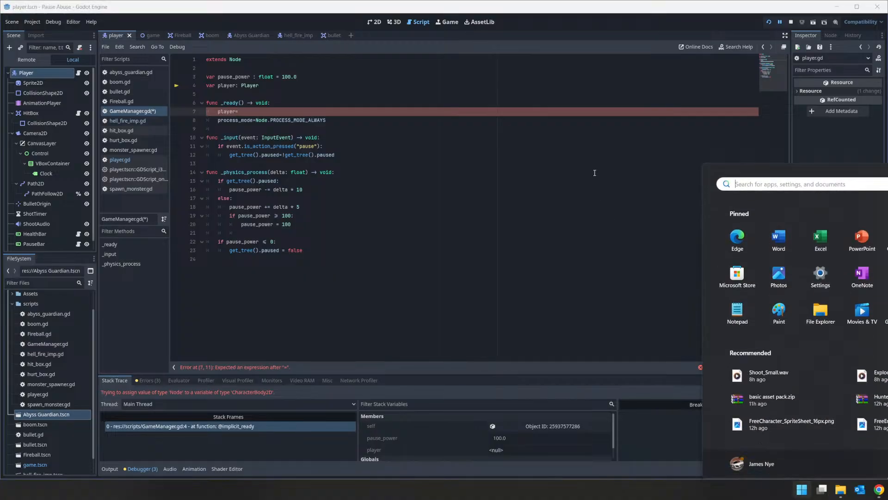
key(Escape)
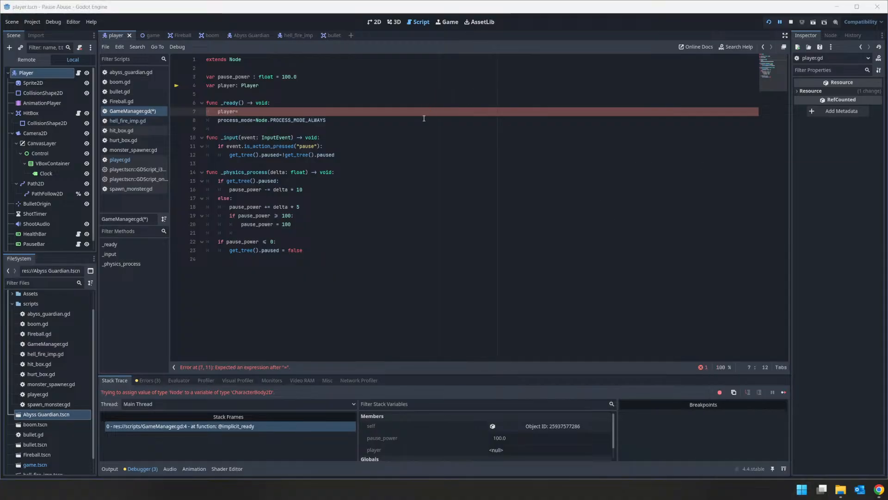
click(257, 114)
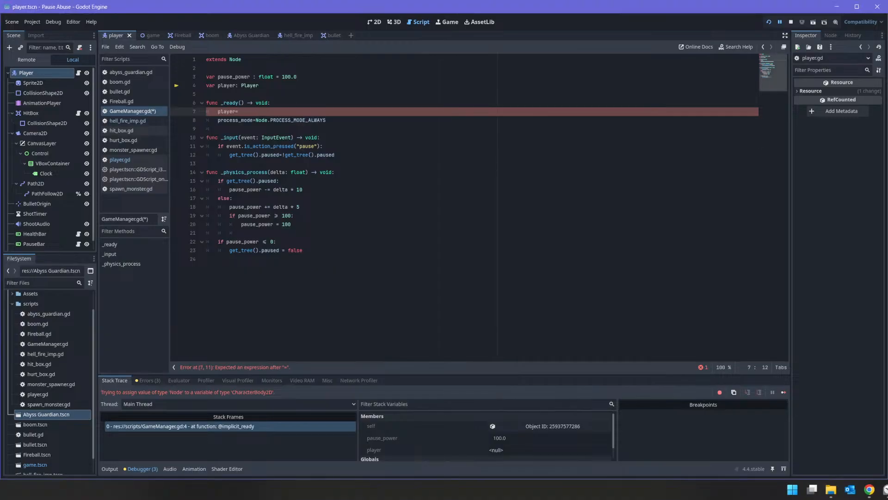
Open the Zelda: A Tribute project from the Godot Project Manager and bring its editor window into view
key(alt+Tab)
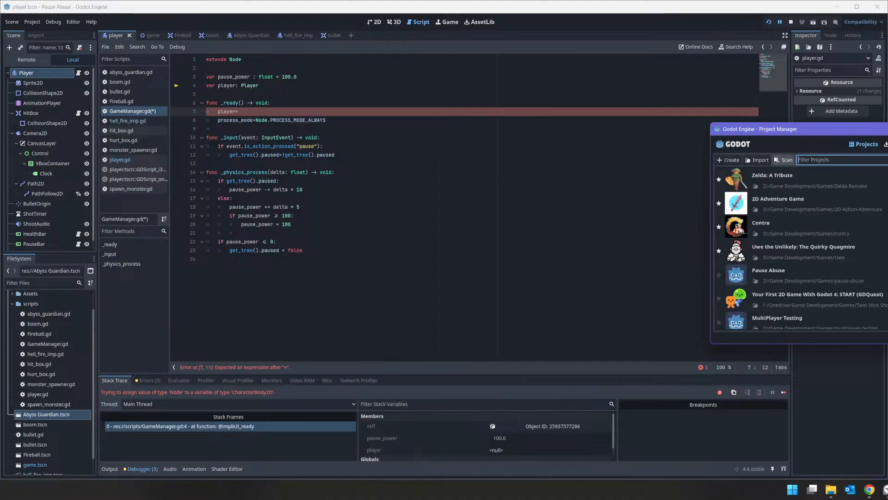
double_click(802, 184)
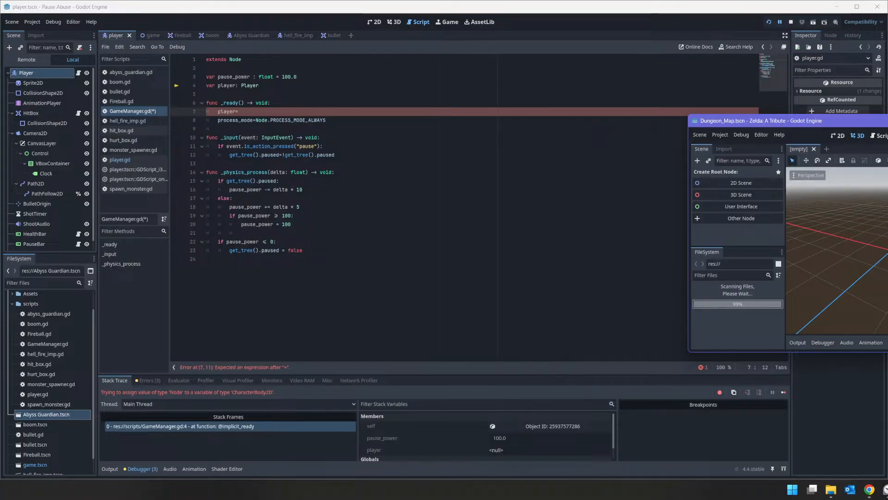
drag(707, 139, 0, 158)
Search the project files for "game" and "manager", and open GlobalPlayerManager.gd
click(55, 279)
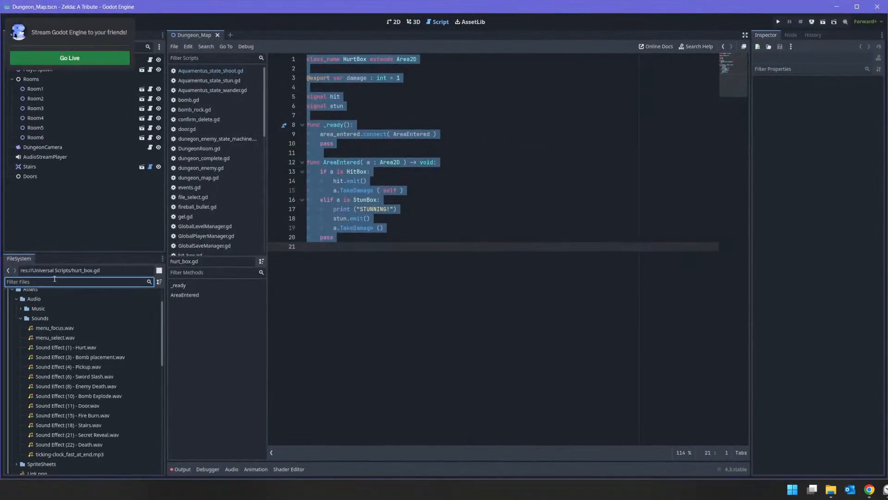
text(game)
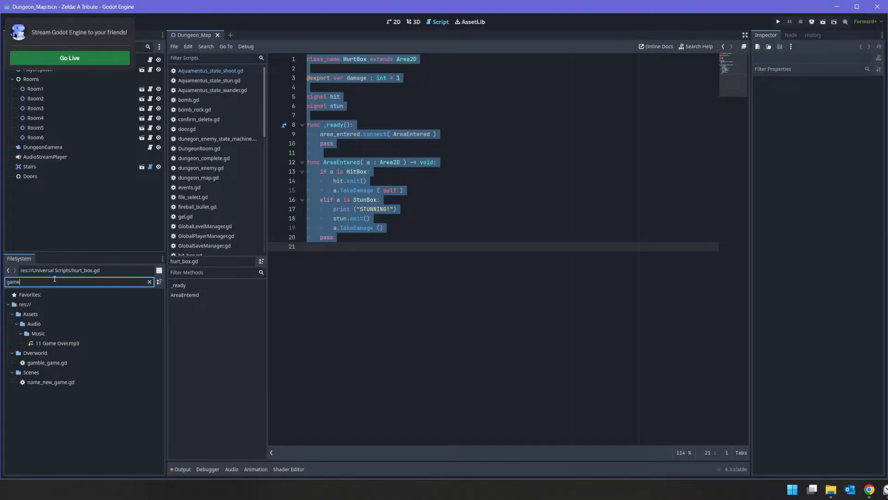
double_click(41, 285)
key(BackSpace)
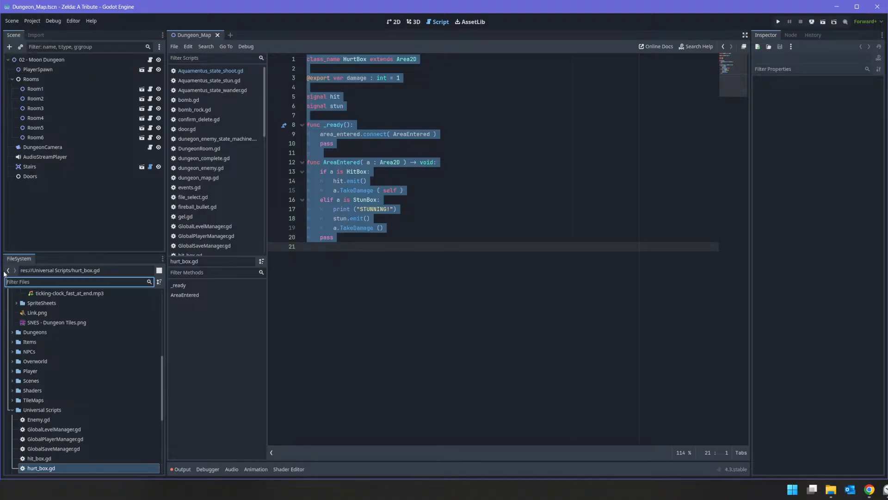
text(Game)
key(ctrl+a)
text(manage)
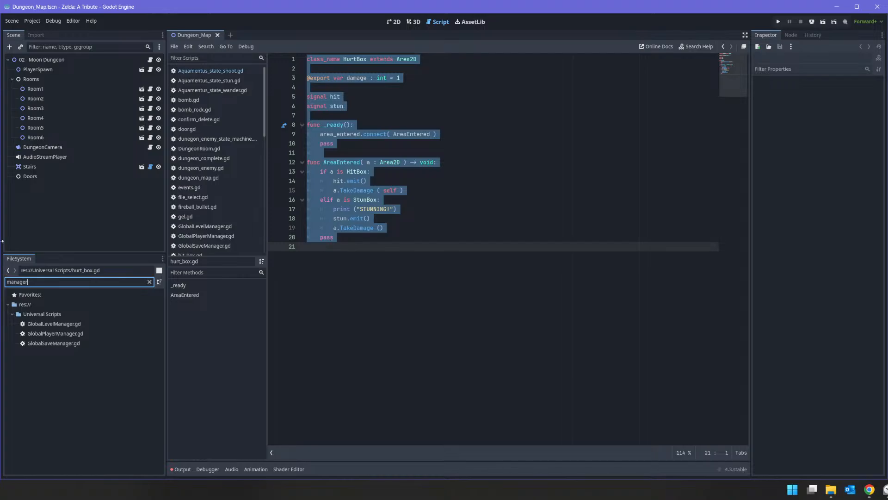
double_click(63, 334)
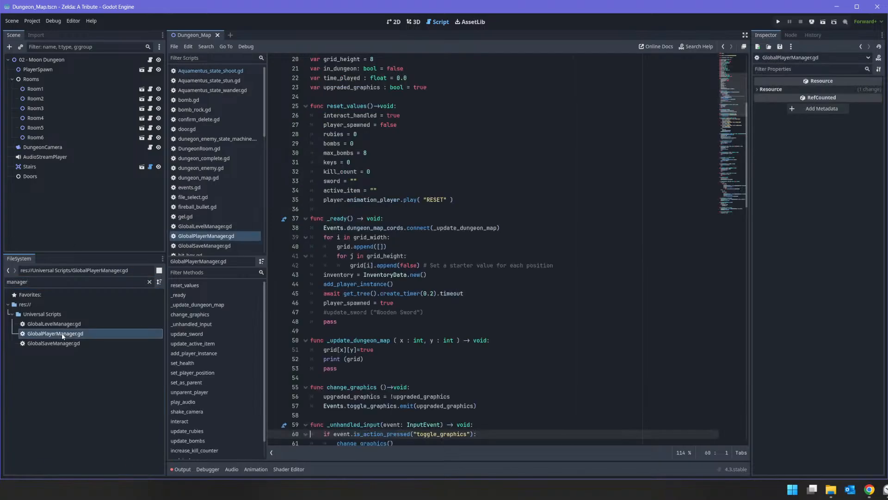
Examine the PLAYER preload constant, the add_player_instance call in _ready, and that function's definition
scroll(364, 92, up, 6)
click(361, 78)
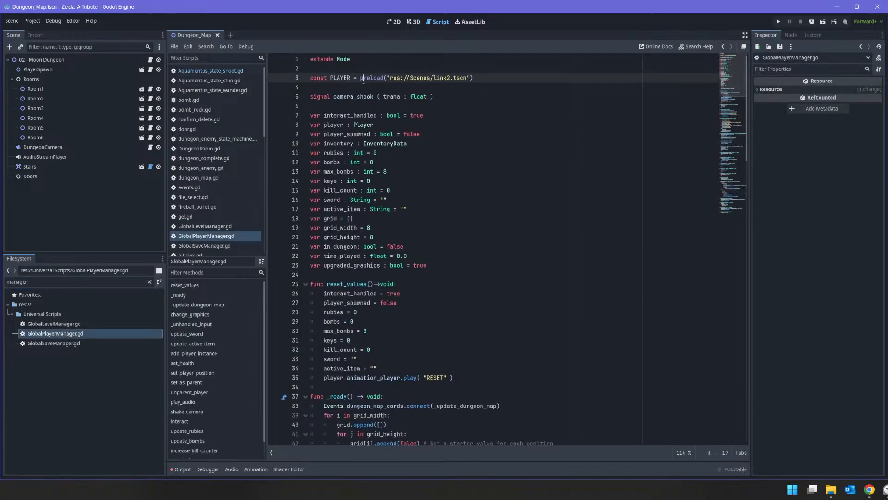
drag(493, 78, 309, 78)
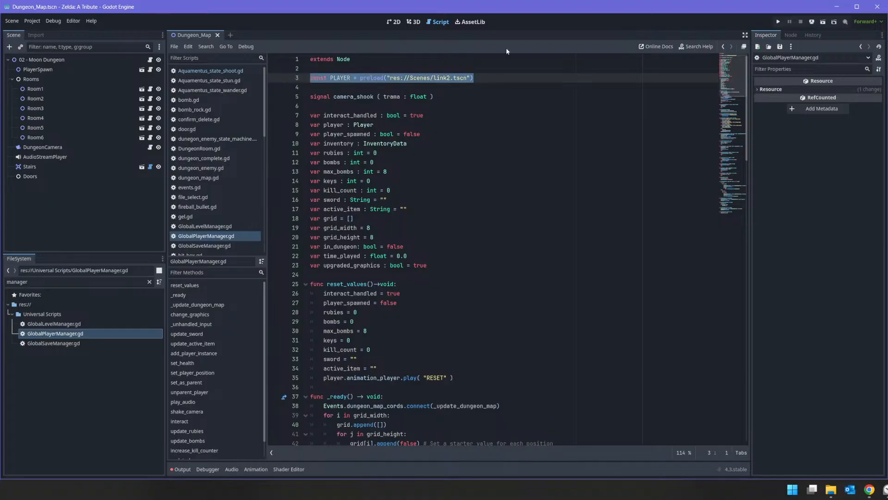
scroll(446, 230, down, 5)
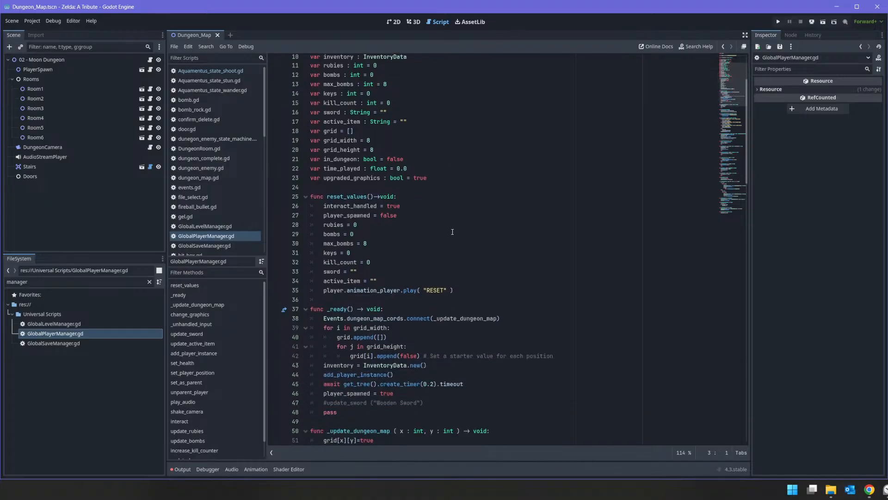
scroll(450, 232, down, 2)
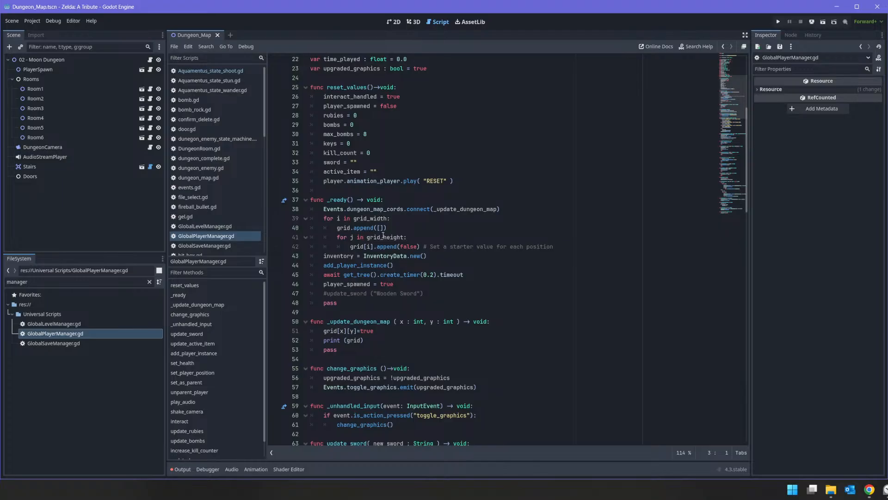
double_click(355, 265)
scroll(413, 268, down, 5)
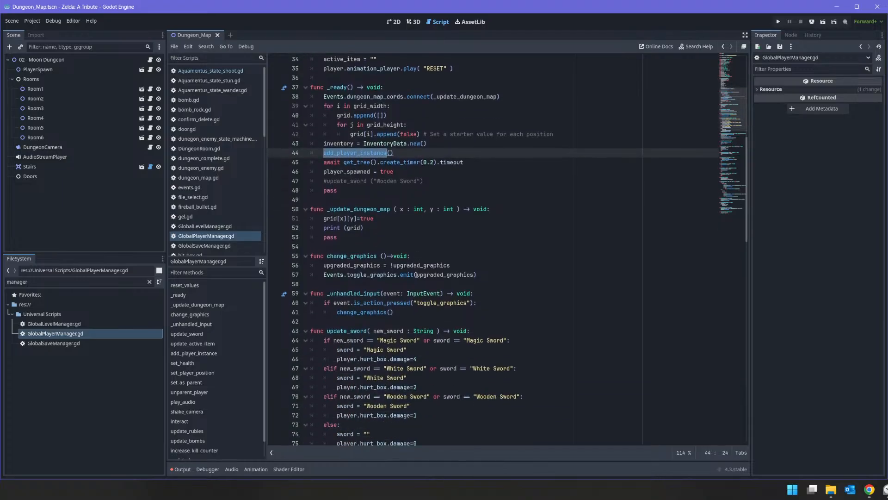
scroll(413, 268, down, 10)
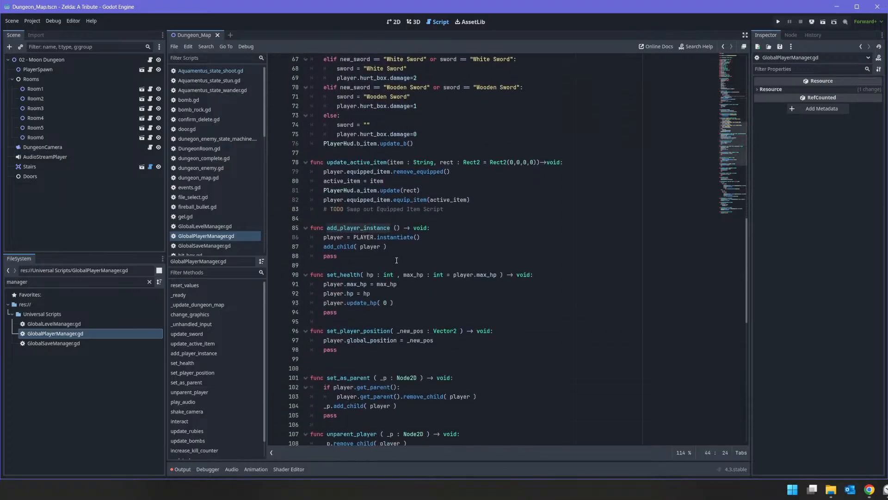
drag(352, 255, 311, 227)
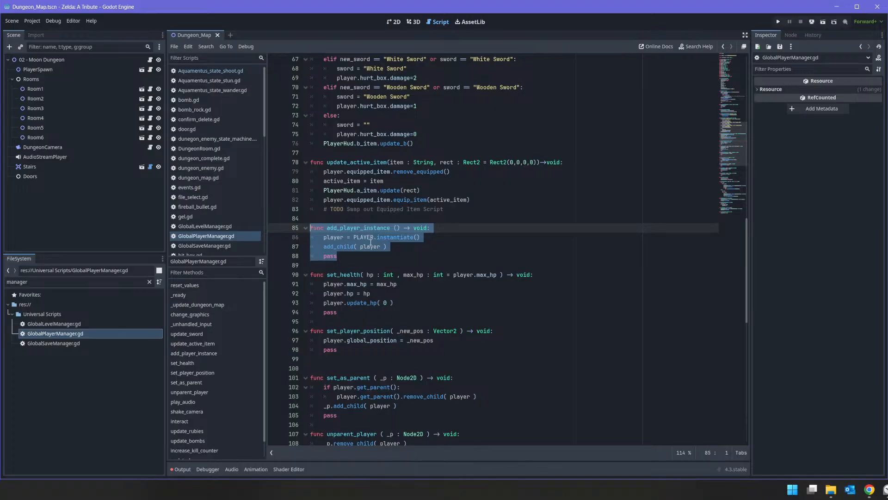
Copy the add_player_instance function from GlobalPlayerManager.gd to the end of GameManager.gd in the Pause Abuse project, separated by an empty line
right_click(370, 241)
click(384, 273)
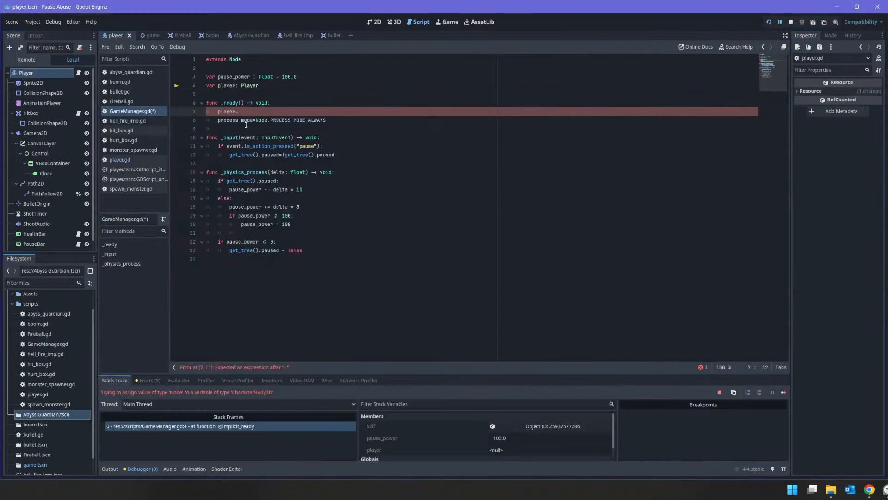
key(Down)
key(Down)
key(Down)
key(Down)
key(Down)
key(Down)
key(Down)
key(Down)
key(Down)
key(Down)
key(Down)
key(Down)
key(Down)
key(Down)
key(Down)
key(Down)
key(Down)
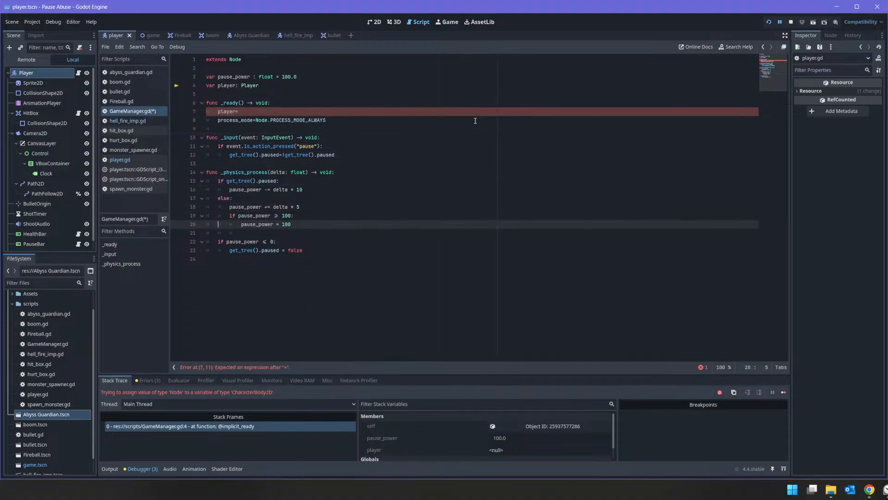
key(ctrl+v)
key(Up)
key(Up)
key(Up)
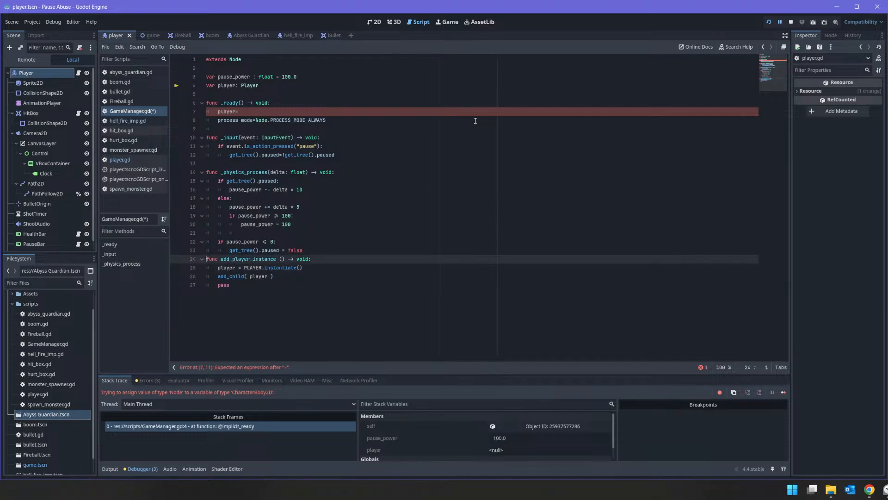
key(Home)
key(Return)
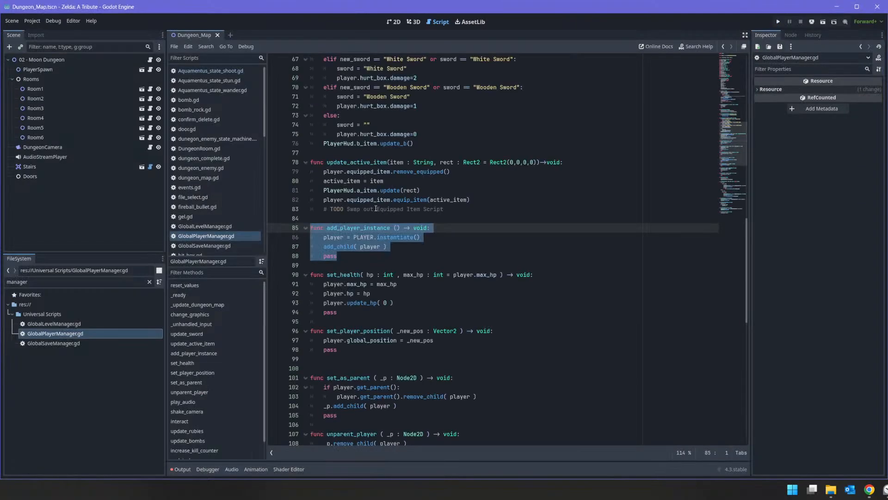
Replace the unfinished player assignment in GameManager.gd's _ready function with the add_player_instance() call copied from GlobalPlayerManager.gd
scroll(375, 209, up, 7)
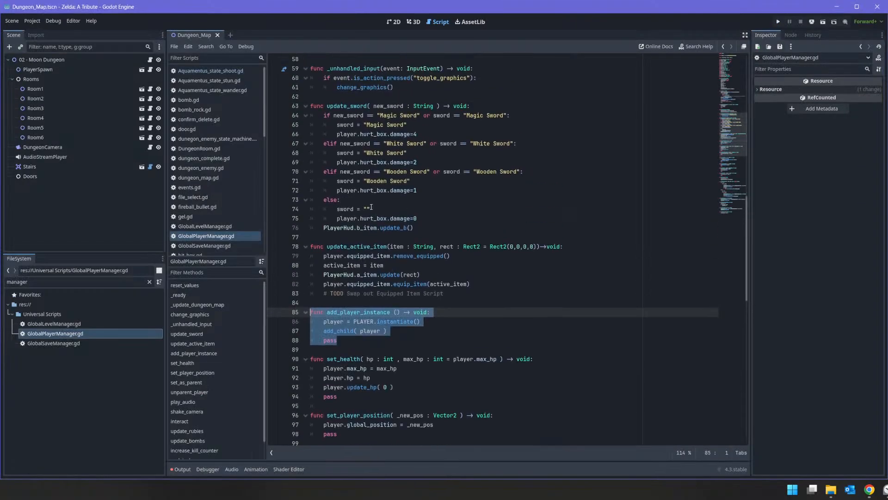
scroll(376, 190, up, 8)
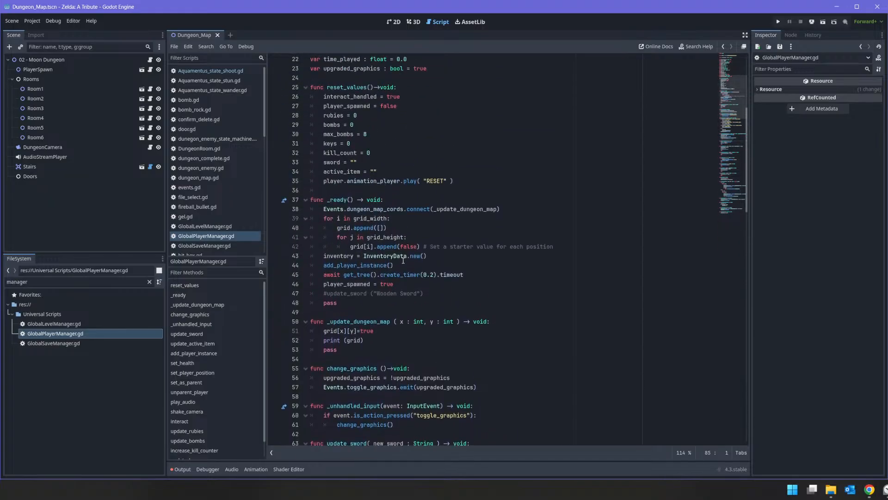
drag(399, 266, 292, 266)
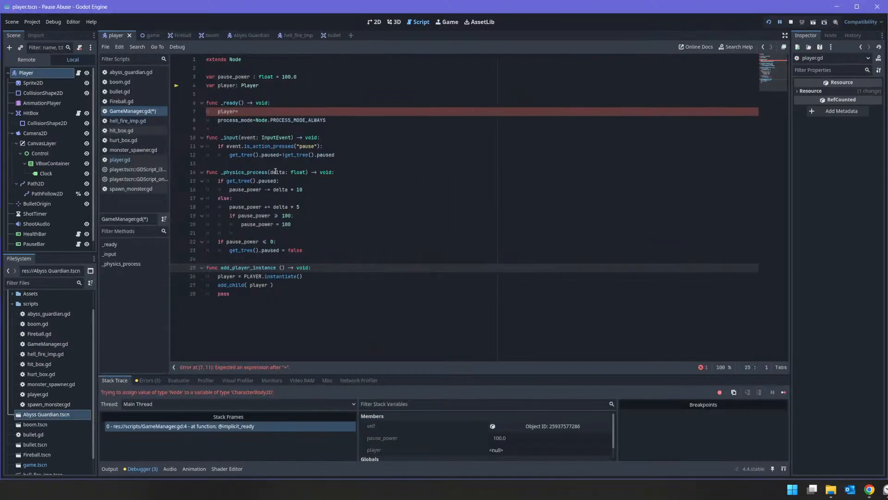
key(Up)
key(Up)
key(Up)
key(Up)
key(Up)
key(Up)
key(Up)
key(Up)
key(Up)
key(Up)
key(Up)
key(Up)
key(Up)
key(Up)
key(Up)
key(Up)
key(Up)
key(Up)
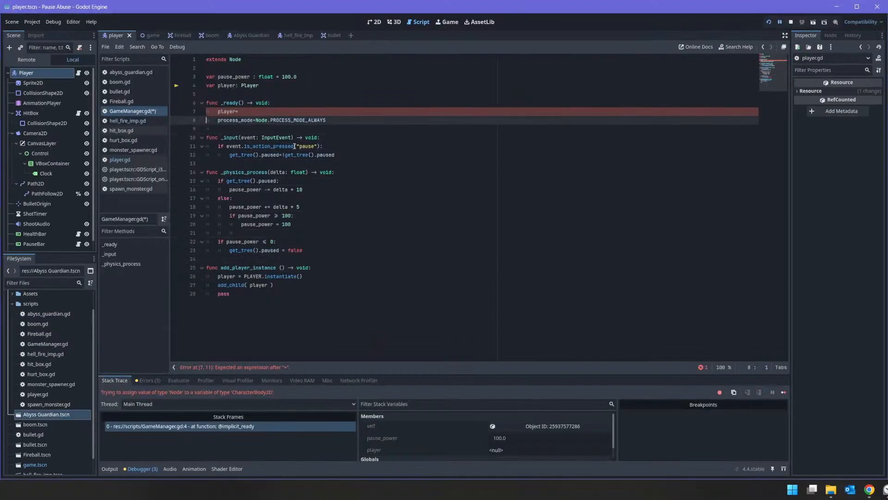
key(shift+End)
key(ctrl+v)
Insert an empty line above the pause_power declaration in GameManager.gd
key(Up)
key(Up)
key(Up)
key(Up)
key(Down)
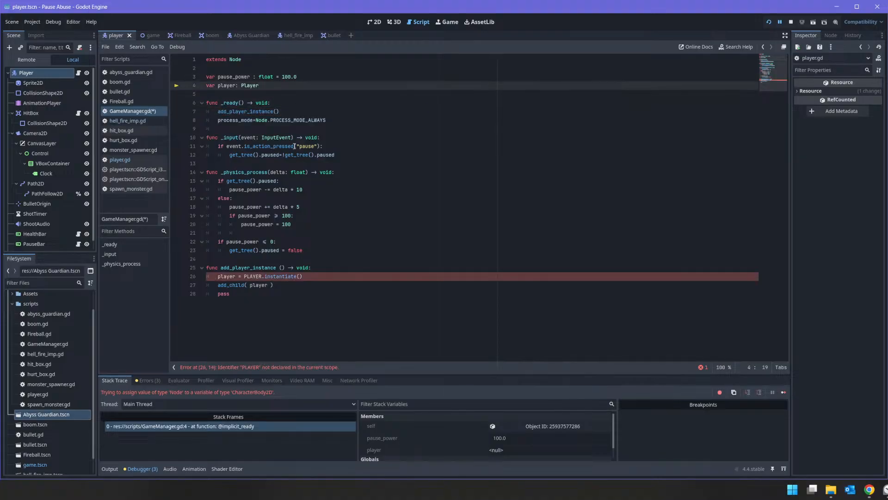
key(Up)
key(Up)
key(Return)
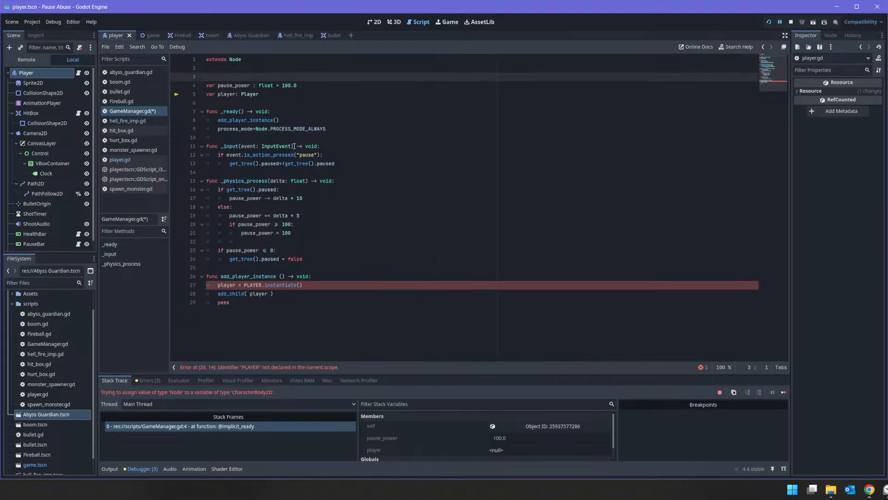
text(const)
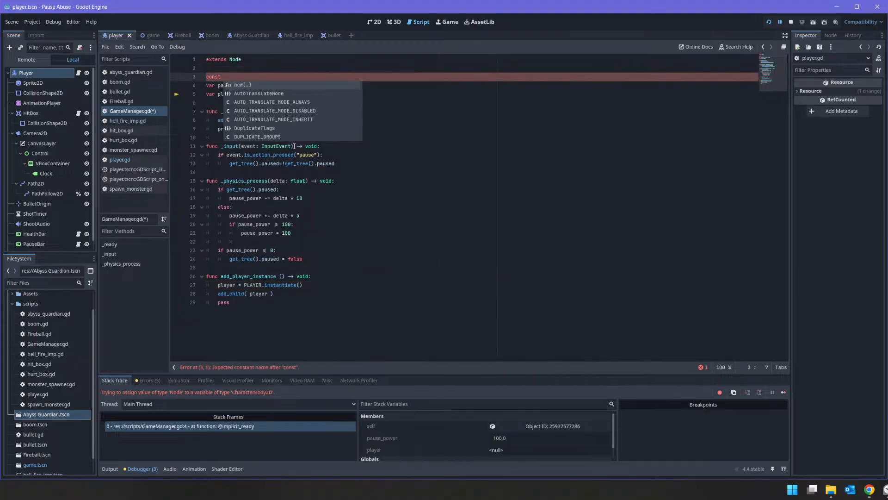
key(BackSpace)
key(BackSpace)
key(BackSpace)
key(BackSpace)
key(BackSpace)
key(BackSpace)
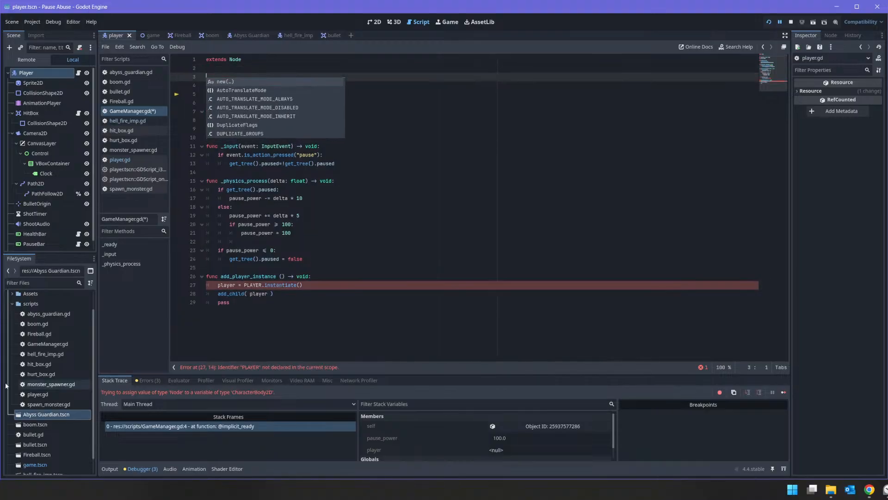
Add the PLAYER constant preloading res://player.tscn above the pause_power variable, followed by an empty line
scroll(32, 445, down, 2)
drag(35, 467, 312, 75)
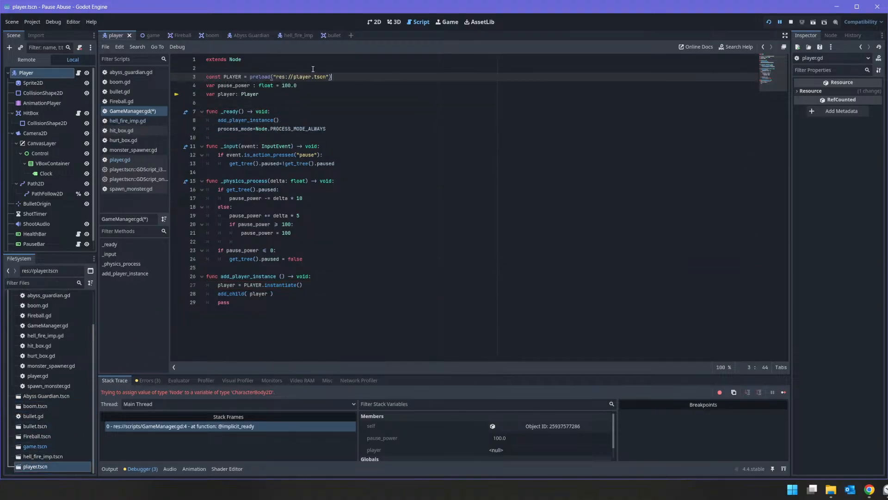
key(Return)
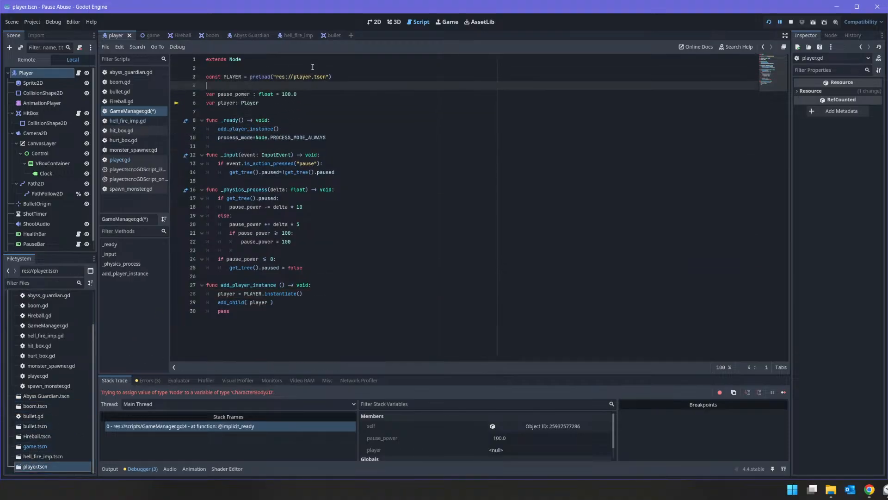
double_click(232, 76)
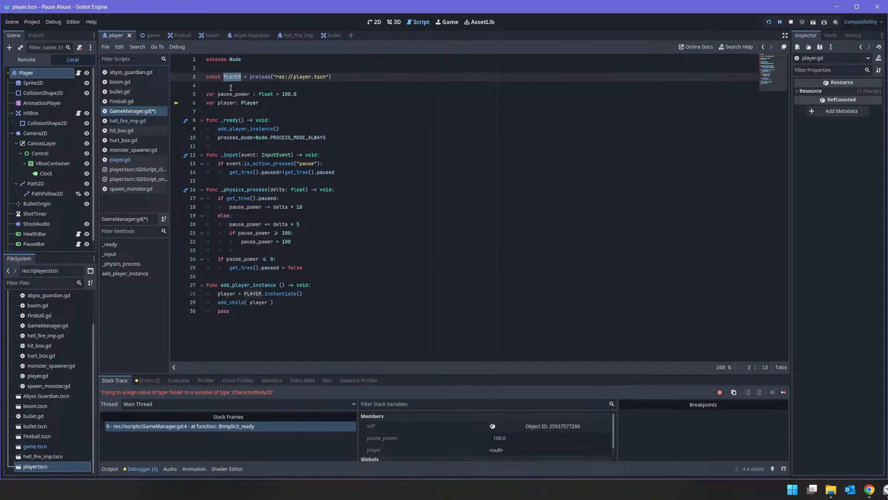
click(288, 310)
click(295, 300)
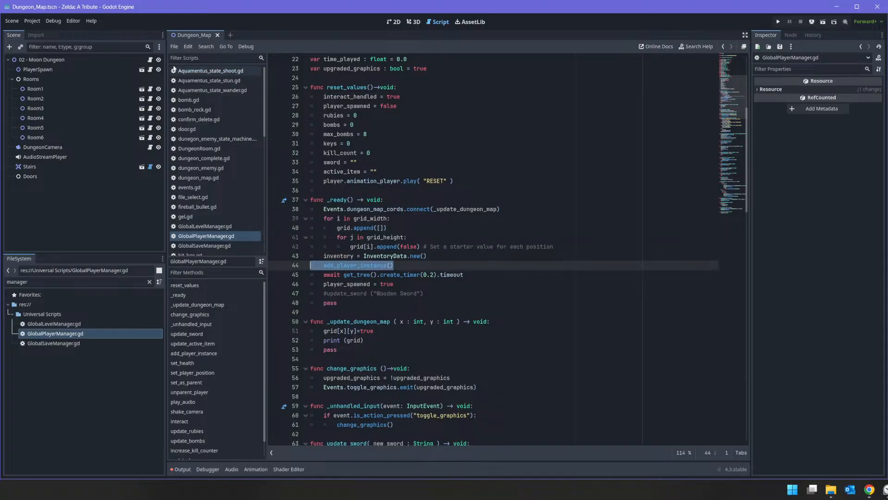
Switch to the Zelda: A Tribute project, open GlobalLevelManager.gd and examine its load_new_level function
double_click(81, 326)
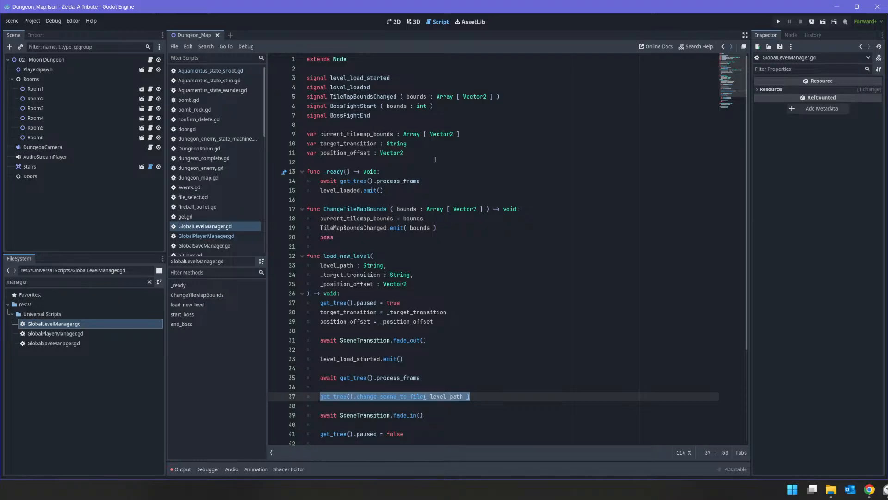
scroll(401, 237, down, 5)
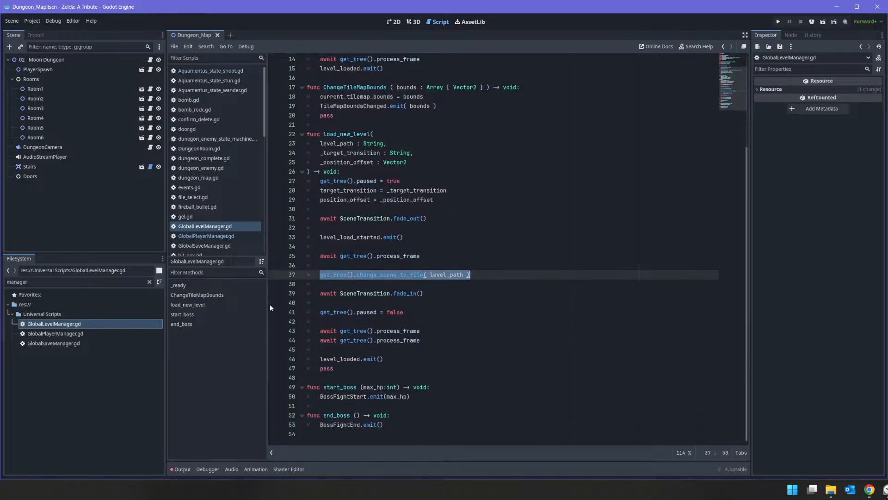
text(w)
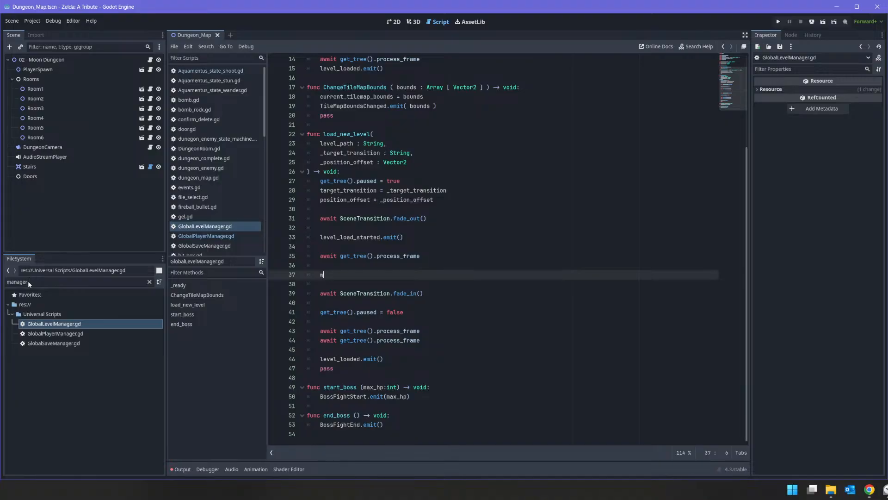
Search the project files for "level", open level.gd and examine the PlayerManager.set_as_parent( self ) call in _ready
click(150, 281)
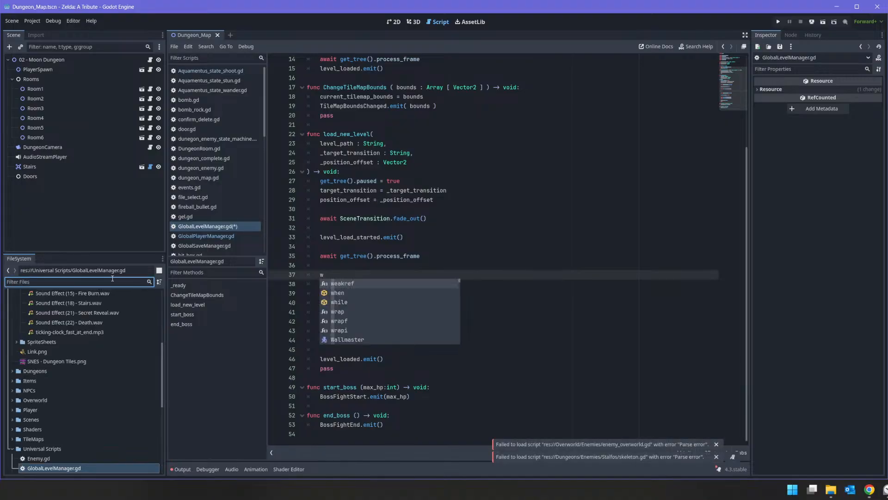
text(level)
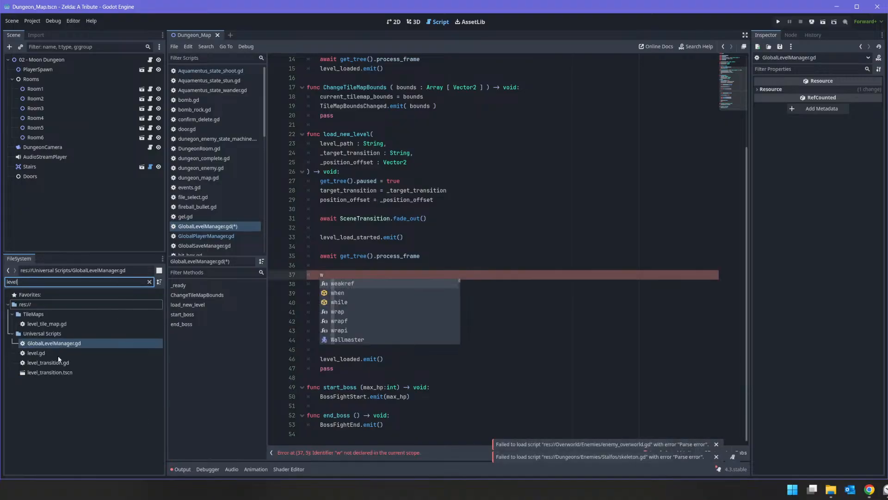
double_click(51, 353)
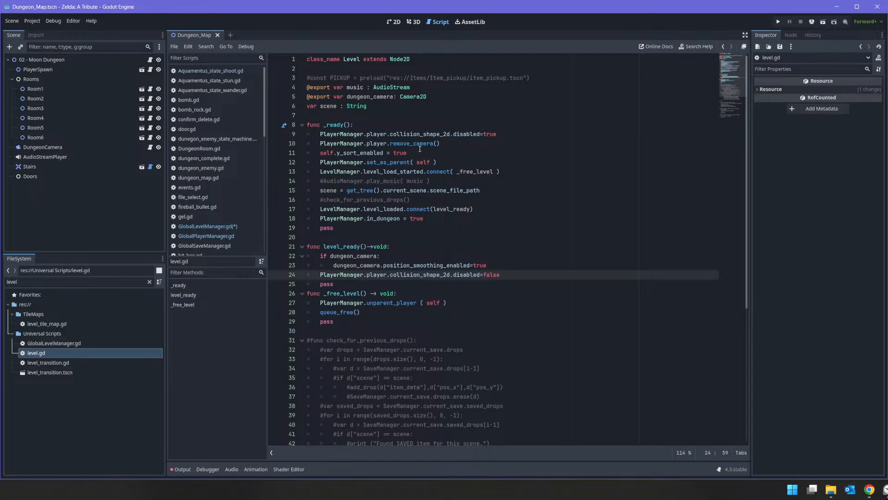
drag(315, 162, 442, 163)
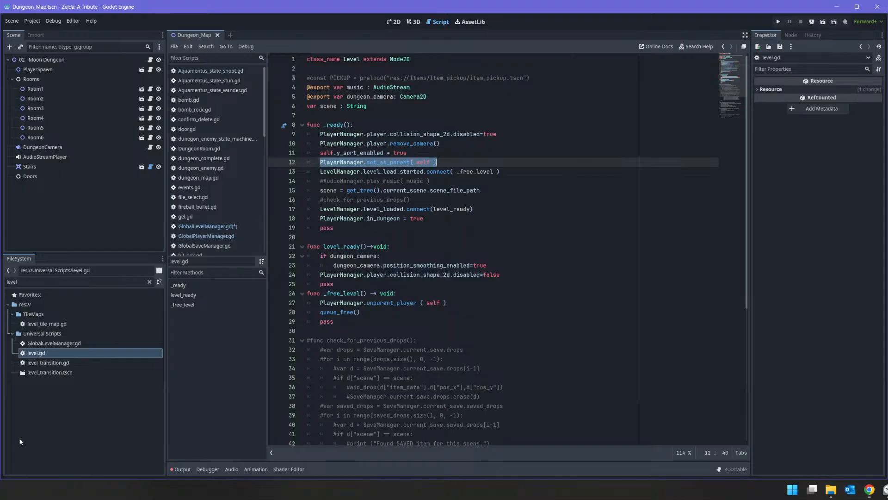
Copy the whole set_as_parent function from GlobalPlayerManager.gd
scroll(220, 199, down, 5)
scroll(212, 239, up, 4)
click(252, 213)
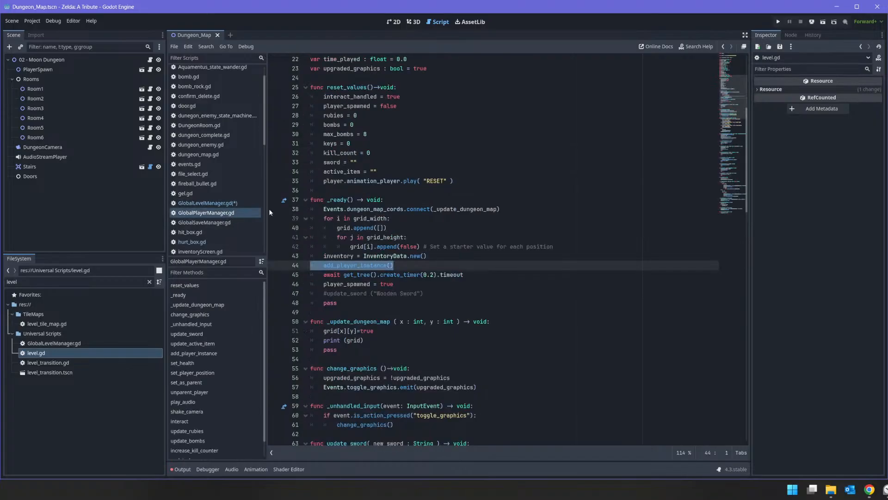
scroll(426, 245, down, 4)
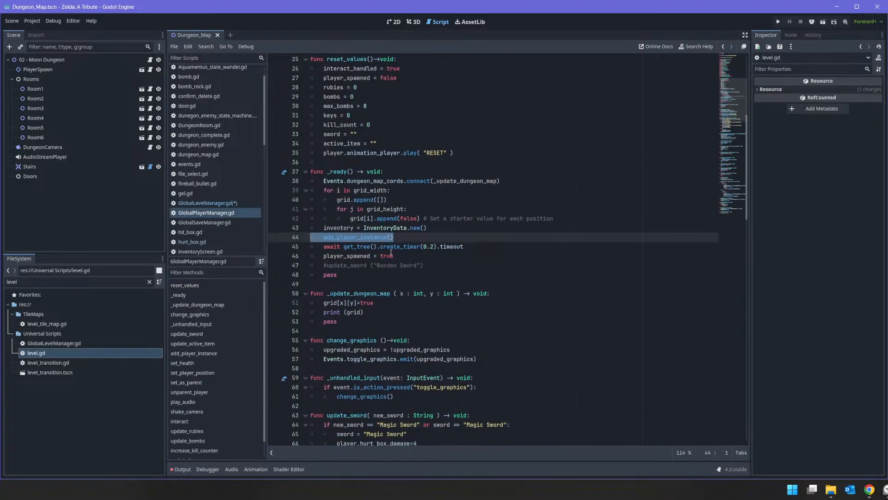
scroll(387, 257, down, 11)
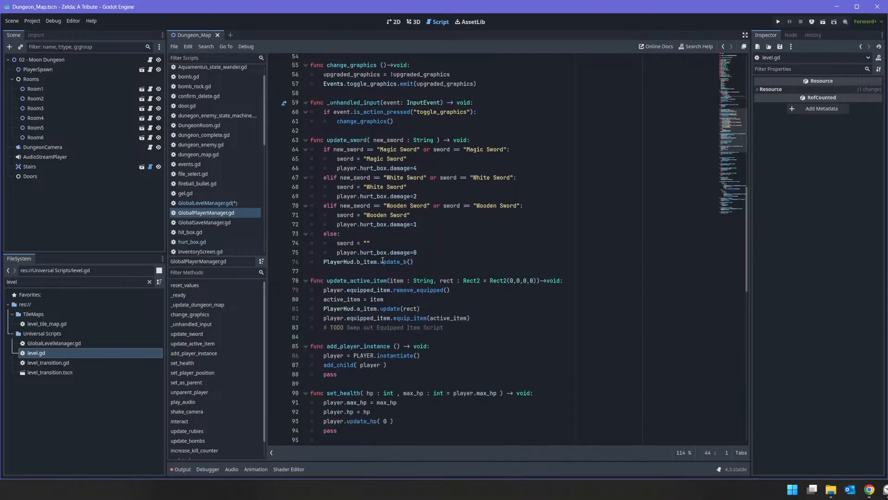
click(353, 246)
scroll(344, 258, down, 3)
scroll(345, 258, down, 2)
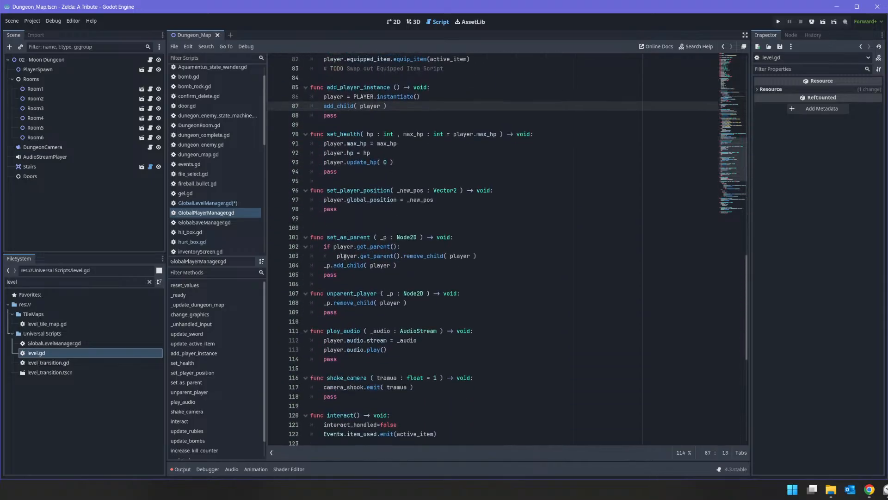
drag(345, 276, 279, 238)
key(ctrl+c)
right_click(385, 244)
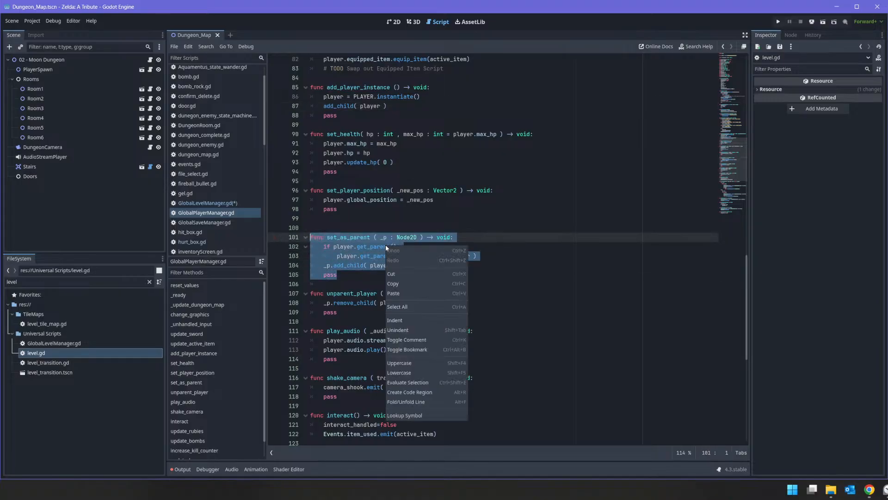
click(400, 284)
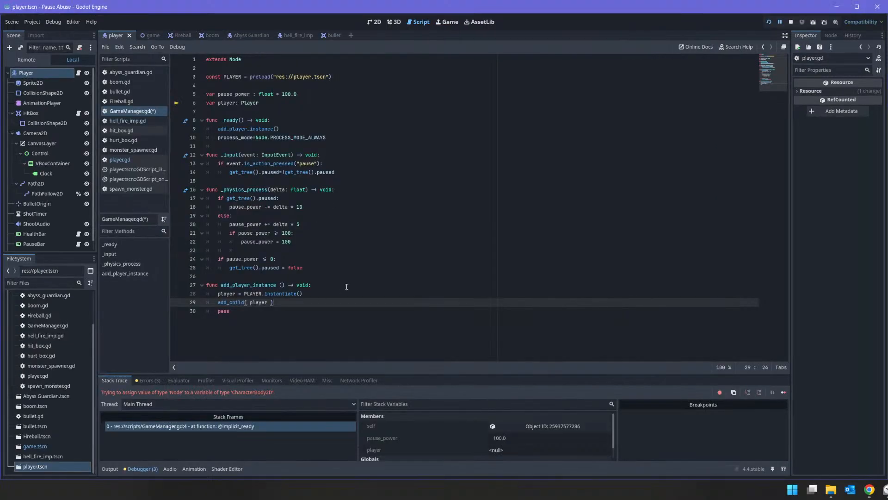
Paste the set_as_parent function below add_player_instance in Pause Abuse's GameManager.gd and save the script
key(Down)
key(End)
key(Return)
key(Return)
key(BackSpace)
key(ctrl+v)
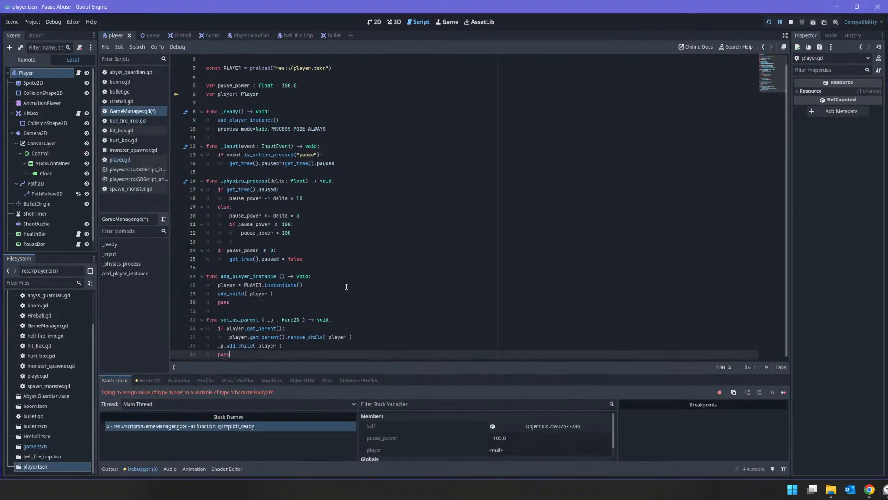
key(ctrl+s)
scroll(336, 204, up, 1)
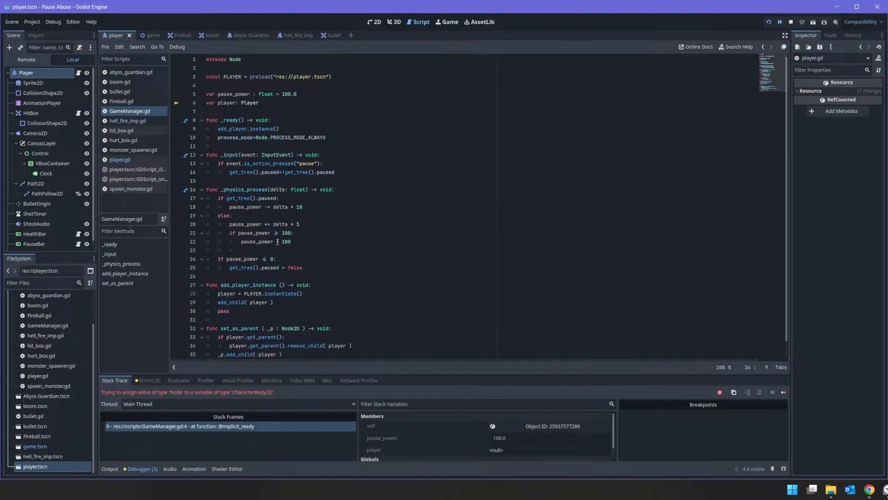
scroll(281, 237, down, 2)
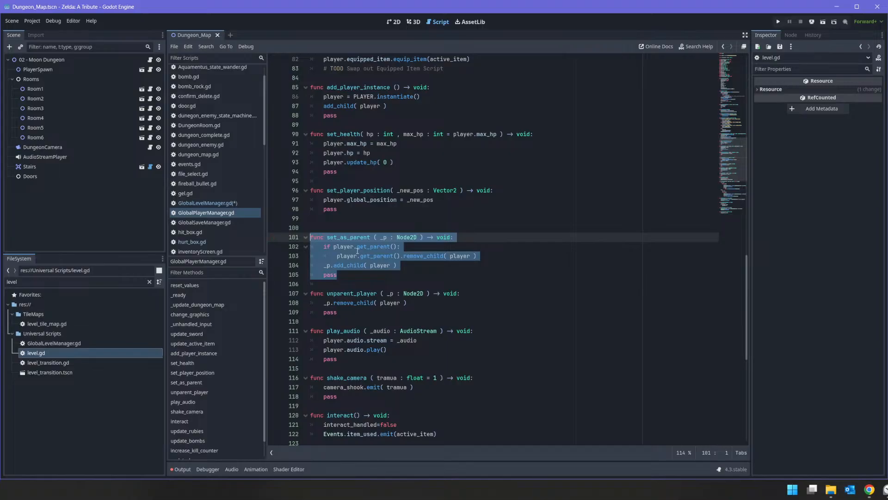
Return to the Zelda: A Tribute project and undo the accidental edit to the change_scene_to_file line in GlobalLevelManager.gd
scroll(357, 250, up, 20)
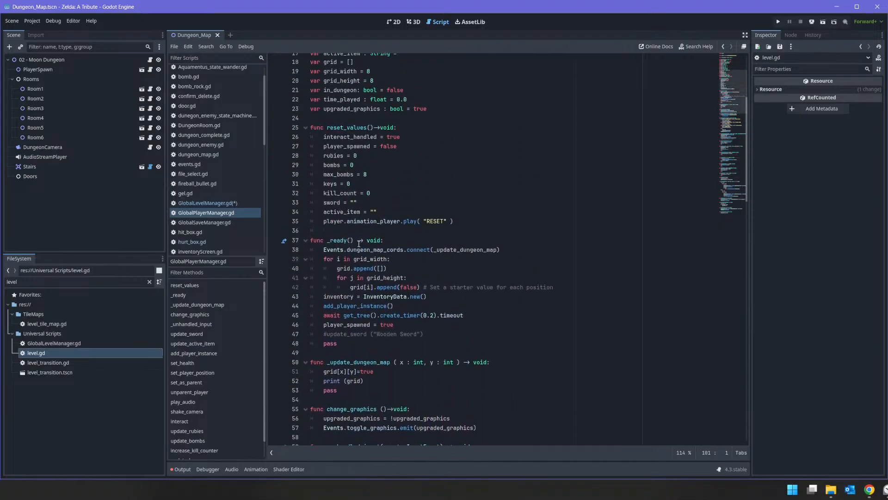
click(60, 350)
scroll(208, 198, up, 2)
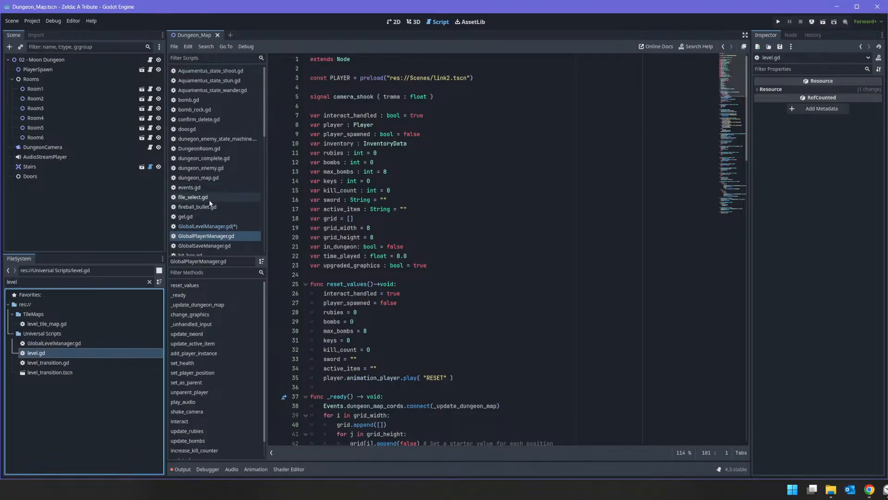
click(208, 226)
key(ctrl+z)
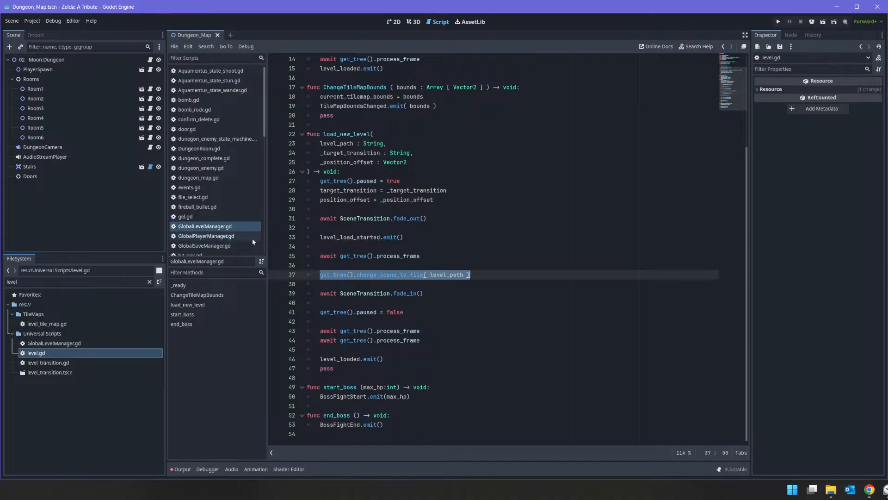
Open level.gd in the Zelda project and copy its code from the class_name line through the end of _free_level
scroll(213, 190, down, 5)
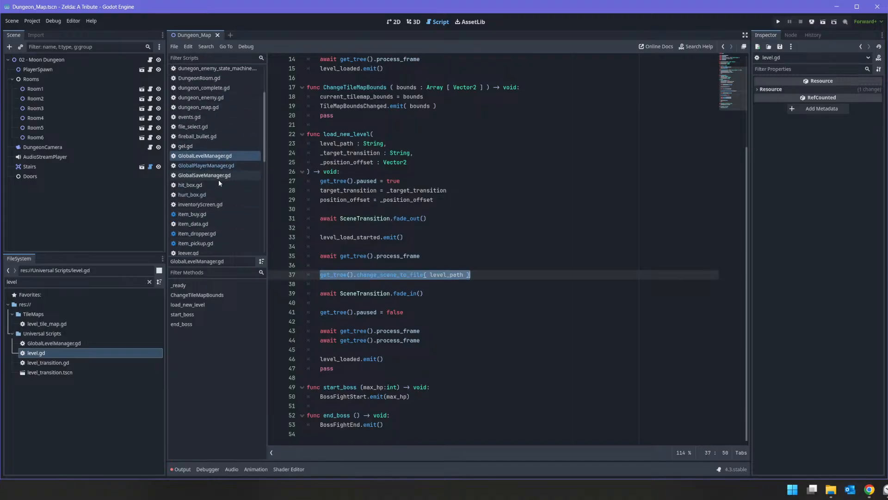
click(203, 216)
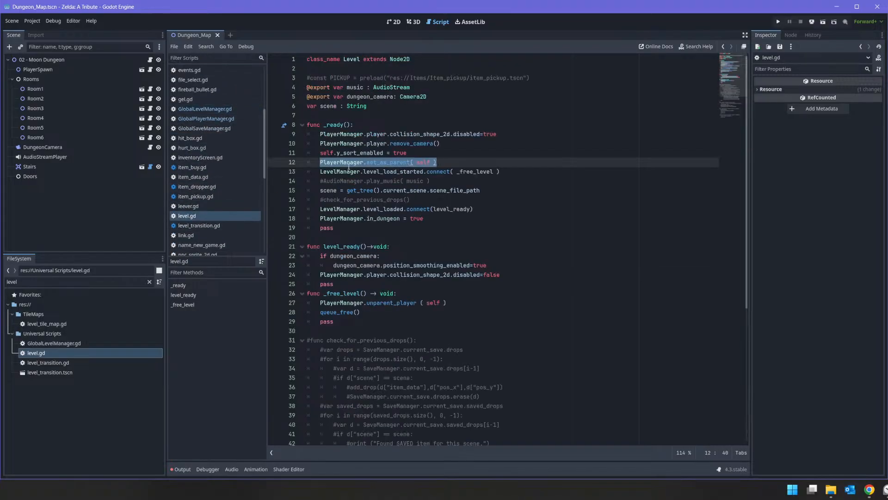
scroll(378, 145, down, 5)
scroll(358, 269, up, 5)
drag(341, 289, 297, 58)
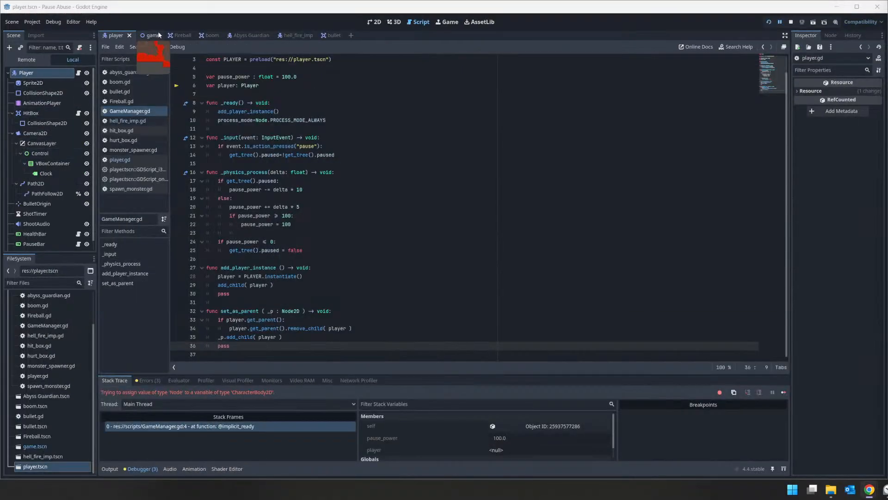
In Pause Abuse's game scene, attach a new level.gd script in res://scripts to the Game node and replace its template with the copied code
click(148, 36)
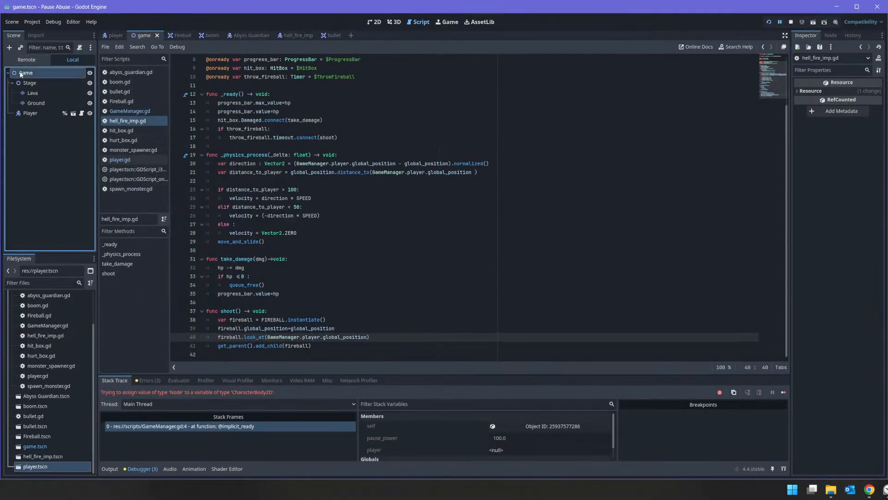
right_click(22, 73)
click(57, 134)
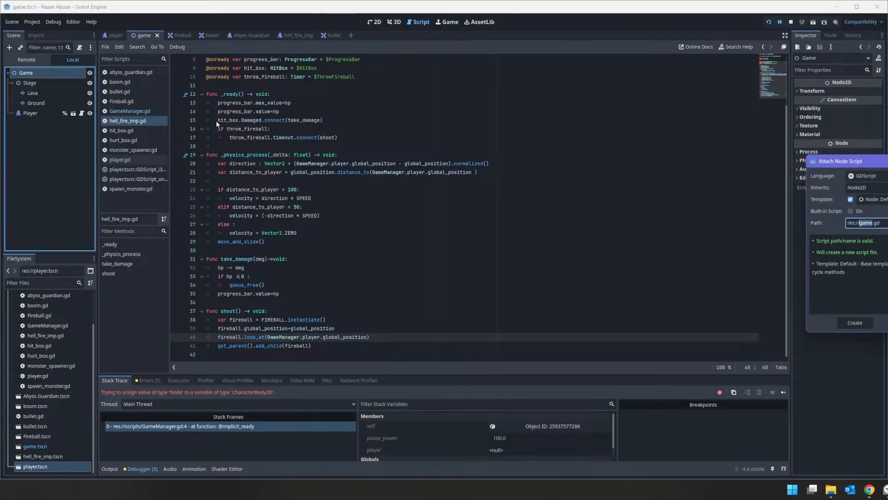
text(level)
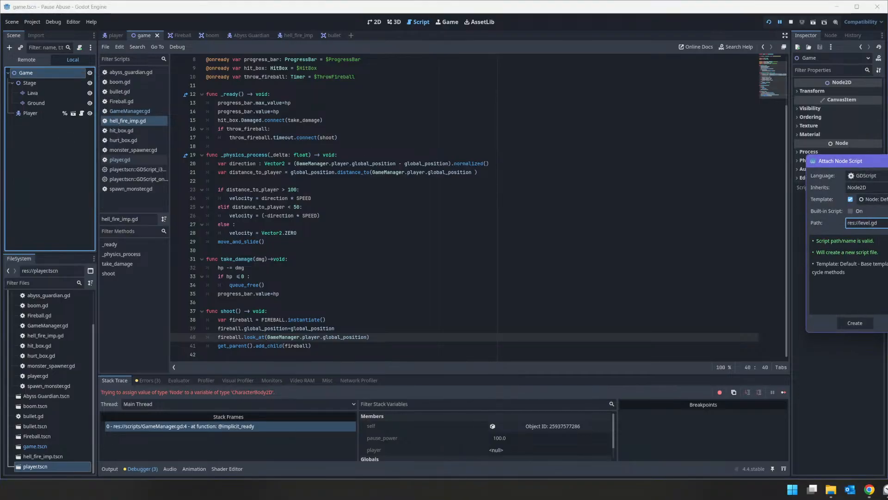
click(887, 222)
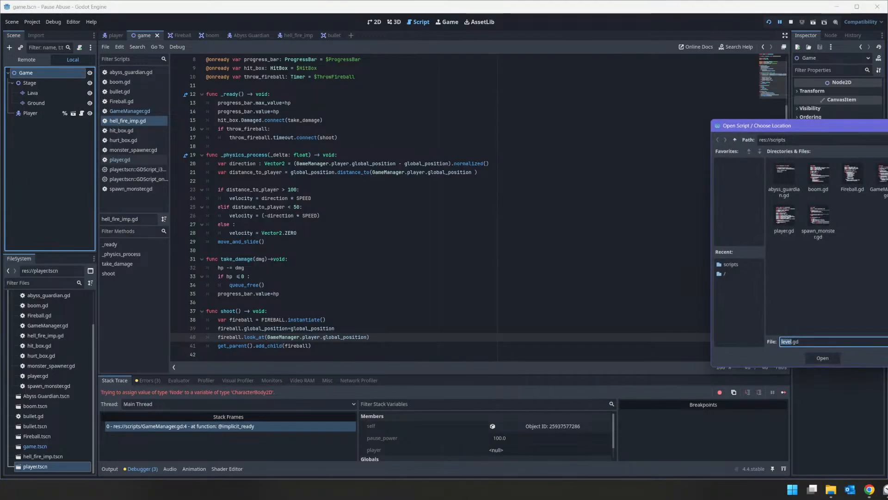
click(818, 363)
click(850, 320)
key(ctrl+a)
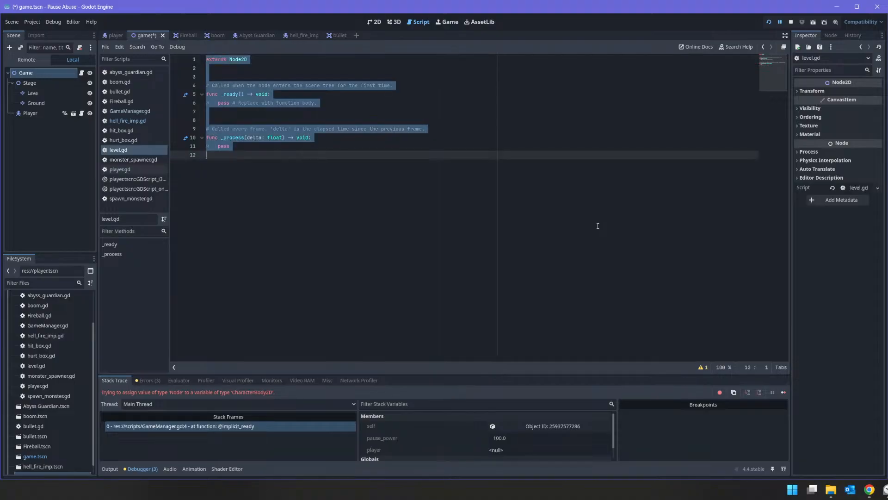
text(class_name Level extends Node2D  #const PICKUP = preload("res://Items/Item_pickup/item_pickup.tscn") @export var music : AudioStream @export var dungeon_camera: Camera2D var scene : String  func _ready(): 	PlayerManager.player.collision_shape_2d.disabled=true 	PlayerManager.player.remove_camera() 	self.y_sort_enabled = true 	PlayerManager.set_as_parent( self ) 	LevelManager.level_load_started.connect( _free_level ) 	#AudioManager.play_music( music ) 	scene = get_tree().current_scene.scene_file_path 	#check_for_previous_drops() 	LevelManager.level_loaded.connect(level_ready) 	PlayerManager.in_dungeon = true 	pass  func level_ready()->void: 	if dungeon_camera: 		dungeon_camera.position_smoothing_enabled=true 	PlayerManager.player.collision_shape_2d.disabled=false 	pass func _free_level() -> void: 	PlayerManager.unparent_player ( self ) 	queue_free() 	pass)
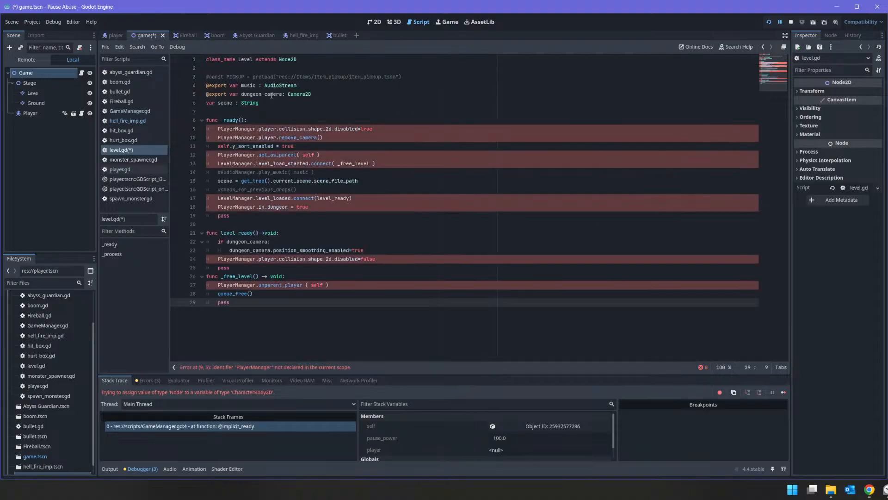
Delete the dungeon_camera and scene variable declarations from level.gd
click(305, 86)
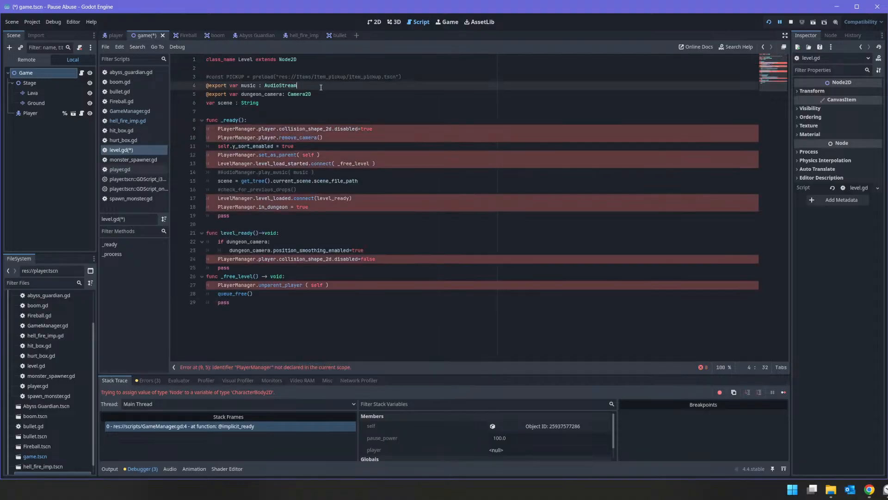
click(316, 94)
key(shift+Home)
key(BackSpace)
key(Delete)
key(shift+End)
key(BackSpace)
key(Delete)
Remove the player collision_shape_2d.disabled and remove_camera() lines from the start of _ready
key(Down)
key(Down)
key(shift+End)
key(BackSpace)
key(shift+Down)
key(shift+Down)
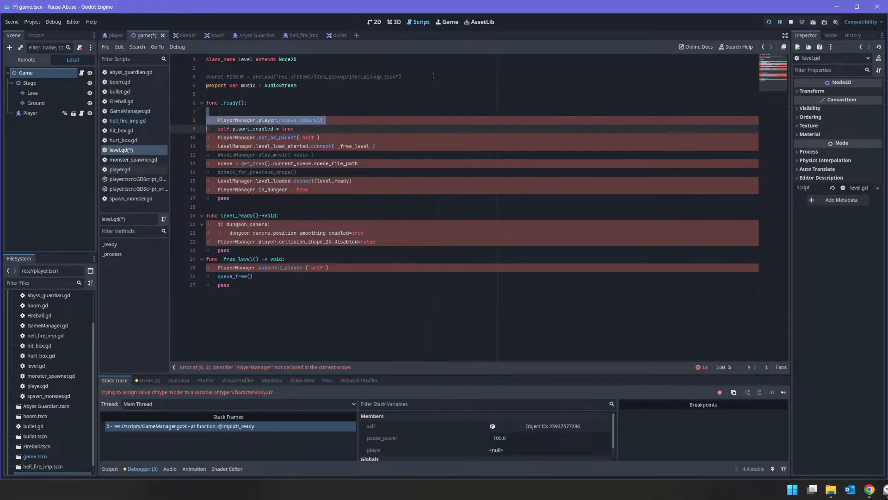
key(BackSpace)
Replace PlayerManager with GameManager in the set_as_parent( self ) call in _ready
key(shift+End)
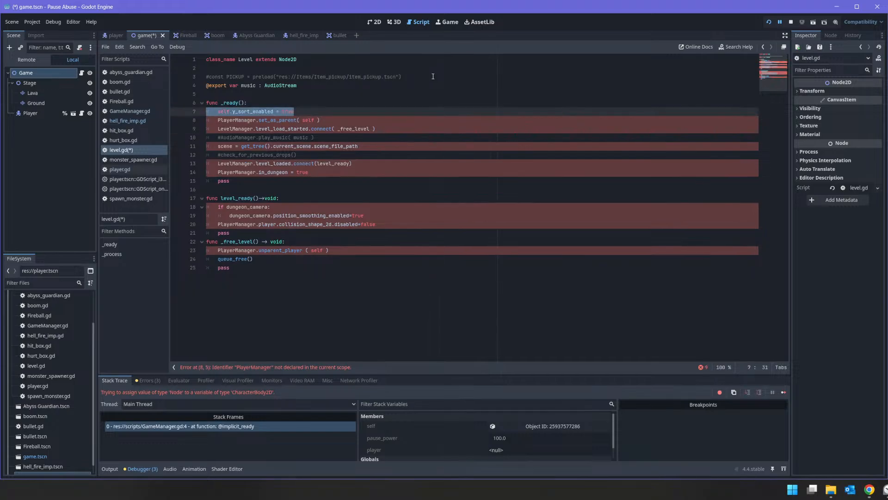
key(Down)
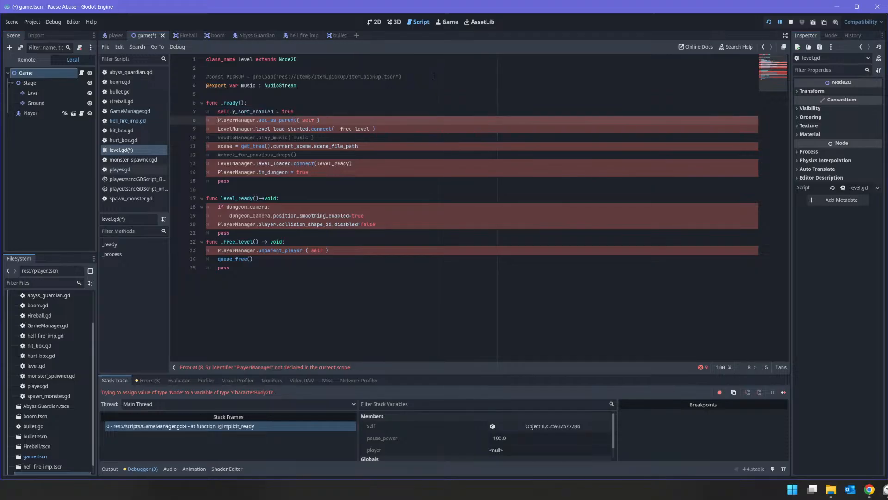
key(shift+Right)
key(shift+Right)
key(shift+Right)
key(shift+Right)
key(shift+Right)
key(shift+Right)
key(shift+Right)
key(shift+Right)
key(shift+Right)
key(shift+Right)
key(shift+Right)
key(shift+Right)
key(shift+Right)
text(GameManager)
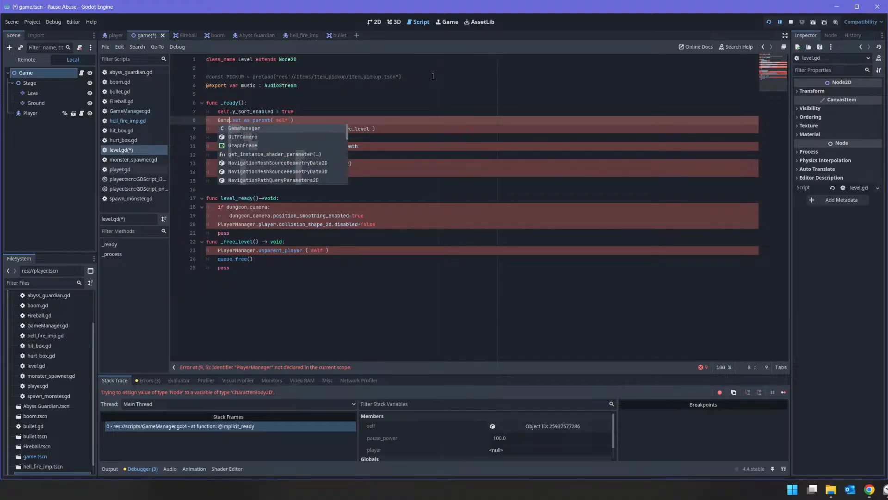
Delete all lines in _ready between the set_as_parent call and pass, including the LevelManager connections, scene assignment and in_dungeon line
key(Down)
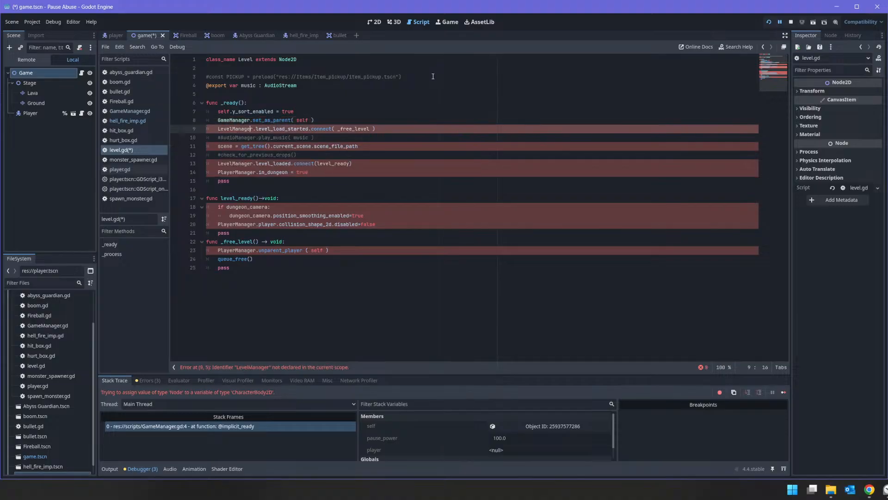
key(shift+End)
key(BackSpace)
key(BackSpace)
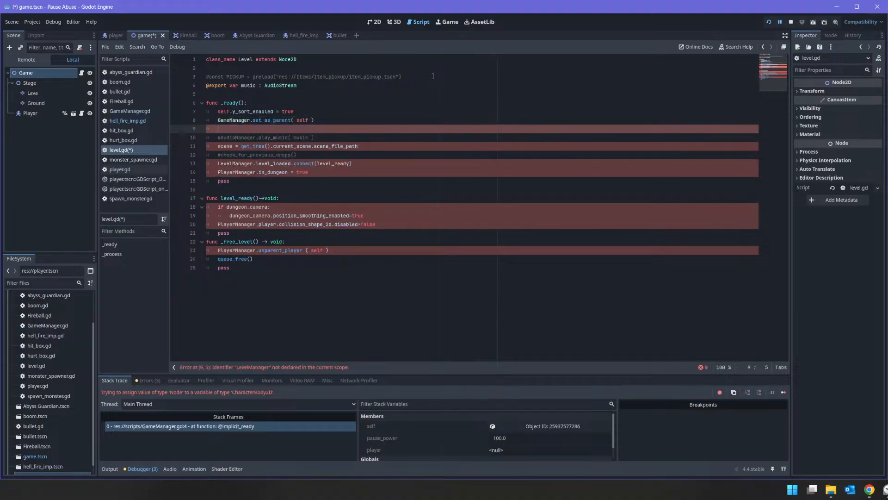
key(shift+Down)
key(shift+Down)
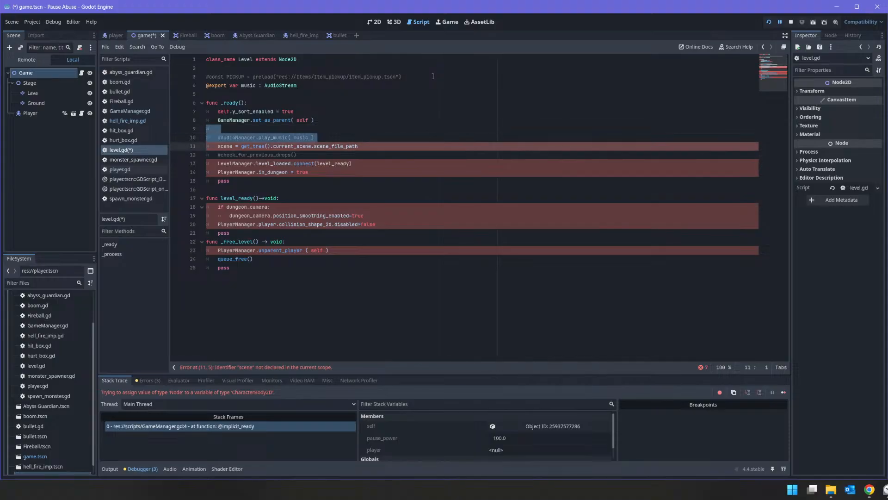
key(shift+Down)
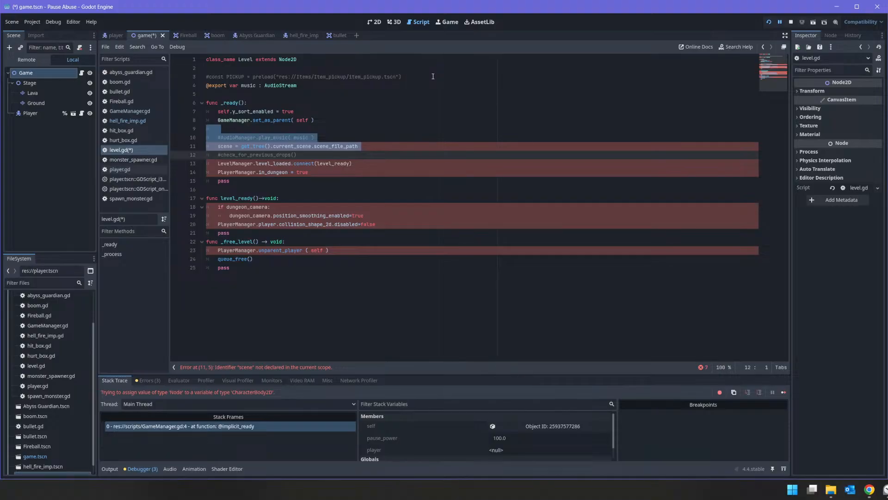
key(shift+Up)
key(shift+Up)
key(shift+End)
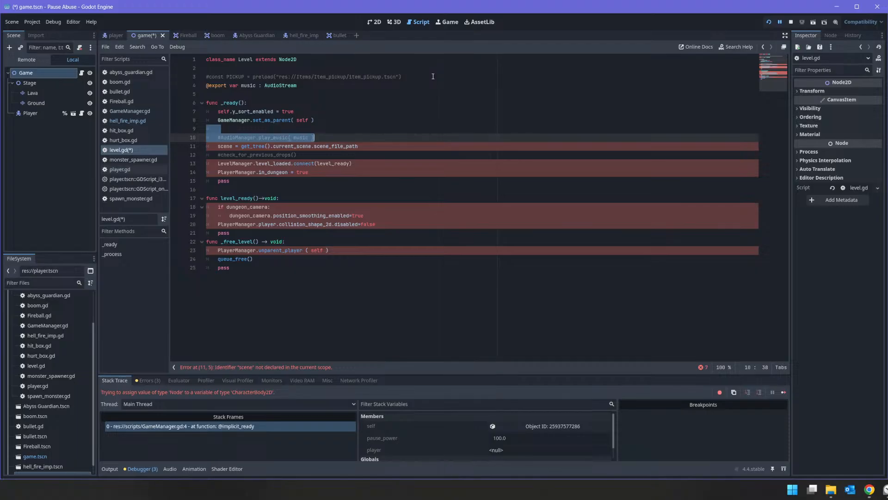
key(BackSpace)
key(shift+Down)
key(shift+Down)
key(shift+Down)
key(shift+Down)
key(shift+Down)
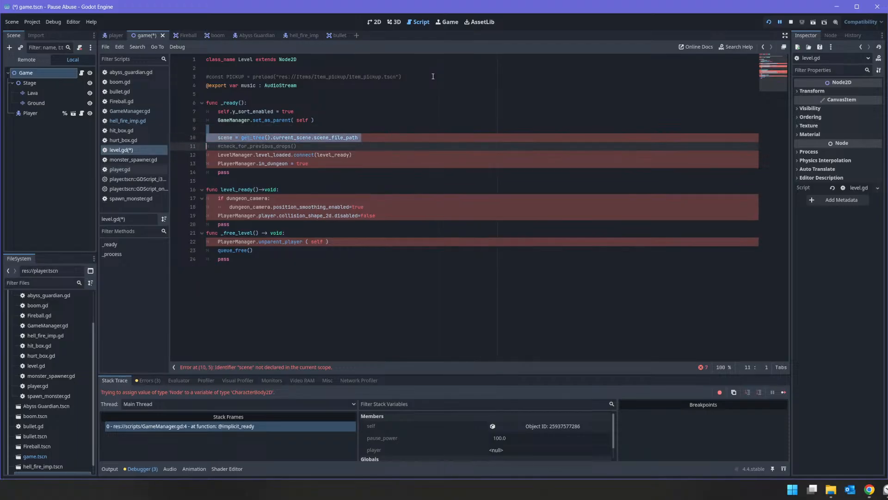
key(BackSpace)
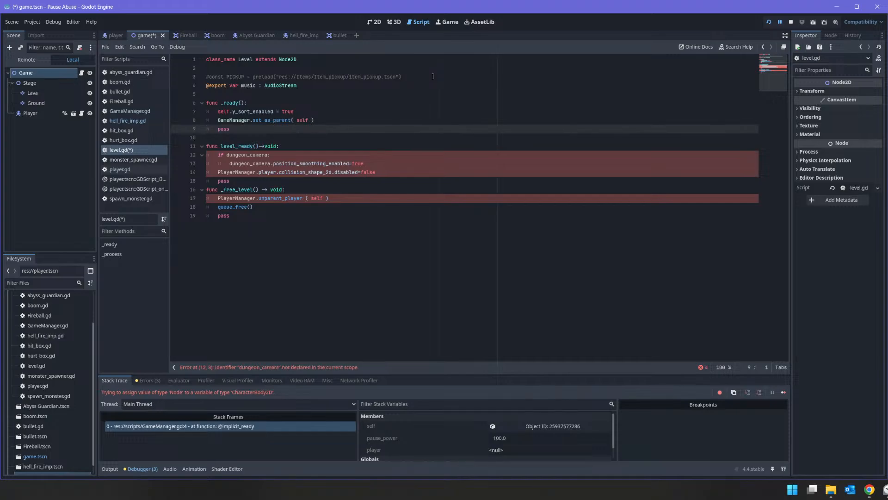
Delete the entire level_ready function from level.gd
key(Down)
key(Down)
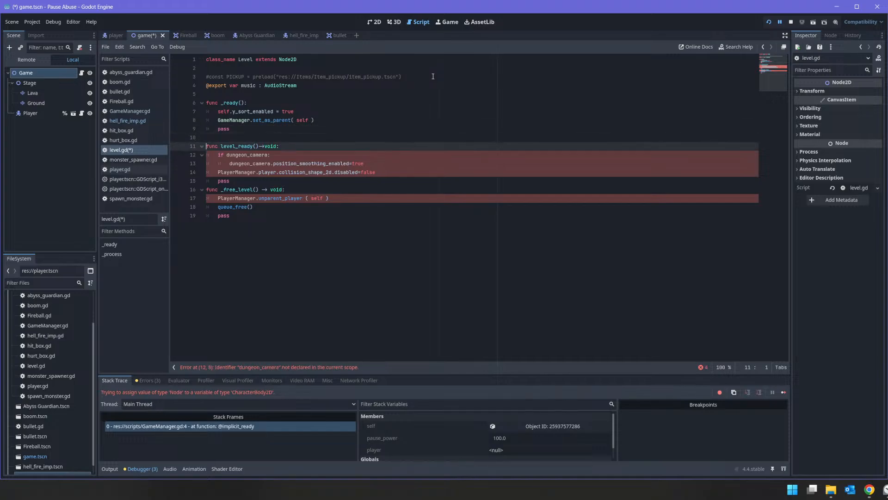
key(shift+Down)
key(shift+Down)
key(shift+Down)
key(shift+Down)
key(shift+Down)
key(BackSpace)
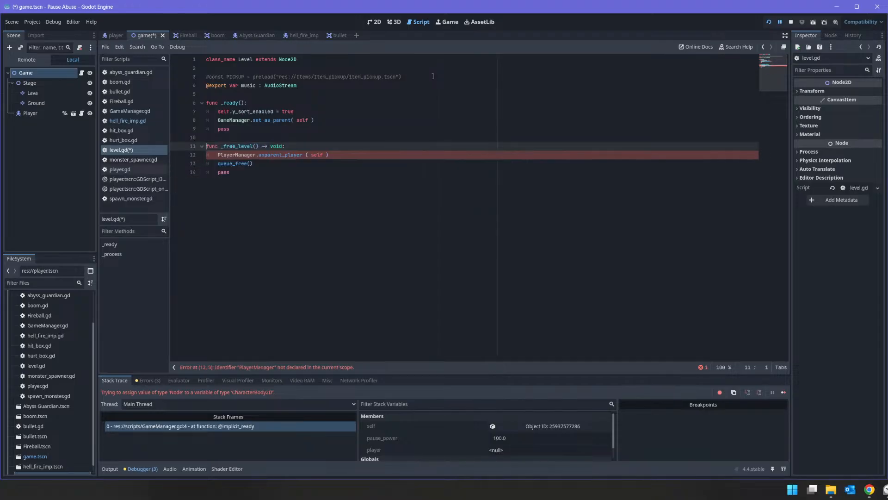
key(Down)
key(Home)
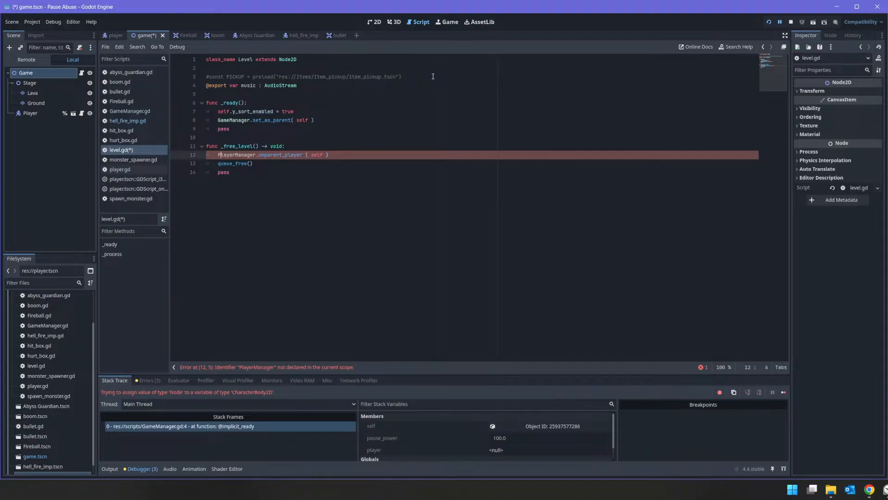
key(shift+Right)
key(shift+Right)
key(shift+Right)
key(shift+Right)
key(shift+Right)
key(shift+Right)
key(shift+Right)
key(shift+Right)
key(shift+Right)
key(shift+Right)
key(shift+Right)
key(shift+Left)
key(shift+Left)
key(shift+Left)
key(shift+Left)
key(Up)
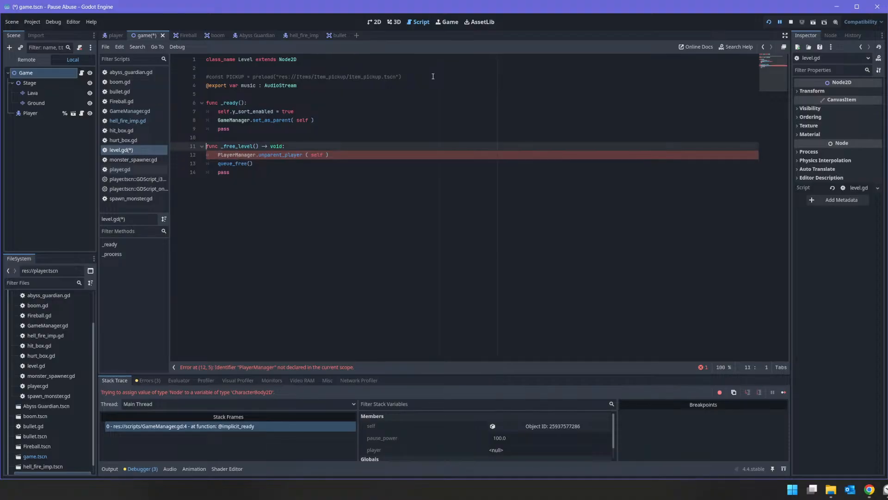
Delete the entire _free_level function from level.gd and save the scene
key(shift+Down)
key(shift+Down)
key(shift+Down)
key(shift+Down)
key(BackSpace)
key(ctrl+s)
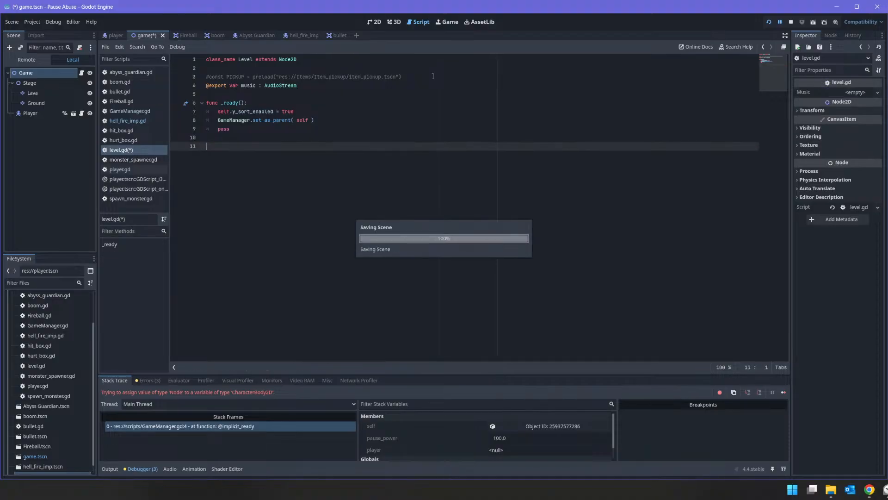
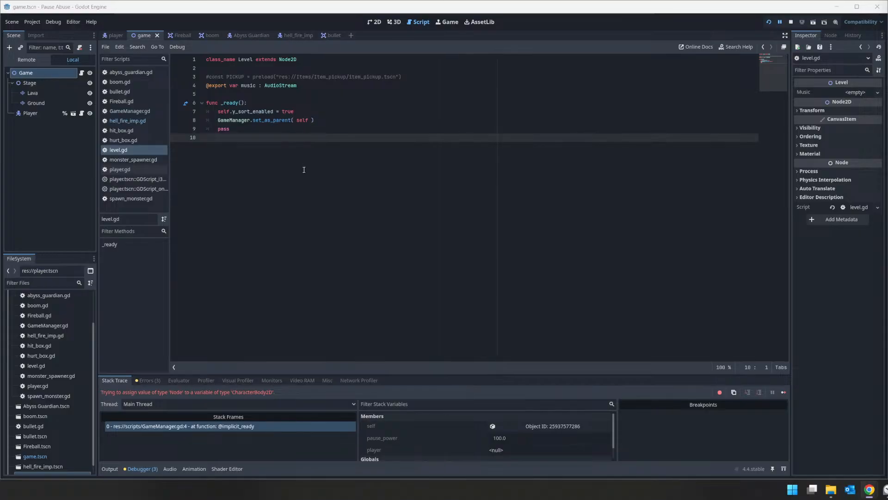
Switch to the Zelda: A Tribute project, search the files for "over" and open over_world_quest_1.gd to examine its camera and player setup in _ready
key(alt+Tab)
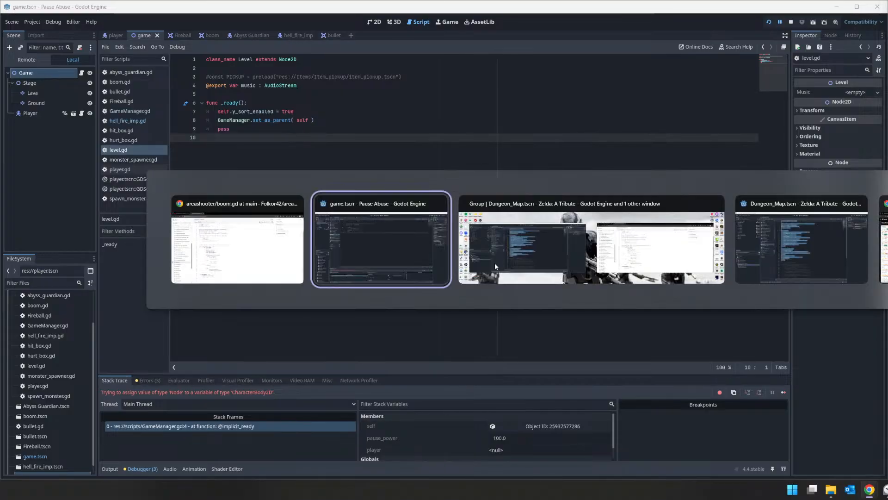
key(alt+Tab)
key(alt+Tab)
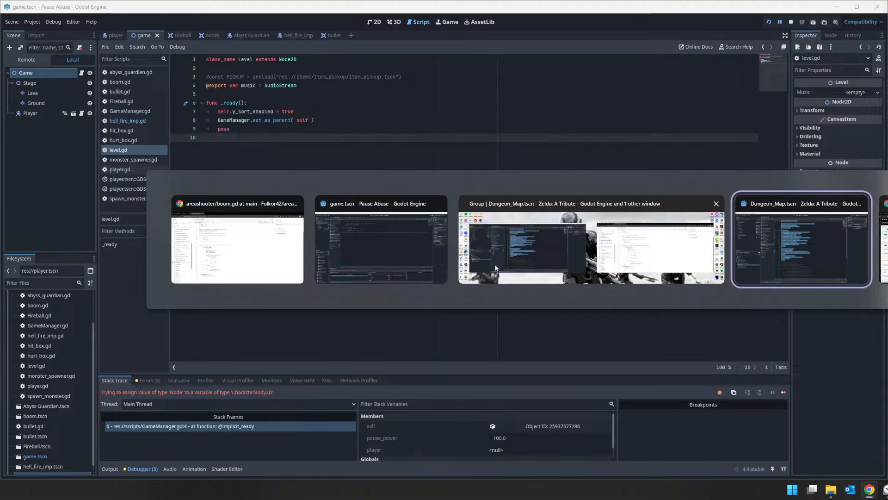
scroll(220, 148, up, 5)
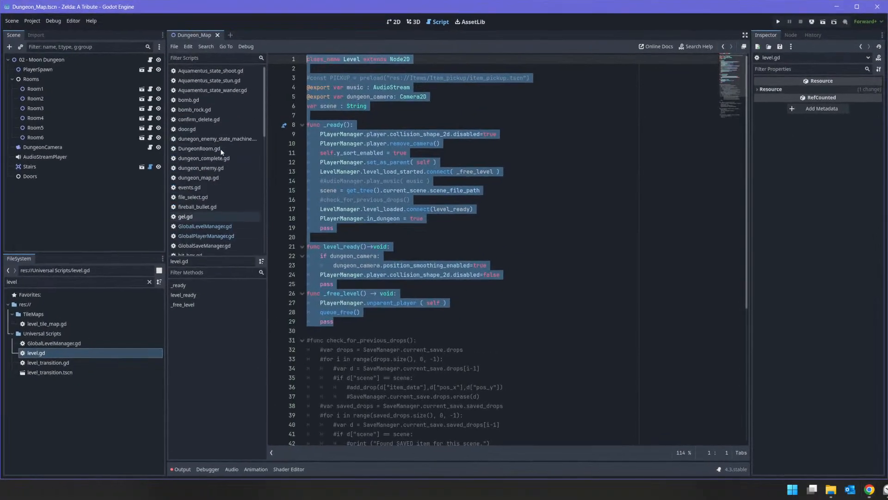
drag(61, 282, 2, 273)
text(over)
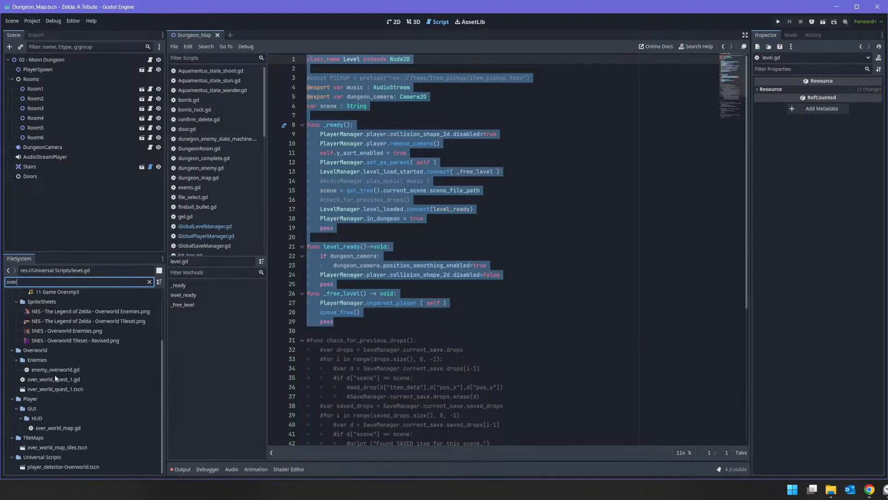
click(68, 380)
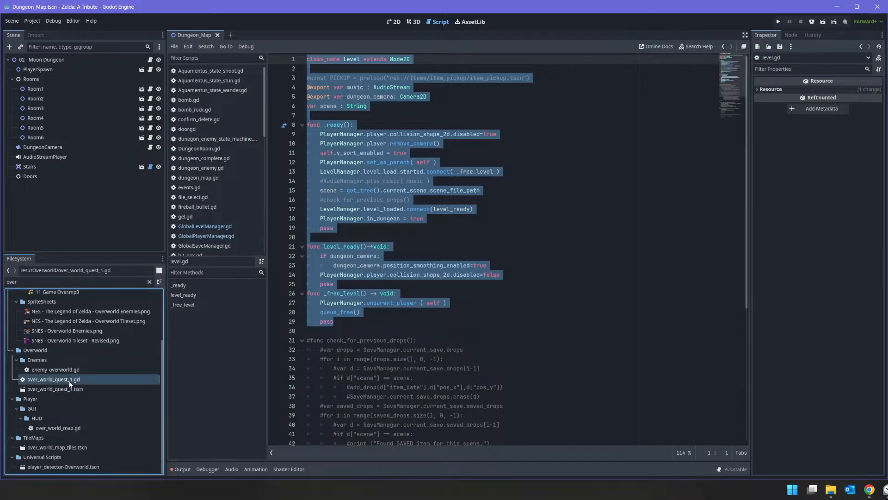
double_click(68, 381)
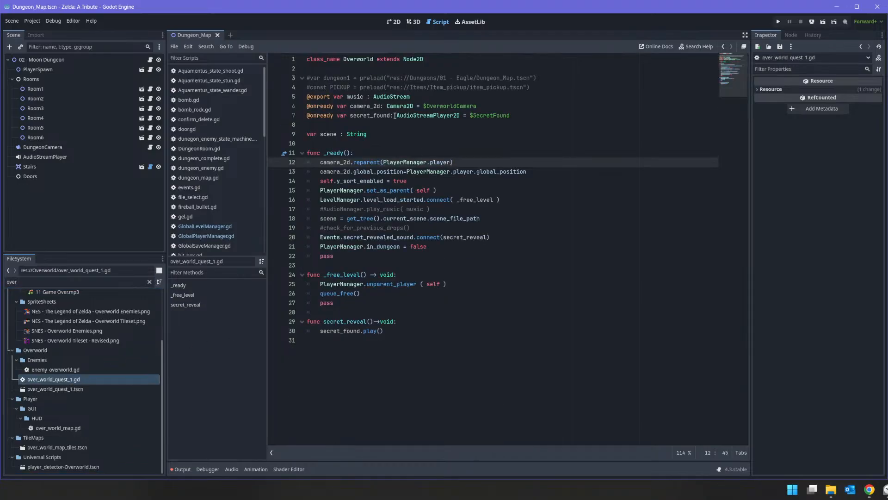
click(373, 106)
click(494, 181)
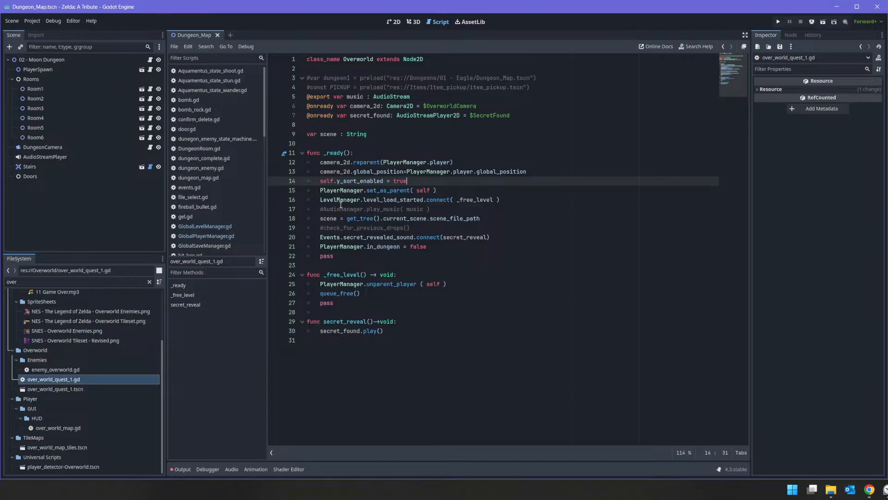
click(383, 364)
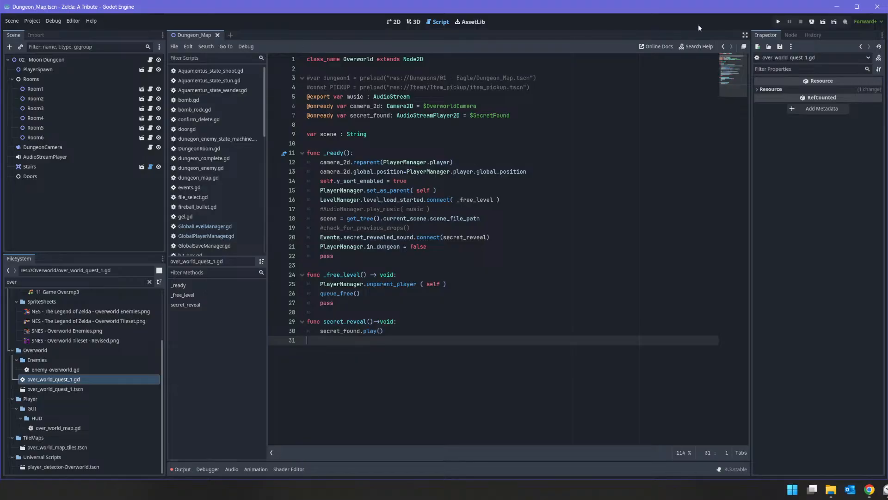
Return to the Pause Abuse project, check the set_as_parent call in level.gd, and open the player scene
click(840, 7)
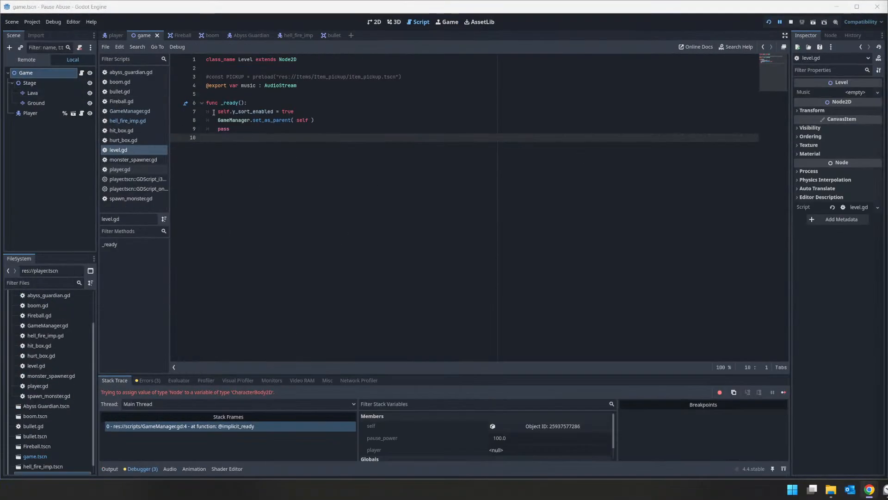
drag(327, 122, 198, 121)
click(287, 136)
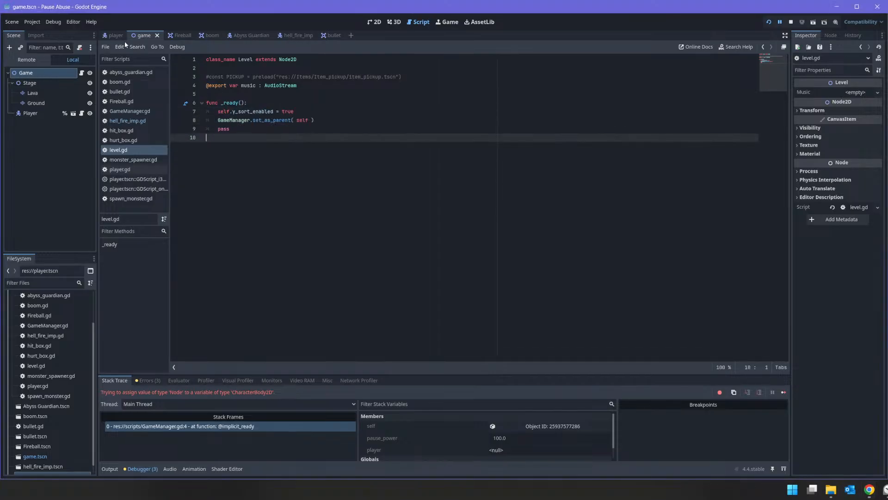
click(109, 33)
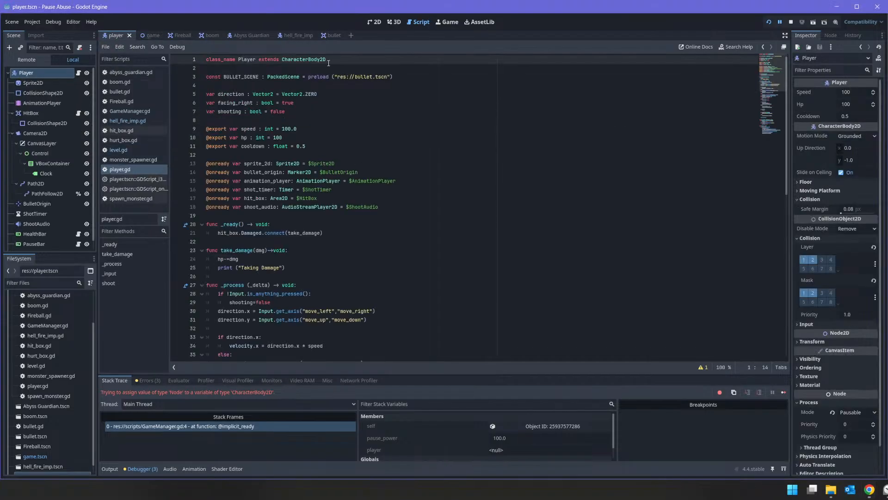
View the Player scene in 2D, run the game again and examine the debugger's error list
click(374, 22)
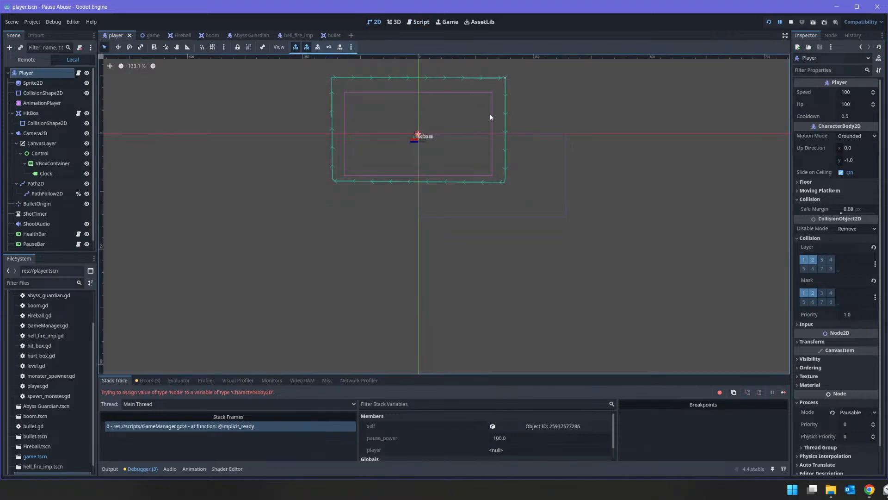
click(769, 22)
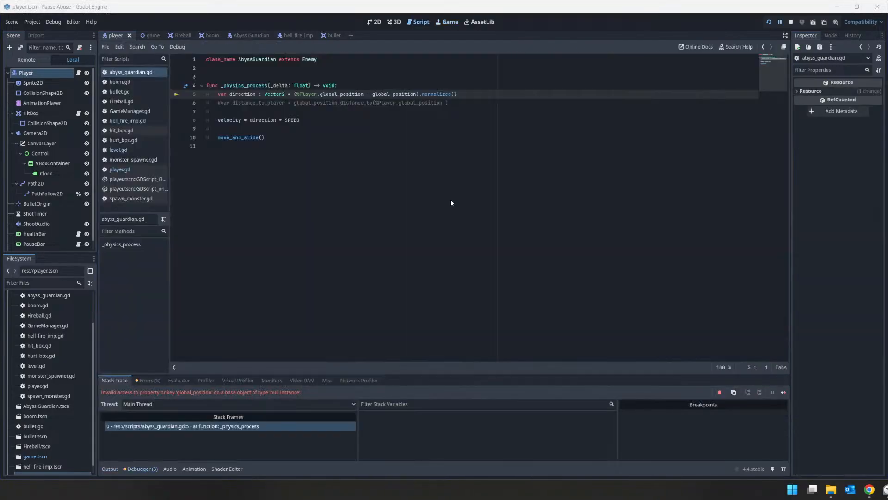
click(148, 381)
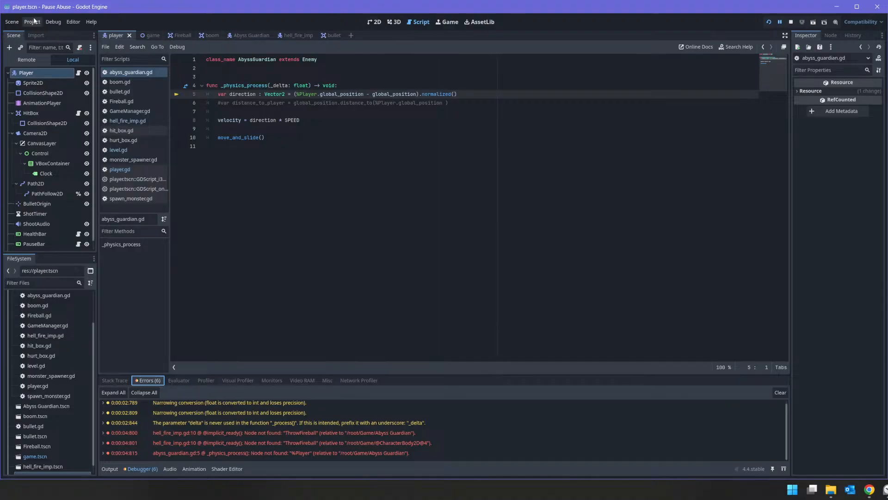
Delete the Player node from the game scene
click(152, 35)
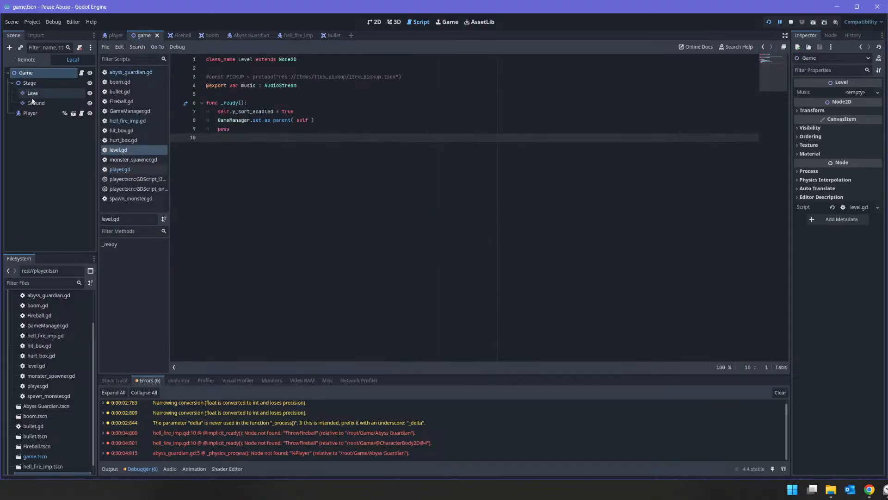
click(41, 114)
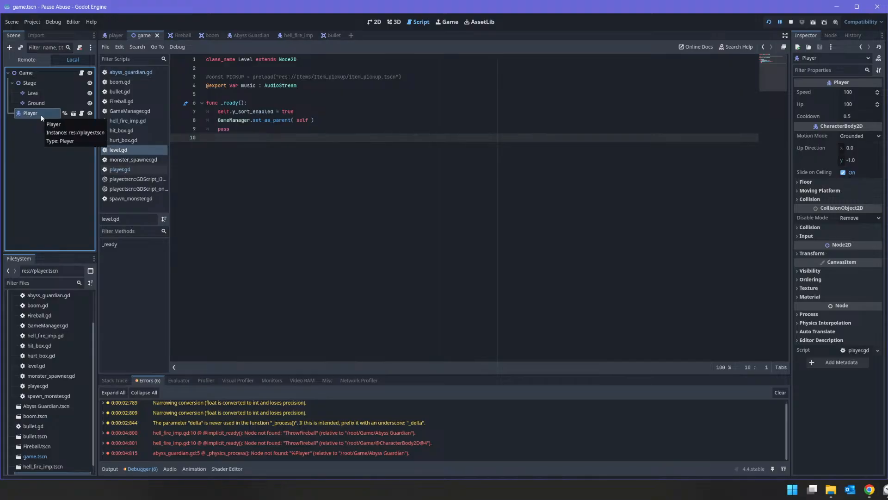
right_click(40, 115)
click(69, 402)
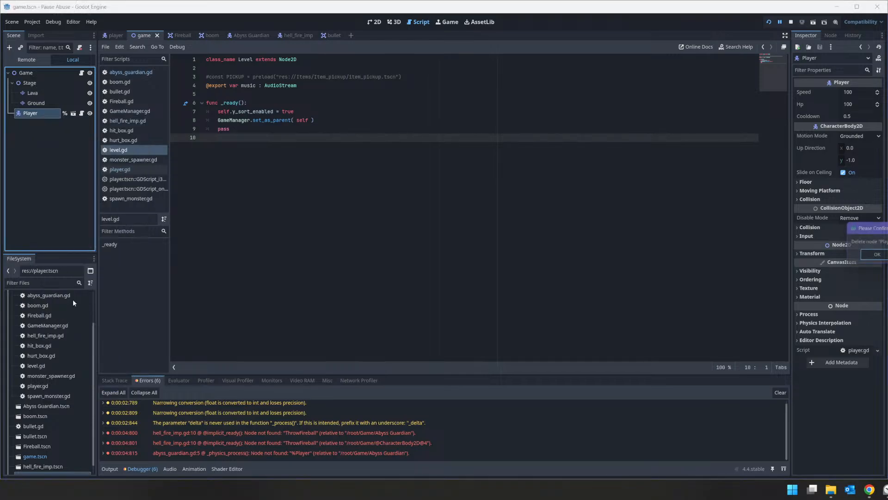
click(877, 257)
Stop and rerun the game, moving the player and shooting to test it without the scene's own Player node
click(790, 22)
click(771, 23)
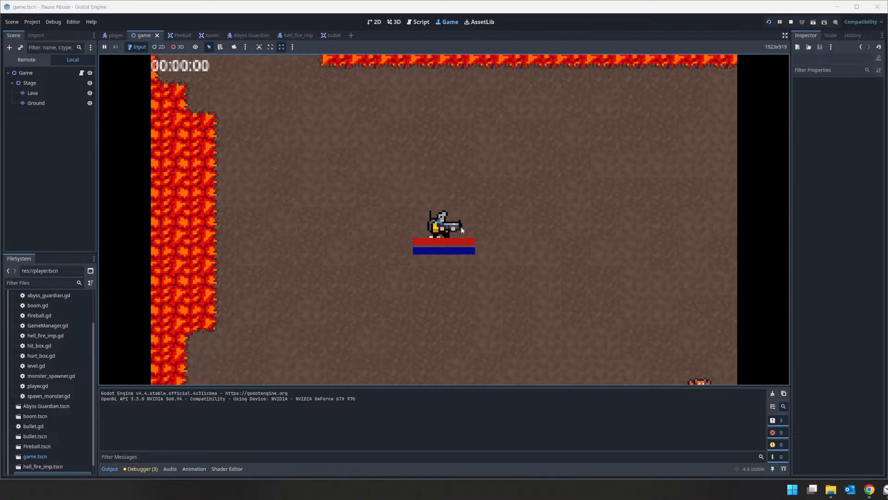
key(s)
click(586, 178)
click(573, 132)
click(583, 137)
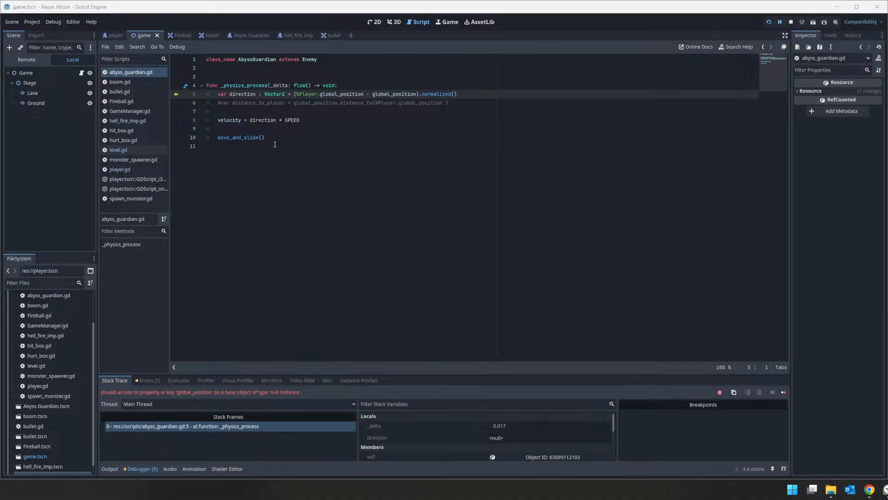
In abyss_guardian.gd, replace %Player with GameManager.player in the direction calculation of _physics_process and save
click(299, 94)
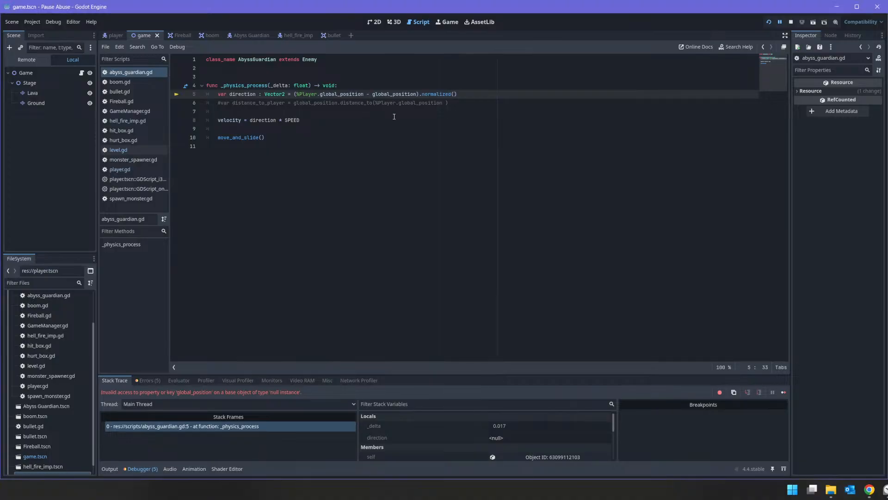
key(shift+Right)
key(shift+Right)
key(shift+Right)
text(GameManager)
key(Escape)
text(.)
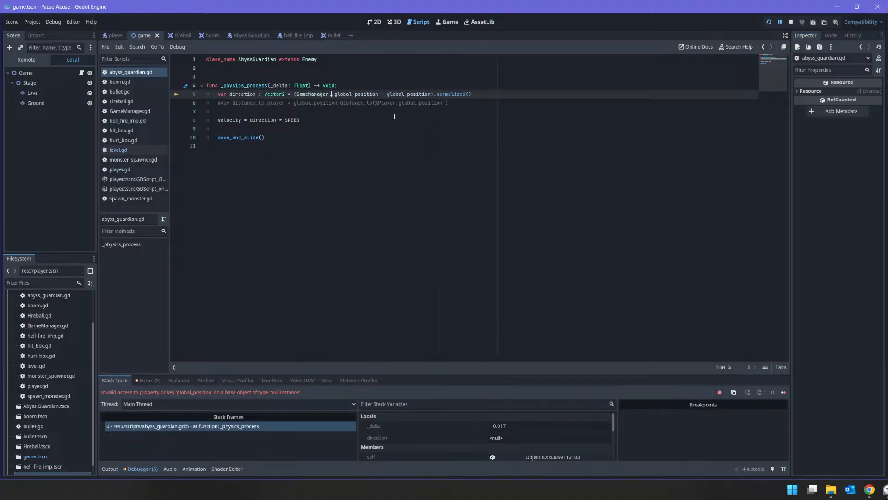
text(player)
key(ctrl+s)
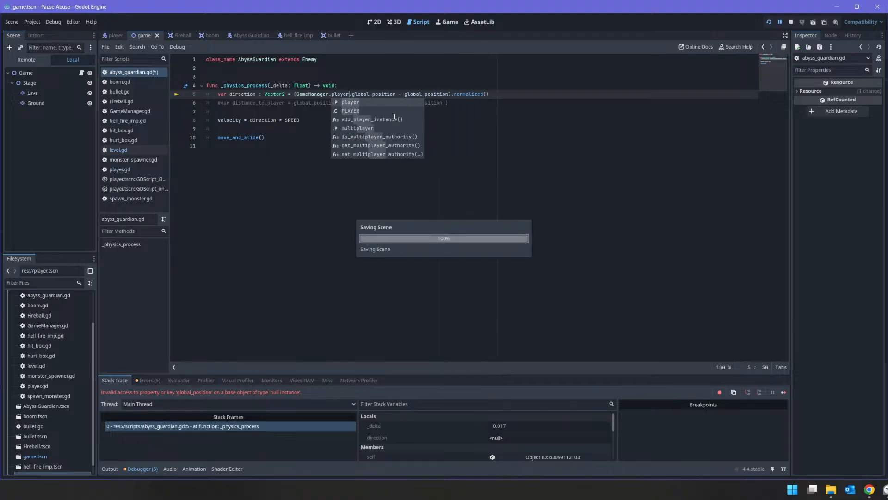
Run the game and playtest it, moving around and shooting the spawned monsters to check that they track and attack the player
click(768, 22)
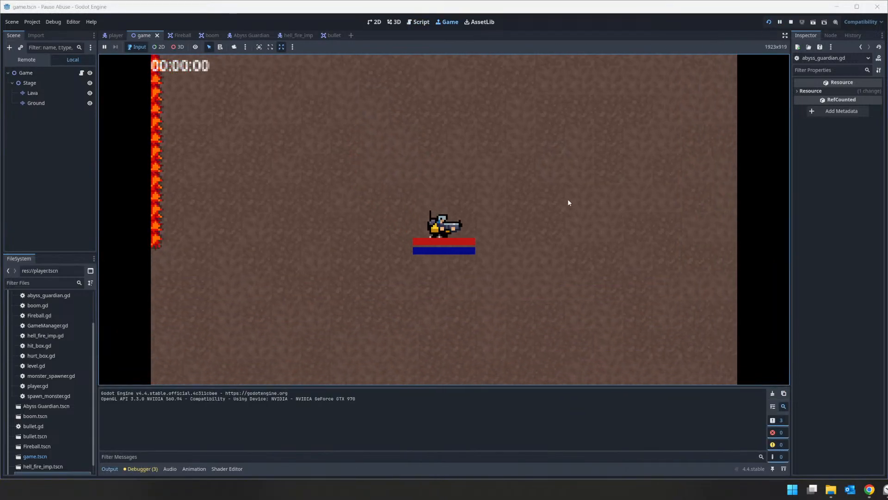
key(a)
key(w)
click(673, 93)
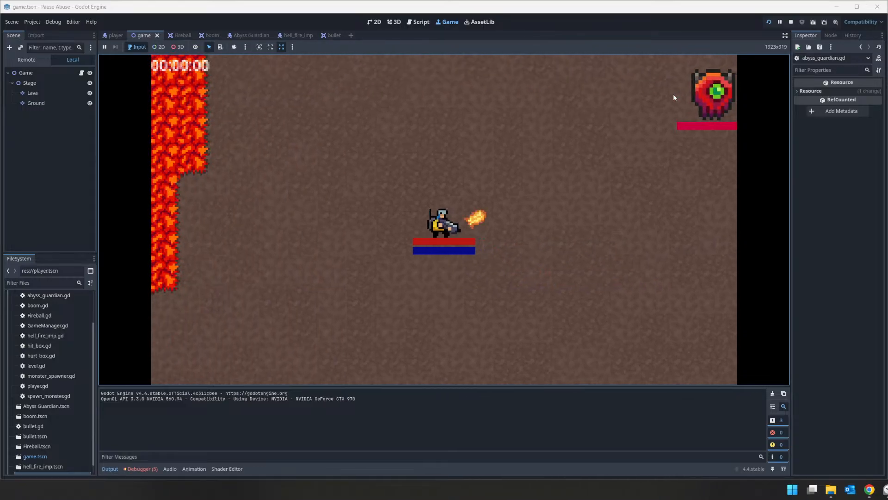
click(659, 120)
key(space)
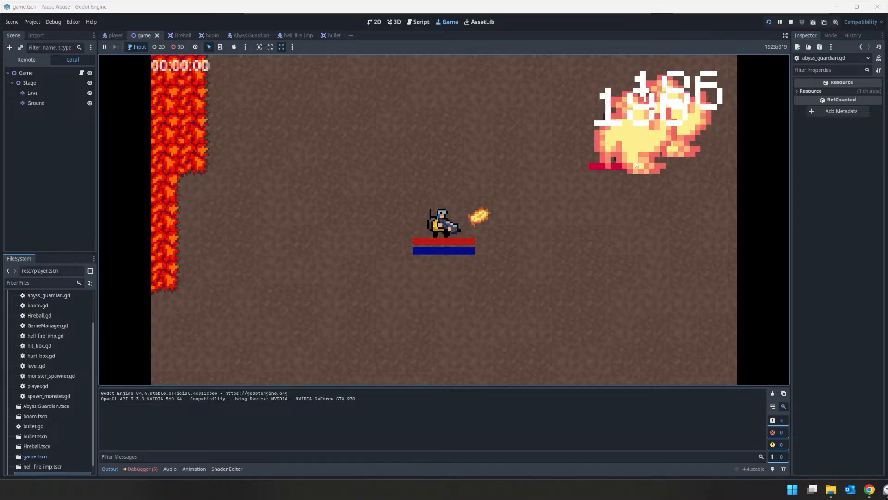
key(space)
key(s)
click(624, 104)
key(d)
click(463, 152)
key(w)
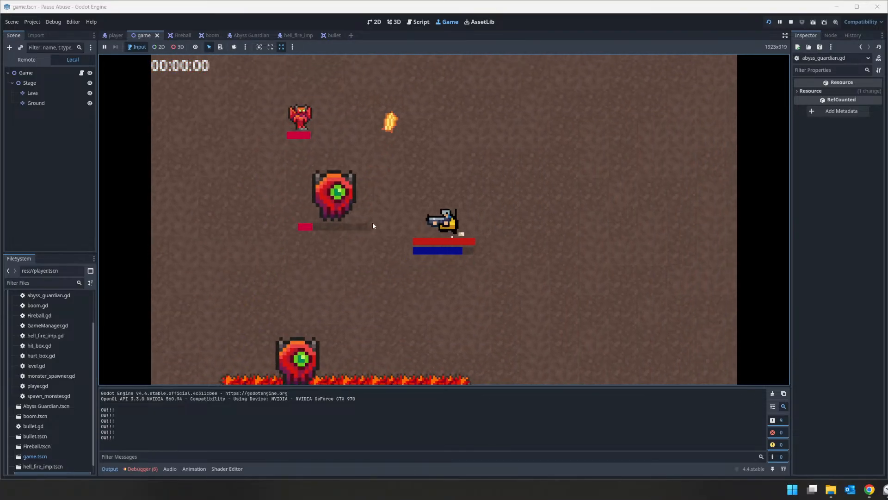
key(d)
click(281, 247)
key(s)
click(296, 243)
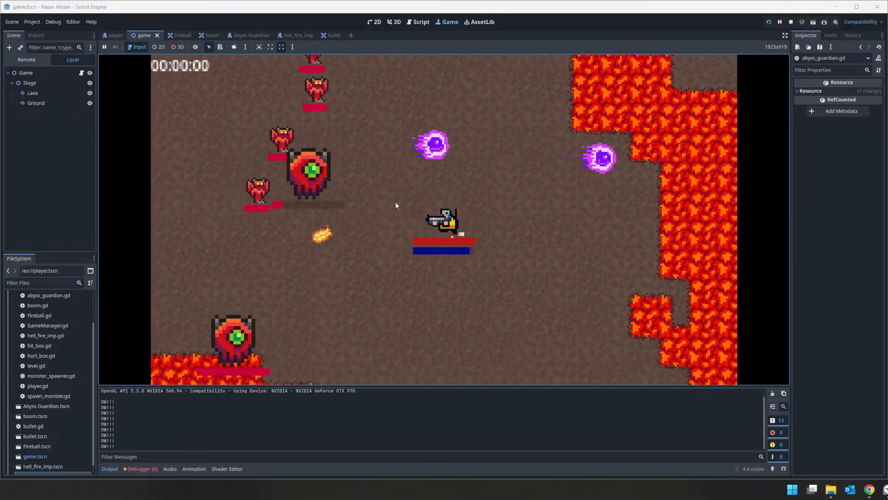
click(398, 158)
click(363, 143)
key(d)
key(w)
click(405, 132)
click(402, 153)
key(a)
click(511, 307)
click(571, 363)
click(606, 324)
click(615, 319)
click(623, 313)
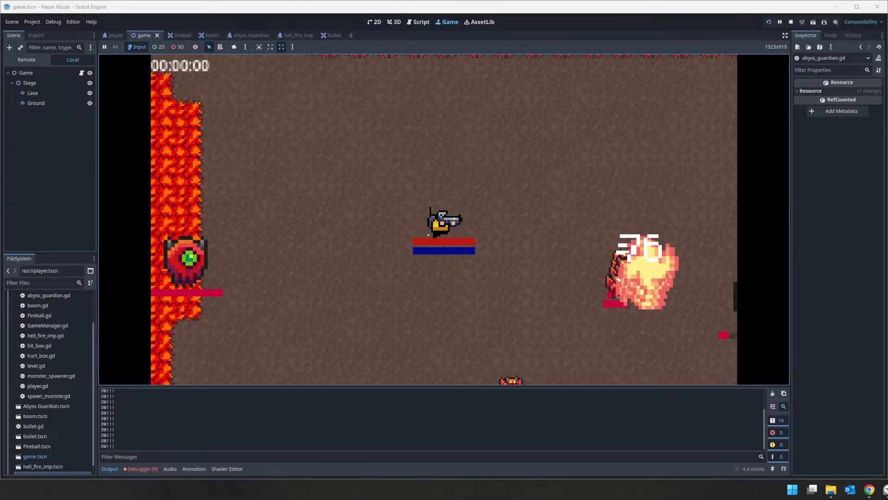
key(s)
key(a)
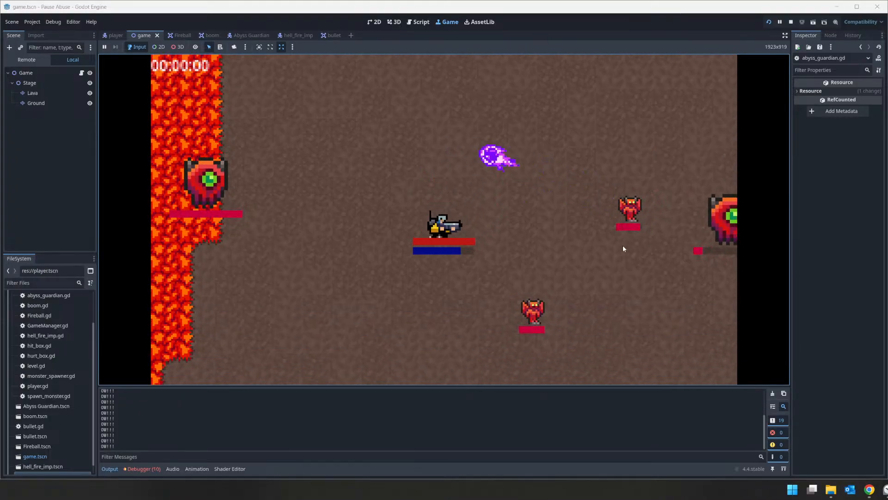
click(573, 187)
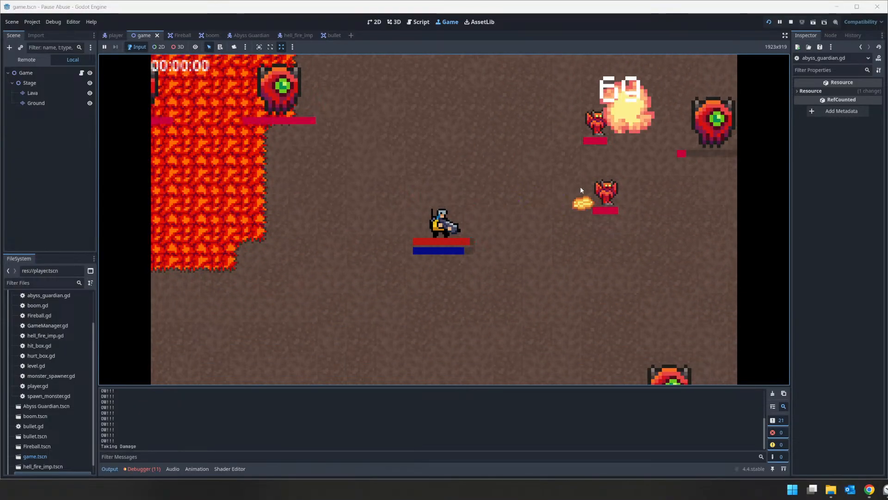
key(s)
key(d)
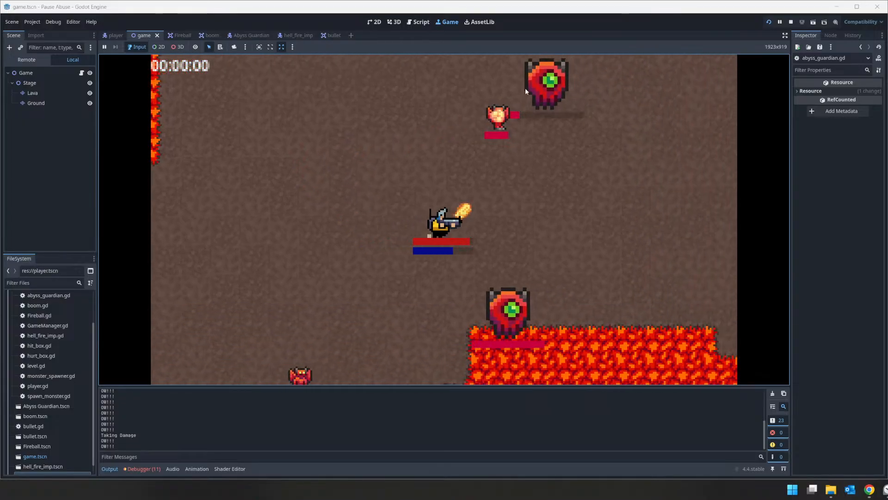
key(d)
click(409, 170)
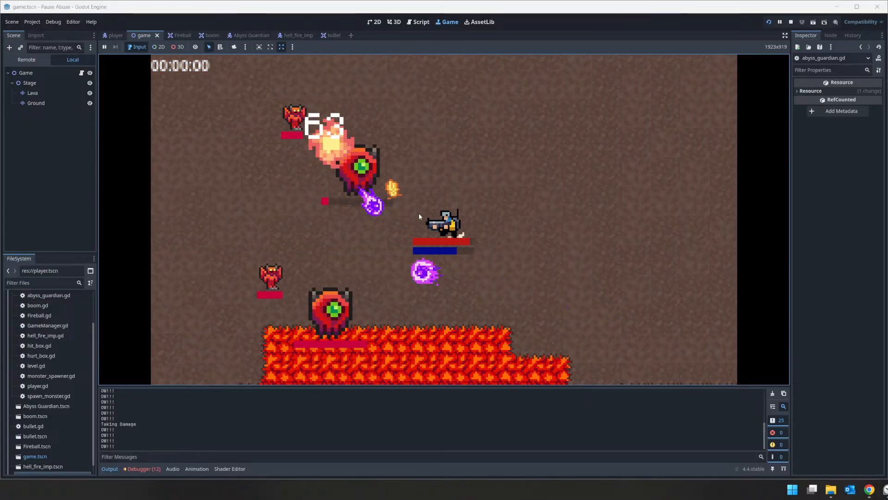
key(d)
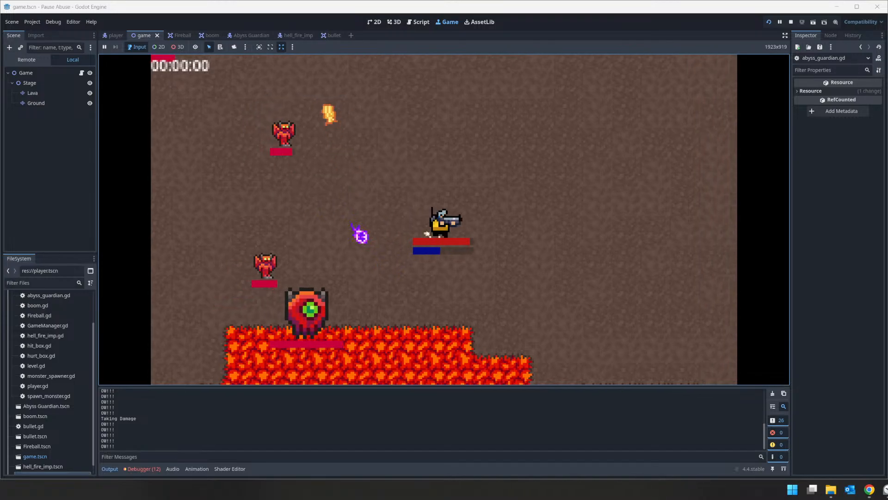
key(d)
key(s)
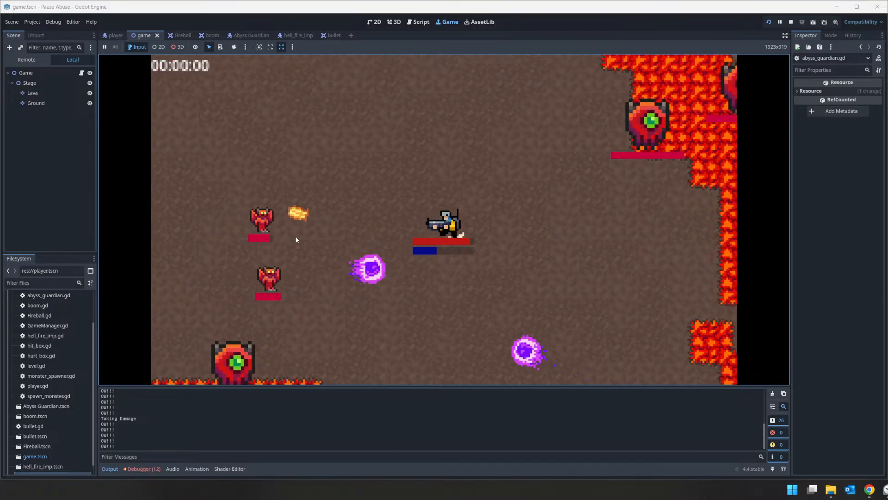
key(a)
key(w)
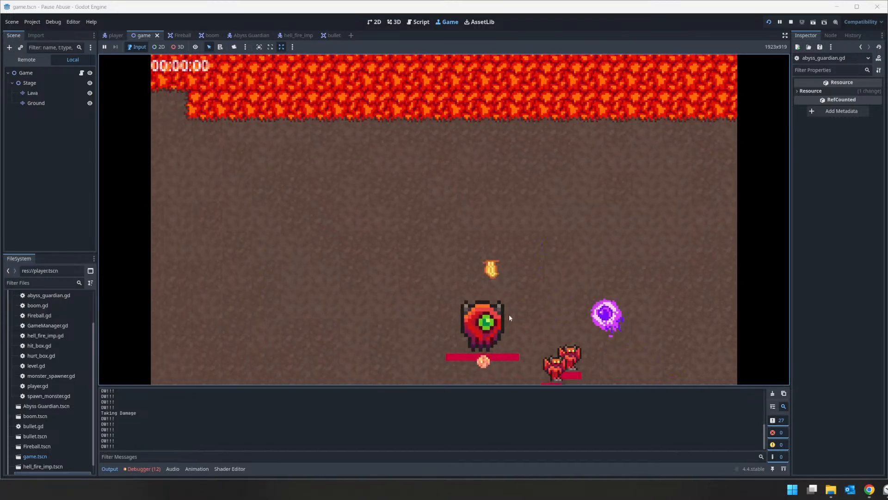
key(s)
key(a)
key(s)
key(d)
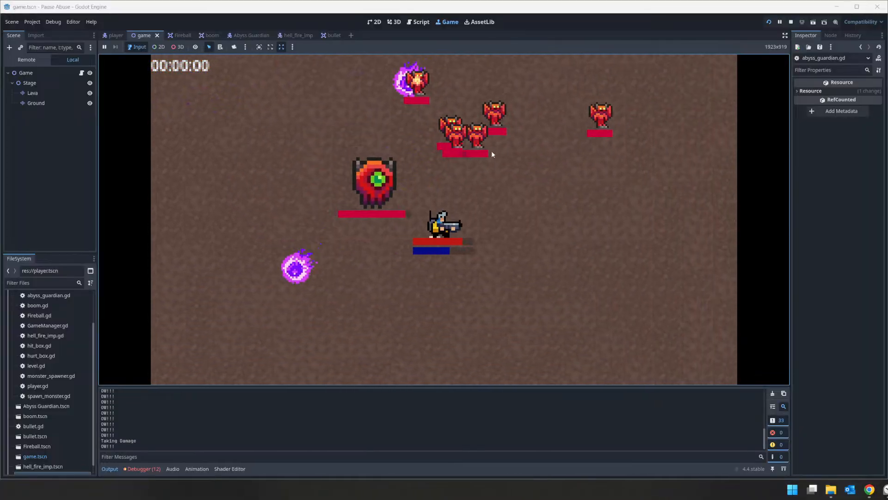
key(w)
key(a)
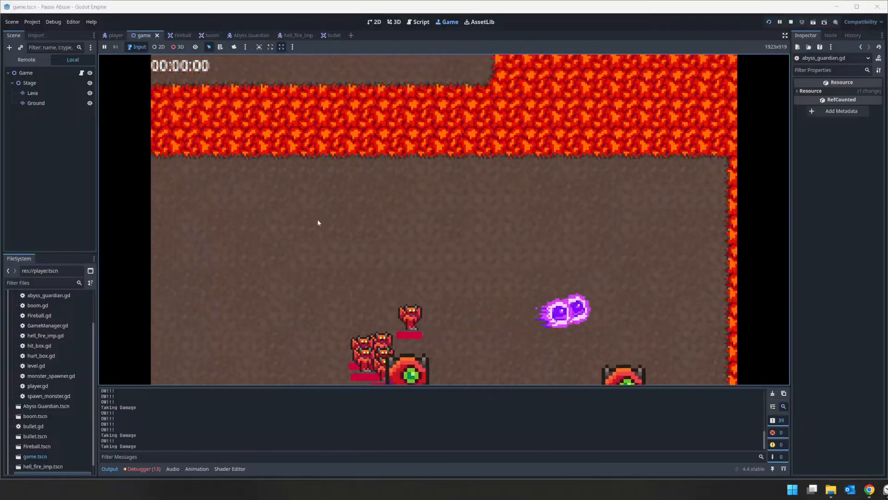
key(s)
key(a)
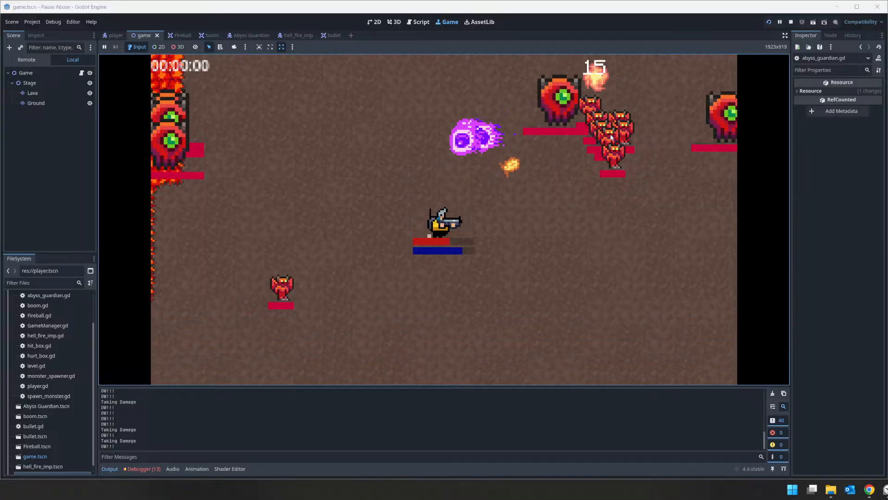
key(space)
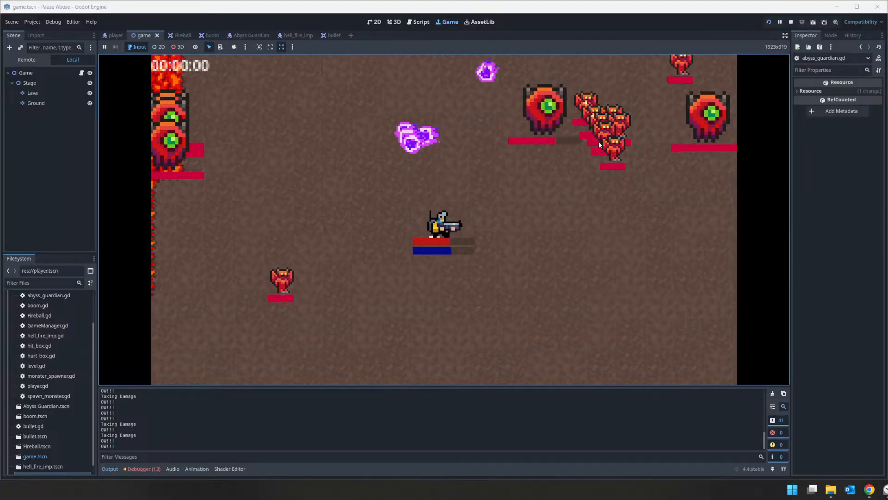
key(s)
key(d)
key(d)
key(w)
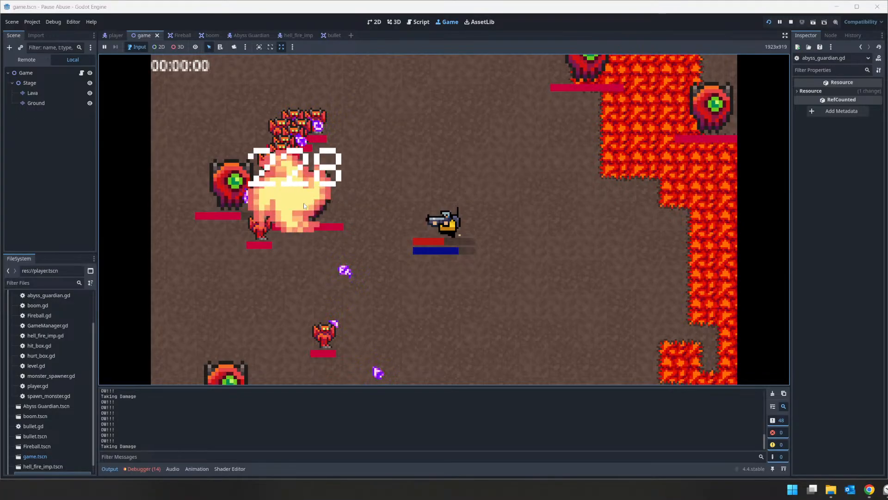
key(s)
key(d)
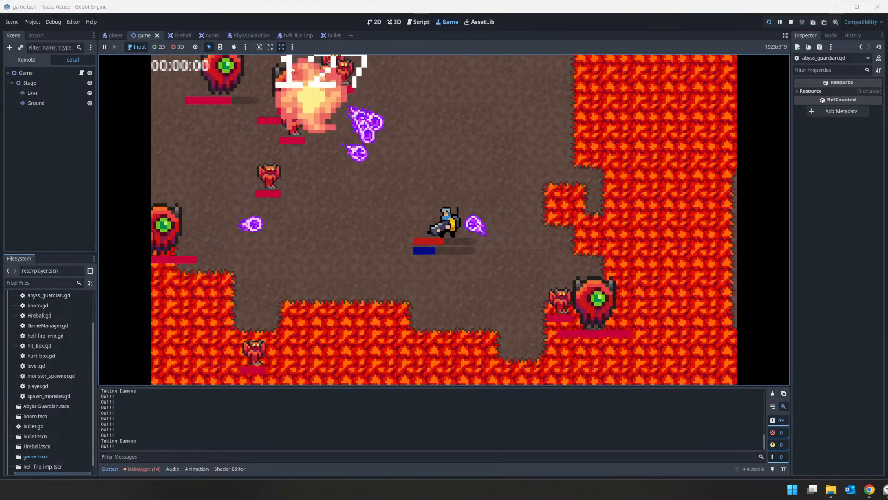
key(w)
key(a)
key(a)
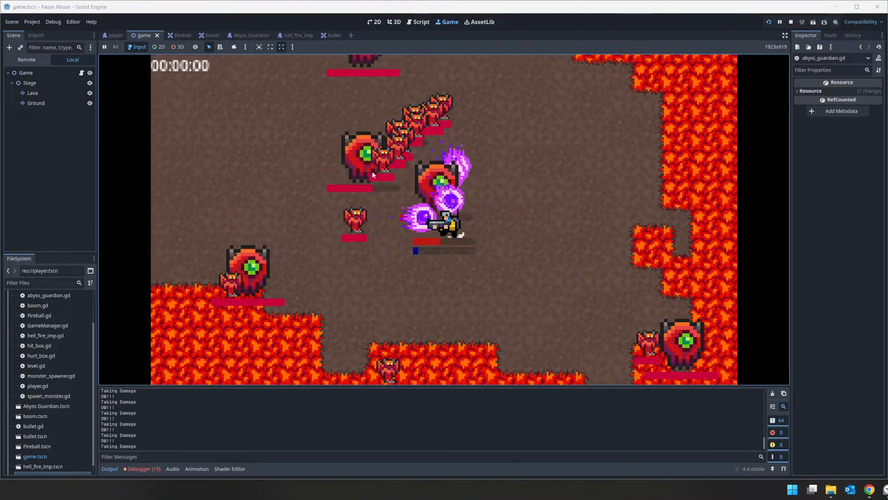
key(s)
key(w)
key(a)
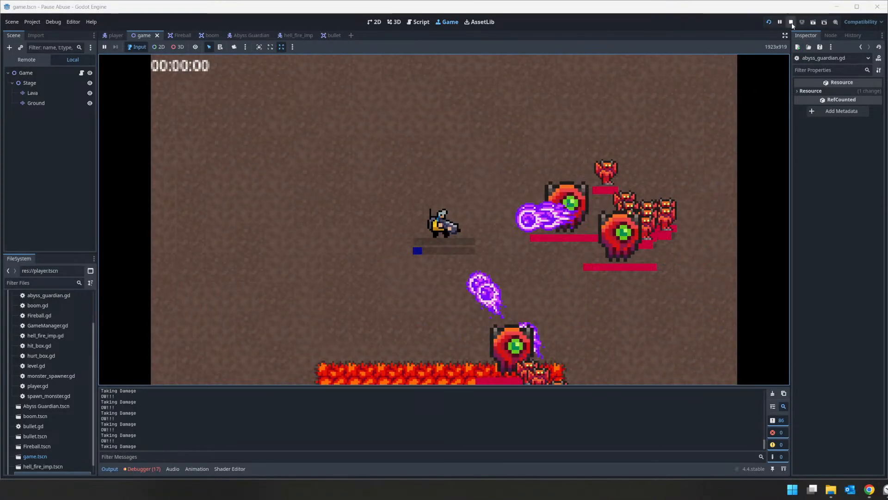
Stop the game, set the process mode of the player scene's HealthBar and PauseBar to Always, and save
click(791, 22)
click(313, 196)
click(113, 35)
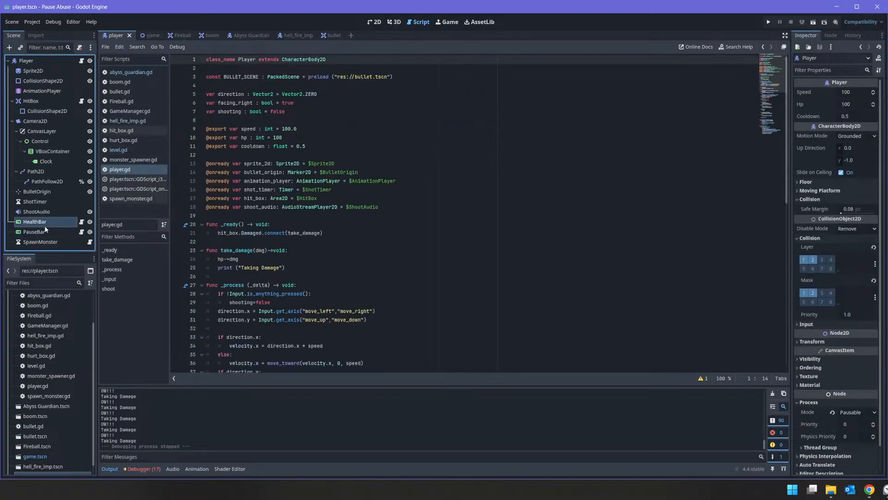
ctrl+click(43, 232)
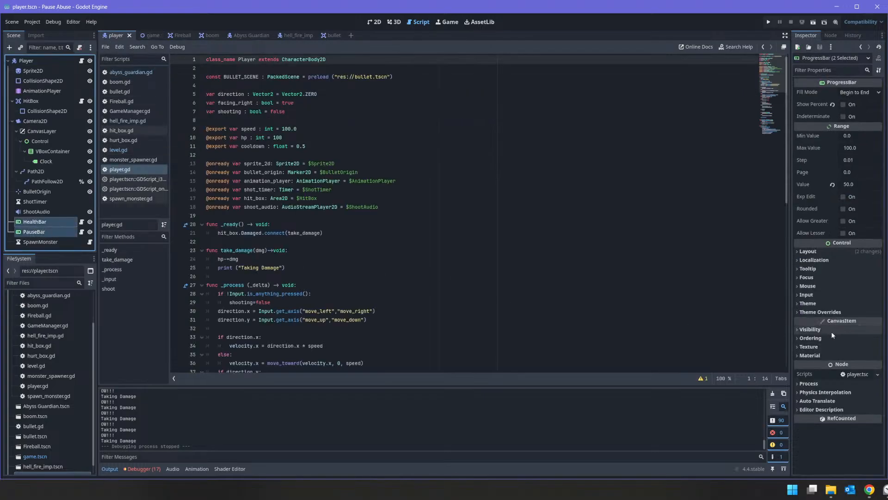
click(816, 384)
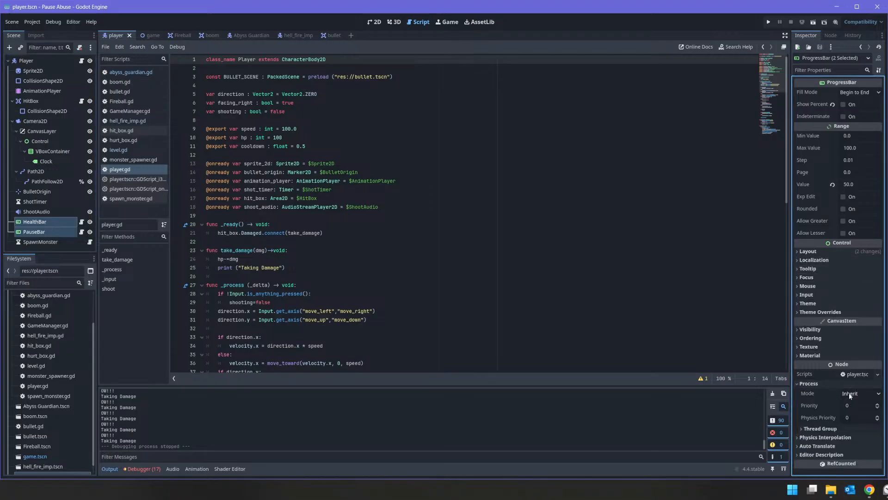
click(860, 393)
click(857, 438)
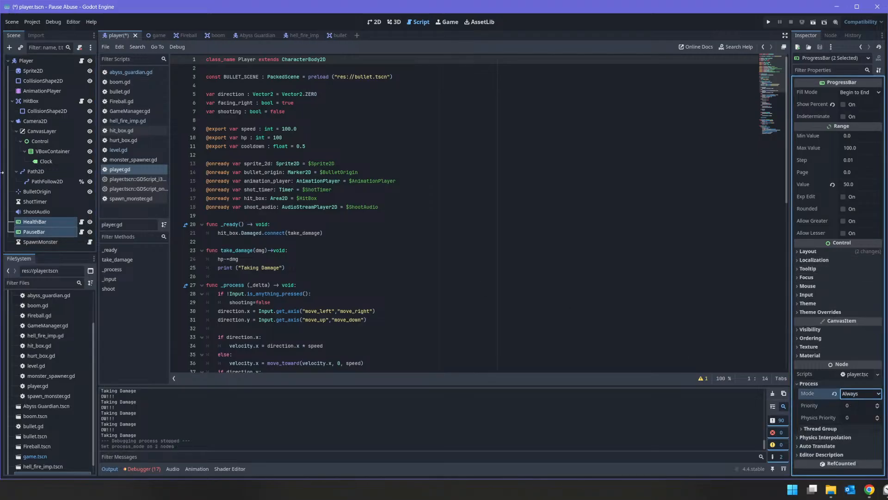
click(42, 242)
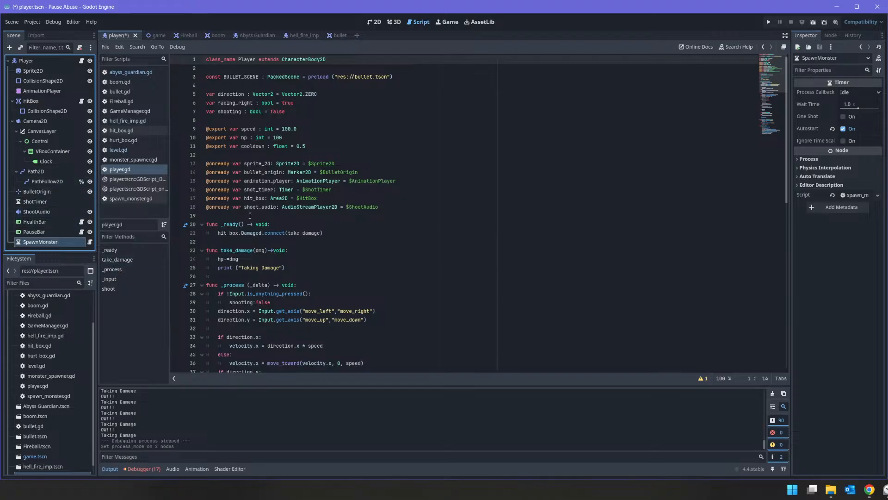
key(ctrl+s)
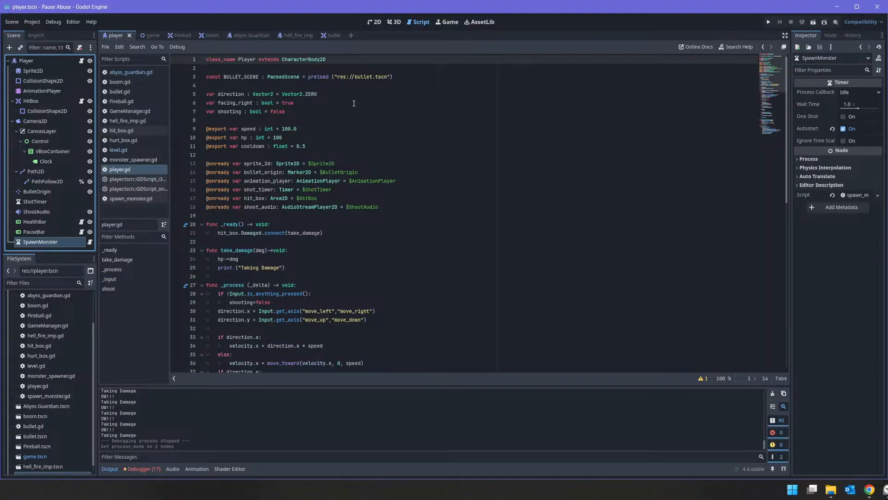
In GameManager.gd, declare "var score : float = 0.0" below the player variable
click(123, 111)
scroll(304, 108, up, 1)
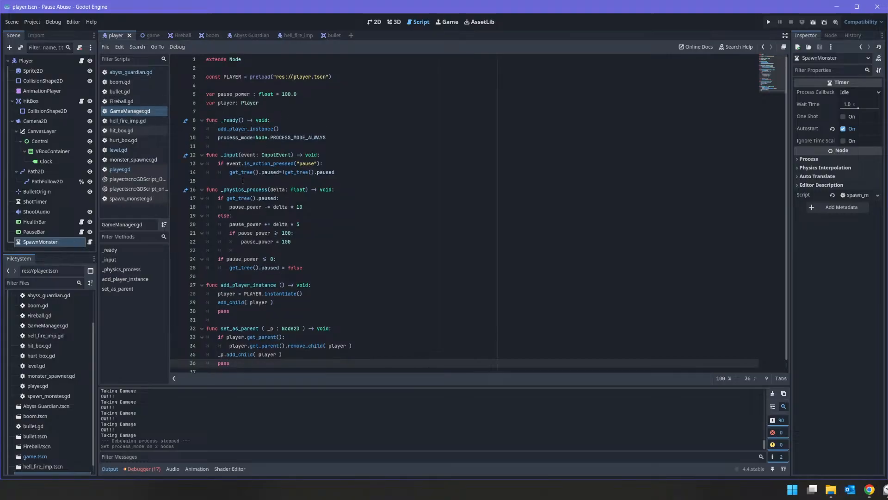
scroll(219, 207, down, 1)
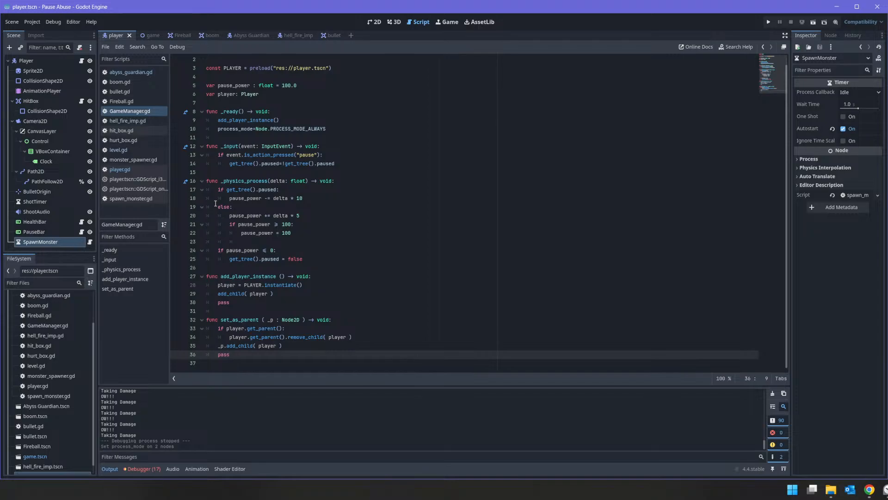
scroll(231, 235, up, 1)
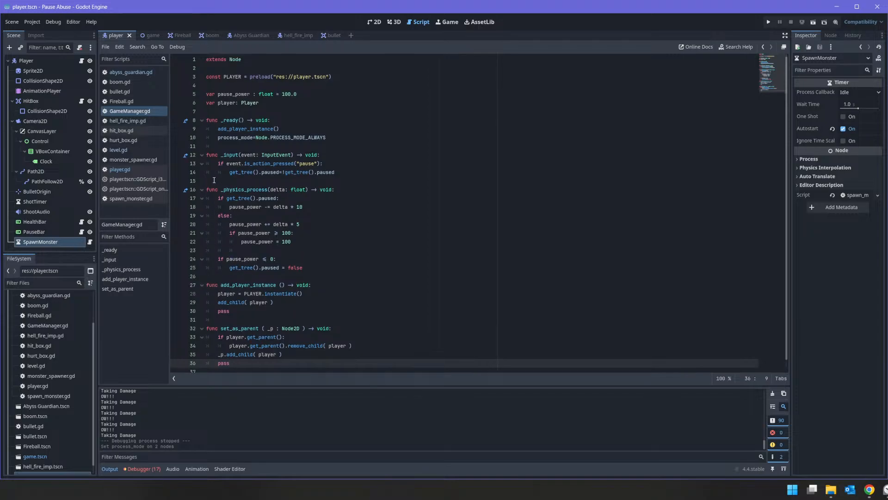
click(216, 197)
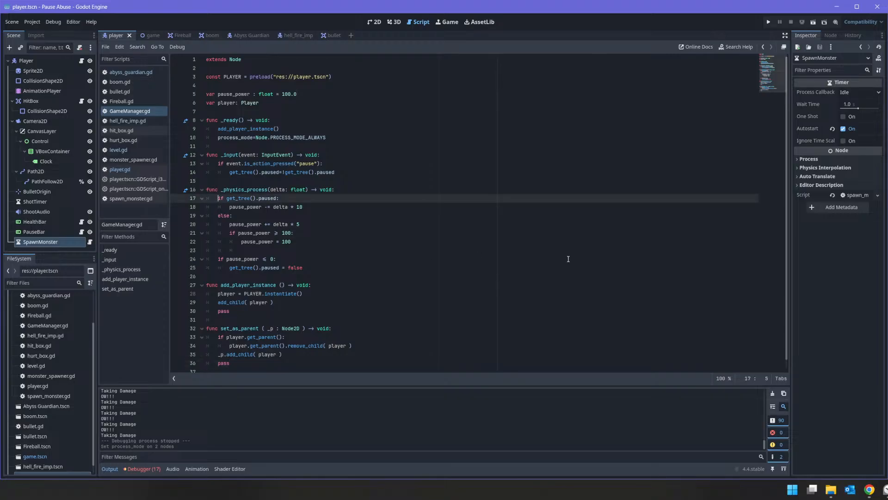
key(Down)
key(Down)
key(Down)
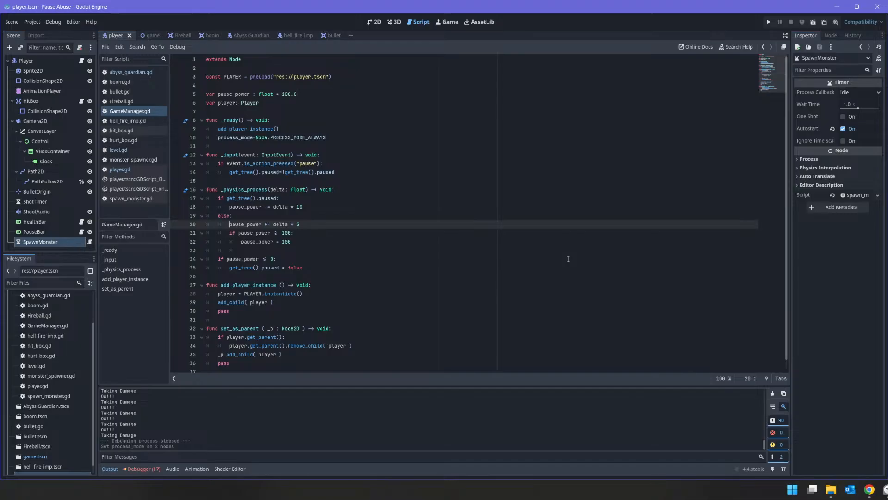
key(Up)
key(Up)
key(Up)
key(Up)
key(Up)
key(Up)
key(Up)
key(Up)
key(Up)
key(Up)
key(Up)
key(Up)
key(Up)
key(Up)
key(Up)
key(Up)
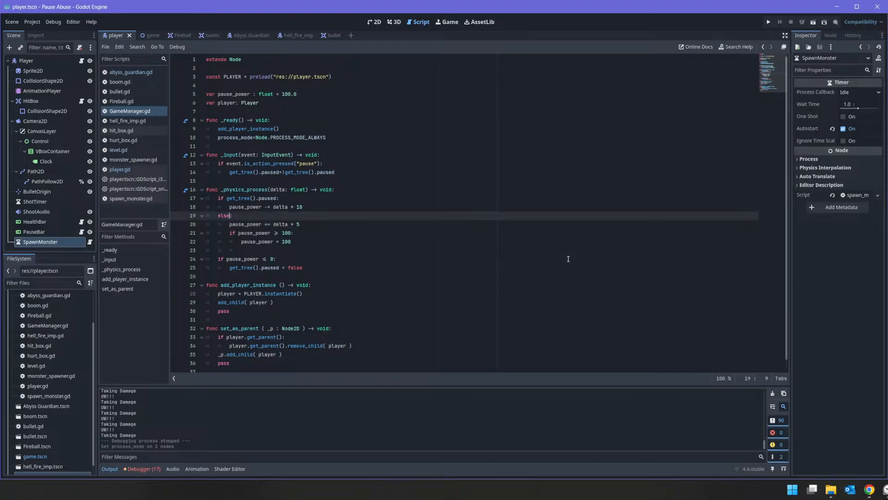
key(Down)
key(Down)
key(Down)
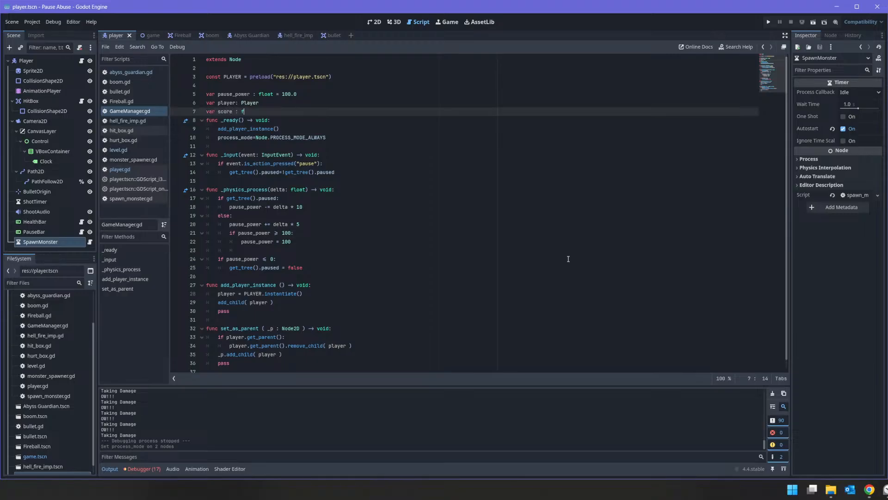
text(var score : float = 0.0)
key(Return)
Add "score+=delta" as the first line of the else branch in GameManager's _physics_process and save
key(Down)
key(Down)
key(Down)
key(Down)
key(Down)
key(Down)
key(Down)
key(Down)
key(Down)
key(Down)
key(Down)
key(Down)
key(Down)
key(Down)
key(Down)
key(Down)
key(Down)
key(Down)
key(Down)
key(Down)
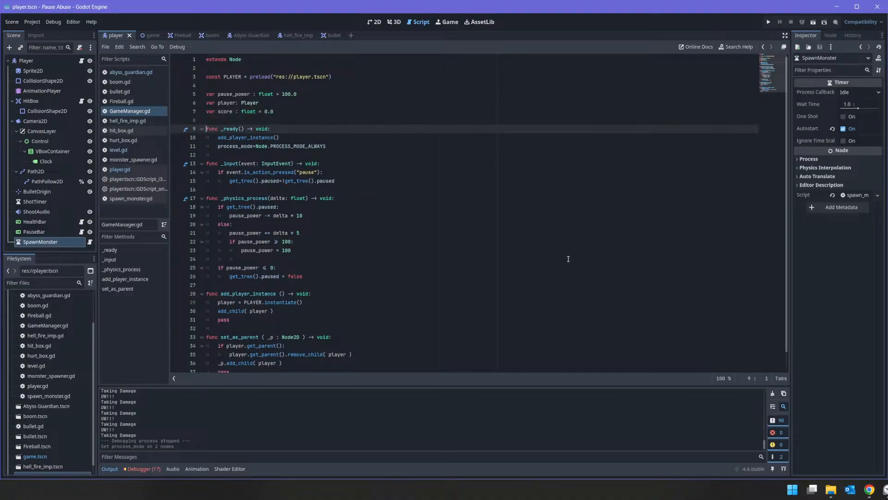
key(Up)
key(Up)
key(Up)
key(Up)
key(Up)
key(Up)
key(Up)
key(Up)
key(Up)
key(Up)
key(Up)
key(Up)
key(Up)
key(Up)
key(Up)
key(Up)
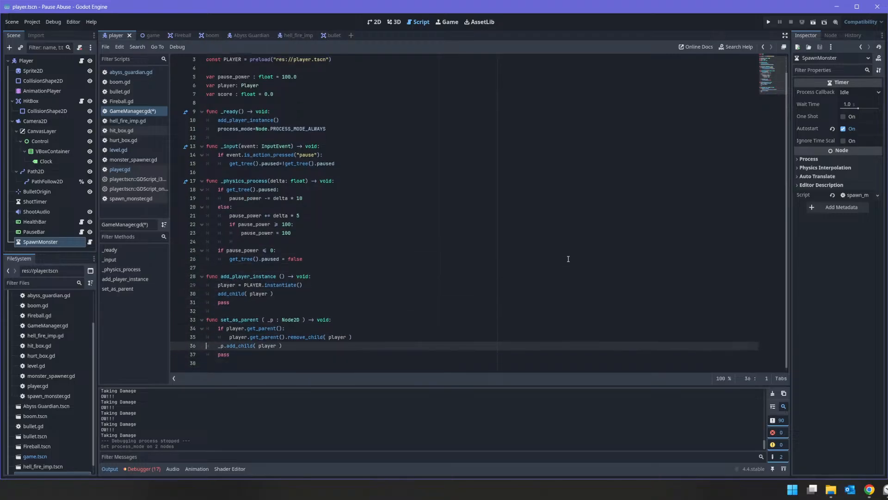
key(Home)
key(Return)
key(Up)
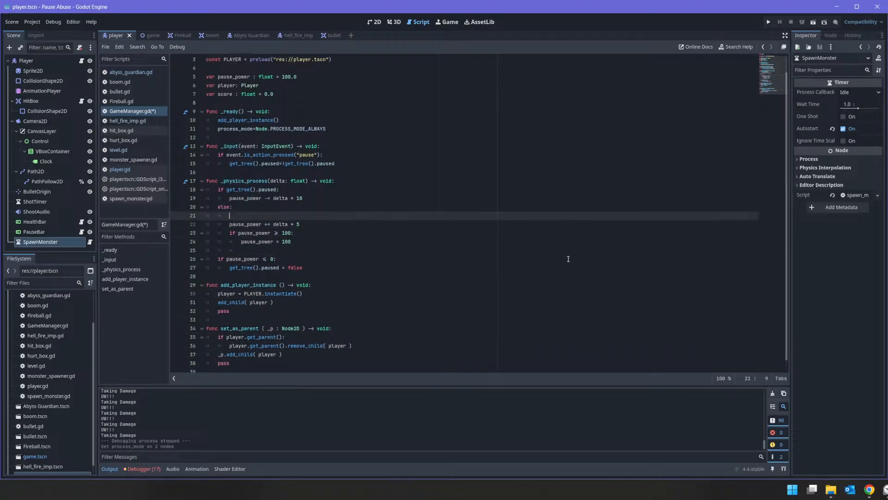
text(score+=delta)
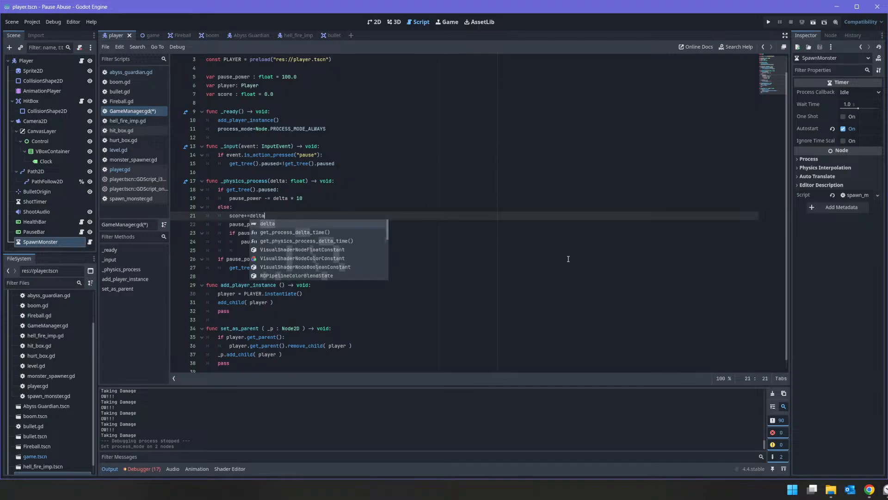
key(ctrl+s)
click(455, 236)
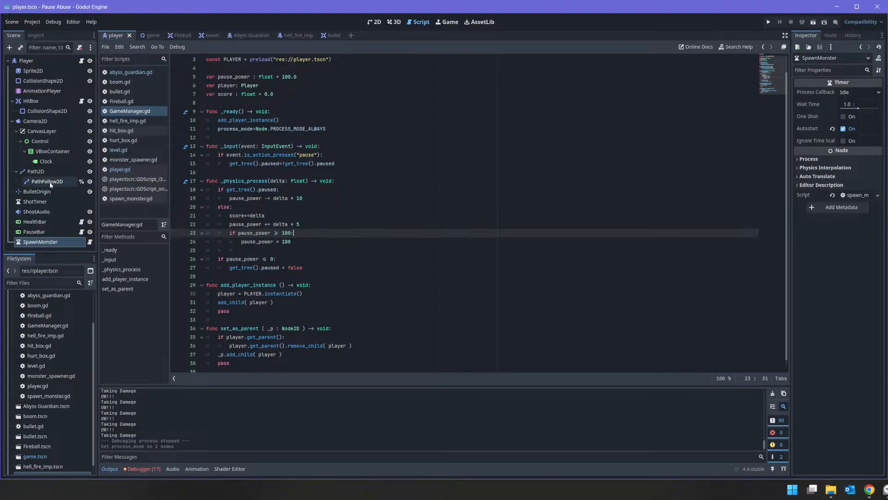
Attach a new built-in GDScript to the Clock label in the player scene, using the default template
click(47, 161)
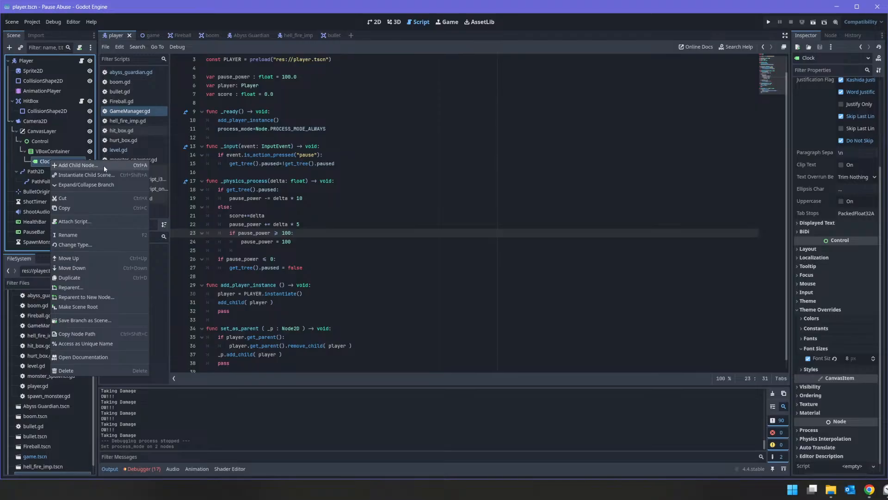
click(82, 221)
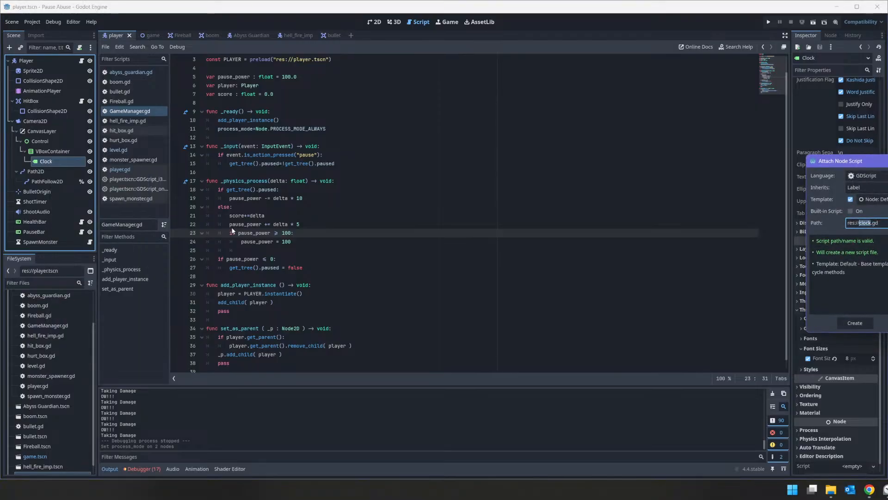
click(851, 211)
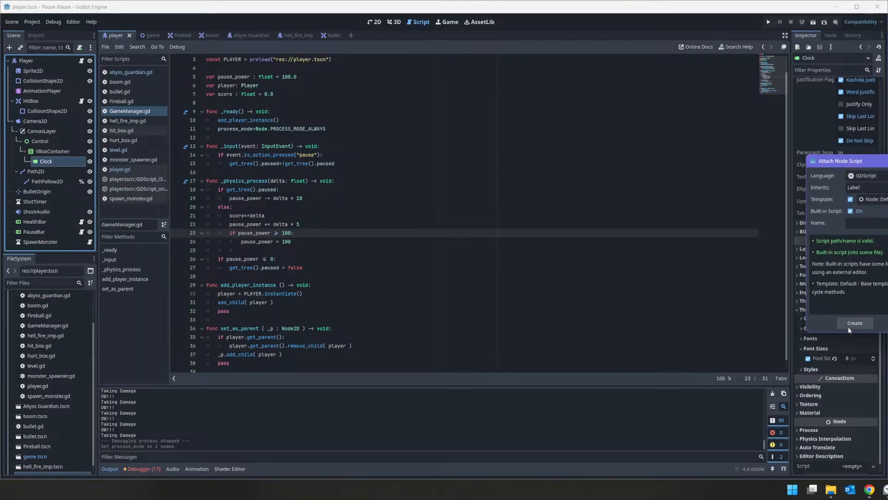
key(Return)
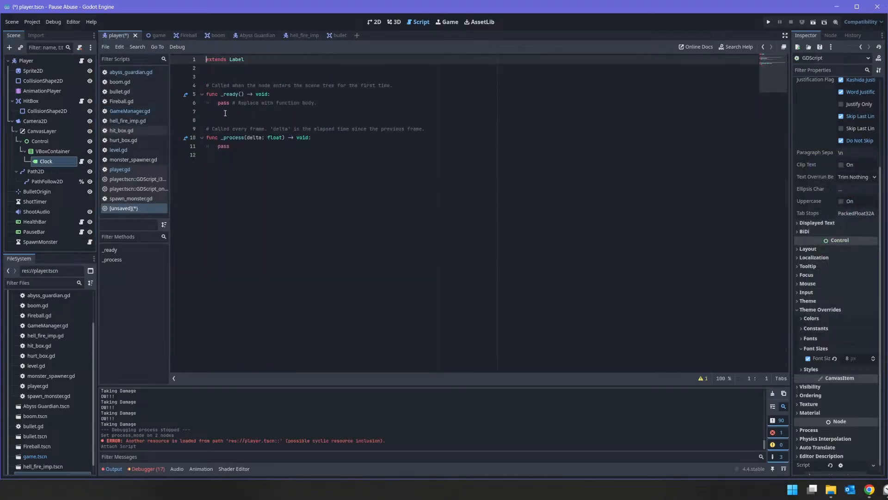
In the Clock script's _process function, add the line text=str(GameManager.score)+"sec." above pass
key(Down)
key(Down)
key(Down)
key(Down)
key(Down)
key(Down)
key(Down)
key(Down)
key(Down)
key(Down)
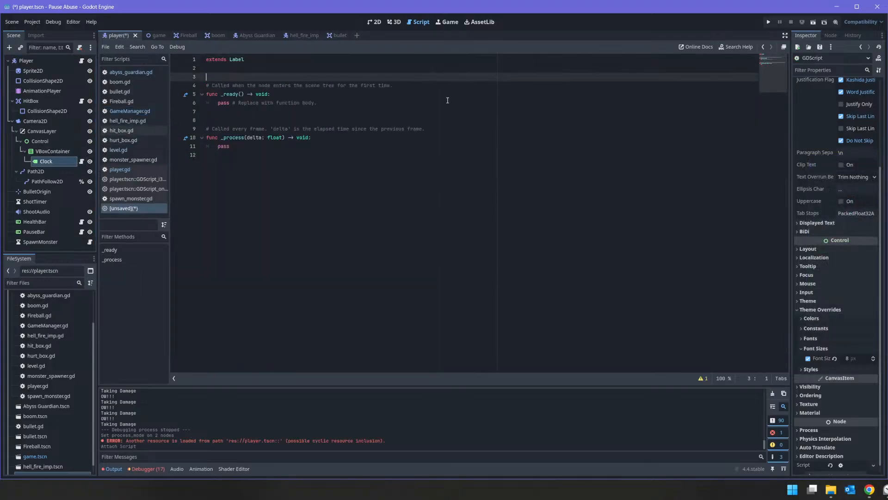
key(Return)
key(Up)
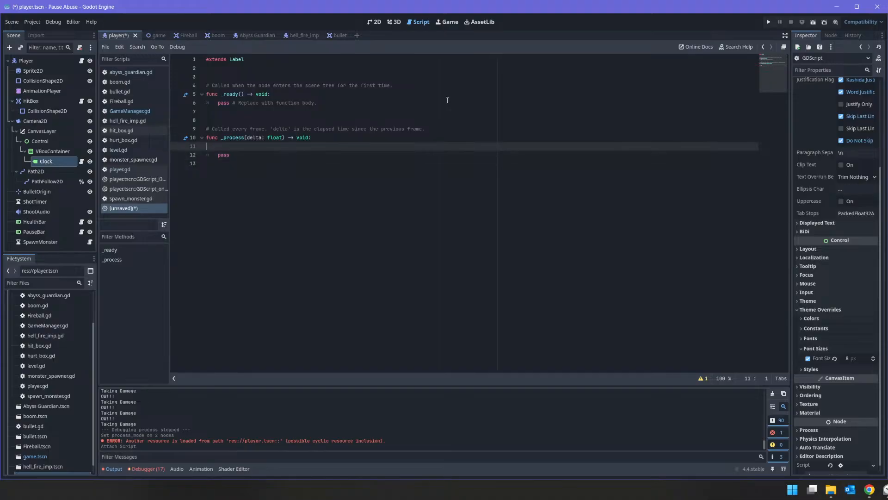
text(text=)
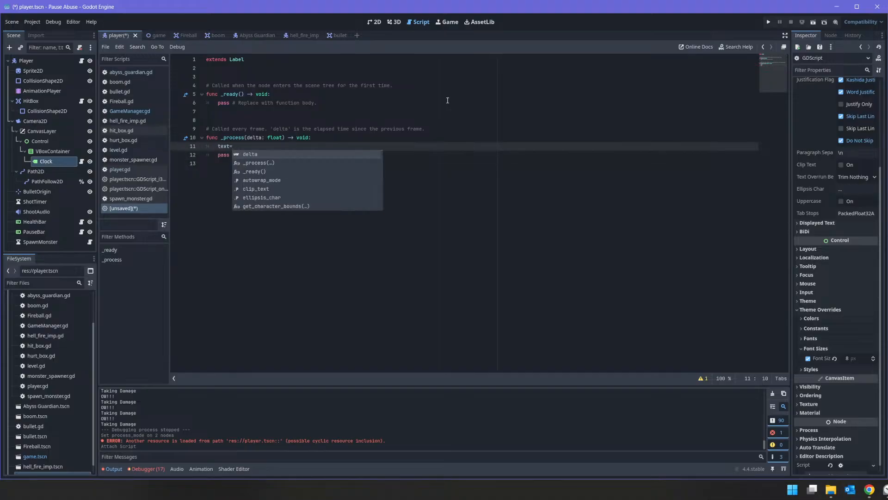
text(str)
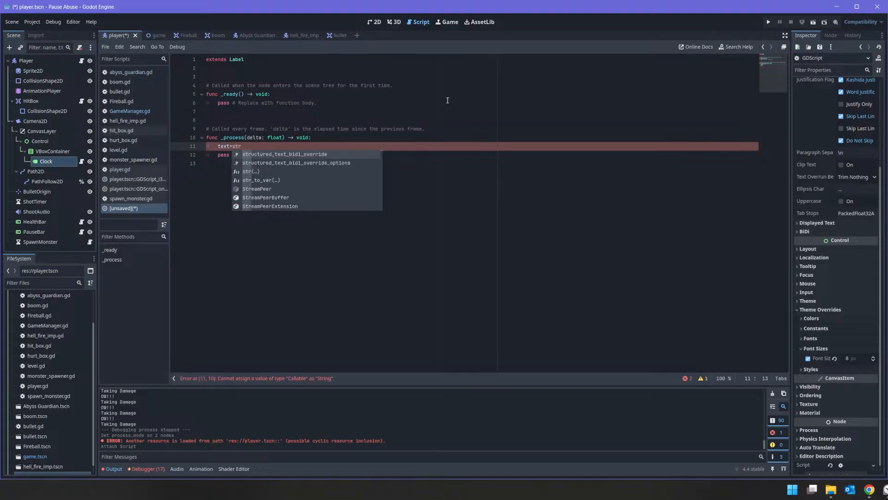
text((GameManager)
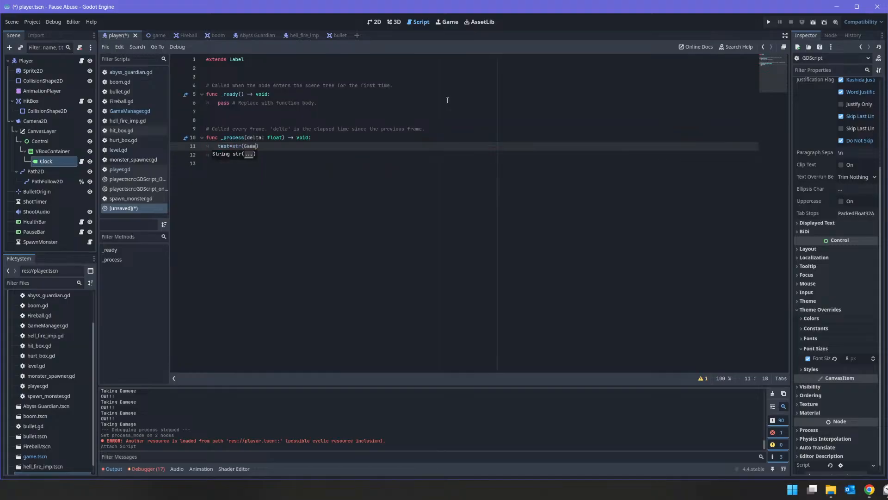
text(.scorre)
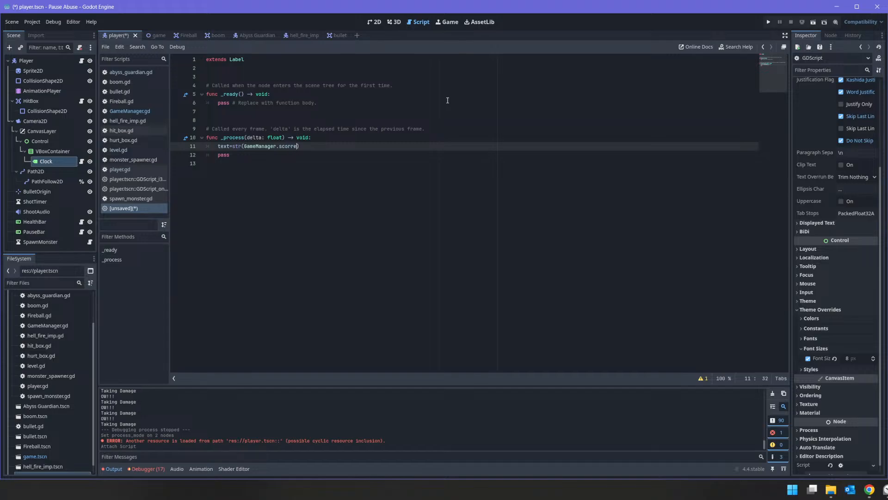
key(BackSpace)
key(BackSpace)
text(e)
key(ctrl+s)
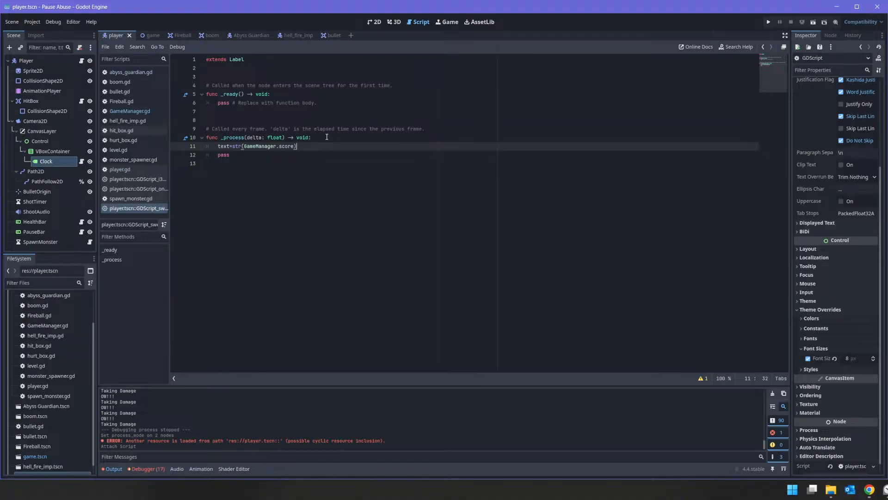
text(+)
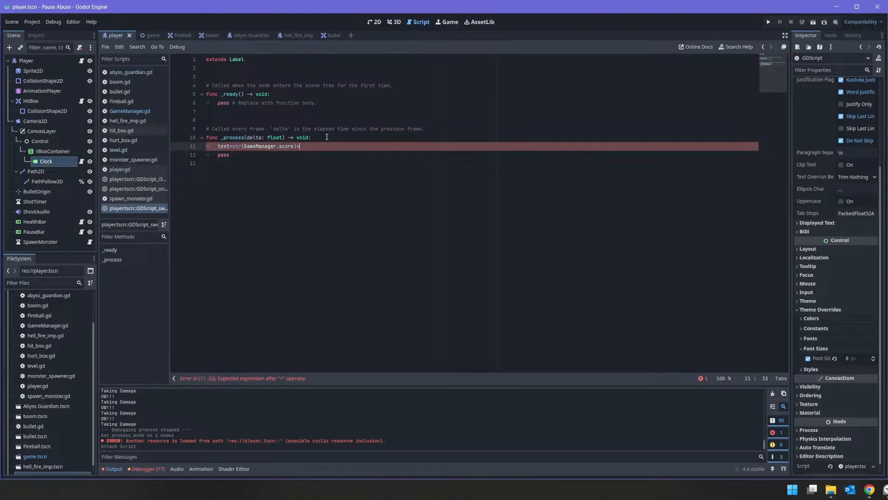
text("sec.)
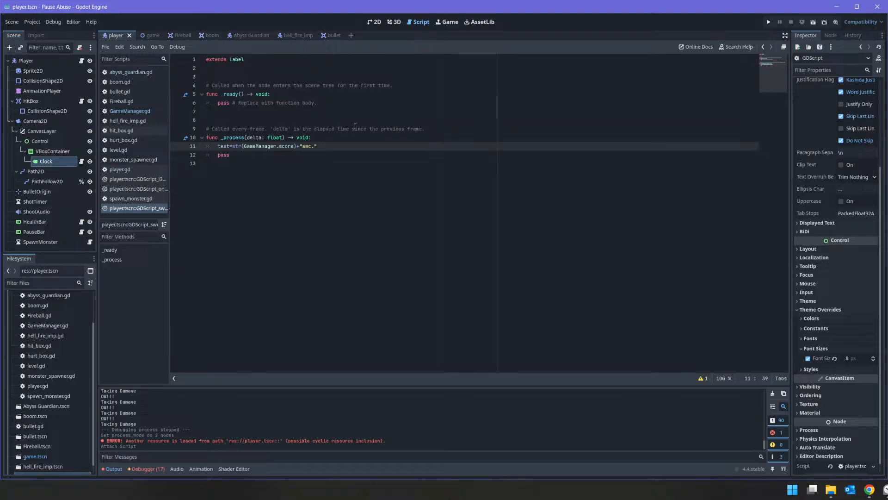
Run the project and play-test moving, shooting and pausing while watching the clock and the health and pause bars, and stop the game
click(768, 22)
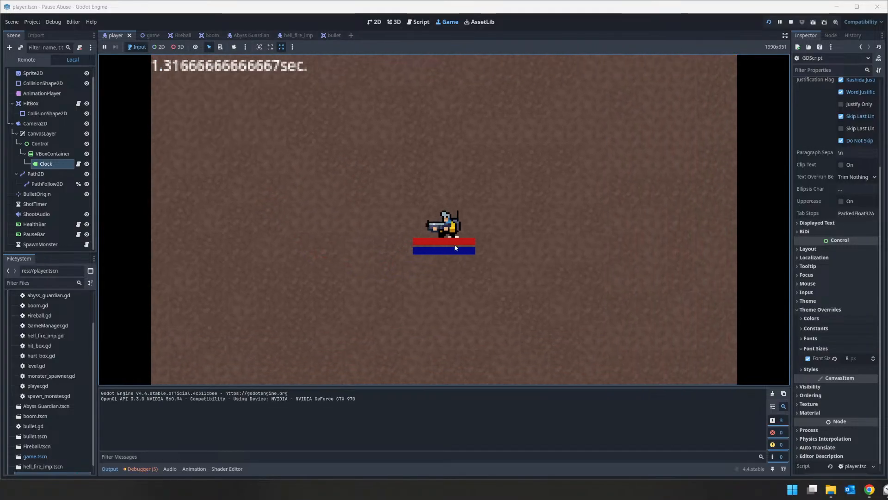
key(w)
key(d)
key(s)
key(a)
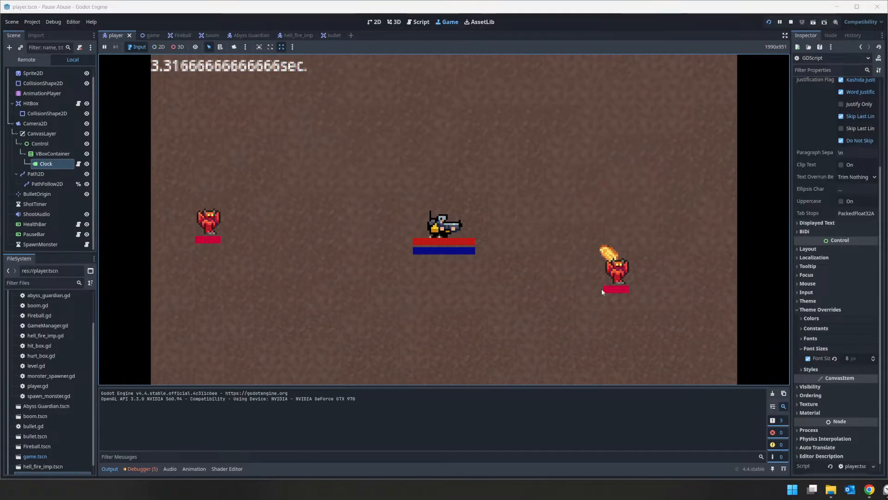
key(space)
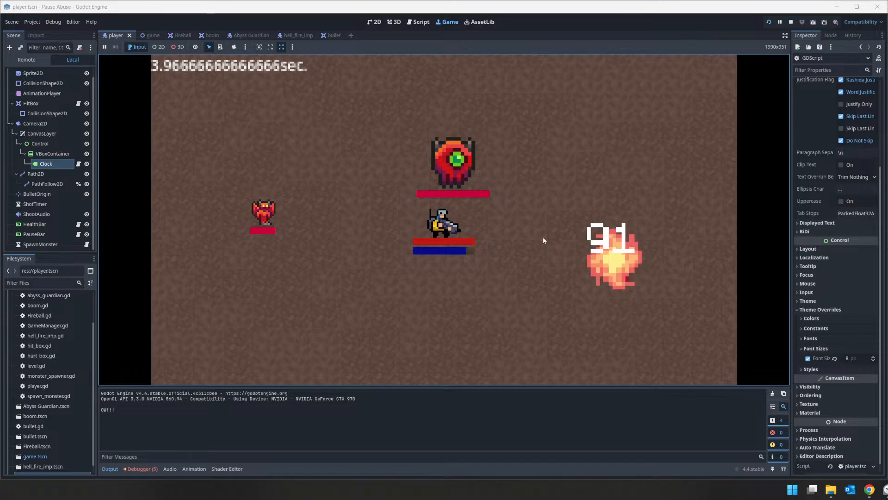
key(space)
key(s)
key(d)
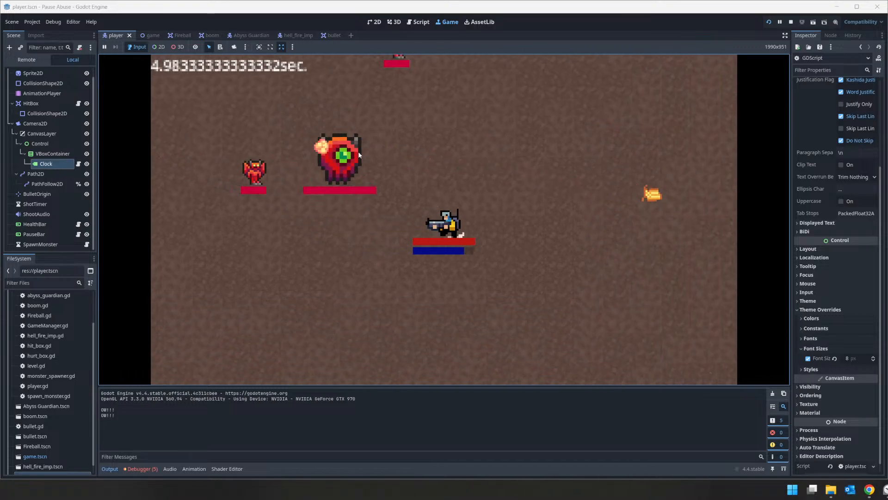
key(w)
key(a)
key(a)
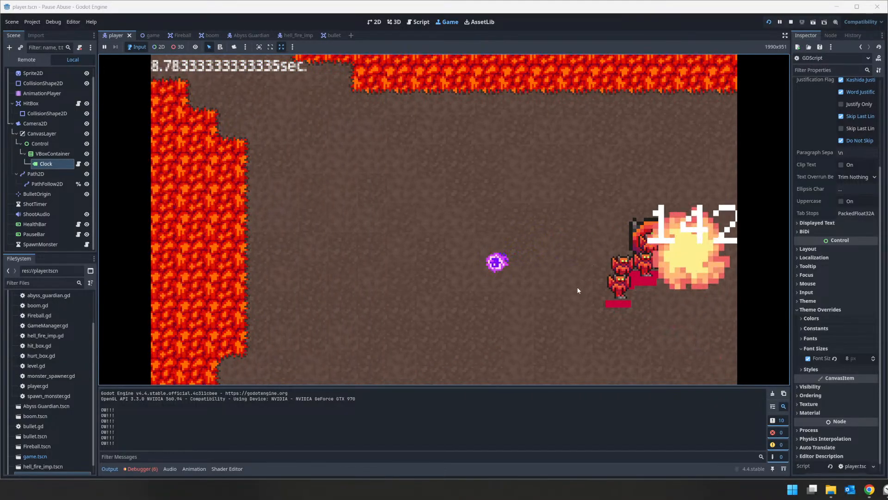
key(s)
key(d)
key(d)
key(s)
key(space)
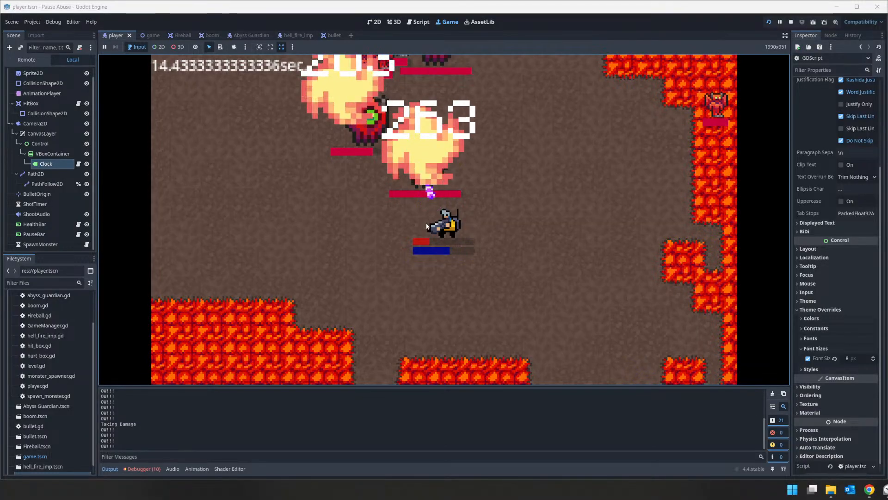
key(space)
key(a)
key(s)
key(w)
key(w)
key(w)
key(a)
key(space)
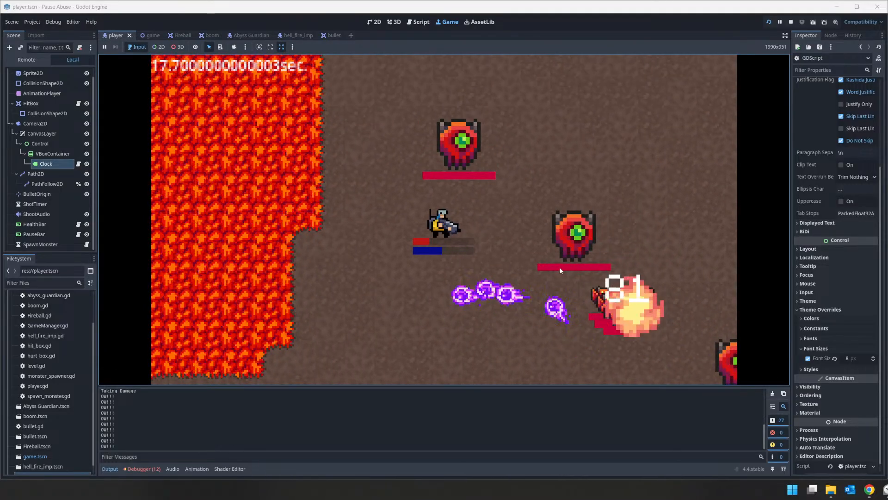
key(space)
key(w)
key(a)
key(d)
key(s)
key(d)
key(w)
key(s)
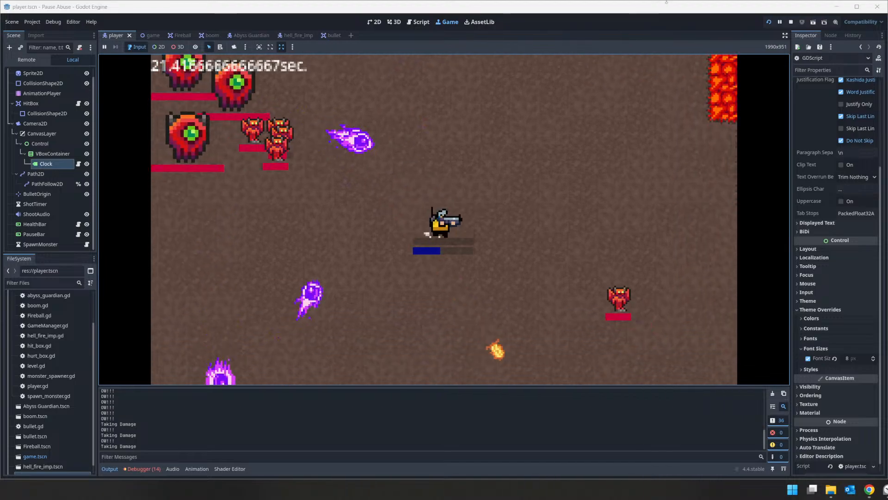
click(792, 22)
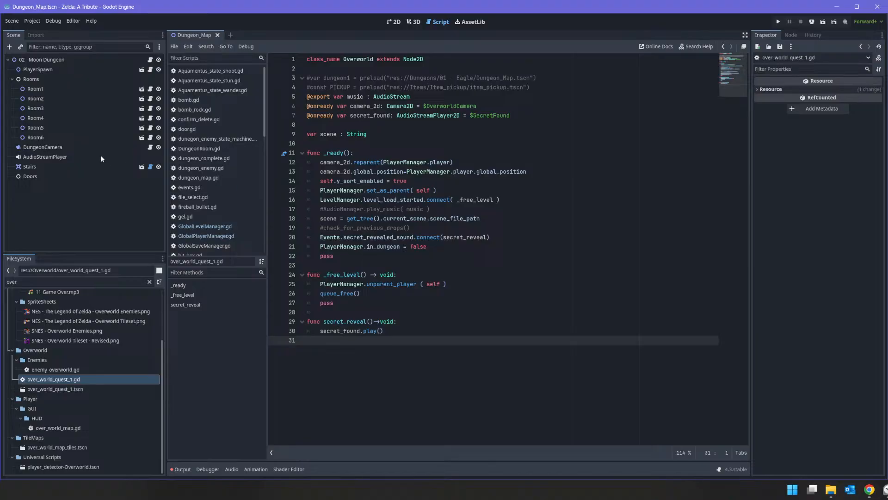
In the Zelda: A Tribute project, search the project files for "game" and "manager", and open GlobalPlayerManager.gd
drag(28, 280, 1, 285)
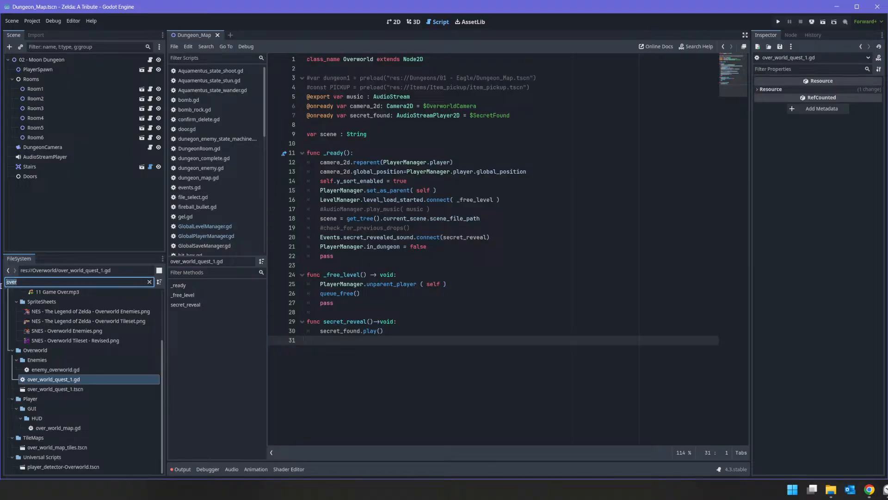
text(tim)
key(ctrl+a)
text(ga,e)
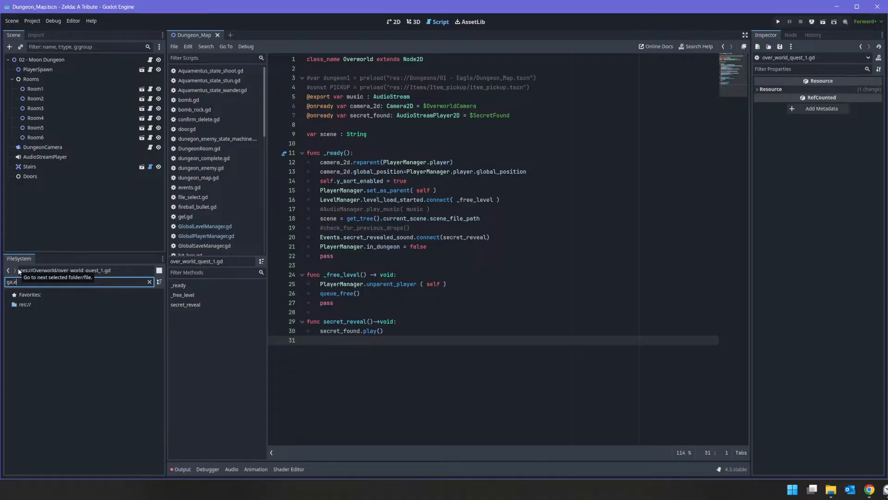
key(BackSpace)
key(BackSpace)
text(me)
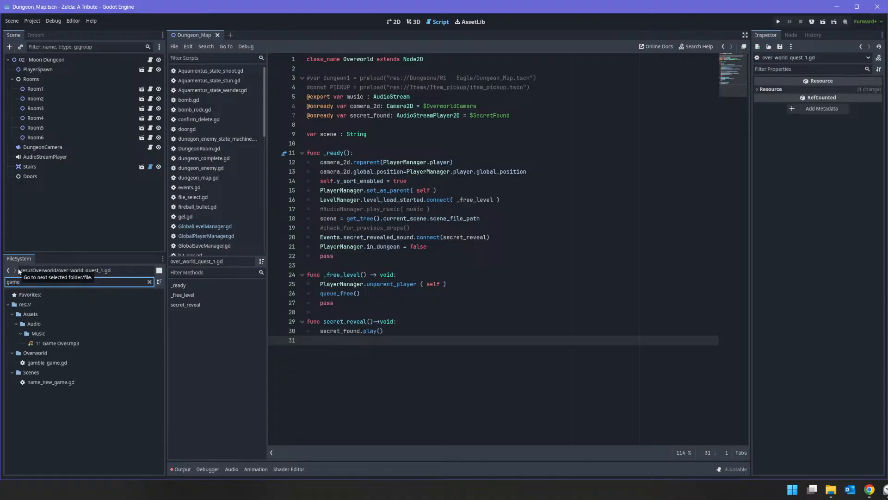
key(ctrl+a)
text(manager)
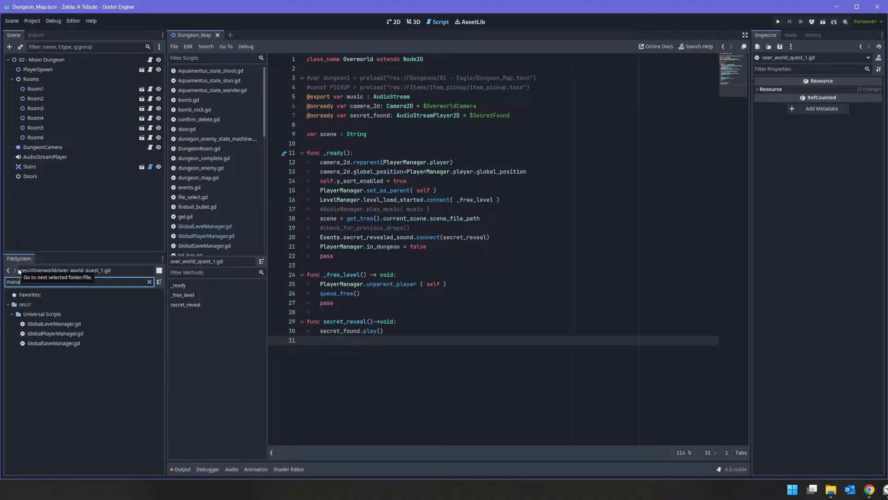
double_click(57, 333)
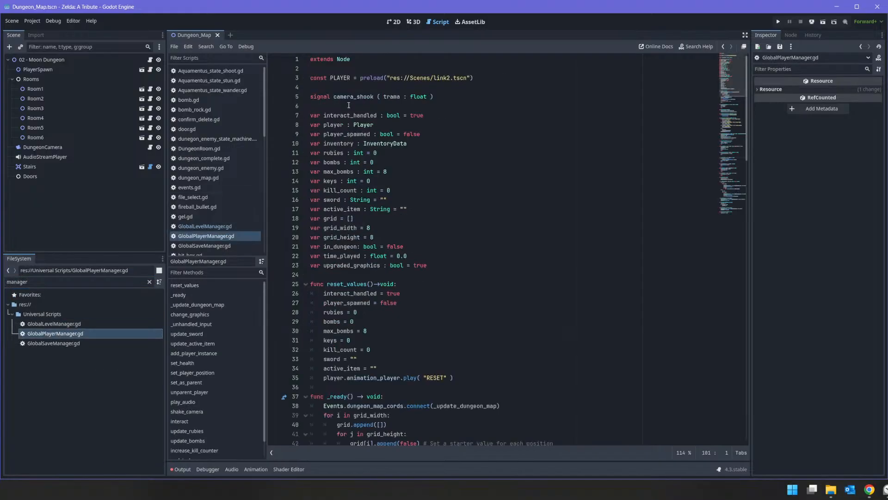
Examine how GlobalPlayerManager.gd declares time_played and where the script uses it
double_click(343, 256)
scroll(347, 267, down, 5)
scroll(348, 267, down, 20)
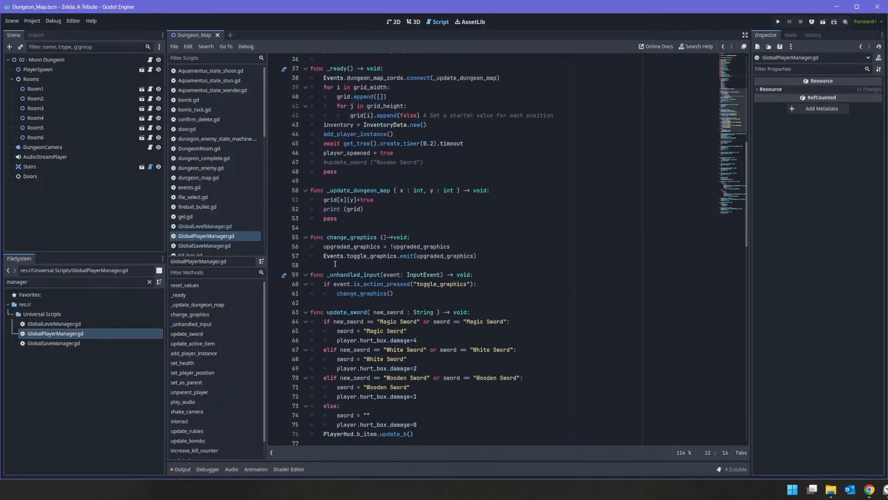
scroll(333, 263, down, 6)
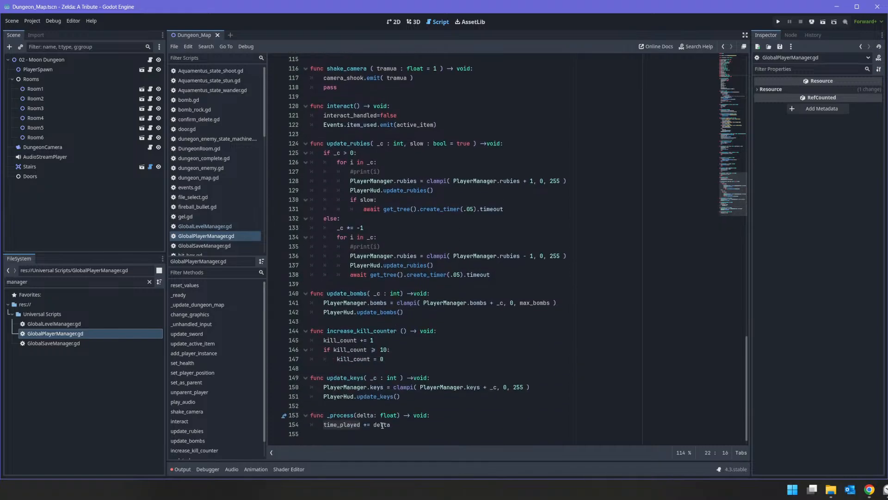
scroll(331, 425, up, 20)
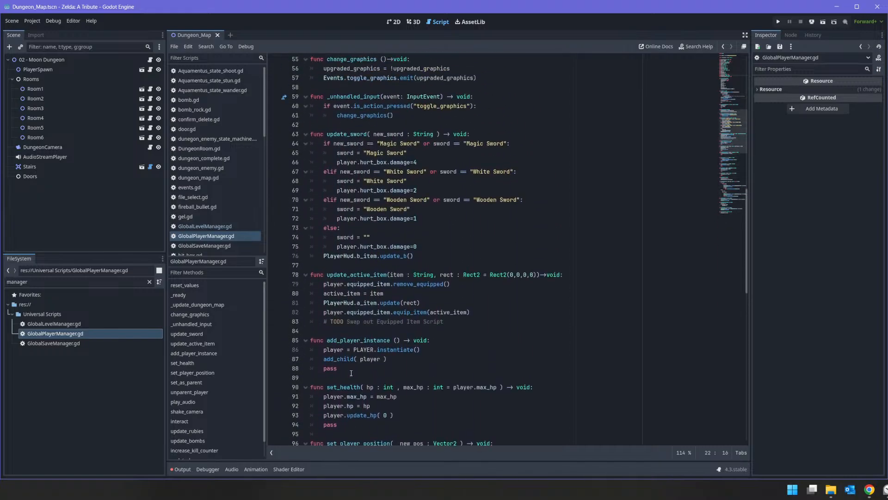
scroll(350, 357, up, 10)
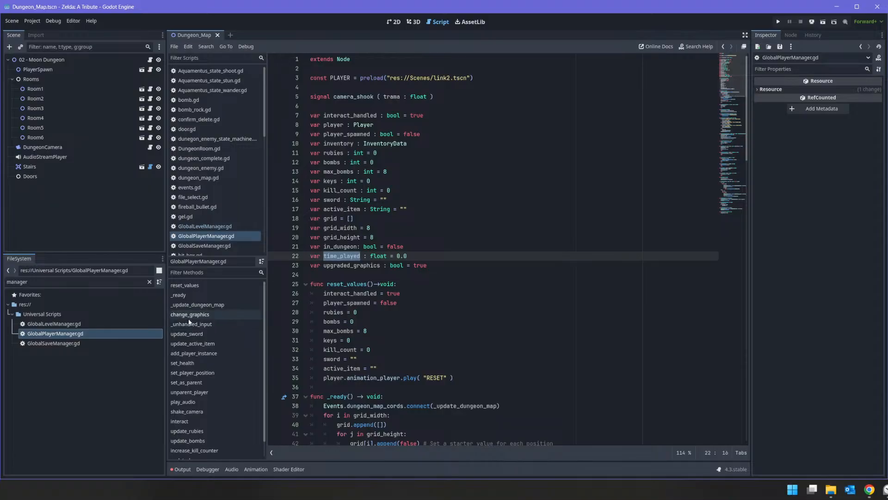
Filter the project files by "hud" and open the player_hud.gd script
double_click(39, 282)
text(hud)
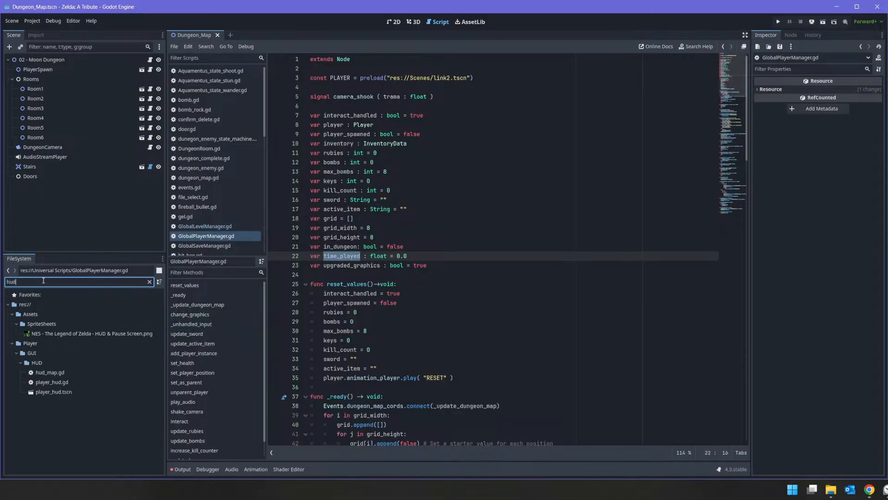
double_click(62, 383)
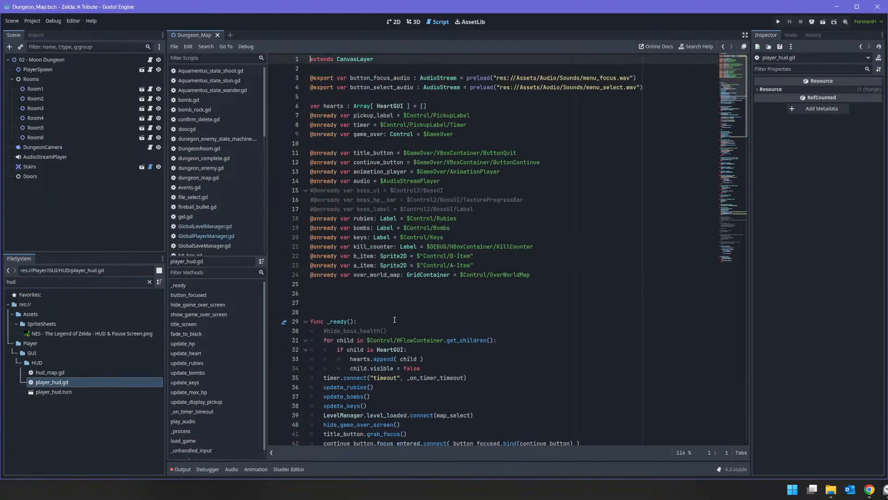
Examine player_hud.gd for the timer variable's uses and the functions that update the HUD labels
scroll(365, 209, down, 4)
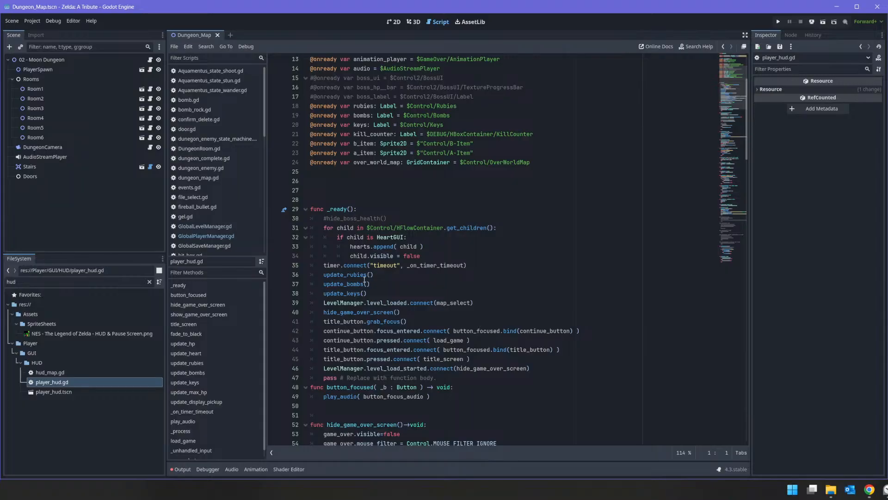
scroll(366, 217, up, 4)
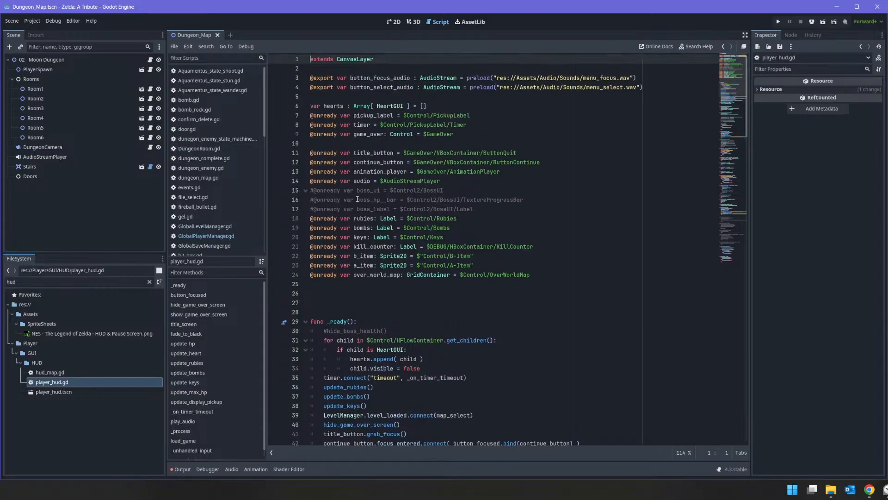
double_click(361, 124)
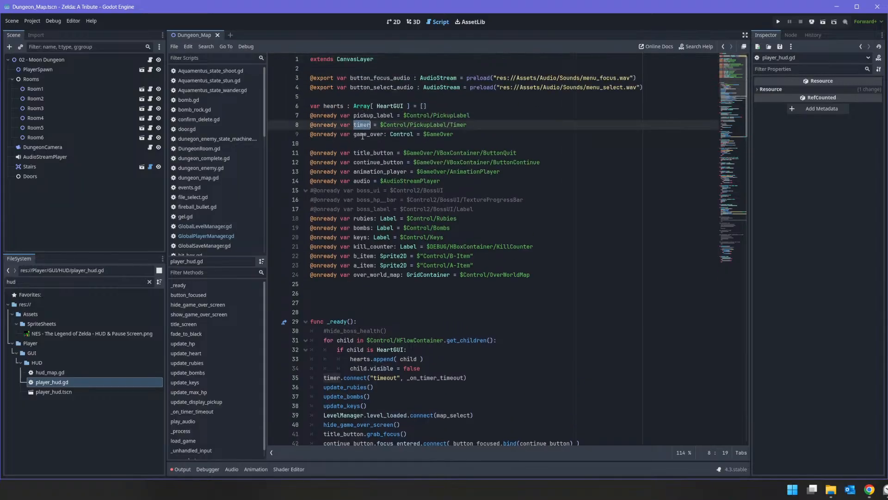
scroll(384, 185, down, 6)
scroll(349, 211, down, 6)
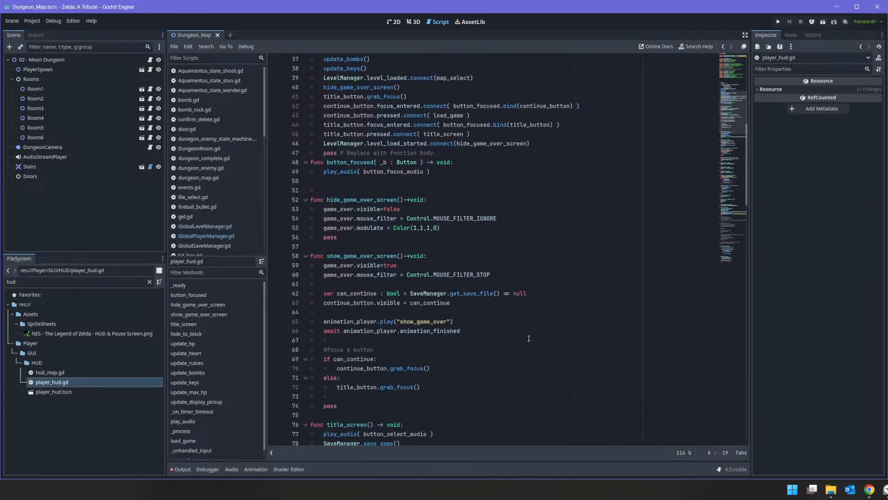
scroll(522, 348, down, 11)
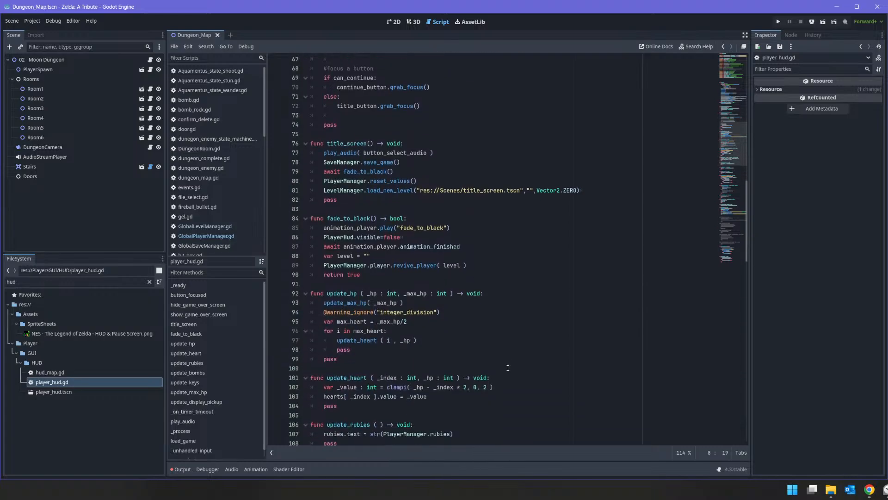
scroll(517, 323, down, 10)
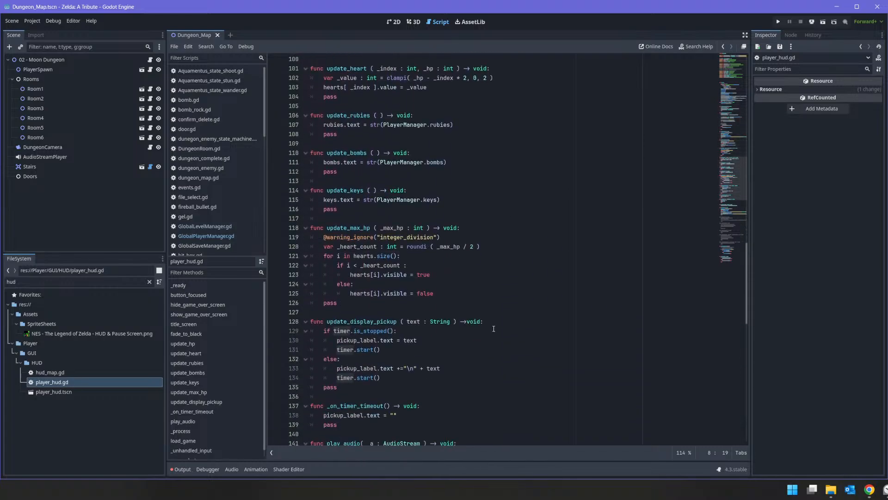
scroll(493, 328, down, 5)
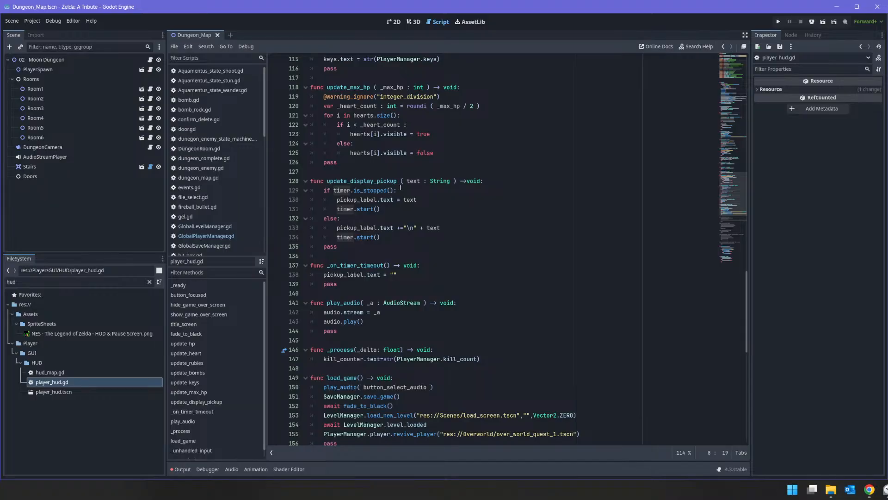
scroll(376, 219, up, 20)
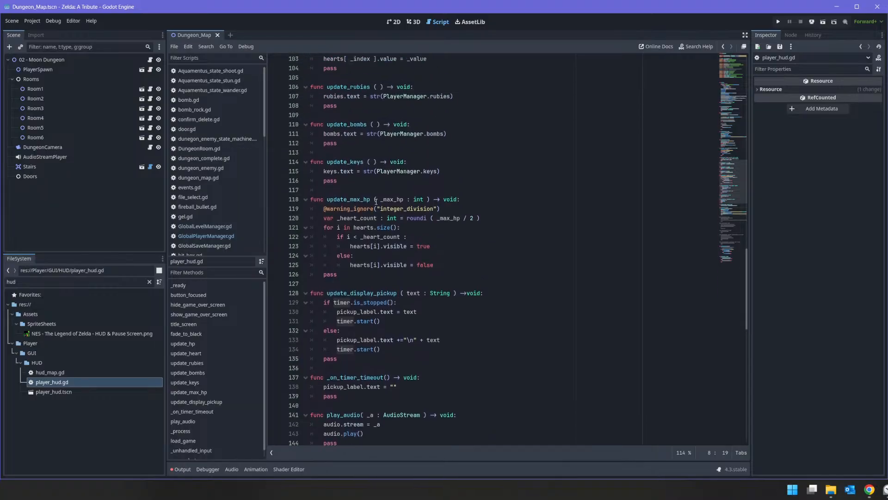
scroll(384, 186, up, 4)
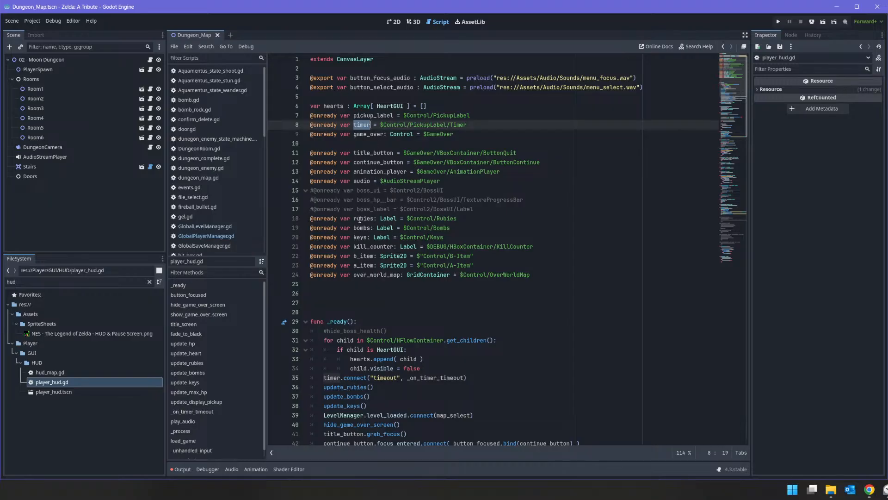
scroll(372, 275, down, 4)
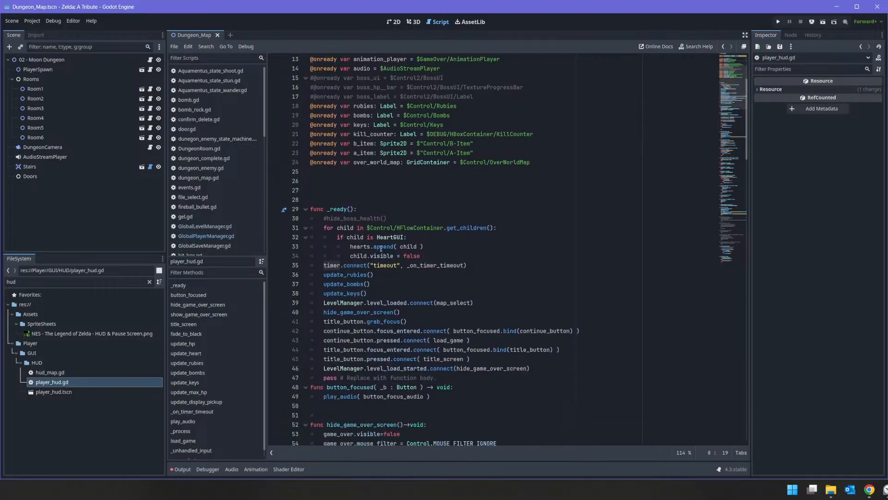
Open the player_hud.tscn scene and view the script attached to its Clock label
click(53, 392)
double_click(62, 393)
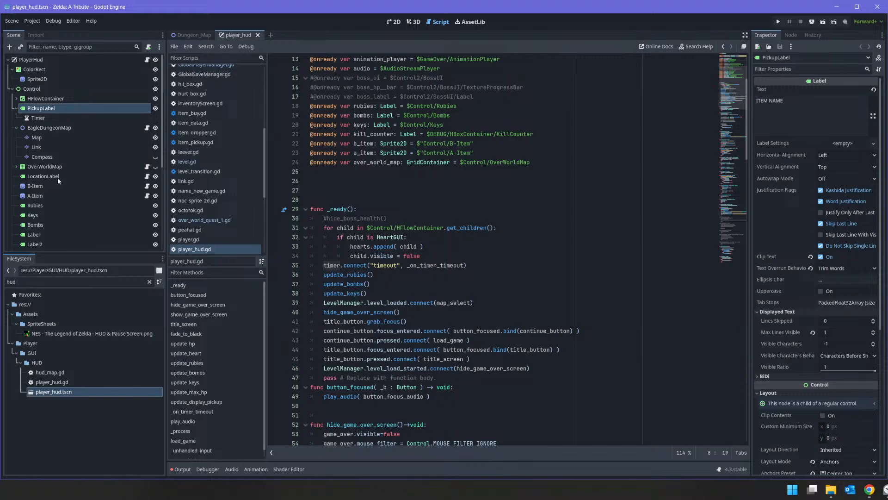
click(52, 76)
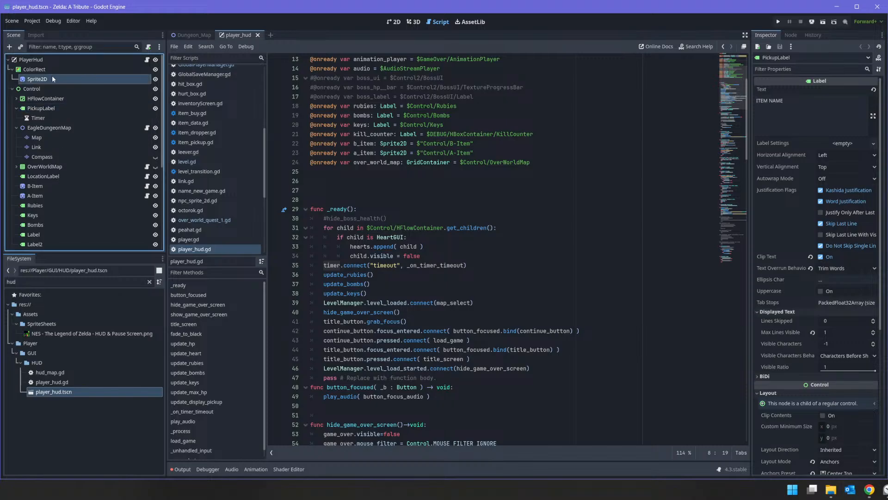
scroll(57, 157, down, 5)
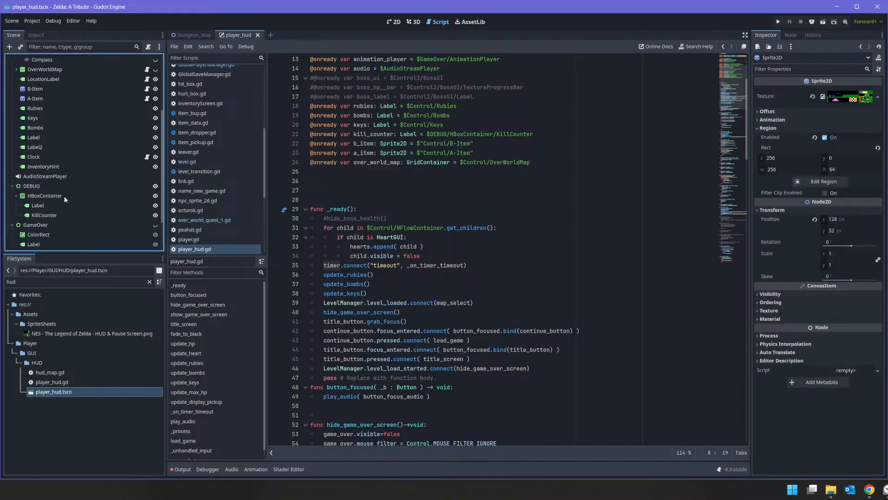
click(53, 158)
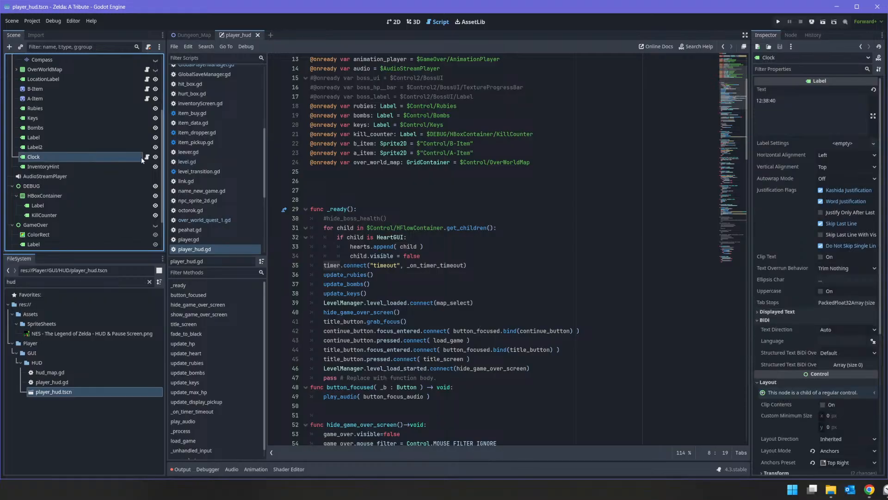
click(147, 157)
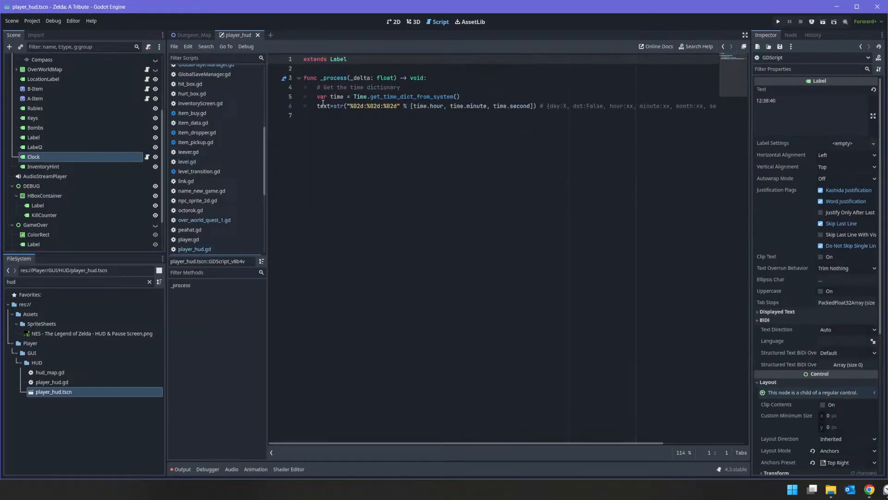
Copy the line that formats time.hour, time.minute and time.second as text from the Zelda project's clock script
drag(313, 96, 520, 106)
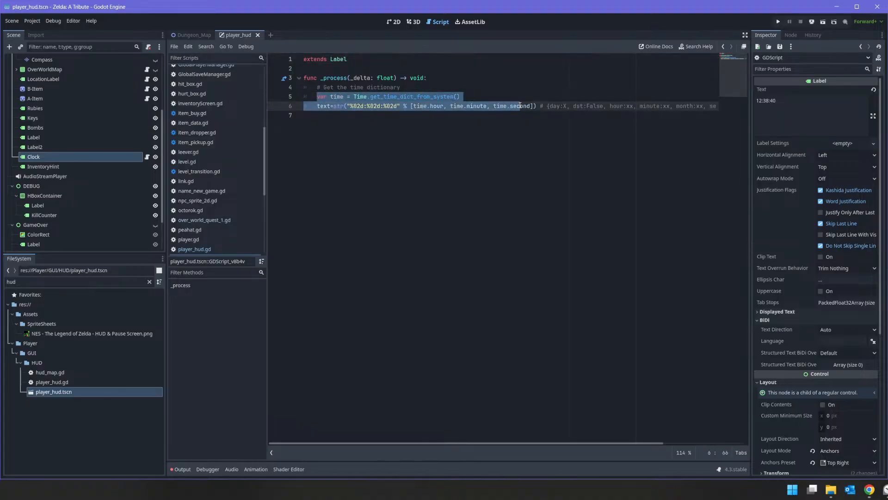
click(370, 98)
drag(313, 107, 597, 118)
mouse_move(753, 112)
mouse_down()
mouse_move(722, 101)
mouse_move(737, 110)
mouse_up()
key(ctrl+c)
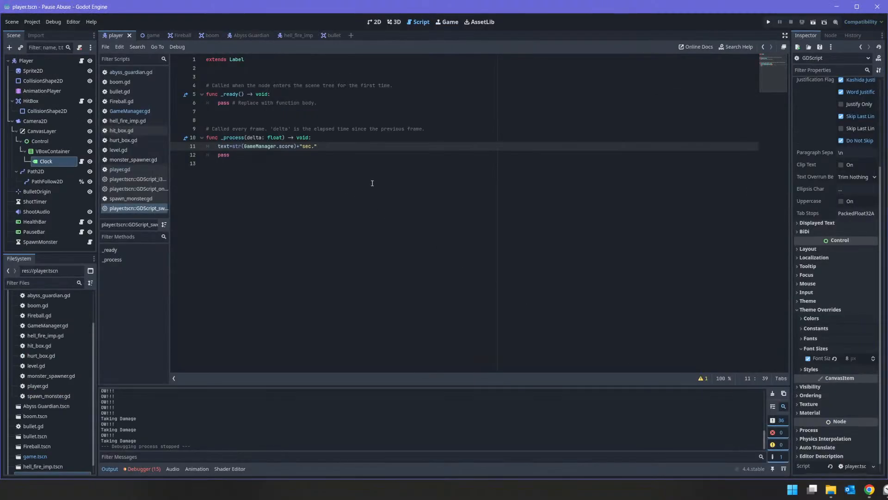
In Pause Abuse's Clock script, replace the GameManager.score text line in _process with the copied "%02d:%02d:%02d" text line
key(shift+Left)
key(shift+Left)
key(shift+Left)
key(shift+Left)
key(shift+Left)
key(shift+Left)
key(shift+Left)
key(shift+Left)
key(shift+Left)
key(shift+Left)
key(shift+Left)
key(shift+Left)
key(shift+Left)
key(shift+Left)
key(shift+Left)
key(shift+Left)
key(shift+Left)
key(shift+Left)
key(shift+Left)
key(shift+Left)
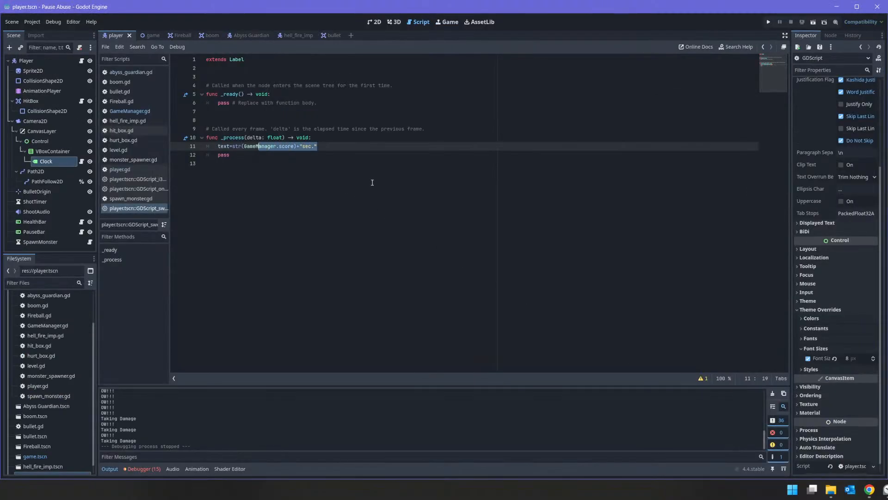
key(ctrl+v)
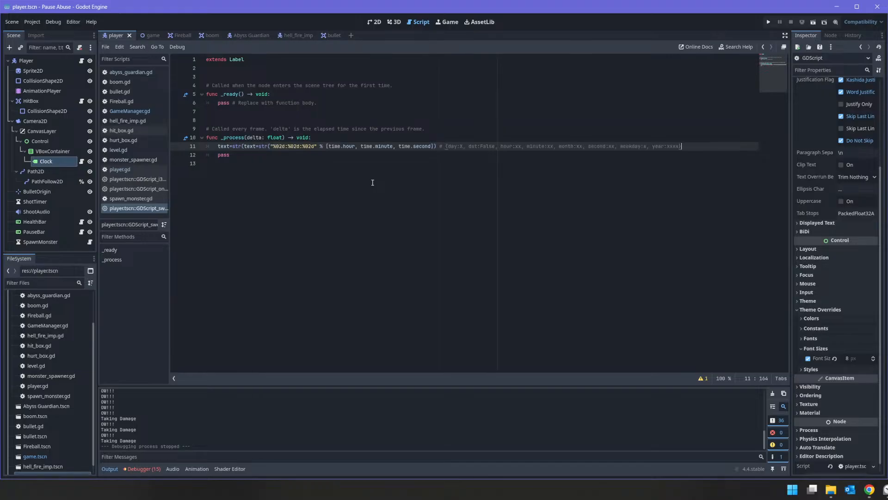
key(Home)
key(Delete)
key(Delete)
key(Delete)
key(Delete)
key(Delete)
key(Delete)
key(Delete)
key(Delete)
key(Delete)
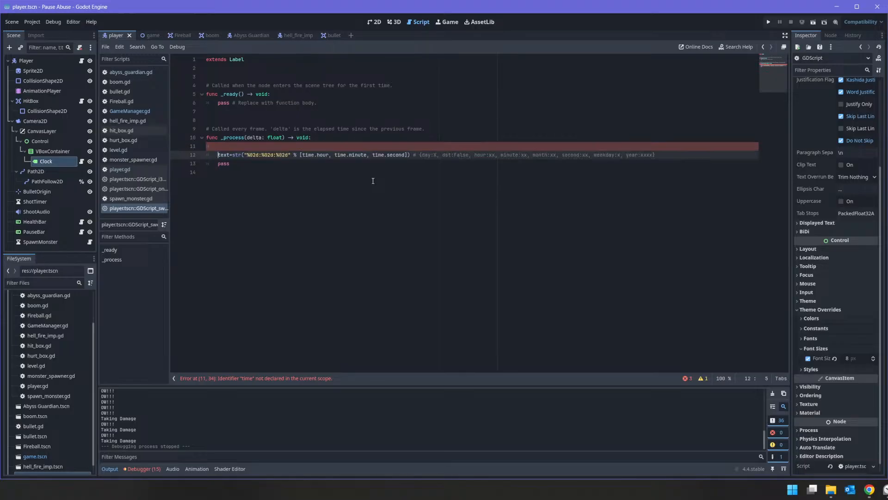
Declare var time=GameManager.score above the text line in _process and run the project
key(Return)
key(Up)
text(time=6am,e)
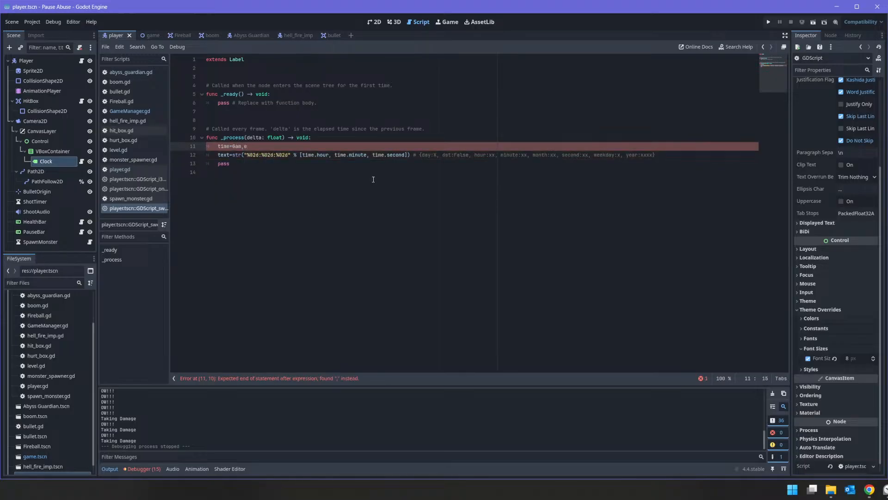
key(BackSpace)
key(BackSpace)
key(BackSpace)
text(GameManager)
key(Return)
text(.score)
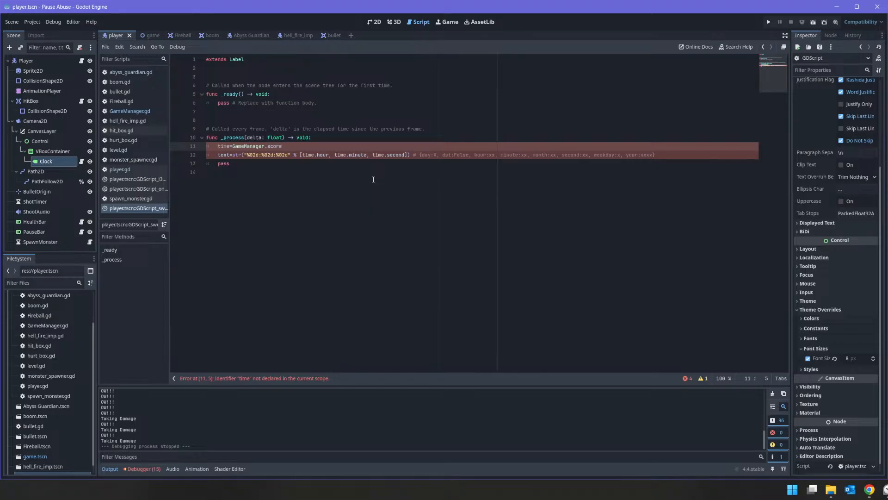
text(var)
key(Right)
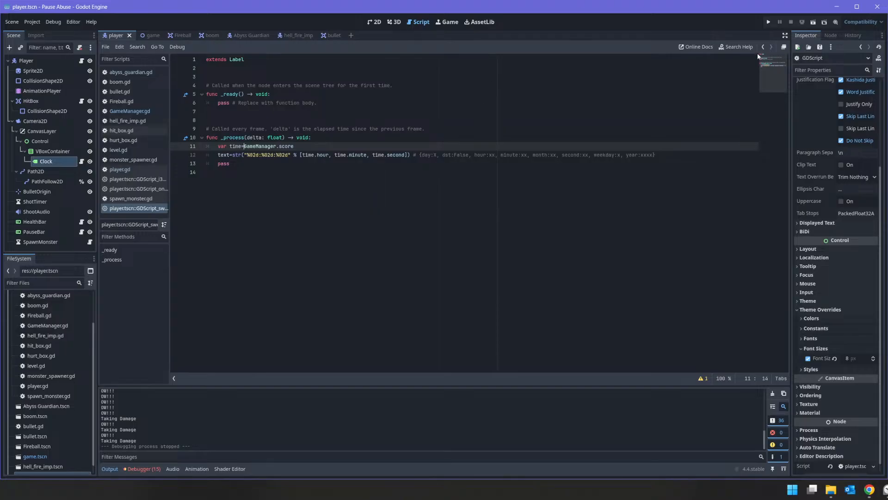
click(768, 22)
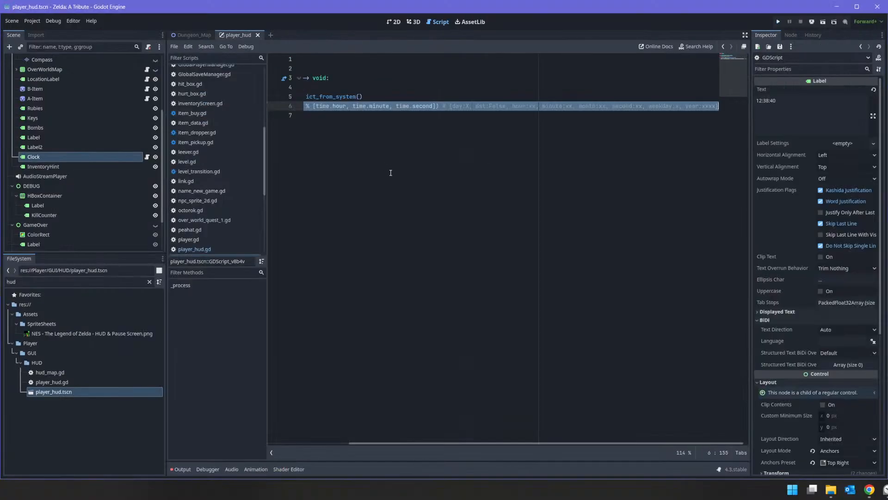
Examine how the Zelda project's clock script fetches the system time and formats it as text
key(Up)
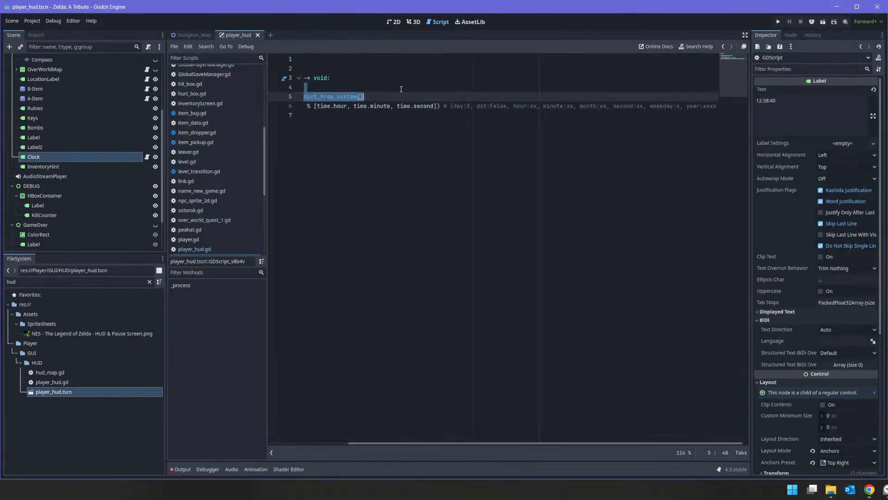
key(Home)
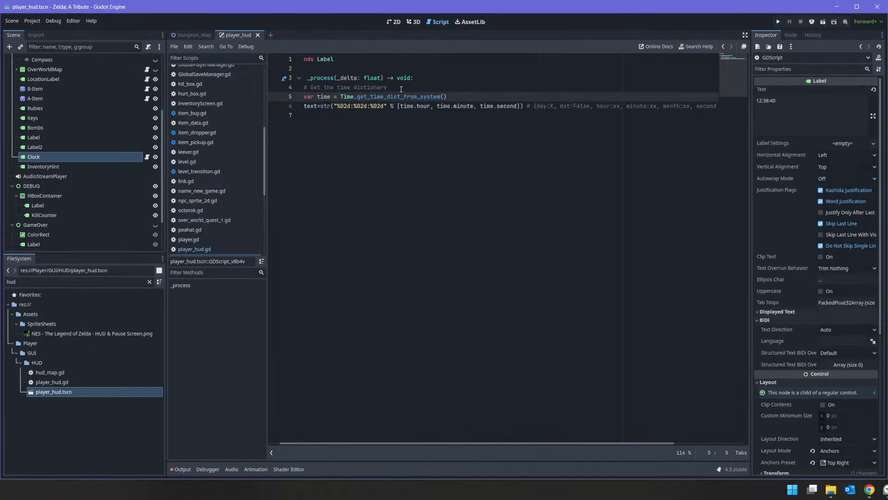
key(shift+End)
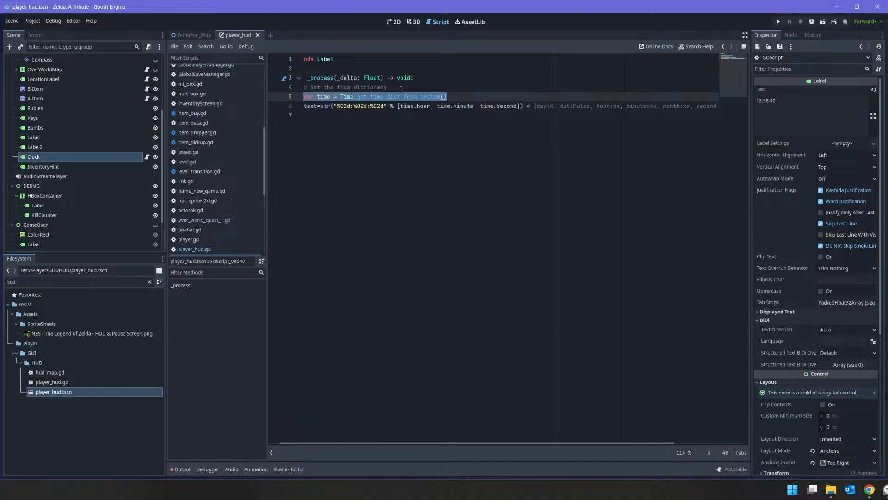
key(shift+Down)
key(shift+End)
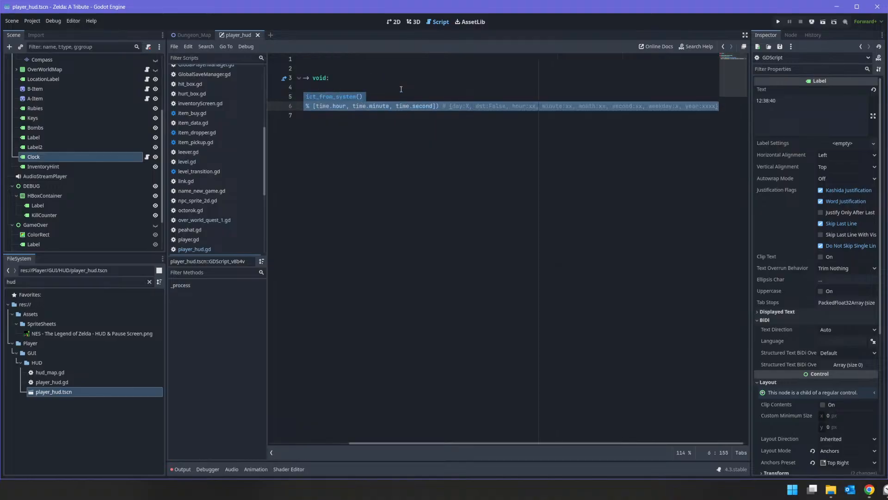
click(512, 267)
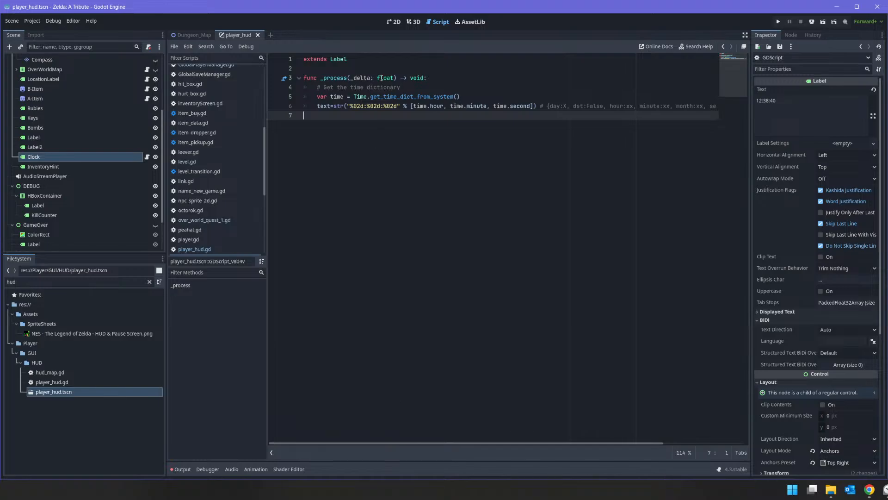
click(376, 98)
double_click(382, 96)
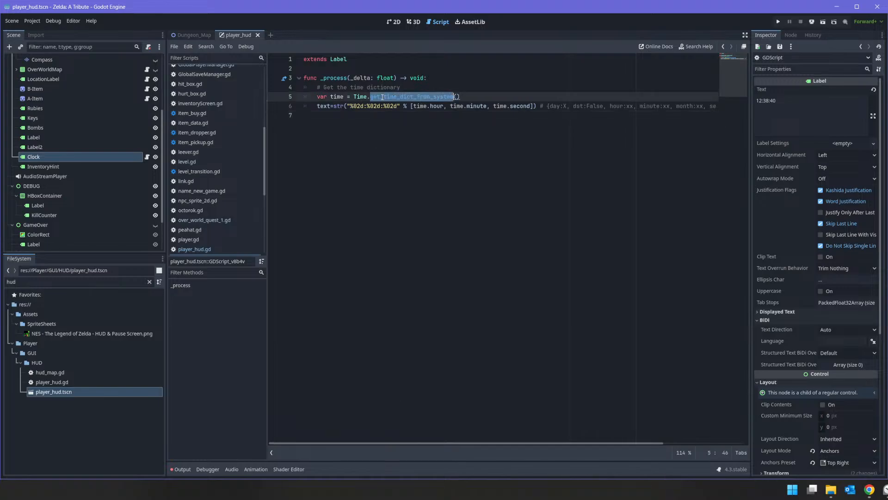
click(464, 90)
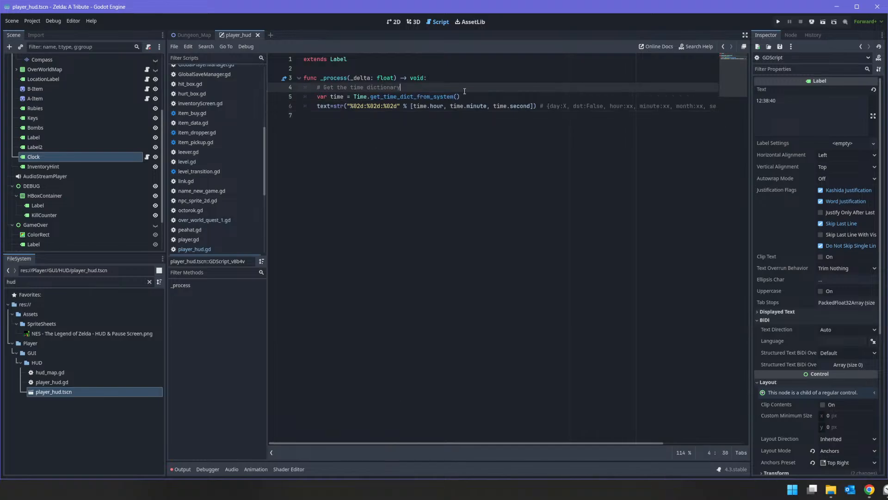
click(358, 95)
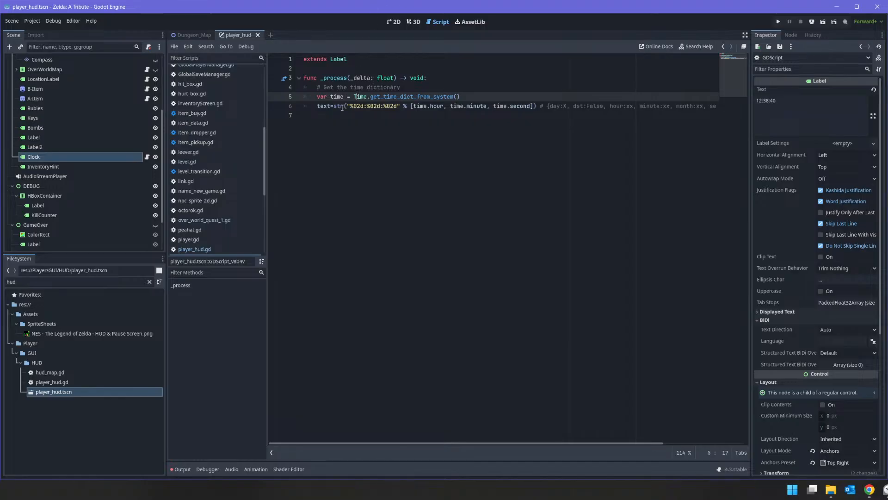
Copy the line var time = Time.get_time_dict_from_system() from the Zelda clock script
drag(469, 95, 355, 97)
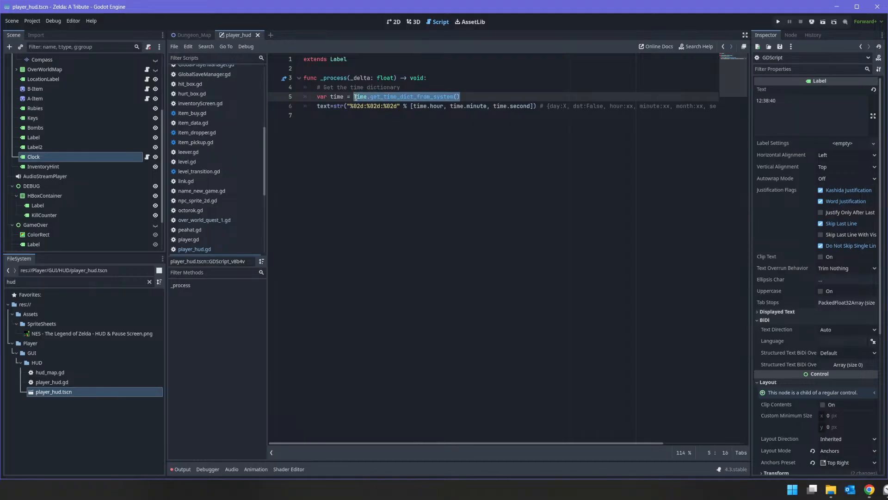
right_click(355, 96)
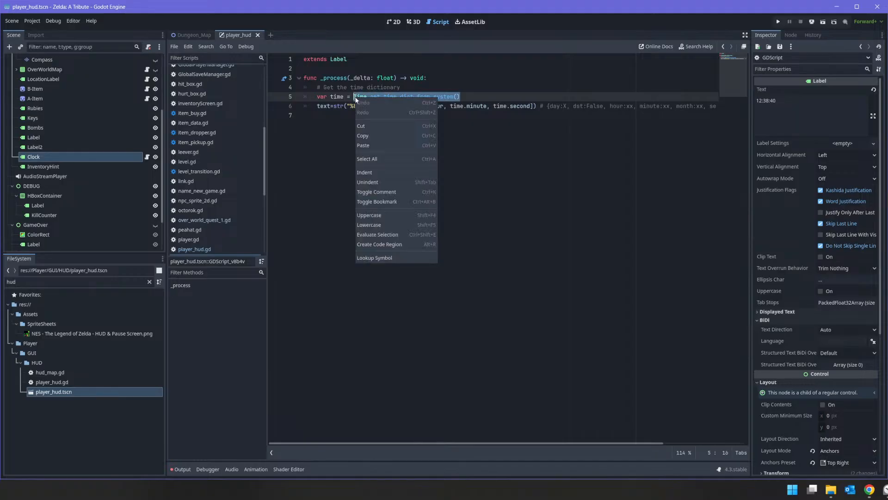
click(398, 132)
drag(466, 98, 317, 98)
right_click(317, 97)
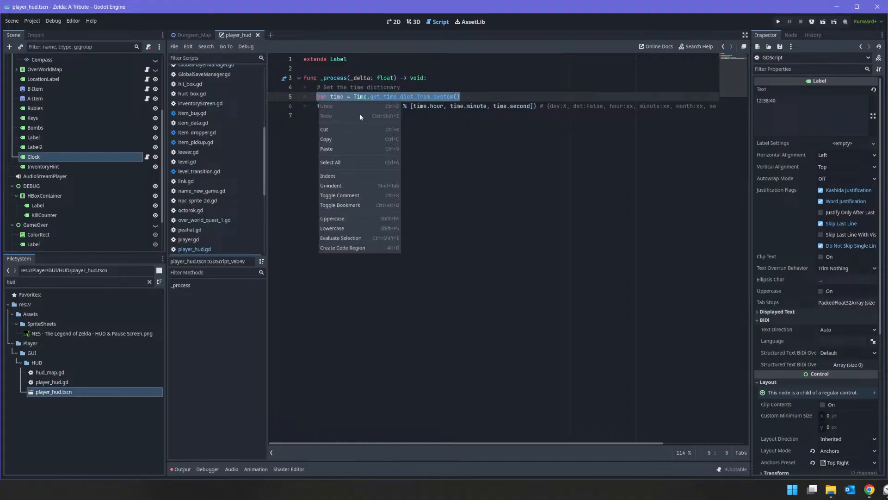
click(349, 140)
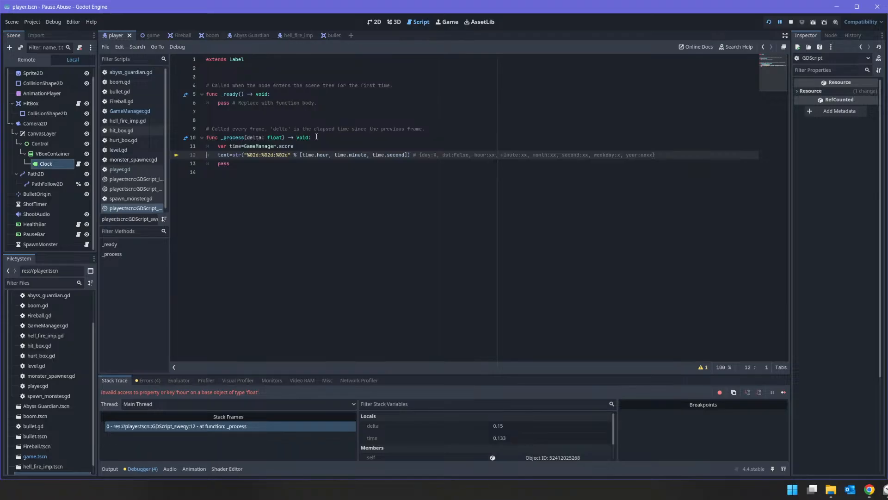
Paste the copied line above var time=GameManager.score in Pause Abuse's Clock script and rename its variable current_time
click(333, 146)
key(ctrl+v)
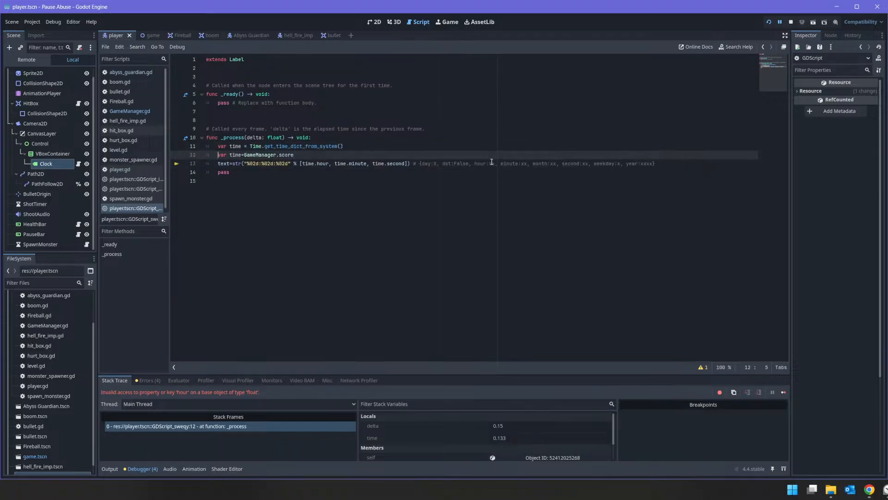
key(Up)
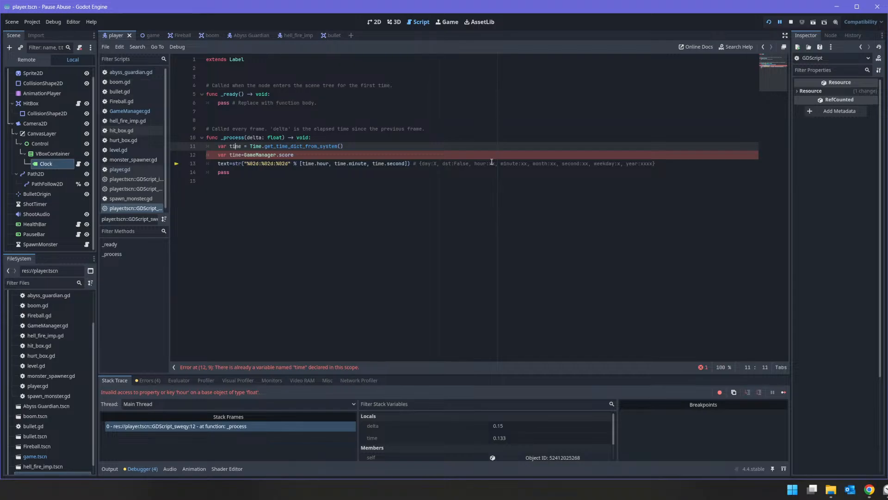
text(current_)
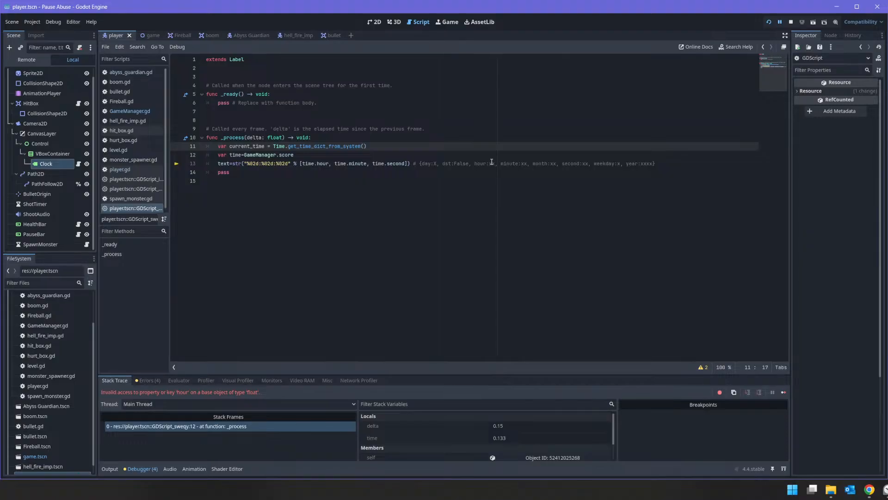
Add an empty line at the start of the _ready function in the Clock script
key(Up)
key(Up)
key(Up)
key(Up)
key(Up)
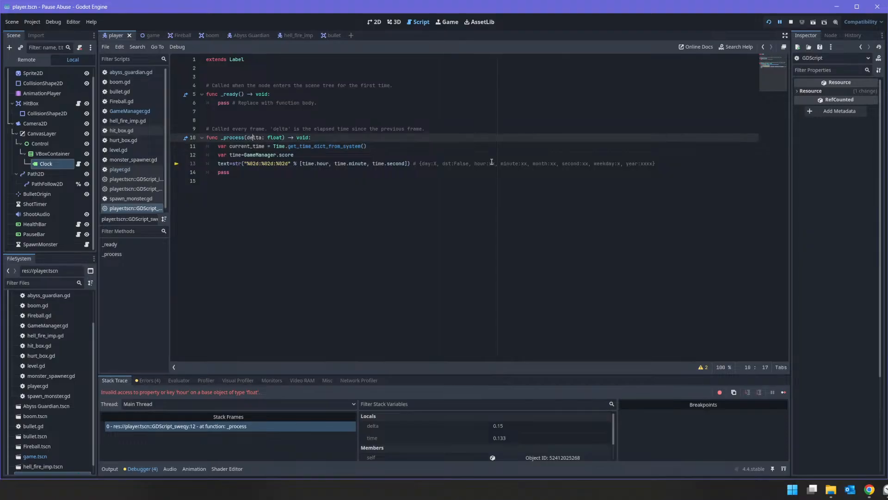
key(Return)
key(Up)
text(start)
key(BackSpace)
key(BackSpace)
key(BackSpace)
key(BackSpace)
key(BackSpace)
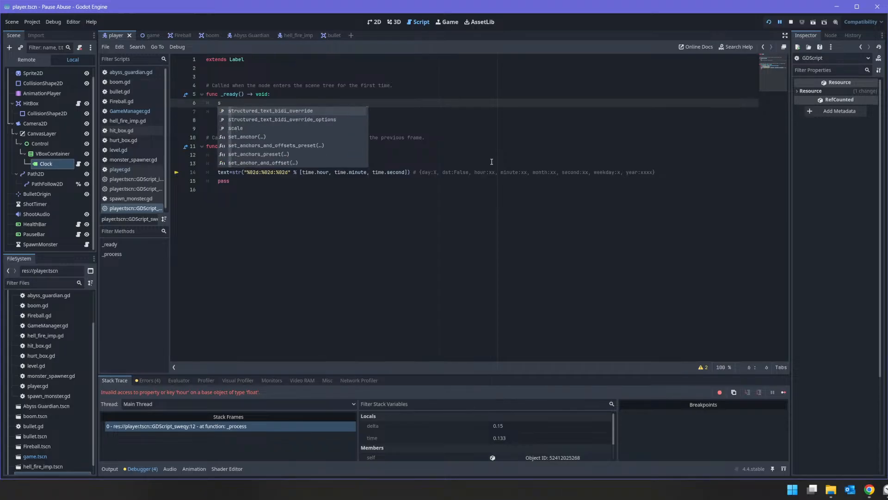
Declare an untyped script-level variable start_Time above _ready, followed by an empty line
key(Up)
key(Up)
key(Up)
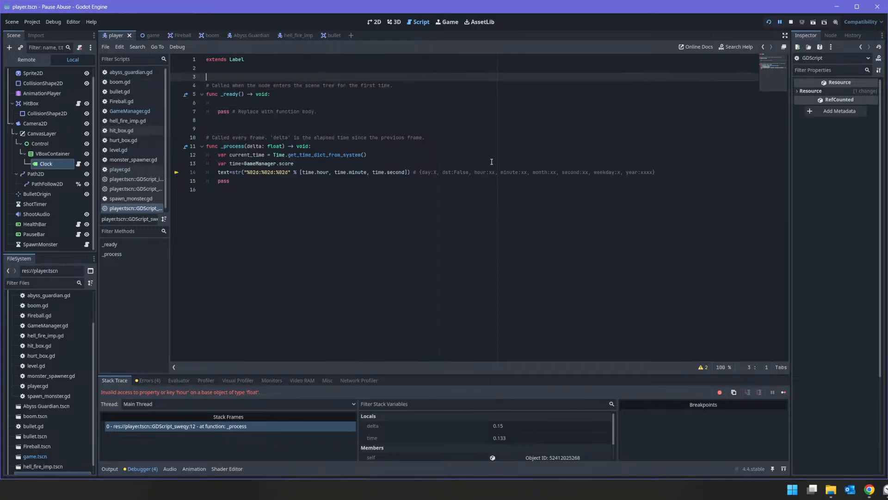
text(var start_time)
key(BackSpace)
key(BackSpace)
text(Time)
key(Left)
key(Left)
key(Left)
key(Left)
key(End)
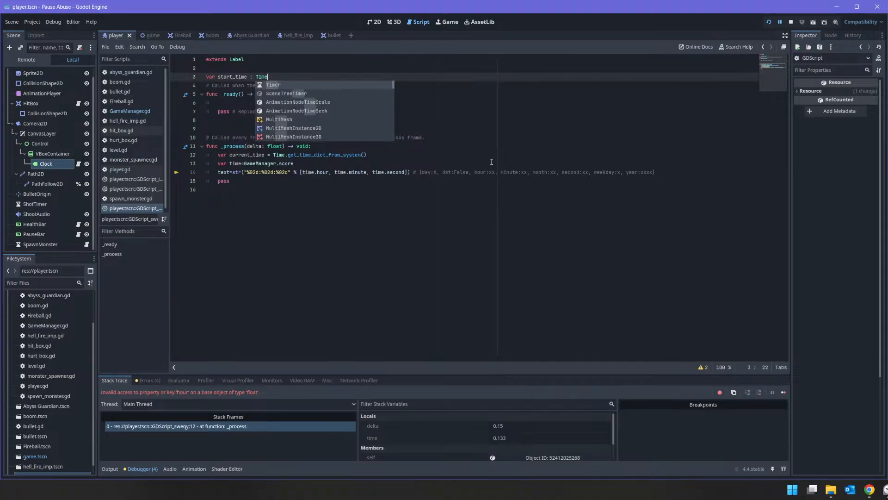
key(BackSpace)
key(BackSpace)
key(BackSpace)
key(BackSpace)
key(BackSpace)
key(BackSpace)
key(BackSpace)
key(BackSpace)
key(BackSpace)
key(BackSpace)
key(BackSpace)
text(Timer)
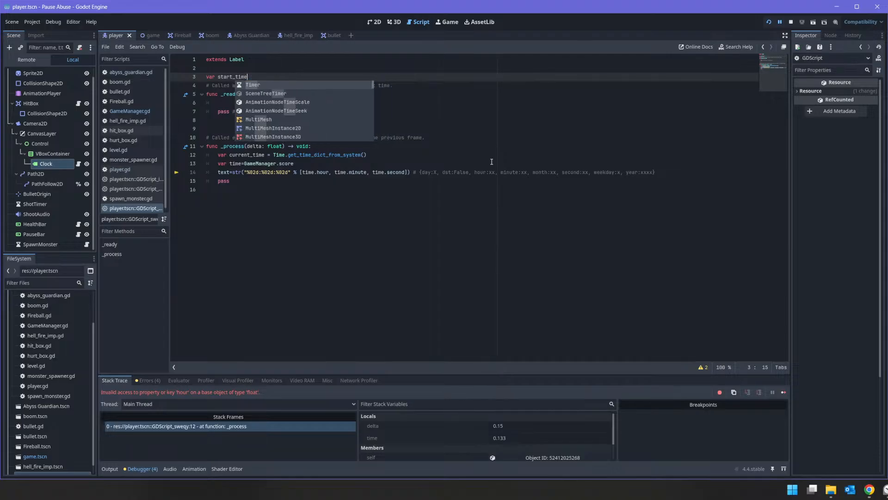
key(Down)
key(Up)
key(BackSpace)
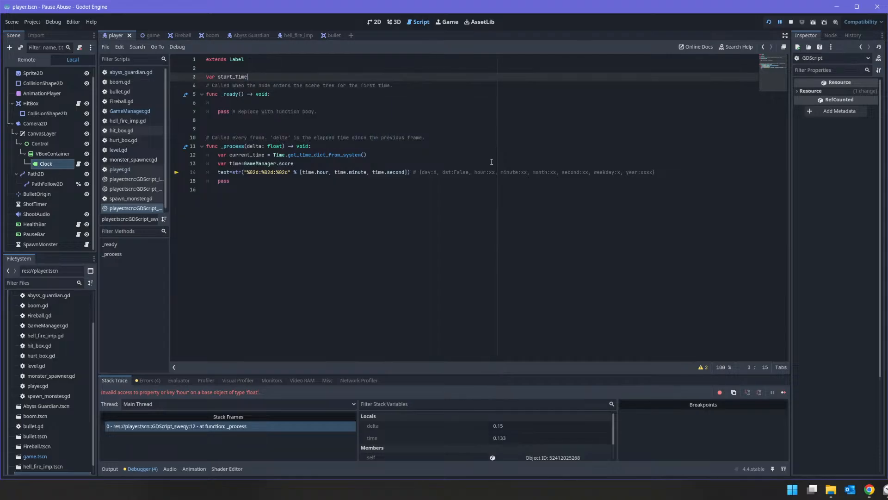
key(Return)
Set start_time = Time.get_time_dict_from_system() in the _ready function using the copied line
key(Down)
key(Down)
key(Down)
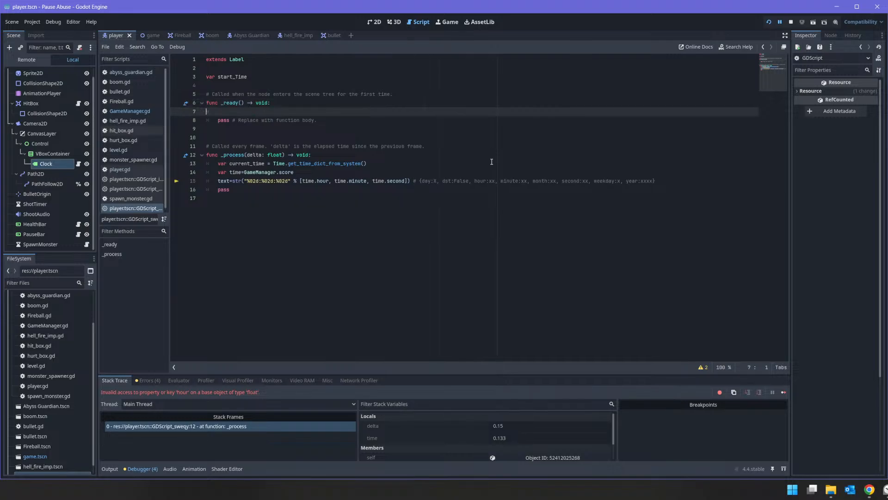
key(ctrl+v)
key(BackSpace)
key(Delete)
key(Delete)
key(Delete)
text(start_)
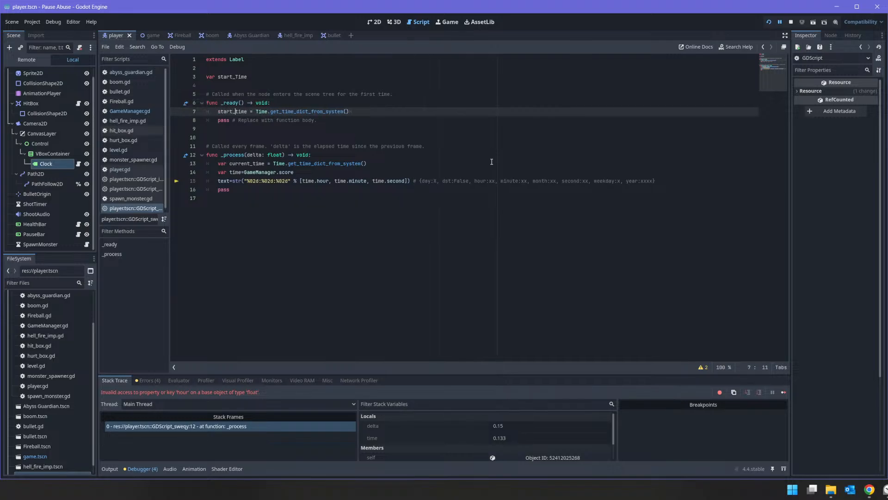
key(Escape)
key(End)
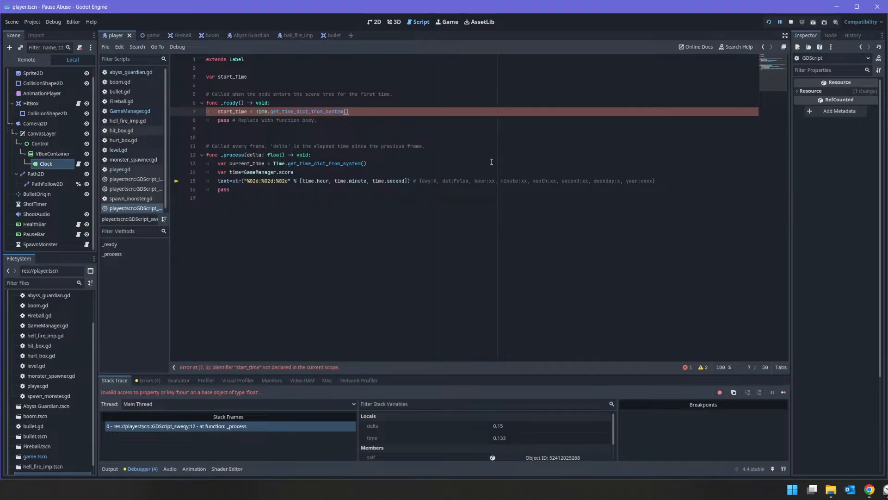
Correct the script-level variable's name to lowercase start_time and return to the var time line in _process
key(Up)
key(Up)
key(Up)
key(Up)
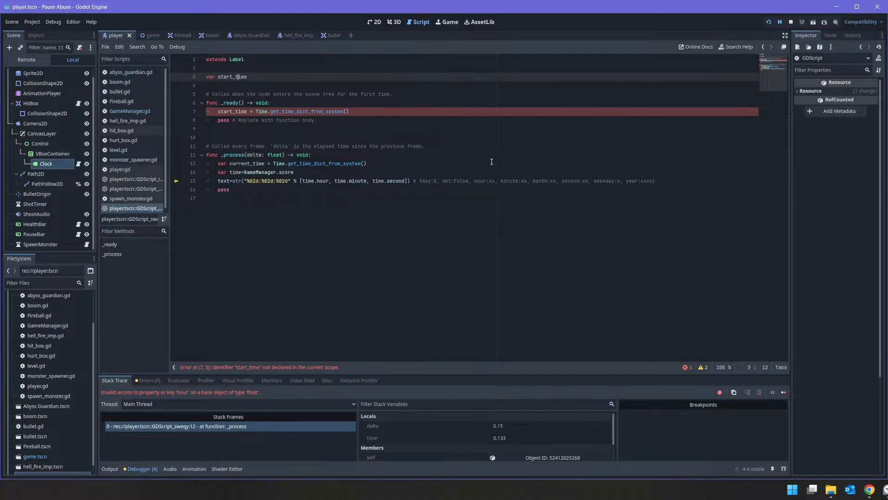
key(Down)
key(Down)
key(Down)
key(Down)
key(Down)
key(Down)
key(Down)
key(Down)
key(Down)
key(Down)
key(Down)
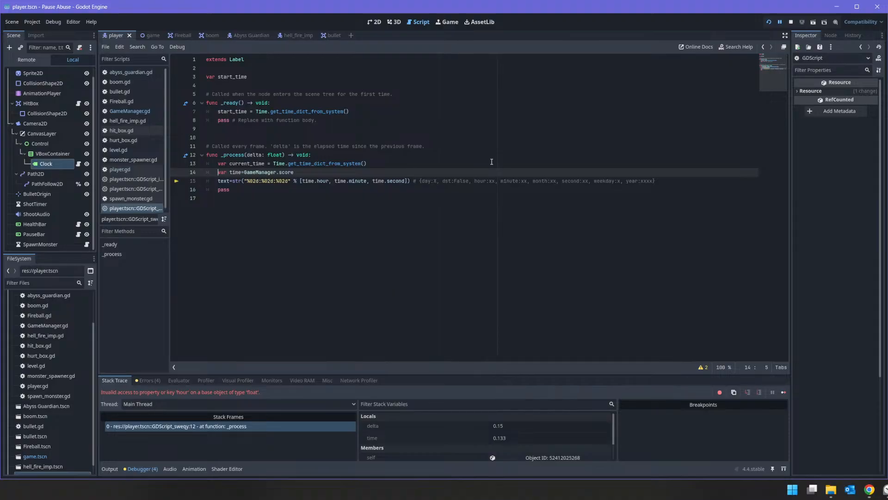
Set the time variable in _process to current_time-start_time and rerun the game
key(BackSpace)
key(BackSpace)
key(BackSpace)
key(BackSpace)
key(BackSpace)
key(BackSpace)
key(BackSpace)
key(BackSpace)
key(BackSpace)
key(BackSpace)
key(BackSpace)
key(BackSpace)
key(BackSpace)
key(BackSpace)
key(BackSpace)
key(BackSpace)
text(startt)
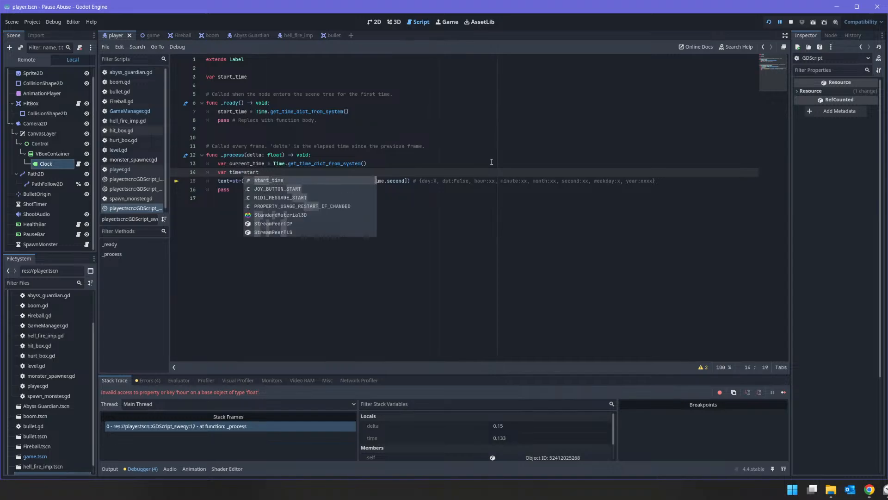
key(Return)
text(-)
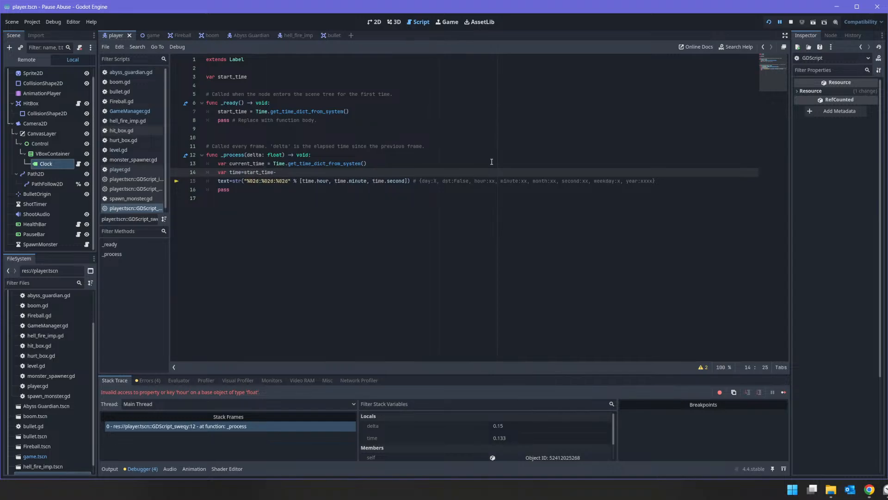
text(current_time)
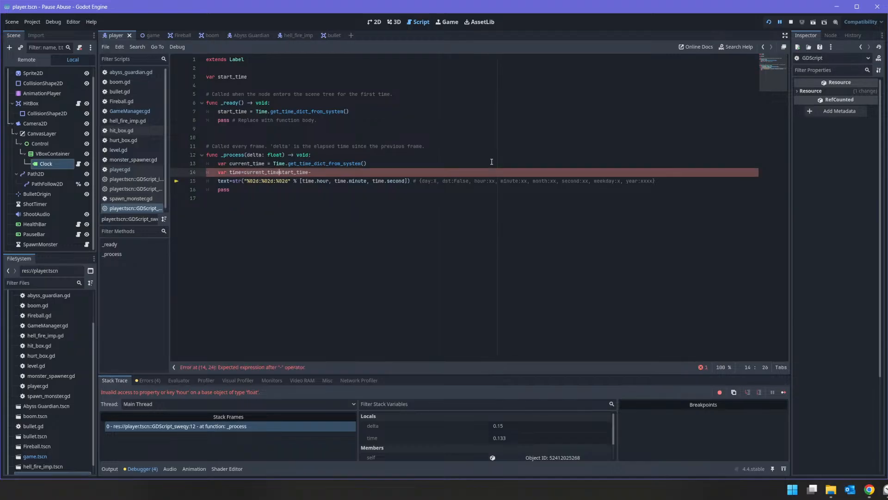
text(-=)
key(End)
key(BackSpace)
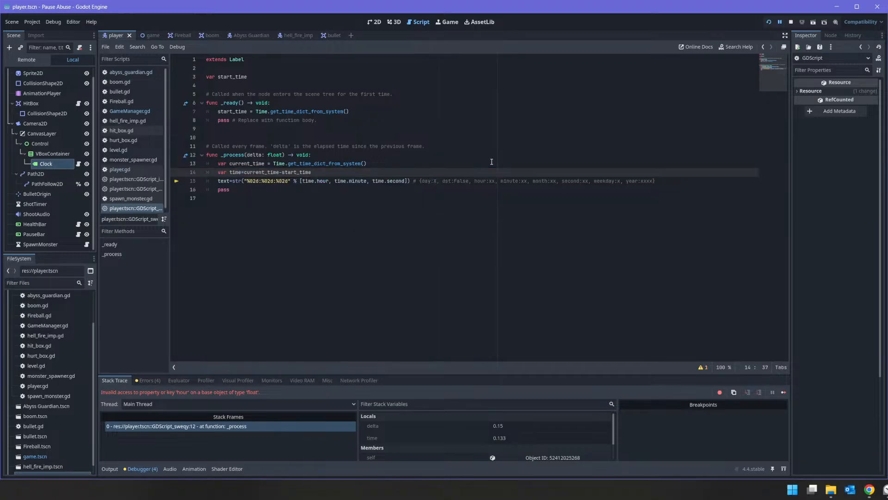
click(768, 24)
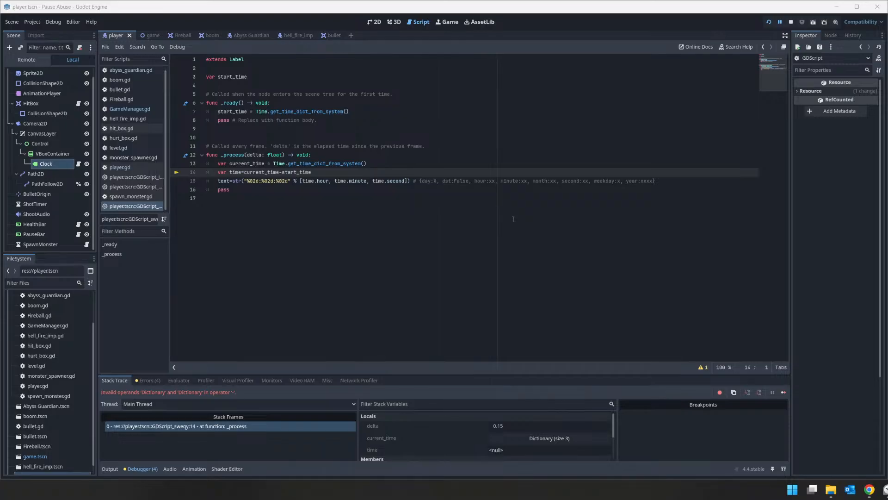
click(280, 172)
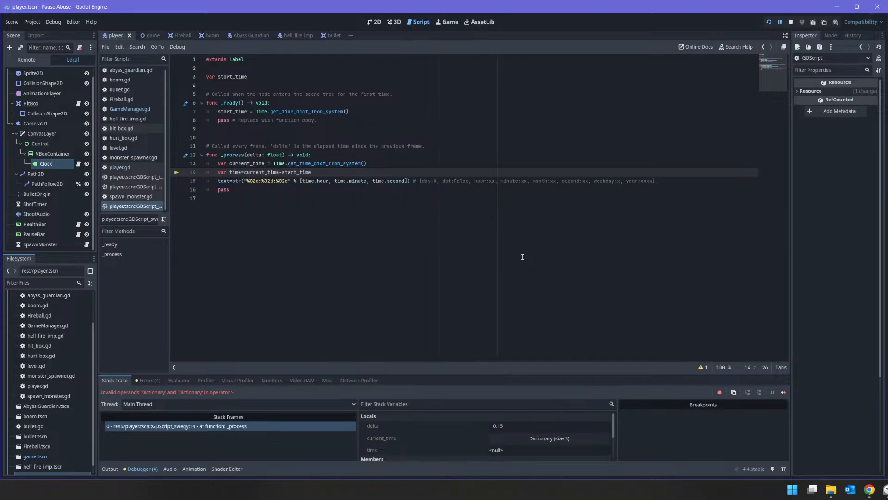
key(End)
key(Delete)
key(ctrl+z)
key(Down)
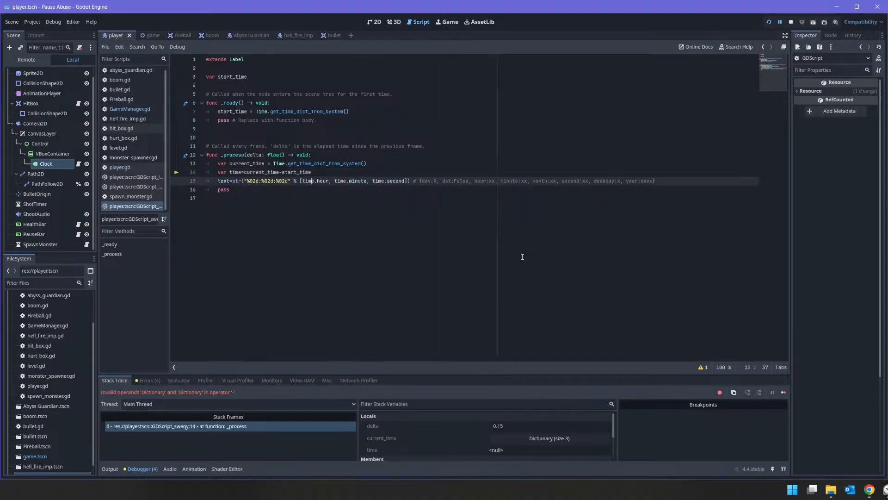
key(shift+Left)
key(shift+Left)
key(shift+Left)
key(shift+Left)
Undo the Clock script edits back to the text=str(GameManager.score)+"sec." line in _process
key(ctrl+z)
key(ctrl+z)
key(ctrl+z)
key(ctrl+z)
key(ctrl+z)
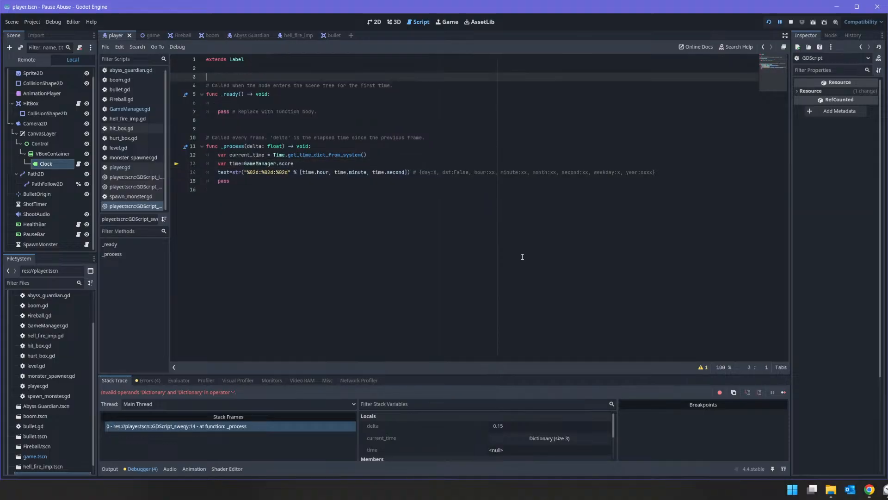
key(ctrl+z)
key(ctrl+z)
key(ctrl+z)
key(ctrl+z)
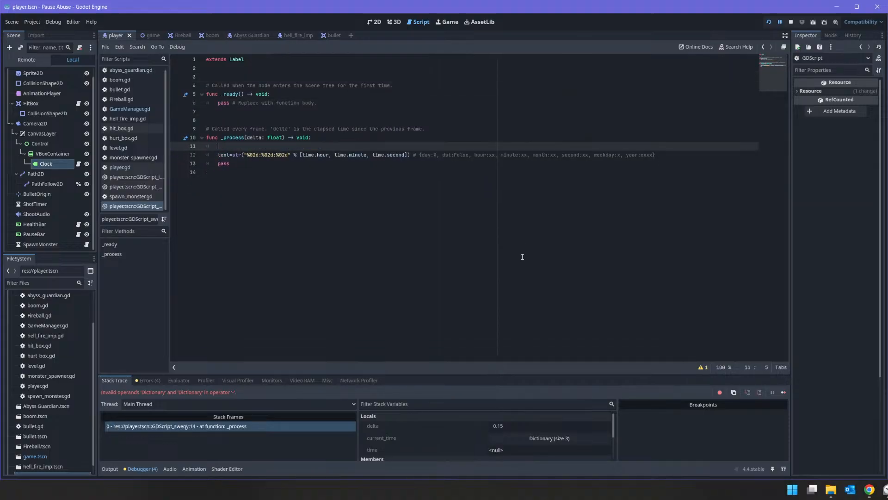
key(ctrl+z)
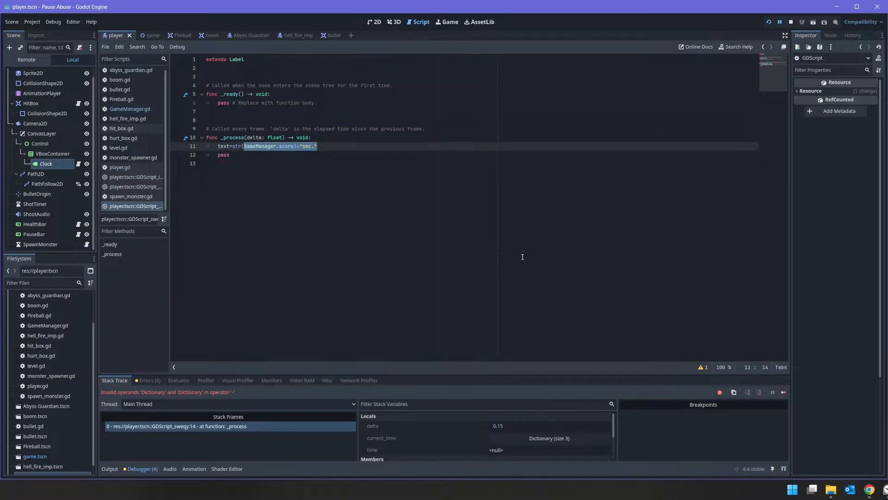
Replace the value assigned to text in _process with "%02d seconds" % GameManager.score
key(Left)
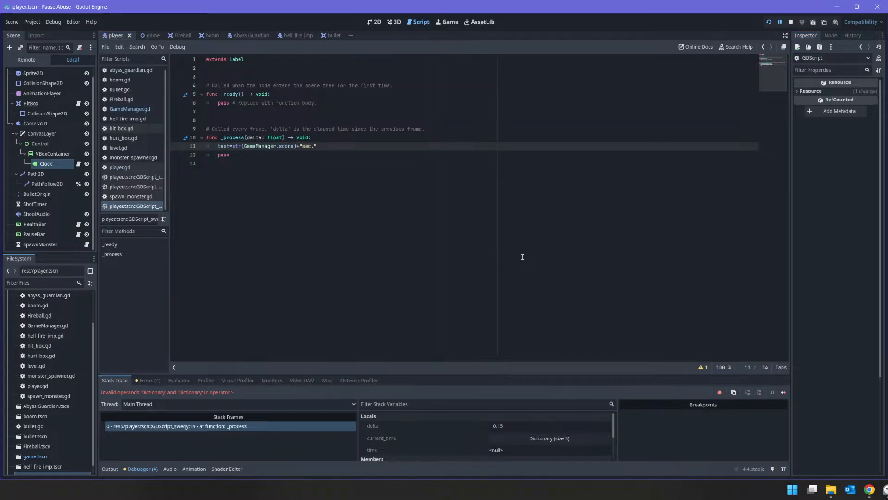
key(shift+End)
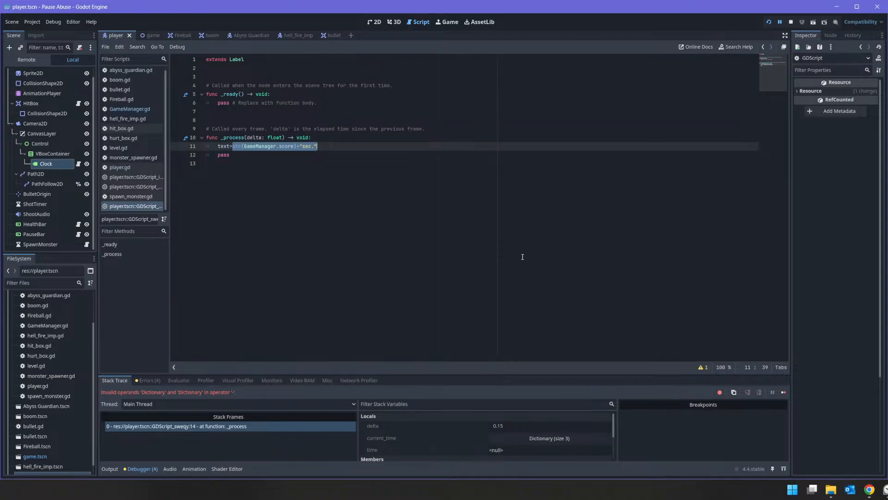
key(BackSpace)
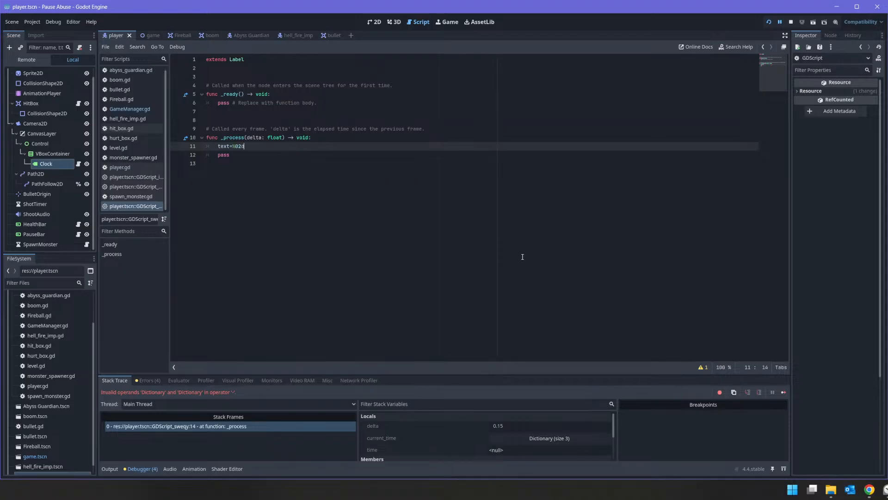
text(")
key(End)
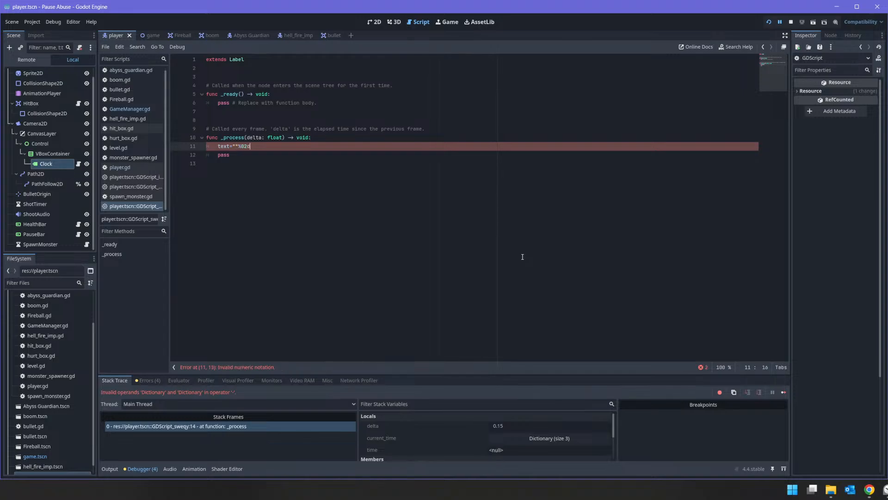
text(%02d)
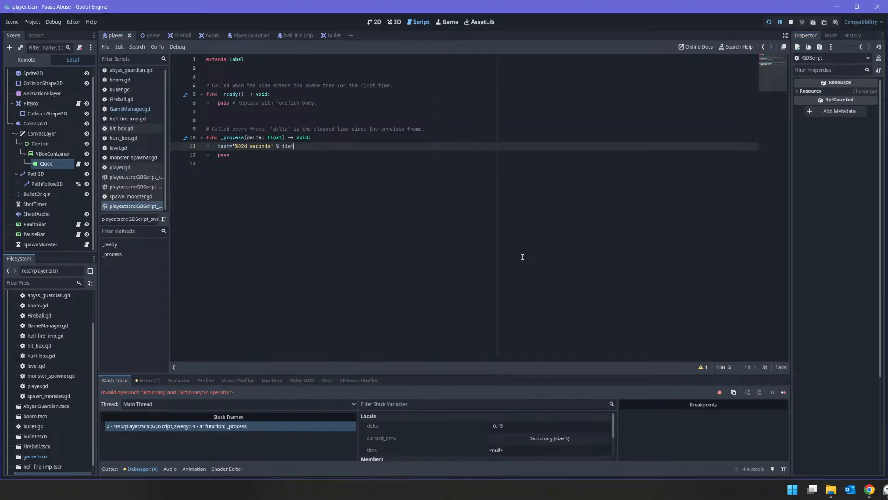
key(BackSpace)
key(BackSpace)
key(BackSpace)
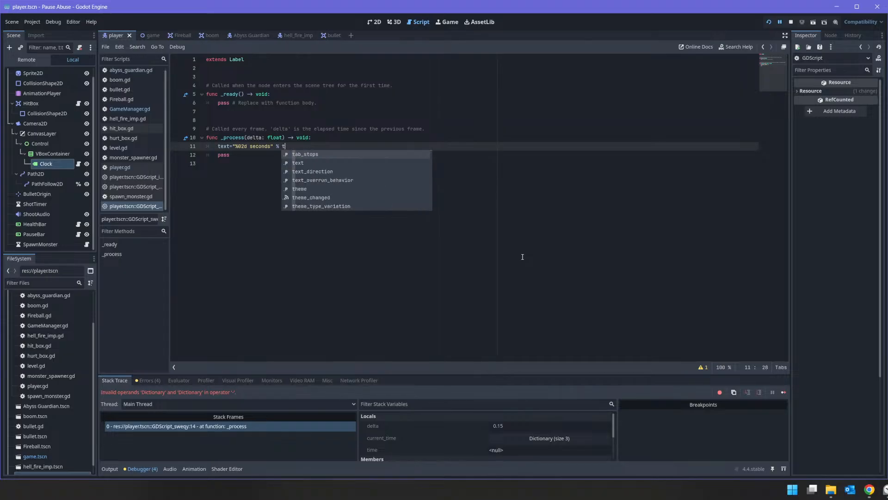
key(BackSpace)
text(GameManager.score)
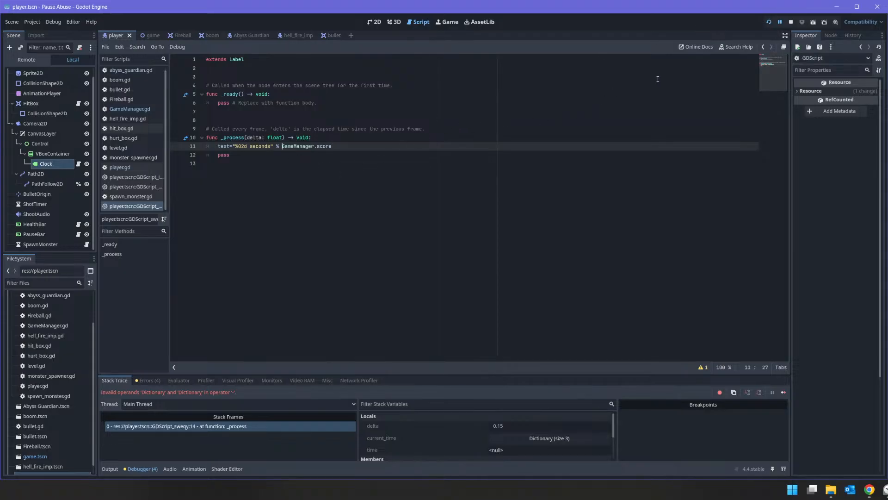
Run the game, move around and shoot monsters while checking the Clock label's seconds display, and stop the game
click(769, 22)
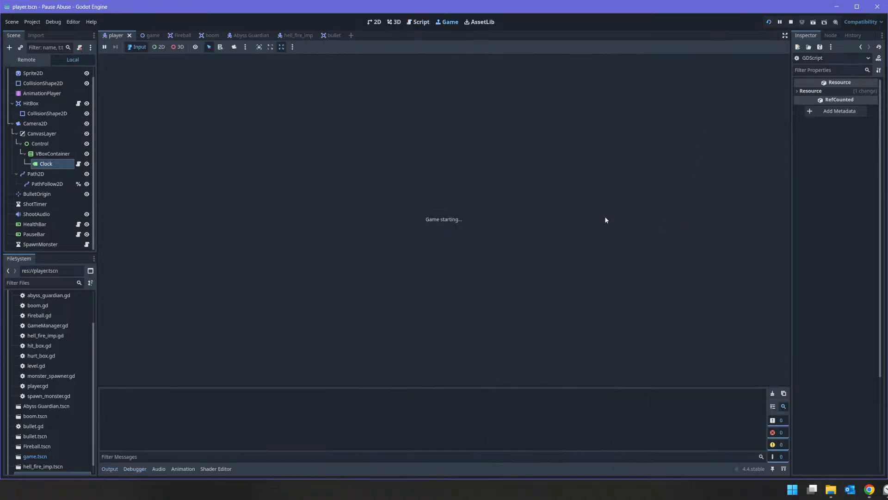
key(d)
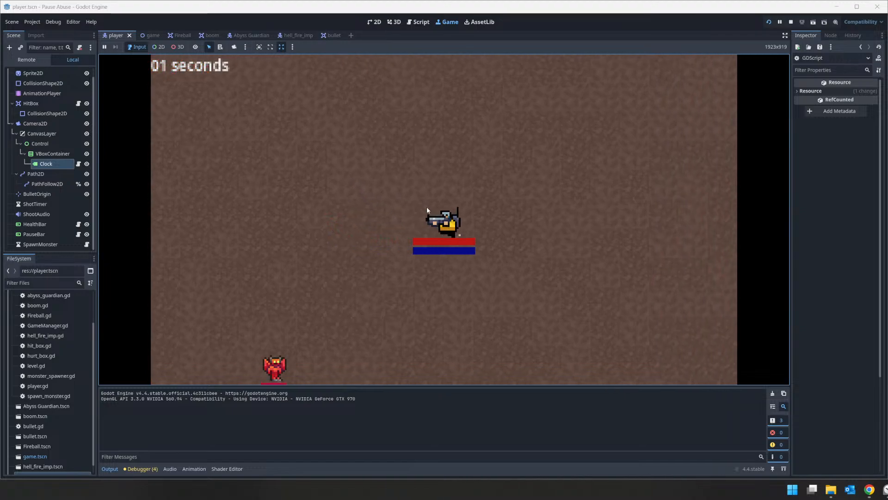
key(s)
click(278, 183)
key(a)
click(303, 194)
key(space)
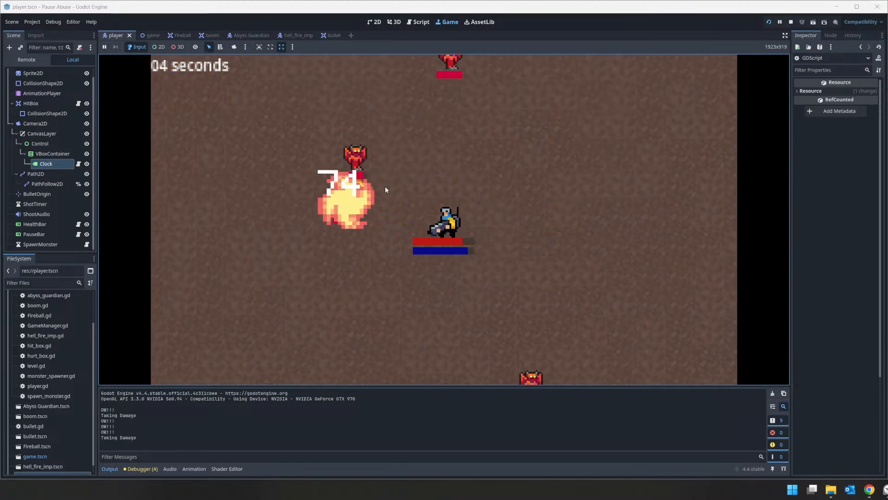
key(space)
key(d)
key(w)
click(315, 199)
key(a)
key(s)
click(521, 298)
key(s)
key(a)
click(666, 231)
key(space)
key(space)
key(space)
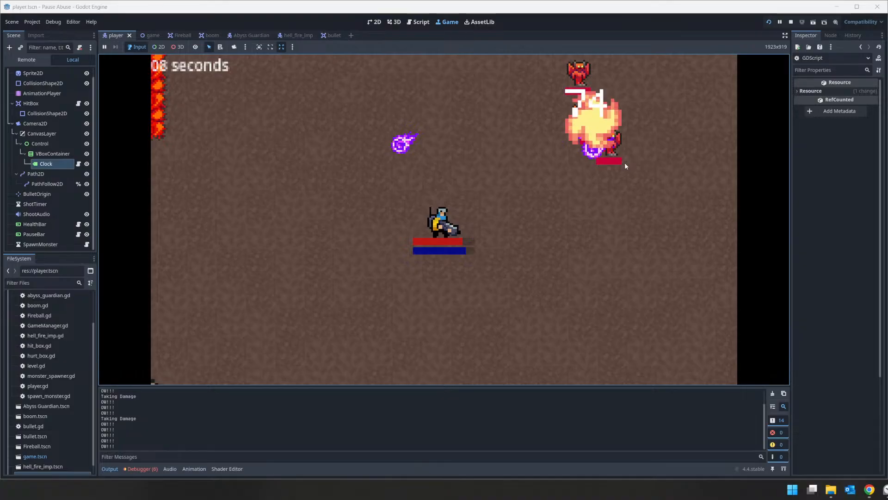
key(s)
key(d)
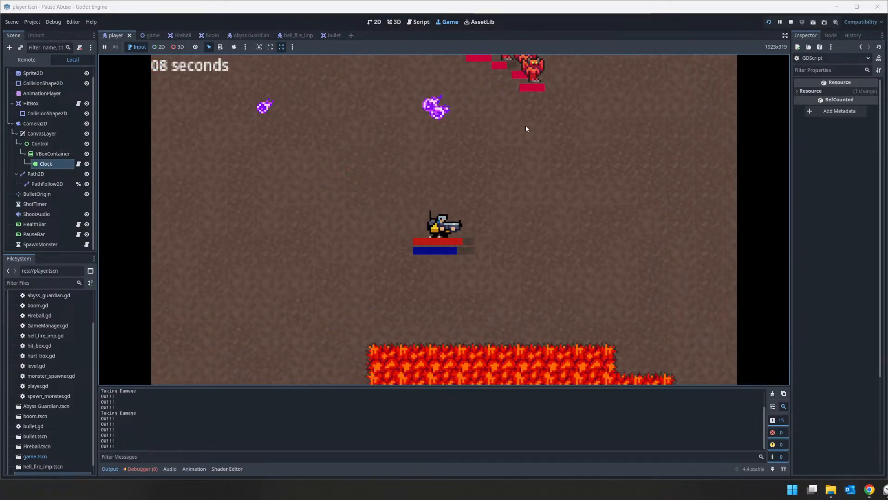
key(w)
key(a)
key(w)
key(s)
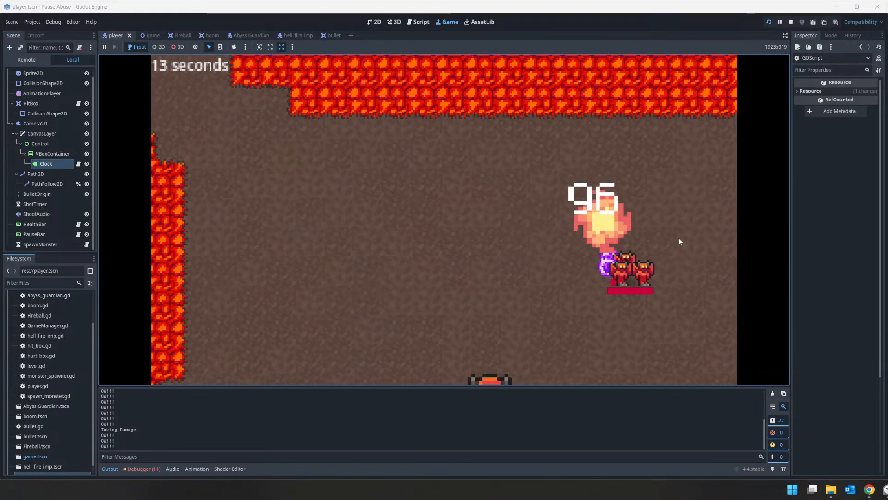
key(s)
key(s)
key(space)
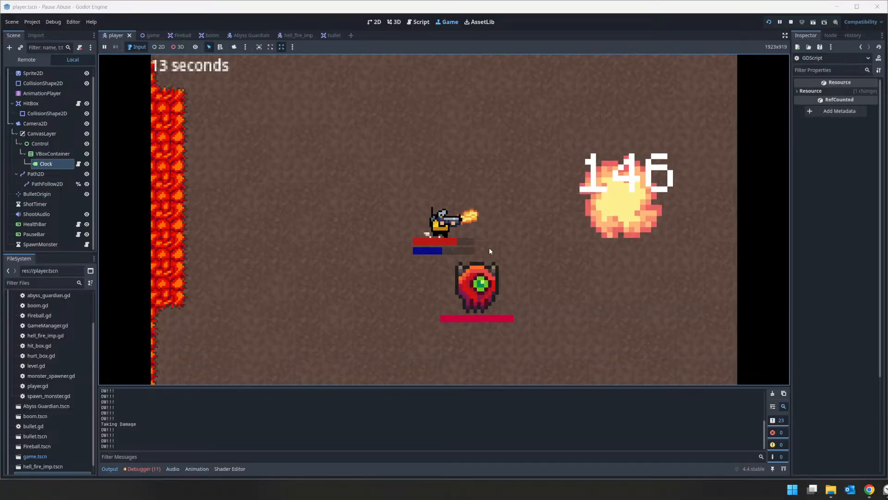
key(s)
key(a)
key(d)
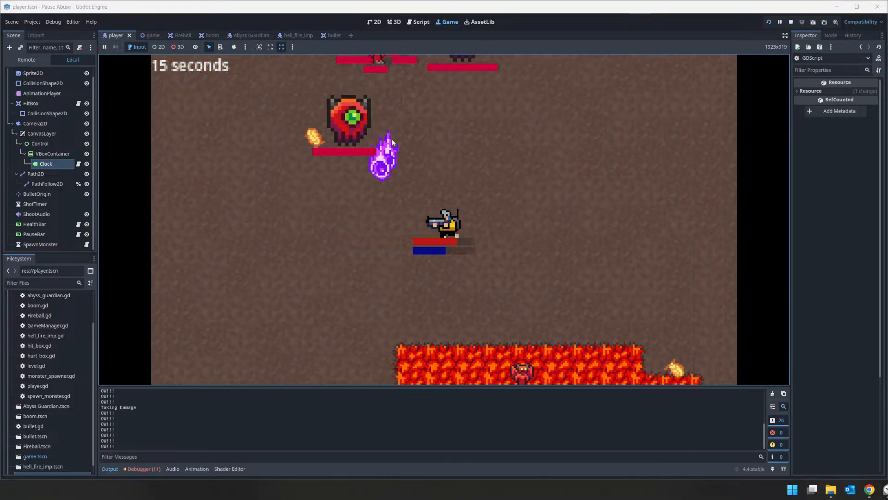
key(space)
key(d)
key(space)
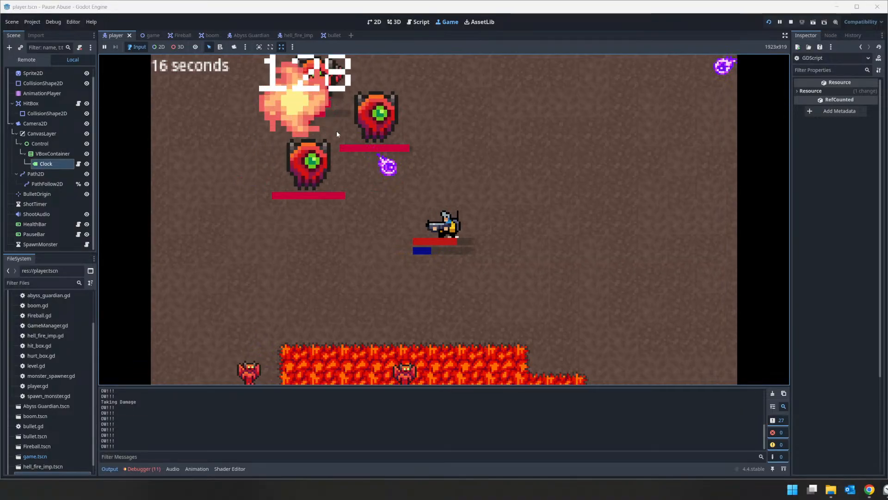
key(d)
key(space)
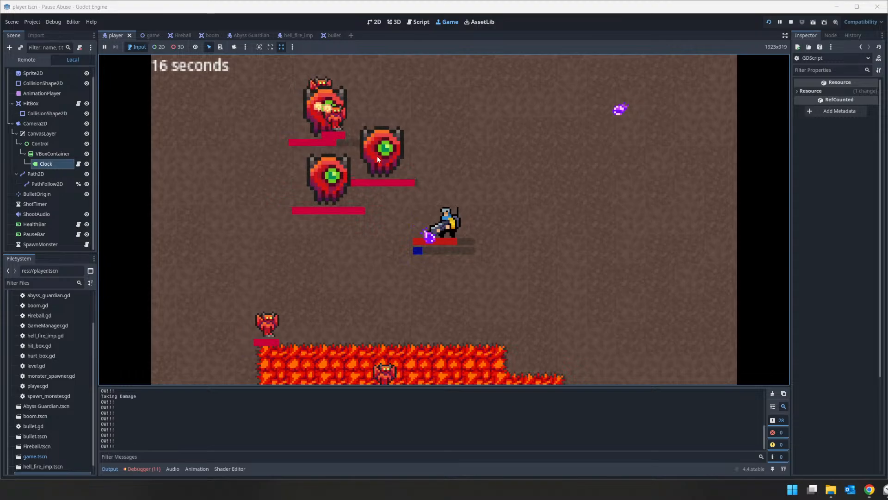
key(d)
key(w)
key(a)
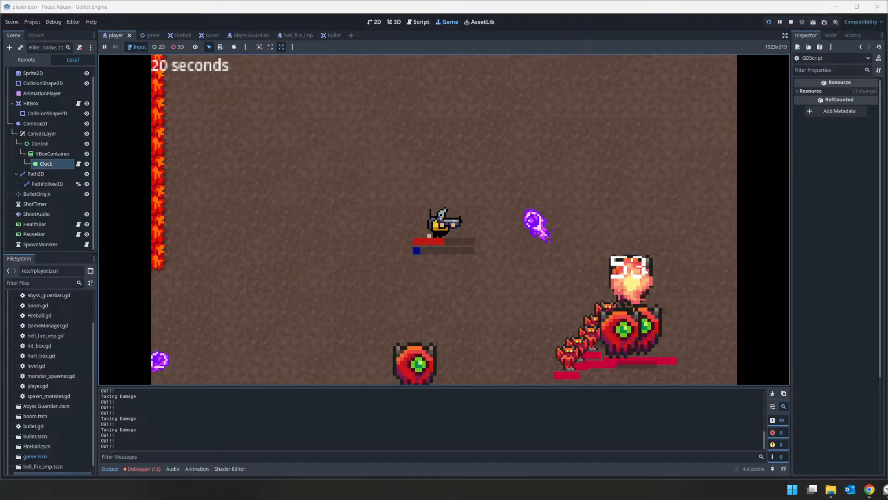
key(a)
key(w)
key(d)
key(s)
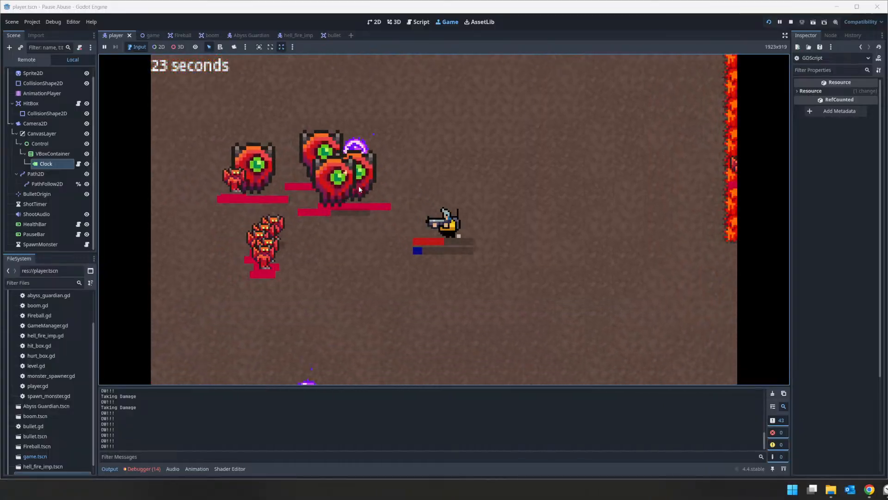
key(a)
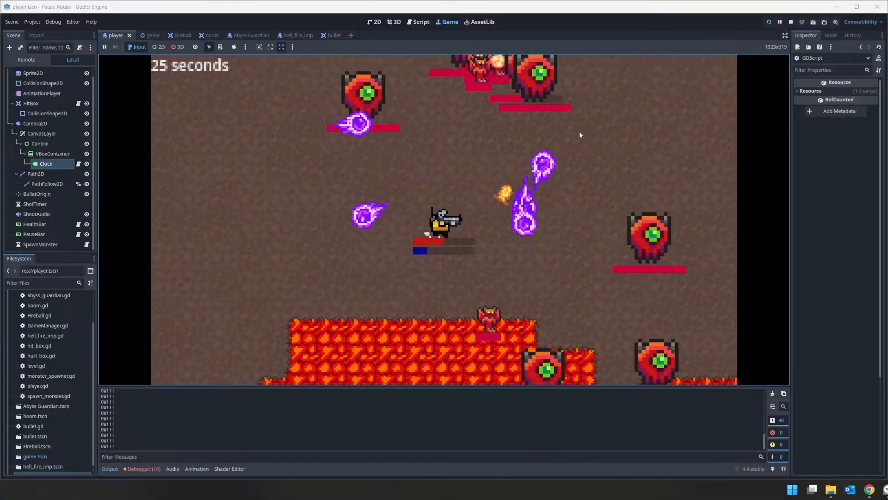
key(space)
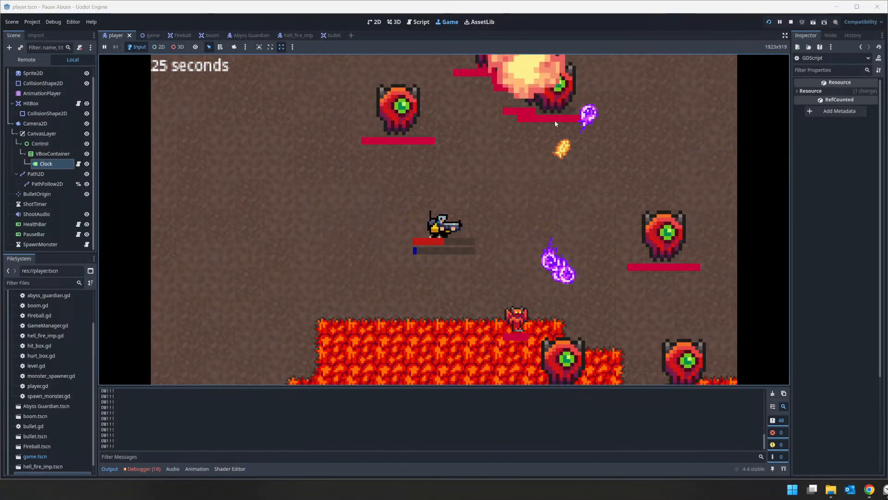
key(a)
key(a)
key(w)
key(d)
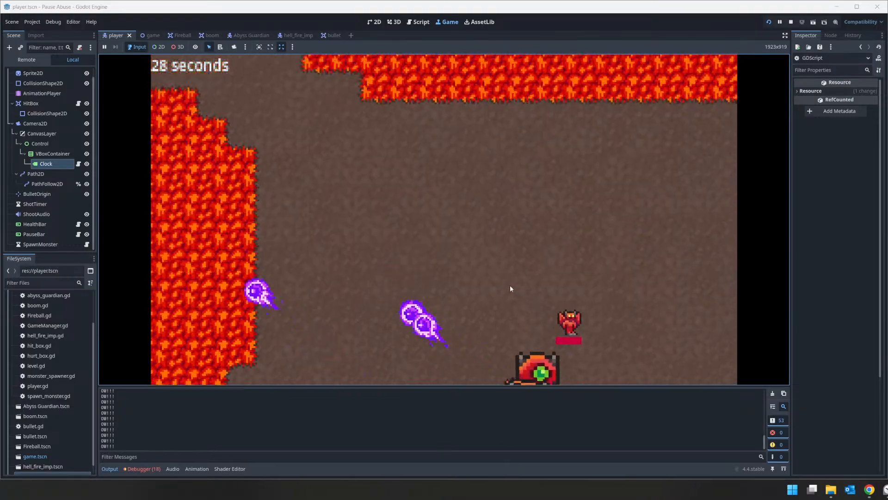
key(s)
key(a)
key(d)
key(s)
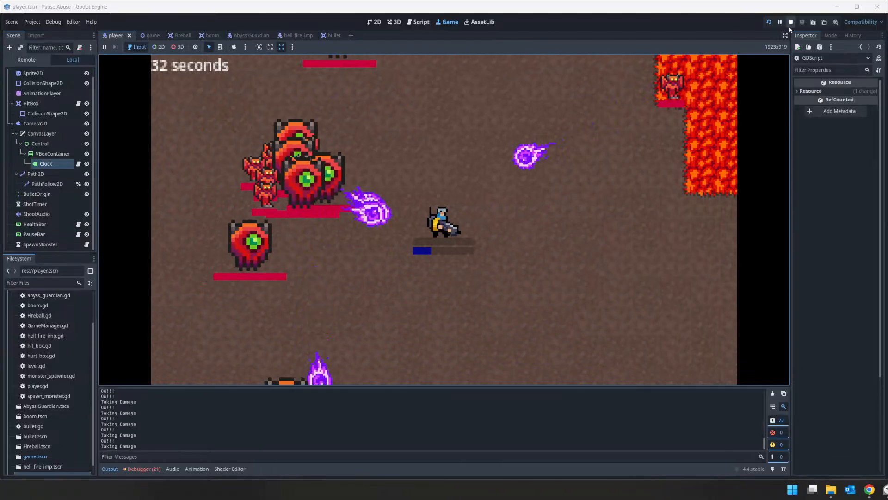
click(789, 24)
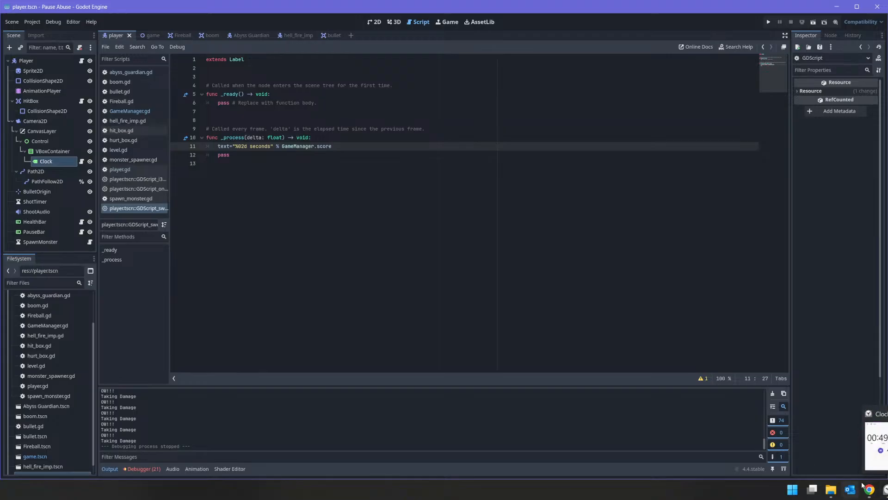
Switch to the Godot window of the Zelda: A Tribute project with its clock script
mouse_move(885, 491)
click(773, 439)
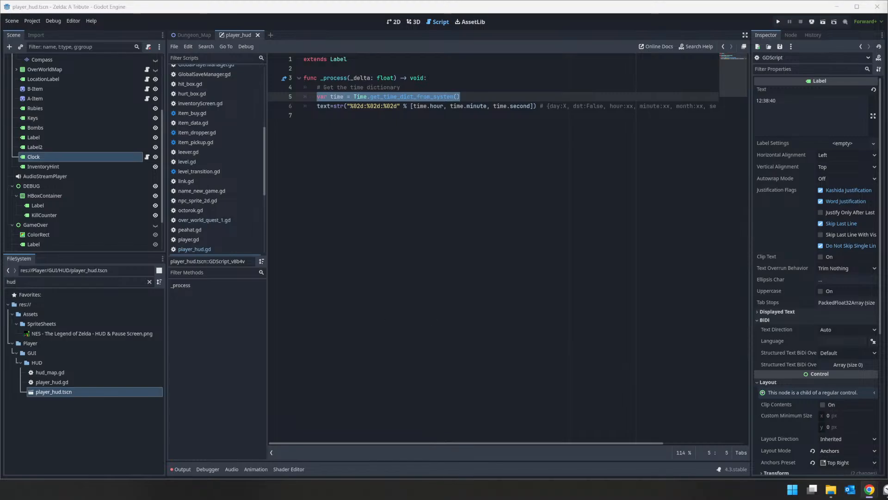
Switch to the Pause Abuse Trello board, review the Monster Spawner card's notes and mark that card complete
click(849, 444)
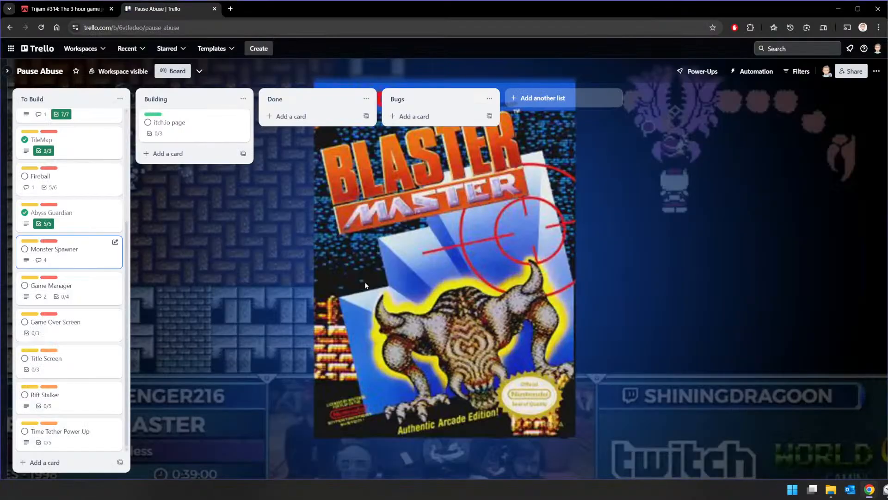
click(87, 256)
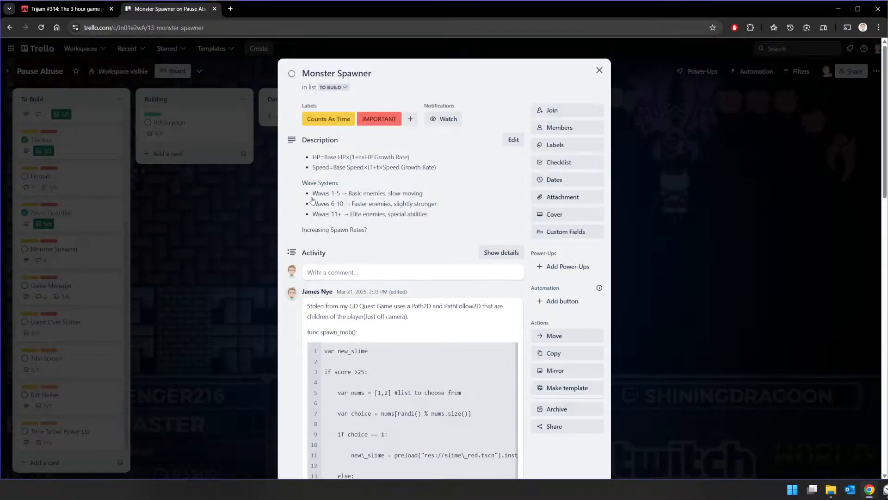
scroll(324, 296, down, 3)
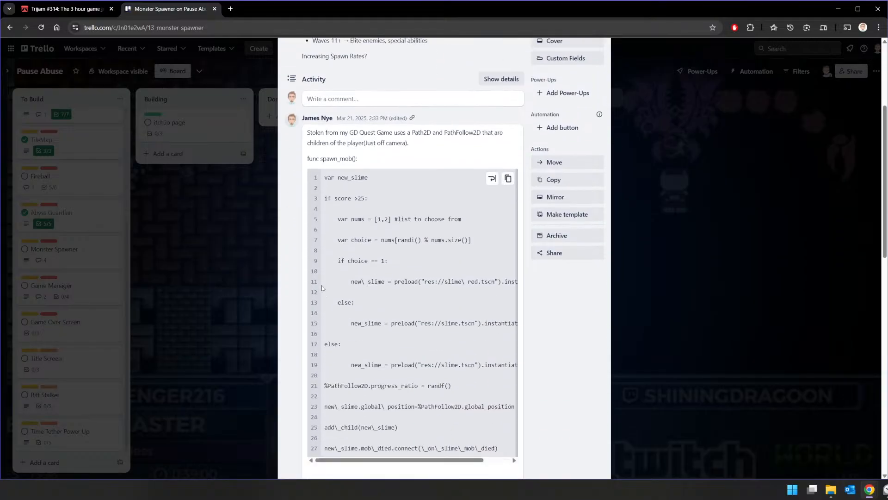
scroll(323, 289, down, 10)
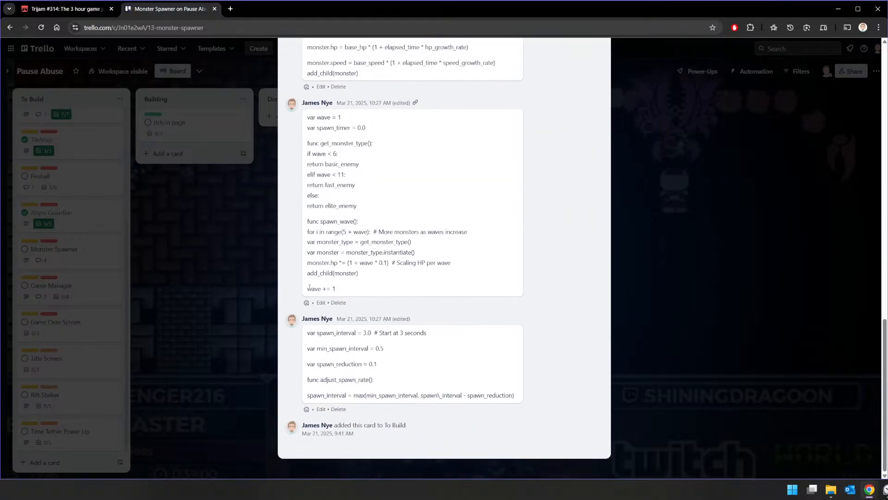
scroll(313, 293, up, 12)
scroll(291, 92, up, 2)
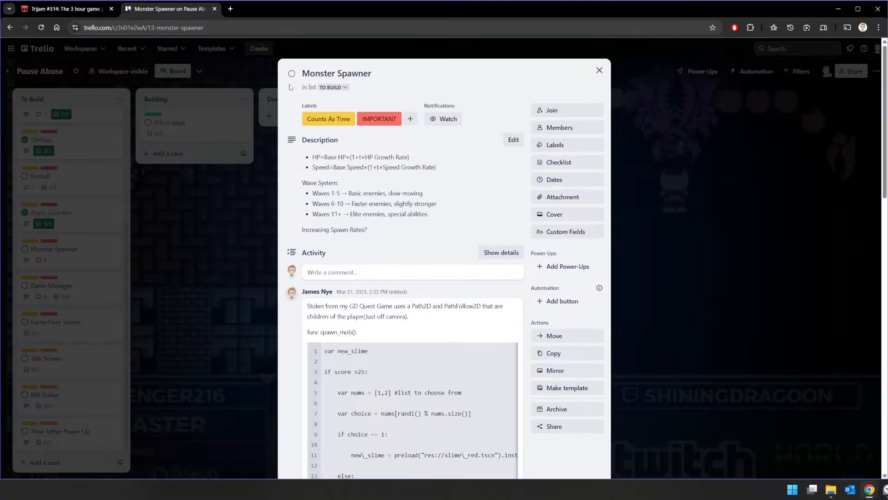
click(292, 74)
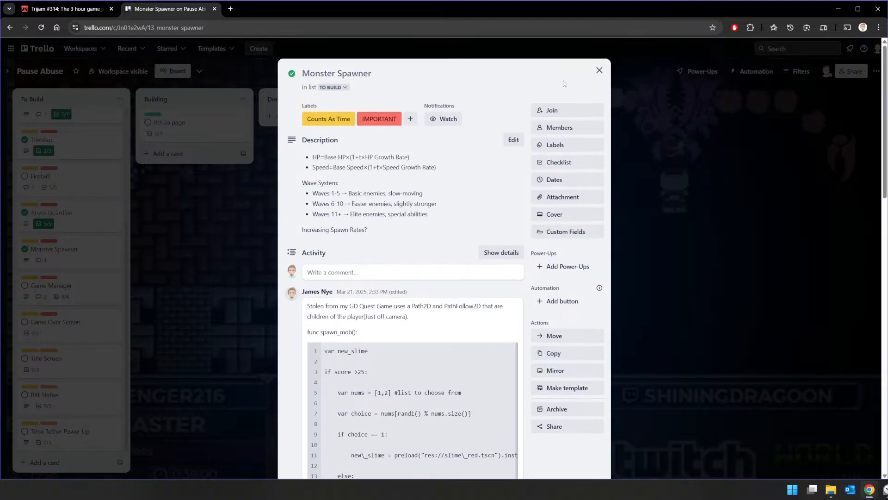
click(599, 70)
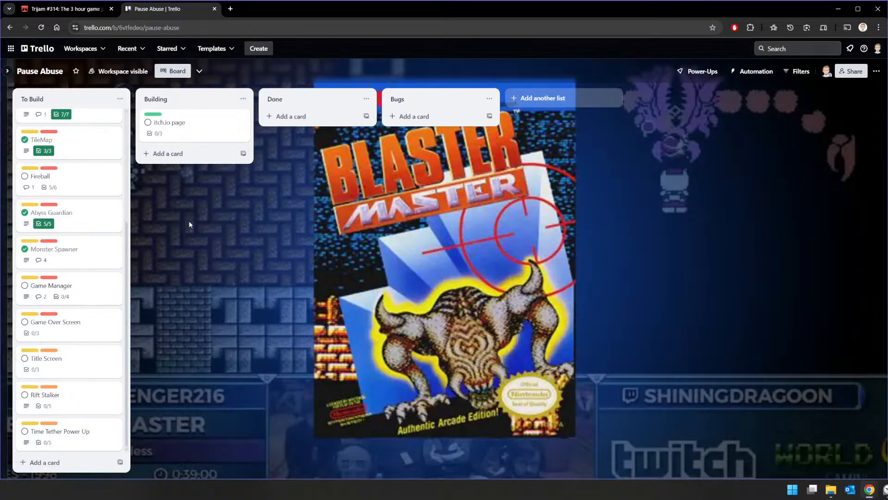
Check off the Player and Score items in the Game Manager card's checklist and close the card
click(96, 289)
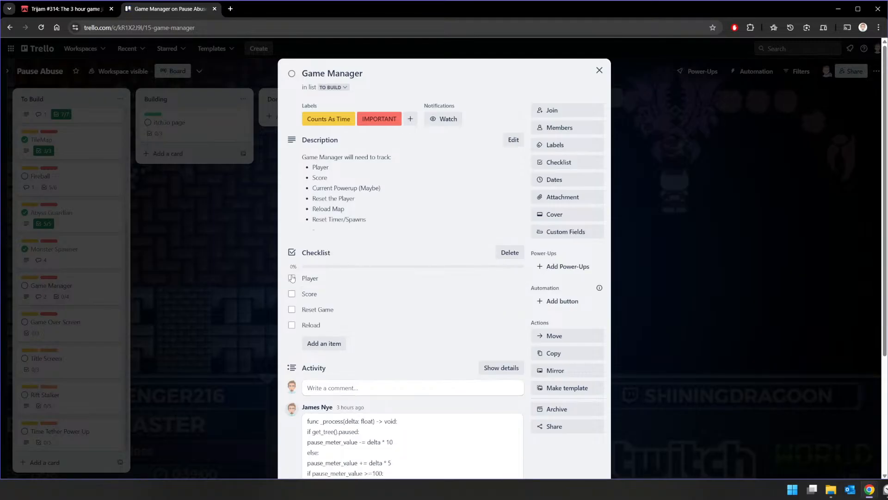
click(292, 278)
click(291, 295)
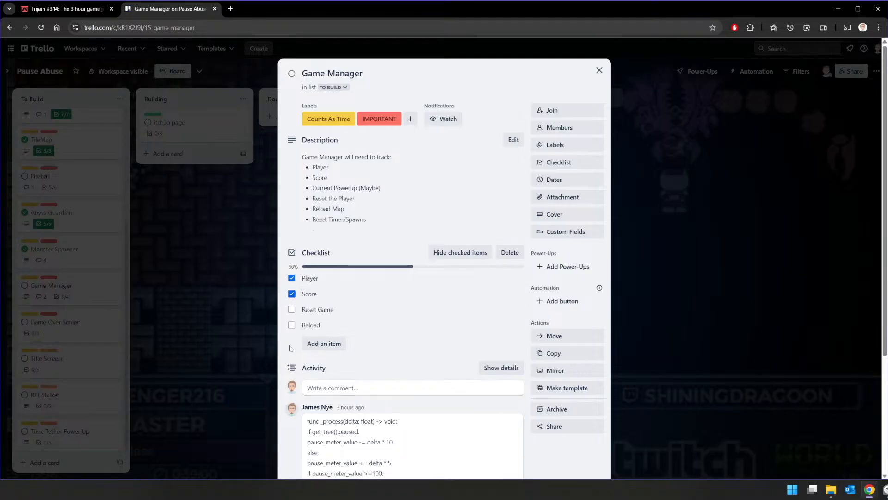
click(599, 71)
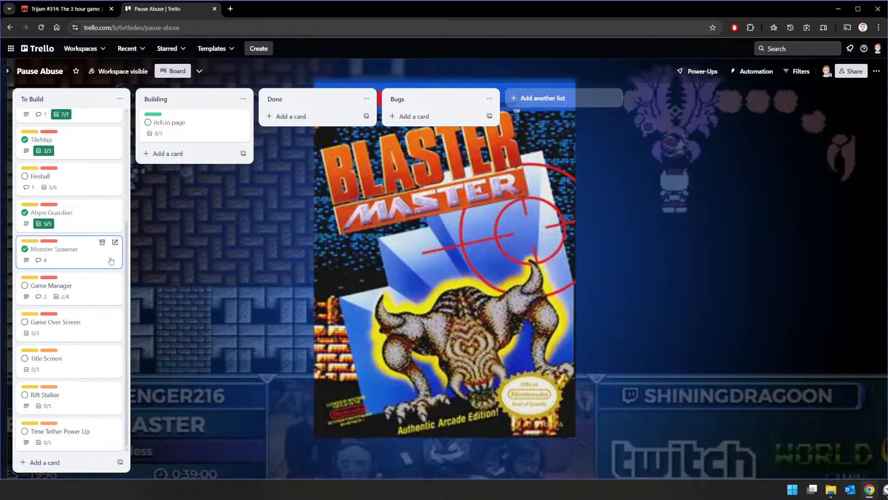
Delete the "Tracks player via lerp course corrections?" item from the Fireball card and mark the card complete
scroll(109, 262, up, 3)
click(96, 300)
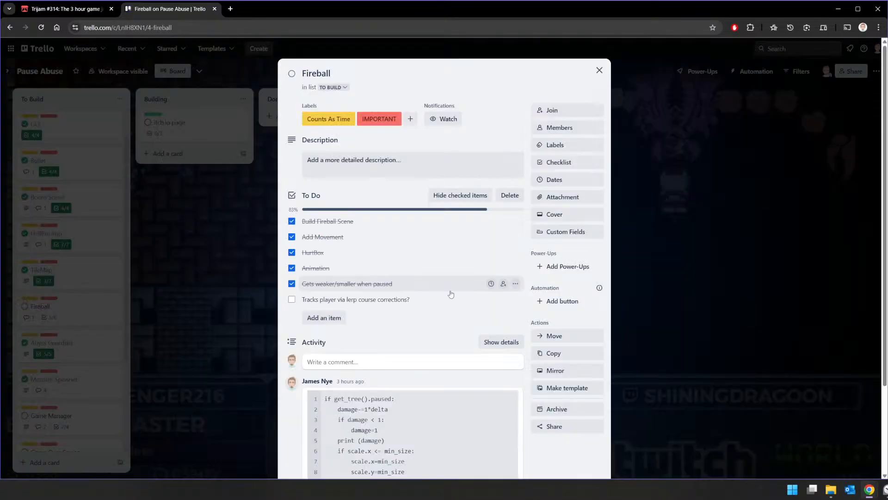
click(515, 299)
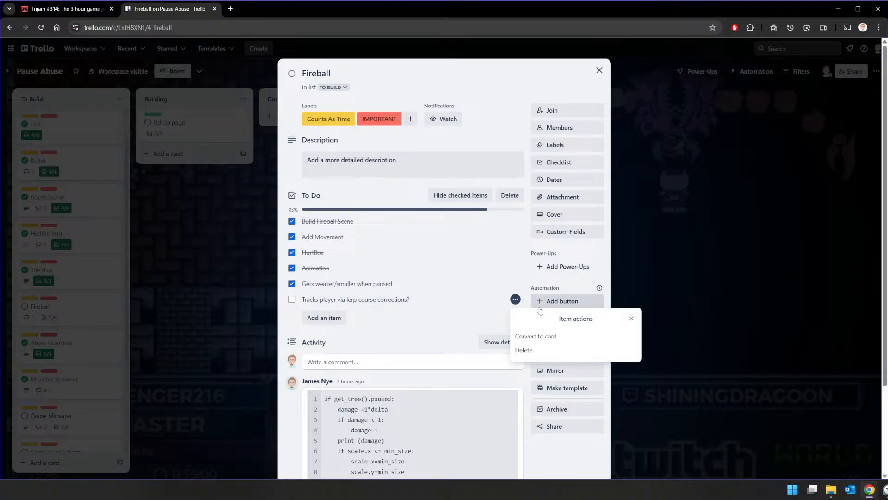
click(526, 355)
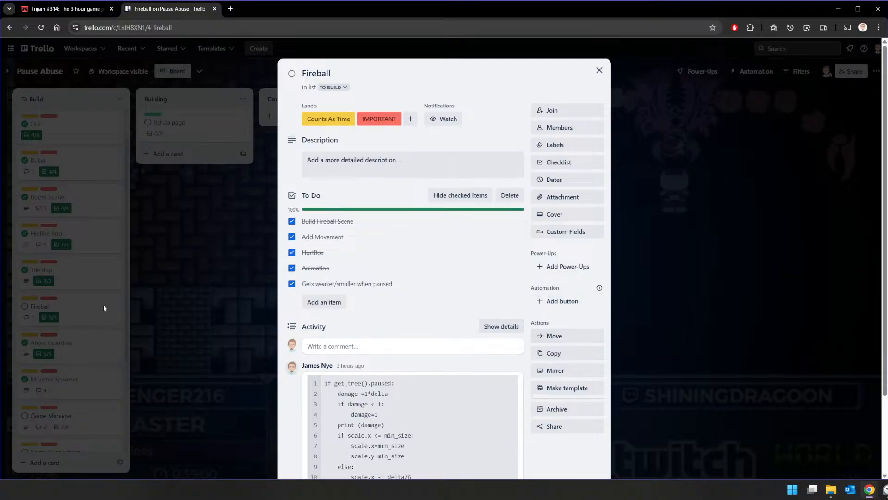
click(291, 74)
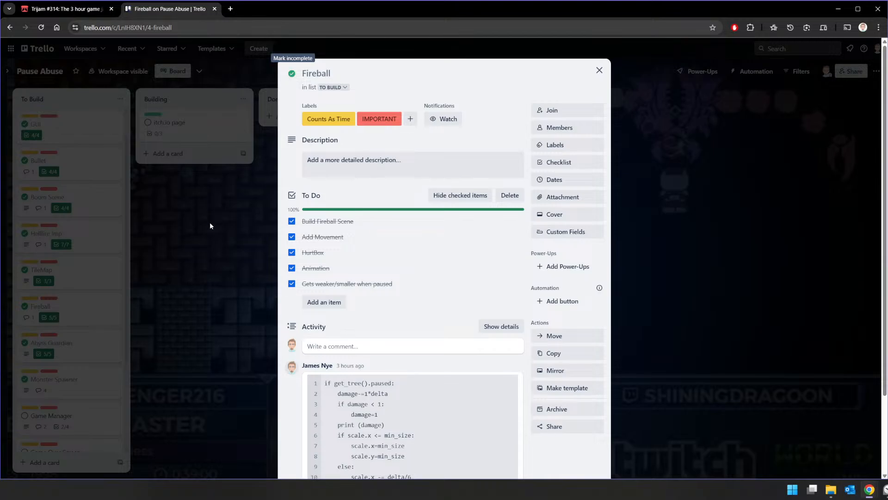
key(Escape)
Review the remaining checklist items on the Game Manager and Game Over Screen cards
scroll(86, 288, down, 3)
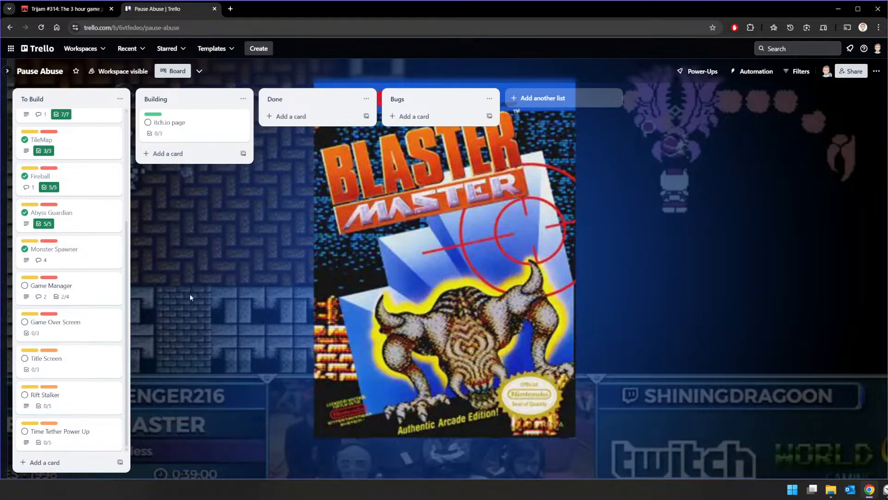
click(88, 280)
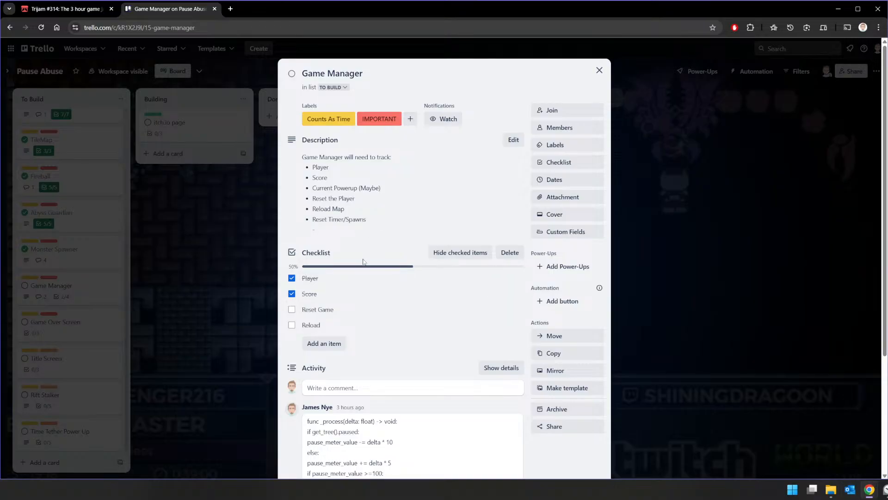
click(596, 75)
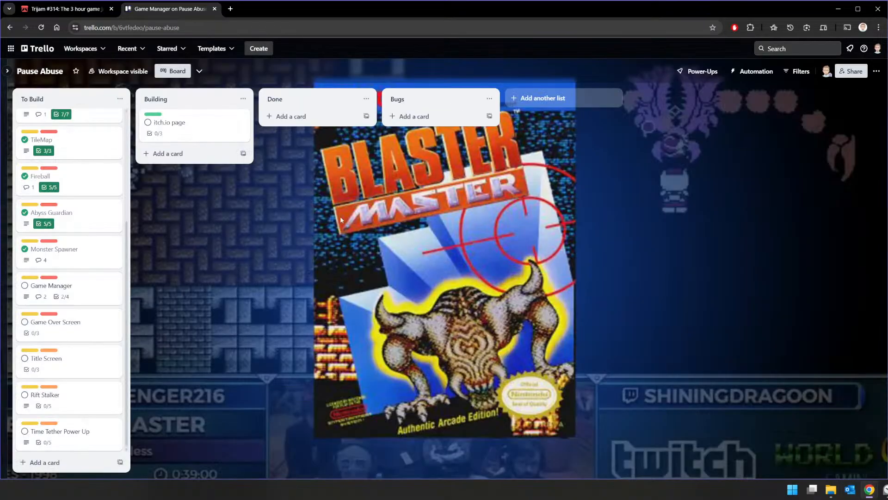
click(90, 322)
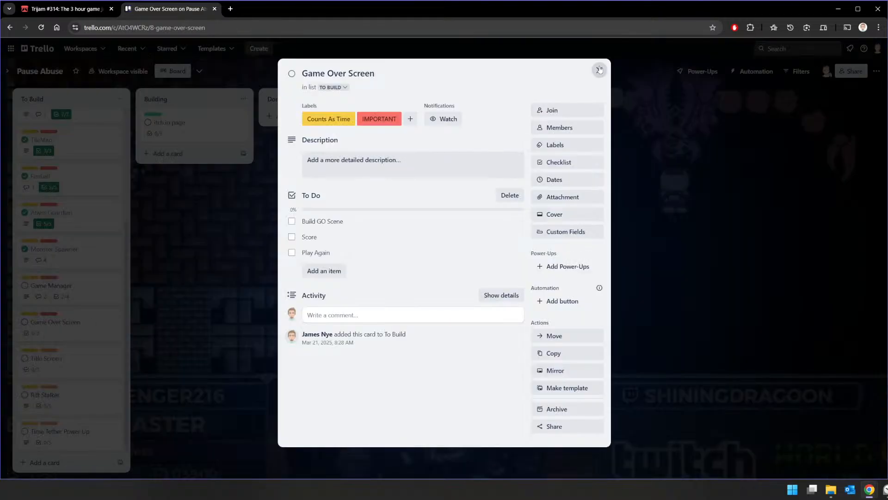
click(600, 70)
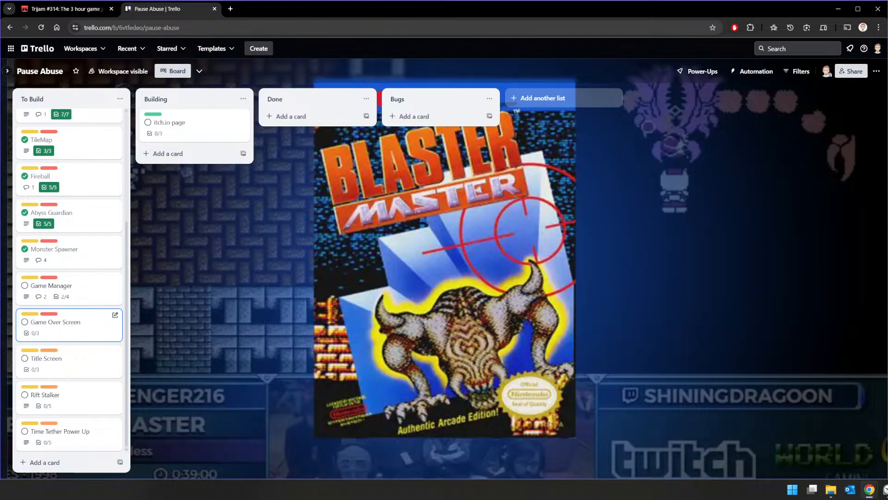
Close the Zelda: A Tribute project in Godot and return to the Pause Abuse project's Clock script
key(alt+Tab)
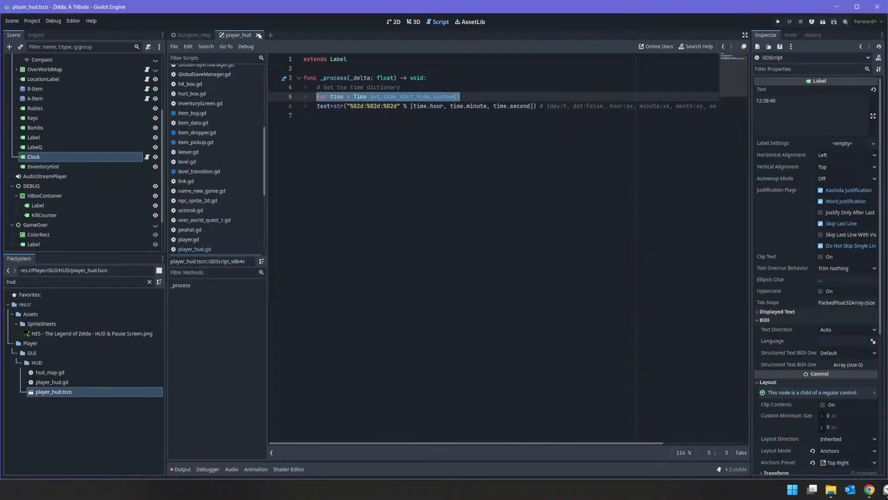
click(877, 7)
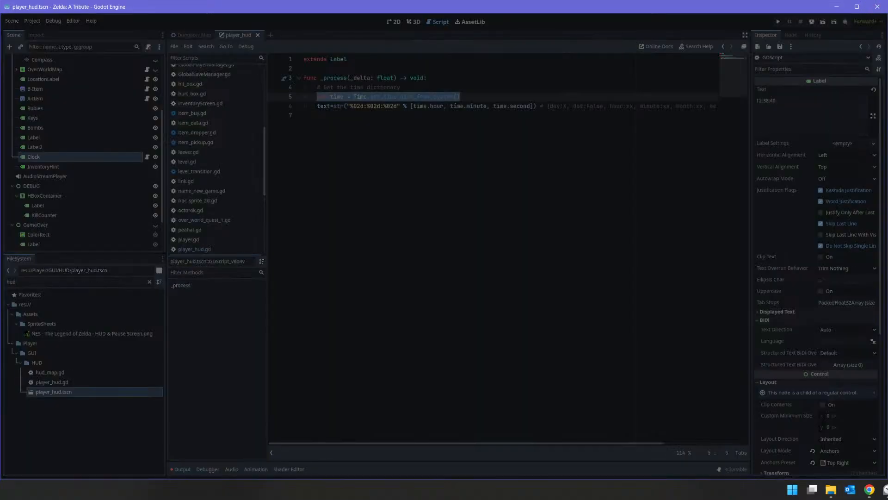
key(alt+Tab)
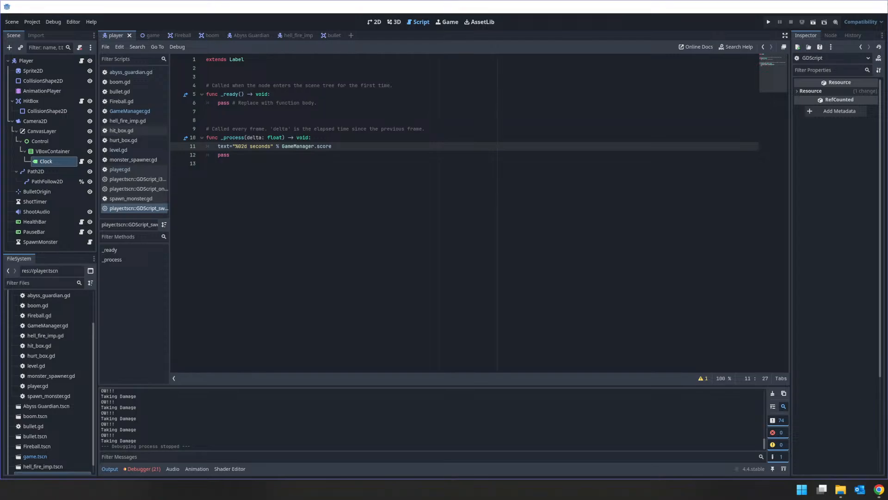
click(284, 185)
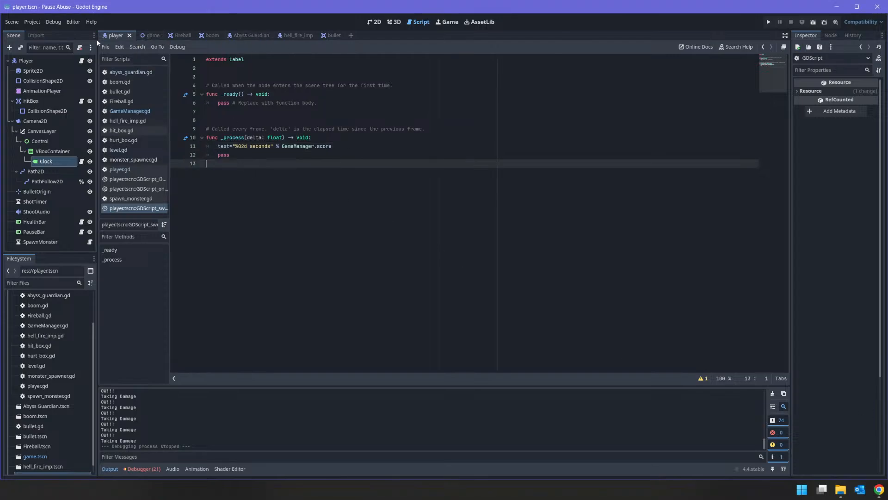
Close the built-in player.tscn scripts that are open in the script editor
middle_click(131, 209)
middle_click(135, 201)
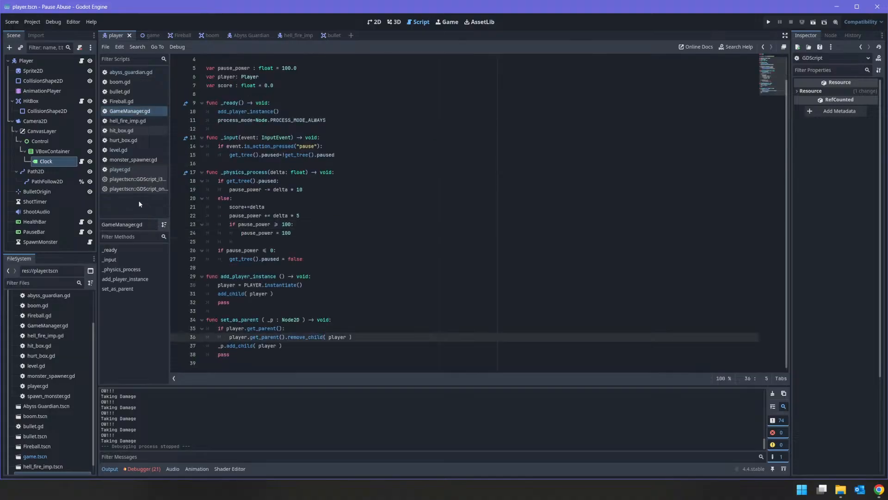
click(139, 189)
middle_click(140, 189)
click(138, 179)
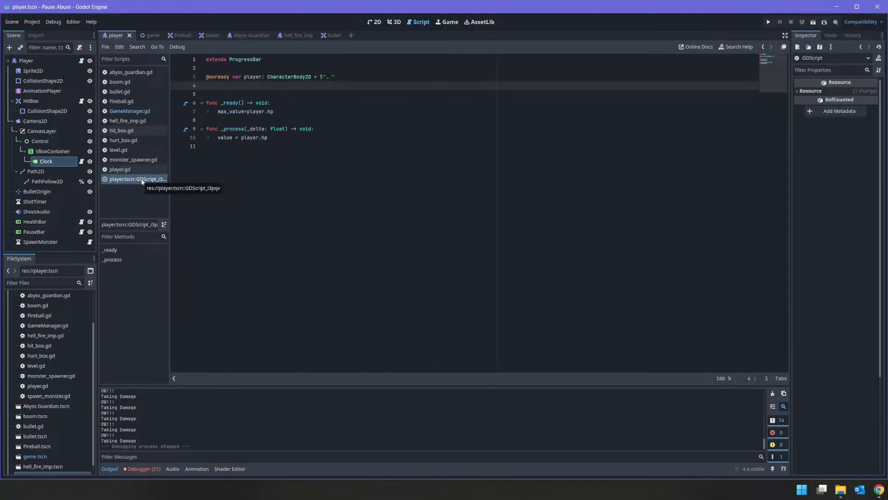
middle_click(137, 179)
Review the code in player.gd and GameManager.gd to see how damage and the player instance are handled
click(124, 170)
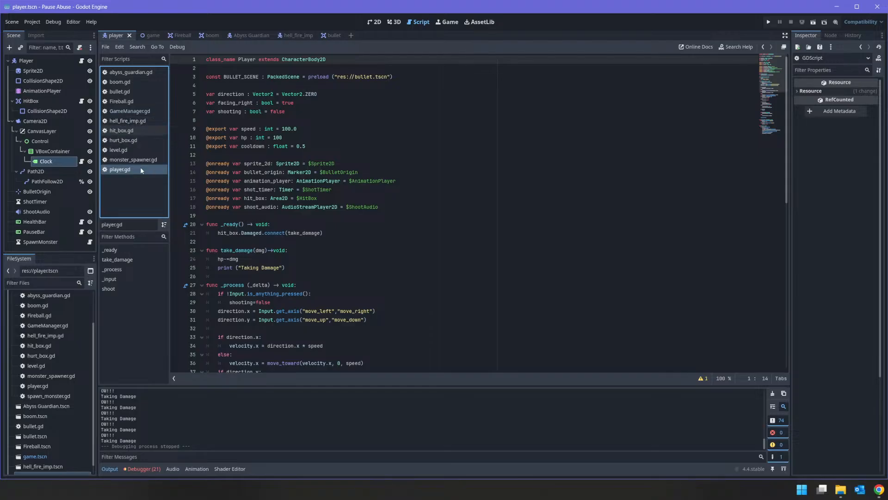
scroll(175, 190, down, 4)
scroll(174, 190, up, 2)
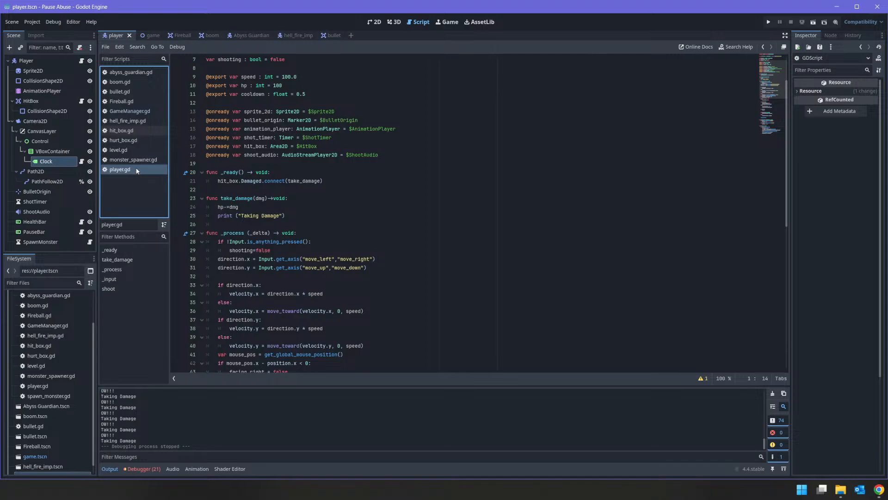
click(82, 61)
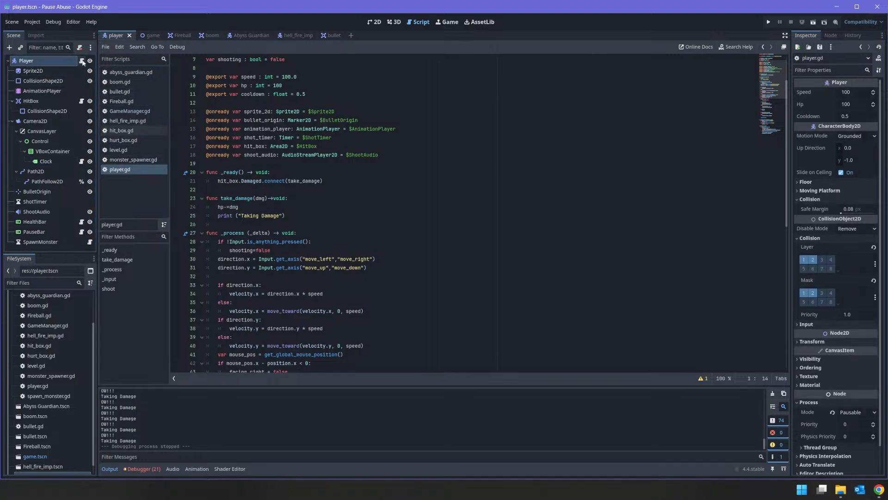
click(158, 36)
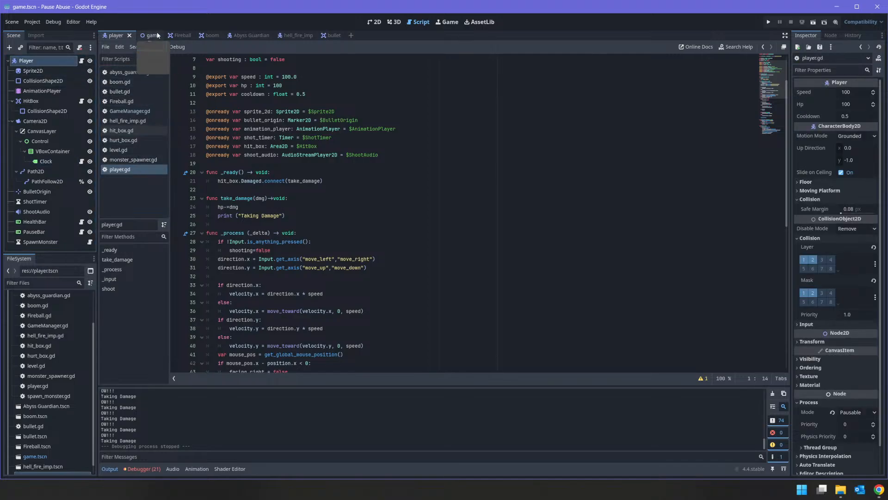
click(125, 113)
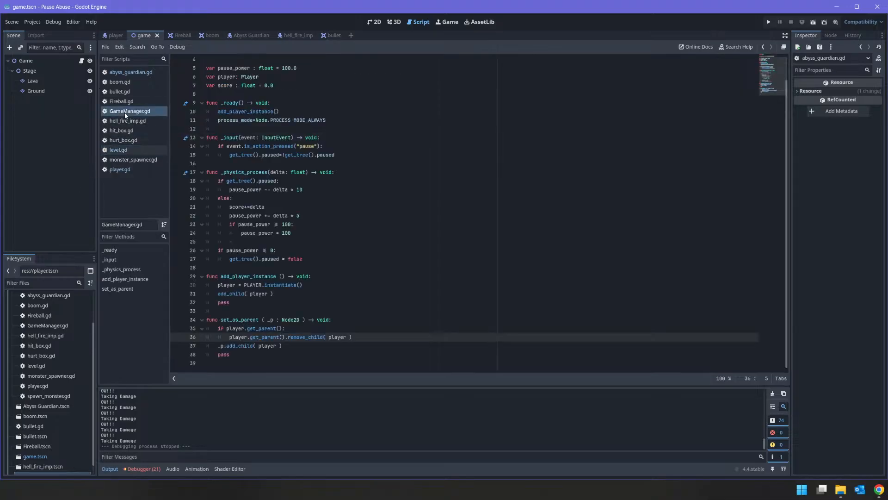
click(284, 320)
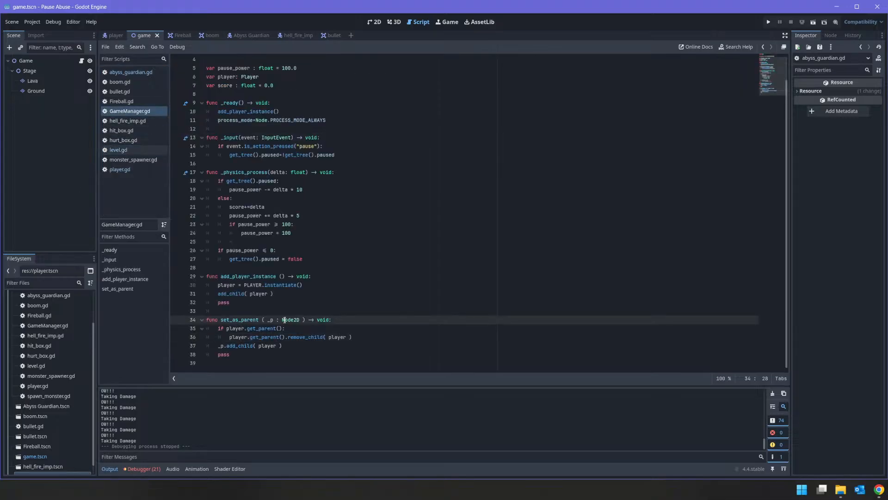
scroll(232, 244, up, 2)
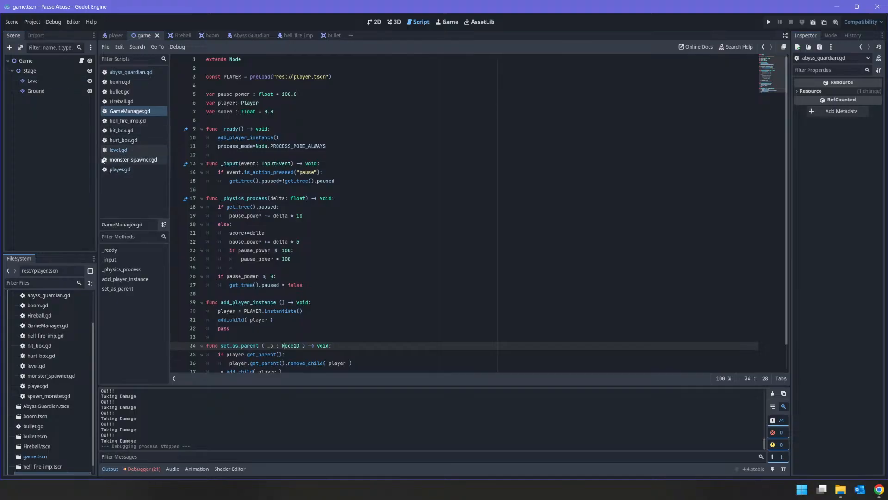
Declare a signal named died in player.gd, between the class declaration and the BULLET_SCENE constant
click(120, 169)
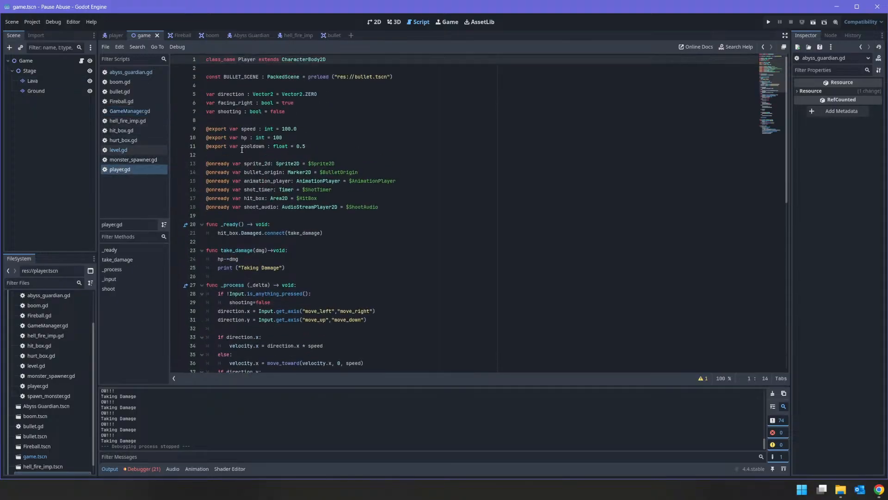
click(226, 76)
key(Up)
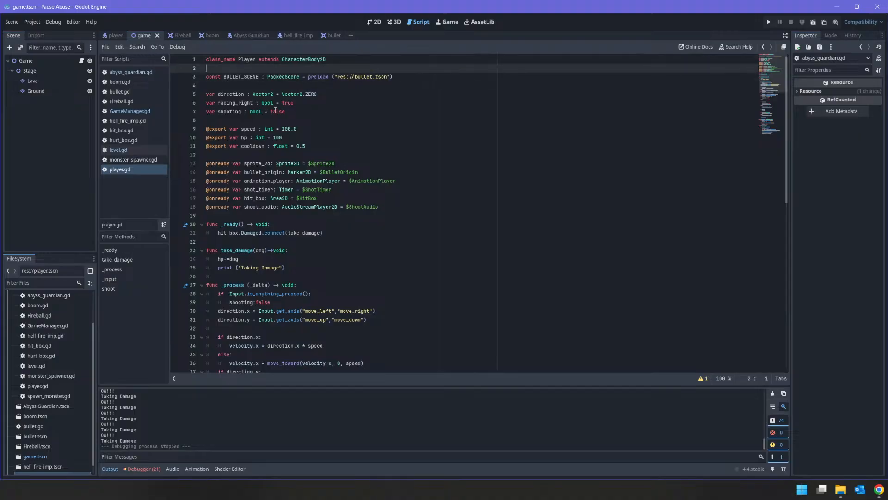
key(Return)
key(Return)
key(Up)
text(signal )
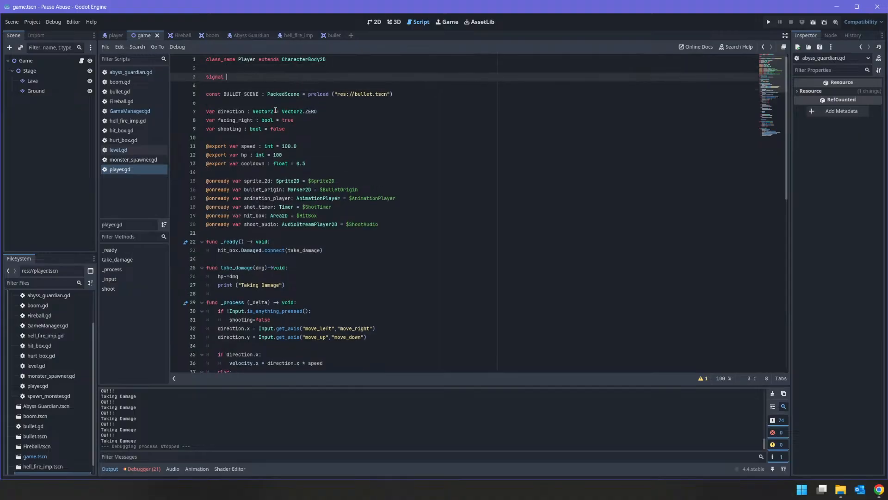
text(died)
In take_damage, replace the print statement with a check that calls died.emit() when hp <= 0, and save the script
scroll(281, 103, down, 4)
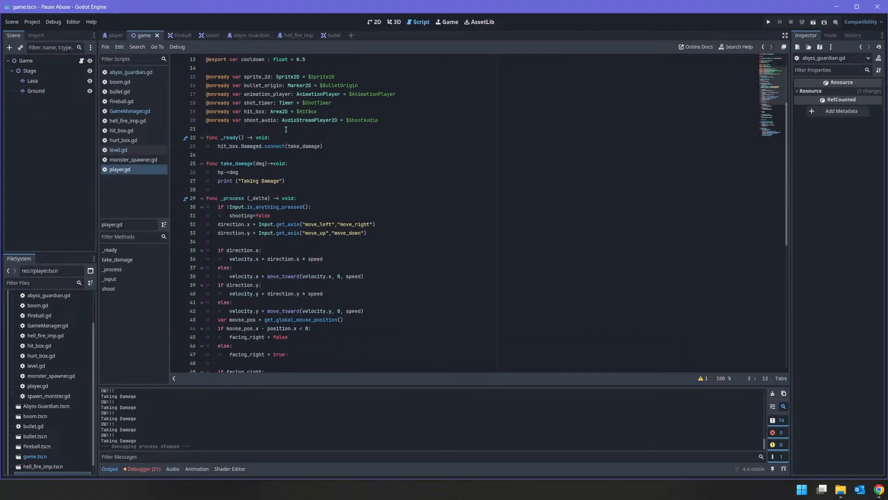
click(289, 179)
scroll(296, 185, down, 1)
key(shift+Home)
key(BackSpace)
text(if hp <= )
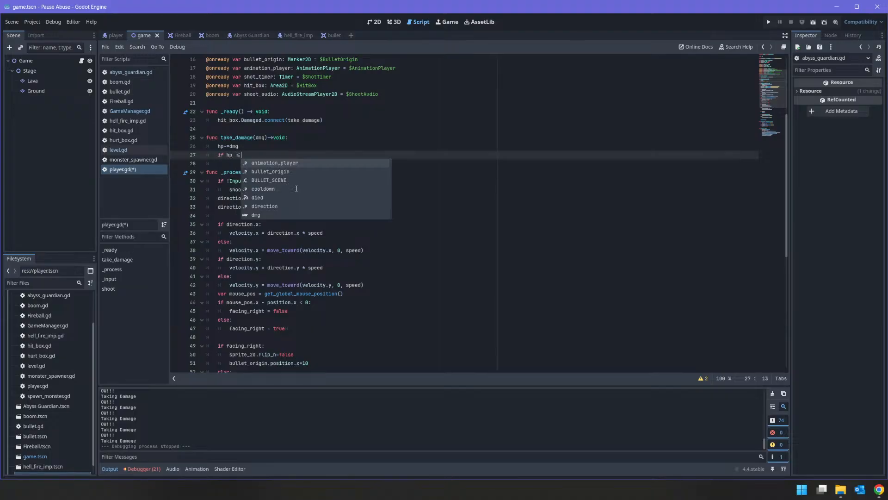
text(0:)
key(Return)
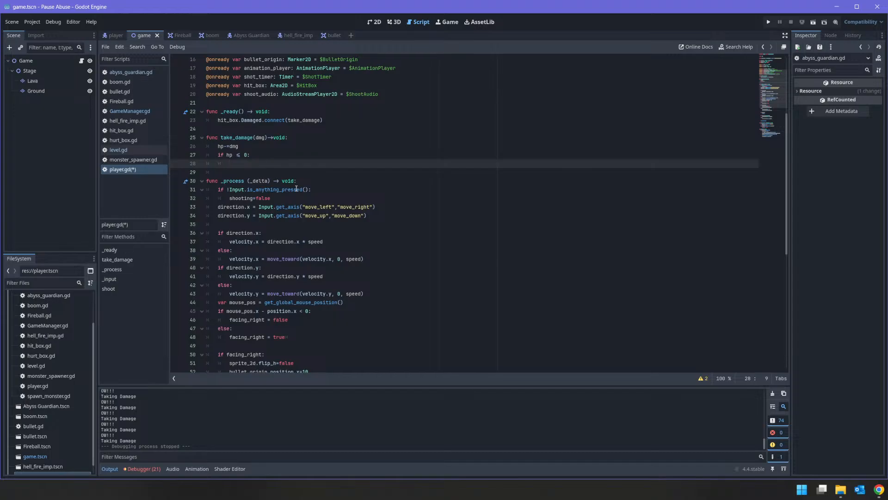
text(died:emit())
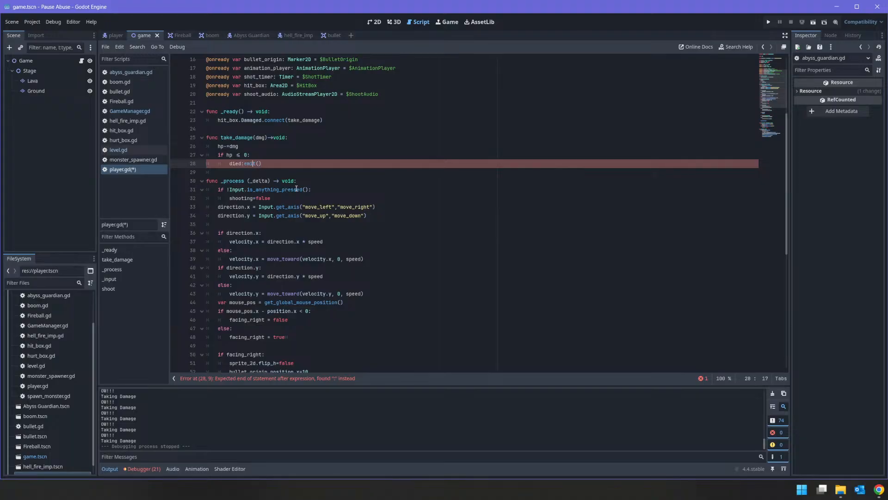
key(End)
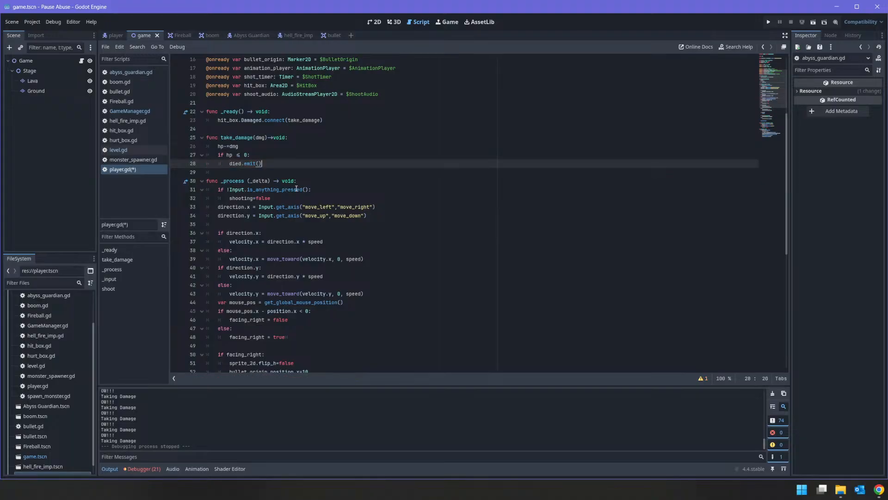
key(ctrl+s)
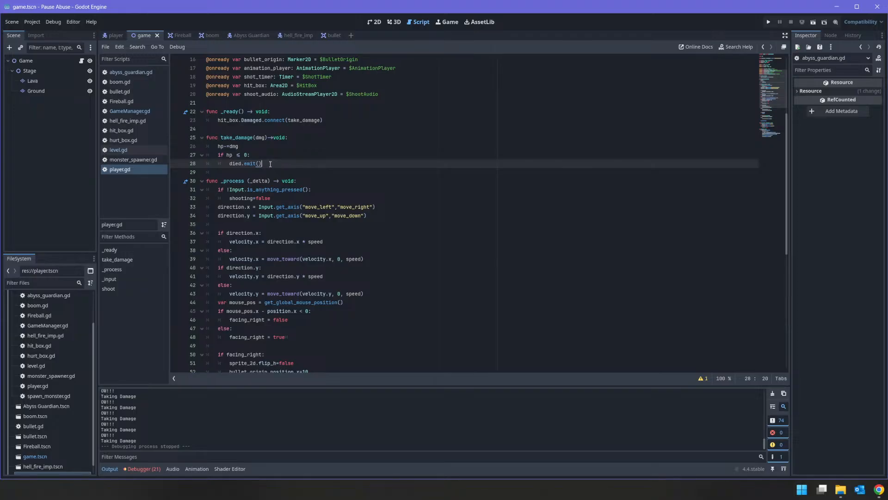
In GameManager.gd, connect the player's died signal to game_over at the end of _ready()
scroll(270, 163, up, 4)
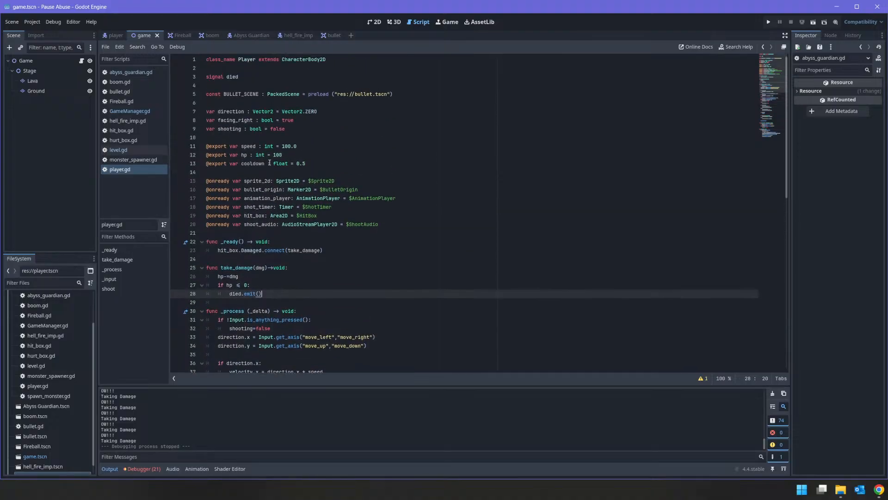
scroll(269, 162, up, 1)
click(131, 112)
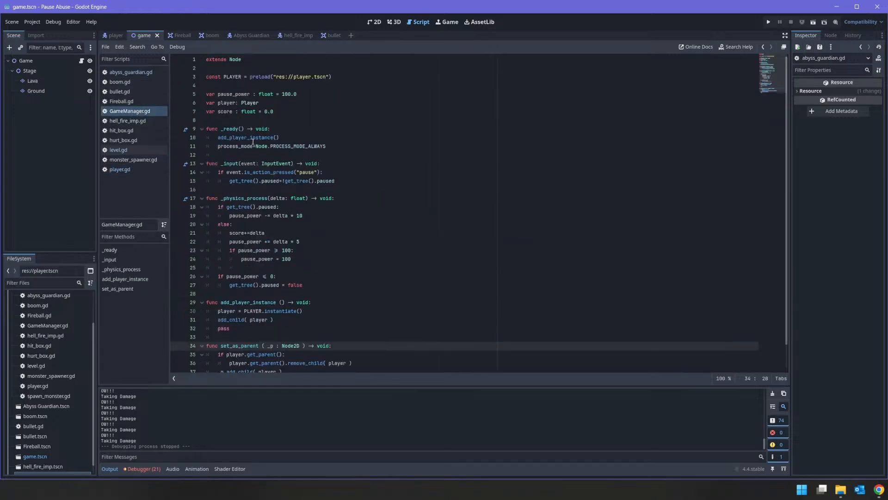
click(346, 143)
click(347, 139)
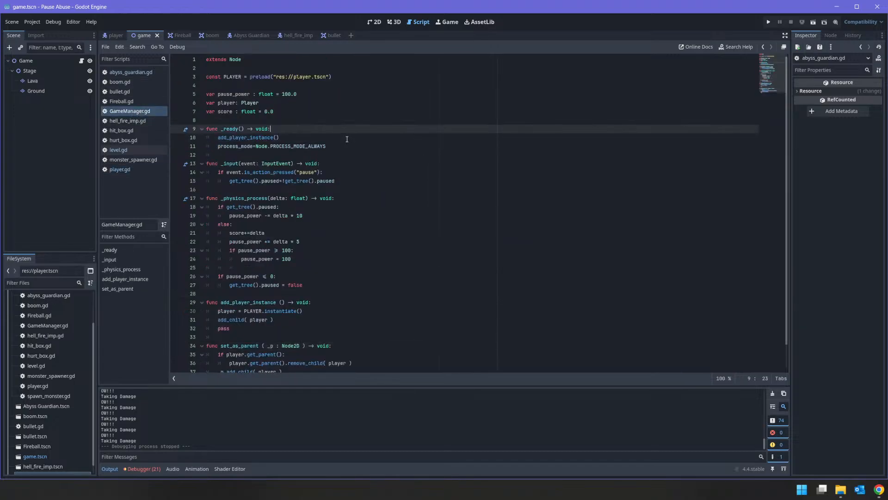
key(Down)
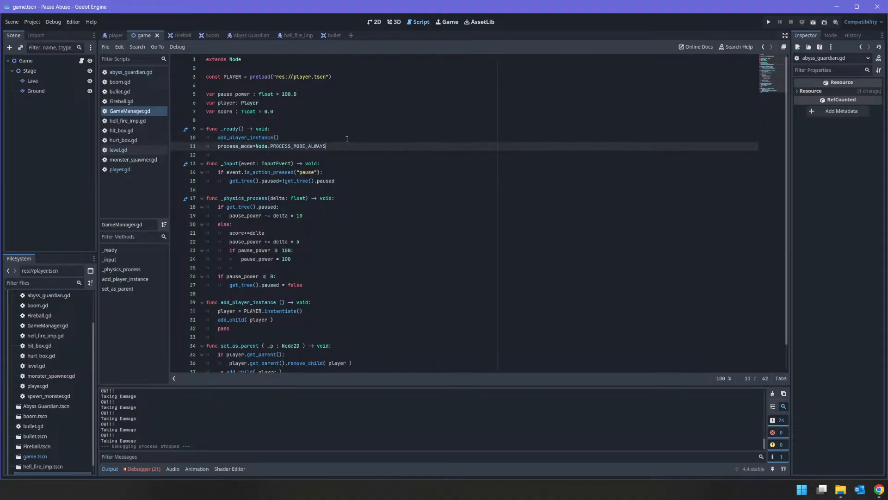
key(Return)
text(pla)
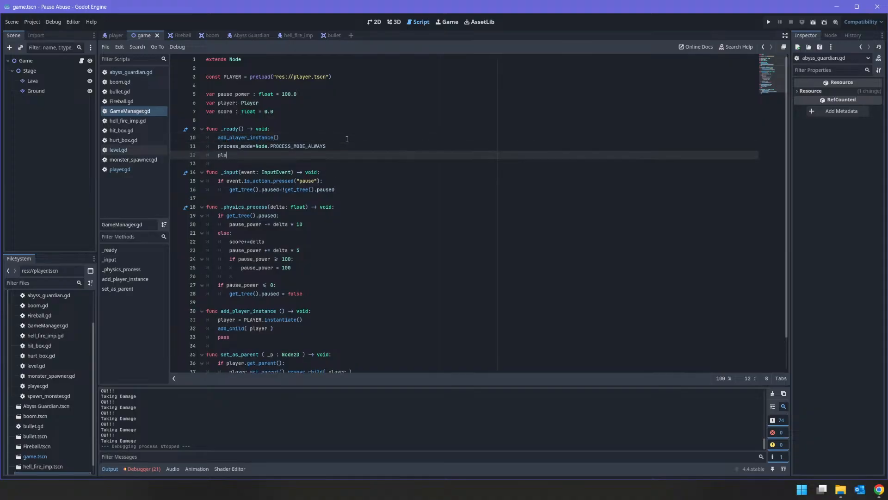
text(yer.died)
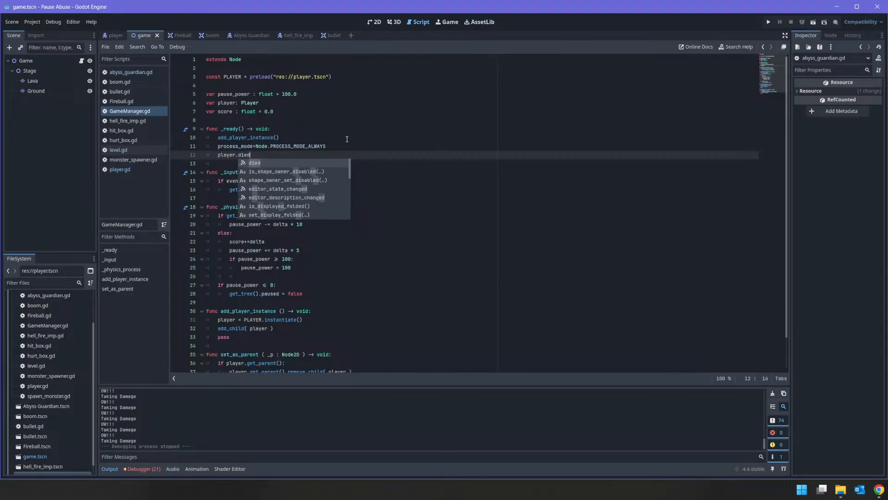
text(.connect (res)
key(Escape)
text(game_over)
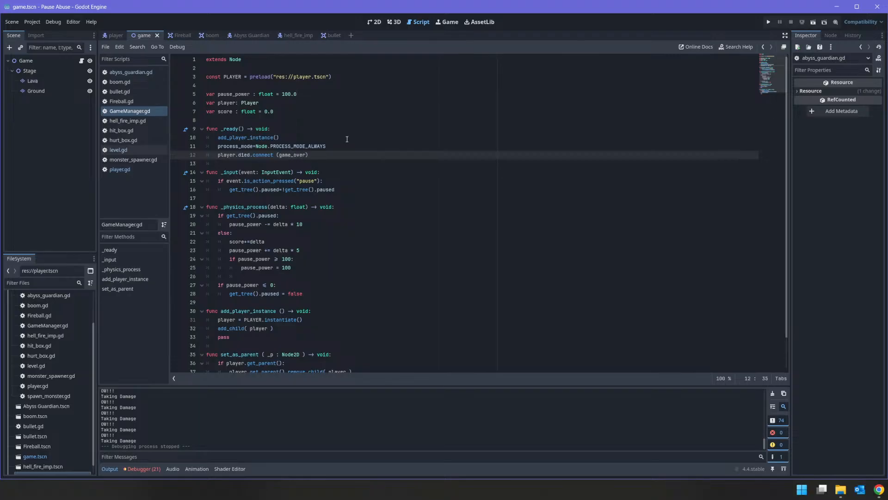
Add a game_over() -> void function header above _input in GameManager.gd
key(Down)
key(Down)
key(Down)
key(Down)
key(Up)
key(Up)
key(Home)
key(Return)
key(Up)
text(func game_over() ->void":)
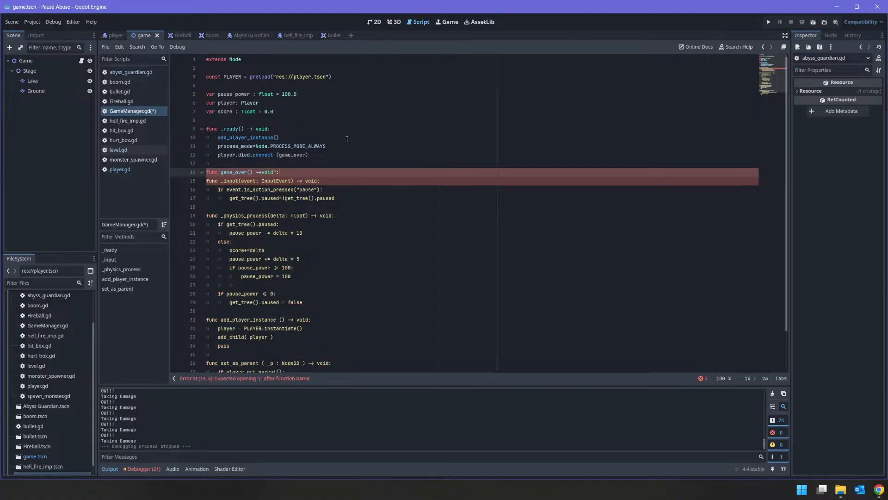
key(BackSpace)
key(BackSpace)
text(:)
key(Return)
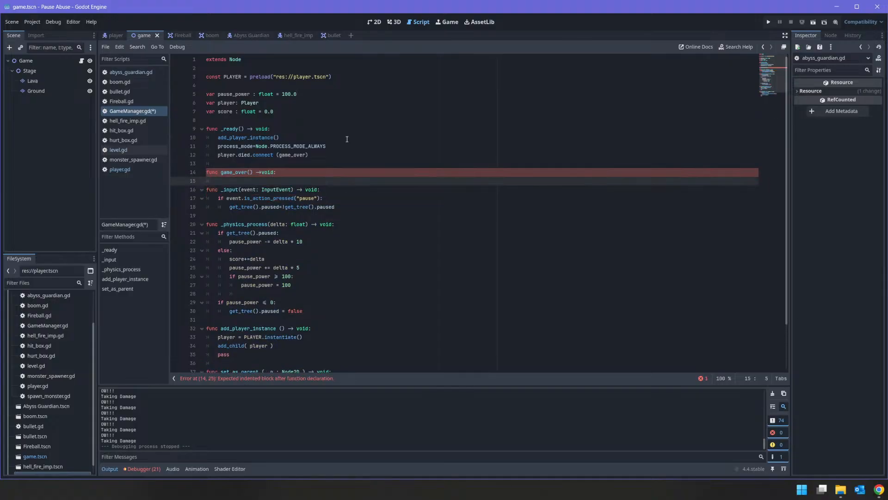
key(Left)
key(Left)
key(Left)
key(Left)
key(Left)
key(Down)
key(Down)
key(Up)
Copy get_tree().reload_current_scene() from the Game Manager card in Trello and paste it as the body of game_over in Godot
key(alt+Tab)
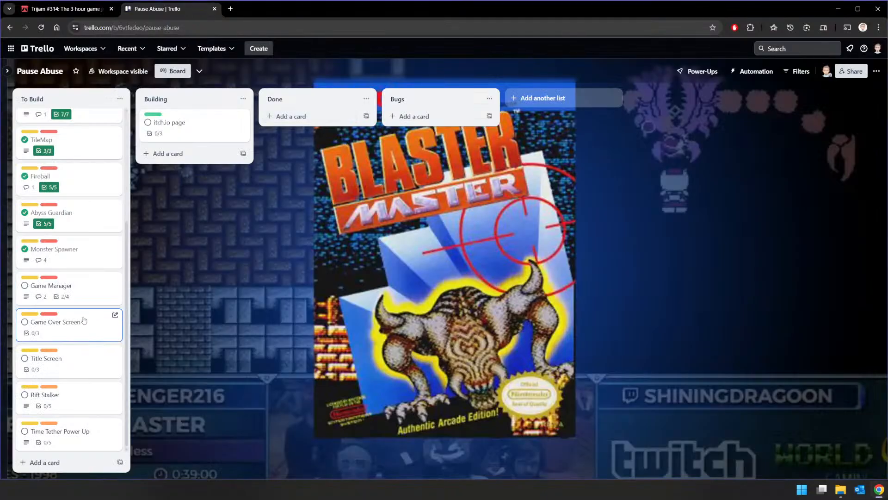
click(83, 324)
click(129, 326)
click(70, 285)
scroll(386, 425, down, 3)
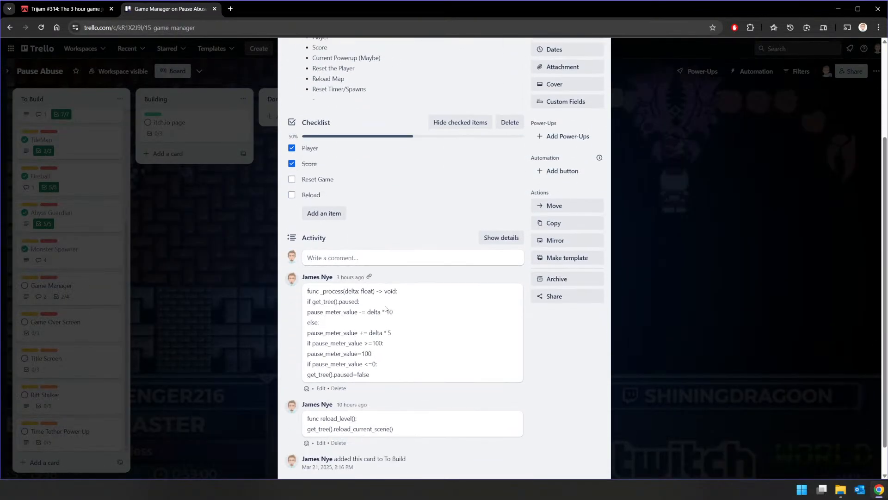
scroll(358, 351, down, 1)
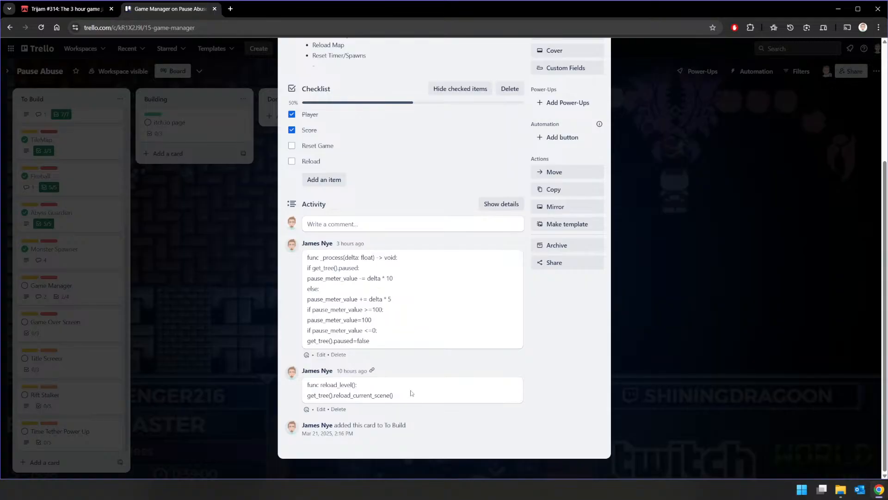
drag(396, 396, 307, 396)
key(ctrl+c)
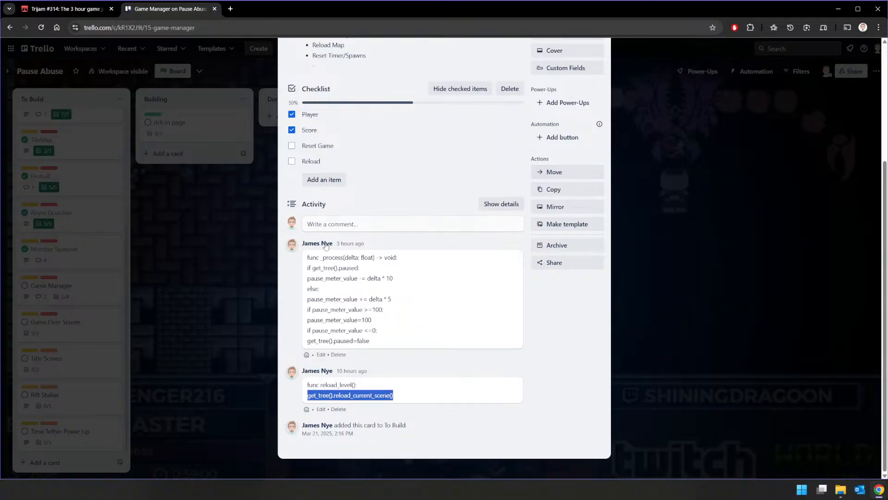
click(236, 259)
key(alt+Tab)
key(ctrl+v)
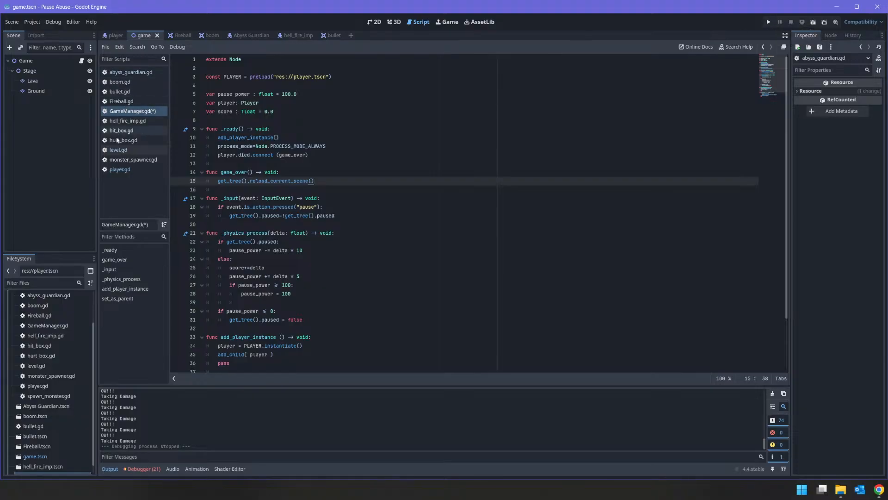
Open level.gd from the project files, delete one line of its code and save the changes
click(37, 365)
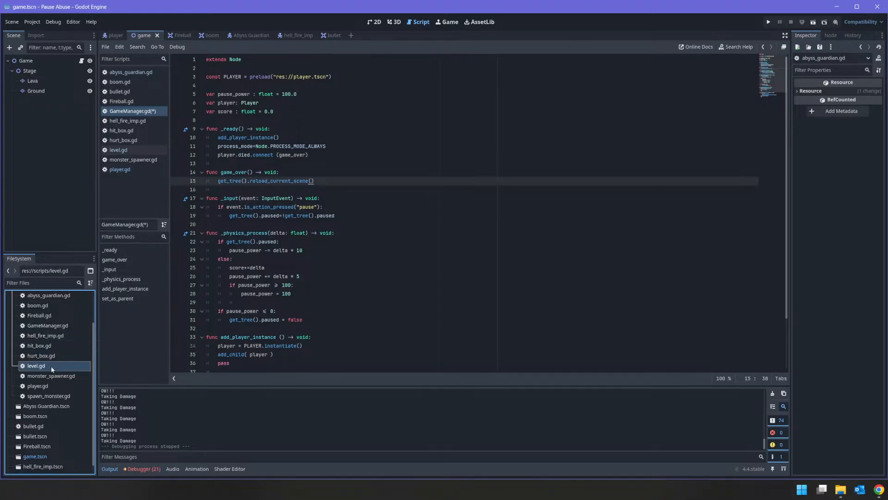
double_click(54, 365)
drag(298, 112, 206, 112)
key(Delete)
key(Delete)
key(ctrl+s)
Run the Pause Abuse project and move the player among the enemies until it dies to test the scene reload
click(769, 25)
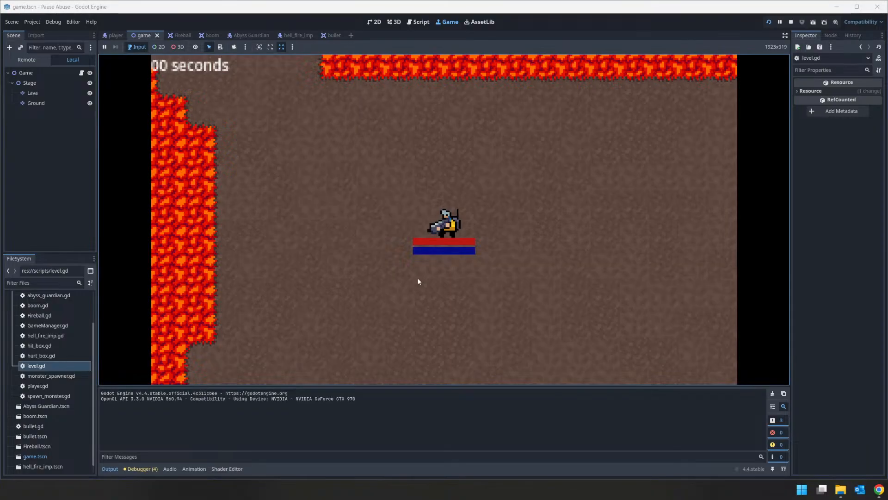
key(s)
key(d)
key(w)
key(a)
key(d)
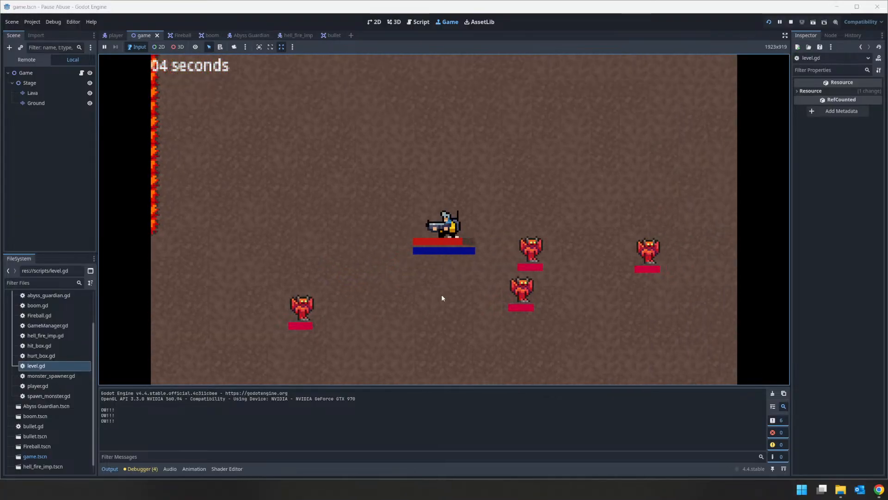
key(s)
key(d)
key(w)
key(d)
key(s)
key(a)
key(w)
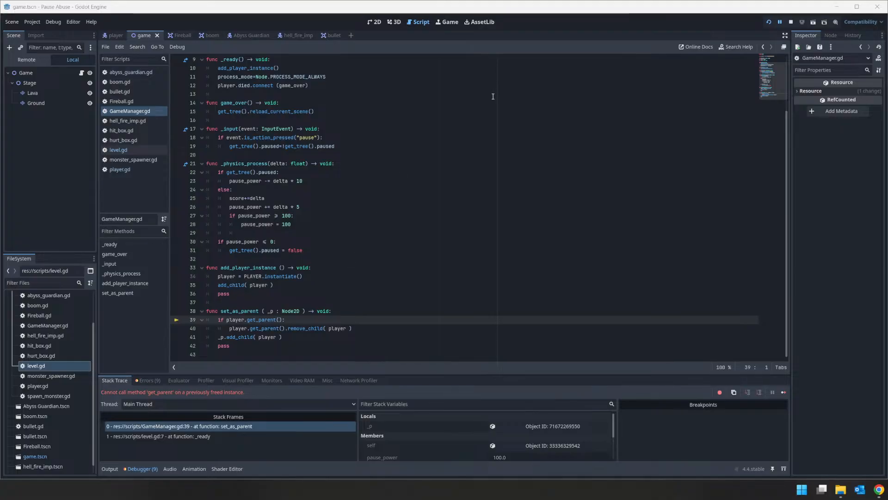
click(452, 23)
click(419, 22)
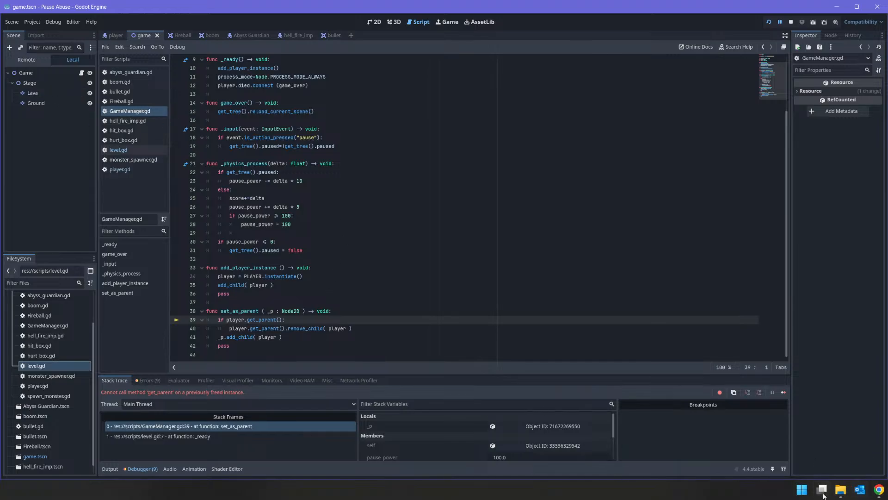
Open the "Zelda: A Tribute" project from the Godot Project Manager
click(802, 489)
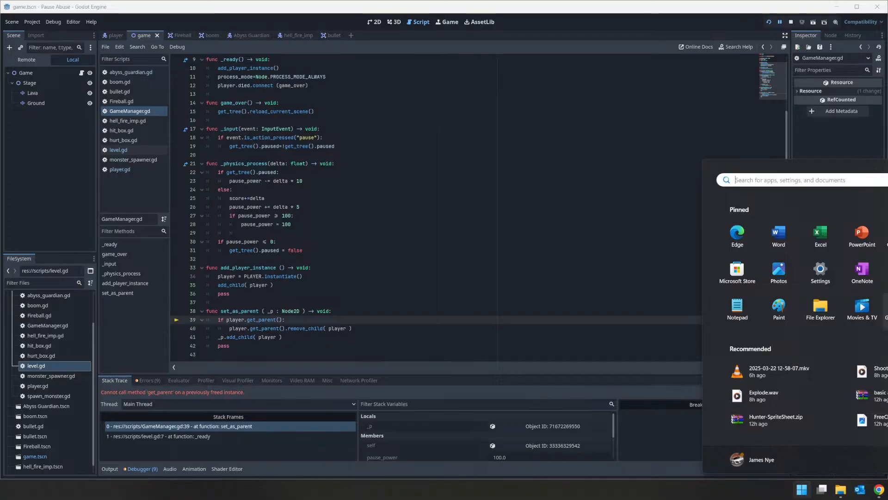
key(Escape)
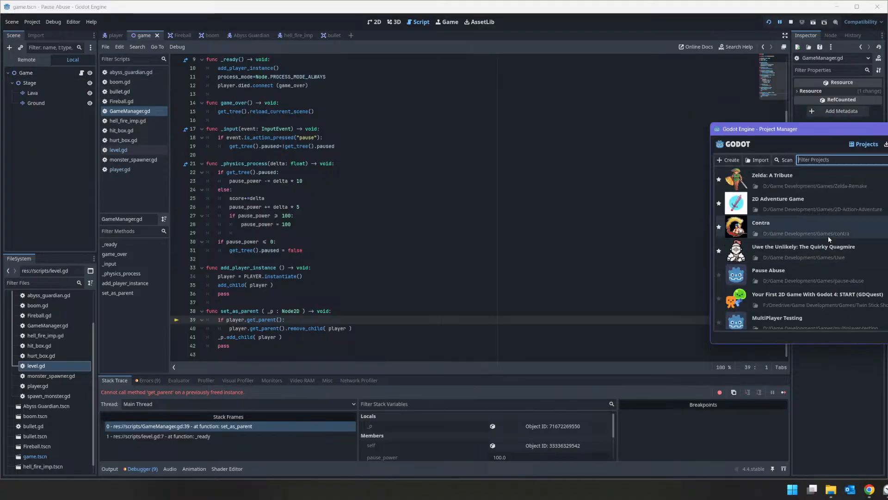
double_click(839, 182)
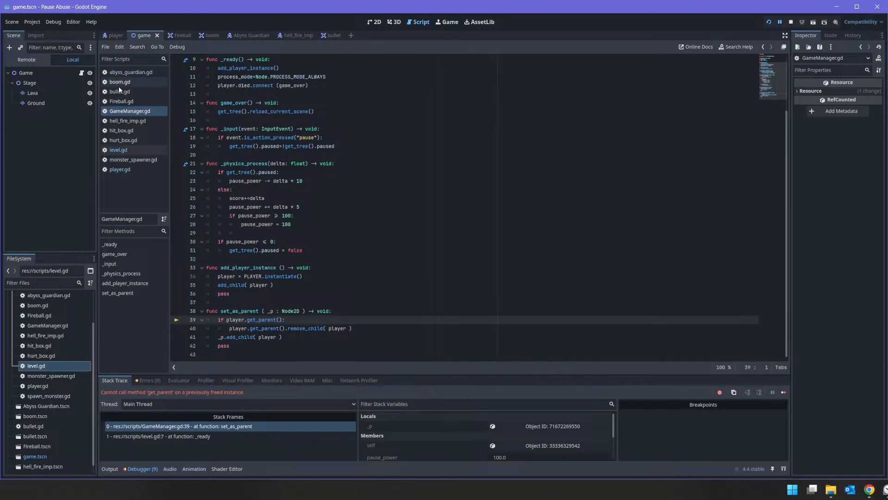
Try replacing get_tree() with player.get_parent() before reload_current_scene() in the game_over function of GameManager.gd
click(119, 112)
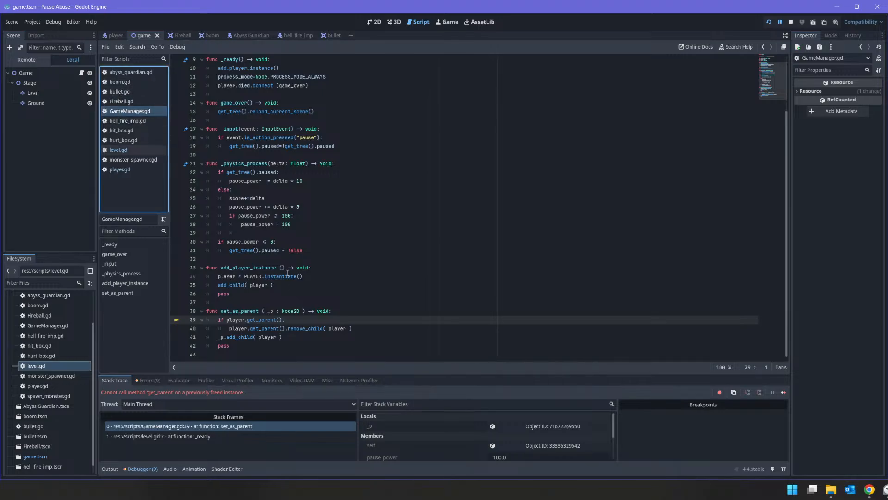
click(120, 170)
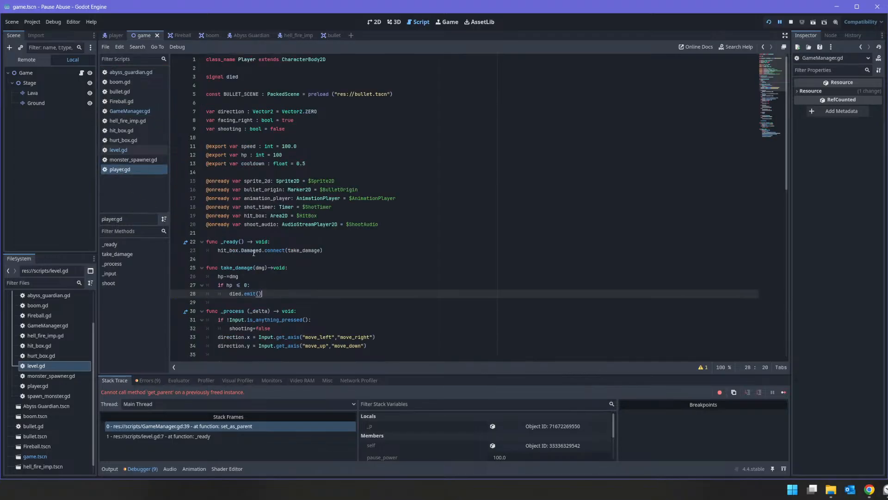
click(130, 111)
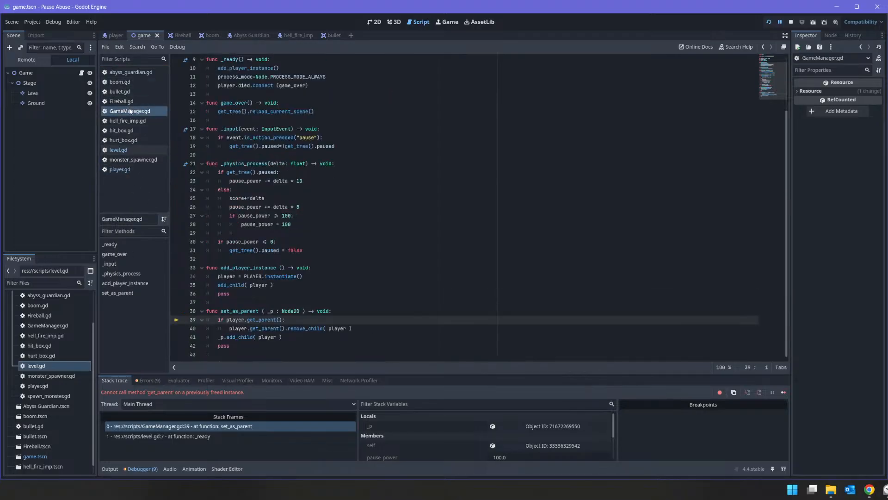
click(226, 111)
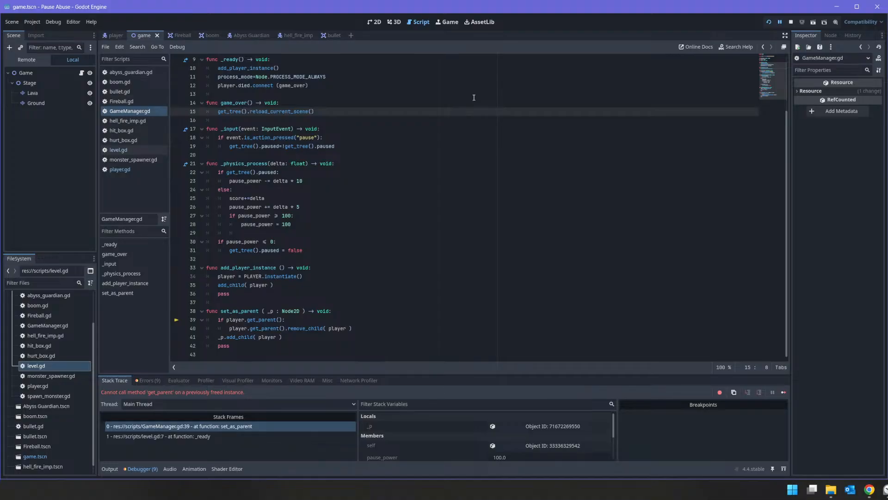
key(shift+Right)
key(shift+Right)
key(shift+Right)
key(shift+Right)
key(shift+Right)
key(shift+Right)
key(shift+Right)
key(shift+Right)
key(shift+Right)
key(shift+Right)
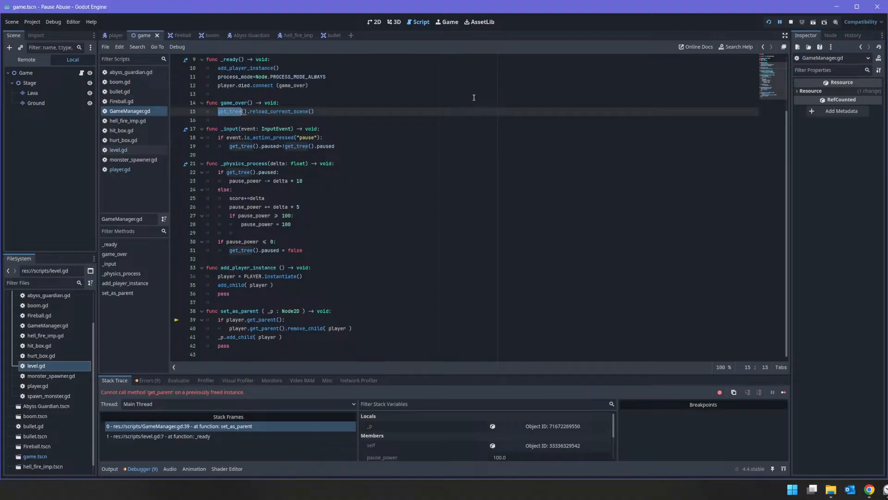
text(player.get_pare)
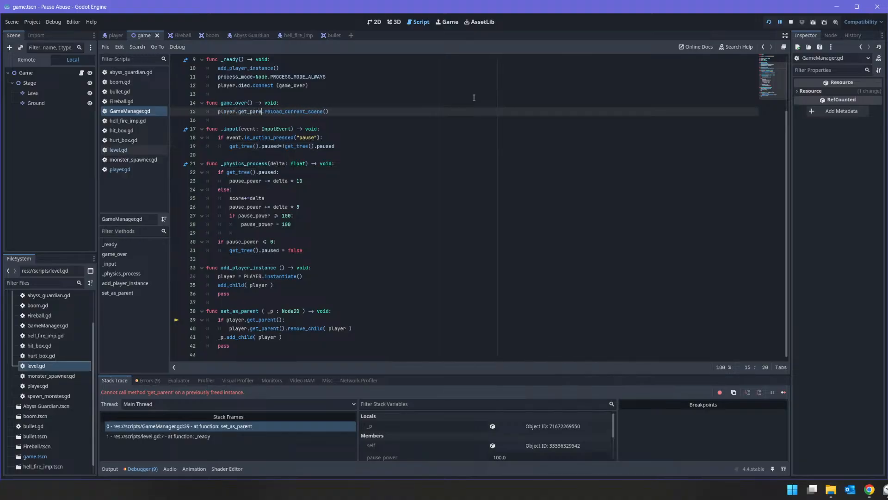
text(nt)
key(Return)
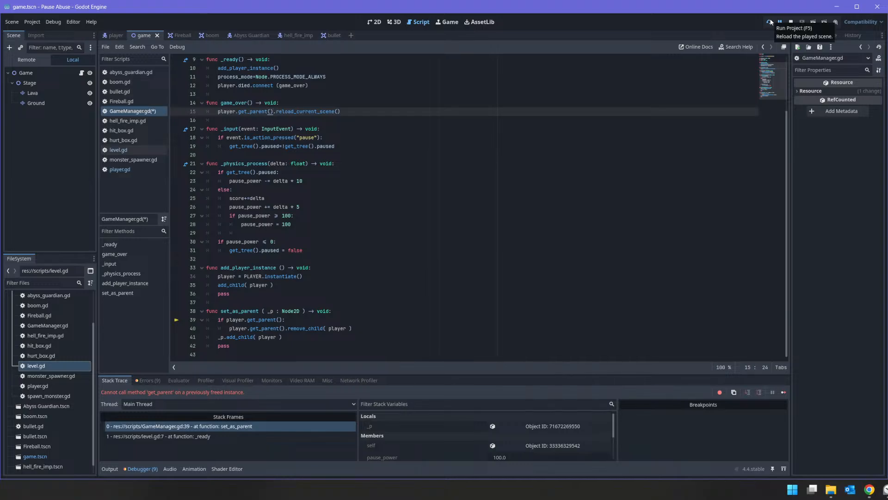
Test the edited game_over by running the game until the player dies, and undo the player.get_parent() replacement
click(770, 22)
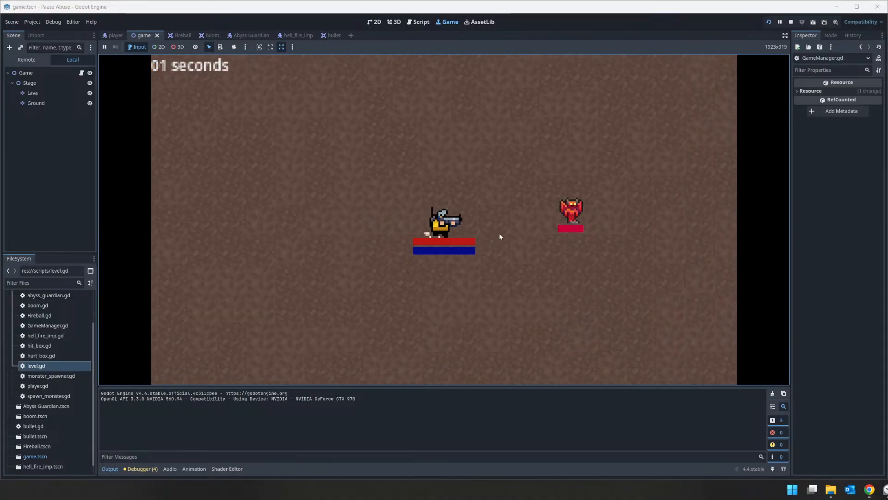
key(a)
key(s)
key(w)
key(a)
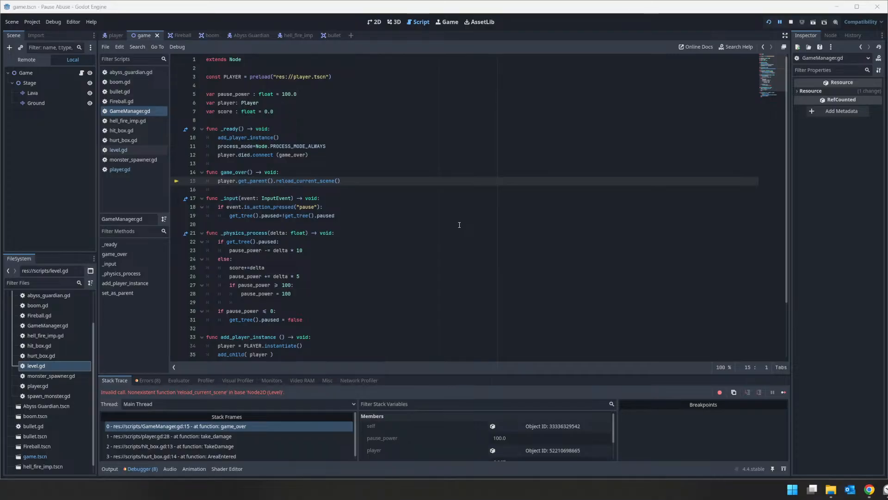
click(452, 212)
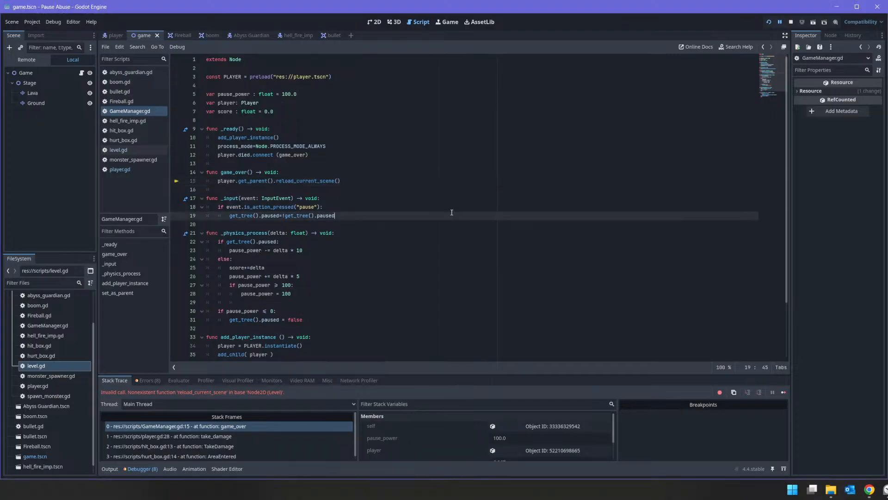
key(ctrl+z)
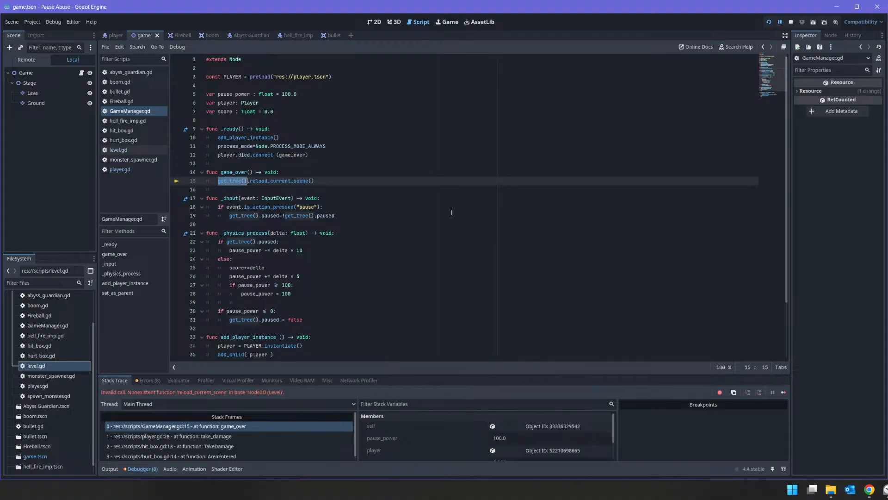
Rerun the game with get_tree() restored until the player dies, and inspect the set_as_parent function in GameManager.gd
click(771, 23)
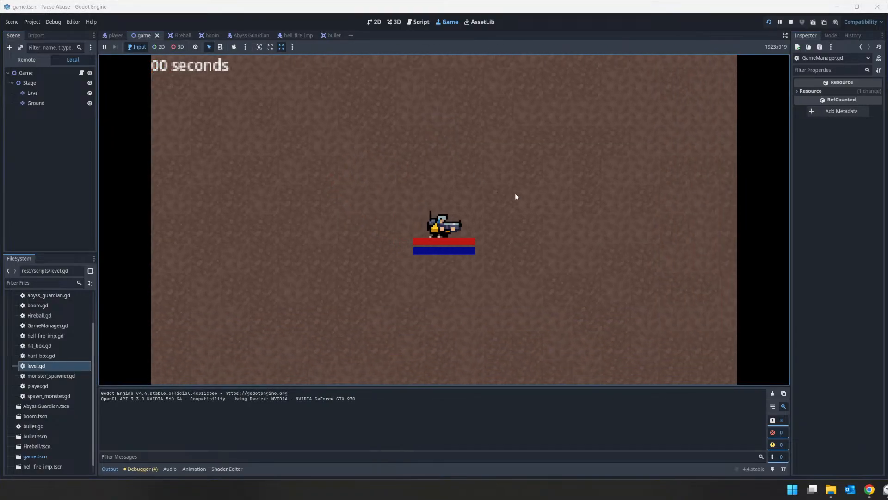
key(w)
click(594, 235)
key(a)
click(367, 184)
click(368, 186)
key(d)
key(s)
key(a)
key(d)
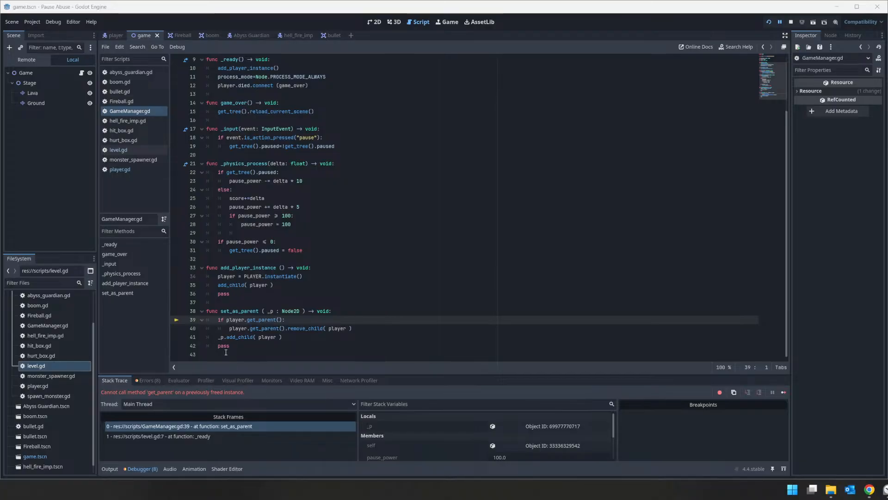
click(240, 319)
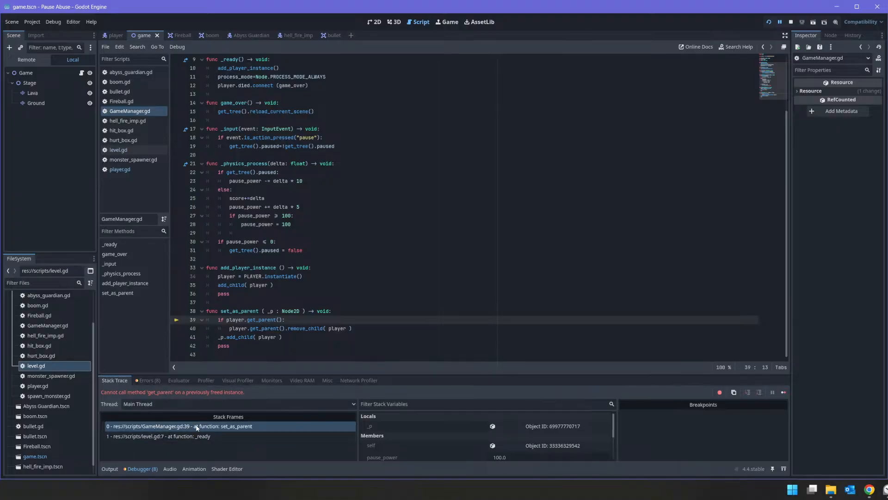
click(258, 310)
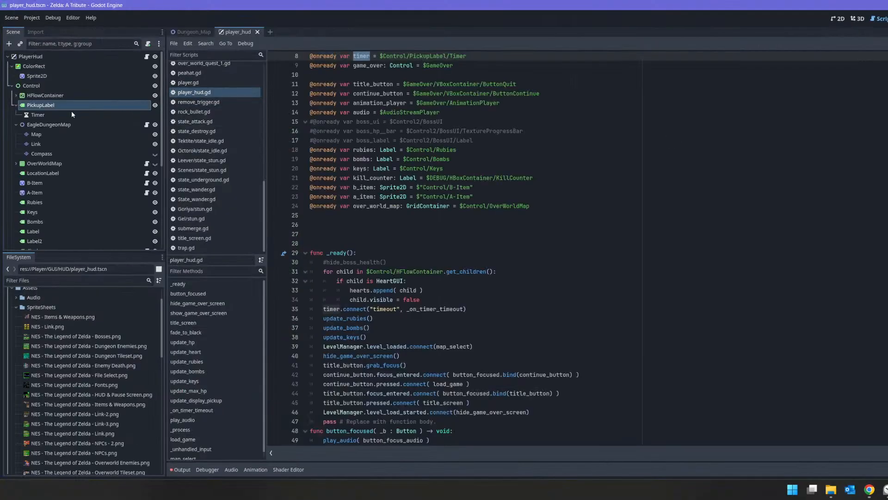
Switch to the Zelda: A Tribute project, filter its files by "level" and open level.gd
click(34, 281)
text(level)
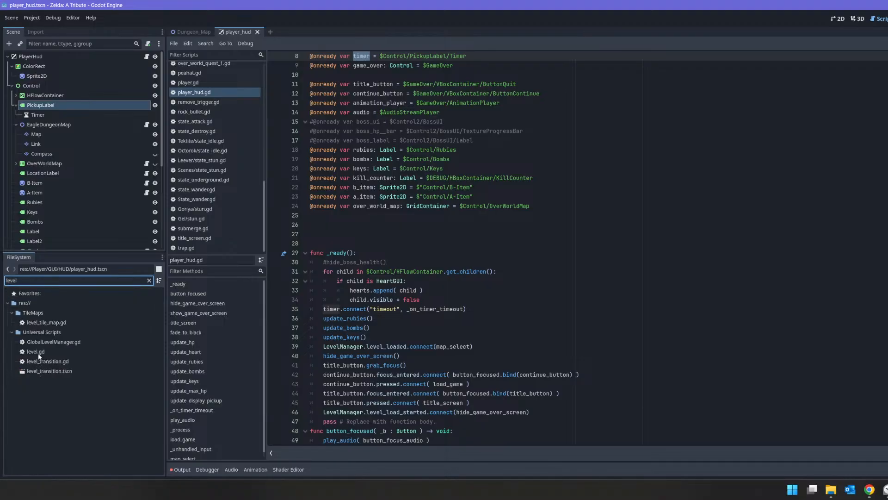
double_click(44, 352)
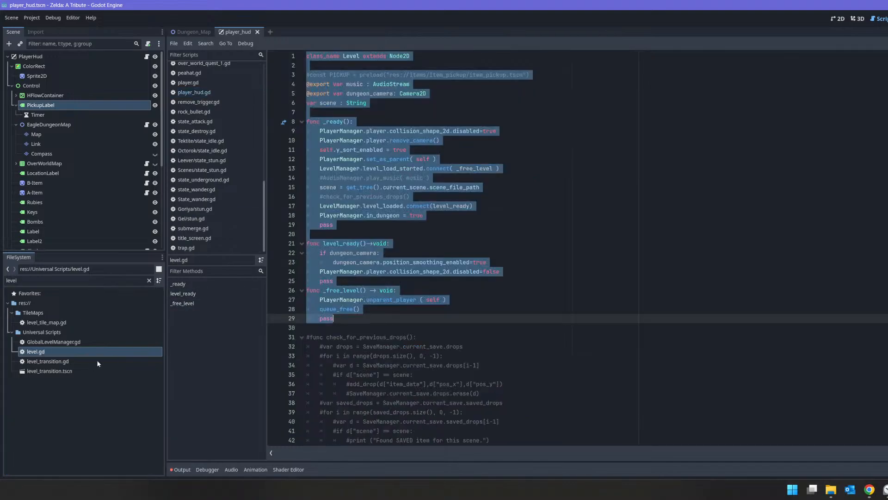
Copy the whole _free_level() function from the Zelda project's level.gd
click(369, 160)
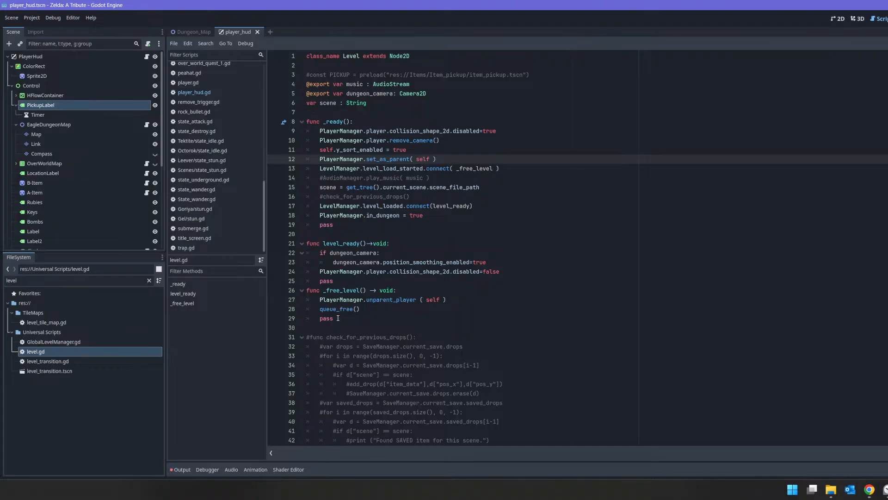
drag(334, 319, 276, 291)
key(ctrl+c)
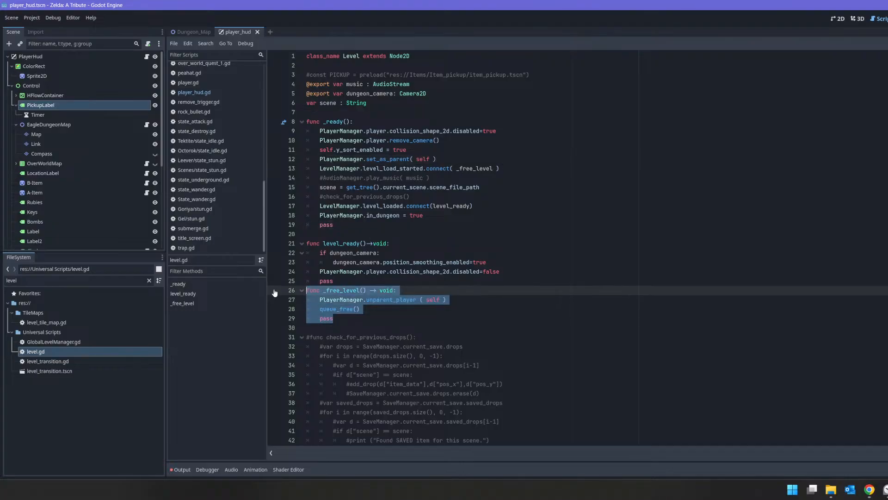
right_click(316, 289)
click(339, 327)
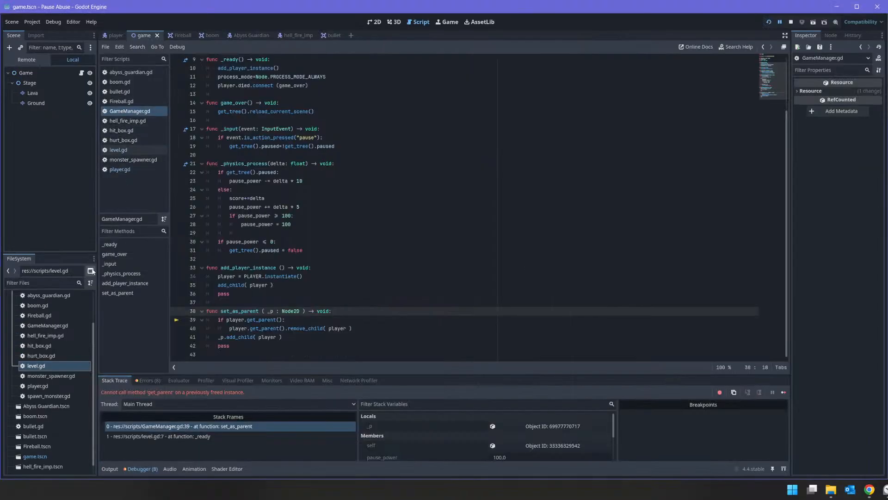
Switch to the Pause Abuse project and paste the _free_level() function below _ready() in level.gd
click(118, 150)
click(233, 144)
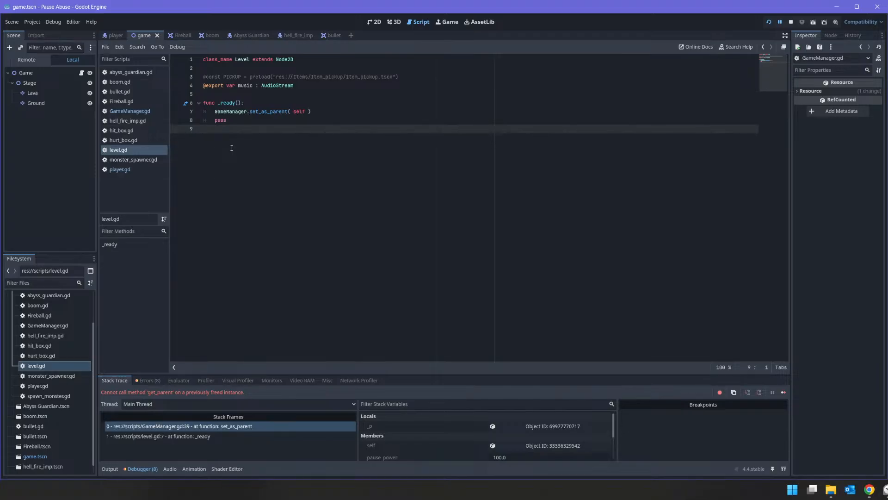
key(ctrl+v)
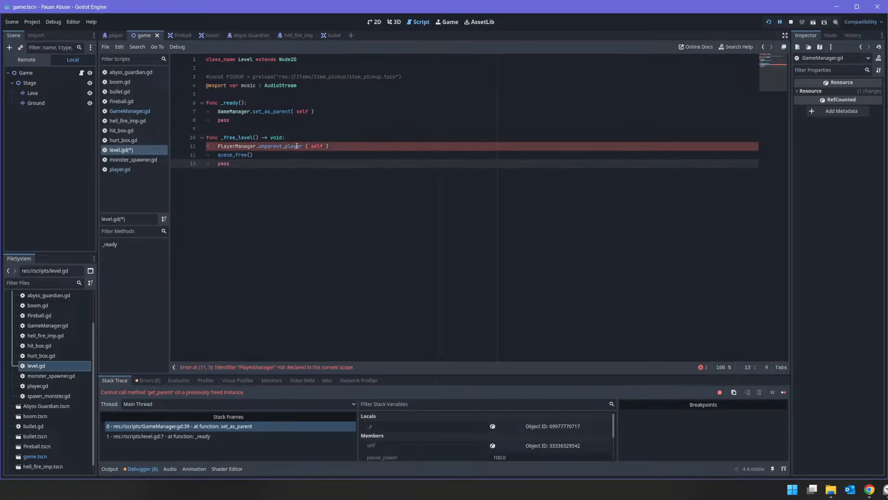
Change PlayerManager to GameManager in the unparent_player call inside _free_level() and save level.gd
click(220, 145)
key(shift+Right)
key(shift+Right)
key(shift+Right)
key(shift+Right)
key(shift+Right)
key(shift+Right)
text(Ga)
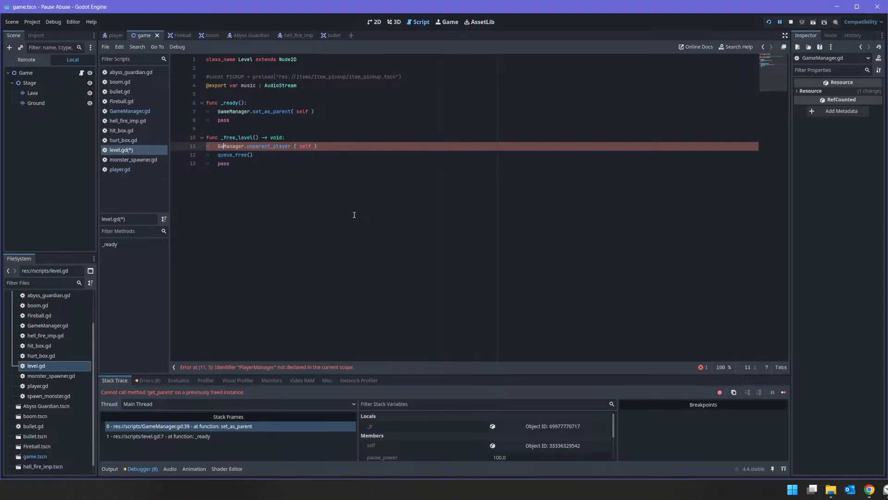
text(me)
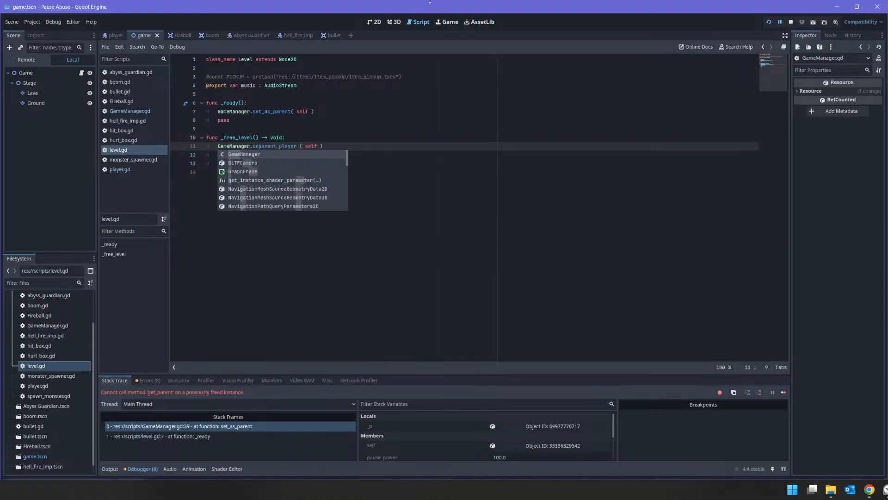
Open GameManager.gd in the Pause Abuse project and look through its functions
click(130, 111)
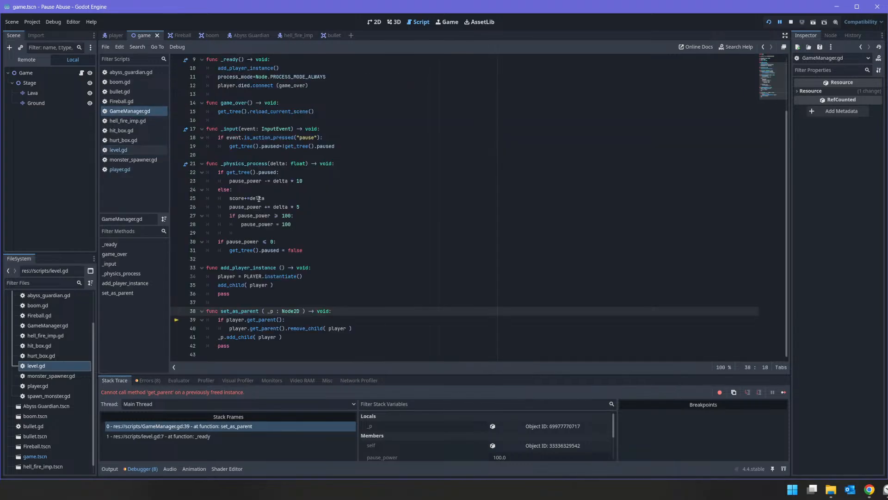
scroll(259, 301, up, 3)
scroll(259, 301, down, 3)
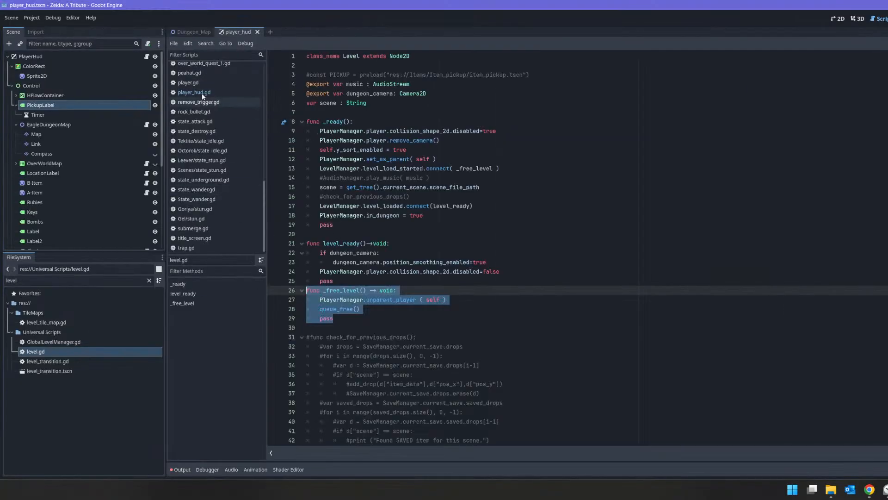
Switch to the Zelda: A Tribute project, filter its files by "mana" and open GlobalPlayerManager.gd
drag(53, 281, 1, 266)
text(m,ana)
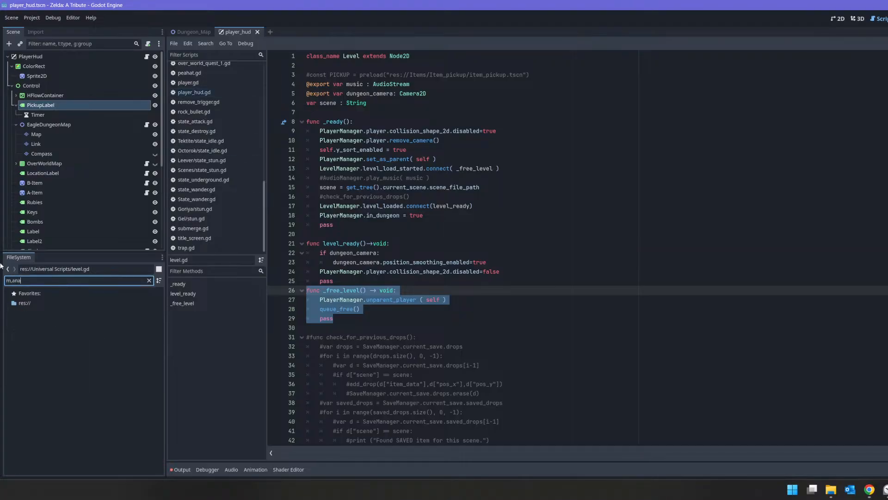
key(BackSpace)
key(BackSpace)
key(BackSpace)
key(BackSpace)
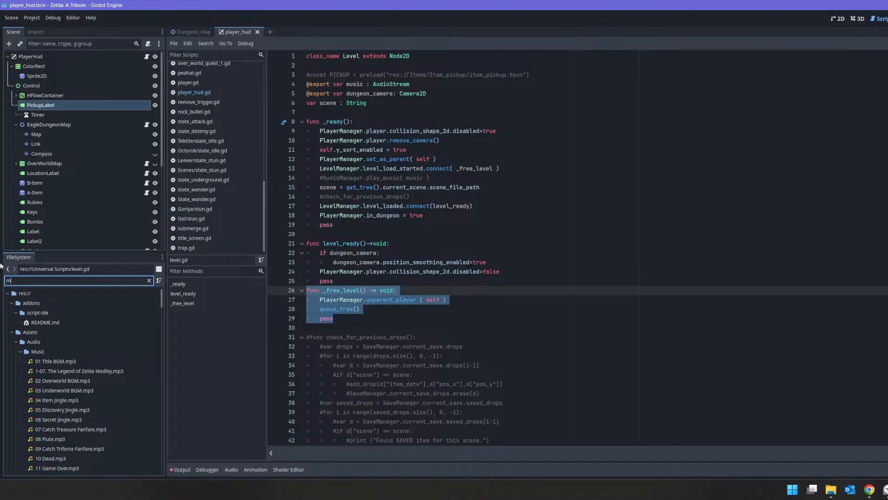
text(ana)
double_click(62, 332)
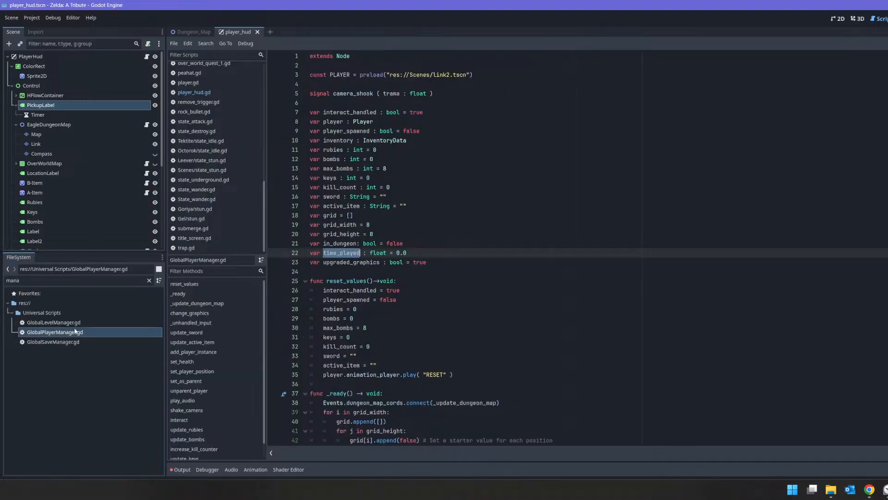
Find the unparent_player() function in GlobalPlayerManager.gd and copy all of it
scroll(203, 326, down, 1)
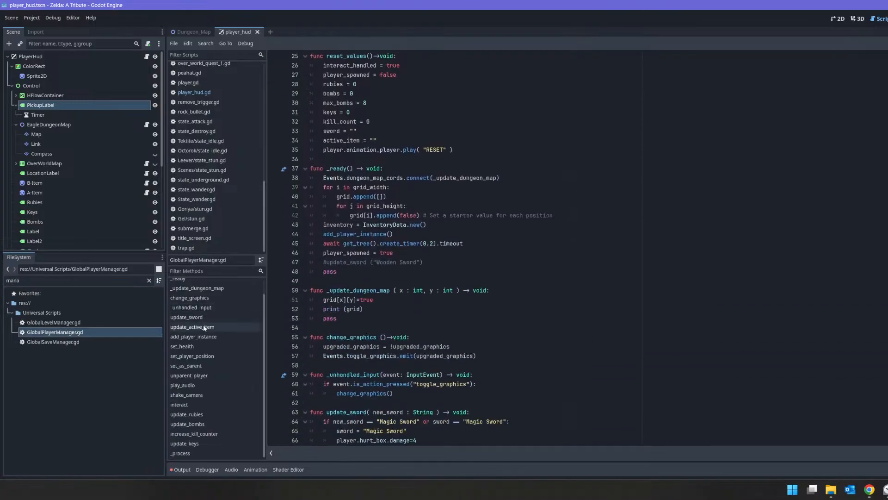
click(203, 375)
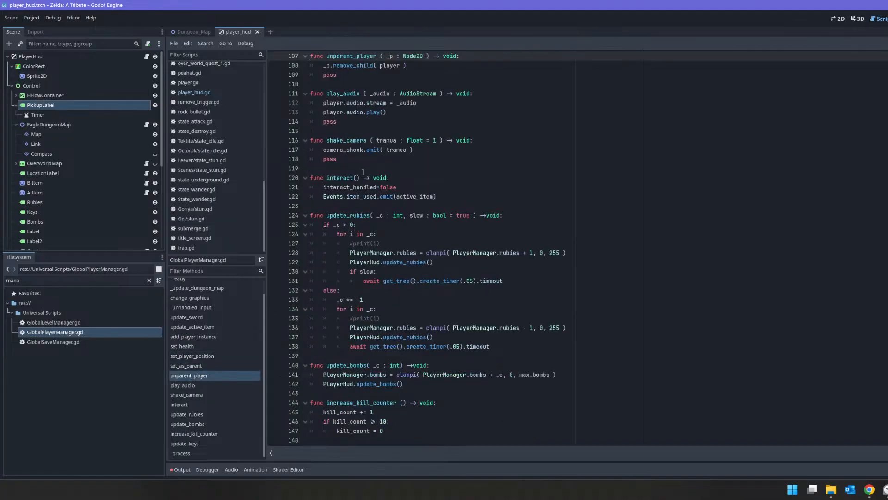
drag(354, 75, 303, 60)
key(ctrl+c)
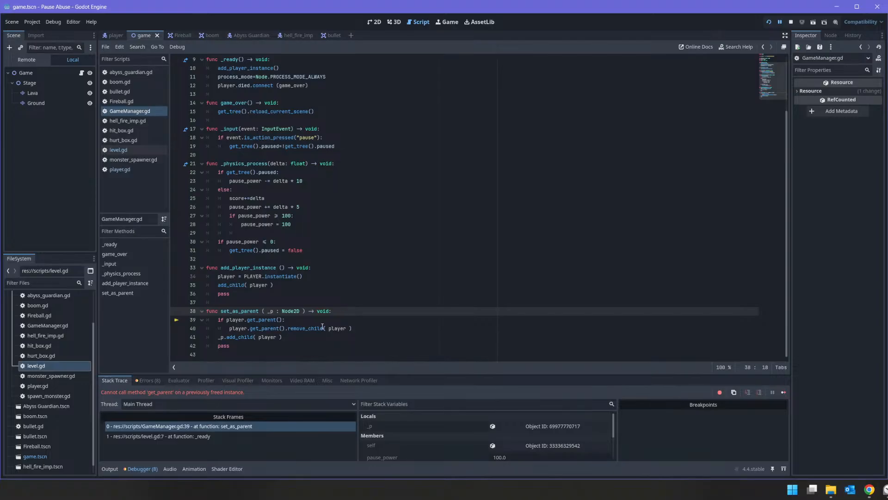
Switch to the Pause Abuse project and paste the unparent_player() function below set_as_parent() in GameManager.gd
click(223, 350)
key(Return)
key(ctrl+v)
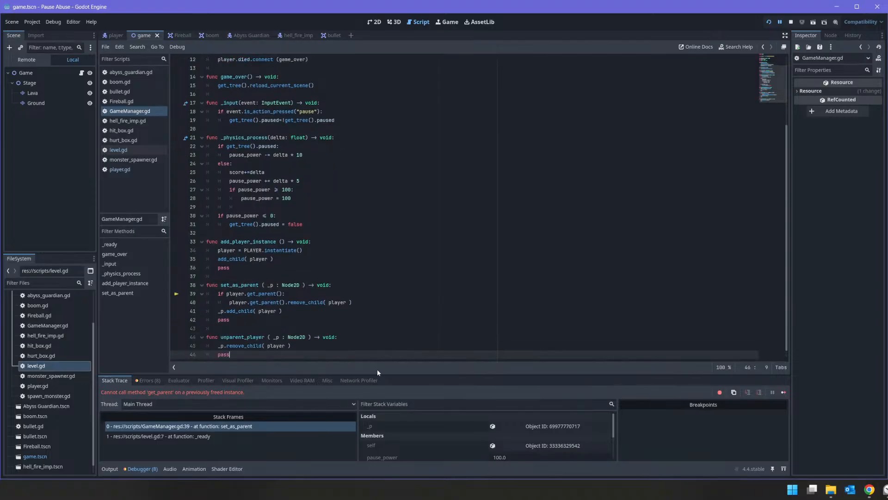
Copy the name unparent_player and add an unparent_player() call in game_over(), above the line that reloads the current scene
double_click(240, 337)
right_click(255, 337)
click(296, 353)
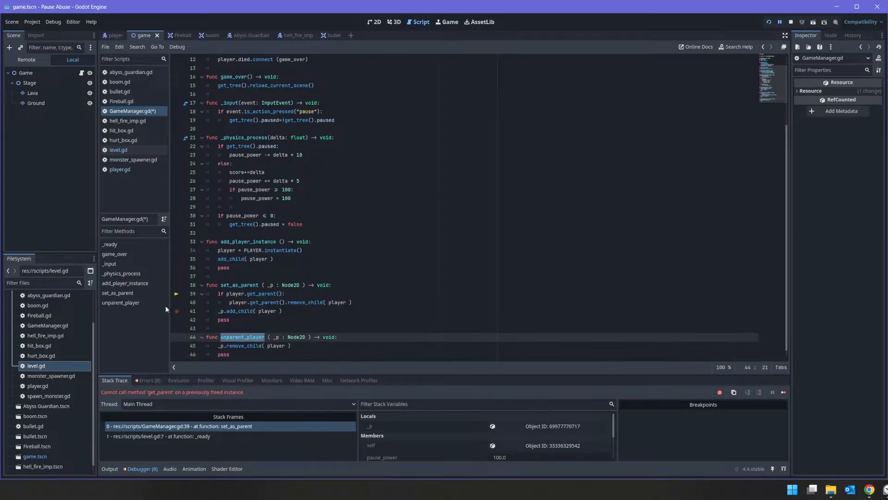
scroll(310, 256, up, 3)
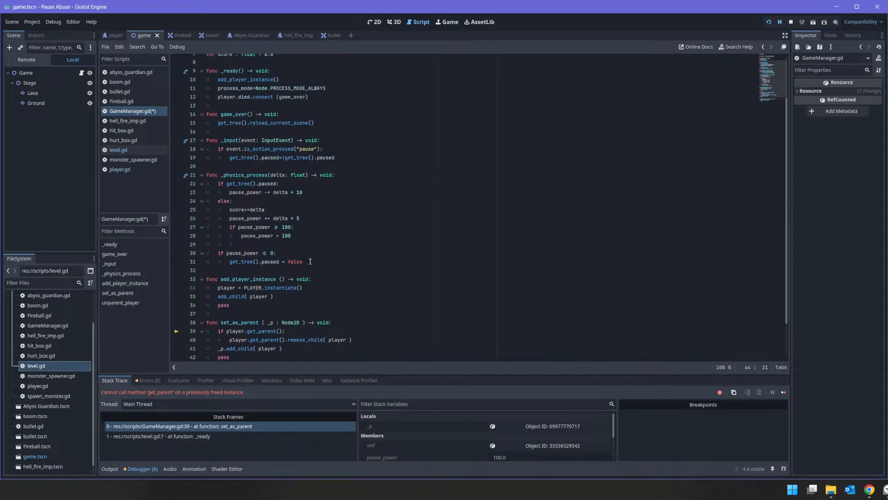
click(241, 154)
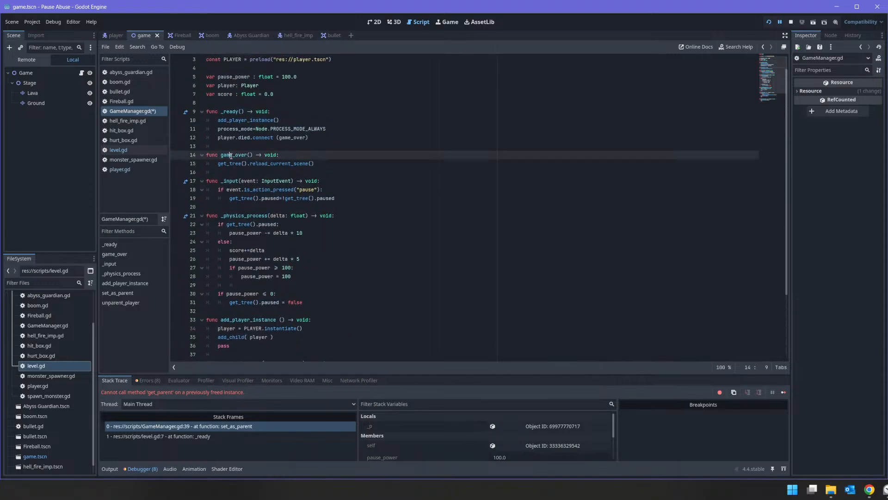
click(221, 164)
key(Return)
key(Up)
key(ctrl+v)
text(())
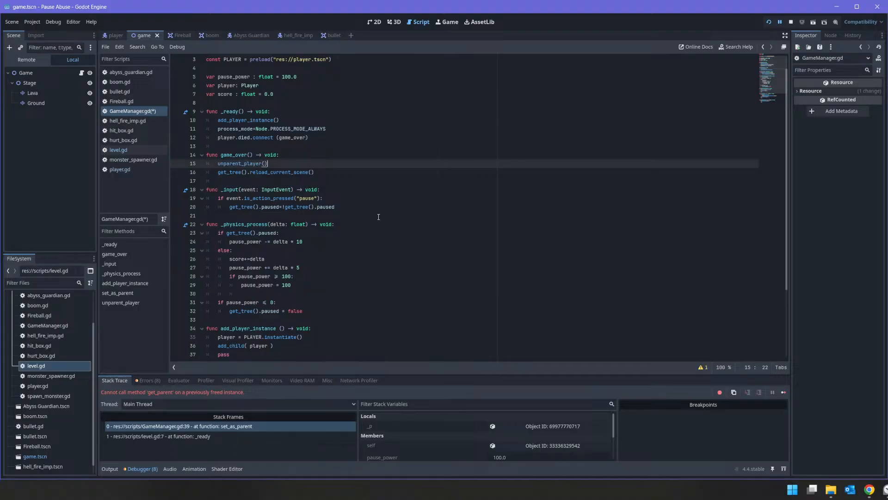
Pass player as the argument of the unparent_player() call in game_over()
key(Left)
text(opl)
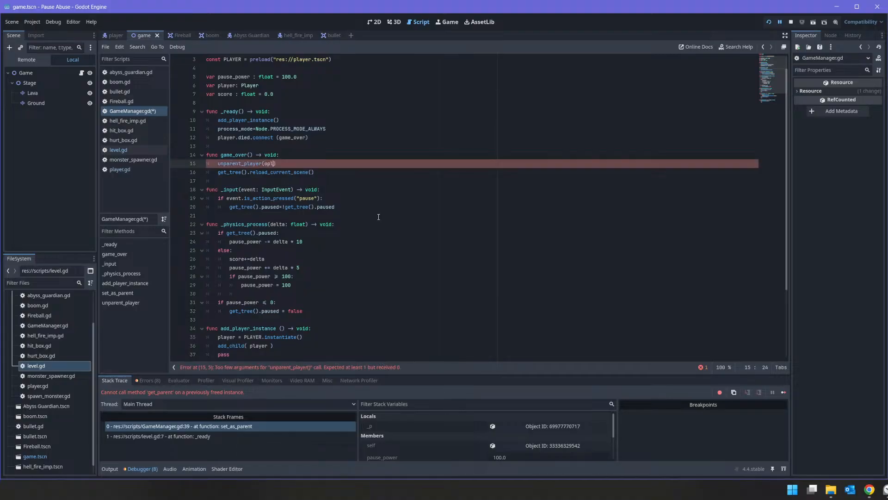
key(BackSpace)
key(BackSpace)
key(BackSpace)
text(plaey)
key(BackSpace)
key(BackSpace)
text(yer)
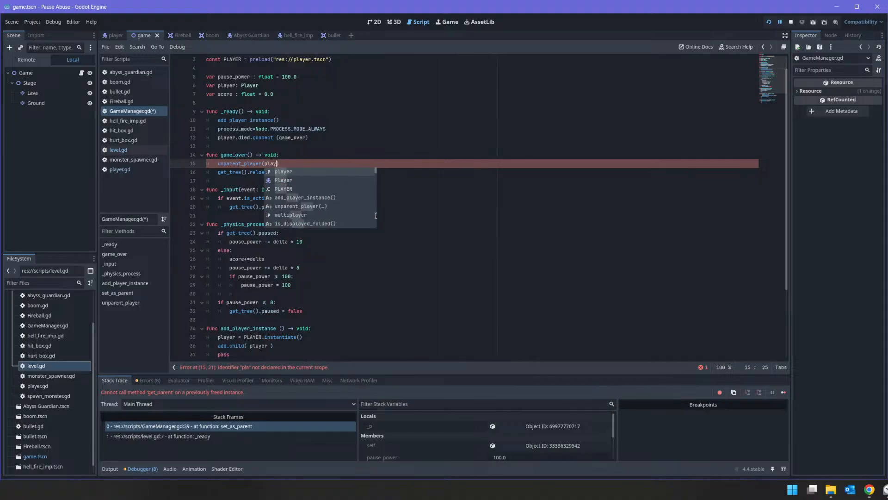
Check unparent_player() in GameManager.gd, and search the Zelda project's files for unparent_player, viewing its calls in room_item.gd, over_world_quest_1.gd and level.gd
scroll(407, 121, down, 4)
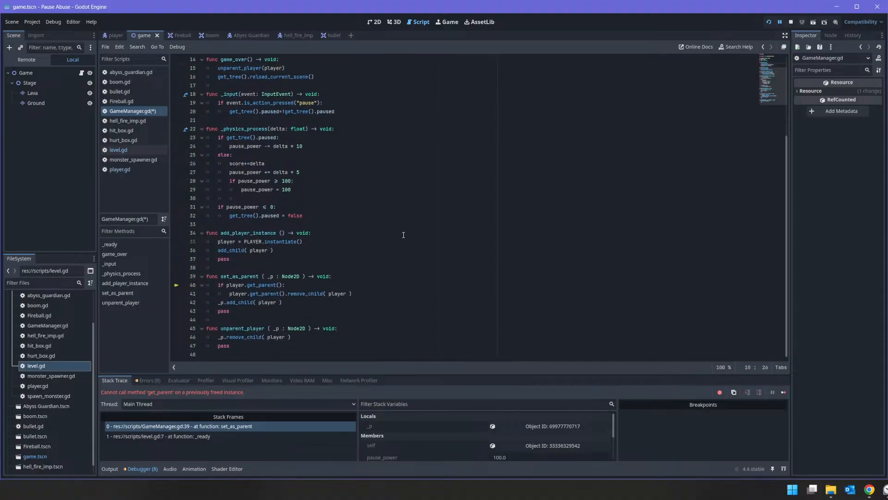
double_click(240, 328)
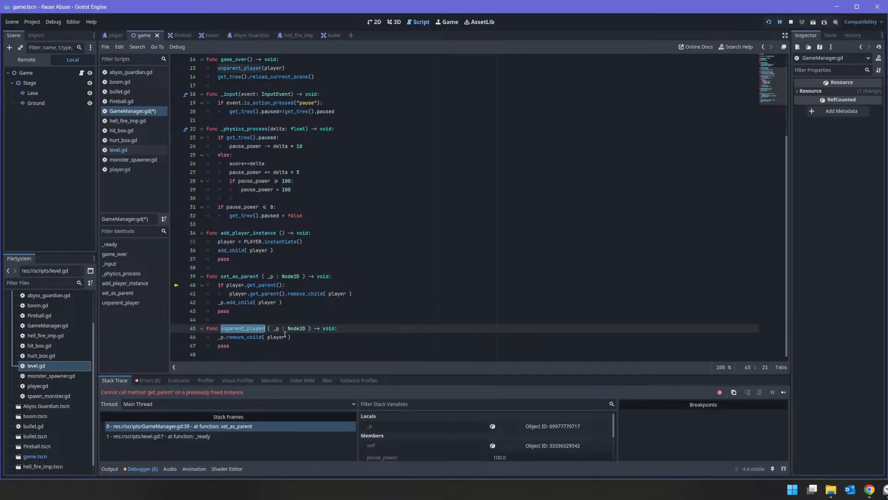
double_click(240, 337)
scroll(239, 324, up, 5)
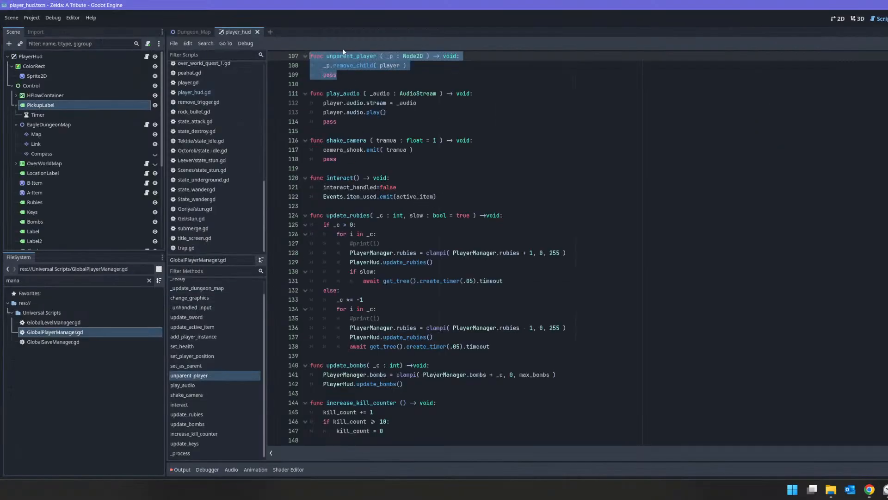
double_click(344, 56)
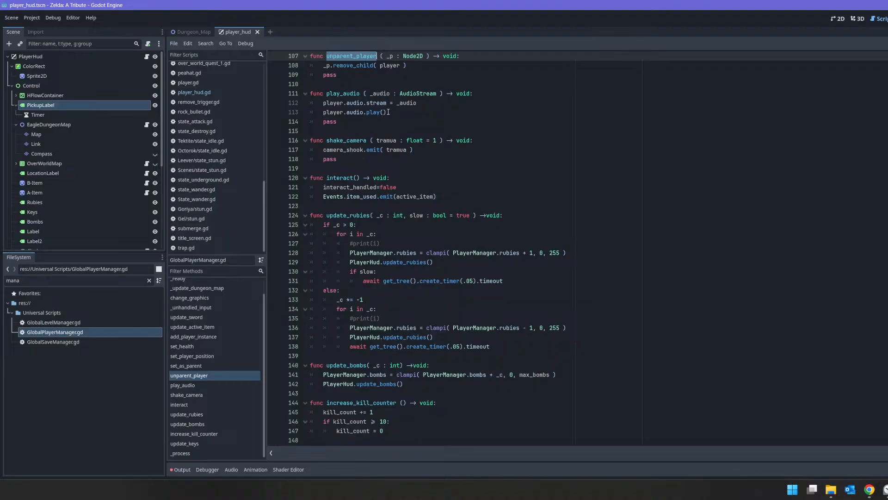
key(ctrl+shift+f)
click(882, 274)
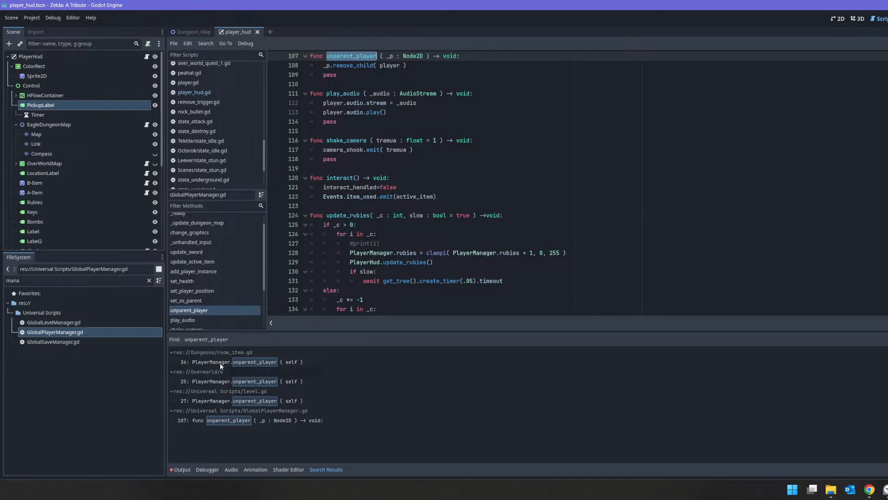
click(220, 363)
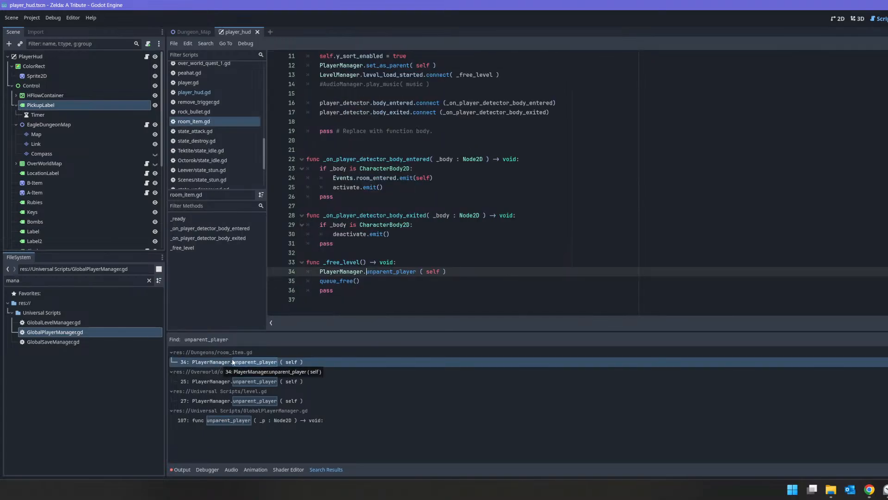
click(217, 382)
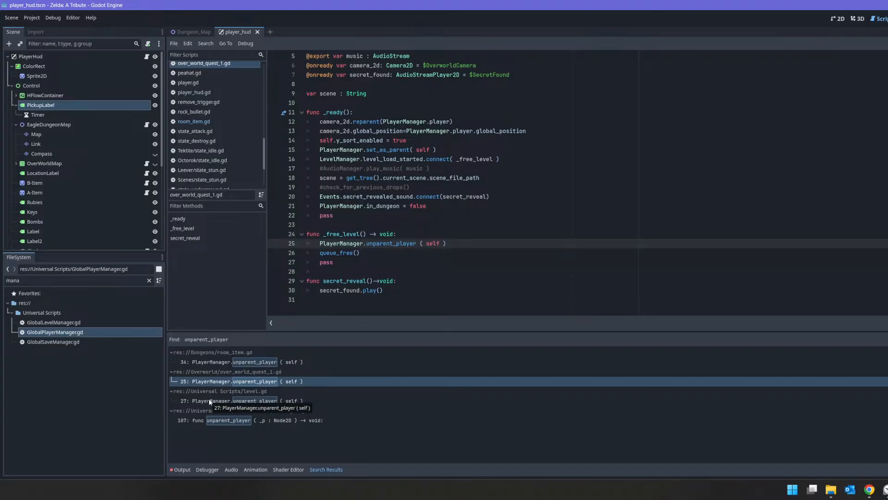
click(209, 399)
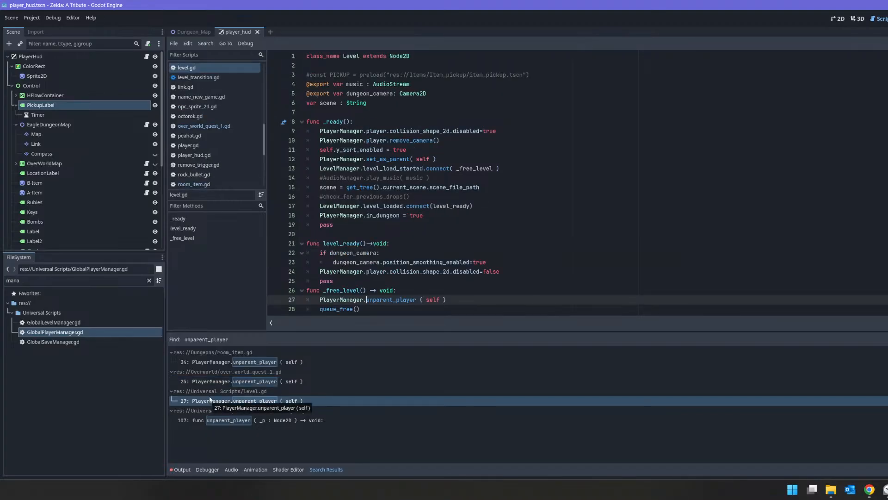
Search all files of the Zelda project for _free_level and view its matches in room_item.gd, over_world_quest_1.gd and level.gd
double_click(336, 290)
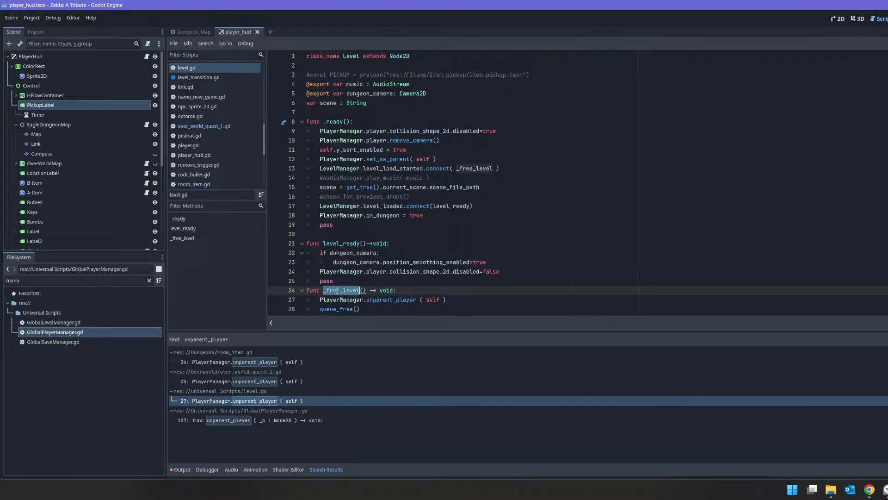
key(ctrl+shift+f)
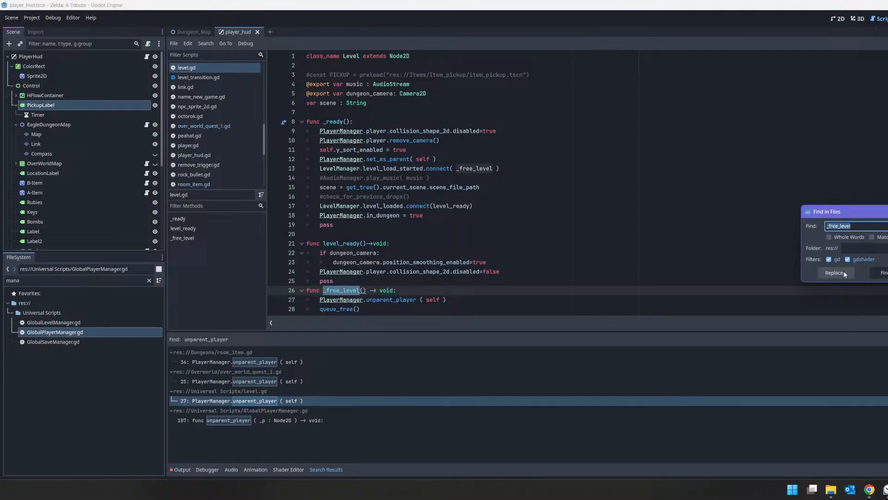
click(882, 273)
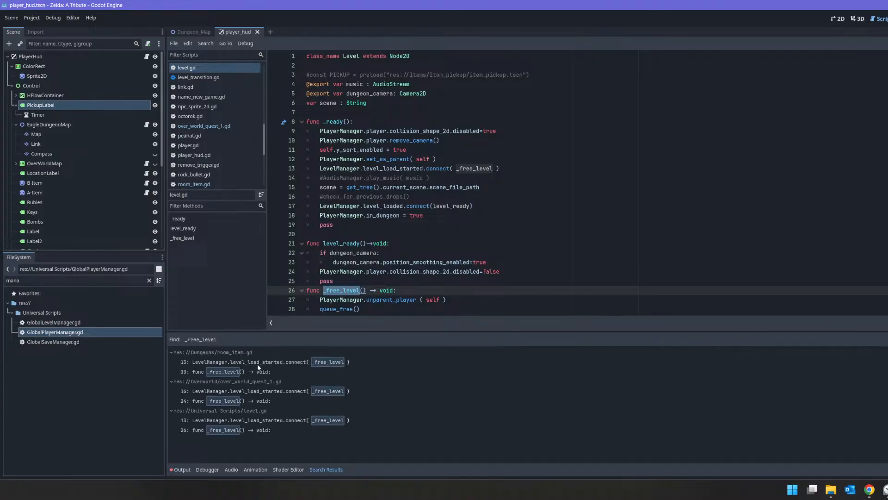
click(204, 371)
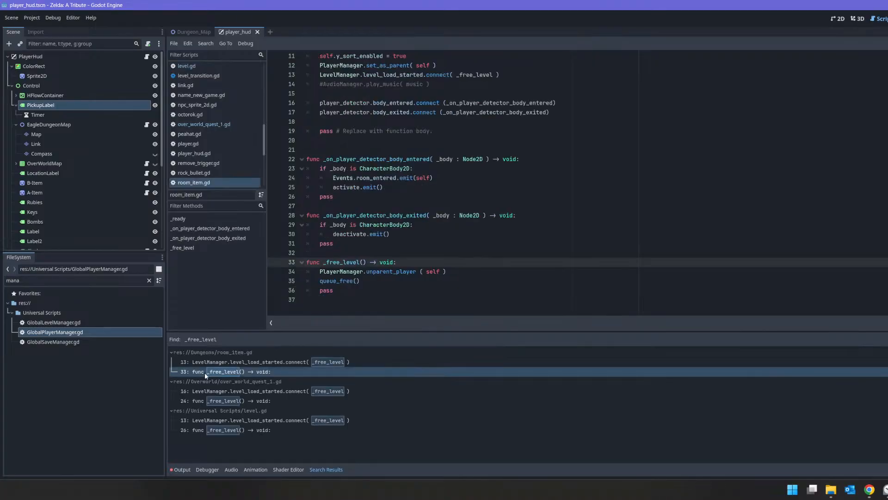
click(244, 393)
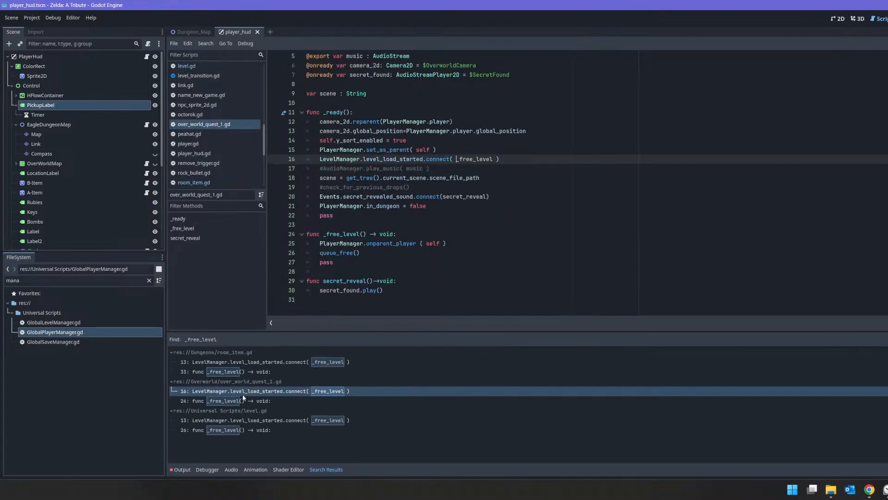
click(260, 421)
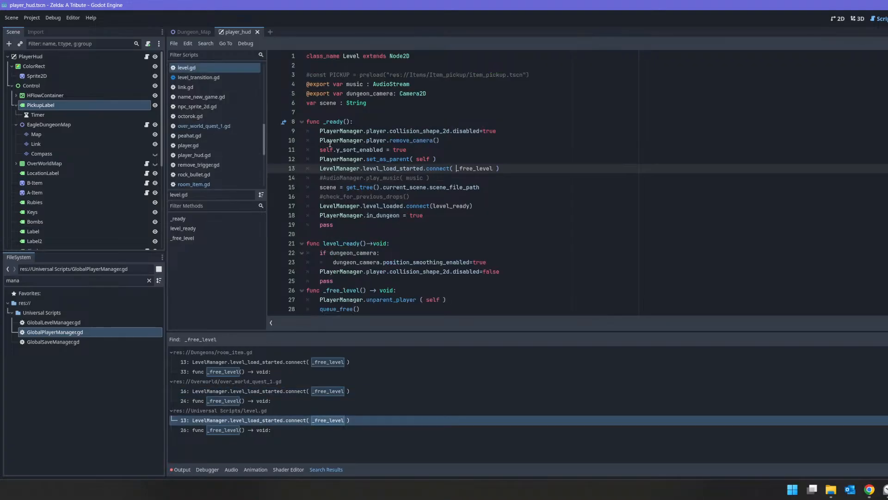
Copy the line LevelManager.level_load_started.connect( _free_level ) from _ready() in the Zelda project's level.gd
drag(500, 168, 321, 172)
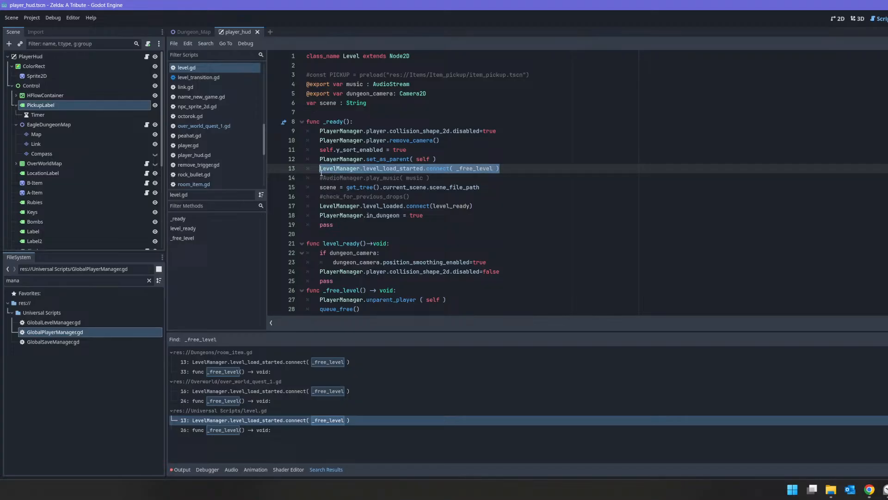
right_click(329, 168)
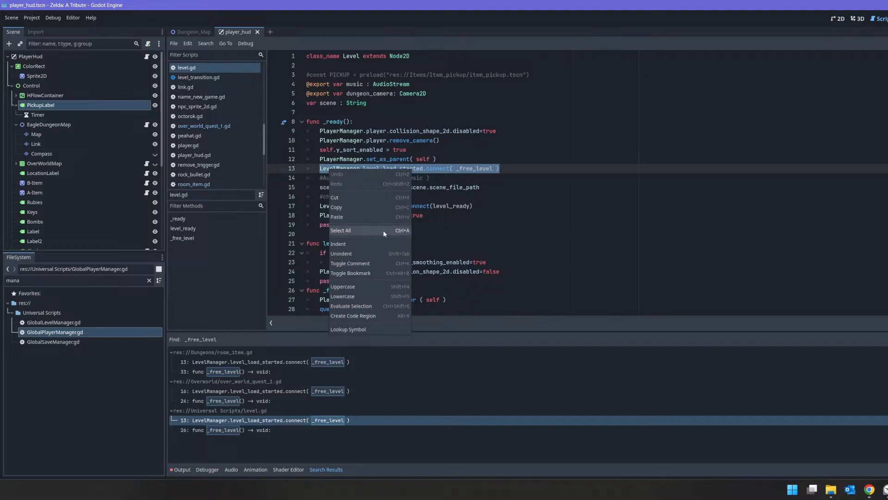
click(336, 207)
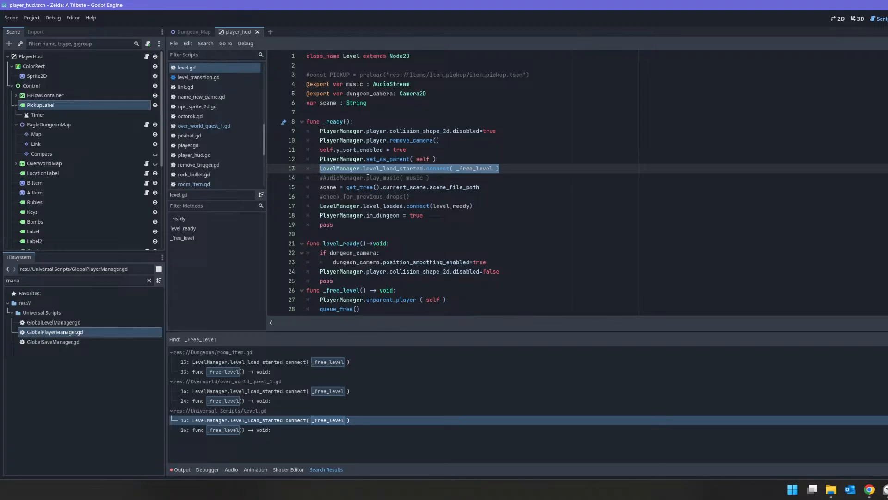
Examine the LevelManager connections in _ready(), selecting the lines from the level_load_started connection through the level_loaded connection
click(510, 170)
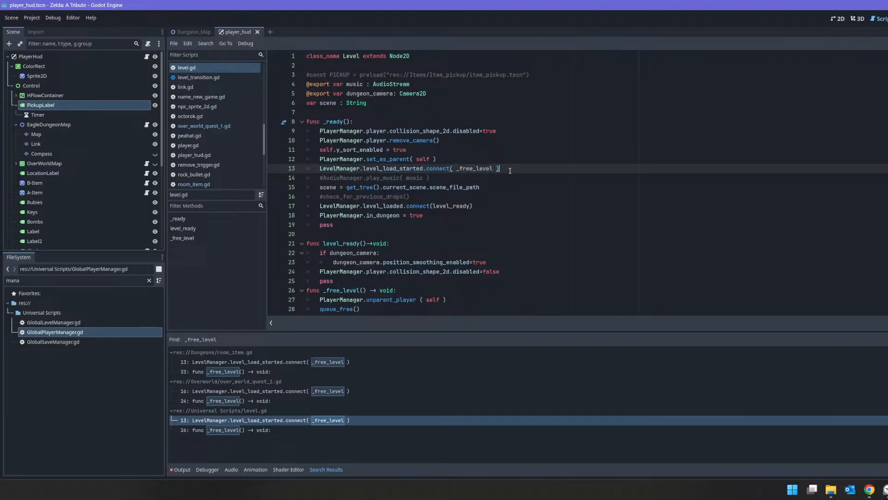
drag(501, 168, 363, 170)
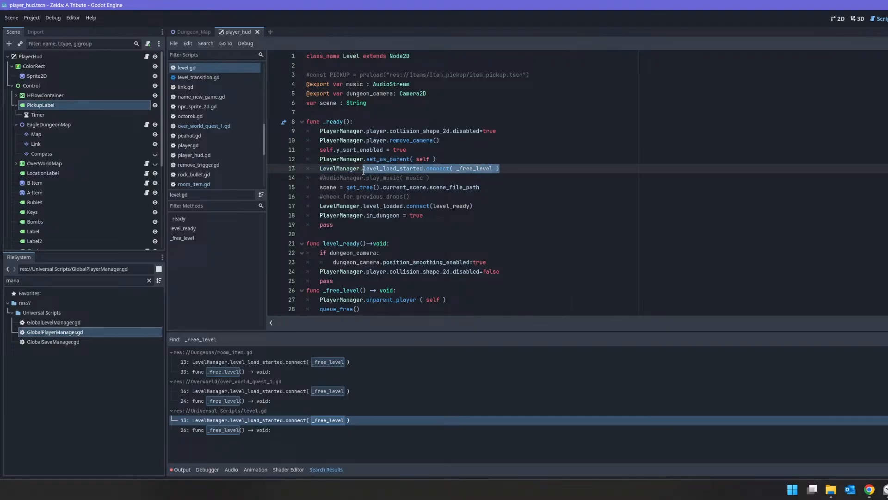
drag(499, 168, 323, 170)
drag(486, 207, 248, 168)
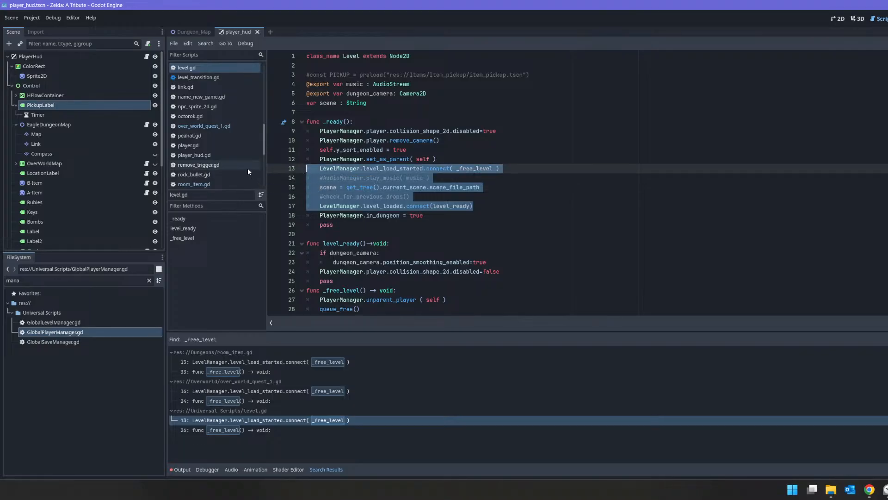
Copy the selected LevelManager connection lines from level.gd and paste them over unparent_player(player) in game_over() of Pause Abuse's GameManager.gd
right_click(361, 194)
click(403, 231)
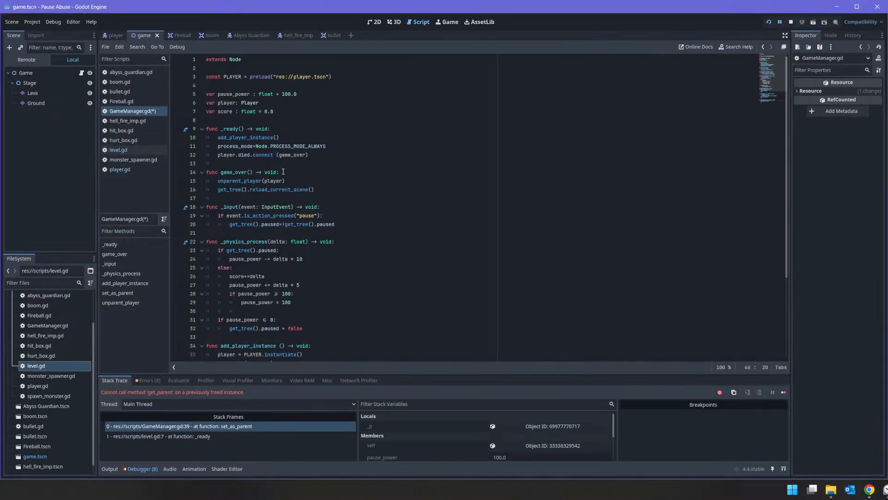
click(149, 112)
scroll(270, 163, down, 1)
click(347, 170)
key(Up)
key(Up)
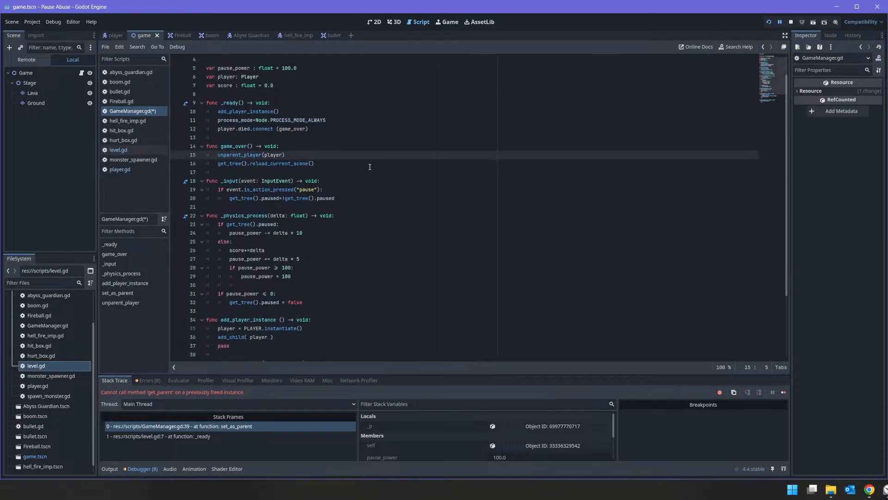
key(shift+End)
key(BackSpace)
text(Q)
key(ctrl+v)
text(q)
key(Up)
key(Down)
key(End)
key(BackSpace)
key(Up)
key(Up)
key(Up)
key(Up)
key(Delete)
key(Delete)
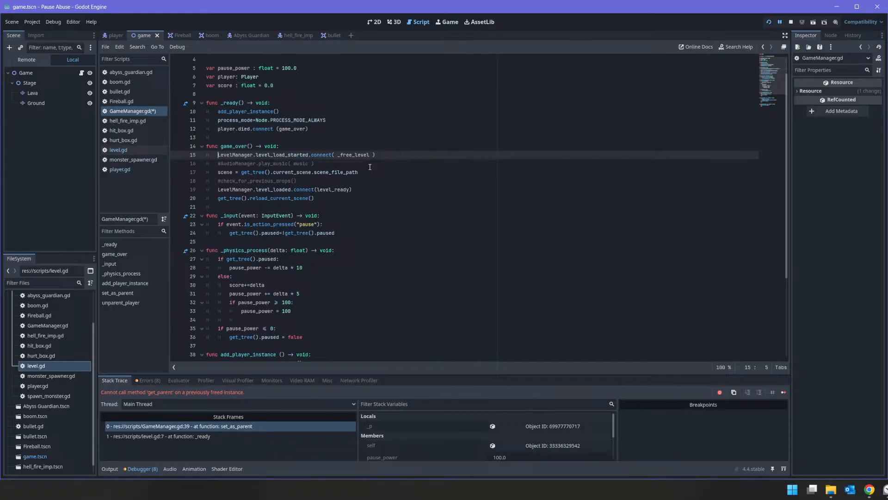
key(shift+Right)
key(shift+Right)
key(shift+Right)
key(shift+Right)
key(shift+Right)
key(shift+Right)
key(shift+Right)
key(shift+Right)
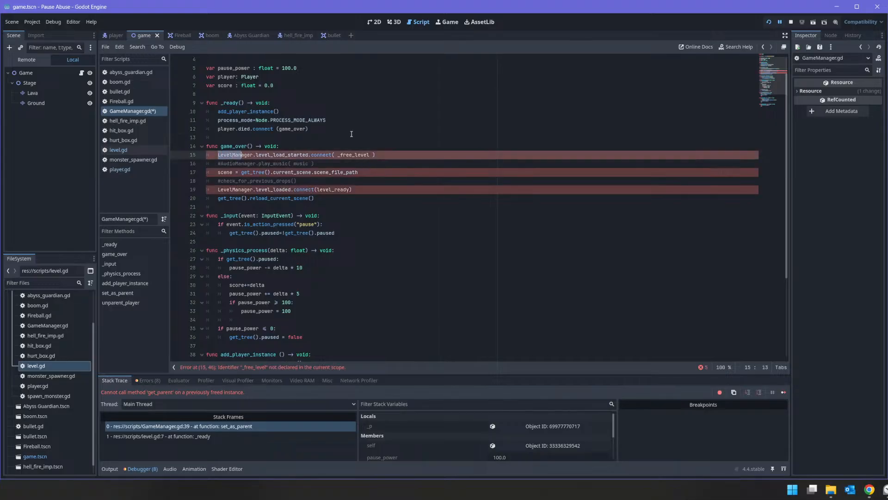
click(344, 172)
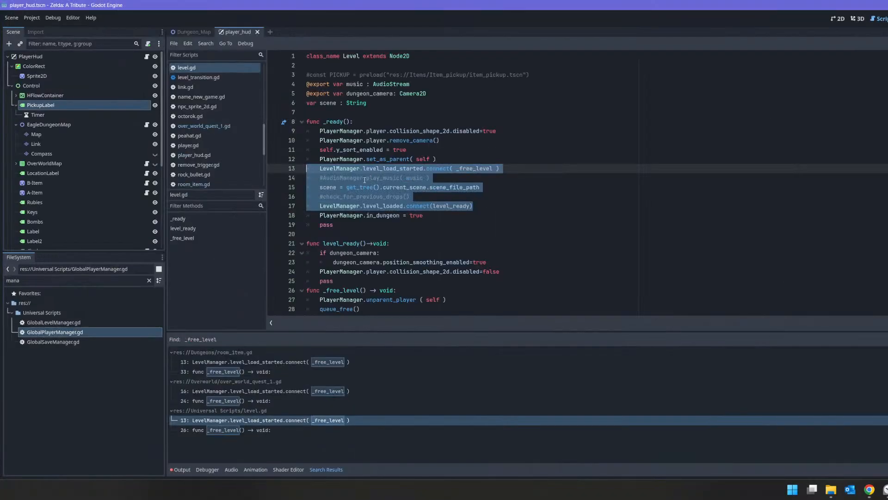
Switch to the Zelda project, open GlobalLevelManager.gd and copy the whole load_new_level function
double_click(64, 323)
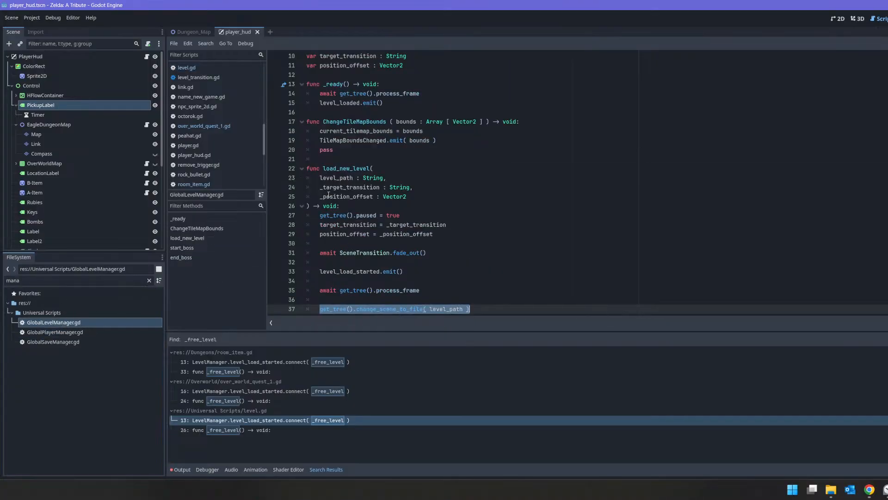
scroll(339, 190, down, 4)
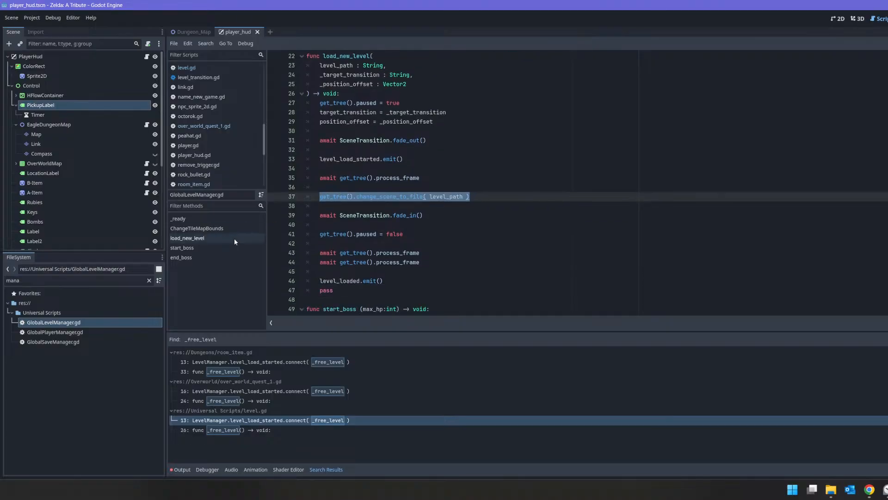
click(213, 239)
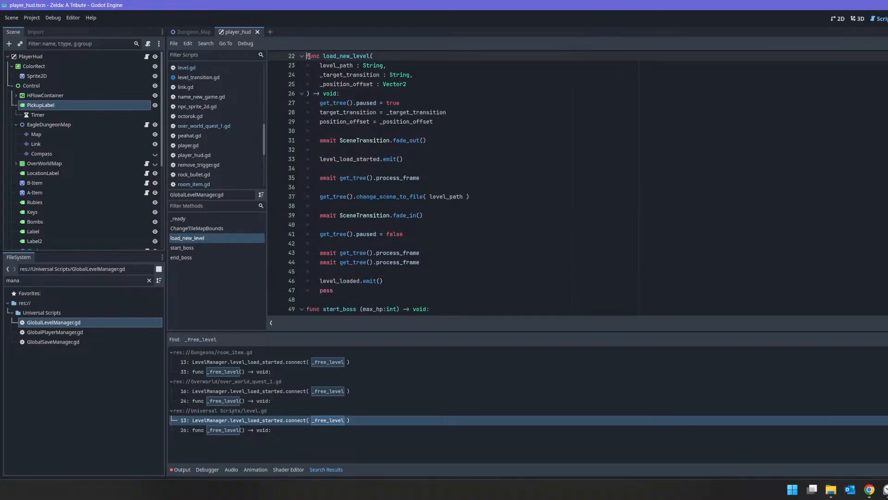
drag(308, 56, 379, 121)
click(350, 65)
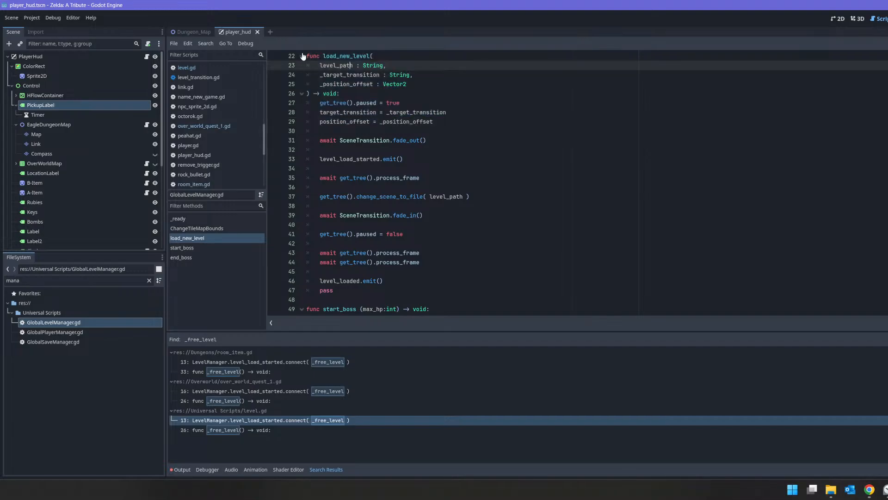
drag(306, 56, 437, 289)
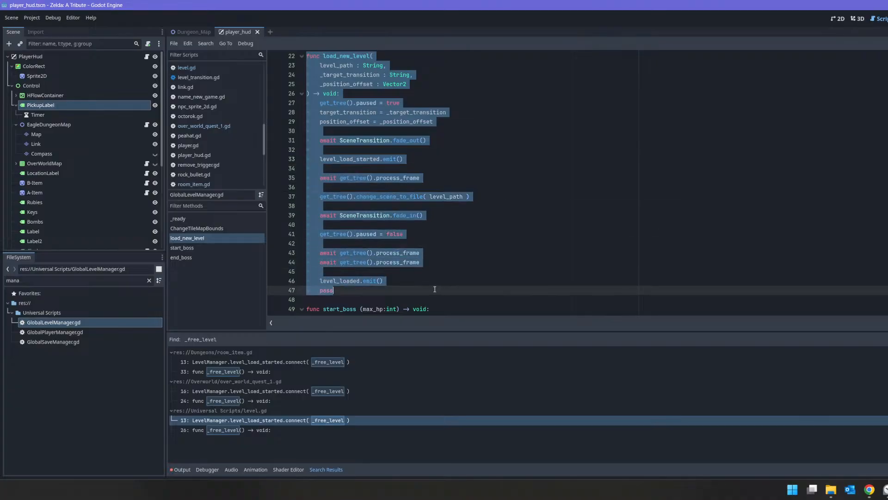
right_click(320, 217)
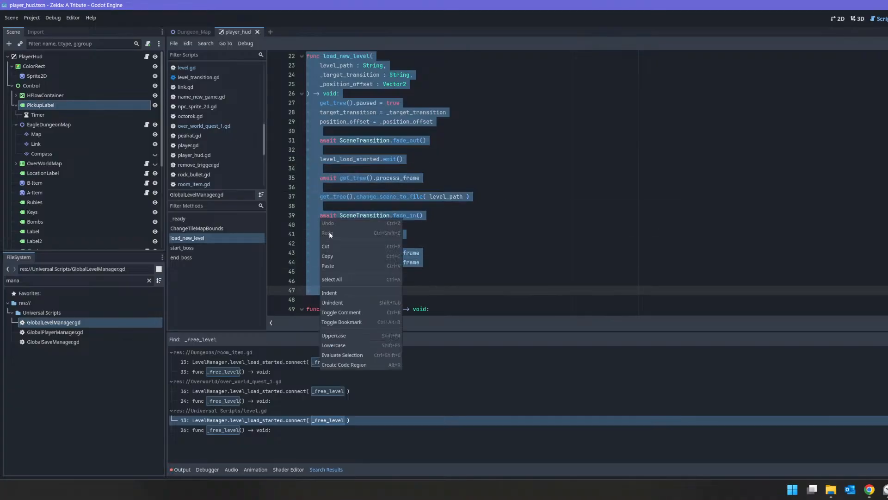
click(337, 255)
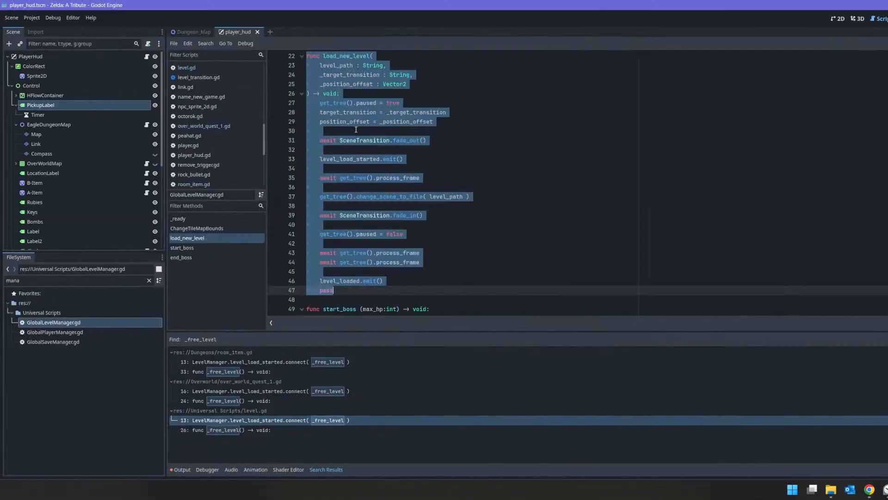
scroll(356, 127, up, 7)
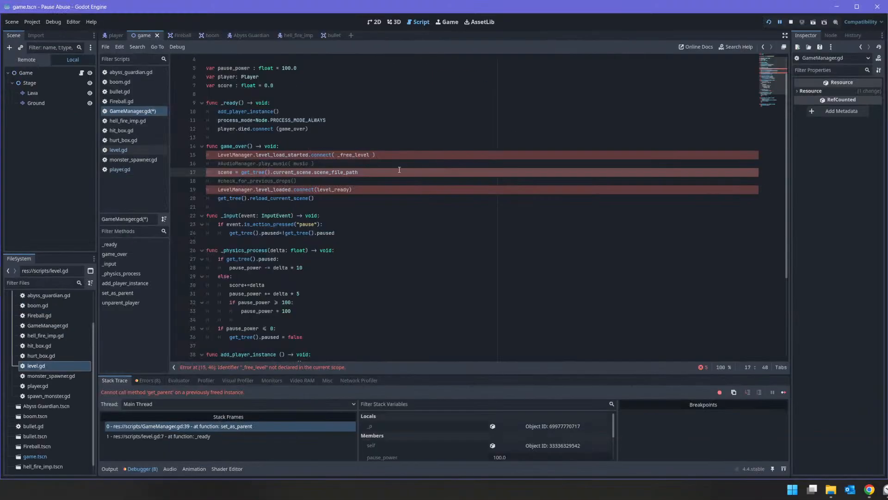
Paste the copied load_new_level function at the end of Pause Abuse's GameManager.gd, below unparent_player()
scroll(244, 144, down, 5)
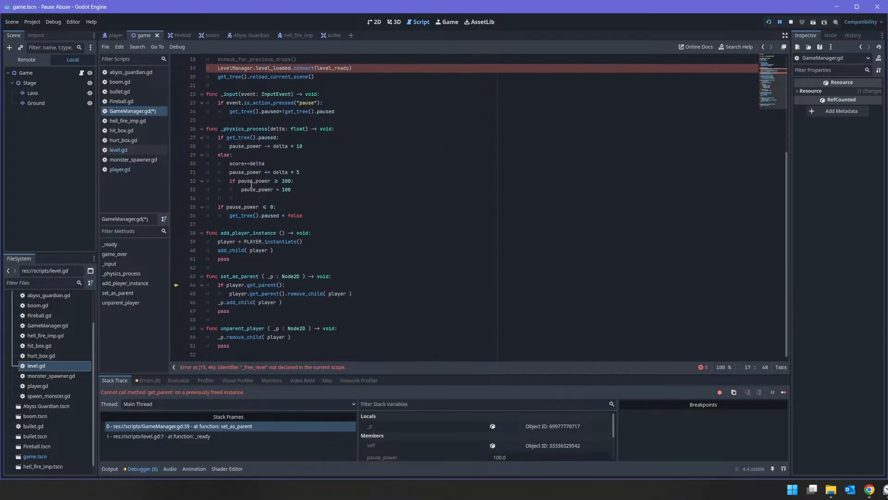
click(204, 354)
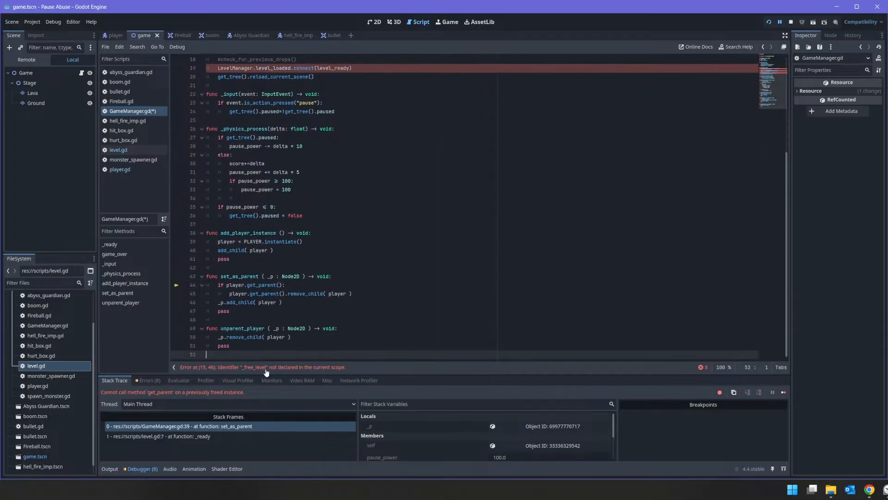
key(Return)
key(ctrl+v)
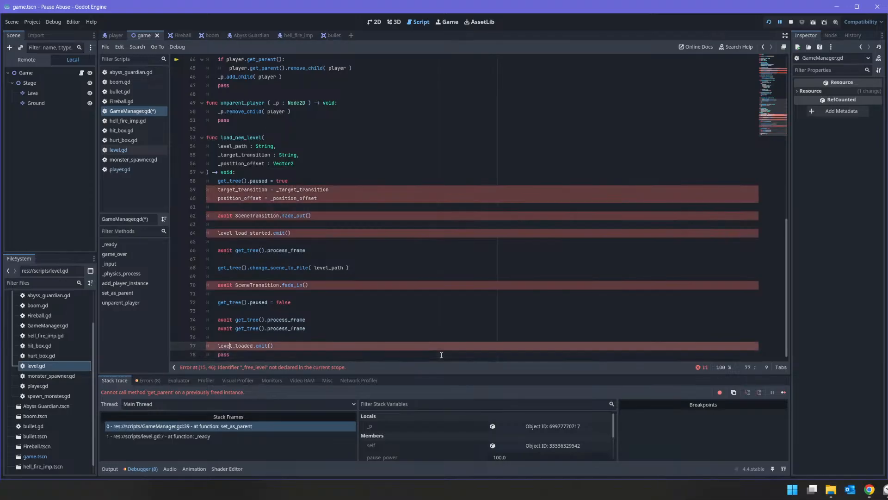
Remove the _target_transition and _position_offset parameters from load_new_level, along with the comma after level_path : String
key(Up)
key(Up)
key(Up)
key(Up)
key(Up)
key(Up)
key(Up)
key(Up)
key(Up)
key(Up)
key(Up)
key(Up)
key(Up)
key(Up)
key(Up)
key(Up)
key(Up)
key(Up)
key(Up)
key(Up)
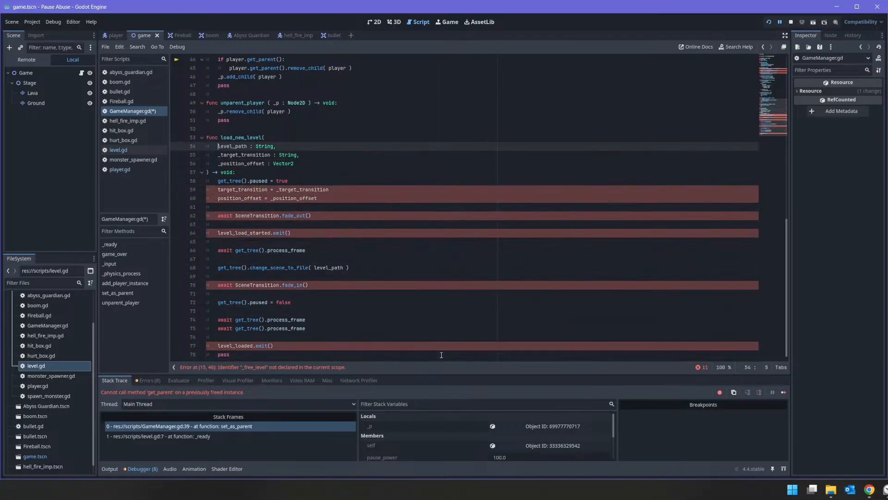
key(Left)
key(Down)
key(Down)
key(Home)
key(shift+End)
key(BackSpace)
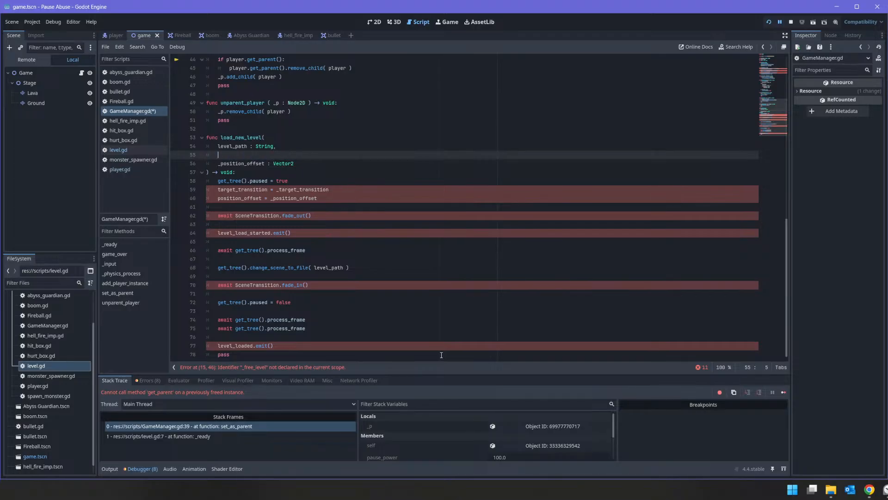
key(Down)
key(Home)
key(shift+End)
key(BackSpace)
key(BackSpace)
key(BackSpace)
key(Up)
key(End)
key(BackSpace)
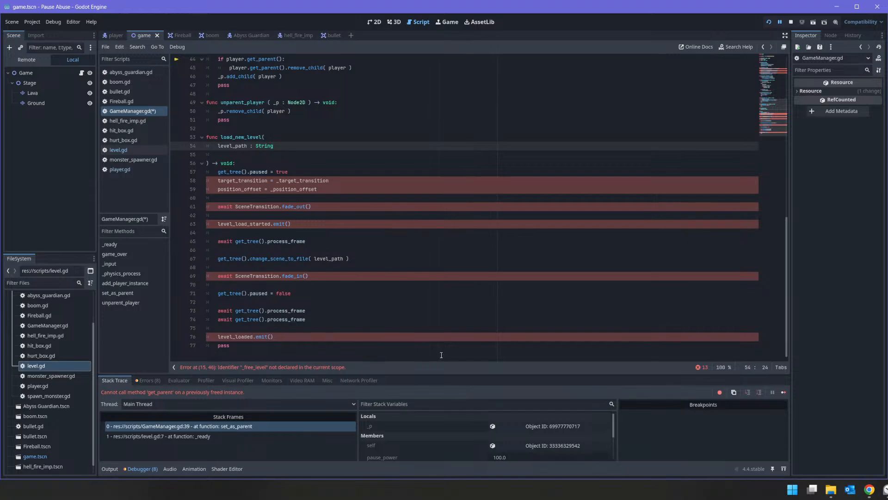
Rename the pasted load_new_level function to reloadlevel
key(Up)
key(Left)
key(shift+Right)
key(shift+Right)
key(shift+Right)
key(shift+Right)
key(shift+Right)
key(shift+Right)
key(shift+Right)
key(shift+Right)
key(shift+Right)
text(reload)
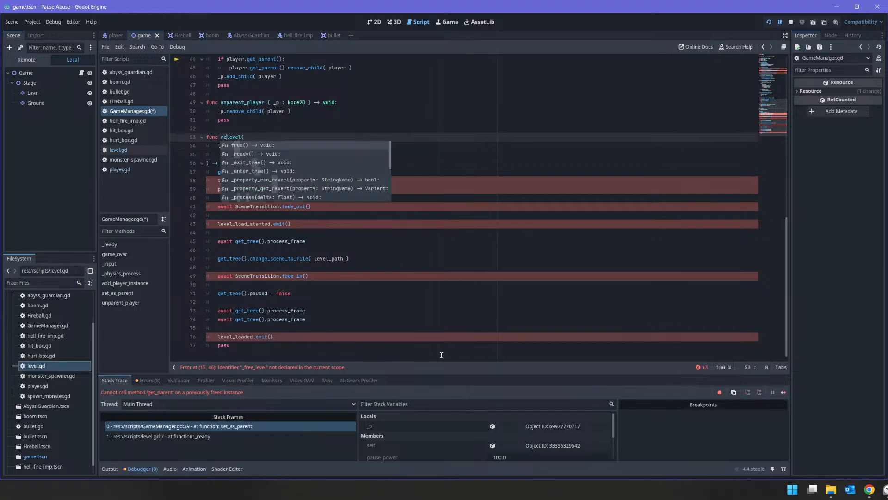
key(Escape)
Delete the level_path parameter and join the header into the single line func reloadlevel() -> void:
key(Down)
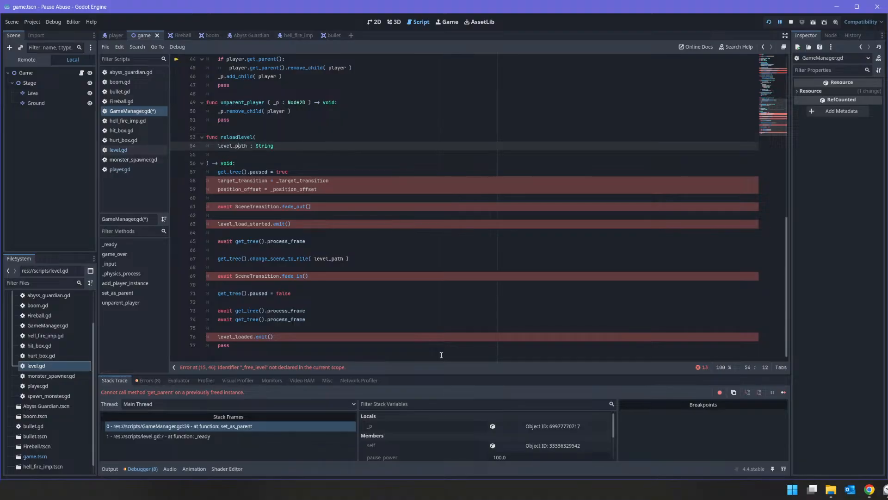
key(shift+Down)
key(BackSpace)
key(Up)
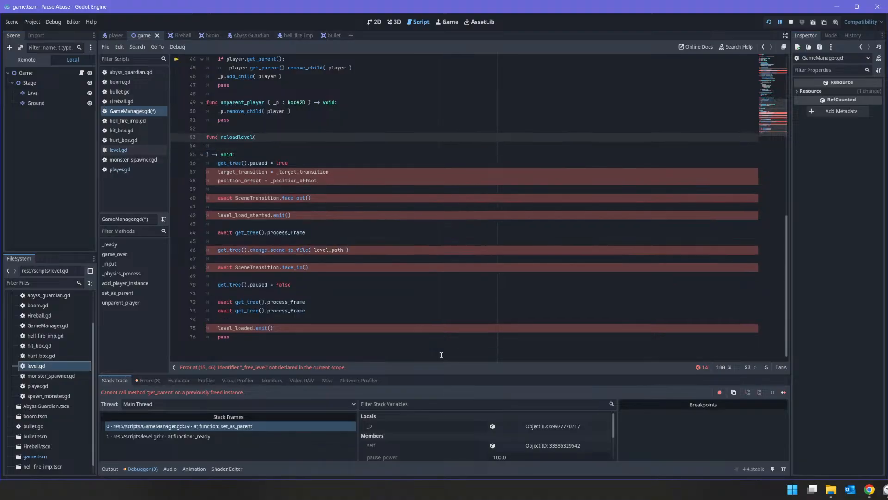
key(End)
key(Delete)
key(Delete)
key(Down)
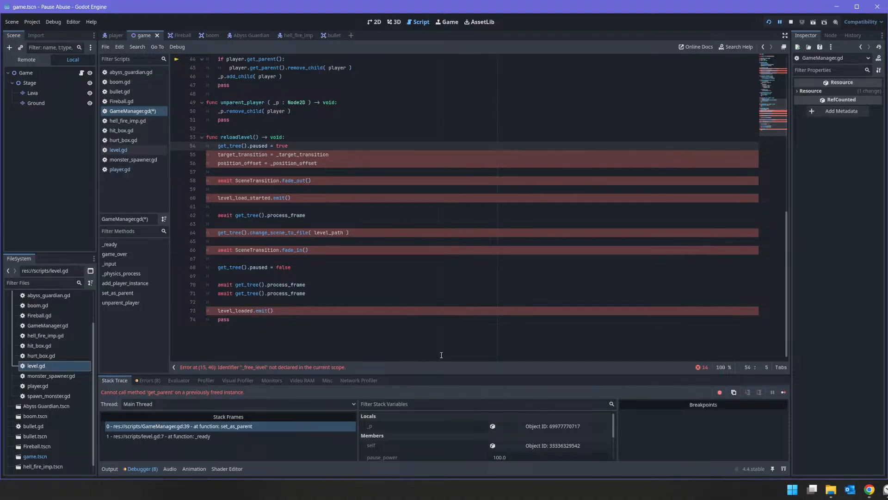
Delete the target_transition and position_offset assignments and the await SceneTransition.fade_out() line from reloadlevel()
key(Down)
key(shift+Down)
key(shift+Down)
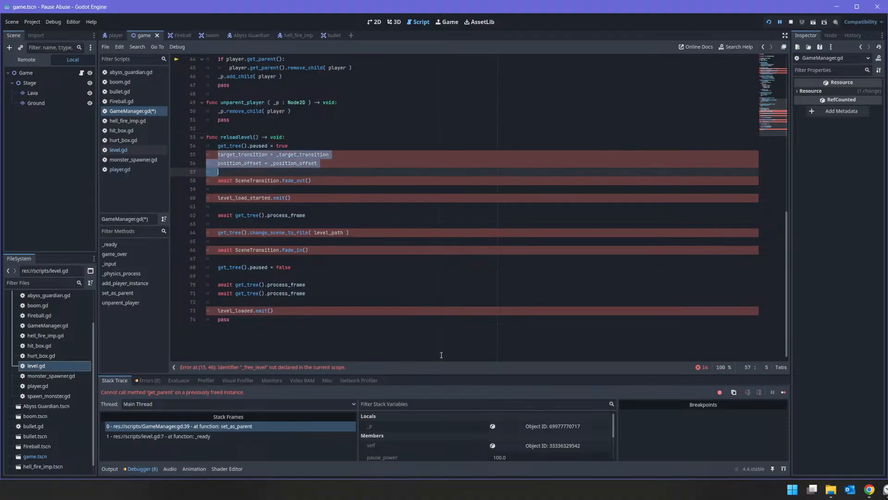
key(Delete)
key(shift+Down)
key(shift+Down)
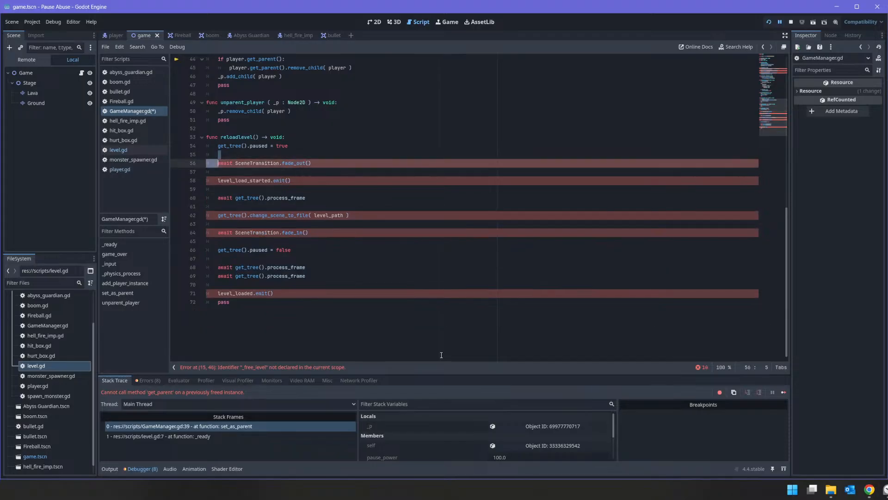
key(Delete)
key(Delete)
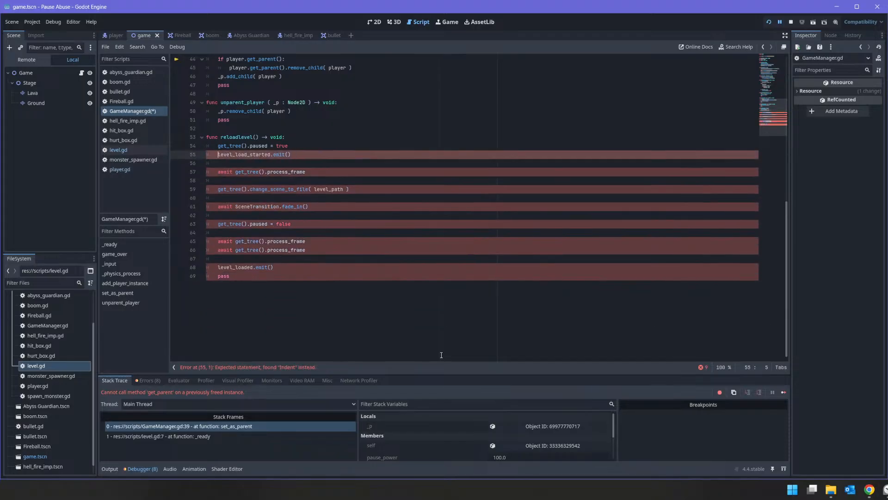
Copy the name level_load_started from reloadlevel() and declare it as a signal below extends Node in GameManager.gd
key(shift+Right)
key(shift+Right)
key(shift+Right)
key(shift+Right)
key(shift+Right)
key(shift+Right)
key(shift+Right)
key(shift+Right)
key(shift+Right)
key(shift+Right)
key(shift+Right)
key(shift+Right)
key(shift+Right)
key(shift+Right)
key(shift+Right)
key(shift+Right)
key(shift+Right)
key(shift+Right)
key(ctrl+c)
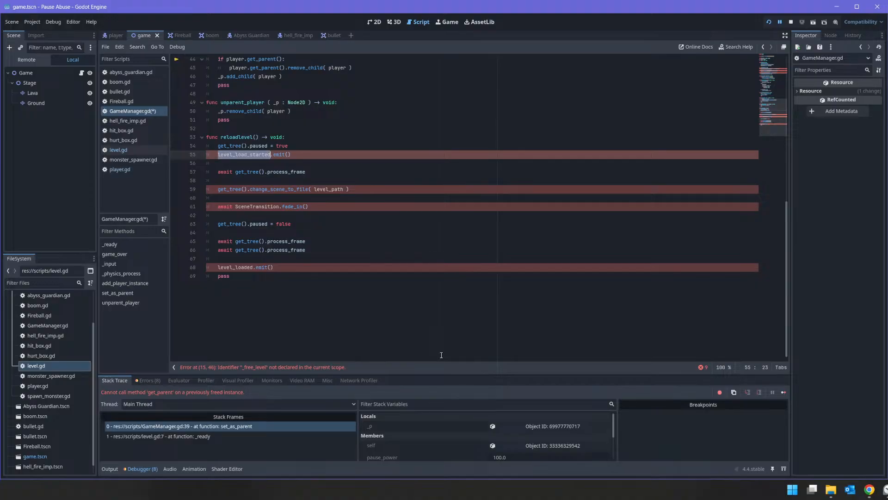
scroll(406, 143, up, 10)
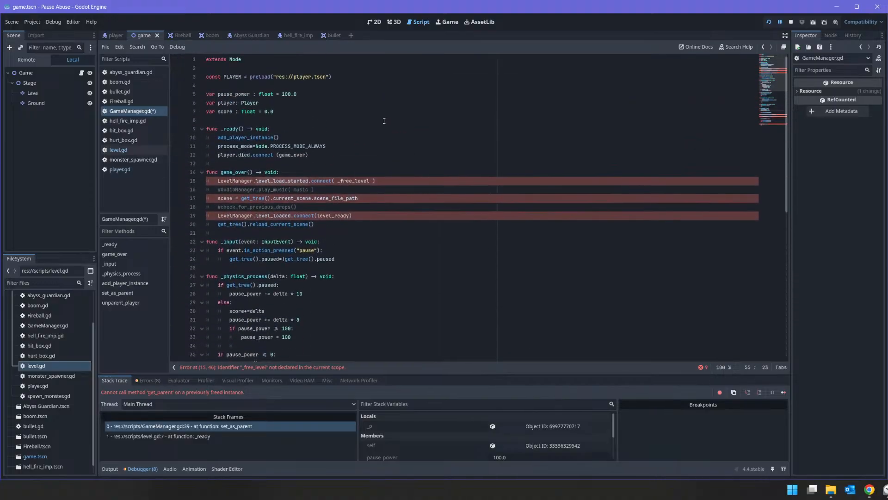
click(246, 68)
key(Return)
text(signal)
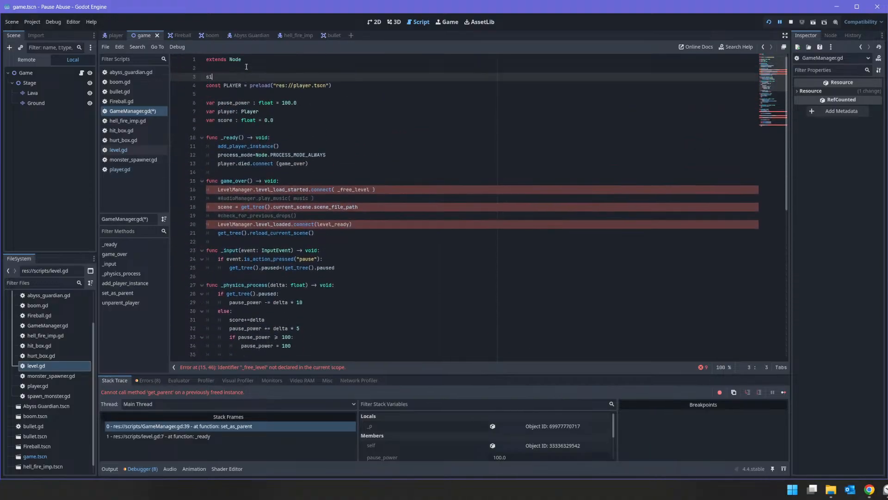
key(ctrl+v)
text(new)
key(BackSpace)
Declare a second signal, level_loaded, under level_load_started and leave a blank line before the PLAYER constant
key(Return)
text(signal)
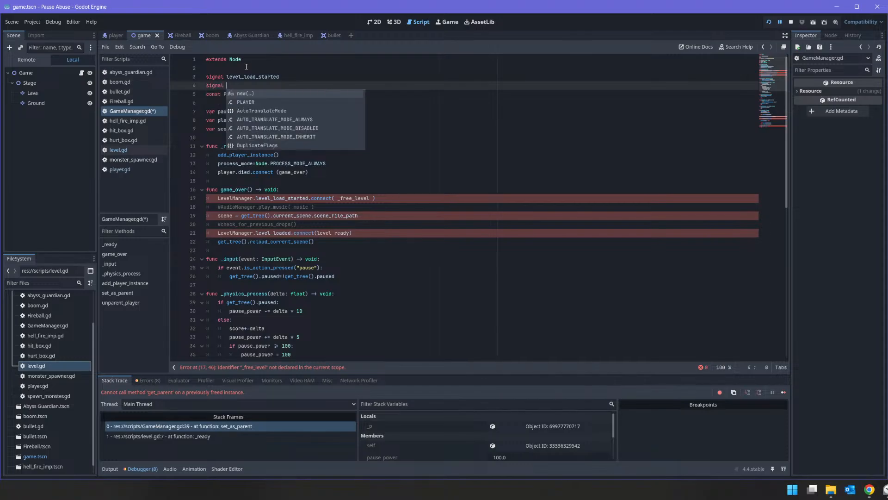
key(ctrl+v)
key(BackSpace)
key(BackSpace)
key(BackSpace)
key(BackSpace)
key(BackSpace)
key(BackSpace)
key(BackSpace)
key(BackSpace)
text(ed)
key(Return)
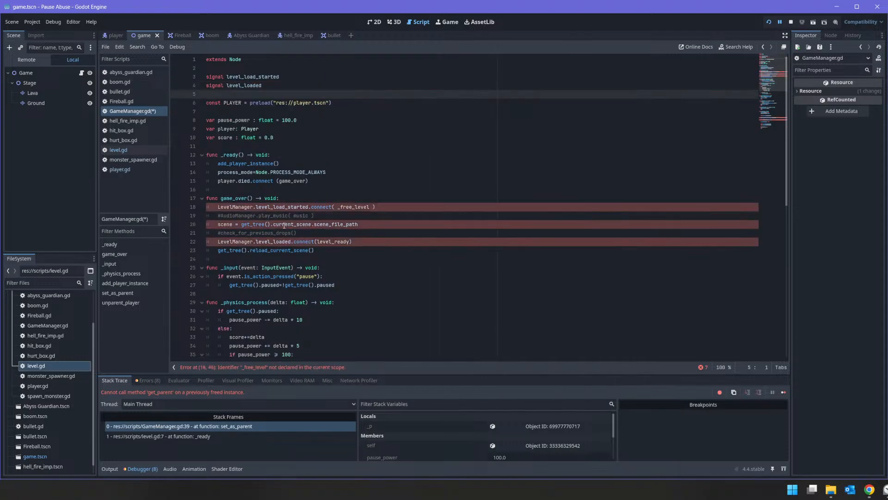
Remove the LevelManager. prefix from the level_load_started.connect( _free_level ) line in game_over()
mouse_move(284, 225)
click(251, 207)
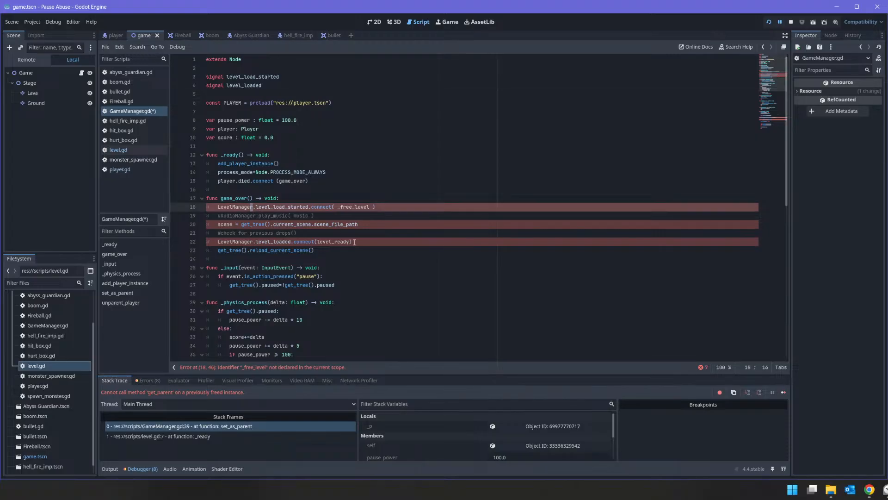
key(Delete)
key(Delete)
key(BackSpace)
key(BackSpace)
key(BackSpace)
key(BackSpace)
key(BackSpace)
key(BackSpace)
key(BackSpace)
key(BackSpace)
key(BackSpace)
key(BackSpace)
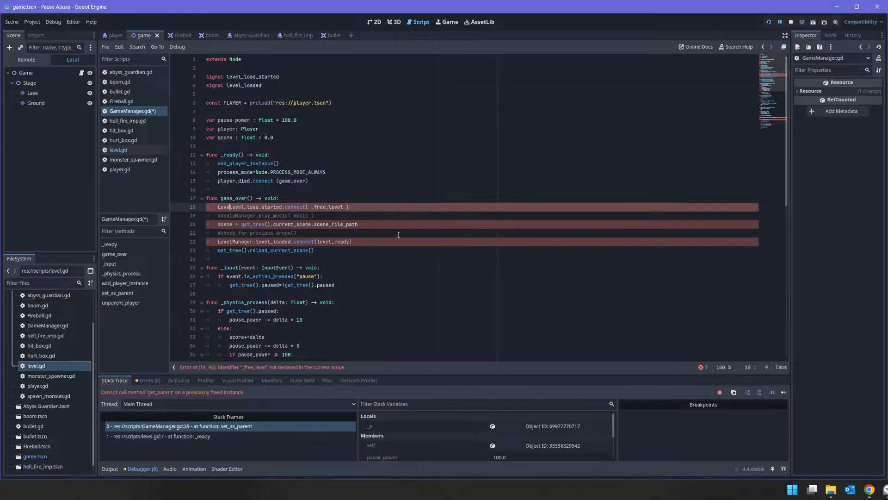
key(BackSpace)
key(Down)
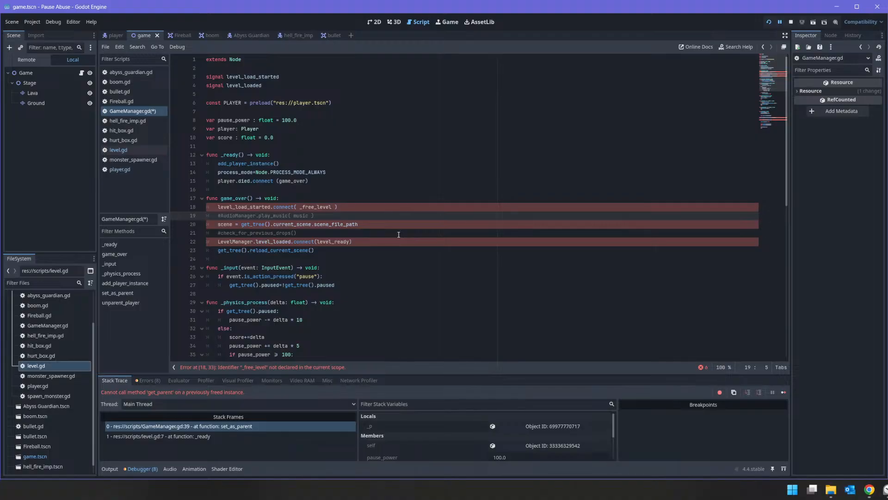
Remove the LevelManager. prefix from the level_loaded.connect(level_ready) line in game_over()
key(Down)
key(Down)
key(Down)
key(Delete)
key(Delete)
key(Delete)
key(Delete)
key(Delete)
key(Delete)
key(Delete)
key(Delete)
key(Delete)
key(Delete)
key(Delete)
key(Delete)
key(Delete)
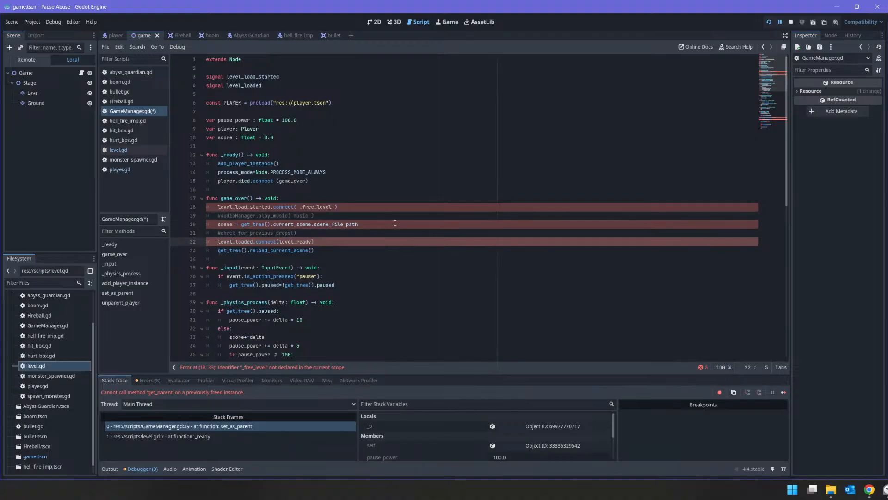
Review reloadlevel() from its header to the scene-change call to see what still needs adapting
scroll(282, 248, down, 3)
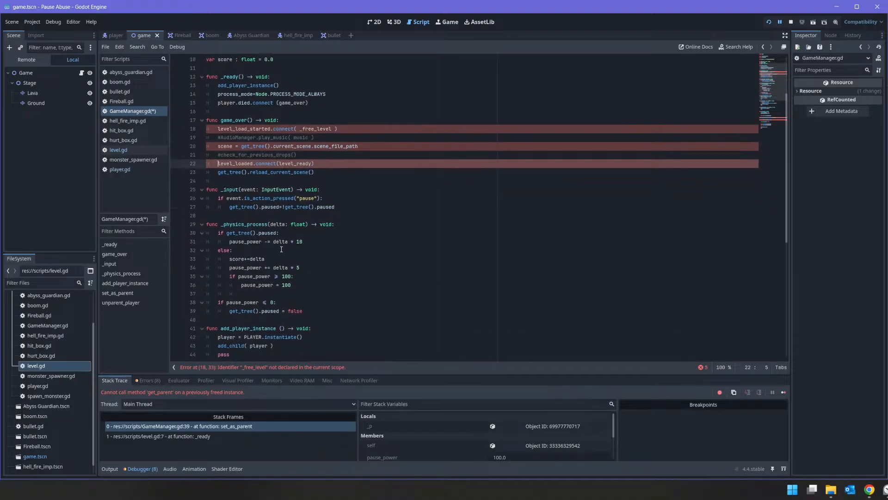
scroll(282, 249, down, 7)
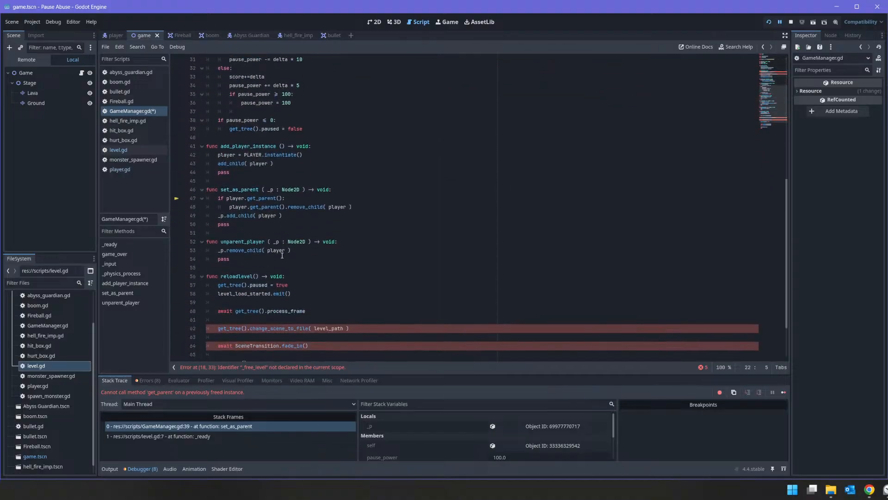
scroll(281, 255, down, 2)
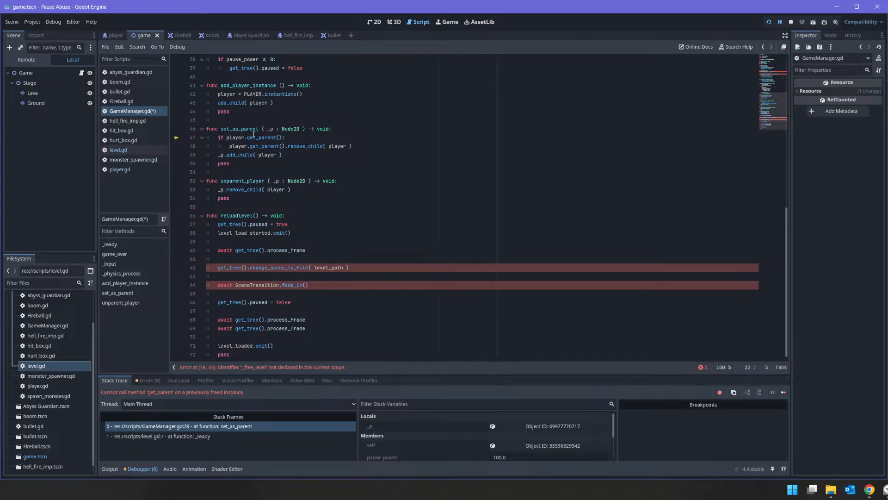
click(228, 214)
double_click(234, 216)
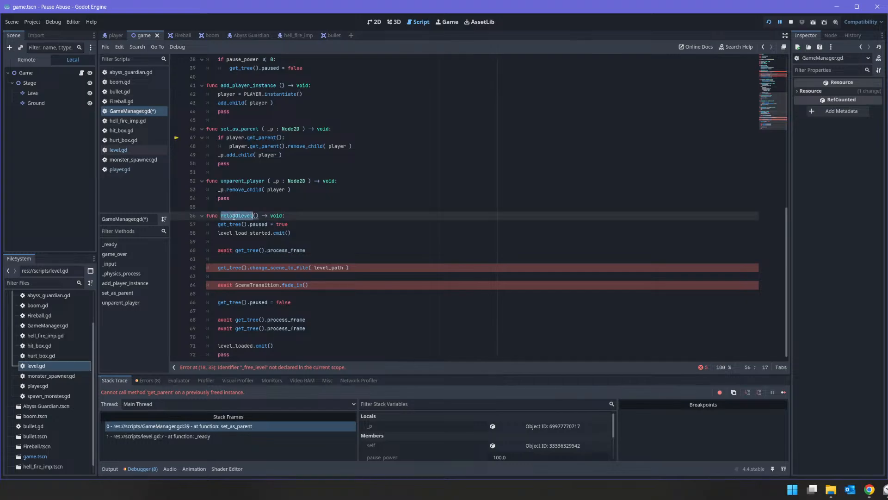
click(304, 230)
key(Down)
key(Down)
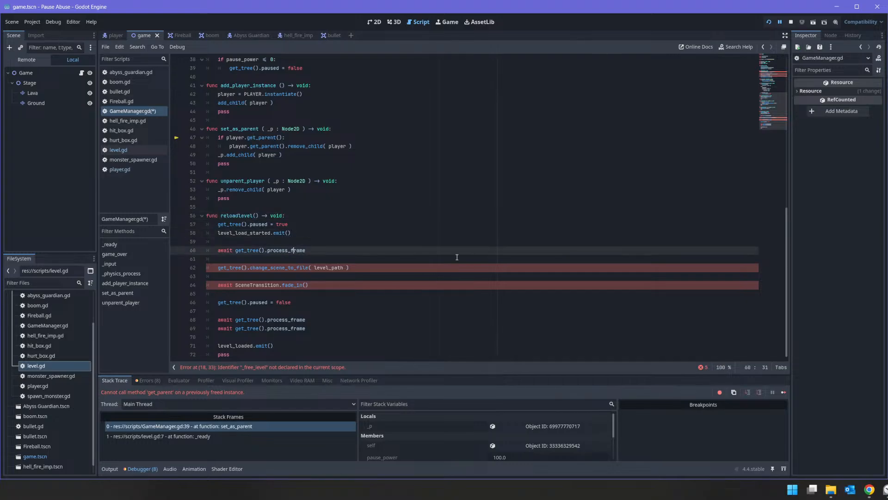
key(Up)
key(Up)
key(Down)
key(Down)
key(Down)
key(Down)
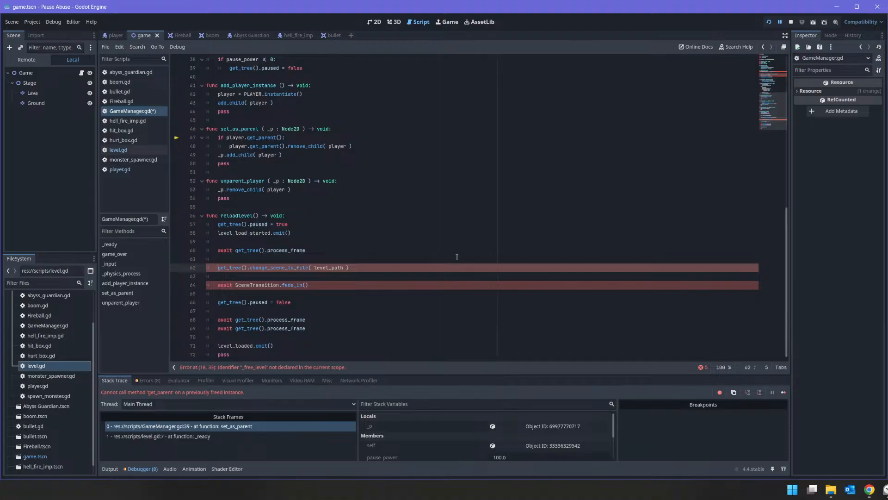
Move get_tree().reload_current_scene() from game_over() into reloadlevel(), replacing the get_tree().change_scene_to_file( level_path ) line
scroll(355, 150, up, 10)
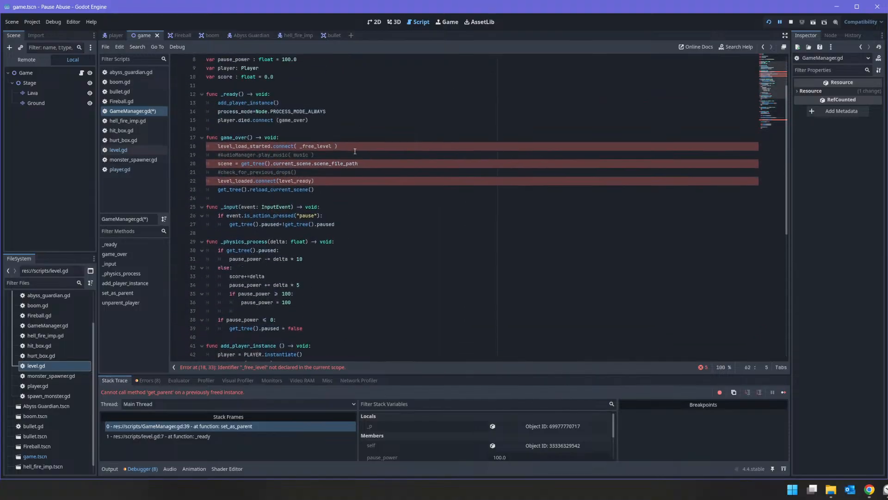
scroll(351, 171, down, 2)
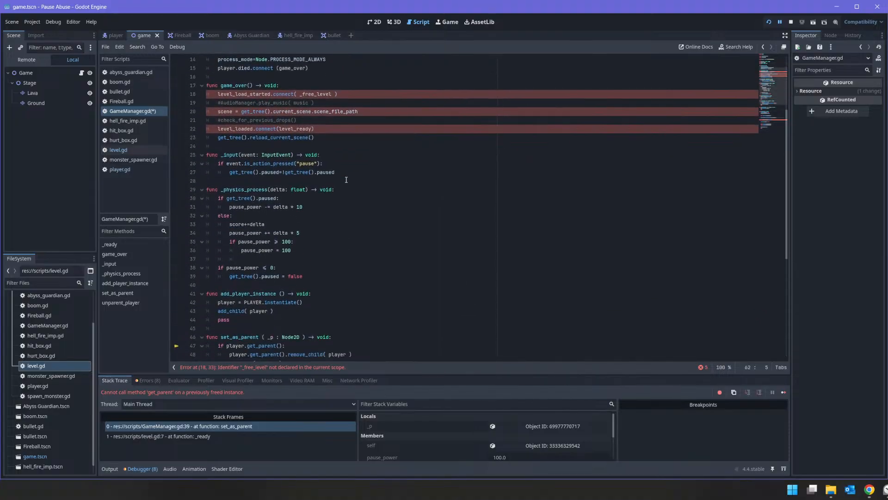
triple_click(318, 138)
key(ctrl+c)
key(BackSpace)
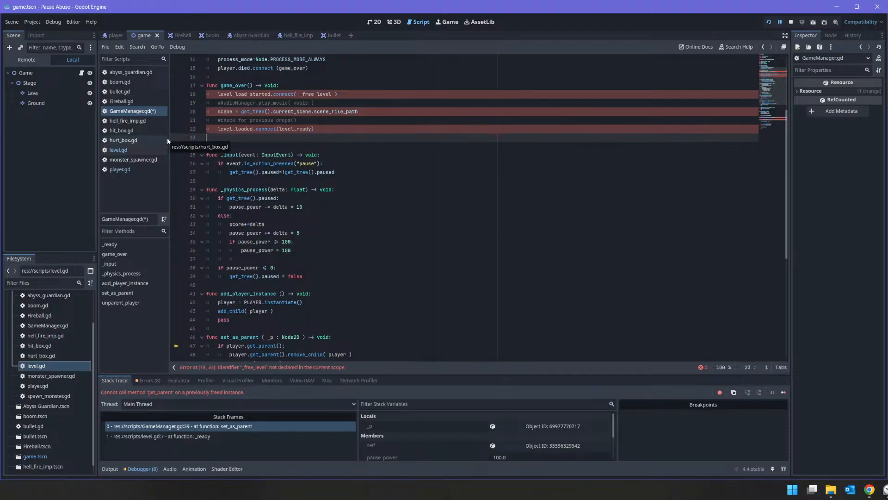
key(Down)
key(Down)
key(Down)
key(Down)
key(Down)
key(Down)
key(Down)
key(Down)
key(Down)
key(Down)
key(Down)
key(Down)
key(Down)
key(Down)
key(Down)
key(Down)
key(Down)
key(Down)
key(Down)
key(Down)
key(Down)
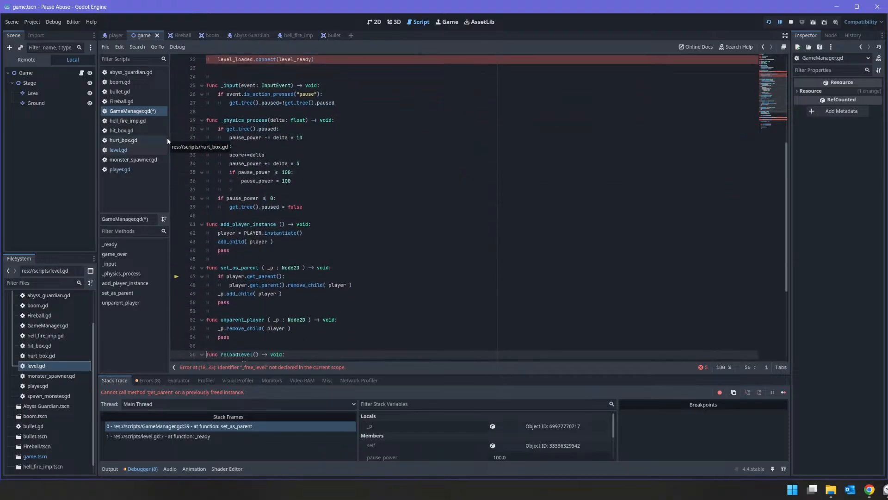
key(Down)
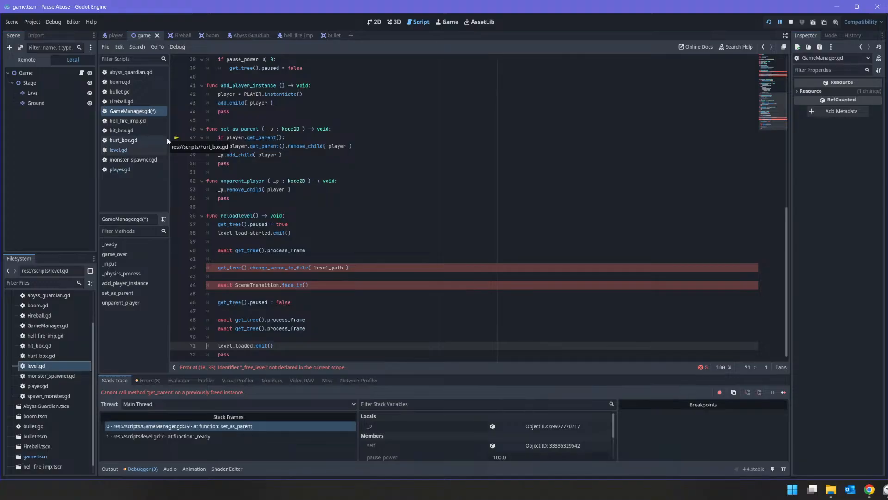
key(shift+End)
key(ctrl+v)
Delete the await SceneTransition.fade_in() line and its extra blank line from reloadlevel()
key(Down)
key(Down)
key(shift+End)
key(Delete)
key(Delete)
key(ctrl+shift+k)
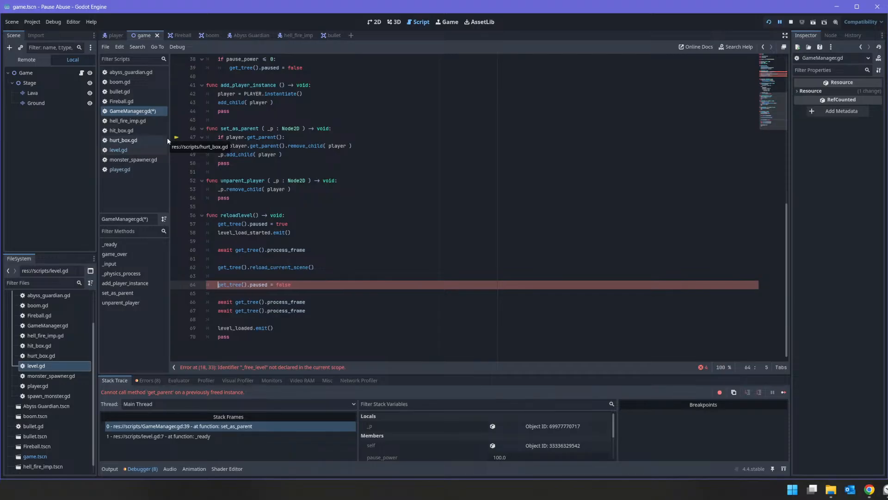
Review the rest of reloadlevel() and check where the _free_level and level_ready connections in game_over() point
key(Down)
key(Down)
key(Down)
key(Down)
key(Down)
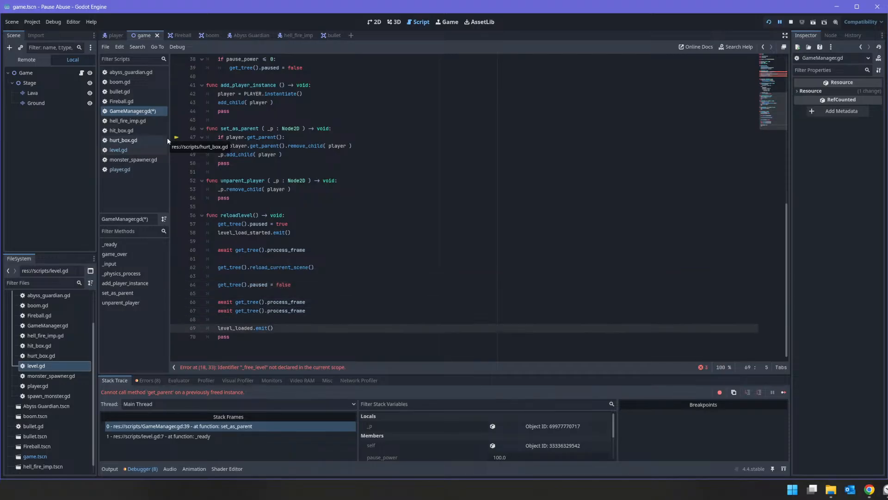
key(Up)
key(Up)
key(Up)
key(Up)
key(Up)
key(Up)
key(Up)
key(Up)
key(Up)
key(Up)
key(Up)
key(Up)
key(Up)
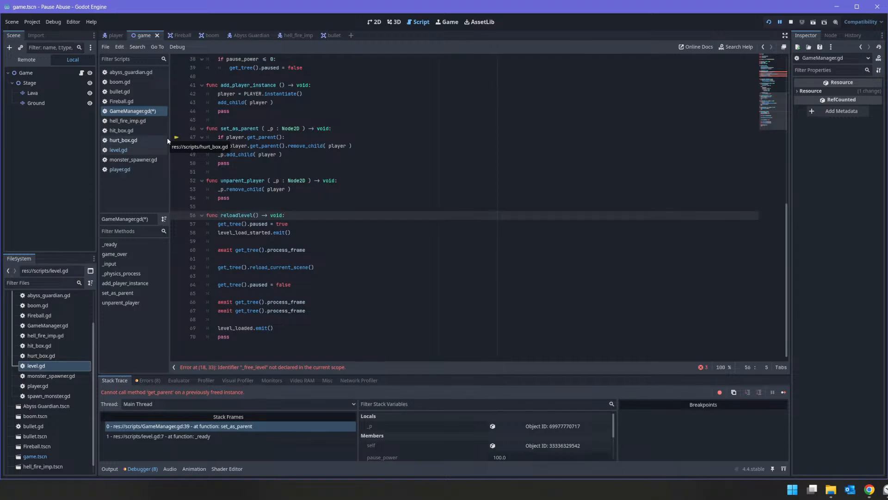
scroll(323, 153, up, 10)
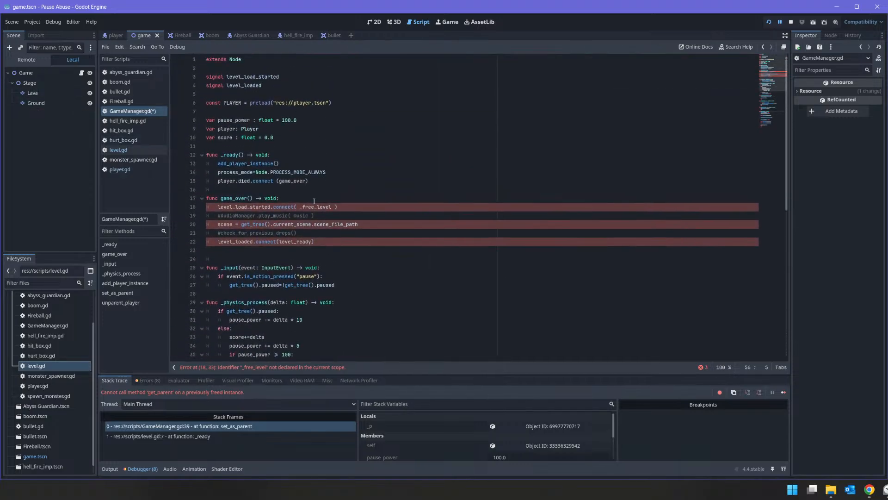
double_click(311, 206)
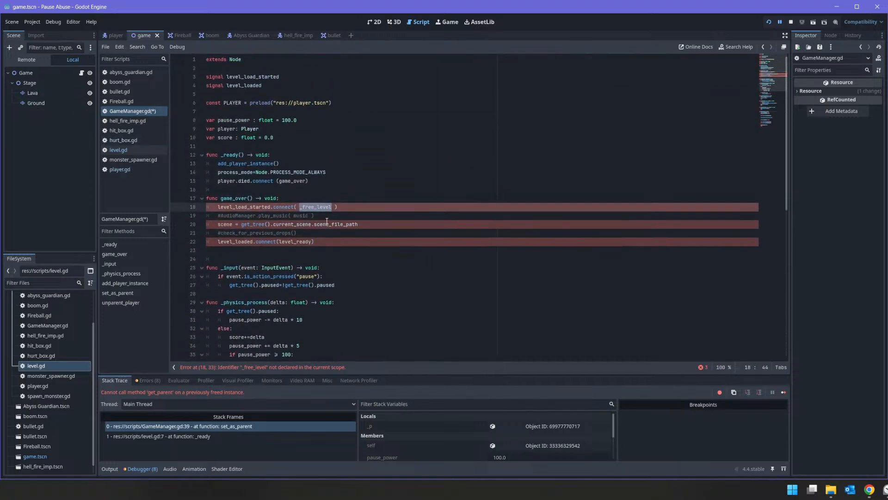
scroll(324, 224, down, 10)
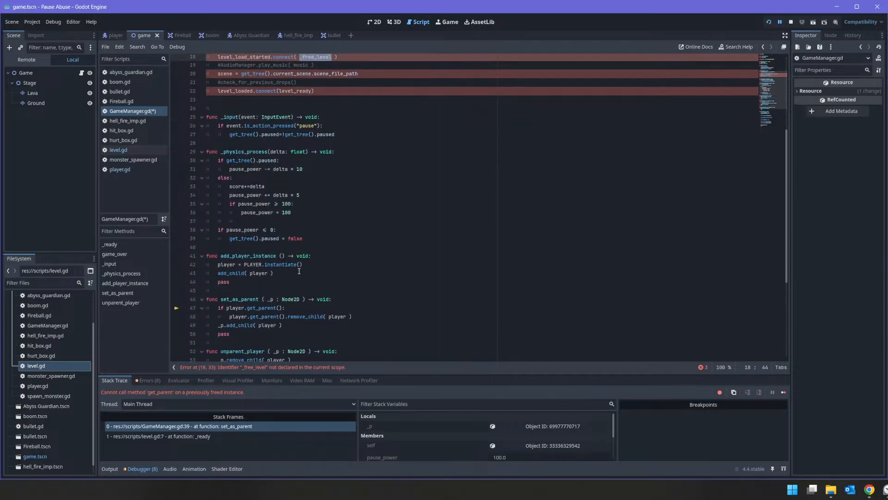
scroll(300, 270, up, 10)
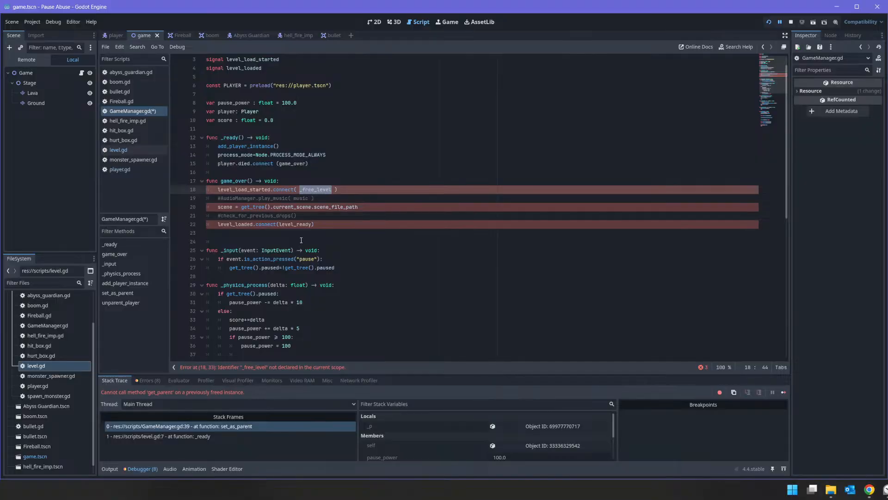
click(324, 223)
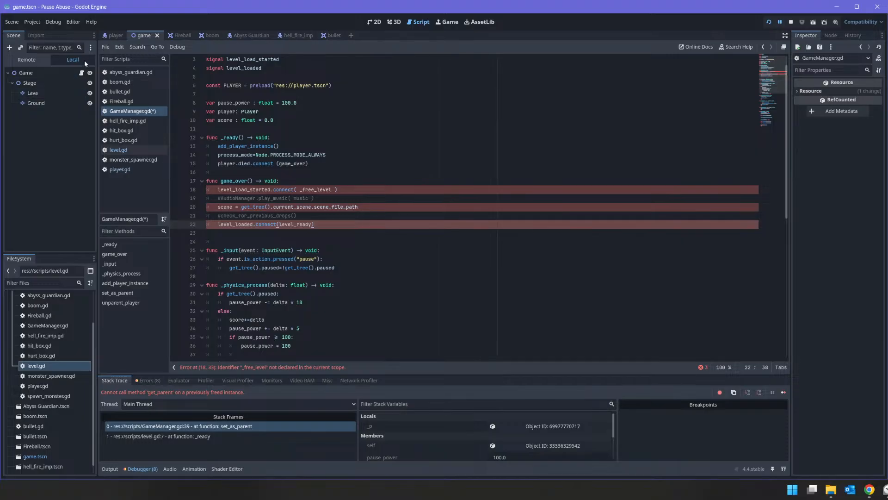
In level.gd, insert Zelda's lines from LevelManager.level_load_started.connect( _free_level ) through LevelManager.level_loaded.connect(level_ready) before pass in _ready()
click(81, 73)
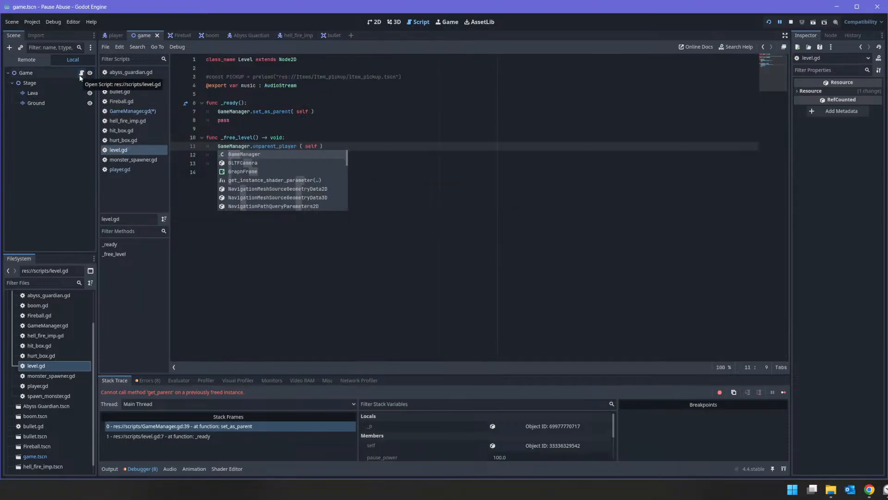
click(251, 137)
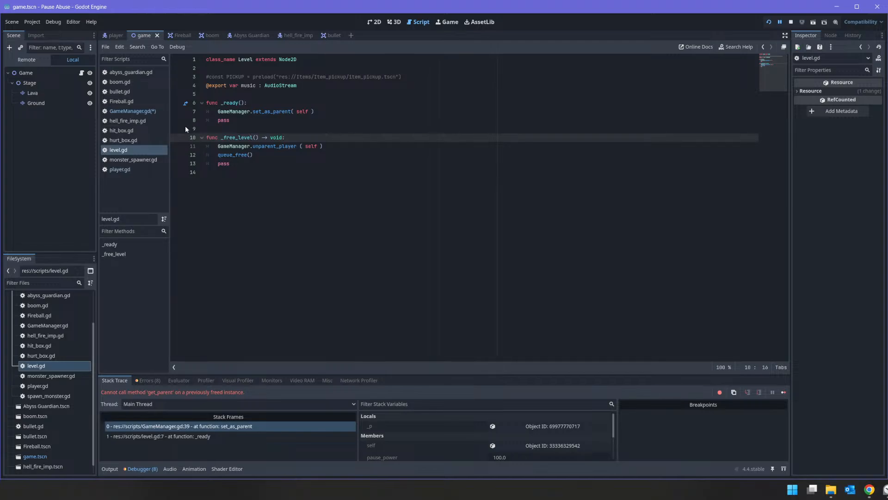
key(alt+Tab)
drag(735, 5, 887, 20)
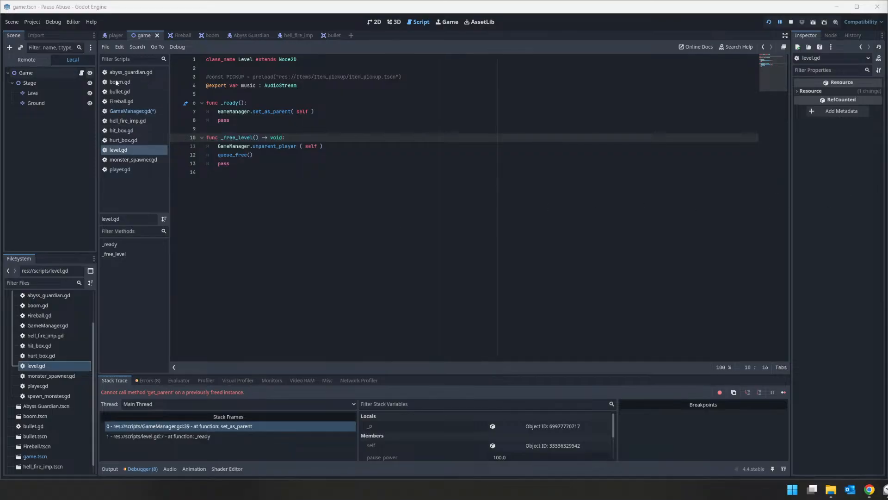
click(248, 102)
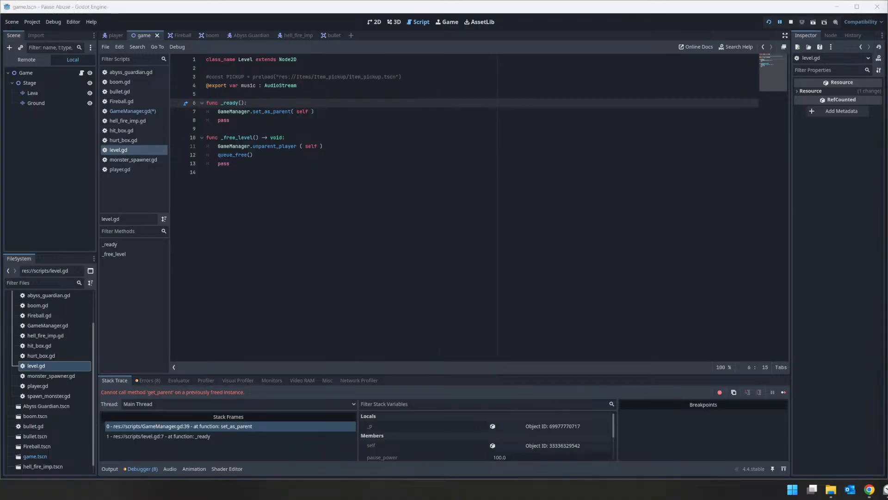
click(353, 96)
key(Down)
key(Down)
key(Down)
key(Return)
key(Up)
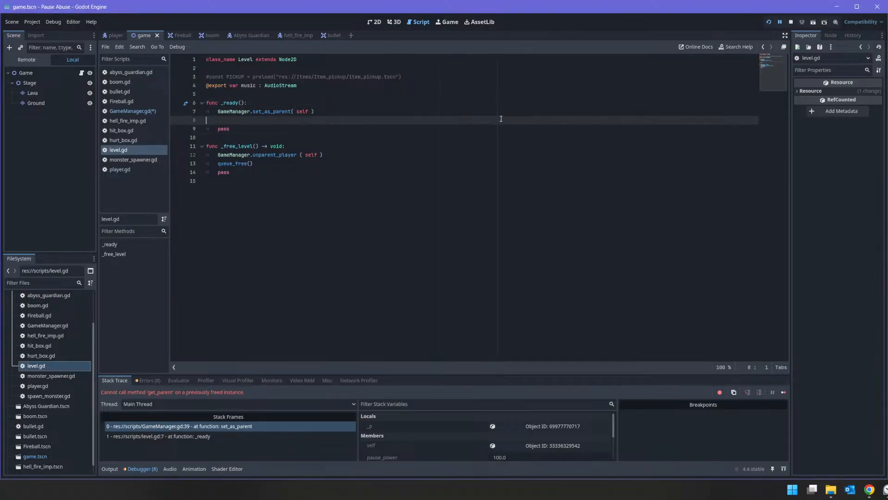
text(LevelManager.level_load_started.connect( _free_level ) 	#AudioManager.play_music( music ) 	scene = get_tree().current_scene.scene_file_path 	#check_for_previous_drops() 	LevelManager.level_loaded.connect(level_ready))
Replace LevelManager with GameManager in the level_load_started connection inside level.gd's _ready()
key(Up)
key(Up)
key(Up)
key(Up)
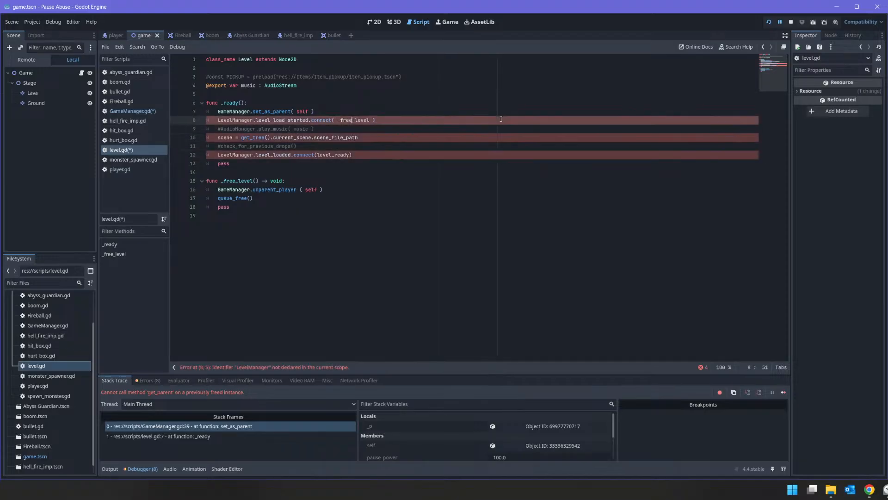
key(shift+Right)
key(shift+Right)
key(shift+Right)
key(shift+Right)
key(shift+Right)
key(shift+Right)
key(shift+Right)
key(shift+Right)
key(shift+Right)
key(shift+Right)
key(shift+Right)
key(shift+Right)
text(GameManager)
key(Return)
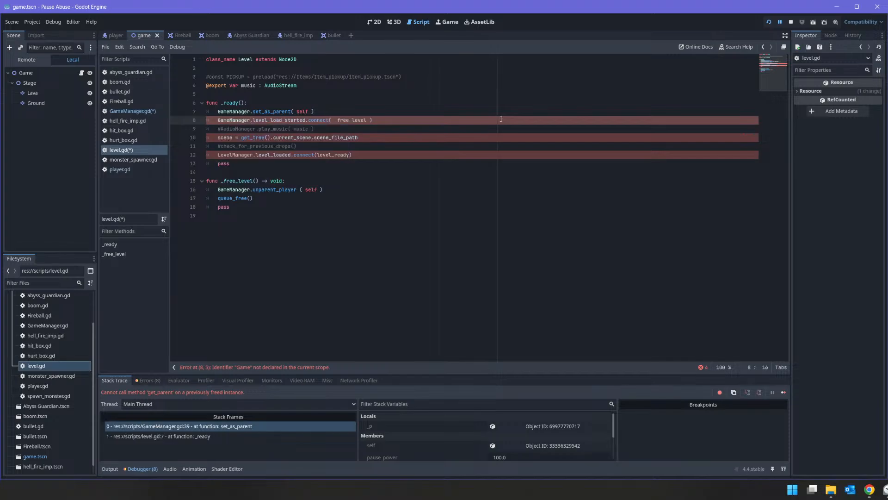
Delete the AudioManager.play_music comment, the scene assignment and the check_for_previous_drops comment from _ready()
key(Down)
key(shift+End)
key(Delete)
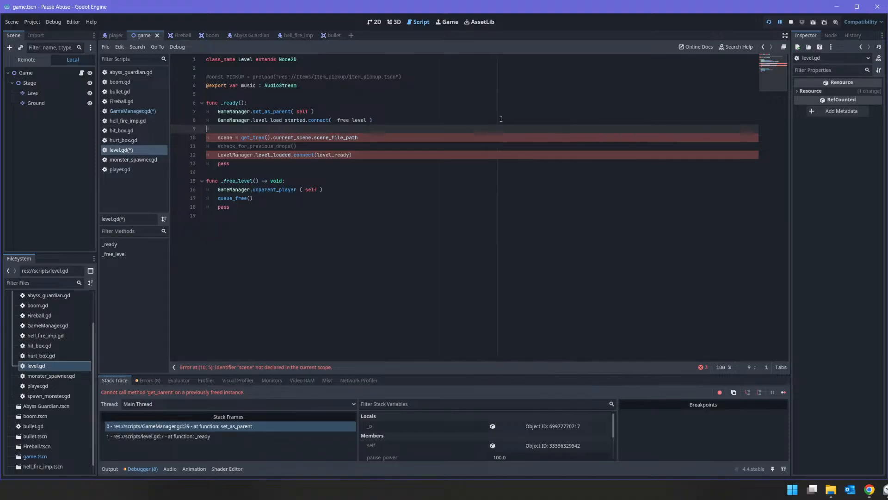
key(shift+Down)
key(shift+Down)
key(shift+Down)
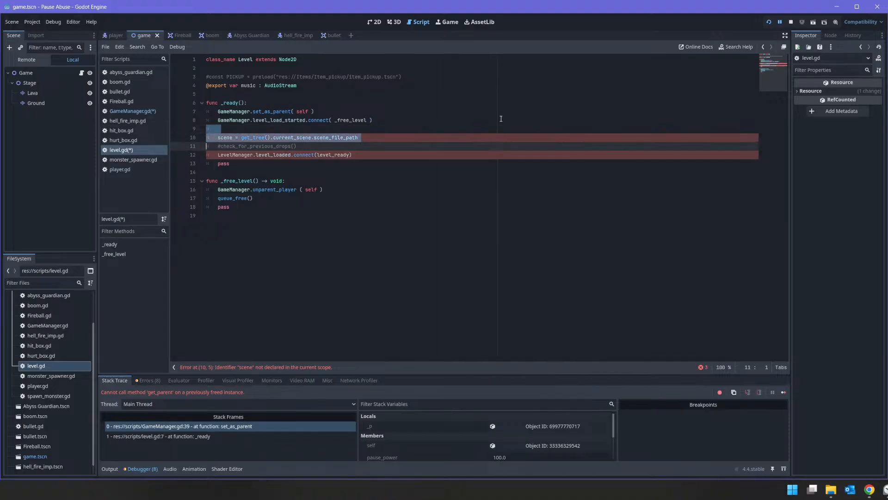
key(Delete)
Change LevelManager to GameManager in the level_loaded.connect(level_ready) line of _ready()
key(shift+Right)
key(shift+Right)
key(shift+Right)
key(shift+Right)
key(shift+Right)
text(Game)
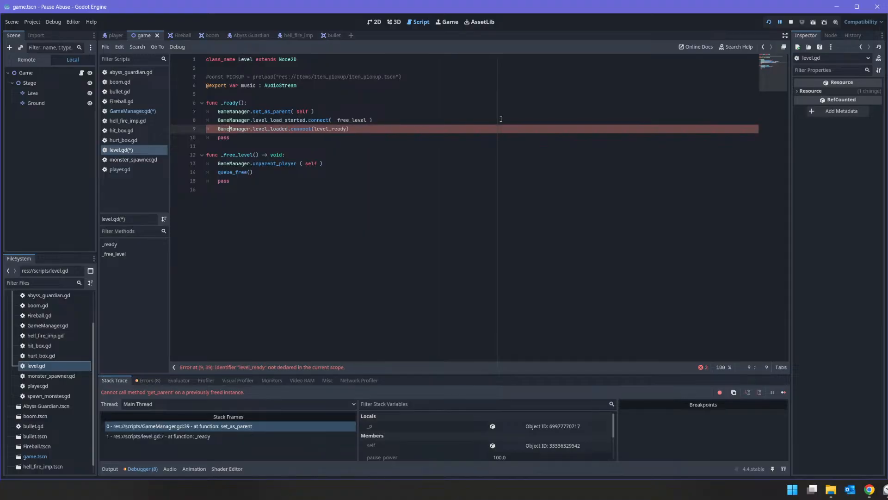
Delete the level_loaded.connect(level_ready) line from _ready() in level.gd
key(End)
key(shift+Home)
key(BackSpace)
key(BackSpace)
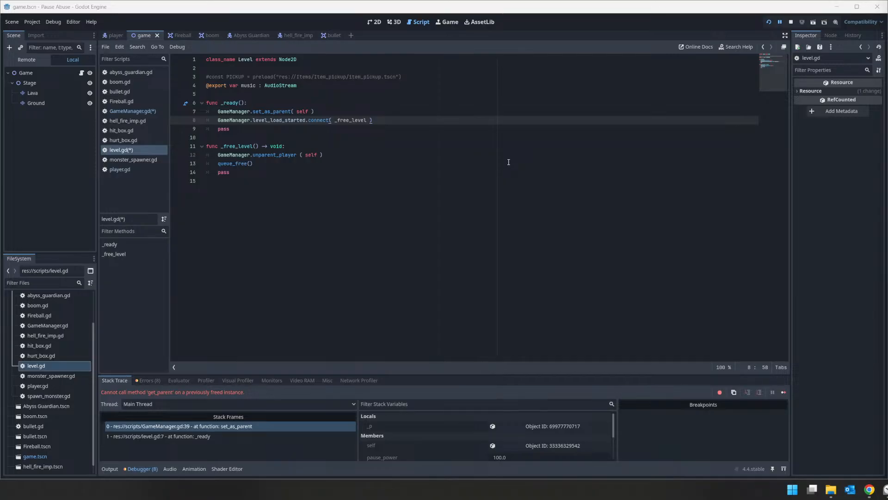
Delete the level_load_started, AudioManager, scene, check_for_previous_drops and level_loaded lines from game_over() in GameManager.gd
click(139, 111)
scroll(257, 123, up, 1)
click(310, 225)
key(Up)
key(Up)
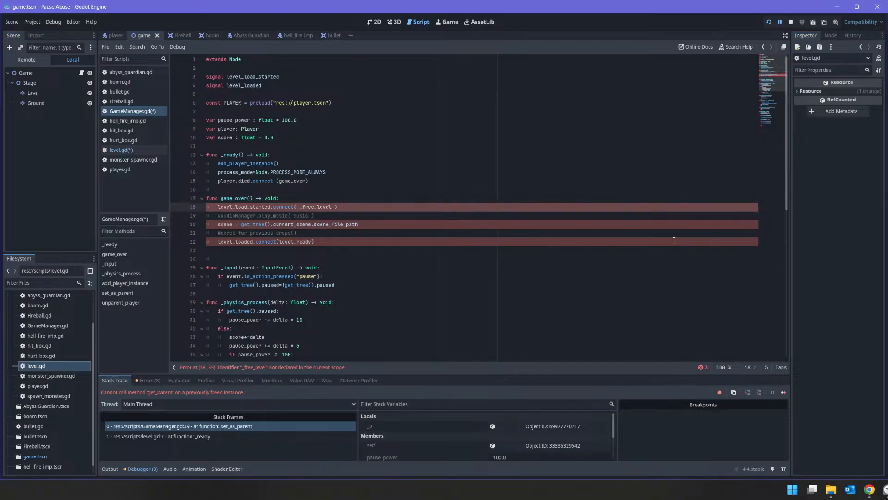
key(shift+End)
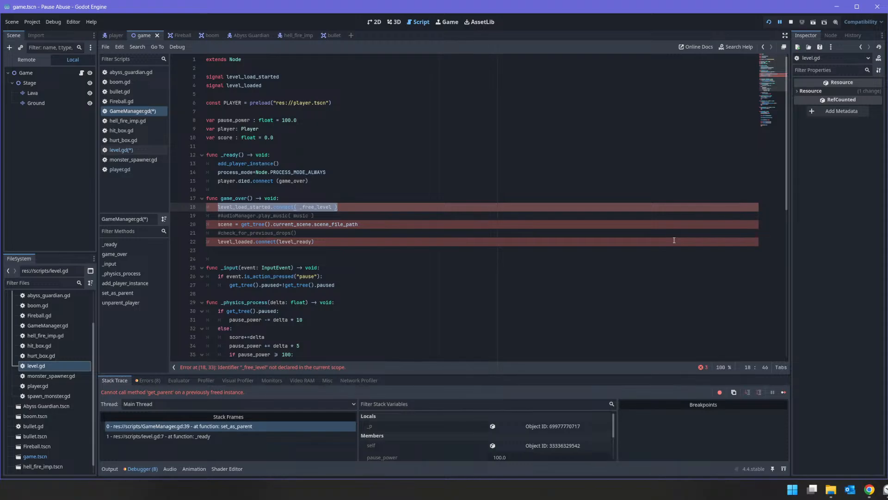
key(shift+Down)
key(shift+Down)
key(shift+Down)
key(shift+Down)
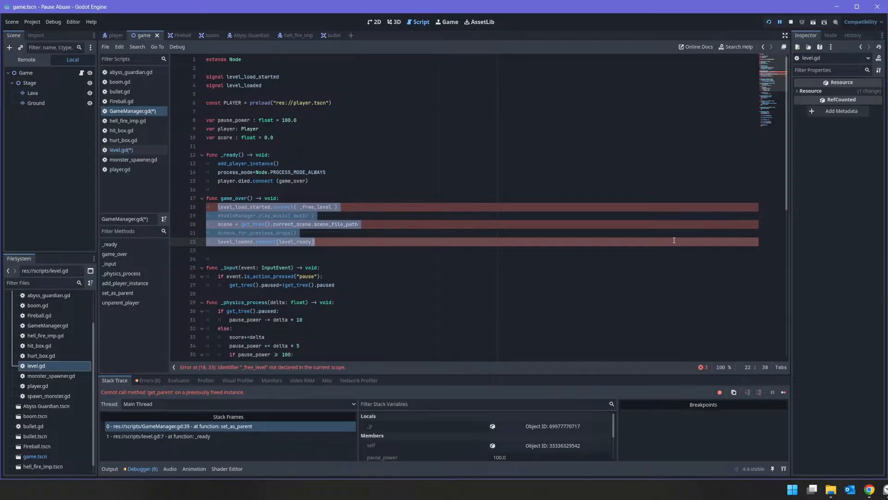
key(BackSpace)
text(LevelManager.level_load_started.connect( _free_level ) 	#AudioManager.play_music( music ) 	scene = get_tree().current_scene.scene_file_path 	#check_for_previous_drops() 	LevelManager.level_loaded.connect(level_ready))
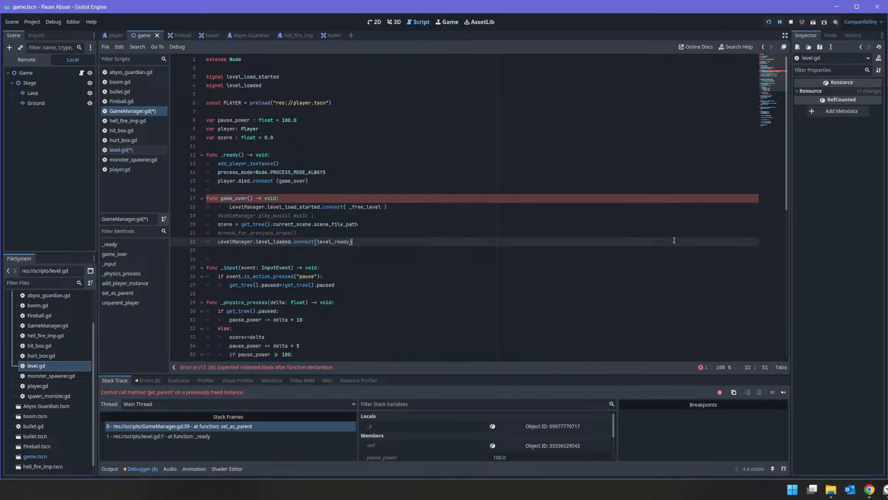
key(ctrl+z)
Add a reloadlevel() call as the body of game_over() in GameManager.gd and save the script
scroll(674, 240, down, 10)
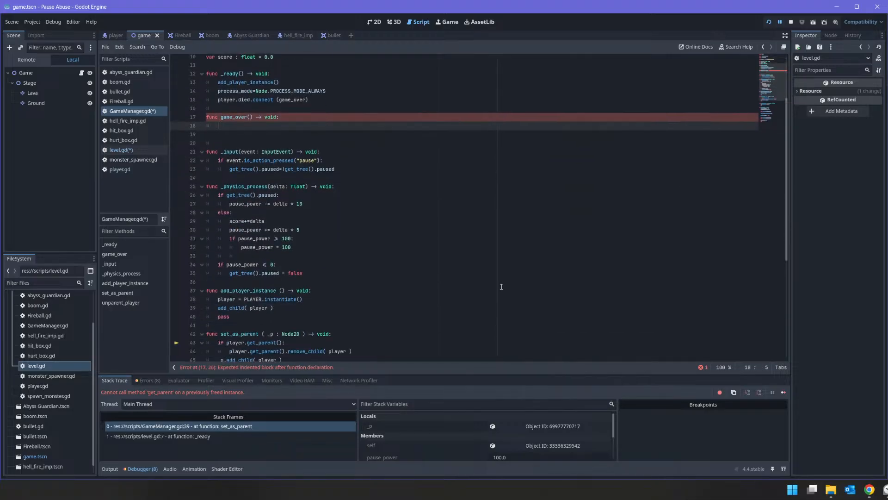
click(329, 285)
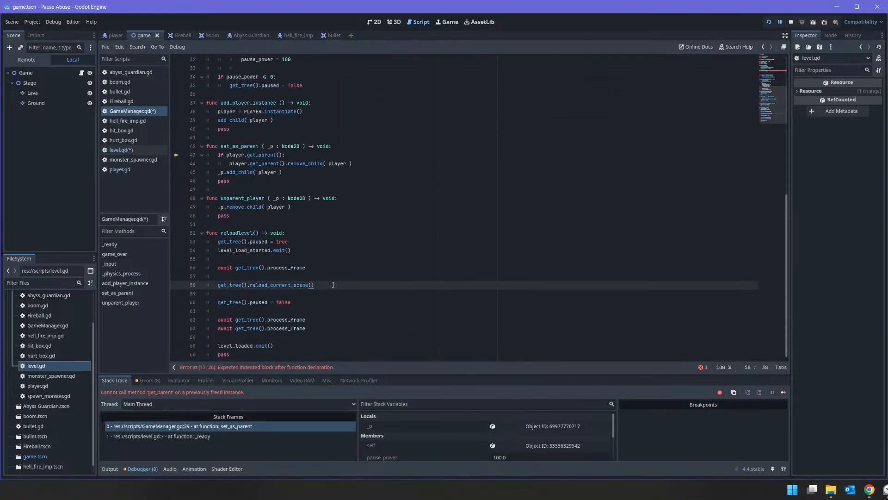
key(shift+Home)
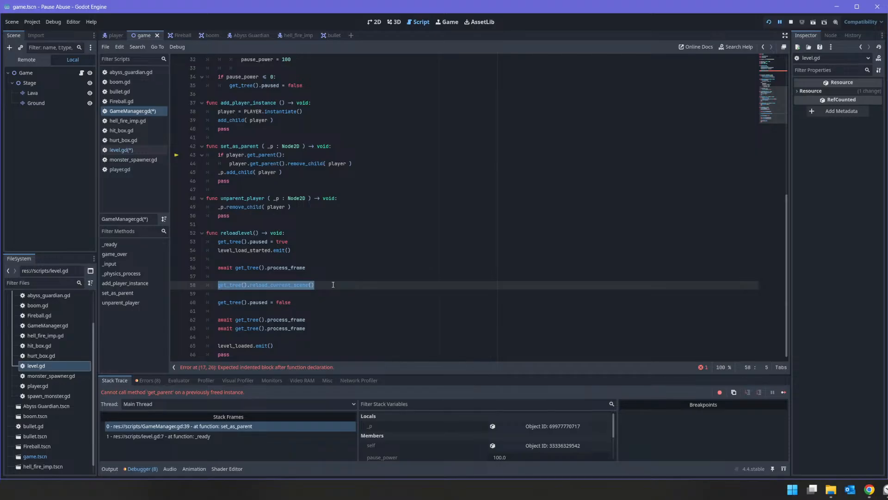
key(Up)
key(Up)
key(Up)
key(Up)
key(Up)
key(Up)
key(Up)
key(Up)
key(Up)
key(Up)
key(Up)
key(Up)
key(Up)
key(Up)
key(Up)
key(Up)
key(Up)
key(Up)
key(Up)
key(Up)
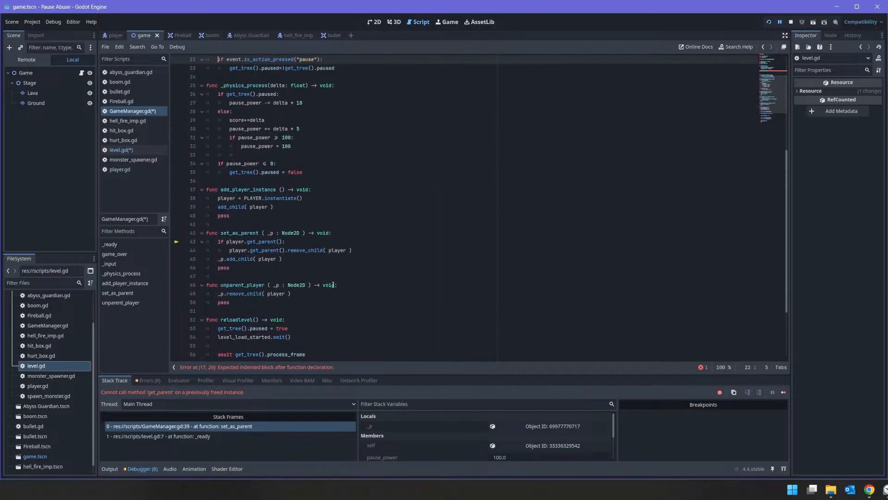
key(Up)
key(Up)
key(Up)
key(Up)
key(Up)
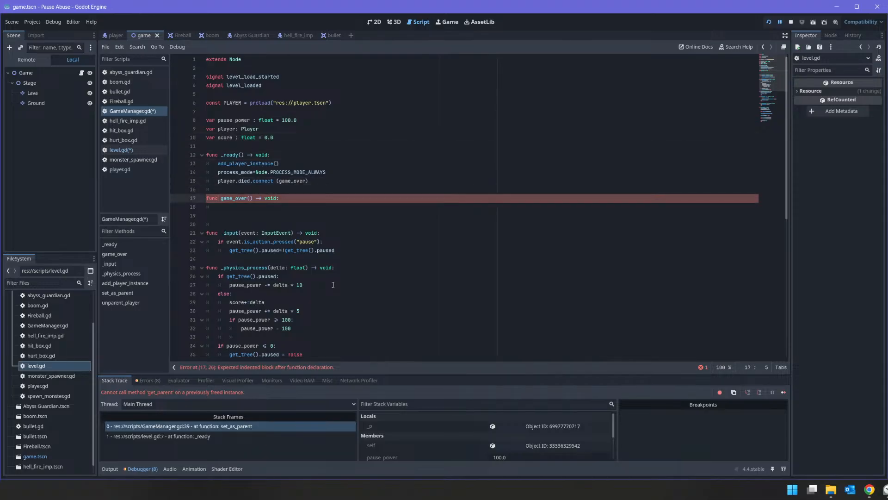
key(Down)
text(reloadlevel())
key(Return)
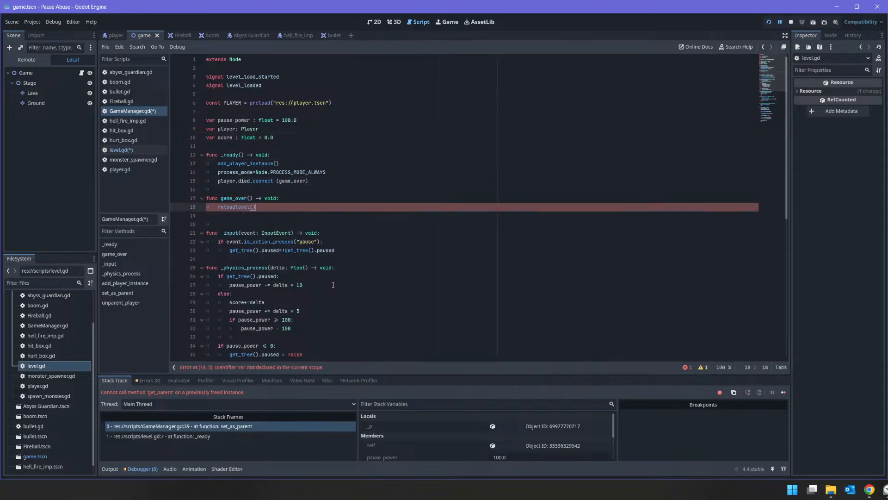
key(ctrl+s)
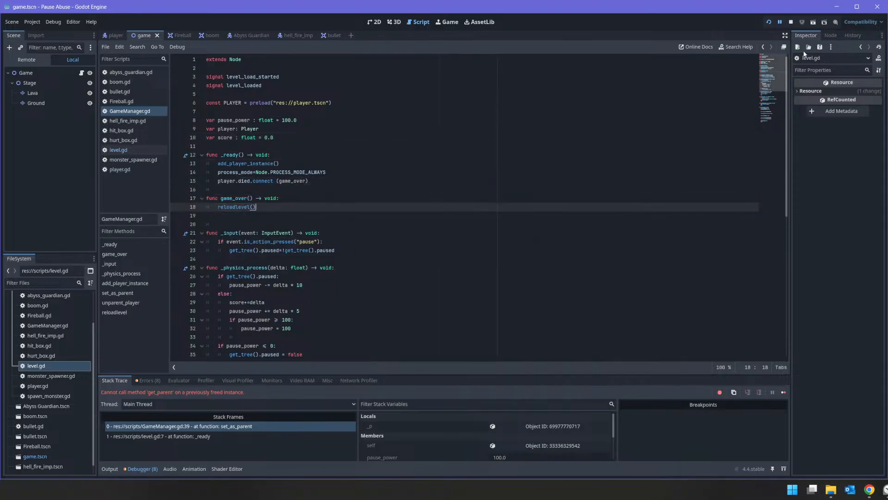
Restart the project and move the player into danger to test reloading on death
click(768, 22)
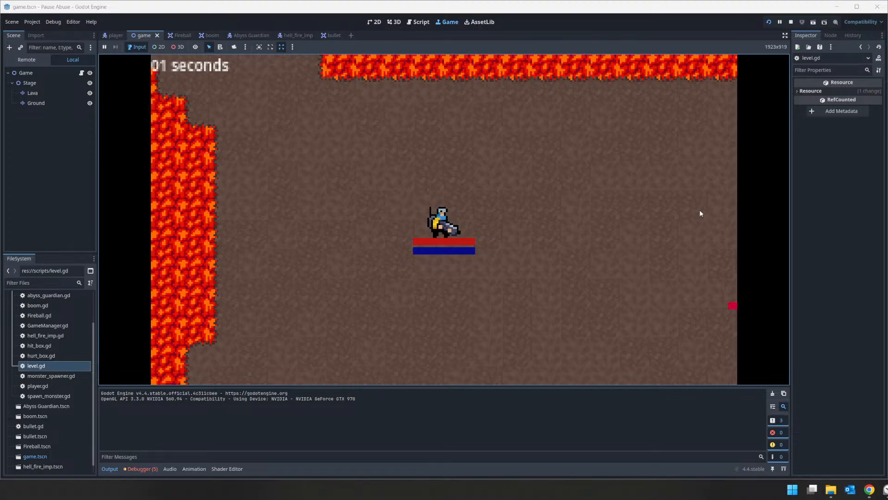
key(d)
key(s)
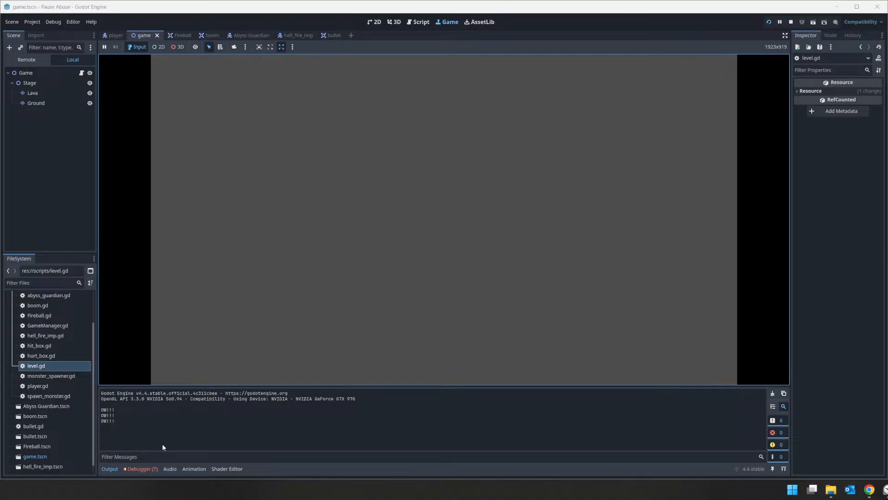
Open the debugger's error list and jump to the code behind the ThrowFireball and reloadlevel() errors
click(142, 469)
click(148, 379)
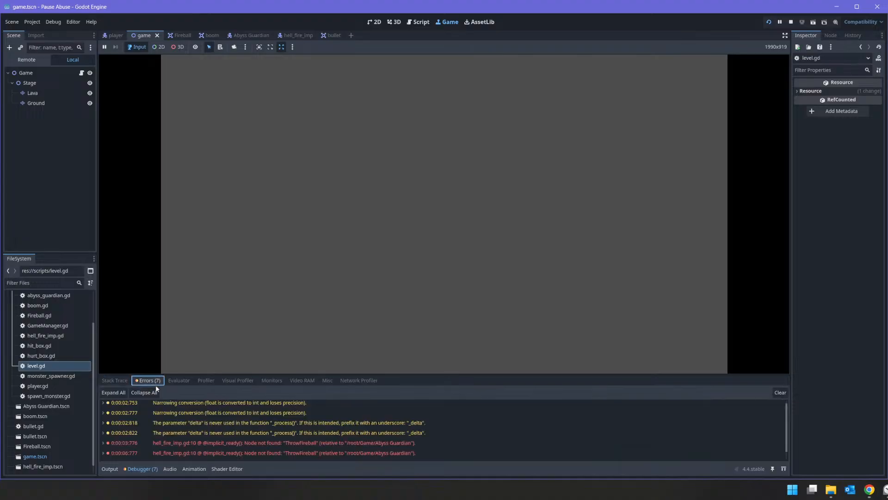
double_click(229, 447)
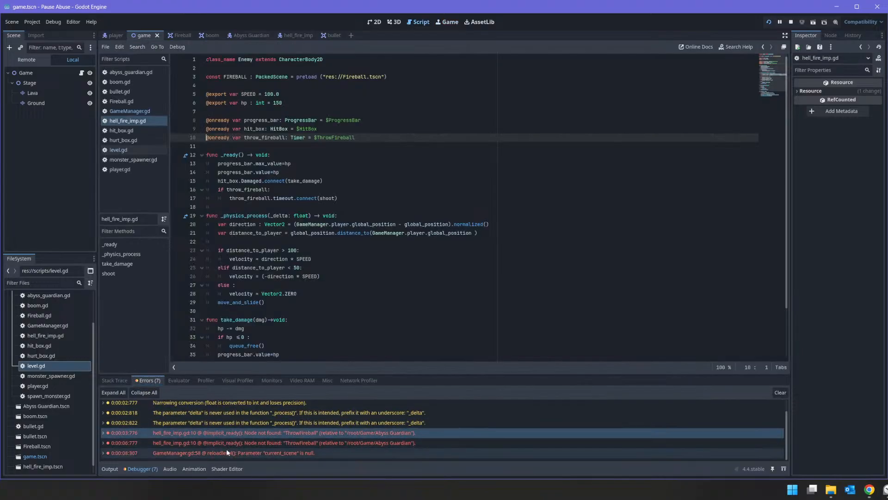
double_click(228, 451)
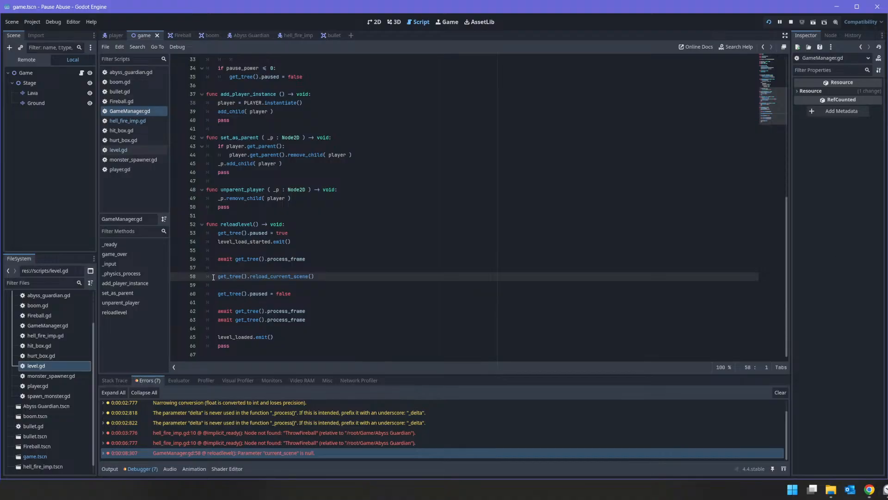
Replace reload_current_scene() in reloadlevel() with change_scene_to_file("res://game.tscn")
drag(250, 276, 333, 275)
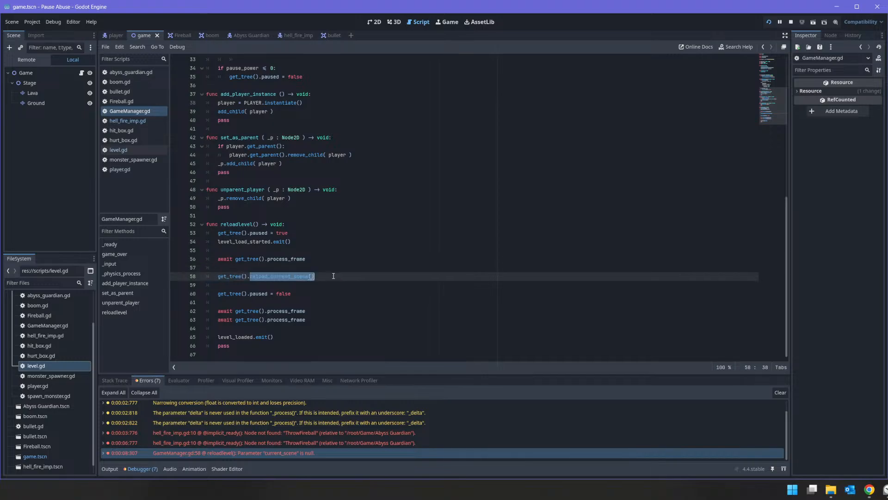
text(loa)
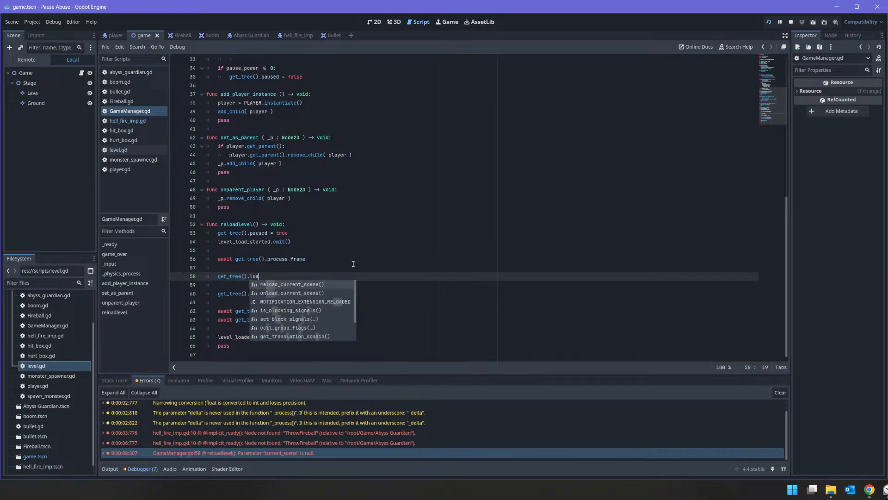
text(d)
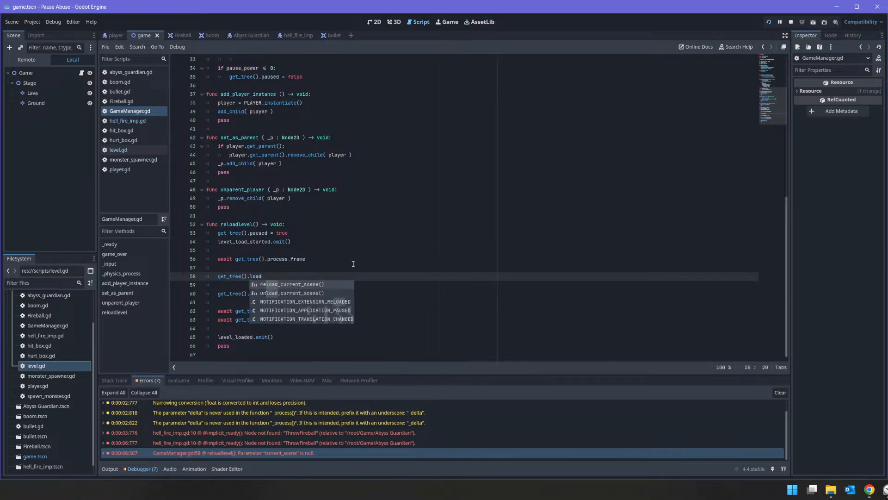
key(BackSpace)
key(BackSpace)
key(BackSpace)
key(BackSpace)
text(ch)
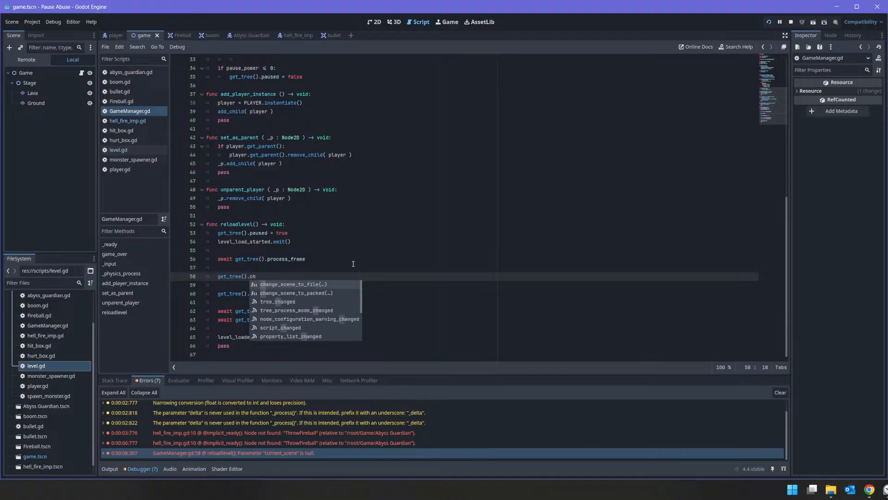
key(Return)
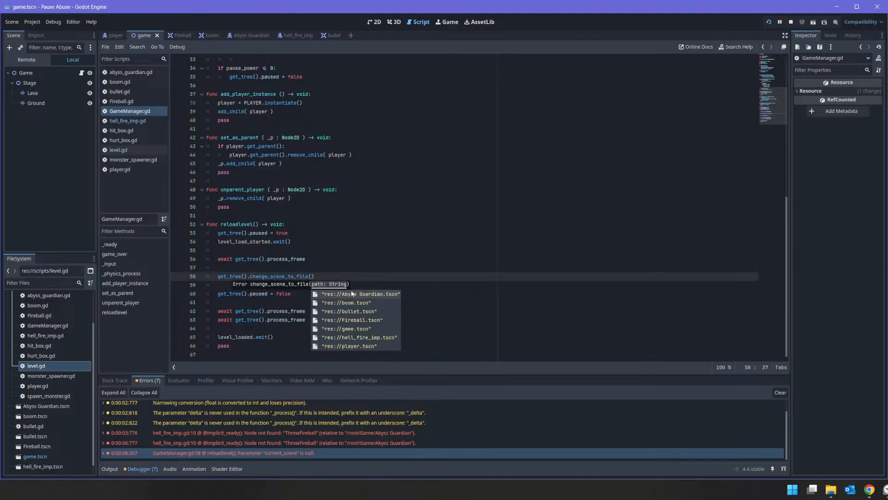
click(356, 328)
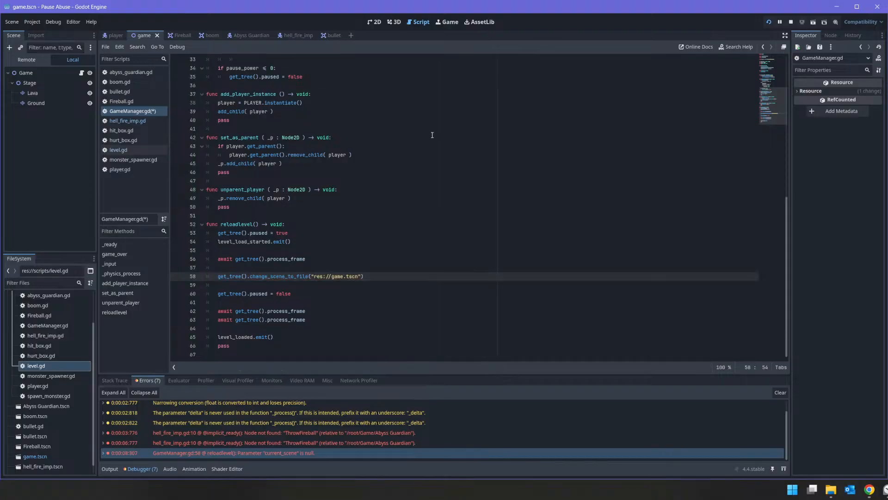
Rerun the project and move the player around among the enemies to test the scene change on death
click(779, 21)
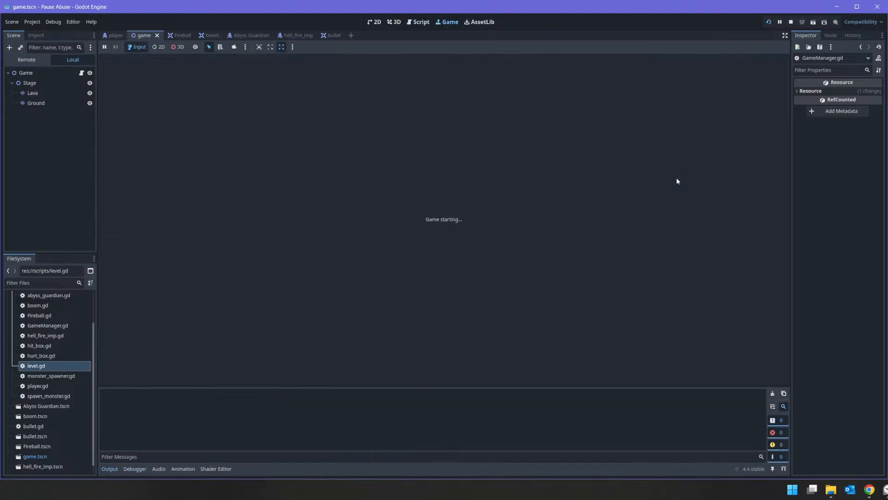
key(d)
key(s)
key(a)
key(s)
key(w)
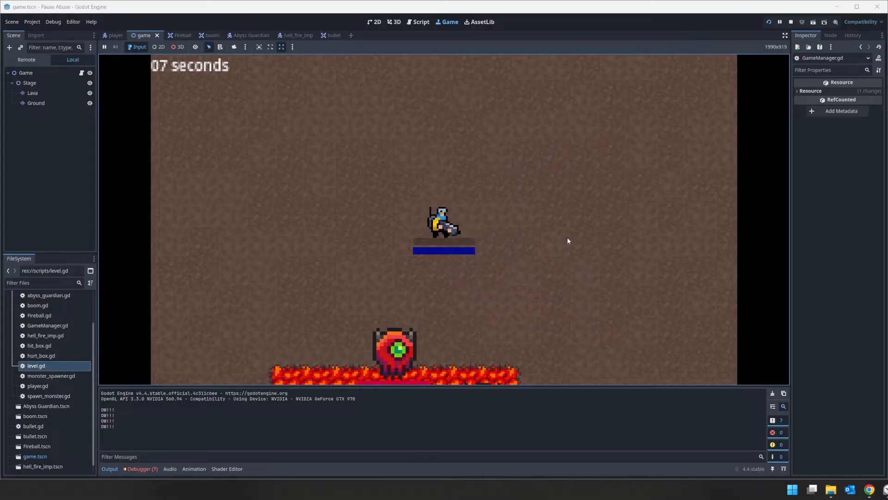
key(w)
key(a)
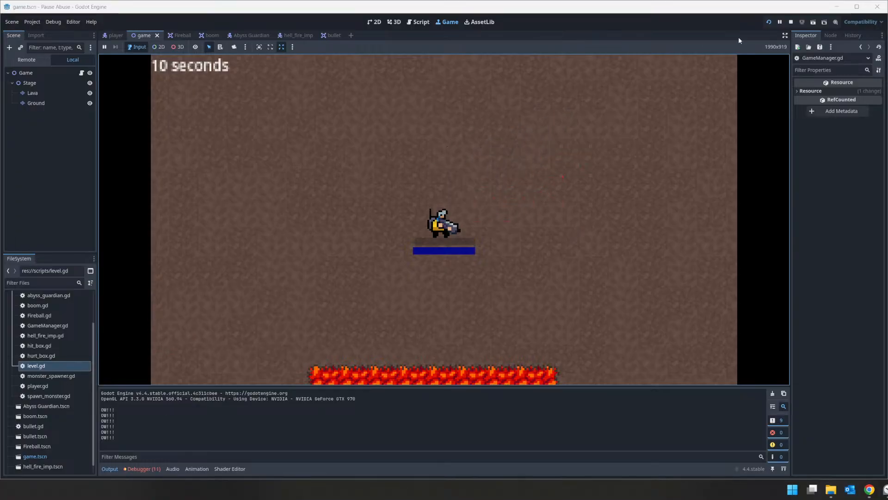
Review the debugger's error list from its beginning and stop the running game
click(157, 468)
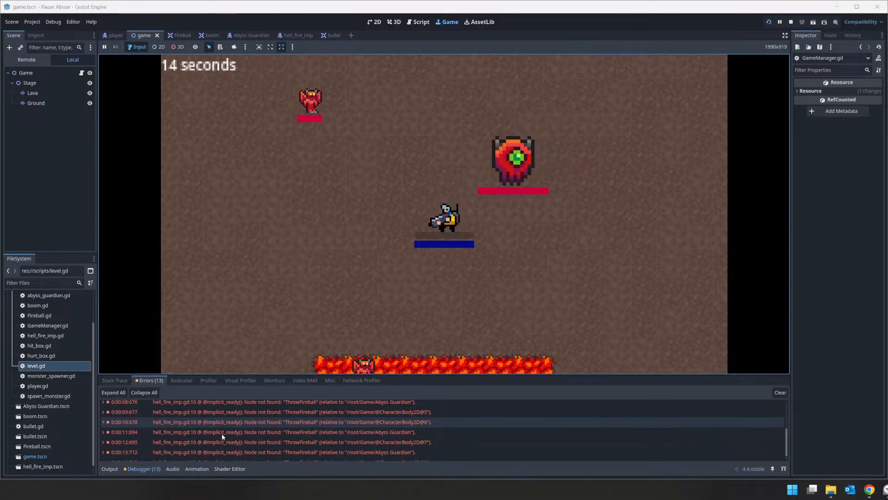
scroll(219, 430, up, 5)
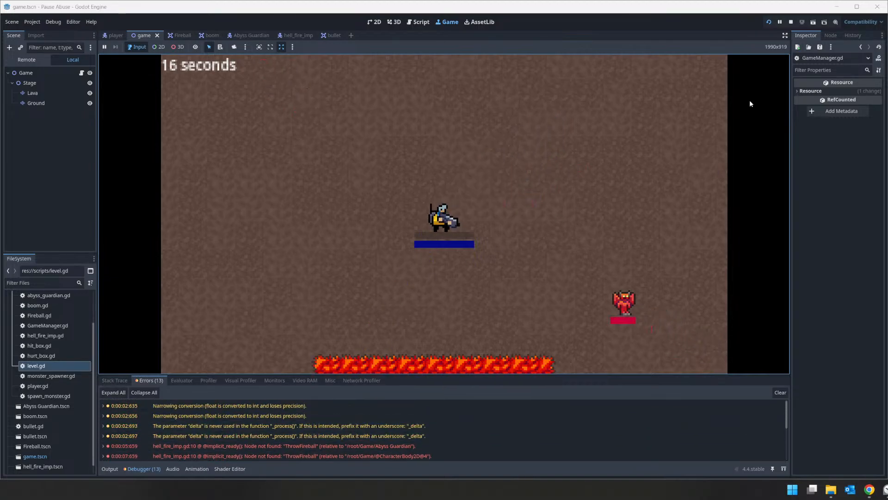
click(791, 21)
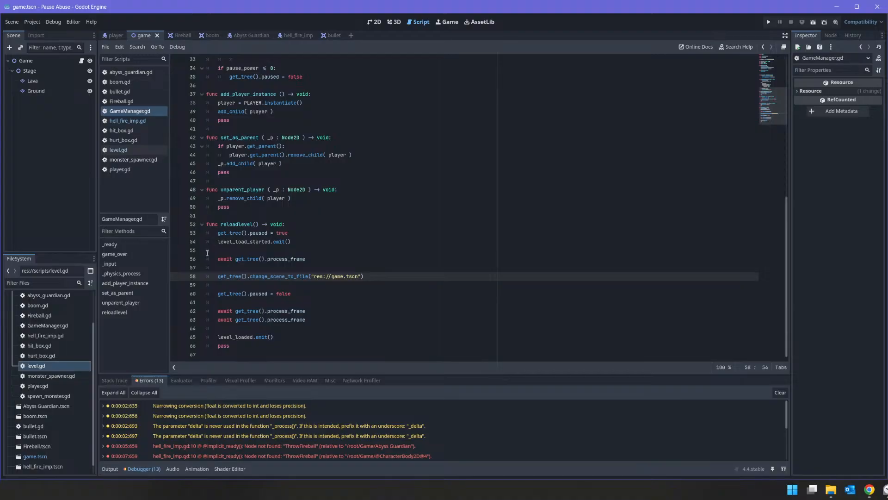
Change the change_scene_to_file method in reloadlevel() back to reload_current_scene
text())
double_click(299, 279)
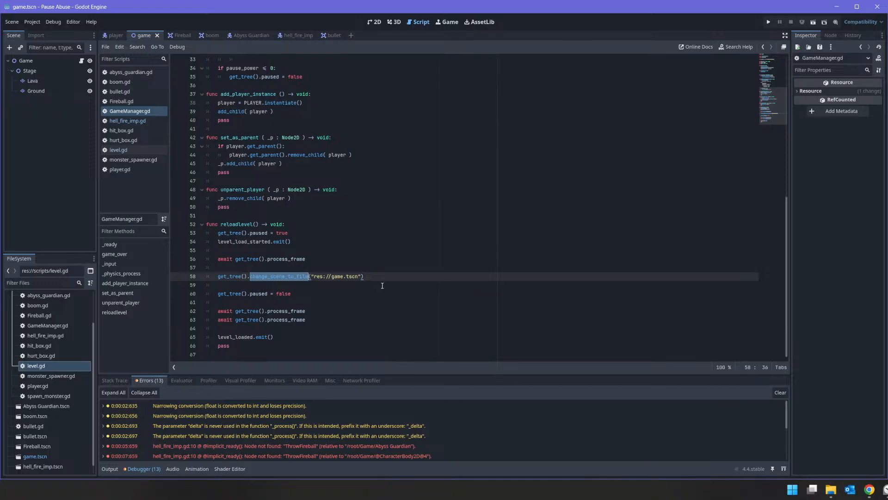
text(r)
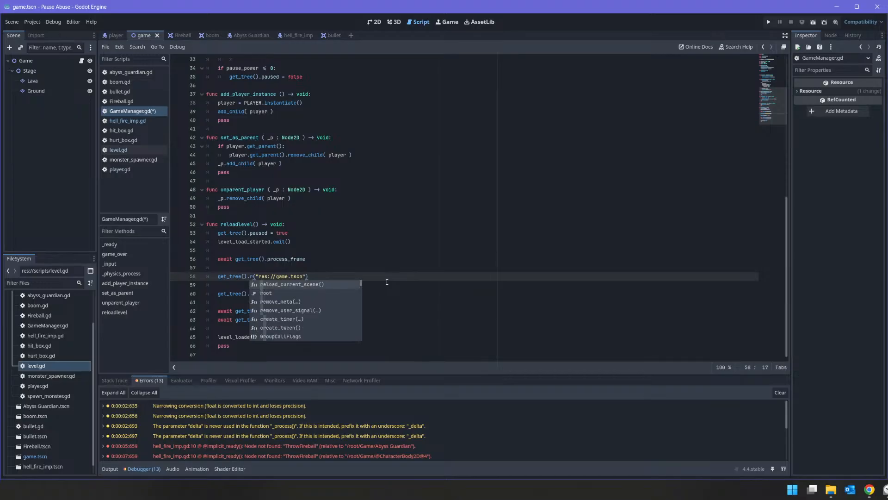
key(Return)
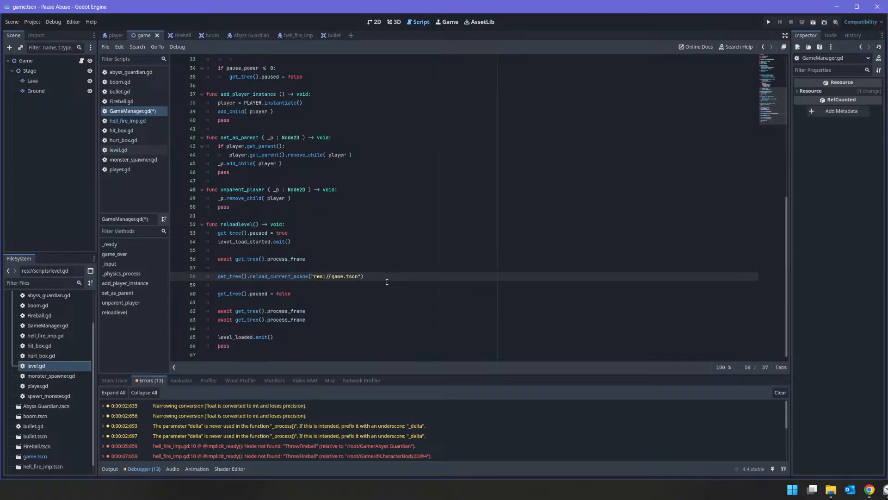
Save the script and delete the "res://game.tscn" argument from the reload_current_scene call
key(ctrl+s)
key(Delete)
key(Delete)
key(Delete)
key(Delete)
key(Delete)
key(Delete)
key(Delete)
key(Delete)
key(Delete)
key(Delete)
key(Delete)
key(Delete)
key(Delete)
key(Delete)
key(Delete)
key(Delete)
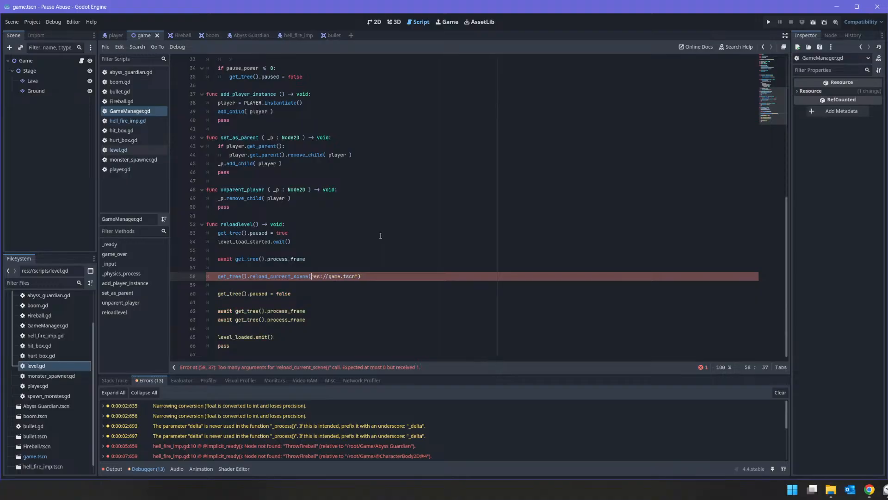
key(ctrl+z)
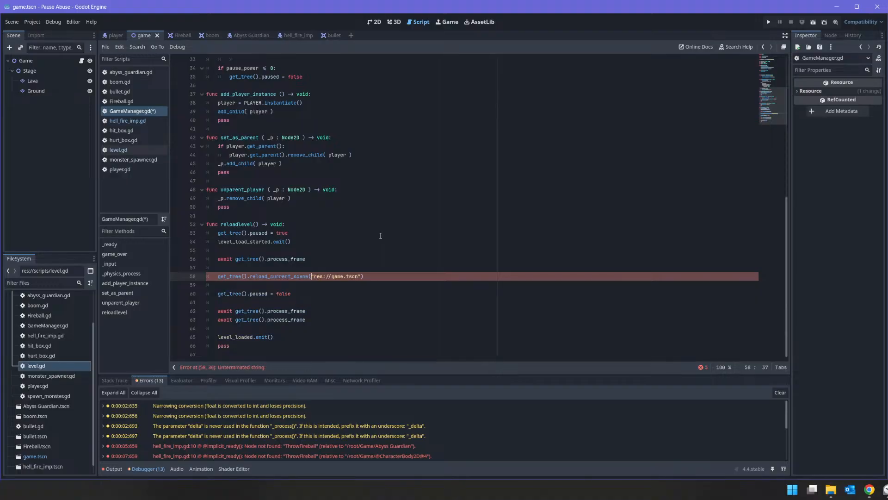
key(shift+End)
key(shift+Left)
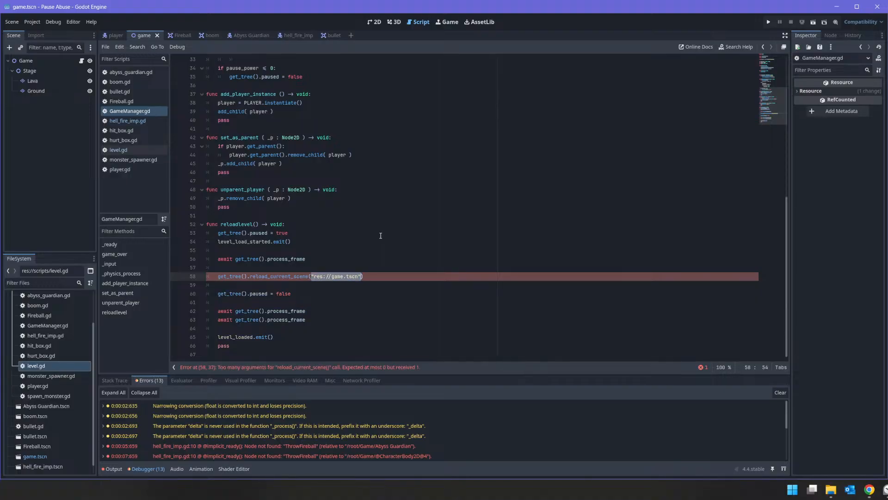
key(Delete)
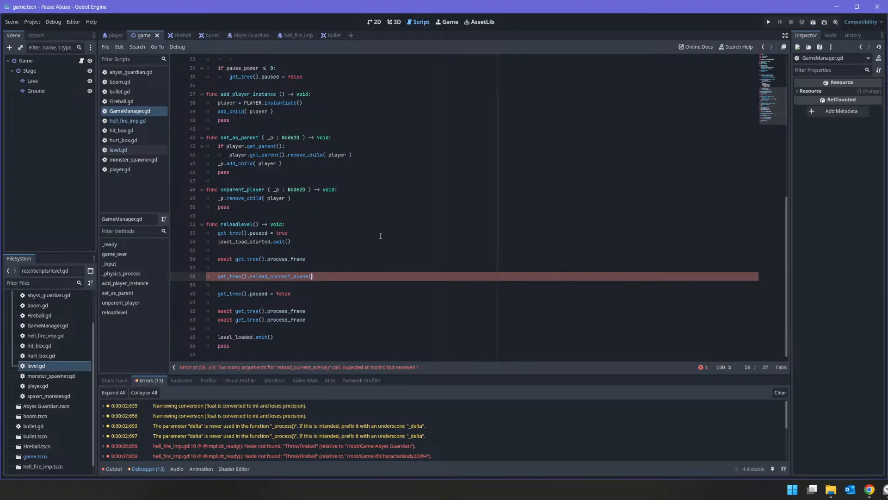
Review GameManager.gd from reloadlevel() up to the _ready() function and back down to the end of the script
key(Up)
key(Up)
key(Up)
key(Up)
key(Up)
key(Up)
key(Up)
key(Up)
key(Up)
key(Up)
key(Up)
key(Up)
key(Up)
key(Up)
key(Up)
key(Up)
key(Up)
key(Up)
key(Up)
key(Up)
key(Up)
key(Up)
key(Up)
key(Up)
key(Up)
key(Up)
key(Up)
key(Up)
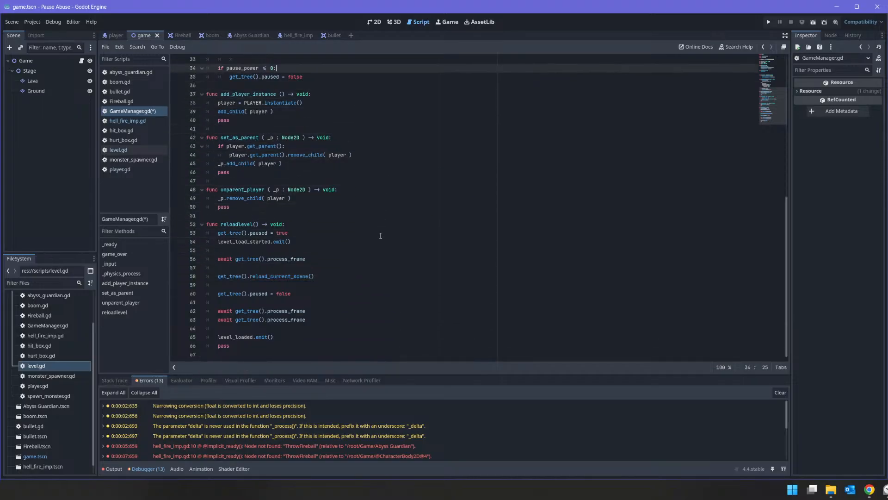
key(Down)
key(Down)
key(Down)
key(Down)
key(Down)
key(Down)
key(Down)
key(Down)
key(Down)
key(Down)
key(Down)
key(Down)
key(Down)
key(Down)
key(Down)
key(Down)
key(Down)
key(Down)
key(Down)
key(Down)
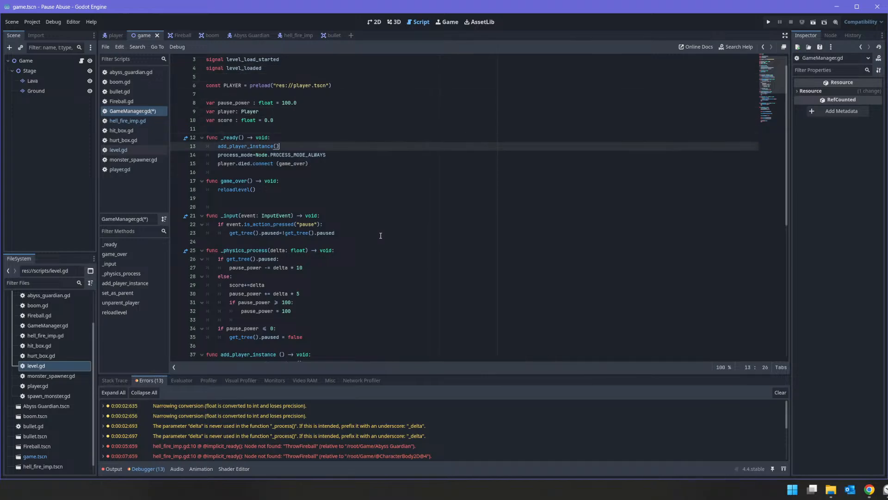
key(Down)
key(Down)
key(Down)
key(Down)
key(Down)
key(Down)
key(Down)
key(Down)
key(Down)
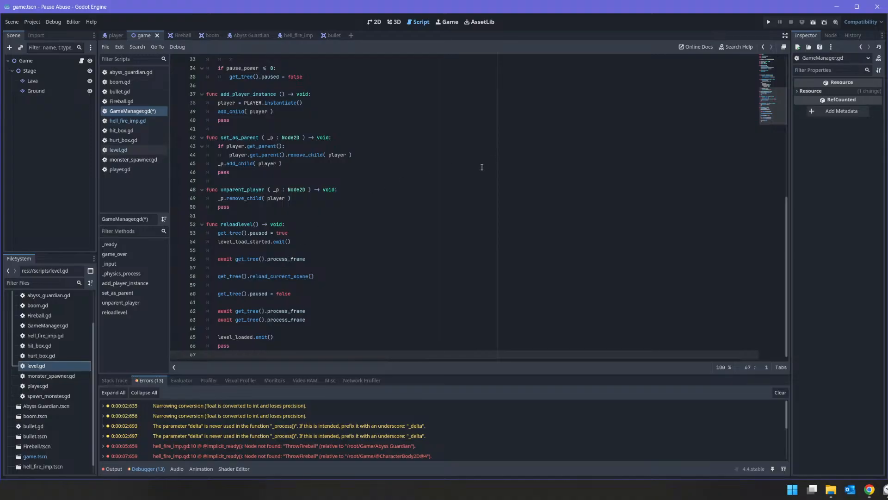
Run the project and move the player around among the enemies to test the reload_current_scene() call on death
click(766, 22)
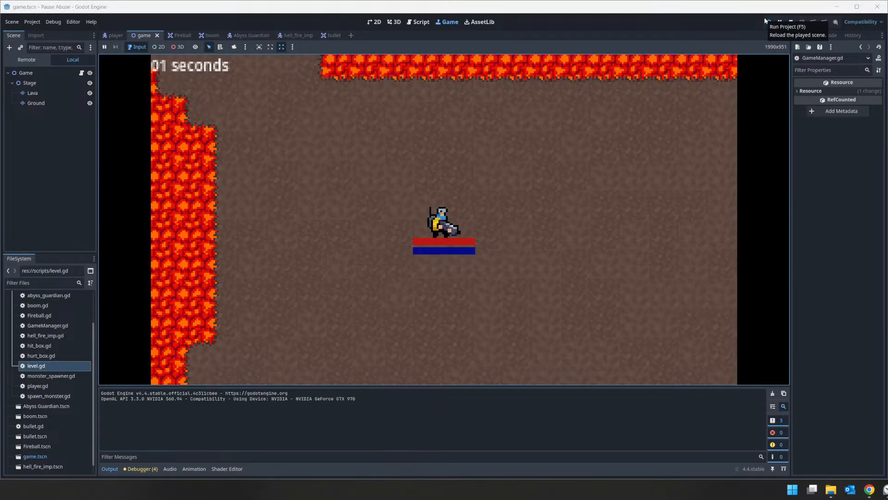
key(s)
key(d)
key(w)
key(a)
key(s)
key(d)
key(s)
key(a)
key(s)
key(d)
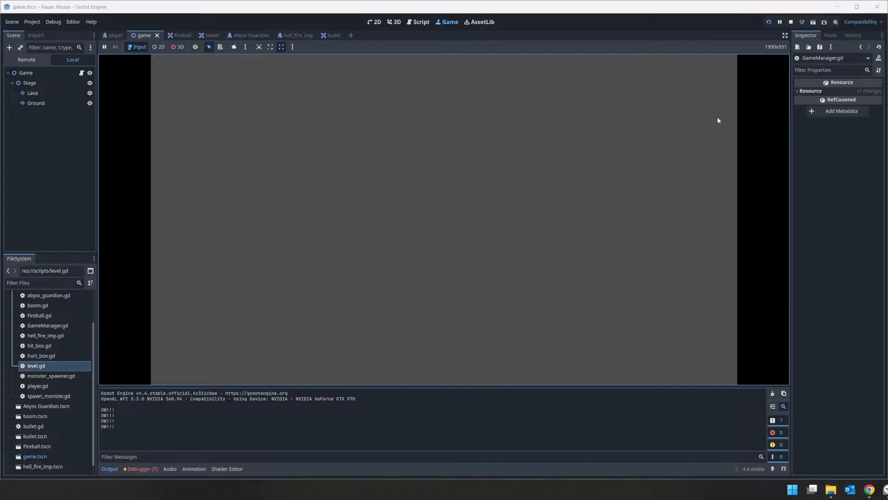
Open the debugger's reloadlevel() error about "current_scene" and highlight the script line it refers to
click(143, 469)
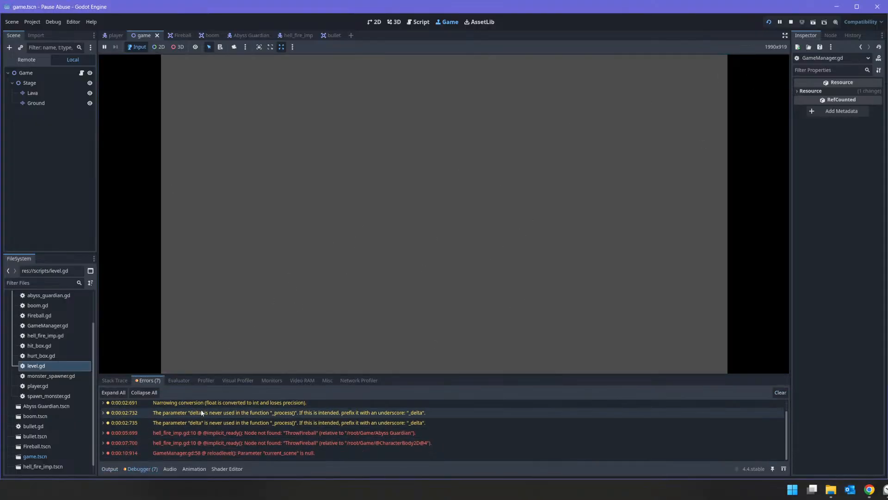
click(202, 454)
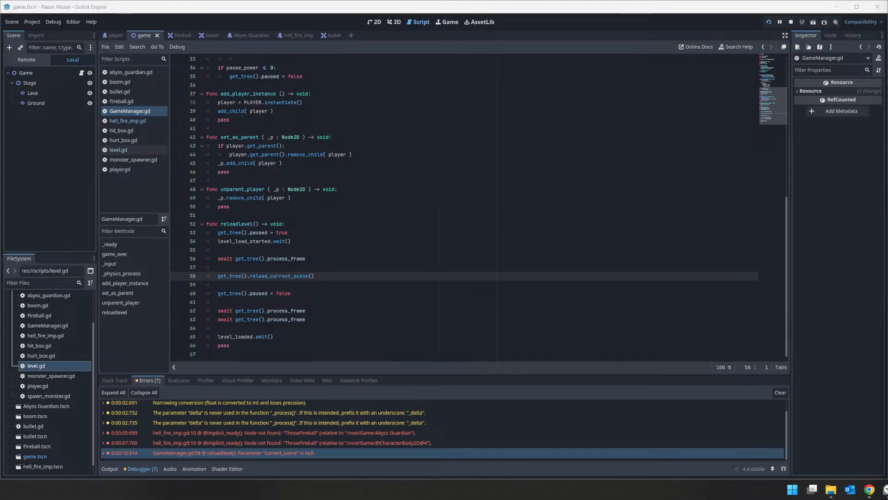
click(351, 278)
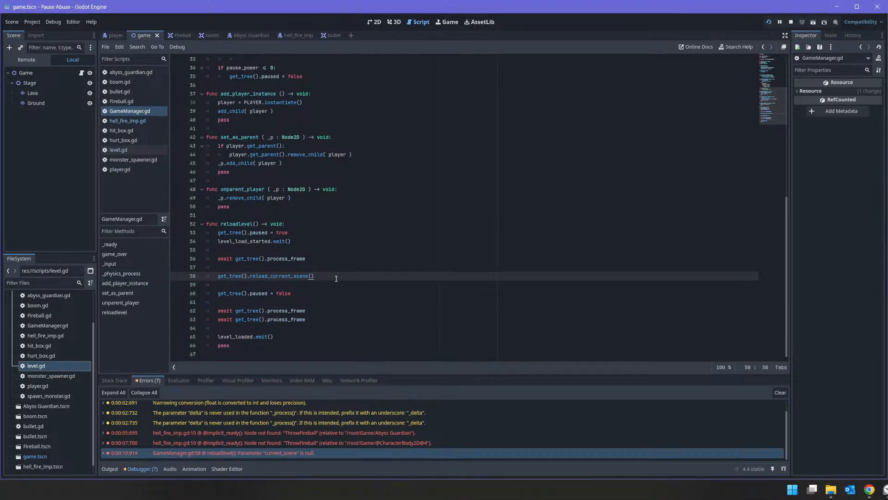
drag(335, 278, 216, 275)
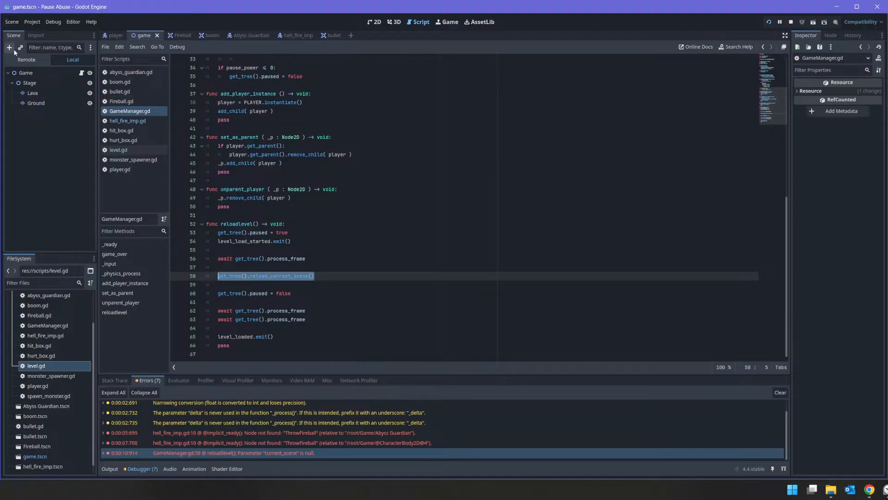
Create a new scene with a 2D root node and change the root's type to CanvasLayer
click(13, 22)
click(19, 29)
click(59, 83)
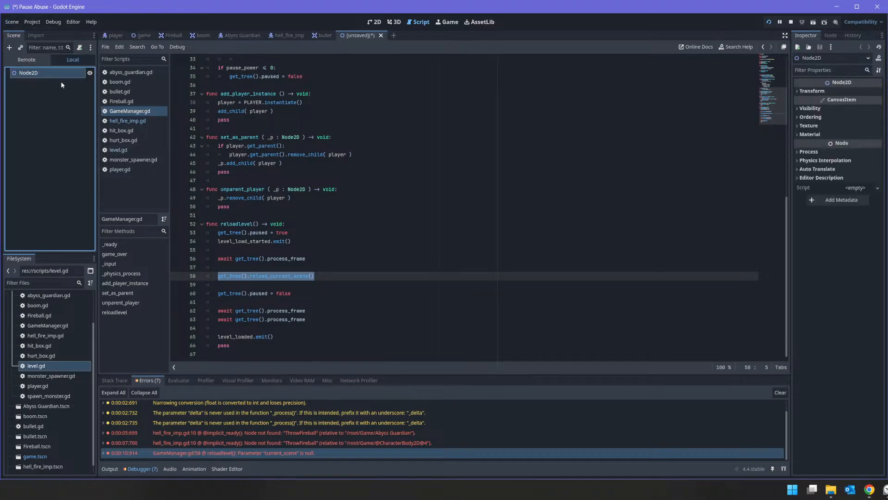
right_click(46, 74)
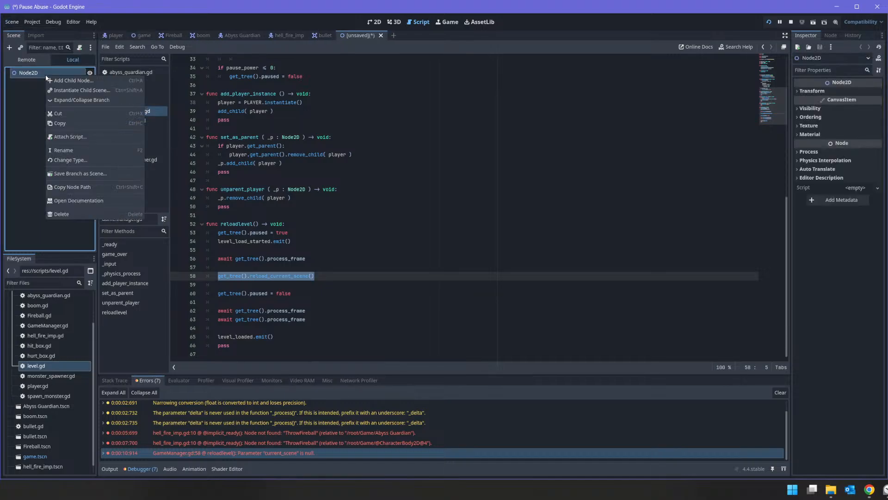
click(58, 160)
text(Cavis)
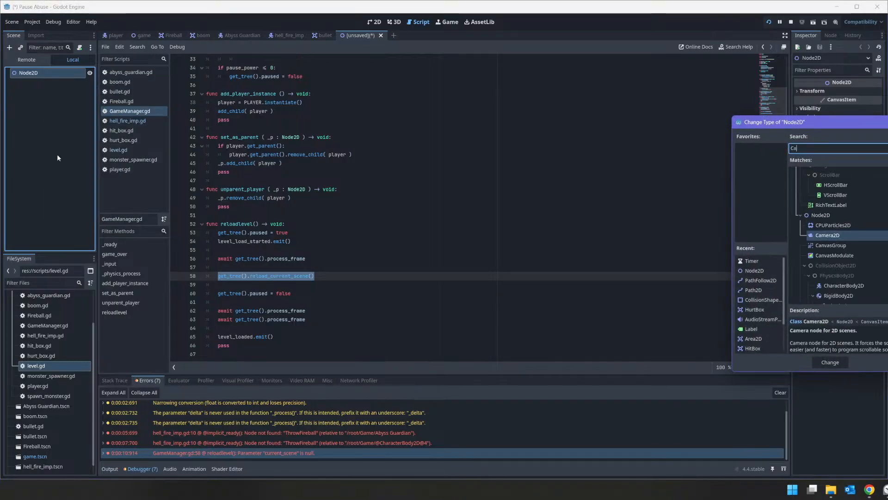
key(BackSpace)
key(BackSpace)
key(BackSpace)
text(n)
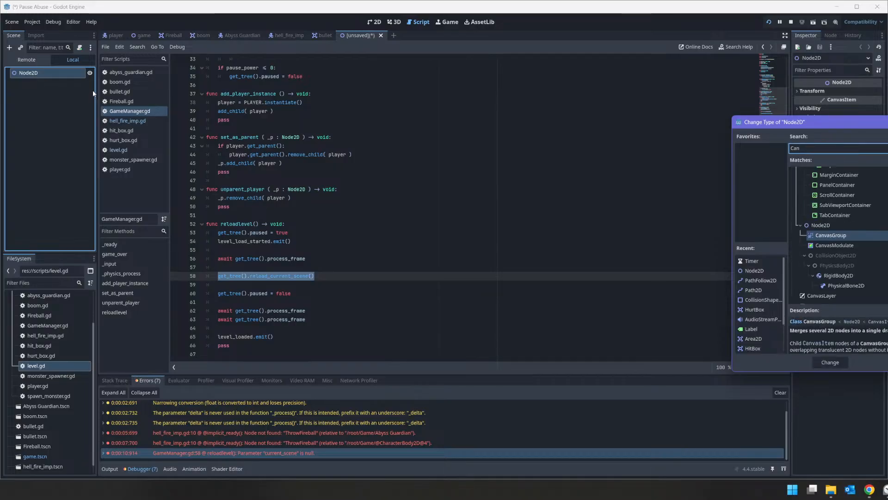
text(vas)
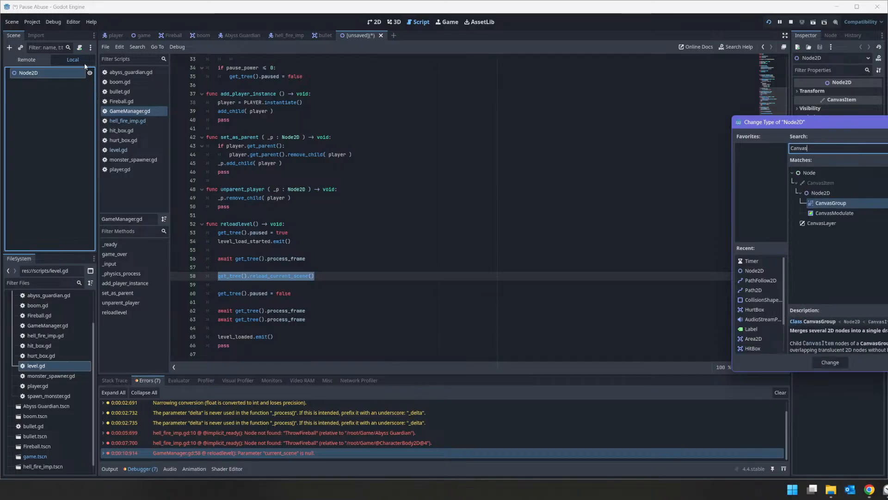
double_click(820, 223)
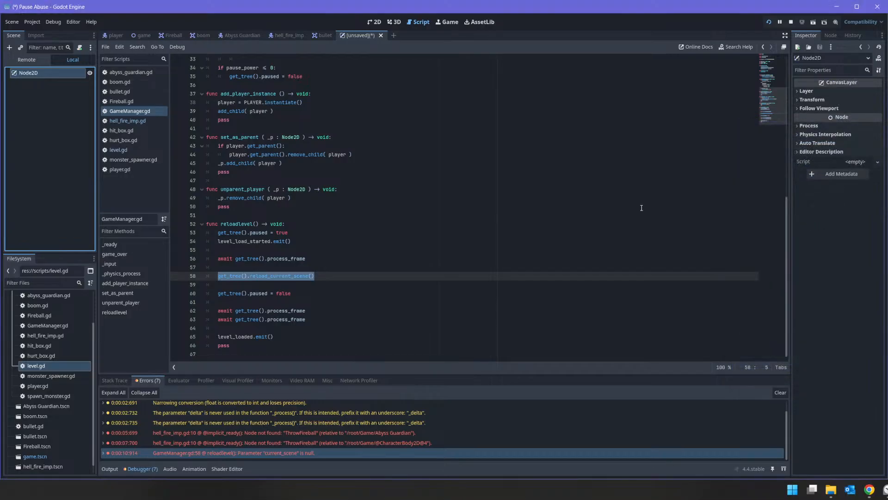
Rename the new scene's root node to GameOverScreen
right_click(45, 74)
click(40, 73)
double_click(39, 72)
text(Gamveo)
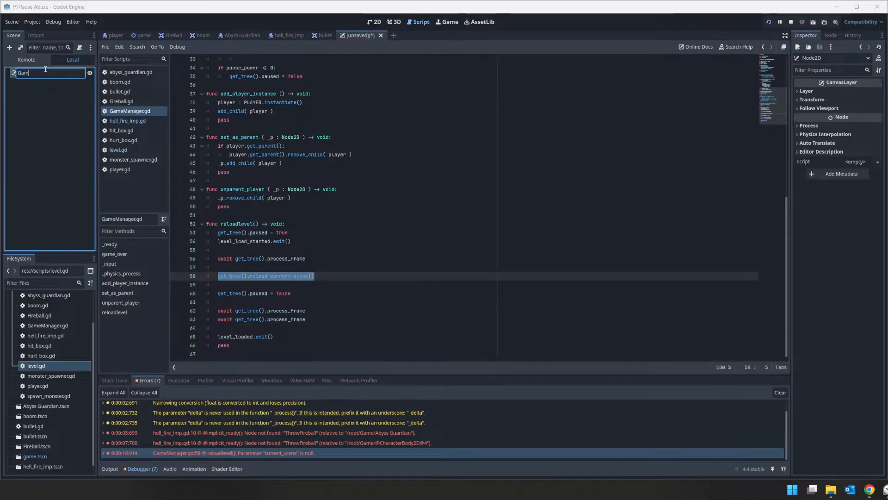
key(BackSpace)
key(BackSpace)
key(BackSpace)
text(eOverScreen)
key(Return)
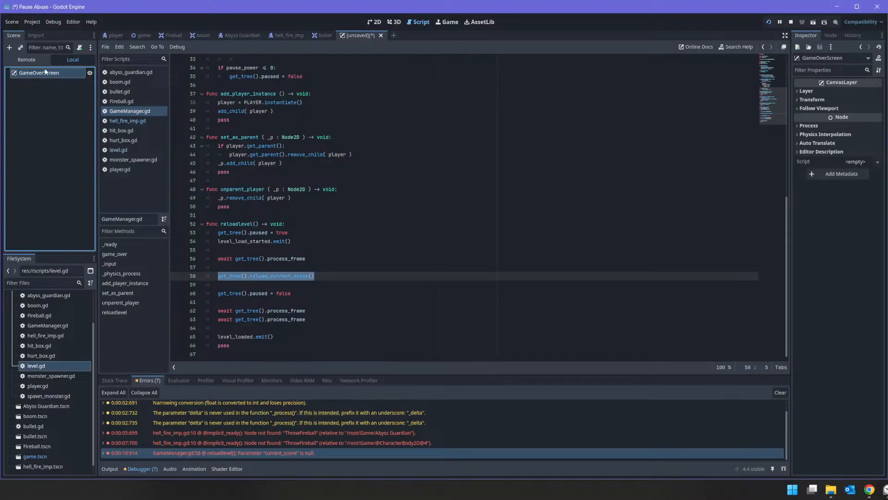
Add a Control child node to GameOverScreen and anchor it to the full rectangle in the 2D view
right_click(46, 73)
click(70, 80)
text(control)
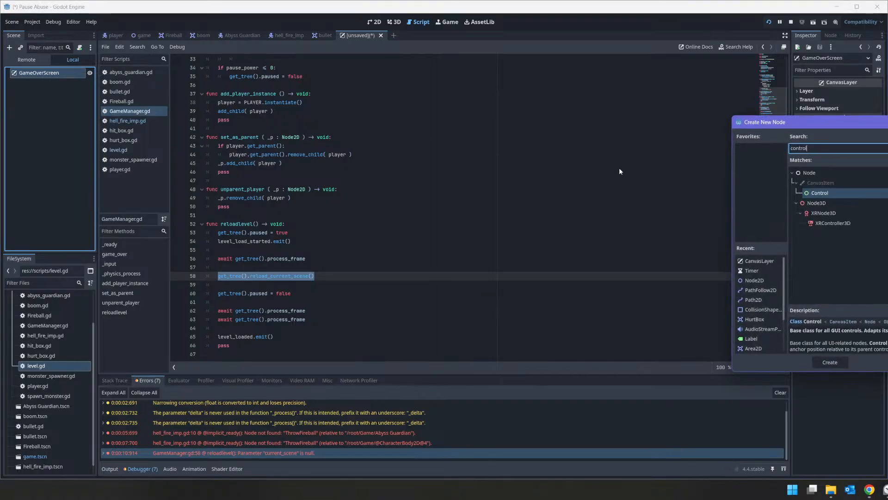
key(Return)
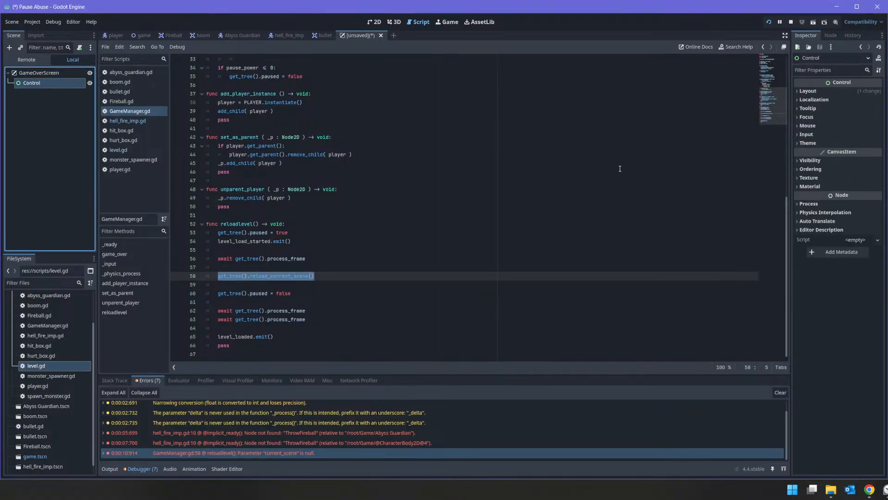
click(383, 23)
click(366, 47)
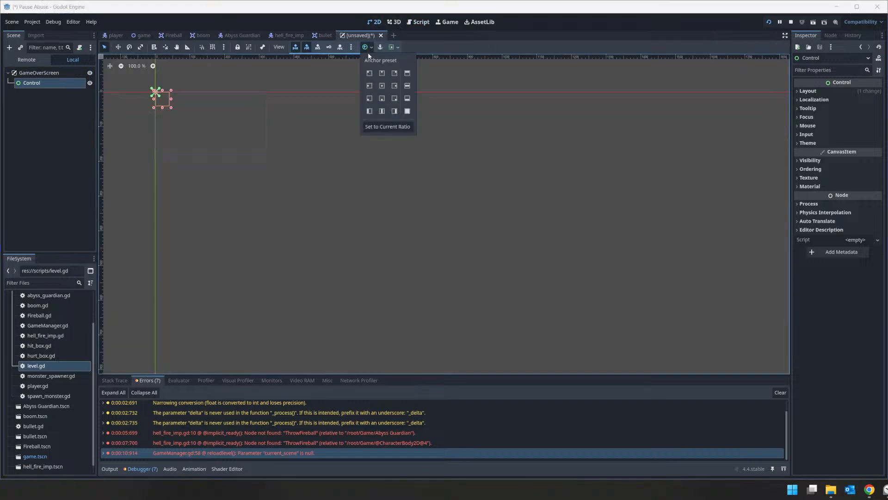
click(407, 111)
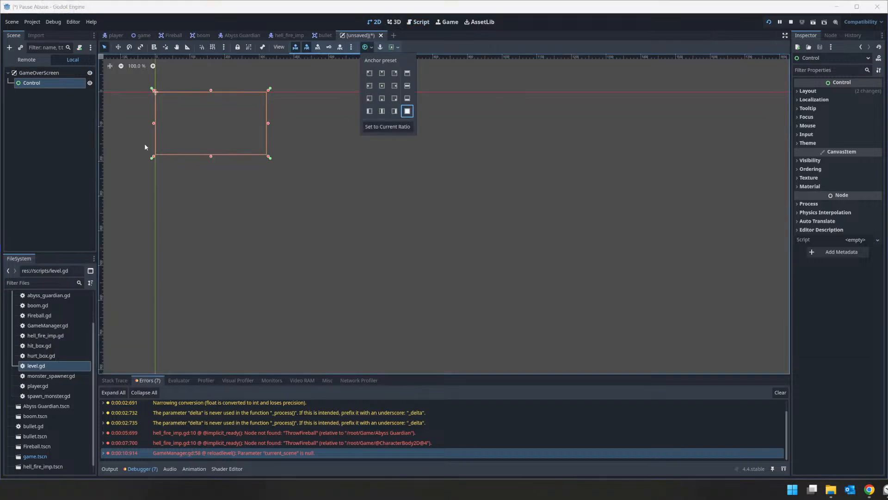
Add a TextureRect child under the Control node and anchor it to the full rectangle
right_click(62, 85)
click(74, 90)
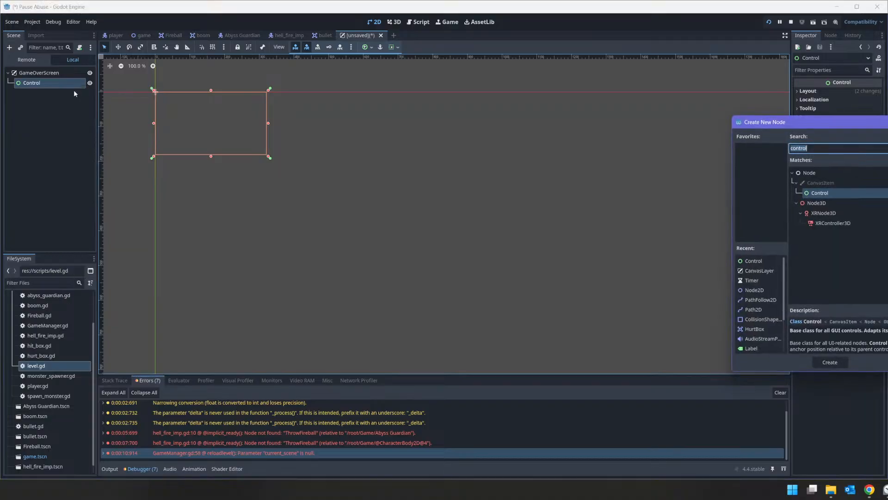
text(text)
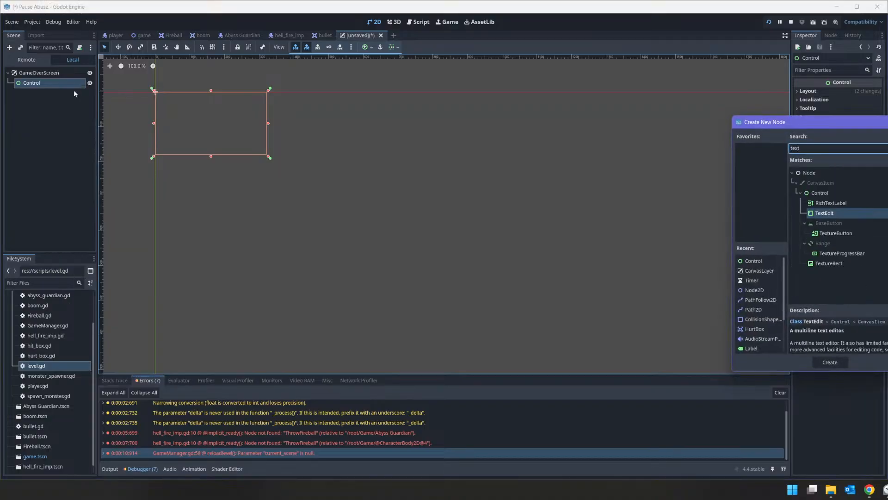
key(Down)
key(Down)
key(Down)
key(Return)
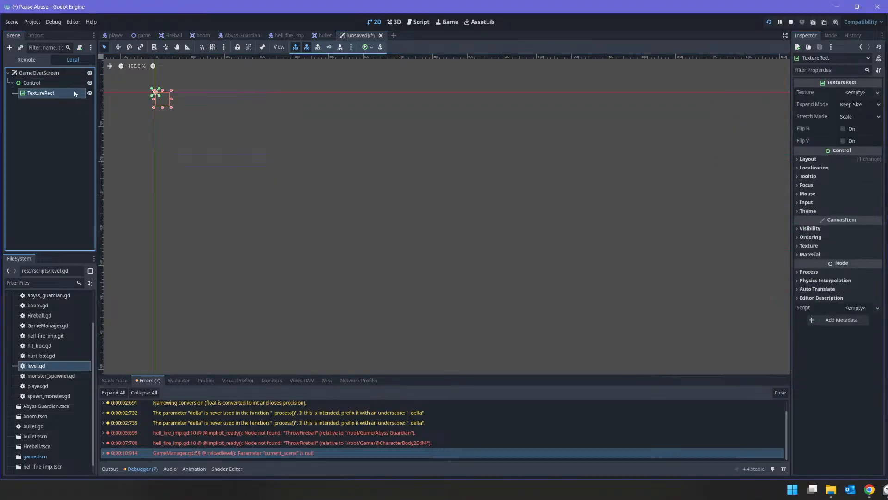
click(366, 47)
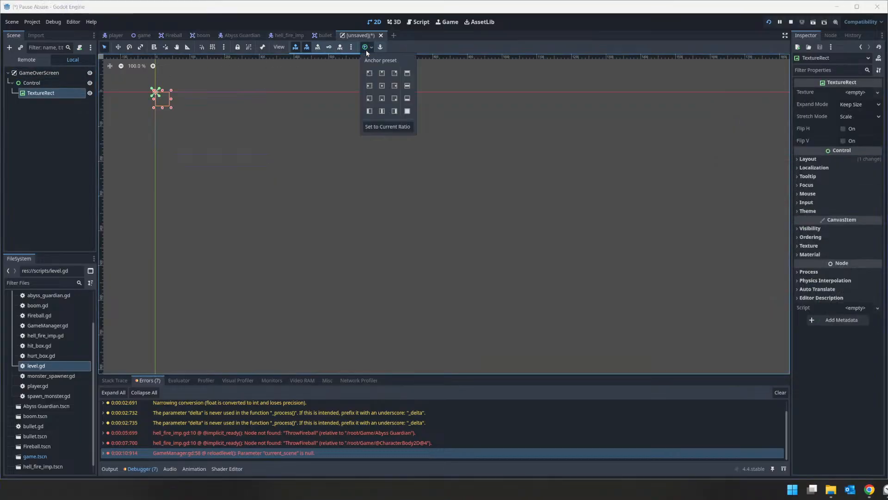
click(406, 111)
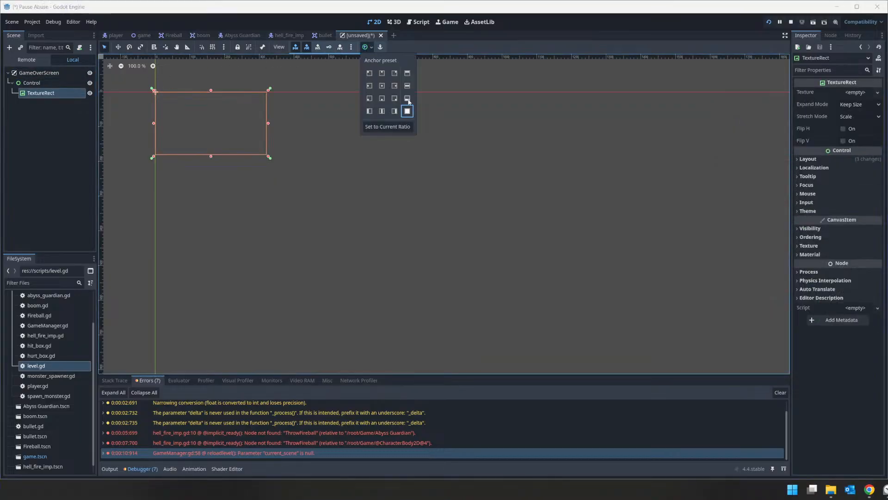
Try a black (000000) Modulate colour on the TextureRect and reset it to the default
click(831, 226)
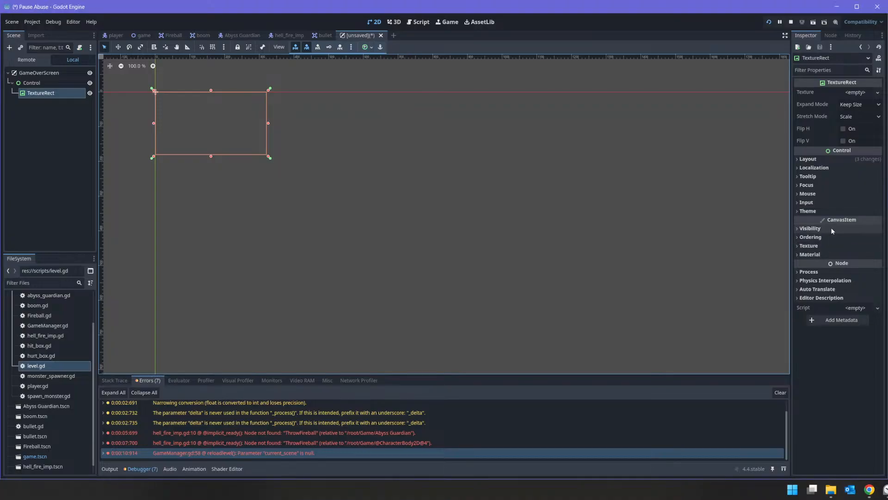
click(834, 229)
click(865, 251)
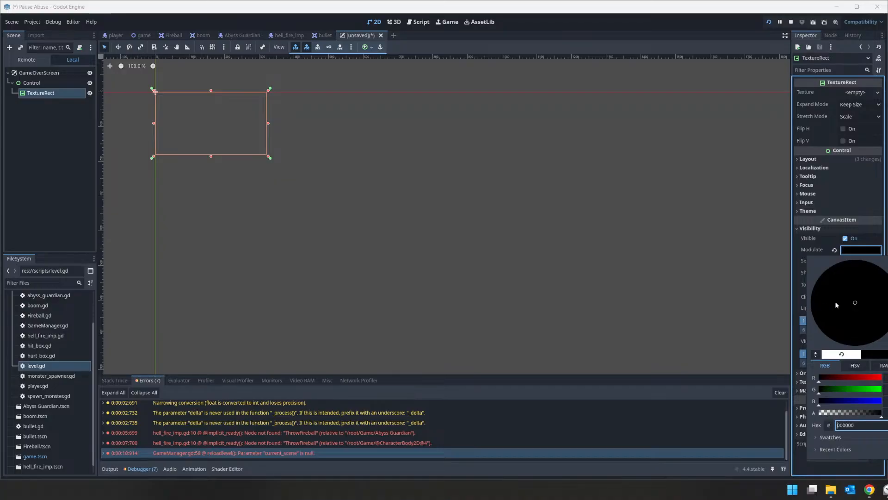
click(707, 253)
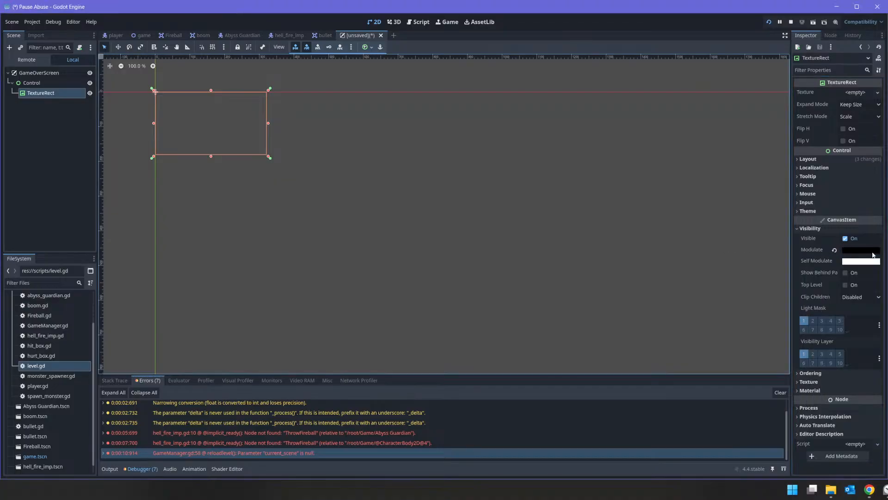
click(835, 251)
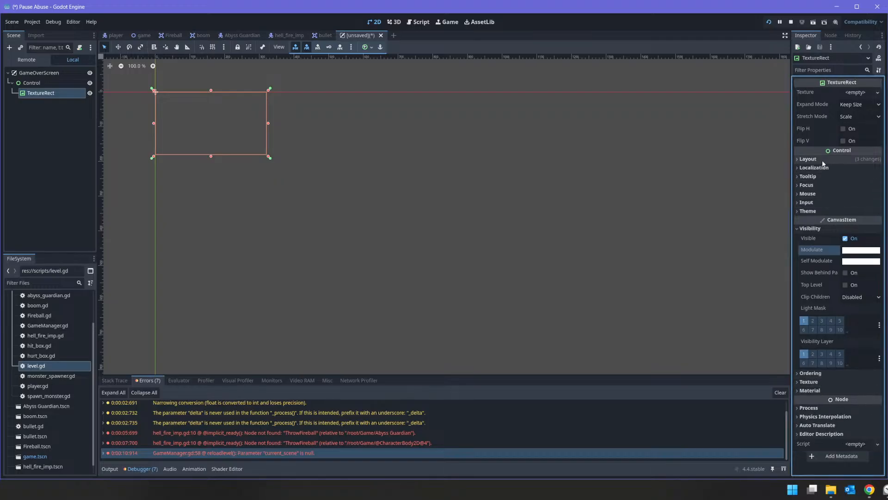
Examine the TextureRect's Theme settings and the options for assigning a theme
click(829, 211)
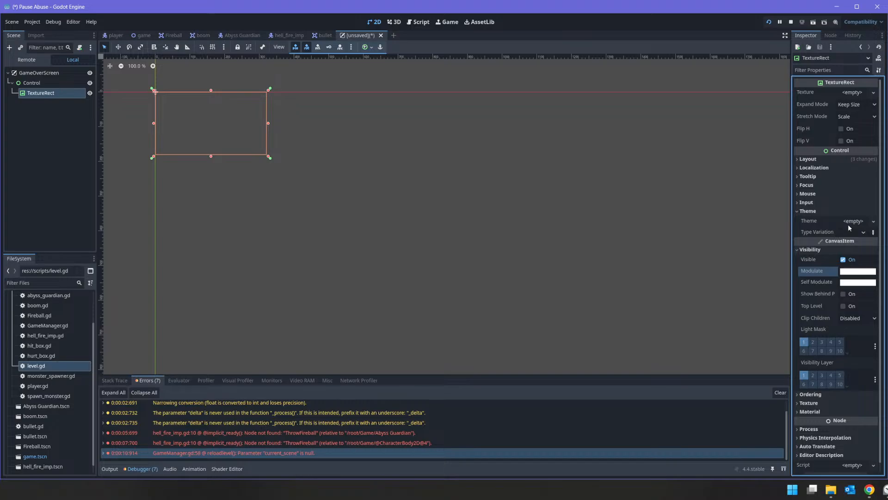
click(828, 211)
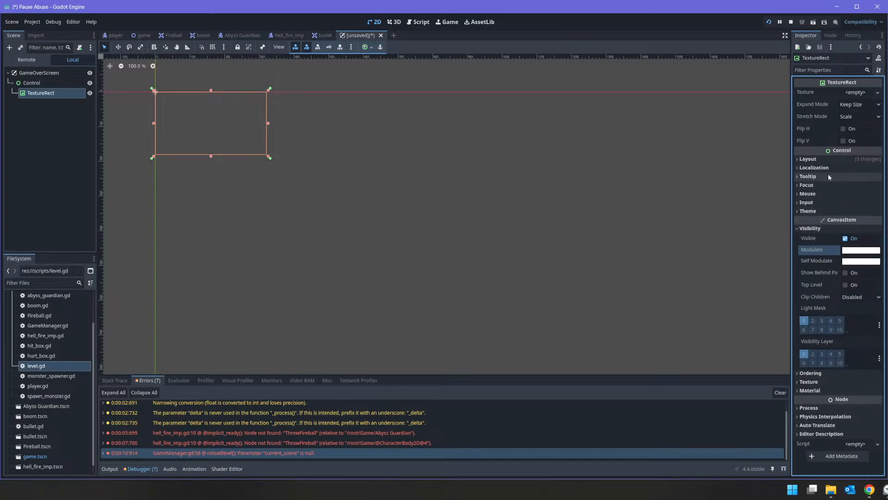
click(822, 211)
click(873, 222)
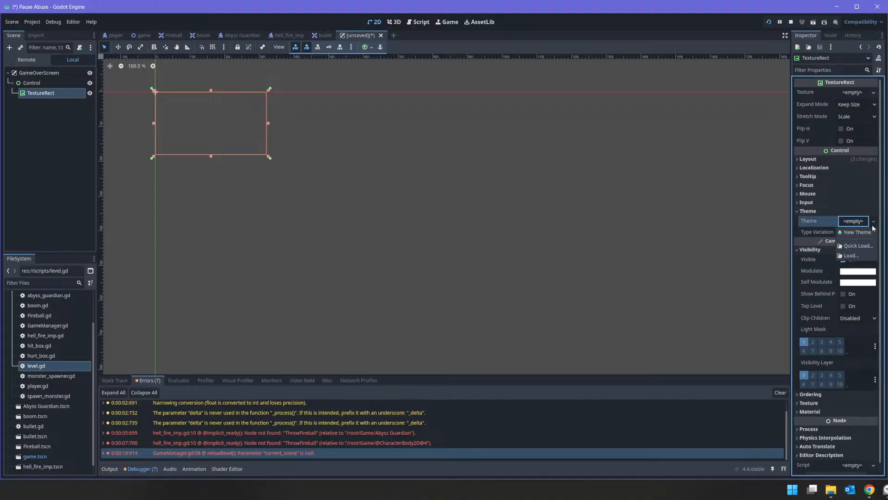
key(Escape)
click(814, 211)
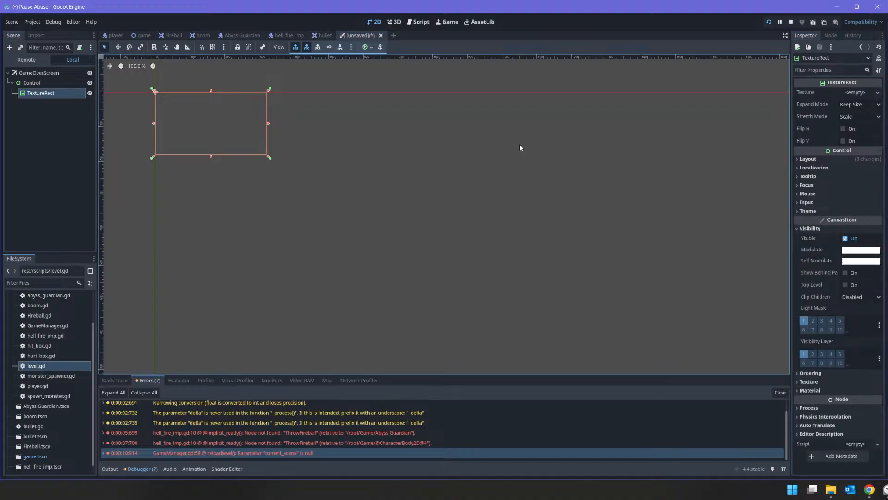
click(55, 94)
click(36, 83)
click(49, 93)
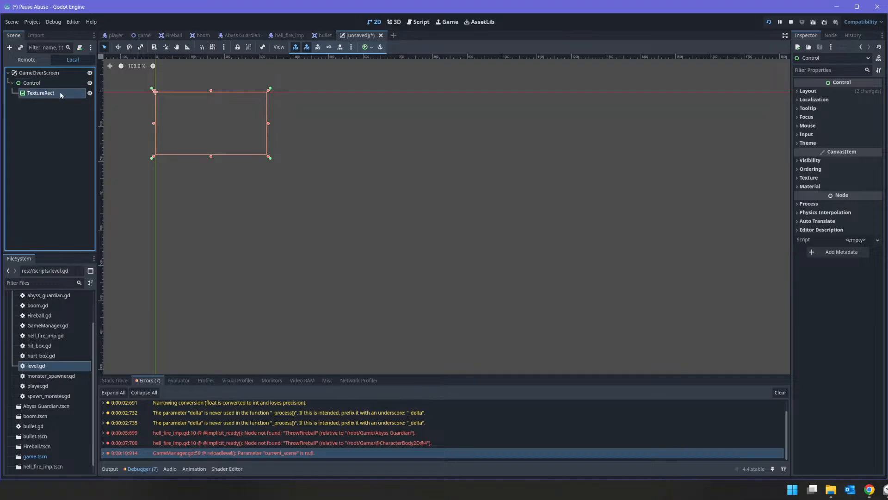
Assign a new GradientTexture2D to the TextureRect and orient its fill vertically from the bottom edge to the top edge
click(857, 93)
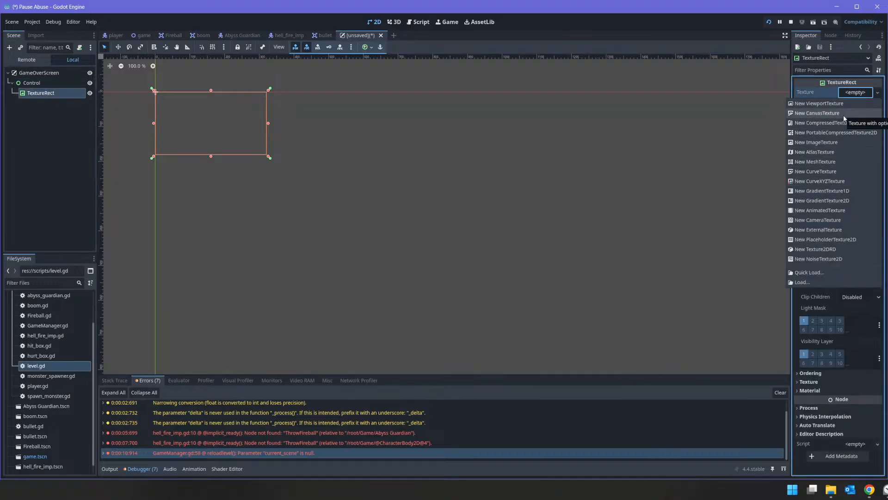
click(853, 196)
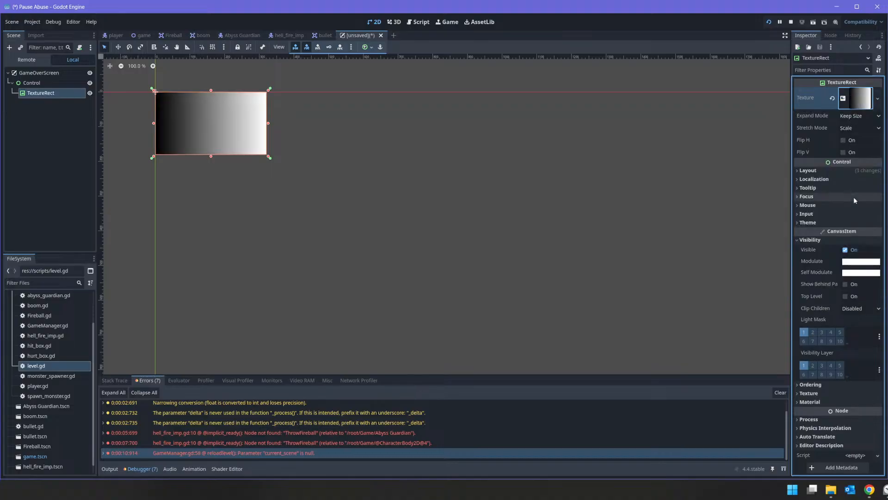
click(858, 101)
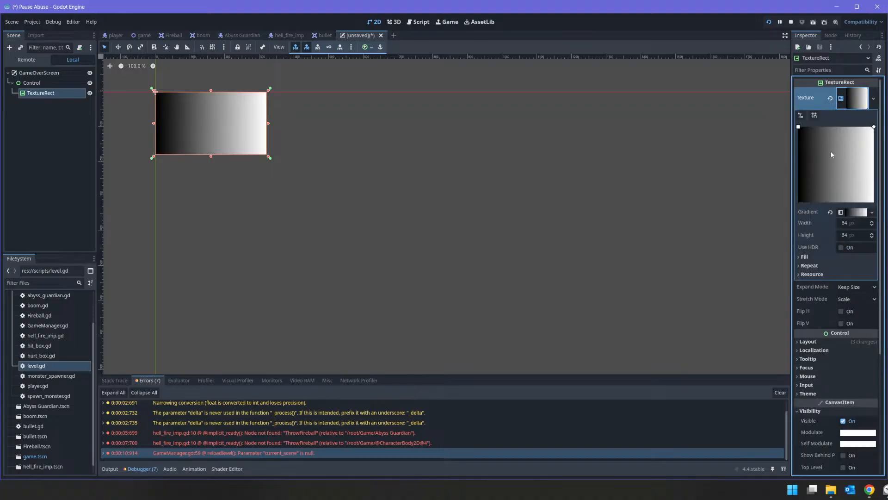
drag(798, 127, 786, 215)
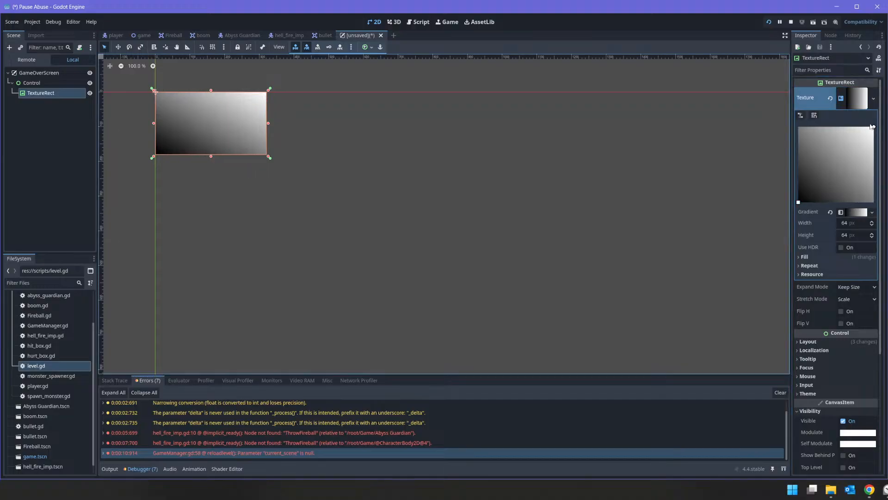
drag(871, 126, 780, 123)
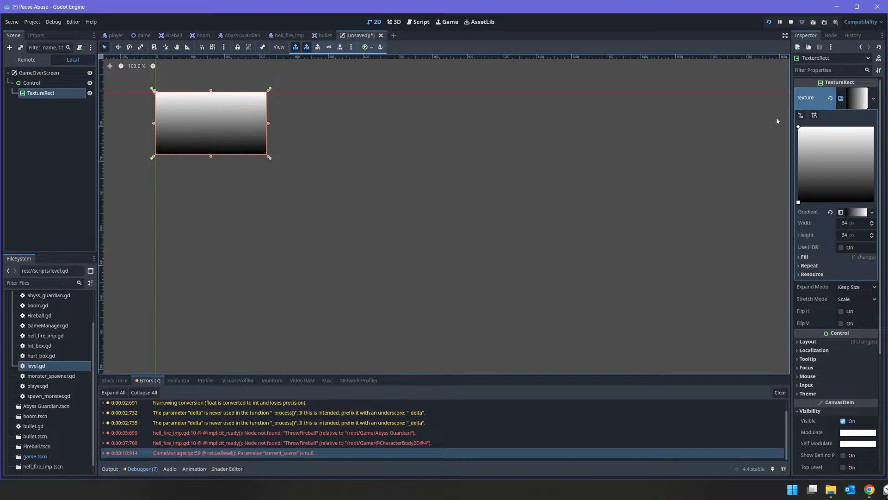
Move the gradient's black stop past the white one and recolour the white stop dark red (46080e)
click(858, 212)
drag(800, 243, 852, 245)
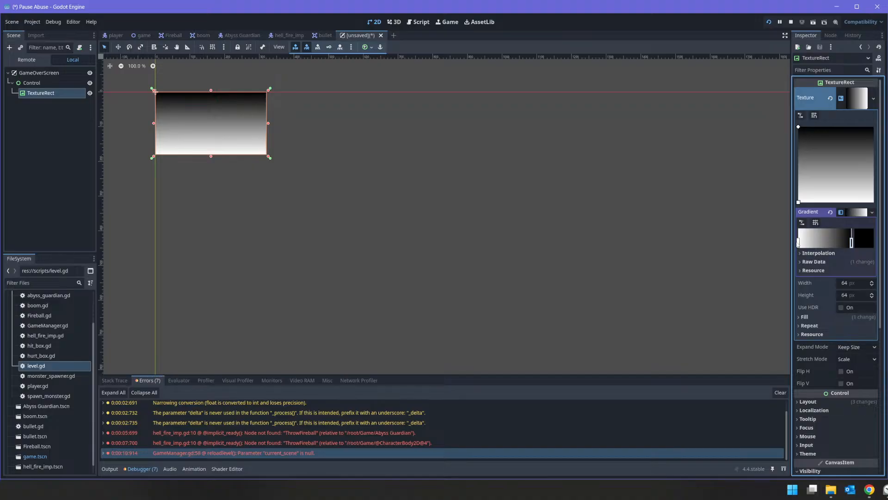
click(798, 242)
click(860, 235)
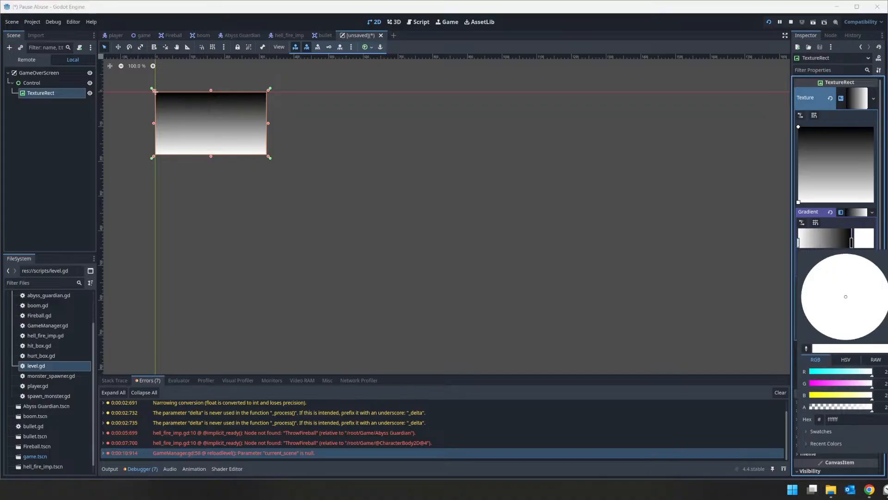
drag(887, 254, 887, 318)
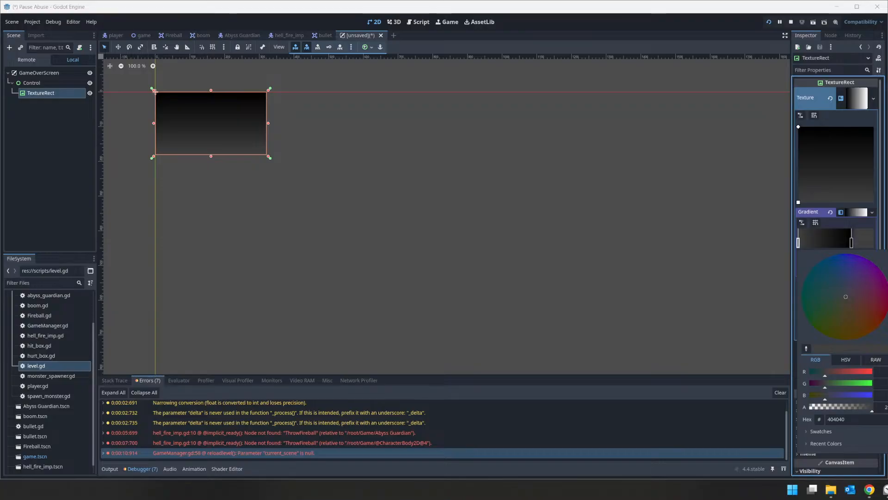
drag(887, 313, 884, 314)
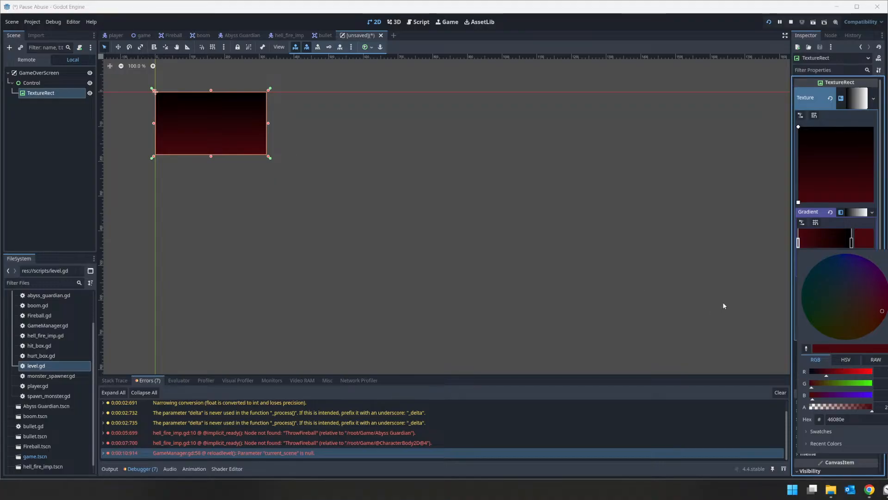
Add an HBoxContainer child under the Control node and anchor it to the center
right_click(37, 85)
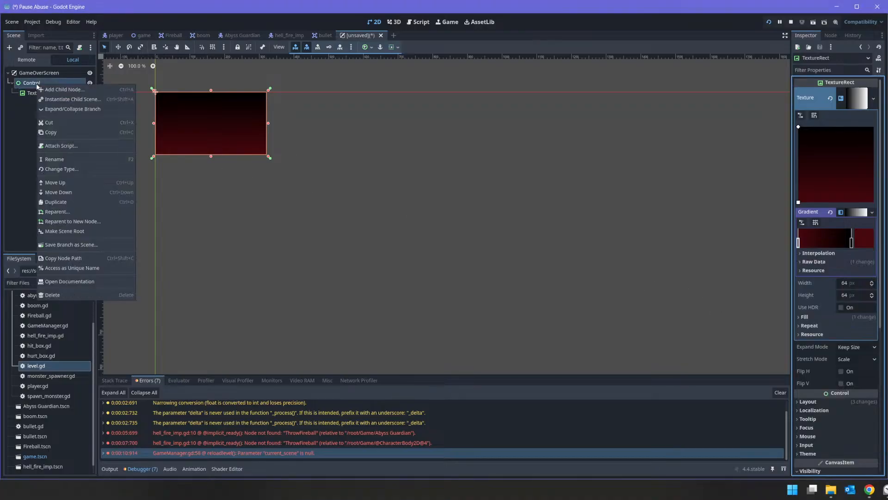
click(53, 90)
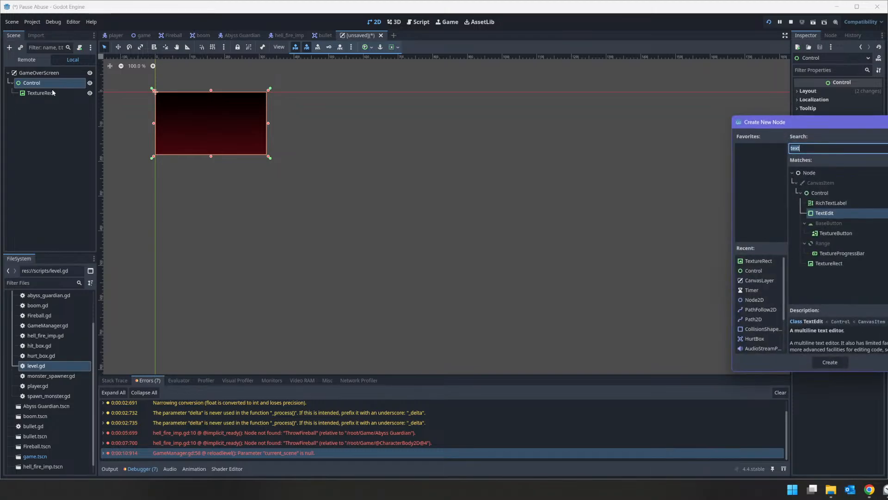
text(hbxo)
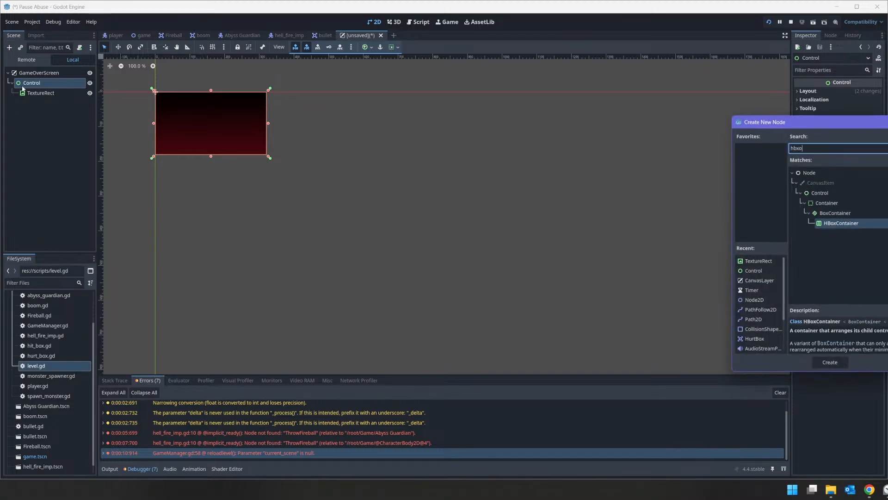
key(Return)
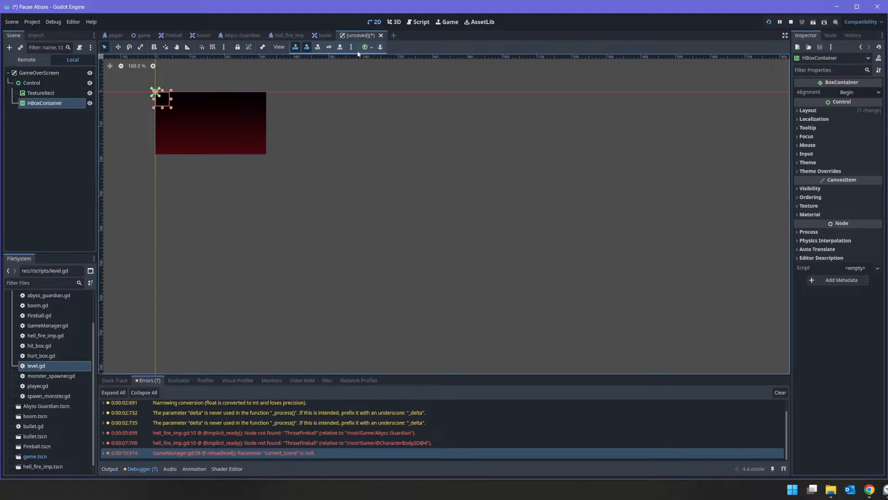
click(369, 49)
click(381, 86)
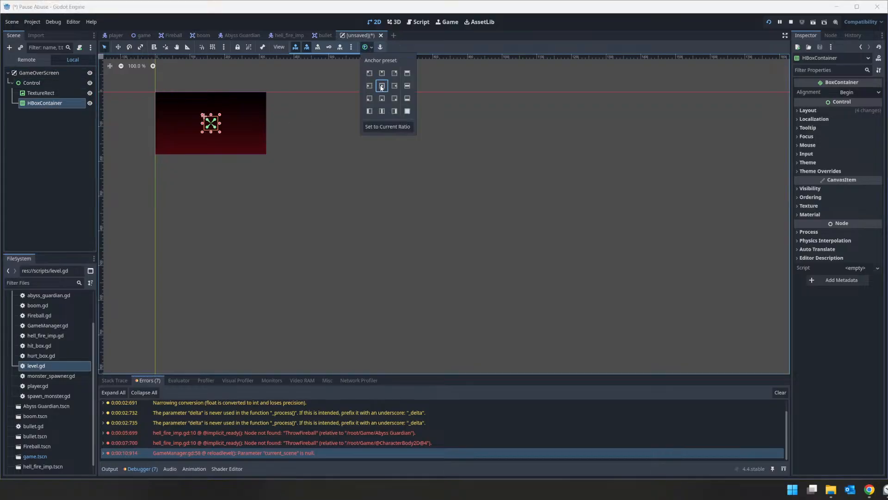
Add a VBoxContainer child under the HBoxContainer
click(52, 104)
right_click(52, 105)
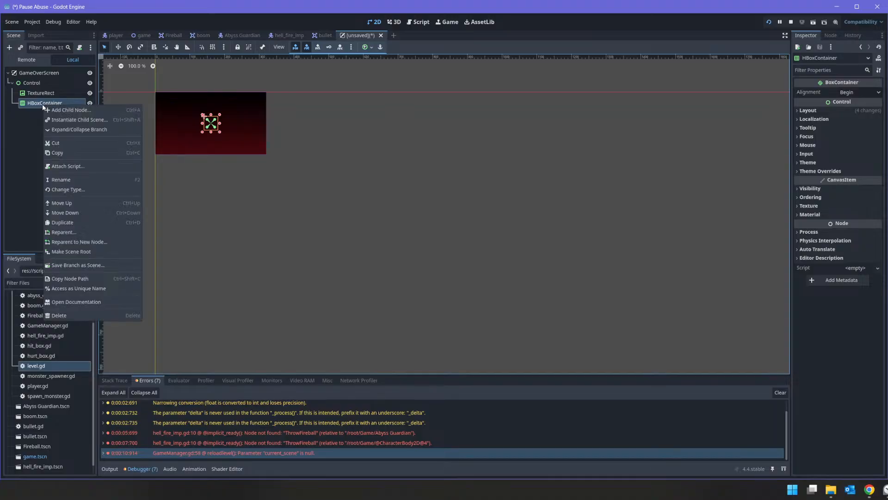
click(69, 110)
text(vbox)
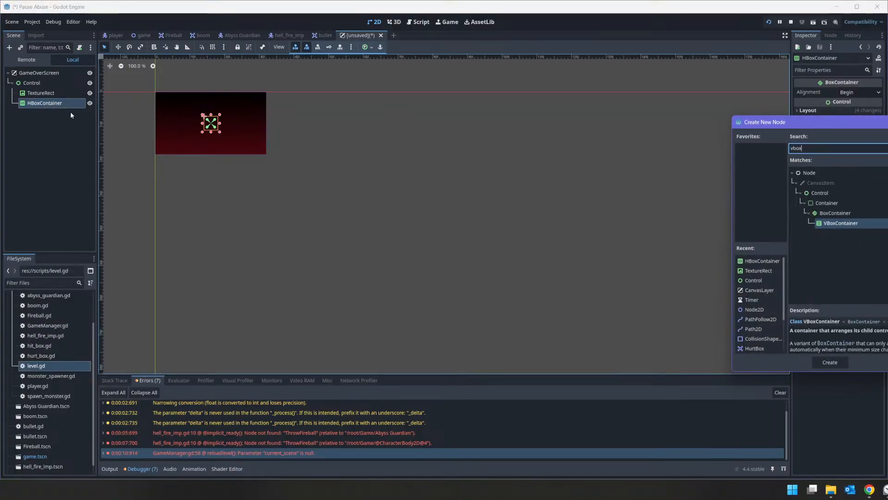
key(Return)
Add a Label child under the VBoxContainer with the text "Game Over"
right_click(69, 113)
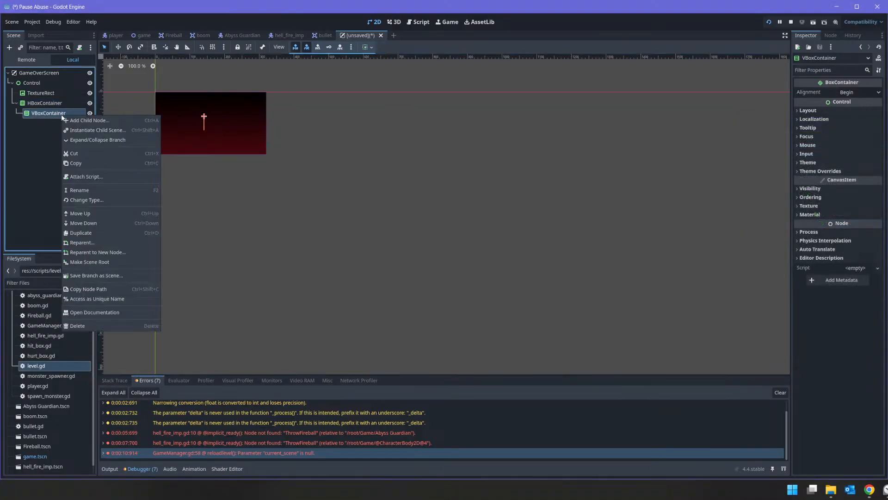
click(78, 119)
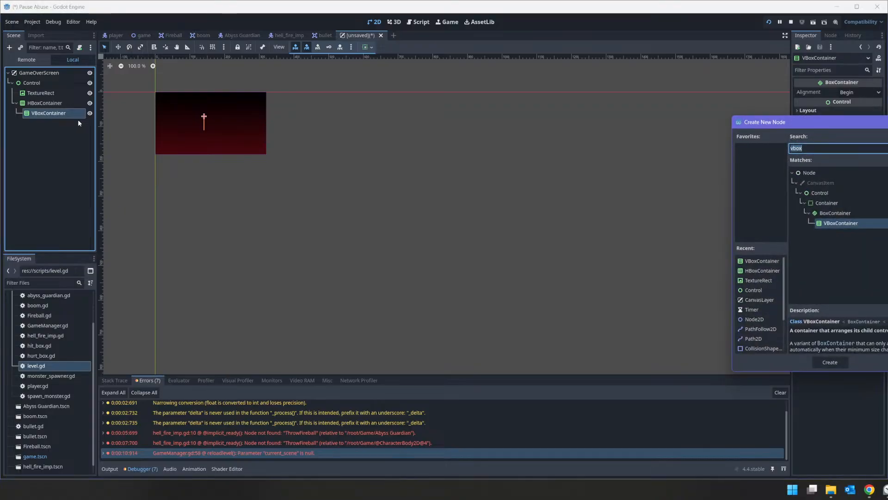
text(label)
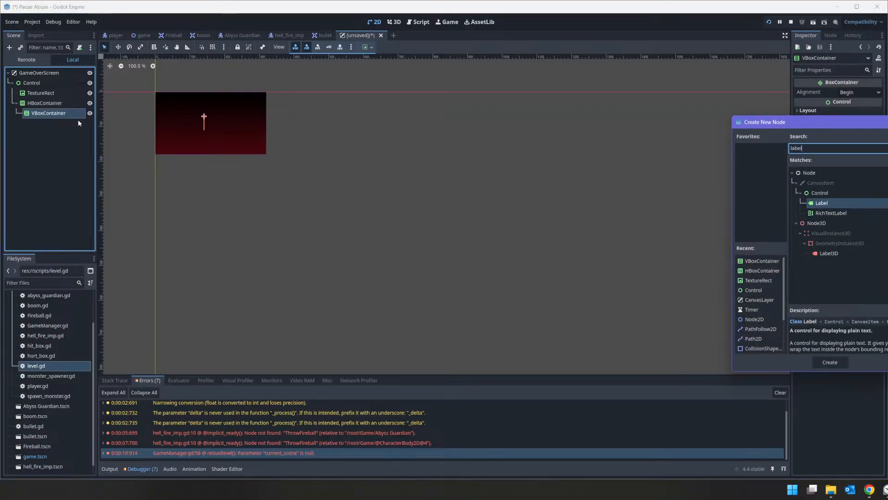
key(Return)
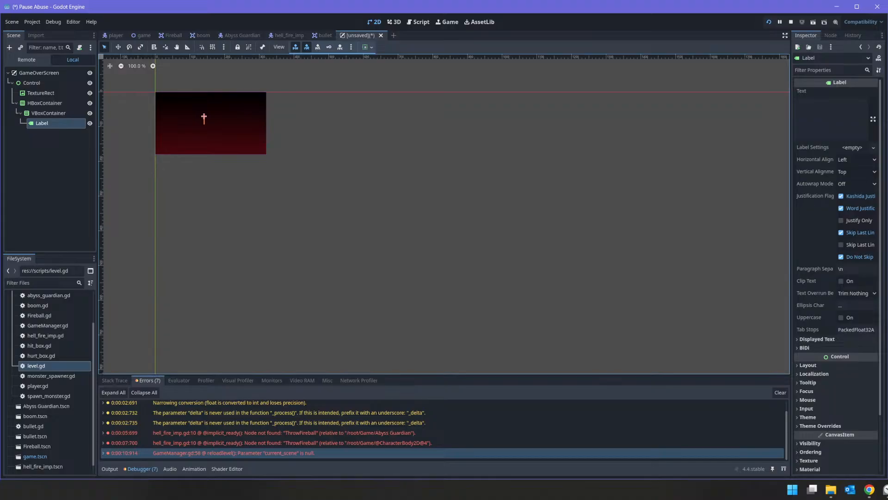
click(820, 103)
text(Game)
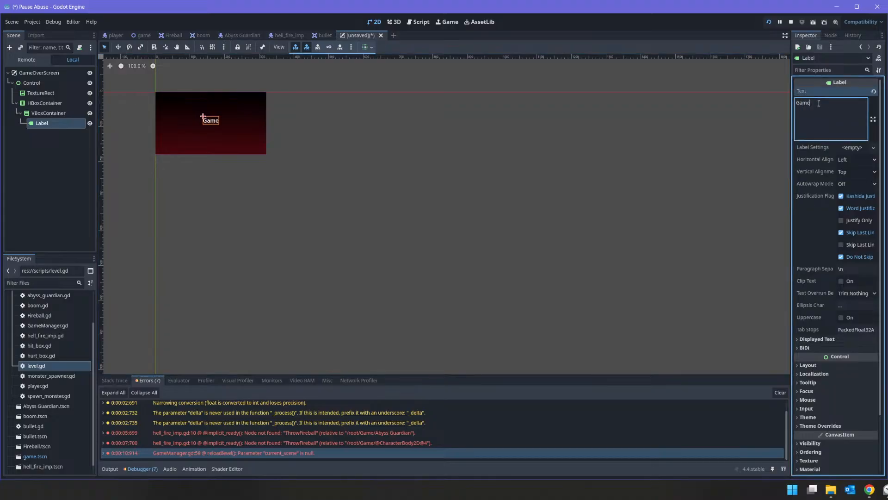
text( Over)
key(Return)
key(BackSpace)
Add a nested HBoxContainer under the VBoxContainer, below the "Game Over" label
right_click(39, 112)
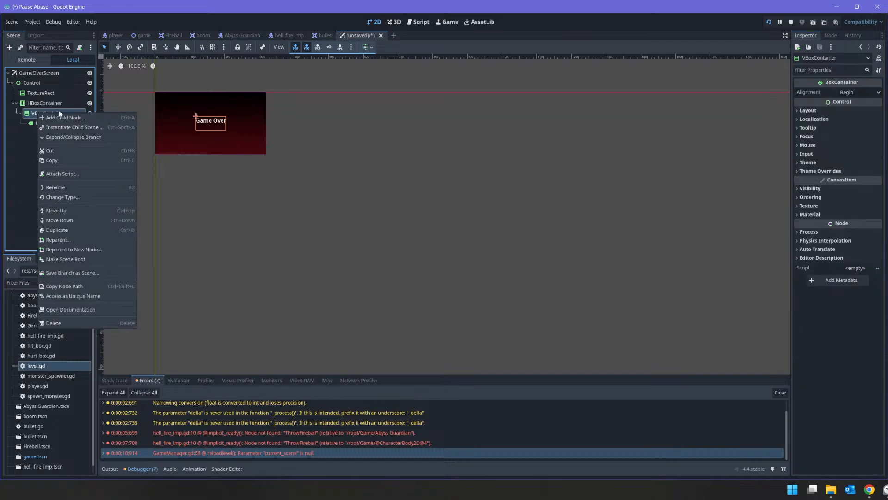
click(65, 117)
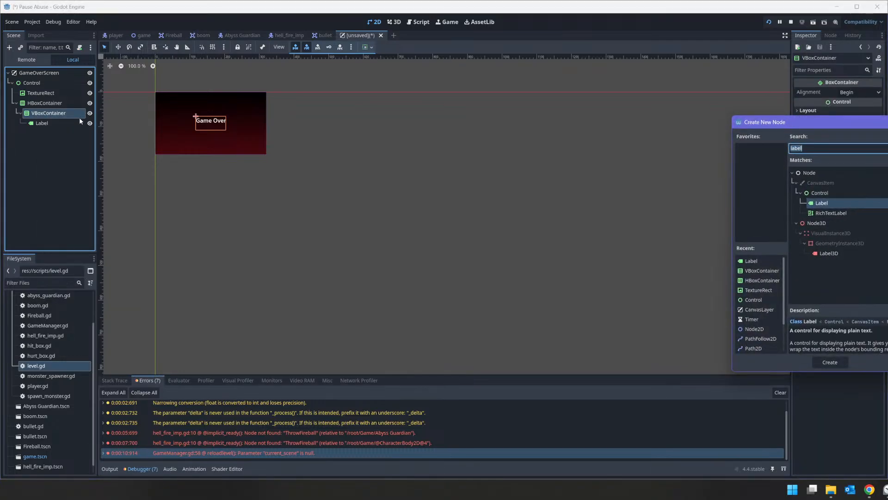
text(hbox)
key(Return)
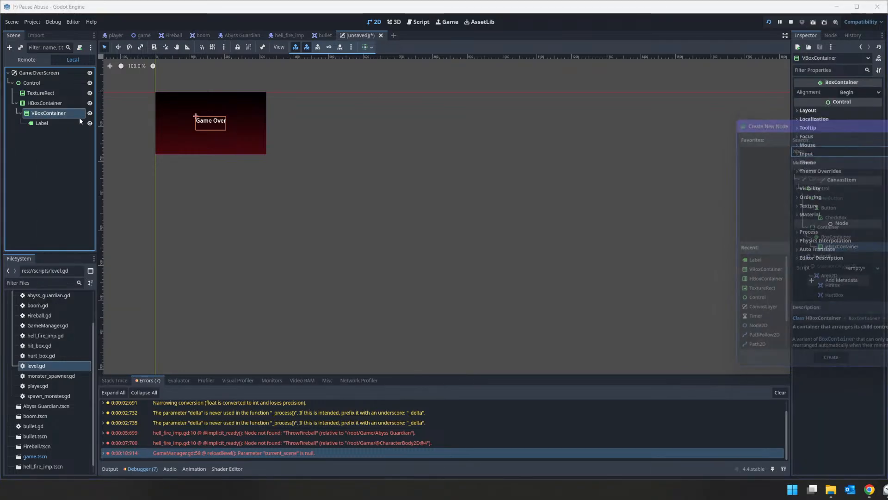
Add a Label child under the nested HBoxContainer with the text "Survived for:"
right_click(51, 134)
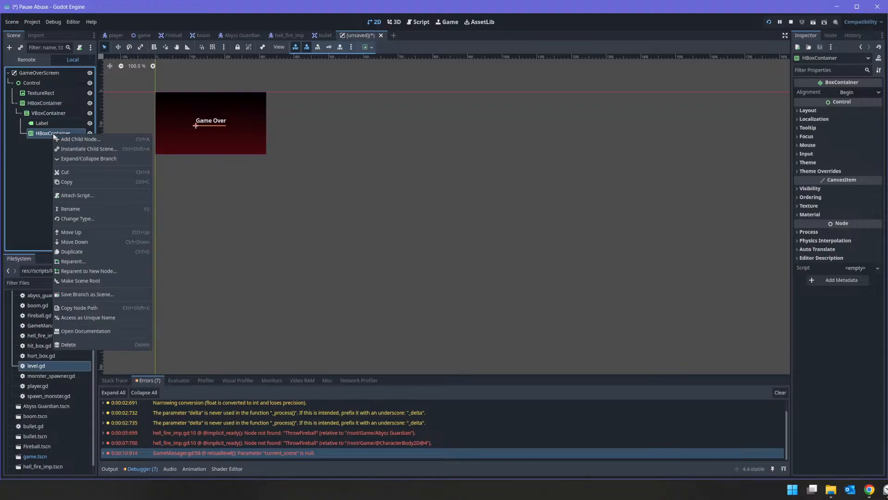
click(70, 137)
text(lable)
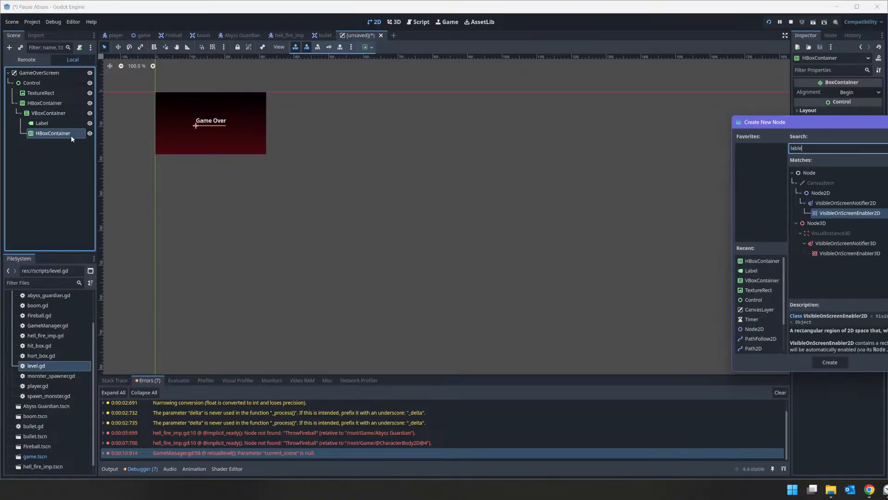
key(BackSpace)
key(BackSpace)
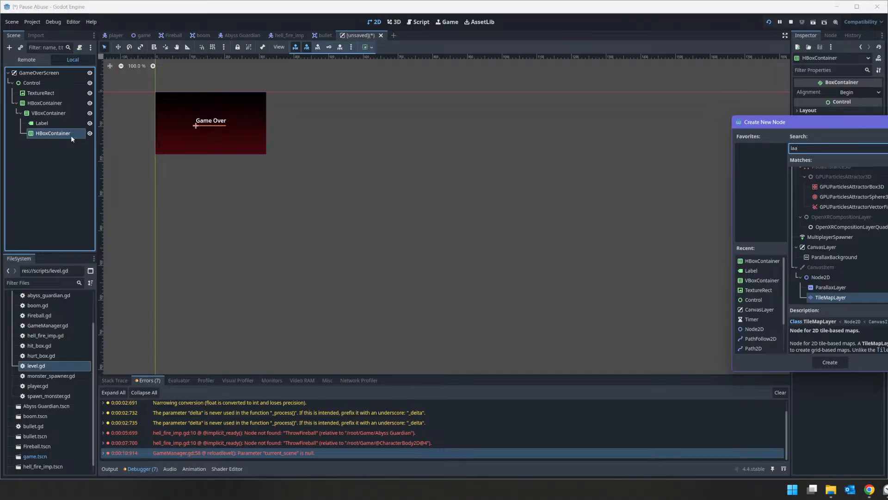
text(el)
key(Return)
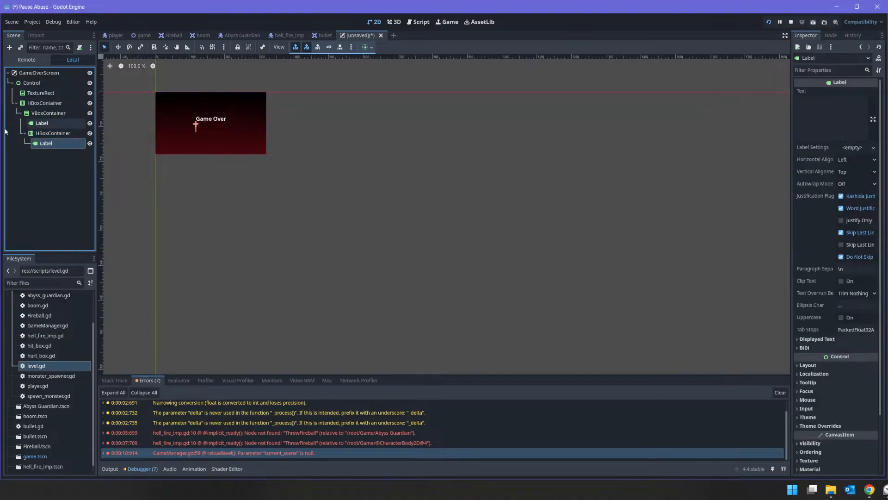
click(811, 115)
text(Survived:)
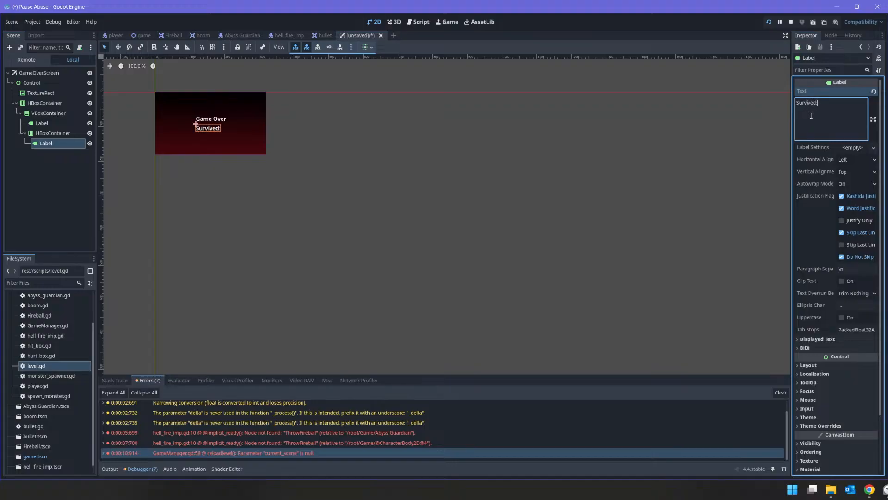
key(BackSpace)
text(for:)
key(BackSpace)
Add a second Label under the nested HBoxContainer with the placeholder text "145 sec"
right_click(52, 135)
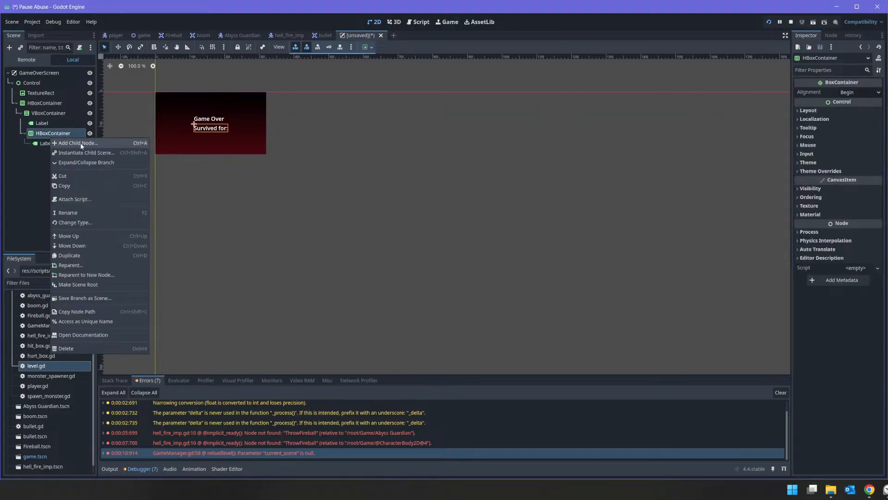
click(79, 143)
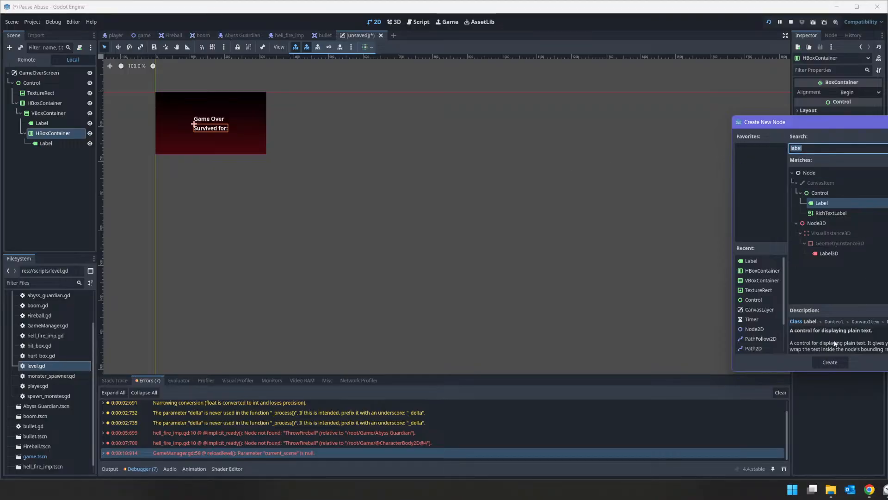
click(831, 361)
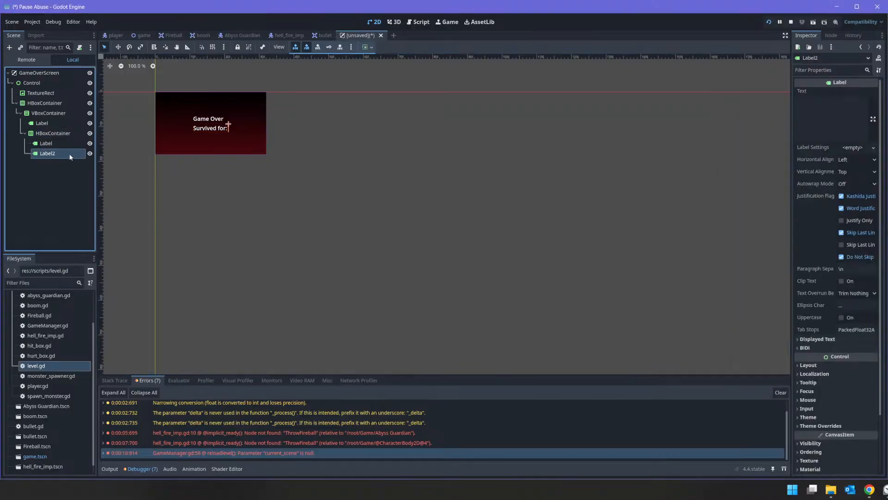
click(807, 122)
text(145 sec)
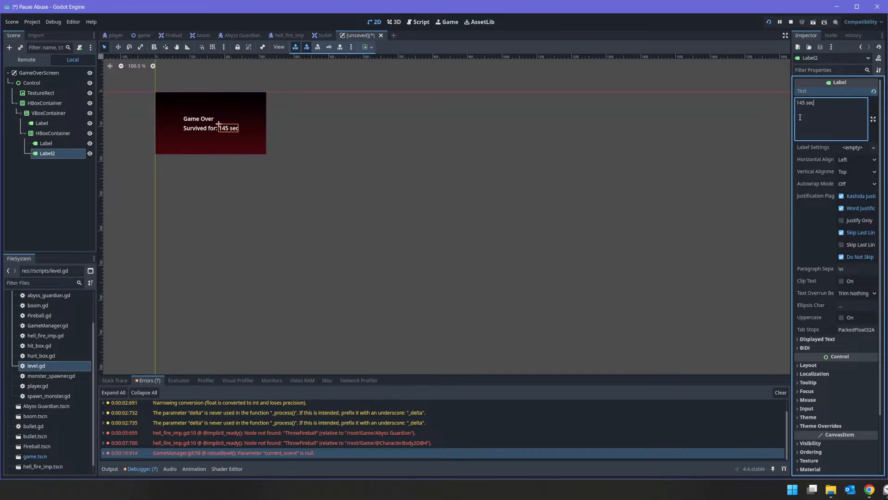
Set the horizontal alignment of the "Survived for:" and "145 sec" labels to Center
click(59, 142)
ctrl+click(60, 149)
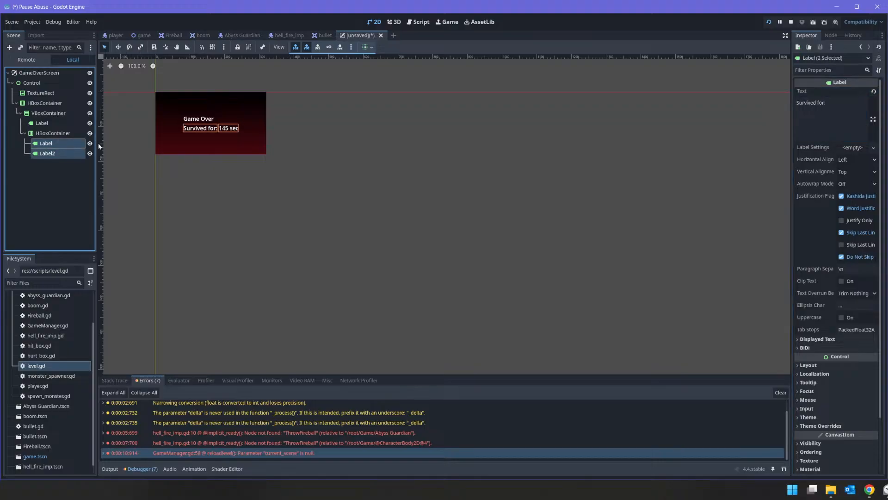
click(854, 162)
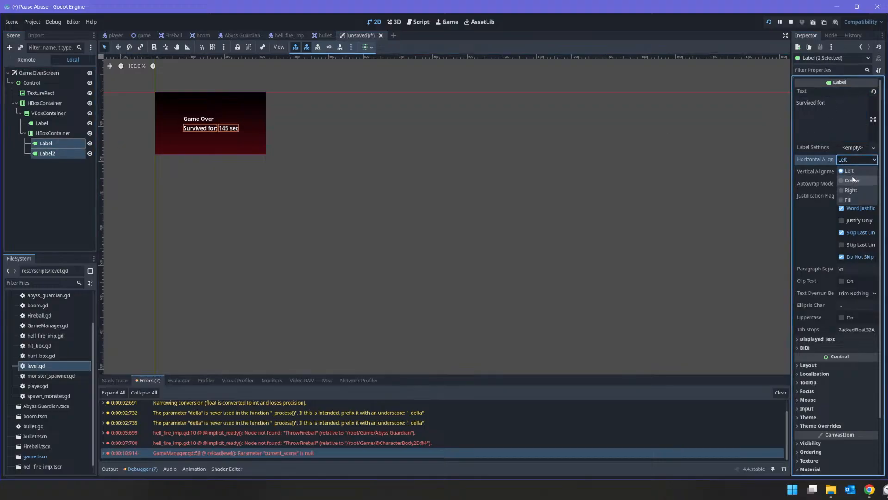
click(53, 145)
click(59, 135)
click(54, 142)
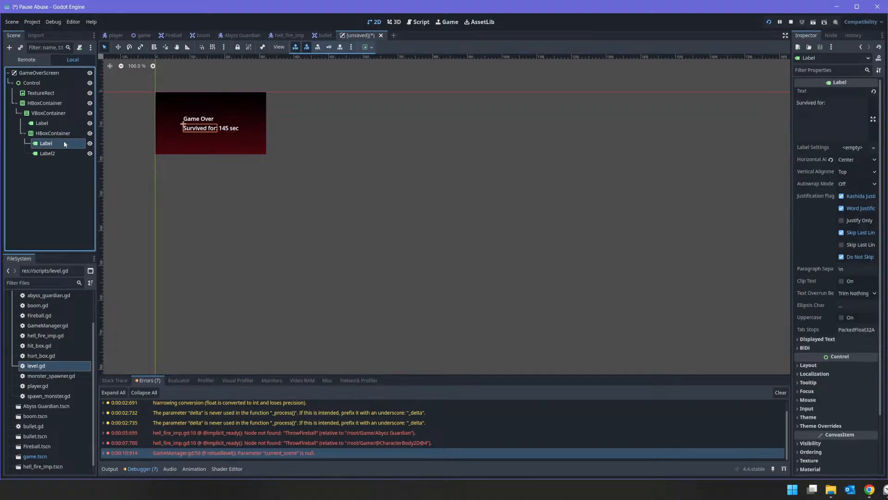
click(832, 160)
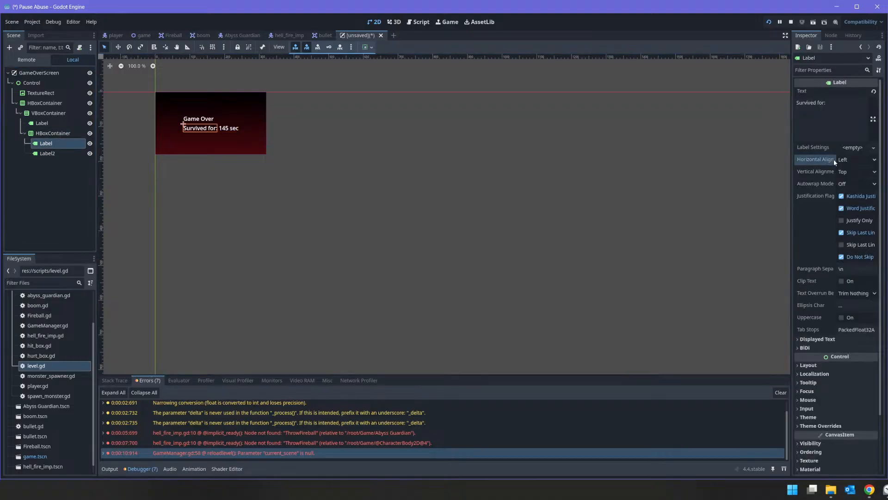
click(854, 157)
click(852, 180)
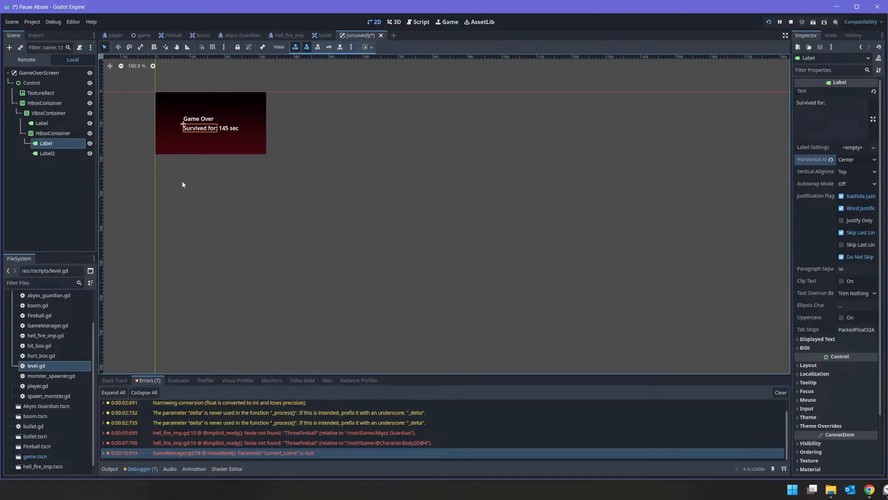
click(52, 133)
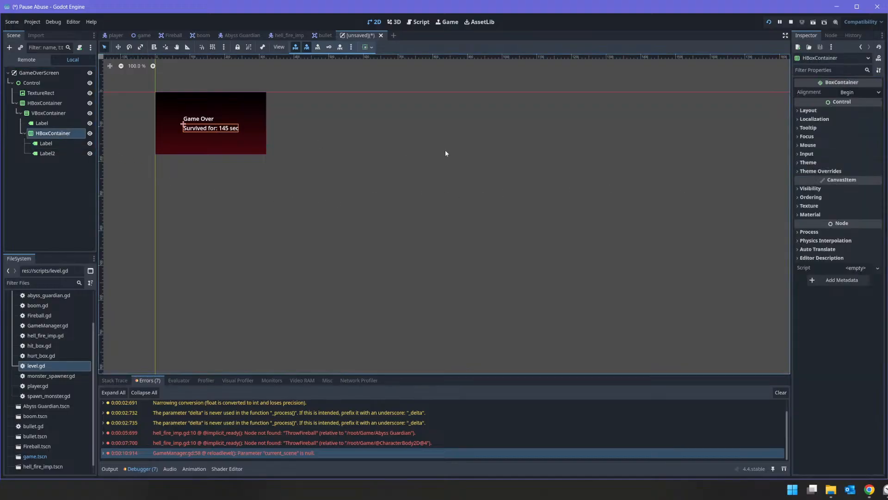
click(835, 110)
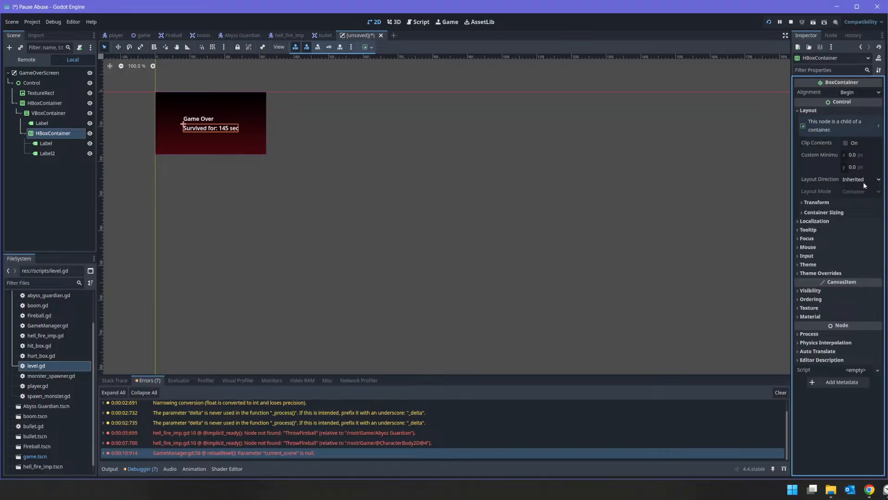
click(815, 273)
click(813, 281)
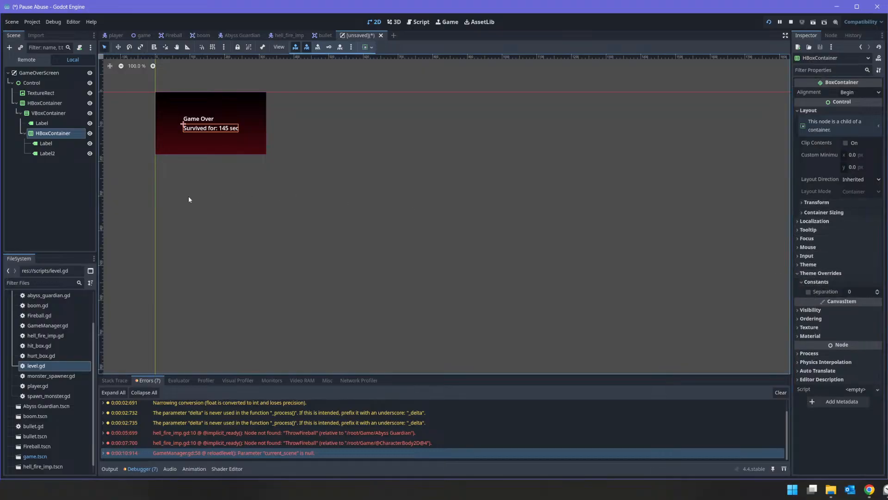
Set the horizontal alignment of the "Game Over" label to Center
click(43, 123)
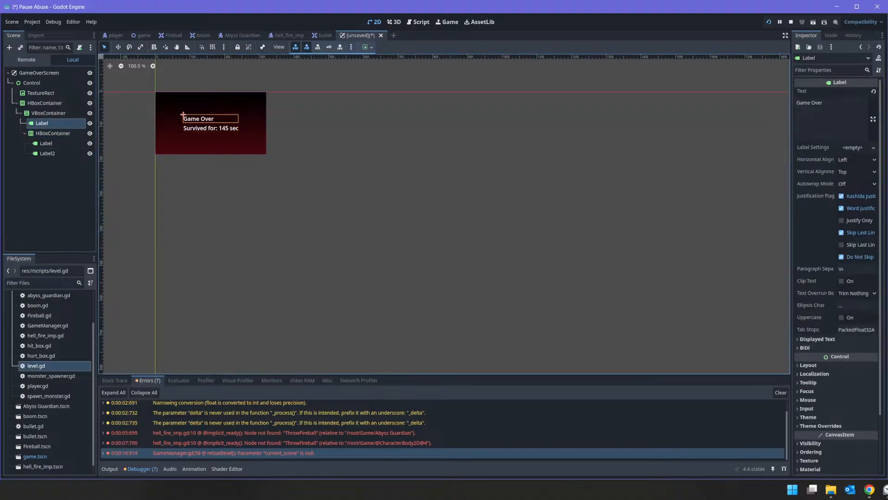
click(864, 161)
click(861, 181)
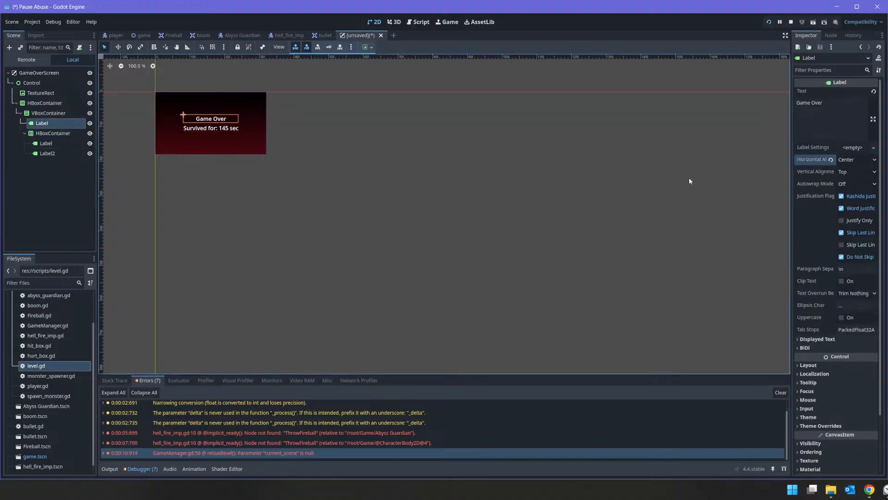
click(277, 175)
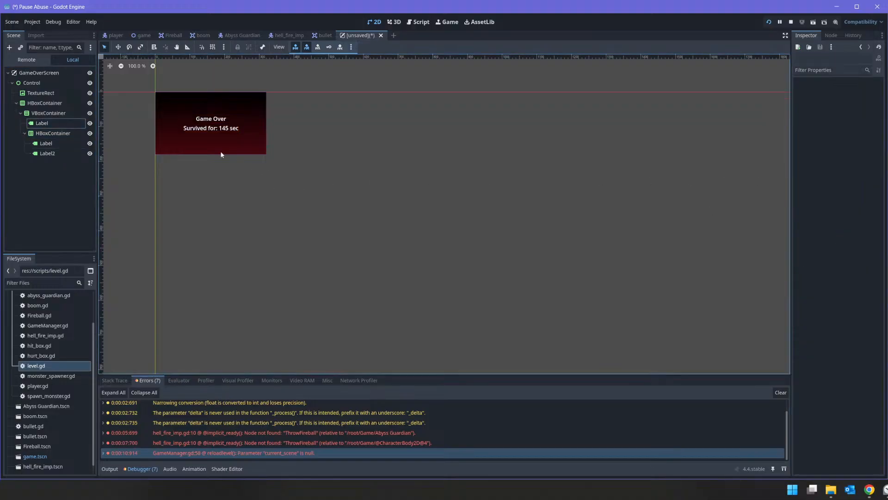
Add a Button child under the VBoxContainer with the text "Restart"
click(52, 133)
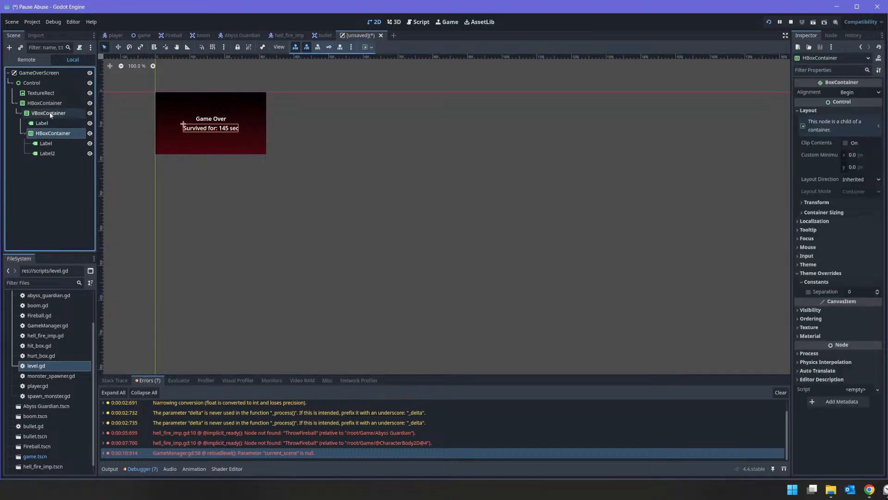
click(47, 113)
right_click(53, 113)
click(54, 115)
text(Button)
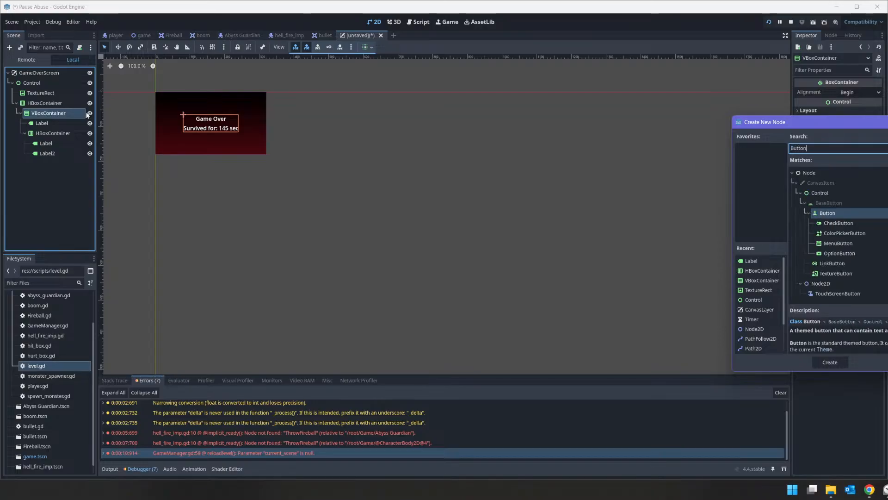
key(Return)
click(864, 104)
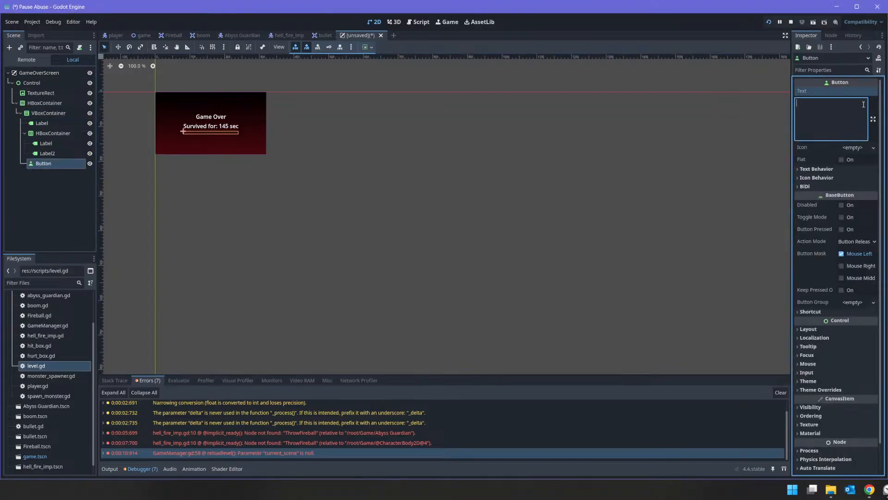
text(Restart)
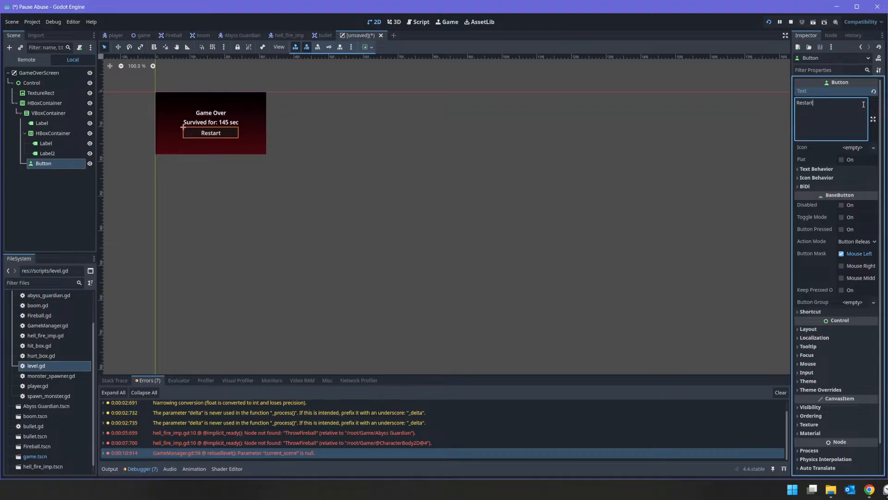
click(491, 214)
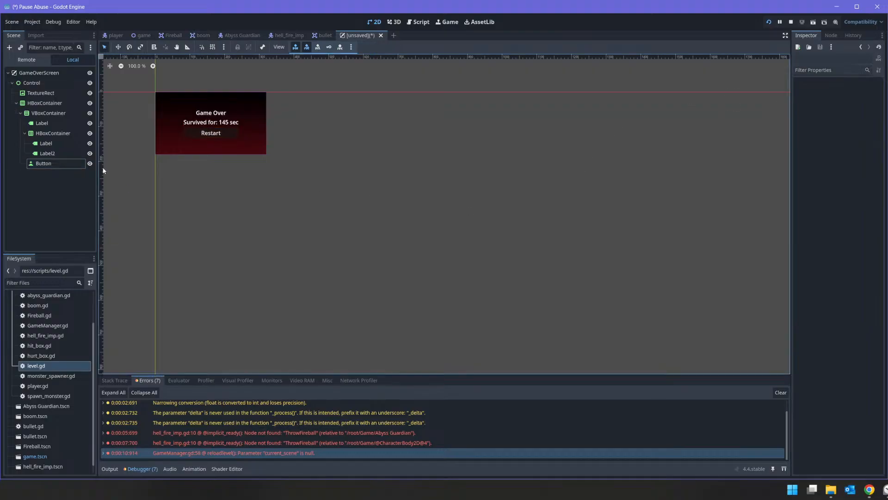
Override the theme font of all three labels and the Restart button together with the m5x7 font
click(42, 123)
ctrl+click(46, 143)
ctrl+click(47, 154)
ctrl+click(44, 164)
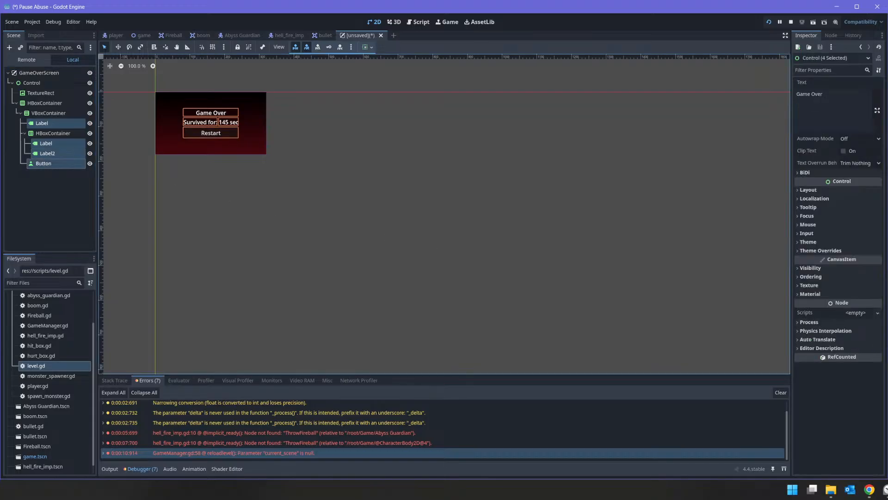
click(821, 250)
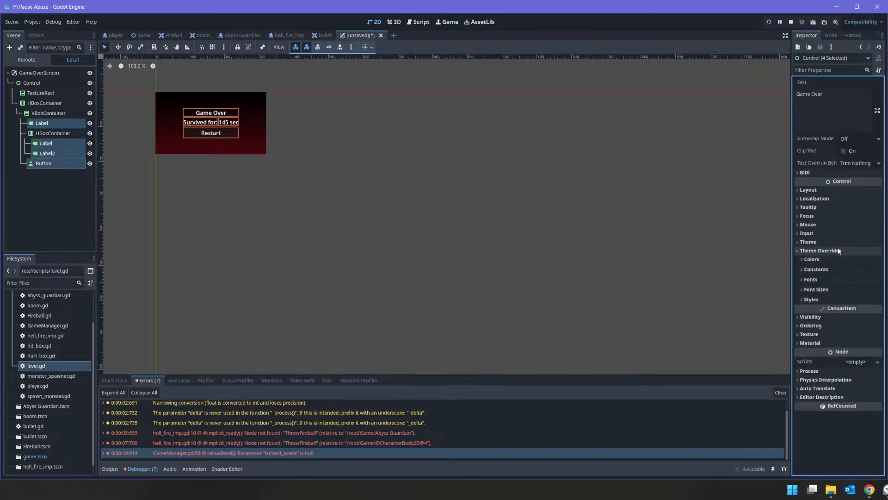
click(823, 280)
click(876, 290)
click(847, 333)
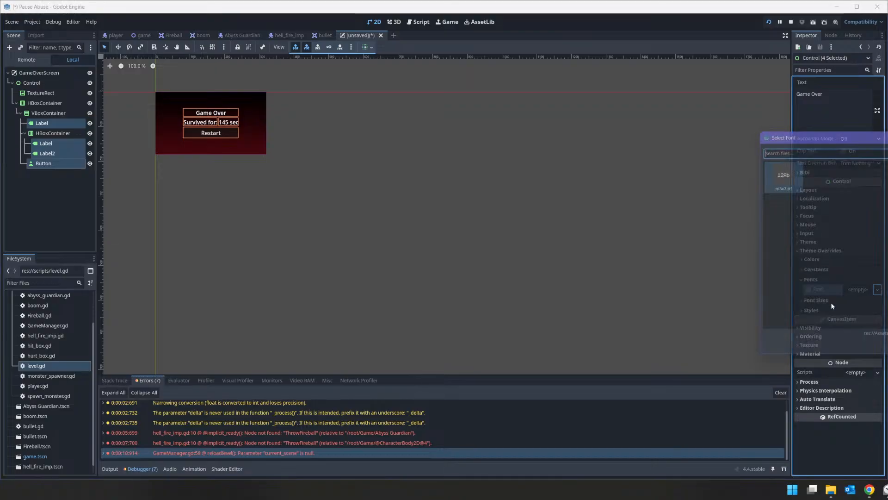
double_click(778, 181)
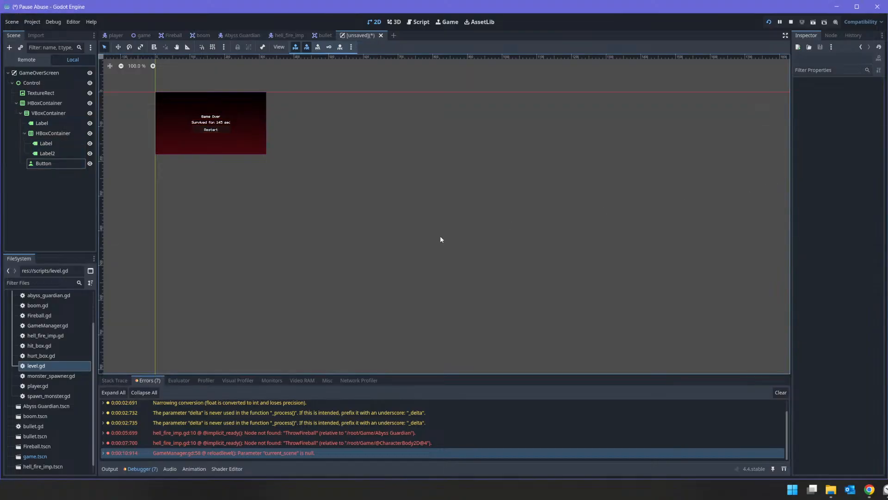
Save the game-over scene as game_over_screen.tscn in the project root folder res://
click(44, 163)
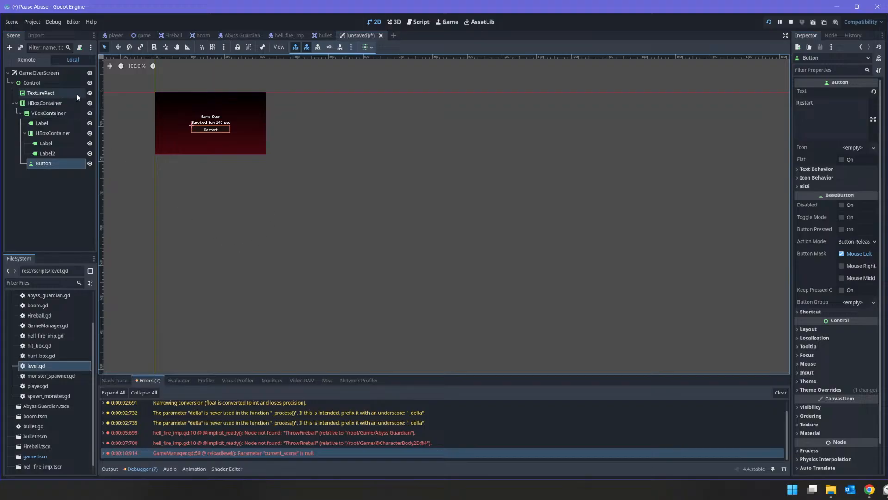
key(ctrl+s)
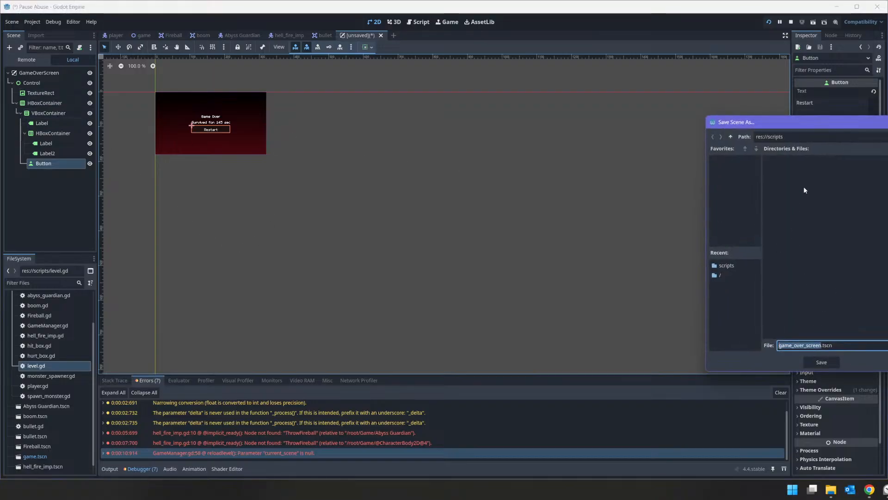
click(730, 136)
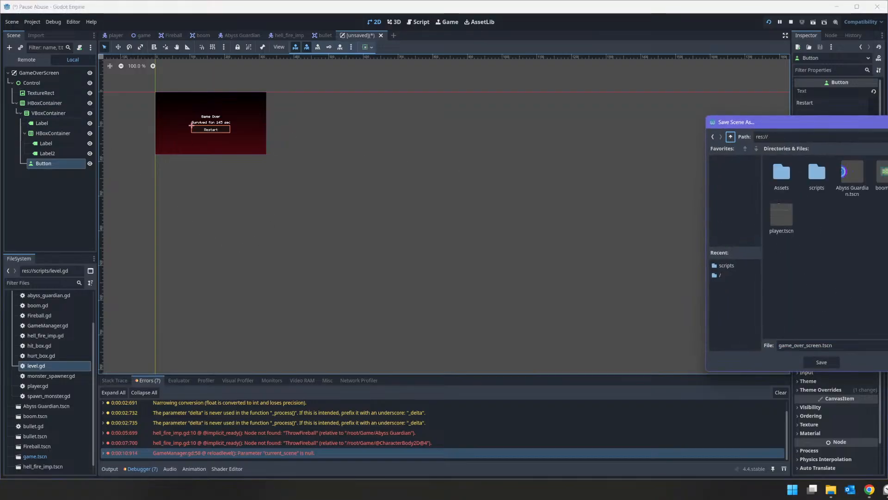
click(821, 362)
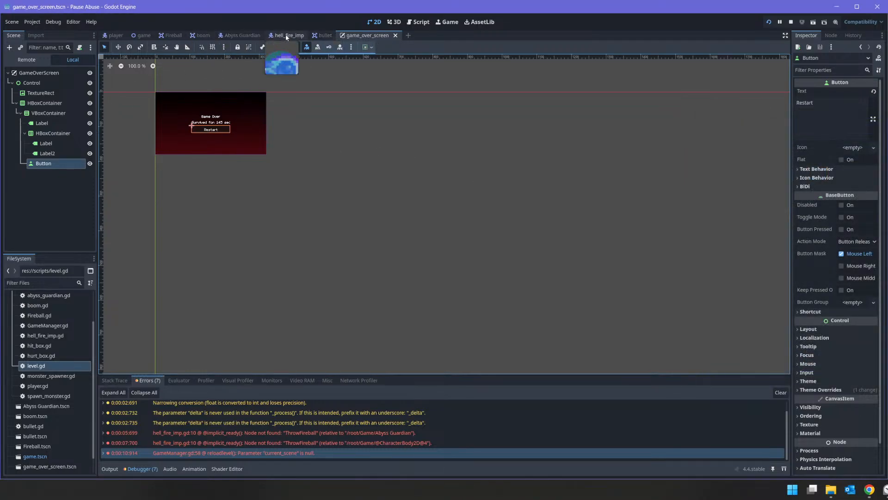
Remove the reloadlevel() call from the game_over() function in GameManager.gd
click(418, 22)
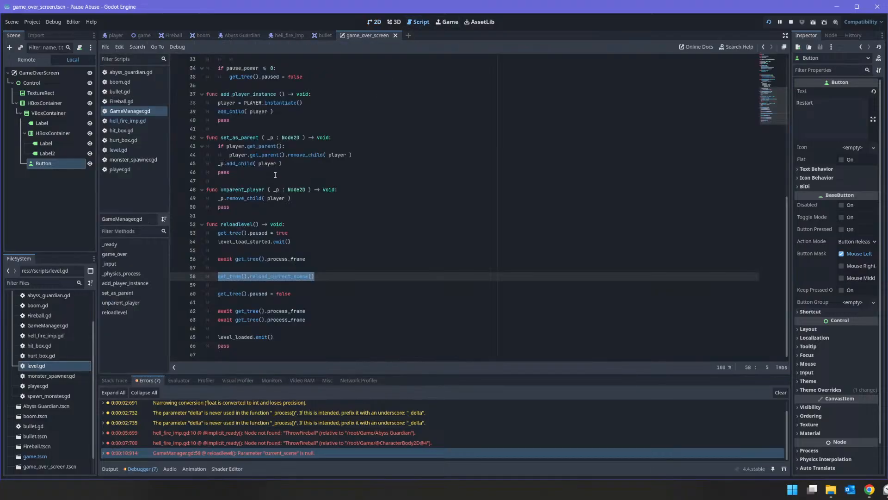
scroll(278, 184, up, 10)
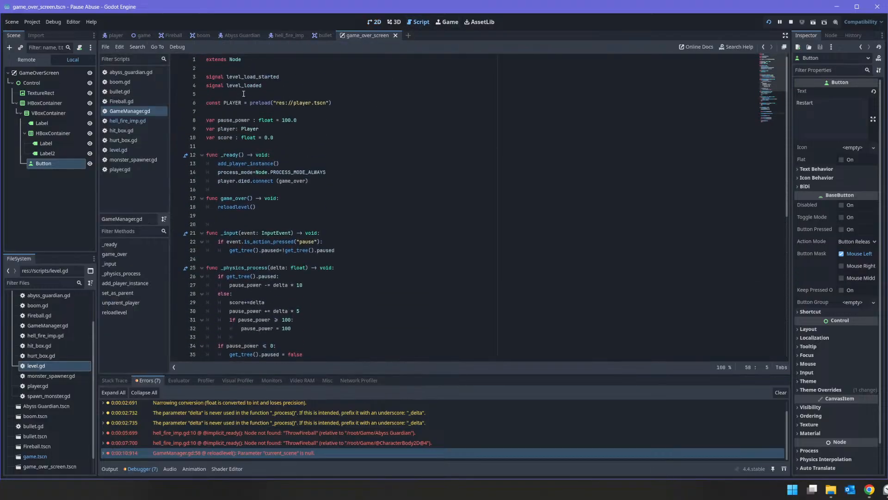
scroll(242, 115, down, 3)
click(271, 130)
key(shift+Home)
key(BackSpace)
Make game_over() call get_tree().change_scene_to_file("res://game_over_screen.tscn")
text(get)
text(_tr)
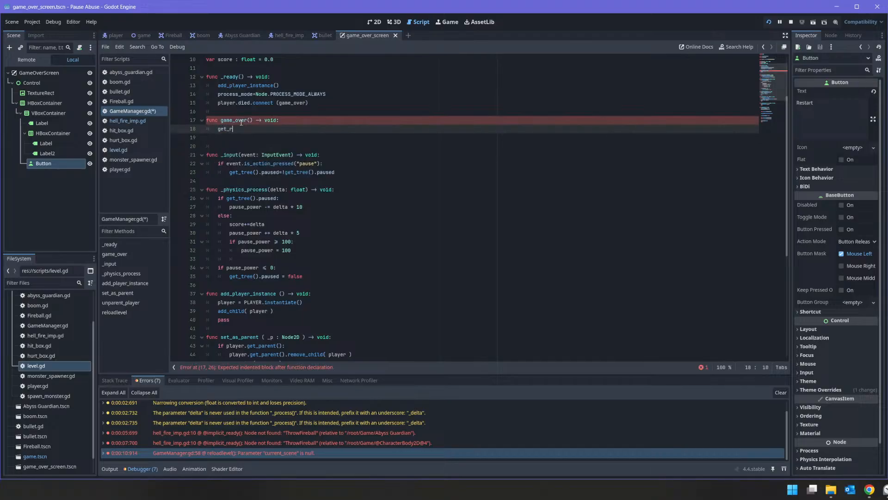
key(Return)
text(.)
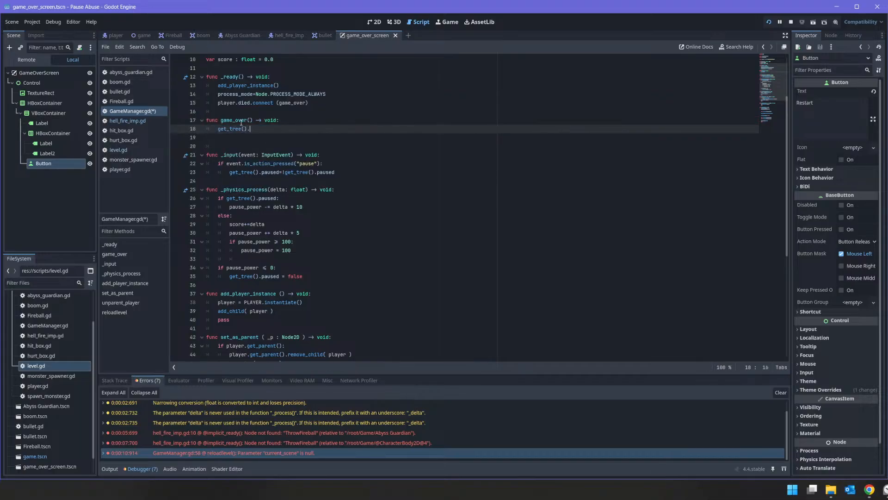
text(ch)
key(Return)
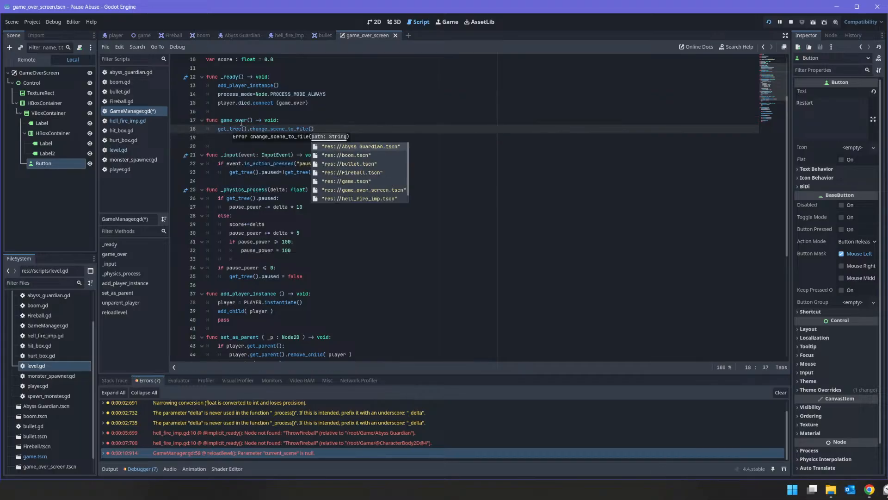
key(Down)
key(Down)
key(Down)
key(Down)
key(Down)
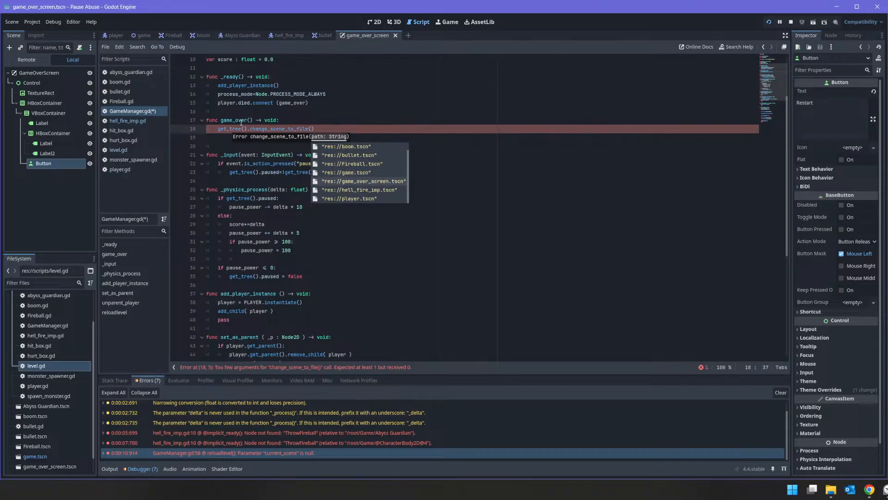
key(Return)
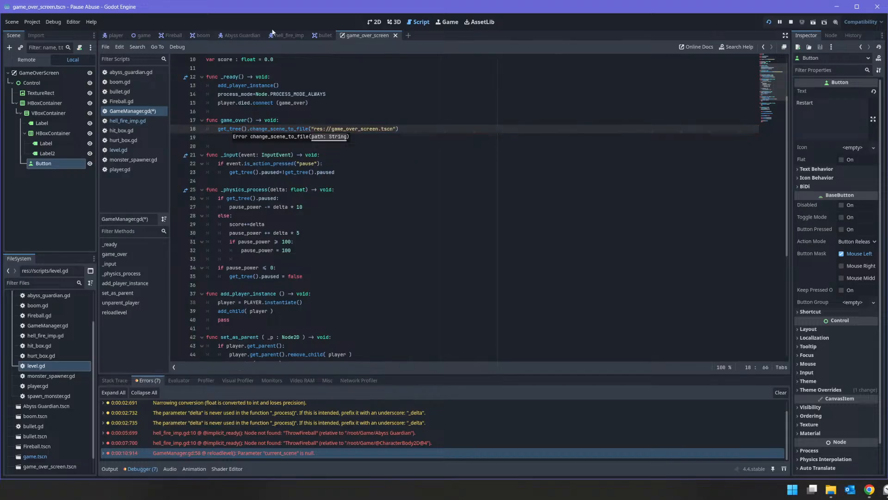
click(452, 139)
Restart the game, let the player die to test the switch to the game-over scene, and stop the run
click(788, 22)
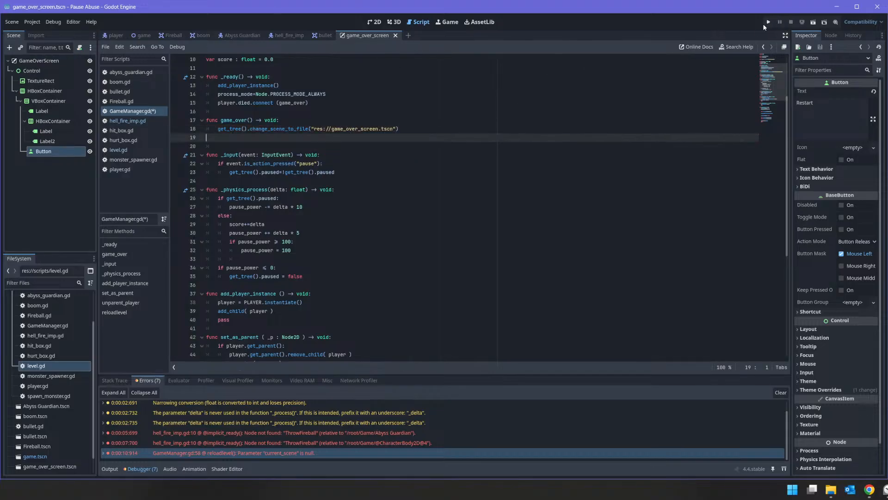
key(F5)
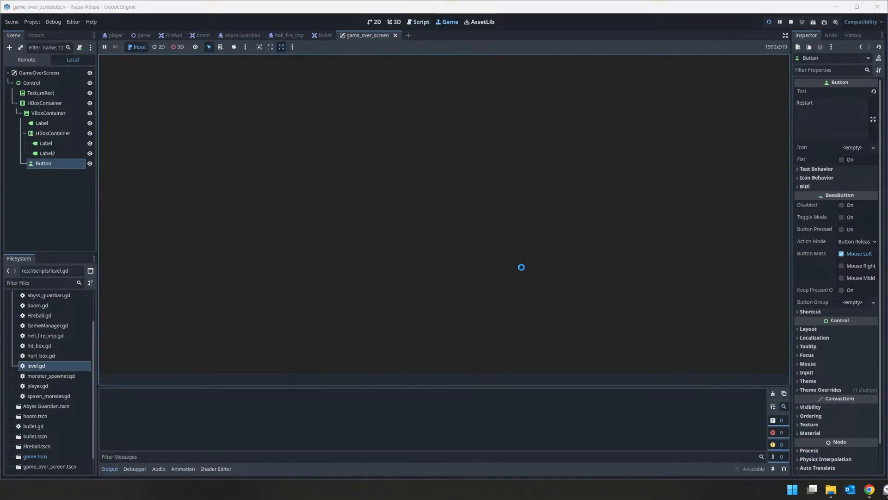
key(s)
key(d)
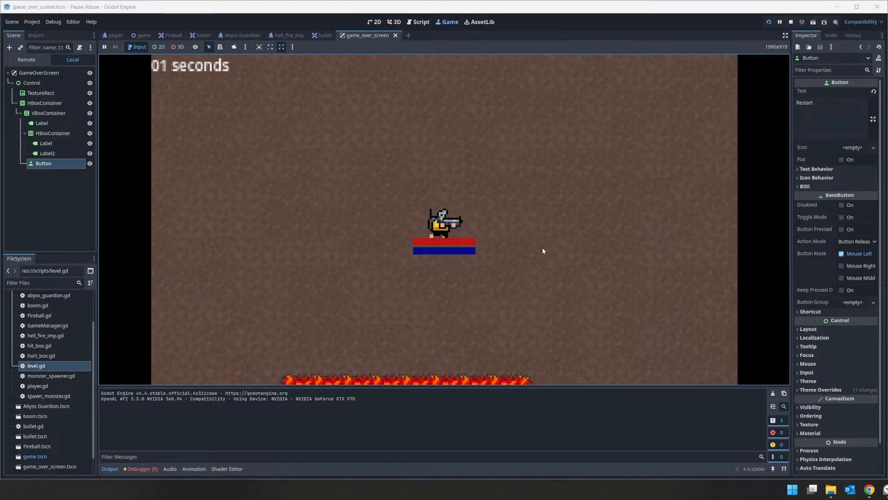
key(w)
key(s)
key(a)
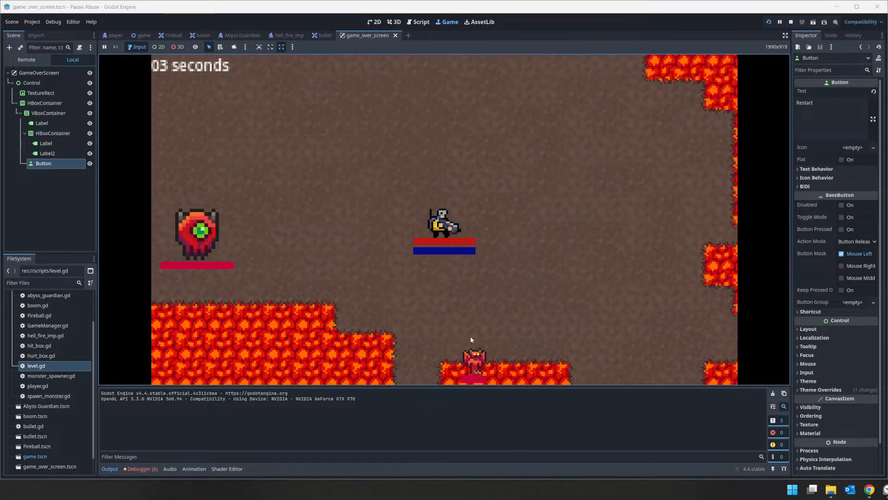
key(a)
key(w)
key(s)
key(a)
key(w)
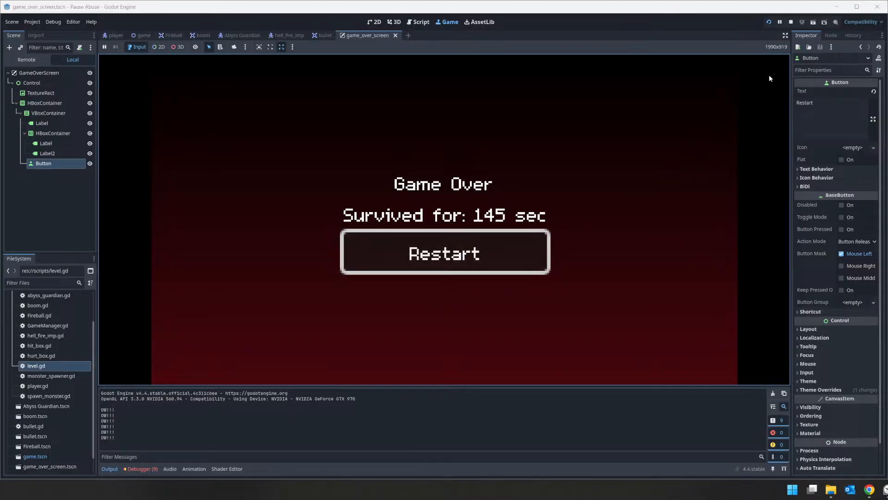
click(791, 21)
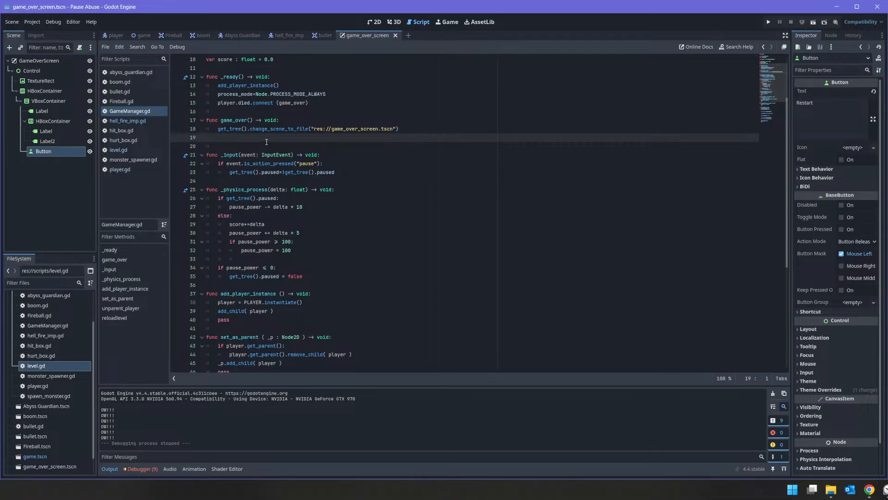
Delete the spare blank line below game_over() and the entire reloadlevel() function from GameManager.gd
key(shift+Up)
key(shift+Up)
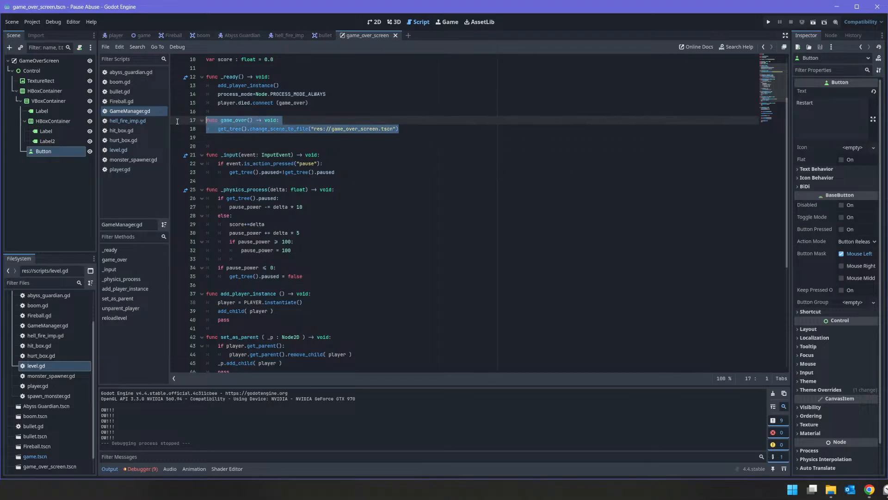
click(250, 140)
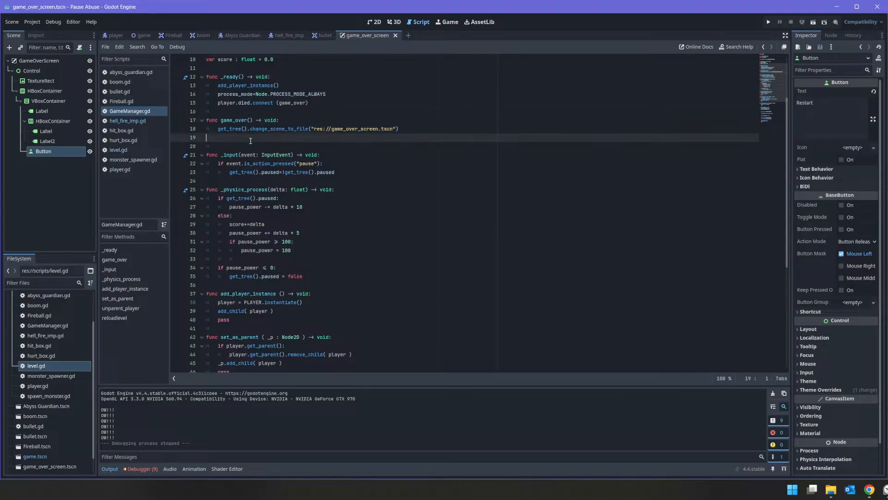
key(Delete)
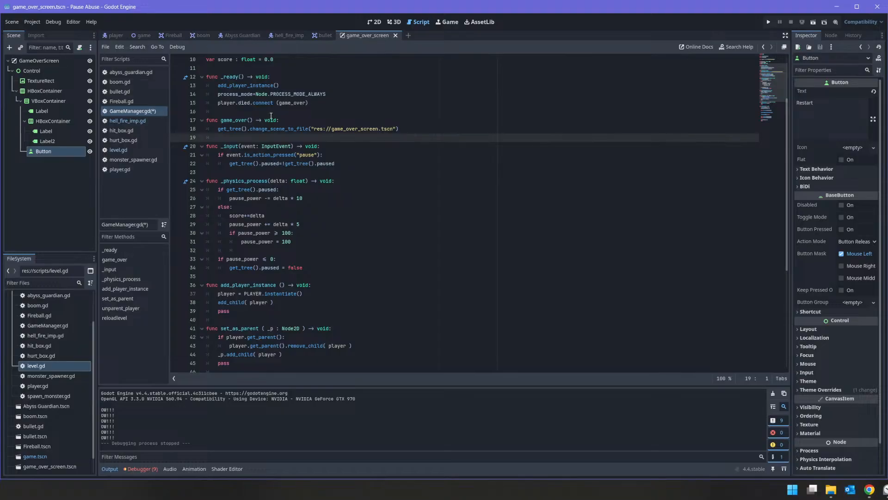
scroll(275, 292, down, 5)
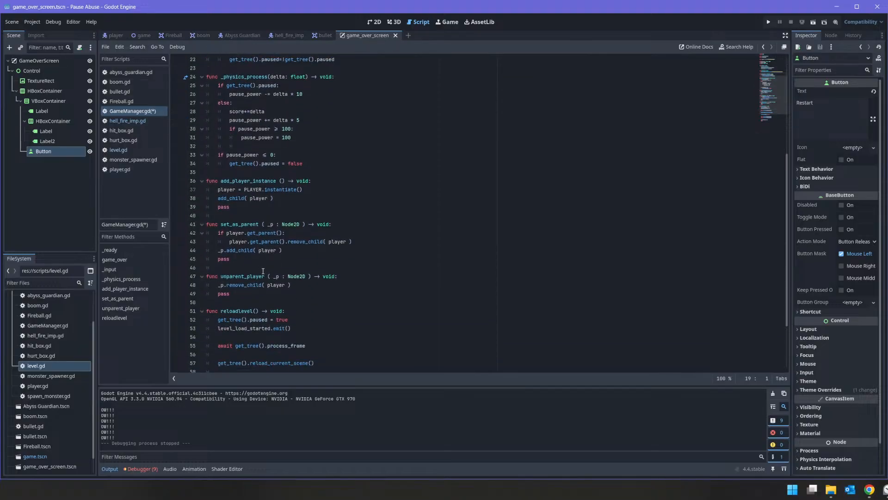
drag(230, 355, 87, 215)
key(Delete)
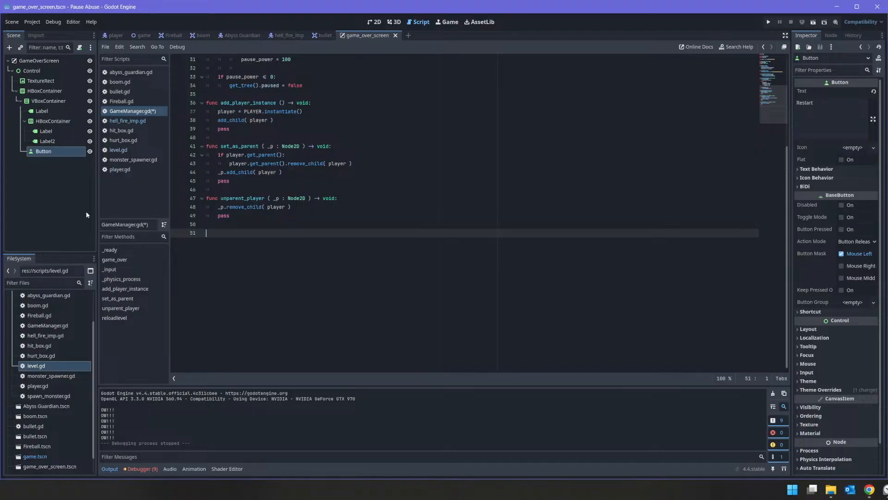
Remove the GameManager.level_load_started.connect( _free_level ) line from _ready() in level.gd and save the scripts
click(119, 150)
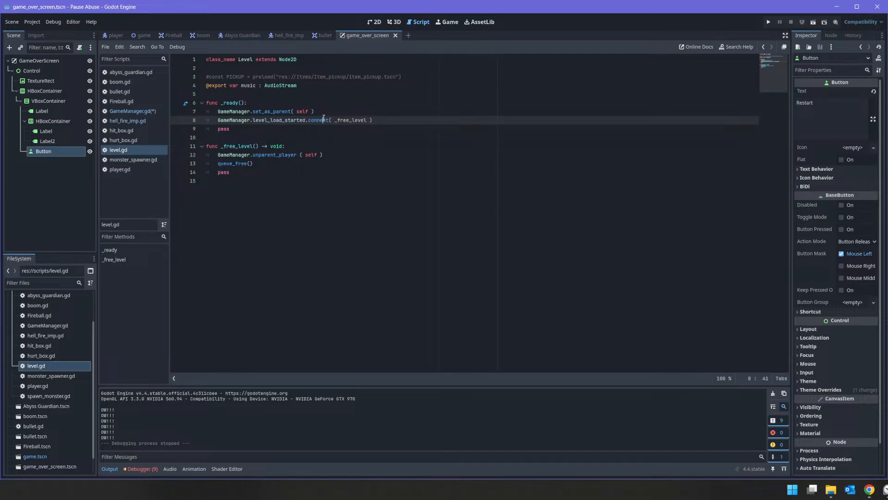
click(408, 122)
double_click(277, 121)
drag(373, 120, 207, 120)
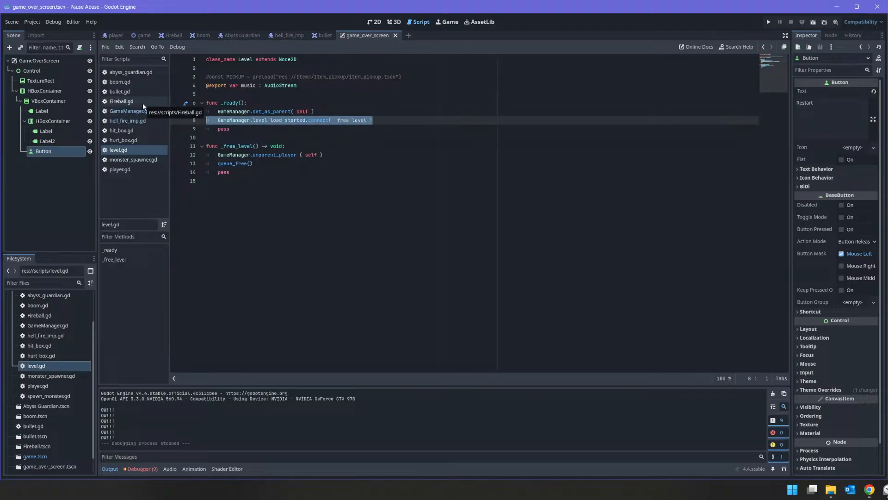
key(Delete)
key(Delete)
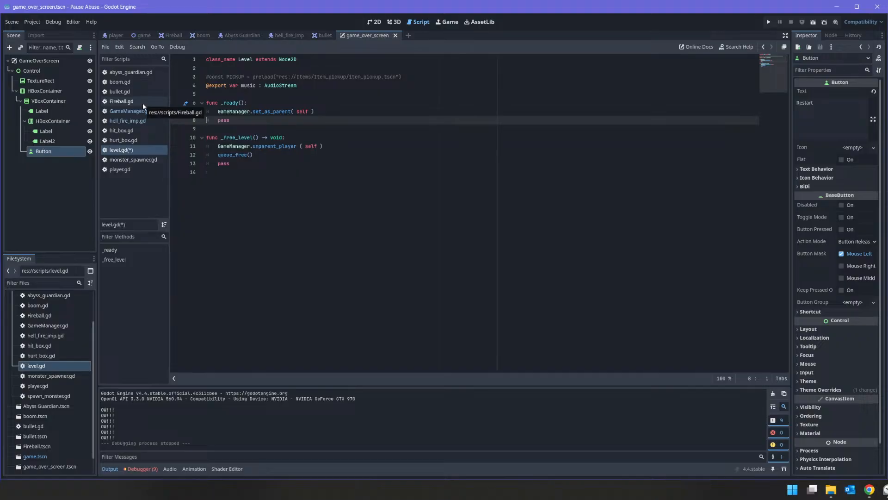
key(Down)
key(Down)
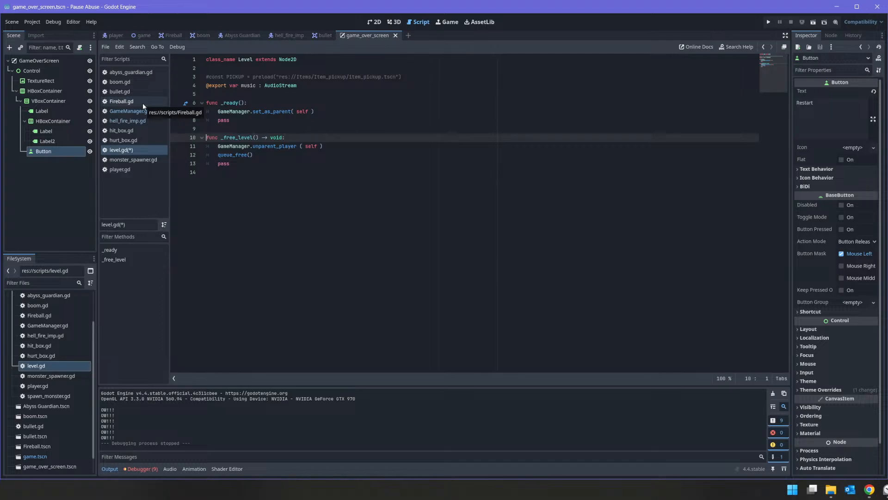
key(ctrl+s)
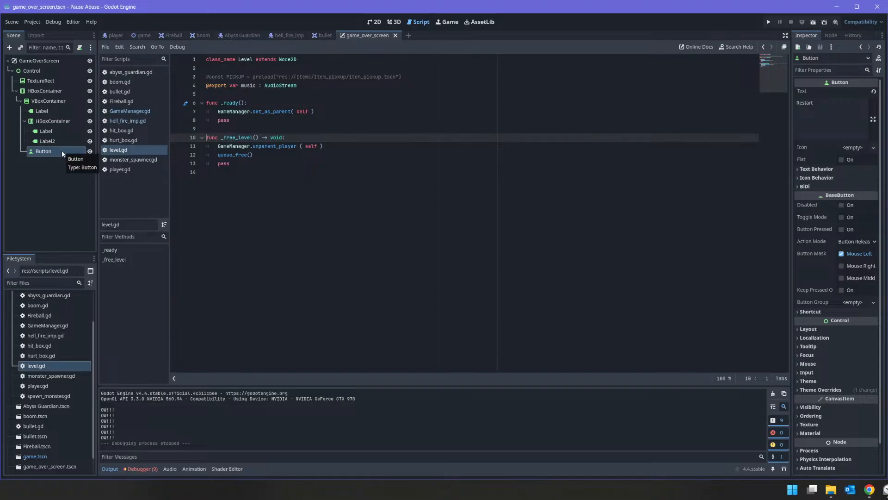
Attach a new non-built-in script, game_over_screen.gd, stored in res://scripts, to the GameOverScreen root node
click(51, 61)
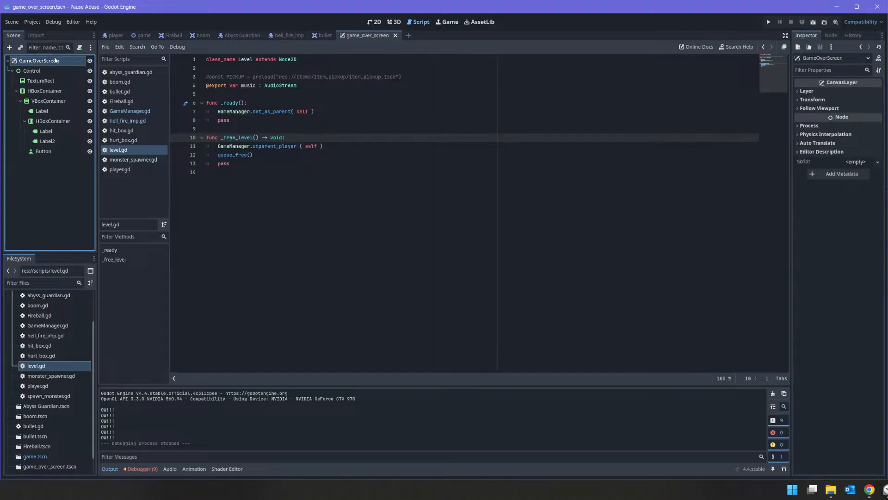
click(81, 48)
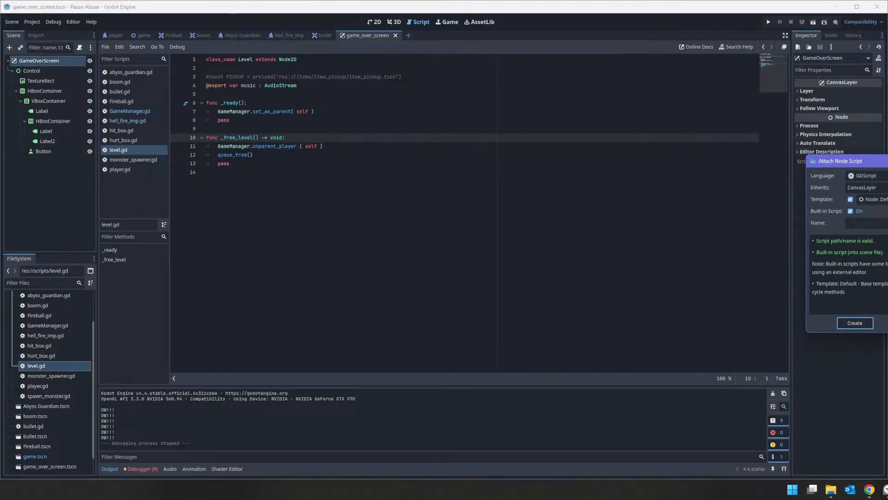
click(859, 212)
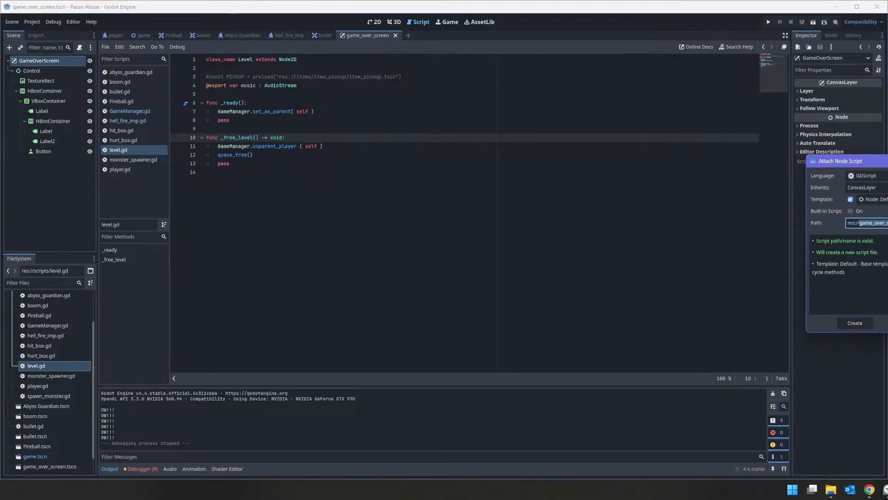
click(886, 223)
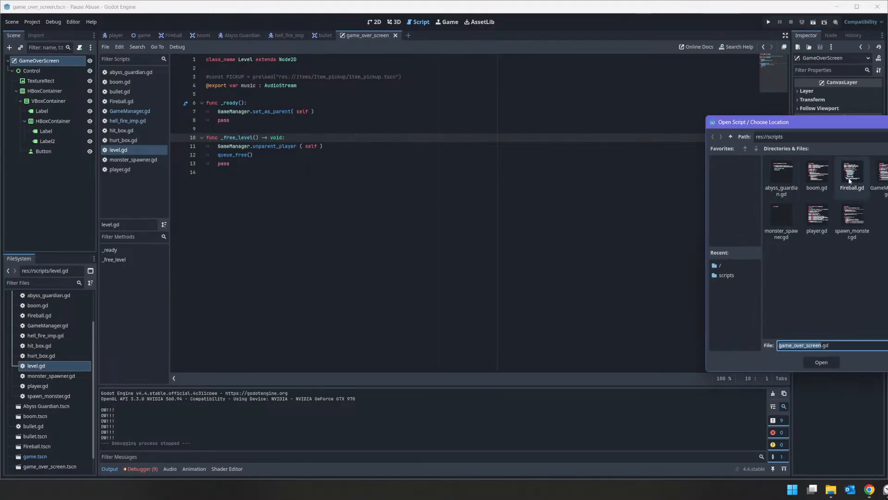
click(825, 363)
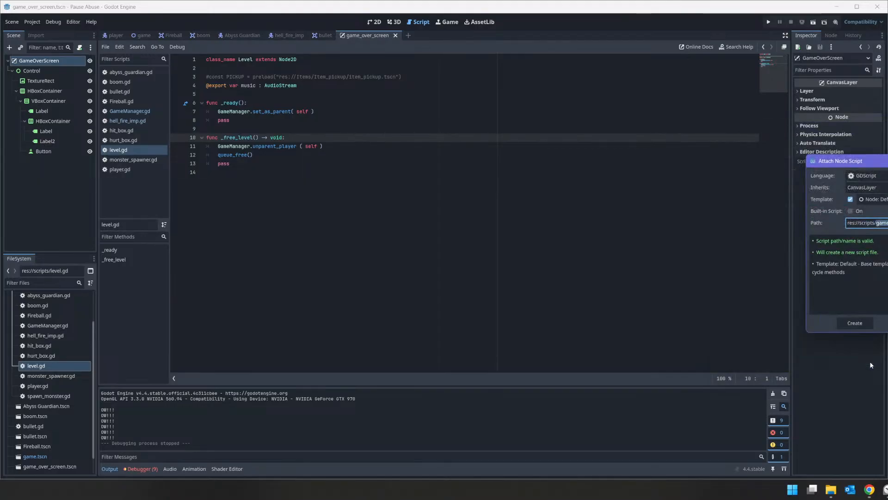
click(862, 323)
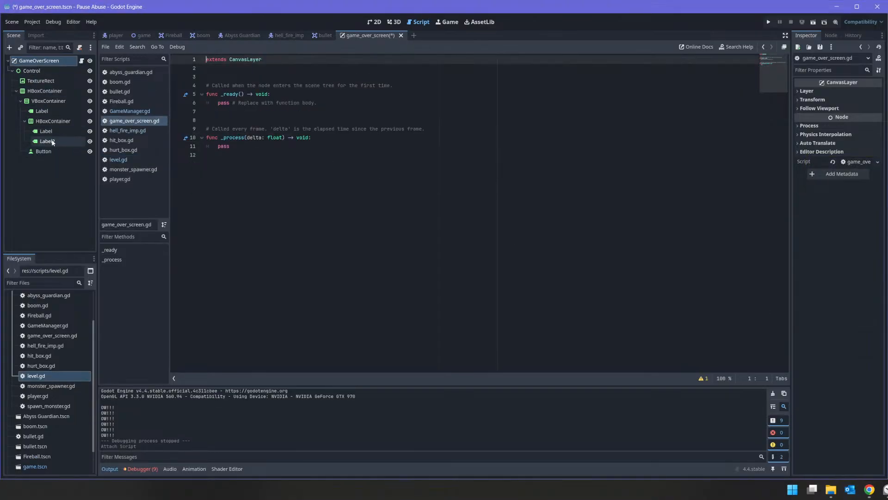
Rename the Label2 node in the game-over scene to score
click(52, 141)
click(51, 142)
text(score)
key(Return)
drag(51, 142, 217, 78)
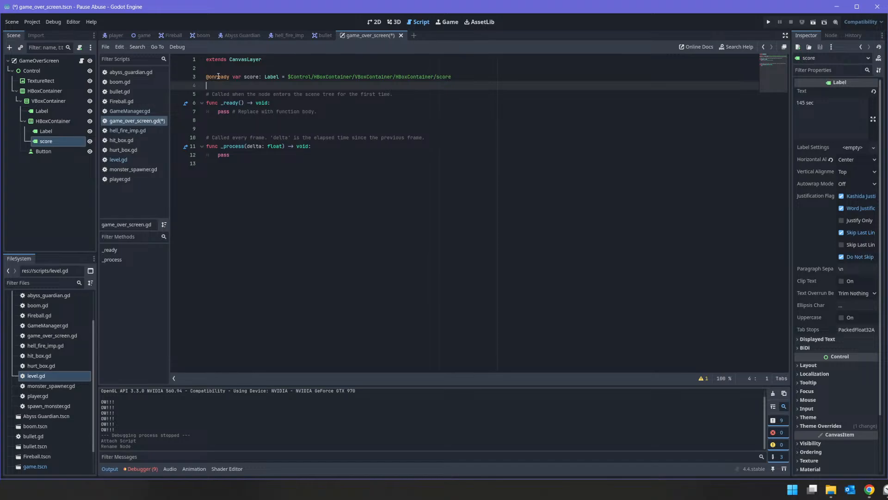
ctrl+drag(40, 152, 232, 82)
double_click(258, 86)
right_click(258, 86)
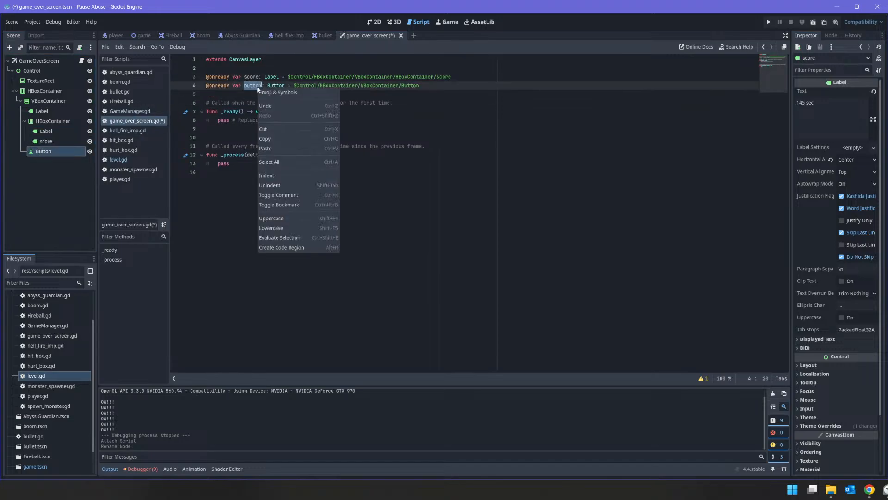
click(271, 120)
Connect the button's pressed signal to restart_game inside _ready() with button.pressed.connect (restart_game)
click(279, 116)
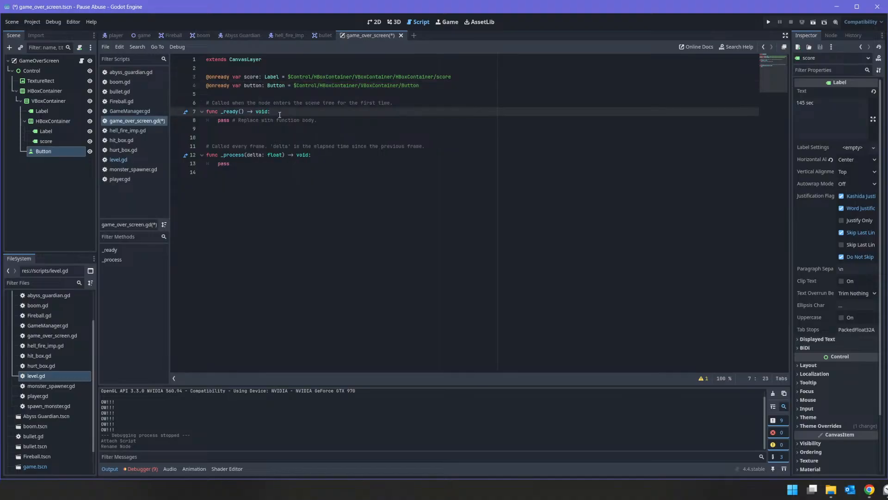
key(Return)
text(button.co)
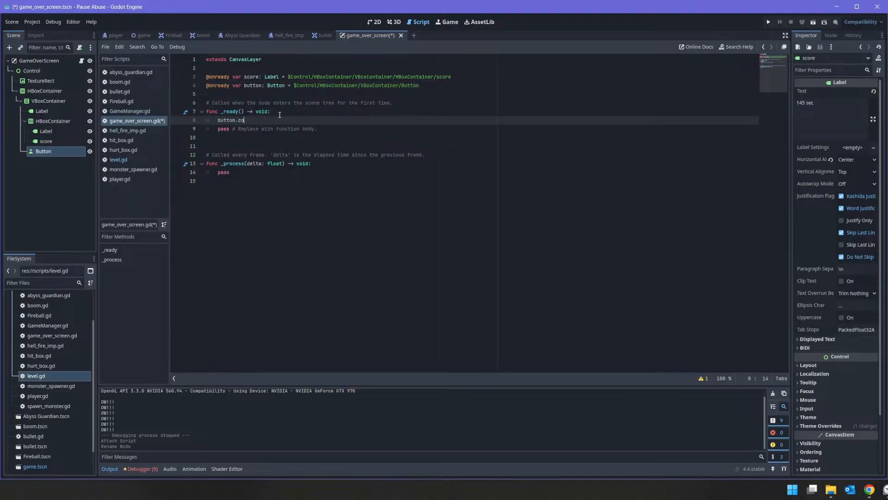
key(BackSpace)
key(BackSpace)
text(pressed.connect (restart)
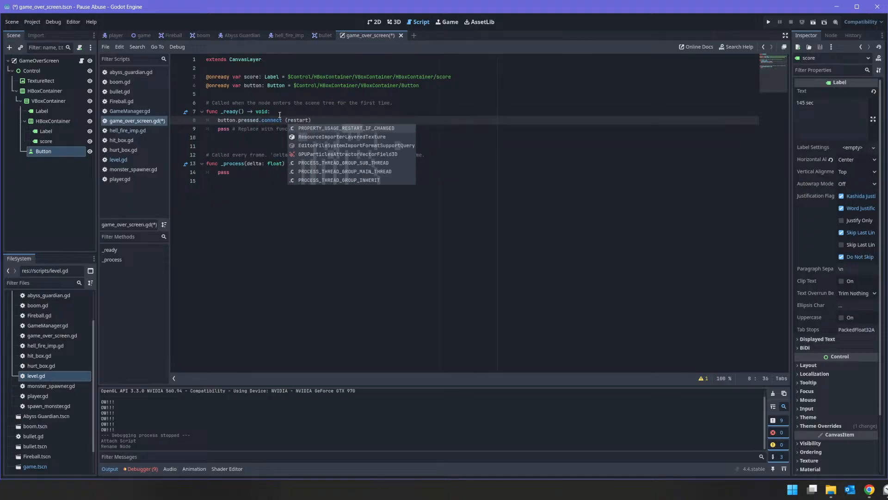
text(_game))
Declare a restart_game()->void function at the end of game_over_screen.gd
key(Down)
key(Down)
key(Down)
key(Down)
key(Down)
key(Down)
key(Down)
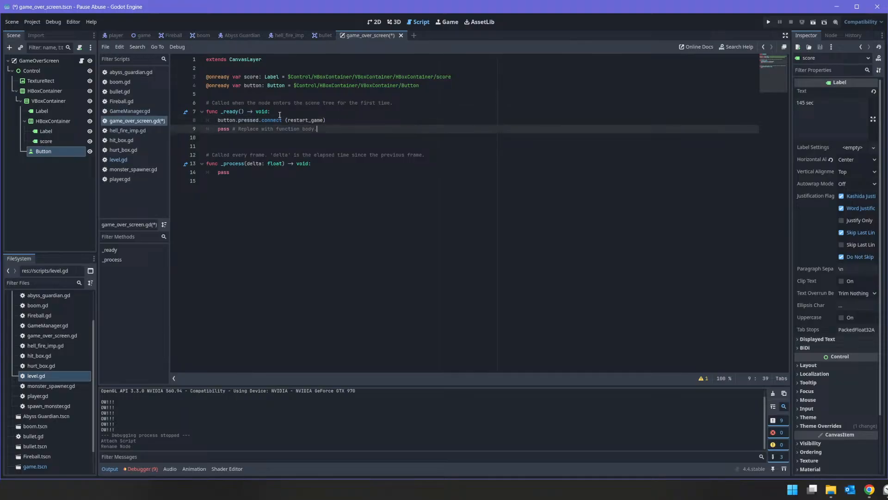
key(Return)
text(func)
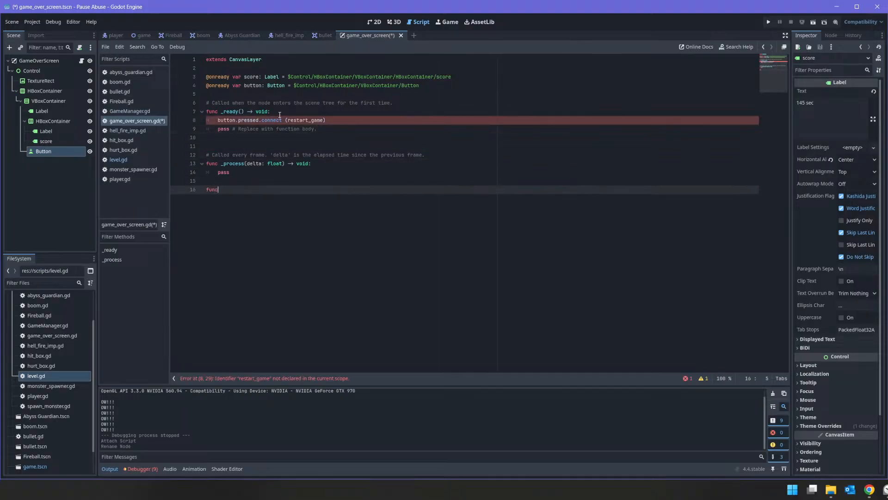
text( restart_g)
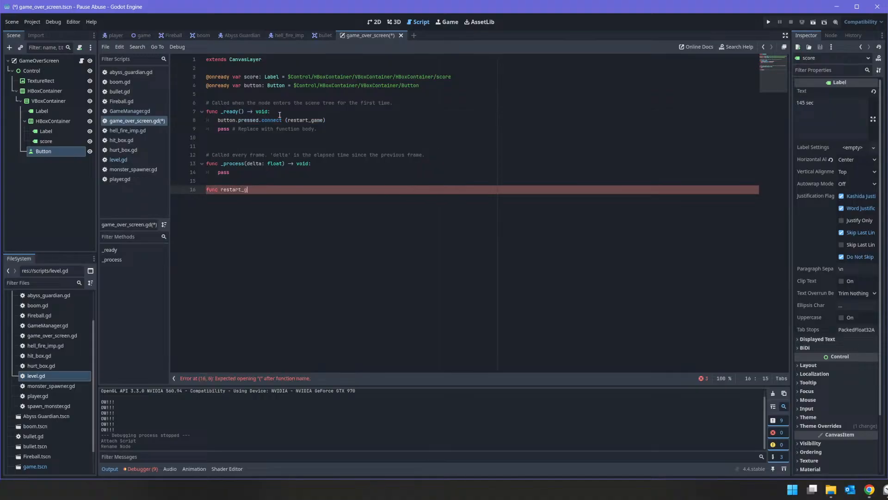
text(ame()->void:)
Make restart_game() call get_tree().change_scene_to_file("res://game.tscn")
key(Return)
text(get_tree)
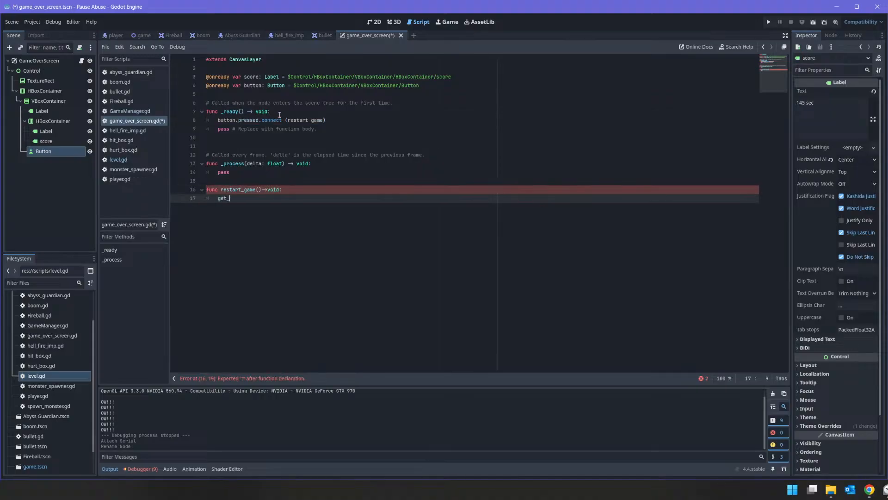
key(Return)
text(./)
text(hange)
key(Return)
key(Down)
key(Down)
key(Down)
key(Down)
key(Return)
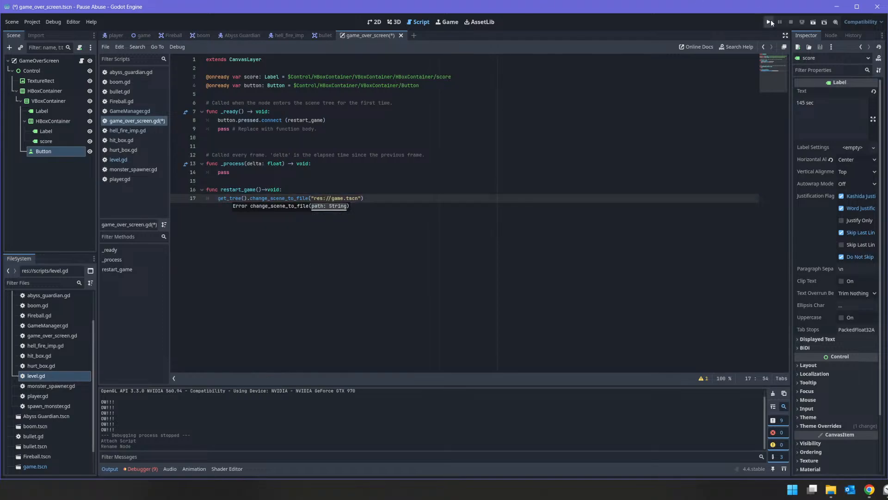
Run the game to test Restart on the game-over screen, and inspect game_over() in GameManager.gd
click(770, 21)
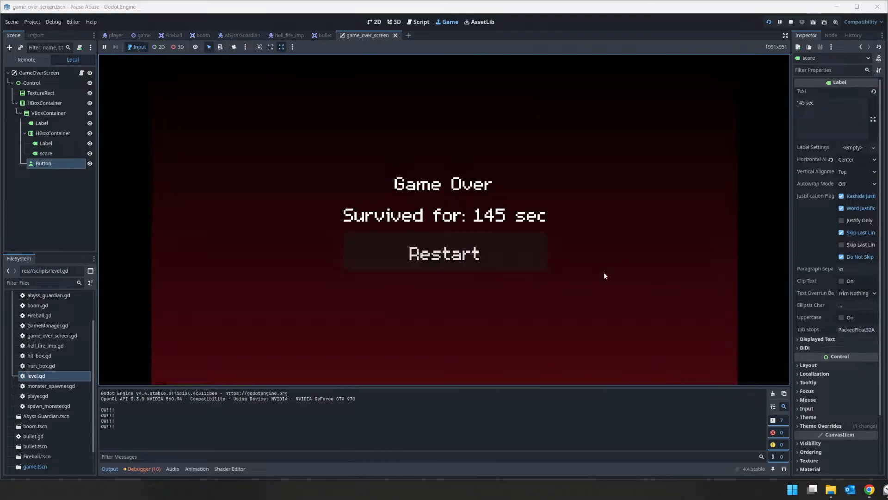
click(476, 253)
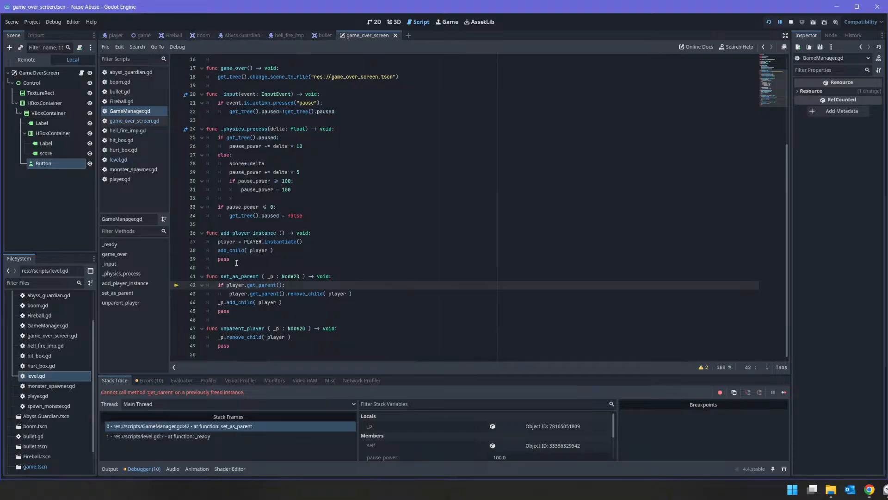
scroll(237, 262, up, 4)
click(220, 181)
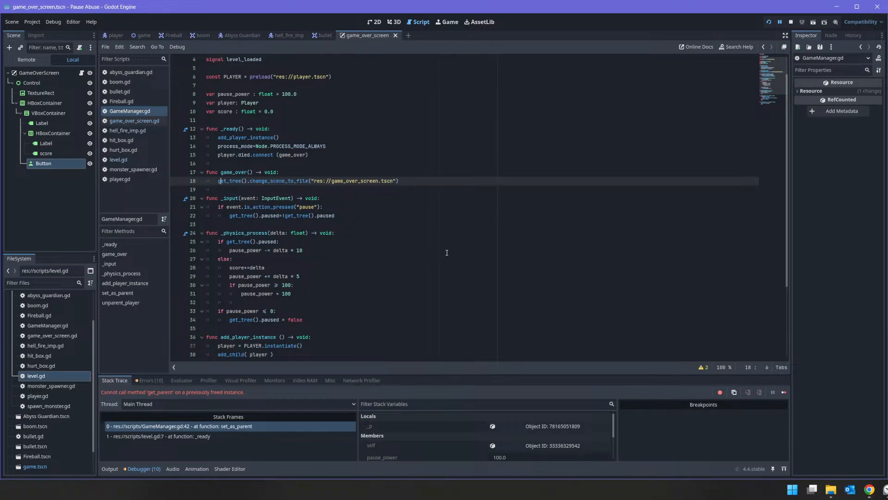
Add GameManager.unparent_player(player) as the first line of game_over() in GameManager.gd, and save
key(Return)
key(Up)
text(Gamne)
key(Return)
text(.un)
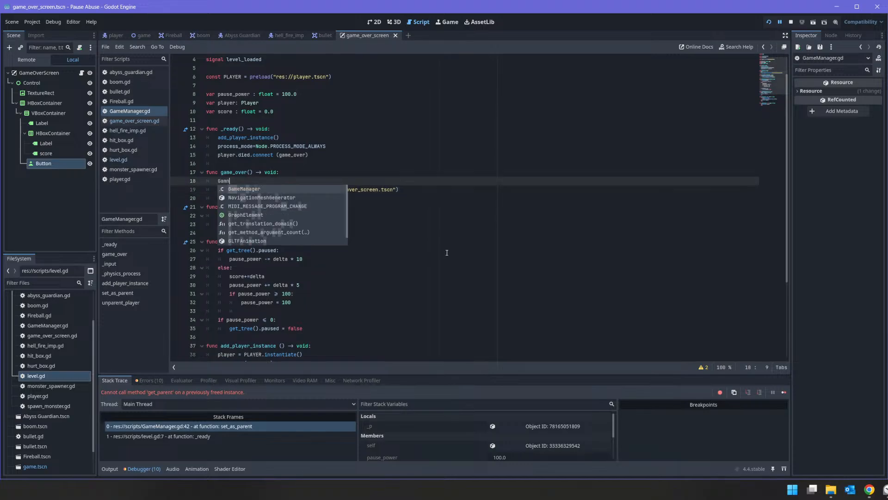
key(Return)
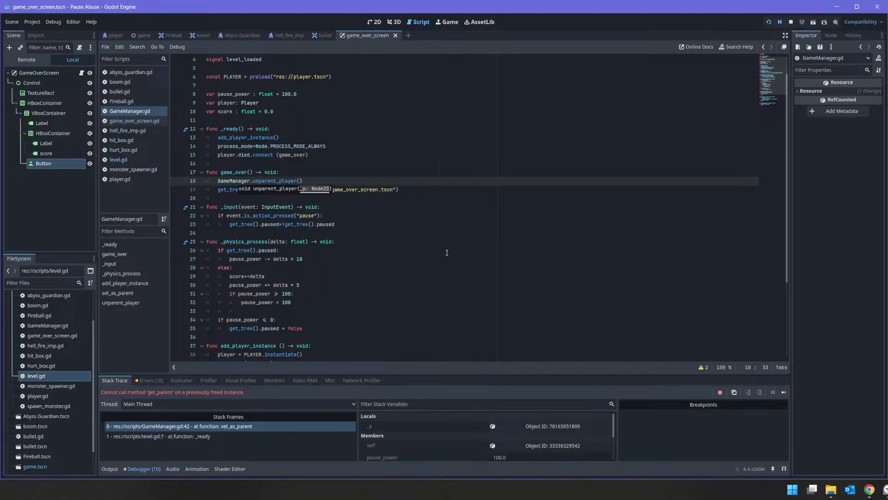
text(player)
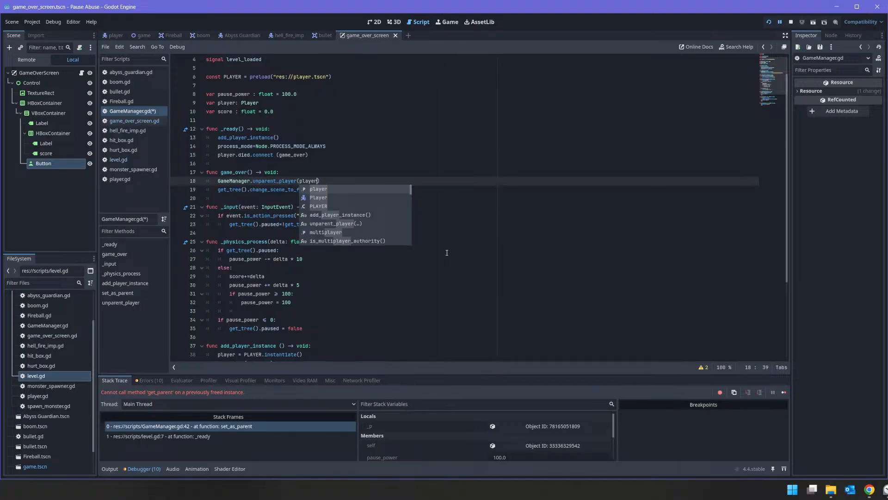
key(ctrl+s)
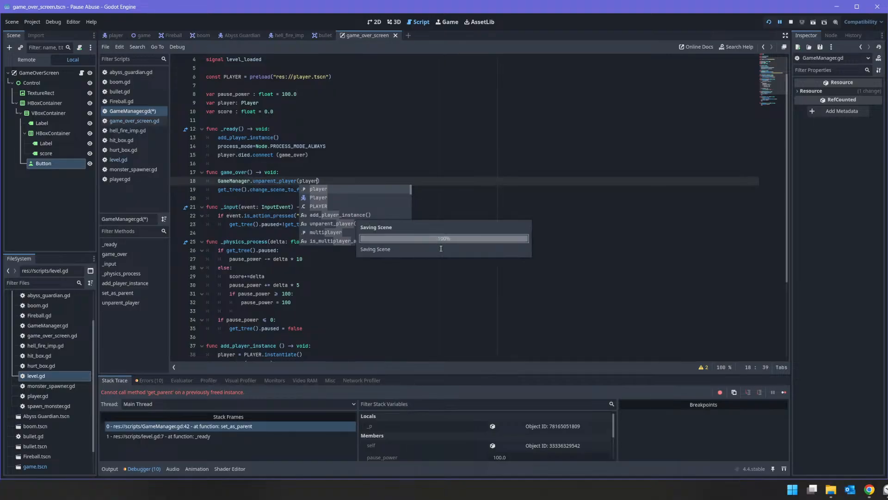
Rerun the game, let the player die, and test Restart with the new unparent_player call
click(768, 22)
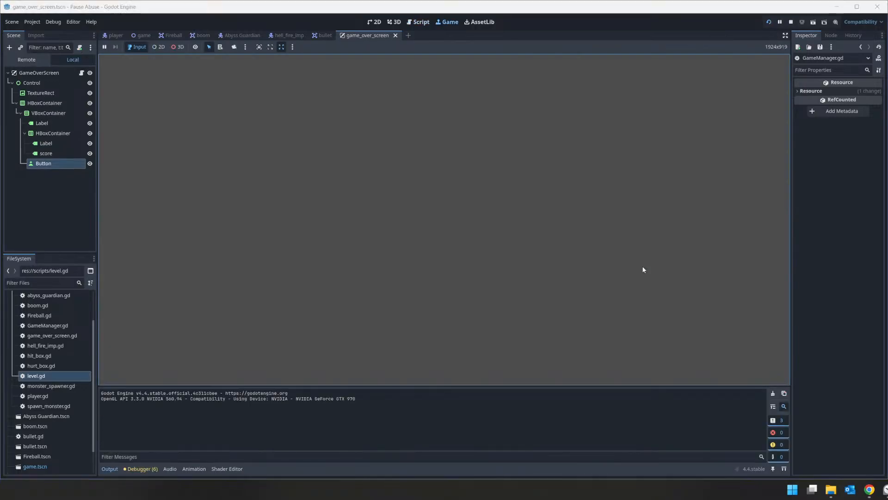
key(s)
key(d)
key(w)
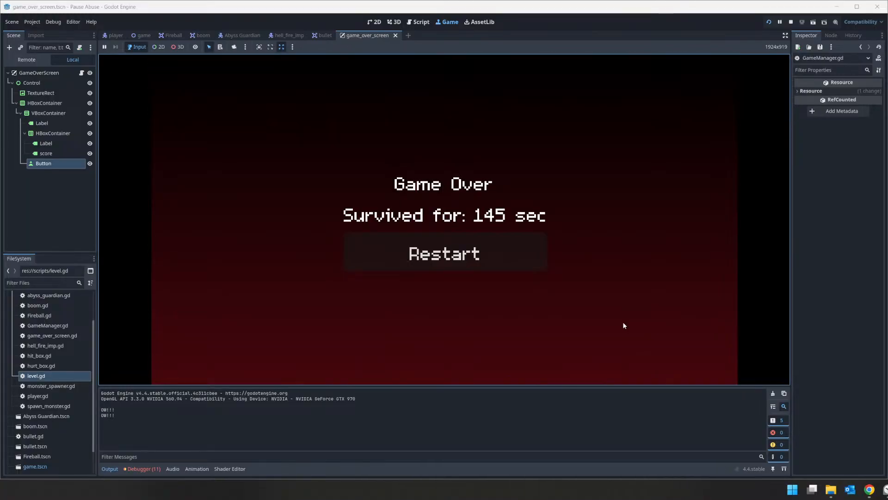
click(453, 249)
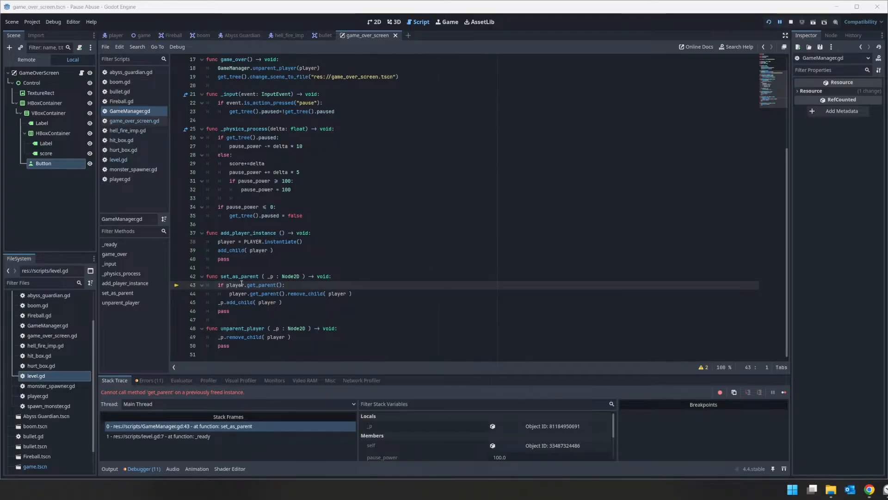
Examine the player value in set_as_parent() and the remove_child line in unparent_player() in GameManager.gd
mouse_move(238, 285)
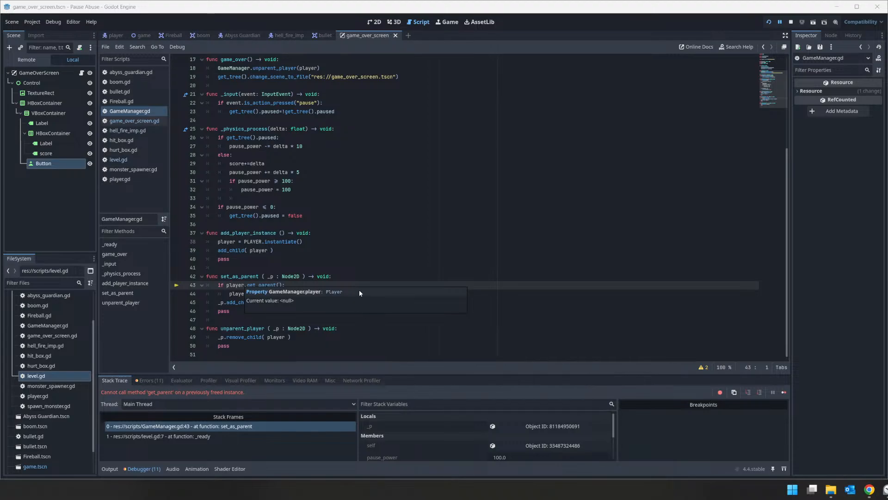
scroll(359, 283, up, 5)
scroll(359, 276, down, 5)
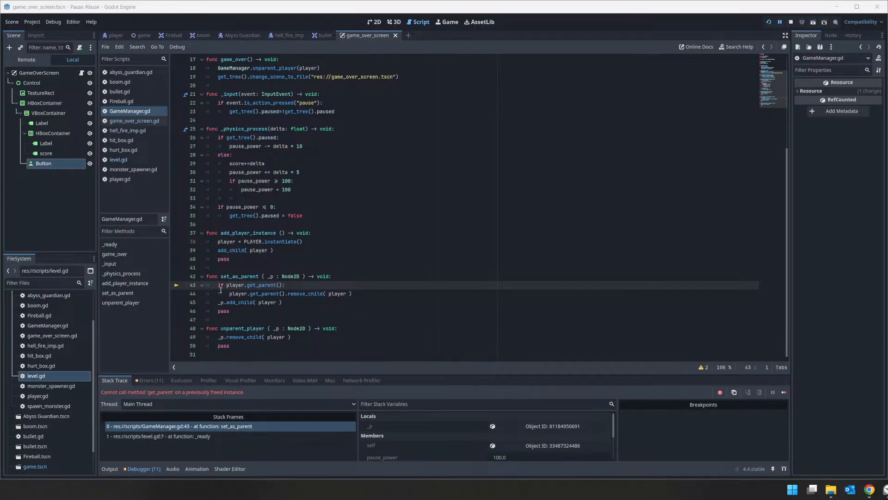
click(323, 302)
scroll(322, 301, up, 5)
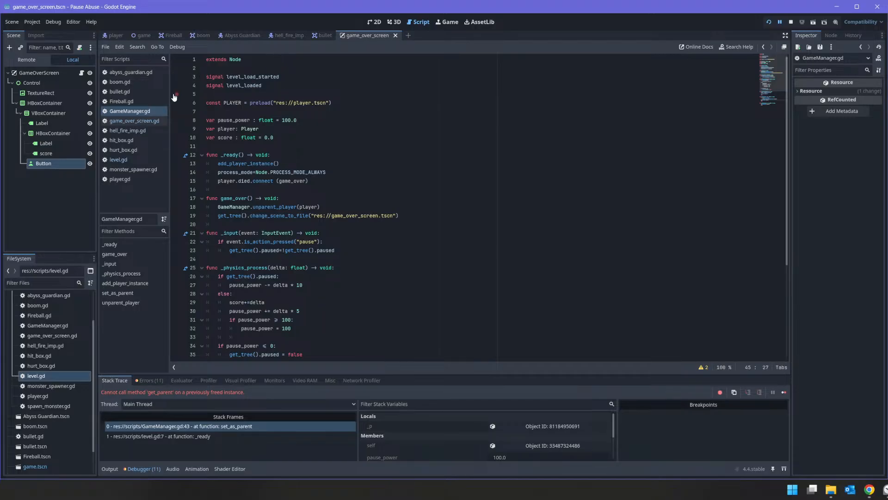
click(147, 113)
scroll(235, 231, down, 5)
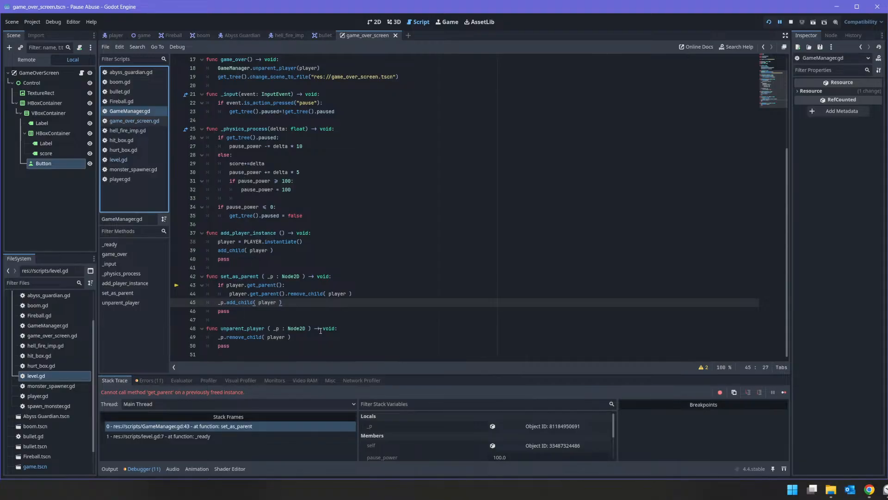
drag(315, 337, 200, 334)
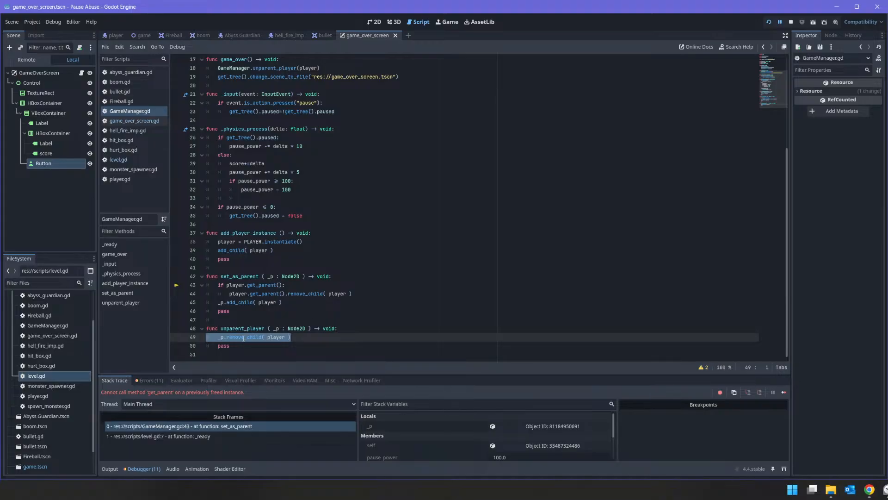
Examine the running game's remote scene tree, expanding Game and Stage, and inspect the GameManager node's members
click(24, 58)
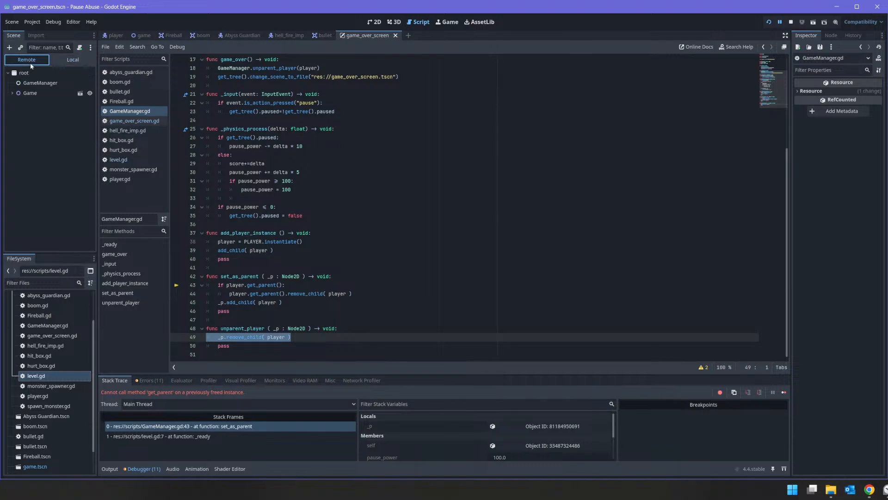
click(12, 93)
click(16, 103)
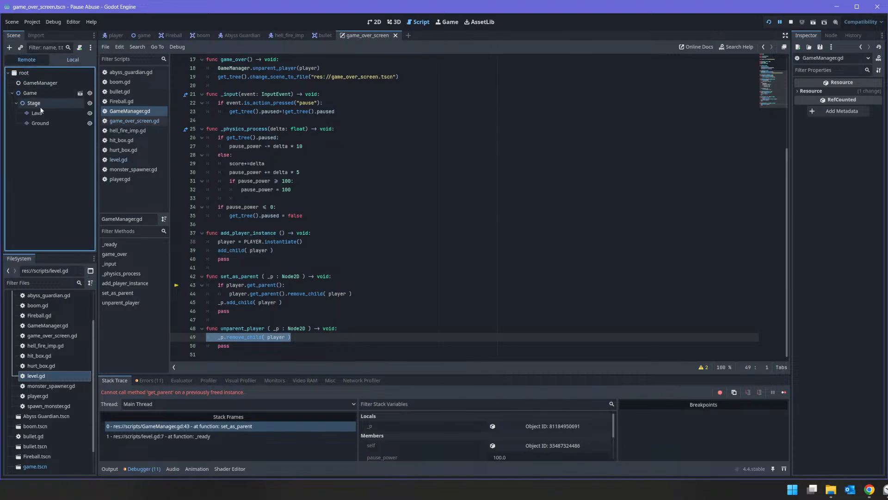
click(39, 82)
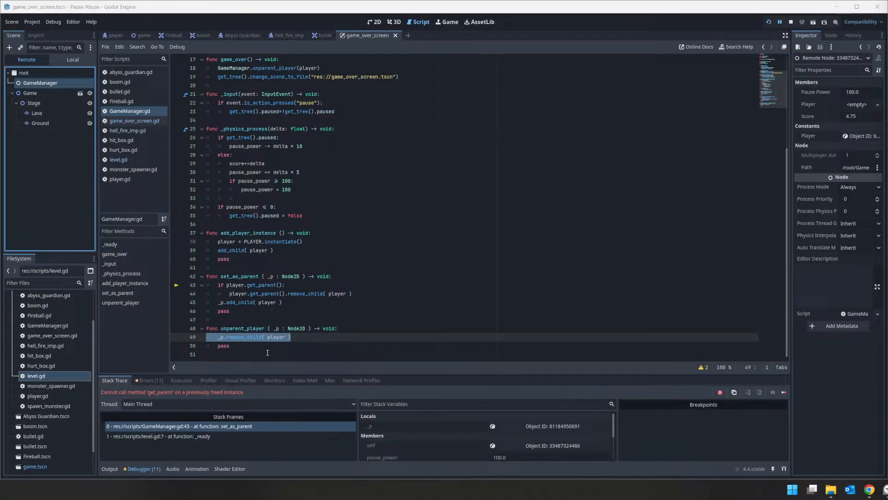
scroll(255, 337, up, 2)
scroll(255, 338, up, 4)
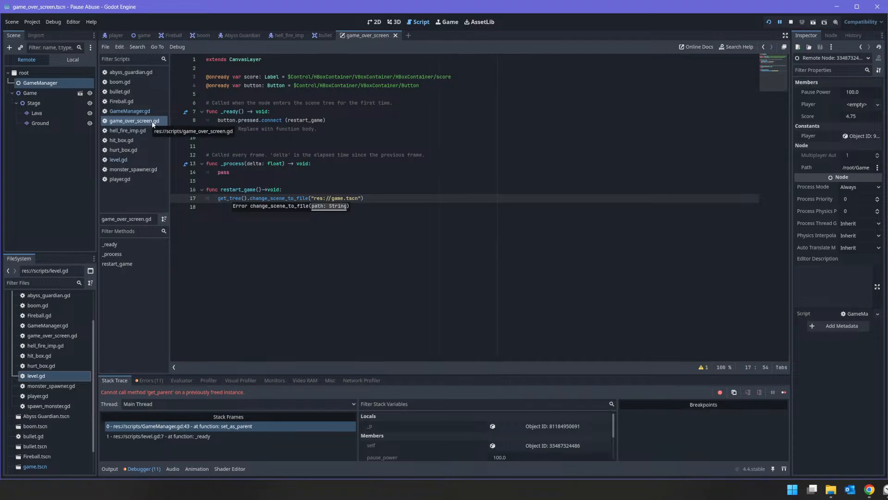
Try replacing the player argument of unparent_player() in game_over() with the "res://game.tscn" path copied from restart_game()
text())
drag(361, 198, 309, 197)
key(ctrl+c)
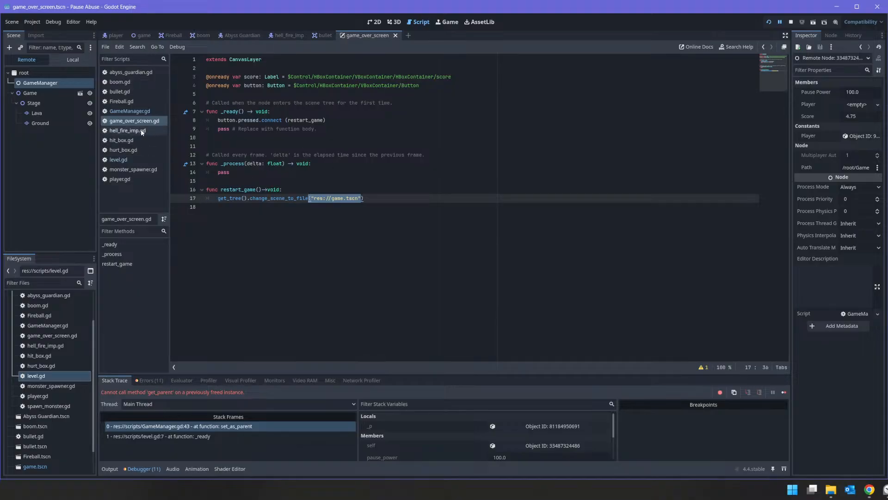
click(159, 112)
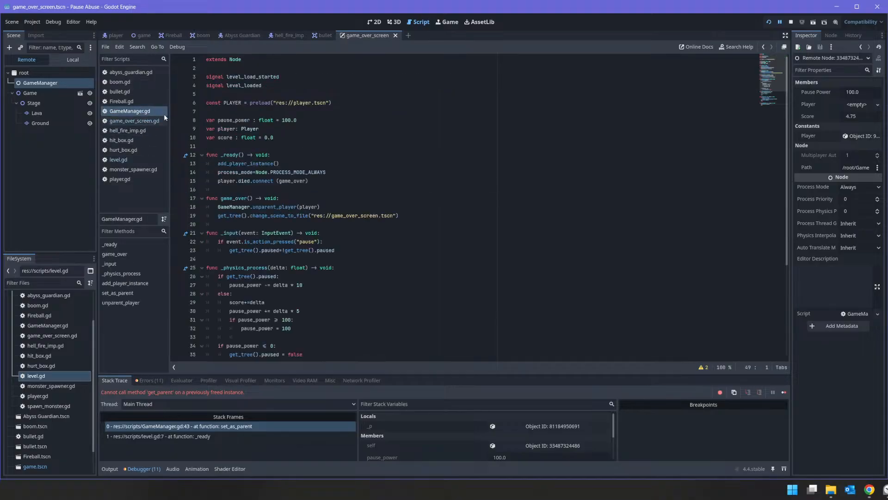
click(252, 207)
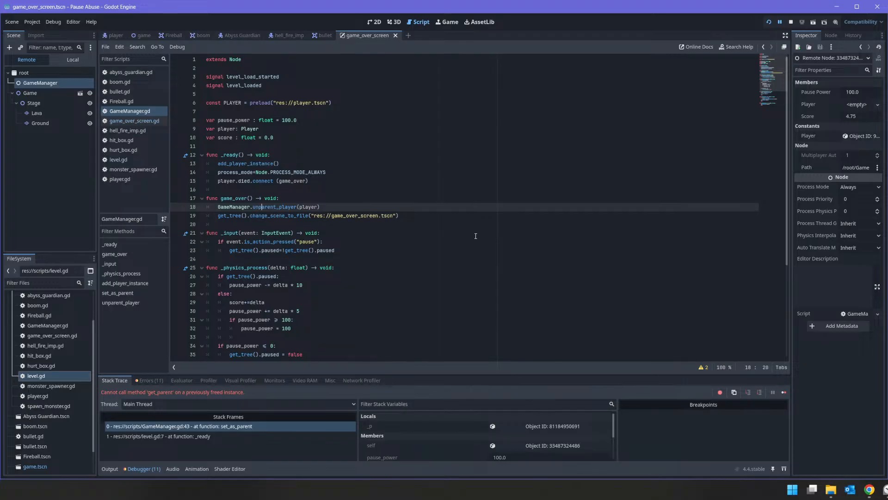
key(shift+Right)
key(shift+Right)
key(shift+Right)
key(shift+Right)
key(shift+Right)
key(shift+Right)
key(ctrl+v)
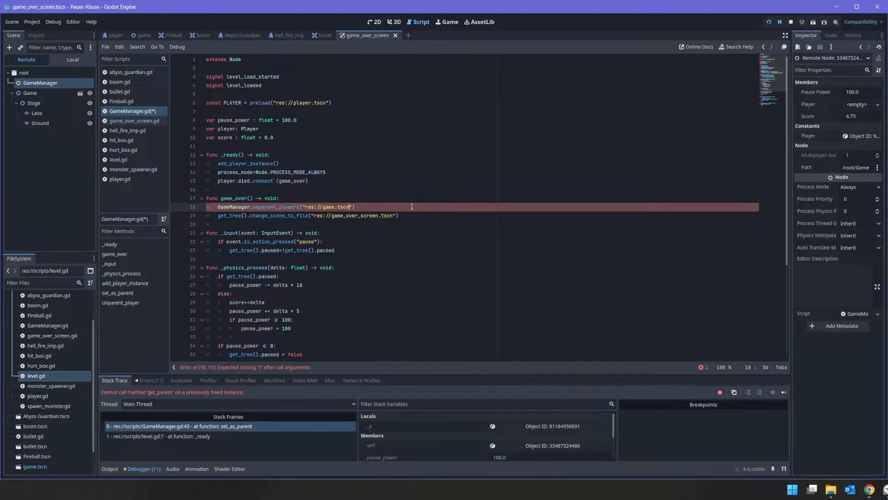
key(BackSpace)
key(ctrl+s)
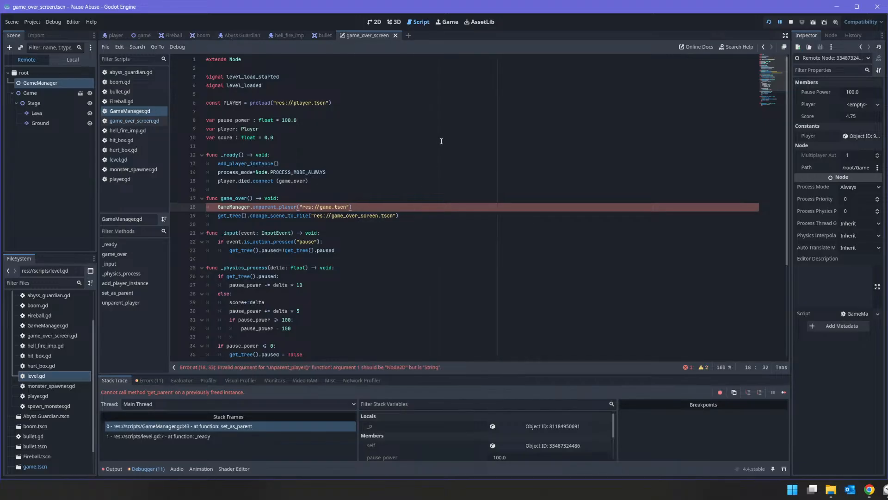
Undo the pasted scene path in the unparent_player() call
click(338, 201)
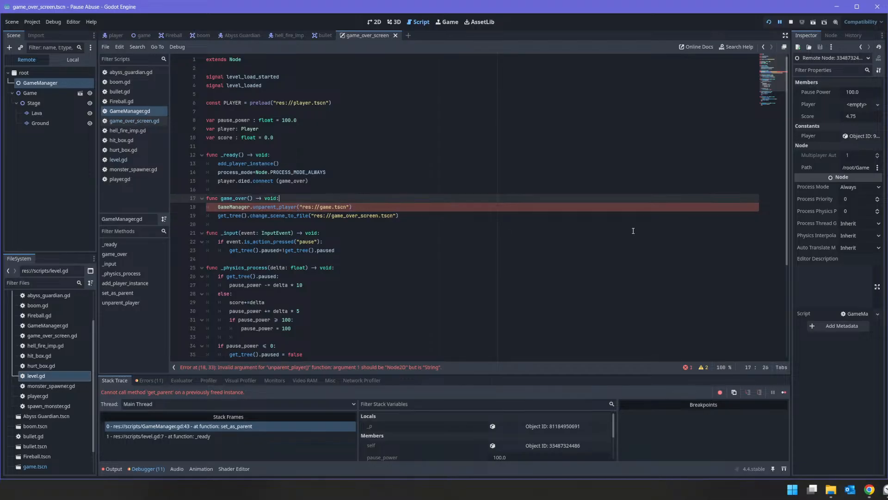
key(Down)
key(ctrl+z)
key(ctrl+z)
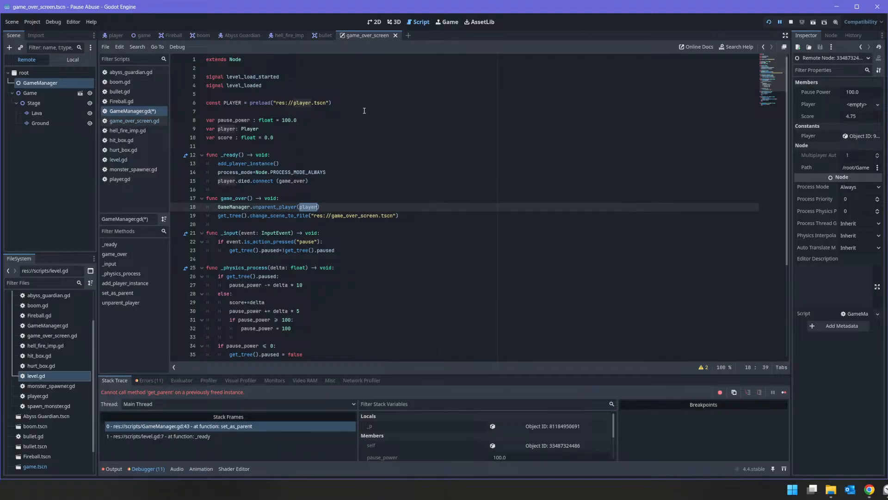
Add a scene parameter to game_over() and pass scene to GameManager.unparent_player() instead of player
click(251, 199)
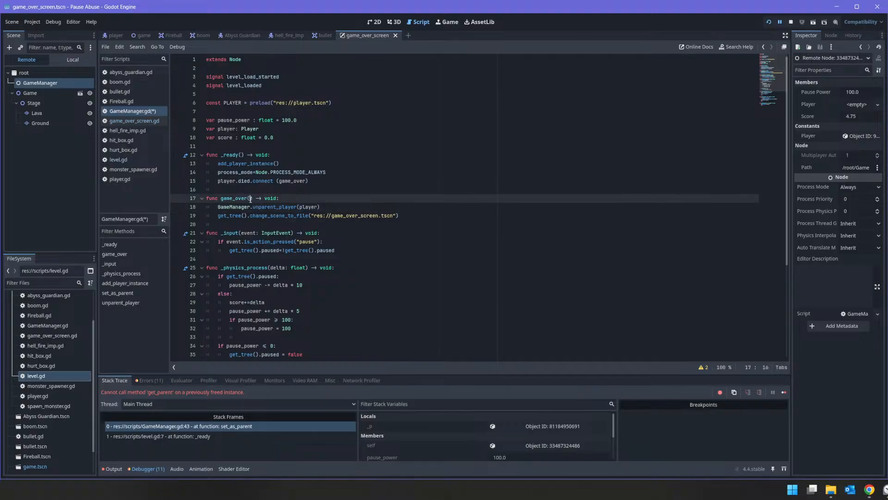
text(scene)
key(Down)
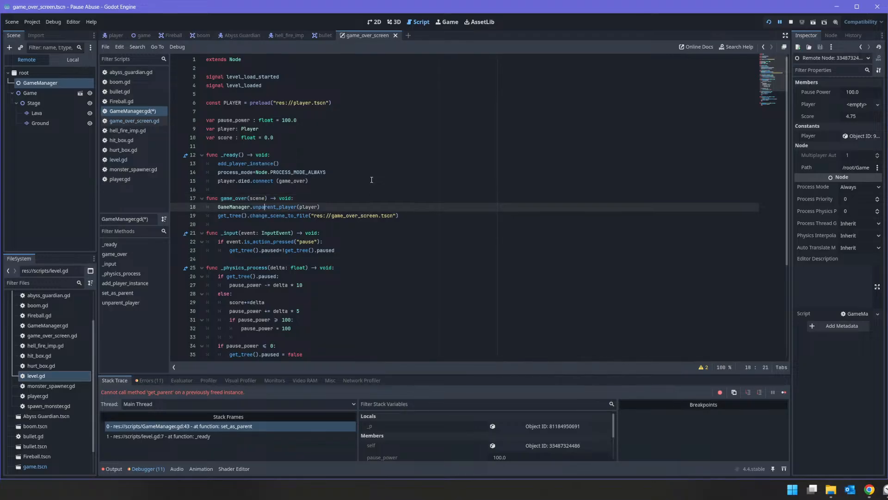
key(BackSpace)
key(BackSpace)
key(BackSpace)
key(BackSpace)
key(BackSpace)
key(BackSpace)
text(scene)
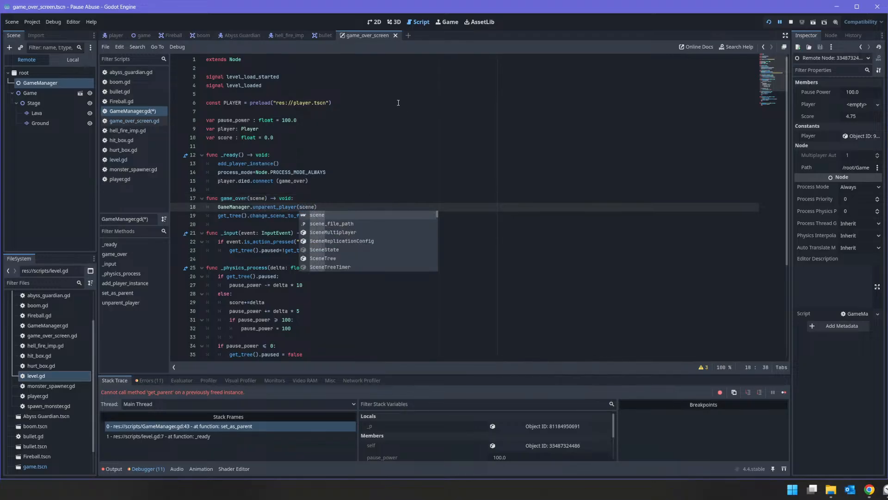
In player.gd, make take_damage() call died.emit(get_parent()) when hp runs out
double_click(235, 197)
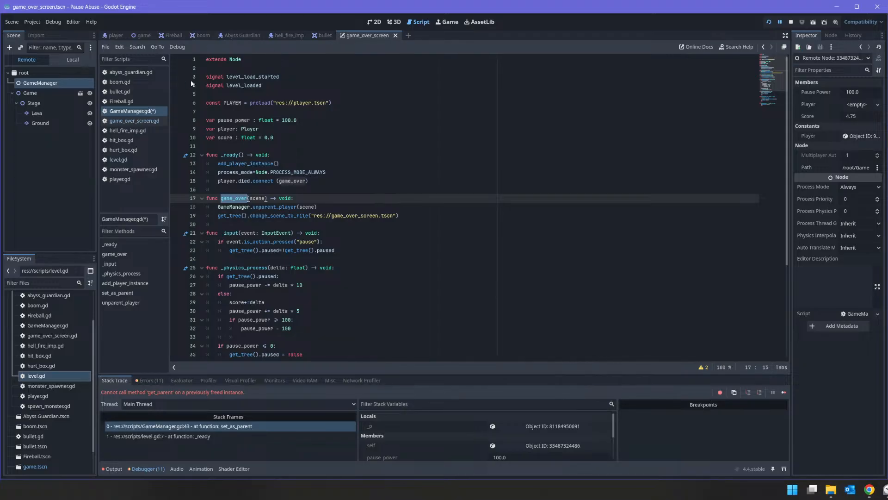
click(120, 179)
scroll(249, 225, down, 3)
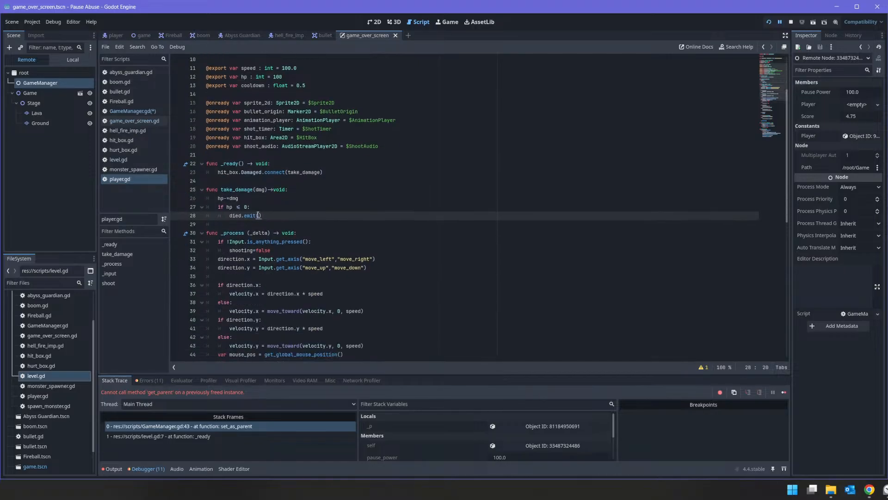
text(get_parent)
click(307, 224)
Relaunch the game, test dying and restarting from the game-over screen twice, and stop the game
click(791, 22)
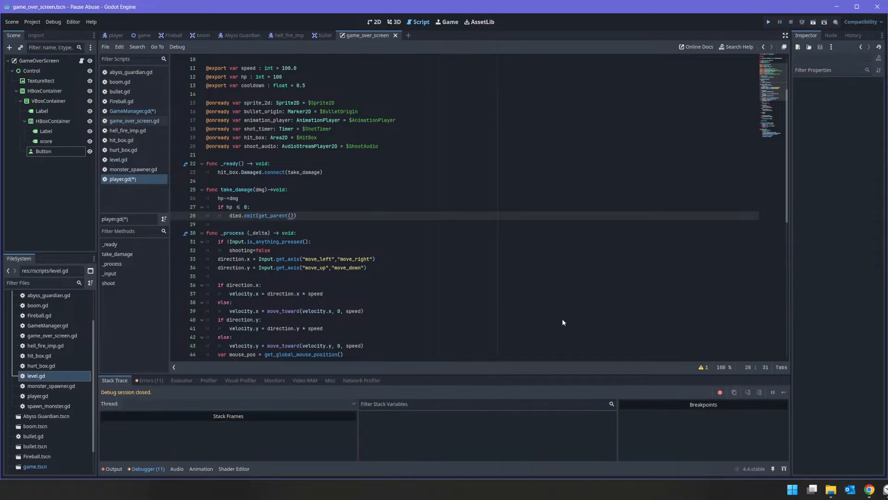
key(F5)
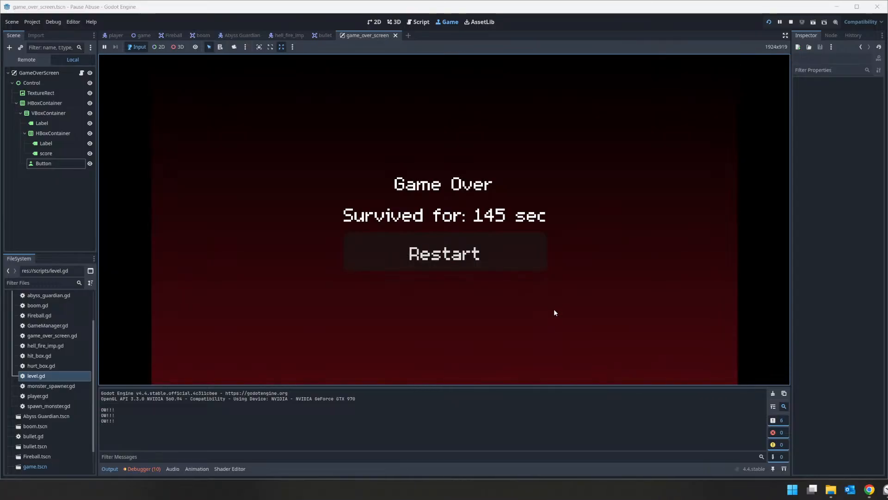
click(462, 253)
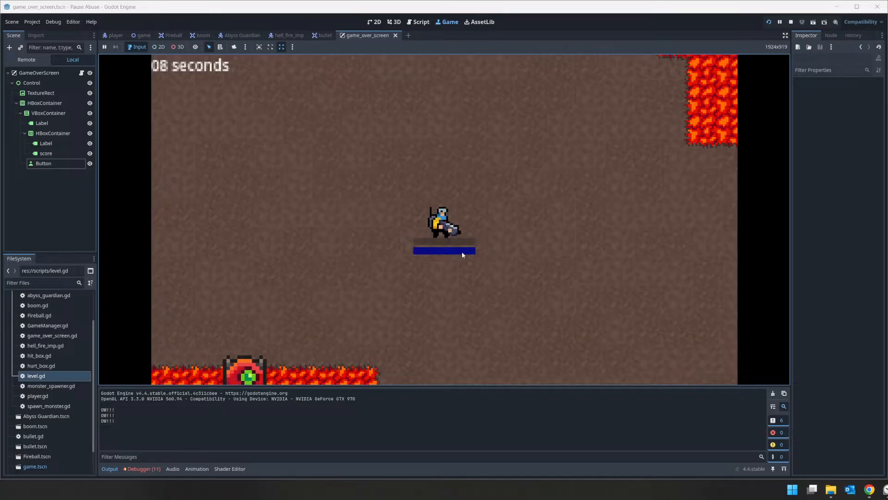
key(s)
key(a)
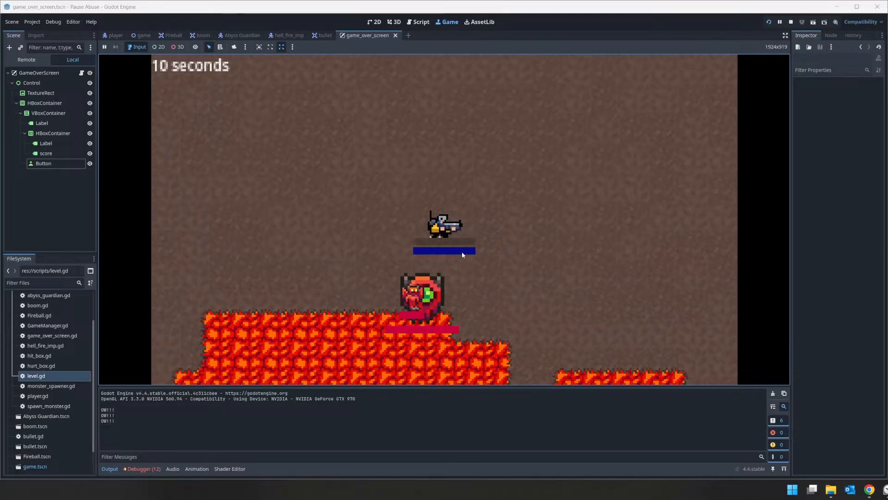
key(w)
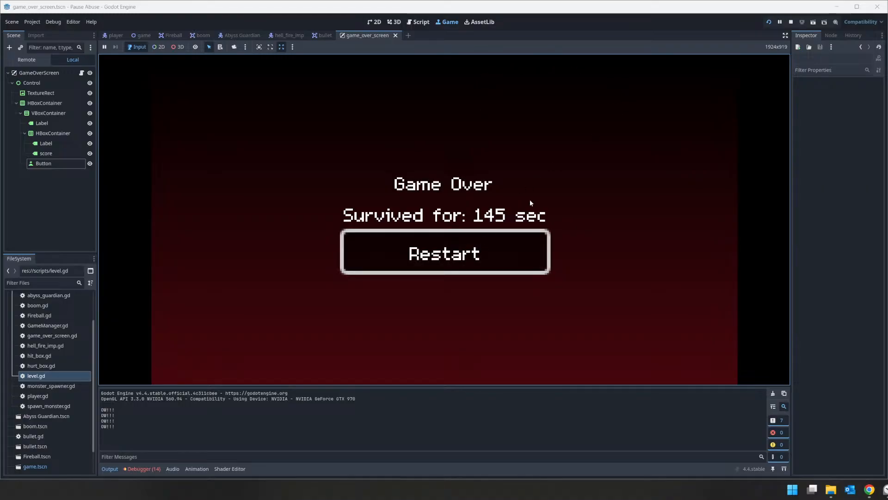
click(481, 238)
click(790, 22)
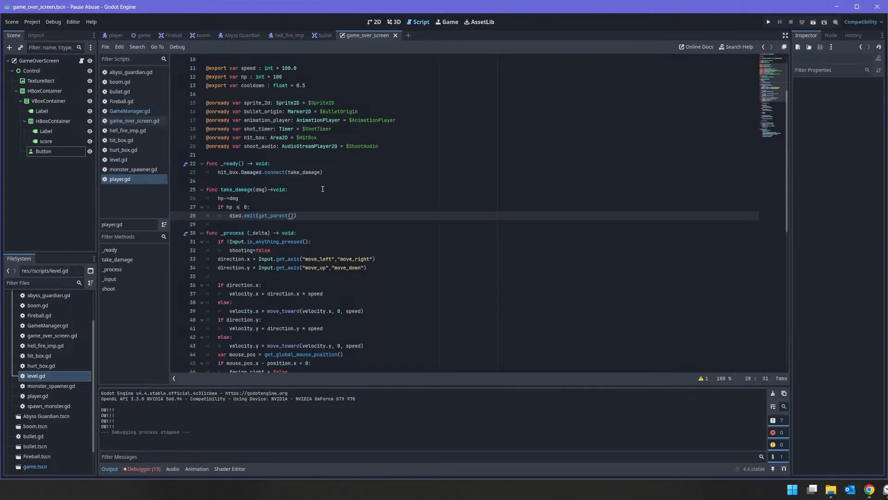
Select the score label in the game-over scene
click(47, 141)
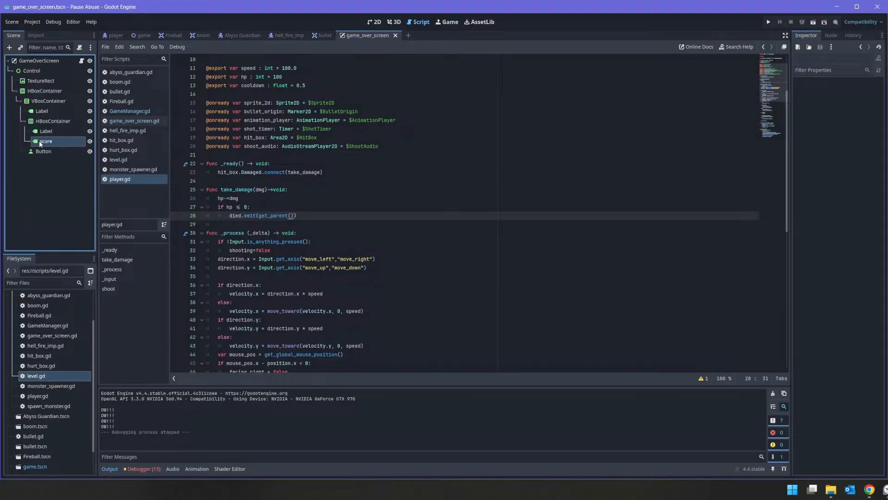
In the GameOverScreen script's _ready function, add the line score.text = GameManager.score below the button connection
click(81, 61)
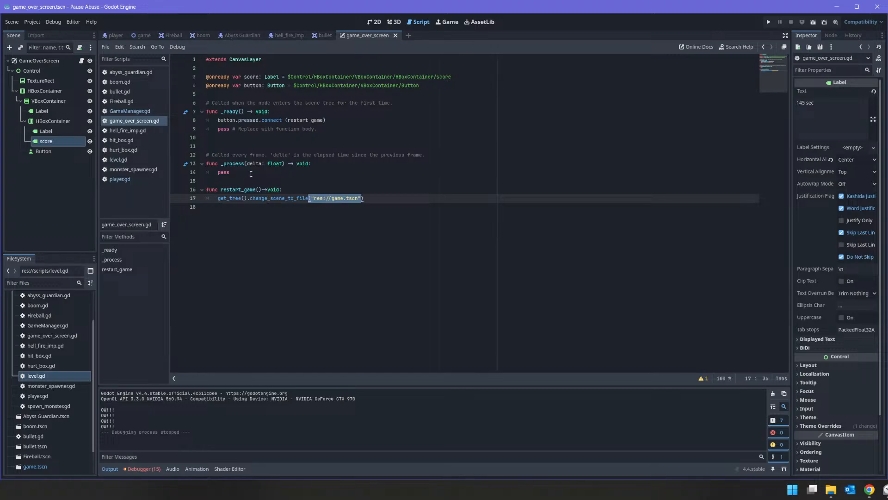
click(407, 121)
key(Return)
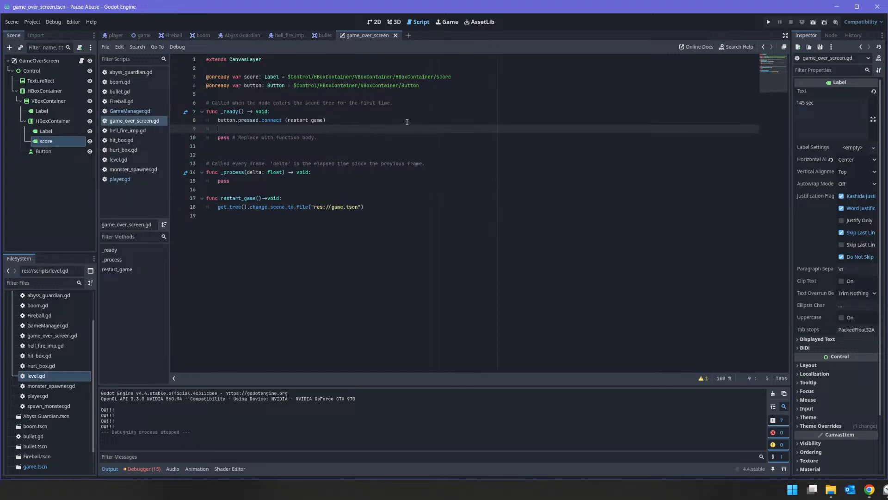
text(sc)
key(Return)
text(.text = )
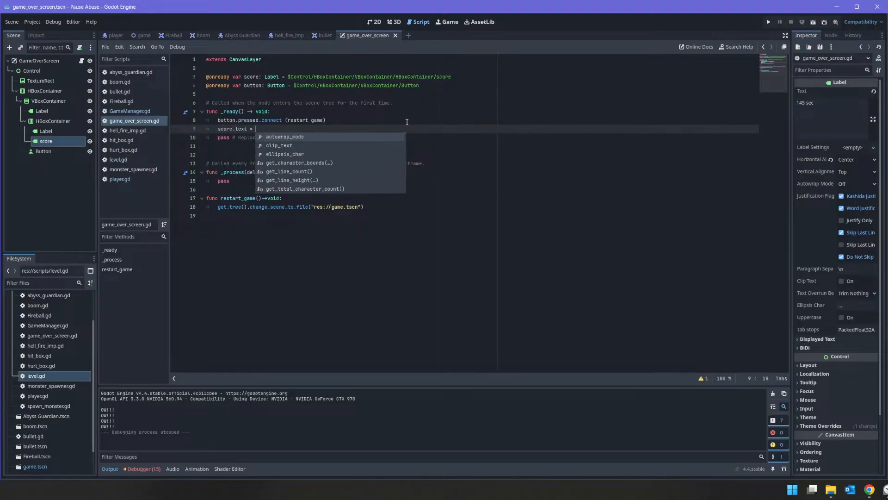
text(GameManager)
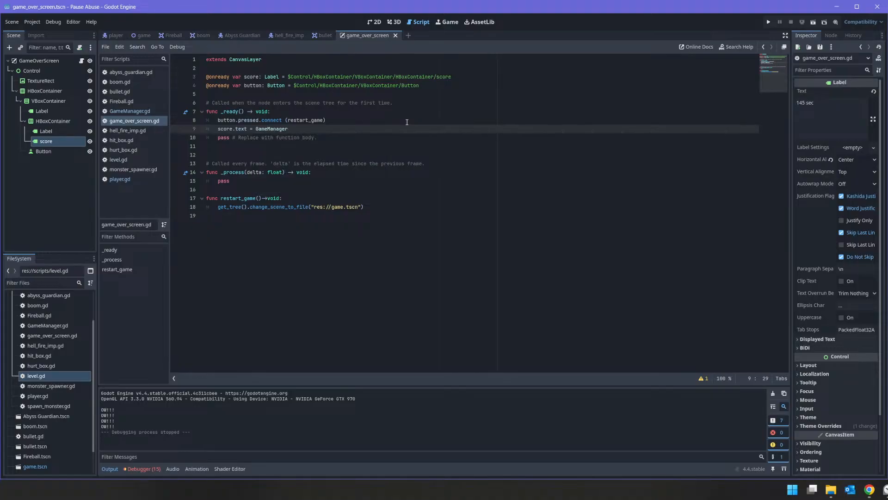
text(.sc)
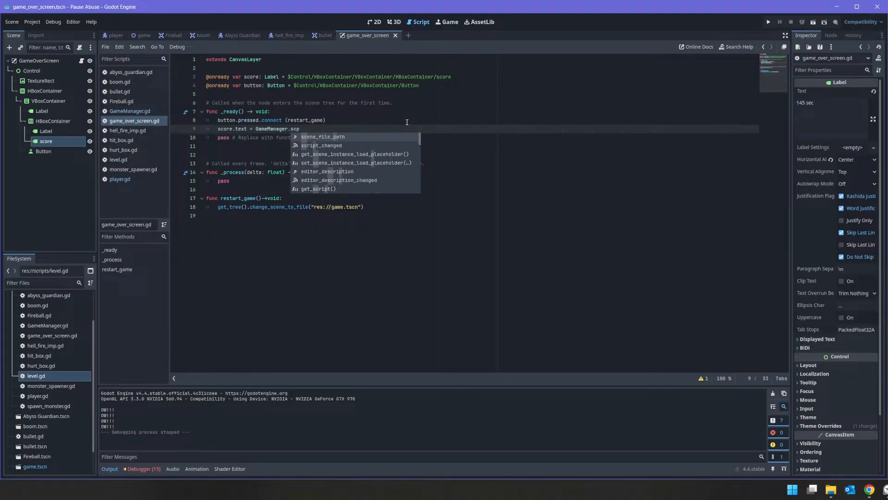
key(Return)
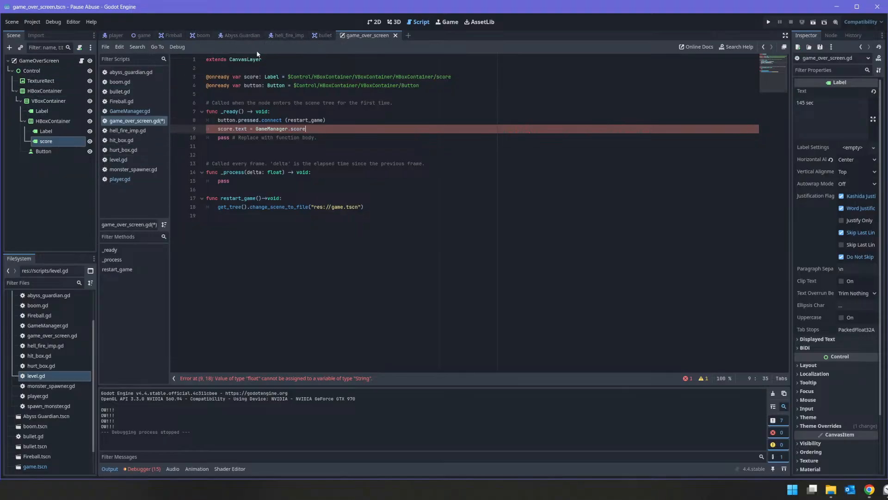
Copy the line text="%02d seconds" % GameManager.score from the script of the player scene's Clock label
click(120, 35)
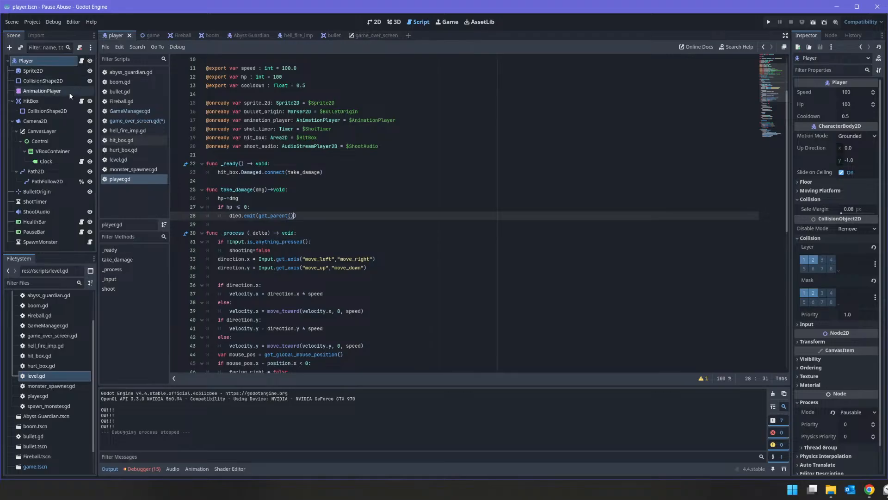
click(81, 161)
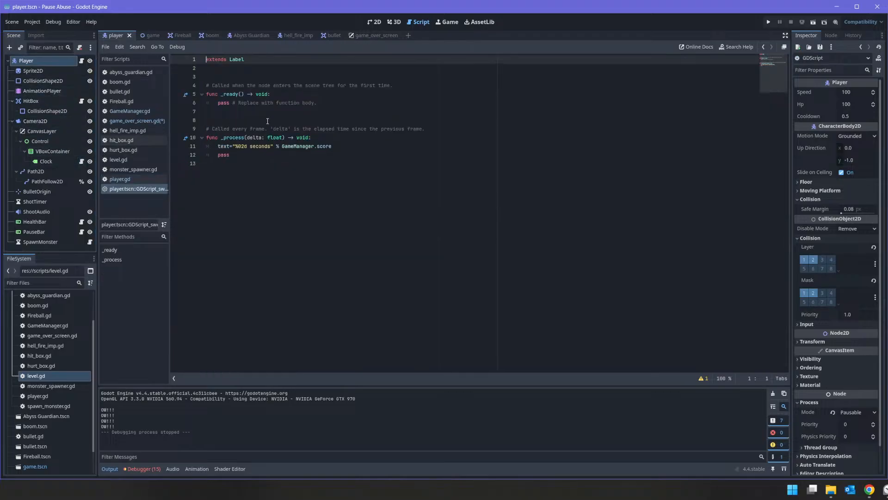
drag(365, 148, 178, 147)
key(ctrl+c)
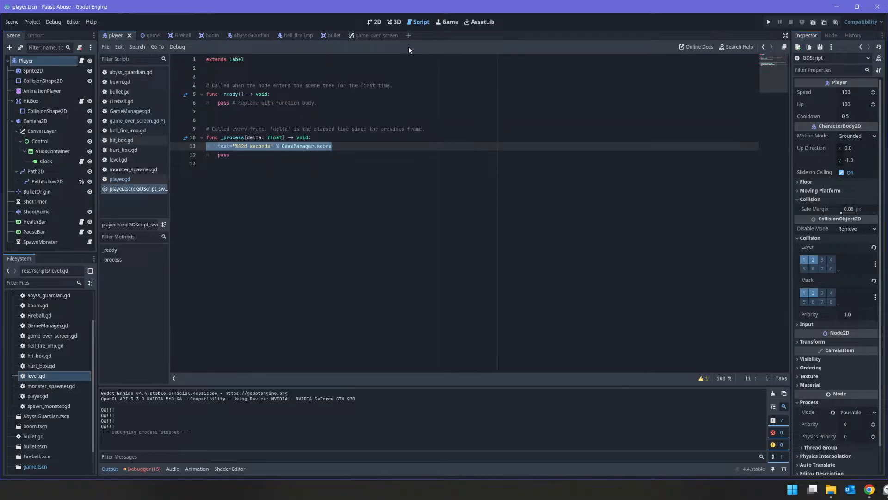
In the game over script, change the score.text assignment to "%02d seconds" % GameManager.score and save
click(374, 36)
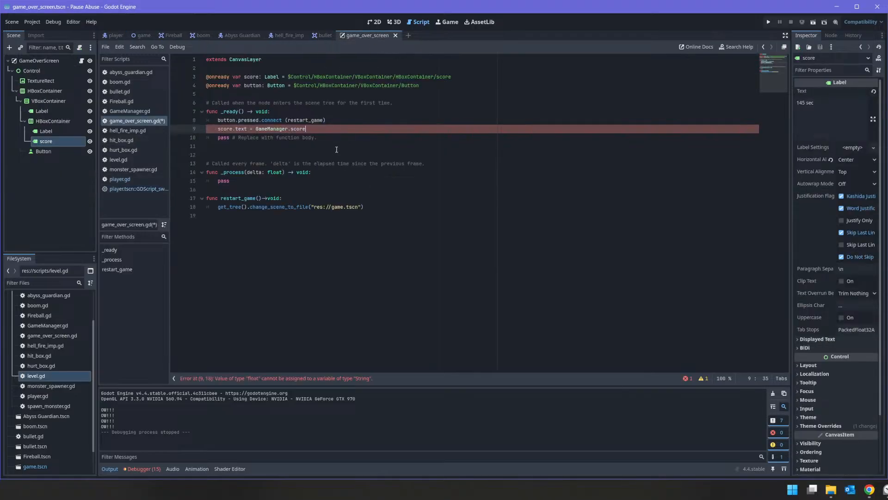
drag(327, 130, 257, 129)
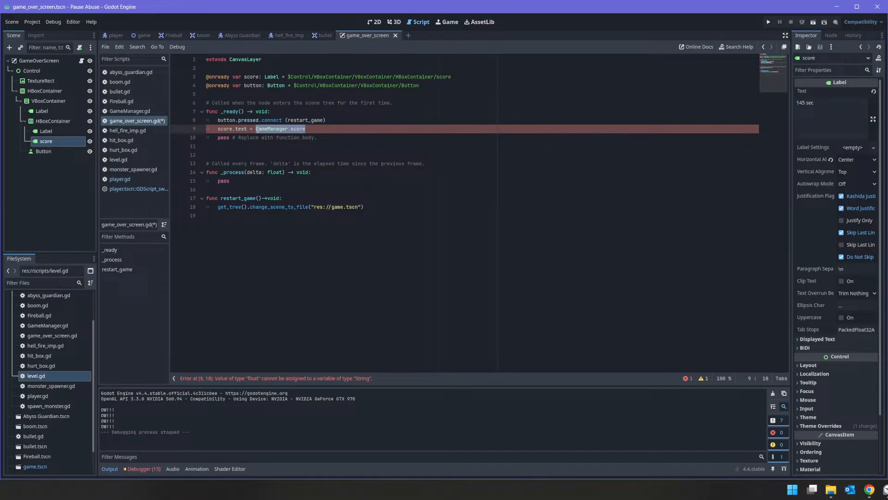
key(ctrl+v)
click(263, 129)
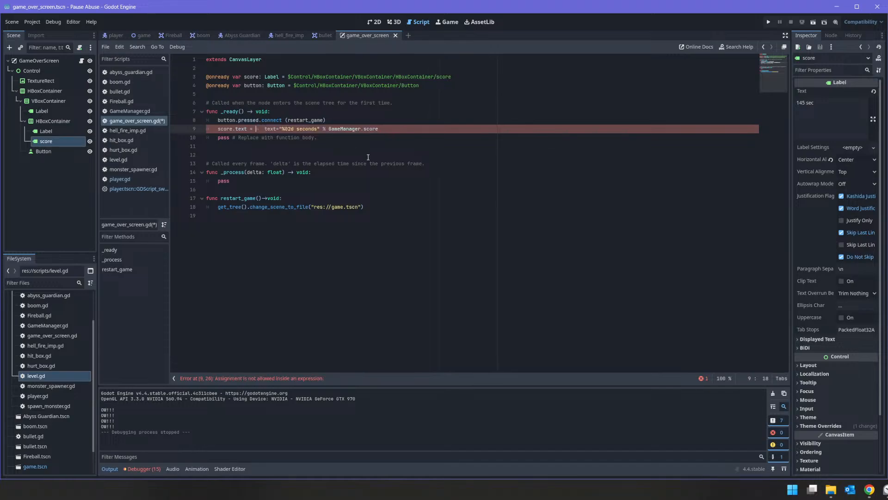
key(Delete)
key(Delete)
key(Delete)
key(Delete)
key(Delete)
key(Delete)
key(ctrl+s)
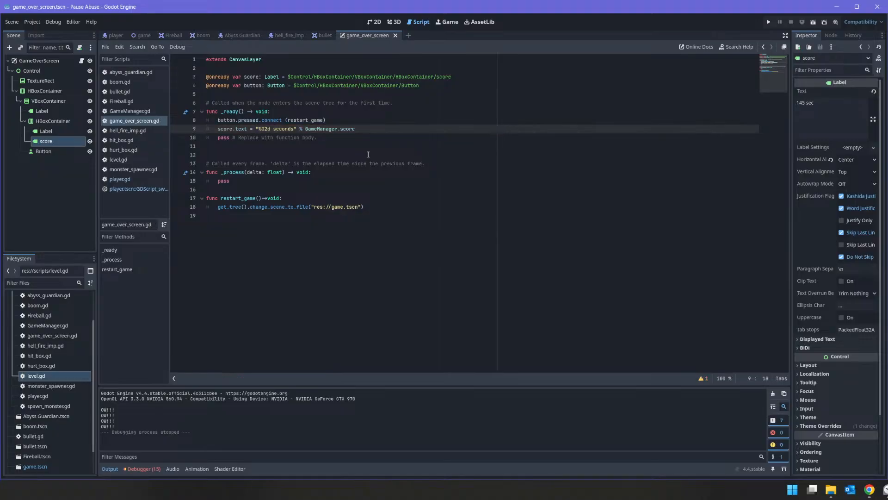
Run the project, restart twice from the Game Over screen to check the survival time, and stop the game
click(768, 22)
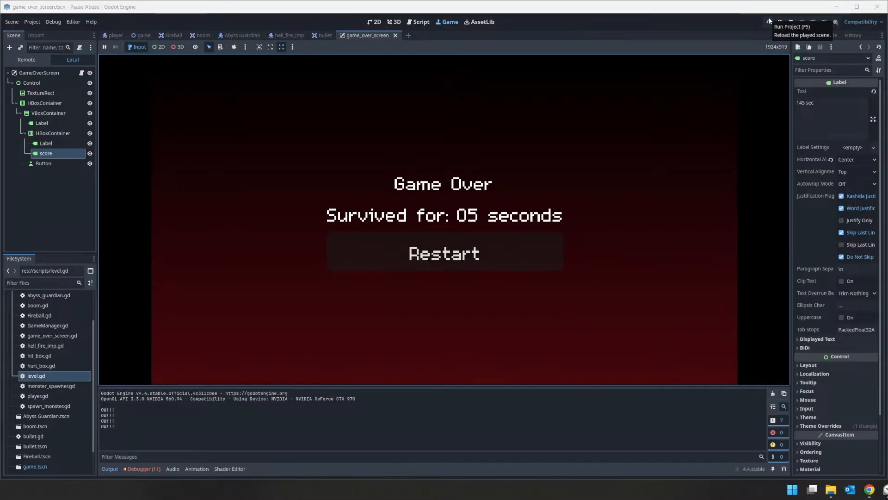
click(492, 252)
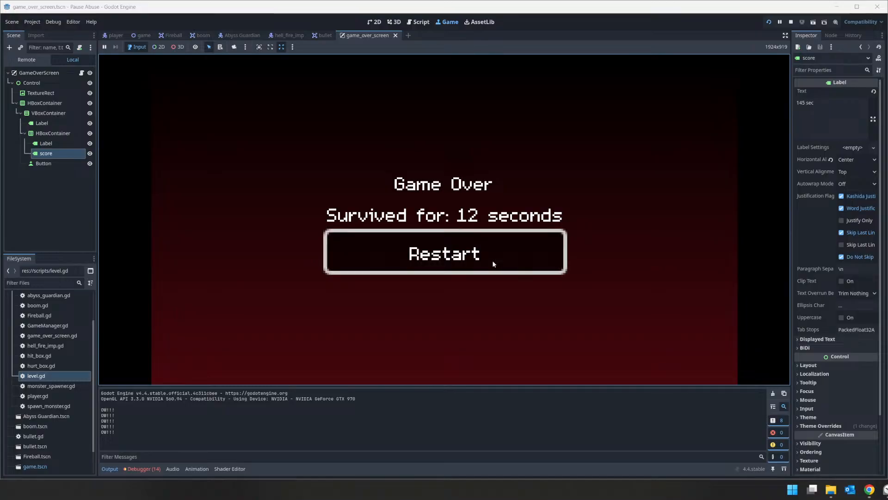
click(493, 260)
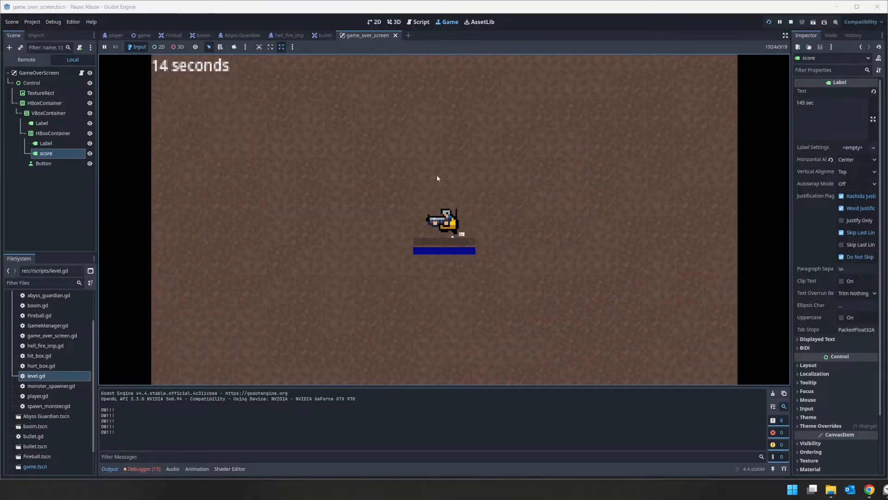
click(792, 22)
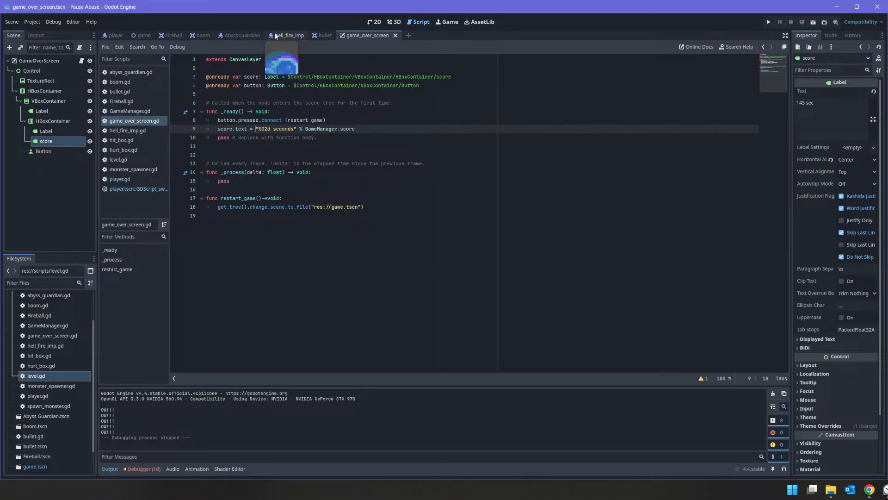
Bring up the game scene, and in File Explorer open the Sounds folder inside Assets
click(143, 35)
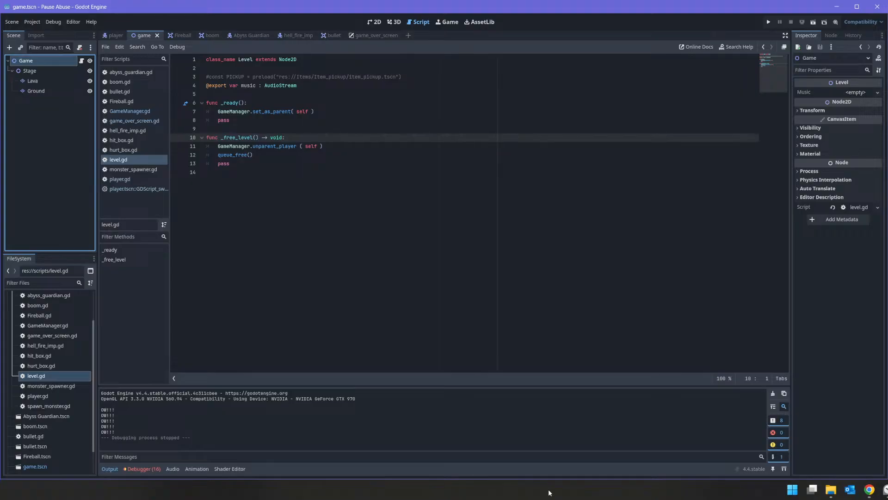
click(831, 489)
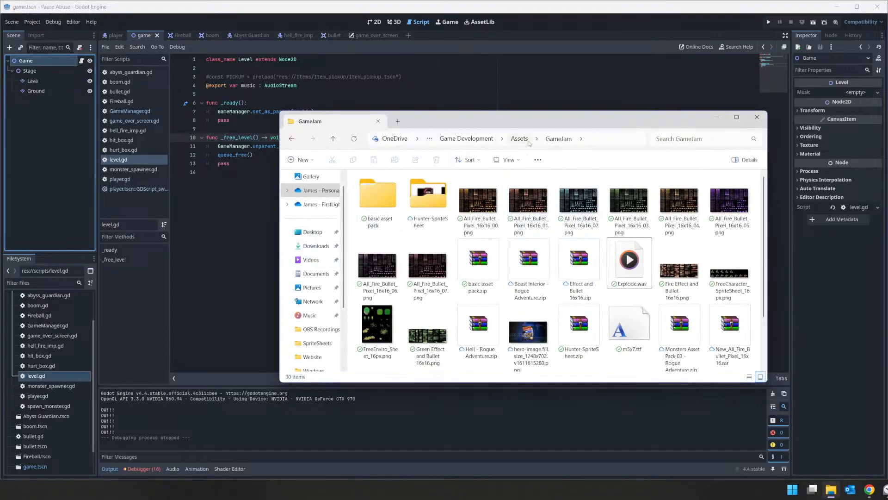
click(519, 138)
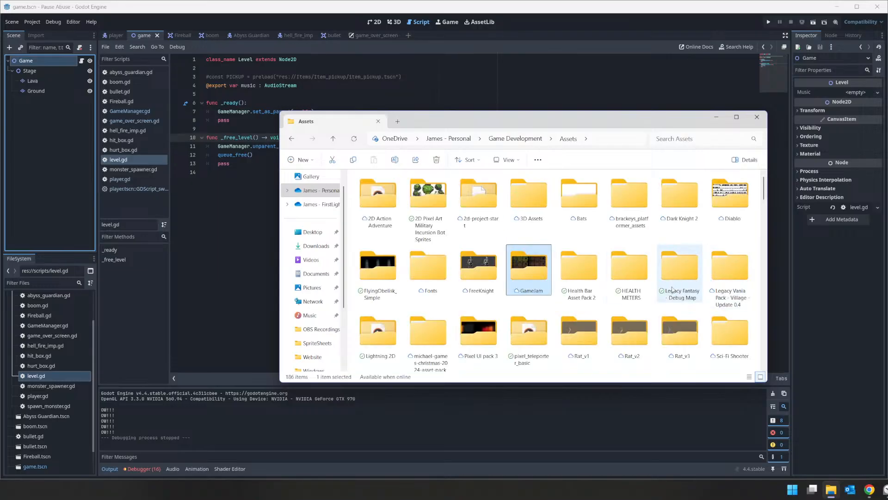
scroll(621, 288, down, 1)
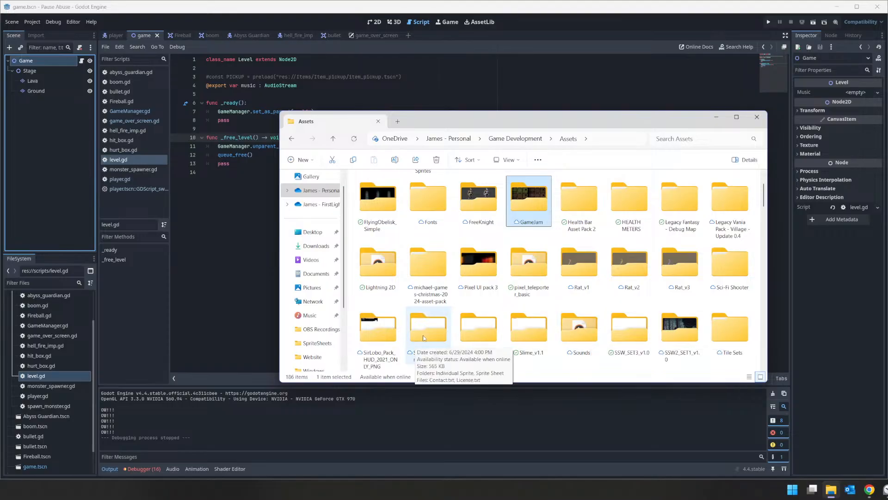
click(588, 330)
double_click(589, 330)
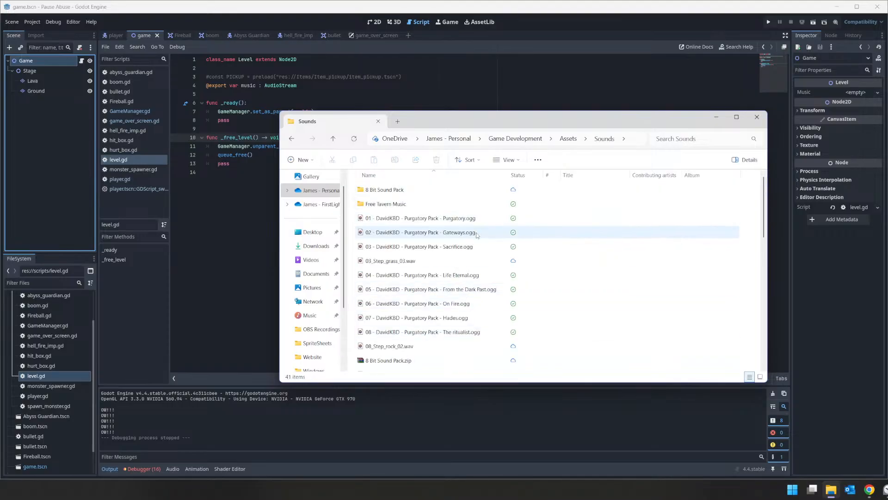
Preview the Purgatory Pack tracks MiniLoop 01 and MiniLoop 04, closing Media Player after each
scroll(490, 283, down, 1)
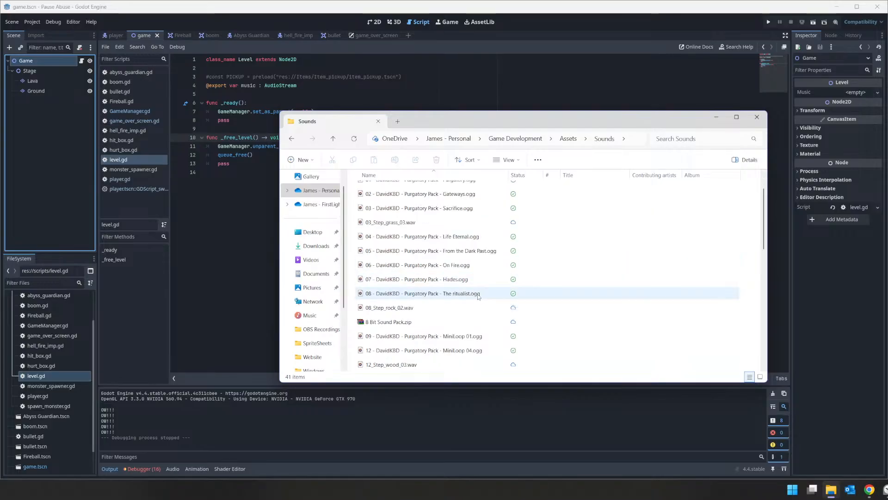
scroll(479, 289, down, 2)
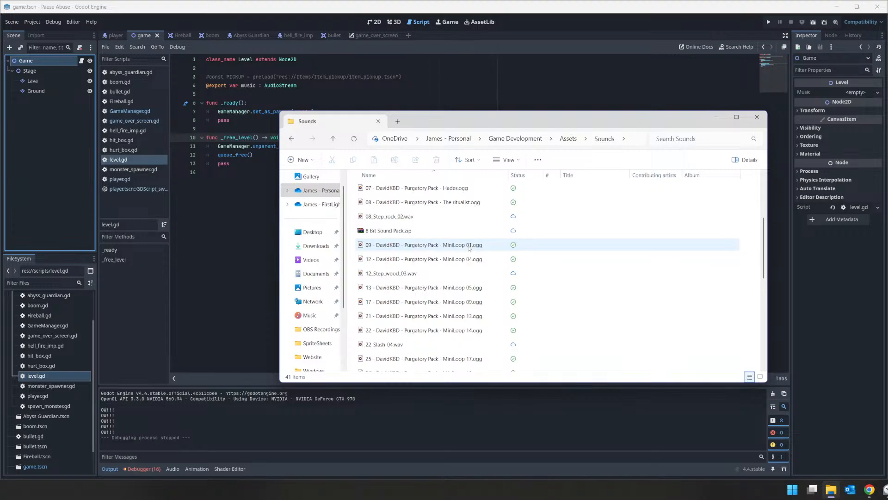
double_click(470, 246)
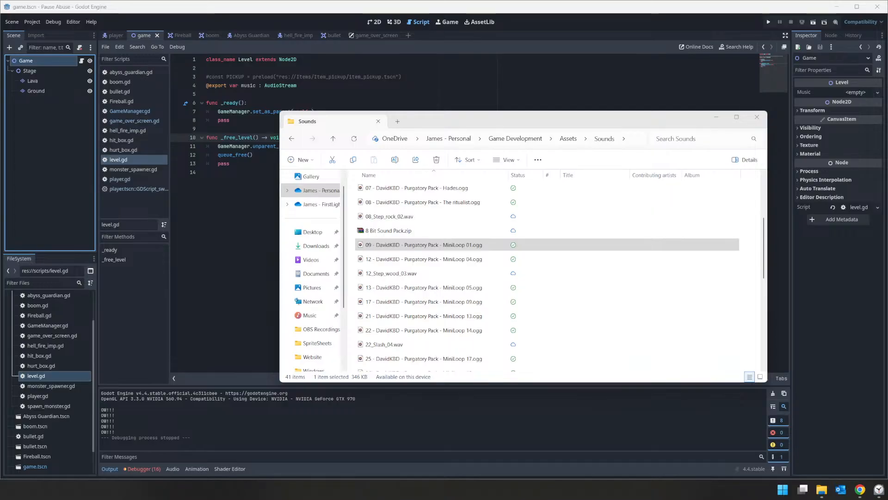
drag(887, 66, 545, 67)
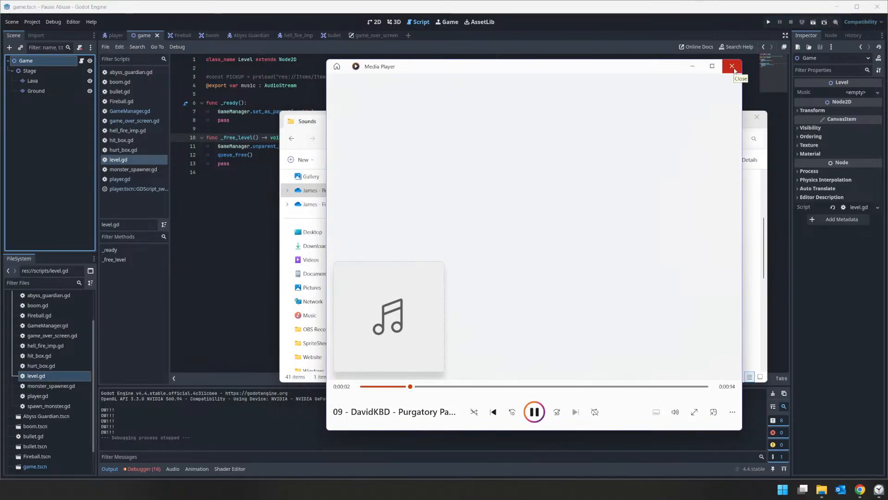
click(732, 66)
double_click(459, 260)
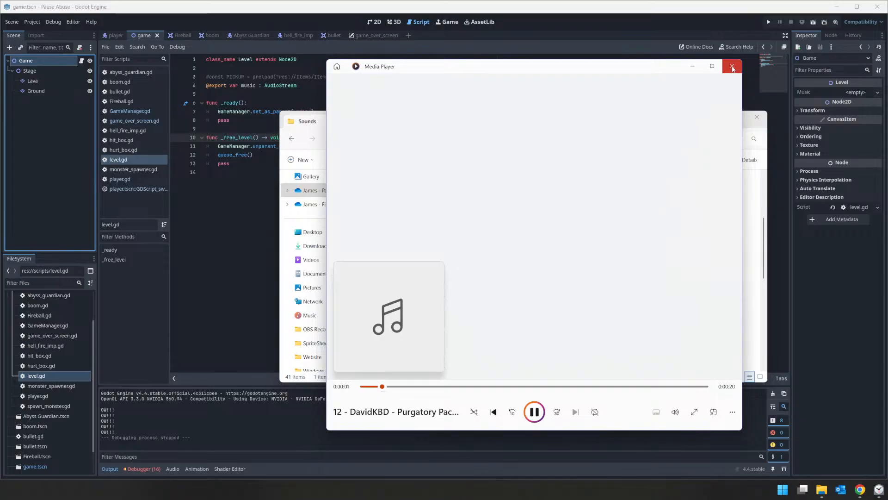
click(732, 67)
Preview the Purgatory Pack tracks Hades and On Fire, closing Media Player after each
click(461, 187)
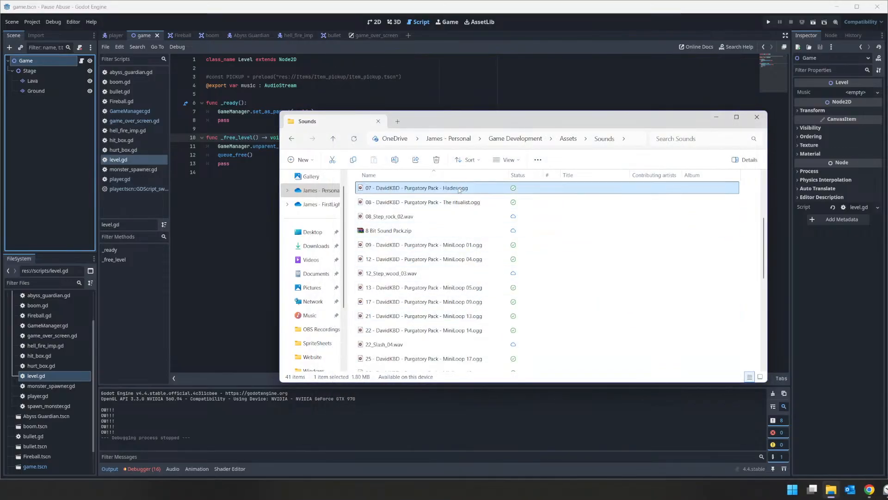
double_click(459, 189)
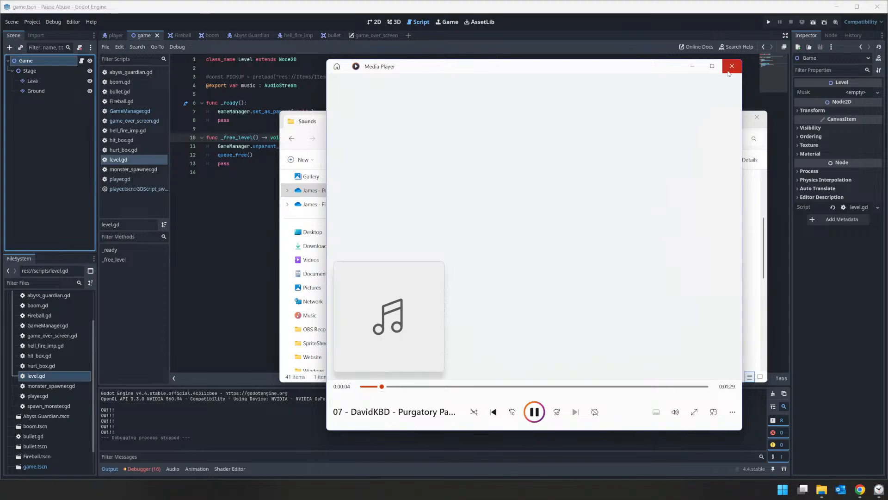
click(729, 70)
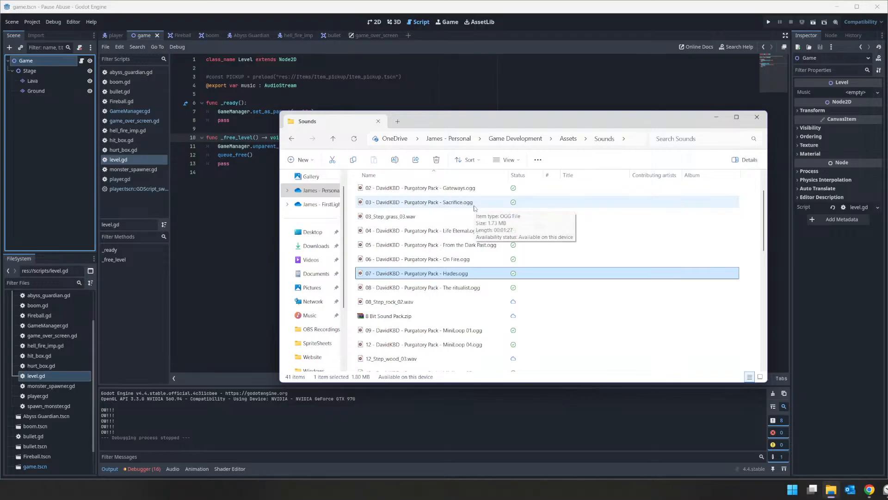
click(459, 260)
double_click(459, 260)
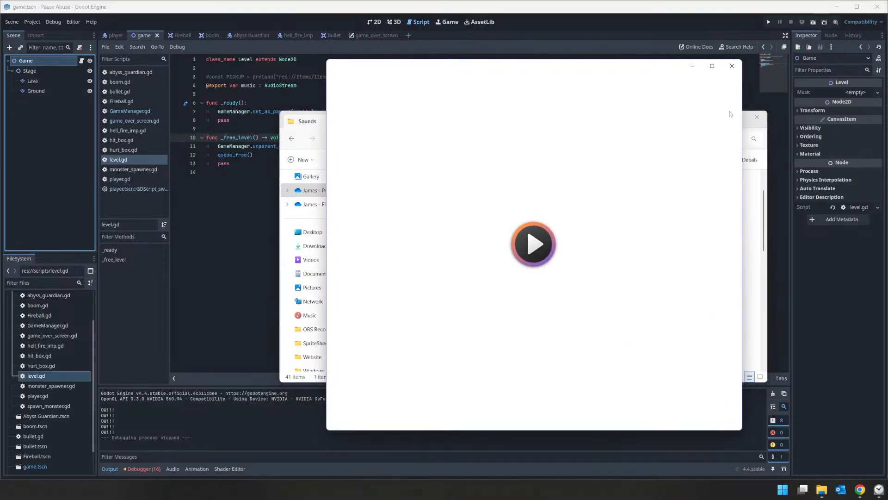
click(735, 72)
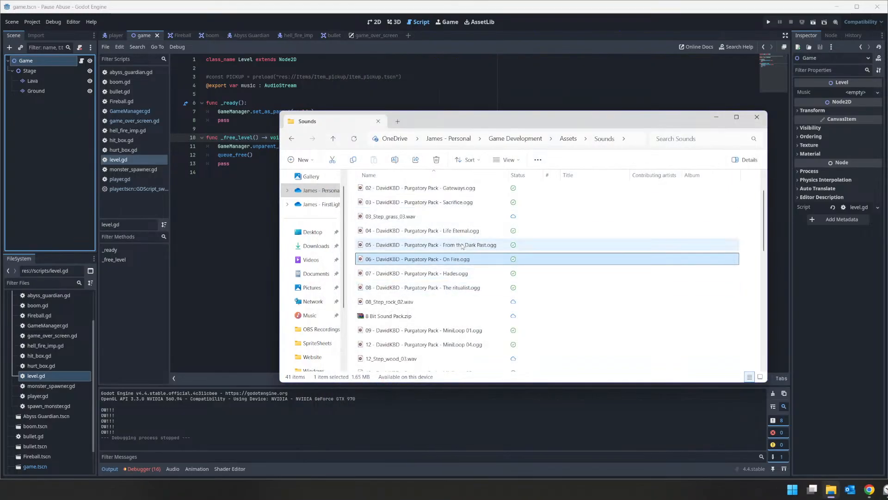
Browse the Sounds folder and copy the Purgatory Pack Hades track into the Godot project's Assets folder, then minimize File Explorer
scroll(468, 209, up, 2)
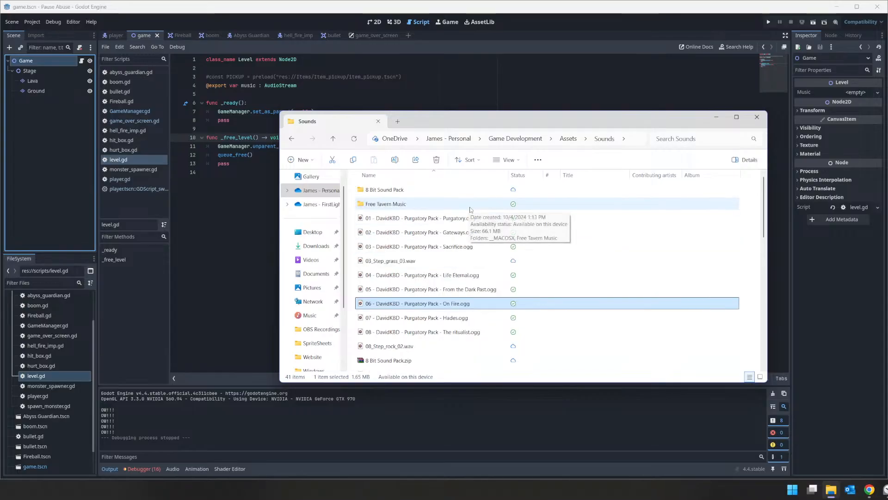
scroll(468, 209, down, 4)
scroll(469, 260, down, 5)
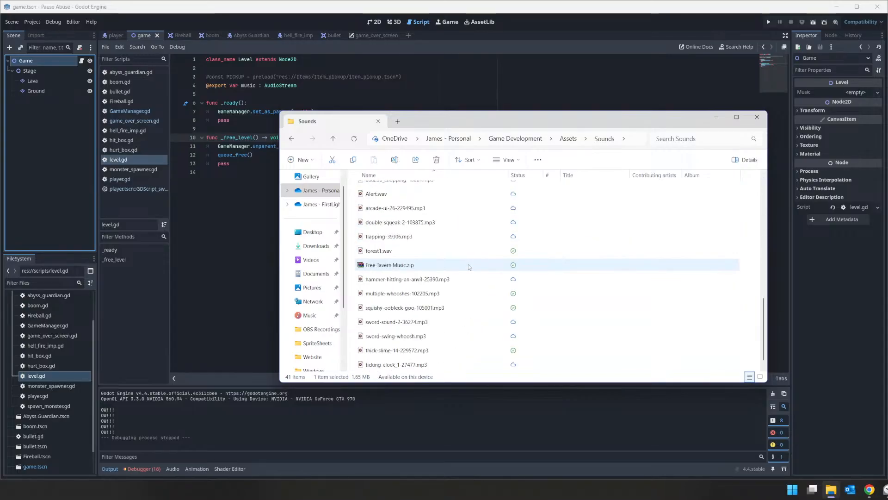
scroll(469, 264, up, 5)
scroll(463, 231, up, 3)
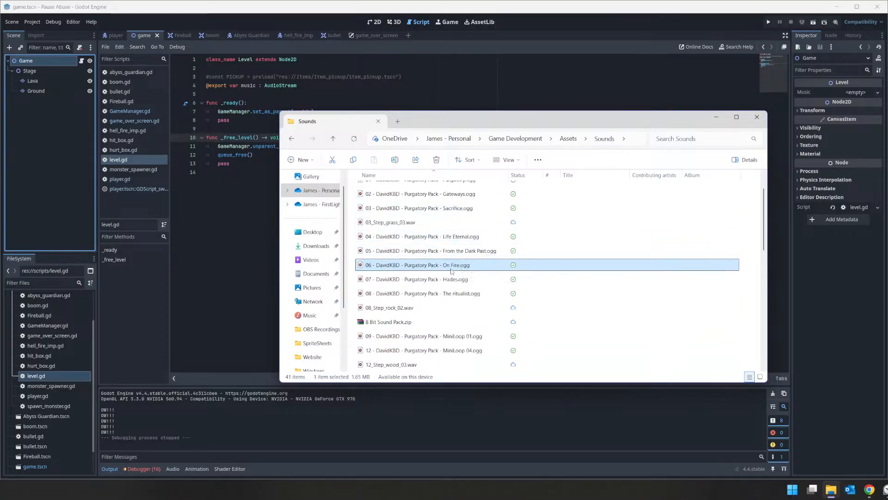
drag(445, 281, 414, 278)
click(40, 315)
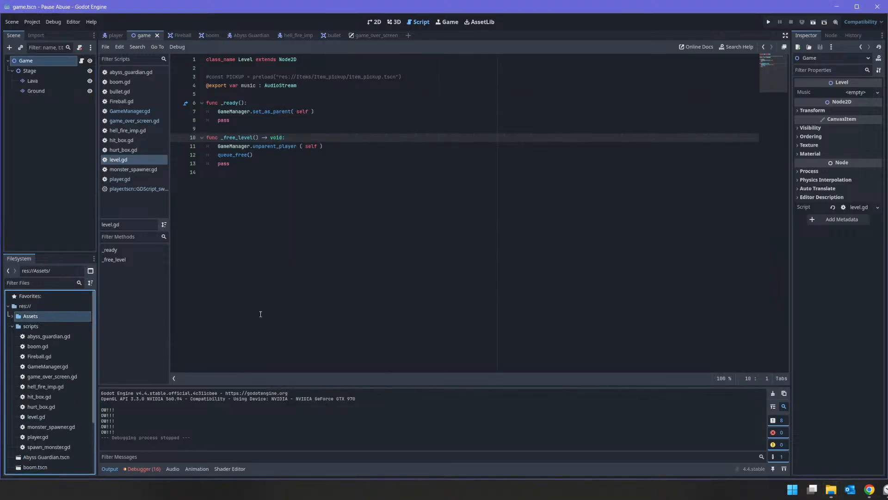
key(alt+Tab)
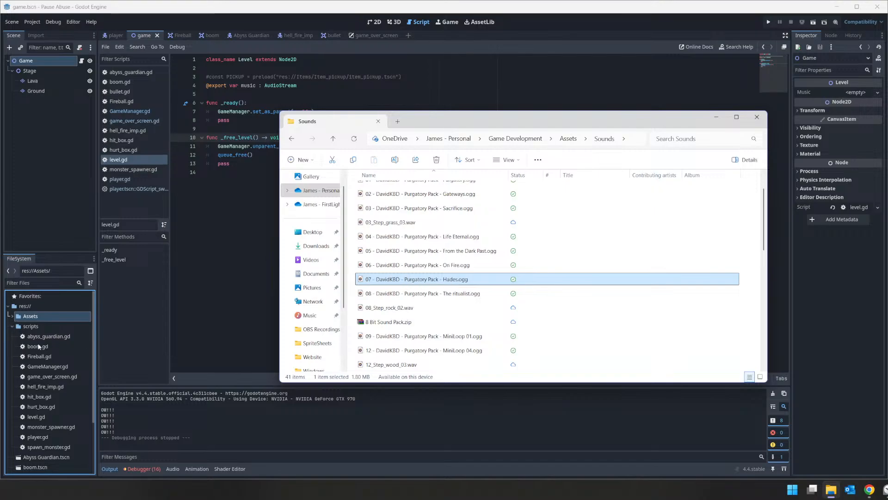
click(716, 116)
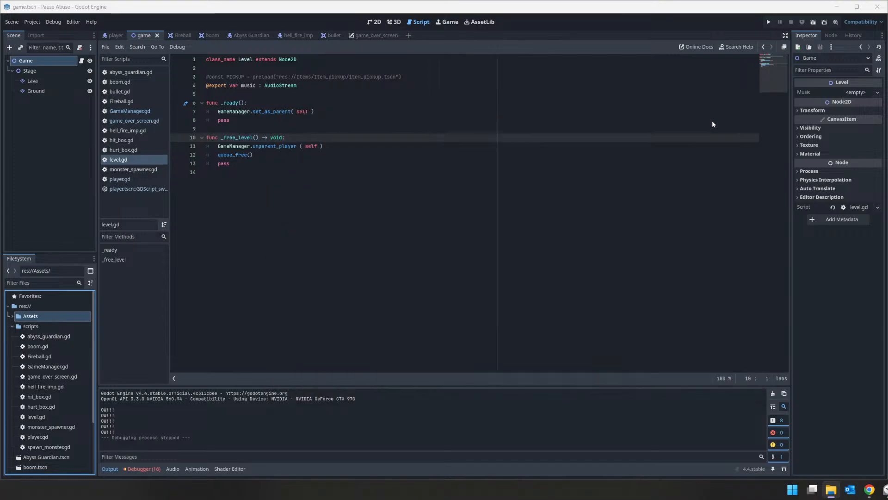
Assign the Hades track from the Assets folder to the Game node's Music property
double_click(28, 317)
drag(28, 326, 856, 92)
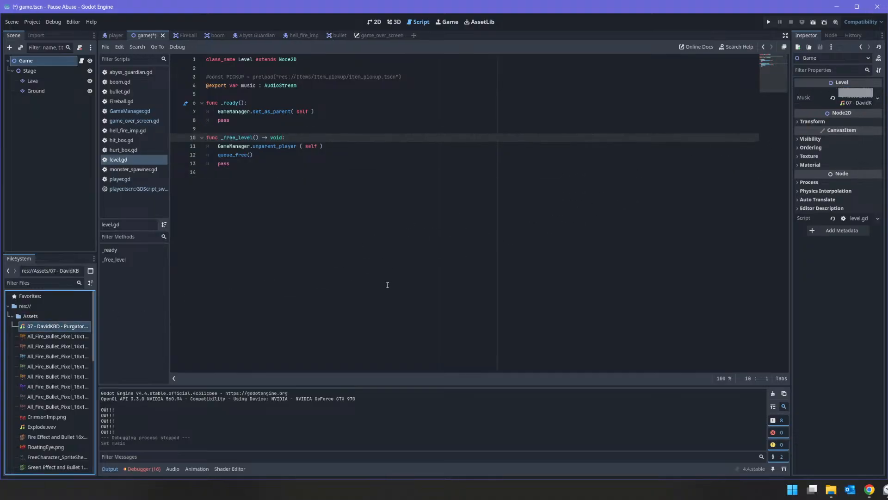
Enable looping in the Hades track's audio import settings and reimport it
double_click(50, 327)
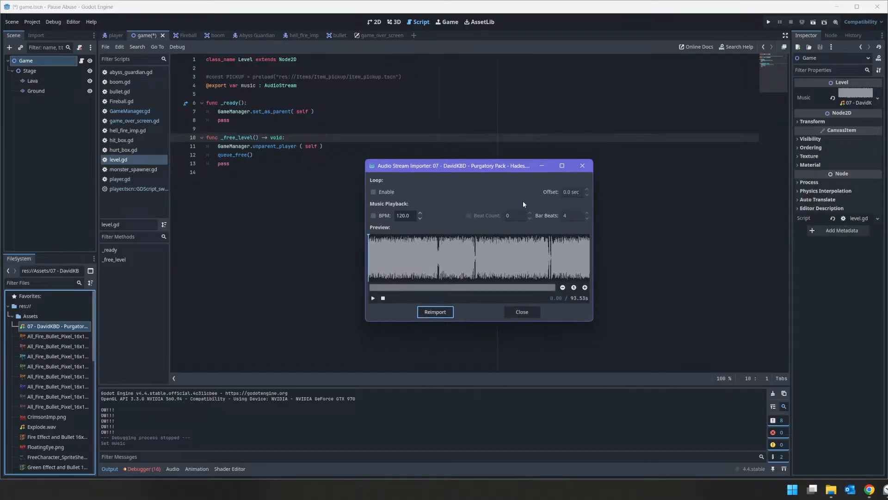
click(374, 192)
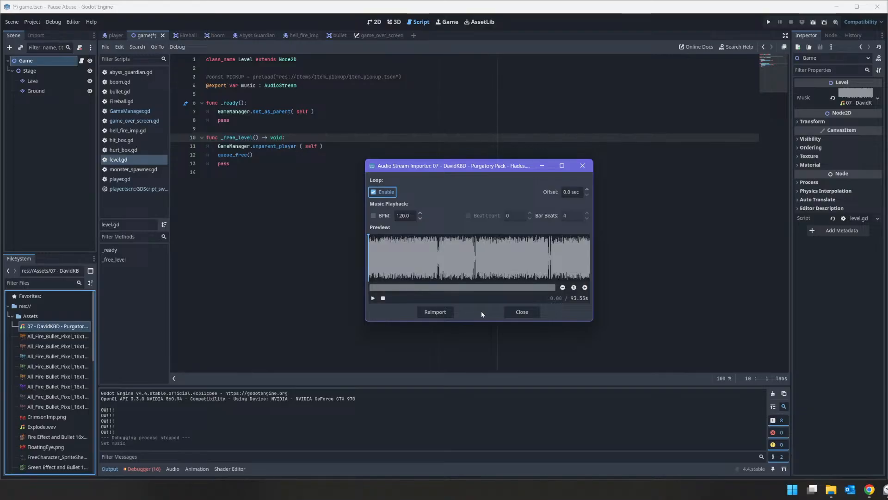
click(434, 312)
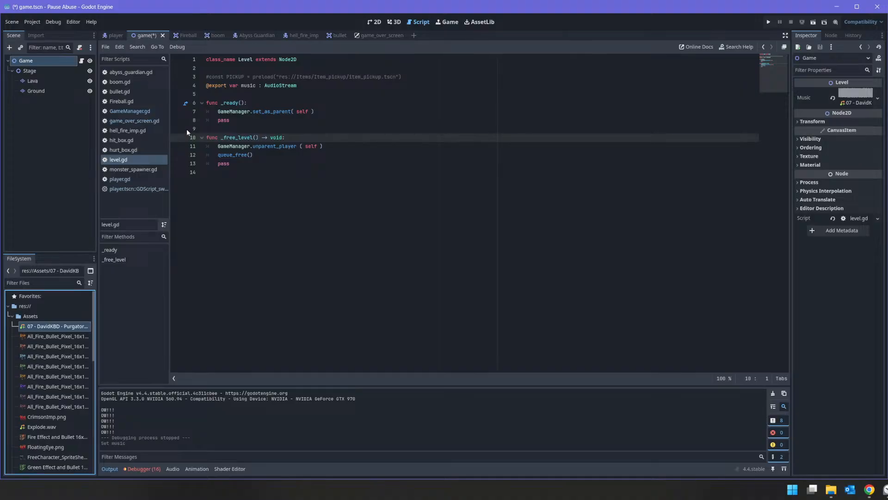
Add an AudioStreamPlayer node as a child of the Game node
right_click(27, 66)
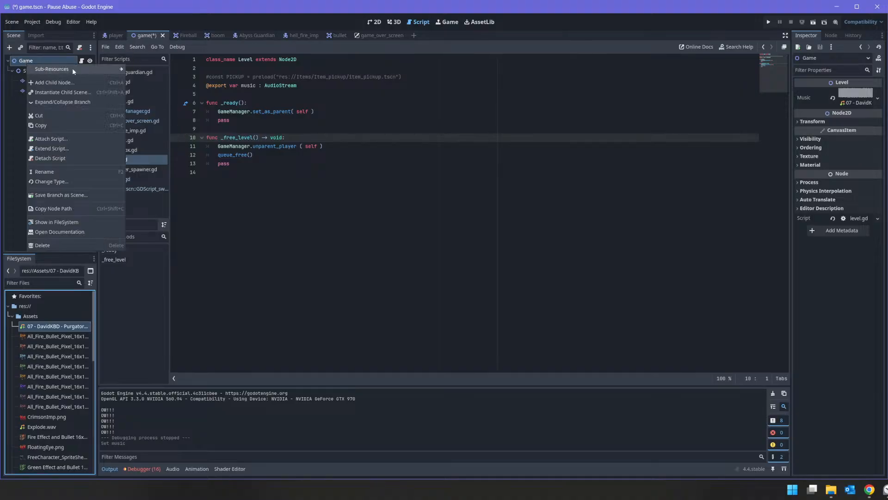
click(77, 82)
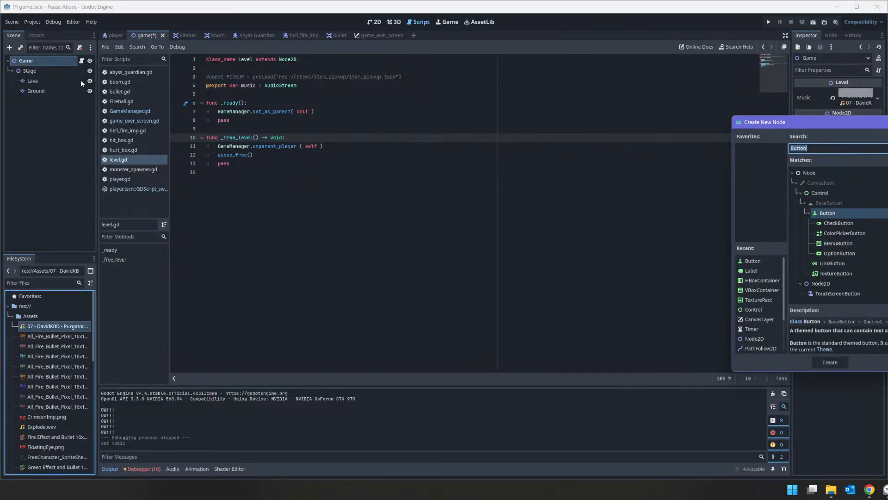
text(aud)
key(Down)
key(Down)
key(Down)
key(Down)
key(Down)
key(Down)
key(Down)
key(Down)
key(Down)
key(Down)
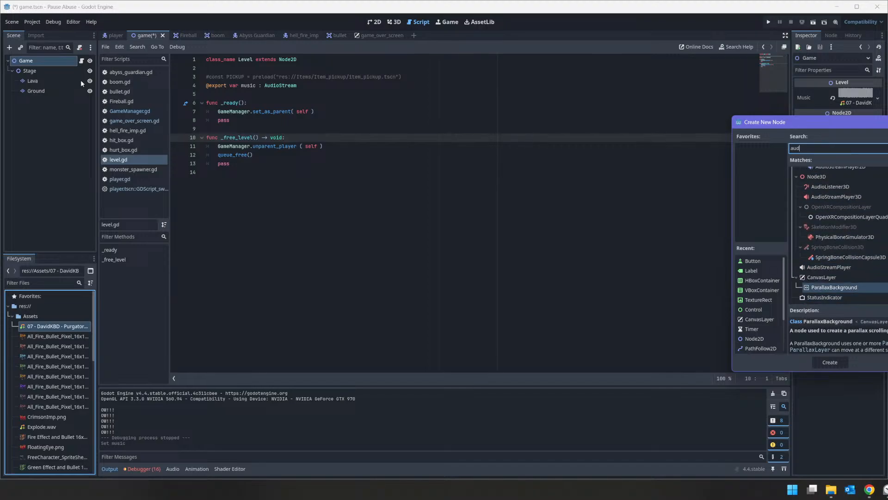
text(io)
key(Down)
key(Down)
key(Down)
key(Down)
key(Down)
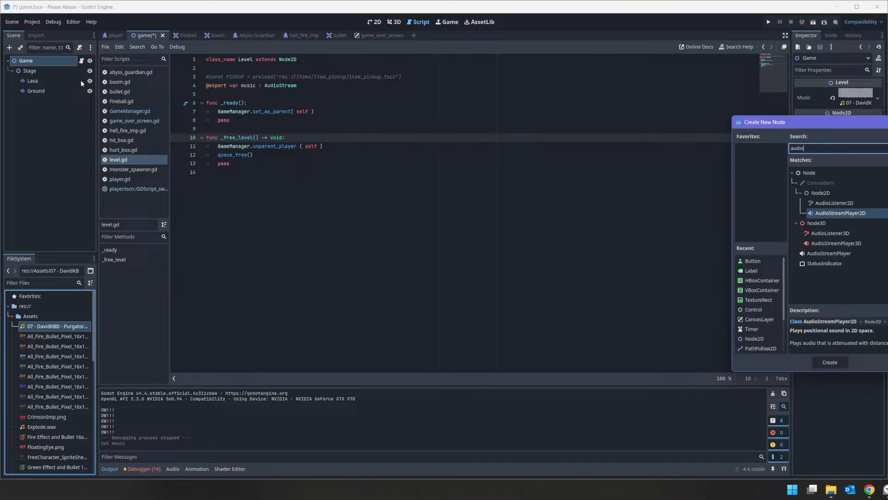
key(Return)
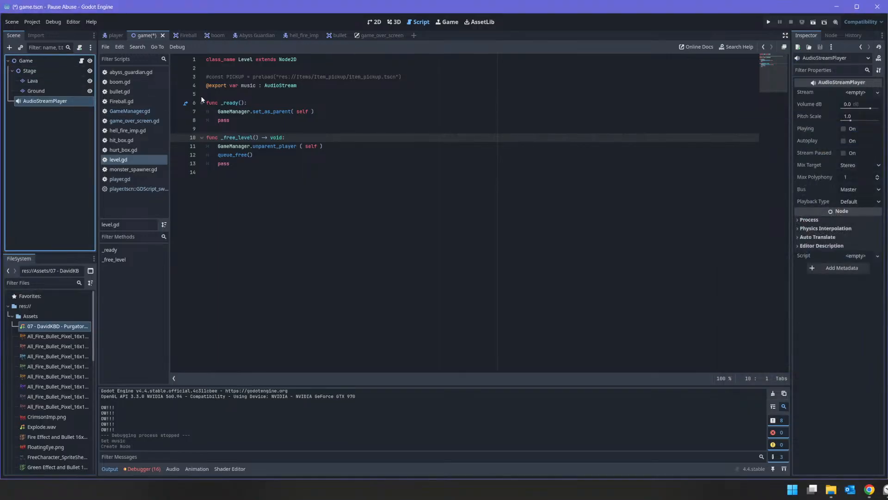
In level.gd, start a music. member call below the set_as_parent line in _ready()
click(81, 61)
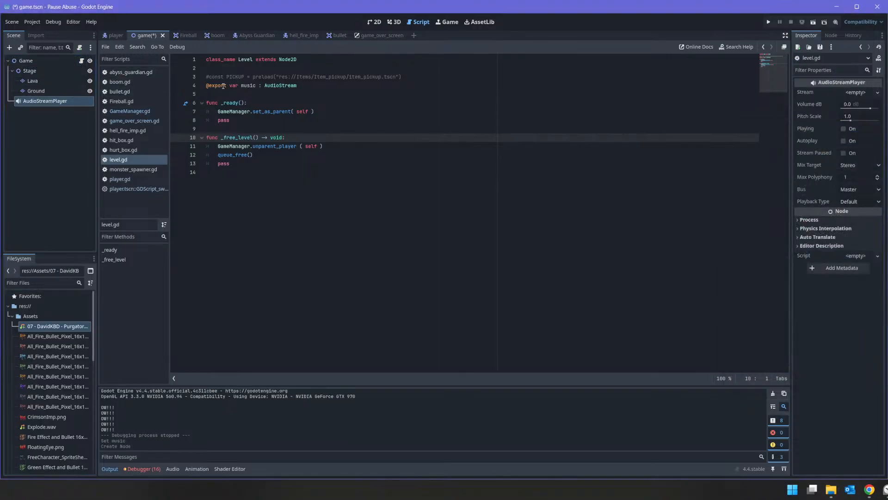
double_click(245, 87)
double_click(280, 85)
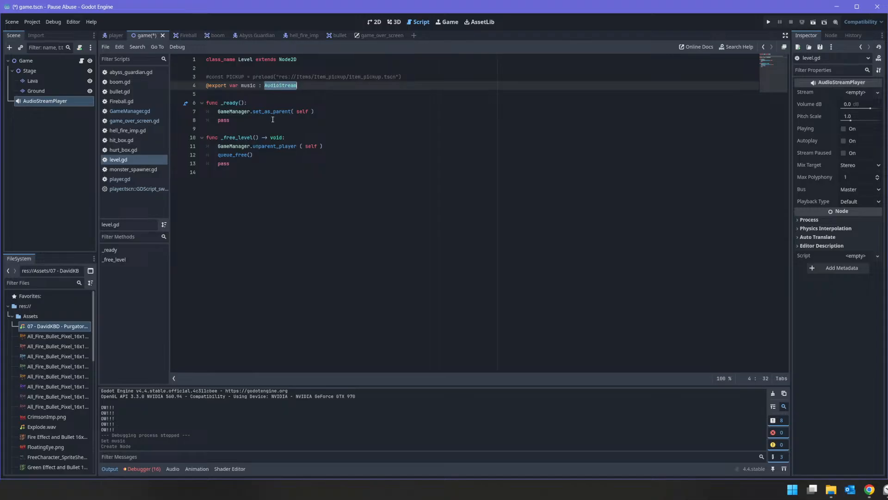
click(232, 126)
click(223, 123)
key(Return)
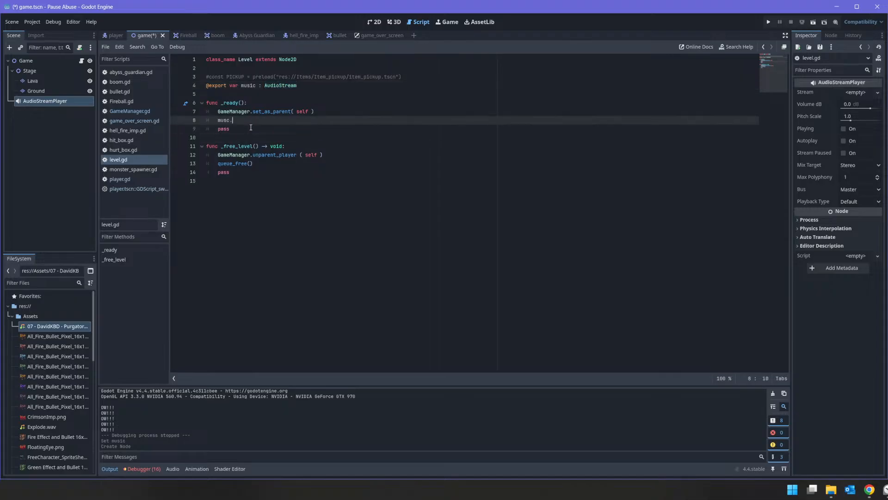
text(music.)
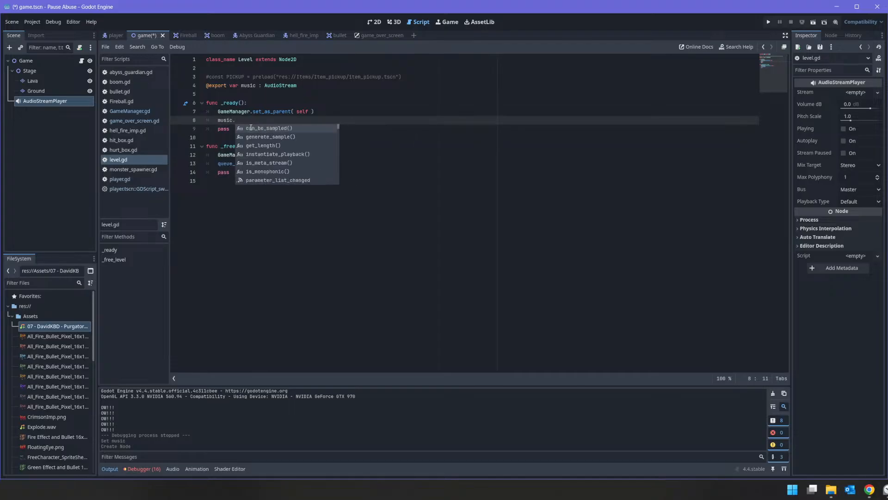
drag(42, 101, 222, 96)
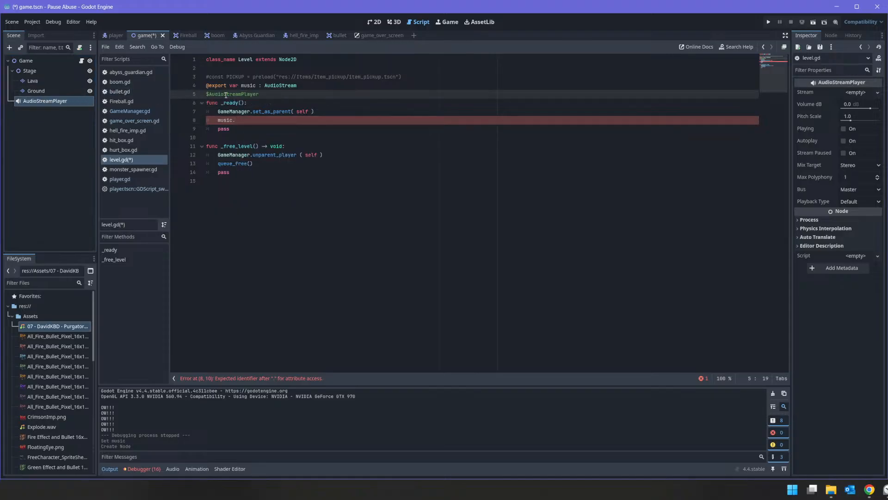
key(ctrl+z)
drag(60, 101, 227, 95)
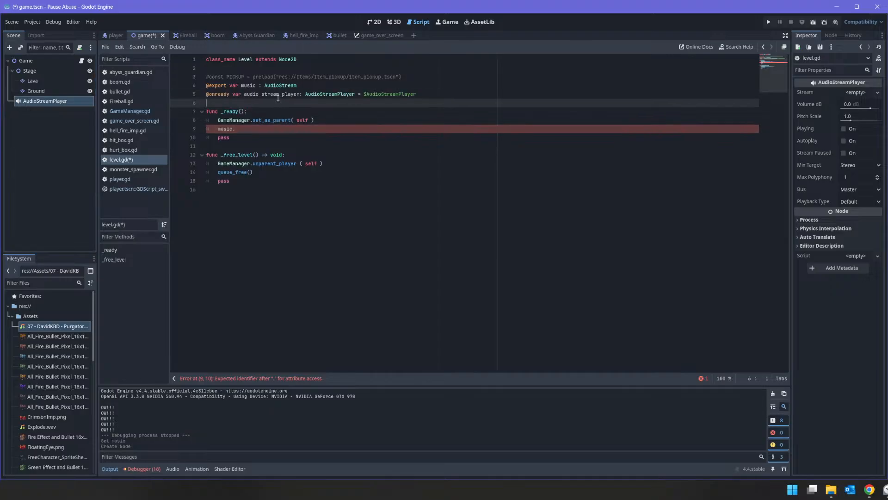
Replace the unfinished music. line in _ready() with a play call on audio_stream_player
double_click(278, 96)
right_click(278, 96)
click(301, 146)
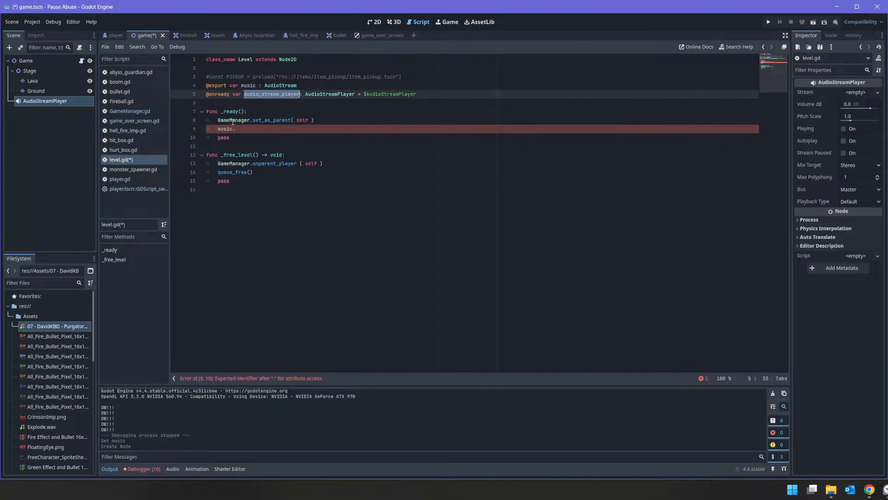
click(234, 128)
key(ctrl+BackSpace)
key(ctrl+v)
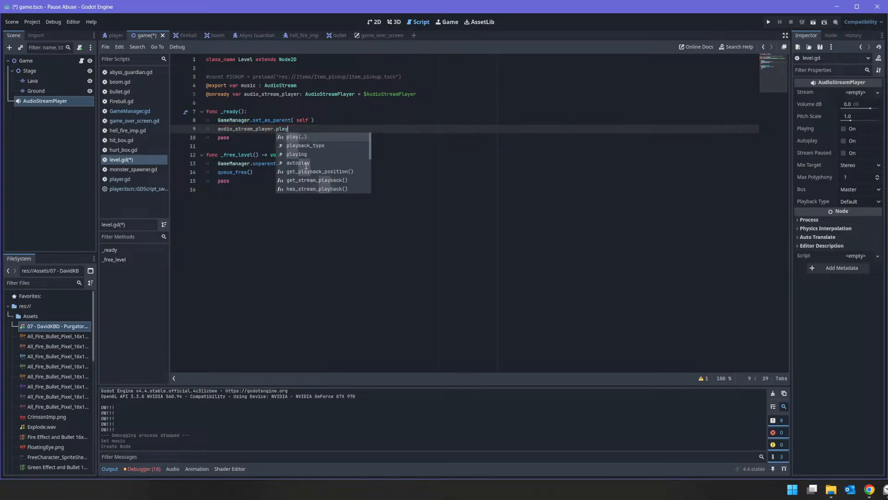
key(Return)
Insert an audio_stream_player. line above the play call and look through its members starting with res and set
key(ctrl+shift+Return)
text(audio_stream_player)
key(Return)
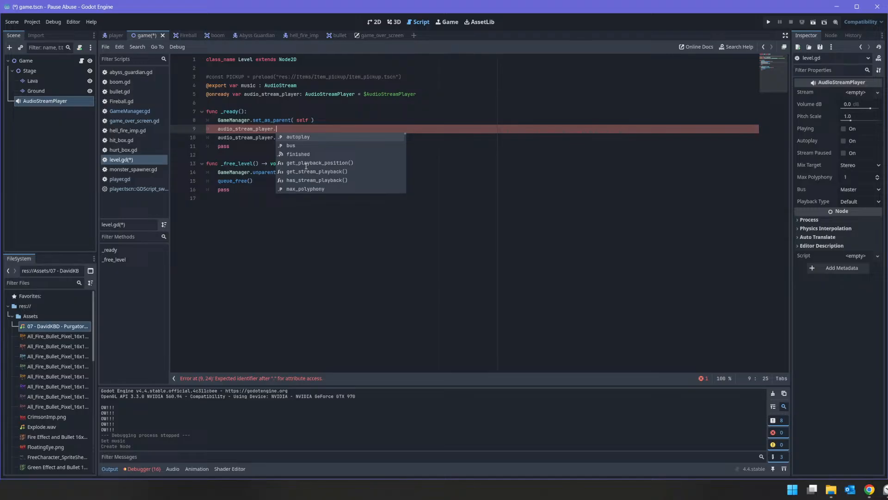
text(res)
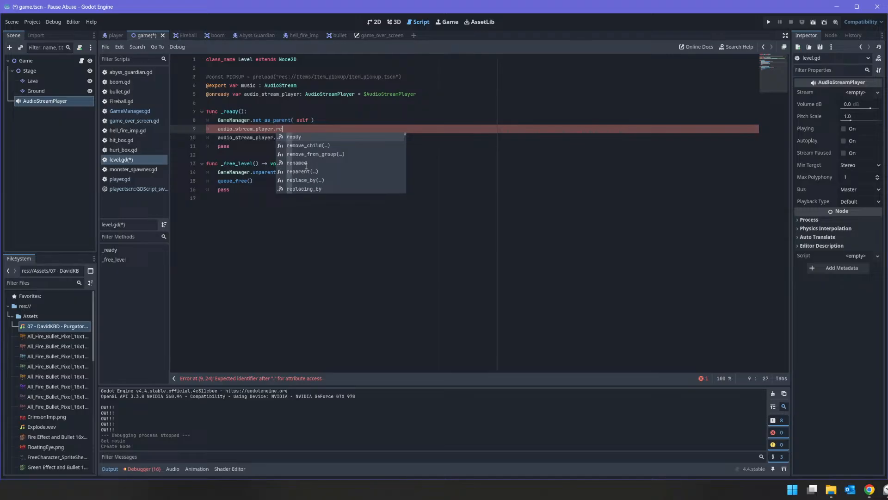
key(BackSpace)
key(BackSpace)
key(BackSpace)
text(set)
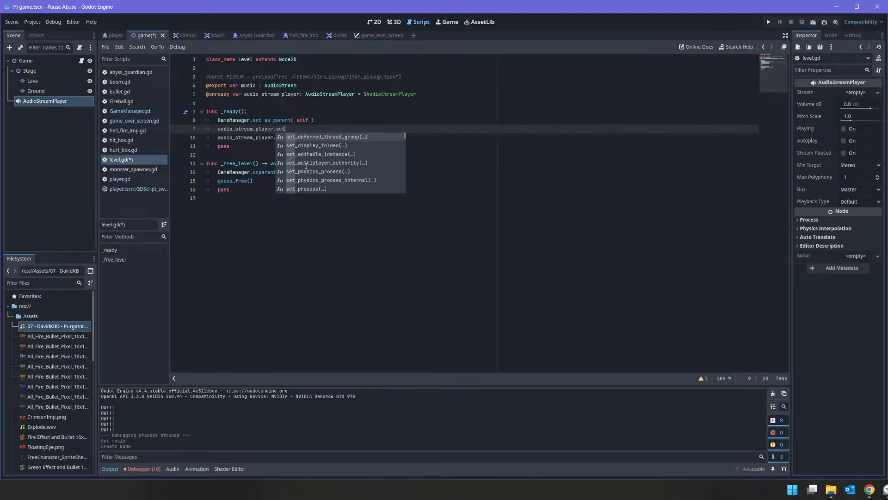
key(BackSpace)
key(BackSpace)
key(BackSpace)
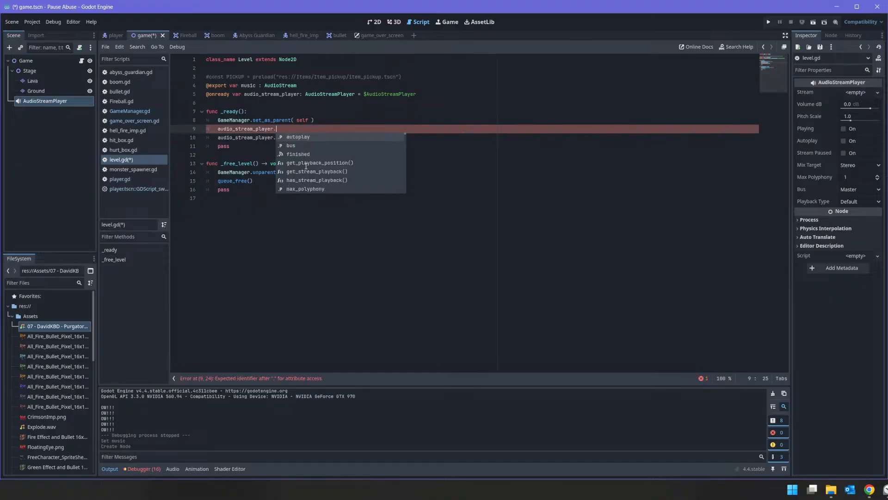
Remove both audio_stream_player lines from the _ready() function
key(BackSpace)
key(BackSpace)
key(BackSpace)
key(BackSpace)
key(BackSpace)
key(BackSpace)
key(BackSpace)
key(BackSpace)
key(BackSpace)
key(BackSpace)
key(BackSpace)
key(BackSpace)
key(BackSpace)
key(BackSpace)
key(BackSpace)
key(BackSpace)
key(BackSpace)
key(BackSpace)
key(BackSpace)
key(BackSpace)
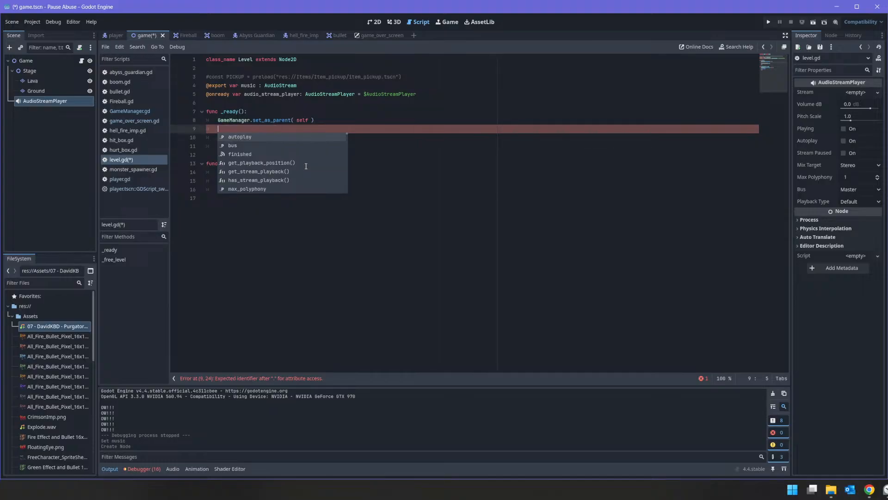
key(Down)
key(shift+Home)
key(ctrl+x)
Delete the audio_stream_player variable, music export and commented PICKUP constant from level.gd, tidy the blank lines, and save
key(Up)
key(Up)
key(Up)
key(Up)
key(Home)
key(shift+End)
key(BackSpace)
key(Up)
key(shift+Down)
key(BackSpace)
key(Up)
key(shift+Down)
key(BackSpace)
key(Delete)
key(Delete)
text(q)
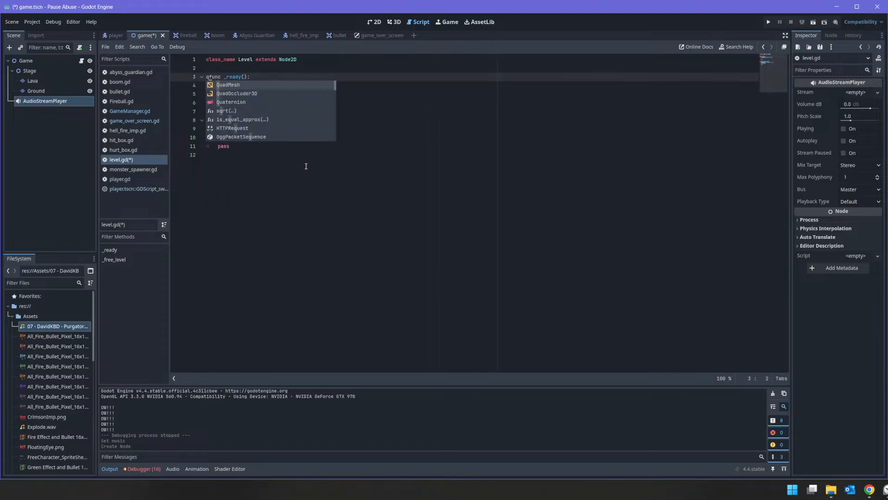
key(BackSpace)
key(Down)
key(Down)
key(Delete)
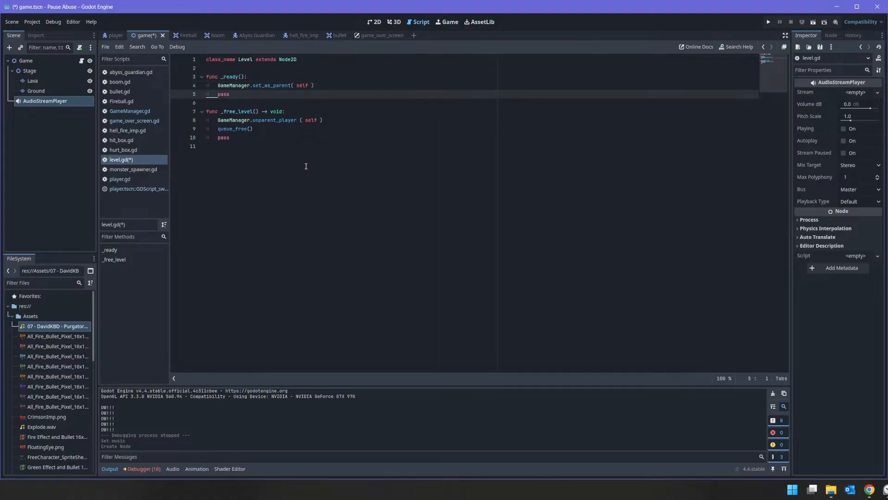
key(ctrl+s)
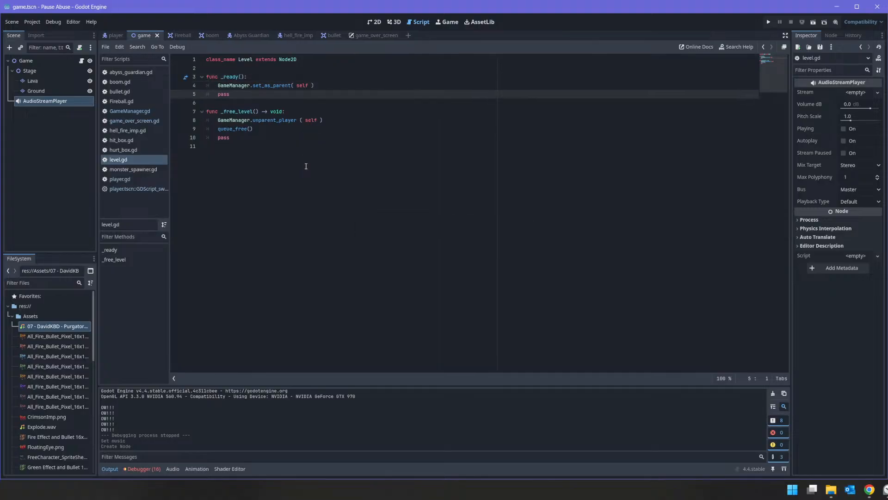
Set the AudioStreamPlayer's stream to the Hades track, its volume to -10 dB, and turn on Autoplay
click(85, 103)
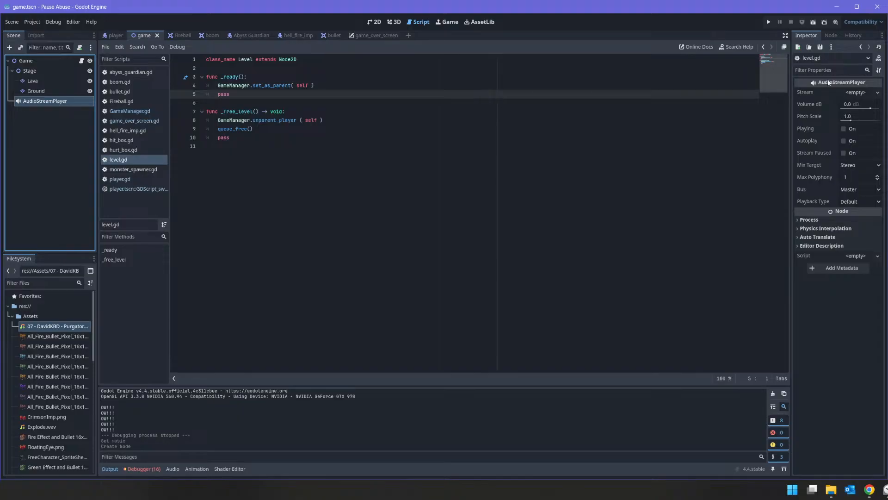
drag(58, 326, 854, 94)
click(848, 116)
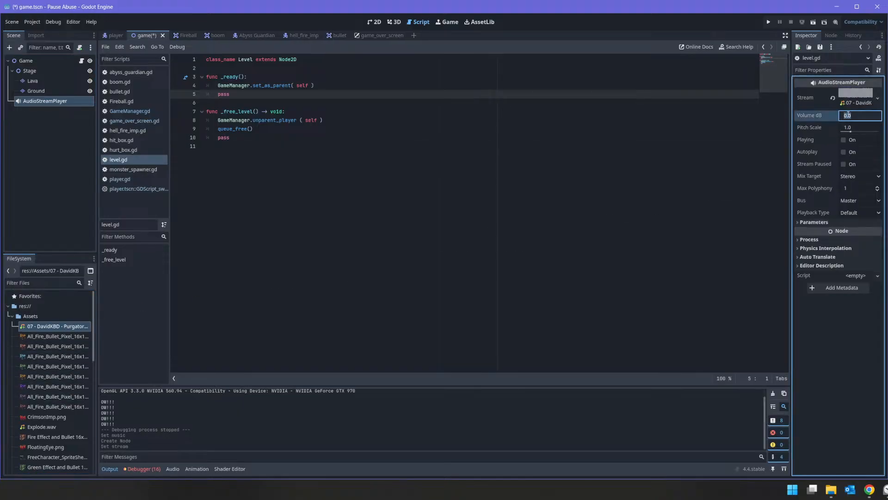
text(-10)
key(Return)
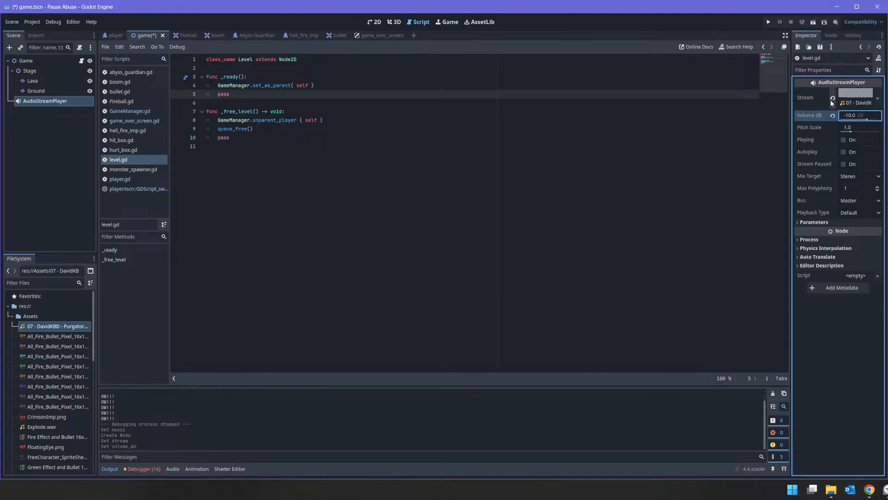
click(852, 152)
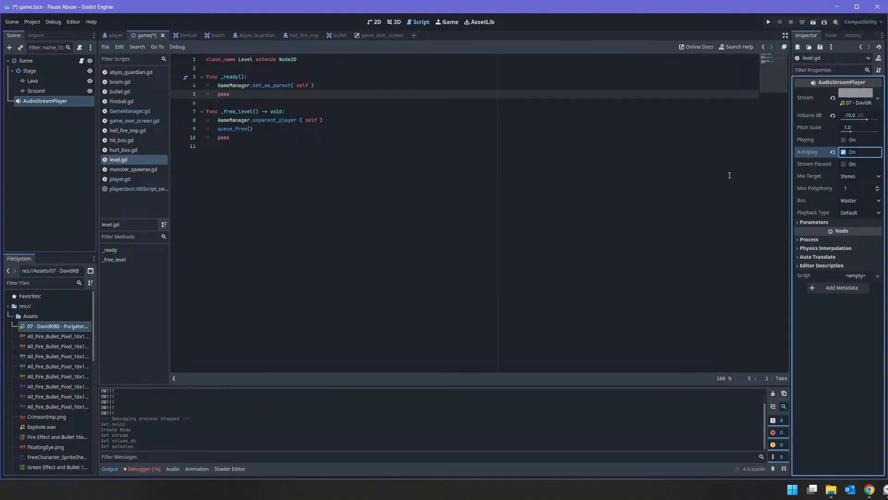
Run the project, play the level through to the Game Over screen to check the background music, and stop the game
click(769, 23)
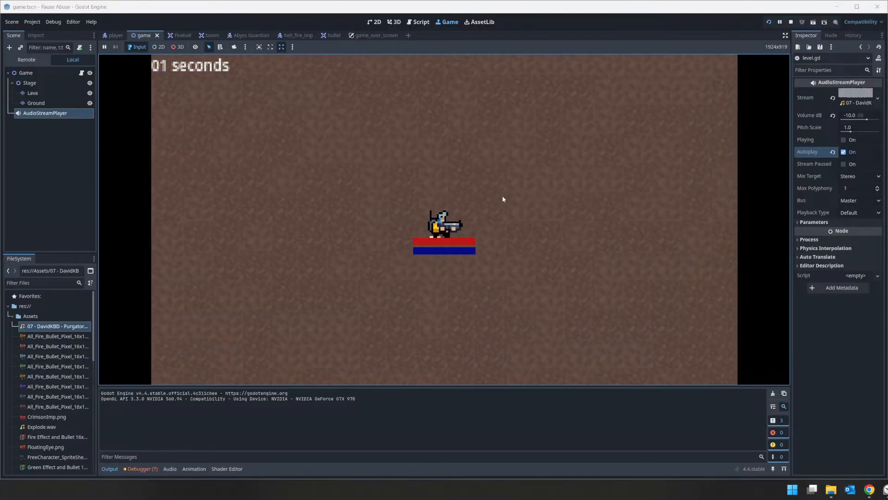
key(d)
click(365, 185)
click(303, 201)
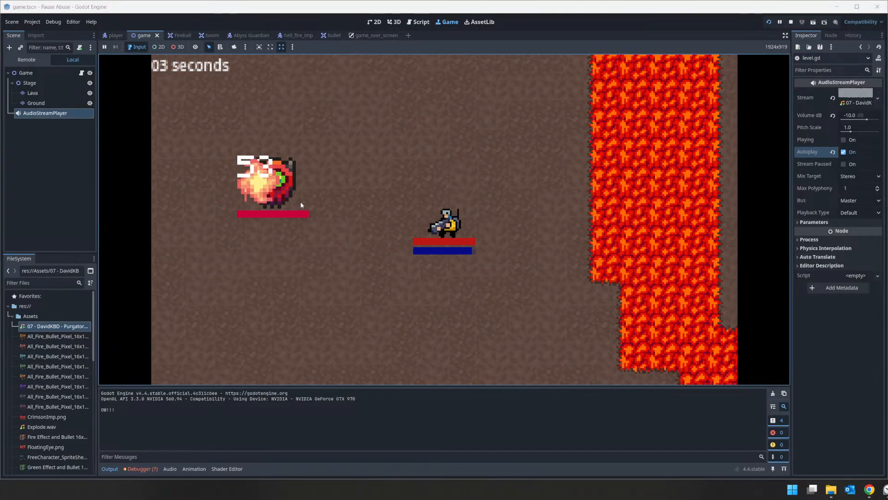
click(310, 200)
key(s)
key(a)
click(319, 189)
click(414, 141)
key(w)
click(609, 227)
key(a)
key(w)
click(629, 331)
key(space)
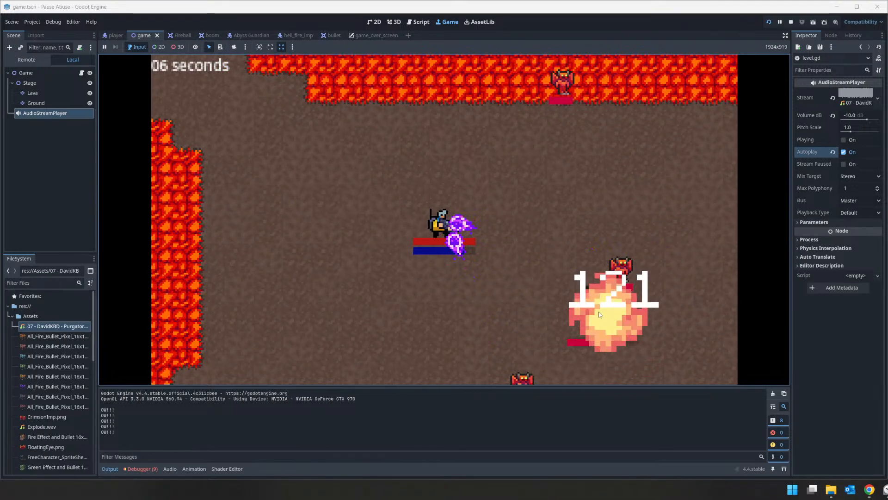
key(a)
key(s)
key(d)
key(w)
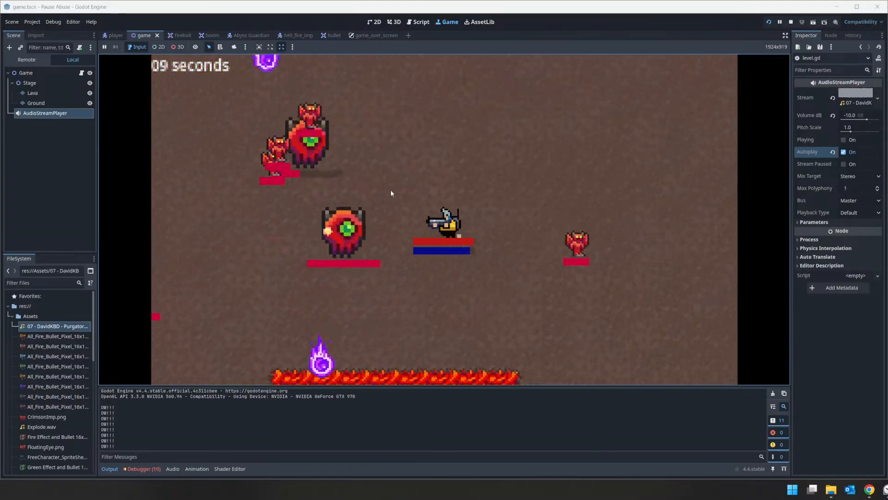
key(a)
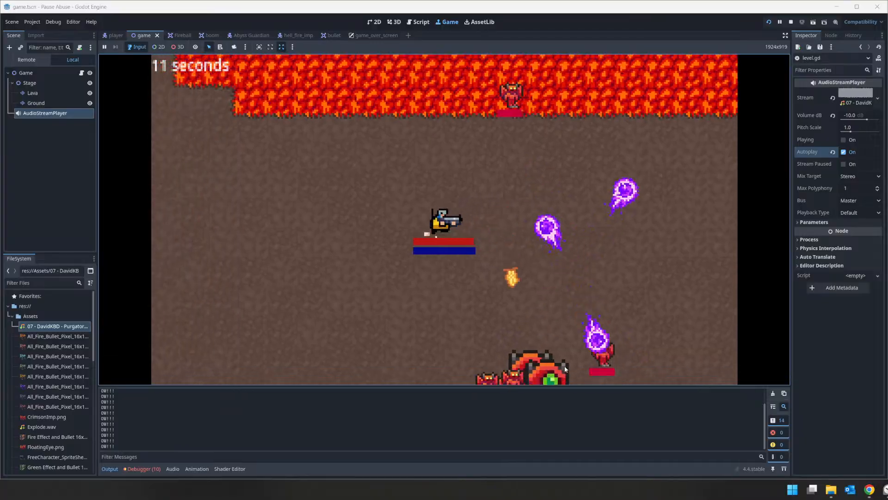
key(s)
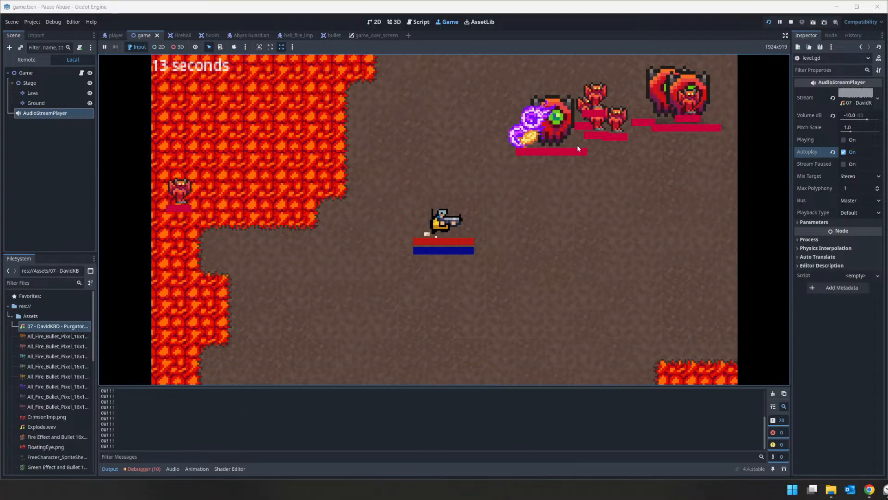
key(space)
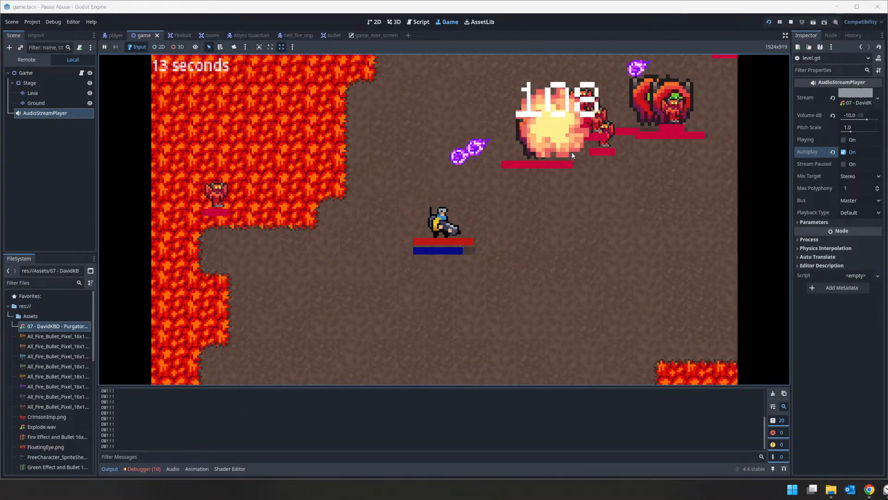
key(space)
key(d)
key(s)
key(w)
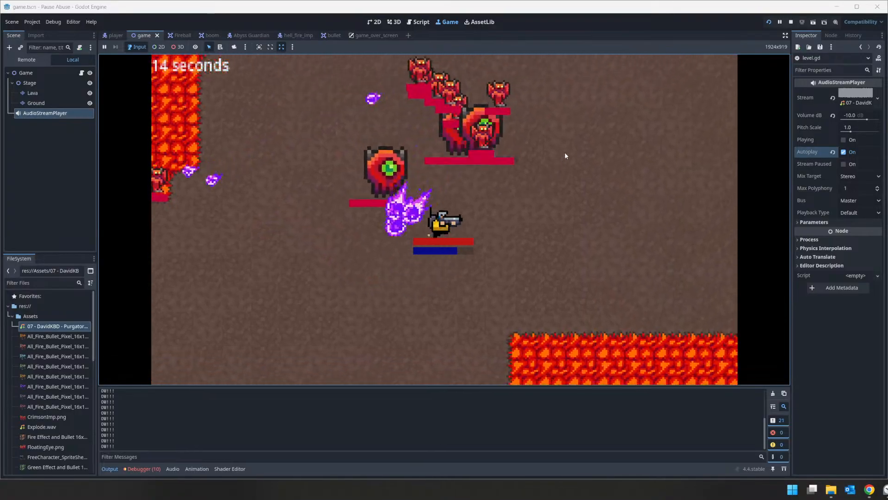
key(space)
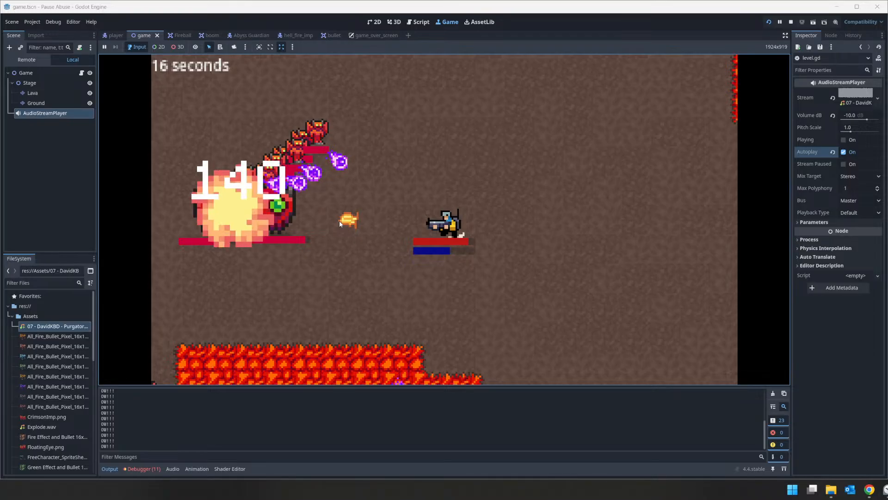
key(space)
key(a)
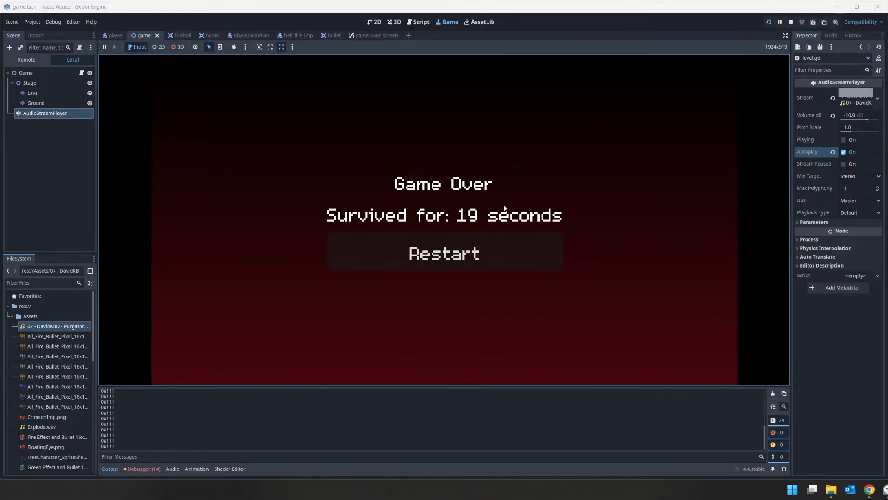
click(795, 24)
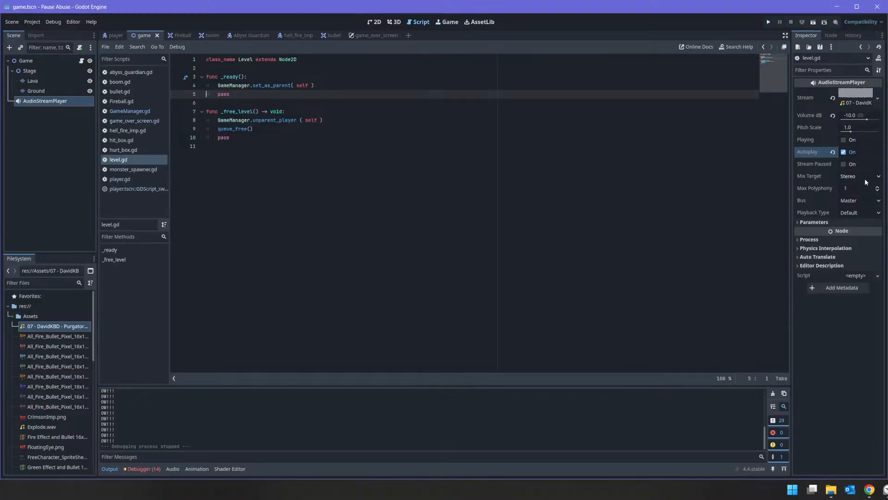
Set the AudioStreamPlayer's process mode to Always
click(810, 239)
click(859, 250)
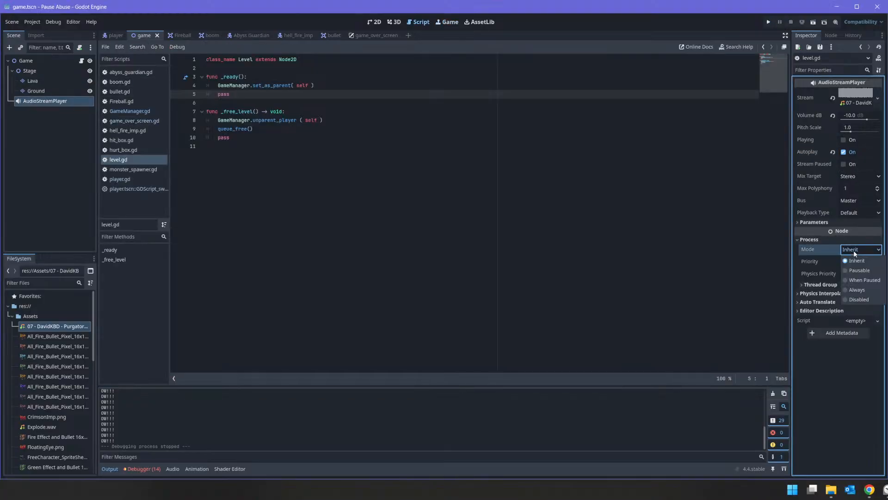
click(857, 290)
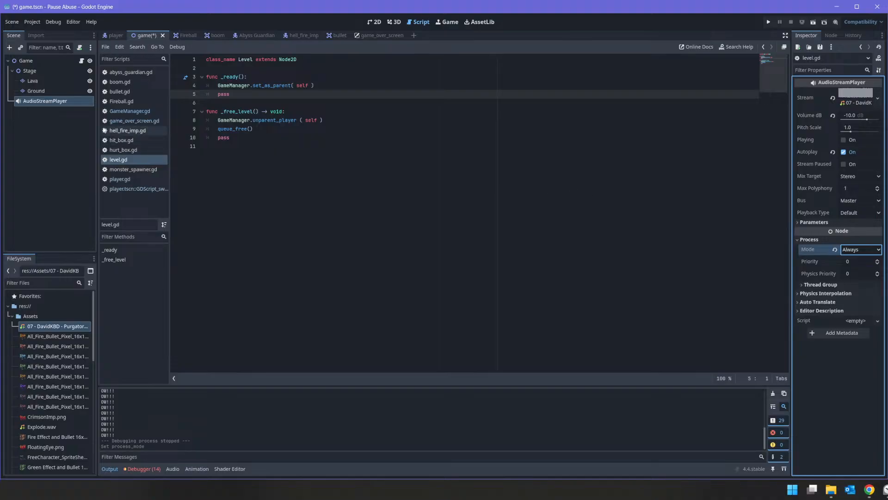
Attach a built-in GDScript with the default Node template to the AudioStreamPlayer
right_click(74, 104)
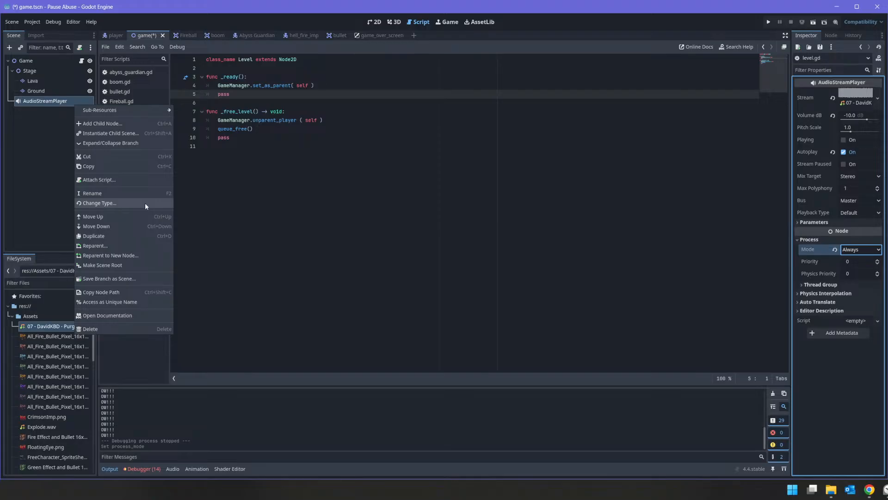
click(152, 180)
click(860, 211)
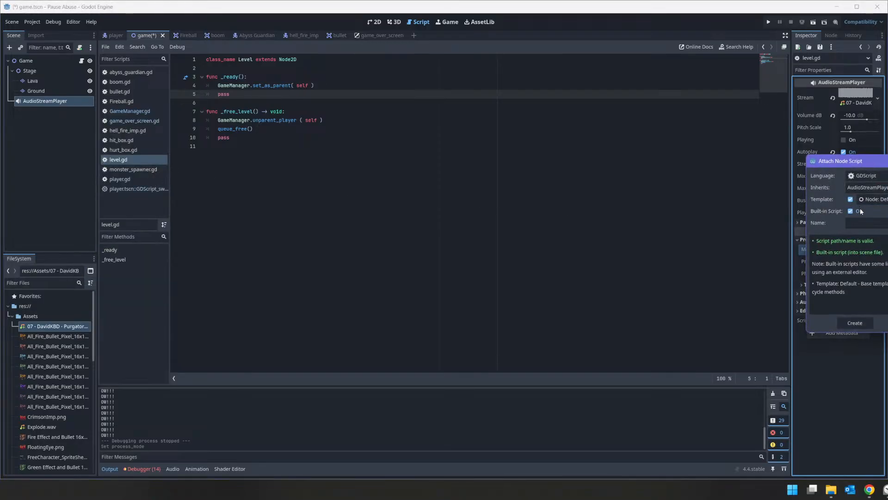
click(855, 322)
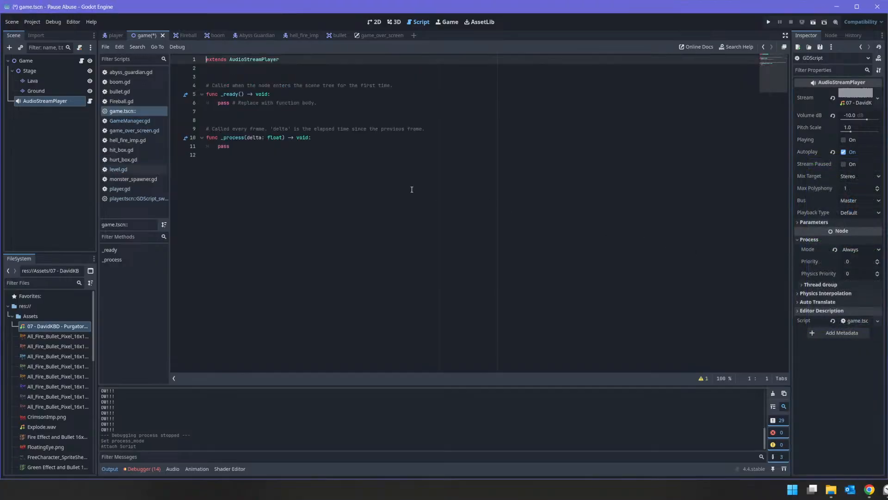
Add the condition if get_tree().paused: above pass in the _process() function, with an indented line under it
key(Down)
key(Down)
key(Down)
key(Down)
key(Down)
key(Down)
key(Down)
key(Down)
key(Down)
key(Down)
key(Down)
key(Up)
key(Return)
key(Up)
text(if get_)
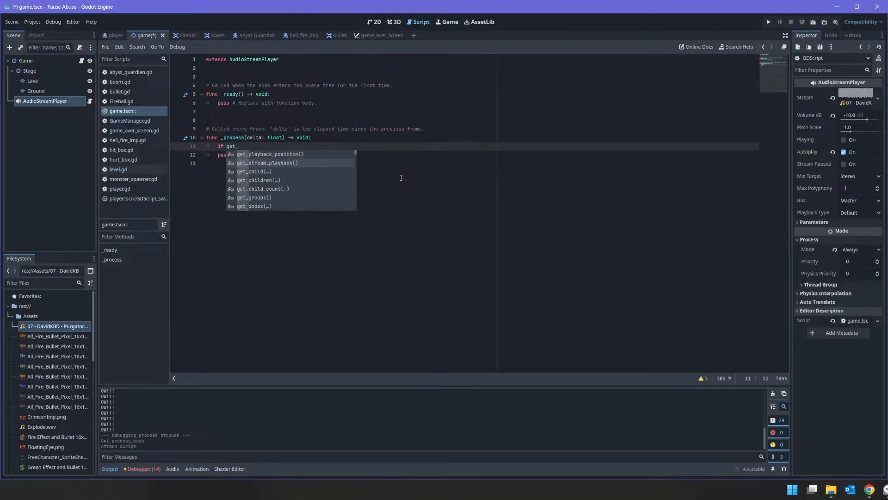
text(tree)
key(Return)
text(.pasued:)
key(Return)
key(Up)
key(Left)
key(Left)
key(Left)
key(BackSpace)
key(Right)
text(s)
key(End)
key(Return)
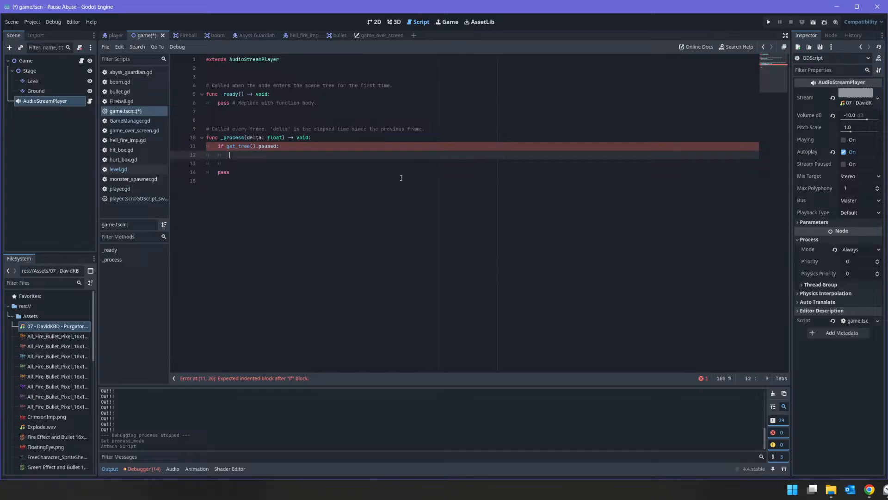
Inside the paused condition, add the line volume_db -= 10
text(va)
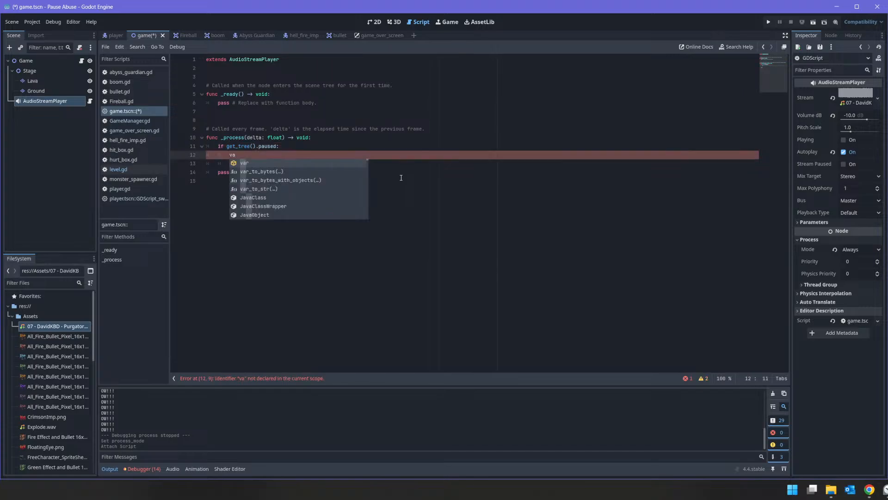
key(BackSpace)
text(ol)
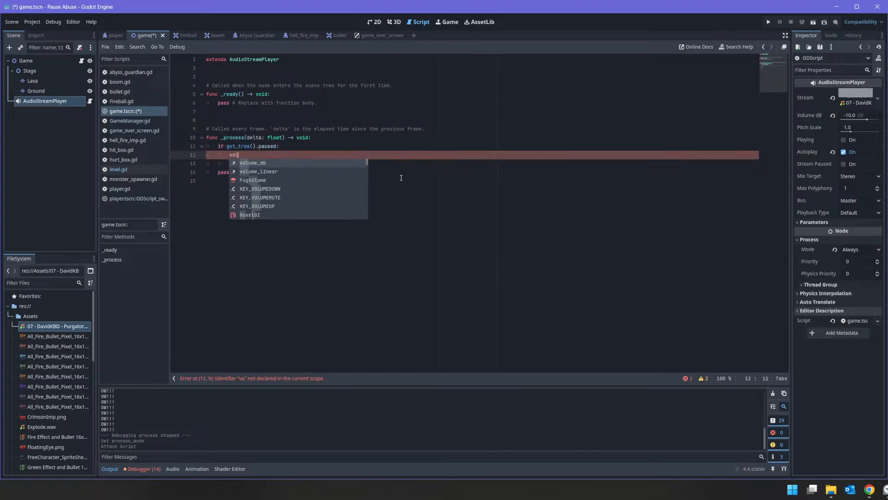
text(ume_db -= 10)
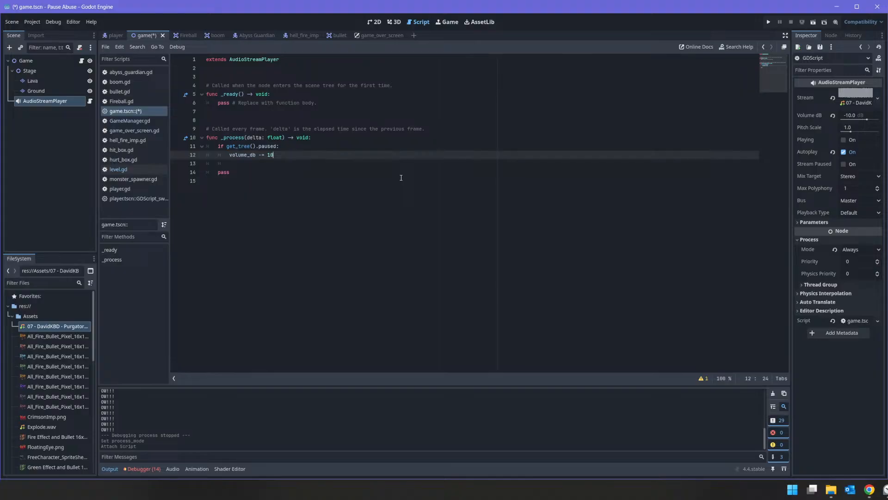
Turn the volume line in the paused condition into a plain assignment, volume_db = 10
key(Up)
key(Up)
key(Up)
key(Up)
key(Up)
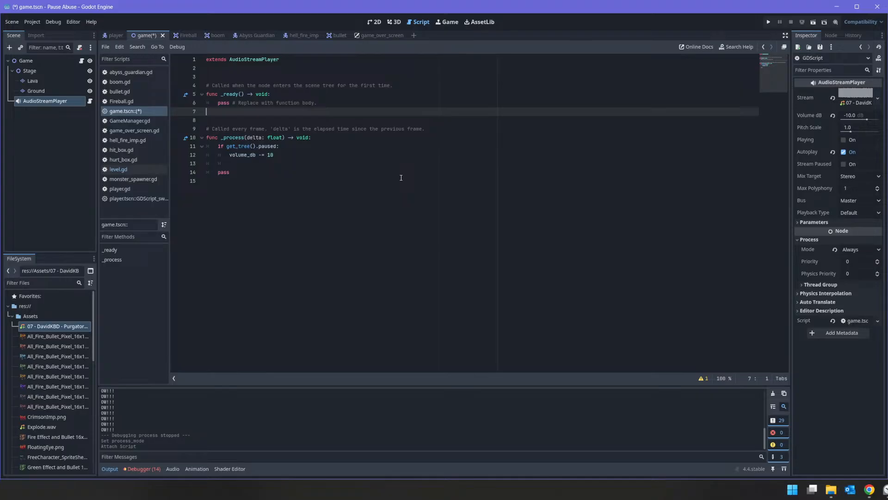
key(Down)
key(Down)
key(Down)
key(Down)
key(Down)
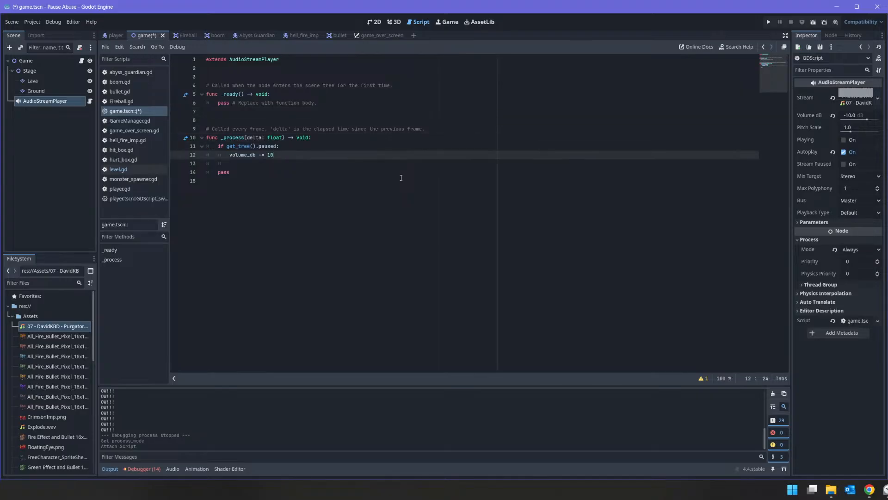
key(Delete)
Declare the variable default_volume : float above the _ready() function, followed by a blank line
key(Up)
key(Up)
key(Up)
key(Up)
key(Up)
key(Up)
key(Up)
key(Up)
key(Up)
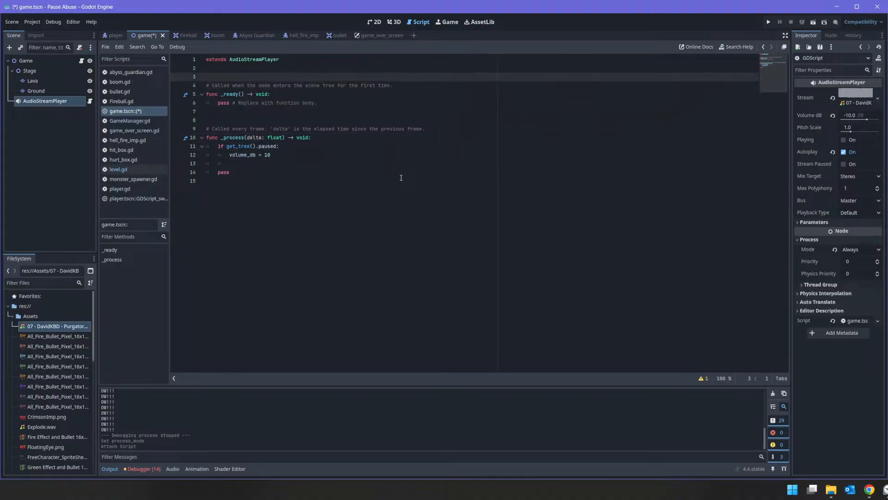
text(var default volume)
key(Left)
key(Left)
key(Left)
key(BackSpace)
key(BackSpace)
key(BackSpace)
key(BackSpace)
key(BackSpace)
key(BackSpace)
key(BackSpace)
key(BackSpace)
text(default_ : flaot)
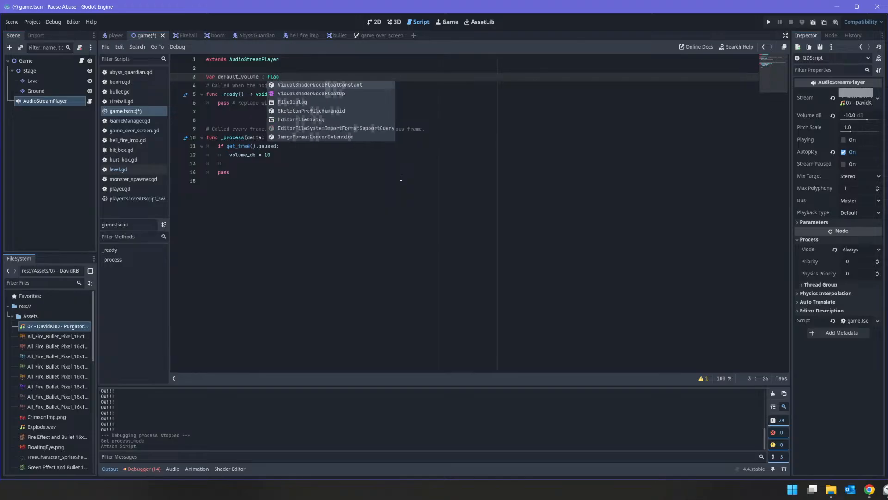
key(BackSpace)
key(BackSpace)
key(BackSpace)
key(BackSpace)
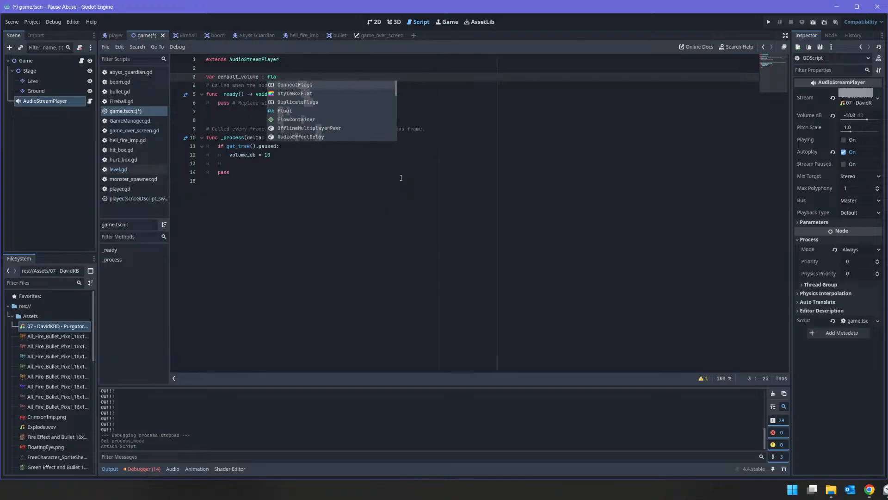
text(oat)
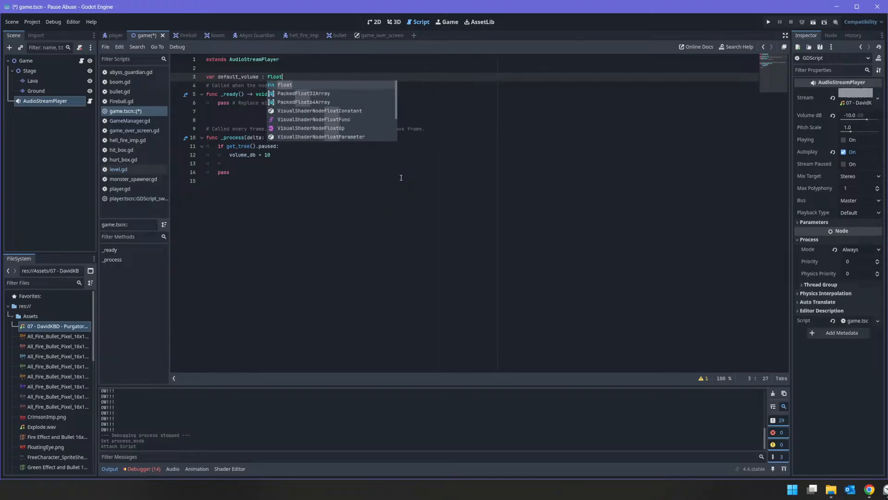
key(Return)
key(Return)
Store the starting volume in _ready() by adding default_volume=volume_db above pass
key(Down)
key(Down)
key(Down)
key(End)
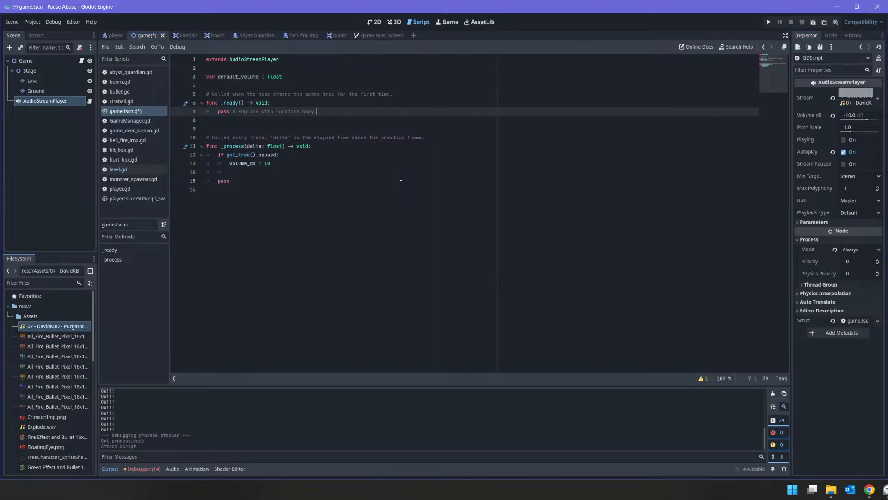
key(Return)
key(Up)
text(default_volume)
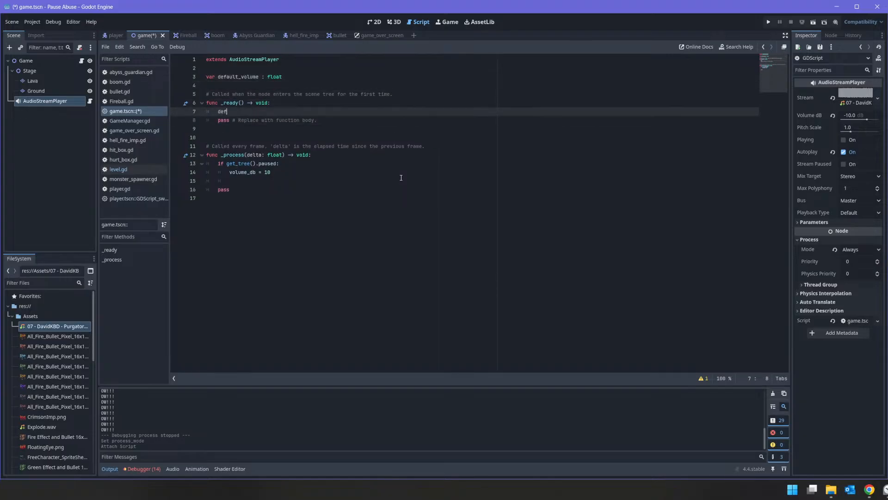
key(Return)
text(=)
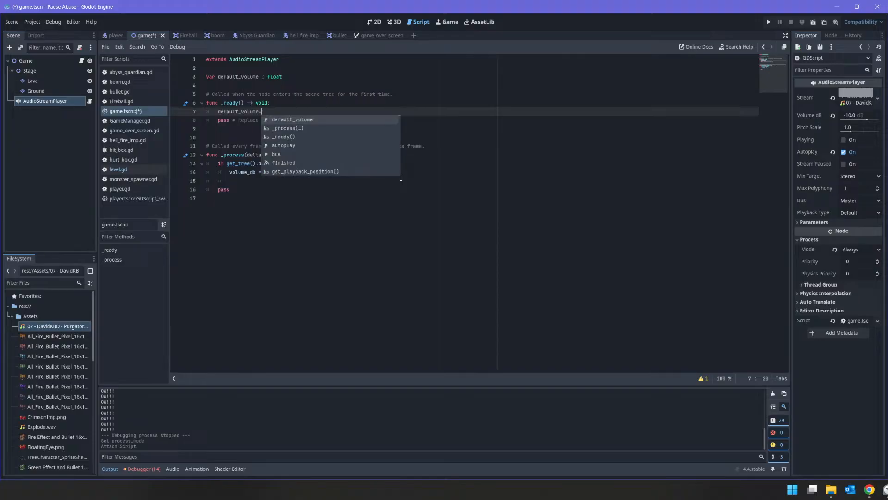
text(co)
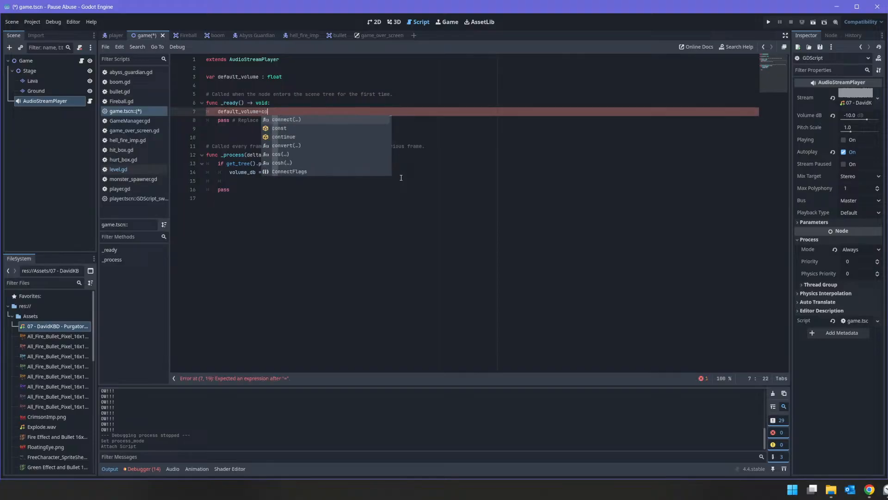
key(BackSpace)
key(BackSpace)
text(volume_db)
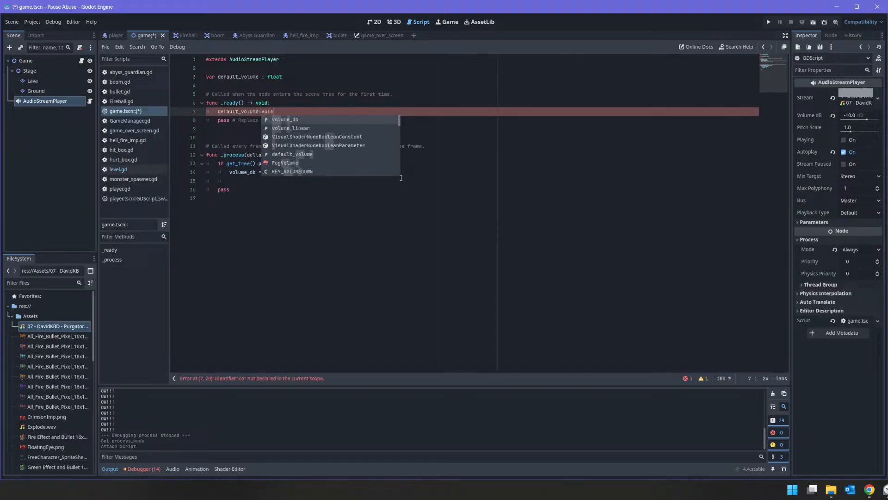
key(Return)
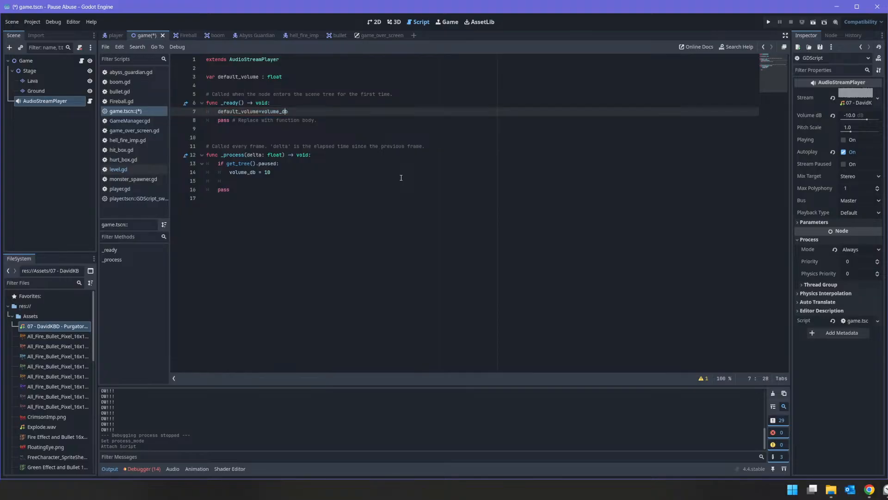
Change the assignment in the paused condition to volume_db = default_volume-10, reusing the variable name from _ready()
key(ctrl+shift+Left)
key(ctrl+c)
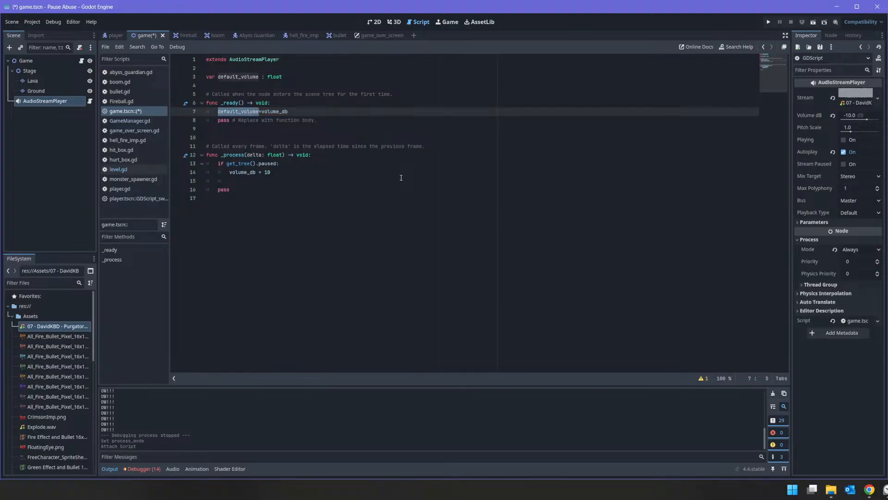
key(Down)
key(Down)
key(Down)
key(Down)
key(Down)
key(Down)
key(Down)
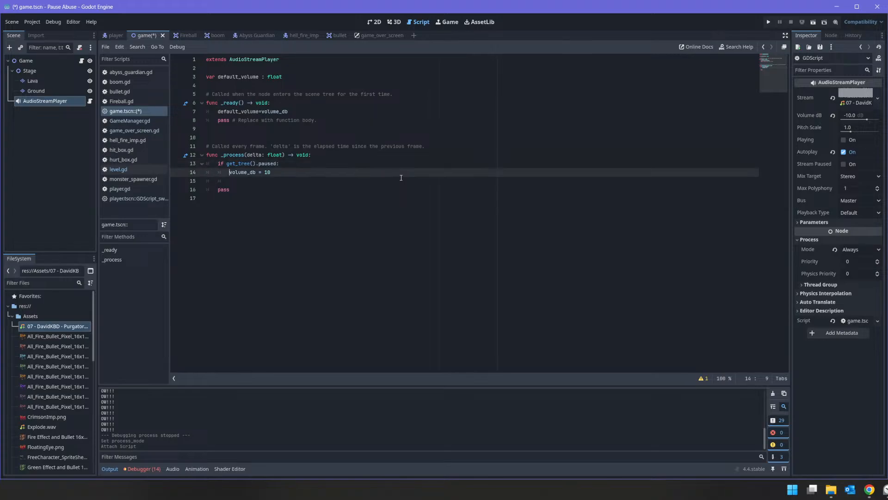
key(ctrl+v)
text(-)
key(Down)
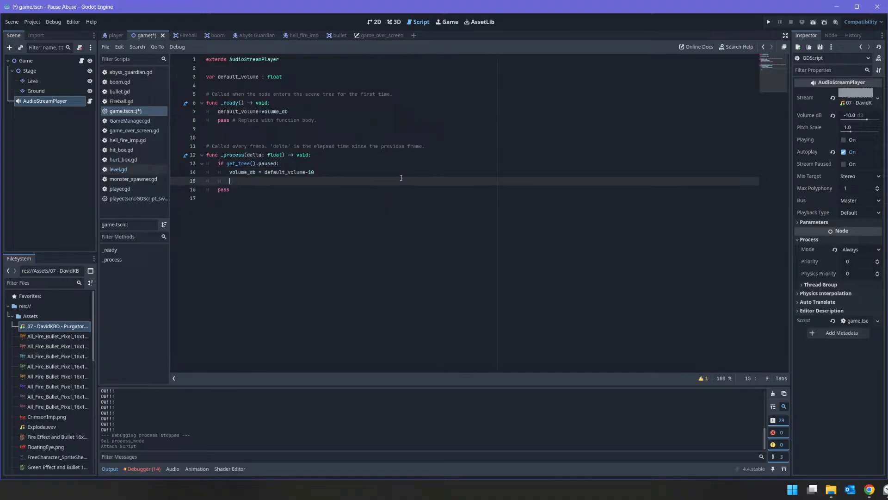
Add an else branch to the paused condition containing volume_db = default_volume, and save the scene
text(else:)
key(Return)
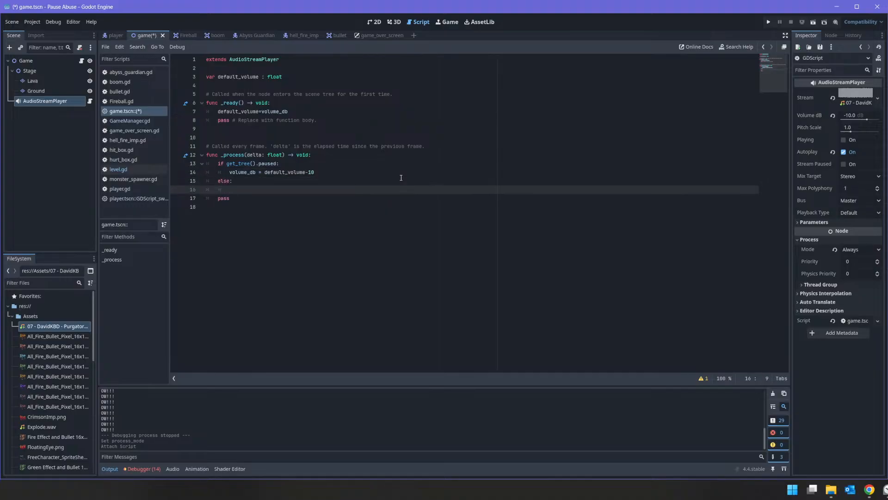
text(default_volume)
key(shift+End)
text(volume_db)
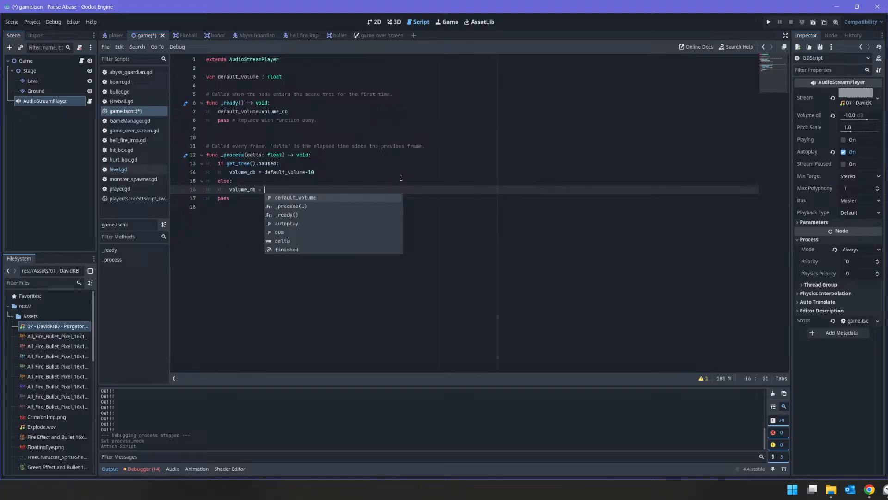
key(Return)
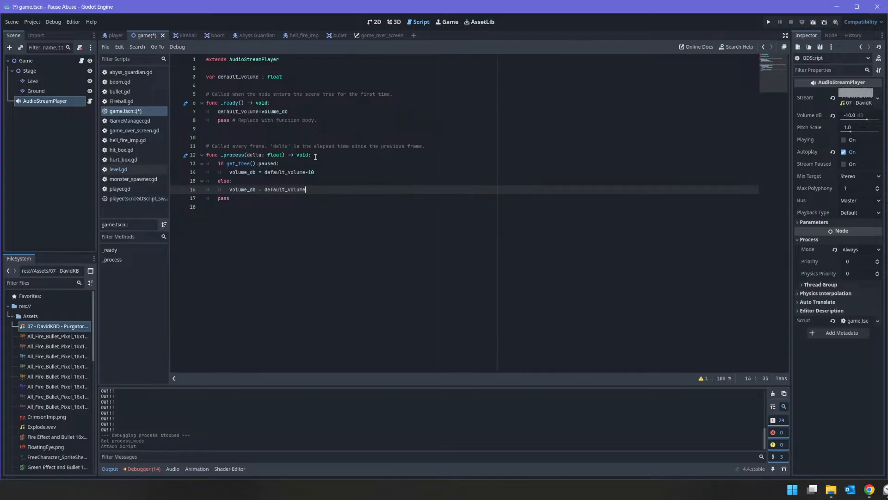
key(ctrl+s)
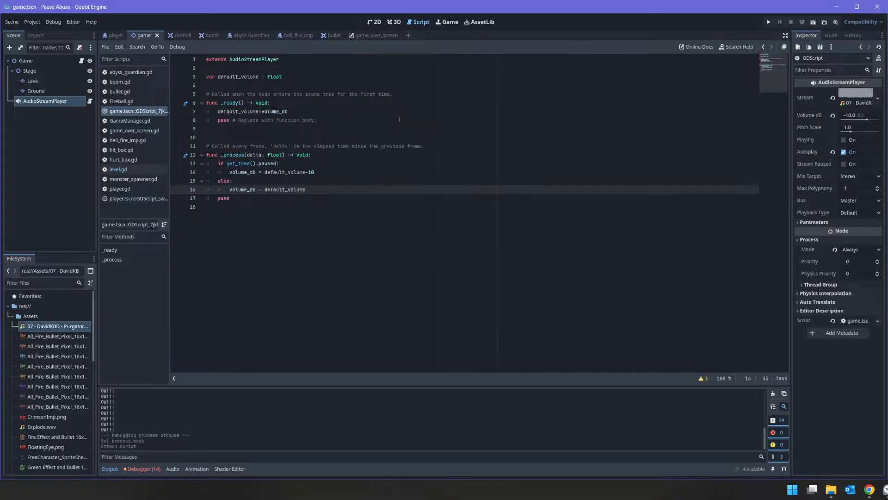
Run the game and play a round through to the game-over screen to test the music
click(768, 22)
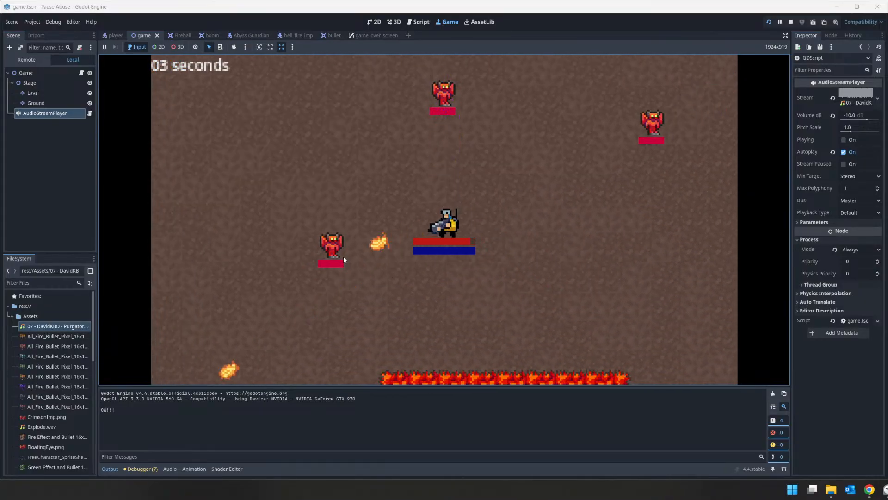
click(344, 257)
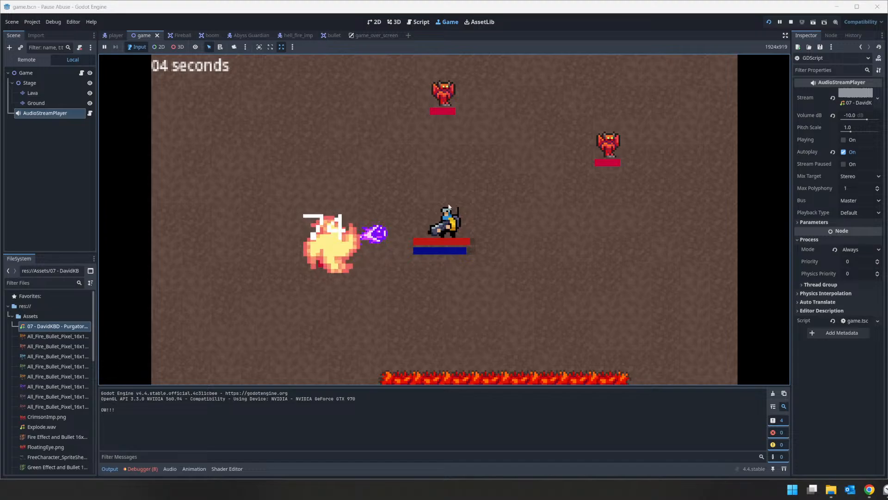
key(w)
key(a)
key(a)
click(545, 226)
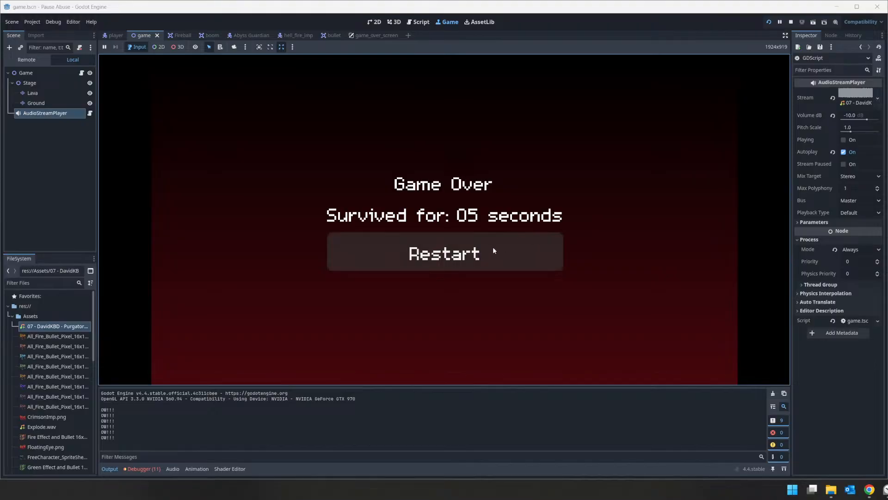
Restart from the game-over screen, play another round moving and shooting at the monsters, and stop the game
click(459, 258)
key(s)
key(d)
click(516, 122)
key(w)
click(454, 85)
click(341, 215)
key(d)
click(437, 178)
key(w)
key(a)
click(510, 323)
click(434, 301)
key(s)
click(541, 152)
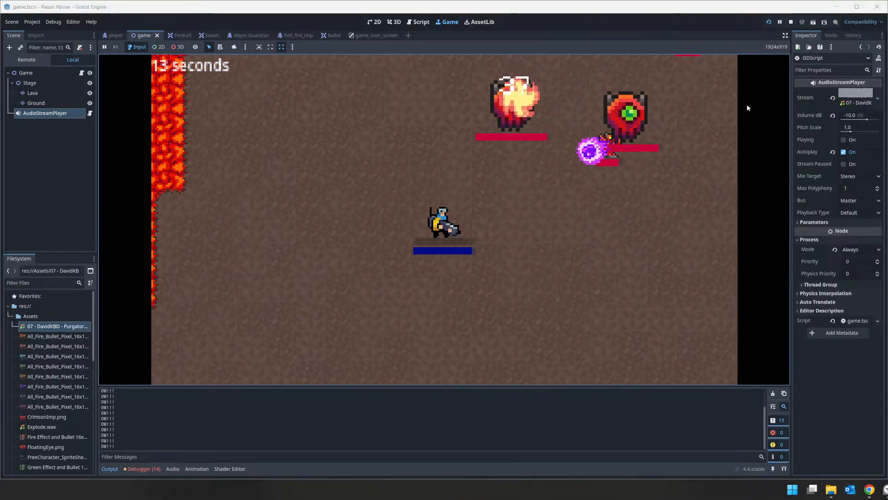
key(F8)
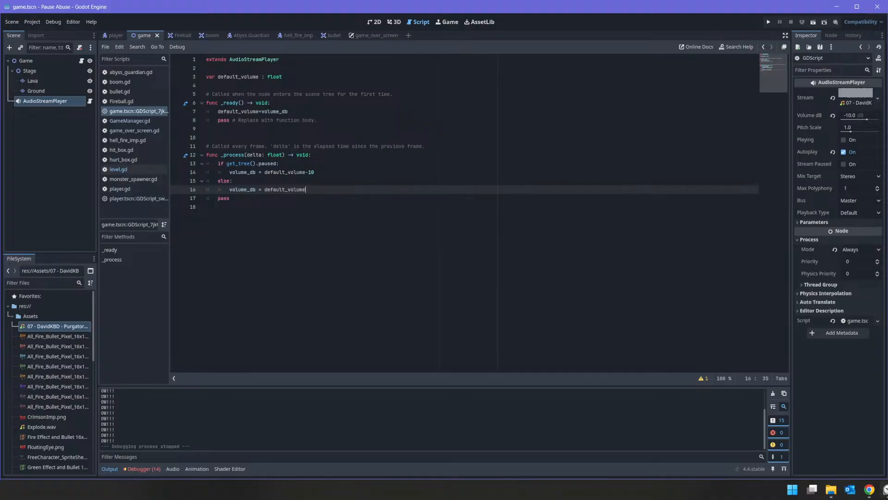
Switch to the Pause Abuse board in Trello and check off Reload in the Game Manager card's checklist, leaving Reset Game unchecked
click(884, 489)
click(884, 489)
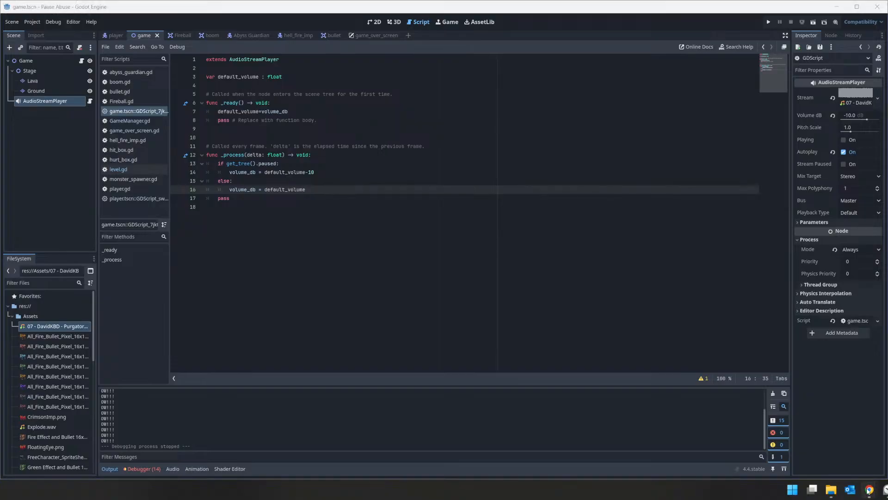
mouse_move(870, 489)
click(832, 455)
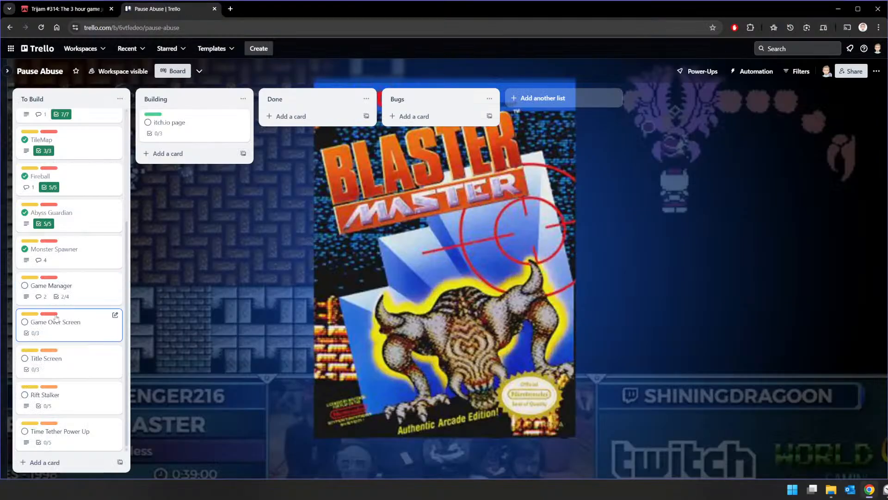
click(86, 281)
click(291, 309)
click(291, 310)
click(293, 326)
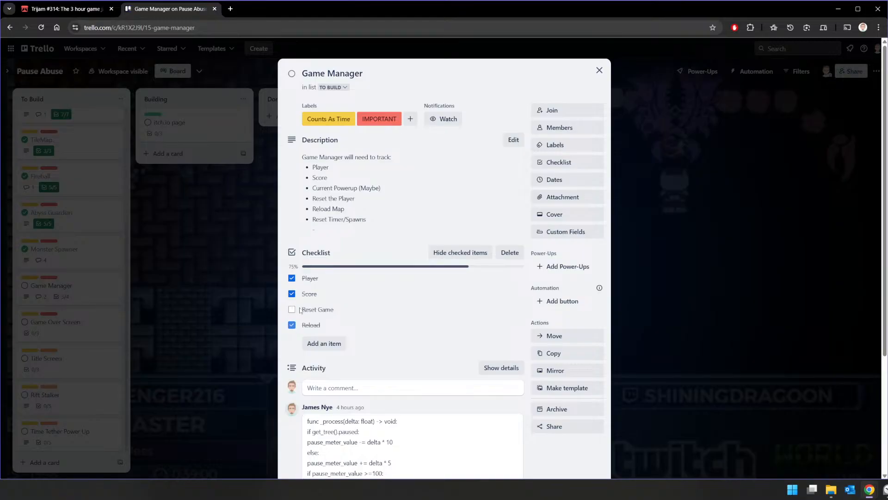
click(237, 328)
Check off all three checklist items of the Game Over Screen card, mark the card complete and close it
click(74, 324)
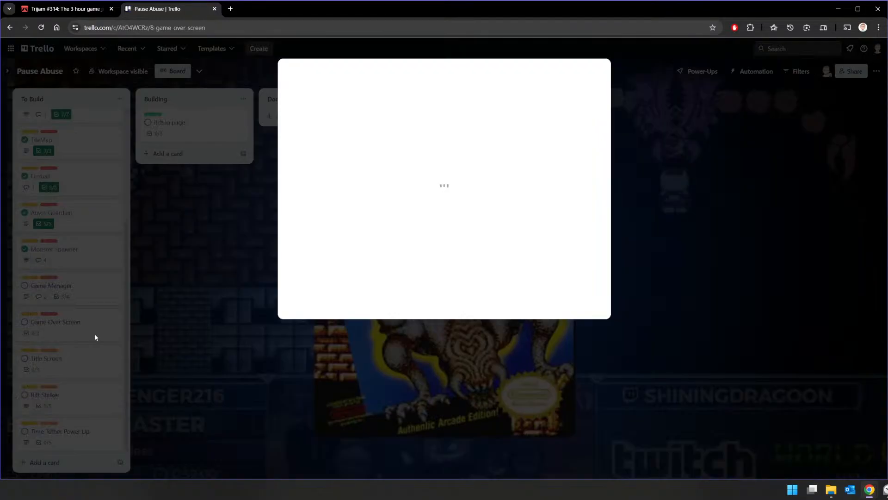
click(291, 221)
click(292, 237)
click(291, 253)
click(291, 73)
click(263, 191)
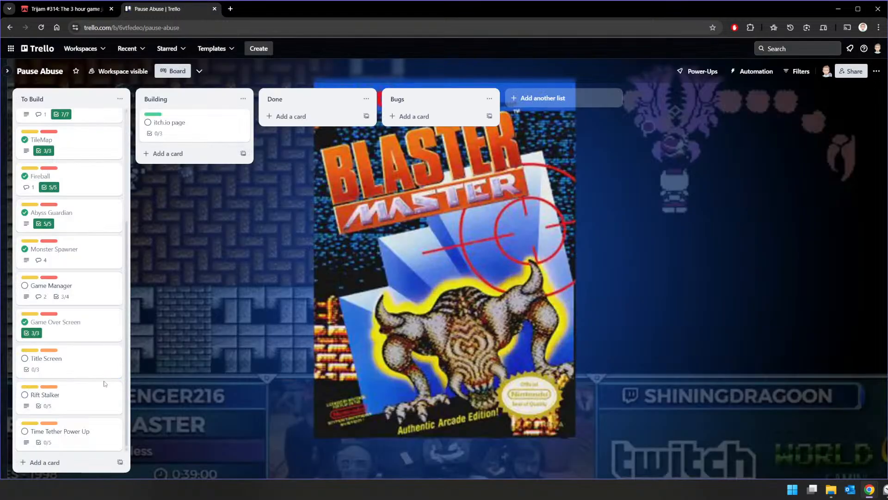
Review the cards in the To Build list and the open checklist items of the Game Manager card
scroll(109, 314, up, 3)
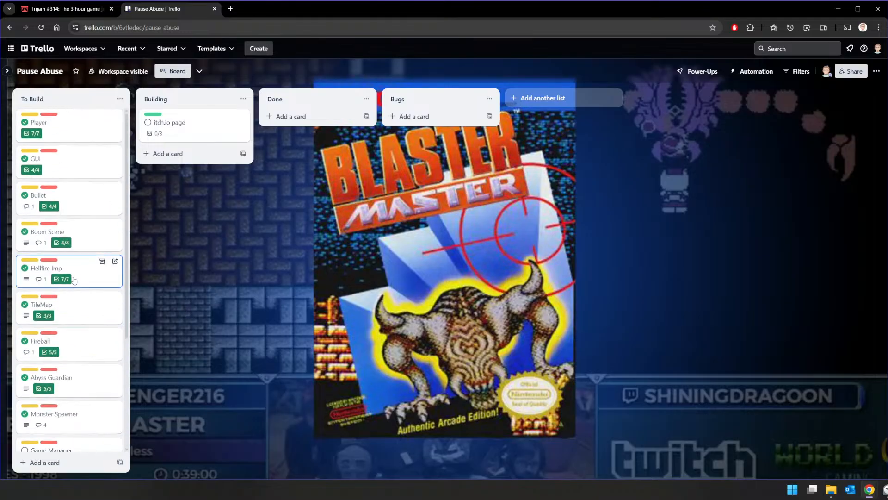
scroll(107, 202, down, 4)
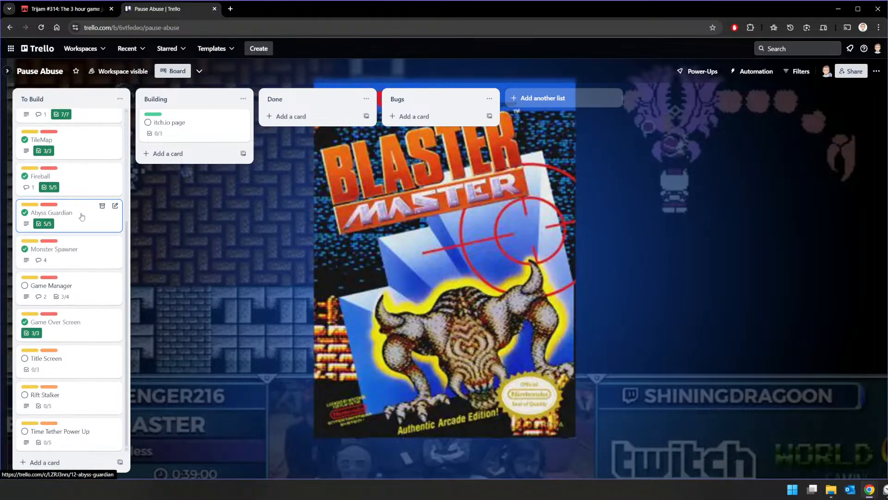
click(74, 284)
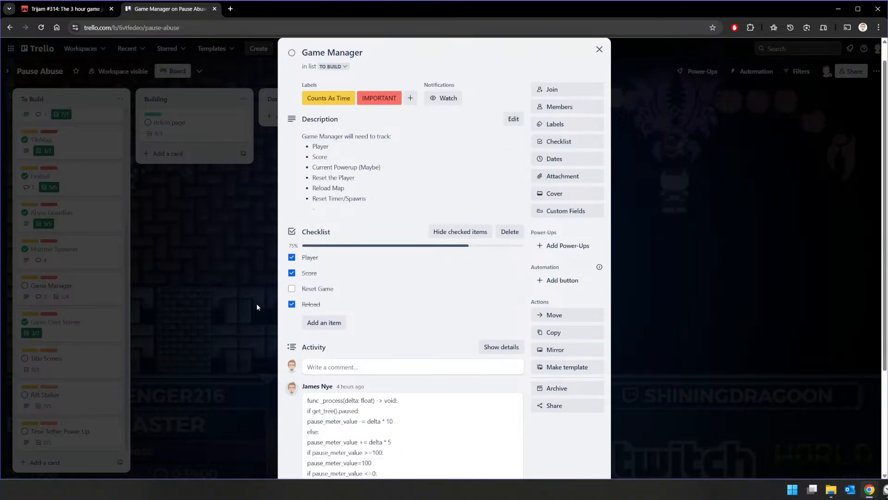
click(256, 304)
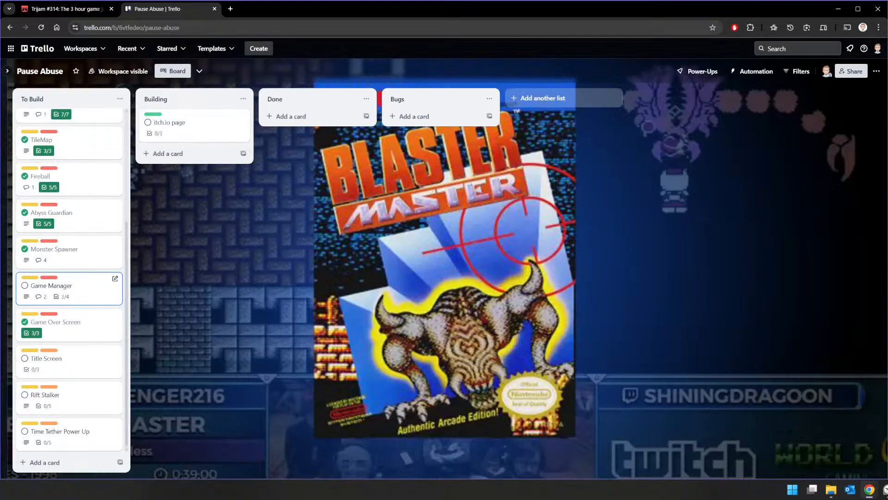
Switch back to Godot and open the GameManager.gd script
key(alt+Tab)
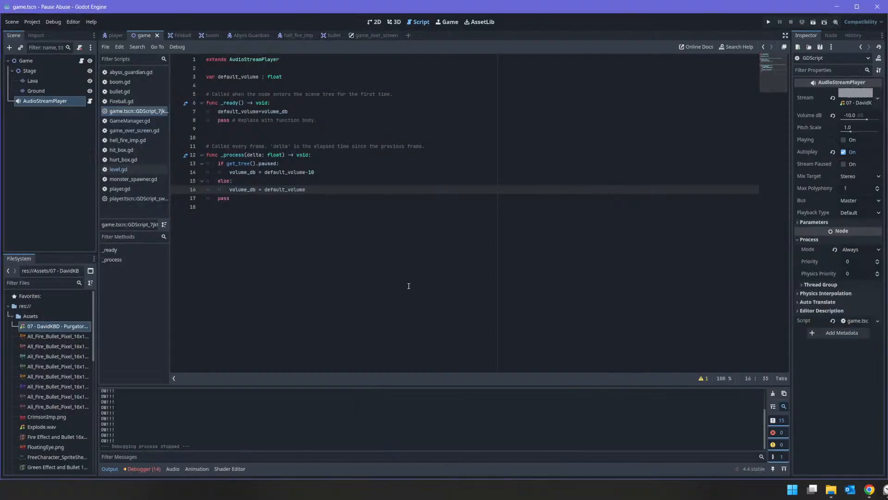
click(121, 37)
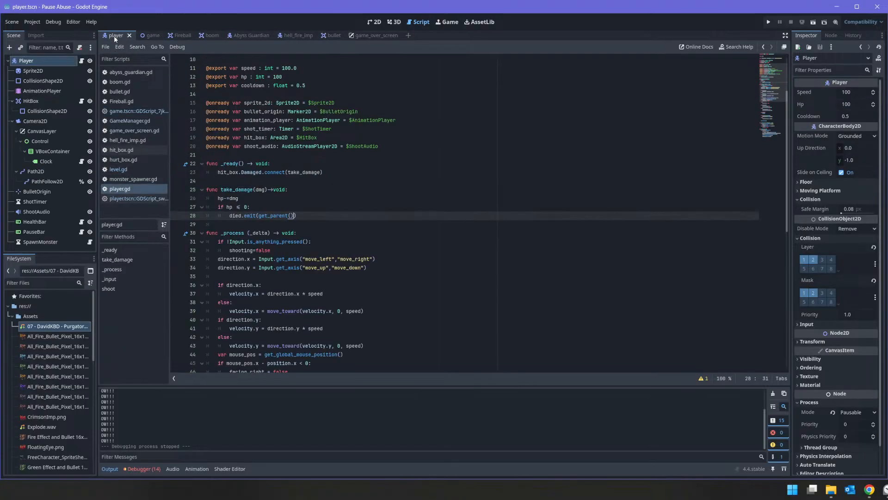
click(143, 40)
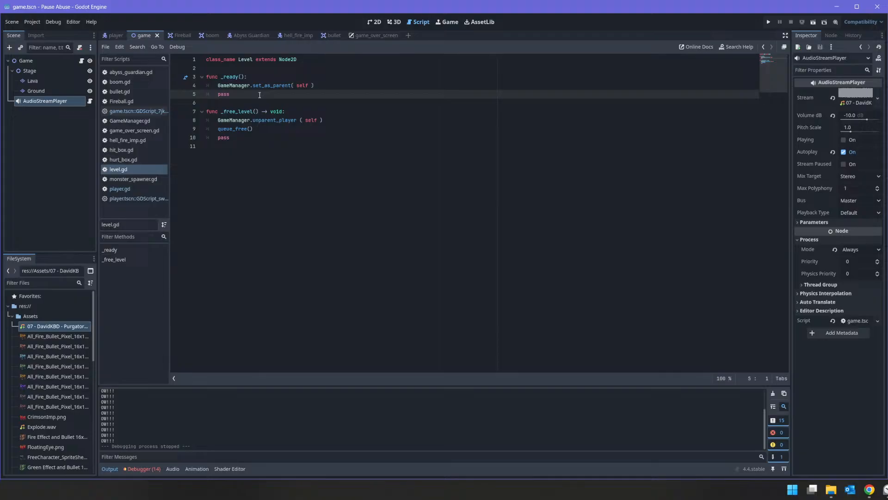
click(131, 169)
click(143, 120)
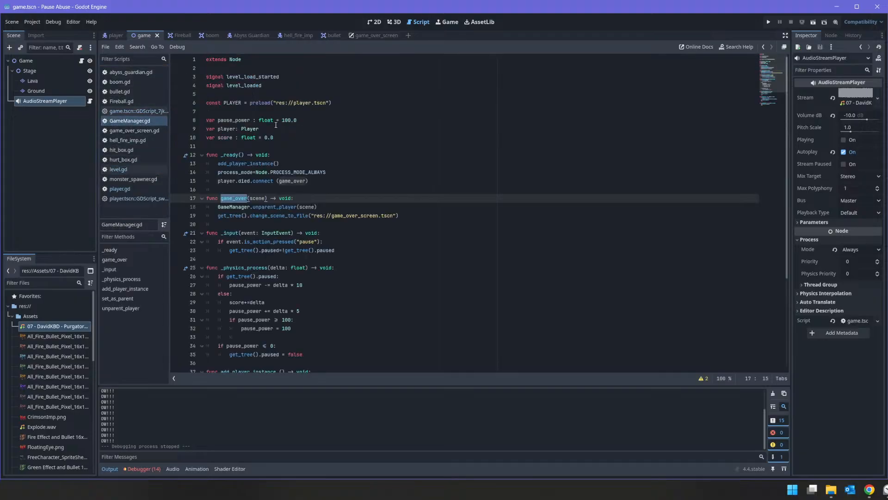
click(300, 172)
click(342, 189)
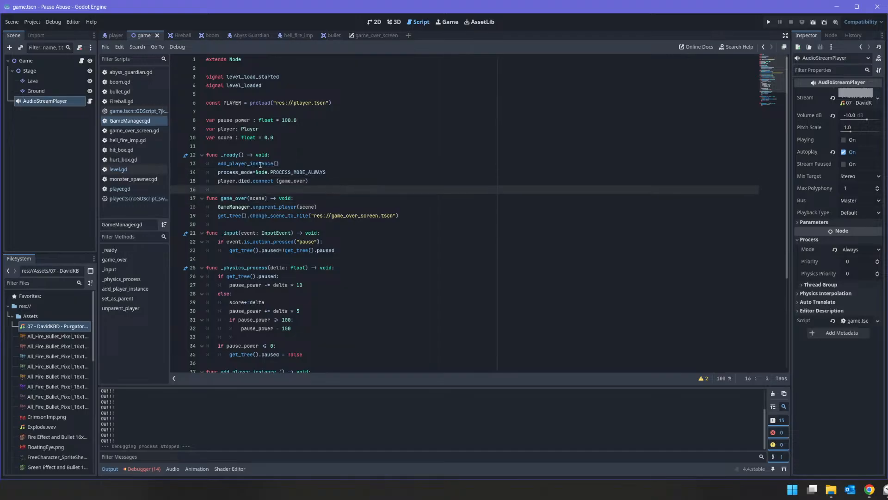
Copy the text pause_power : float = 100.0 from the variable declarations of GameManager.gd
drag(296, 119, 218, 120)
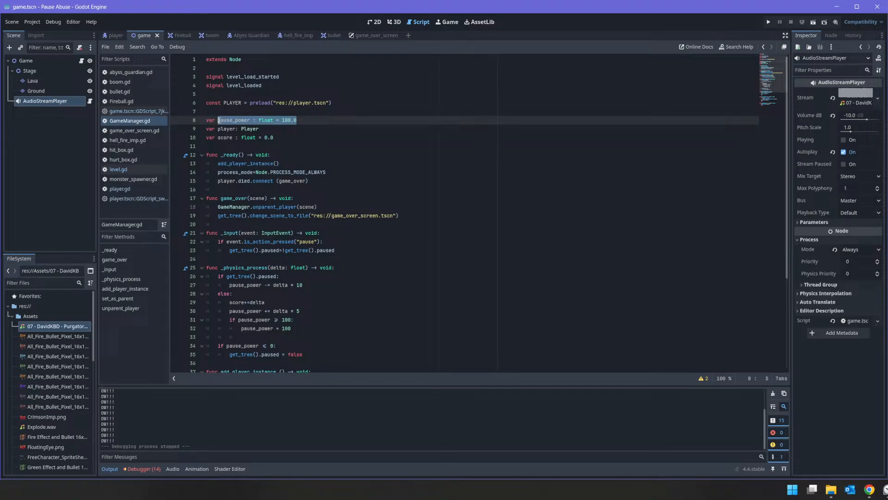
right_click(217, 120)
click(252, 169)
scroll(245, 149, down, 2)
scroll(245, 150, down, 3)
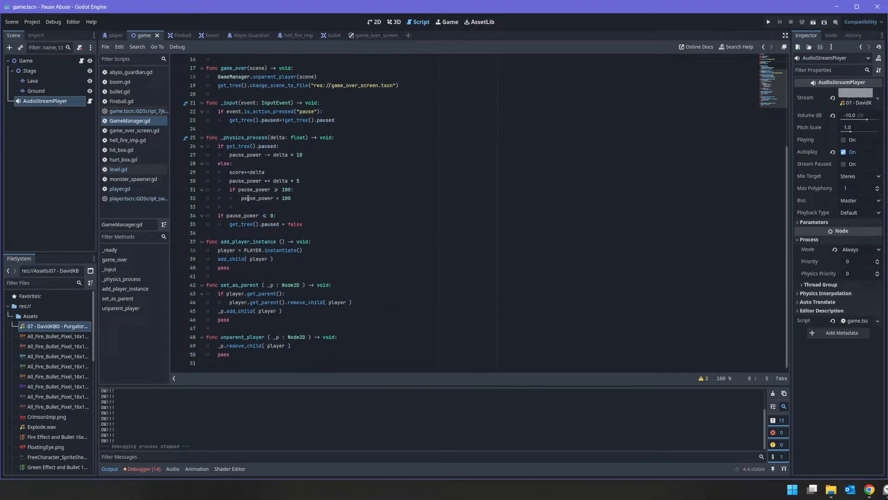
scroll(248, 198, up, 5)
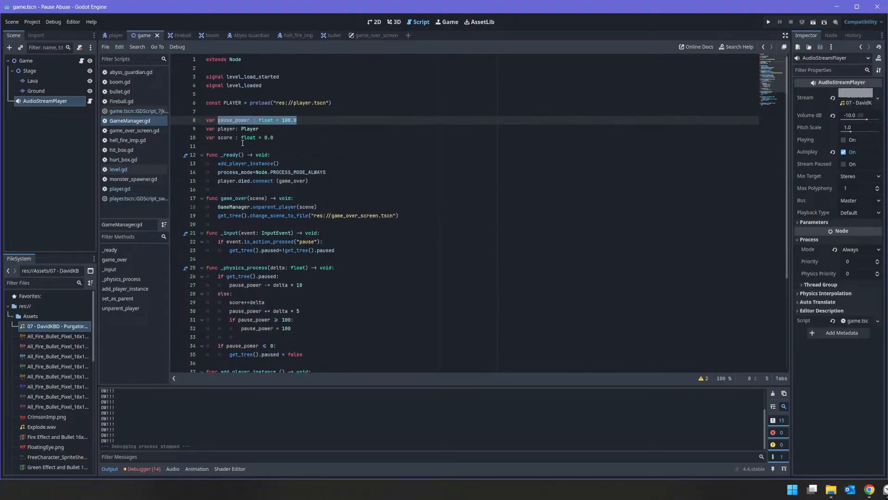
scroll(238, 240, down, 5)
Declare the function func reset_game()->void: at the end of GameManager.gd, after a blank line
click(244, 365)
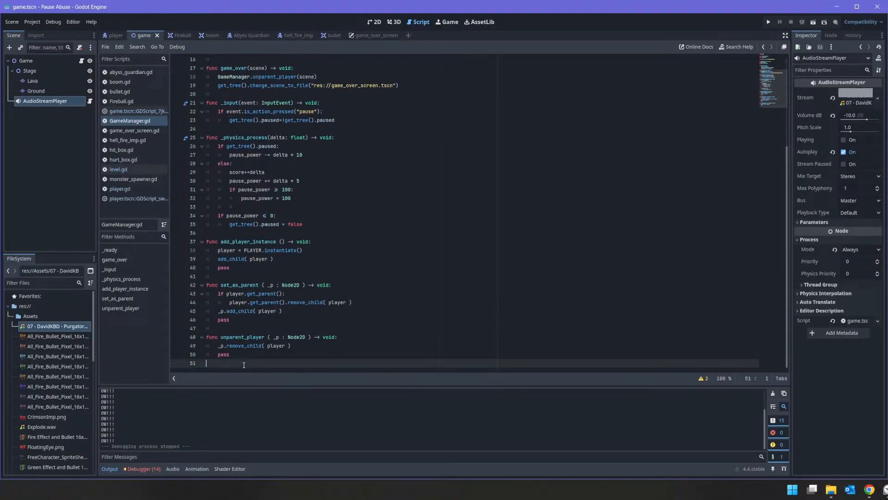
key(Return)
text(func reset_game)
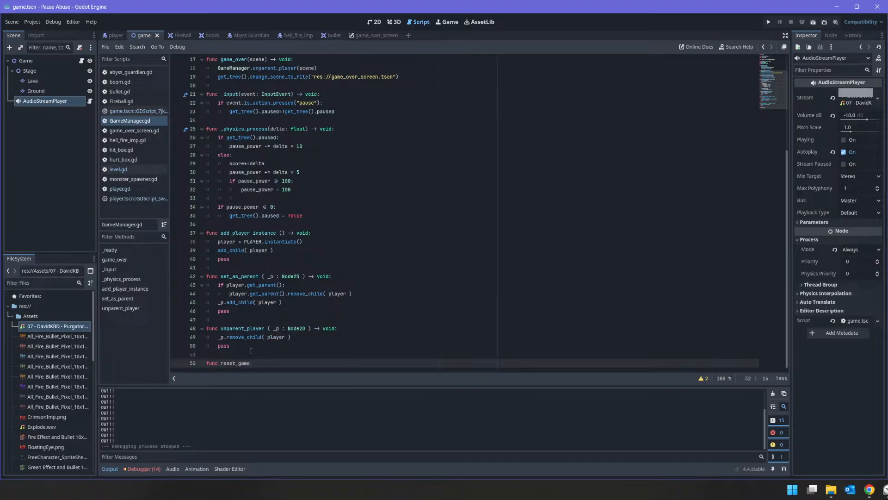
text(()->void:)
key(Return)
Inside reset_game(), add pause_power = 100.0 from the copied text without its float type, and begin a new line
text(pause_power : float = 100.0)
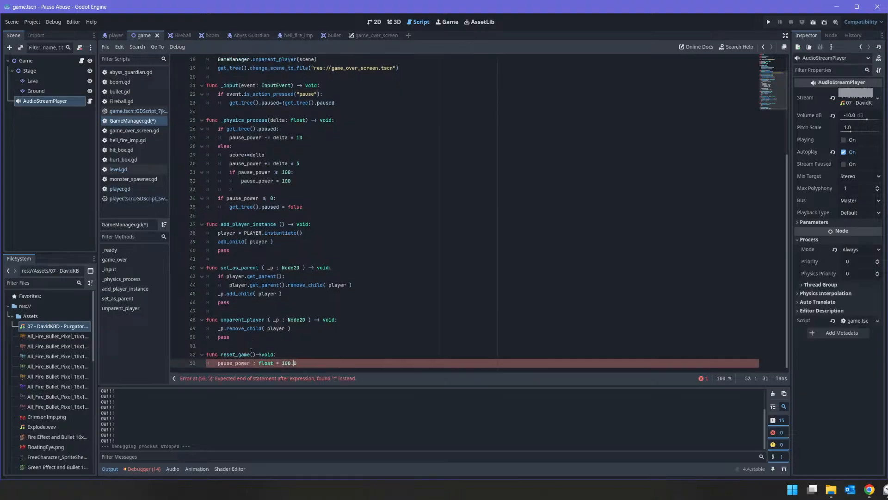
key(shift+Left)
key(shift+Left)
key(shift+Left)
key(shift+Left)
key(shift+Left)
key(shift+Left)
key(shift+Left)
key(shift+Left)
key(BackSpace)
key(End)
key(Return)
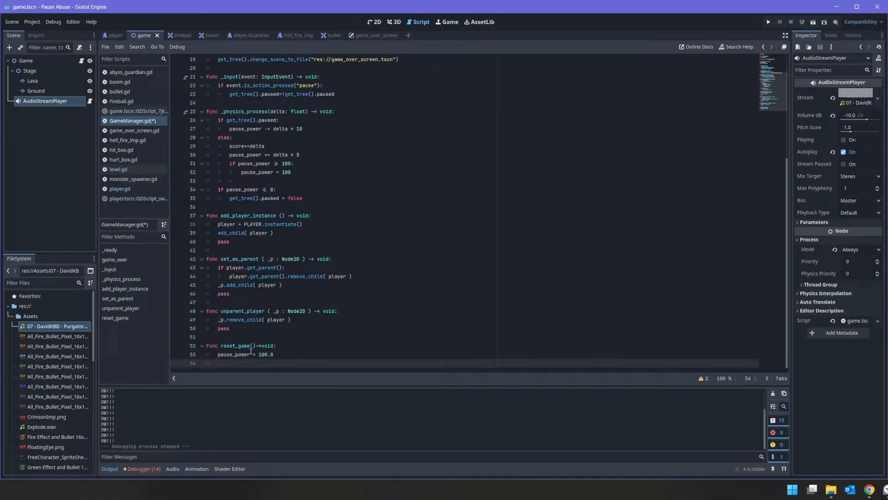
Add the line player.hp = 100 to reset_game() below the pause_power assignment
text(player.)
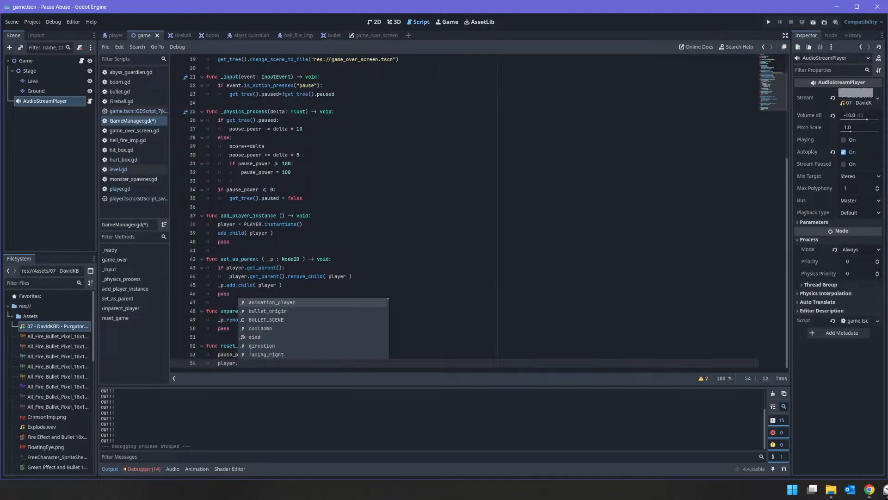
text(hp =)
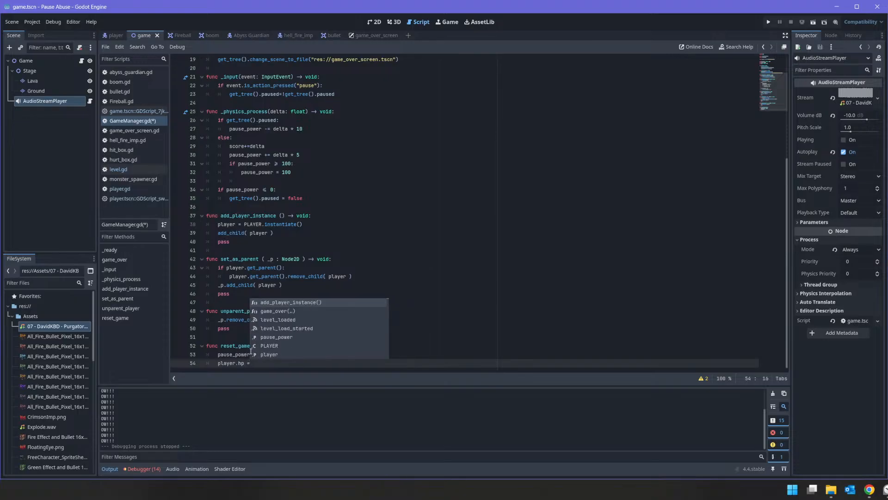
text( 100)
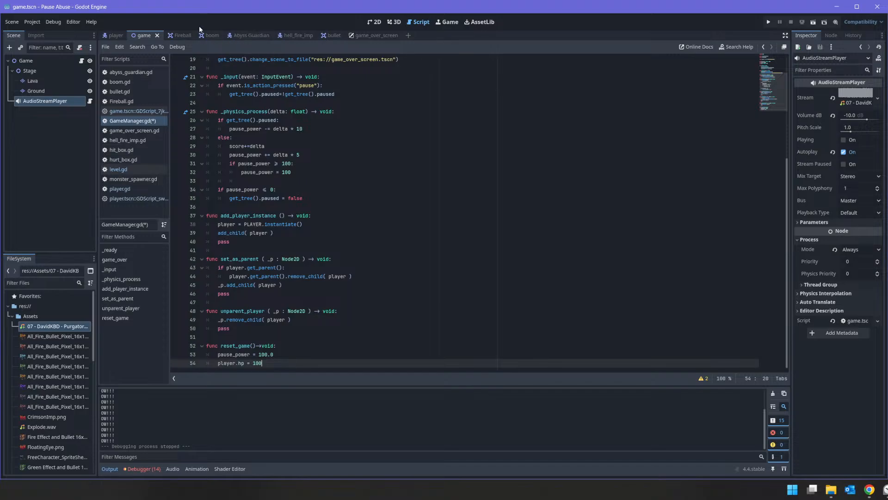
Review the variables in player.gd and the score references in game_over_screen.gd to find what else reset_game() should restore
click(114, 36)
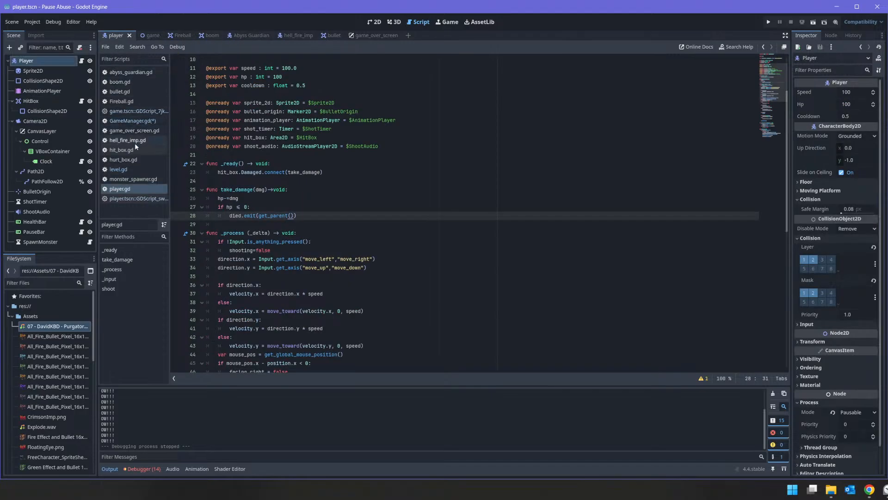
click(63, 65)
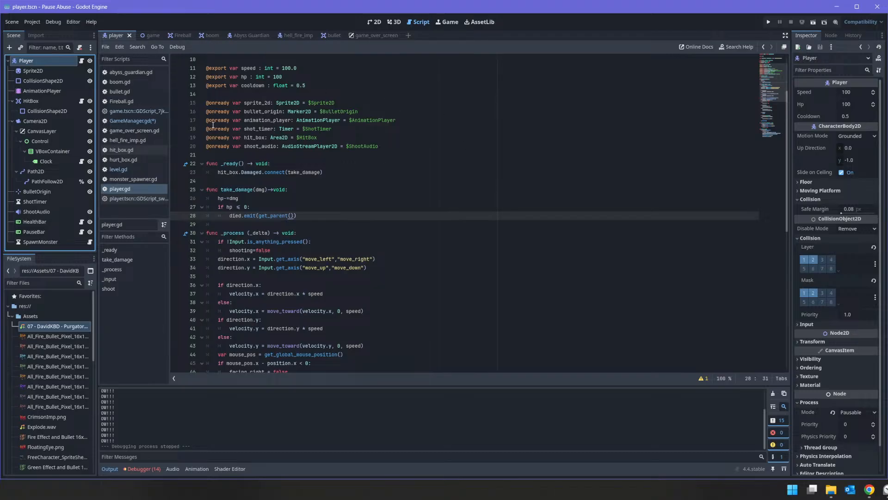
mouse_move(220, 118)
scroll(304, 201, up, 3)
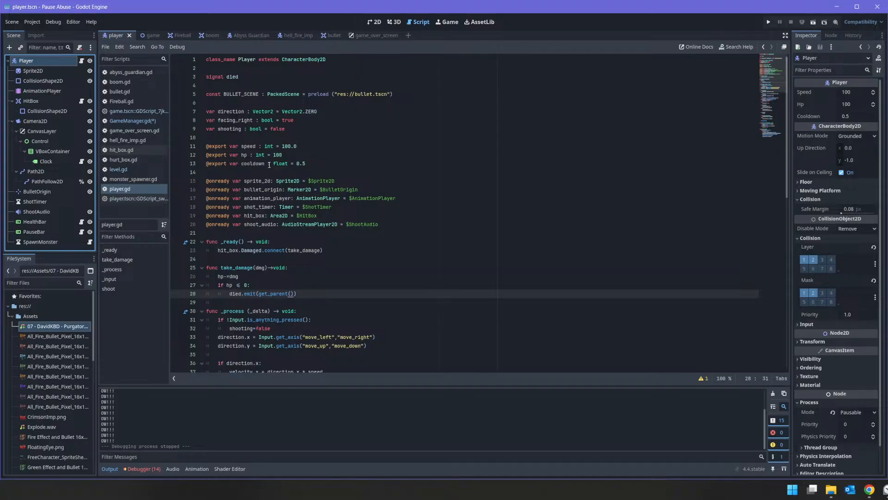
scroll(267, 167, down, 6)
scroll(269, 164, up, 6)
click(382, 37)
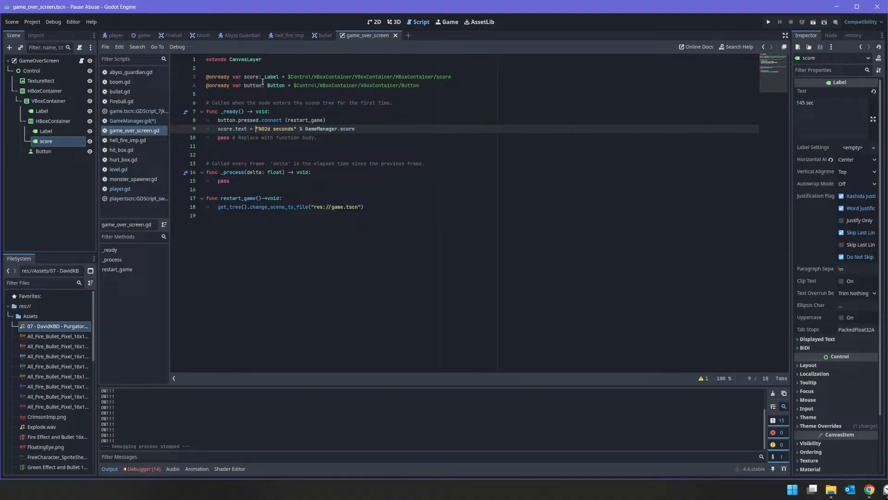
double_click(256, 76)
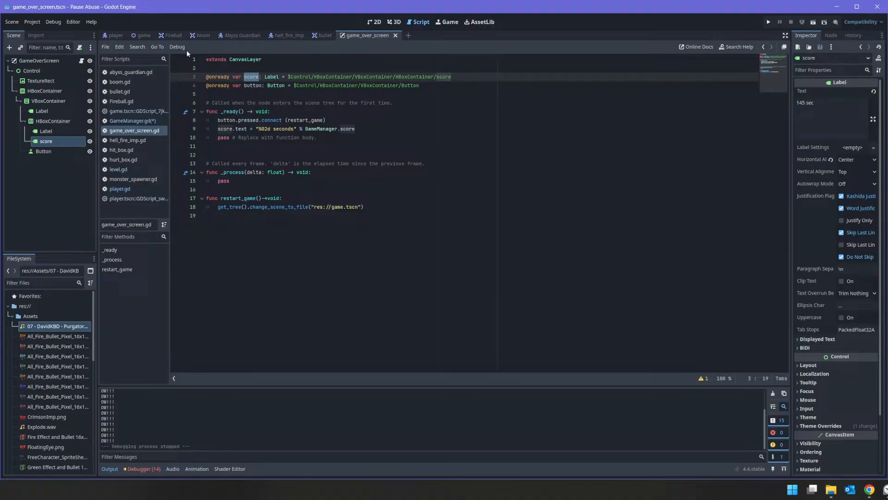
Copy the score variable's name in GameManager.gd, add score = 0.0 at the end of reset_game(), and save the script
click(159, 121)
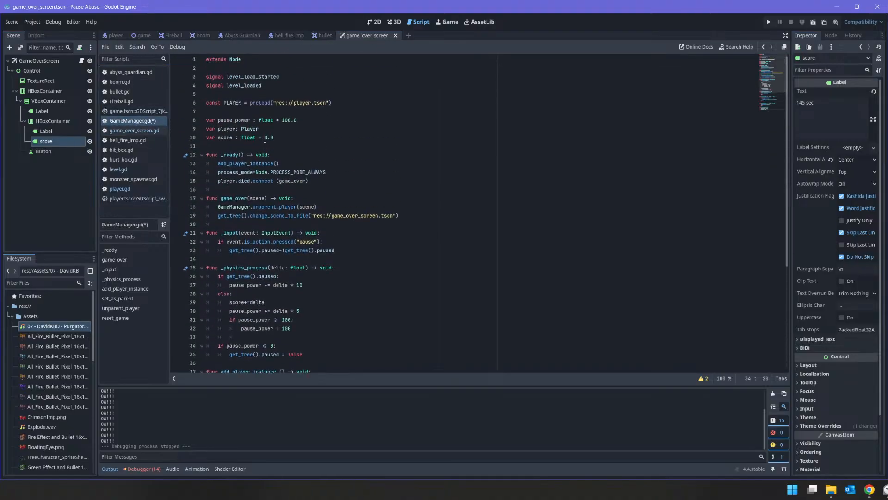
double_click(225, 137)
right_click(225, 137)
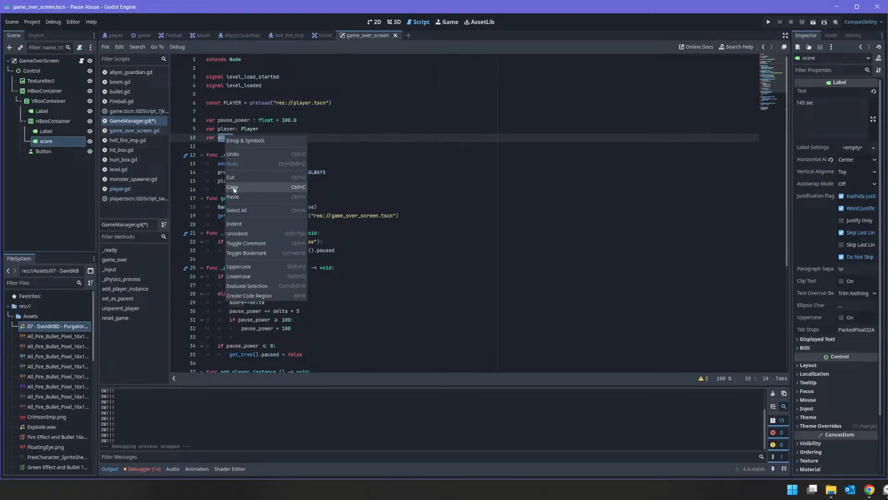
click(231, 187)
scroll(384, 241, down, 6)
click(287, 365)
key(Return)
key(ctrl+v)
text(= 0)
key(ctrl+s)
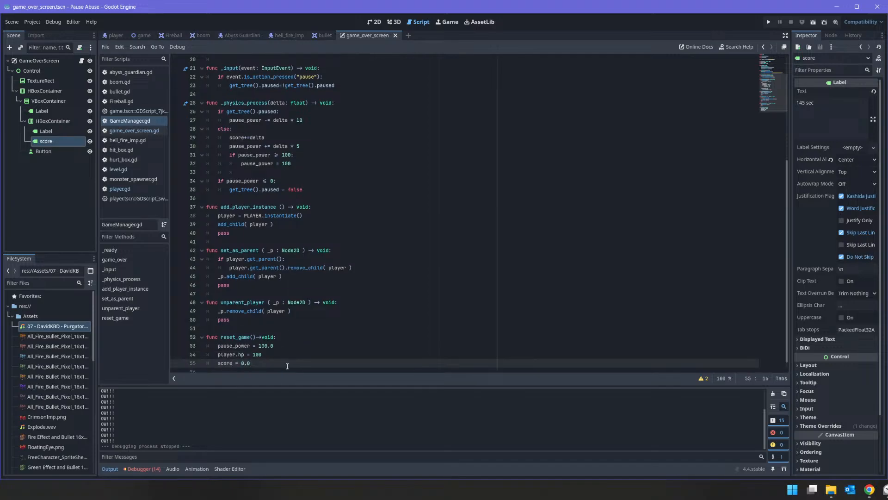
Examine the debugger's error list and open the script line behind the Abyss Guardian's missing ThrowFireball node error
click(141, 468)
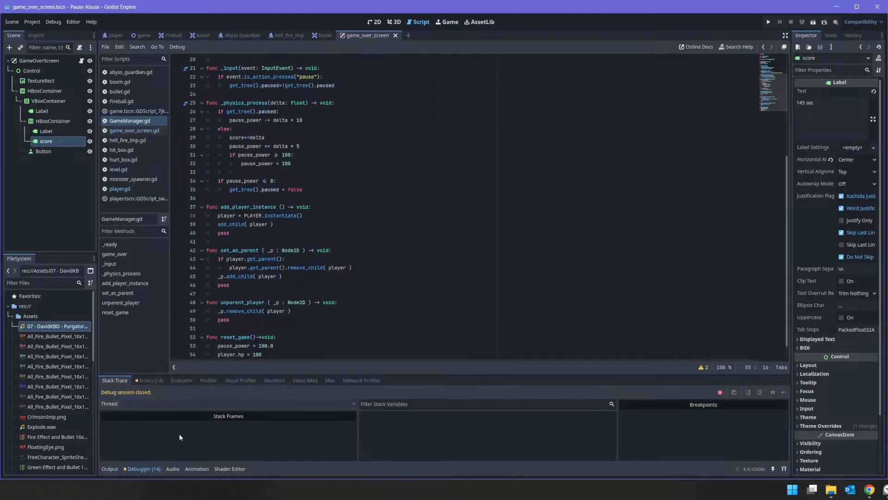
click(147, 380)
scroll(200, 417, down, 3)
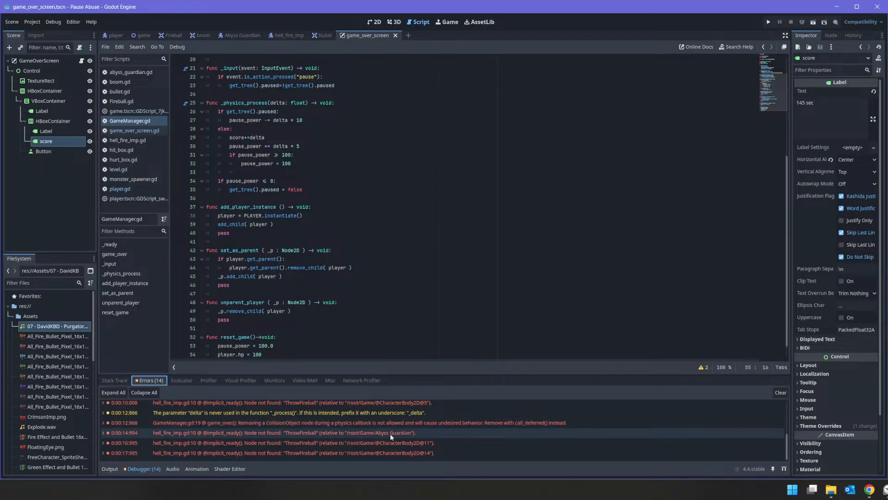
mouse_move(390, 433)
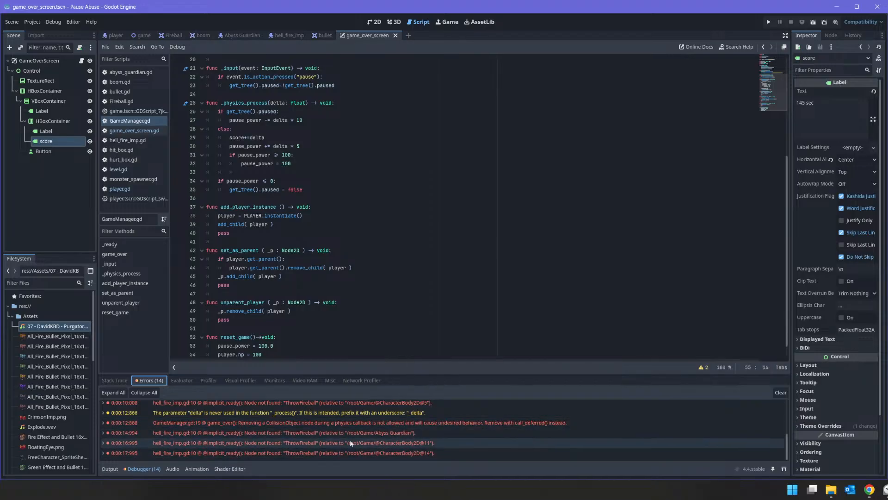
mouse_move(288, 432)
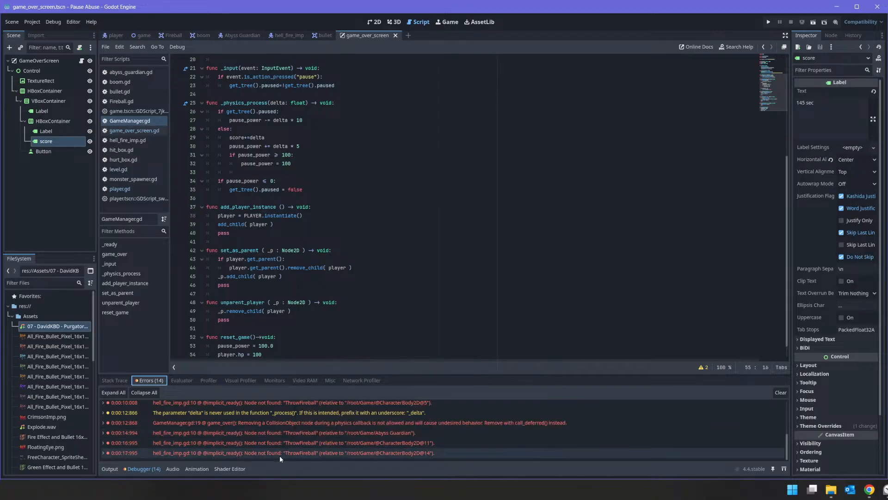
scroll(282, 452, up, 1)
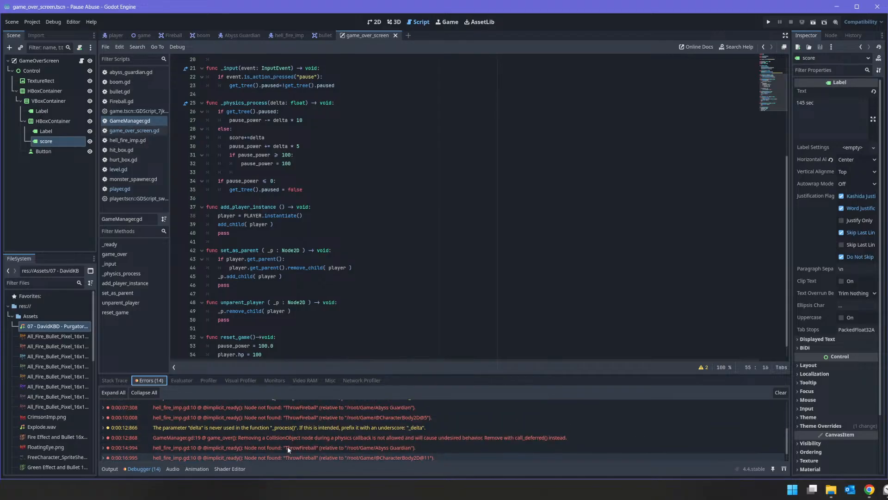
click(373, 406)
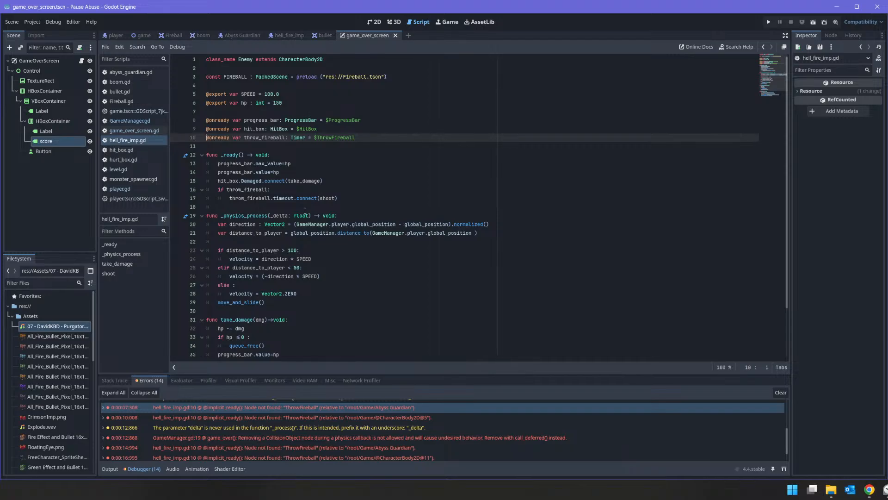
drag(333, 180, 136, 159)
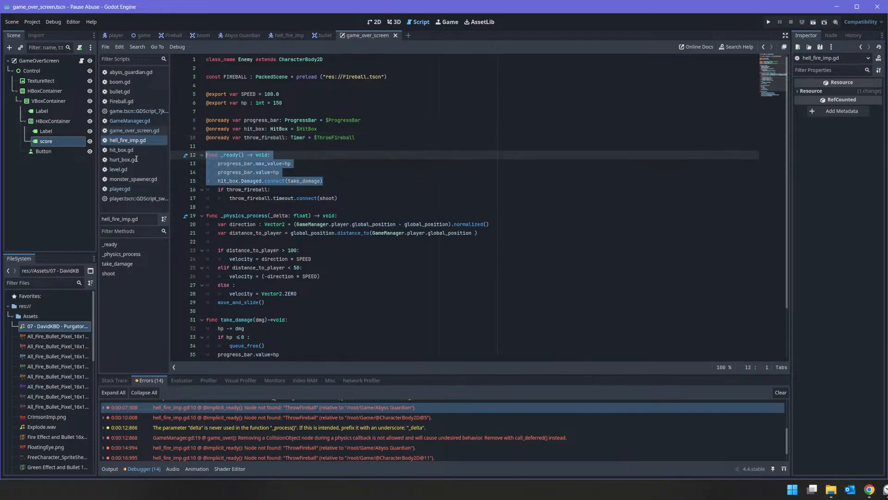
right_click(239, 179)
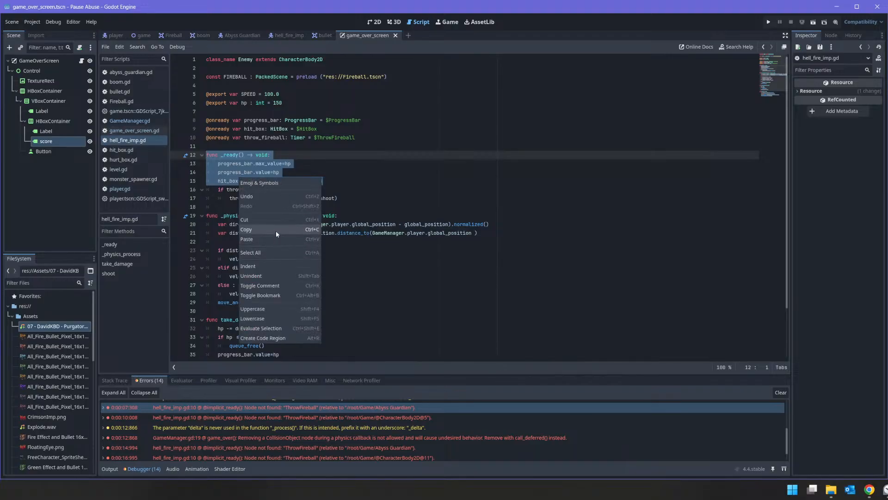
click(319, 166)
Copy hell_fire_imp.gd from the FIREBALL constant through hit_box.Damaged.connect(take_damage) and paste it above _physics_process in abyss_guardian.gd
drag(323, 180, 58, 77)
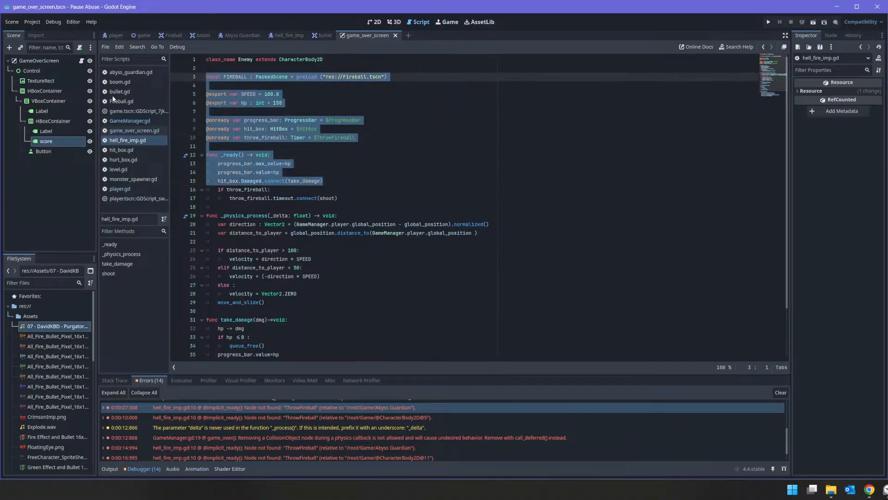
right_click(223, 103)
click(268, 155)
click(138, 72)
drag(226, 69, 226, 74)
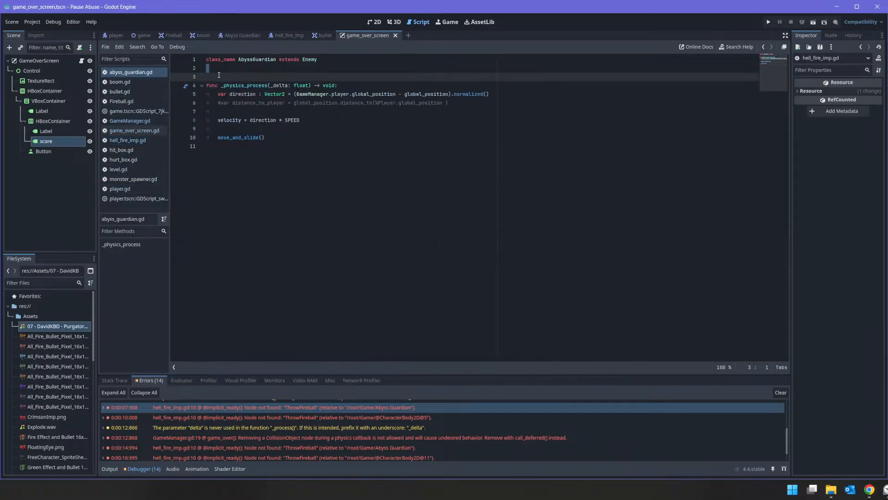
key(ctrl+v)
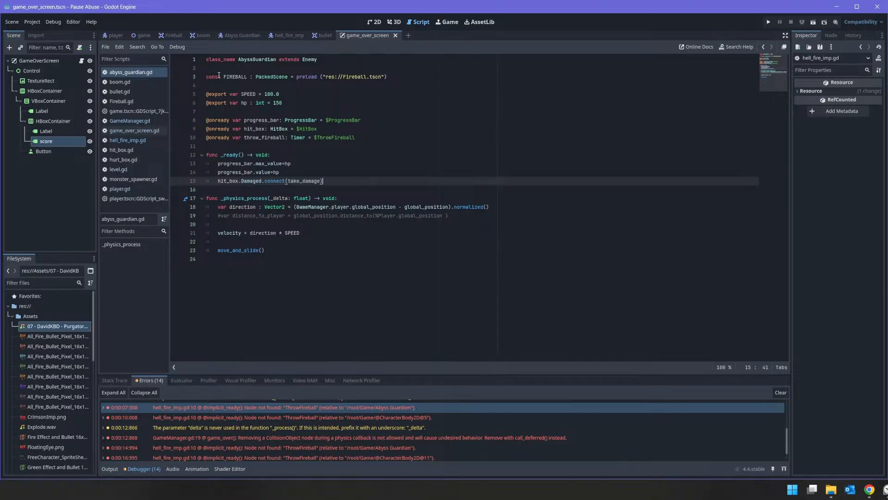
Delete the FIREBALL constant and its leftover blank lines from abyss_guardian.gd
key(Up)
key(Up)
key(Up)
key(Up)
key(Up)
key(Up)
key(Up)
key(Up)
key(Up)
key(Up)
key(Up)
key(Up)
key(Up)
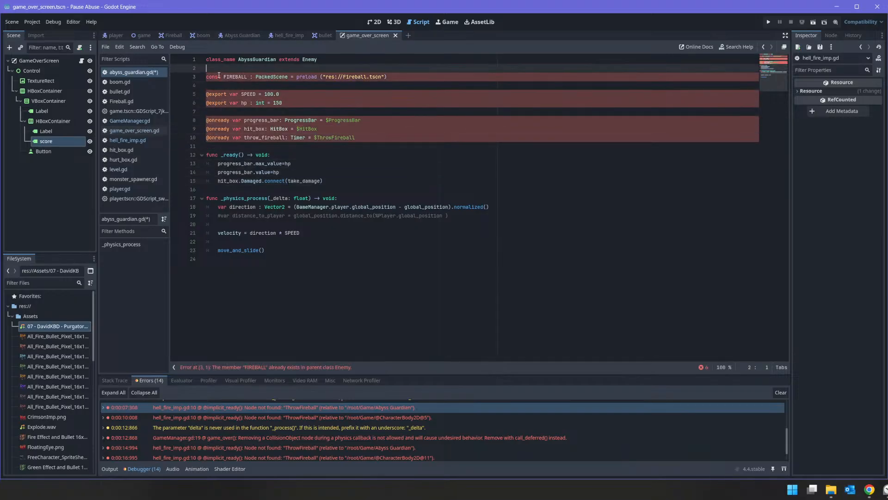
key(Down)
key(shift+End)
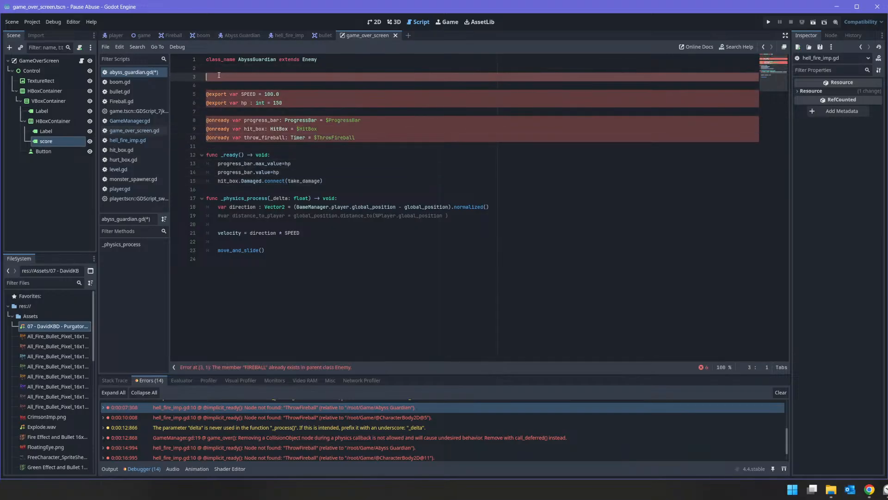
key(BackSpace)
key(Delete)
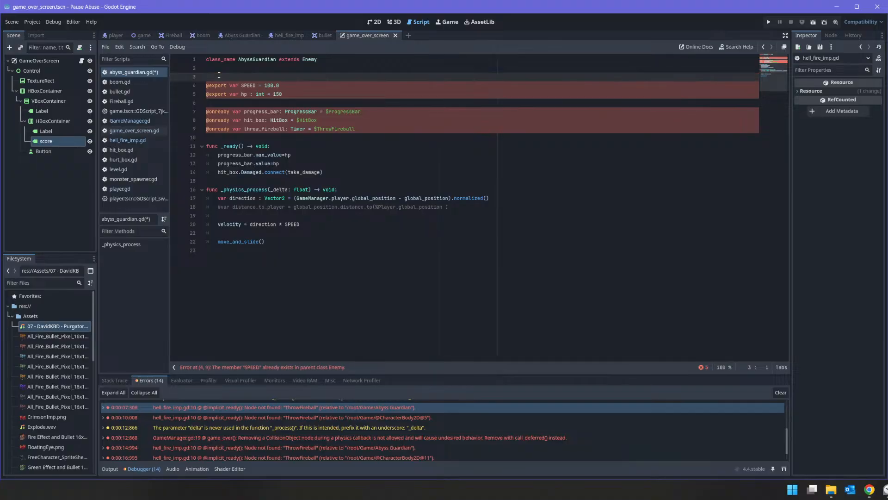
key(Delete)
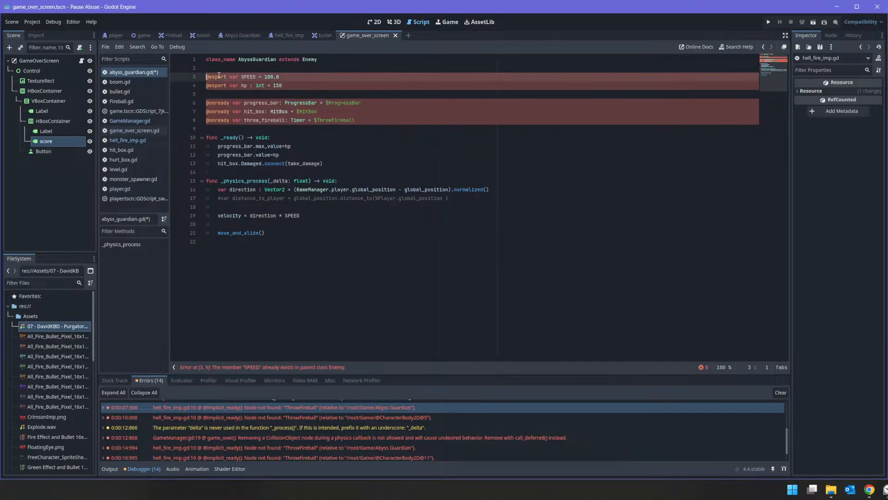
Delete the throw_fireball timer declaration and its leftover empty line from abyss_guardian.gd
key(Down)
key(Down)
key(Down)
key(Down)
key(Down)
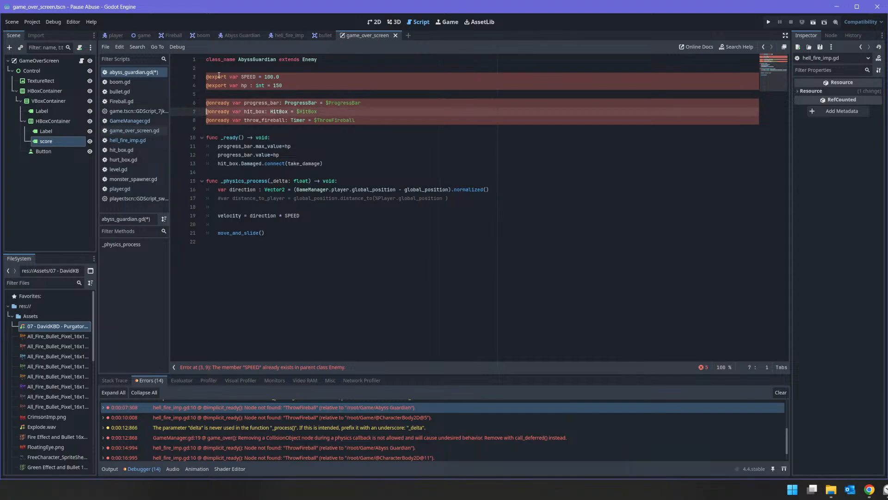
key(shift+End)
key(BackSpace)
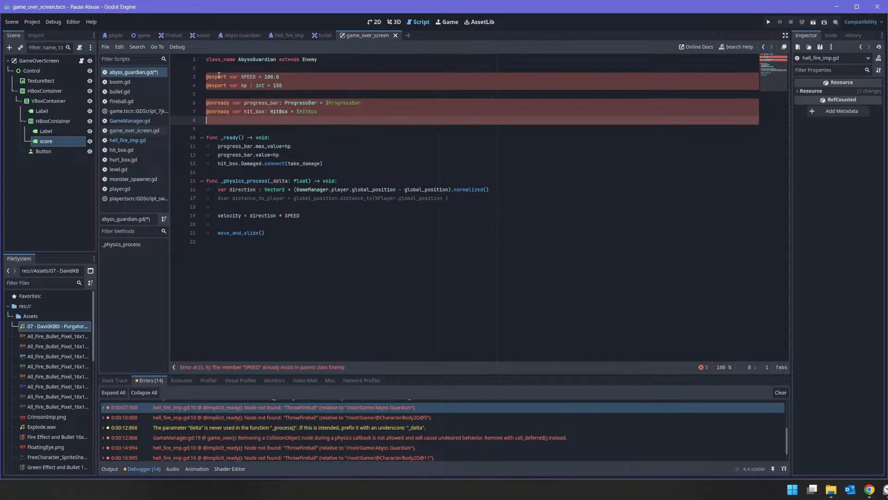
key(Delete)
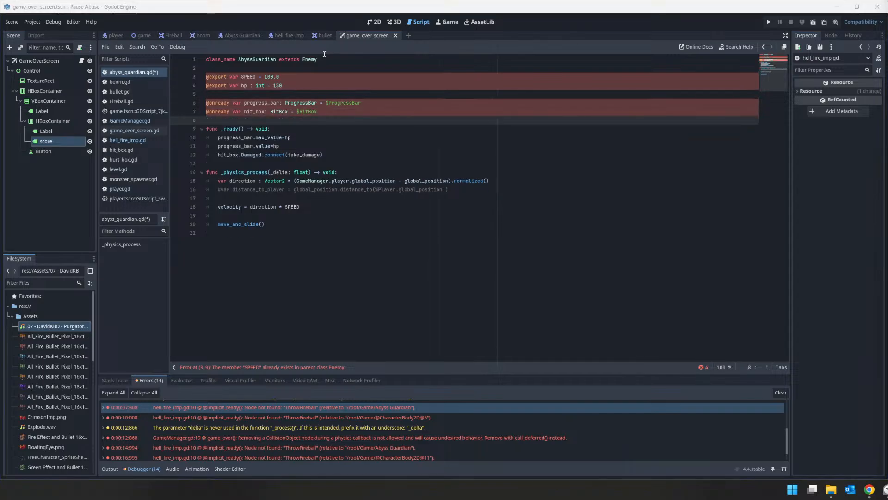
Copy the take_damage(dmg) function from hell_fire_imp.gd to the end of abyss_guardian.gd, after a blank line
click(128, 140)
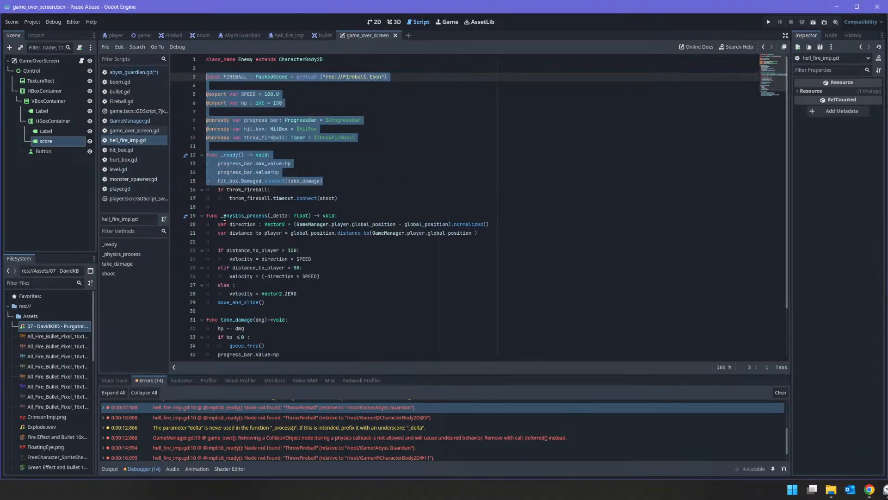
scroll(224, 218, down, 2)
drag(324, 349, 219, 335)
drag(298, 301, 187, 260)
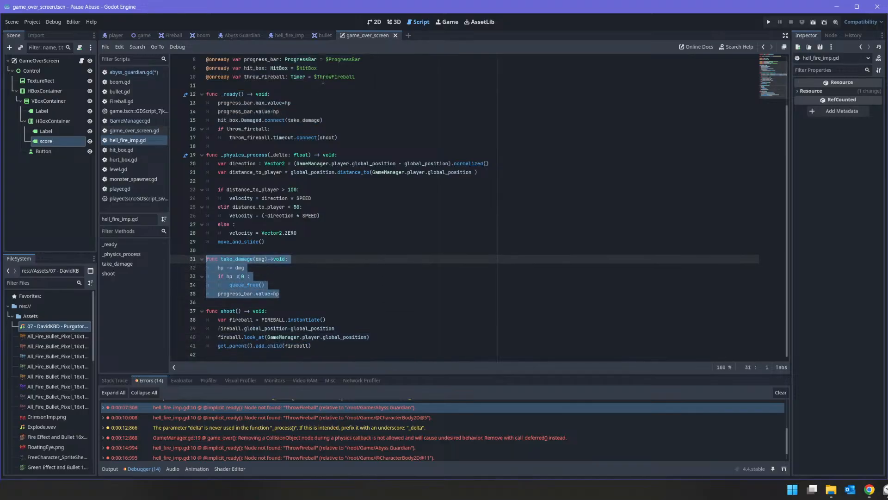
click(134, 72)
click(221, 241)
key(Return)
key(ctrl+v)
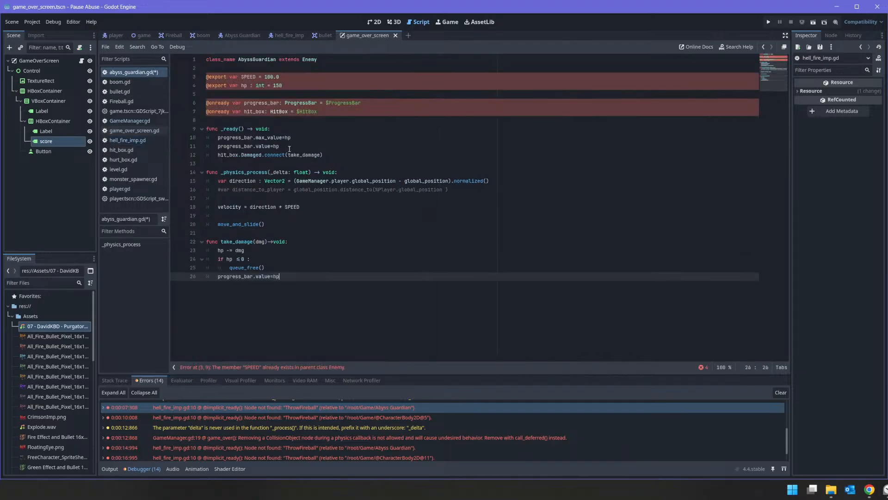
Make the AbyssGuardian class extend CharacterBody2D instead of Enemy, and save the script
drag(278, 59, 364, 68)
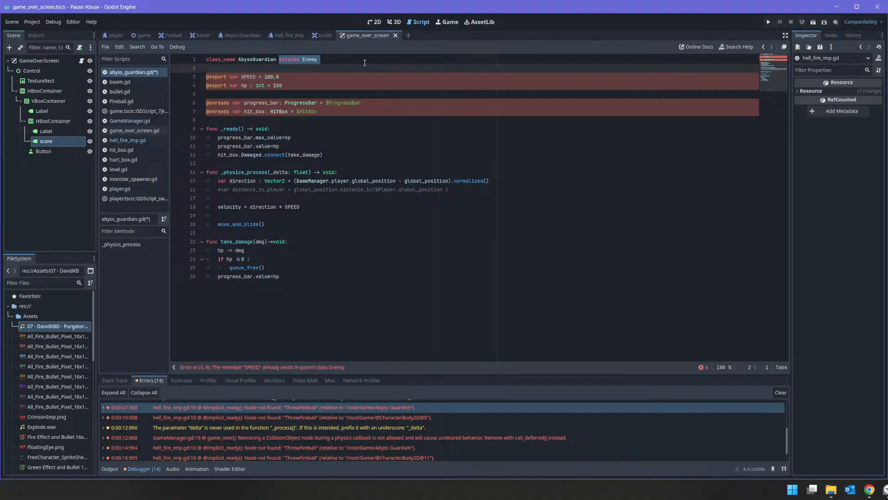
key(BackSpace)
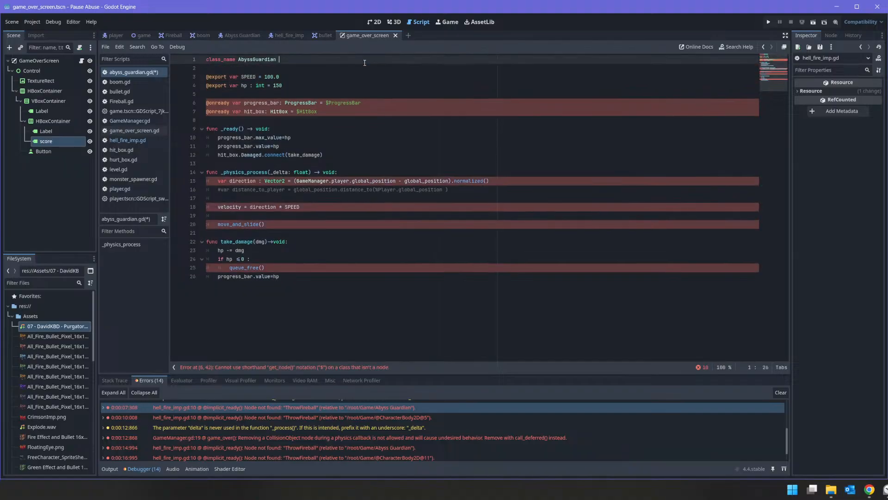
text(extenmds)
key(BackSpace)
key(BackSpace)
key(BackSpace)
key(BackSpace)
key(BackSpace)
text(nds Cha)
key(Return)
key(ctrl+s)
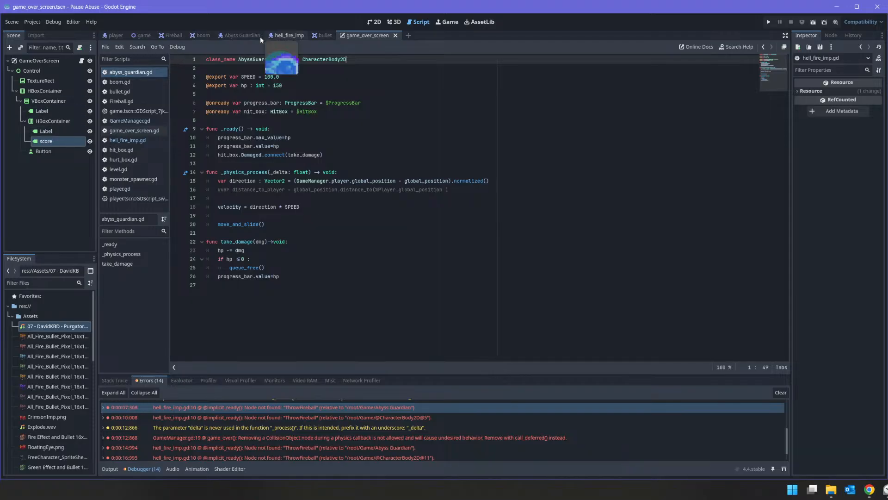
Open the Abyss Guardian scene, then run the project and playtest moving and shooting enemies until the game-over screen
click(248, 35)
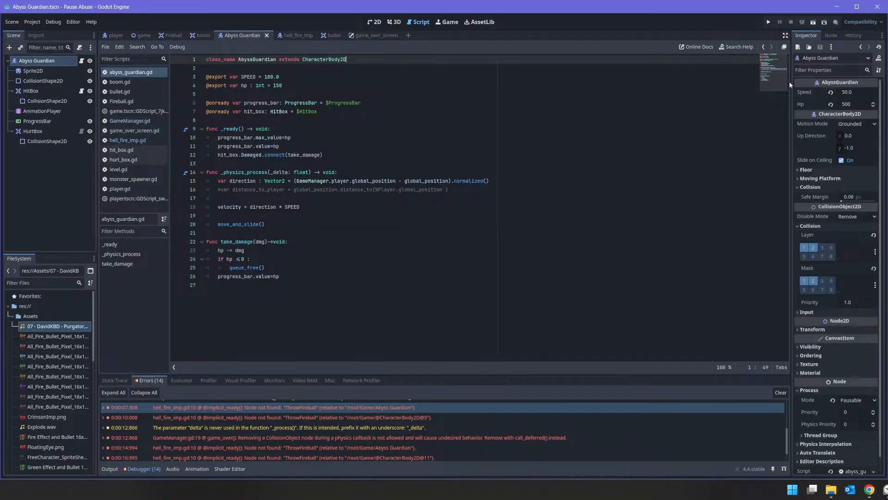
click(768, 21)
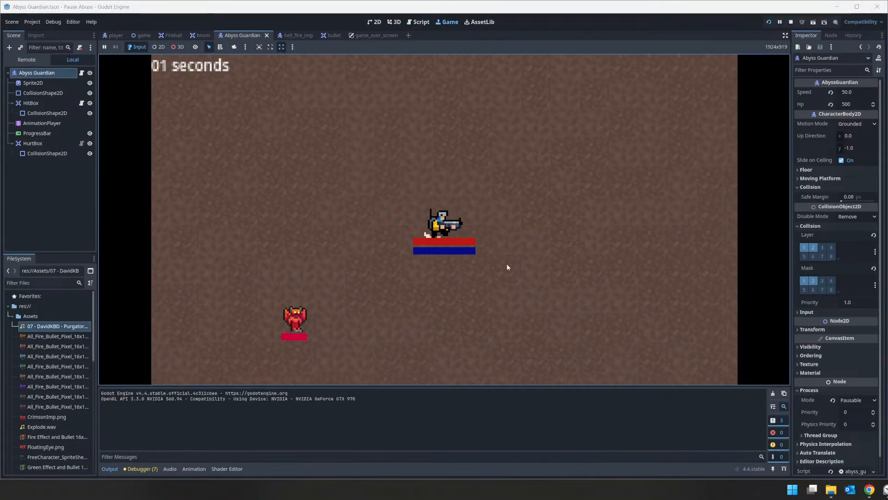
key(d)
click(297, 315)
key(w)
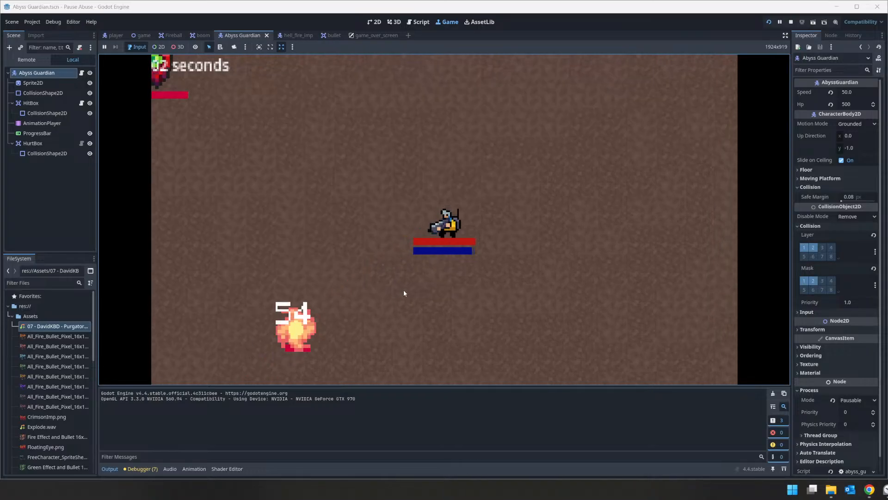
key(w)
key(a)
click(460, 356)
drag(462, 393, 464, 398)
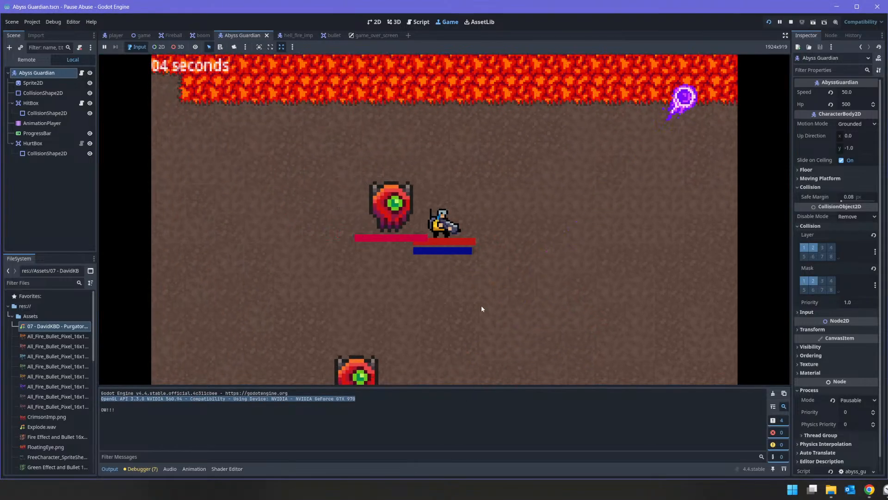
click(481, 310)
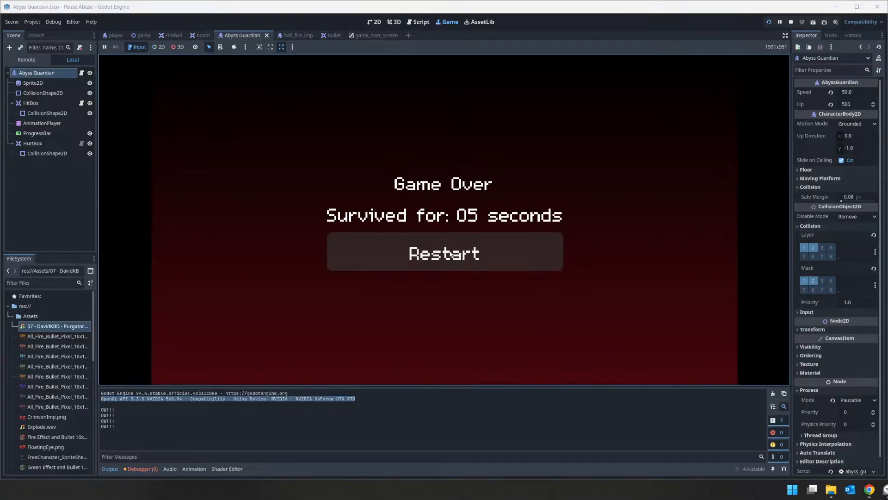
Test restarting from the game-over screen over two rounds, watching the survival timer and health bar, and stop the game
click(450, 255)
click(295, 247)
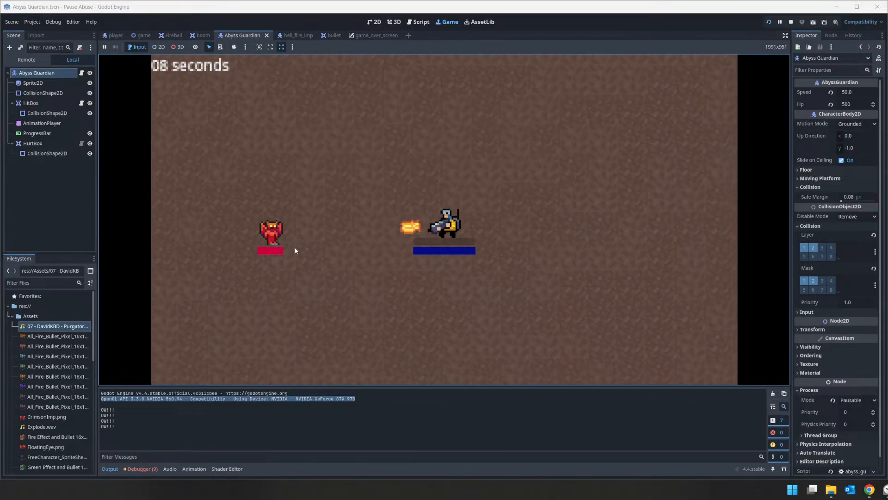
click(301, 239)
key(s)
click(241, 168)
key(w)
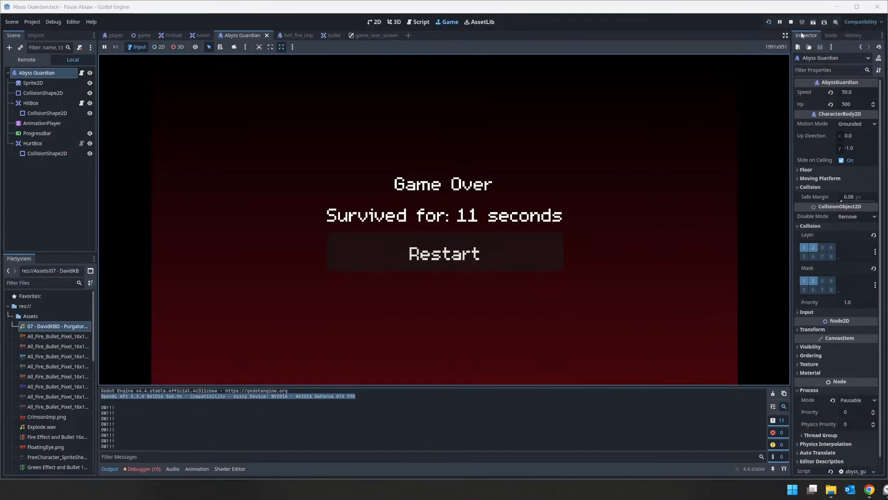
click(505, 244)
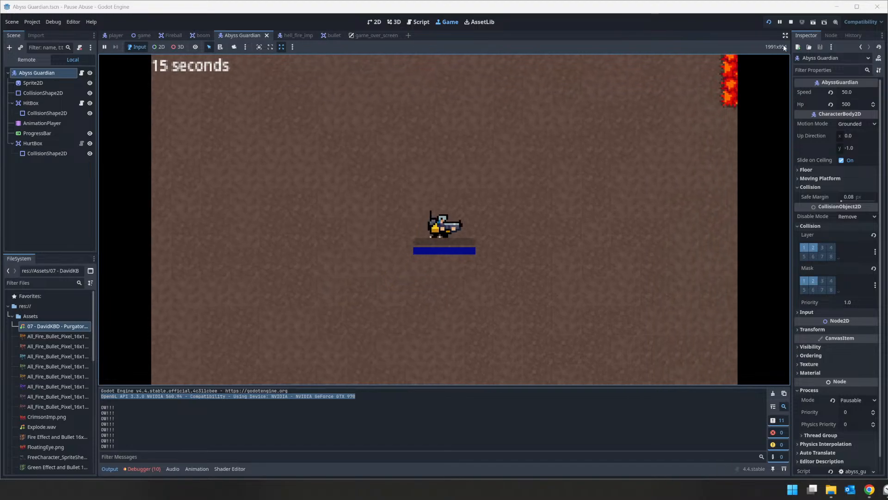
click(790, 21)
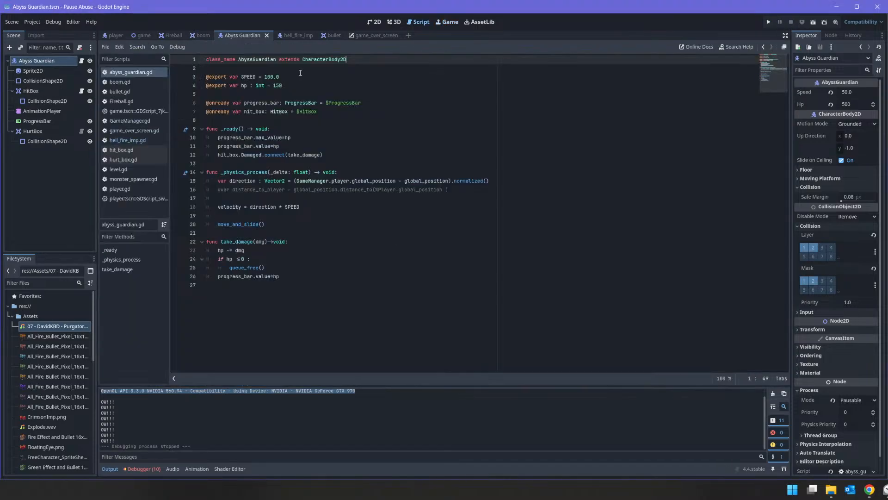
Insert a GameManager.reset_game() call before the scene change in restart_game() of game_over_screen.gd
click(366, 36)
click(224, 208)
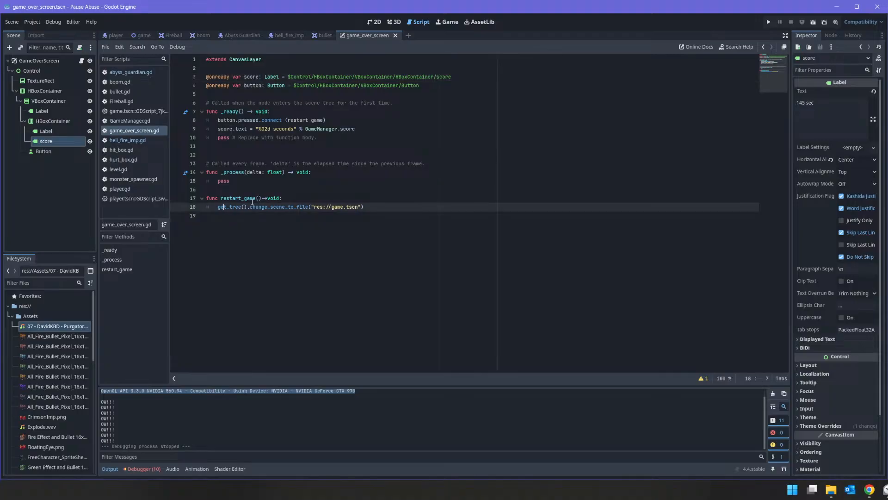
key(Return)
key(ctrl+z)
key(Up)
key(Left)
key(Down)
key(Return)
key(Up)
text(Game)
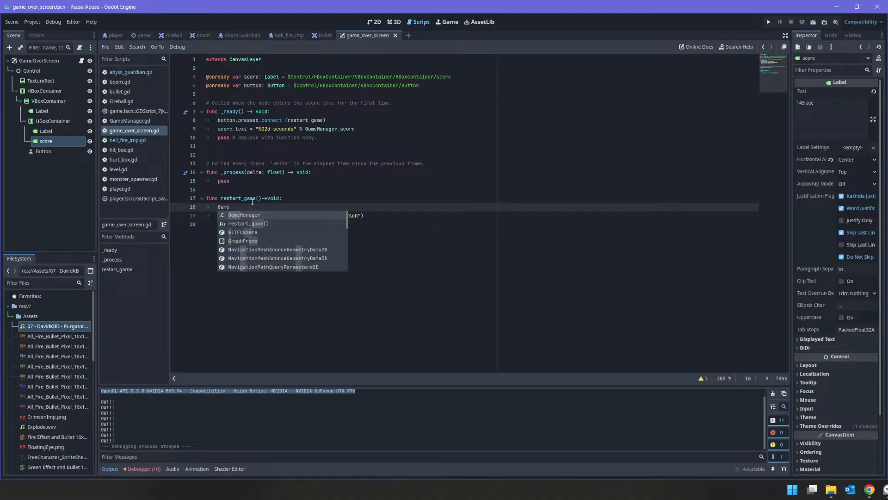
key(Return)
text(.)
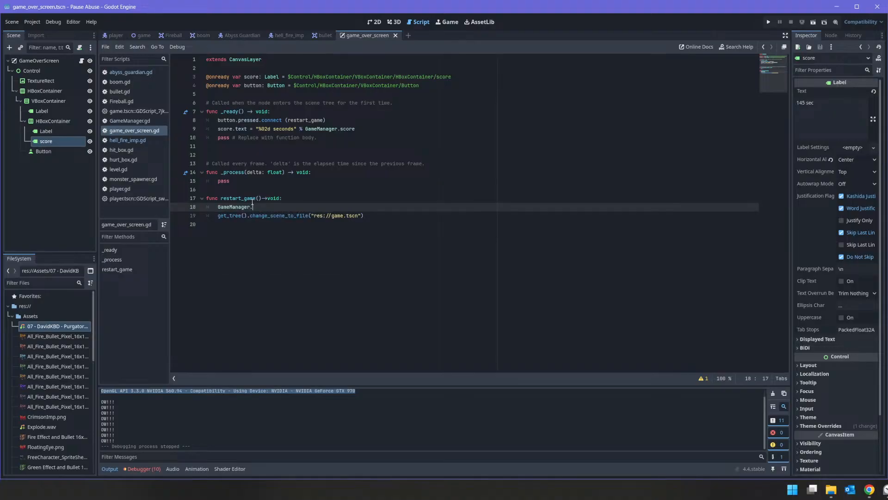
text(res)
key(Return)
Run the project again and move the player around until the round ends
click(769, 23)
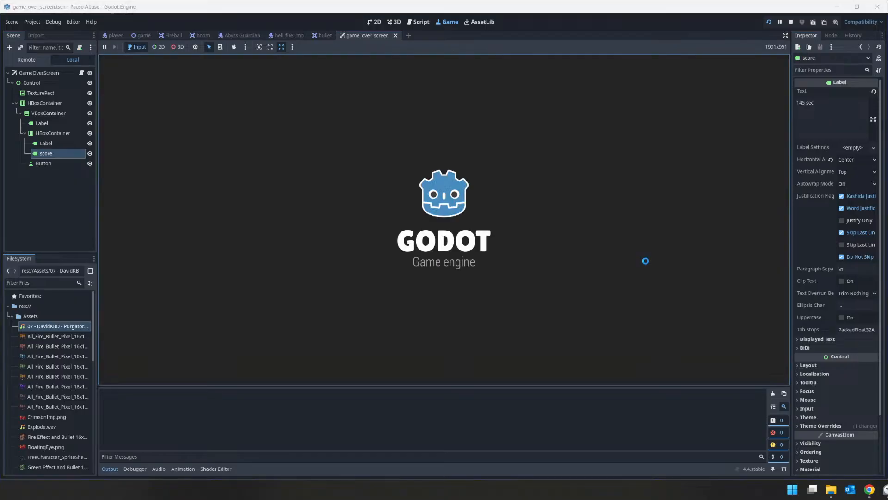
key(d)
key(w)
key(a)
key(s)
key(d)
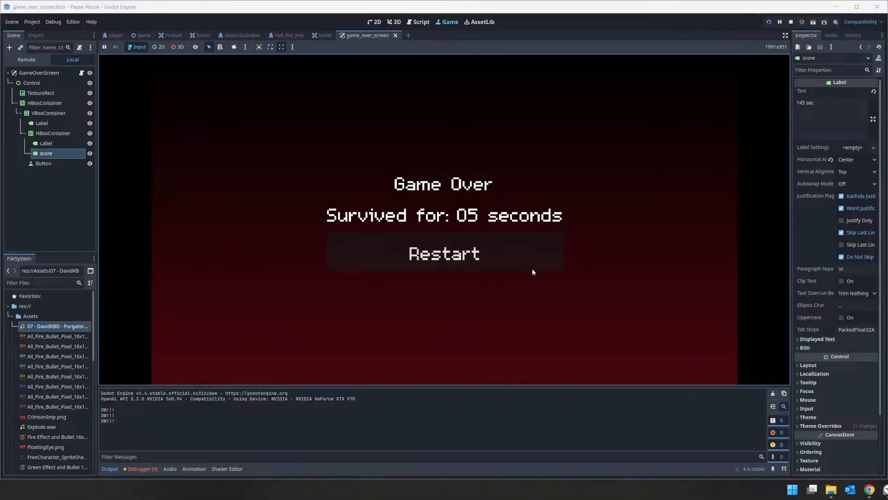
Restart from the game-over screen and play another round, moving and fighting enemies until the player dies
click(490, 254)
key(d)
key(a)
key(s)
key(w)
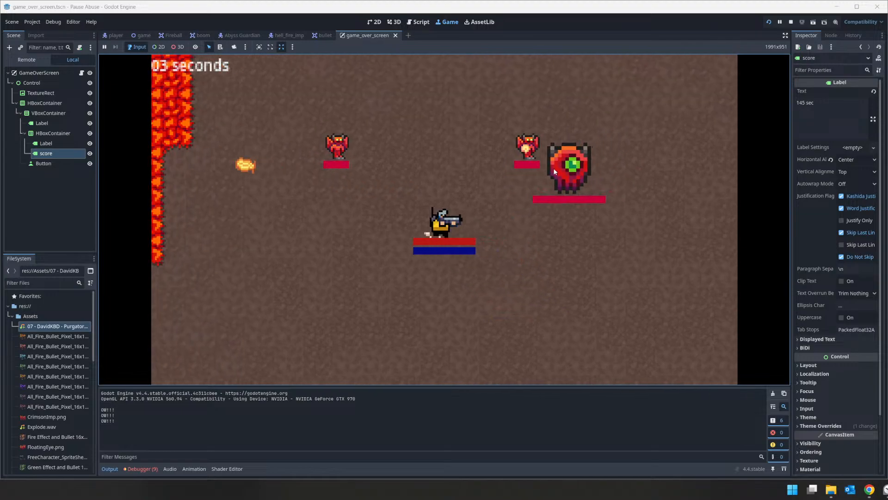
key(space)
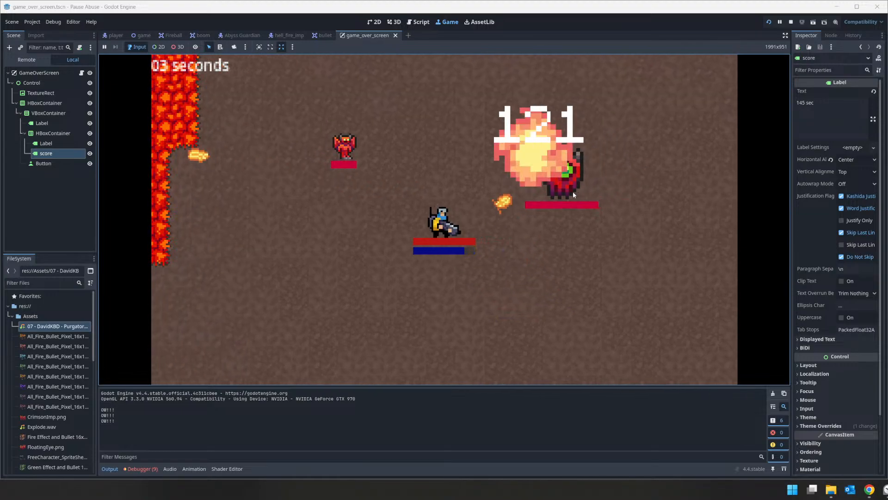
key(d)
key(w)
key(a)
key(w)
key(a)
key(s)
key(d)
key(s)
key(a)
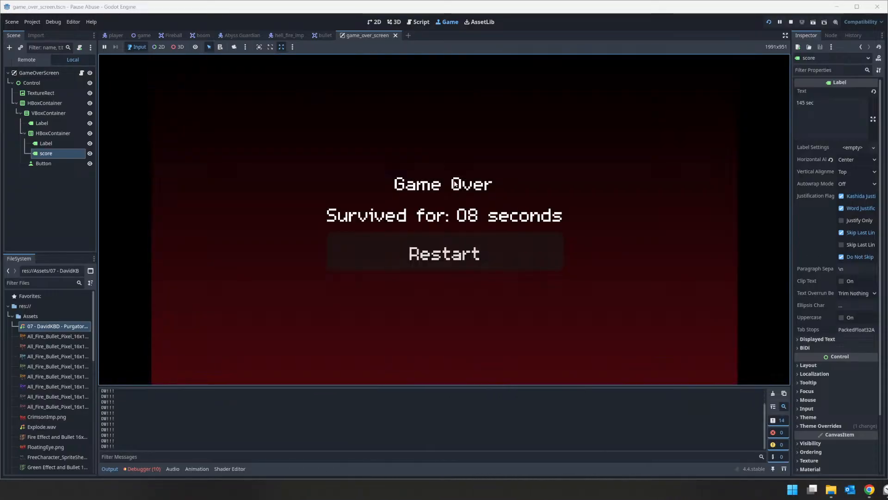
Restart once more to check that the timer and player bars reset, and stop the running game
click(476, 257)
key(w)
key(d)
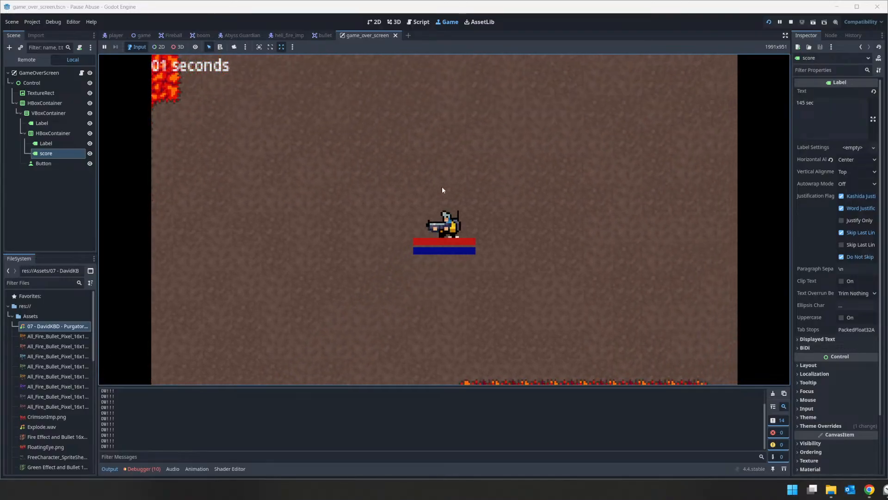
click(791, 22)
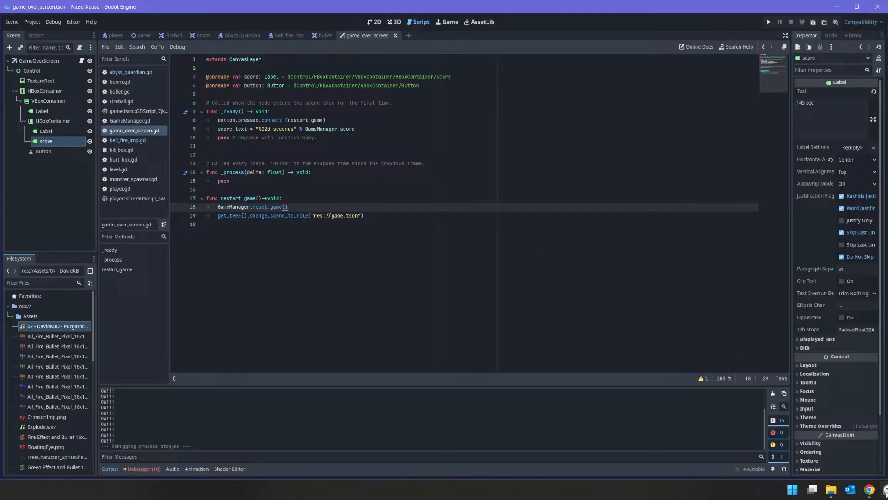
Switch to the Pause Abuse Trello board in Chrome, check off Reset Game on the Game Manager card, and complete the card
click(869, 490)
click(878, 439)
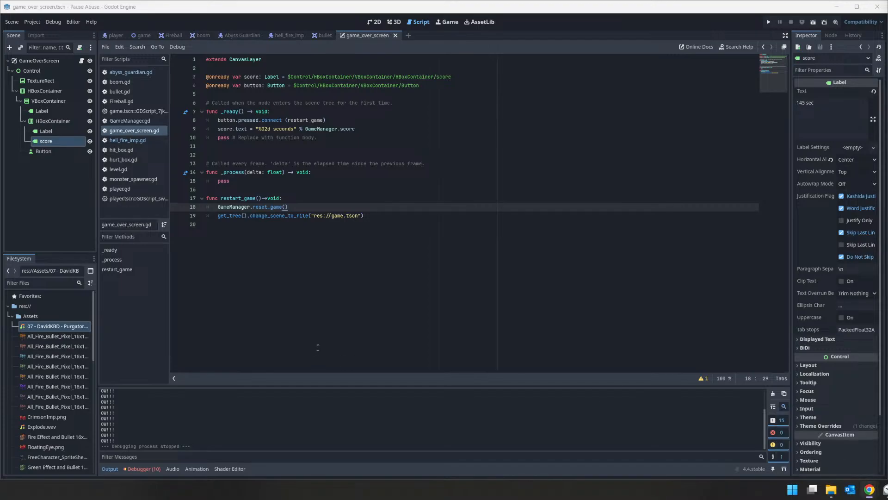
mouse_move(869, 482)
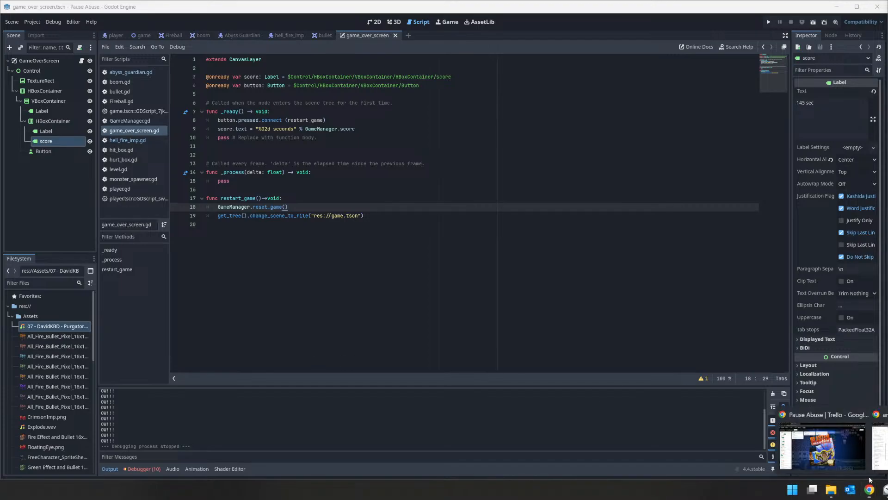
click(822, 445)
click(92, 279)
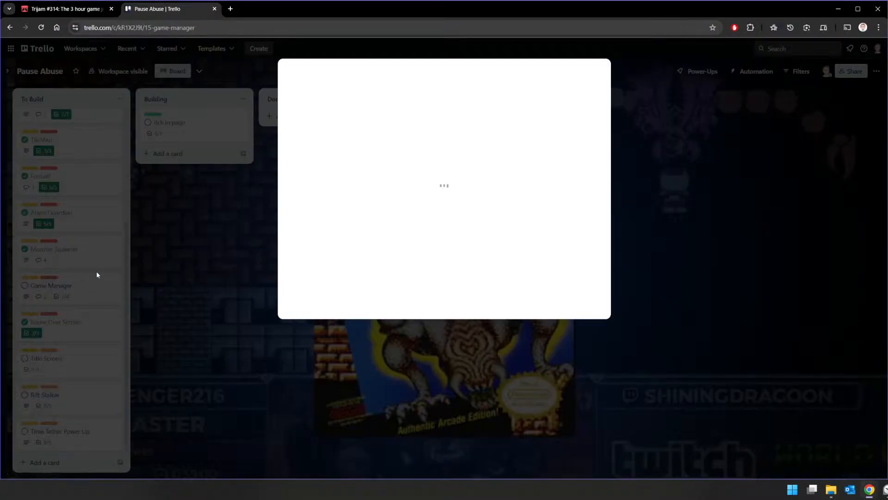
click(291, 309)
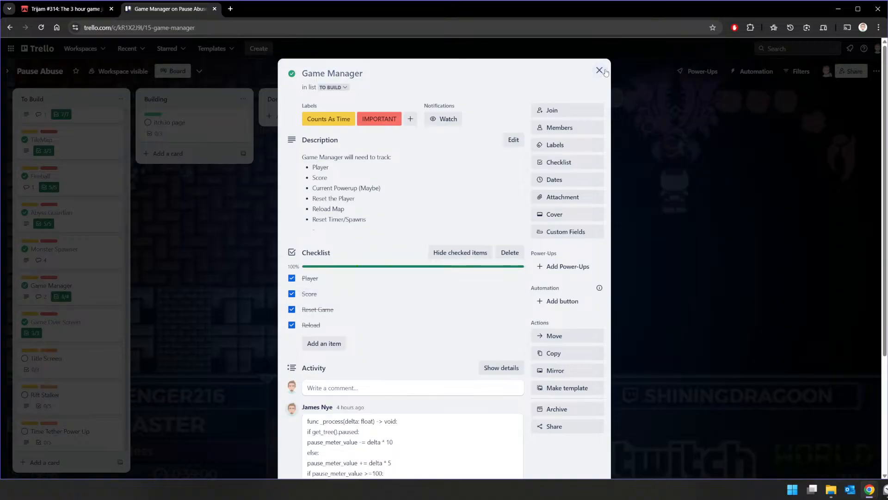
click(599, 70)
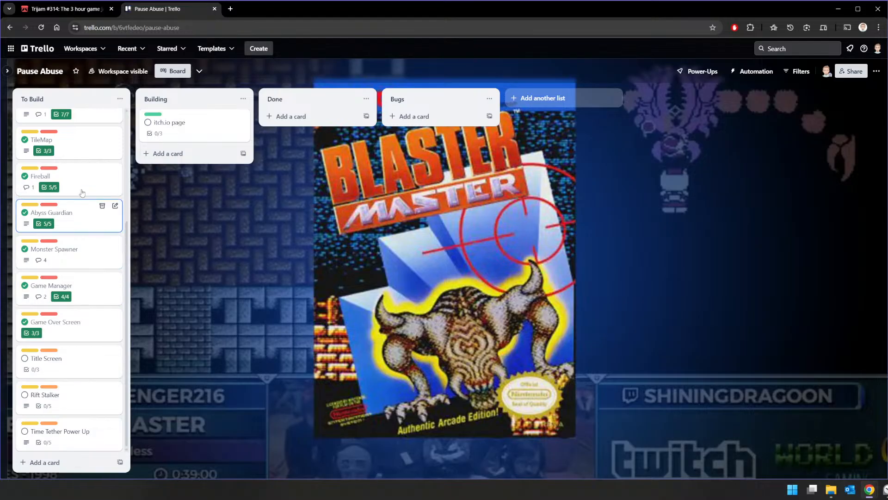
Delete the High Scores item from the Title Screen card's checklist and close the card
scroll(77, 167, up, 2)
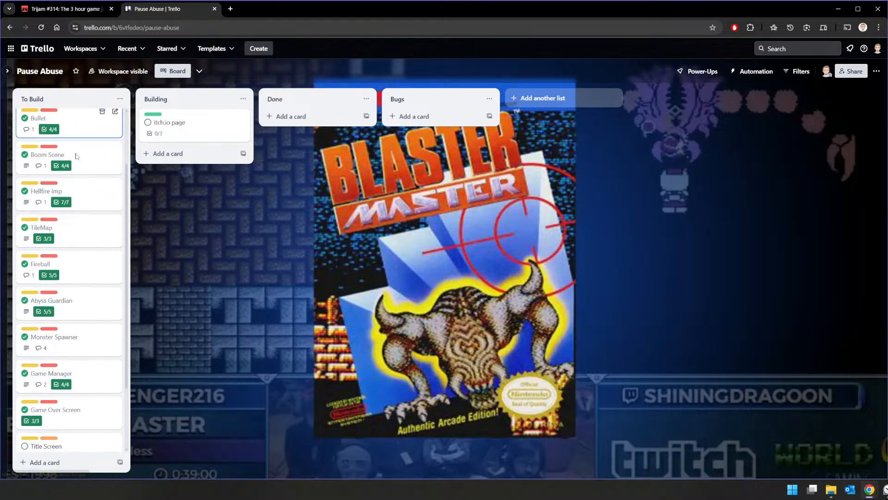
scroll(79, 172, down, 2)
click(88, 364)
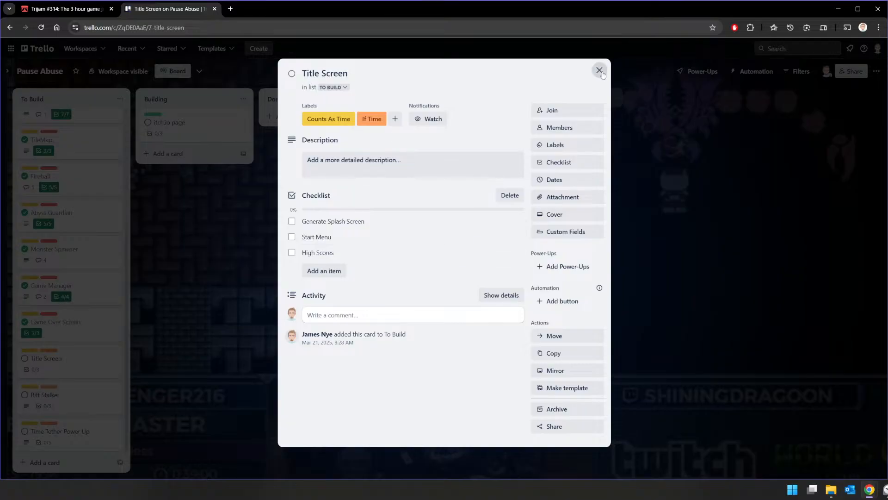
click(516, 252)
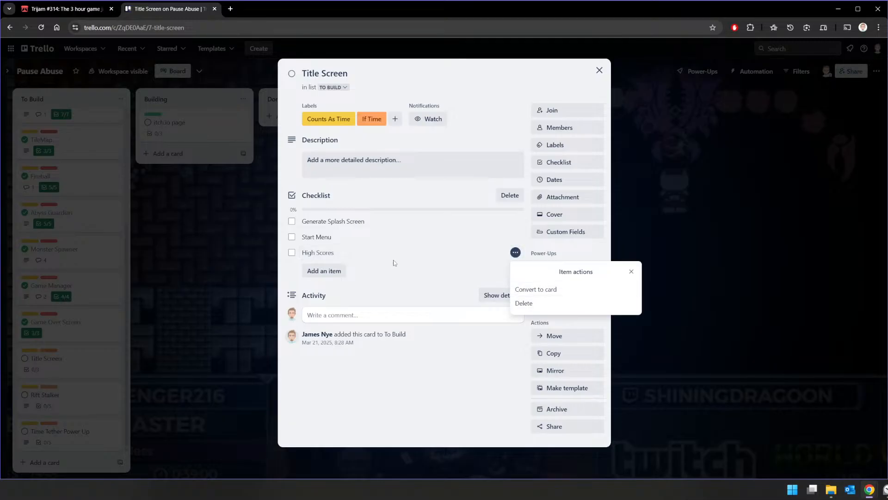
click(433, 257)
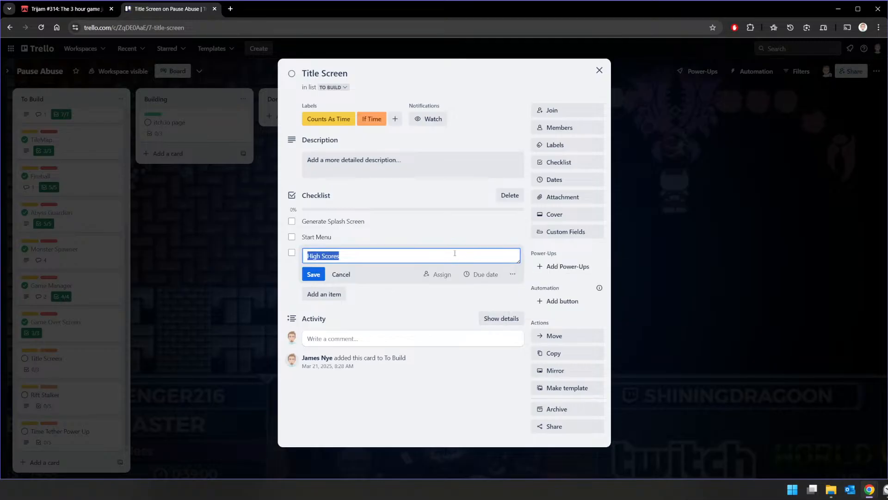
key(Escape)
click(516, 254)
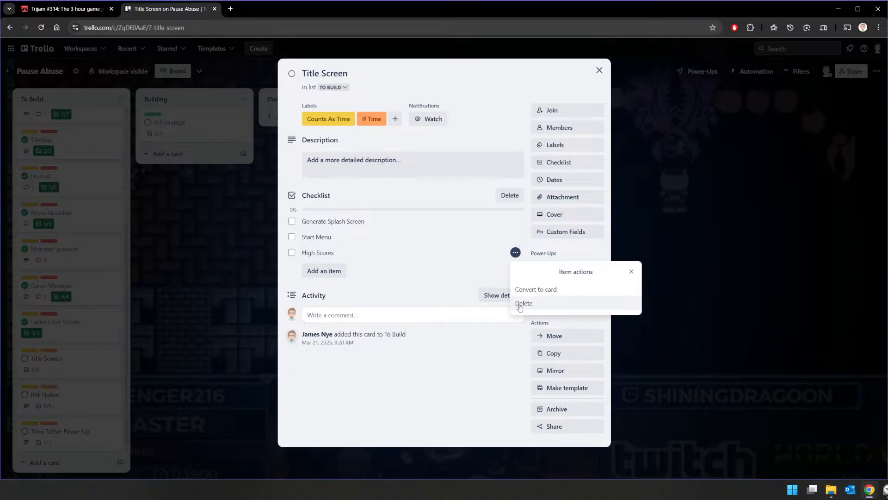
click(523, 305)
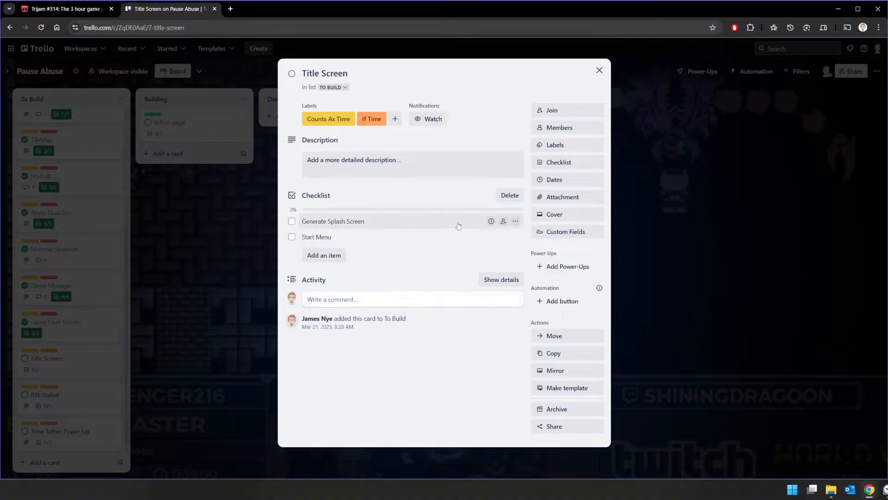
click(599, 71)
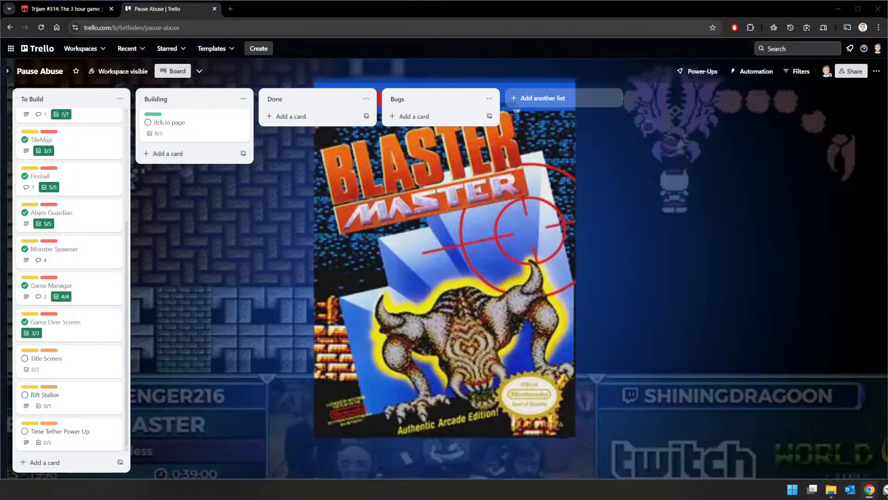
Switch back to Godot and create a new empty scene
key(alt+Tab)
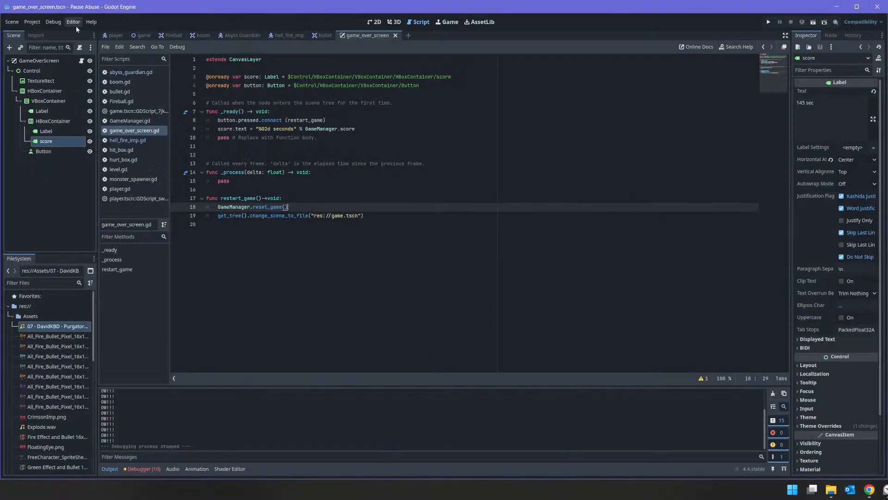
click(32, 22)
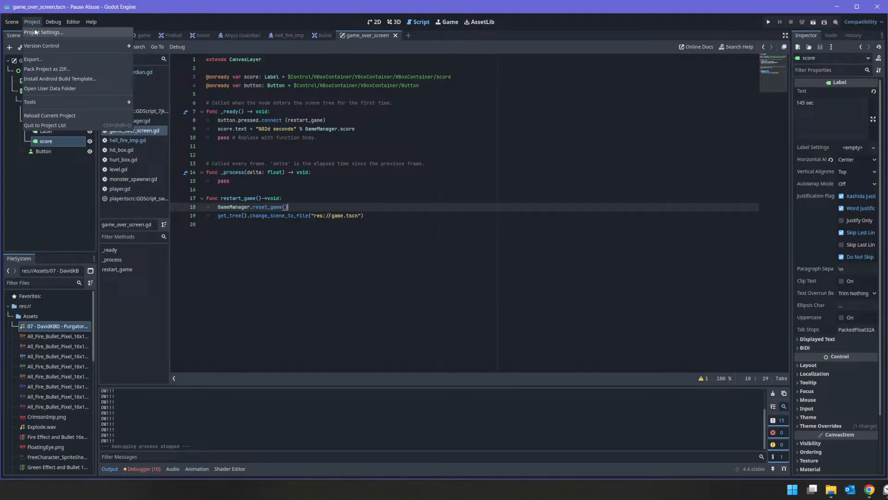
click(15, 31)
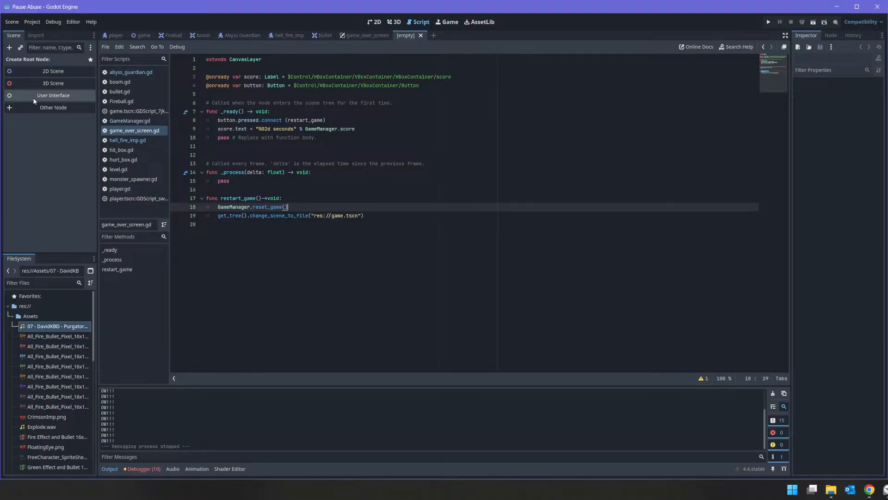
Save a copy of the game_over_screen scene as title_screen.tscn in the project root
click(368, 36)
click(41, 60)
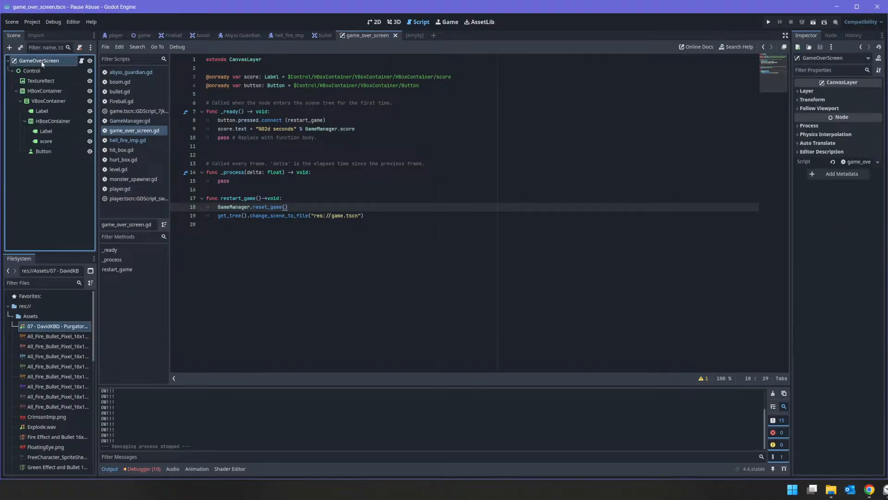
click(12, 22)
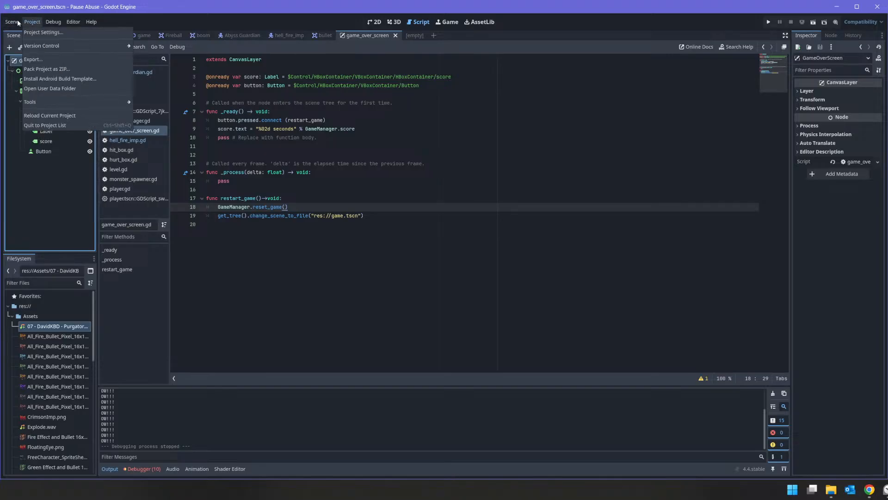
click(21, 93)
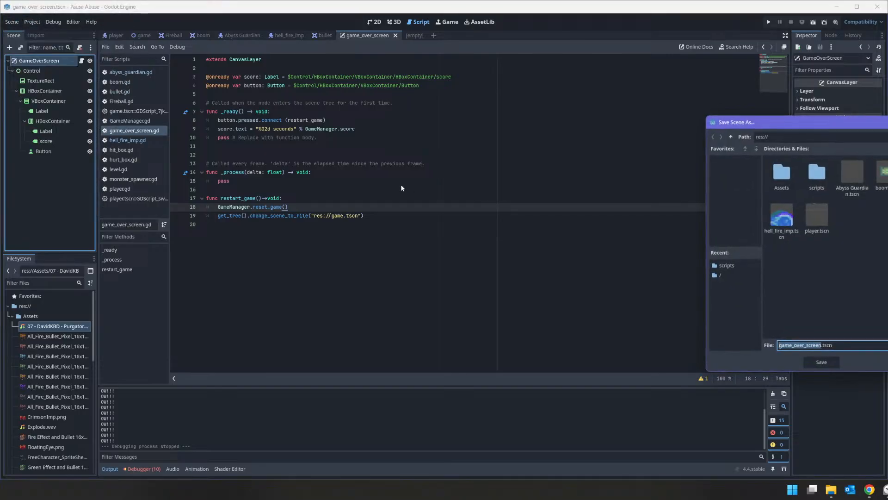
key(shift+Right)
key(shift+Right)
key(shift+Right)
key(shift+Right)
key(shift+Right)
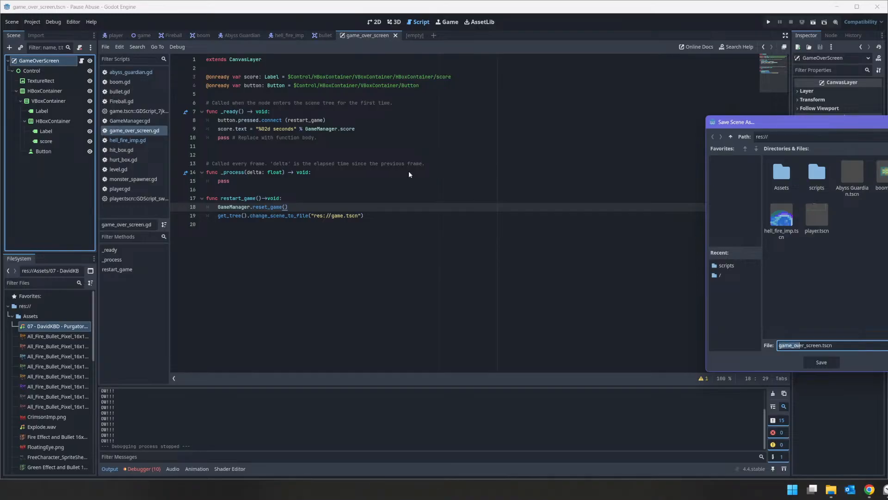
text(title)
key(Return)
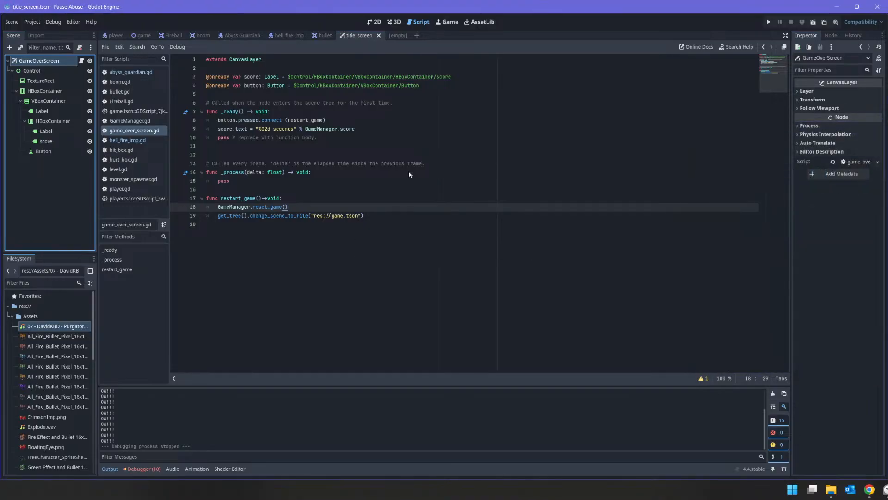
Switch to File Explorer and look through the GameJam assets folder for the title screen artwork
click(831, 489)
scroll(439, 301, down, 5)
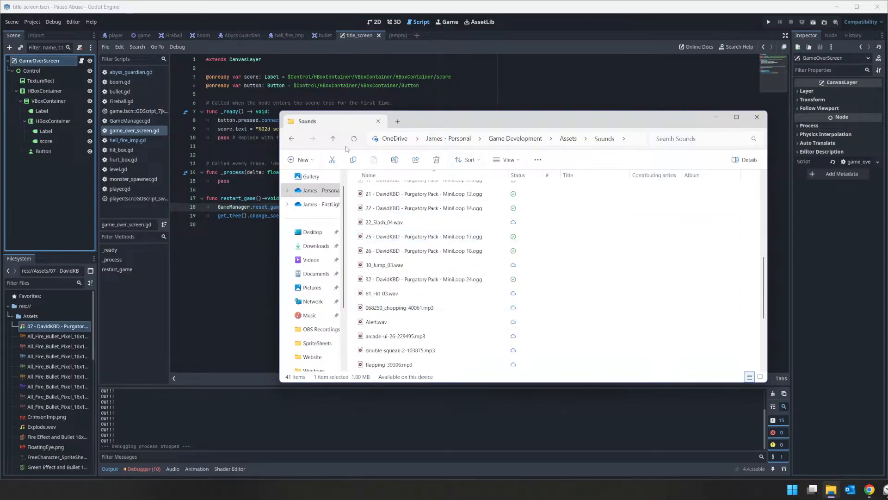
right_click(291, 138)
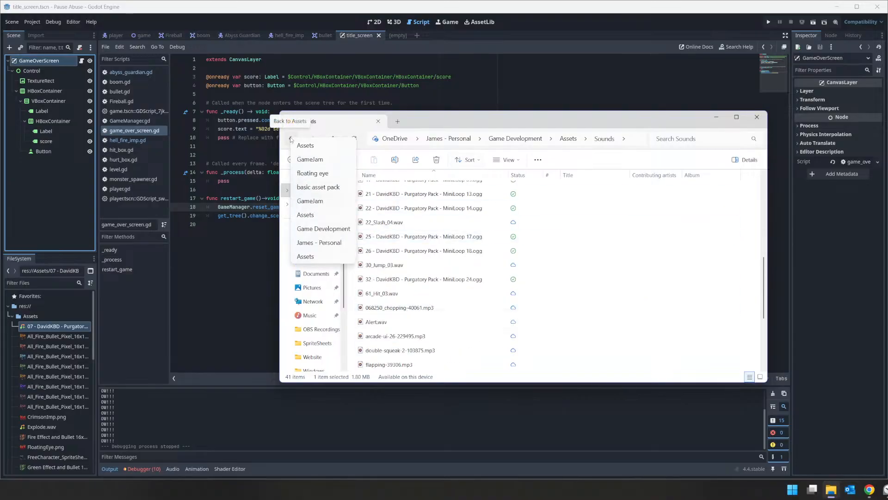
click(300, 160)
scroll(434, 277, down, 2)
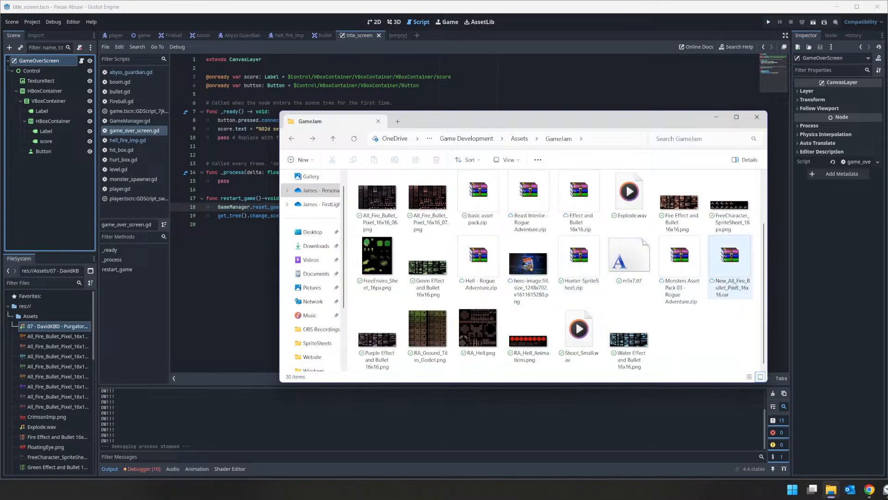
right_click(701, 343)
click(696, 337)
scroll(696, 335, up, 2)
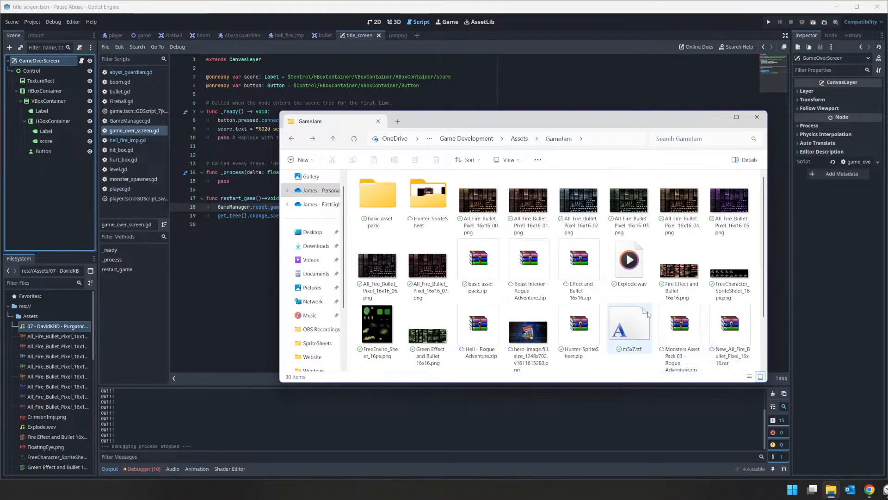
scroll(647, 315, down, 2)
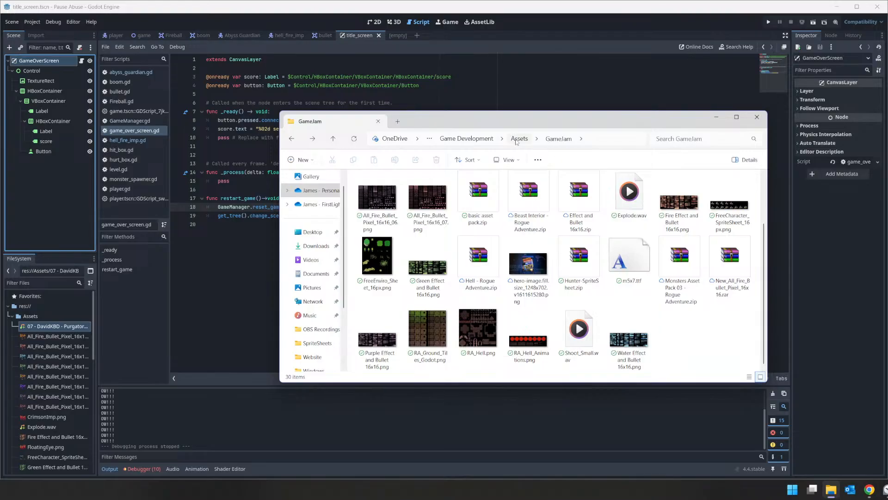
Import output.png from the Created Assets folder under Game Development into the Godot project's Assets folder
click(519, 138)
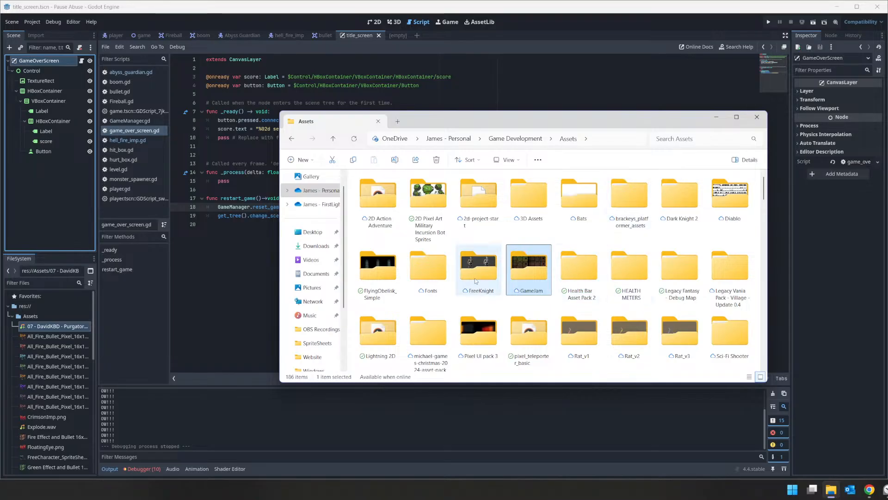
double_click(541, 204)
click(516, 139)
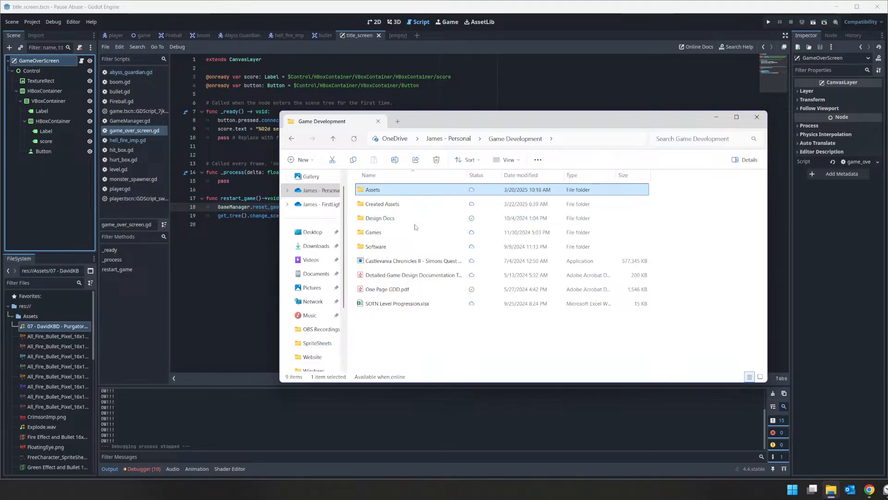
double_click(382, 204)
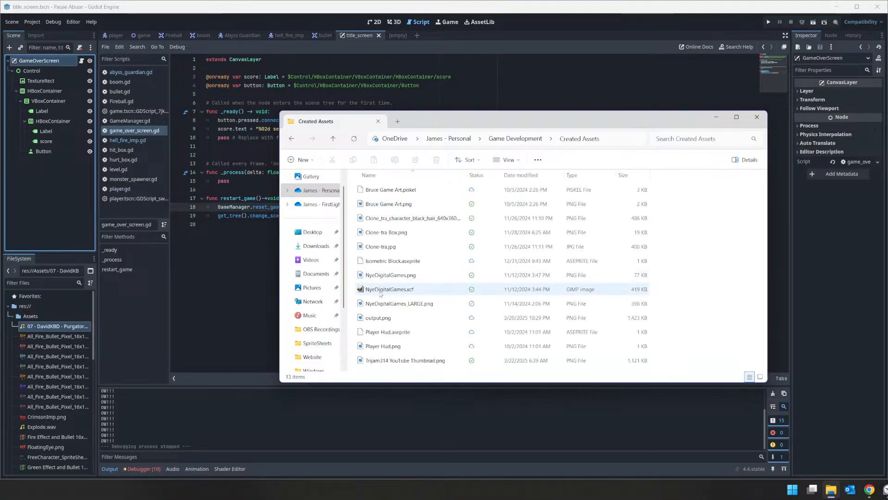
click(385, 318)
drag(87, 328, 26, 317)
Show the title screen scene in the 2D view and detach the game over script from its root node
click(40, 81)
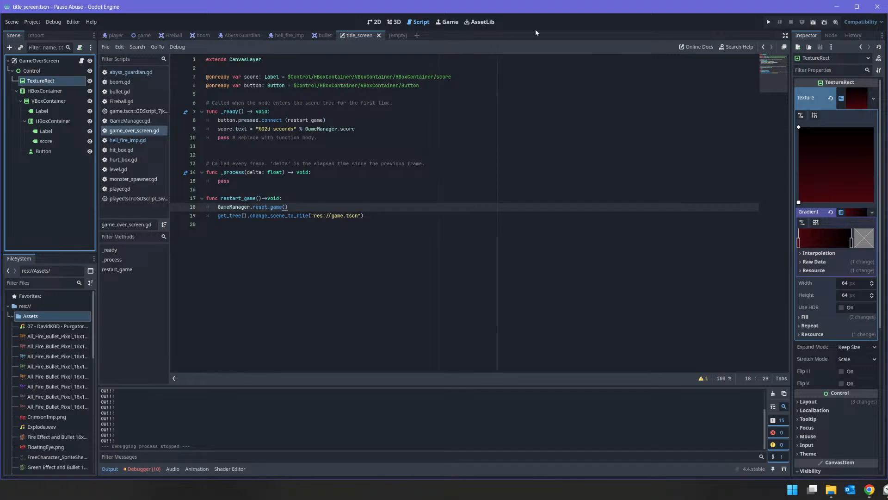
click(374, 22)
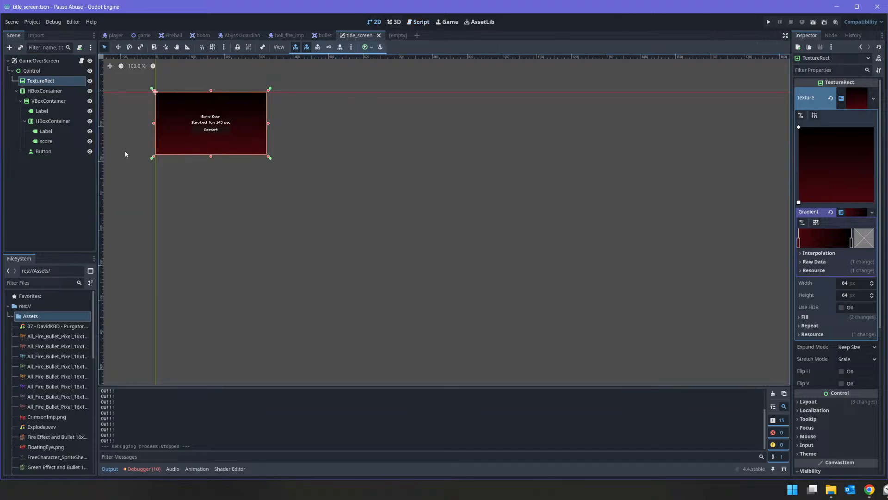
click(46, 111)
click(54, 120)
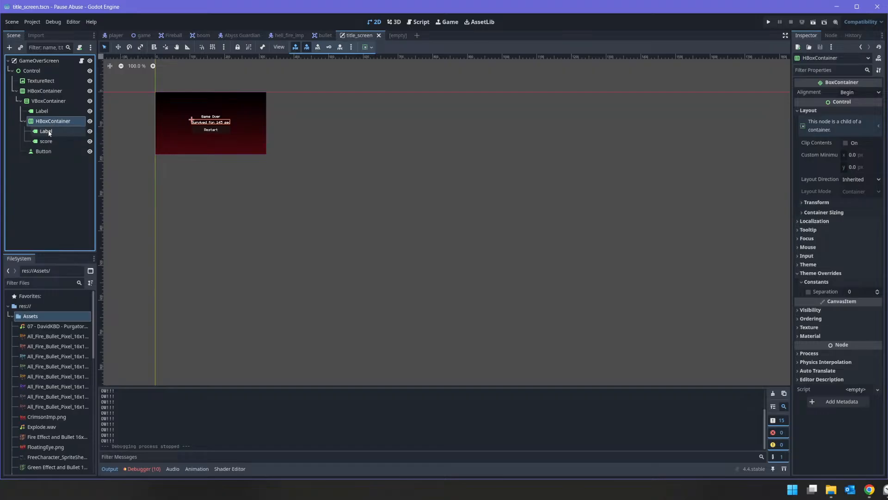
click(47, 141)
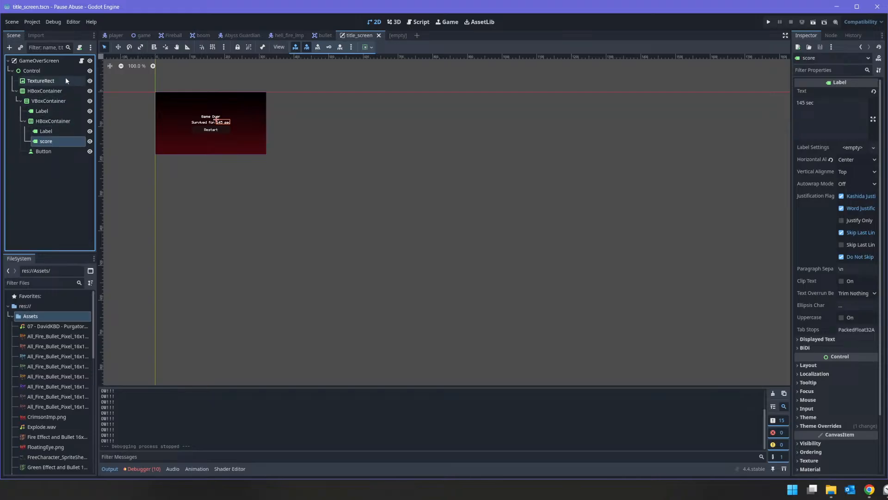
right_click(60, 64)
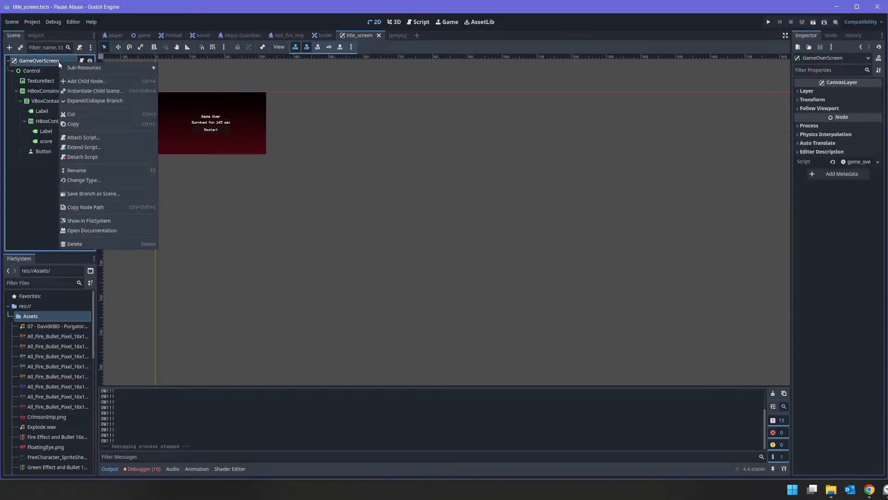
click(102, 157)
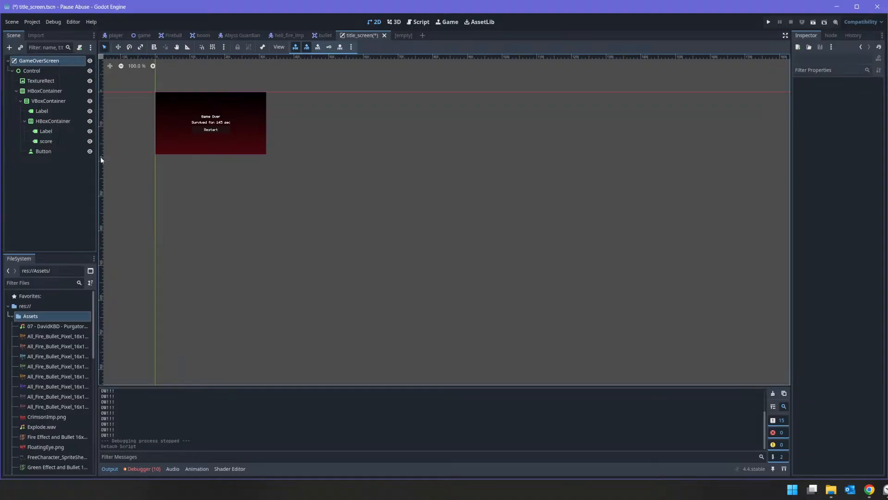
Rename the GameOverScreen root node to Title Screen
double_click(36, 62)
text(Title)
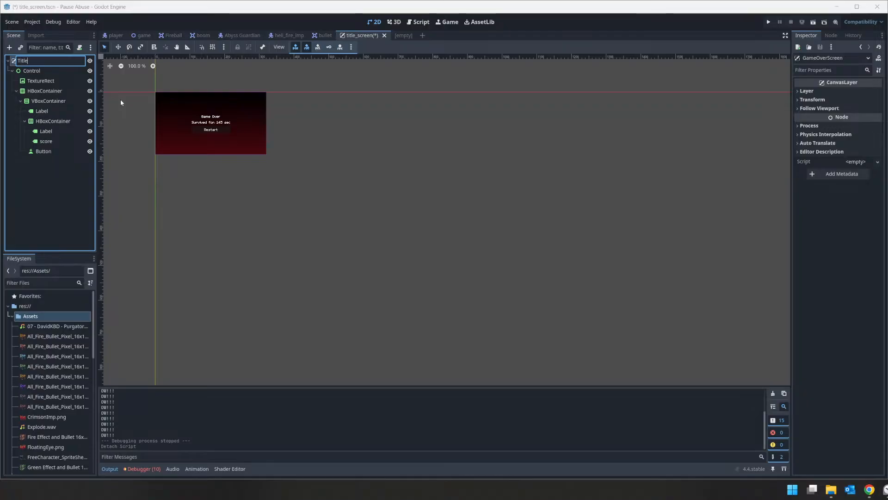
text( Screen)
key(Return)
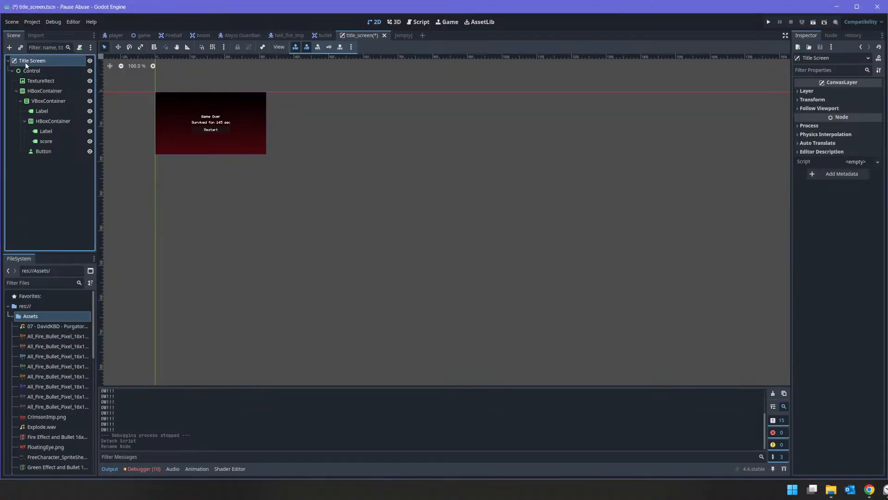
Try to add output.png directly to the scene tree under the Control node
click(41, 80)
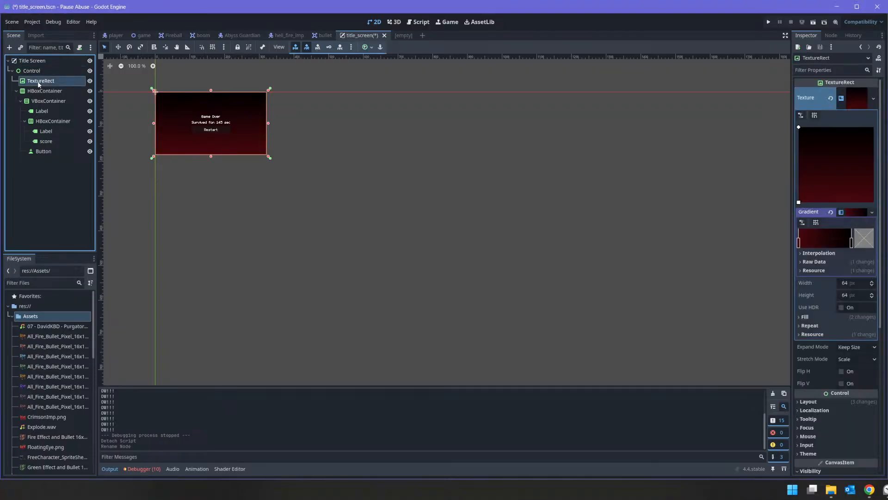
right_click(39, 81)
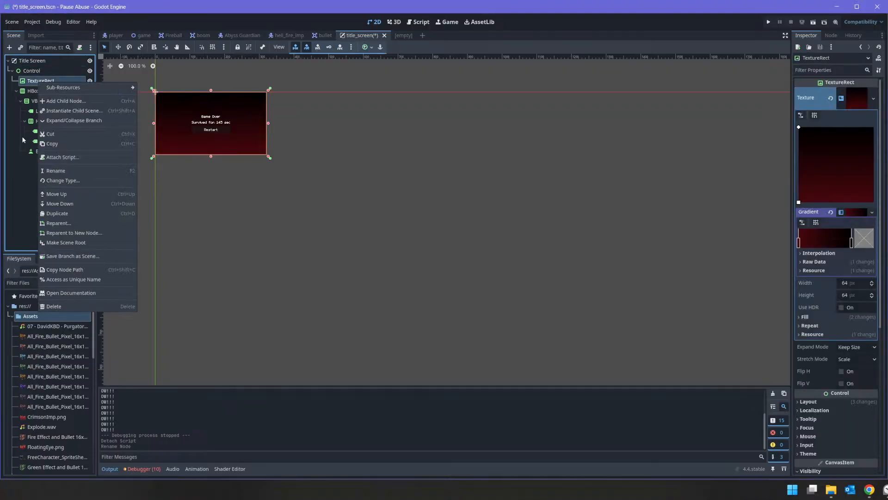
click(39, 81)
scroll(46, 370, down, 3)
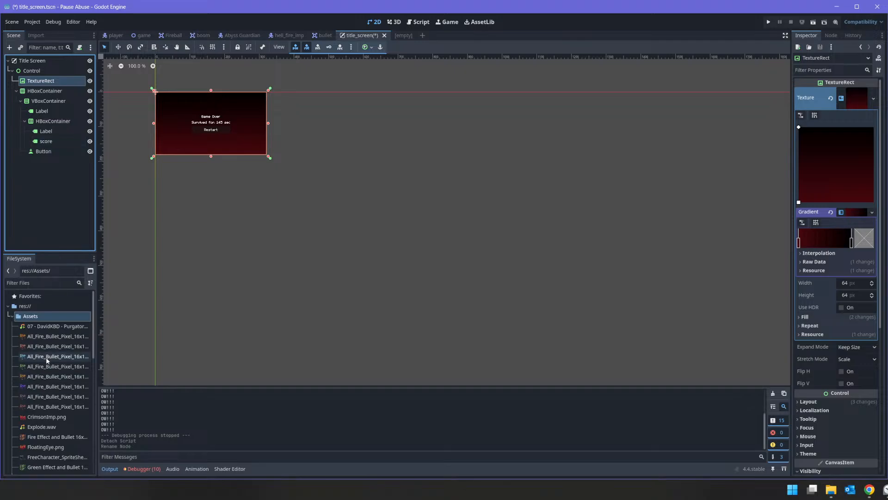
drag(41, 428, 41, 70)
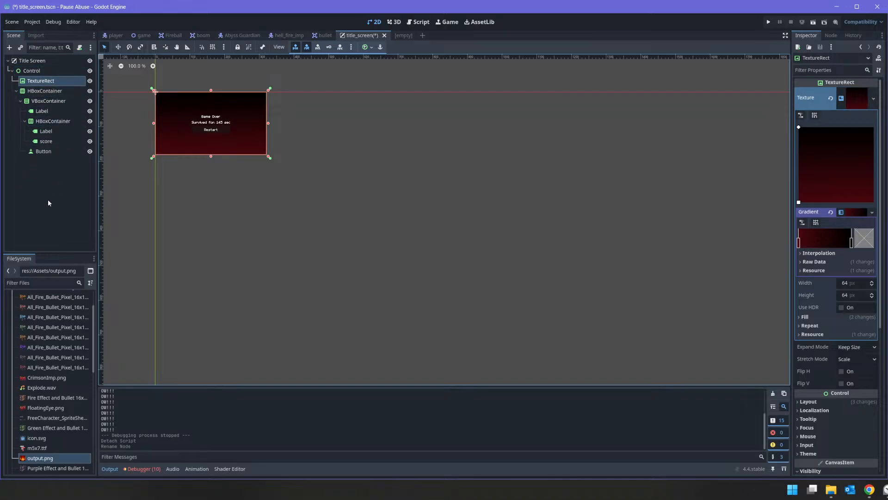
Add a Sprite2D child to the Control node and move it above the TextureRect
right_click(34, 71)
click(45, 81)
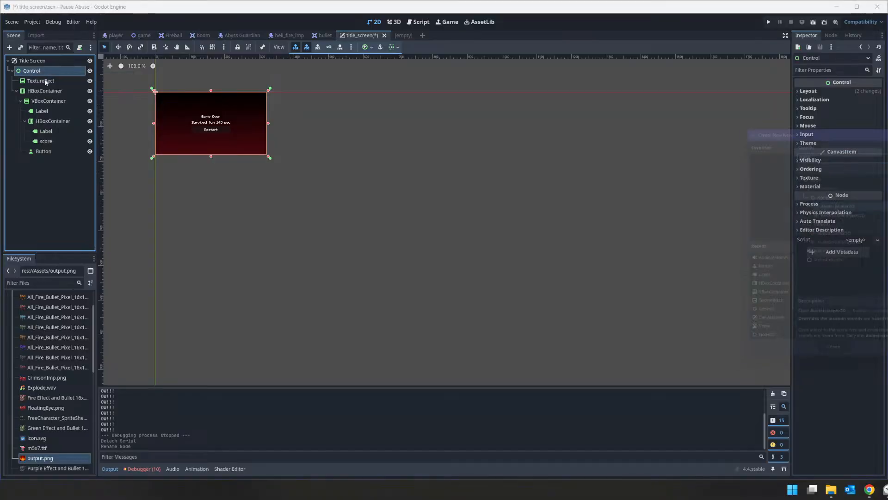
text(sprite)
key(Return)
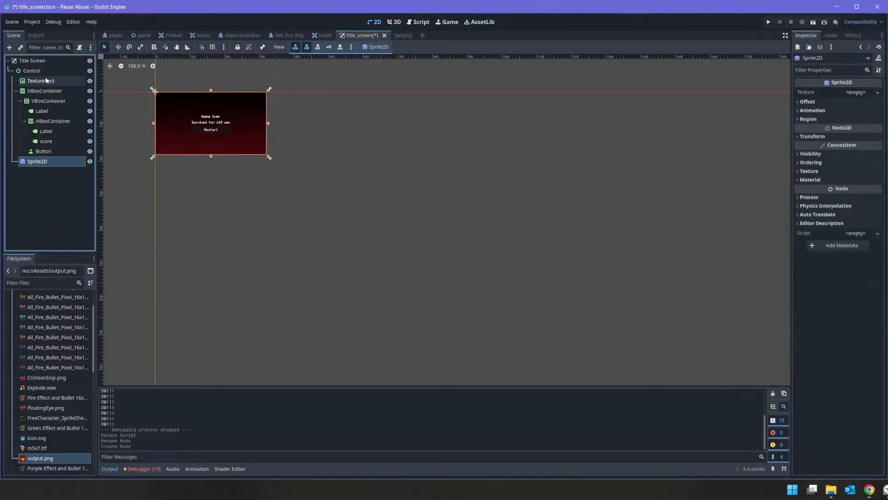
drag(37, 163, 52, 78)
Hide the gradient TextureRect and assign output.png as the Sprite2D's texture
click(61, 91)
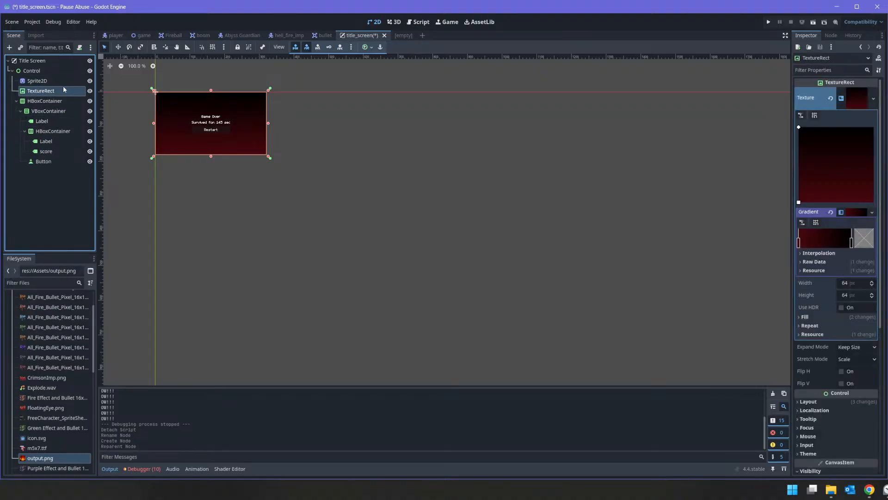
click(90, 91)
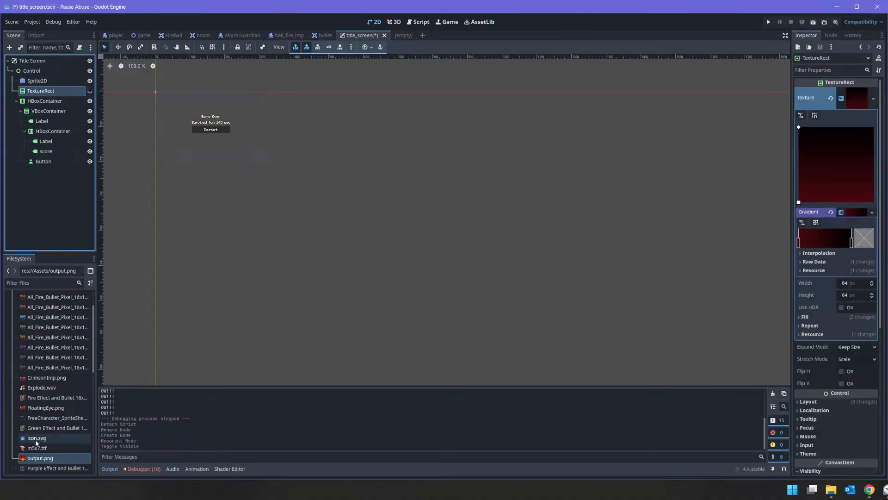
drag(41, 459, 30, 81)
click(31, 81)
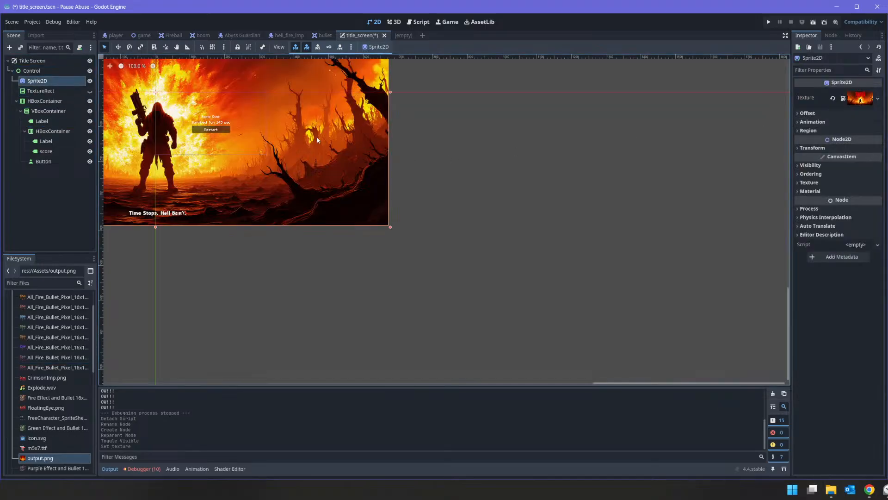
Move the title image down to bring it fully into view and set the Sprite2D's scale to 0.25
drag(305, 120, 397, 226)
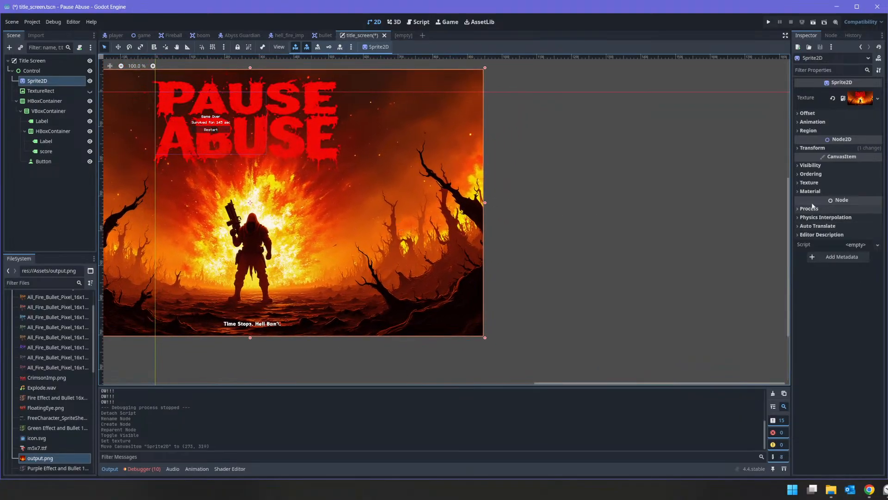
click(822, 148)
click(853, 194)
text(0.25)
key(Return)
Position the scaled title image over the screen area at about x 169, y 99 px
drag(273, 217, 237, 137)
scroll(234, 116, up, 5)
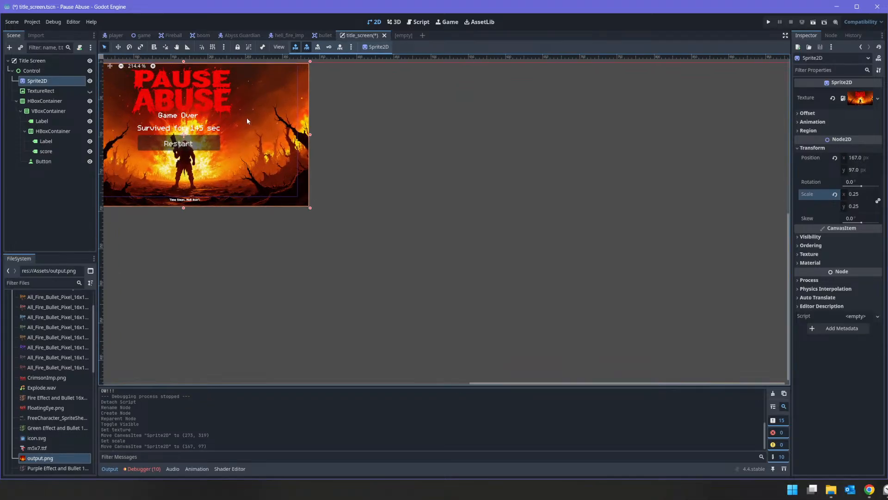
scroll(390, 126, down, 3)
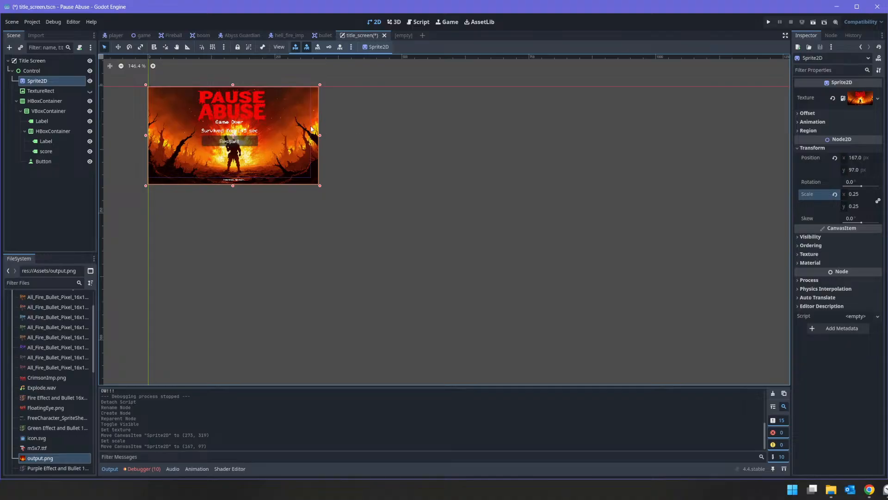
mouse_move(294, 126)
mouse_down()
mouse_move(280, 121)
mouse_move(296, 127)
mouse_up()
scroll(289, 110, up, 4)
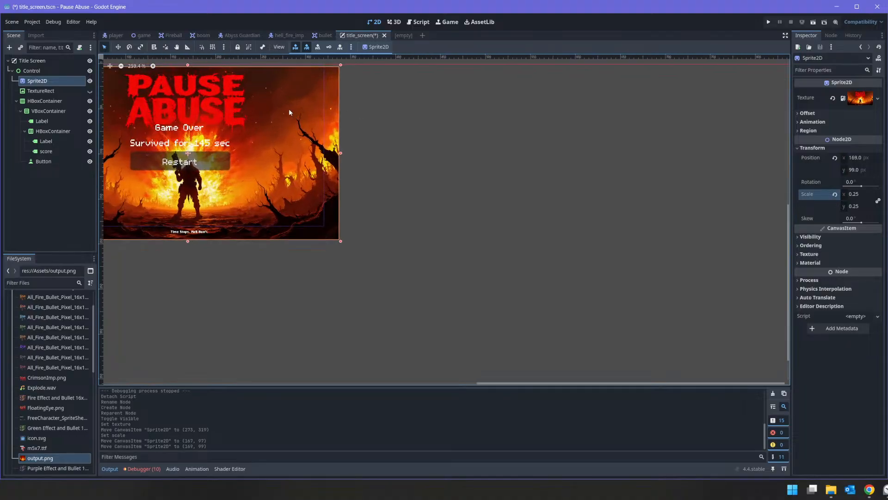
middle_drag(151, 87, 378, 125)
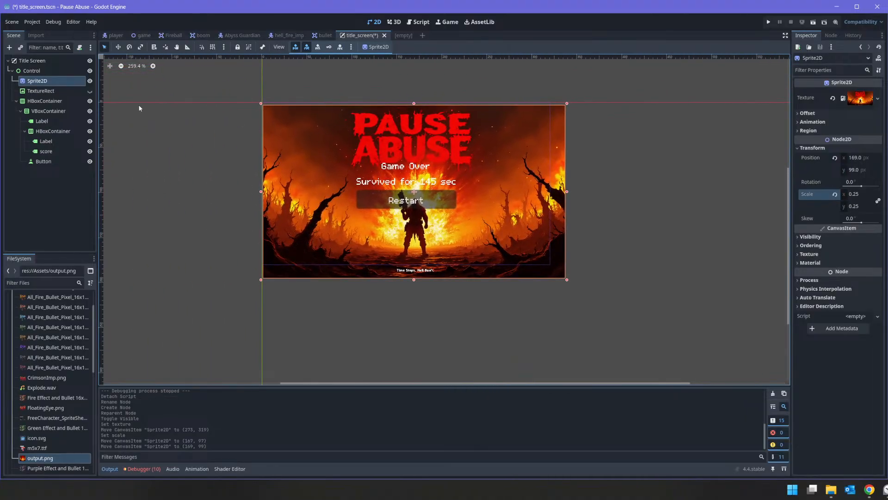
Reset the Sprite2D's position to its default and delete the Sprite2D node from the scene
click(834, 158)
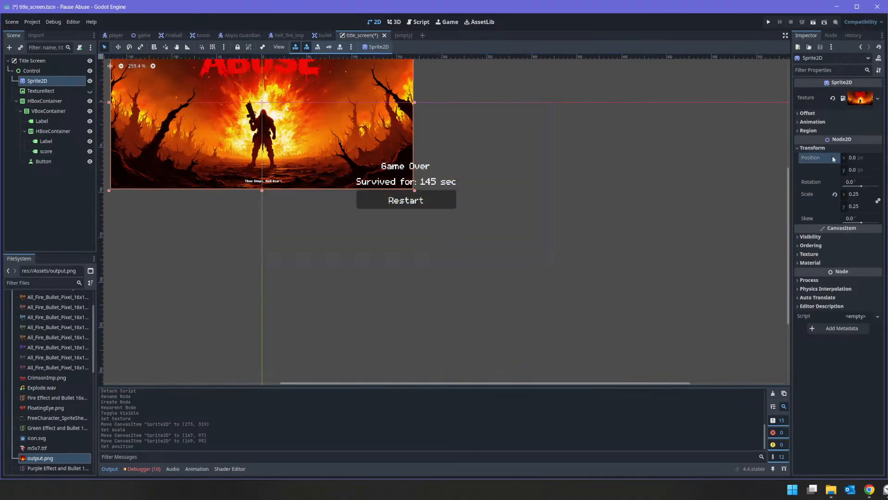
scroll(339, 122, down, 1)
scroll(339, 121, down, 5)
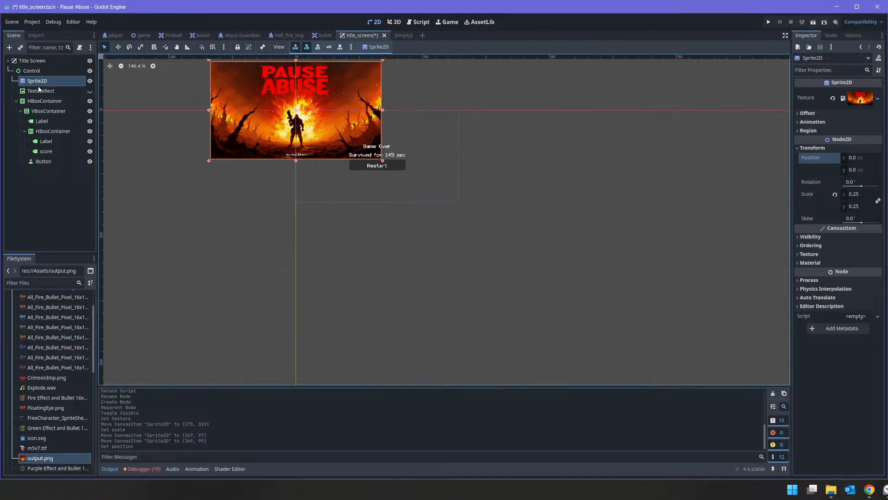
right_click(51, 82)
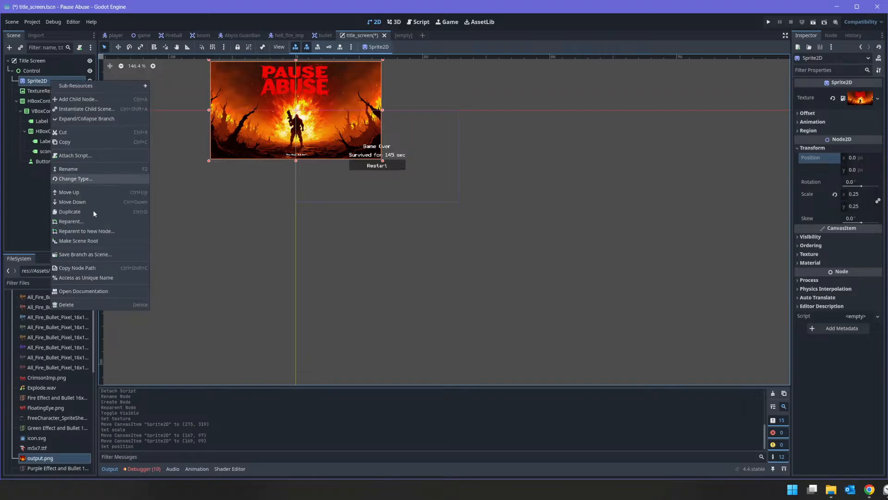
click(84, 303)
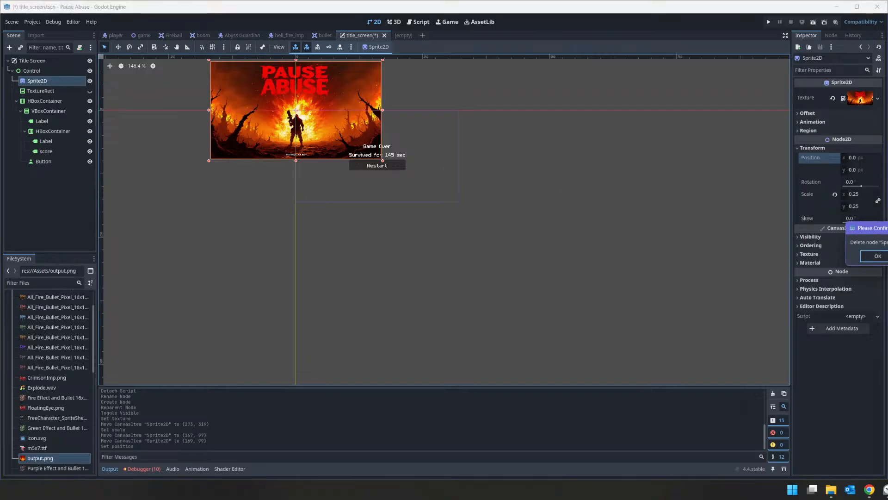
click(877, 256)
Make the TextureRect visible again and clear its gradient texture
click(47, 80)
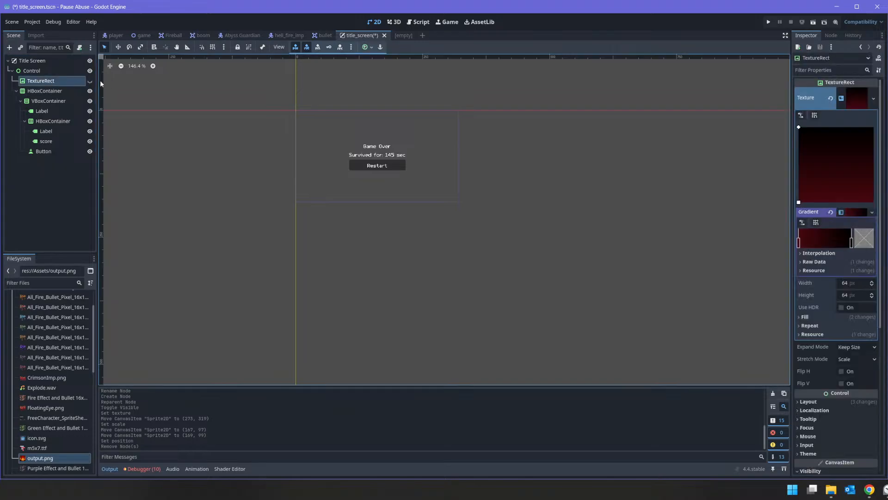
click(90, 81)
click(853, 100)
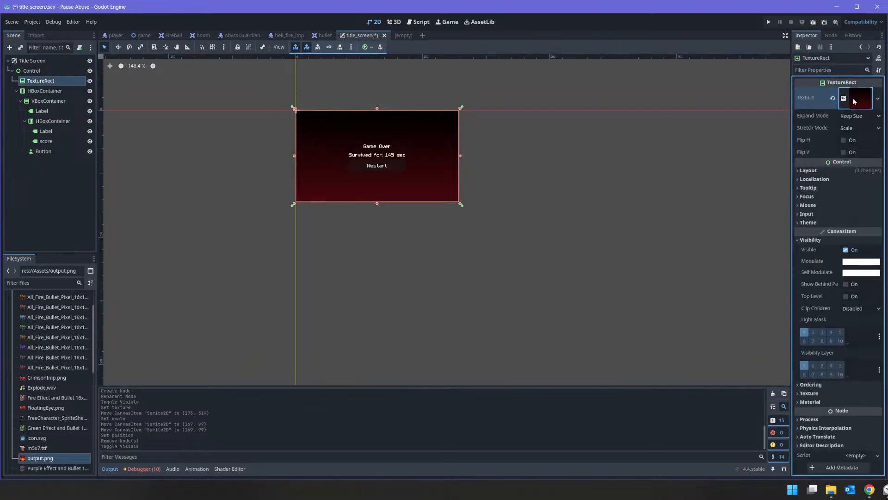
click(833, 98)
Try a new ImageTexture as the TextureRect's texture, look through its resource settings, and clear it
click(855, 92)
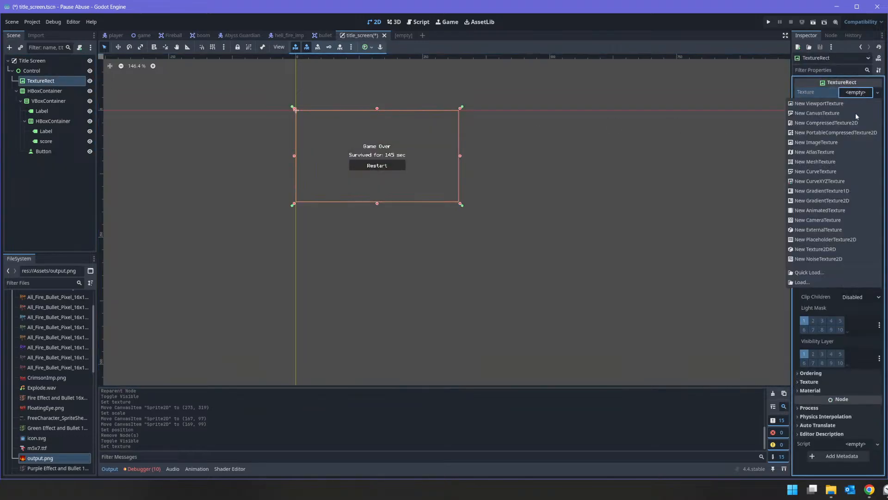
click(842, 142)
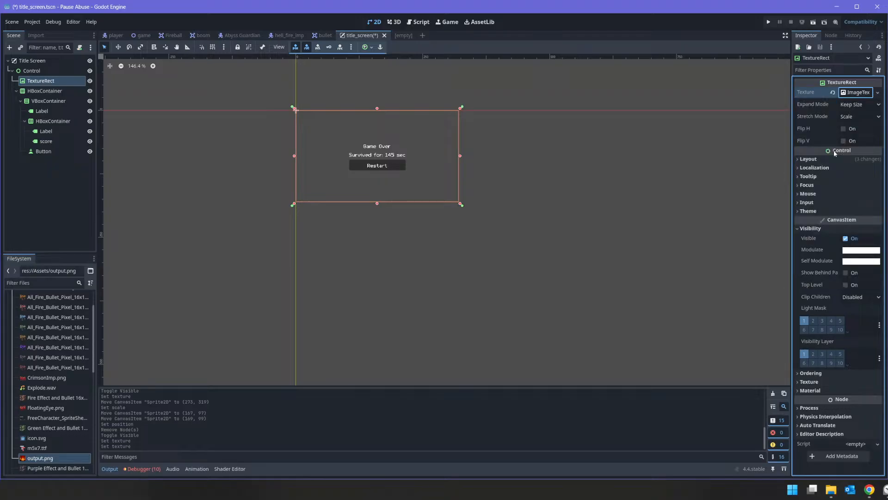
click(862, 94)
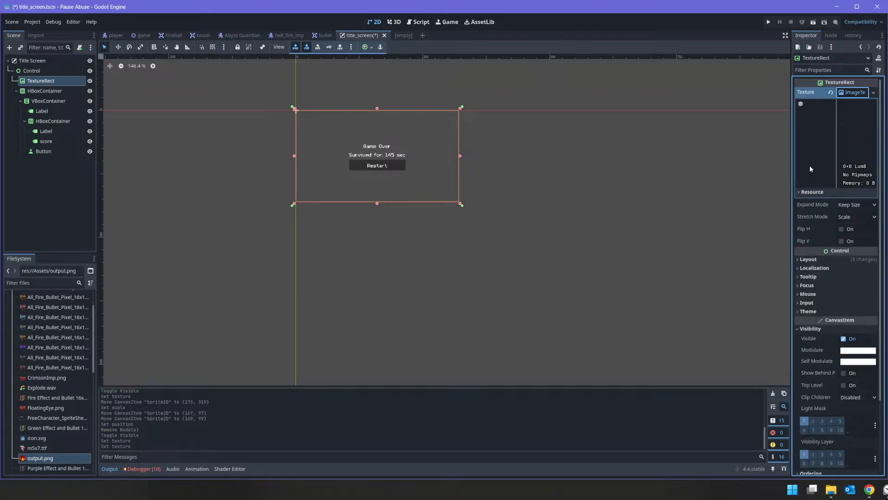
drag(612, 168, 611, 168)
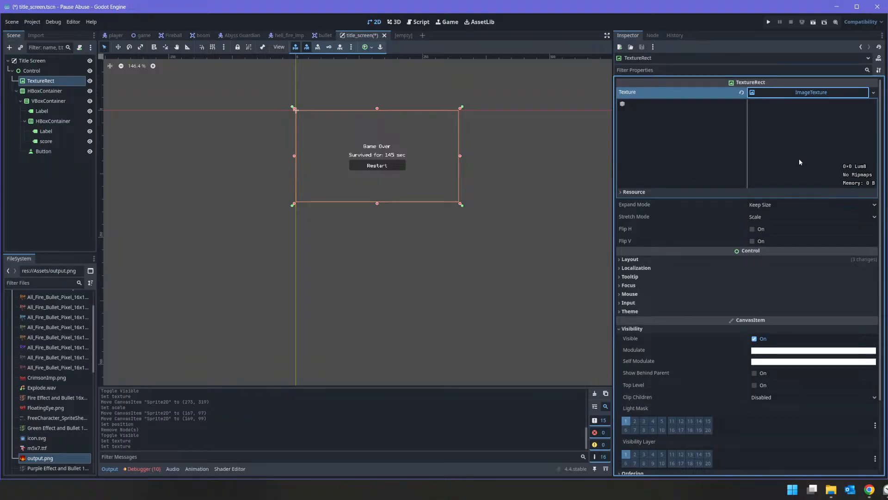
scroll(747, 206, down, 2)
scroll(740, 208, up, 2)
click(826, 92)
click(819, 92)
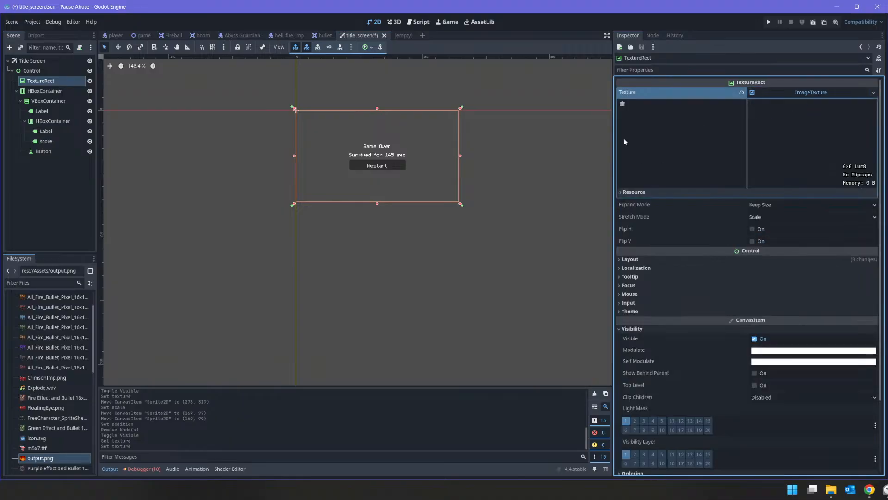
click(625, 194)
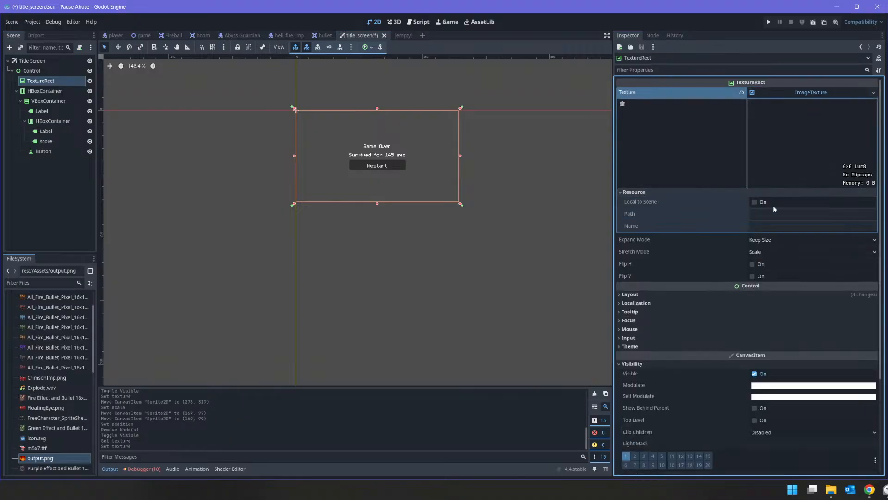
click(832, 95)
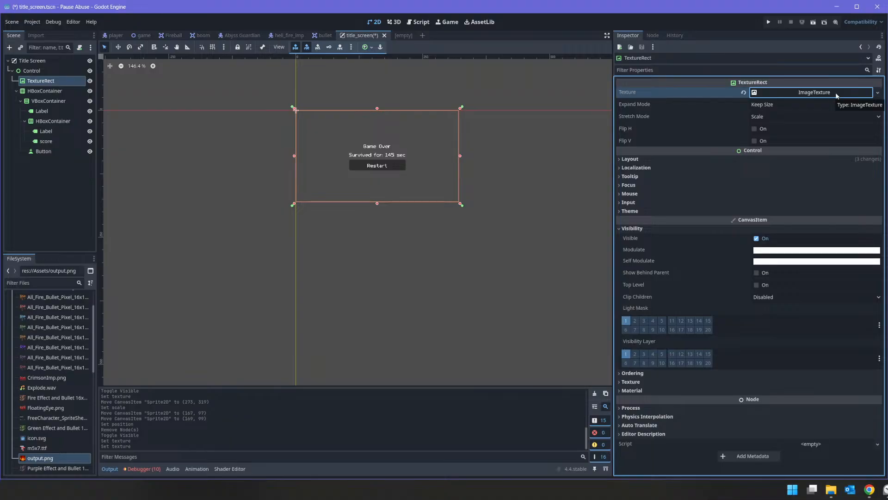
click(742, 93)
Give the TextureRect a new AtlasTexture with output.png as its atlas and set Expand Mode to Fit Width
click(838, 95)
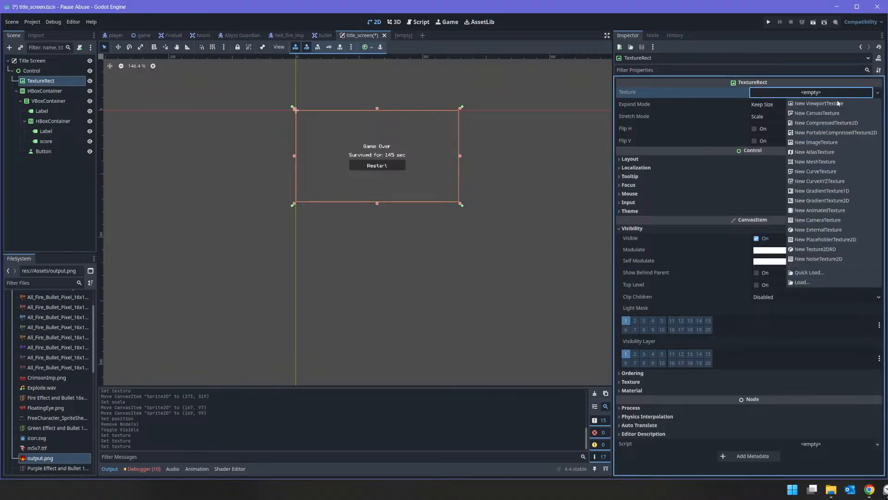
click(838, 153)
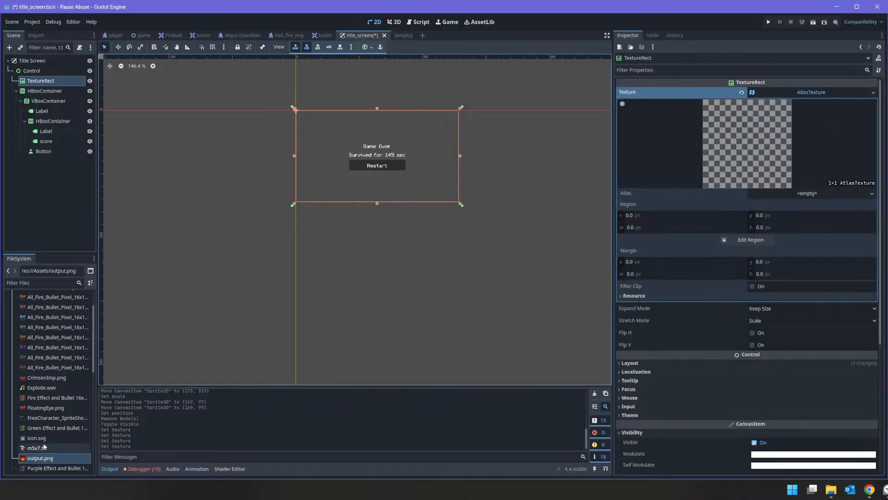
drag(40, 458, 812, 198)
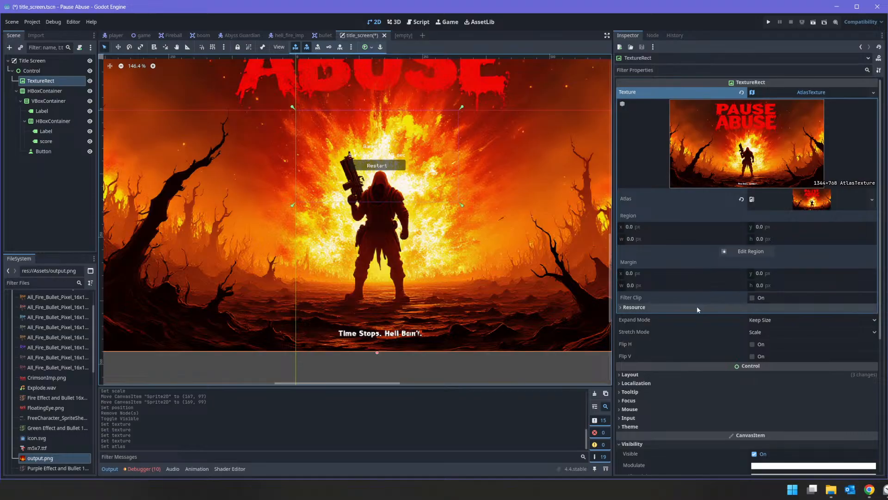
click(757, 299)
click(770, 325)
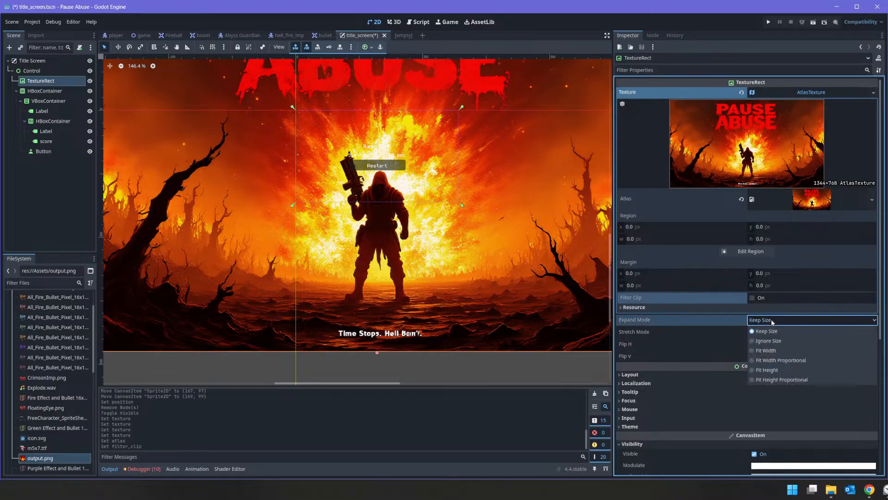
click(829, 348)
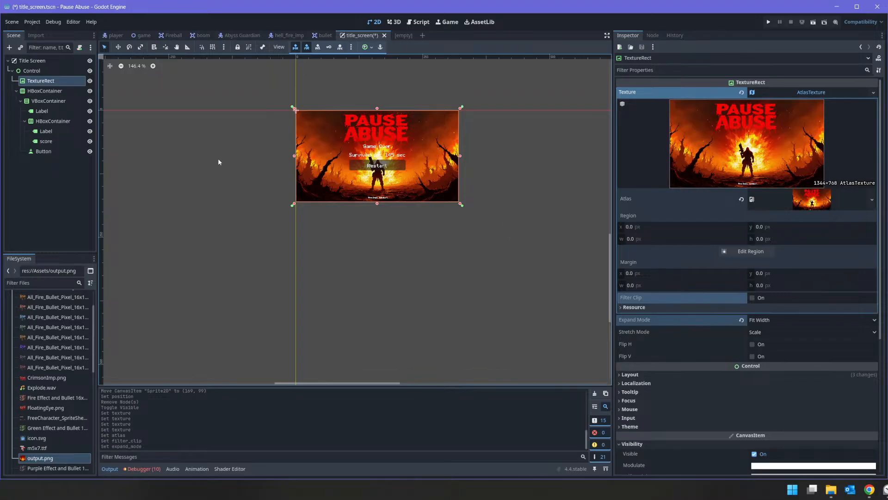
Run the title screen scene on its own, try its Restart button, and stop the run
click(44, 91)
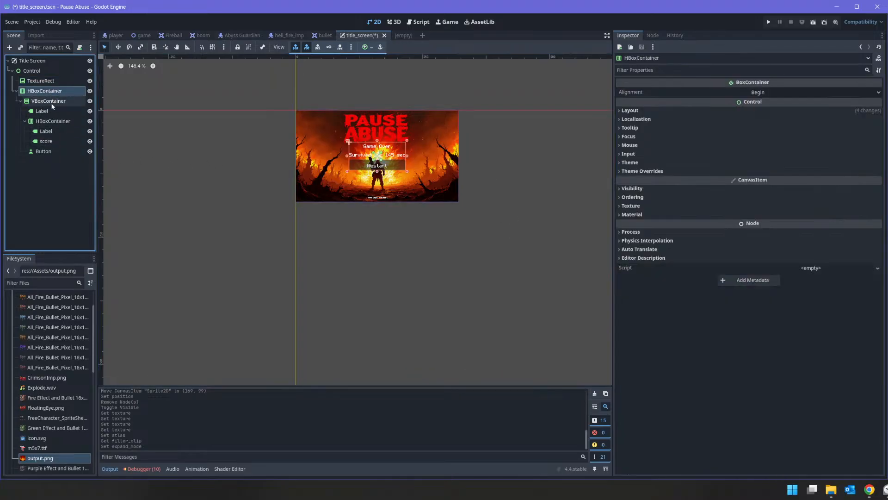
click(52, 103)
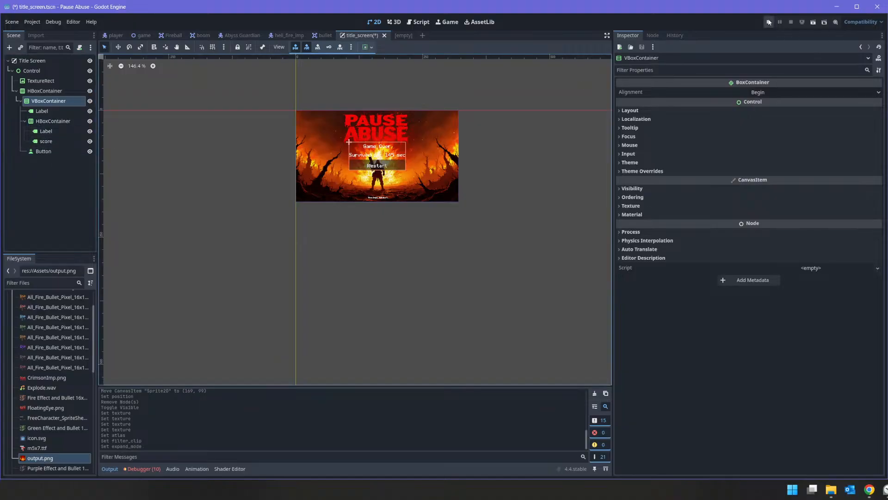
click(813, 22)
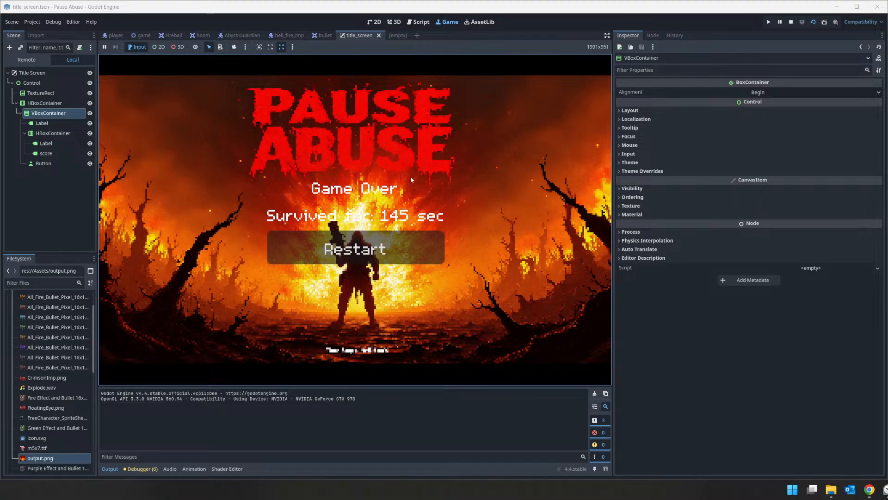
click(359, 257)
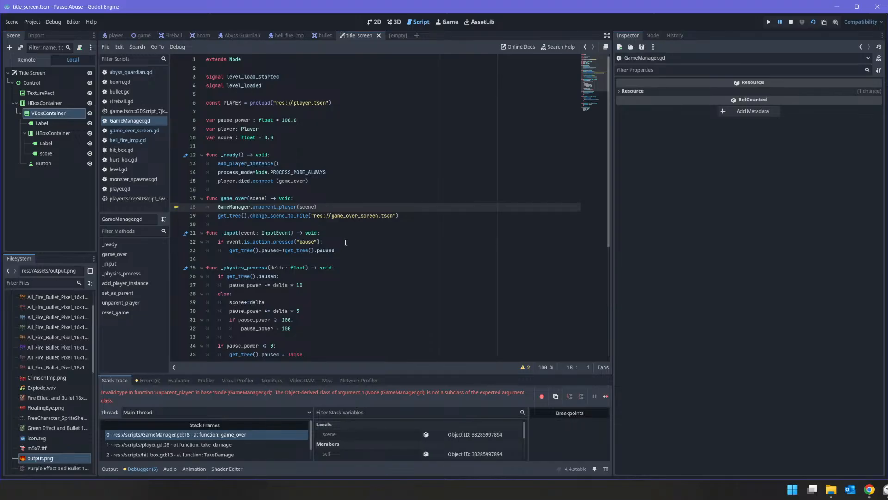
click(790, 22)
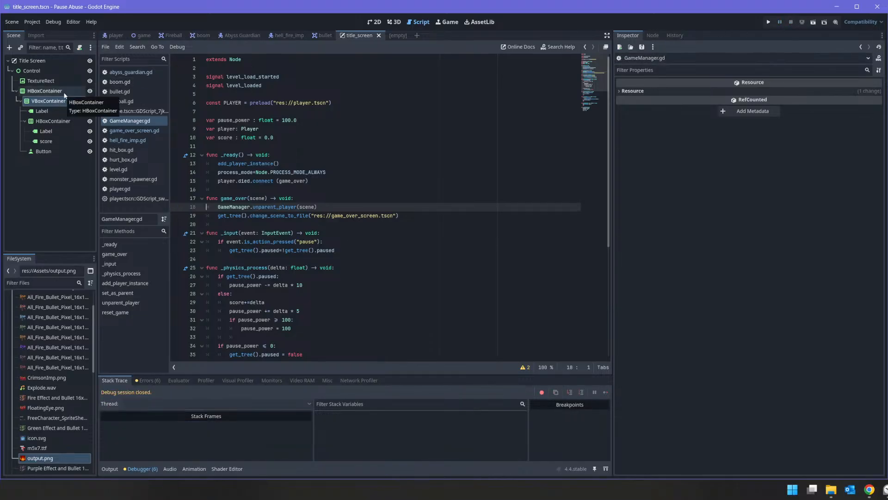
Return to the 2D view of the title screen and delete the Game Over label from the VBoxContainer
click(32, 60)
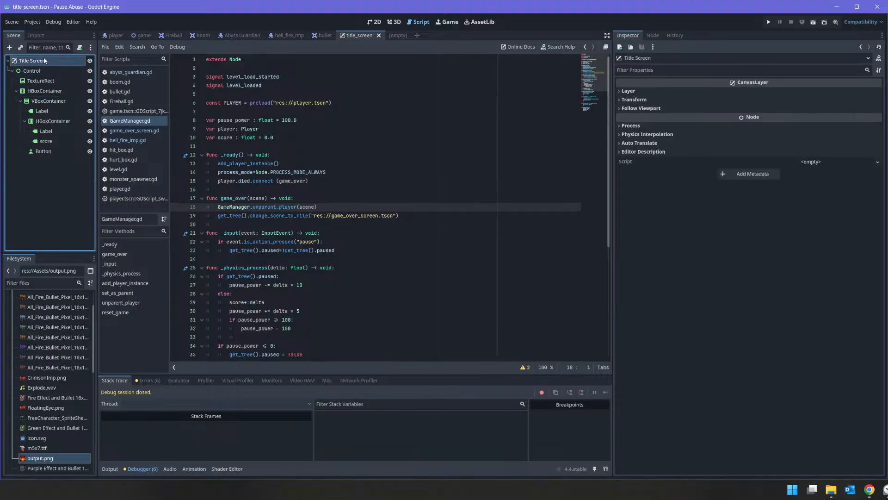
click(374, 22)
click(40, 81)
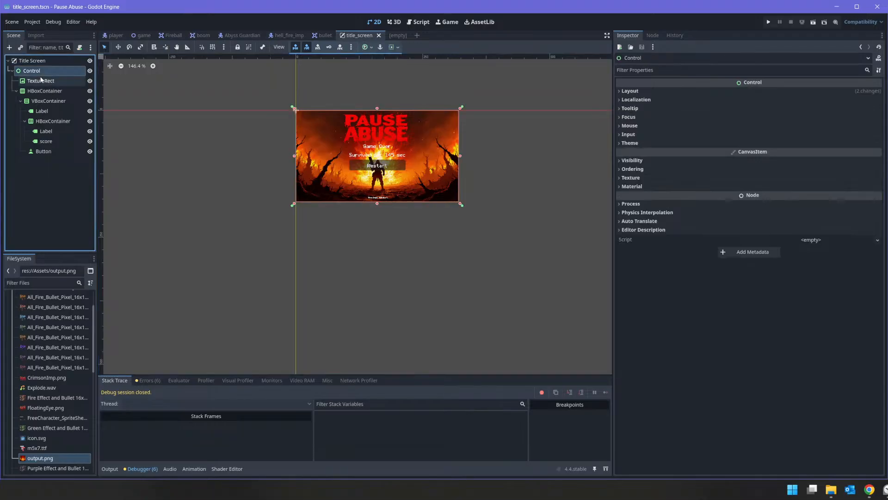
click(42, 91)
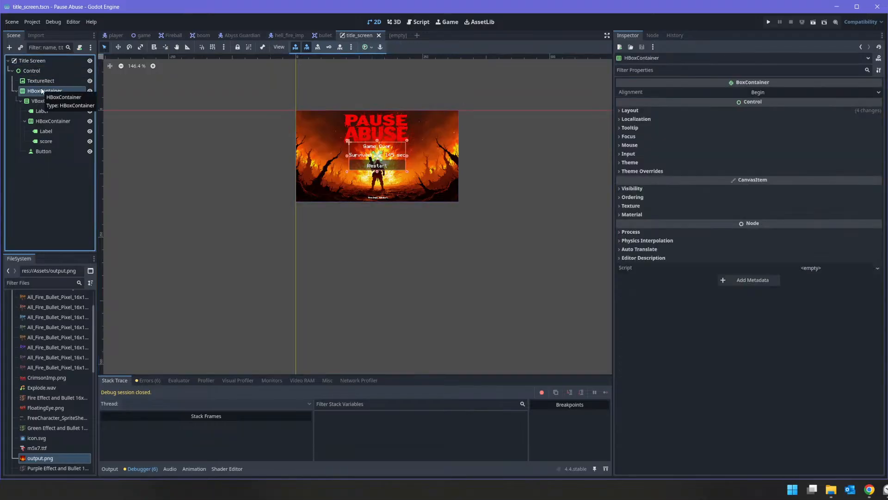
click(48, 101)
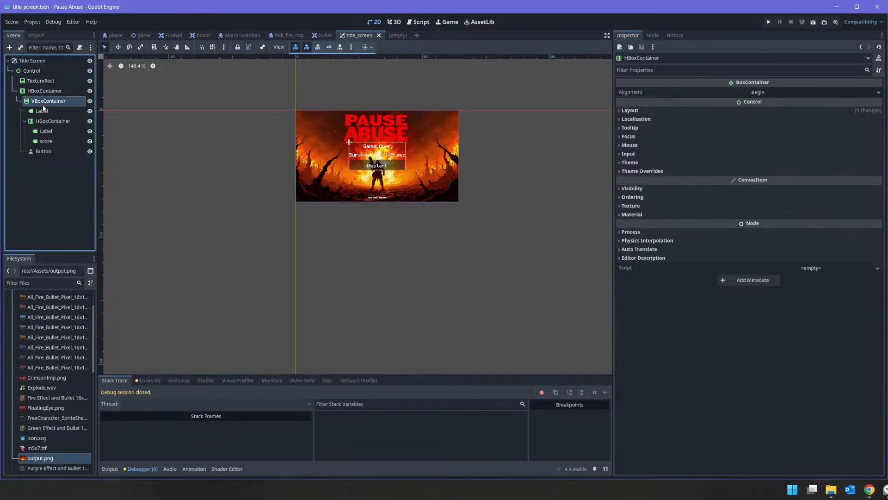
click(55, 111)
right_click(55, 111)
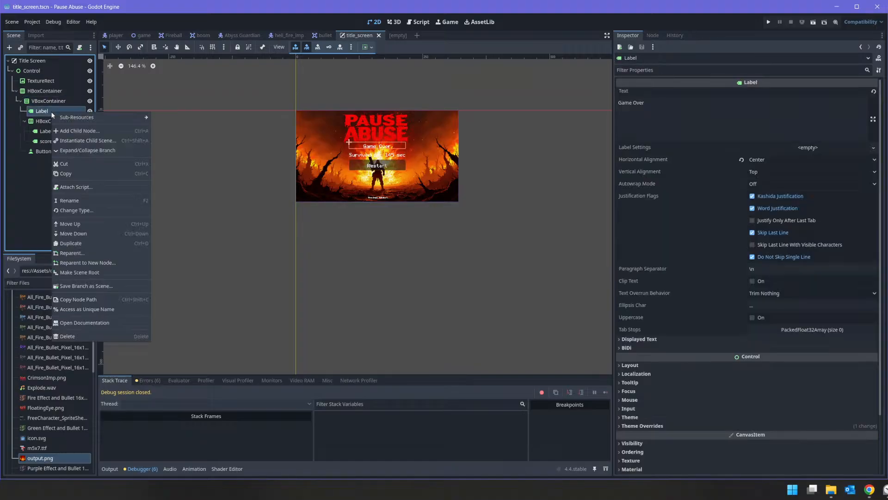
click(93, 335)
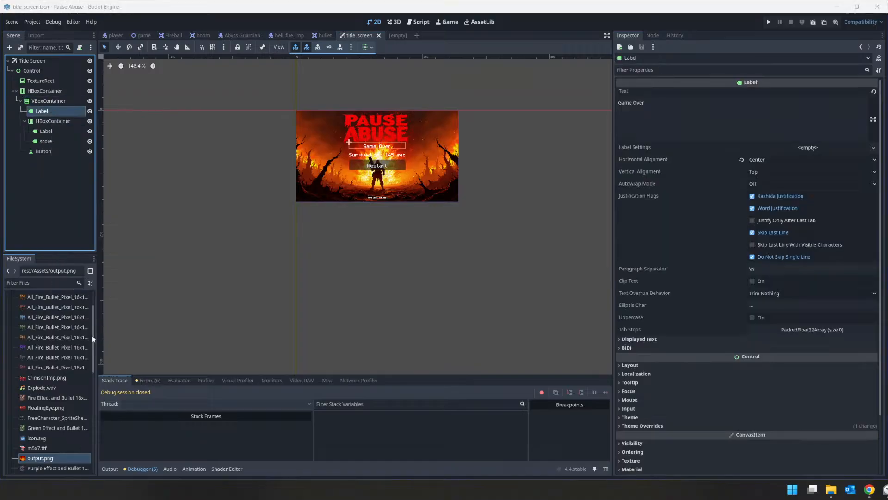
click(876, 255)
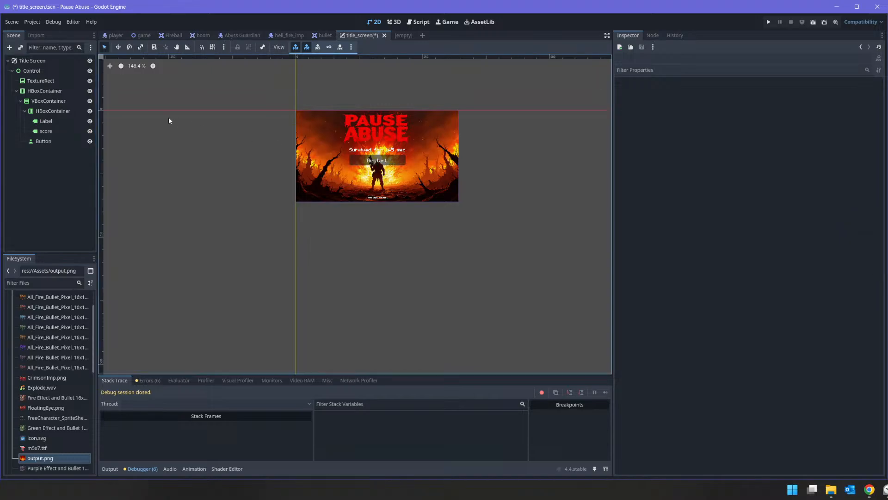
Check the TextureRect's atlas image and set the TextureRect's Expand Mode to Fit Height
click(53, 82)
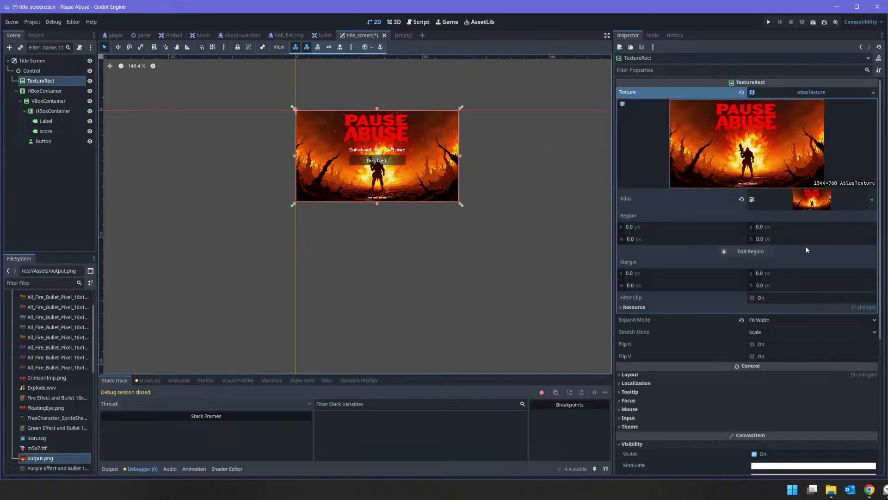
click(817, 203)
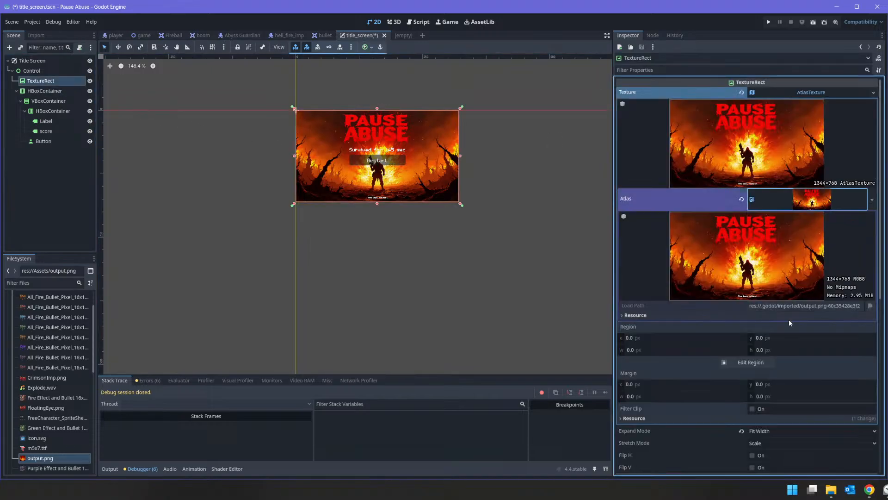
click(823, 208)
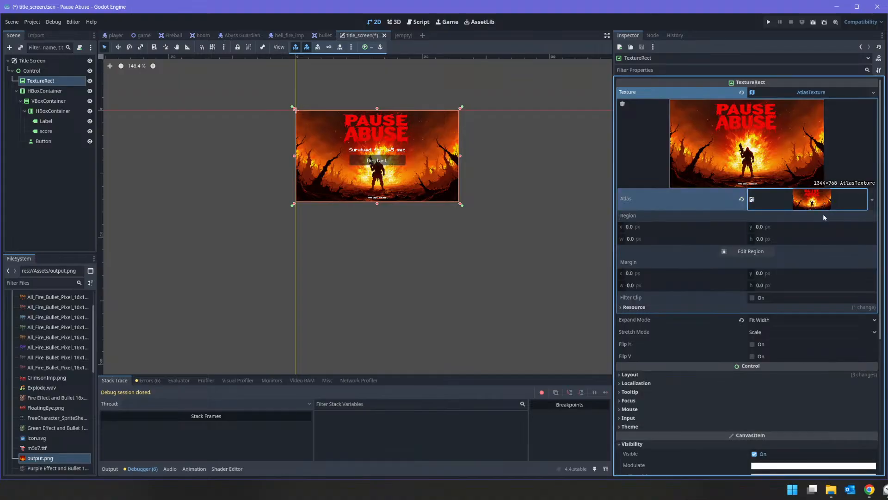
click(787, 318)
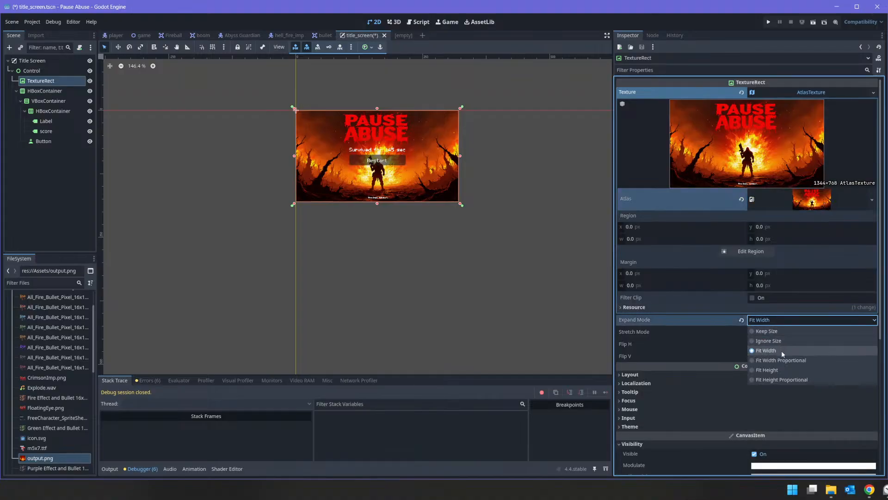
click(781, 366)
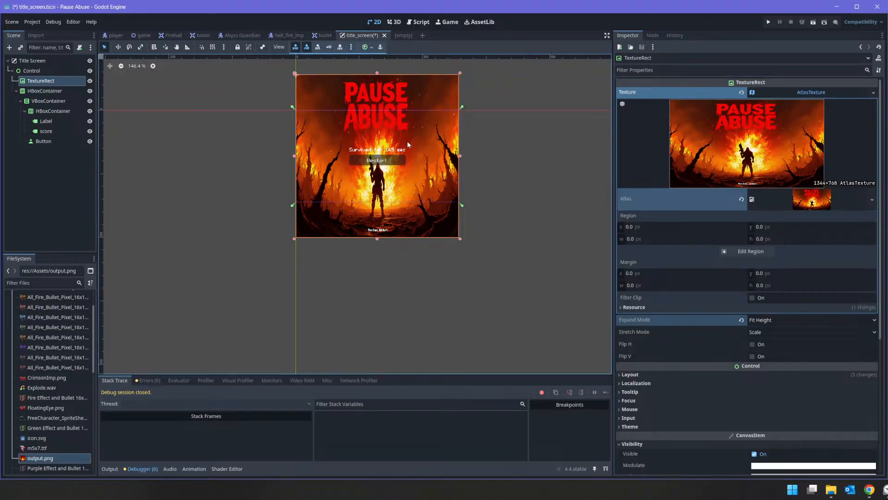
Move the title artwork TextureRect down onto the scene origin and set its Position y to 0 px
drag(367, 123, 367, 160)
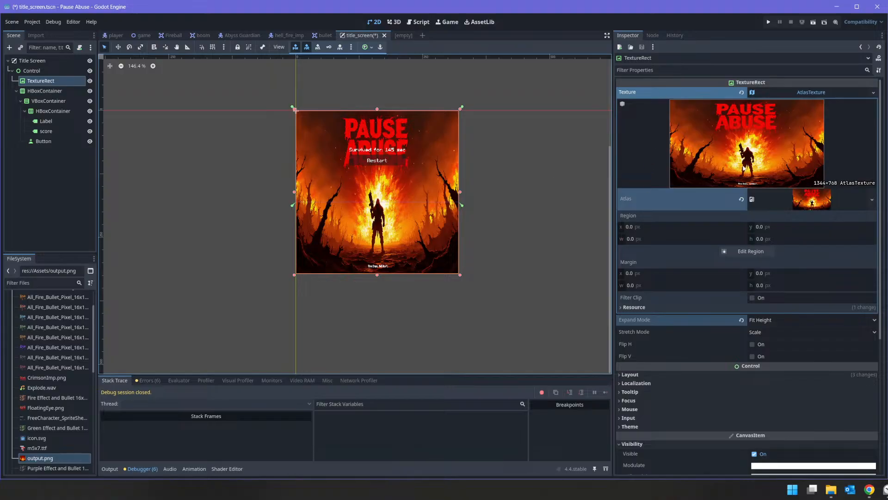
scroll(679, 318, down, 5)
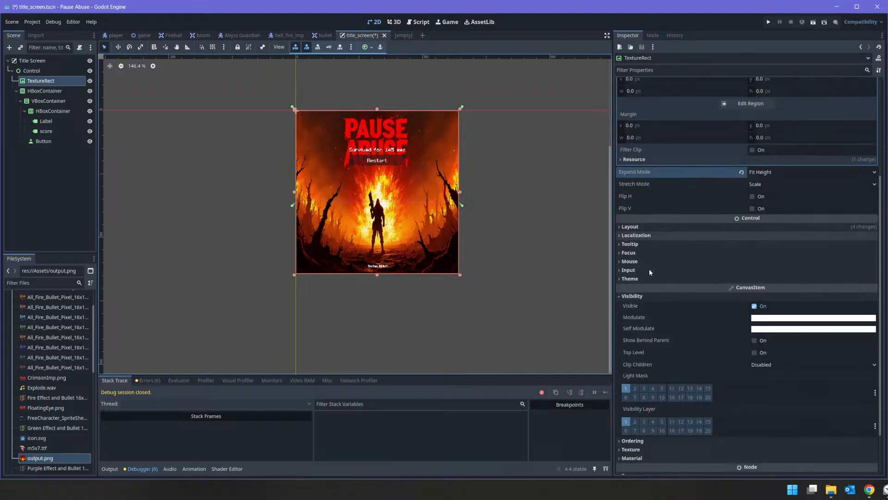
scroll(648, 259, down, 2)
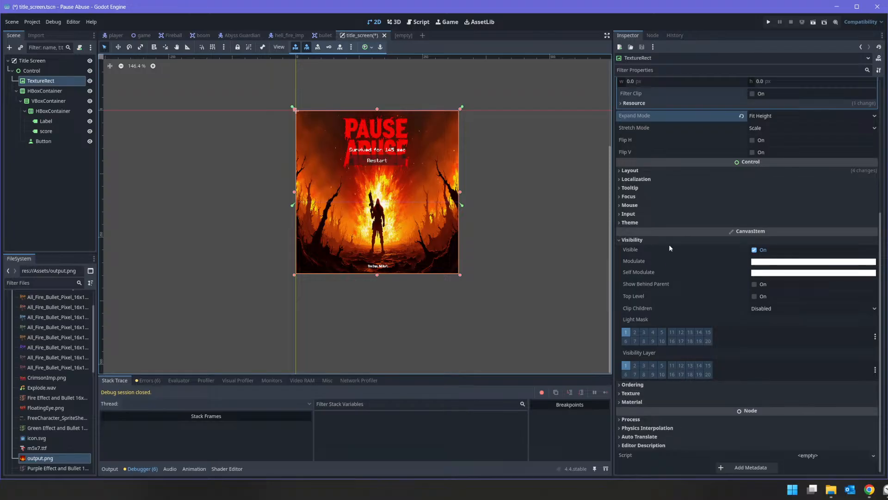
scroll(659, 213, up, 5)
scroll(651, 265, down, 3)
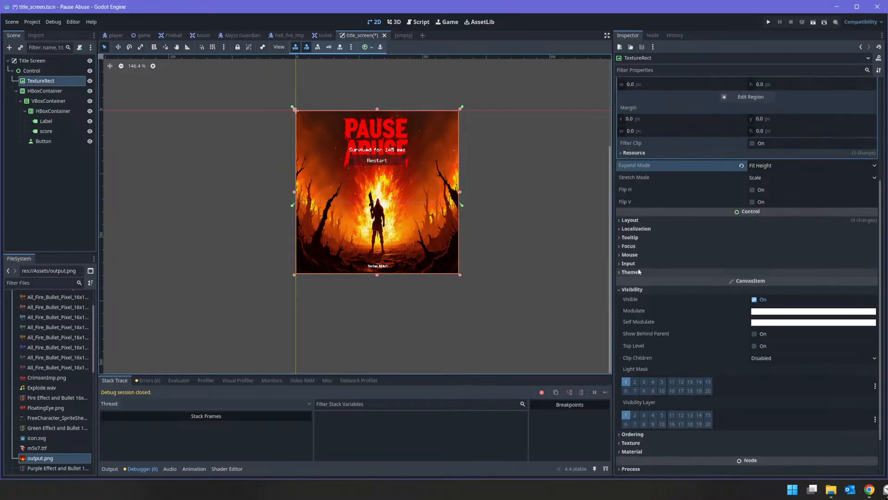
click(650, 220)
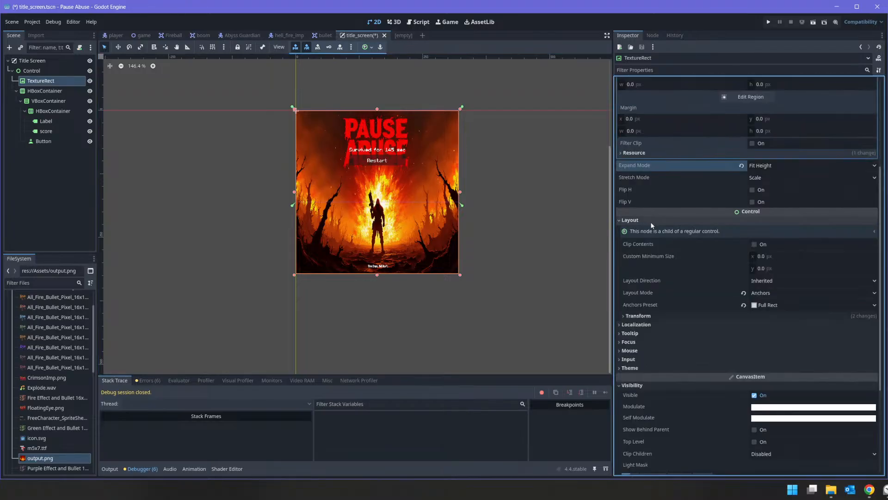
click(637, 316)
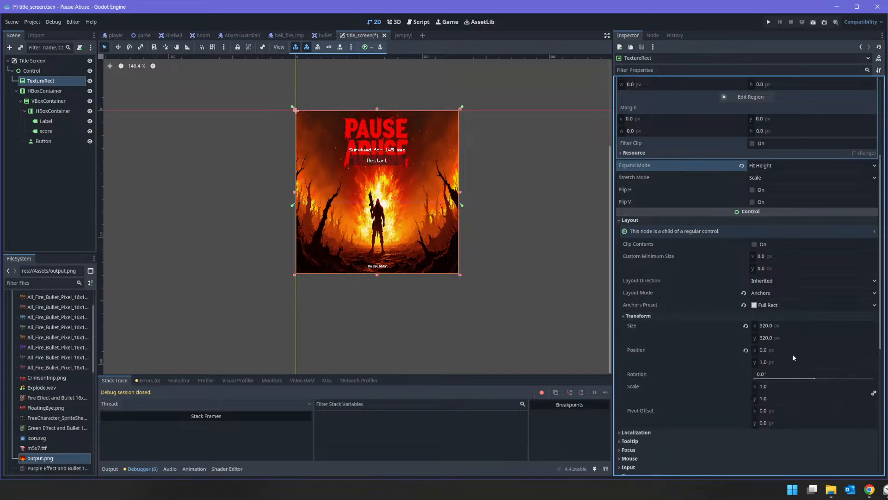
click(778, 364)
text(0)
key(Return)
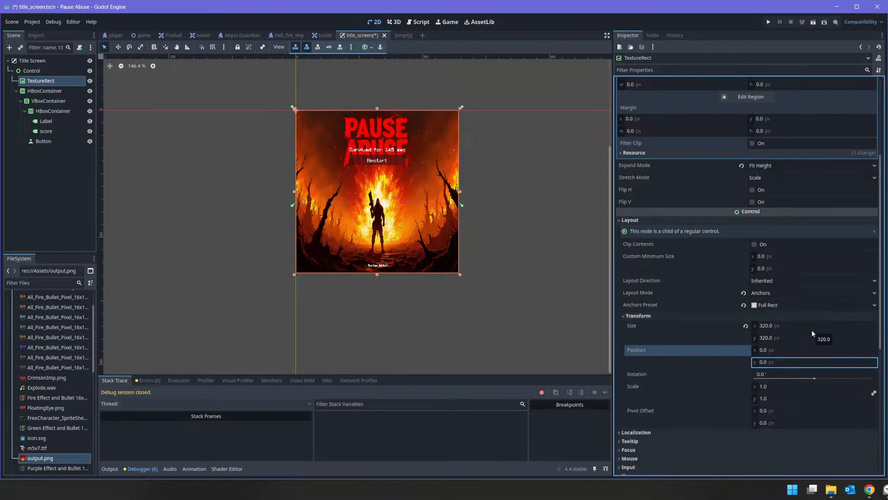
Test-run the title screen scene, stop it, and set the TextureRect's Stretch Mode to Keep Aspect
click(802, 22)
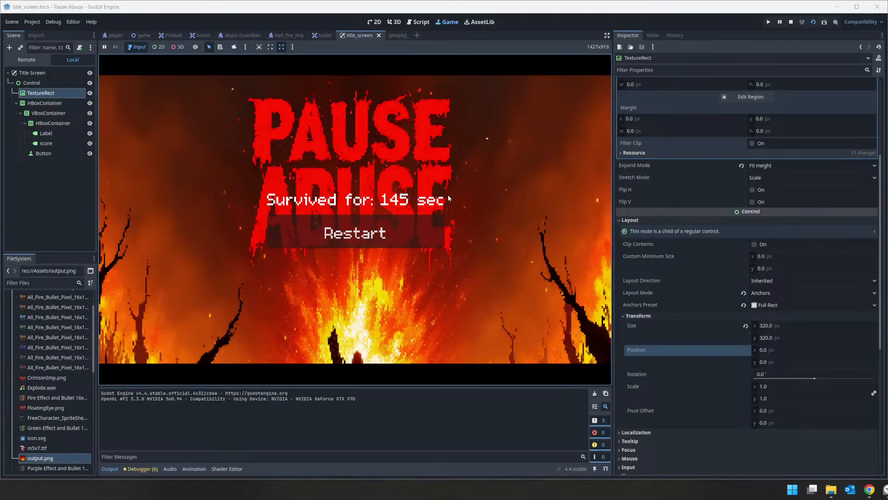
click(792, 22)
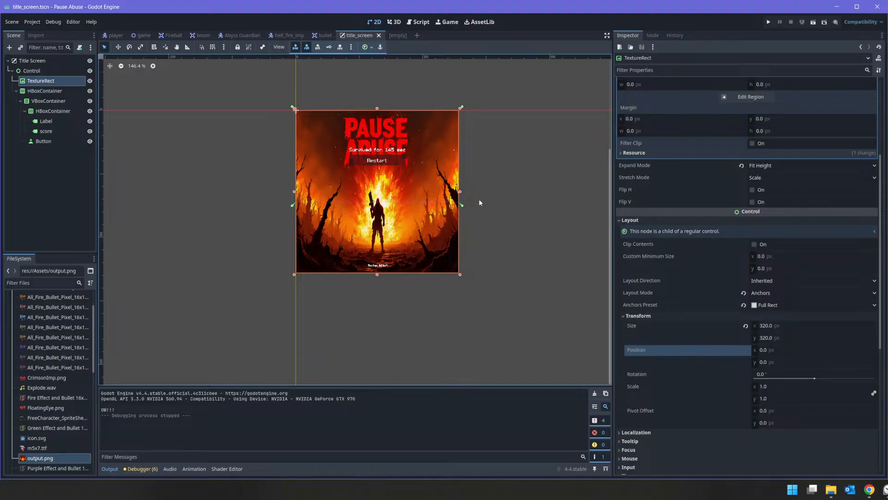
click(775, 178)
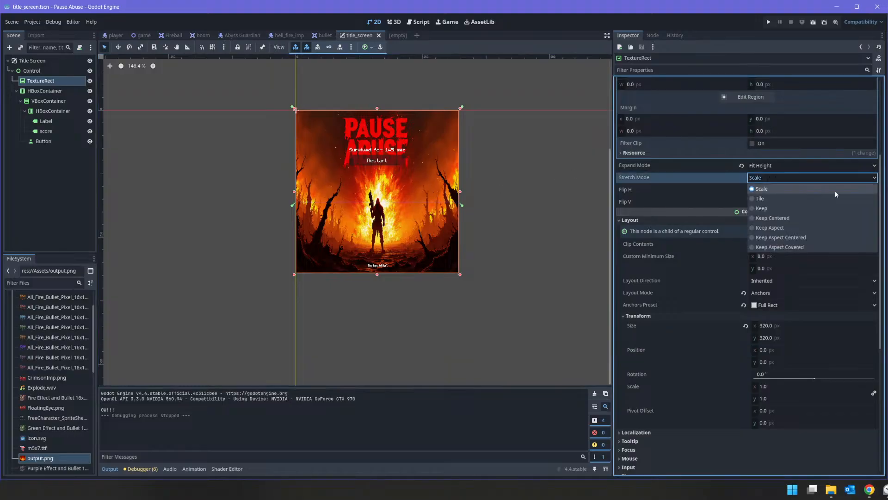
click(820, 227)
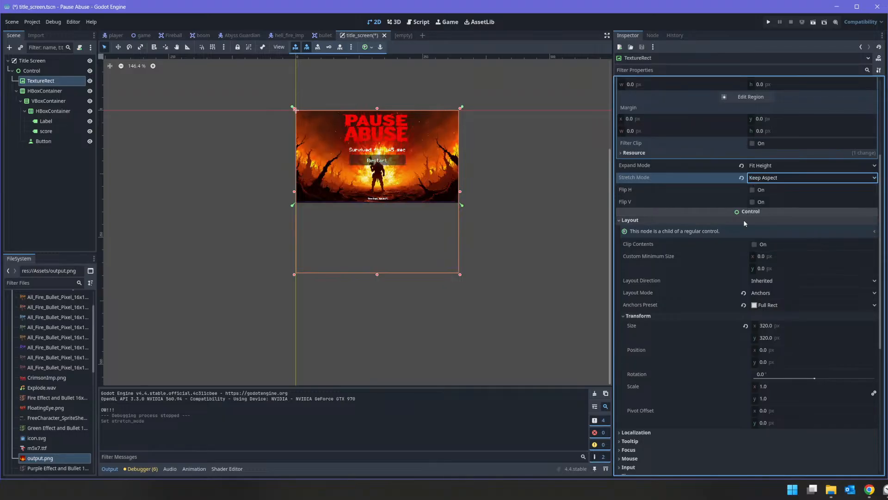
click(536, 204)
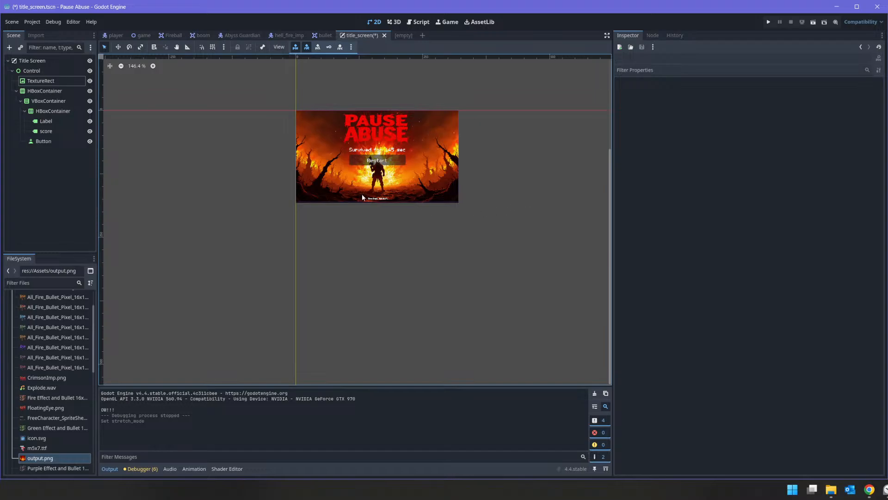
Run the title screen scene with the rescaled artwork, stop the run, and return to the 2D view
click(812, 22)
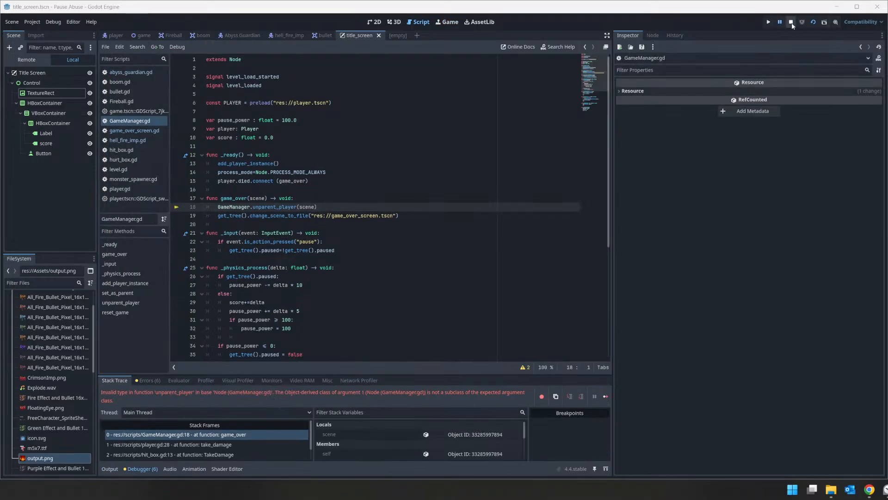
click(791, 23)
click(375, 22)
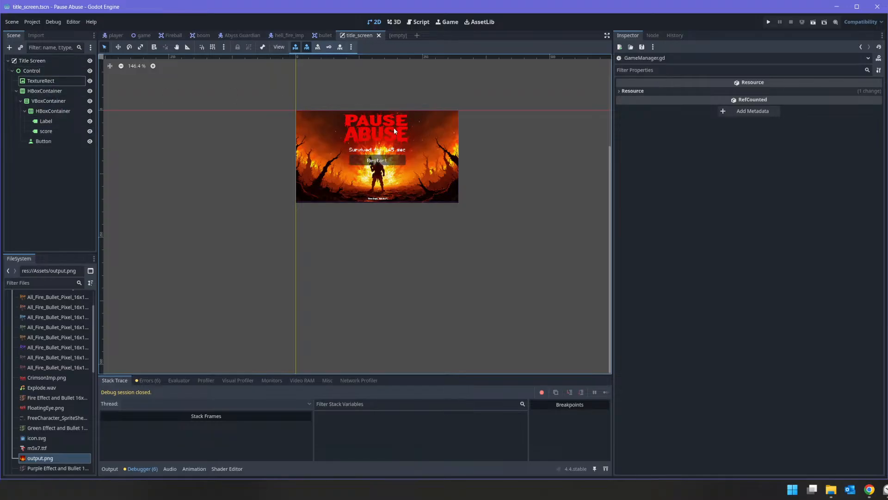
Delete the inner HBoxContainer holding the Label and score nodes from the VBoxContainer
click(48, 101)
click(52, 111)
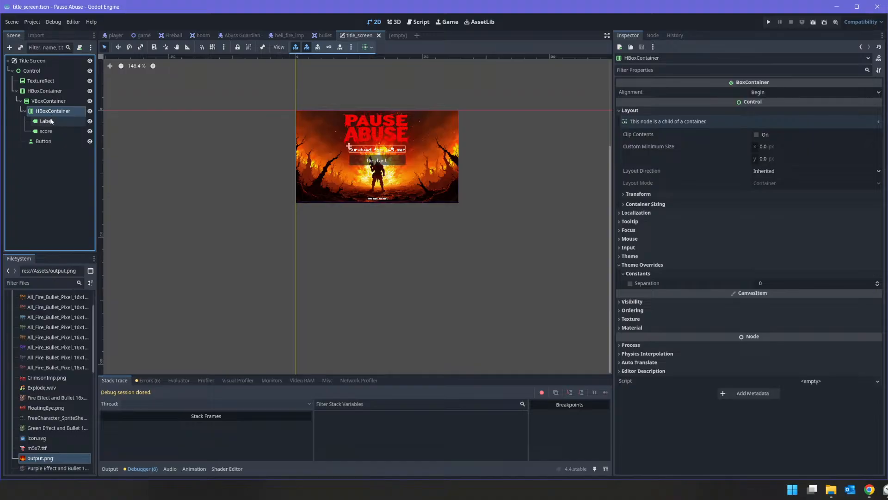
click(45, 131)
right_click(54, 113)
click(101, 323)
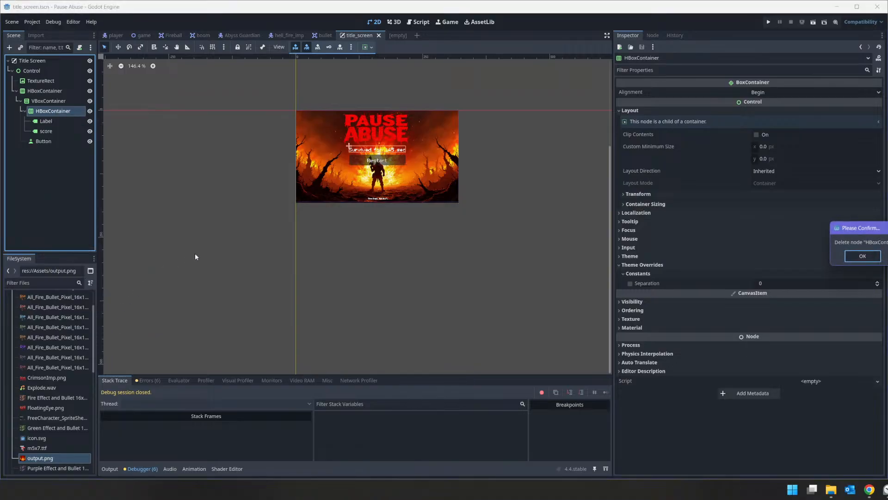
click(866, 259)
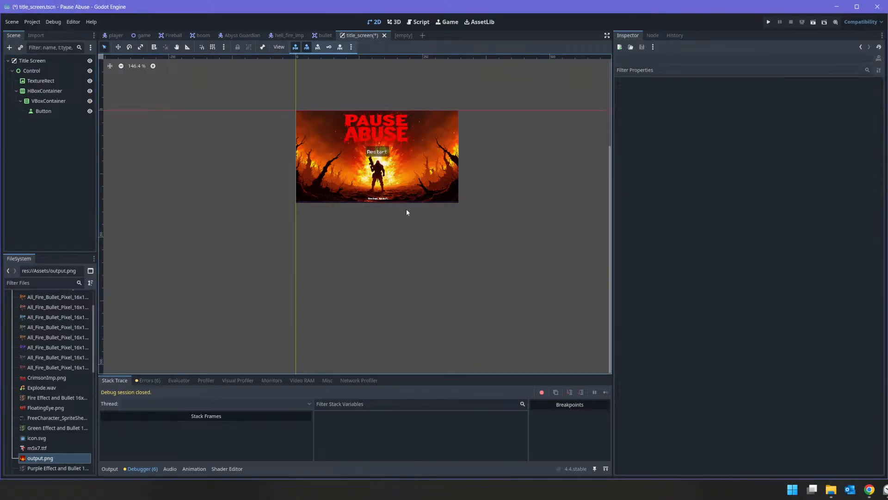
Change the Button's text to "Strart Game"
click(52, 111)
click(676, 122)
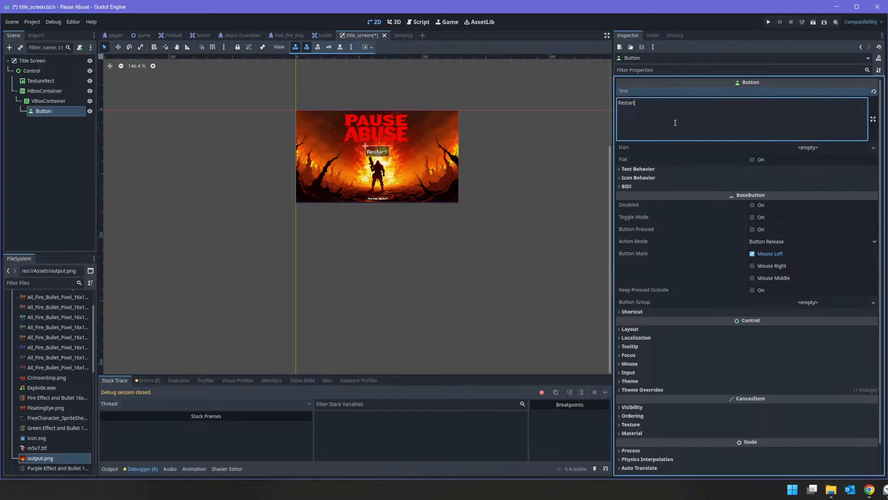
key(ctrl+a)
text(Strart Game)
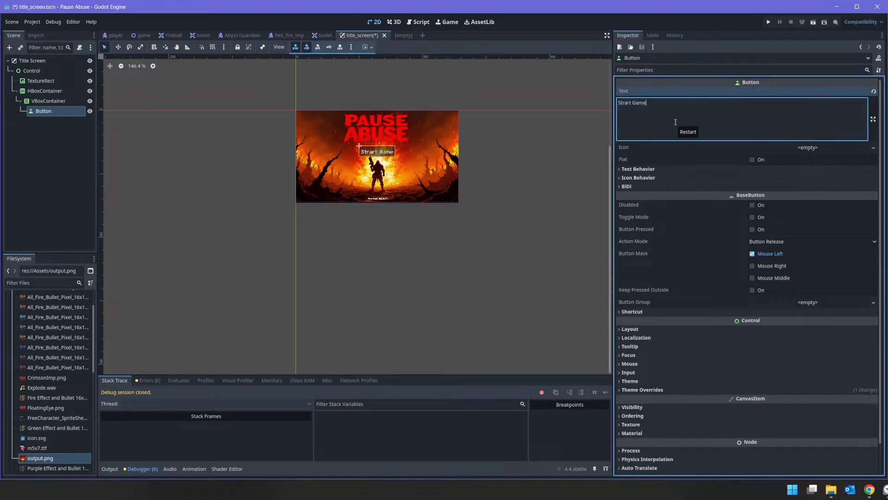
Anchor the outer HBoxContainer to the bottom center of the title screen
click(51, 91)
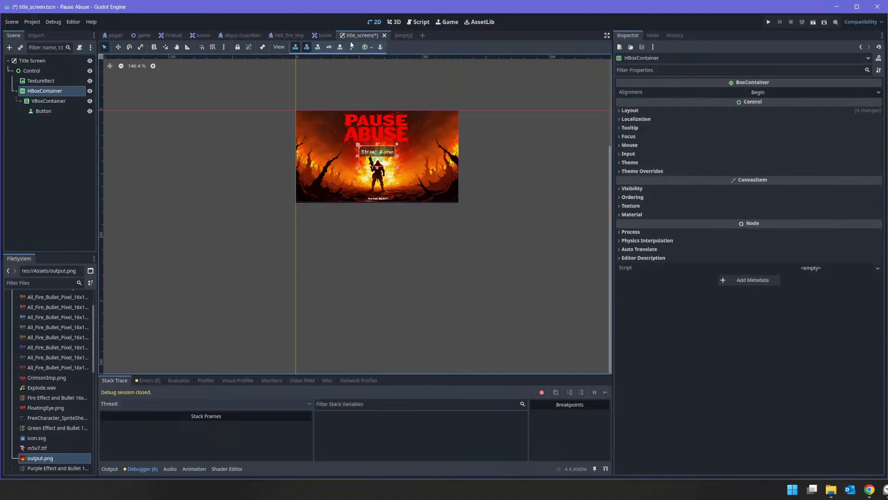
click(367, 47)
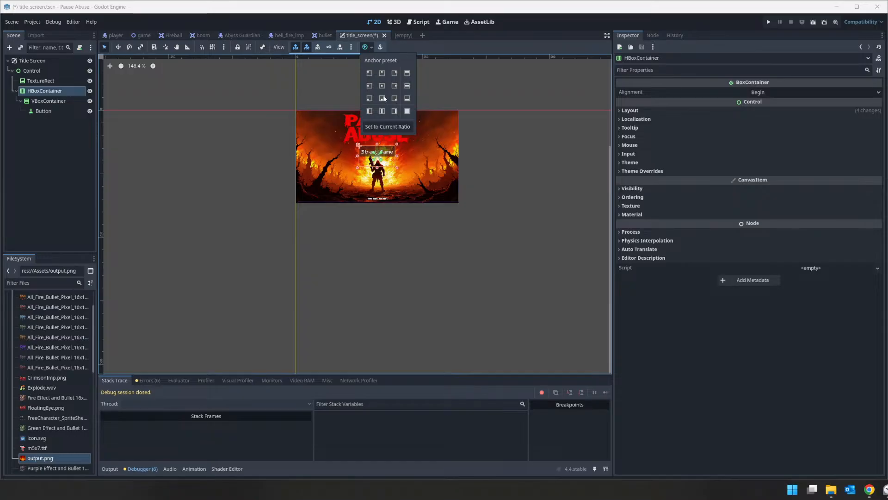
click(382, 98)
click(524, 130)
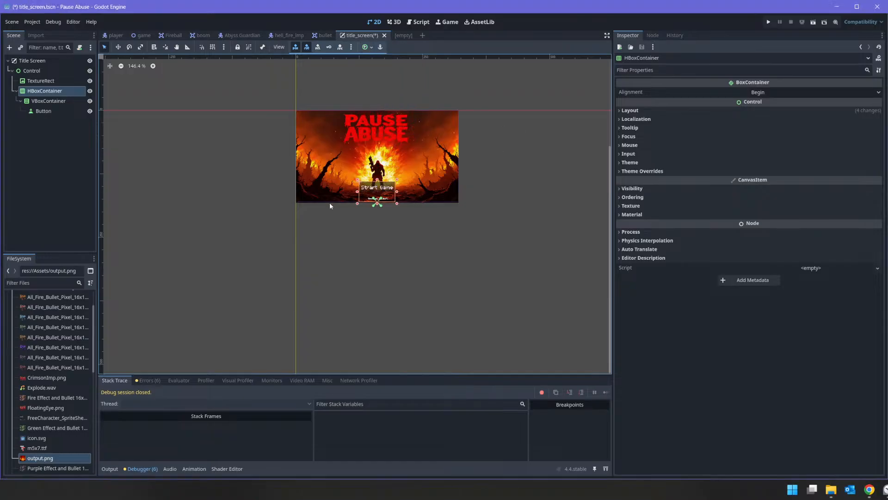
Shrink the HBoxContainer's height from its upper edge so the button sits at the bottom of the artwork
click(56, 101)
click(48, 111)
click(54, 105)
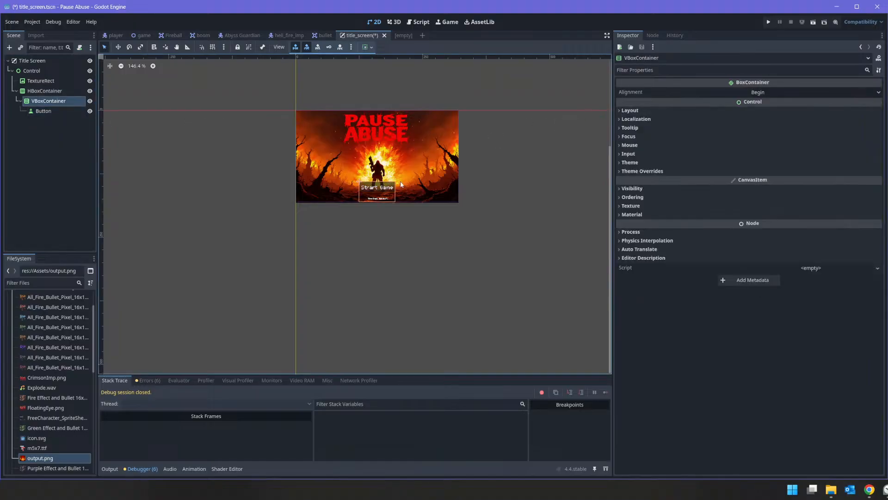
scroll(382, 195, up, 4)
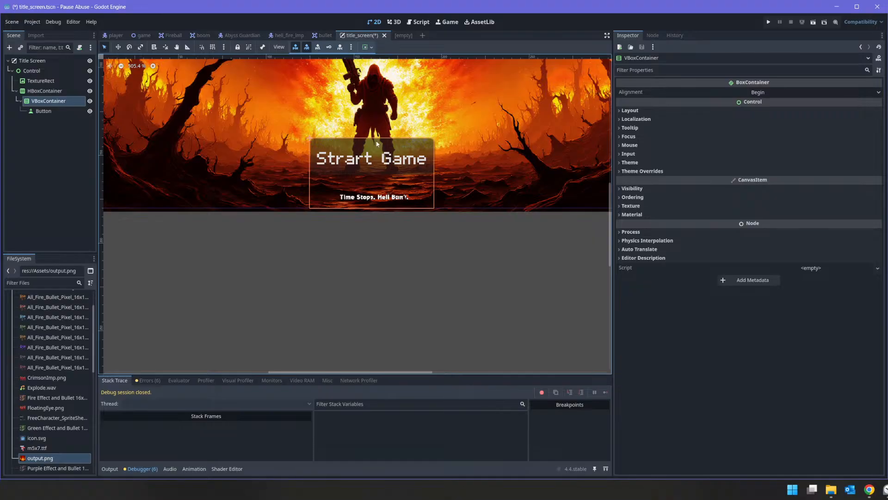
click(367, 139)
click(371, 202)
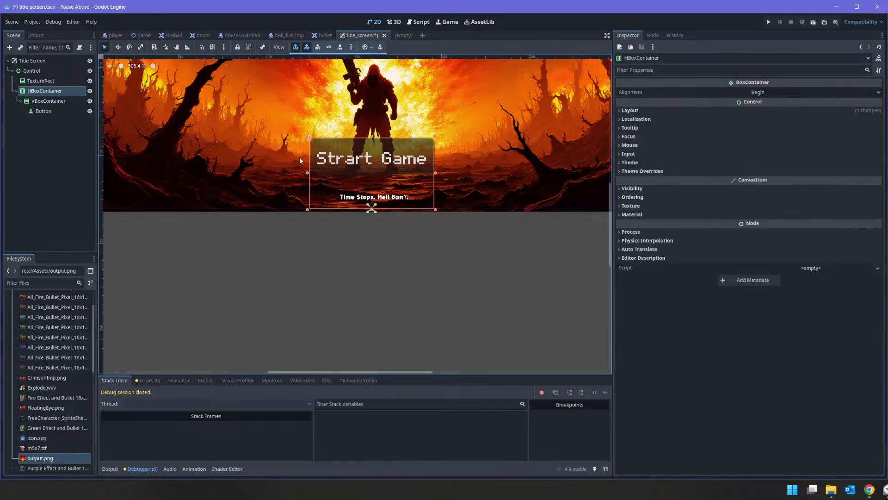
drag(373, 137, 363, 172)
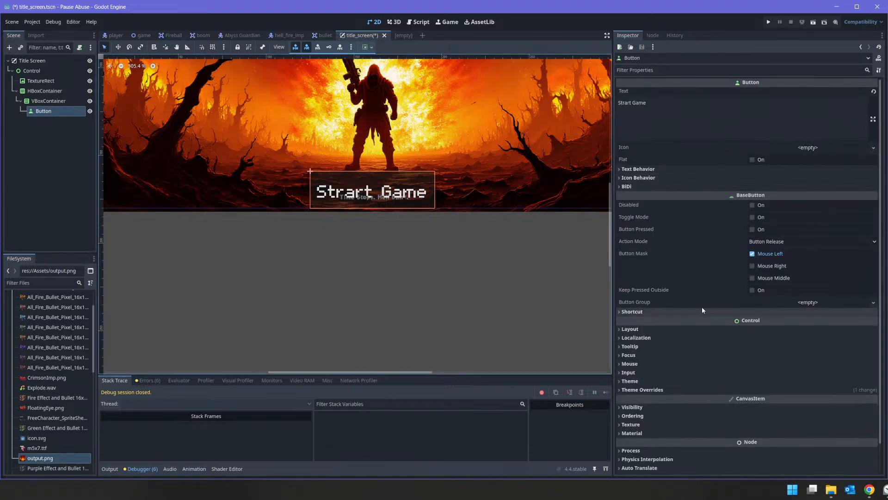
Look through the Button's theme override styles and colors for its background appearance
click(689, 391)
scroll(689, 392, down, 3)
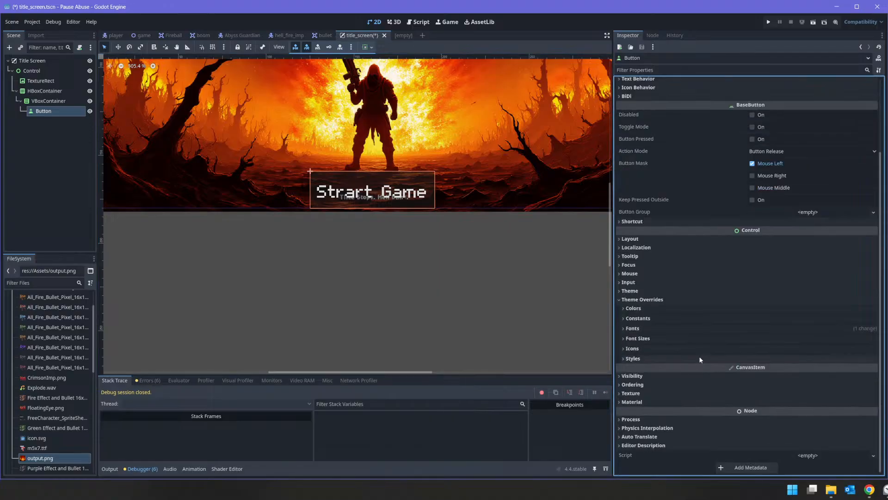
click(652, 358)
scroll(674, 356, down, 3)
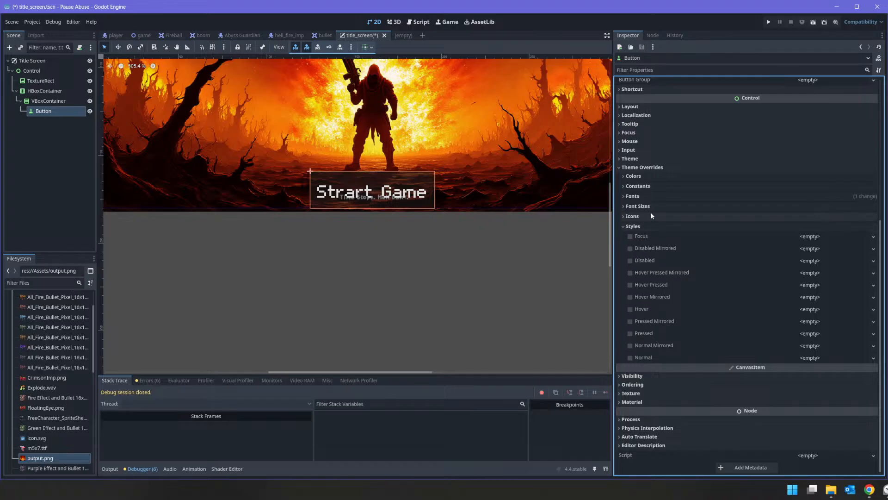
click(633, 176)
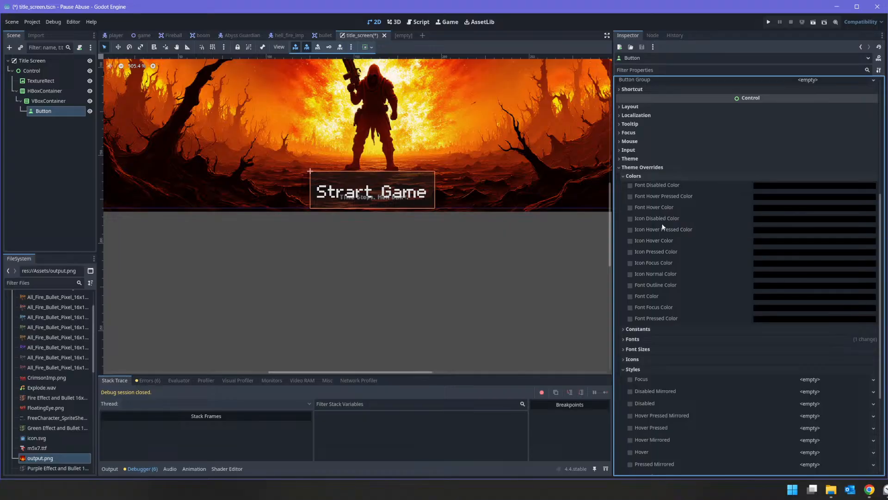
click(634, 175)
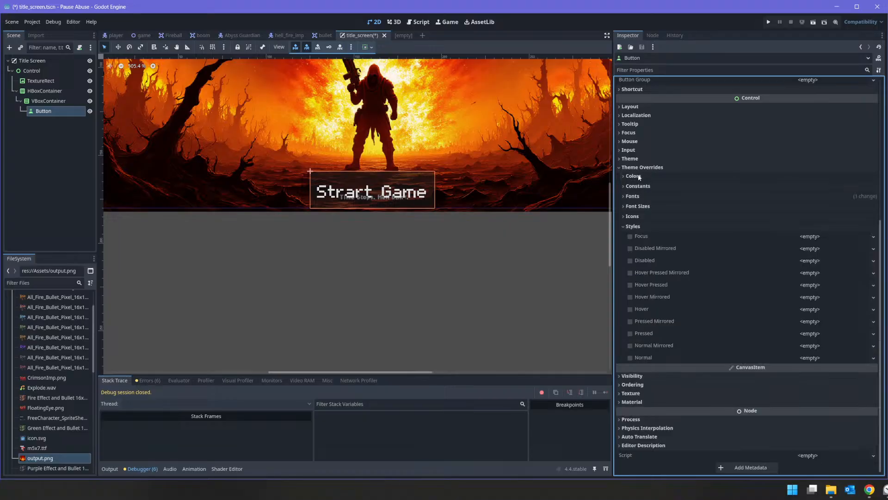
click(639, 167)
Toggle the Button's Disabled option on and back off, and check its Layout properties
shift+scroll(554, 357, right, 5)
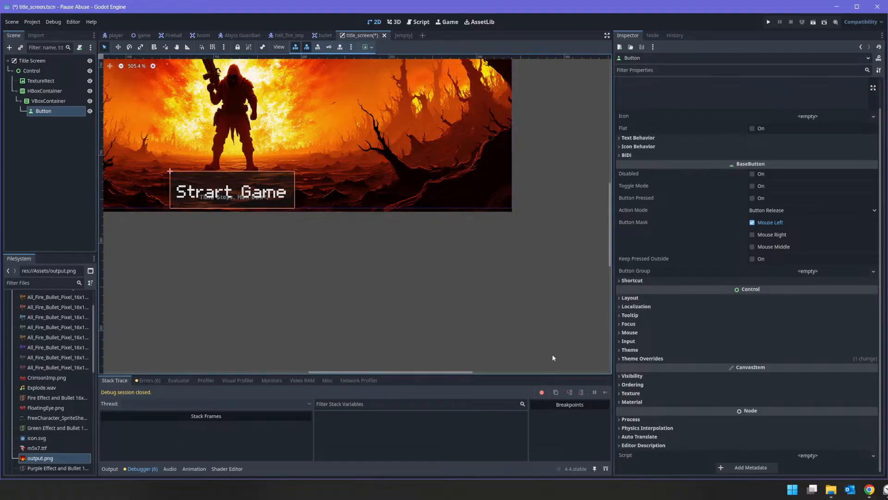
scroll(740, 267, up, 1)
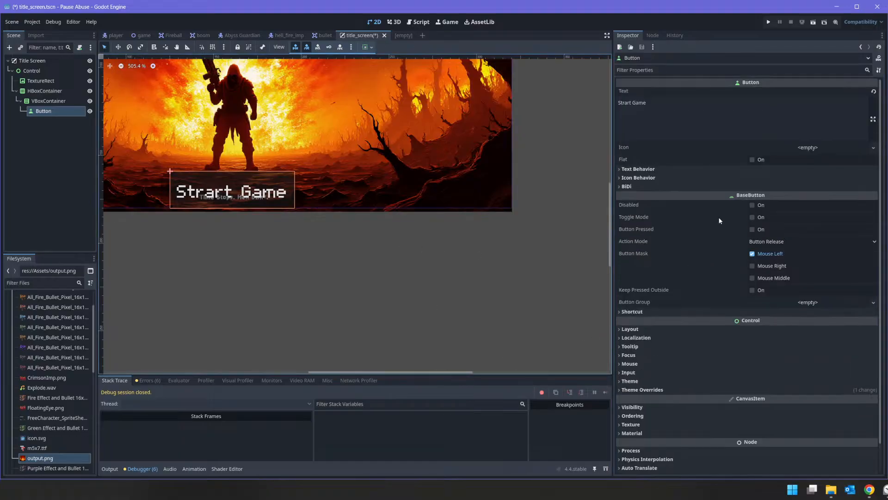
click(753, 206)
click(753, 207)
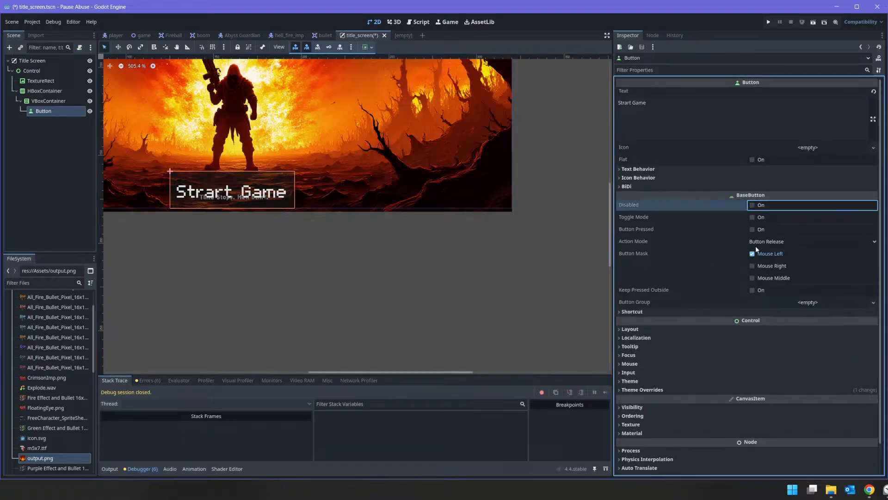
scroll(670, 317, down, 1)
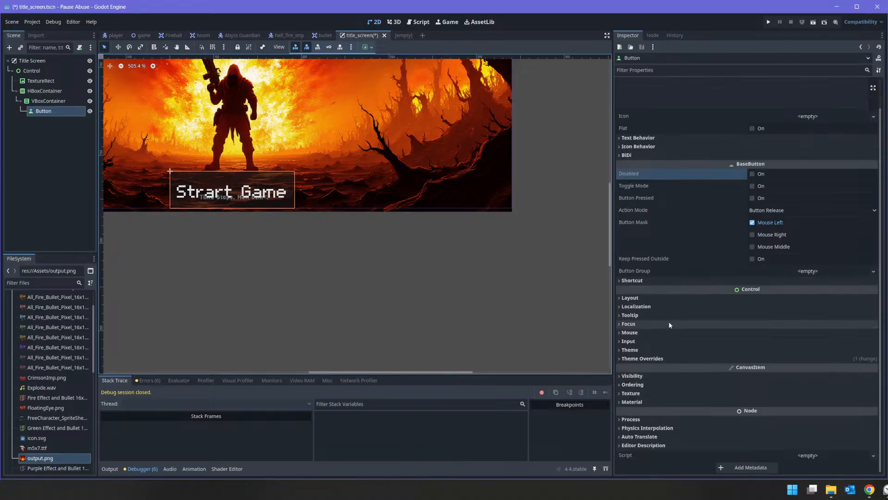
click(642, 298)
click(642, 298)
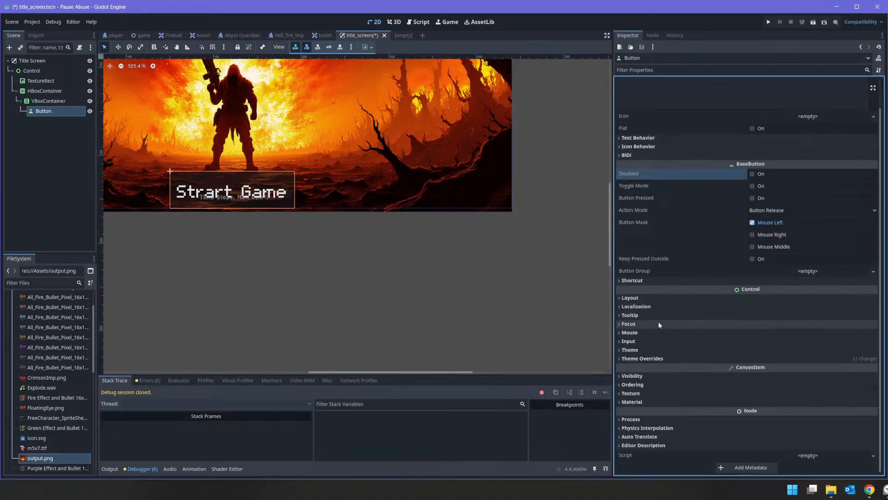
Examine the Button's theme override colors, constants, icons and styles for a setting that controls its background
click(645, 359)
scroll(697, 360, down, 2)
scroll(697, 360, down, 5)
click(634, 178)
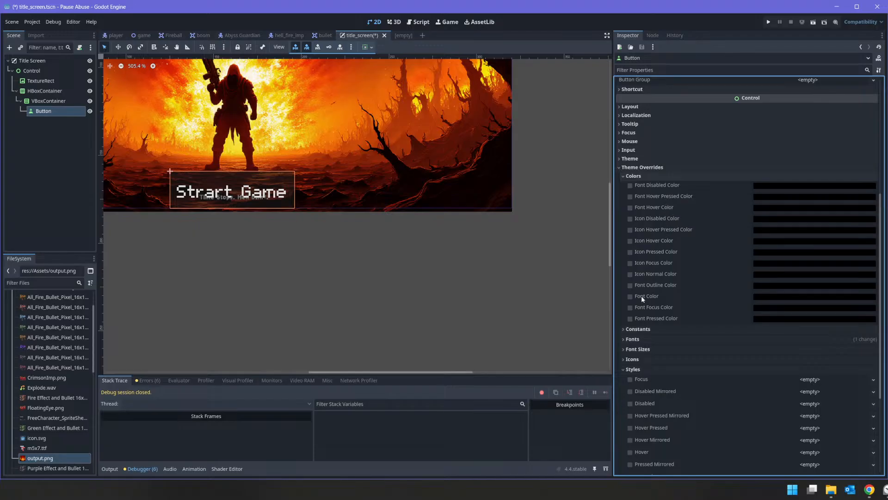
click(632, 176)
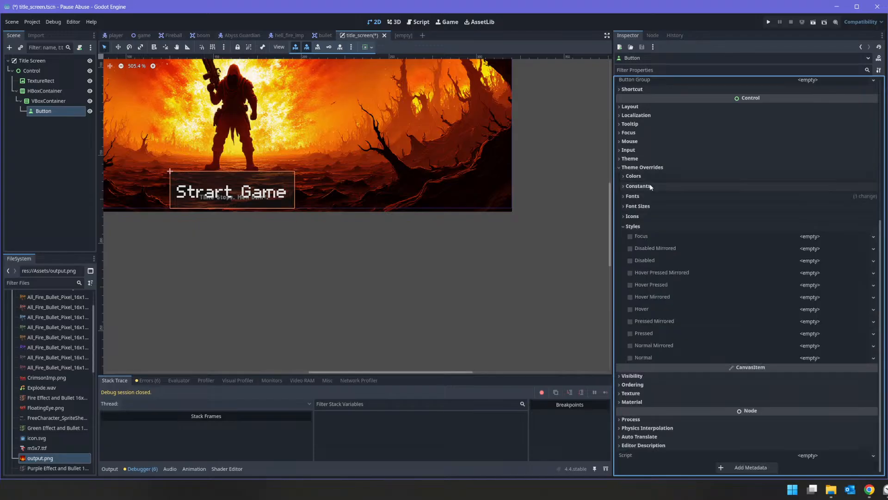
click(650, 185)
click(650, 186)
click(645, 217)
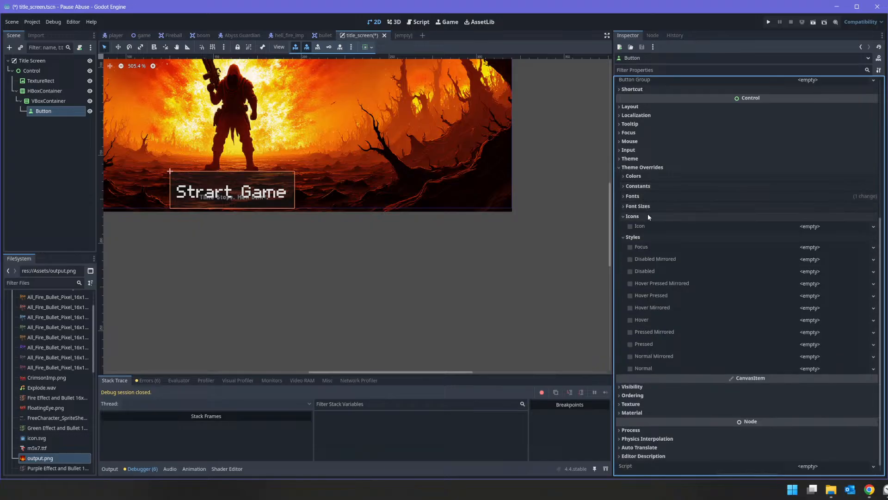
click(648, 216)
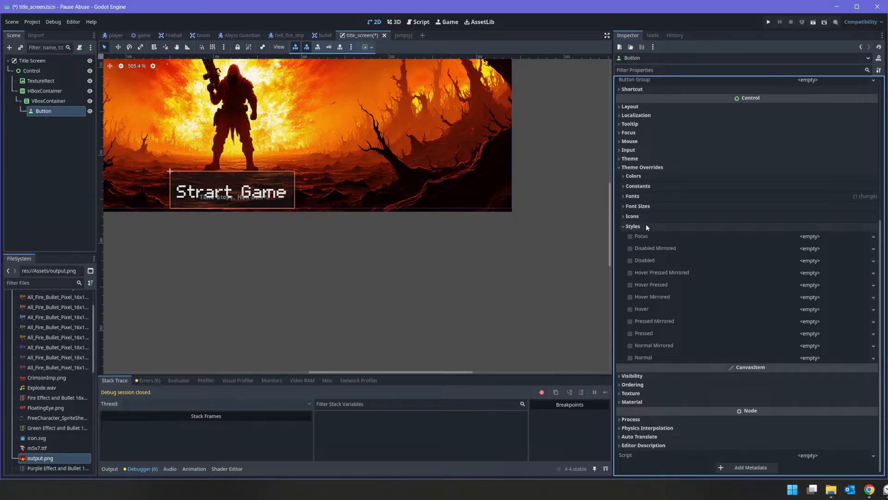
Assign a new StyleBoxFlat to the Button's Normal style override and set its background color to black (000000)
click(782, 359)
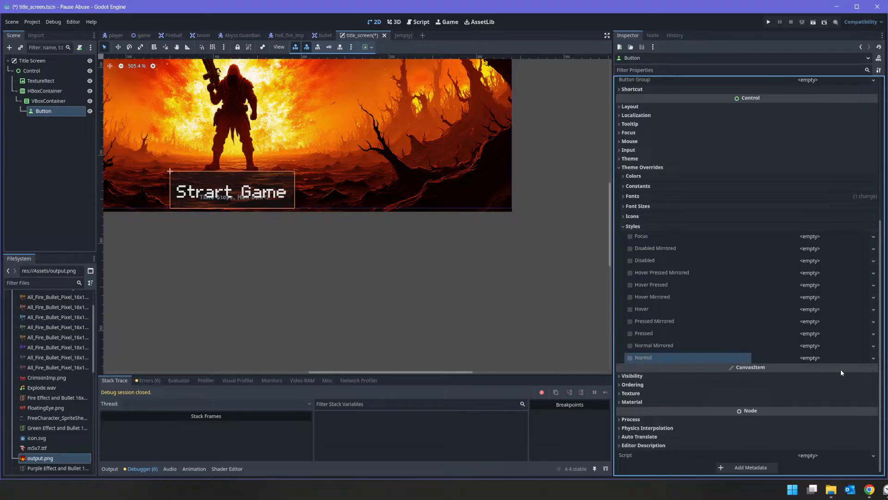
click(831, 358)
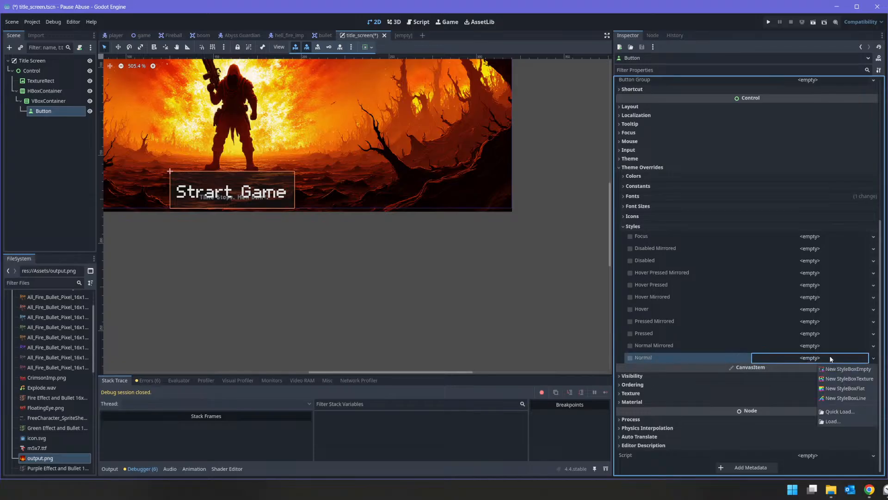
click(868, 389)
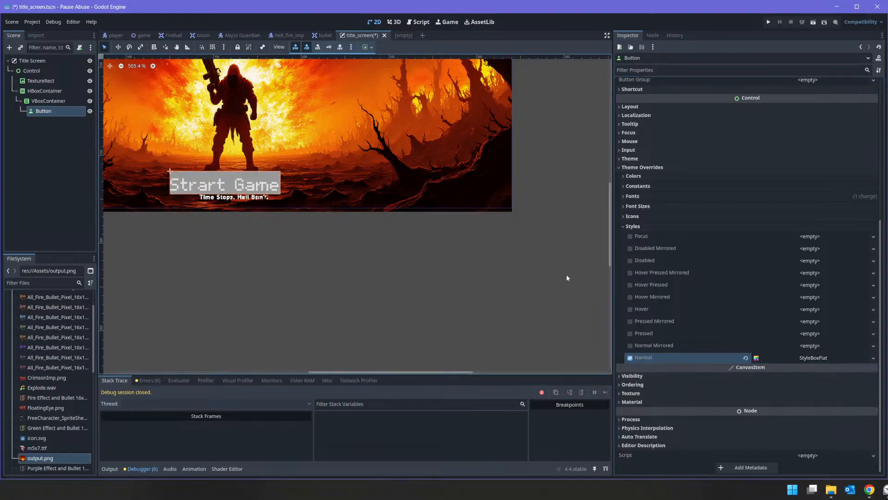
click(826, 357)
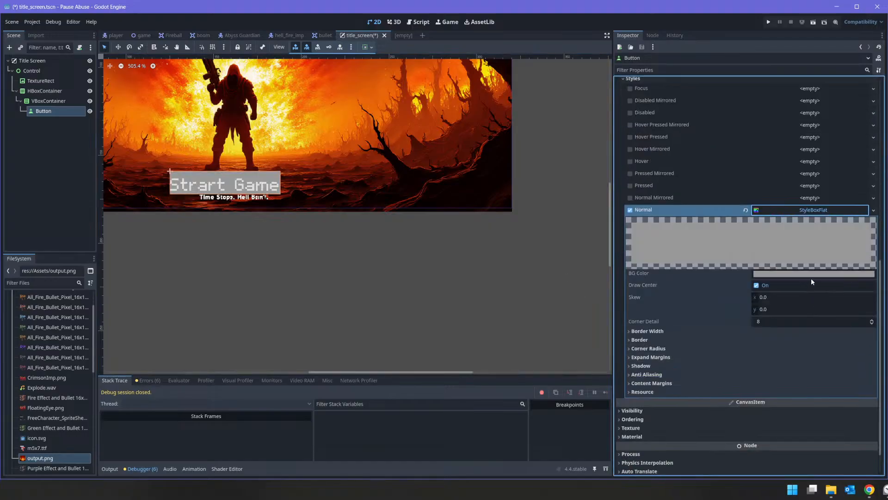
click(813, 276)
drag(855, 118, 860, 178)
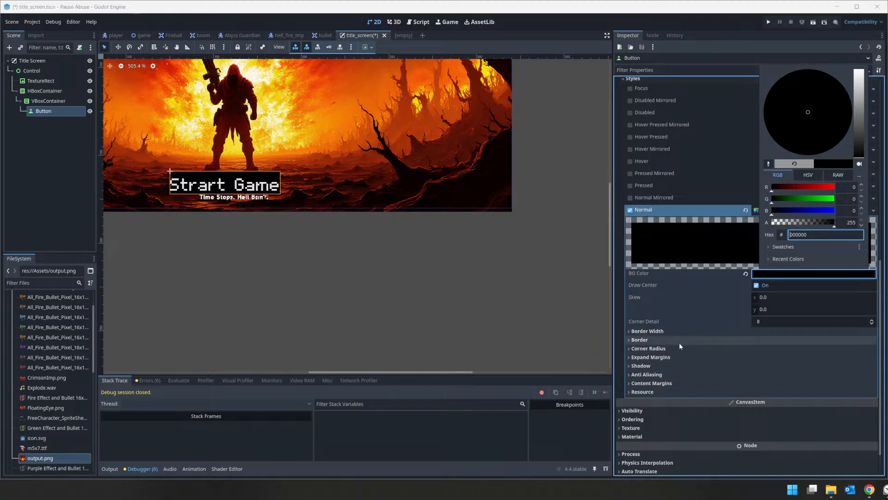
click(753, 346)
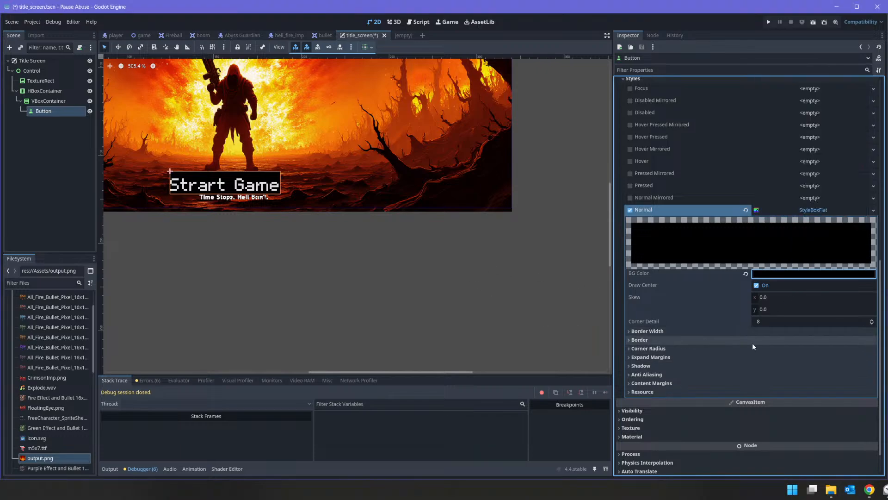
Set the Normal style box's border width to 2 px on the left, top, right and bottom sides
click(671, 331)
click(785, 332)
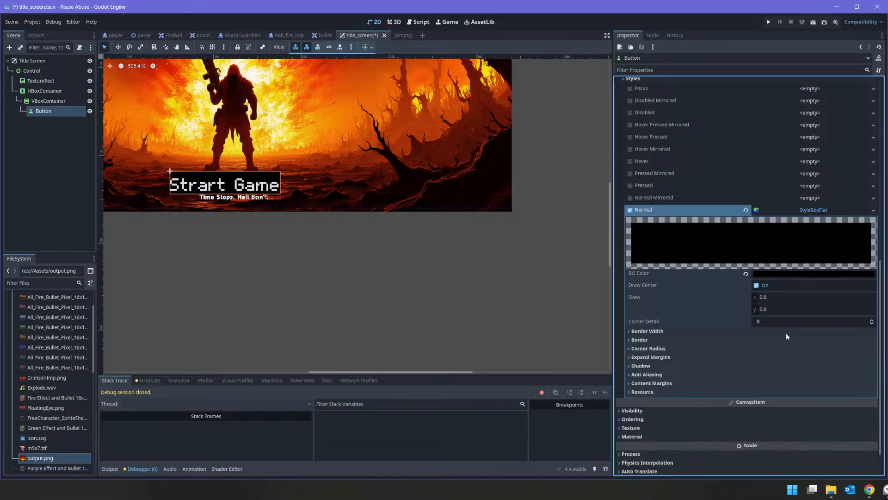
click(690, 338)
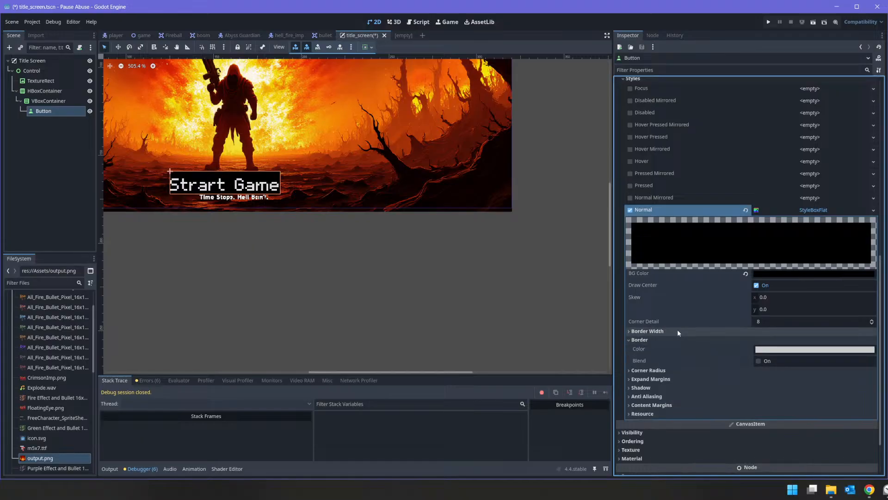
click(671, 331)
click(780, 341)
text(2)
key(Tab)
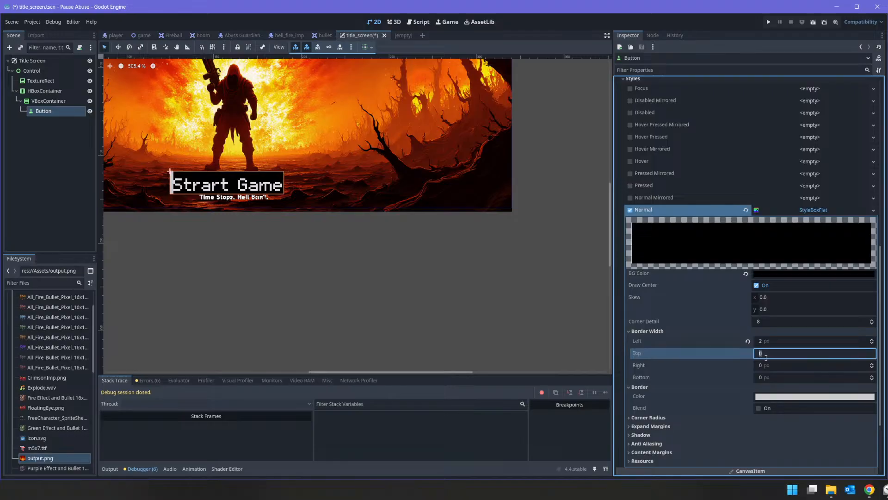
text(2)
key(Tab)
text(2)
key(Tab)
text(2)
key(Tab)
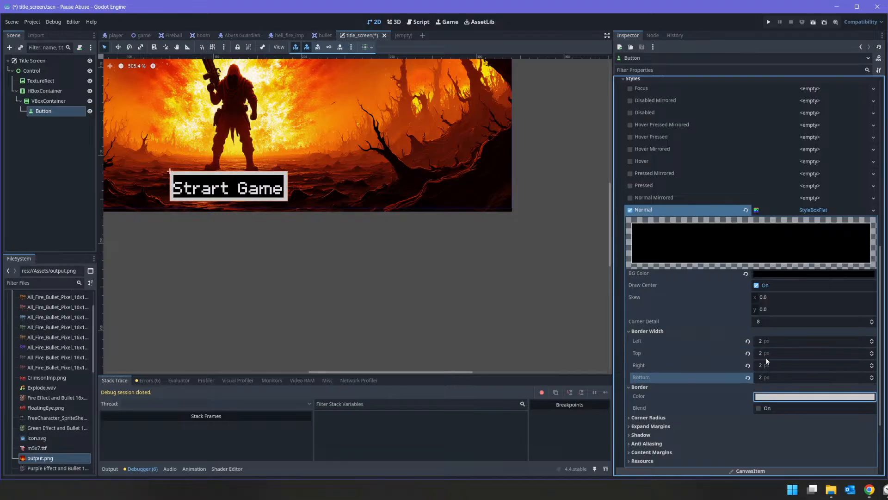
Try a Corner Detail of 1 on the Normal style box and reset it to its default
click(763, 322)
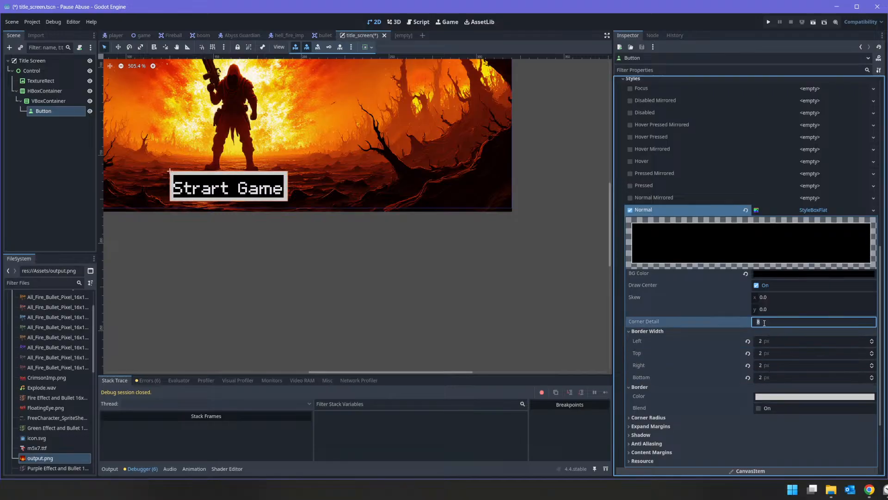
text(1)
key(Tab)
click(762, 322)
click(745, 322)
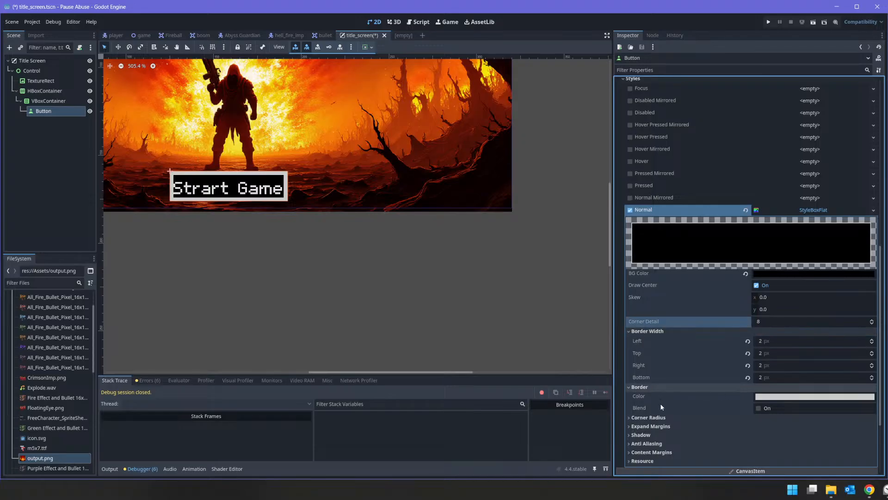
Enable border blending on the Normal style box and set its border color to dark red (74000d)
click(758, 408)
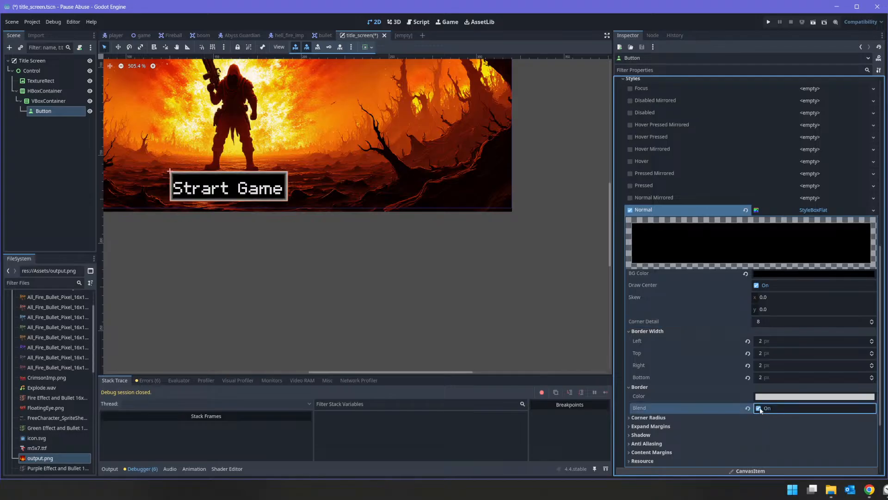
scroll(737, 353, down, 5)
click(775, 299)
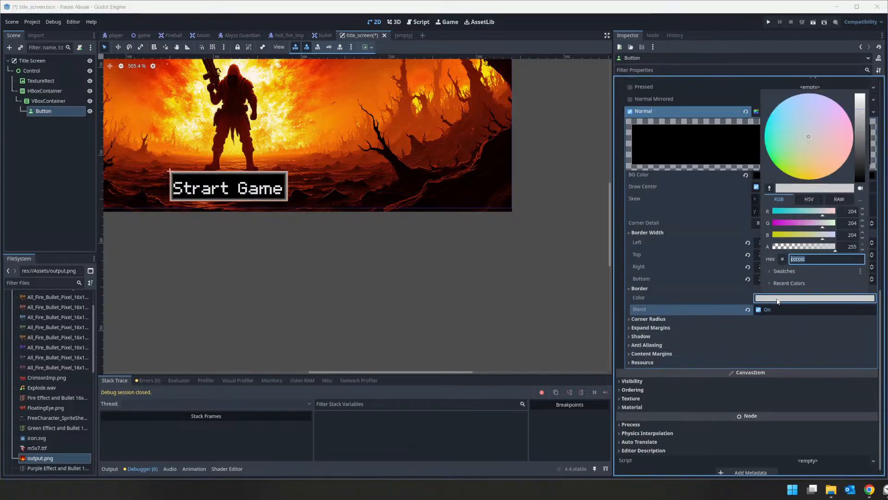
drag(870, 122, 871, 163)
drag(819, 136, 857, 161)
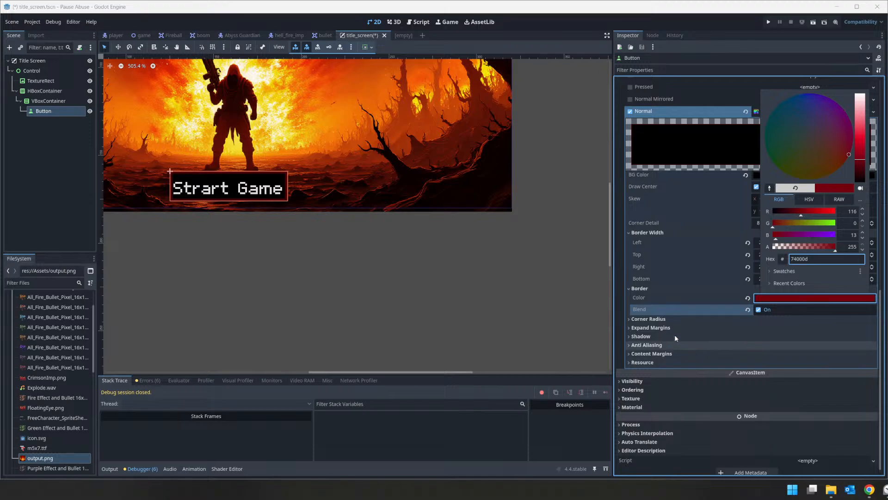
click(656, 324)
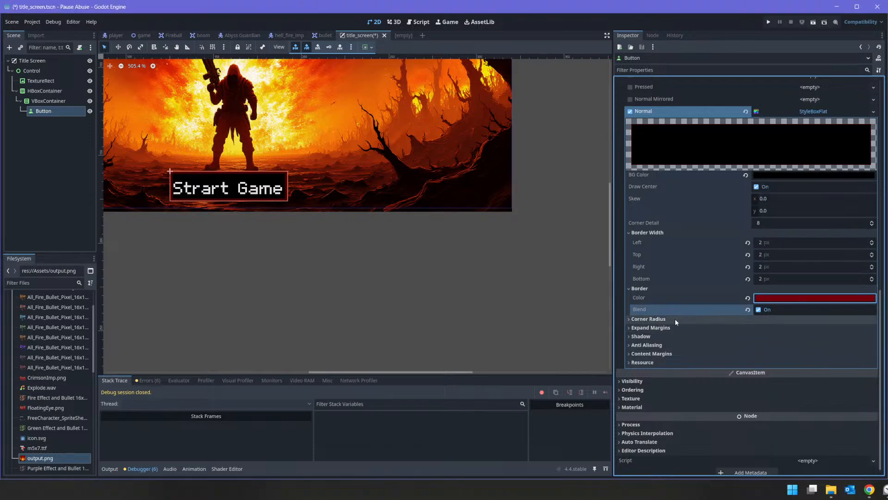
Set the Normal style box's corner radius to 2 px for all four corners
click(675, 321)
click(764, 330)
text(2)
click(766, 340)
text(2)
key(Tab)
text(2)
key(Tab)
text(2)
key(Return)
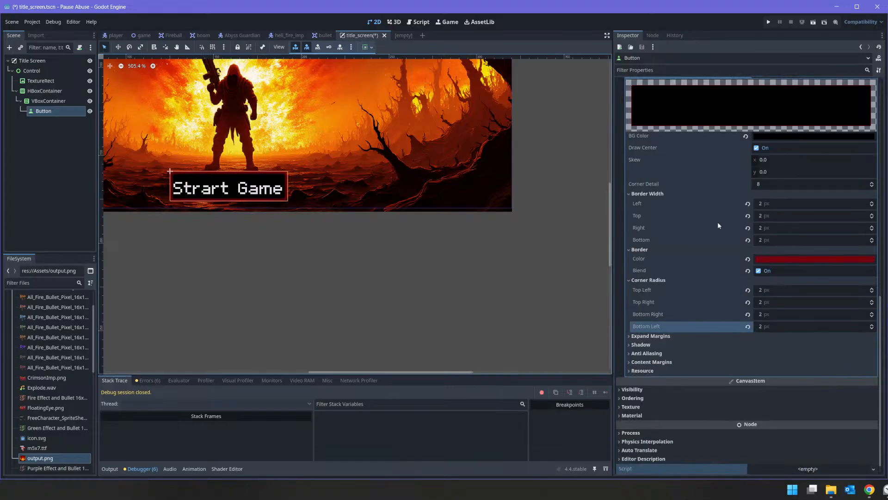
Correct the misspelled Button text to "Start Game"
scroll(729, 229, up, 4)
scroll(695, 223, up, 10)
click(620, 102)
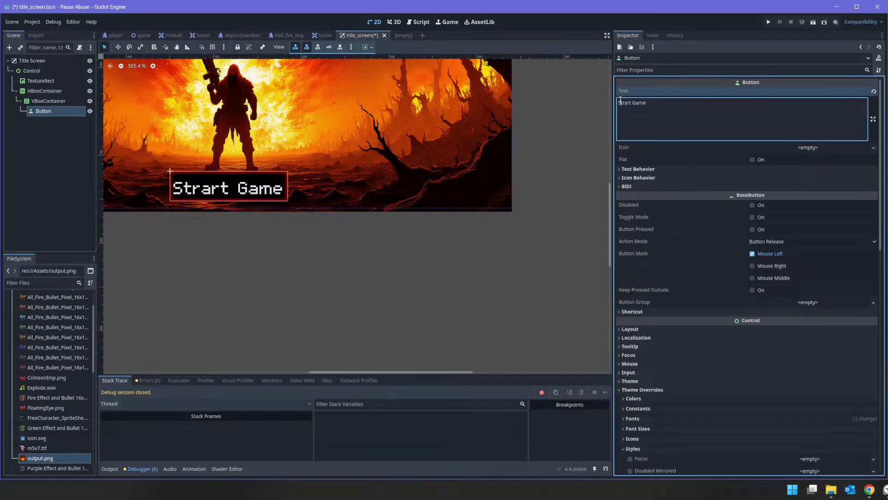
key(Delete)
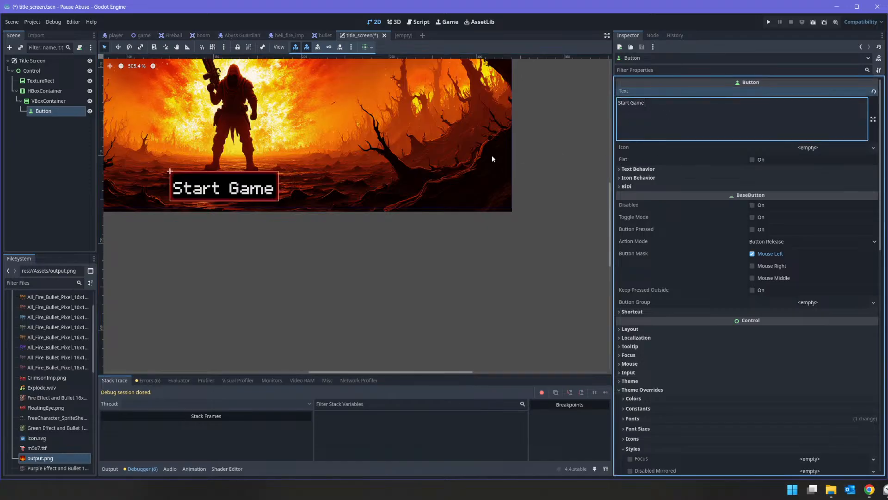
click(354, 146)
click(233, 185)
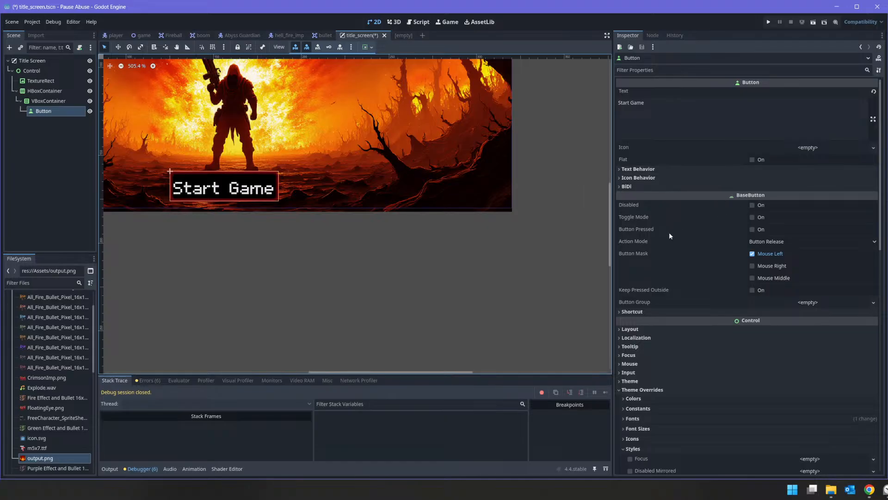
Try right alignment for the Button's text and restore it to Center
click(693, 168)
click(788, 179)
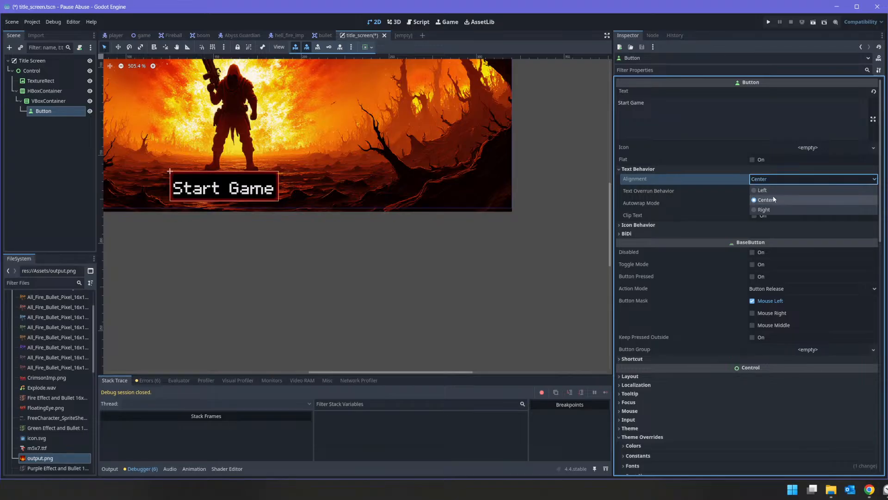
click(764, 210)
click(775, 180)
click(773, 199)
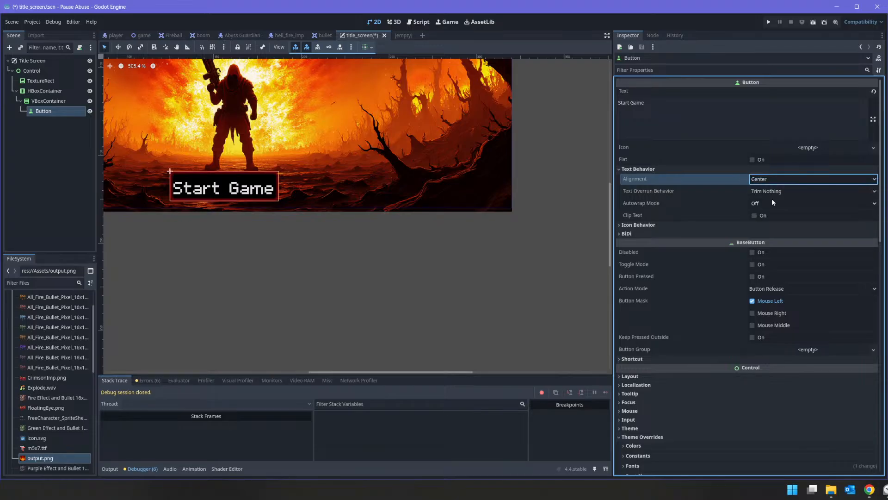
Shrink the HBoxContainer from its upper and right edges to fit tightly around the Start Game button, about 17 px high
click(48, 101)
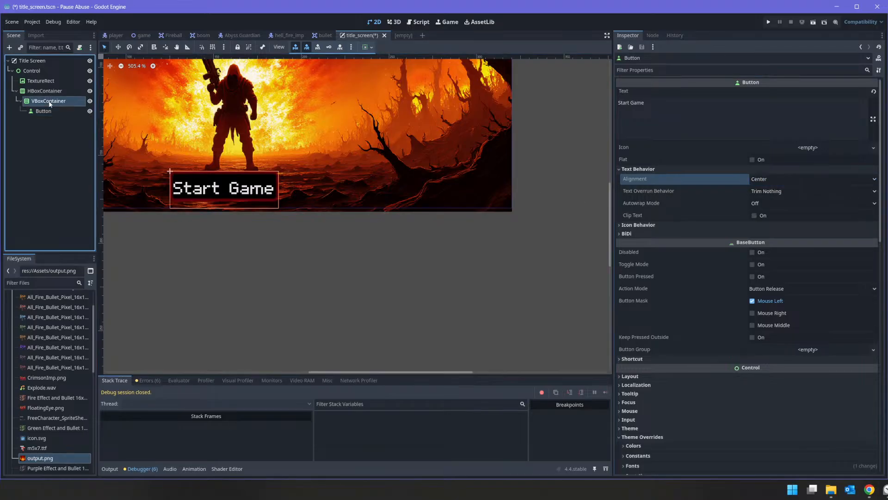
click(54, 91)
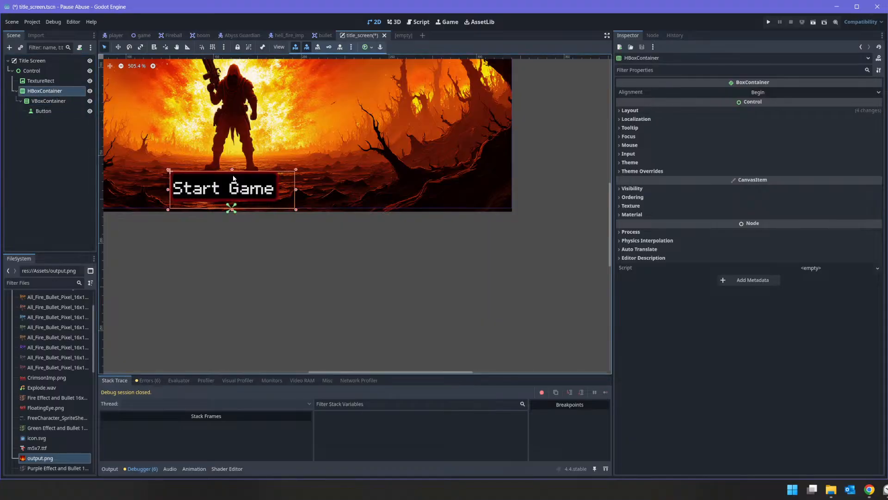
drag(231, 170, 237, 177)
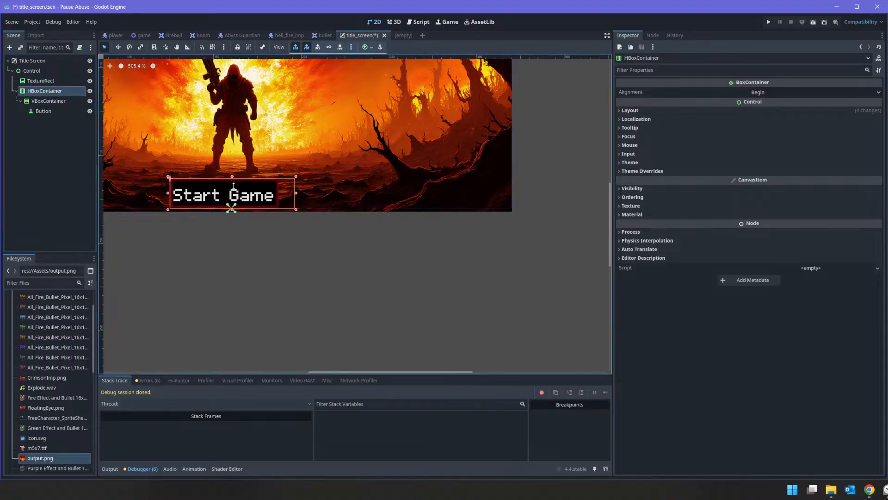
drag(295, 195, 280, 196)
Try to reposition the Start Game button directly in the viewport with the Move tool
click(231, 188)
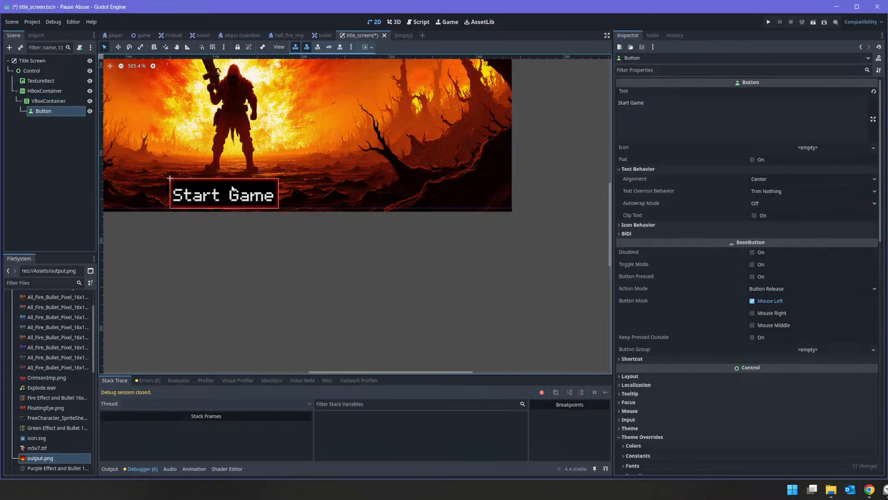
click(118, 46)
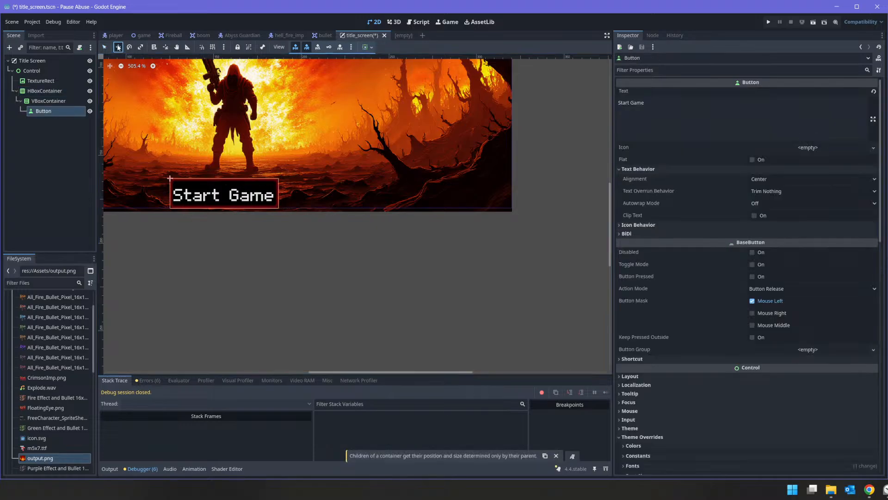
click(249, 198)
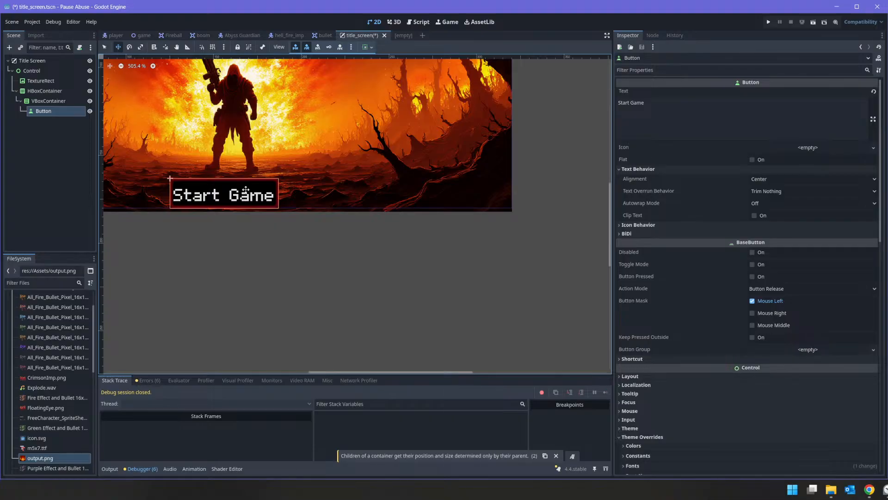
Reset the HBoxContainer's position in its layout transform to the default, keeping its Center Bottom anchors preset
click(44, 92)
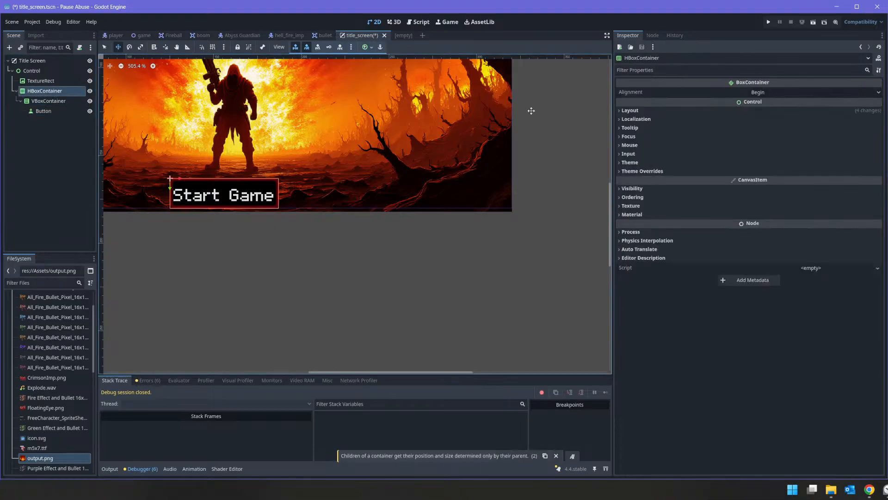
click(640, 111)
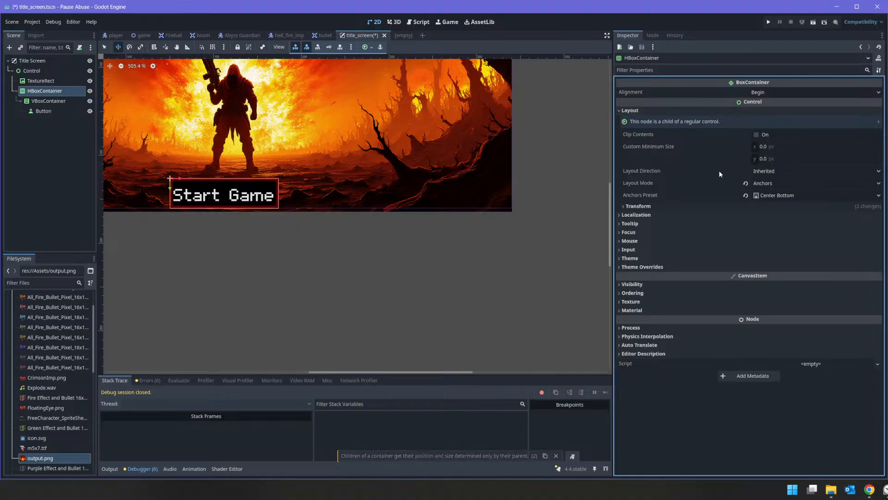
click(687, 207)
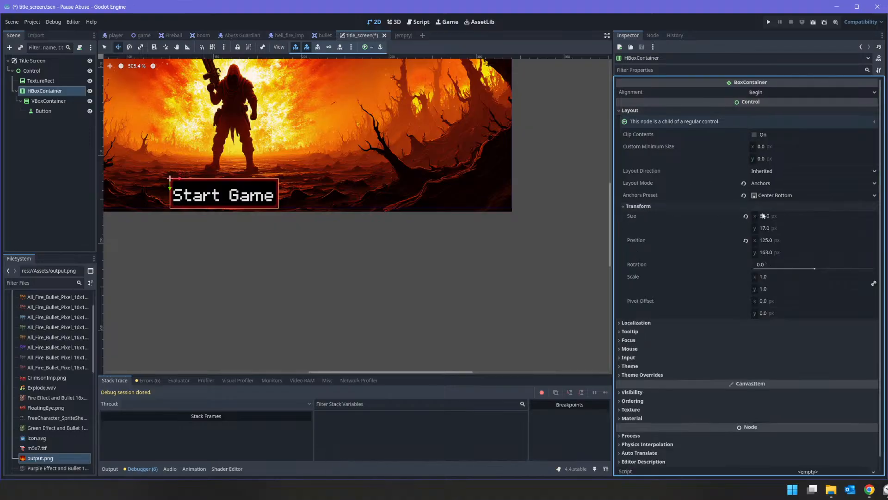
click(746, 241)
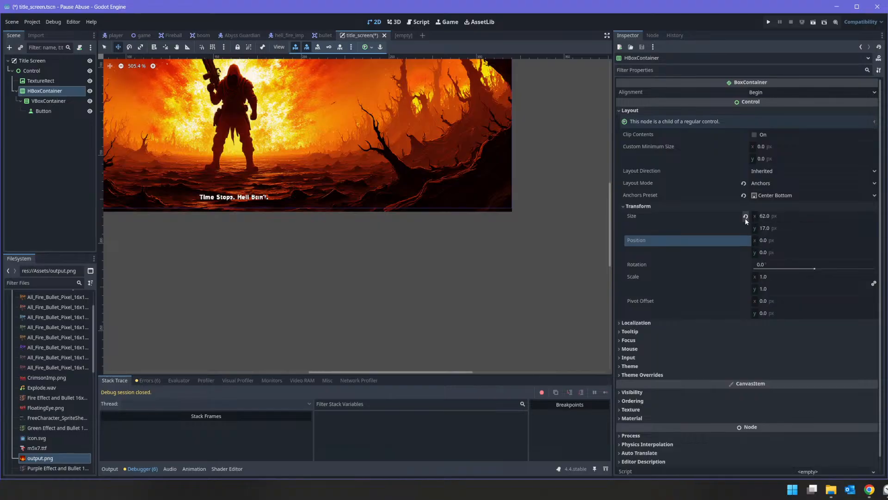
key(ctrl+z)
click(746, 217)
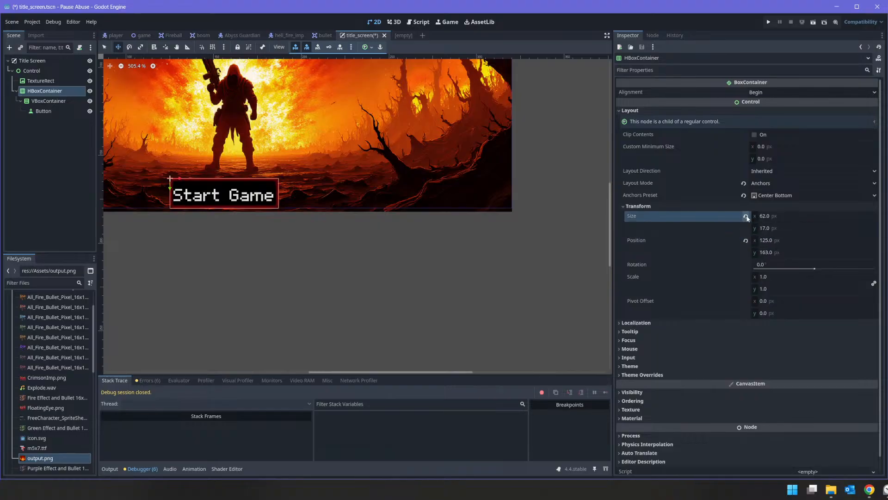
click(746, 241)
click(746, 217)
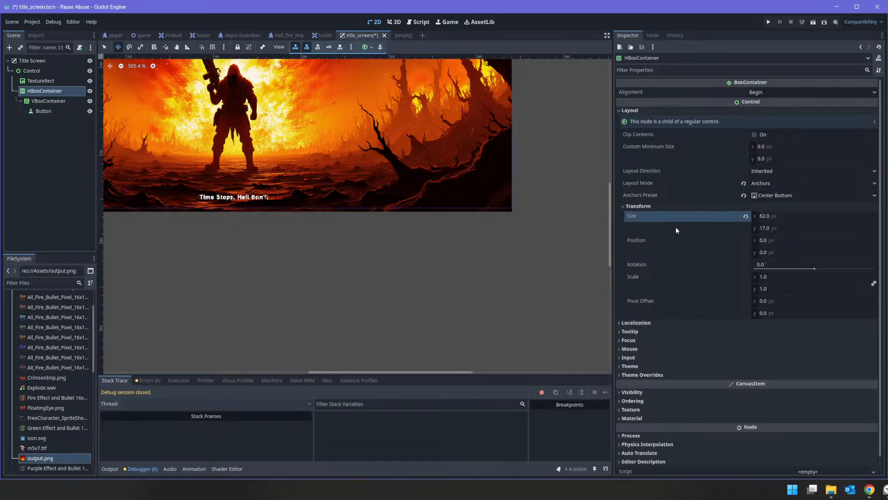
Reapply the Center Bottom anchor preset to the HBoxContainer and save the title screen scene
scroll(259, 178, down, 8)
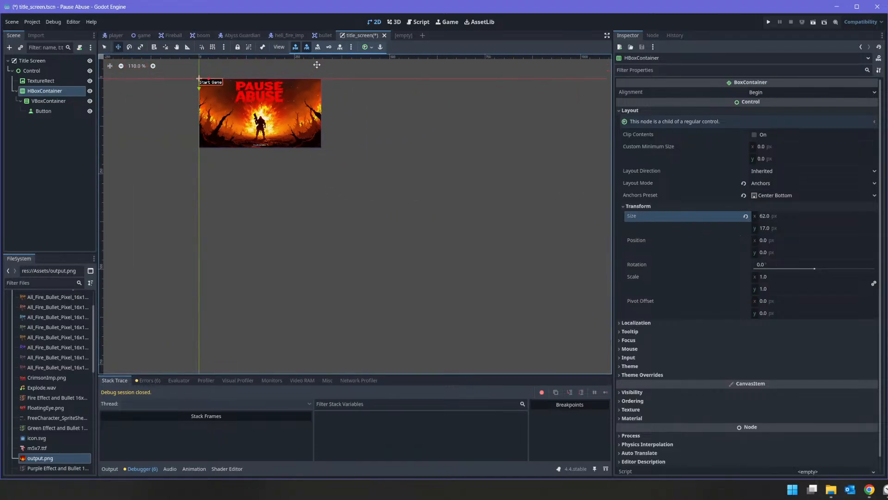
click(365, 48)
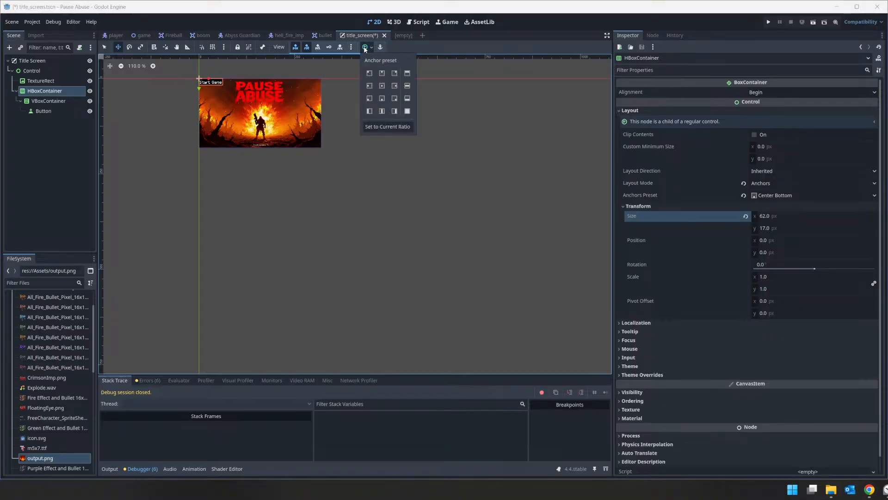
click(383, 98)
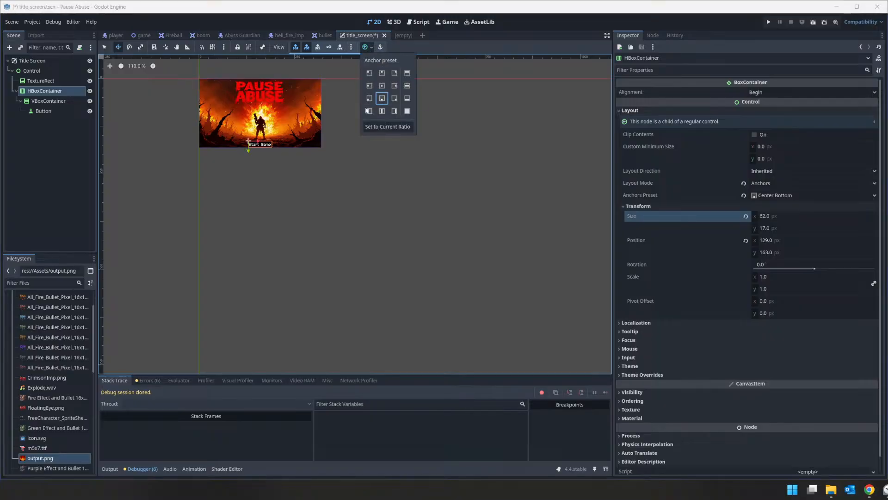
key(Escape)
key(ctrl+s)
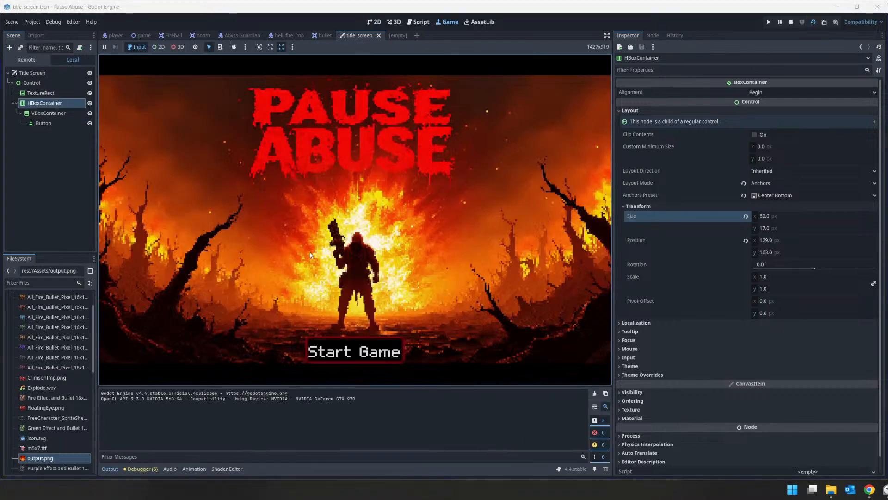
Test the Start Game button in the running title screen and examine the resulting debugger stop in GameManager.gd
click(356, 354)
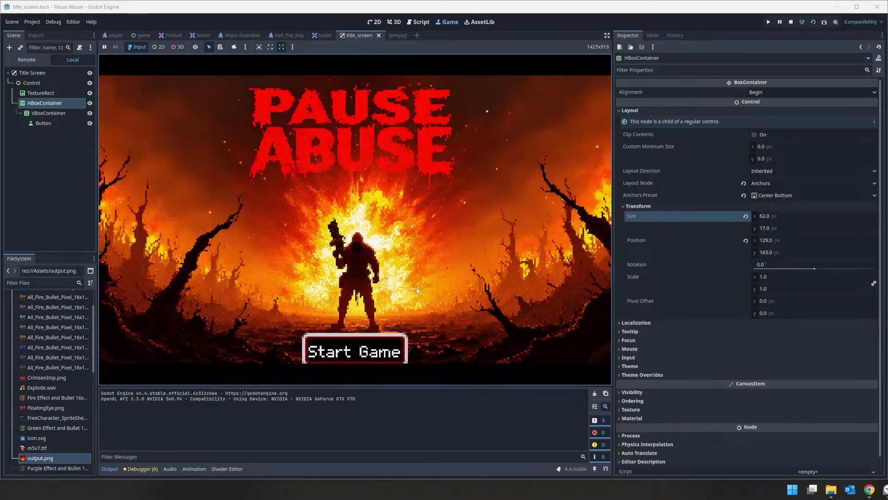
click(372, 356)
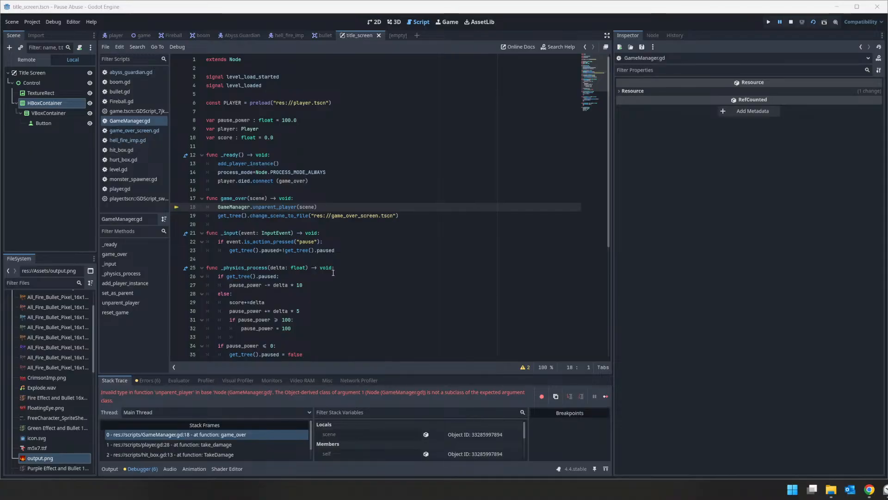
mouse_move(280, 213)
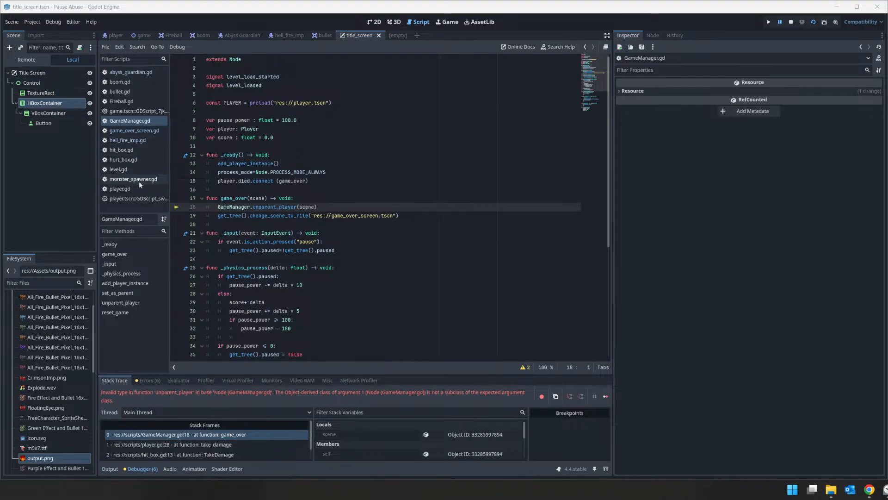
click(139, 124)
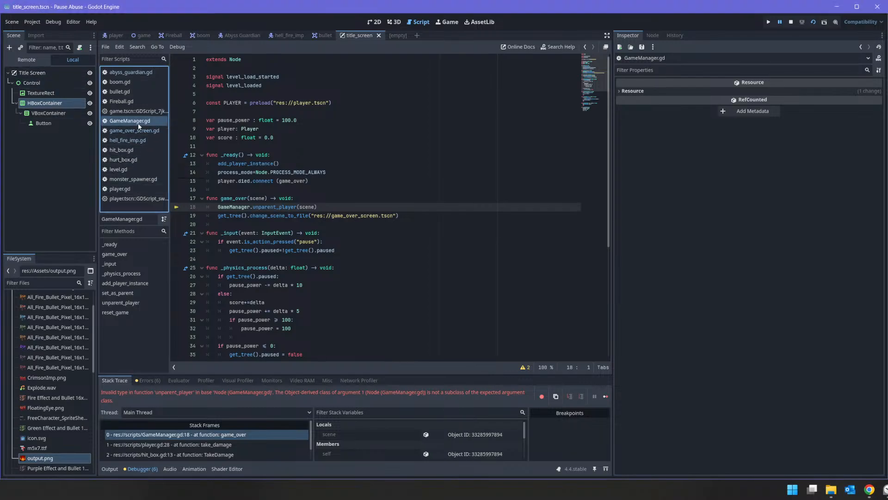
Comment out the add_player_instance() call in GameManager.gd's _ready function and rerun the title screen scene
click(262, 164)
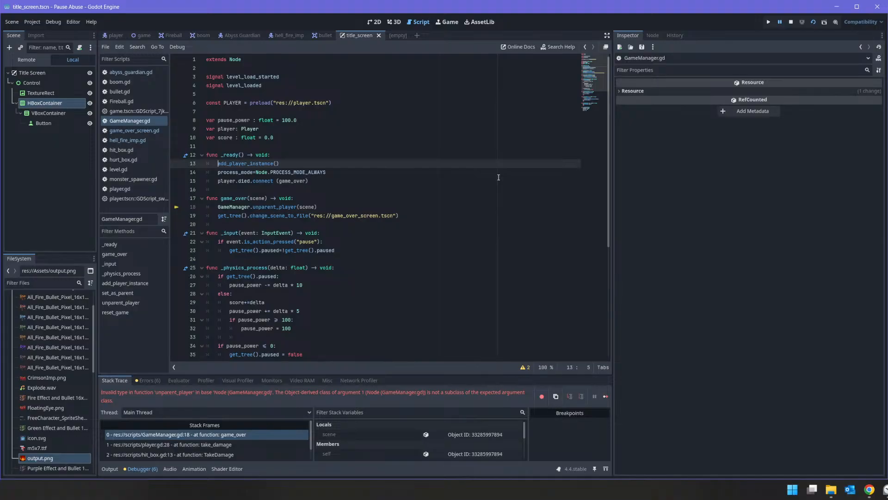
key(shift+End)
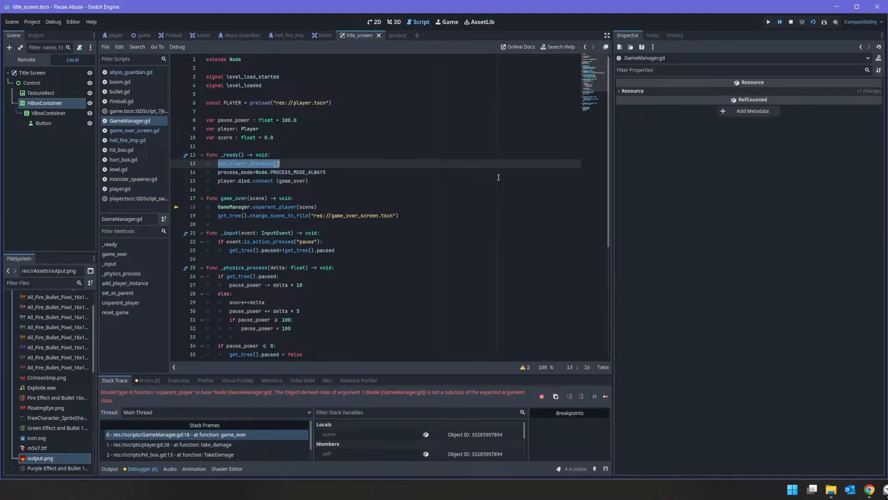
key(ctrl+k)
scroll(358, 218, down, 7)
scroll(358, 217, up, 7)
click(792, 22)
click(813, 22)
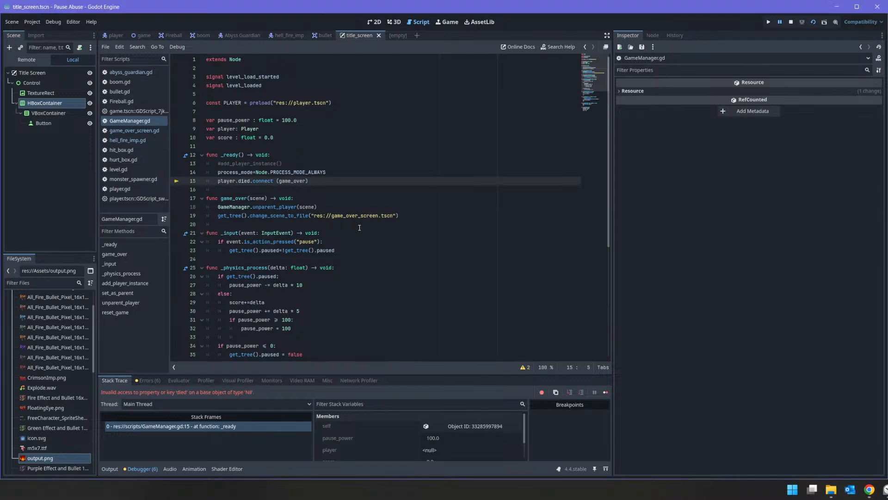
Comment out the player.died.connect (game_over) line in GameManager.gd's _ready function and run the game
key(shift+End)
key(ctrl+k)
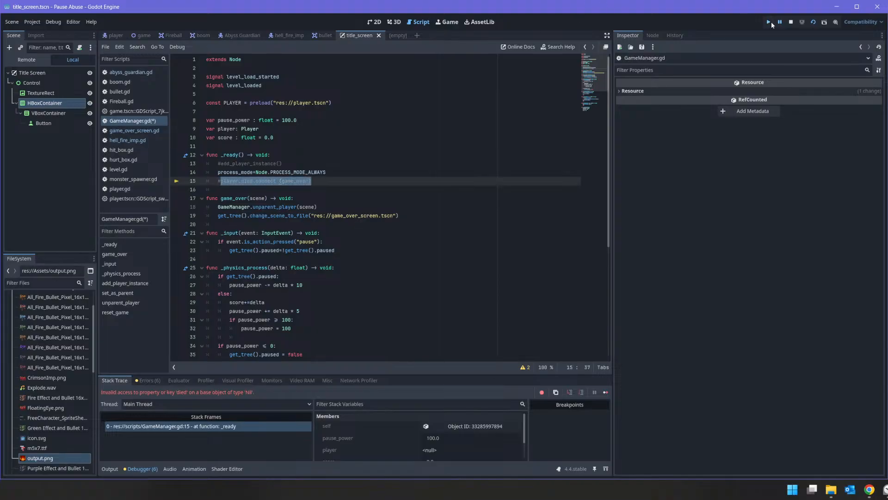
key(F5)
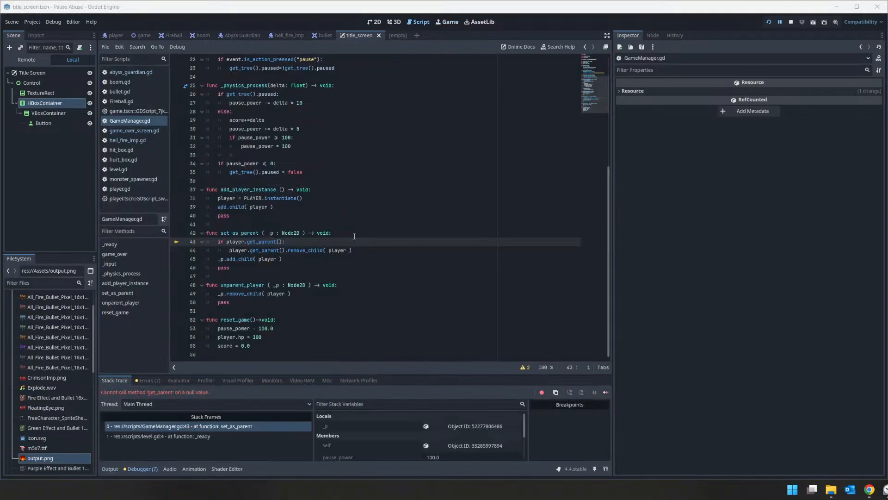
Restart the title screen scene to check how the Start Game button looks, and end the run
click(792, 24)
click(813, 22)
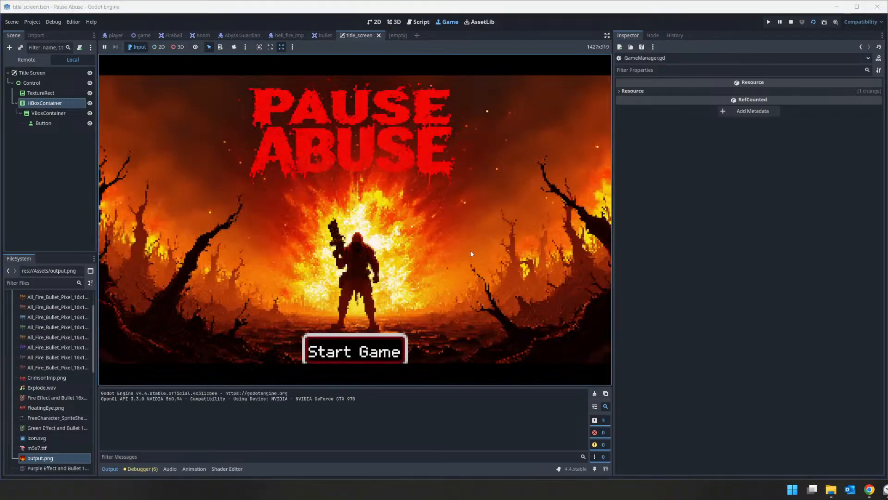
click(790, 22)
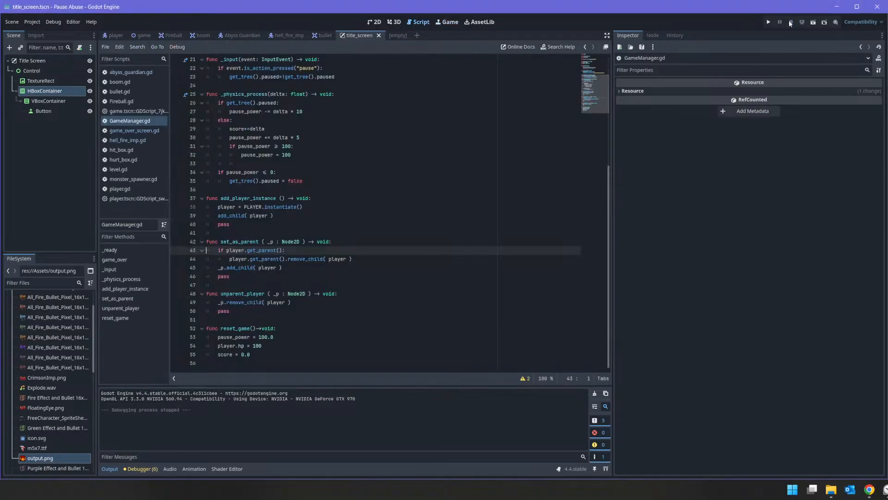
Examine the Button's Normal StyleBoxFlat override, including its border width, border color and corner radius settings
click(42, 111)
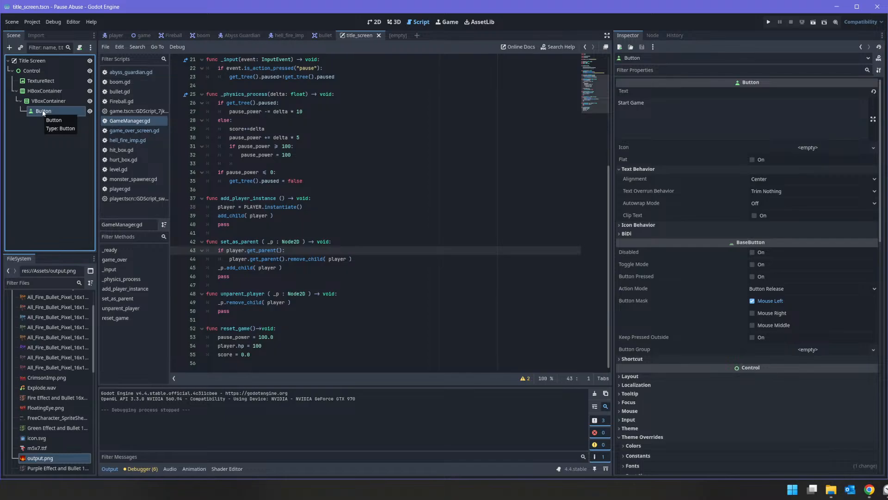
right_click(42, 112)
click(24, 138)
scroll(680, 278, down, 15)
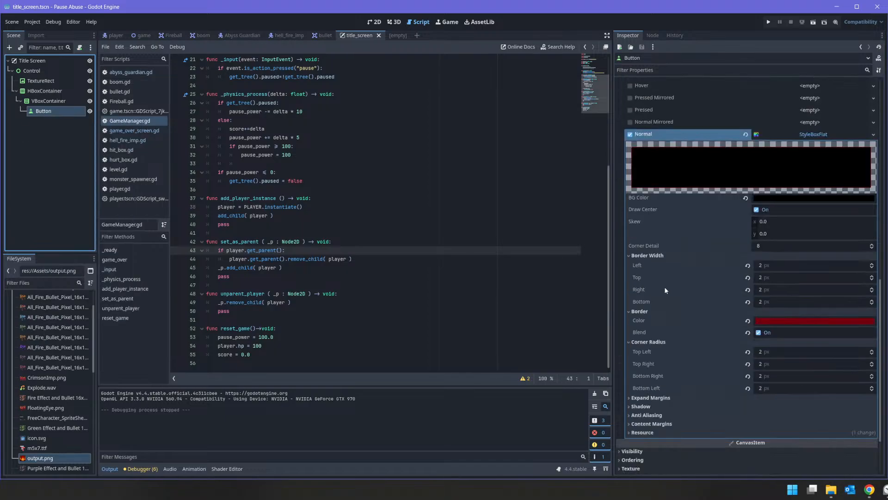
scroll(666, 273, down, 3)
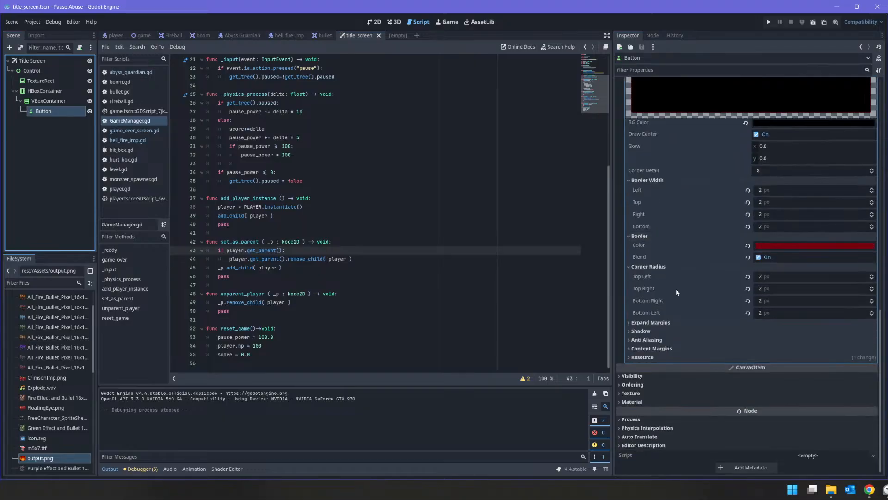
scroll(672, 265, up, 6)
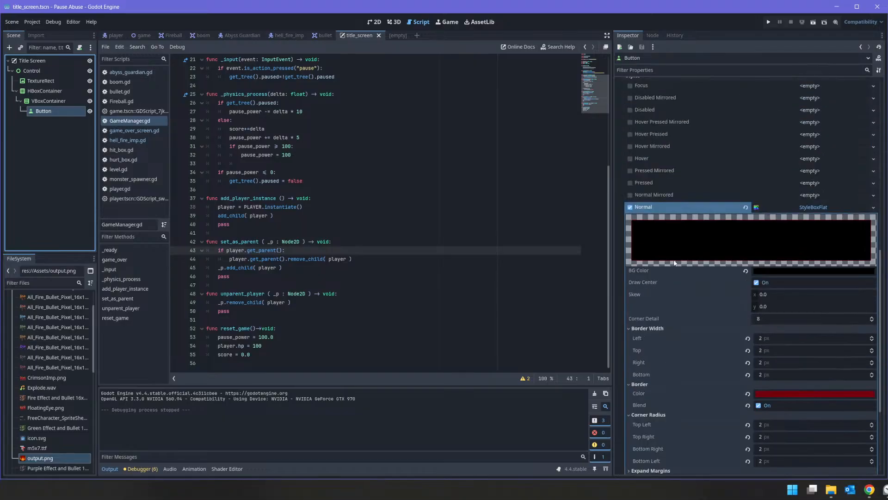
scroll(686, 242, down, 6)
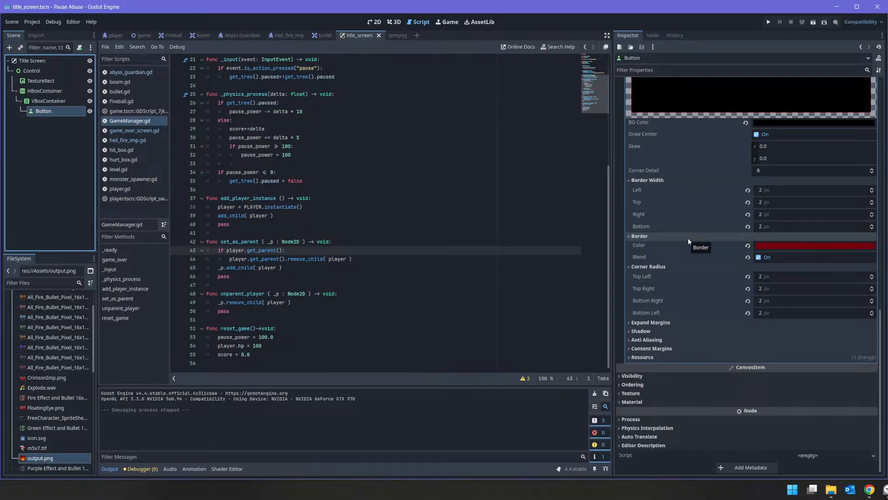
Change the Button's text to "START GAME"
scroll(698, 249, up, 15)
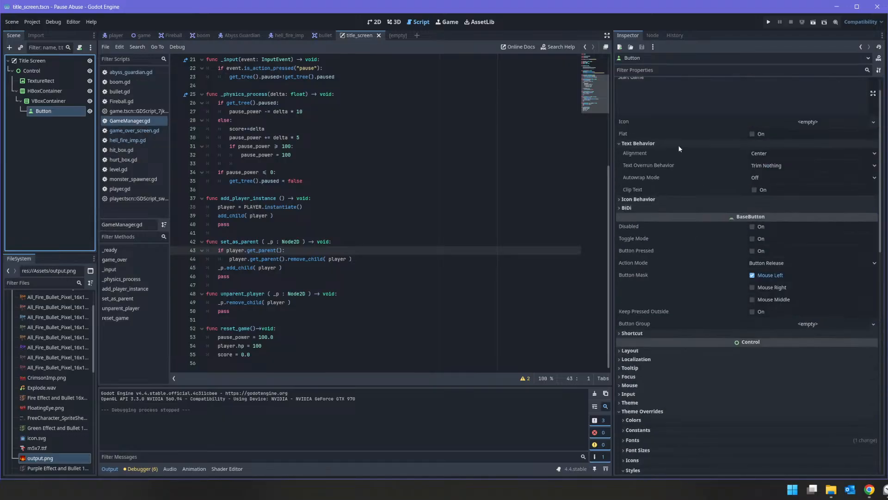
drag(671, 122, 609, 102)
text(START GAME)
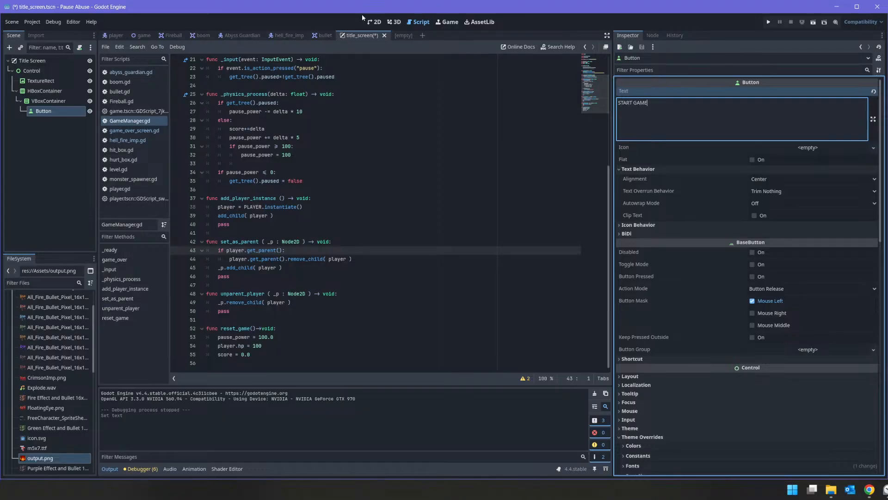
In the 2D view, copy the START GAME button's Normal style box and paste it into its Pressed style override
click(374, 22)
scroll(292, 108, up, 2)
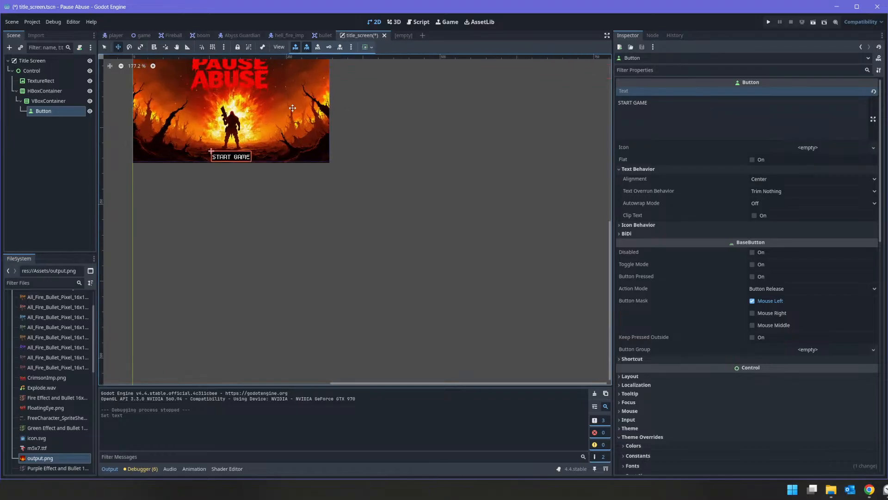
scroll(293, 108, up, 3)
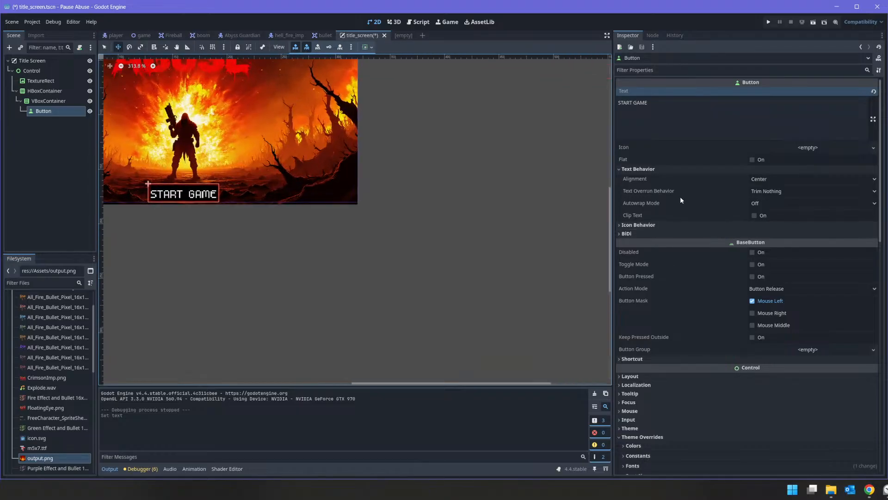
scroll(706, 263, down, 3)
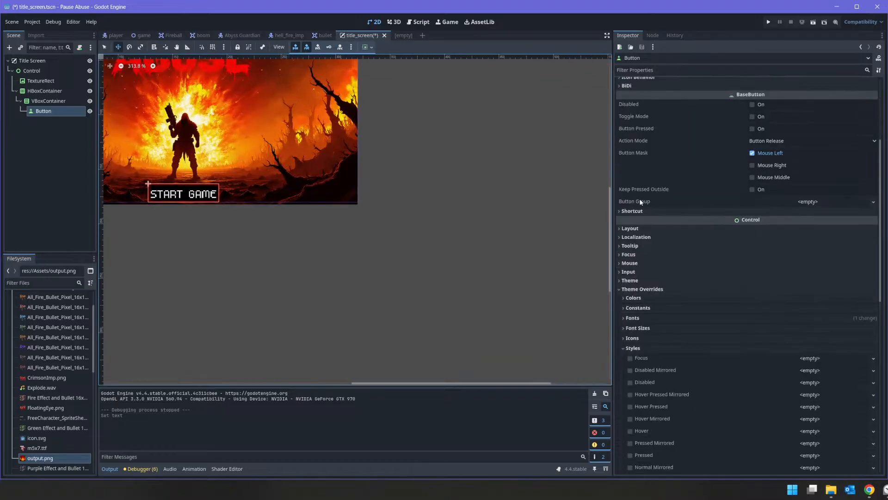
scroll(643, 306, down, 4)
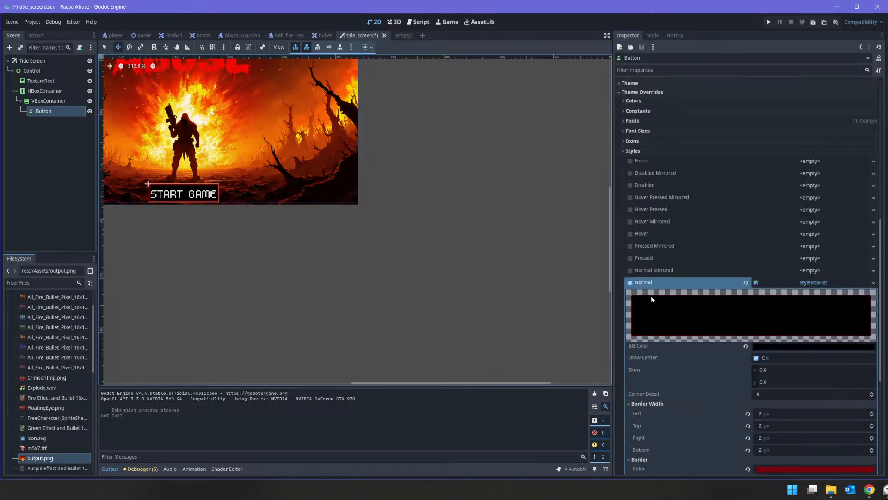
right_click(808, 284)
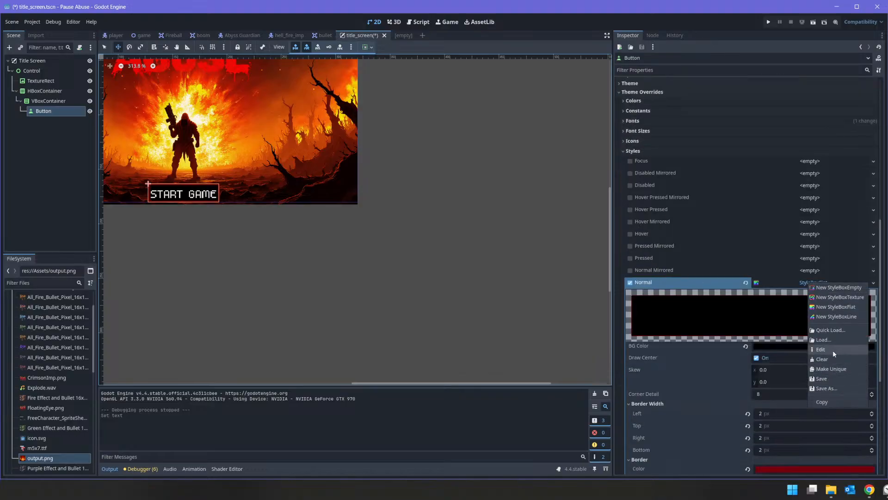
click(822, 402)
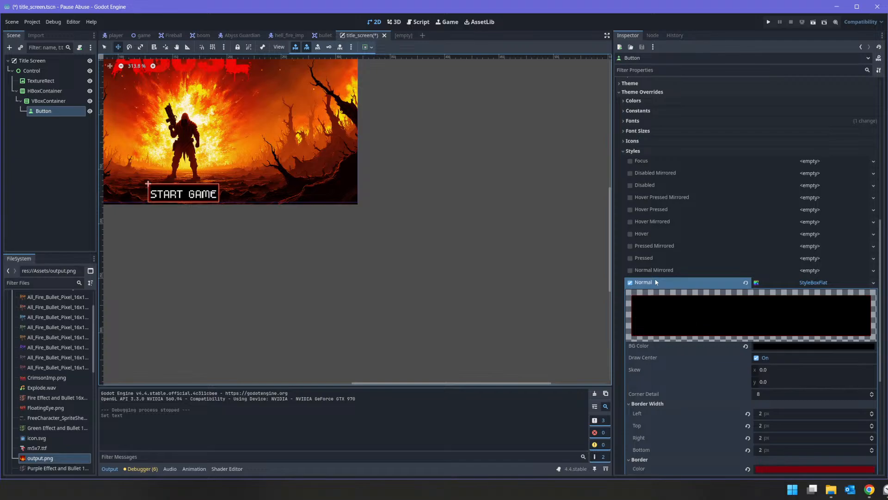
click(692, 263)
click(821, 259)
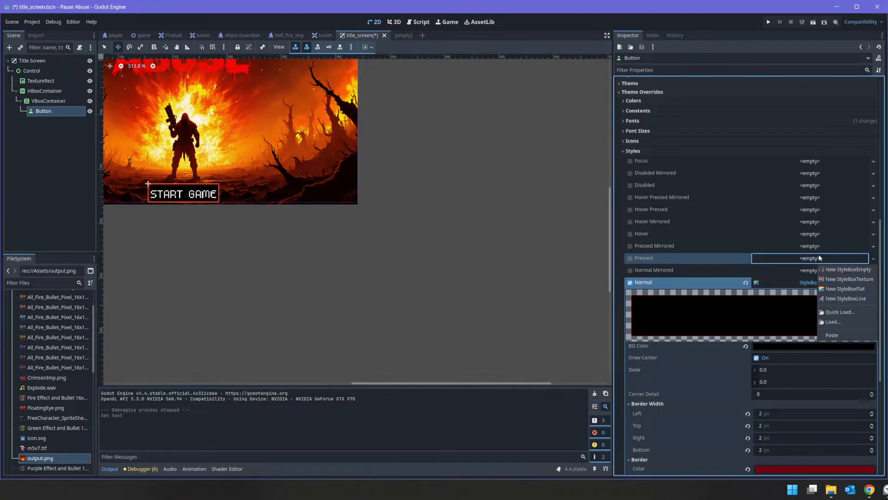
click(837, 335)
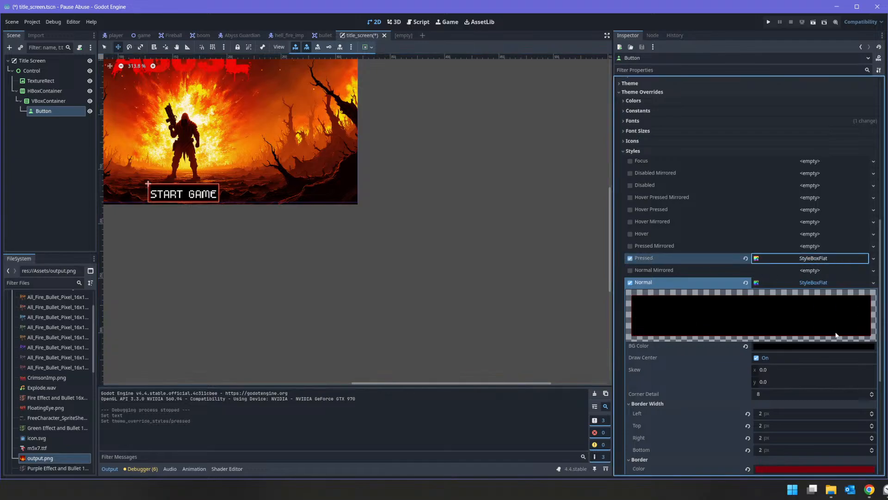
Run the title screen scene, test the START GAME button's appearance when it is used, and stop the scene
key(F5)
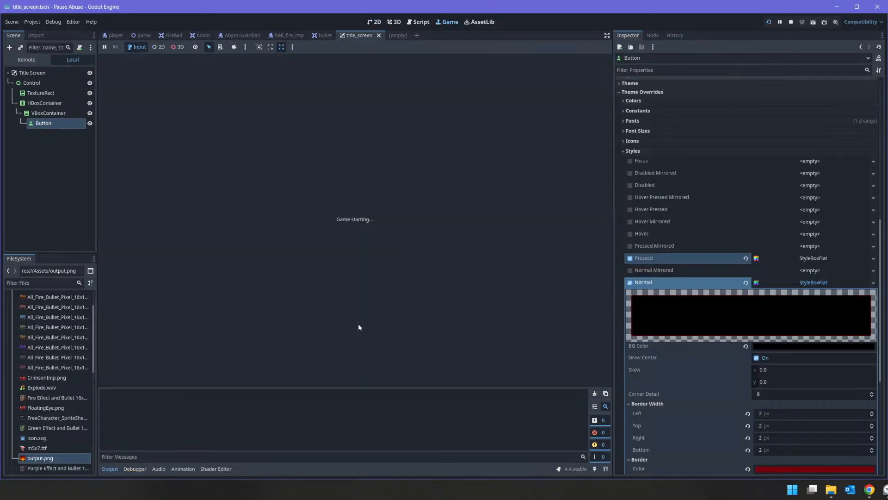
click(792, 24)
click(813, 22)
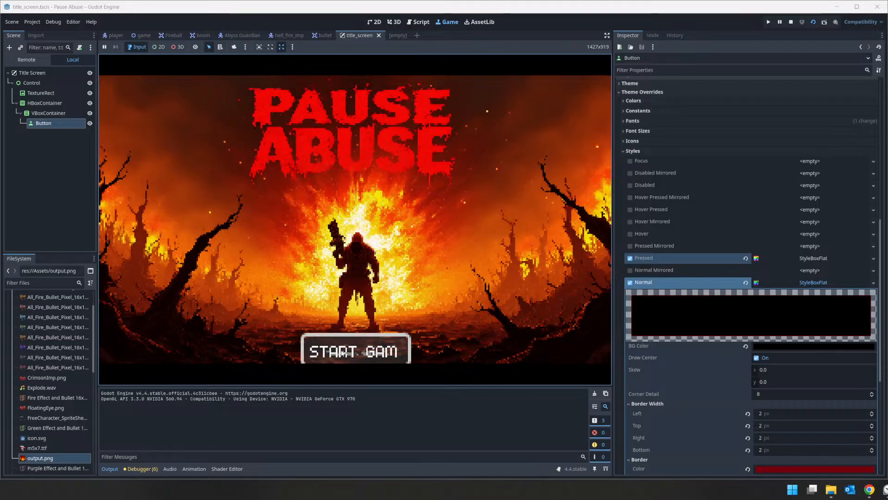
click(383, 360)
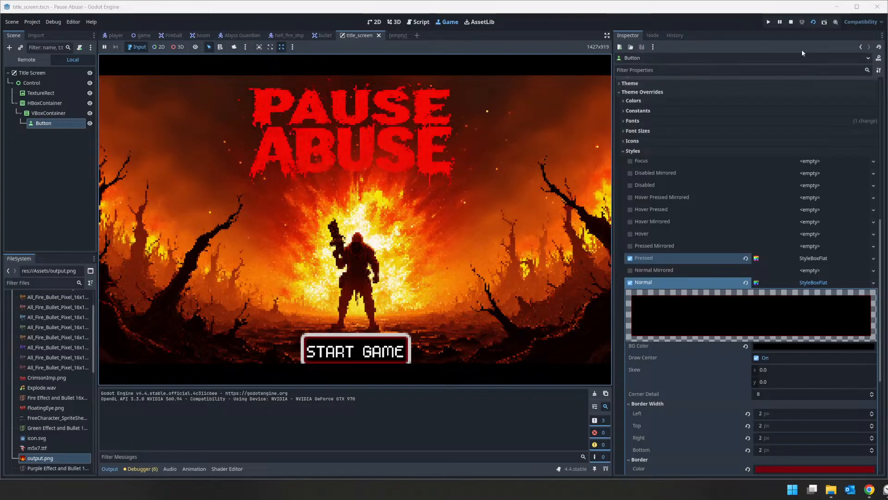
click(792, 22)
Reset all four corner radii of the button's Normal style box to 0 px
scroll(736, 294, down, 5)
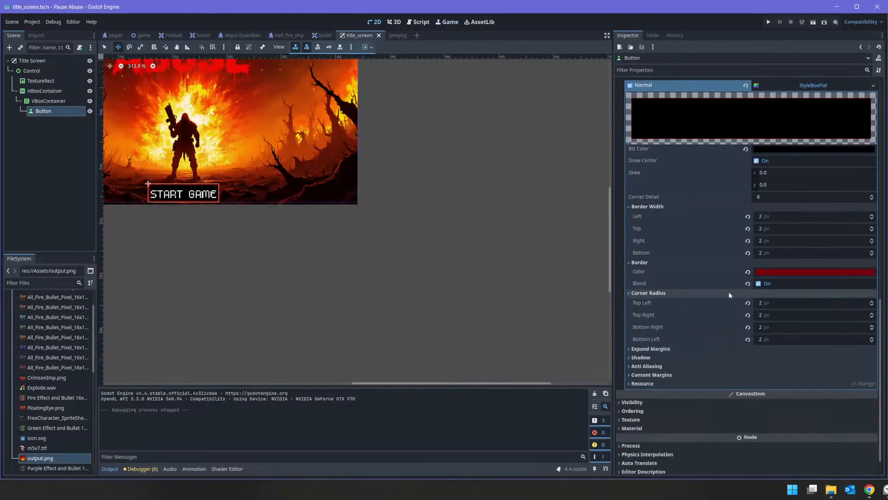
click(748, 302)
click(747, 314)
click(747, 327)
click(748, 339)
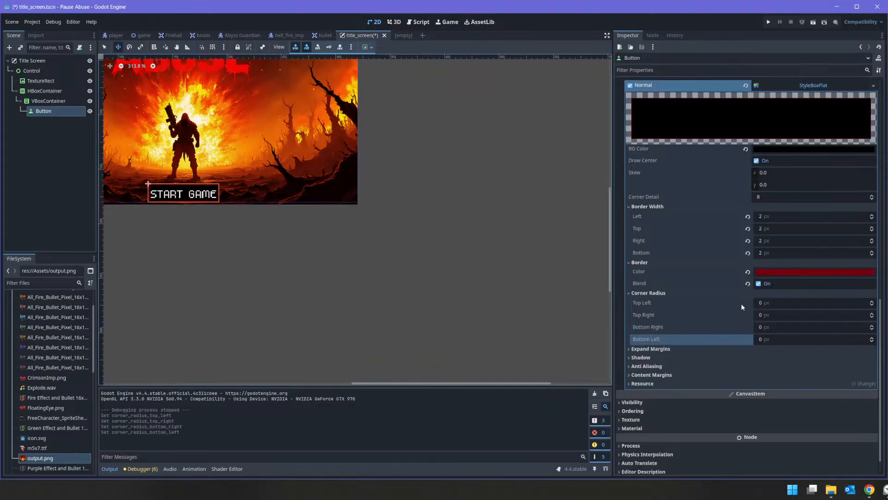
Reset the left border width of the Normal style box and set it back to 2 px
scroll(737, 283, up, 6)
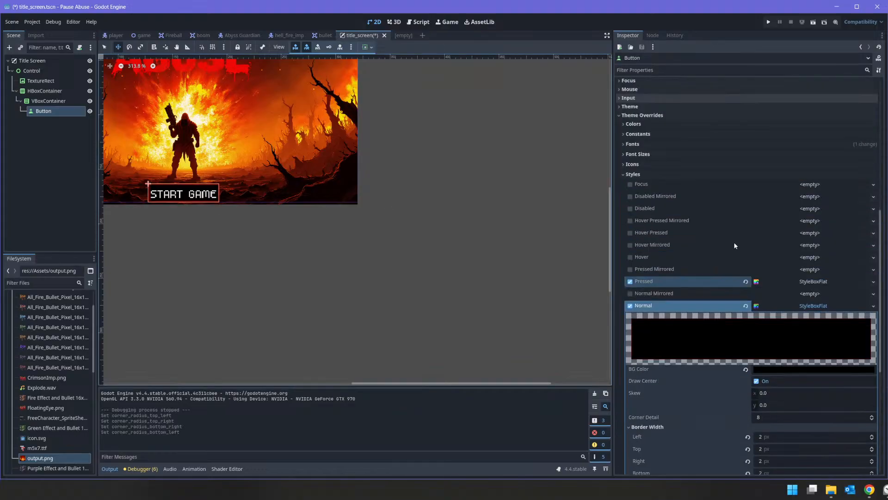
scroll(736, 250, down, 5)
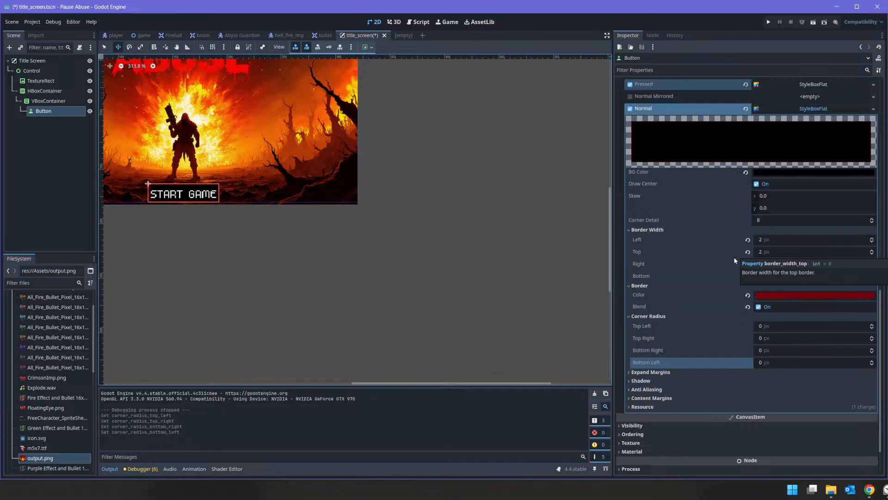
click(748, 240)
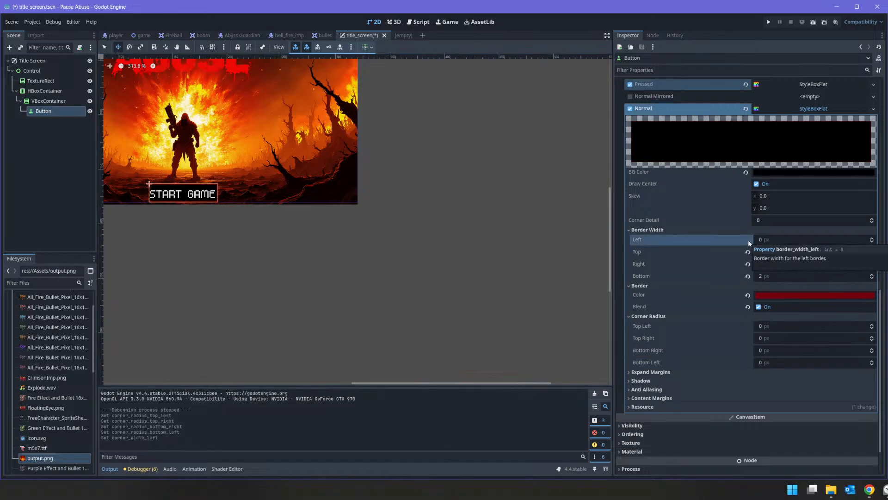
click(772, 240)
text(2)
key(Tab)
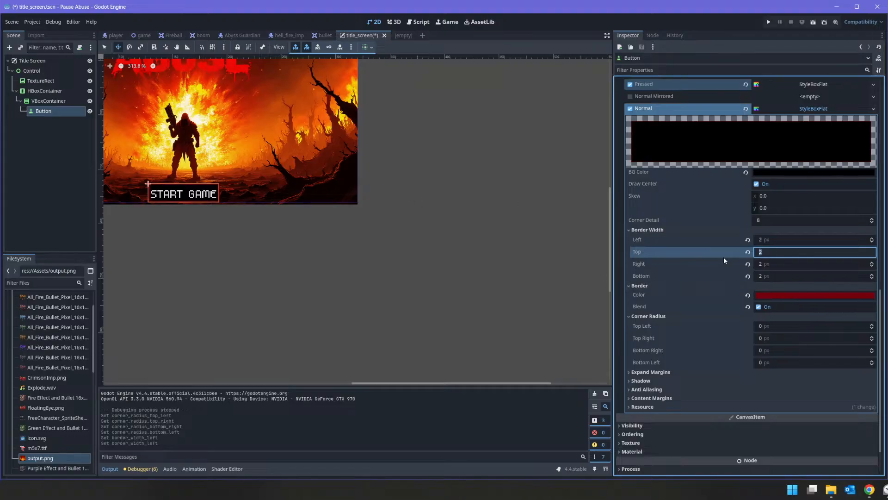
Run the title screen scene again to check the button's corners and border, and stop it
scroll(723, 256, down, 1)
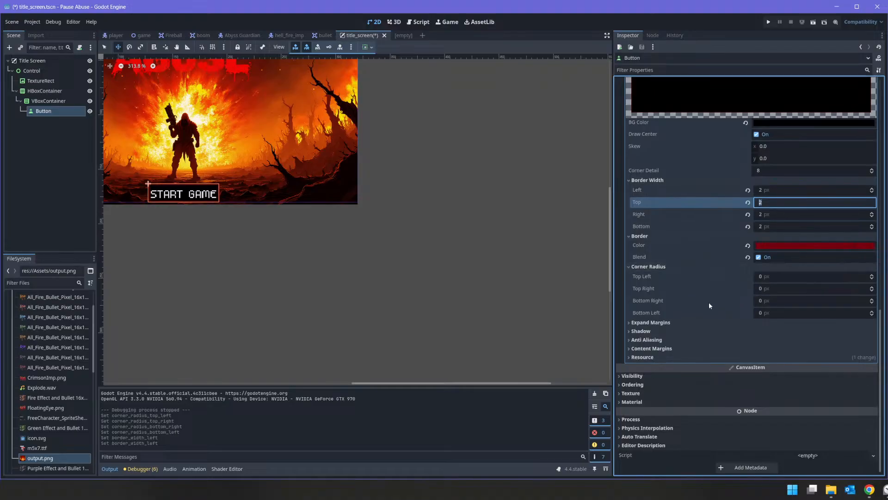
scroll(712, 287, up, 4)
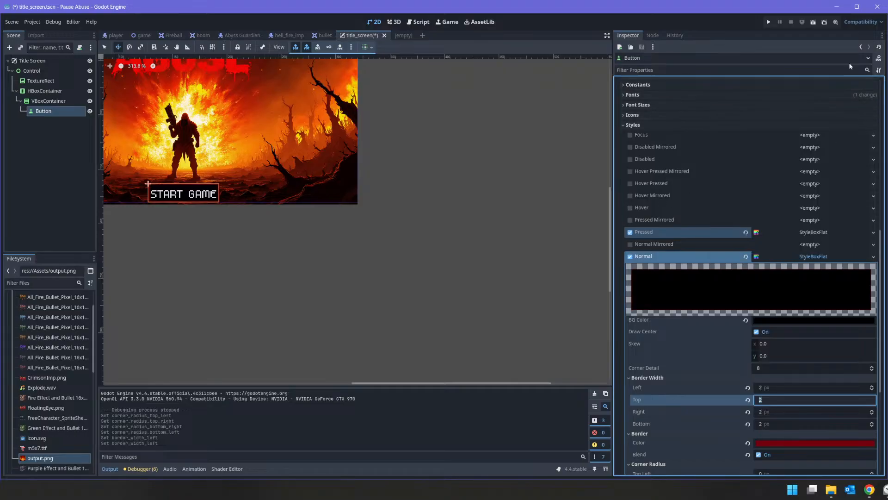
click(812, 22)
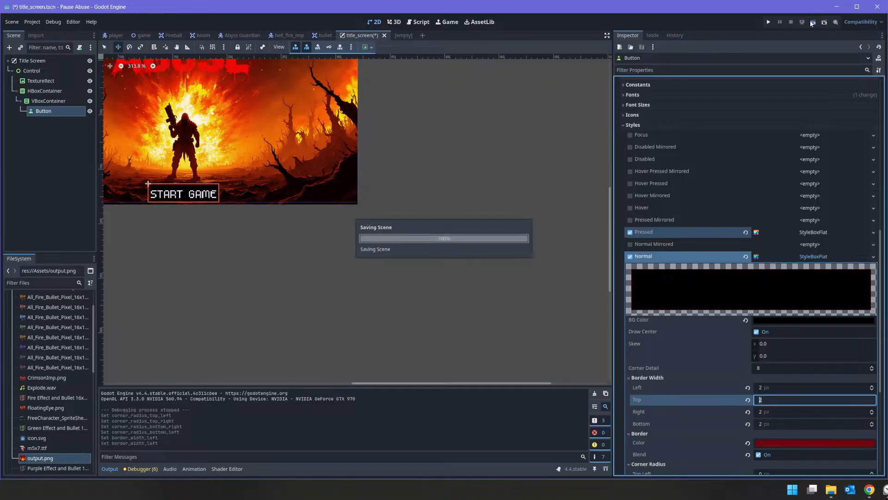
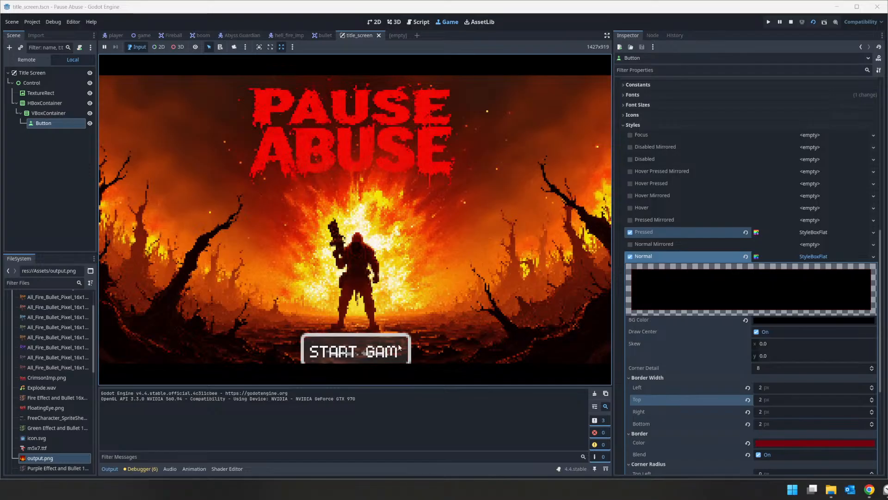
click(791, 22)
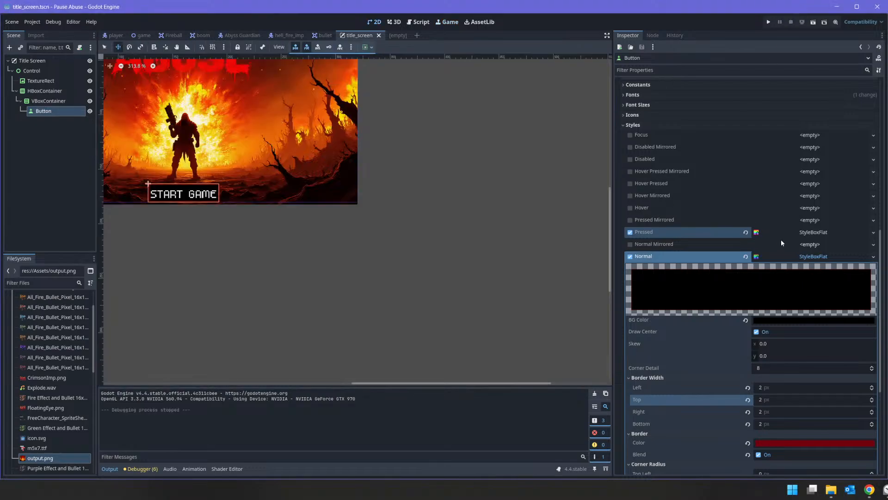
Clear the button's Pressed style override and paste a copy of the Normal style box into the Hover override
click(745, 232)
right_click(809, 257)
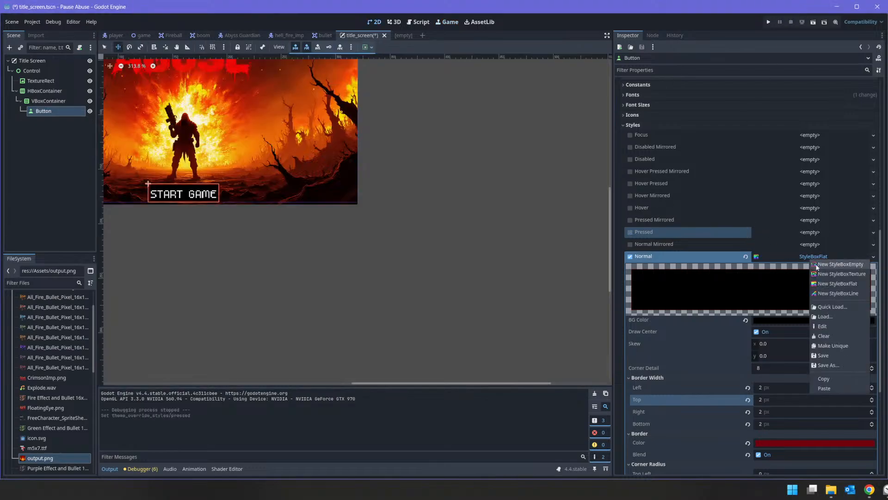
click(834, 385)
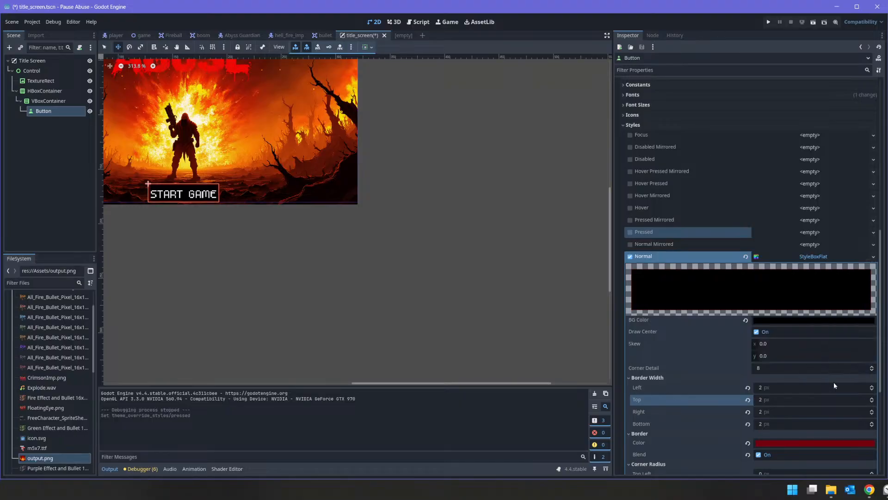
click(810, 208)
click(811, 207)
right_click(812, 206)
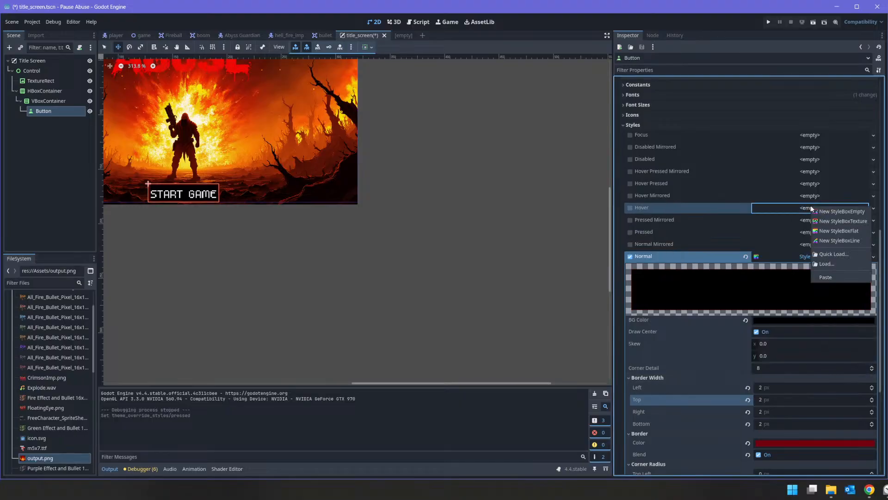
click(845, 278)
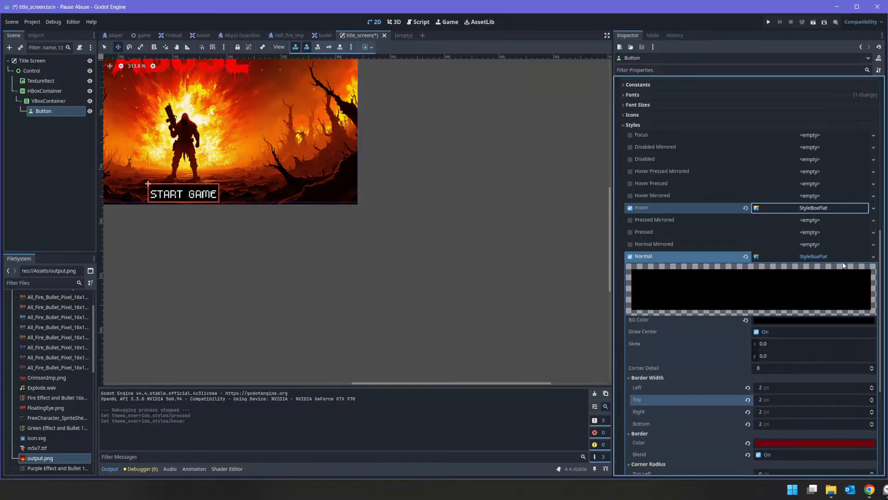
Set the background color of the button's Hover style box to dark red, hex 800000
click(820, 210)
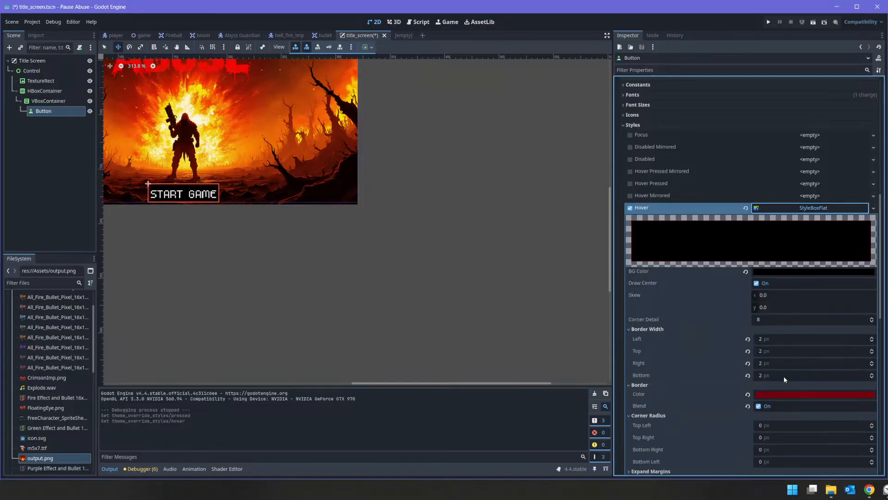
scroll(772, 248, down, 2)
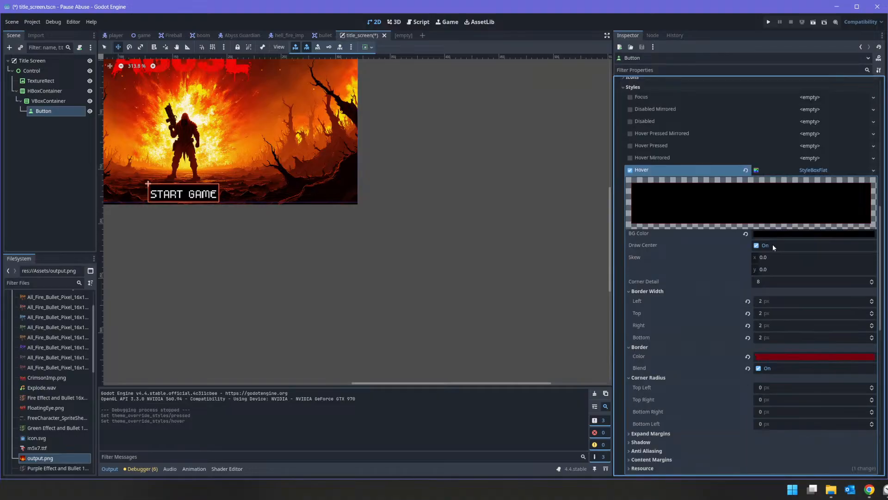
scroll(752, 260, up, 5)
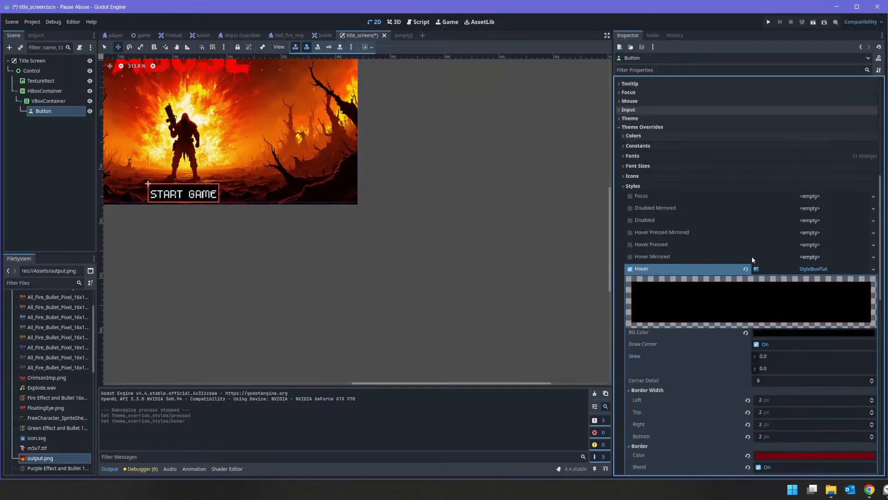
click(775, 332)
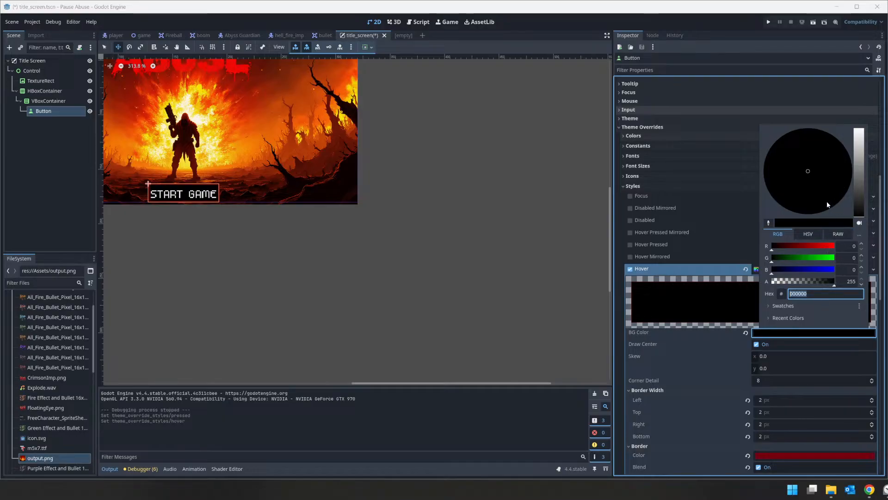
text(q)
drag(822, 246, 831, 246)
text(qqqqqqqqqqqqqf3)
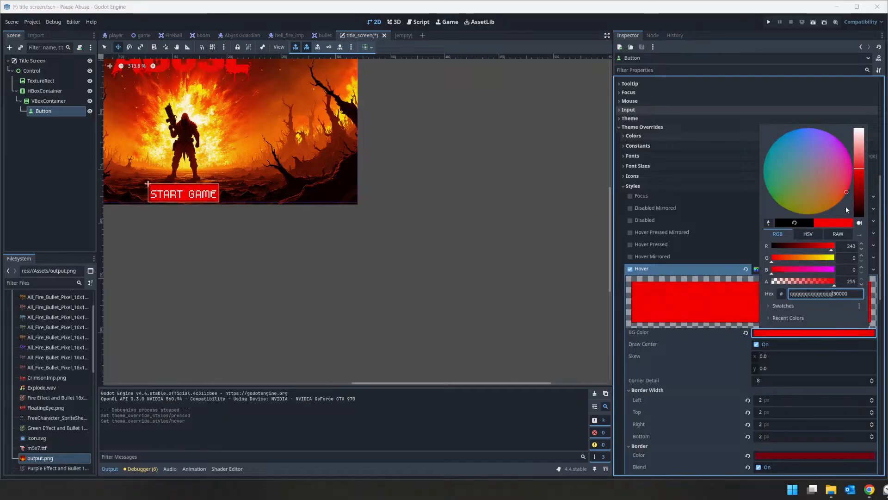
click(858, 176)
key(BackSpace)
key(BackSpace)
key(BackSpace)
key(BackSpace)
key(BackSpace)
key(BackSpace)
key(BackSpace)
key(BackSpace)
key(BackSpace)
key(BackSpace)
key(BackSpace)
key(BackSpace)
mouse_move(856, 180)
mouse_down()
mouse_move(857, 153)
mouse_move(853, 191)
mouse_up()
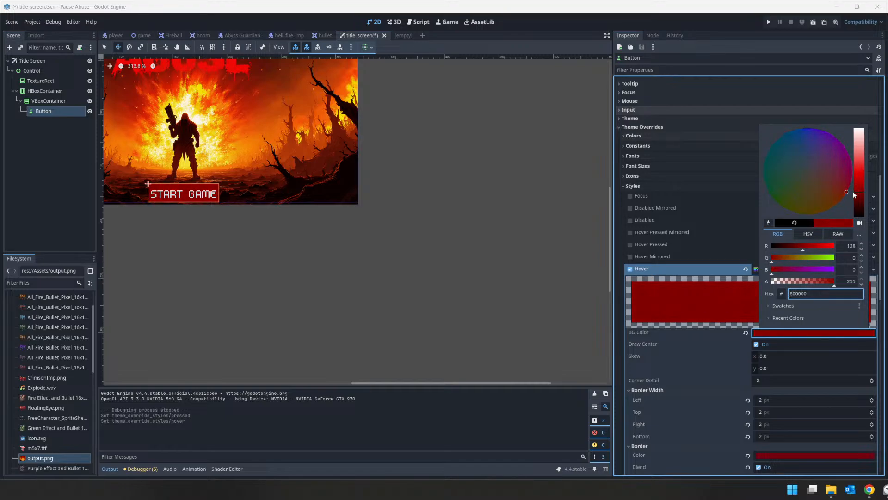
click(589, 192)
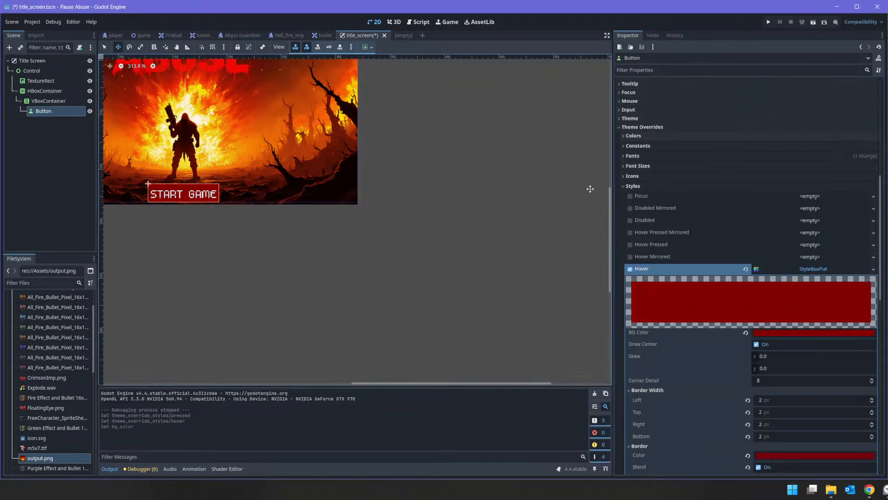
Run the title screen scene to check the button's red background, and stop it
click(814, 23)
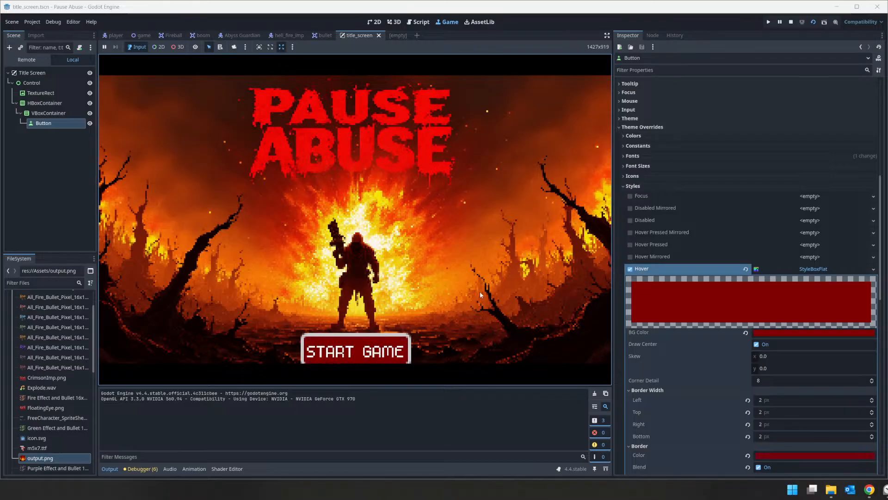
click(789, 25)
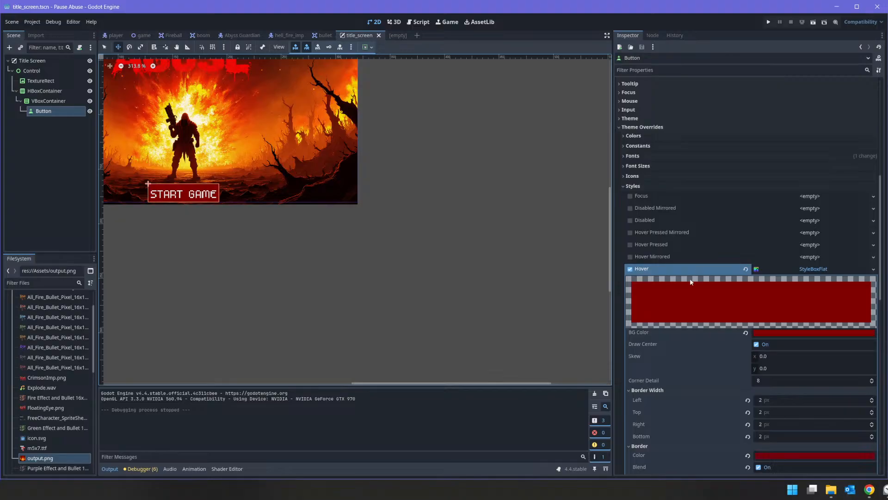
Look through the Hover style box's margin and shadow settings and the button's other properties for ways to adjust its appearance
scroll(693, 386, down, 5)
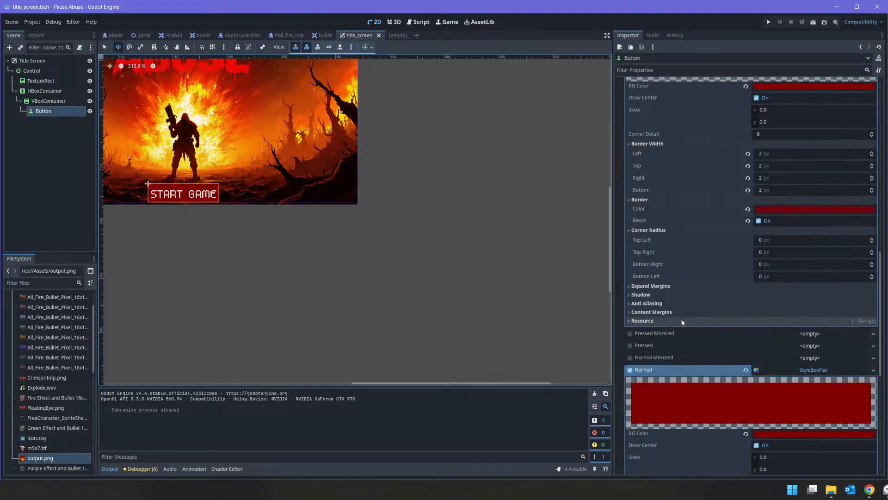
click(647, 312)
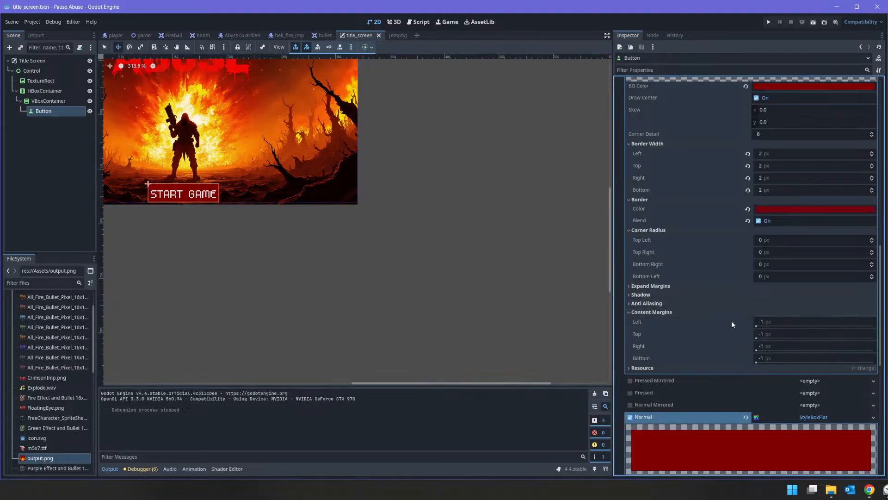
click(647, 294)
click(647, 294)
scroll(654, 278, up, 10)
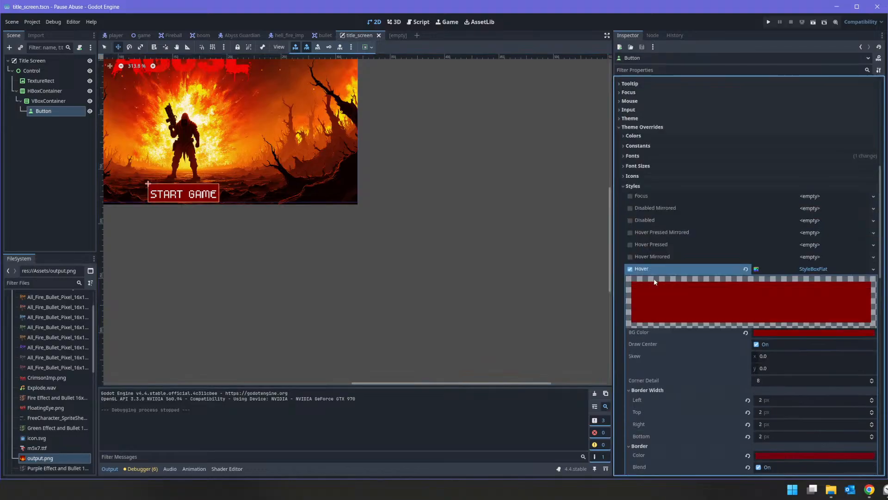
scroll(707, 212, down, 12)
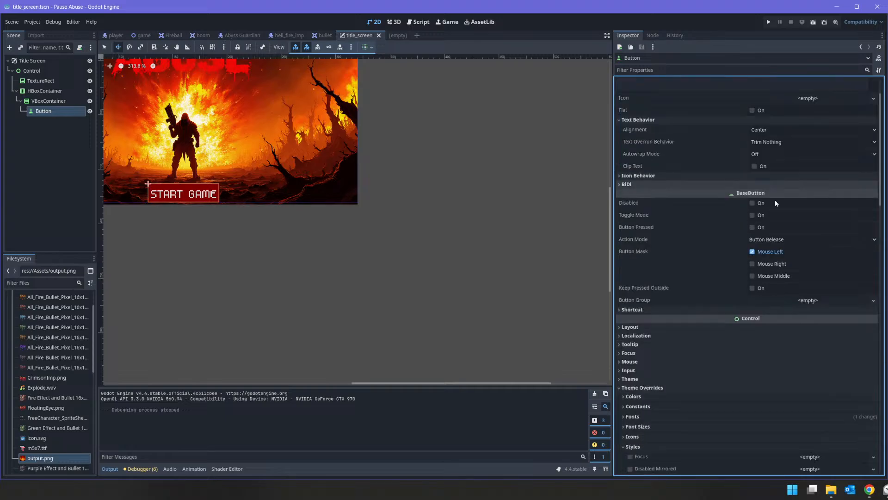
scroll(781, 207, up, 5)
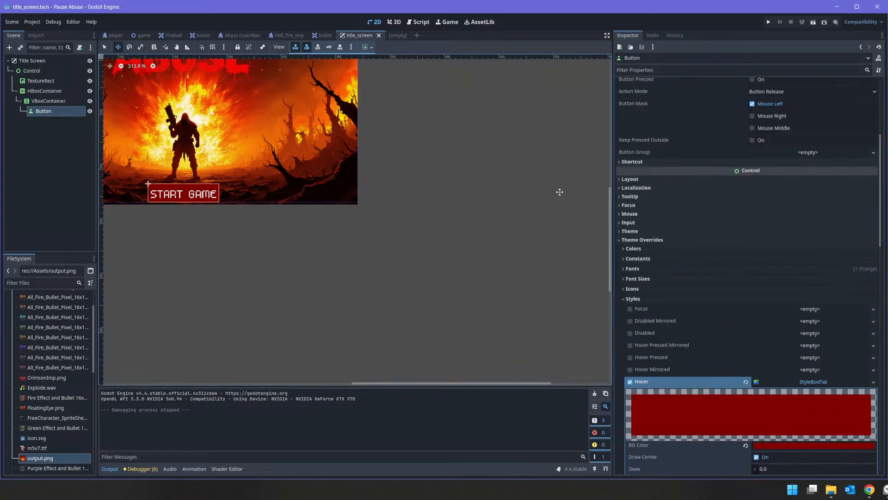
scroll(793, 253, up, 5)
scroll(765, 320, down, 5)
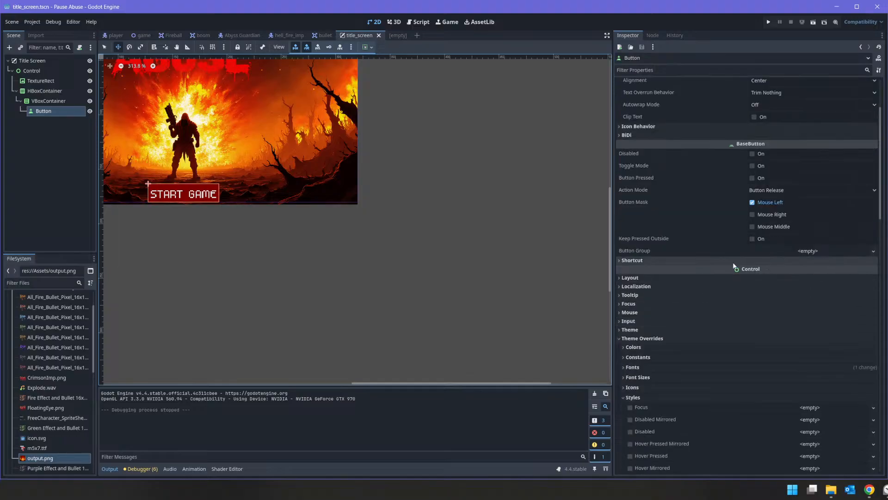
scroll(629, 277, down, 2)
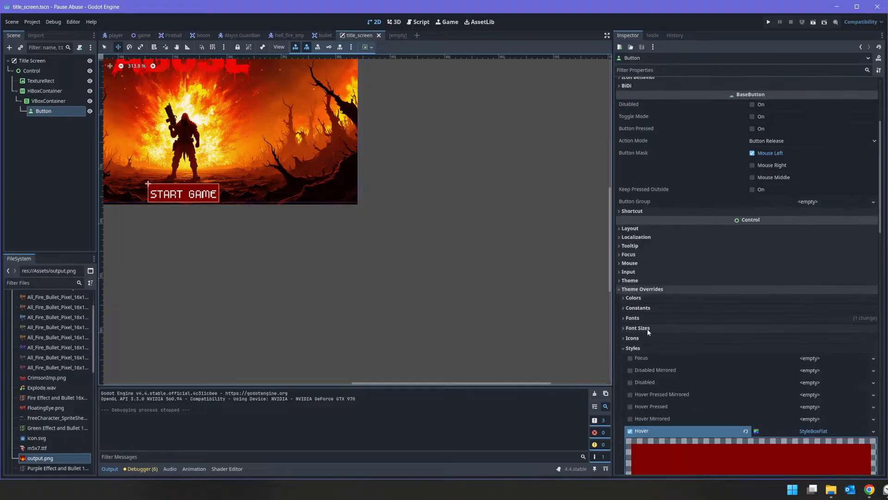
click(635, 352)
click(648, 359)
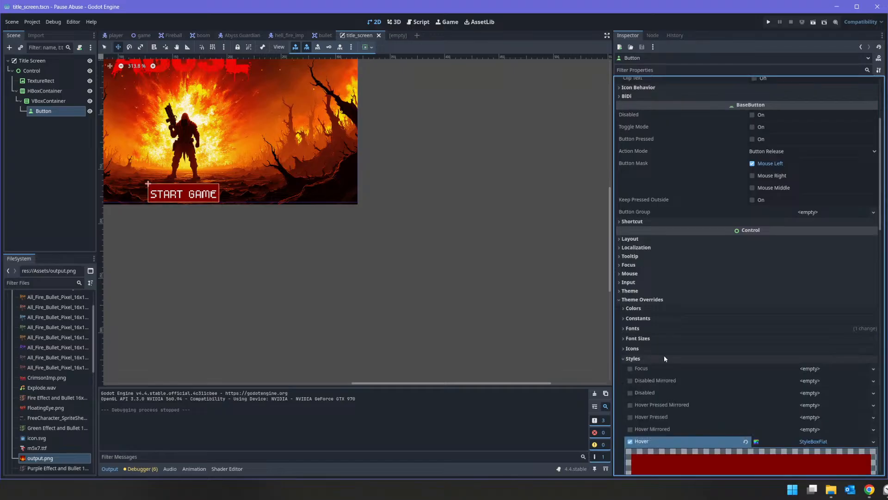
Clear the button's Hover and Normal style overrides and save the title screen scene
scroll(745, 301, down, 3)
click(746, 293)
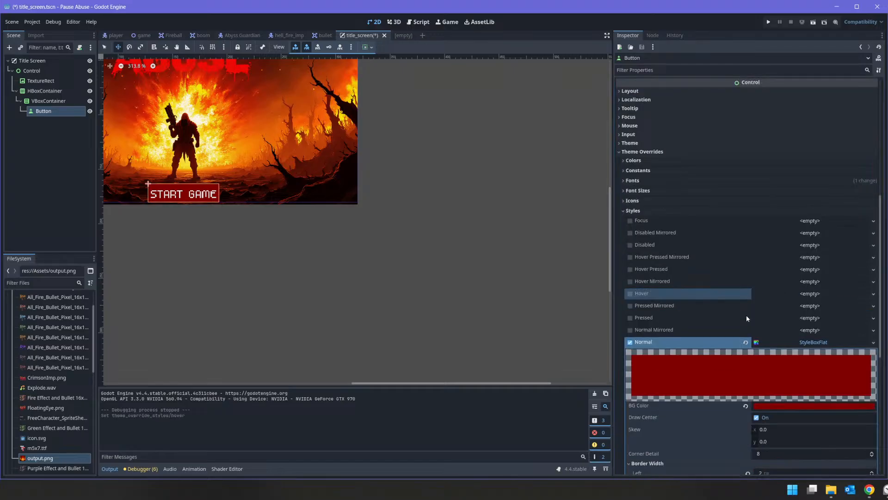
click(746, 343)
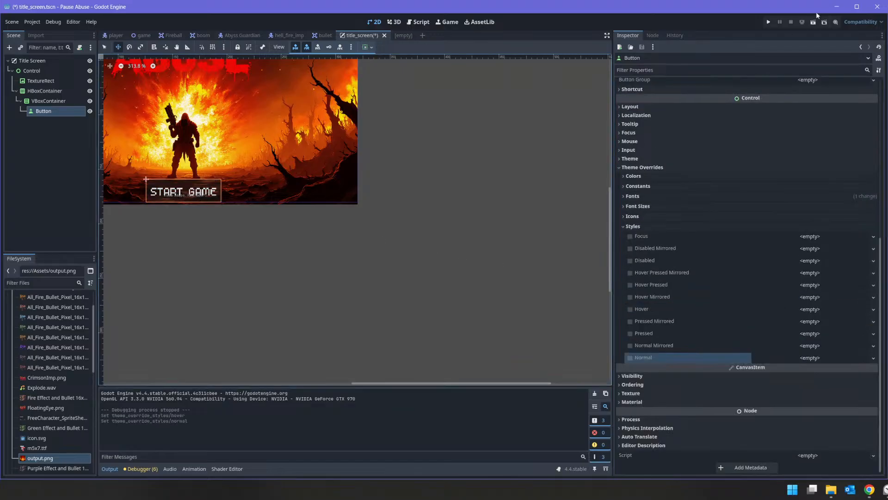
key(ctrl+s)
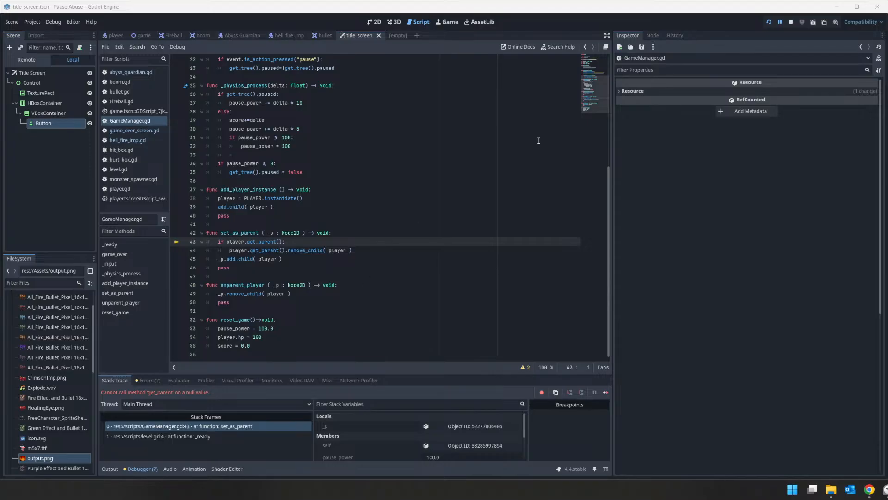
Stop the running project, run the title screen scene to check the button's default style, and stop it
click(790, 22)
key(F5)
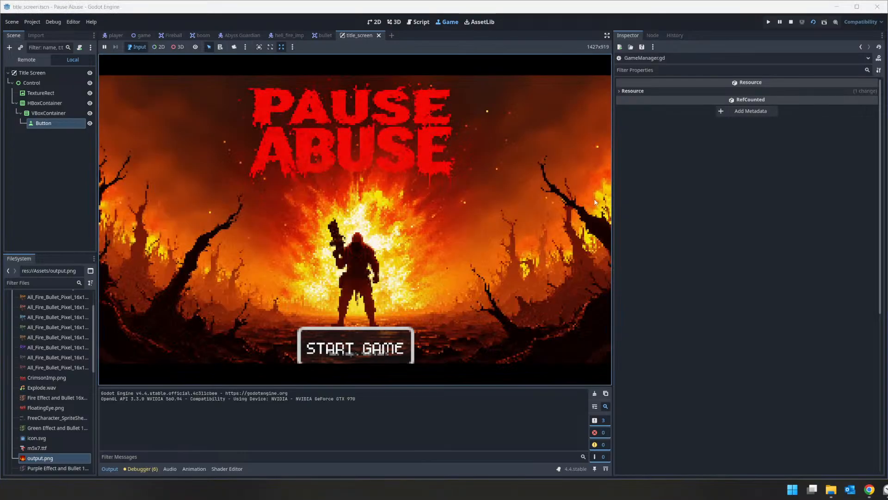
click(793, 24)
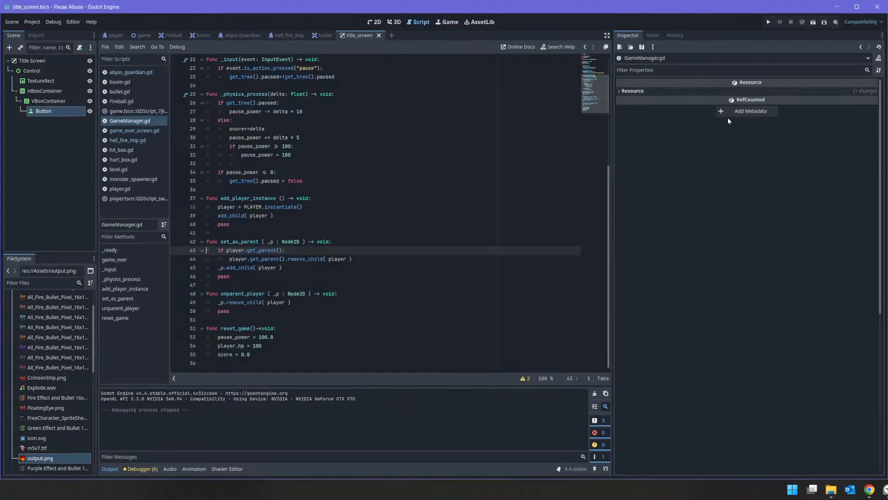
Return to the 2D view and nudge the HBoxContainer up and slightly right to position 126.5, 150 px
click(374, 21)
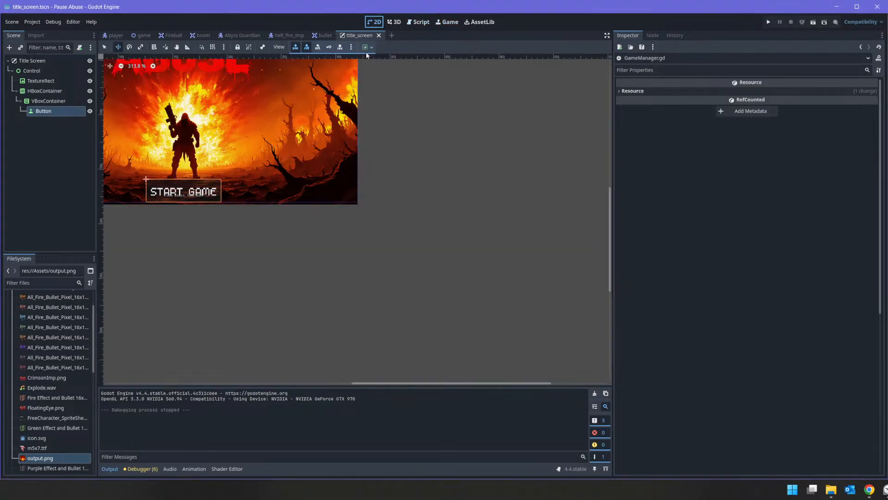
click(62, 89)
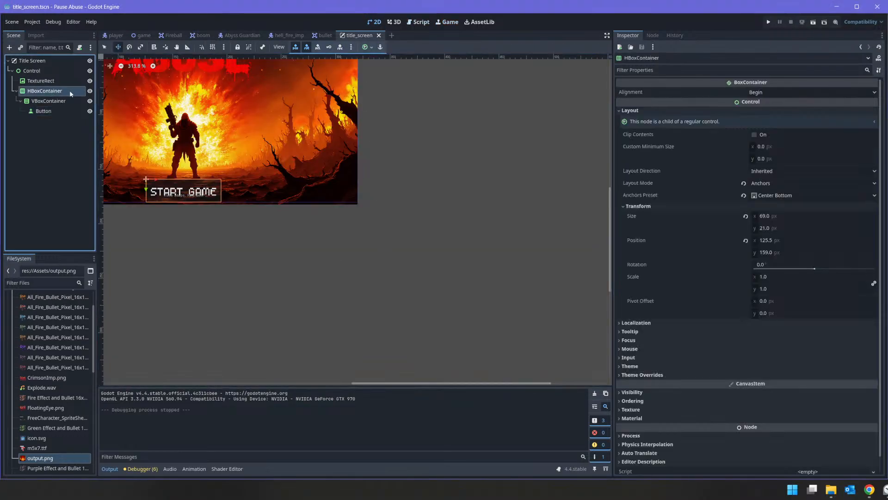
key(Up)
key(Up)
key(Up)
key(Up)
key(Up)
key(Up)
key(Up)
key(Up)
key(Up)
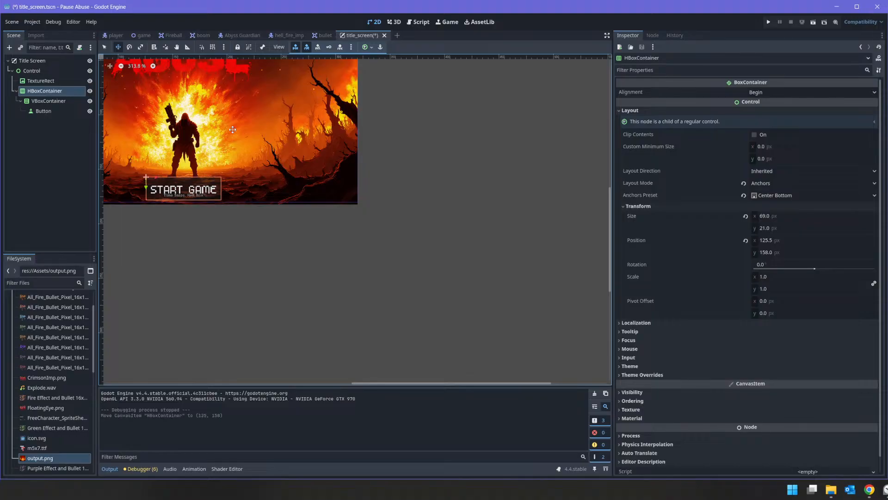
key(Up)
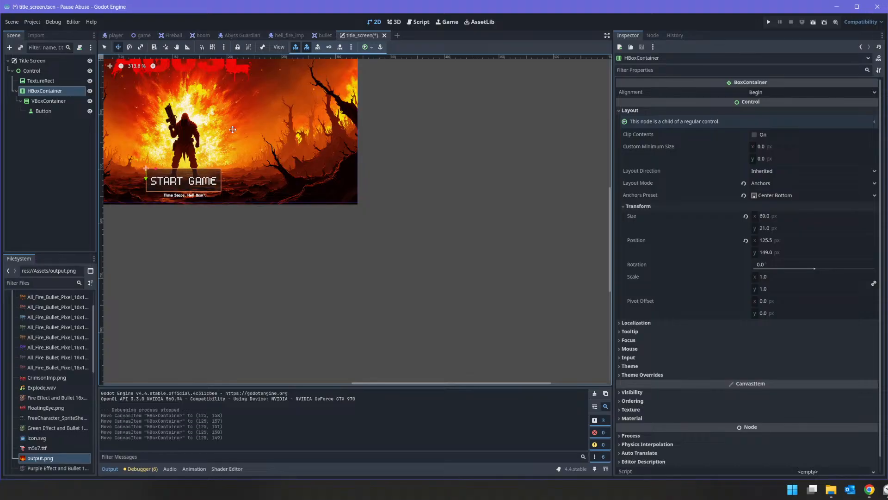
key(Down)
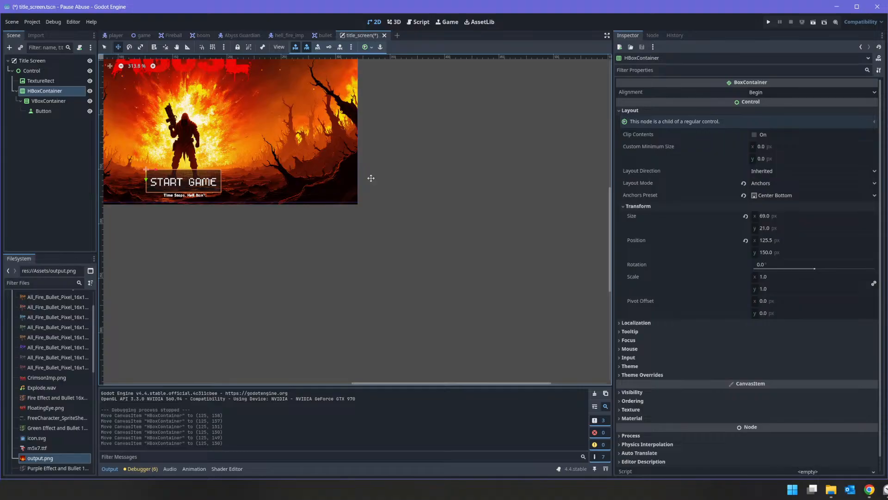
middle_drag(383, 110, 570, 172)
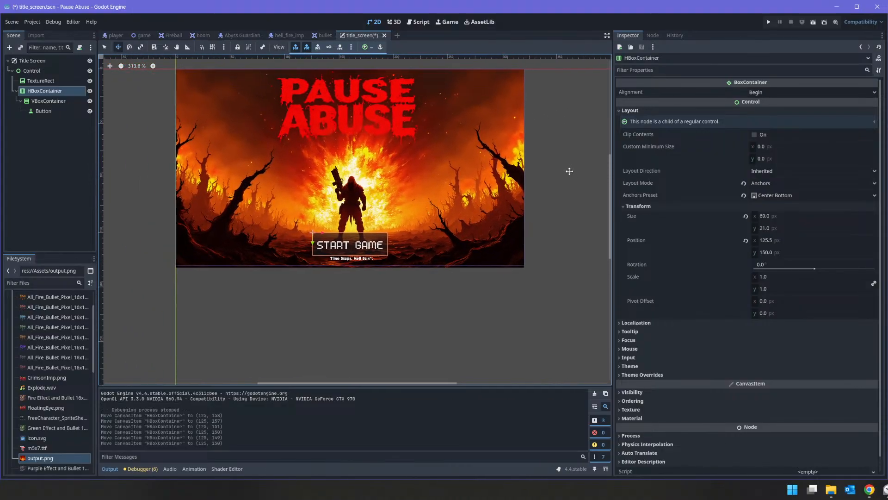
key(Right)
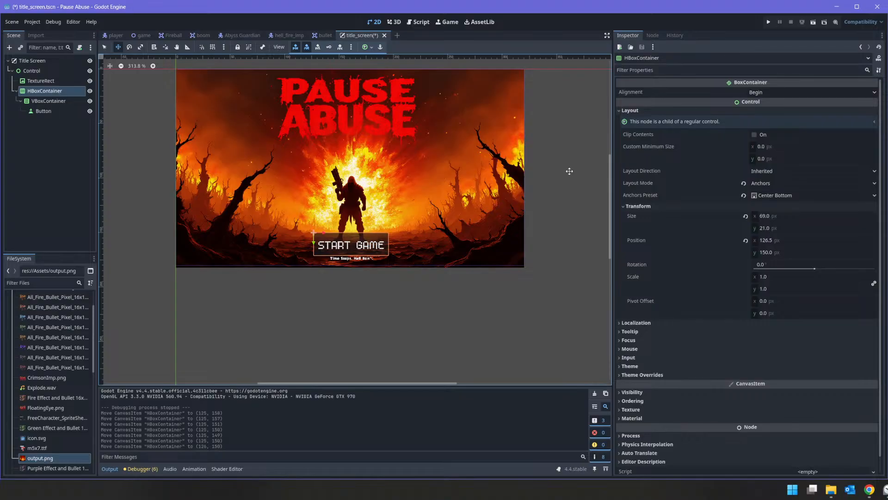
Run the title screen scene to check the START GAME button's new position, stop it, and select the Button node
click(811, 25)
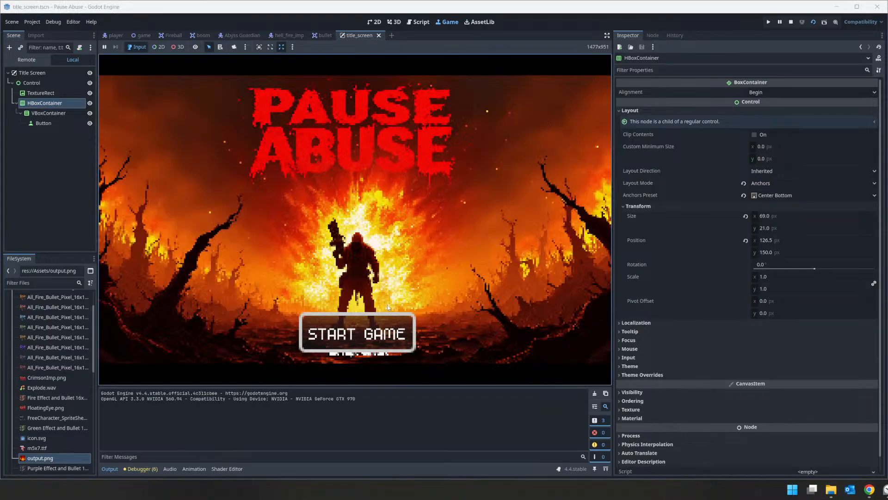
click(794, 21)
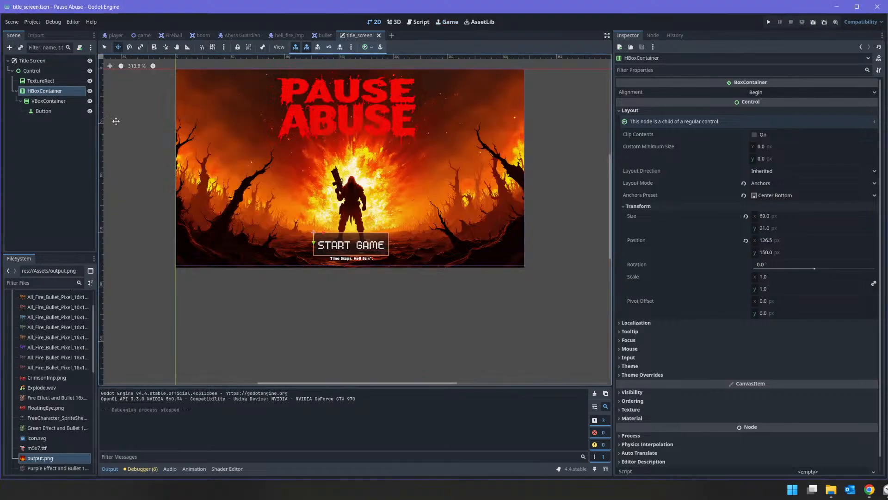
click(47, 112)
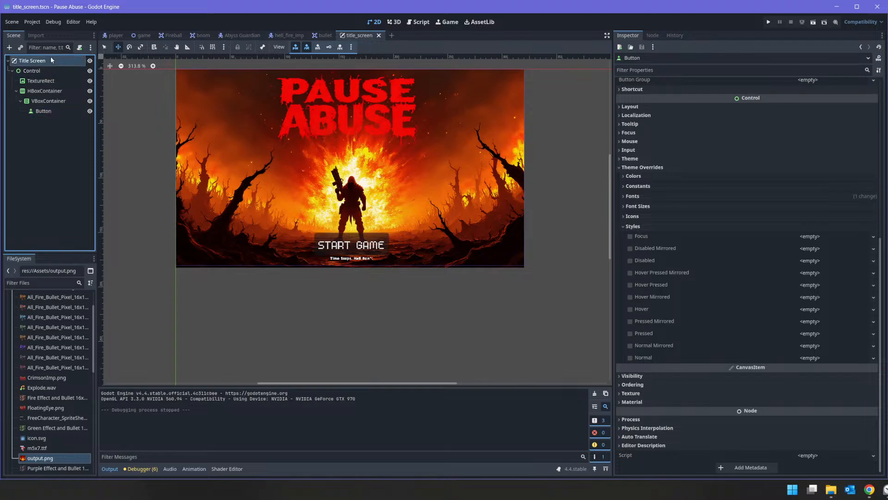
Attach a built-in GDScript to the Title Screen node and add an onready variable referencing the Button node
right_click(52, 60)
click(81, 47)
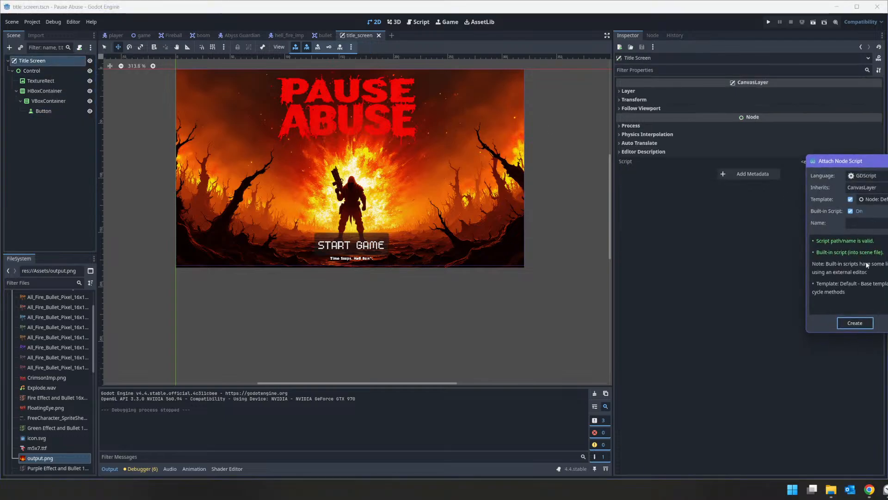
click(853, 324)
drag(43, 111, 224, 76)
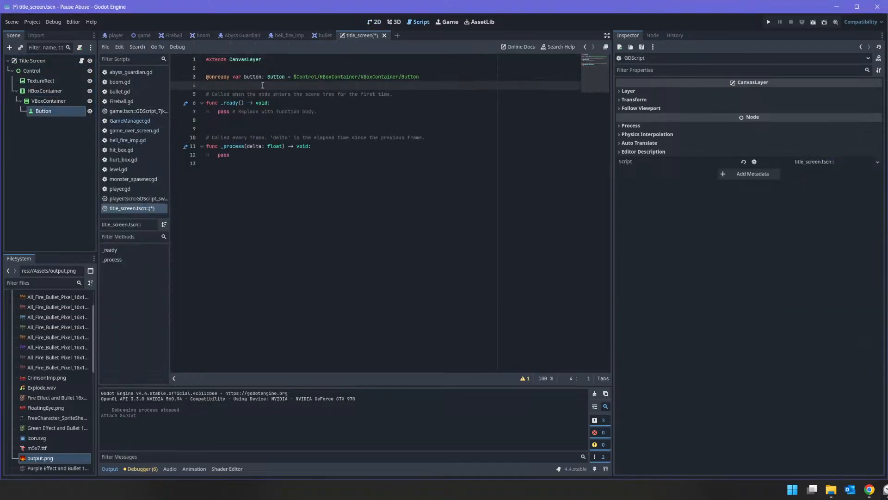
In _ready, connect the button's pressed signal to start_game with button.pressed.connect(start_game)
click(216, 111)
key(Return)
key(Up)
text(button.press)
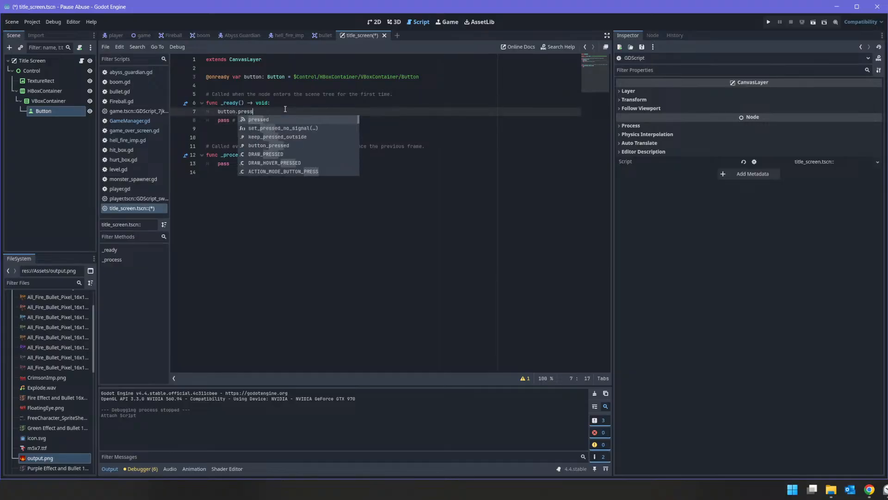
key(Return)
text(.connect()
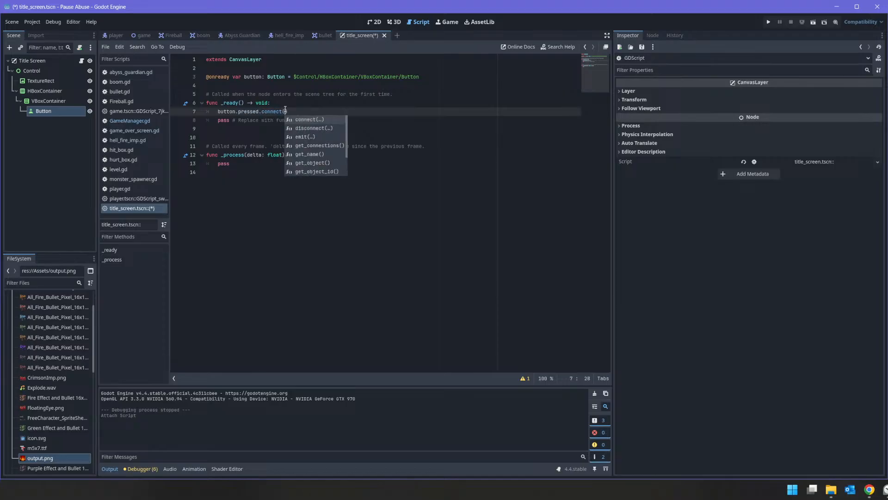
text(start_)
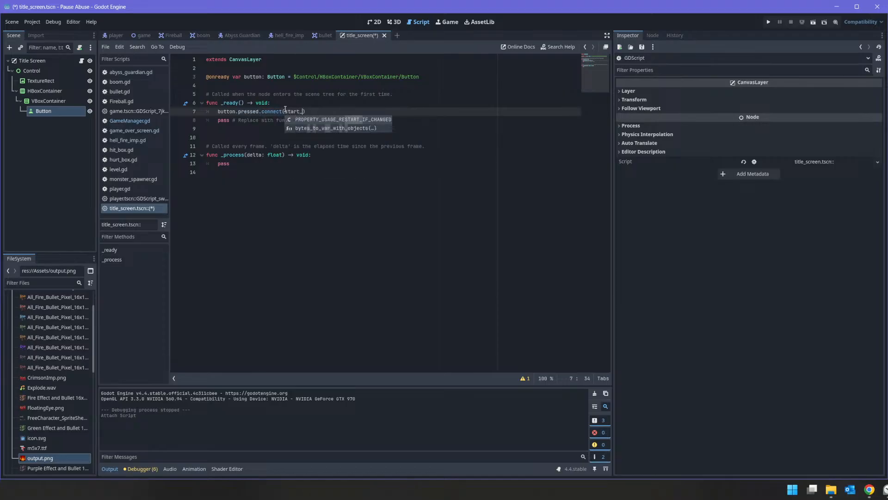
text(game)
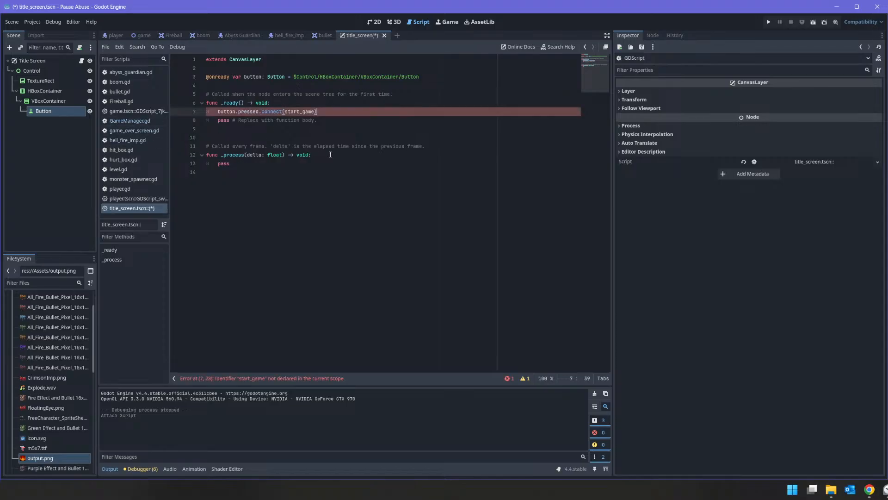
Add a function start_game()->void containing only pass at the end of the title screen script
click(239, 178)
key(Return)
text(func start_)
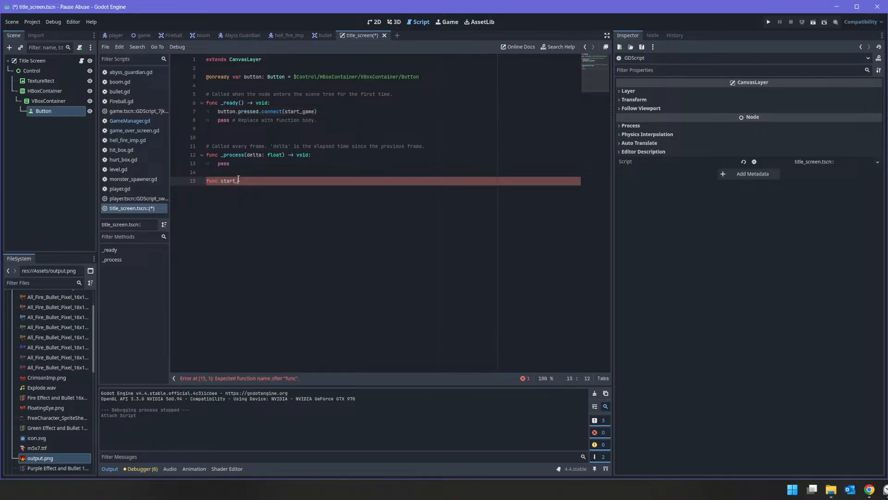
text(game()->void:)
key(Return)
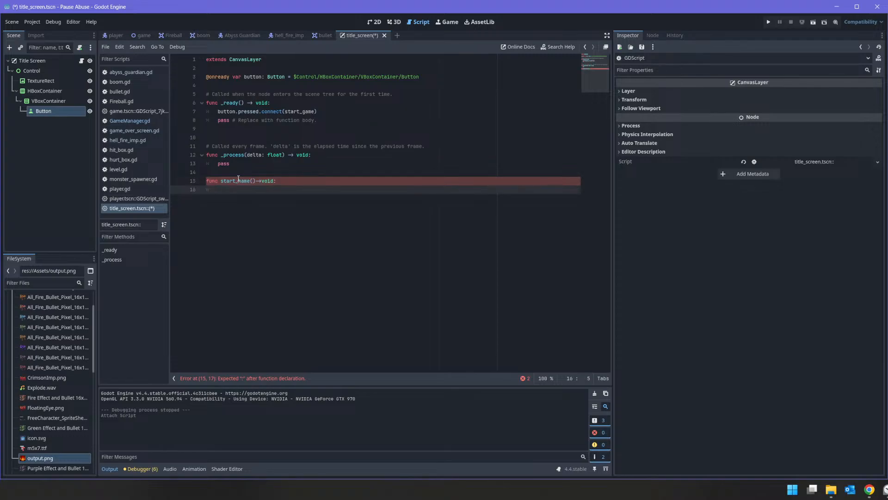
text(pass)
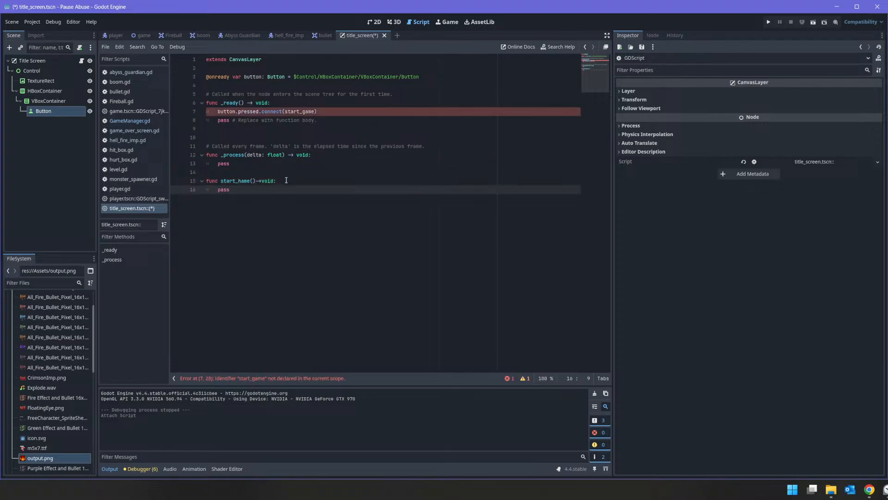
key(Up)
key(Delete)
text(g)
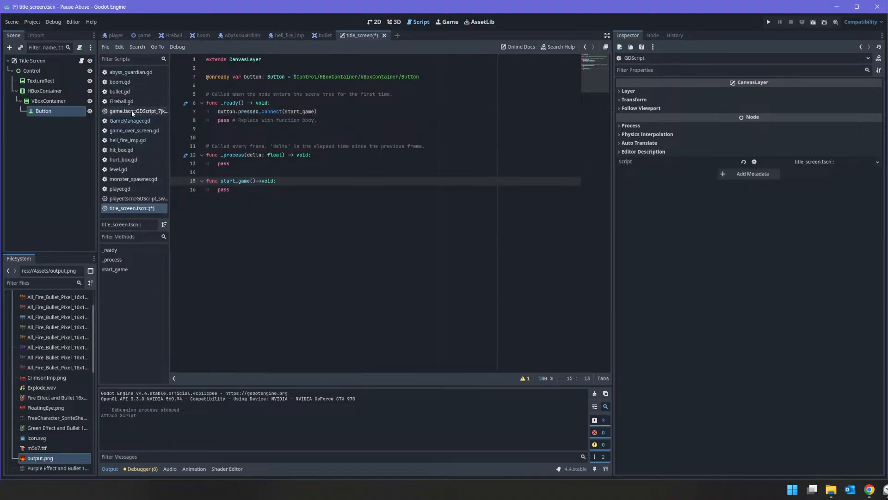
Copy the GameManager.reset_game() and change_scene_to_file lines from restart_game in game_over_screen.gd
click(134, 131)
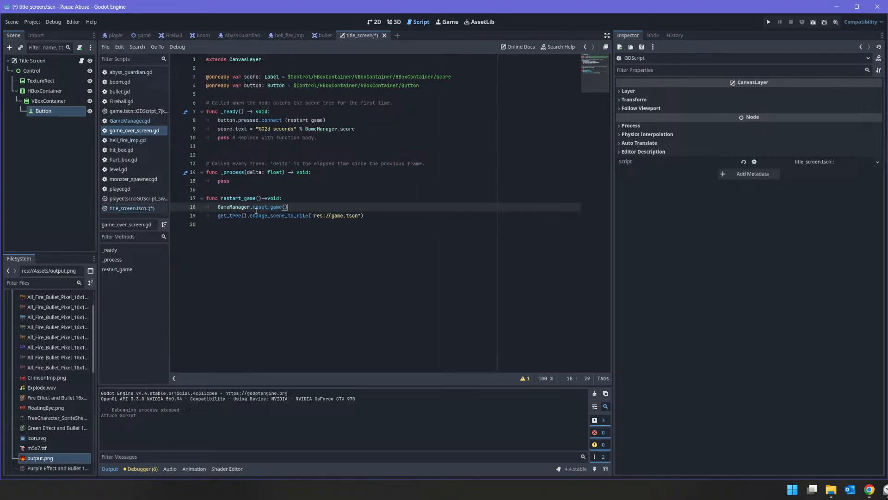
drag(391, 219, 159, 209)
right_click(246, 219)
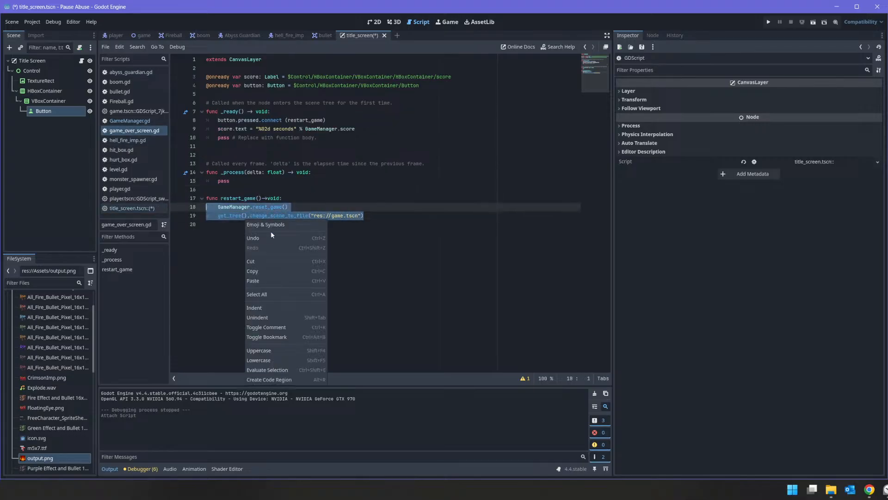
click(262, 271)
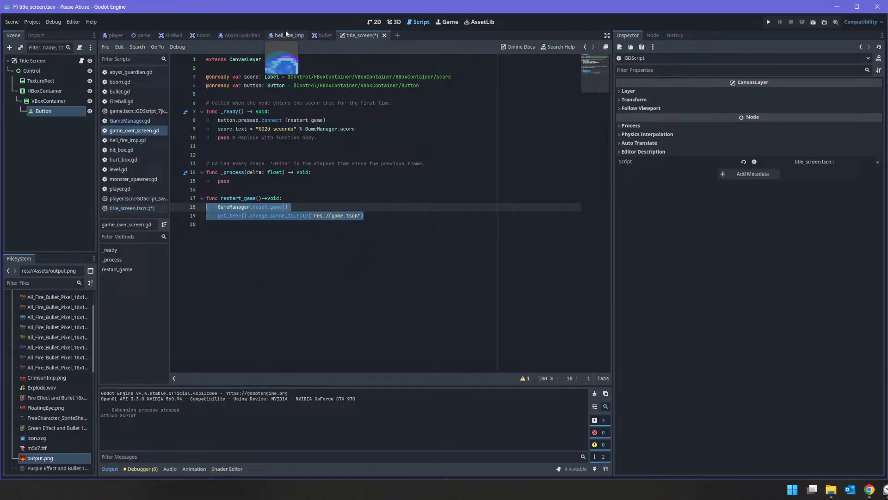
Replace pass in the title screen's start_game function with the copied GameManager.reset_game() and get_tree().change_scene_to_file("res://game.tscn") lines, and save the scene
click(81, 62)
click(338, 219)
key(shift+Home)
key(ctrl+v)
key(Up)
key(BackSpace)
key(Down)
key(ctrl+s)
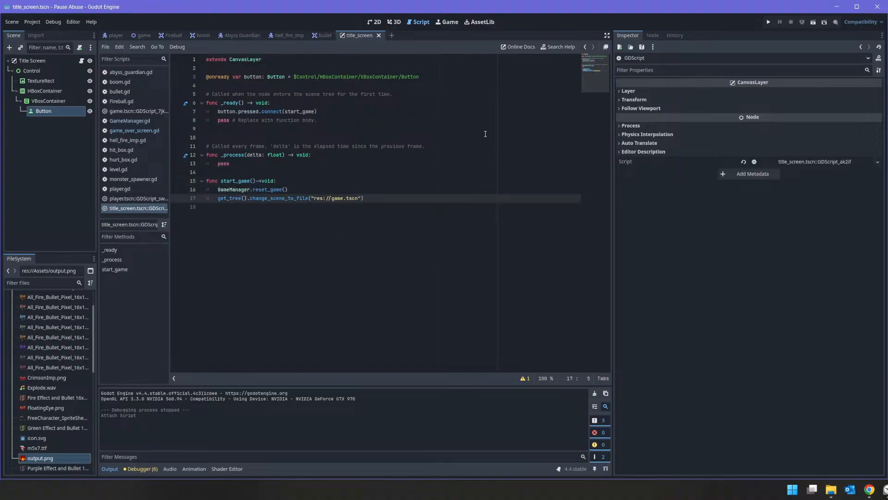
Run the project briefly and stop it, run the title screen scene, and test START GAME against the reset_game function
click(768, 23)
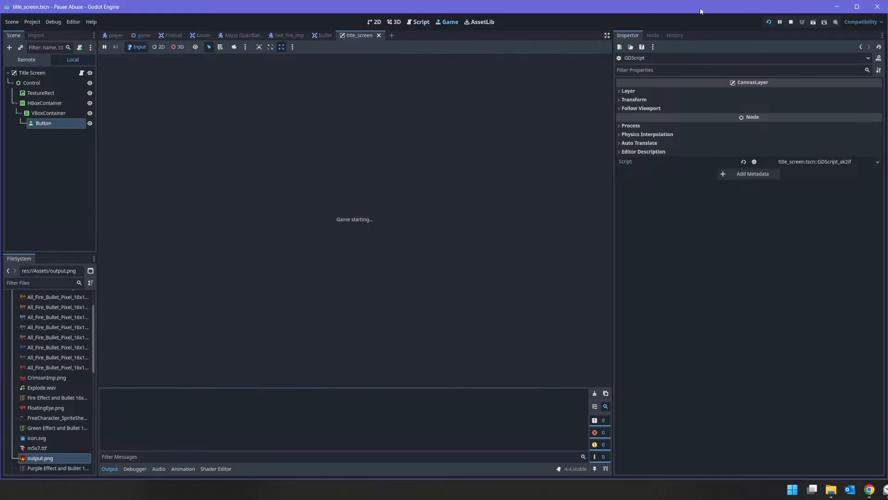
click(790, 22)
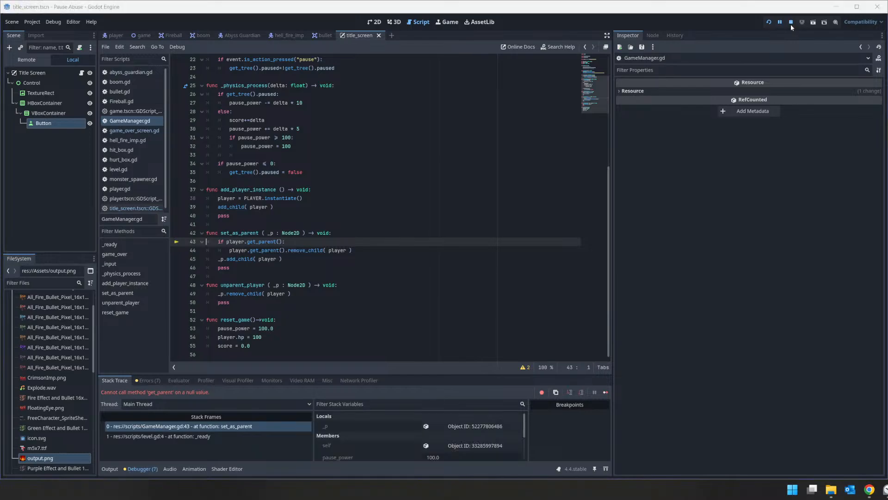
click(814, 22)
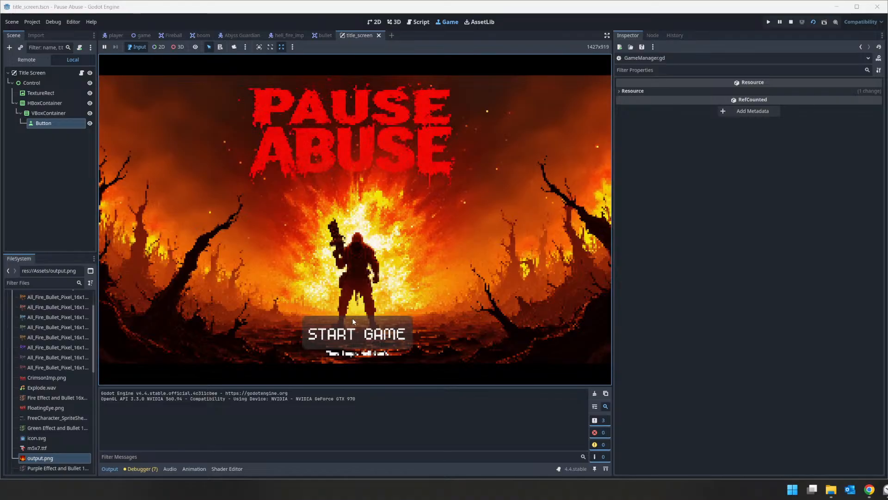
click(352, 326)
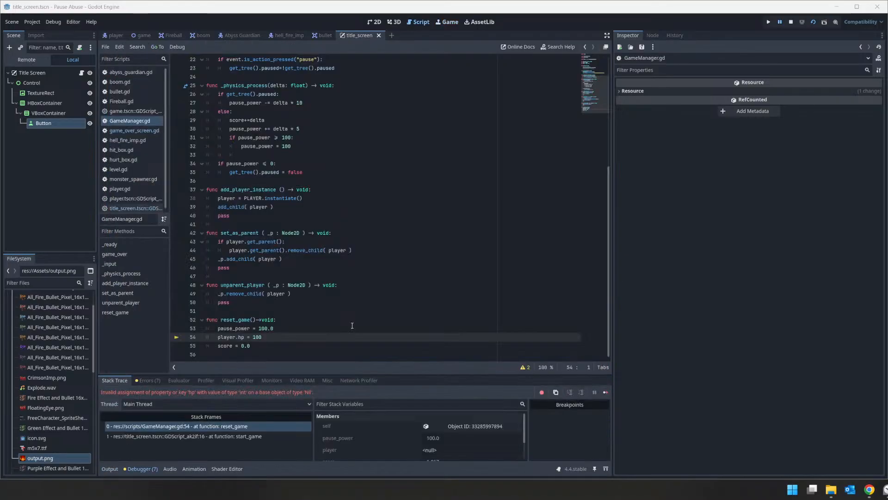
click(352, 325)
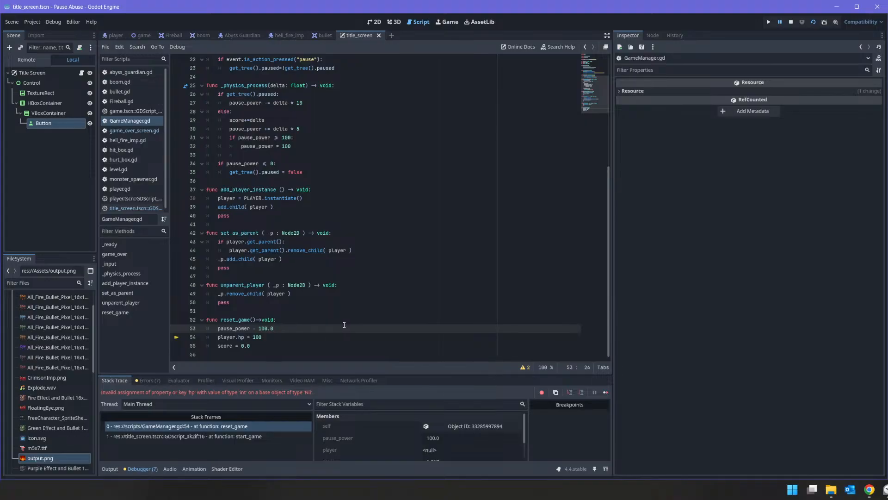
click(215, 326)
Comment out the GameManager.reset_game() call in the title screen's start_game function and stop the running scene
click(82, 72)
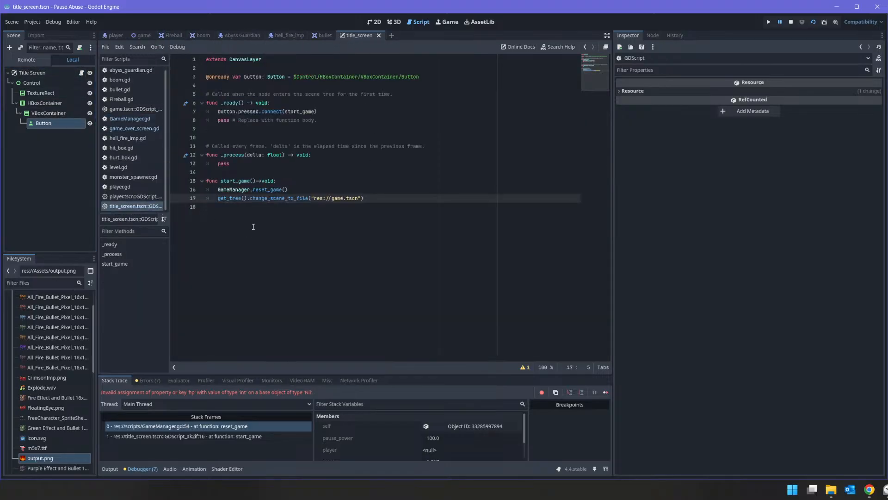
key(Up)
text(#)
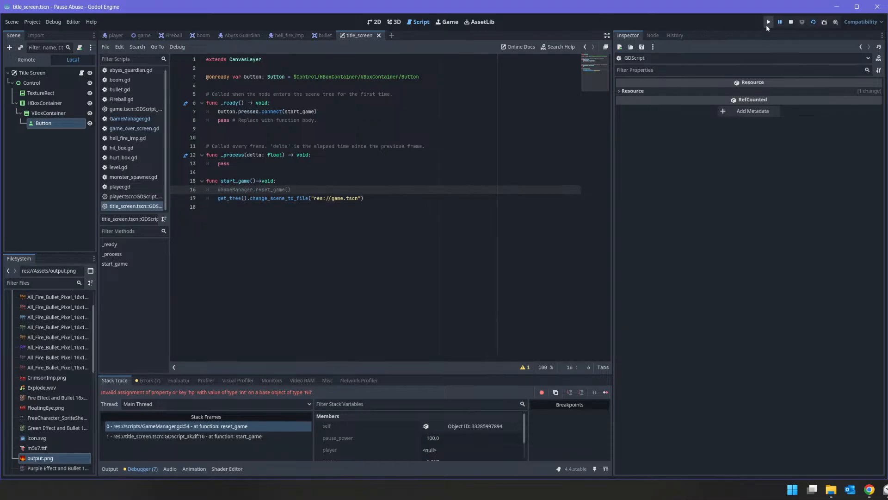
click(791, 22)
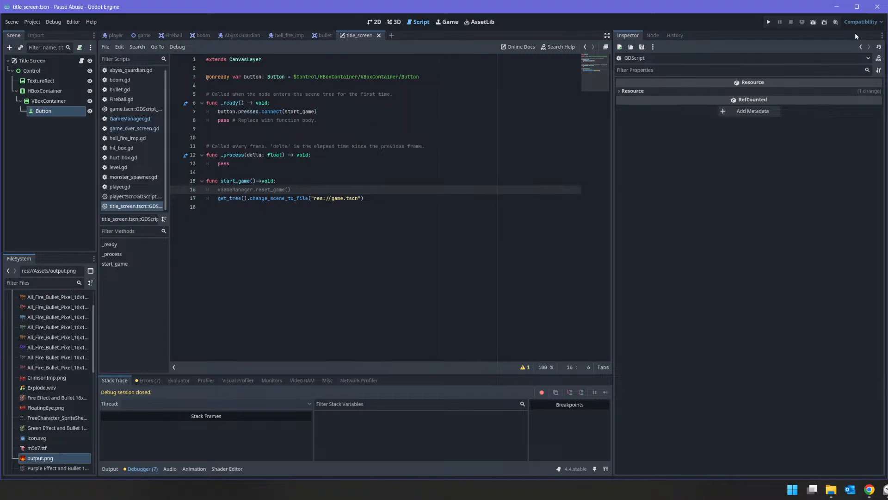
Run the title screen scene, start the game, and examine set_as_parent and the player setup in GameManager.gd
click(813, 22)
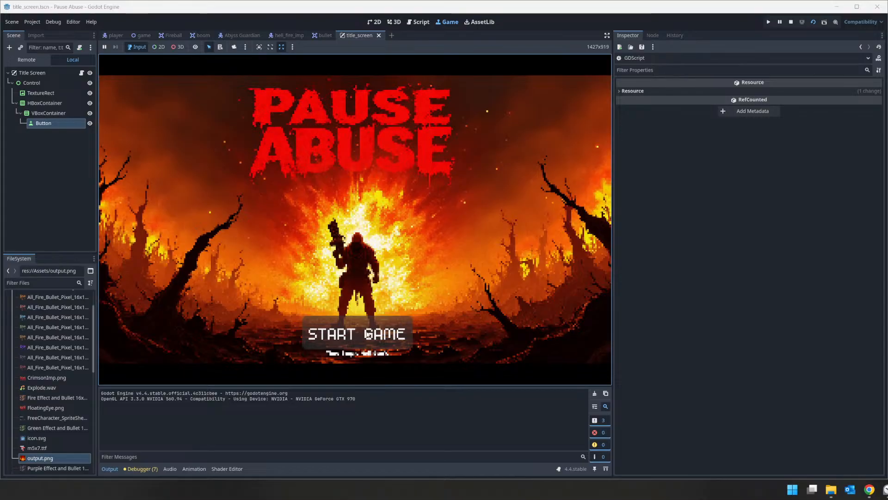
click(367, 332)
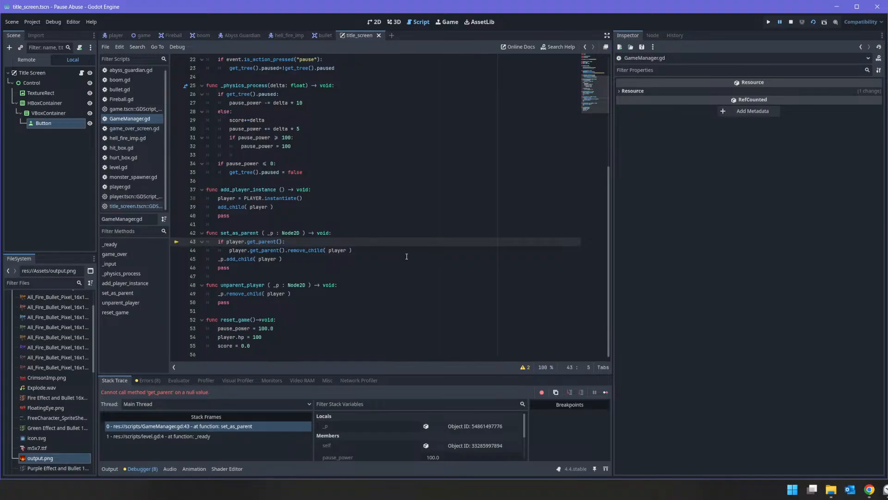
scroll(347, 256, up, 7)
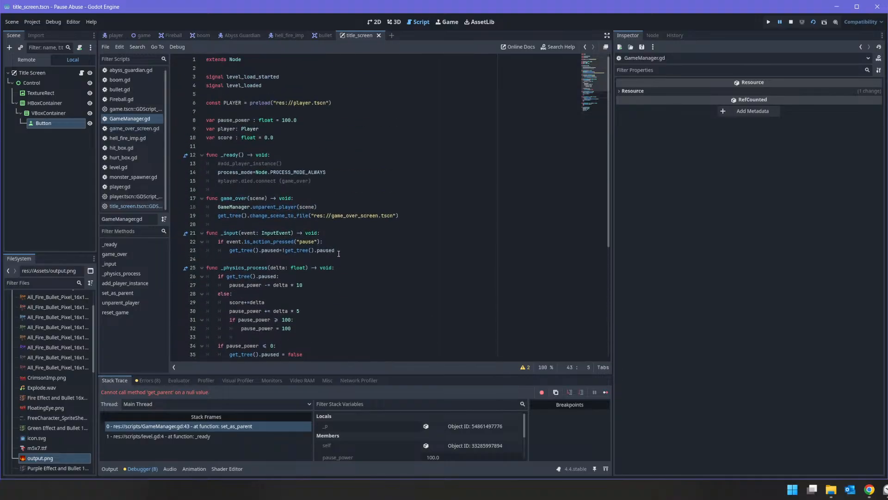
scroll(336, 254, down, 6)
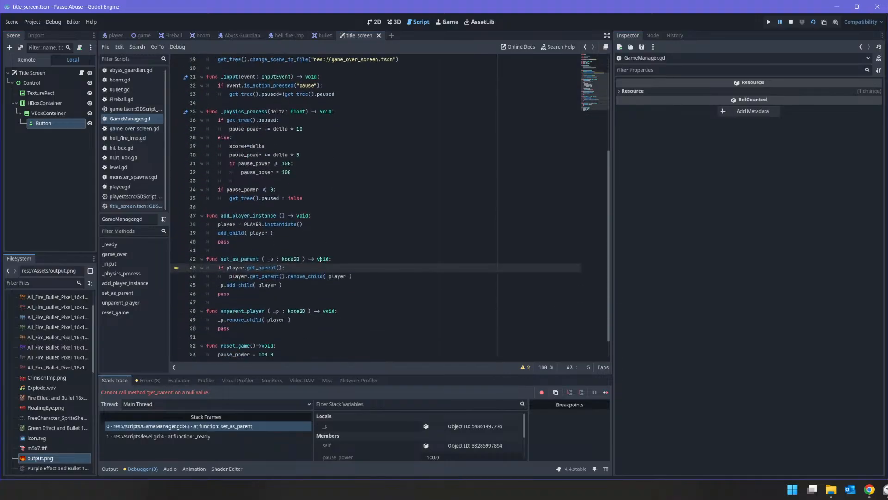
double_click(243, 259)
scroll(264, 255, up, 6)
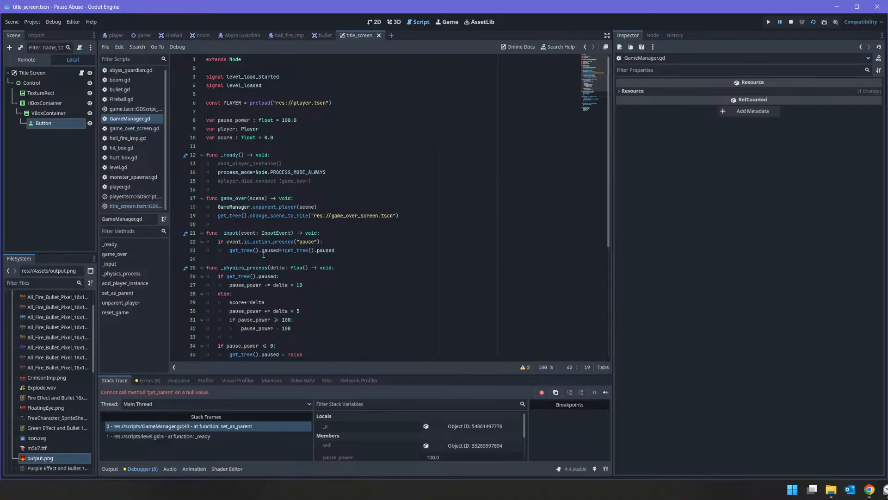
scroll(257, 259, down, 6)
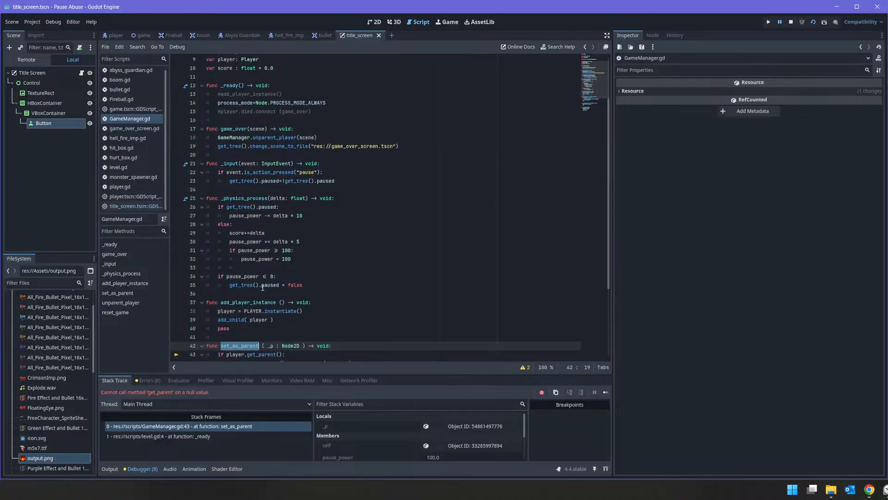
scroll(250, 231, up, 6)
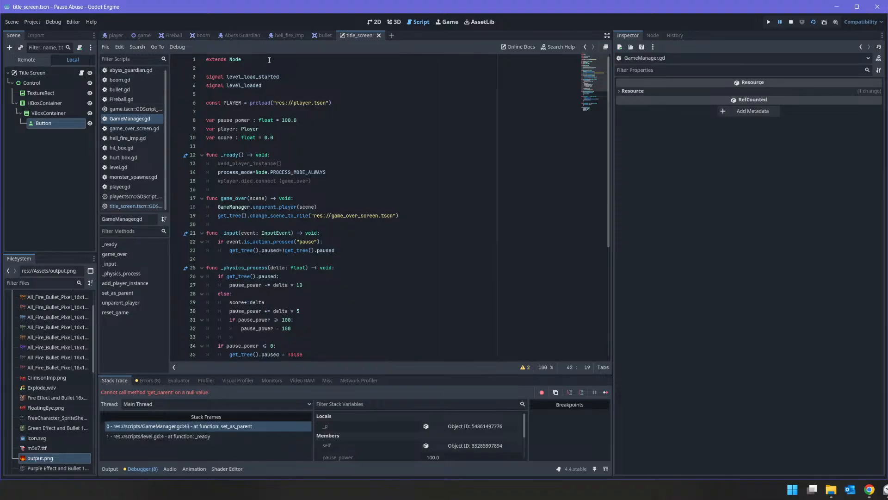
Examine the set_as_parent call in the game scene's level.gd and the add_player_instance function in GameManager.gd
click(141, 35)
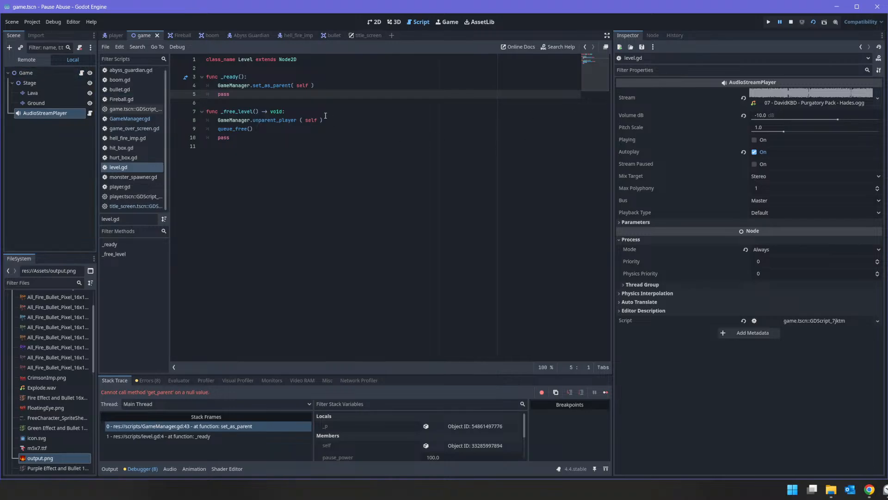
click(347, 87)
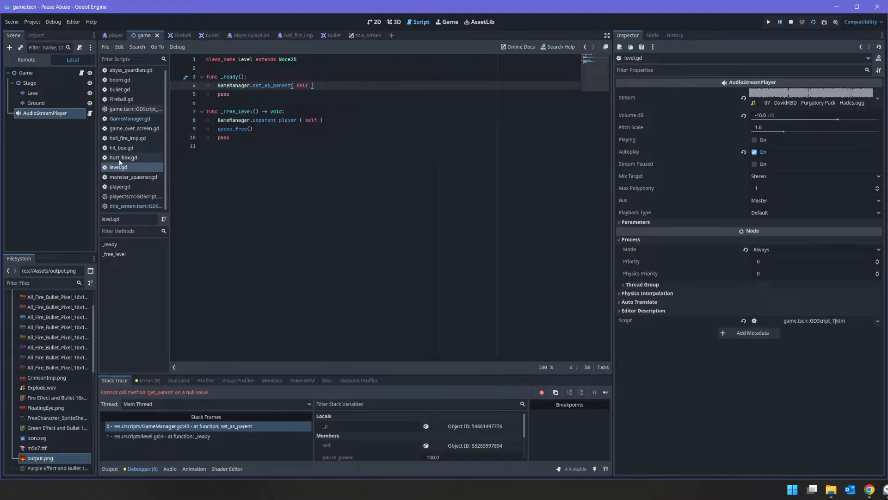
click(129, 118)
click(337, 165)
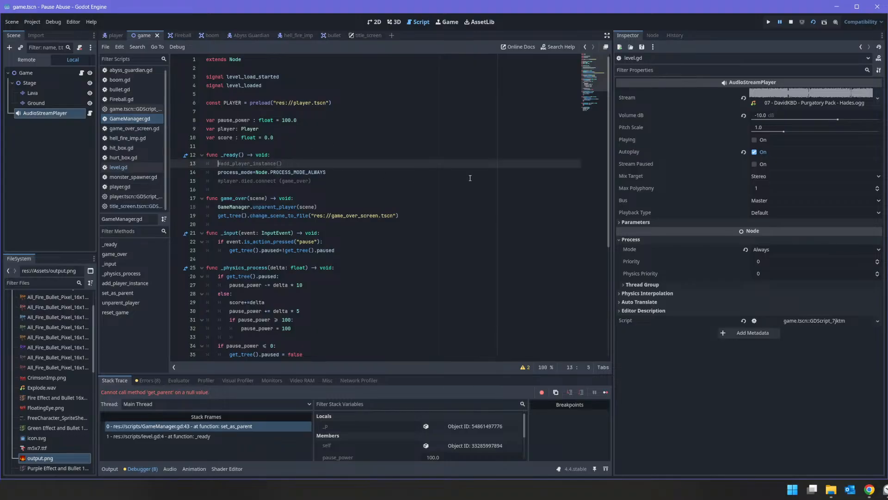
scroll(266, 251, down, 6)
scroll(265, 237, down, 1)
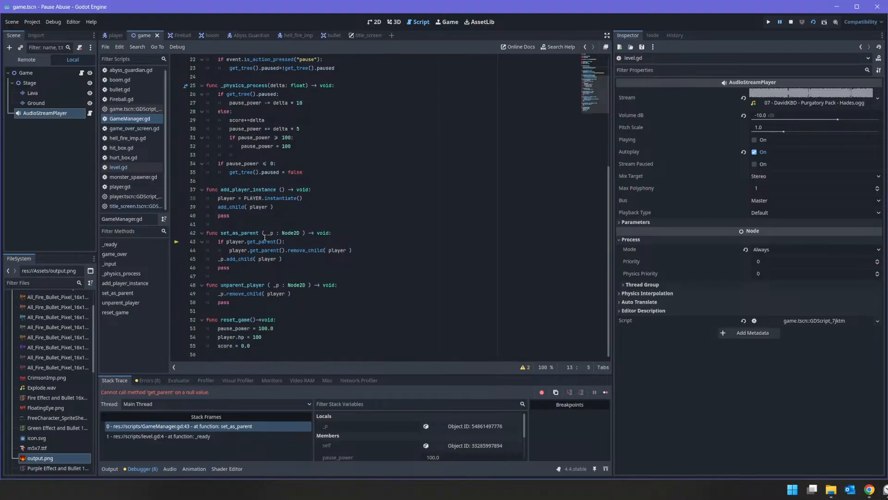
click(271, 206)
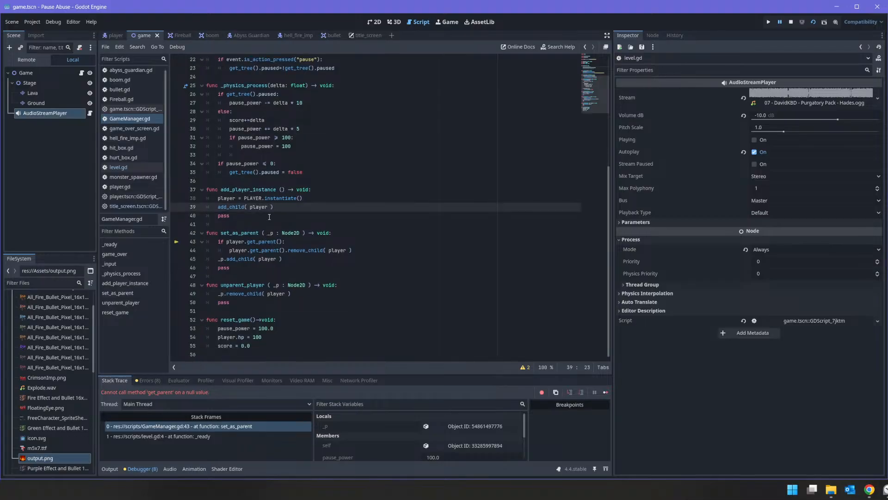
click(269, 217)
scroll(293, 214, up, 5)
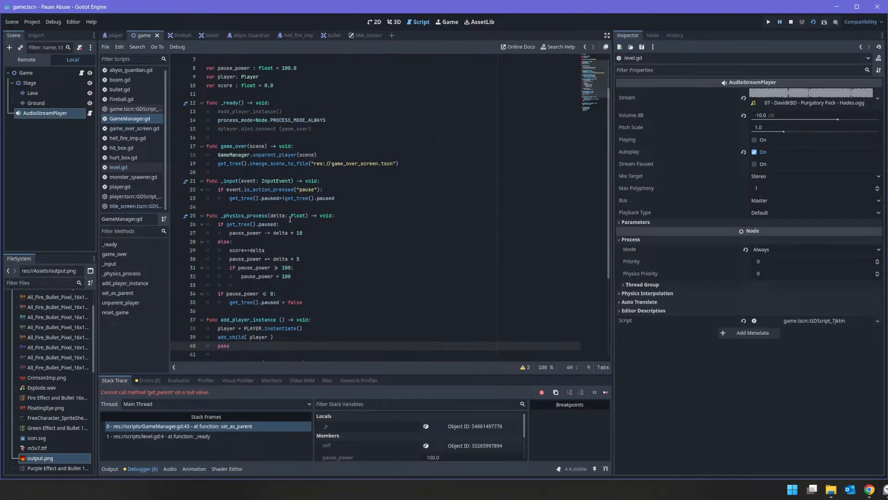
scroll(292, 216, up, 3)
Uncomment add_player_instance() and player.died.connect (game_over) in the _ready function of GameManager.gd
click(220, 164)
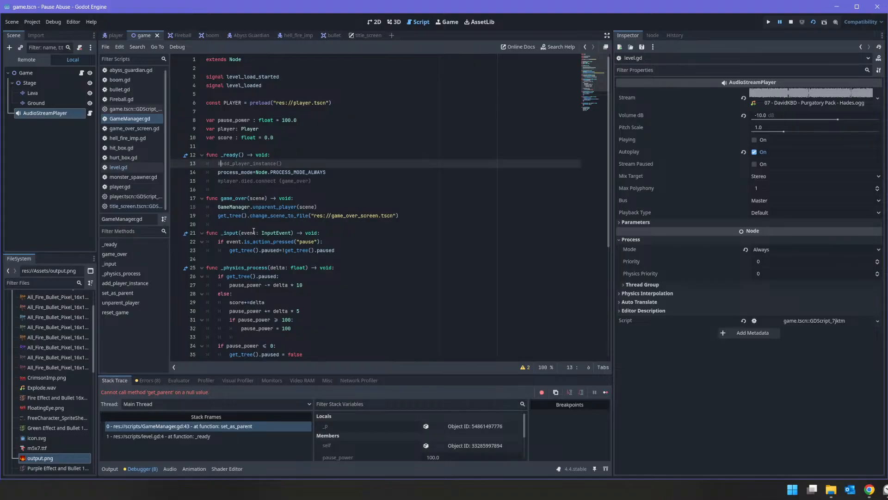
key(BackSpace)
key(Down)
key(Down)
key(ctrl+k)
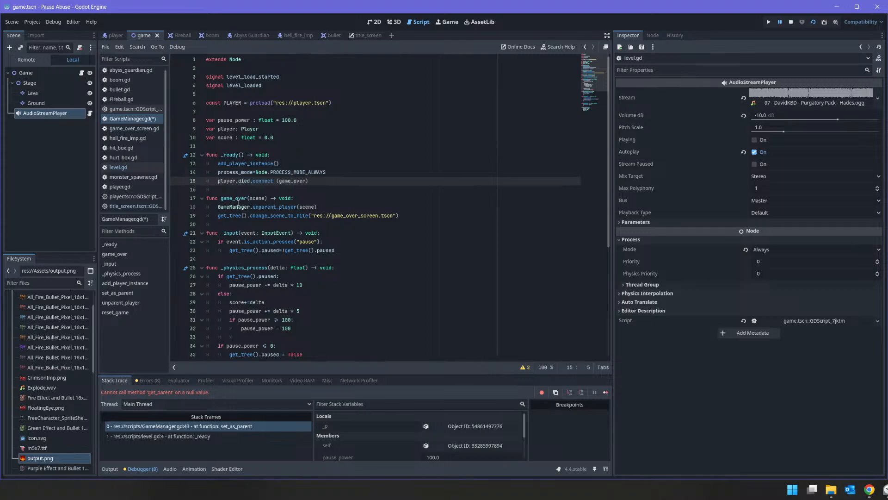
Stop the halted session, run the game scene on its own to check the player, and stop it
click(791, 22)
click(813, 21)
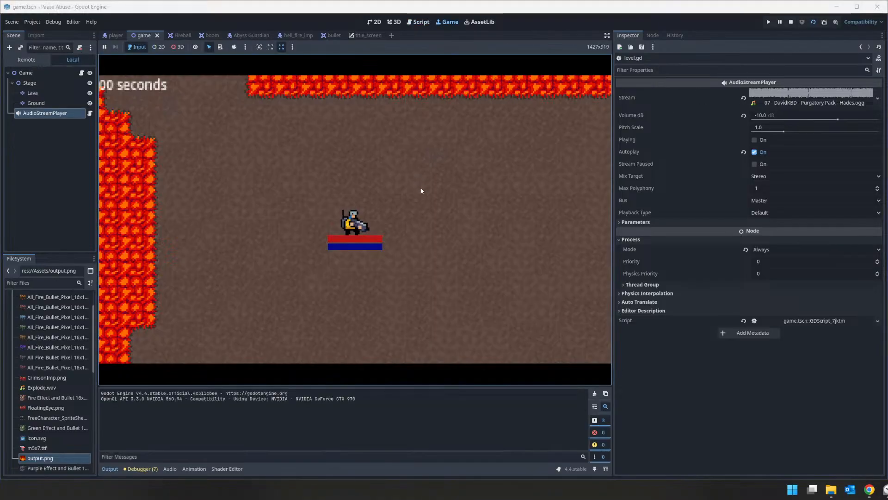
click(791, 22)
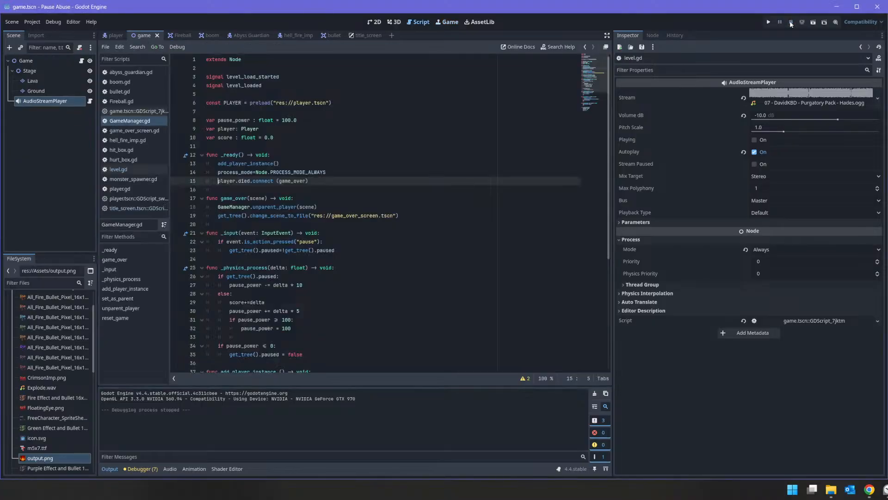
Run the title screen scene, test START GAME and the Game Over screen's Restart button, and stop the run
click(361, 35)
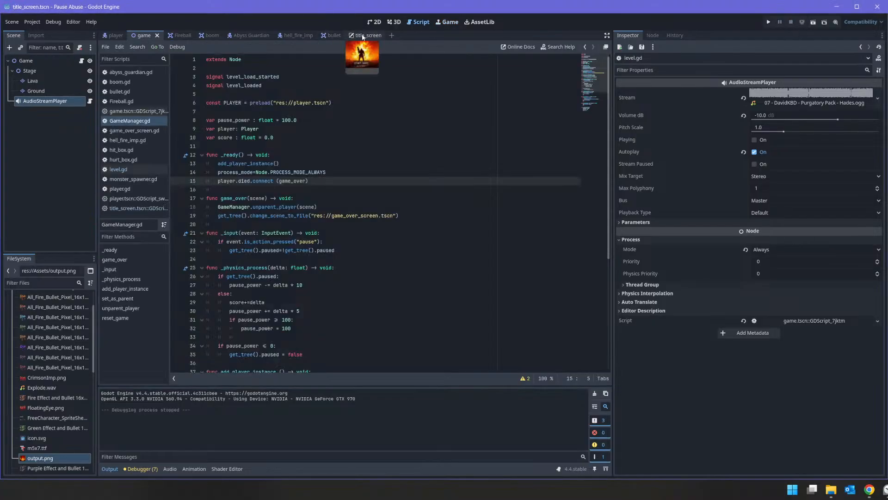
click(813, 23)
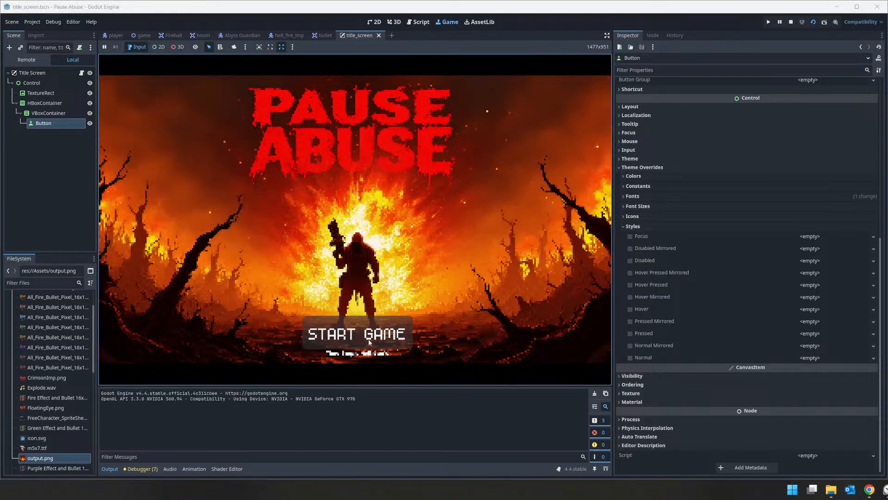
click(369, 339)
click(368, 339)
click(373, 329)
click(372, 330)
click(376, 331)
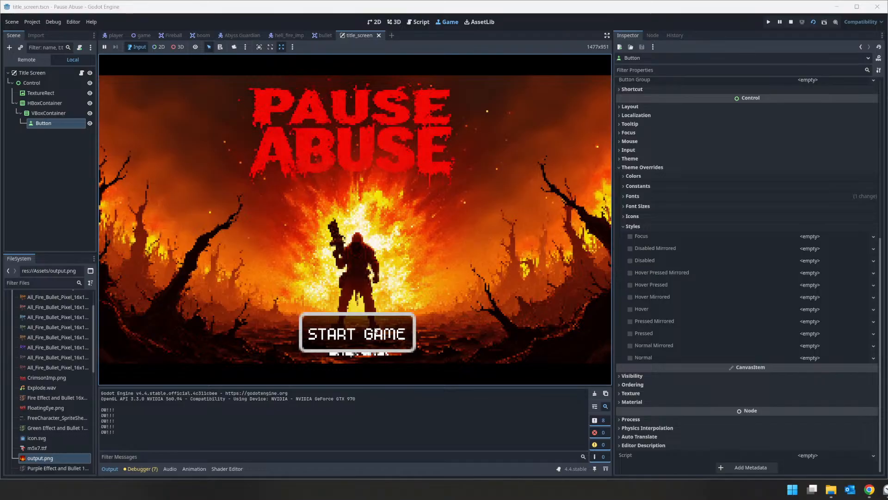
click(373, 251)
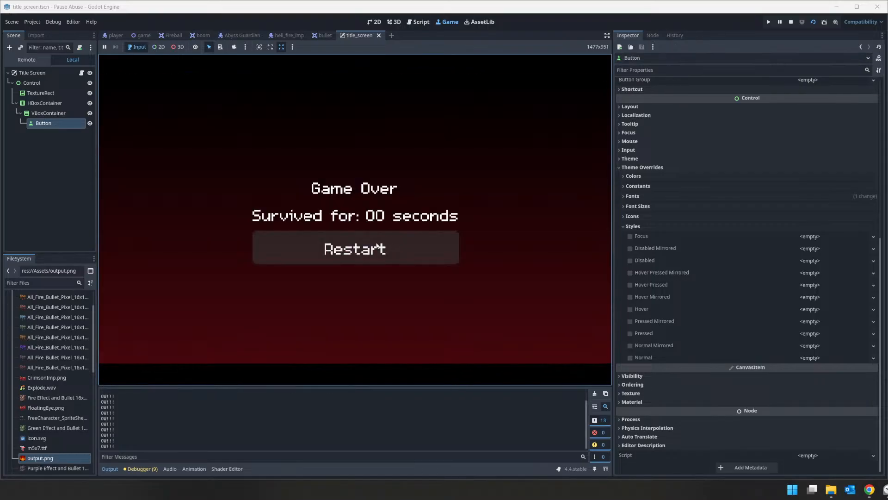
click(378, 248)
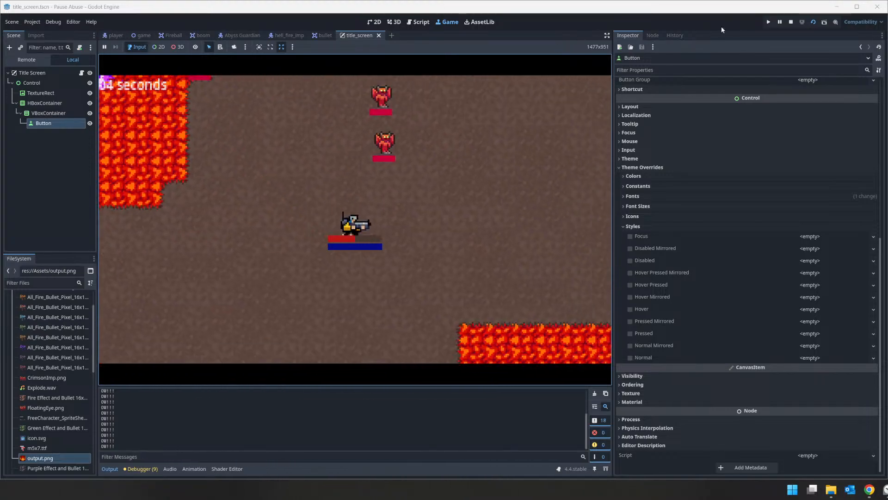
click(791, 22)
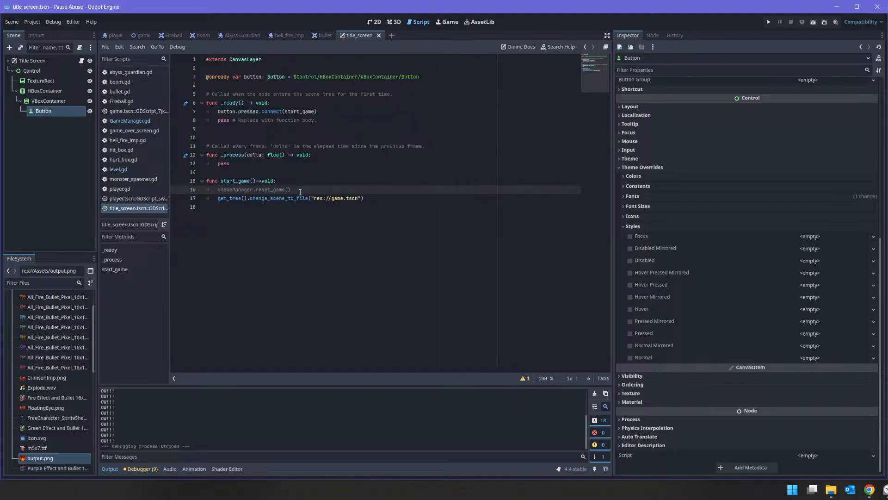
Uncomment GameManager.reset_game() in the title screen's start_game function and run the title screen scene
key(BackSpace)
click(813, 22)
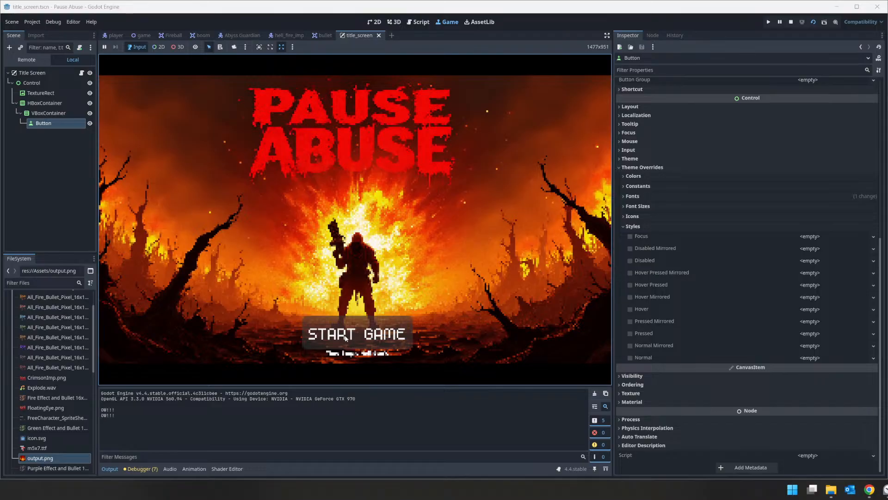
Start the game with START GAME, play until the Game Over screen, and stop the run
click(345, 335)
key(d)
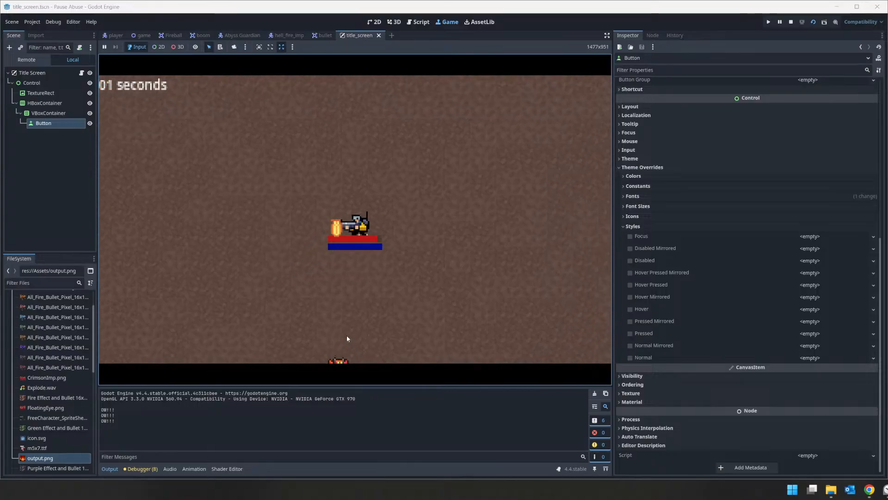
key(s)
key(a)
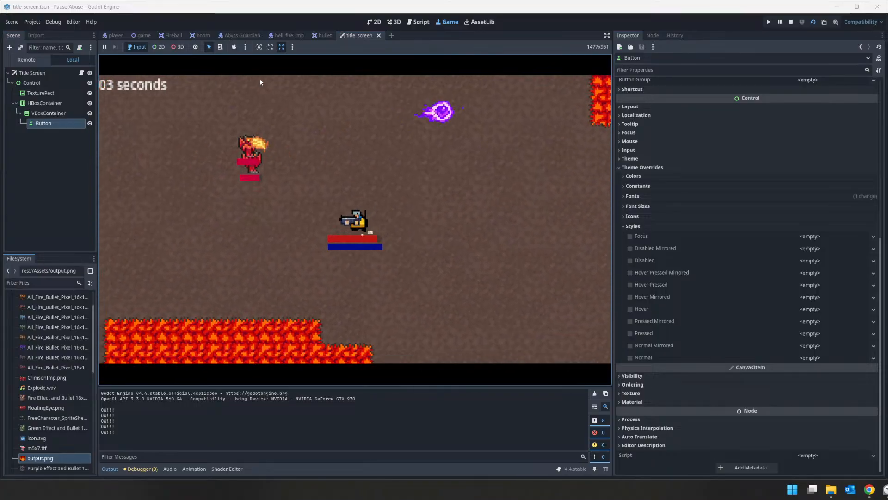
key(w)
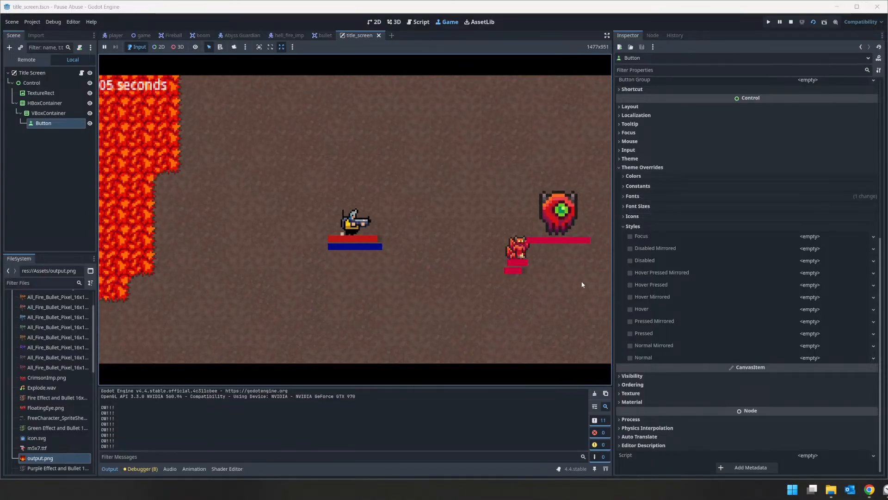
key(d)
key(s)
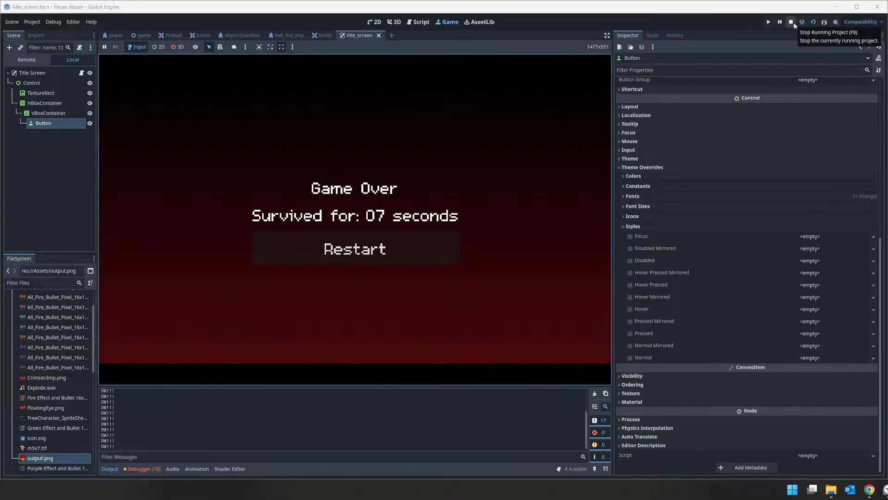
click(792, 23)
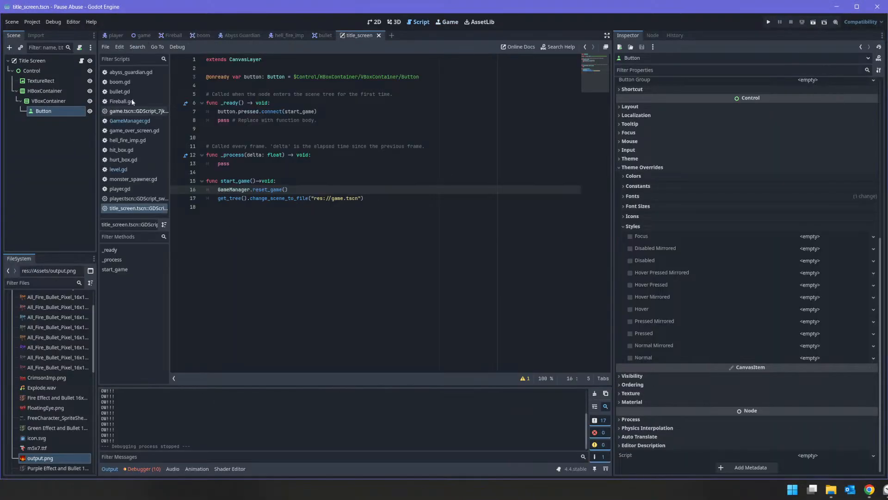
Declare var playing : bool = false below the shooting variable in the Player scene's player.gd
click(115, 36)
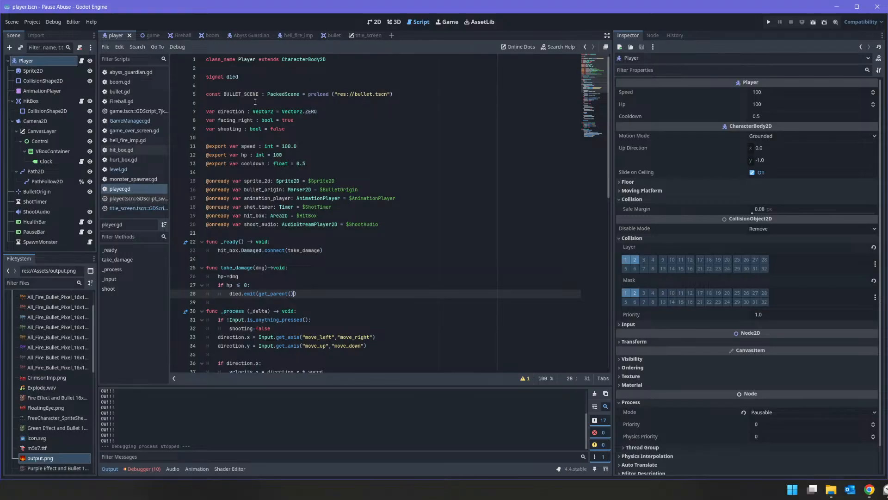
click(249, 77)
key(Down)
key(Down)
key(Down)
key(Down)
key(Down)
key(Down)
key(Down)
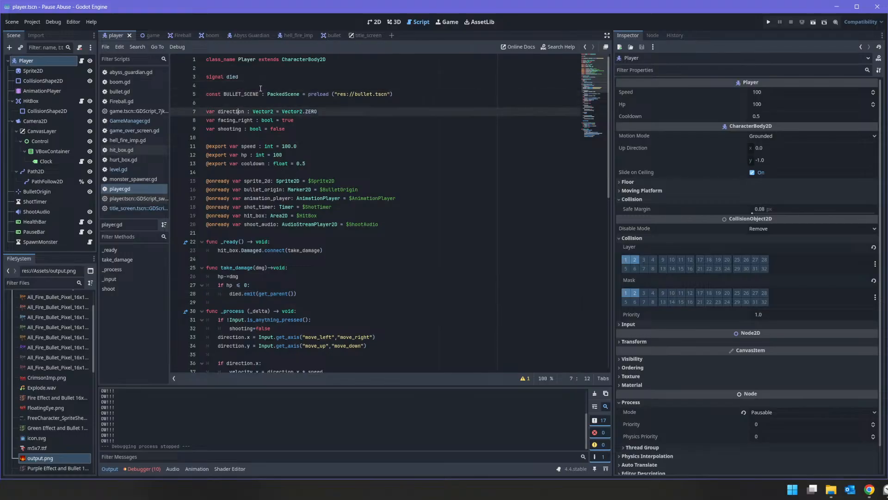
text(var)
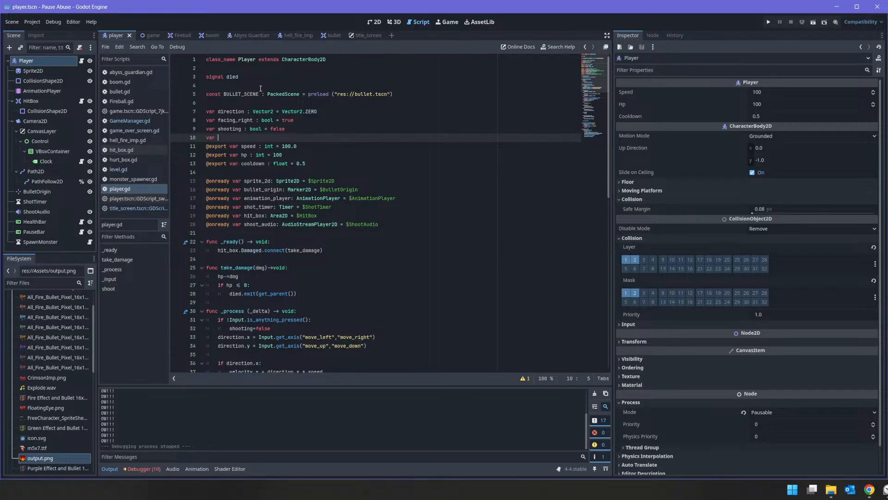
text( playing)
key(BackSpace)
text(: bool = false)
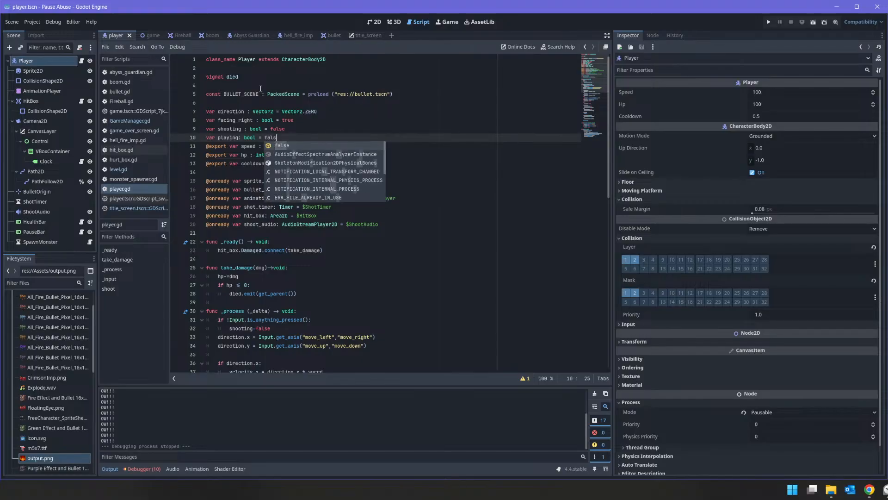
key(Home)
key(Right)
key(ctrl+Right)
key(End)
key(Return)
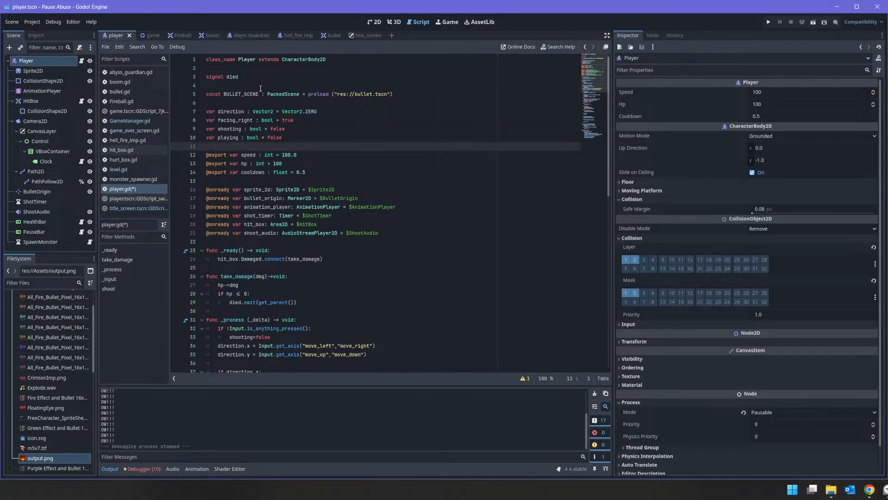
key(Up)
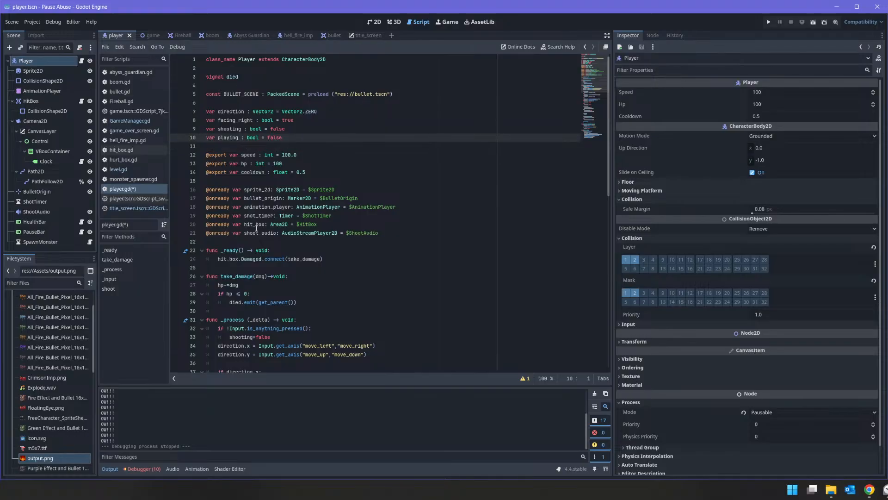
Rename the playing variable in player.gd to spawned and save the script
double_click(221, 138)
scroll(223, 135, down, 4)
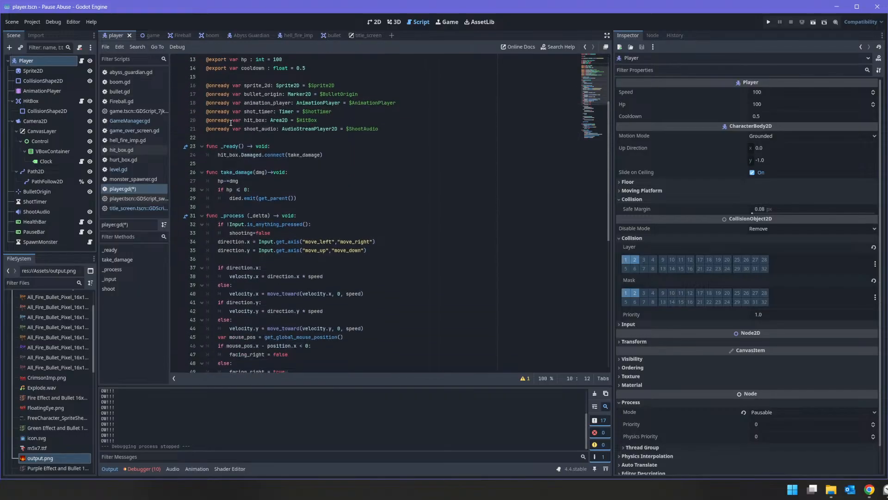
scroll(230, 122, up, 2)
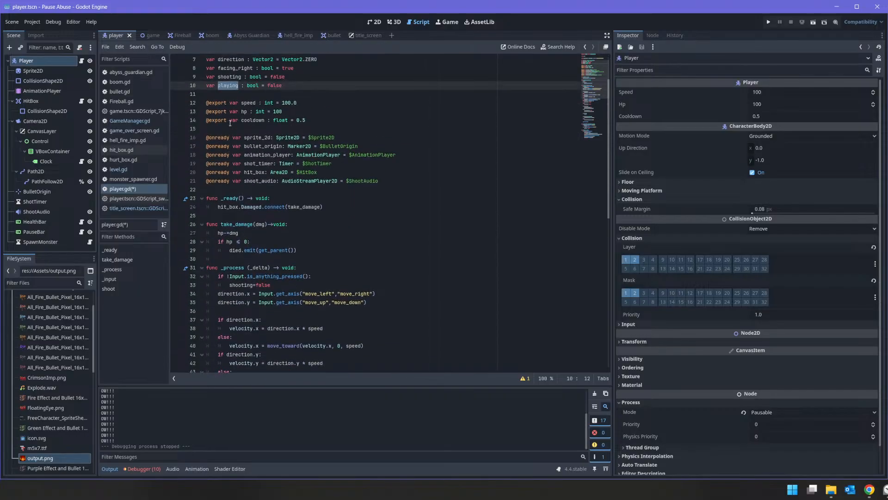
text(spawned)
key(ctrl+s)
scroll(245, 93, down, 2)
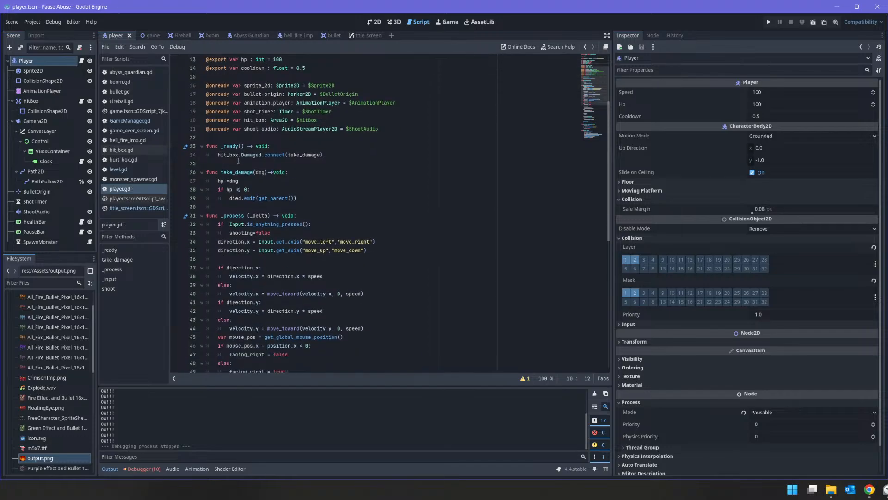
scroll(238, 160, up, 4)
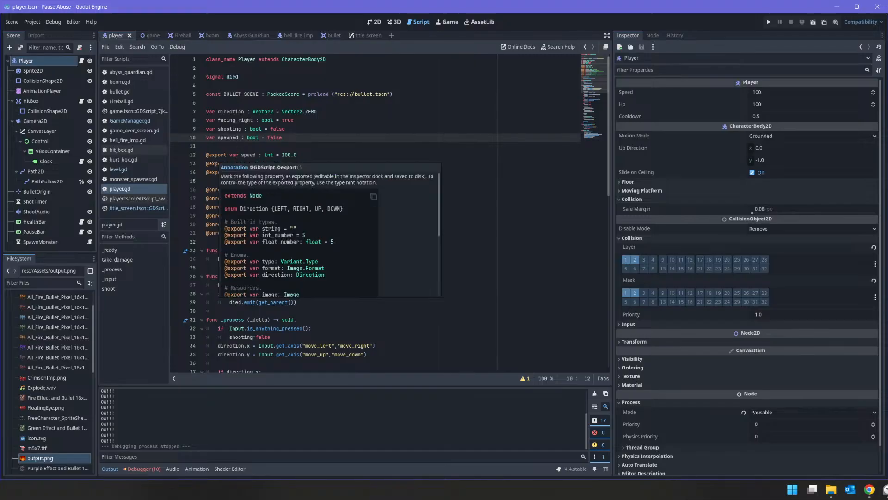
scroll(222, 160, down, 2)
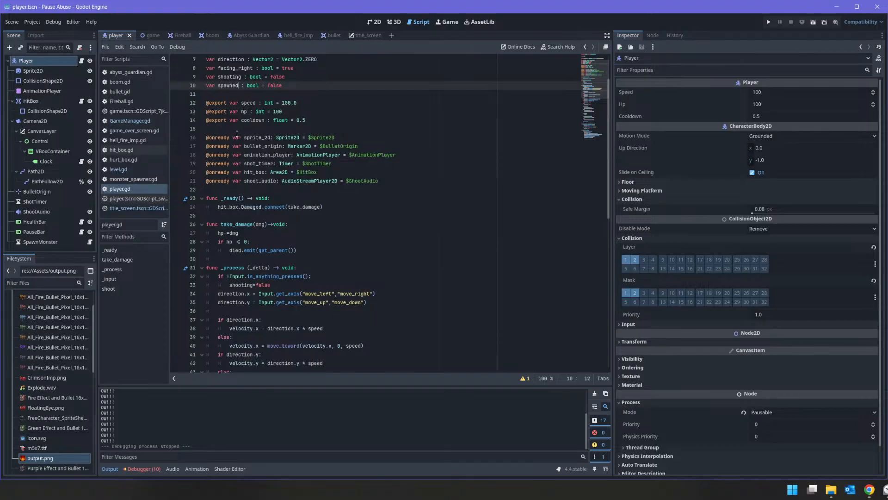
Add GameManager.player.spawned=true after the set_as_parent call in the _ready function of the game scene's level.gd
click(142, 36)
click(82, 60)
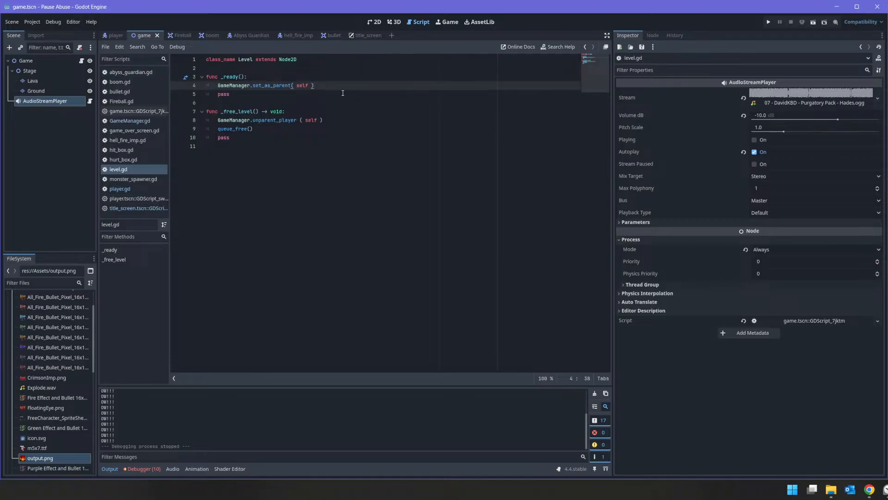
key(Return)
text(GameManager.player.sp)
key(Return)
text(=true)
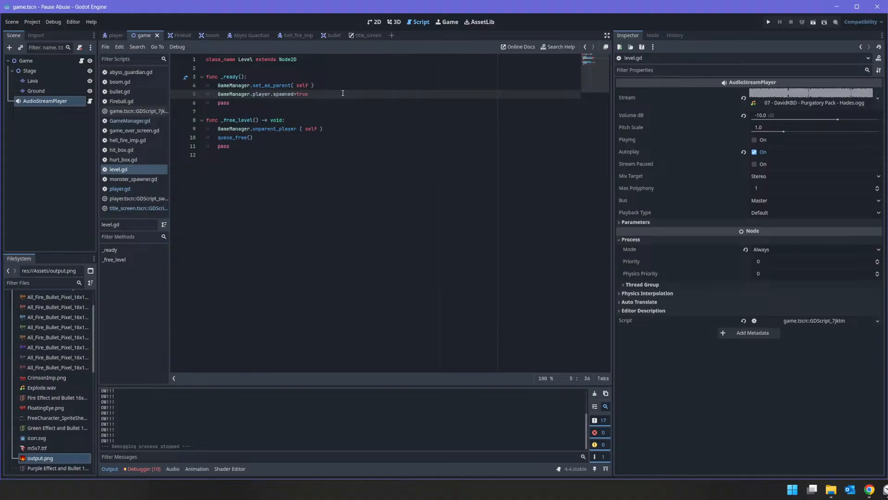
Add GameManager.player.spawned=false after the unparent_player call in level.gd's _free_level function and save
key(shift+Home)
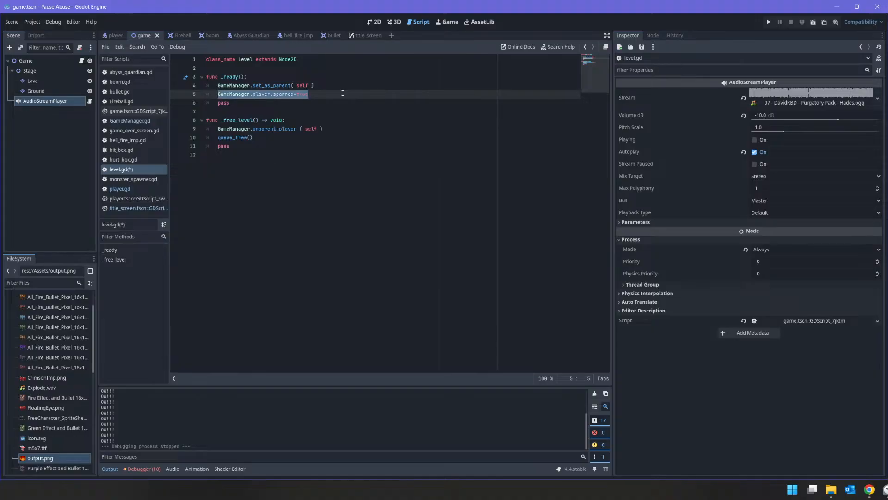
key(ctrl+c)
key(Down)
key(Down)
key(Down)
key(Down)
key(End)
key(Return)
key(ctrl+v)
key(BackSpace)
key(BackSpace)
key(BackSpace)
key(BackSpace)
text(false)
key(ctrl+s)
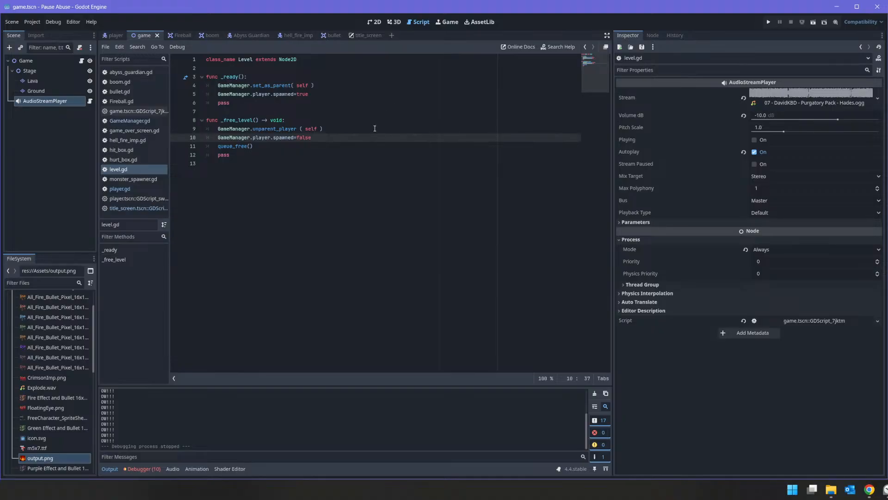
Cut the GameManager.player.spawned=false line out of _free_level, close the empty line and save level.gd
key(ctrl+z)
key(ctrl+z)
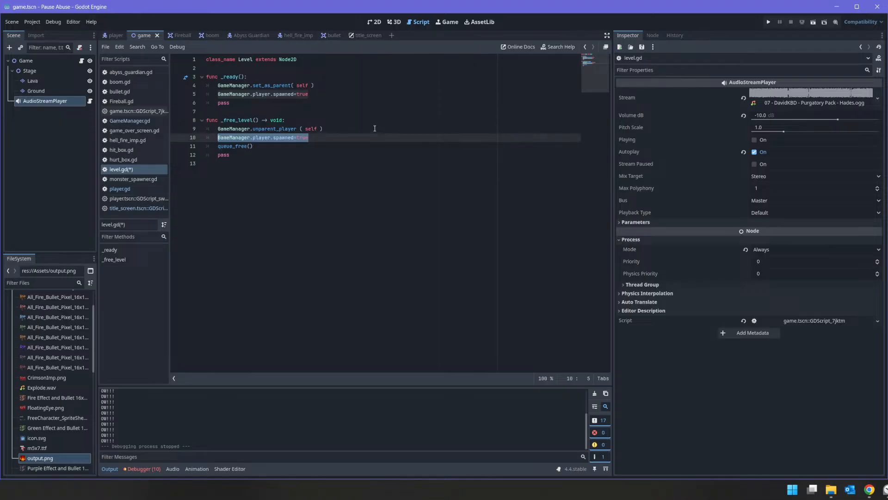
key(ctrl+y)
key(BackSpace)
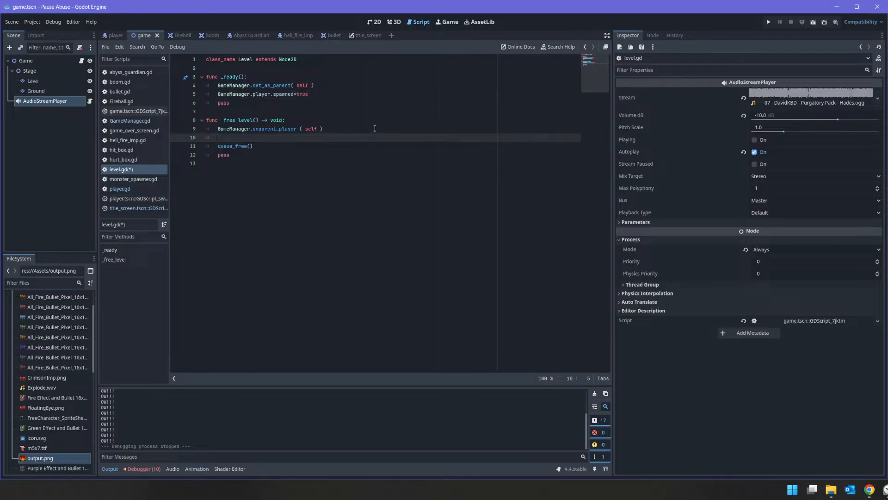
key(BackSpace)
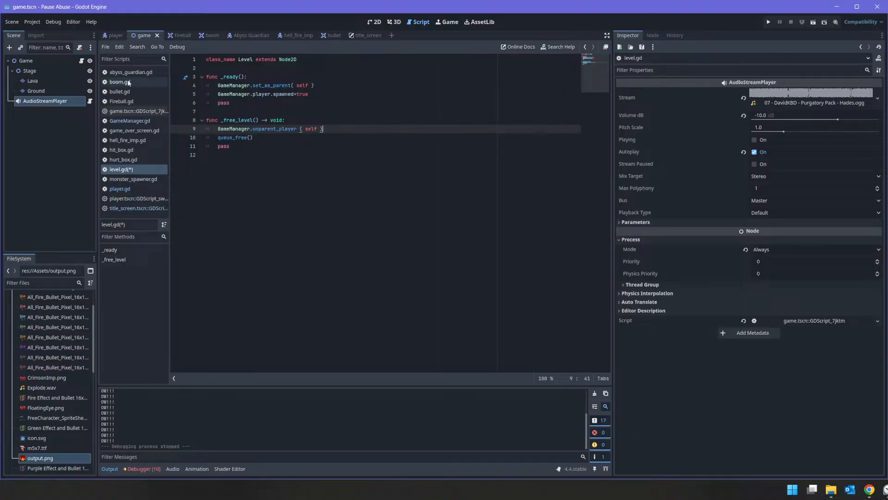
key(ctrl+s)
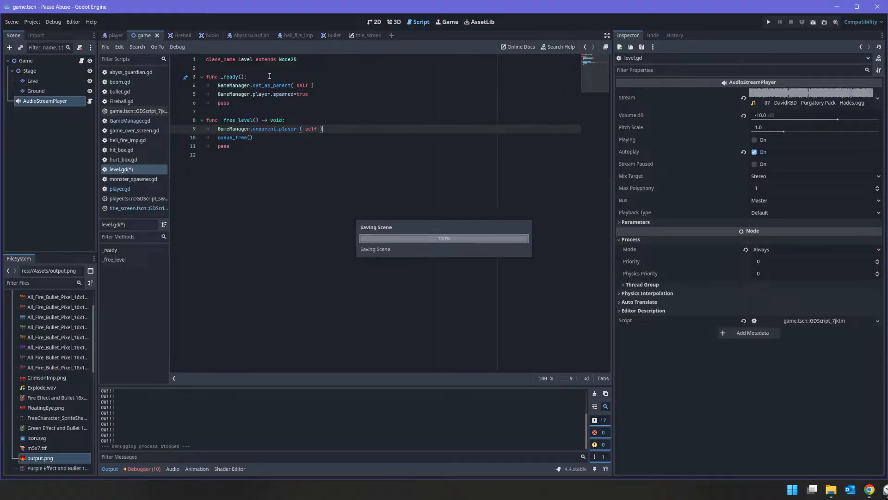
Add spawned=false below died.emit(get_parent()) in player.gd's take_damage function and save the script
click(113, 35)
scroll(310, 238, down, 6)
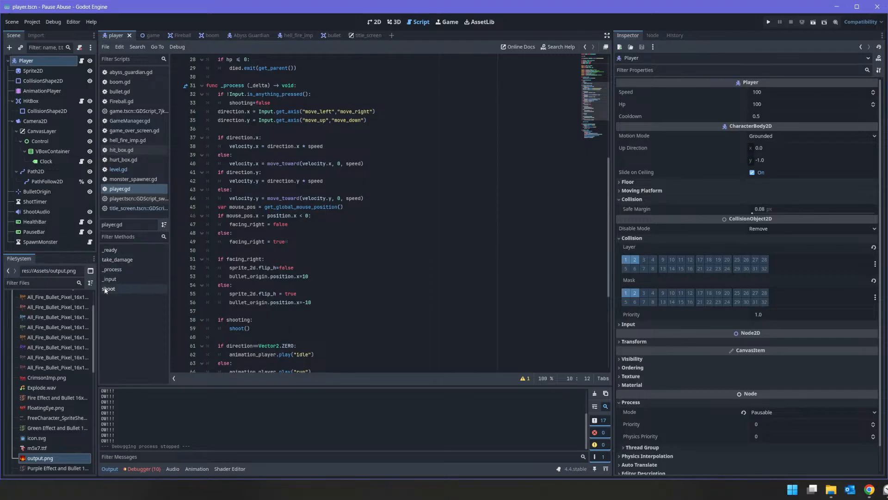
click(151, 261)
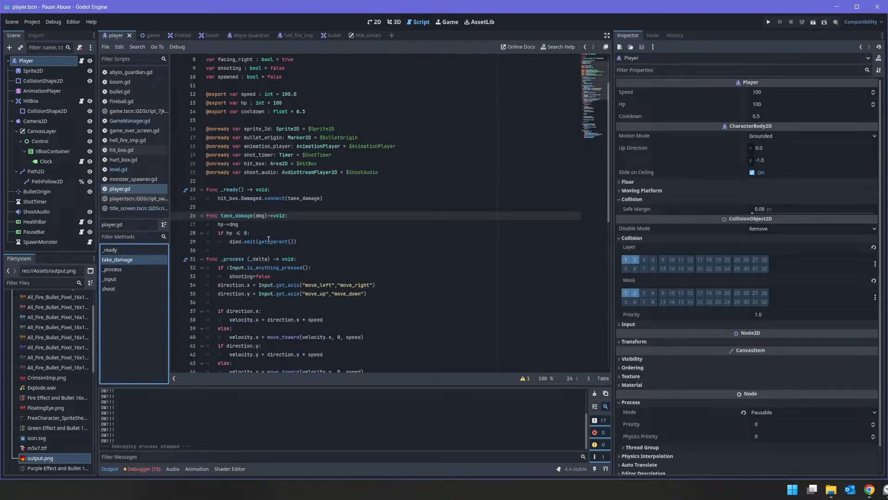
click(302, 241)
key(Return)
key(ctrl+v)
key(Delete)
key(Delete)
key(Delete)
key(Delete)
key(Delete)
key(Delete)
key(Delete)
key(Delete)
key(Delete)
key(Delete)
key(Delete)
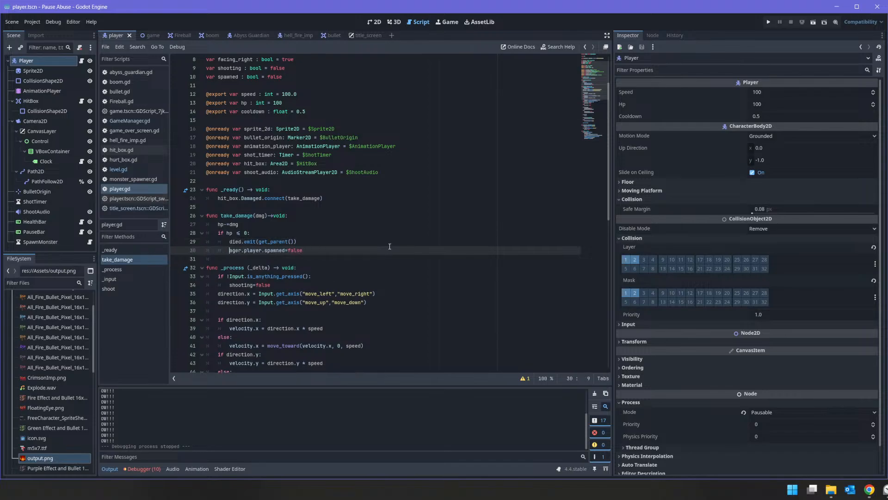
key(Delete)
key(Delete)
key(Delete)
key(Delete)
key(Delete)
key(Delete)
key(Delete)
key(Delete)
key(End)
key(ctrl+s)
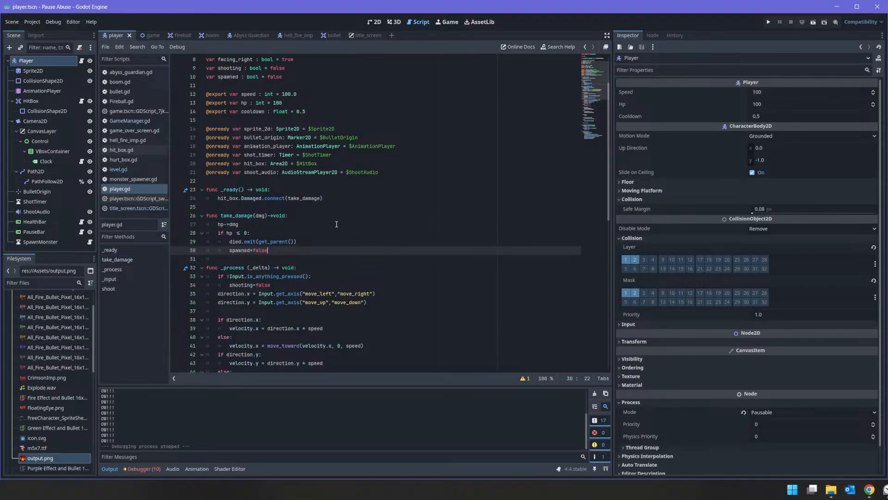
Open the spawn_monster.gd script attached to the player scene's SpawnMonster timer
click(57, 242)
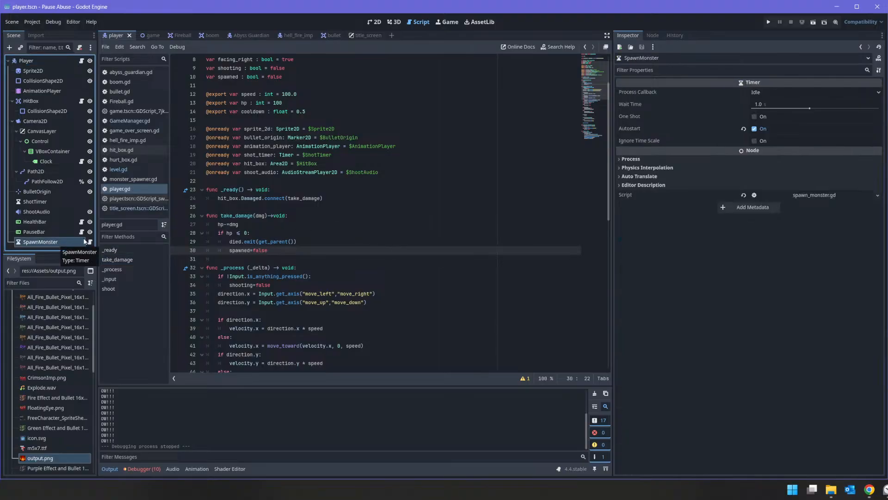
click(90, 242)
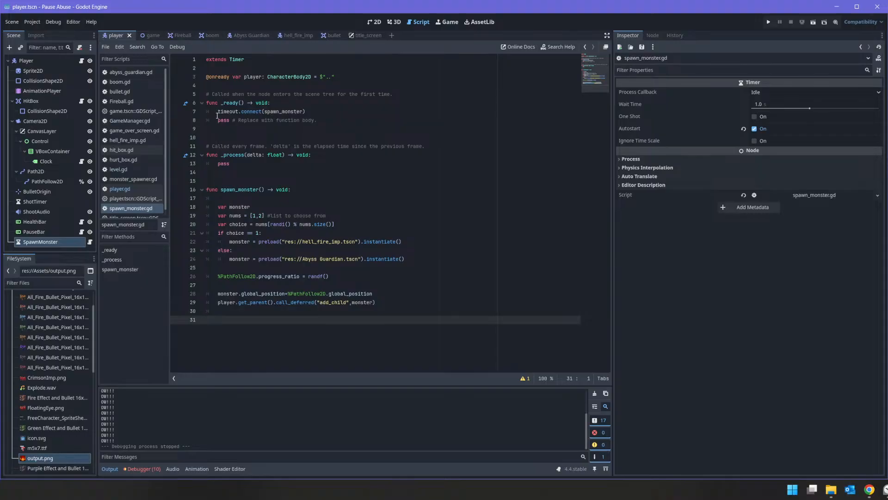
text(q)
click(211, 214)
text(qqqqqqqqqqqq)
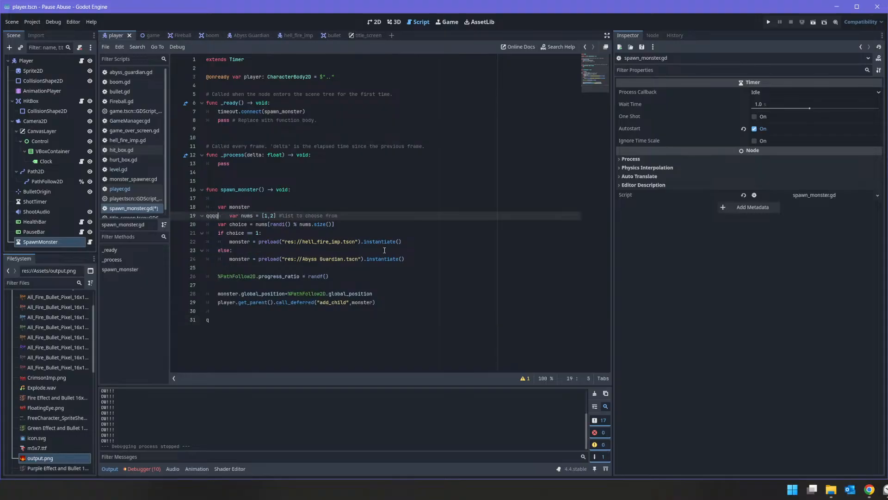
key(ctrl+BackSpace)
key(Up)
key(Up)
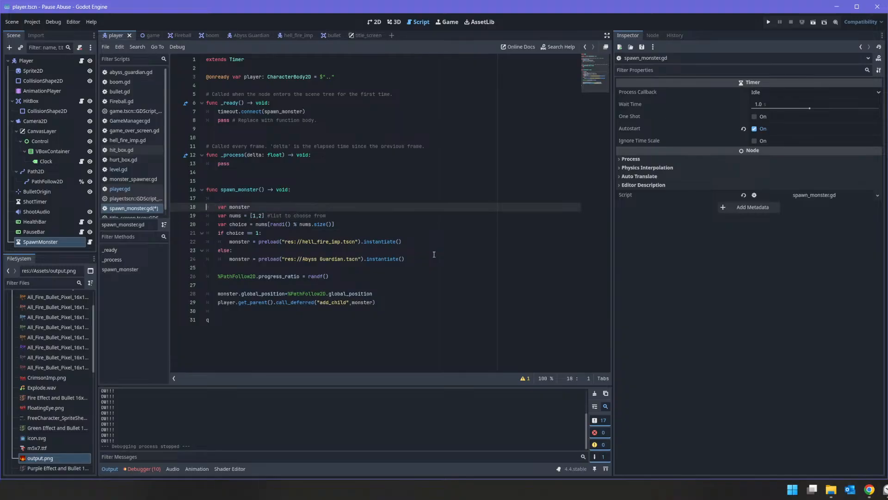
text(if )
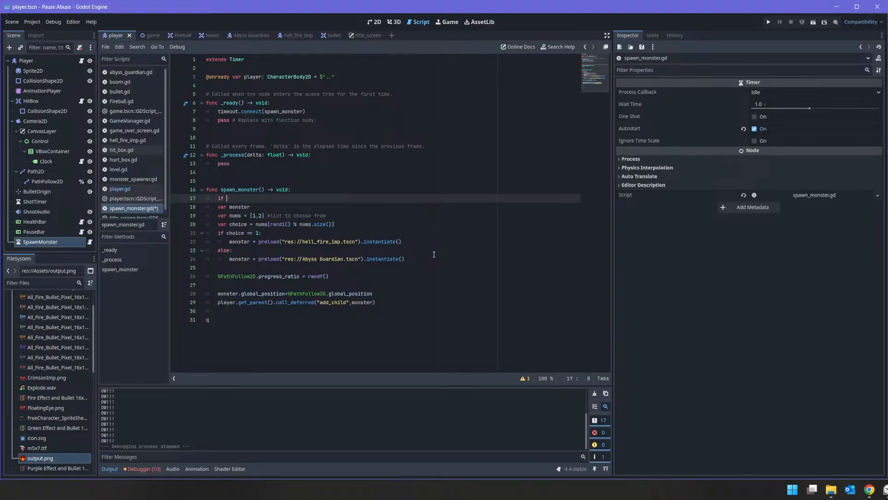
text(Game)
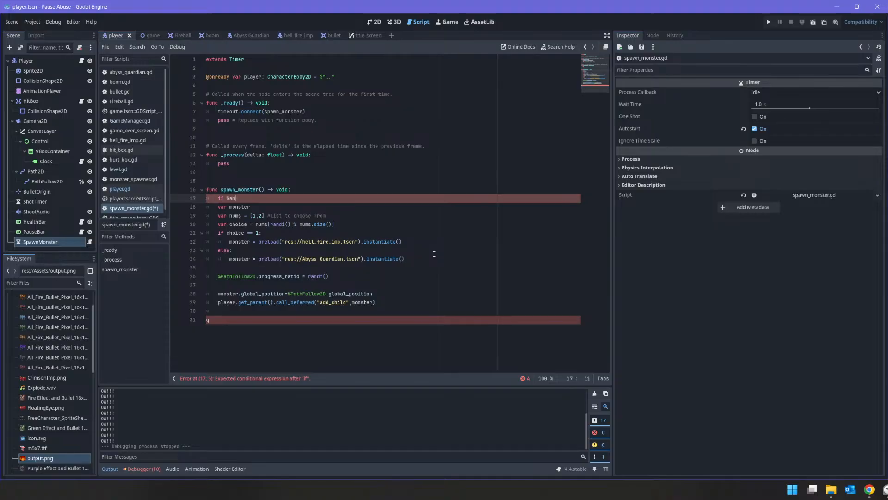
key(Return)
text(./)
key(shift+Left)
key(shift+Left)
key(shift+Left)
key(shift+Left)
key(shift+Left)
key(shift+Left)
key(shift+Left)
key(shift+Left)
key(shift+Left)
key(shift+Left)
key(shift+Left)
key(shift+Left)
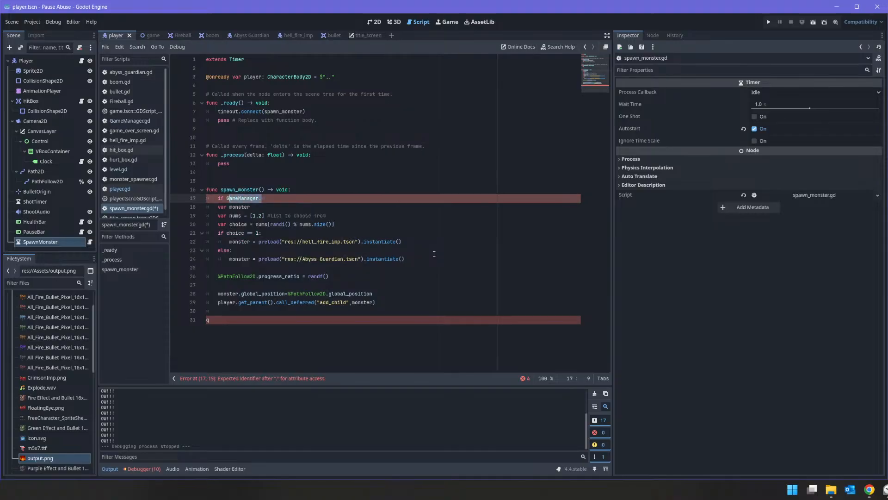
text(player.soa)
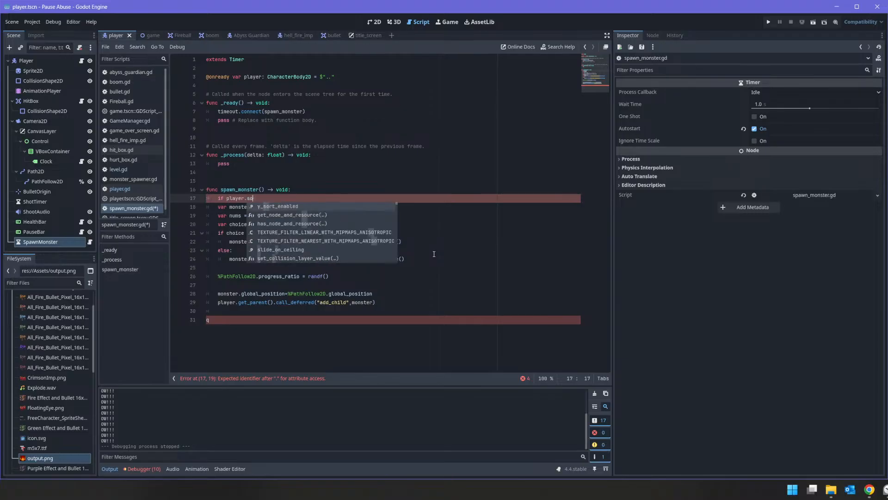
key(BackSpace)
key(BackSpace)
text(pa)
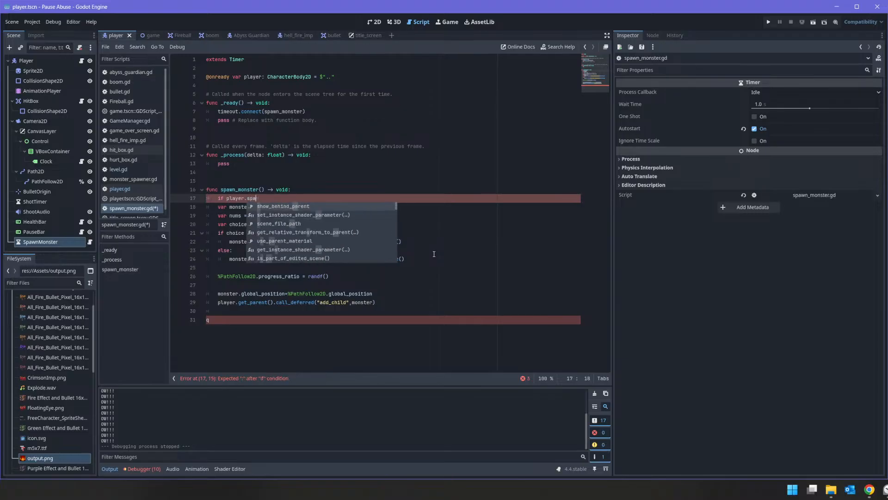
text(wned:)
key(Down)
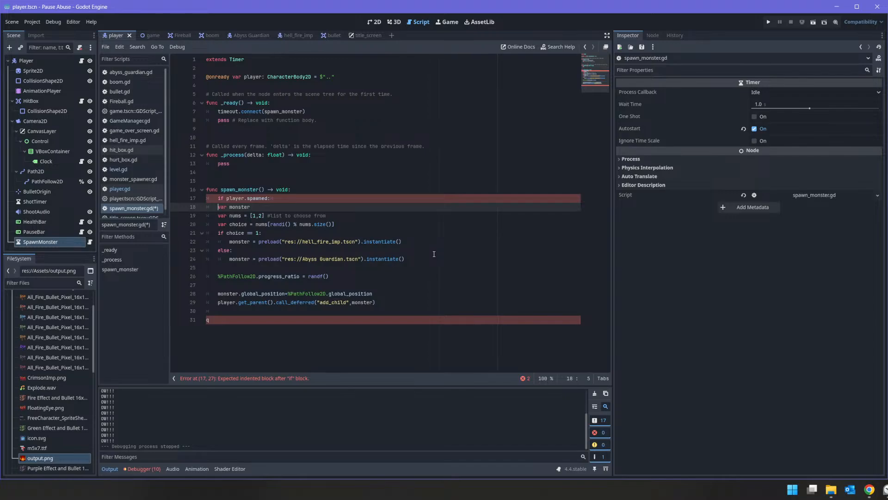
key(shift+Down)
key(shift+Down)
key(shift+Down)
key(shift+Down)
key(shift+Down)
key(shift+Down)
key(shift+Down)
key(shift+Down)
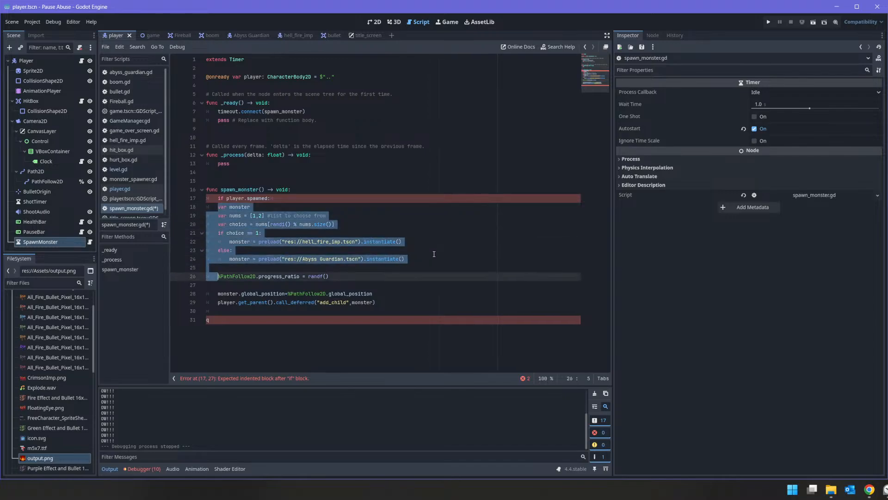
key(shift+Down)
key(shift+Down)
key(shift+Down)
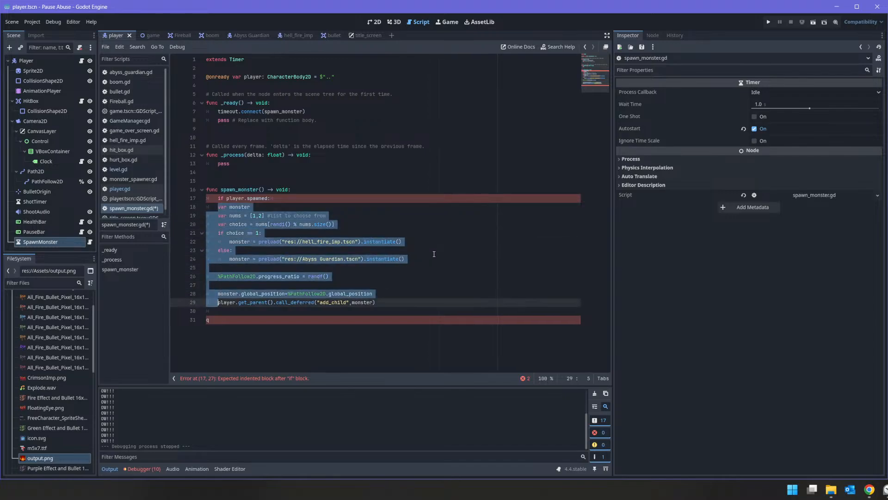
key(shift+End)
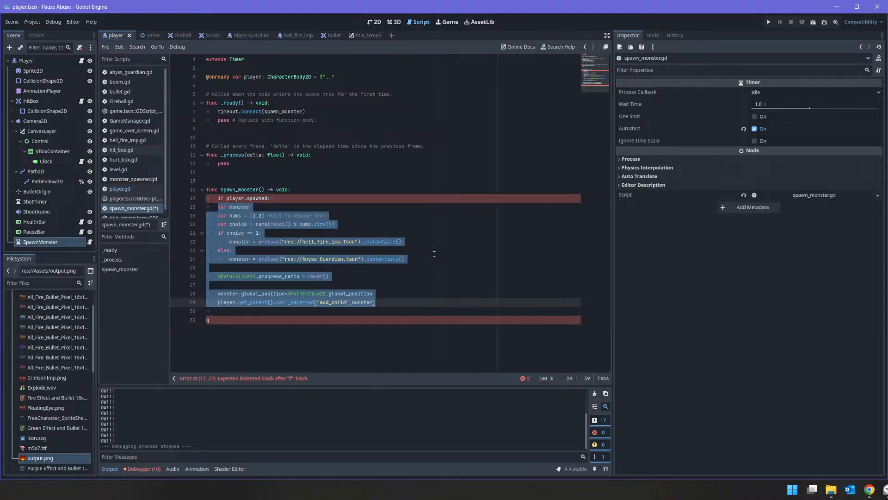
key(ctrl+z)
key(ctrl+z)
key(ctrl+z)
key(ctrl+z)
key(ctrl+z)
key(ctrl+z)
key(ctrl+z)
key(ctrl+z)
key(ctrl+z)
Add the condition if player.spawned: on the empty line at the start of the spawn_monster function
key(Up)
key(Up)
key(Up)
key(Up)
key(Up)
key(Up)
key(Up)
key(Up)
key(Up)
key(Up)
key(Up)
key(Up)
key(Up)
key(Up)
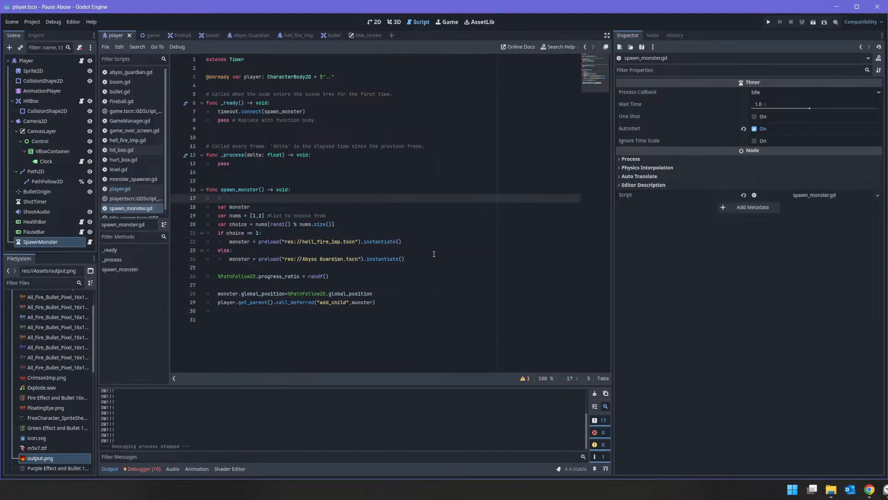
text(if player./)
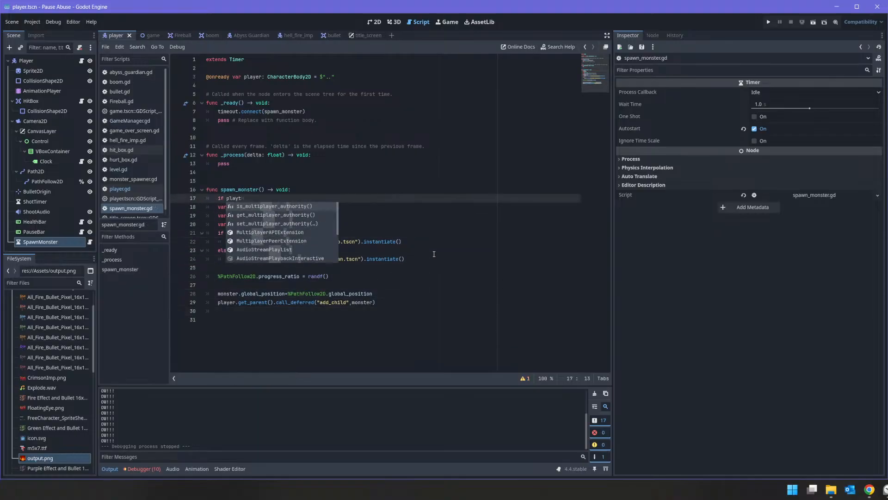
key(BackSpace)
text(sapwned)
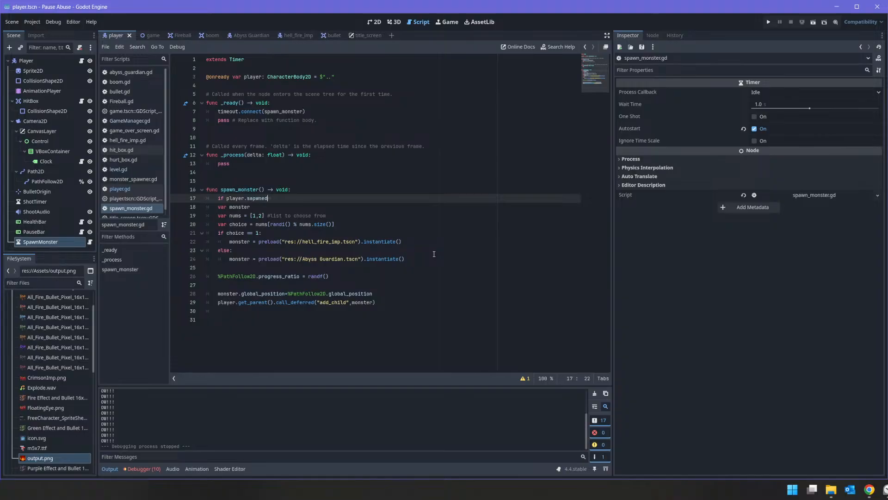
key(BackSpace)
key(BackSpace)
key(BackSpace)
key(BackSpace)
key(BackSpace)
text(paw)
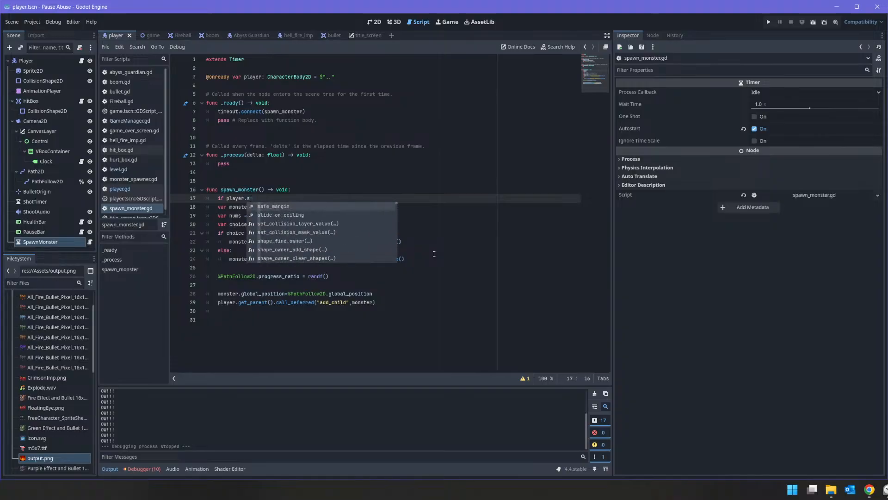
text(d:)
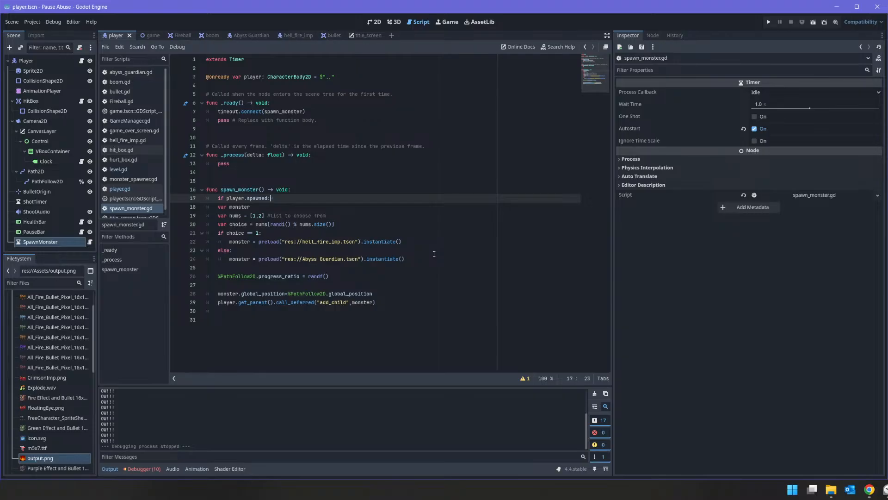
Indent the spawn_monster body, from var monster through the add_child call, under the new if condition and save the script
key(Down)
key(Home)
key(shift+Down)
key(shift+Down)
key(shift+Down)
key(shift+Down)
key(shift+Down)
key(shift+Down)
key(shift+Down)
key(shift+Down)
key(shift+Down)
key(shift+Down)
key(shift+Down)
key(shift+Down)
key(shift+Up)
key(shift+End)
key(Tab)
key(ctrl+s)
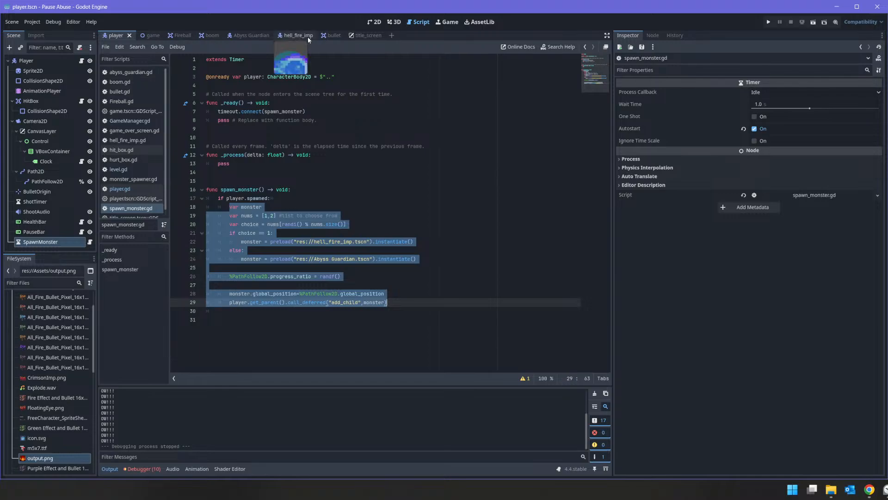
Add GameManager.player.spawned=false above the unparent_player call in the game_over function of GameManager.gd
mouse_move(353, 42)
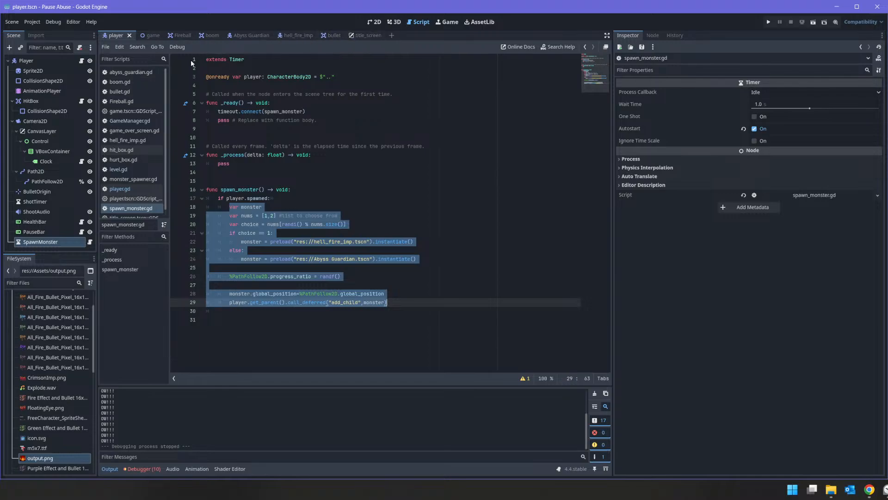
click(143, 121)
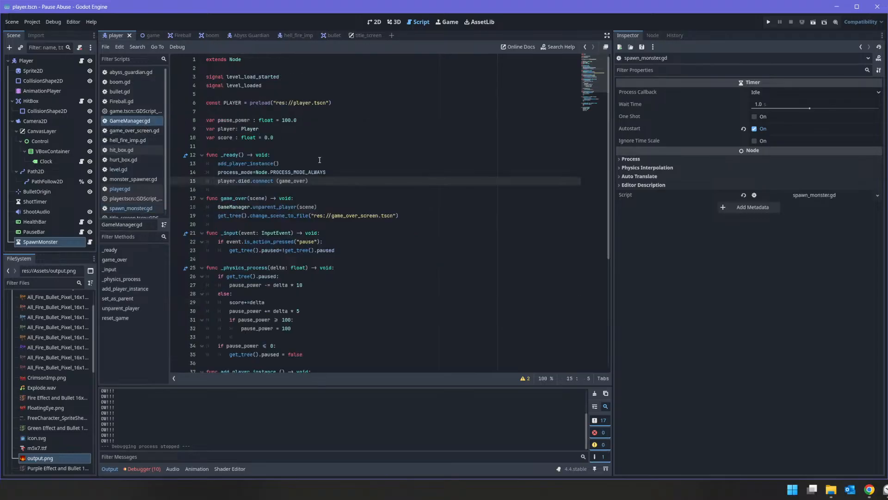
double_click(301, 182)
click(209, 207)
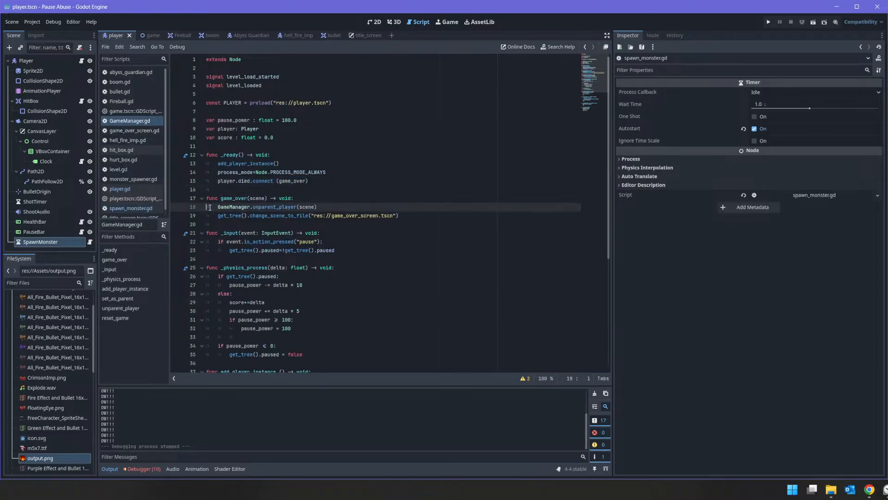
key(Return)
key(Up)
text(GameManager.player.sp)
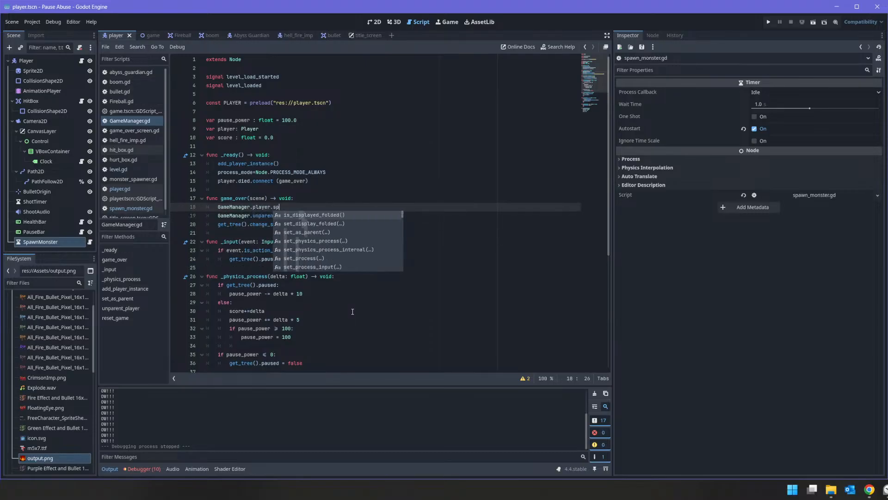
text(awned=f)
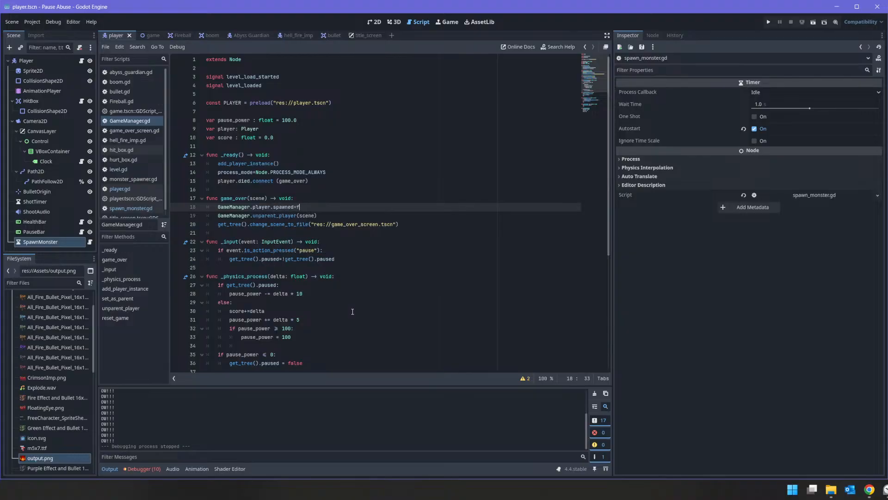
text(alse)
Run the title_screen scene and start the game with its START GAME button
click(811, 24)
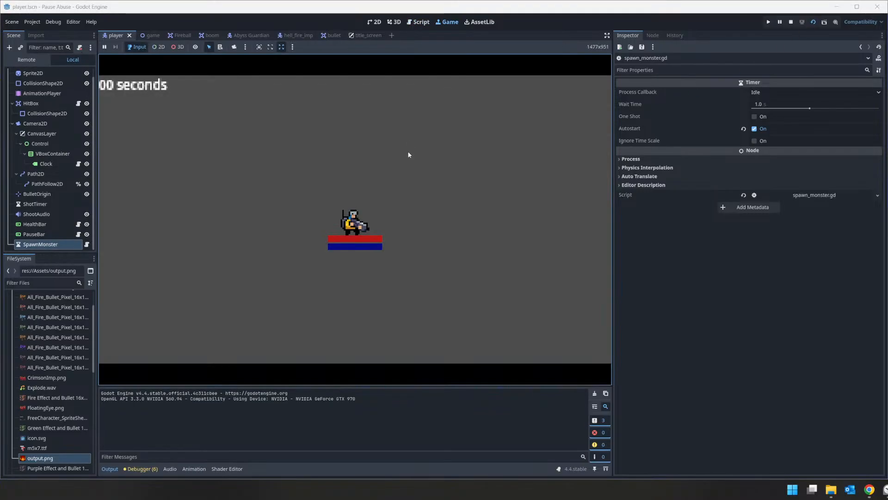
key(F8)
click(373, 37)
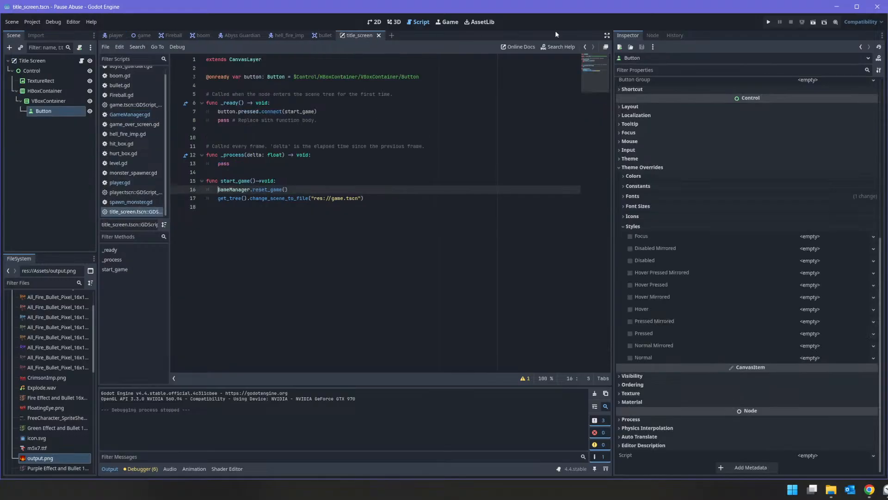
key(F6)
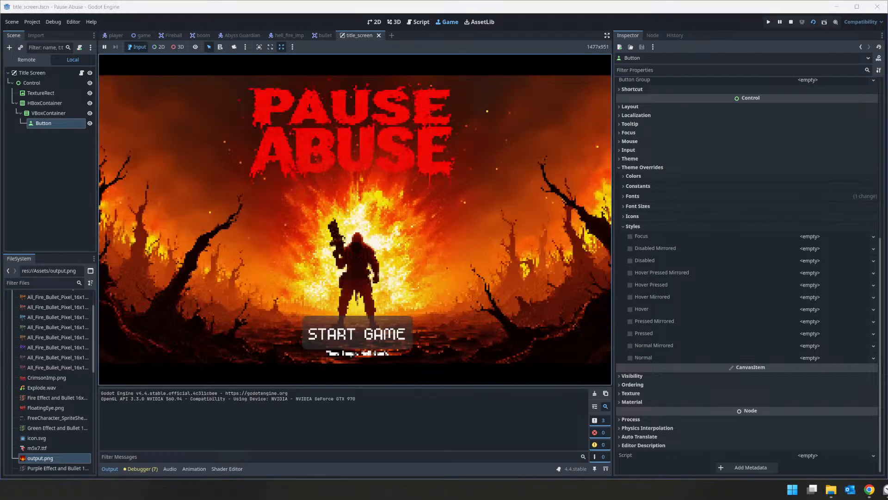
click(391, 331)
Play the running game, moving the player around and shooting at monsters until the player dies
key(s)
key(d)
click(455, 285)
click(455, 245)
key(w)
click(456, 215)
key(a)
key(s)
click(353, 176)
key(a)
key(s)
click(340, 237)
click(388, 233)
key(w)
click(418, 281)
key(d)
click(409, 274)
key(s)
click(406, 280)
click(207, 224)
key(a)
click(335, 167)
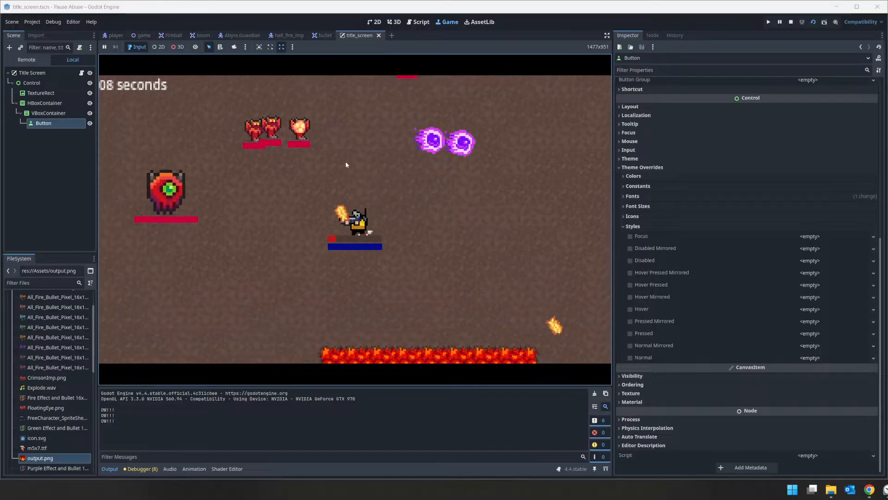
click(382, 236)
key(s)
click(419, 181)
key(w)
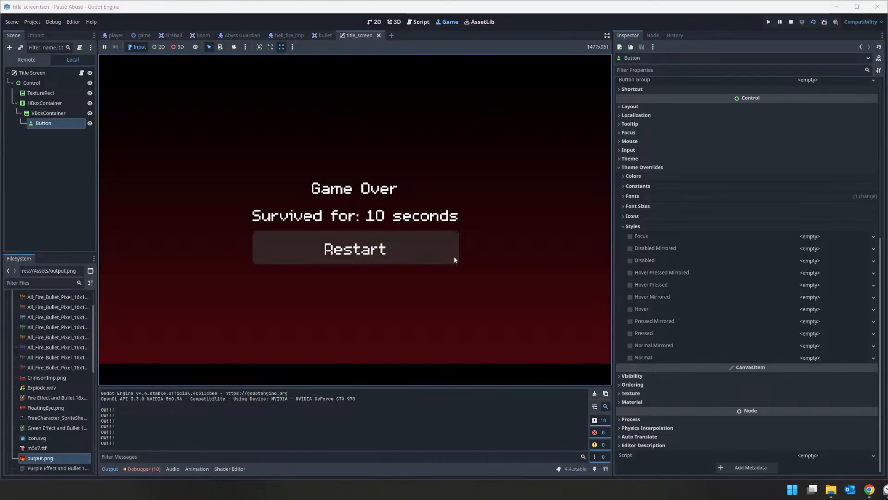
Restart from the Game Over screen, move the player briefly to test the new round, and stop the running game
click(401, 259)
key(d)
key(w)
key(d)
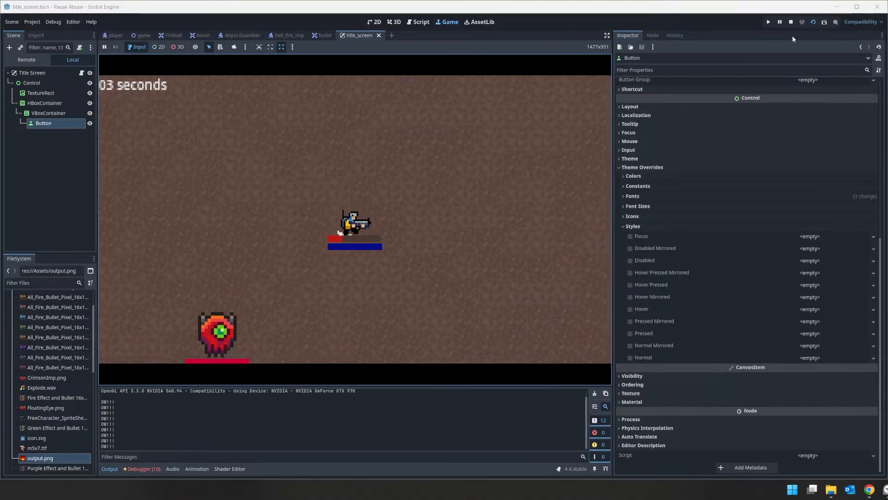
click(790, 23)
Run the game again to check the title screen, and stop it
key(F5)
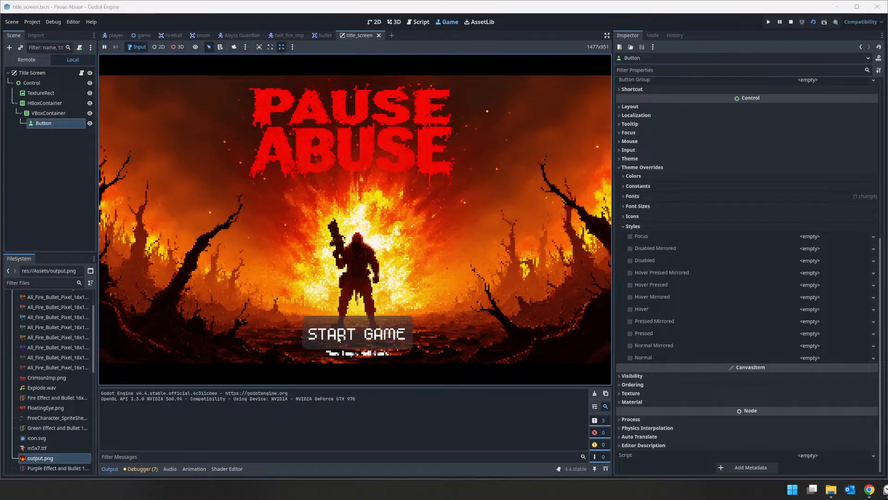
click(791, 22)
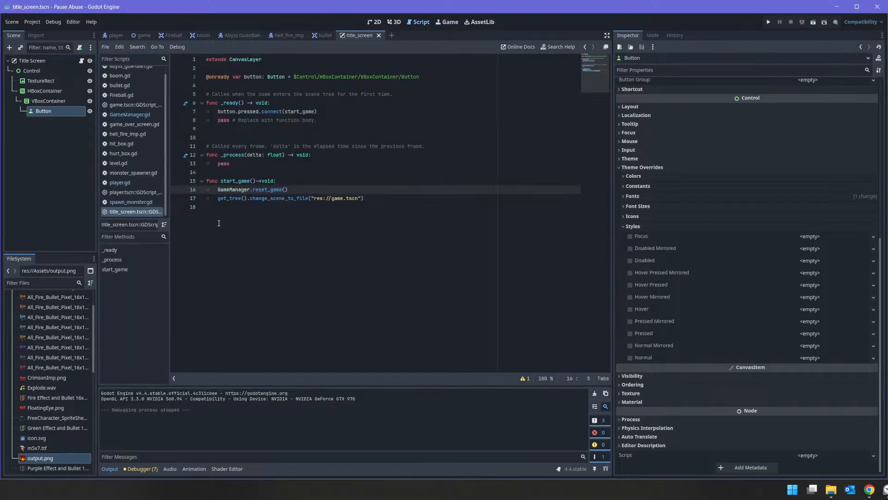
In player.gd, add a guard at the start of _process that returns if !spawned, and save the script
click(111, 184)
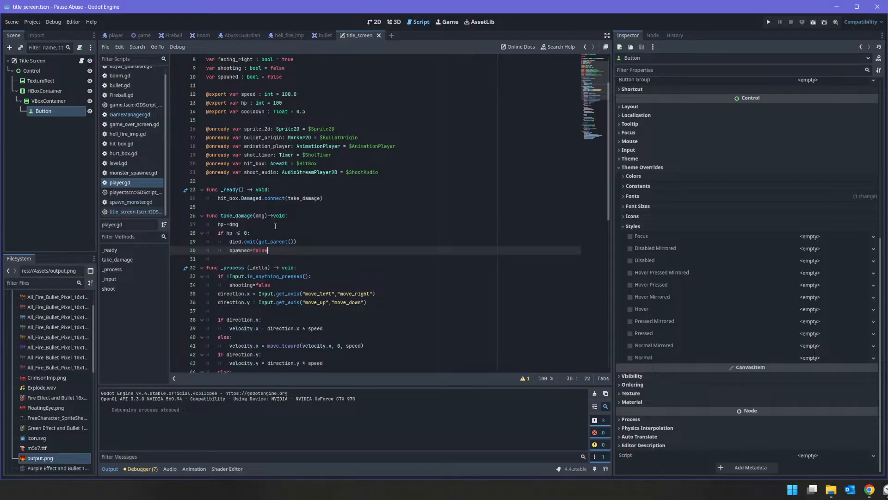
scroll(275, 226, down, 3)
click(272, 198)
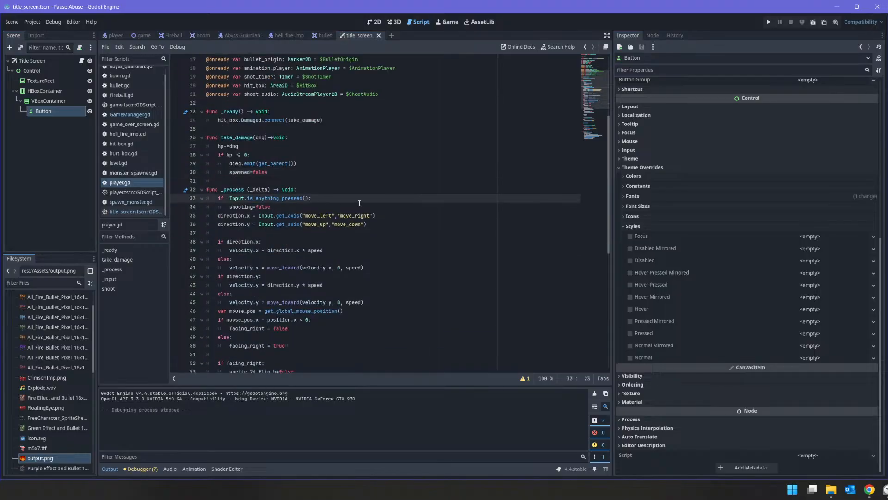
key(Down)
key(Down)
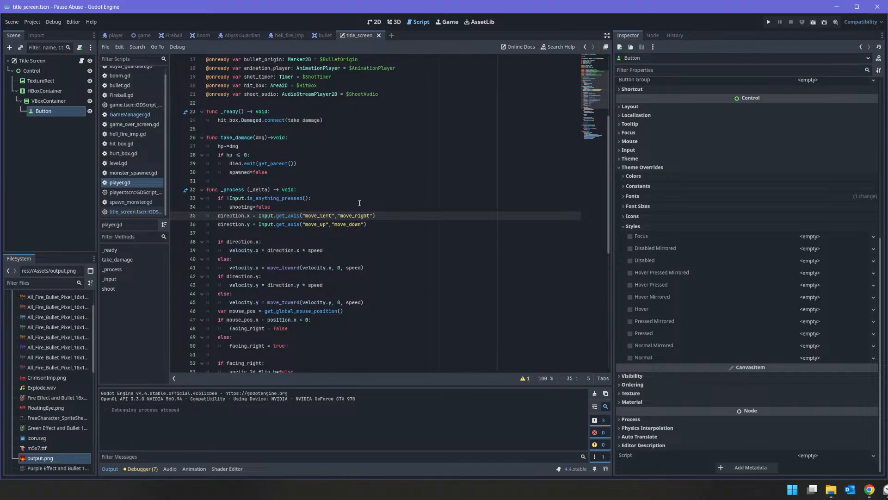
key(Up)
key(Up)
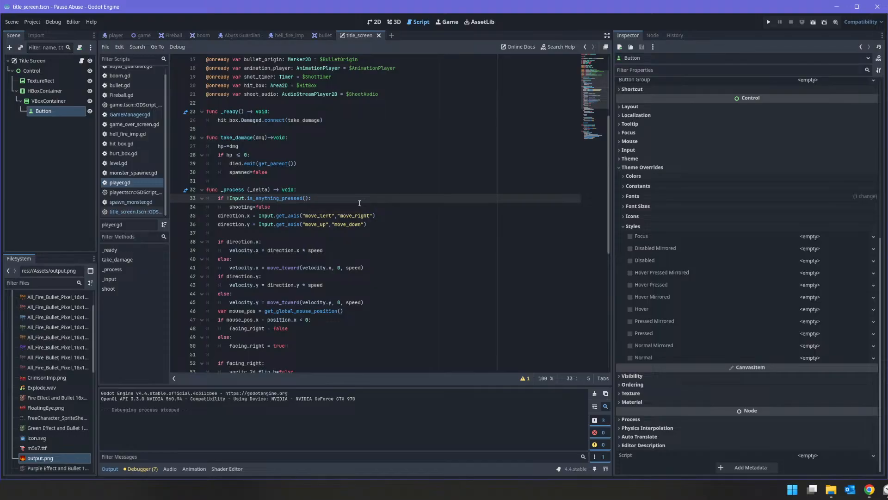
key(ctrl+shift+Return)
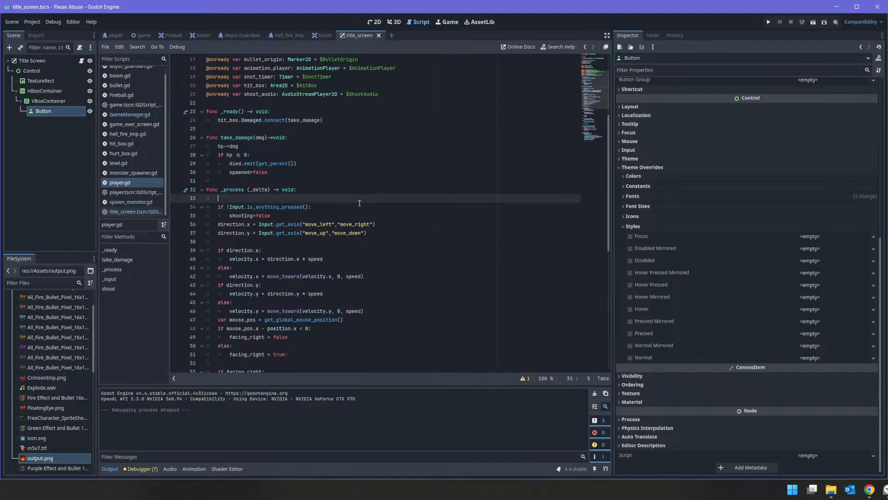
text(if !spawned:)
key(Return)
text(return)
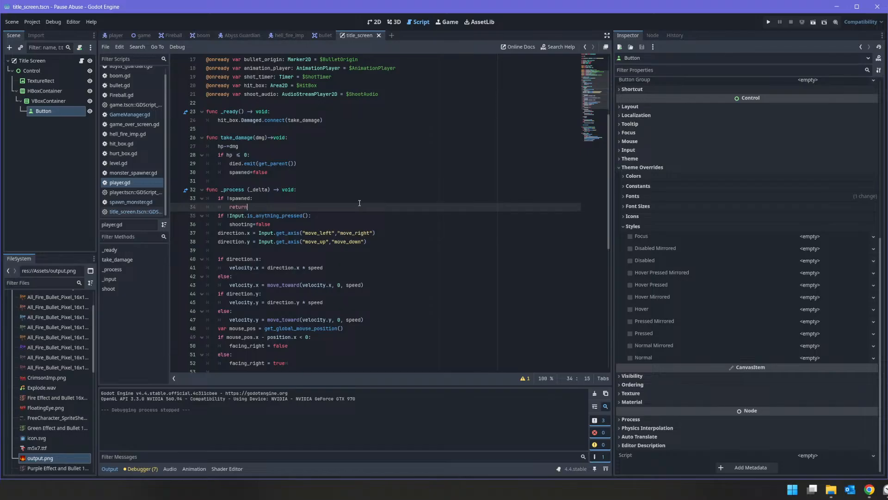
key(ctrl+s)
Run the project, start the game from the title screen, and move and shoot at monsters until the player dies
key(F5)
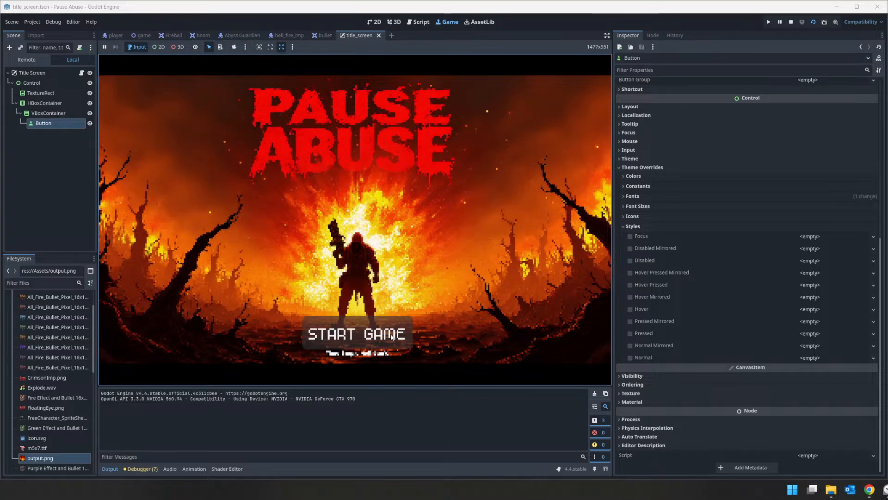
click(356, 333)
key(w)
key(d)
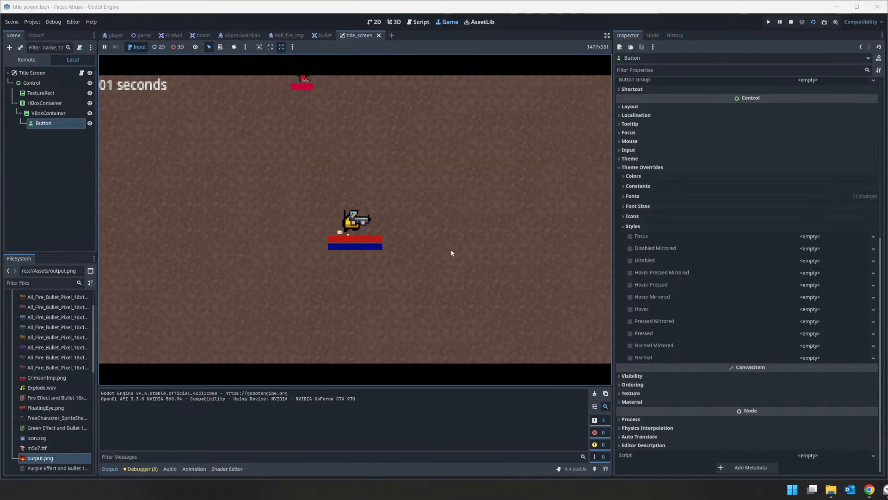
key(a)
key(s)
click(447, 322)
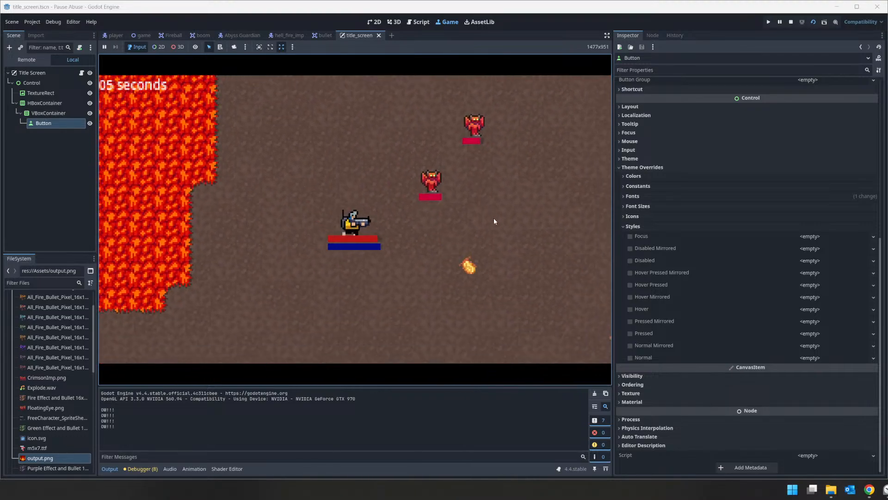
key(d)
click(386, 150)
key(space)
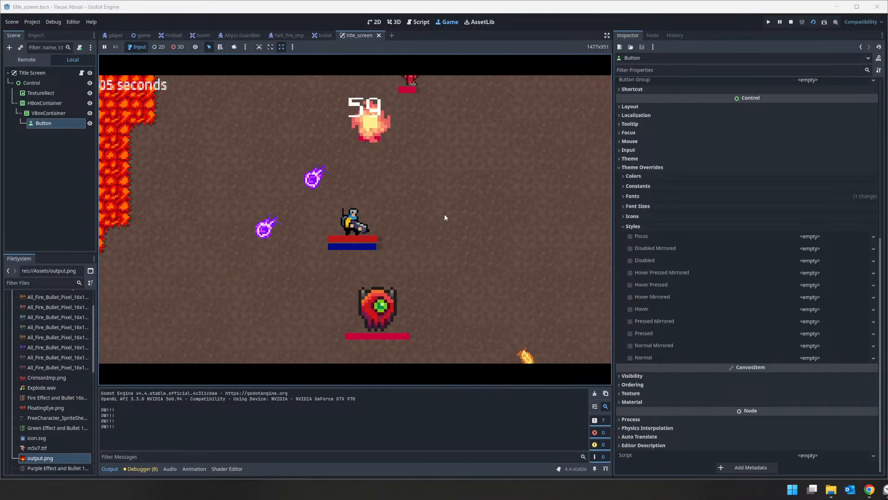
key(space)
key(d)
click(323, 260)
key(d)
click(277, 246)
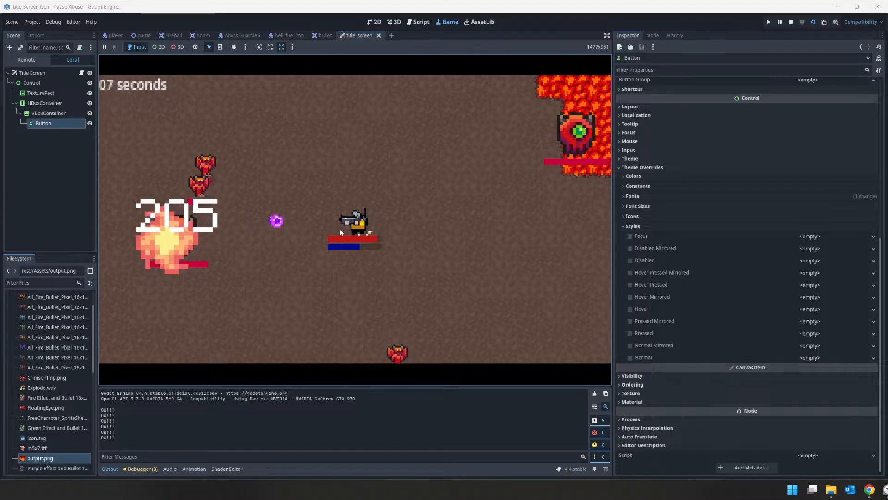
key(space)
key(w)
key(a)
click(332, 280)
key(a)
click(423, 313)
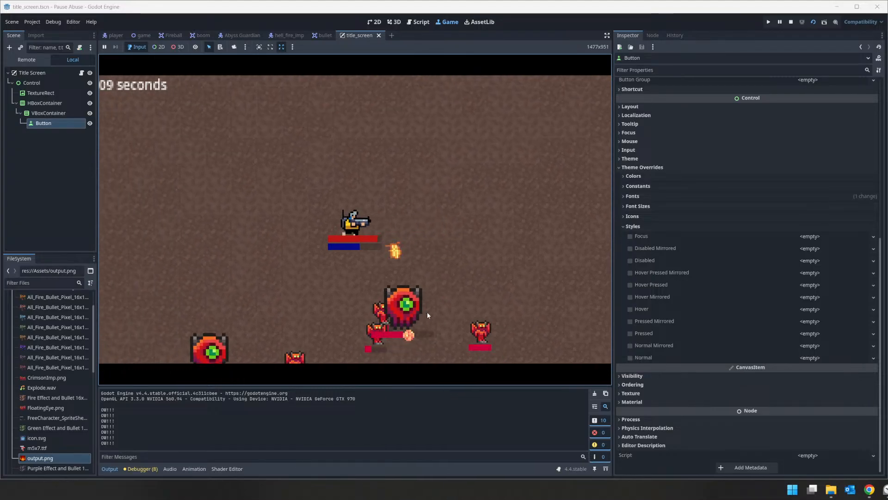
key(s)
click(428, 231)
click(415, 214)
key(w)
key(w)
key(d)
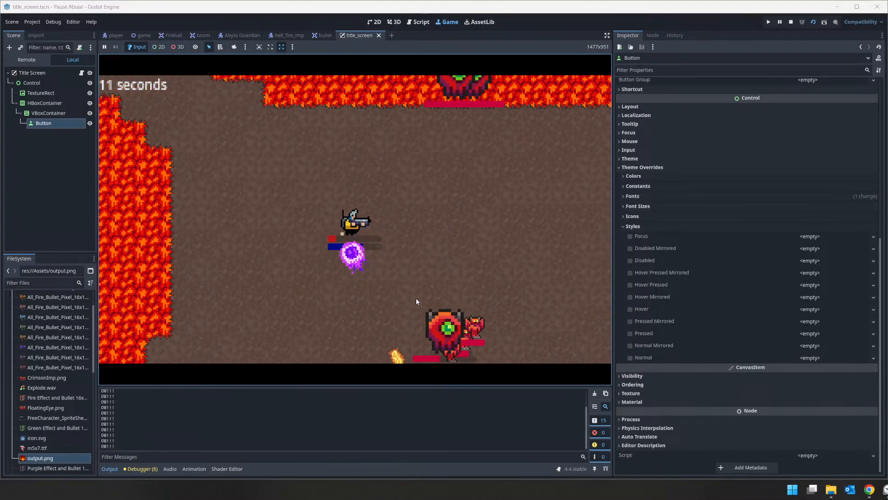
click(415, 295)
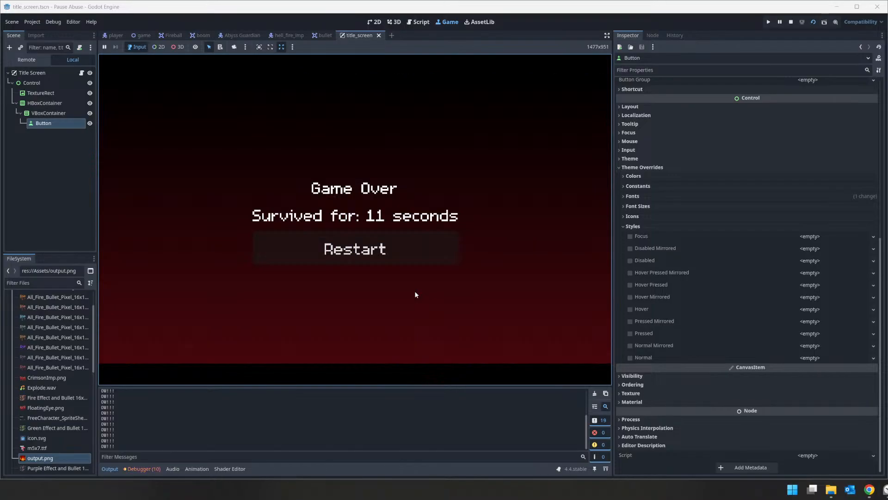
Restart from the Game Over screen, play the new round by moving and shooting, and stop the running game
click(405, 250)
key(s)
click(455, 253)
key(d)
click(511, 227)
click(503, 216)
key(w)
click(485, 214)
click(91, 196)
click(180, 249)
key(a)
key(w)
click(296, 245)
key(s)
click(398, 222)
click(445, 205)
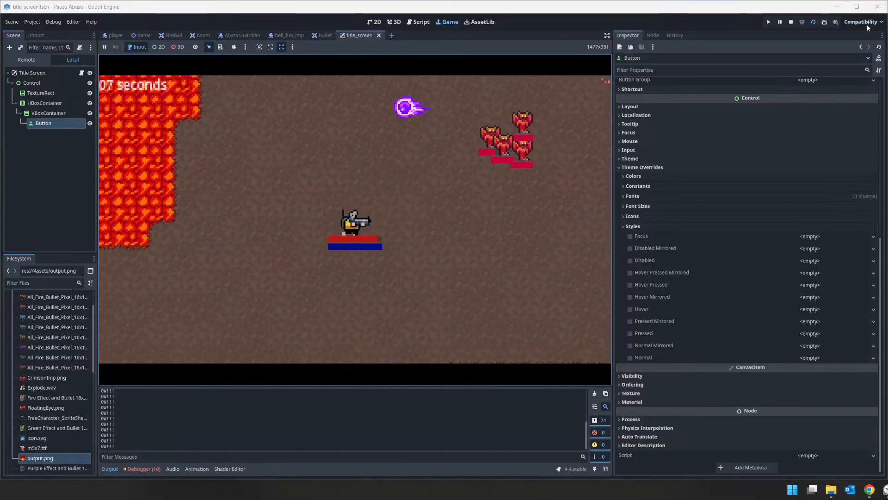
click(790, 21)
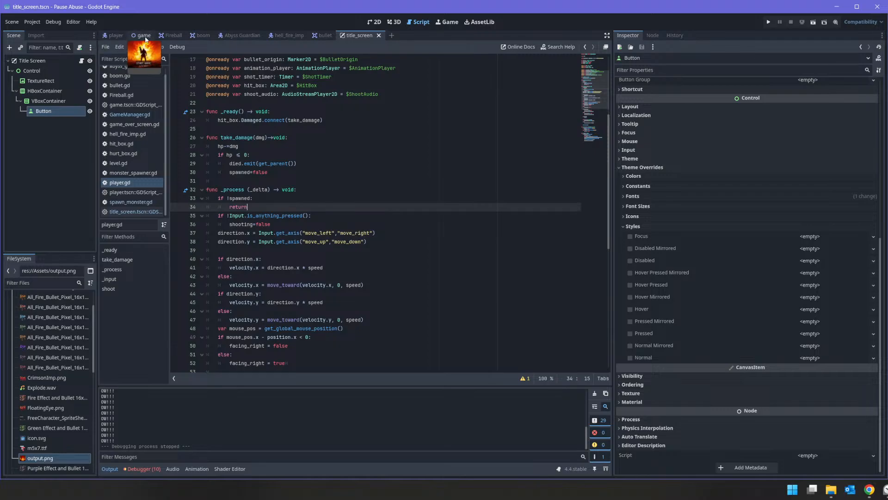
Set the SpawnMonster timer's Wait Time to 2 seconds in the player scene and save it
click(117, 36)
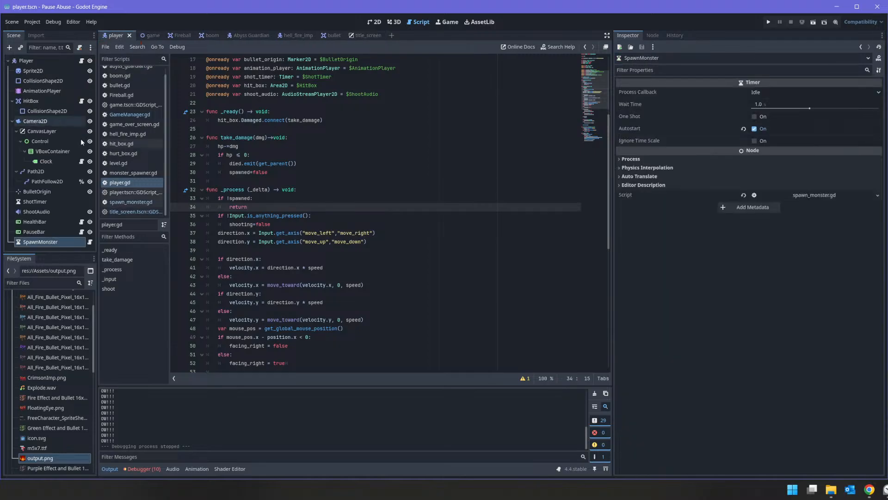
click(798, 104)
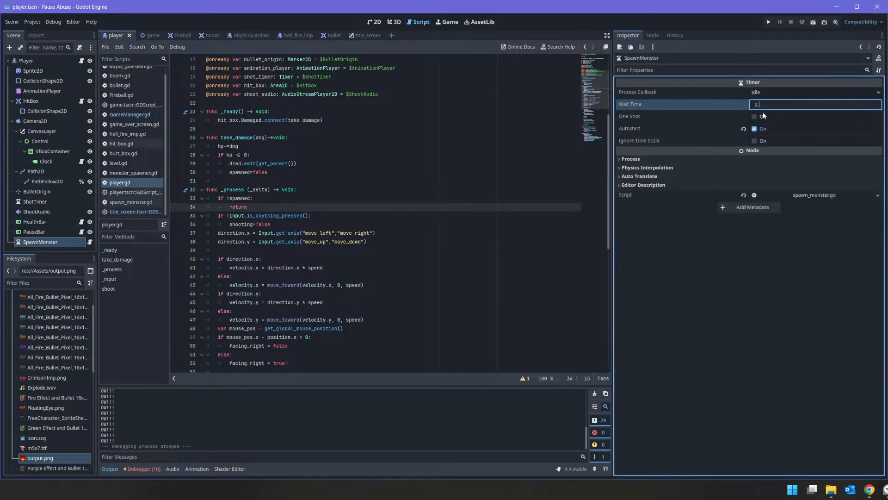
text(2.)
key(Return)
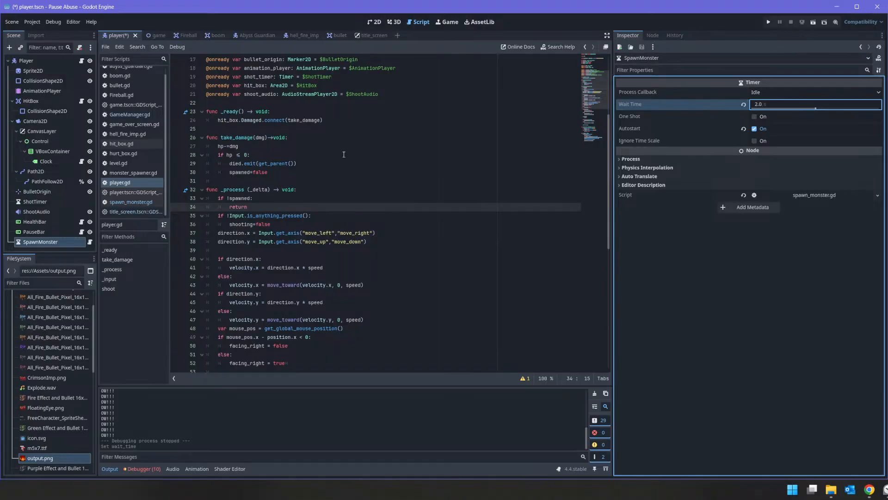
key(ctrl+s)
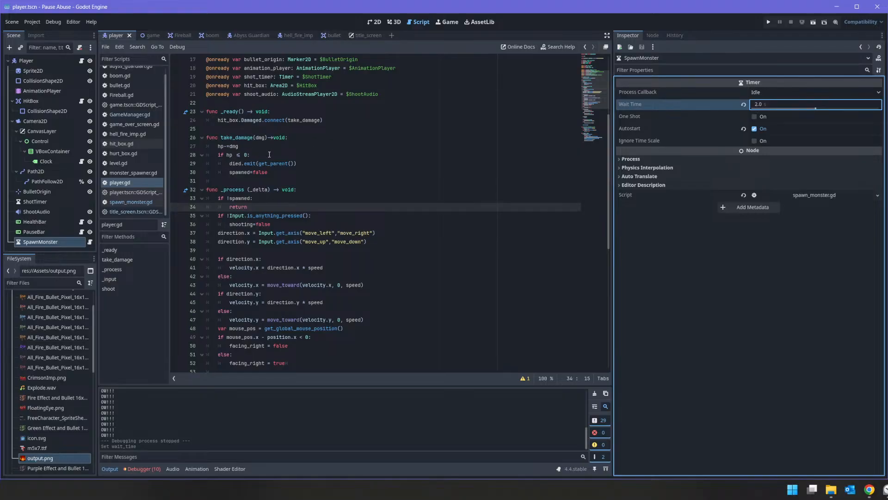
Clear all collision layers and masks on the Abyss Guardian root node and save its scene
click(248, 35)
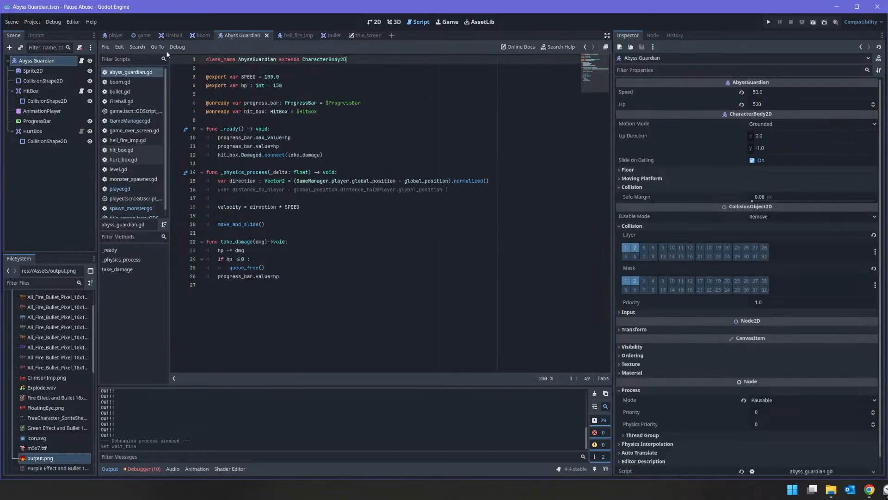
click(635, 249)
click(628, 248)
click(630, 280)
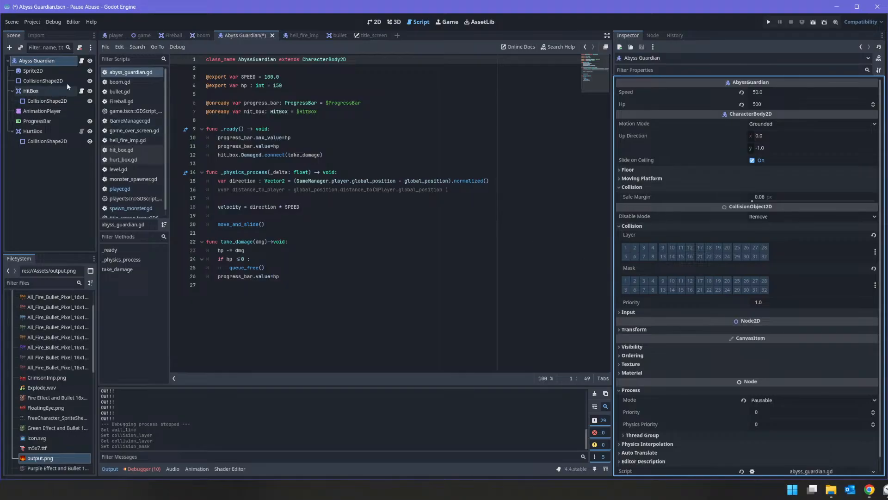
key(ctrl+s)
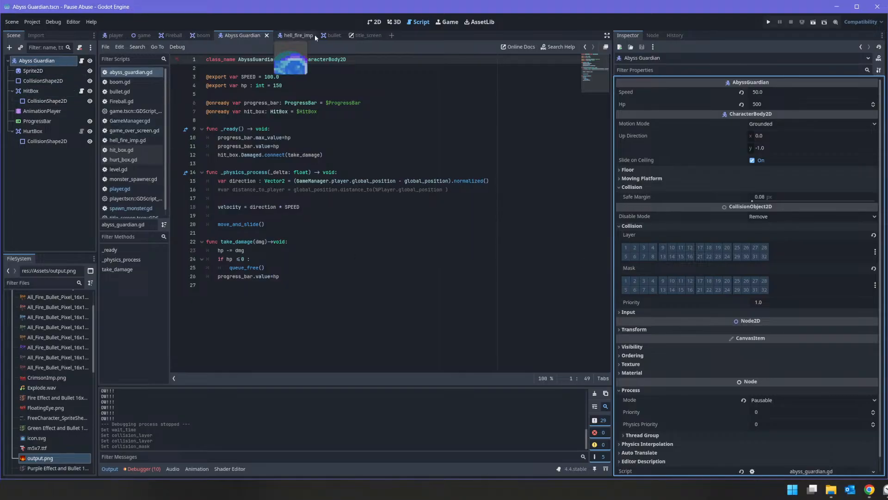
Examine the root node settings and scripts of the hell_fire_imp and Fireball scenes
click(300, 36)
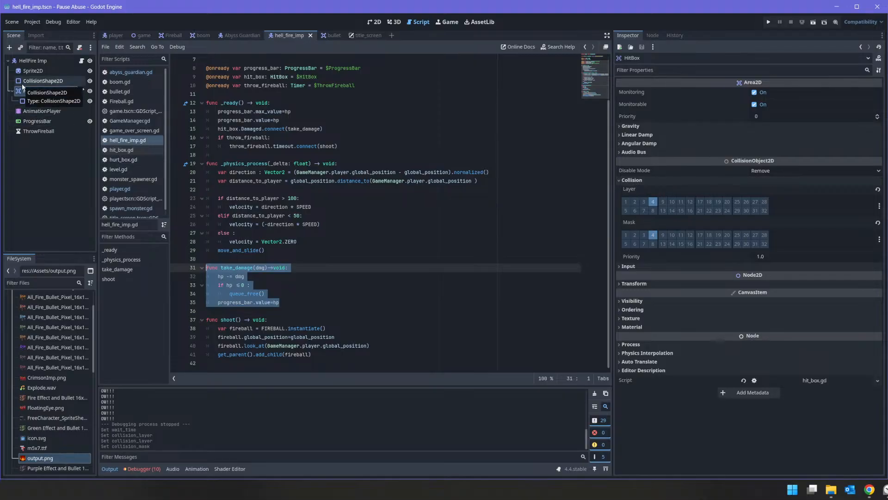
click(32, 61)
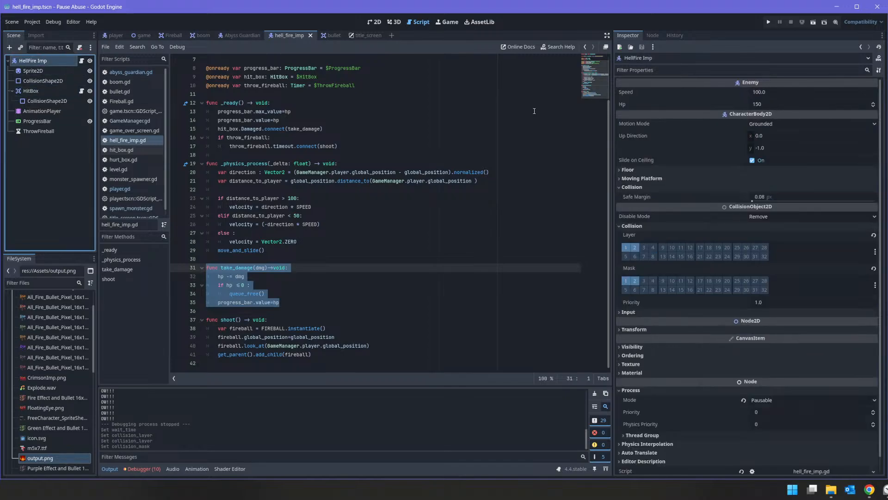
scroll(322, 64, up, 2)
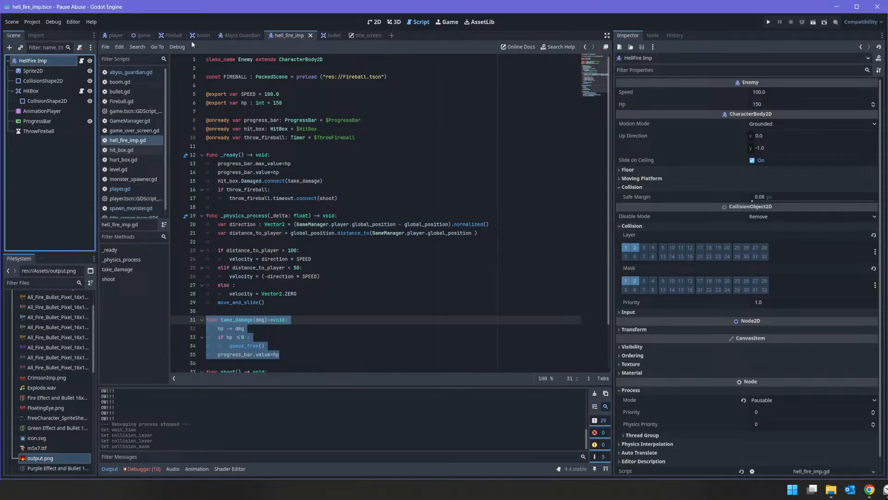
click(169, 35)
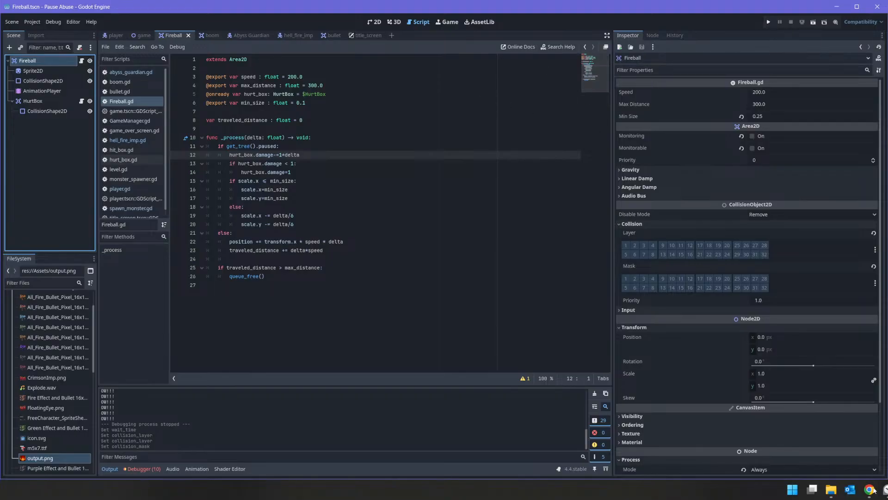
Switch to the Pause Abuse Trello board, tick Generate Splash Screen and Start Menu on the Title Screen card, and mark the card complete
mouse_move(869, 489)
click(810, 440)
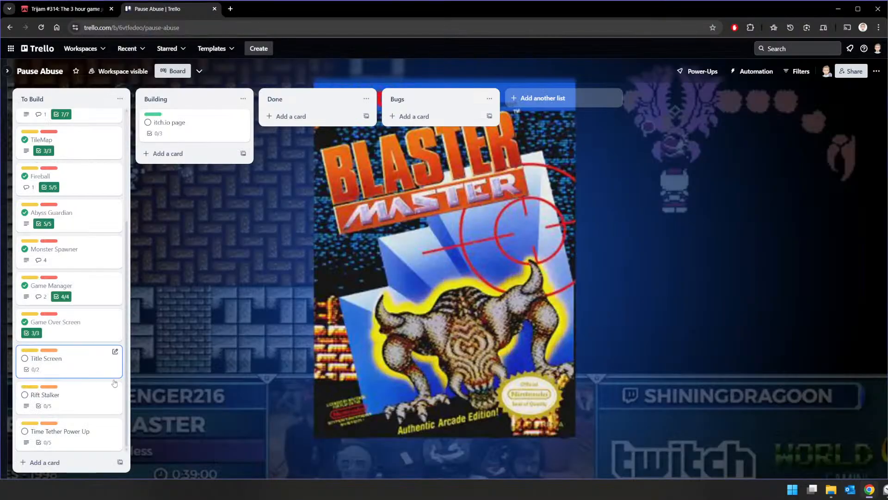
click(76, 360)
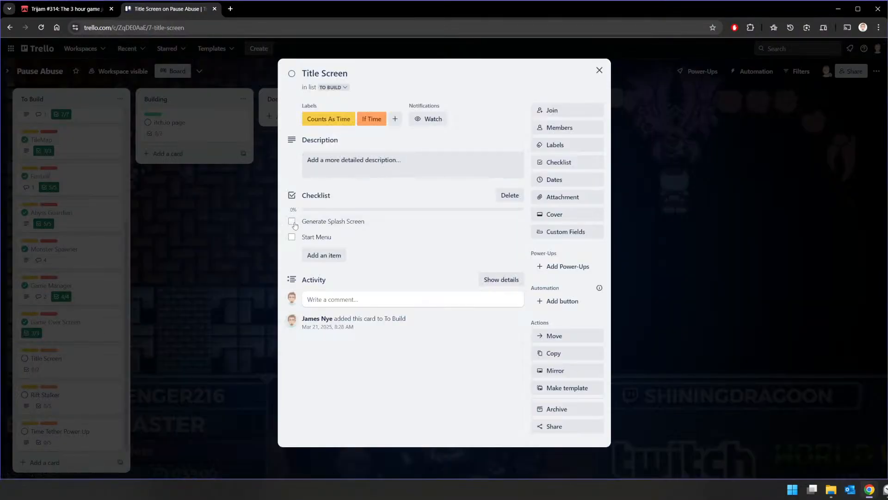
click(292, 222)
click(292, 236)
click(292, 74)
click(599, 71)
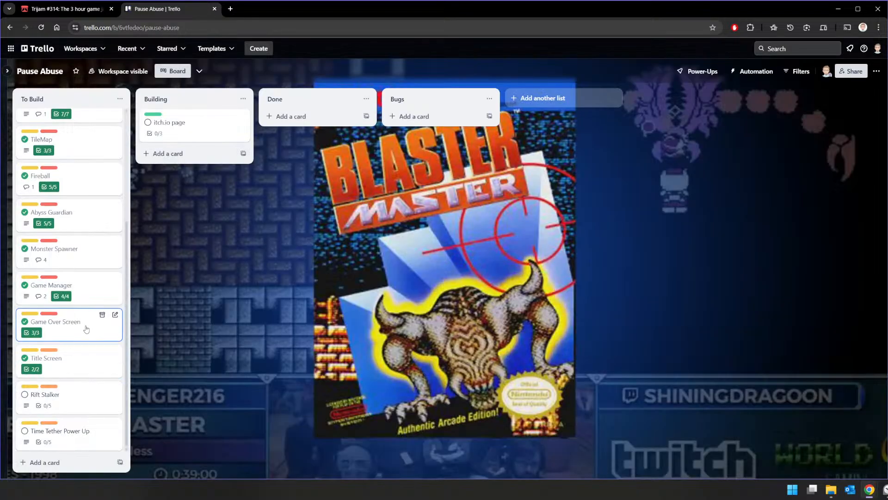
scroll(93, 263, up, 4)
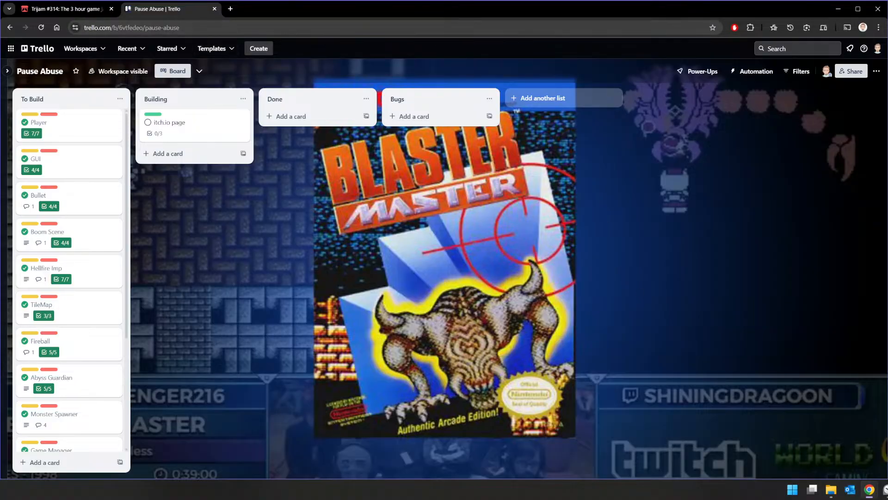
Switch to the Godot editor and set the Zoom of the player scene's Camera2D to 0.5 on both axes
key(alt+Tab)
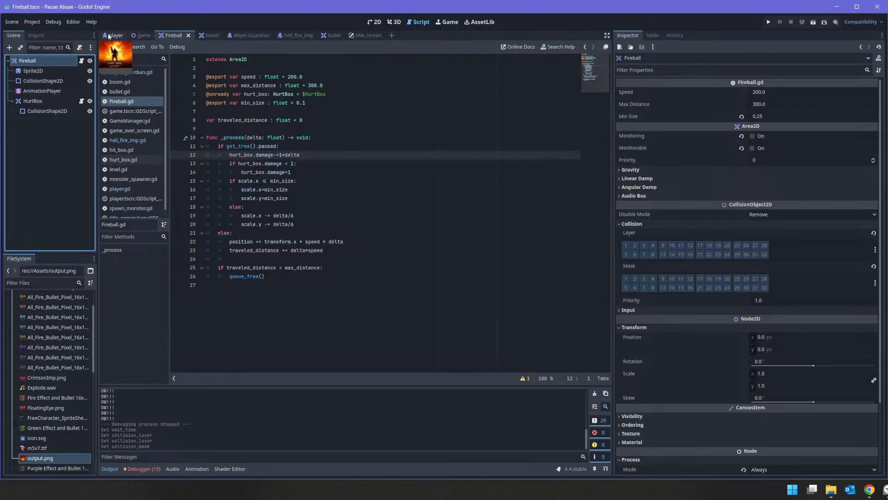
click(137, 35)
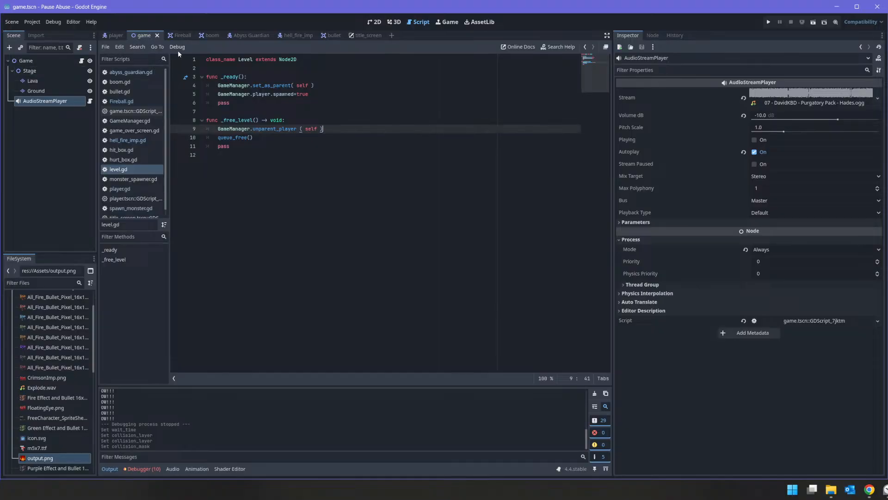
click(120, 38)
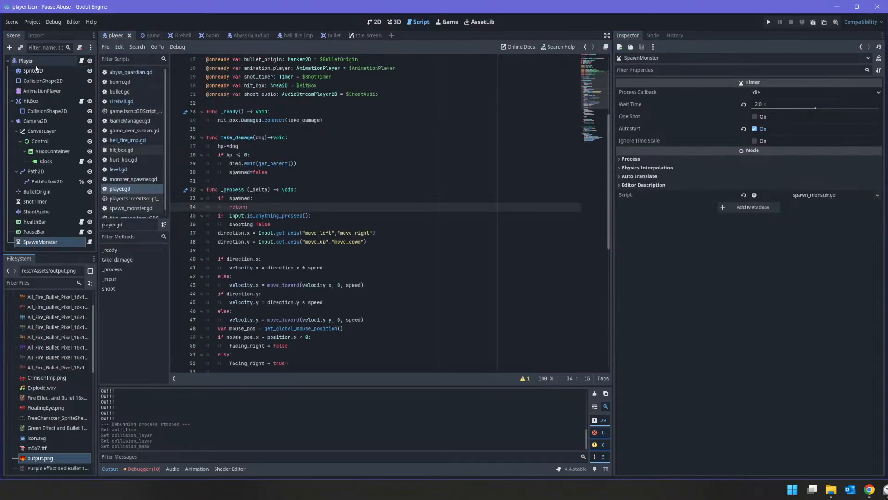
click(35, 120)
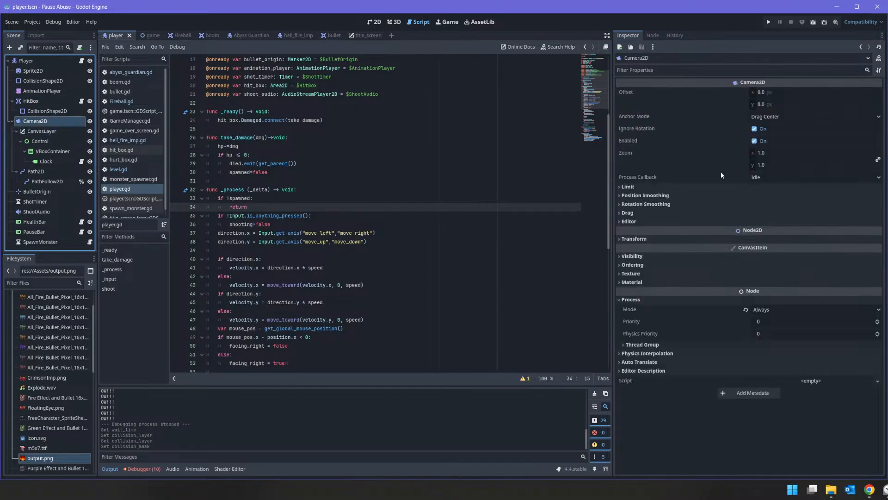
click(660, 186)
click(660, 186)
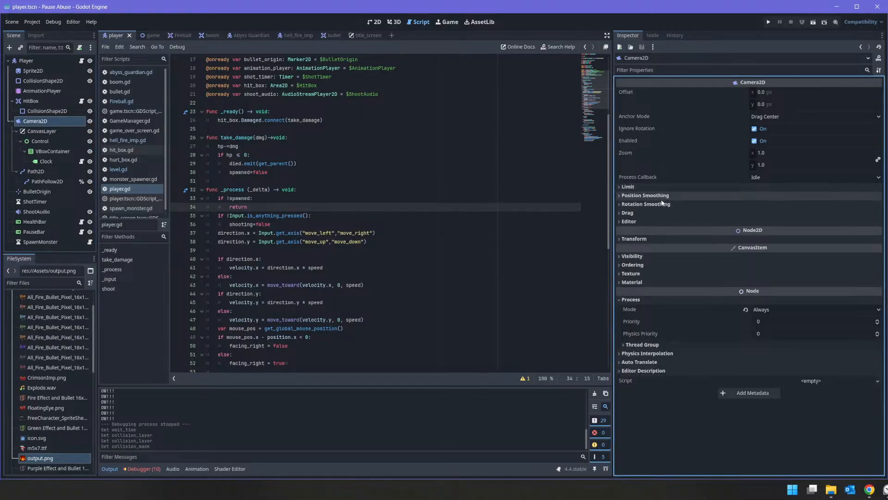
click(650, 241)
click(649, 241)
click(643, 257)
click(644, 258)
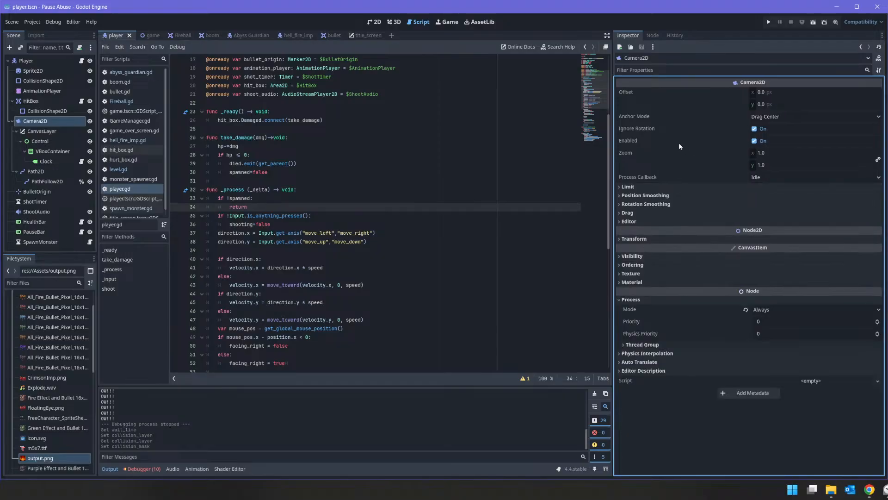
click(767, 152)
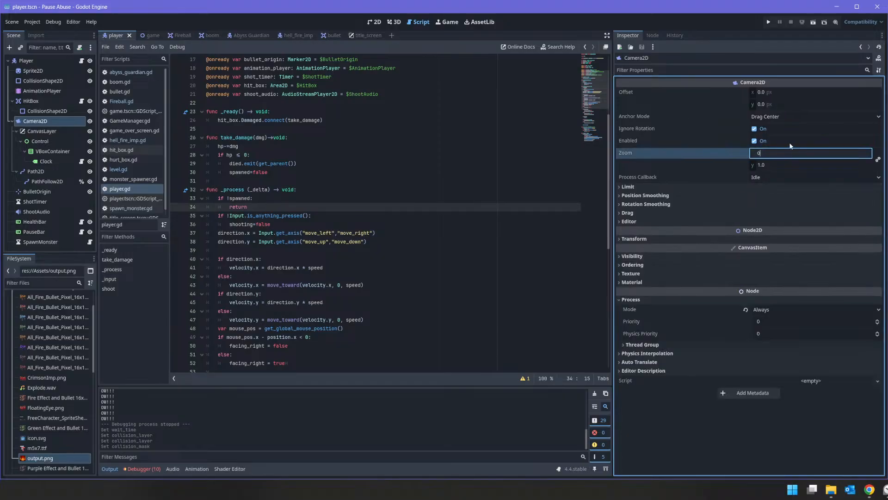
key(Return)
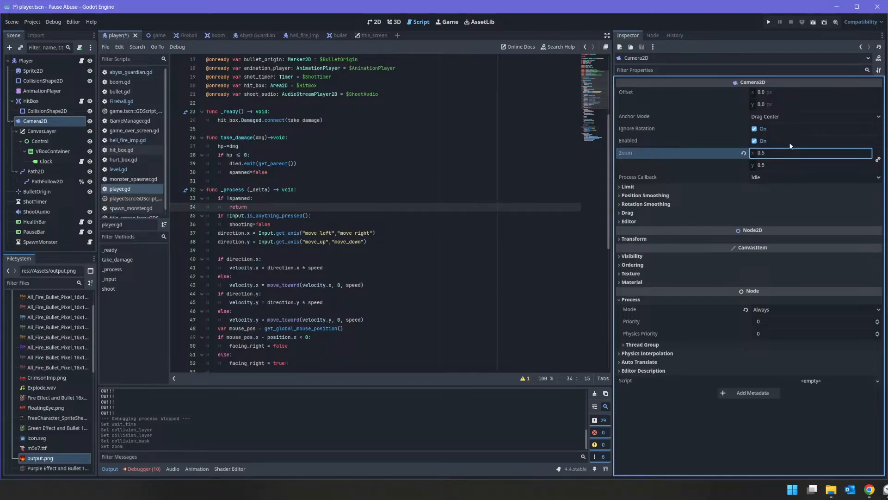
Run the project, move the player around the arena to check the camera view, and stop the game
click(769, 23)
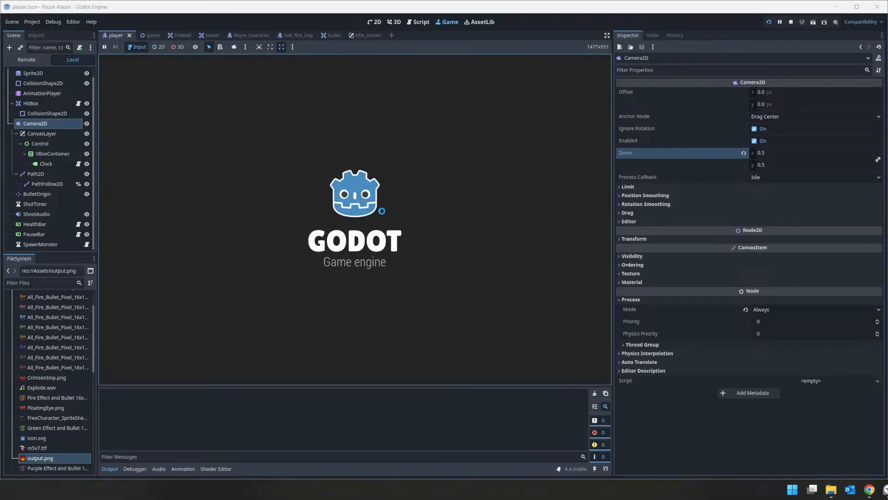
key(d)
key(s)
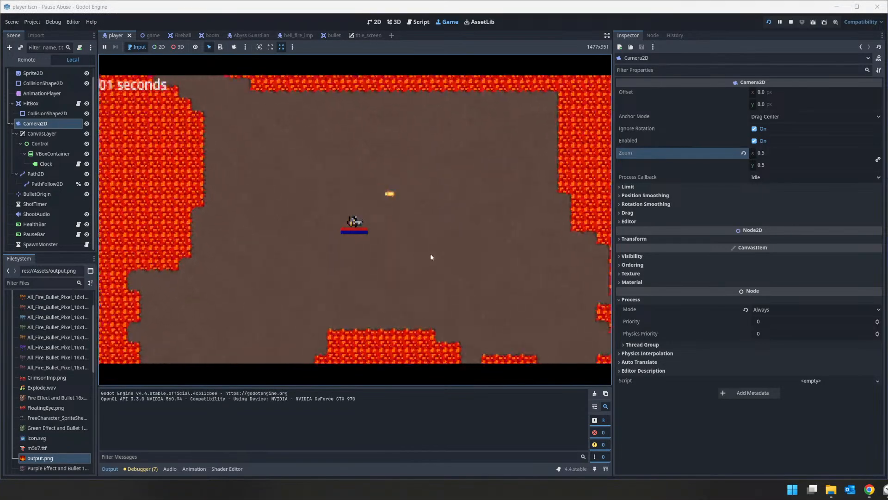
key(w)
key(a)
key(s)
key(d)
key(w)
key(a)
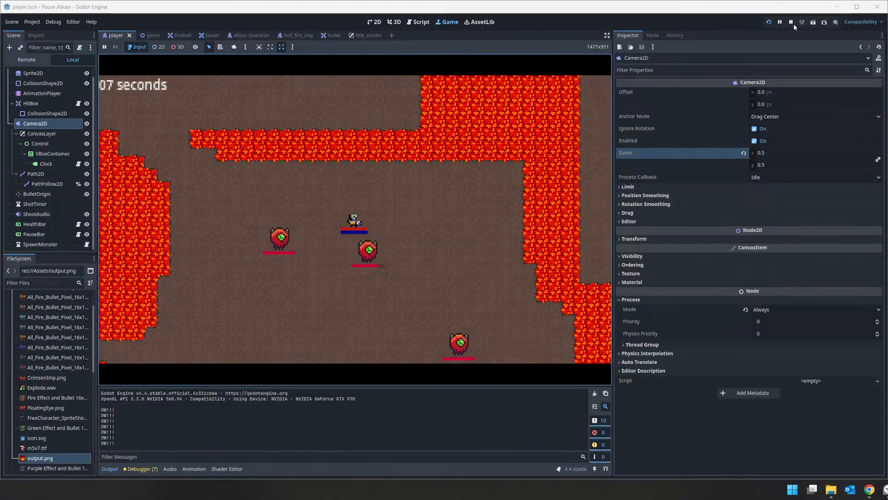
click(792, 23)
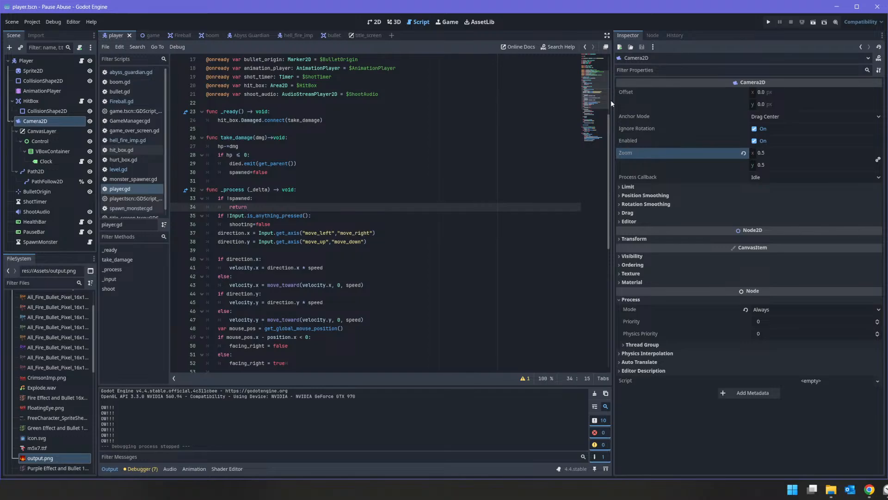
Run the title_screen scene by itself to check its layout, and stop it
click(367, 35)
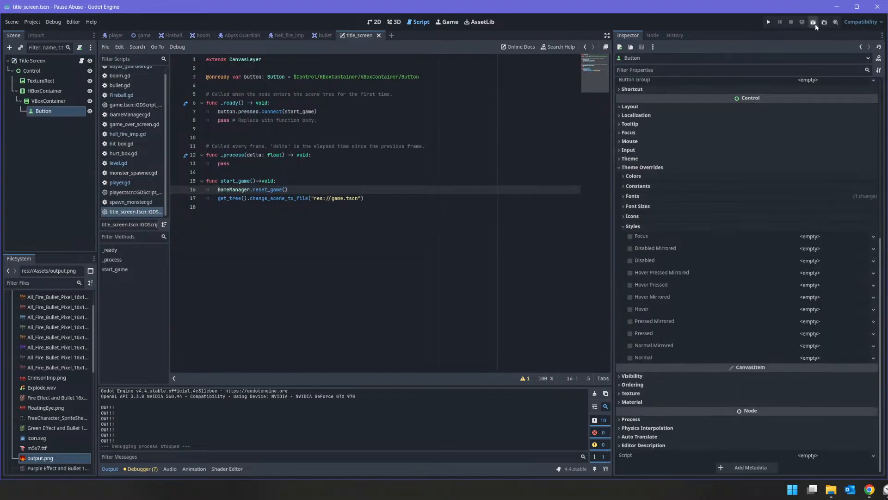
key(F6)
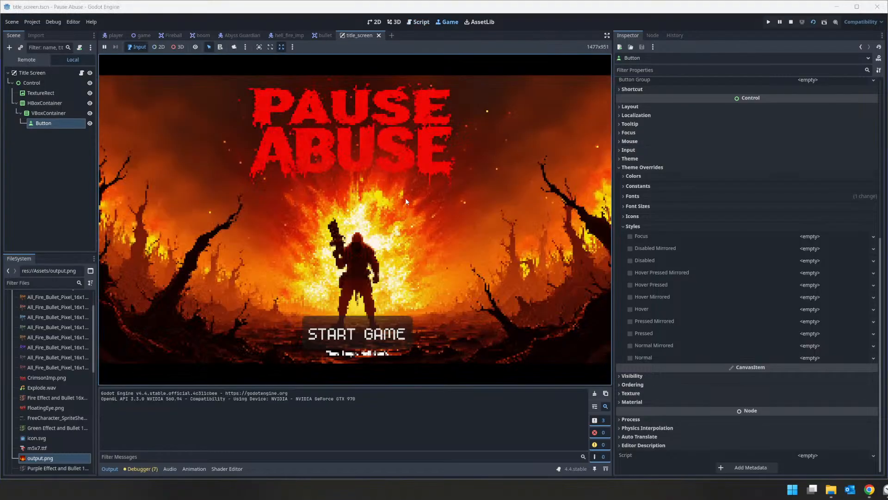
click(791, 22)
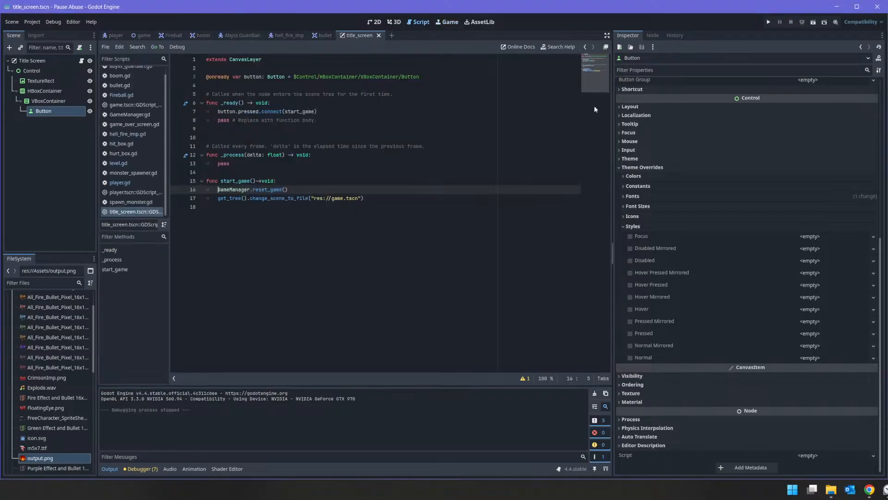
Set the project's window Viewport Width to 640 and Viewport Height to 360
click(34, 22)
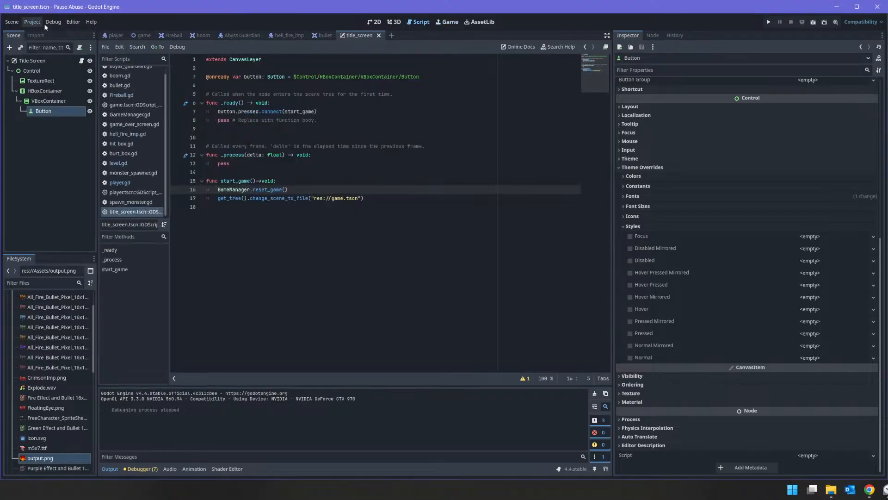
click(37, 32)
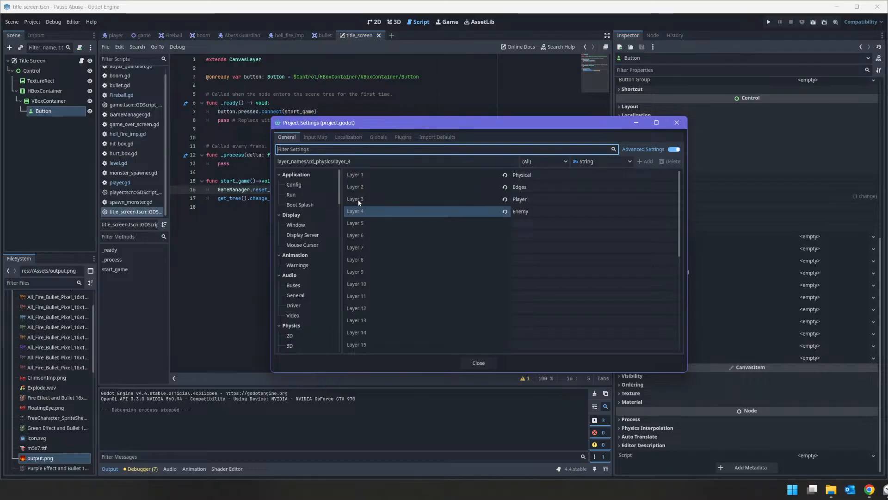
click(287, 225)
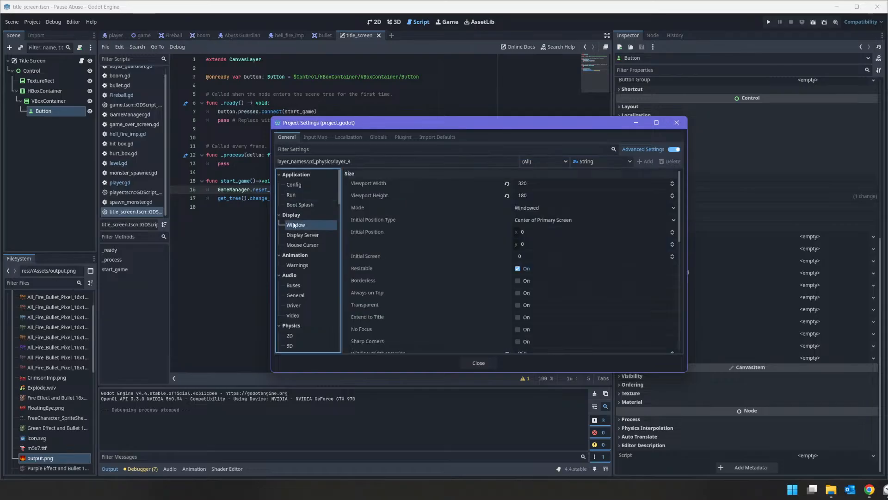
click(551, 183)
text(640)
key(Tab)
text(2)
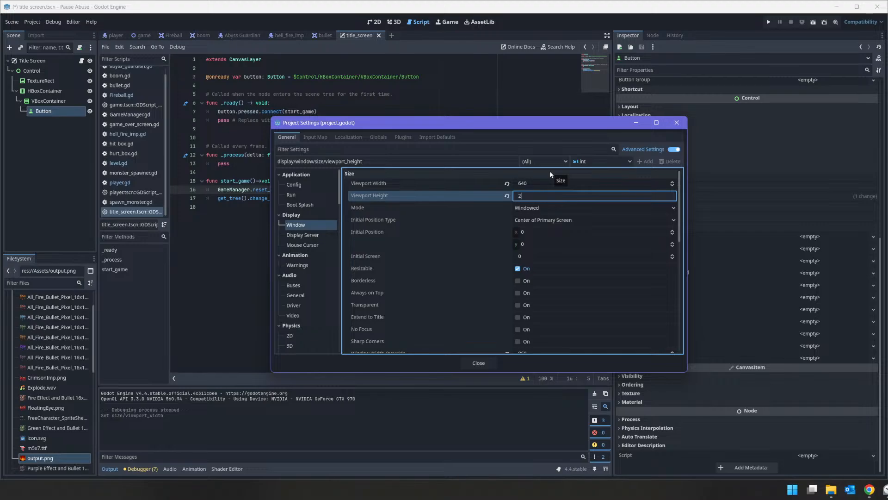
text(60)
click(485, 365)
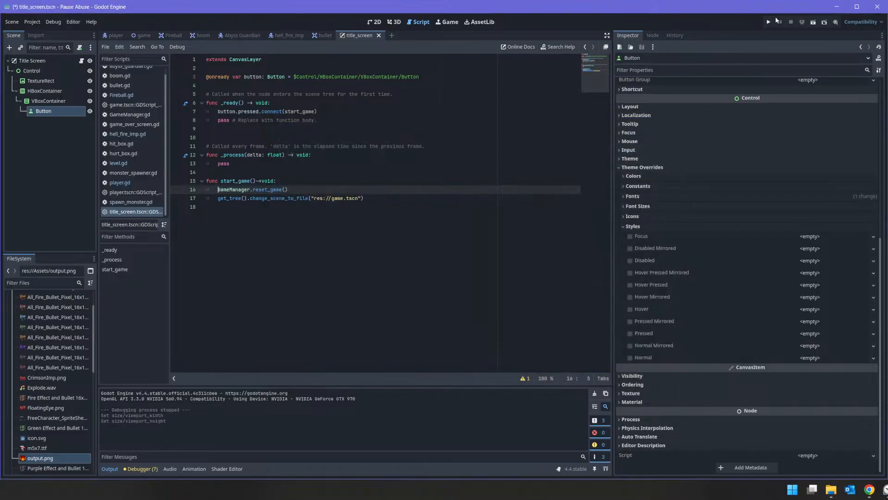
Set the project's Main Scene to title_screen.tscn in the Run settings
click(33, 22)
click(43, 36)
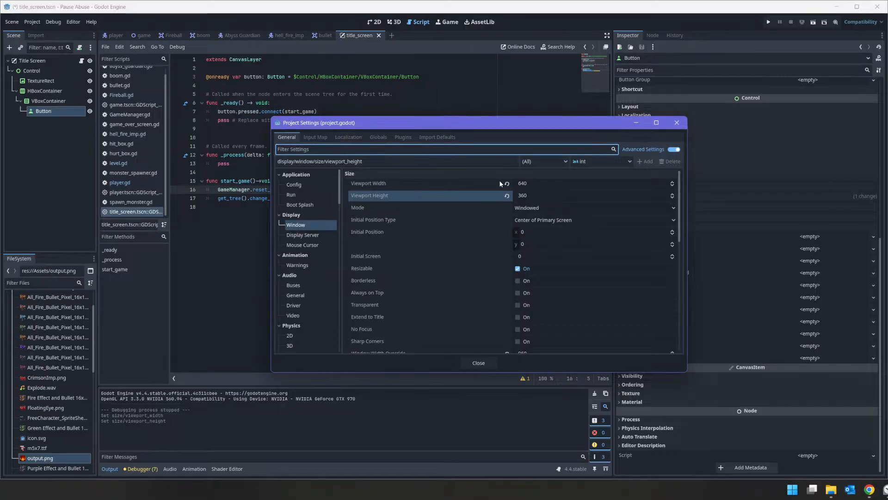
click(290, 177)
click(294, 178)
click(295, 185)
click(291, 194)
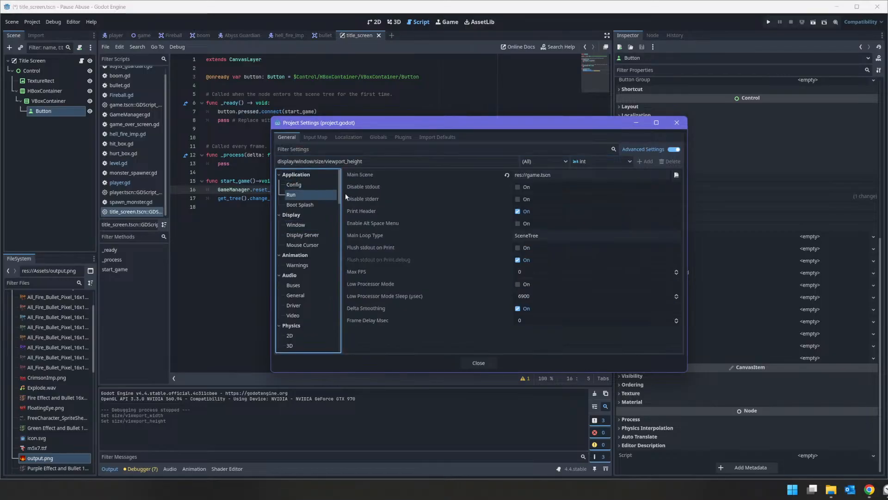
click(676, 175)
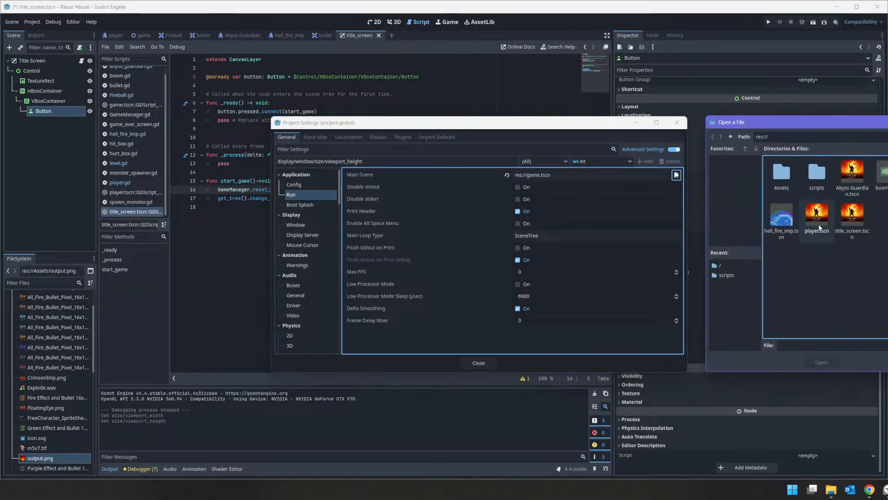
double_click(853, 218)
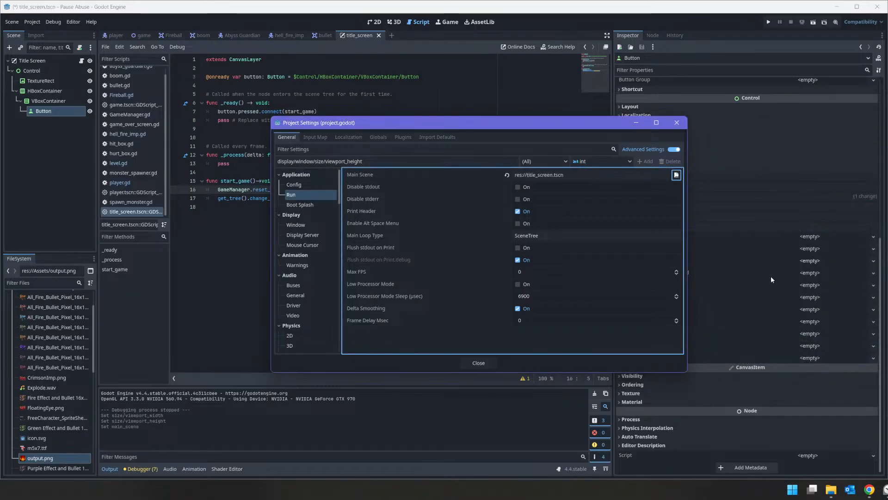
click(478, 363)
Run the project, start a game from the title screen, briefly move and shoot, and stop it
click(768, 22)
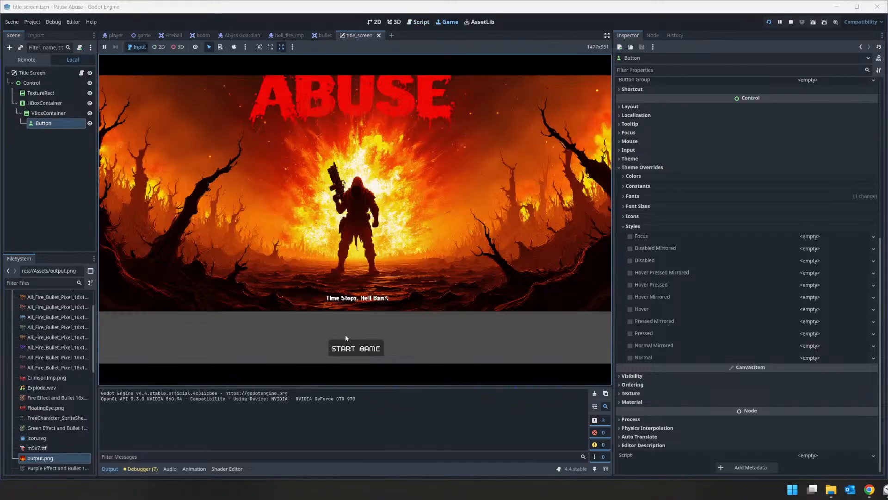
click(362, 350)
key(s)
key(d)
click(301, 205)
click(291, 210)
key(F8)
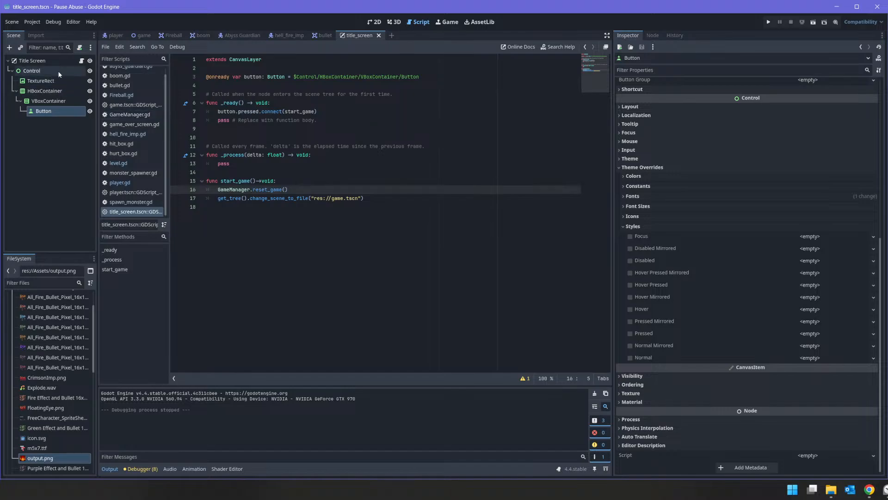
Reset the Zoom of the player scene's Camera2D to 1.0 and run the project
click(114, 35)
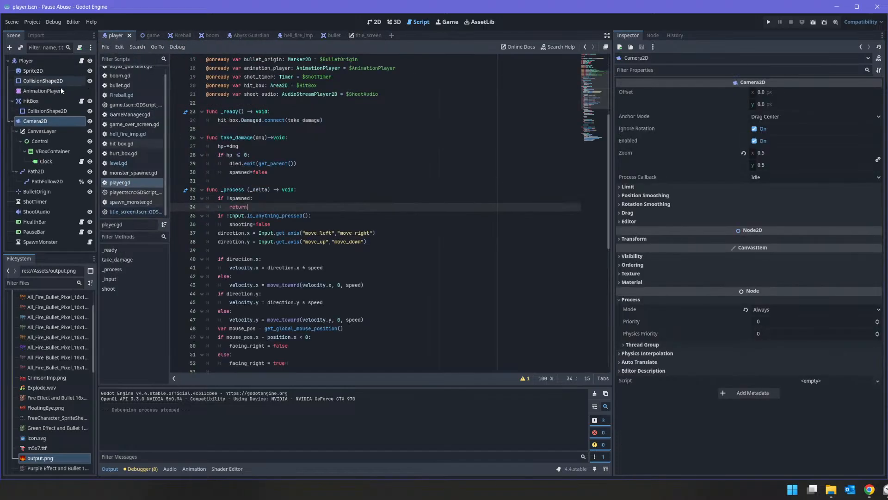
click(744, 153)
click(769, 22)
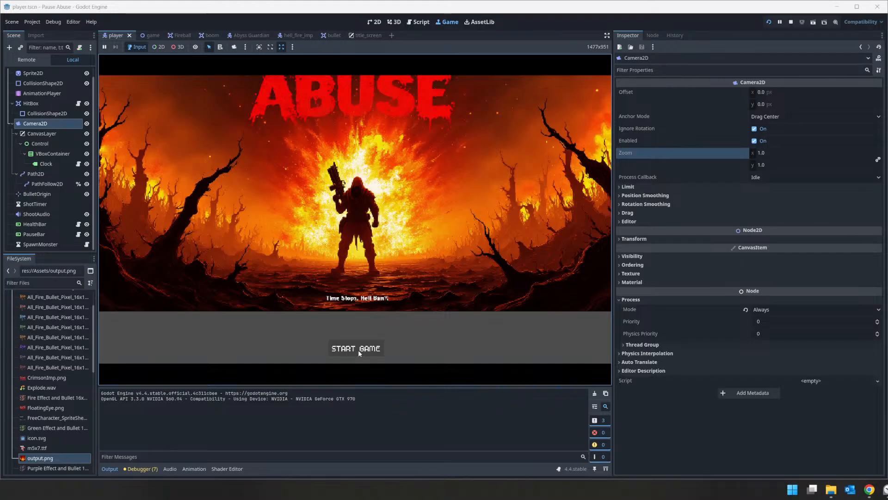
Playtest from the title screen, moving, shooting and pausing against the monsters to check the view and difficulty, and stop the game
click(358, 350)
key(s)
key(a)
click(415, 209)
key(space)
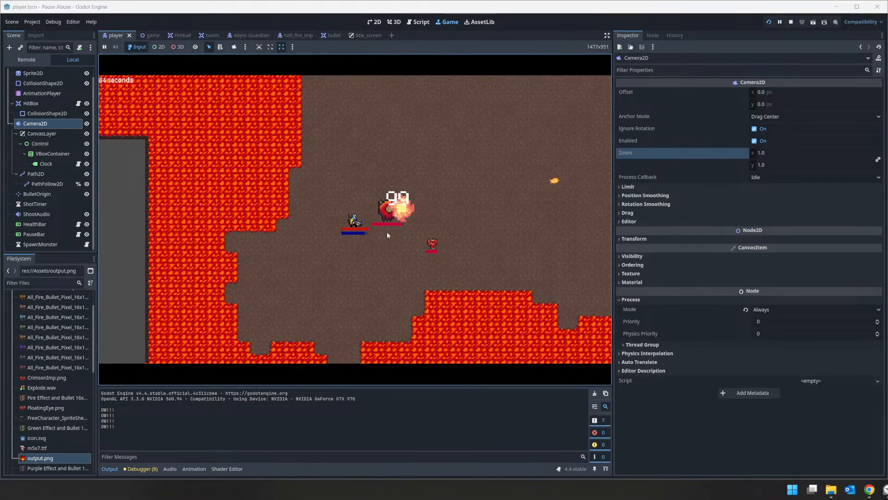
key(space)
key(w)
click(387, 235)
key(d)
click(337, 256)
click(328, 256)
click(296, 242)
key(s)
click(276, 240)
click(279, 235)
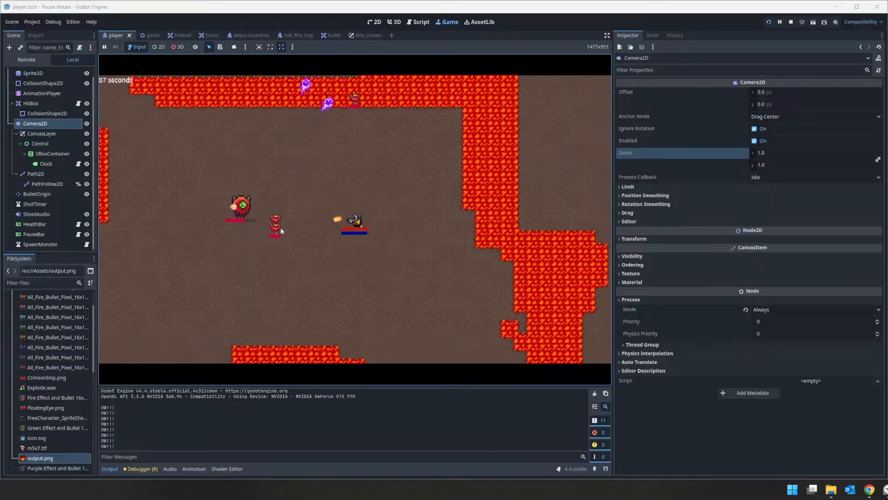
click(294, 179)
click(341, 171)
key(a)
click(235, 156)
click(328, 162)
key(space)
key(space)
click(381, 191)
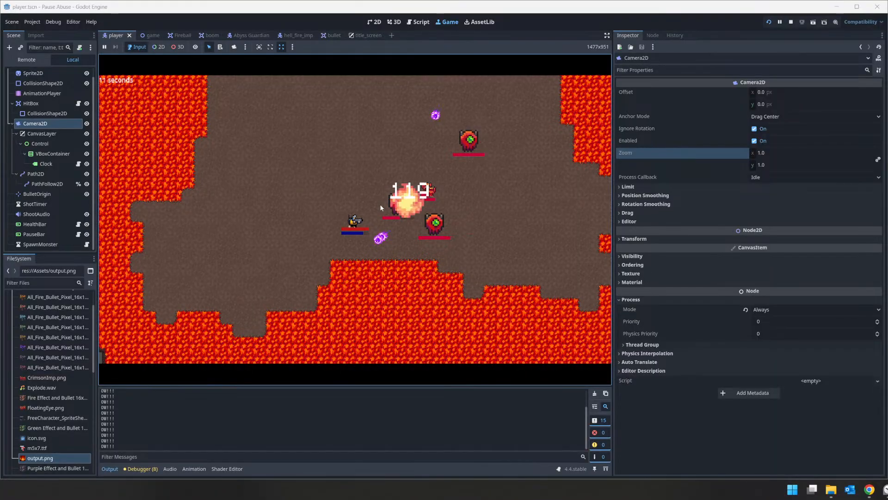
key(space)
key(w)
key(a)
click(422, 237)
click(408, 232)
key(a)
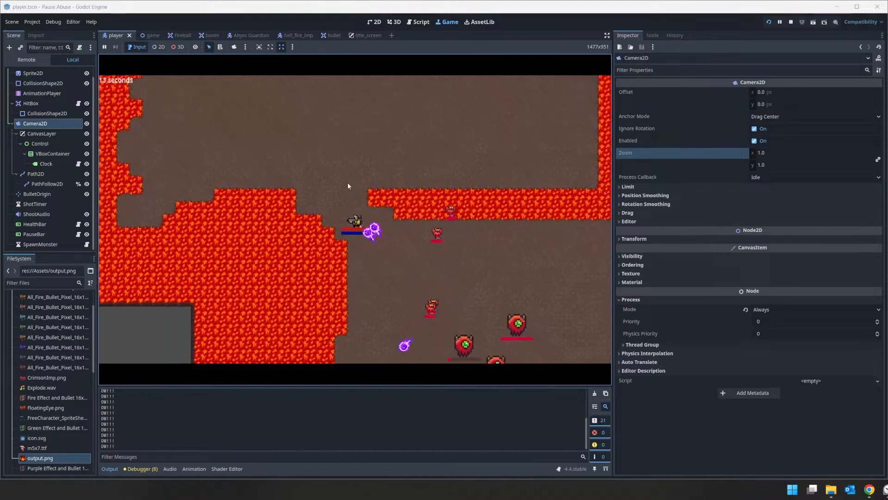
key(d)
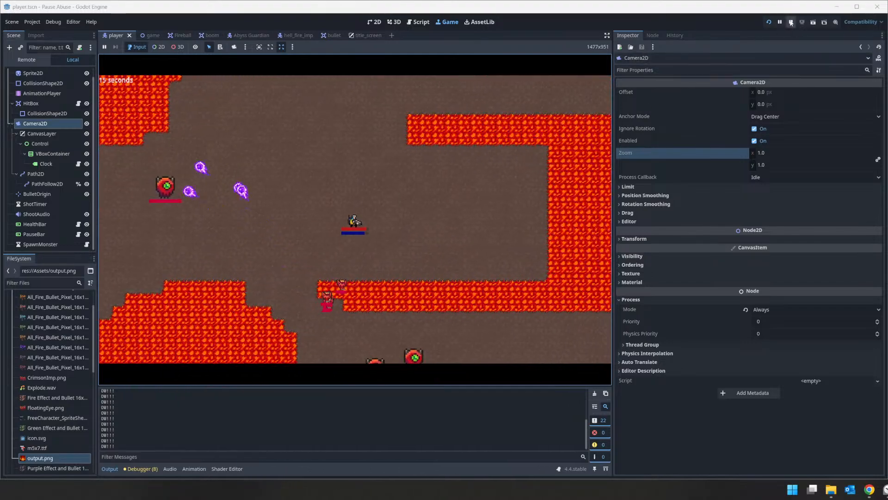
click(791, 22)
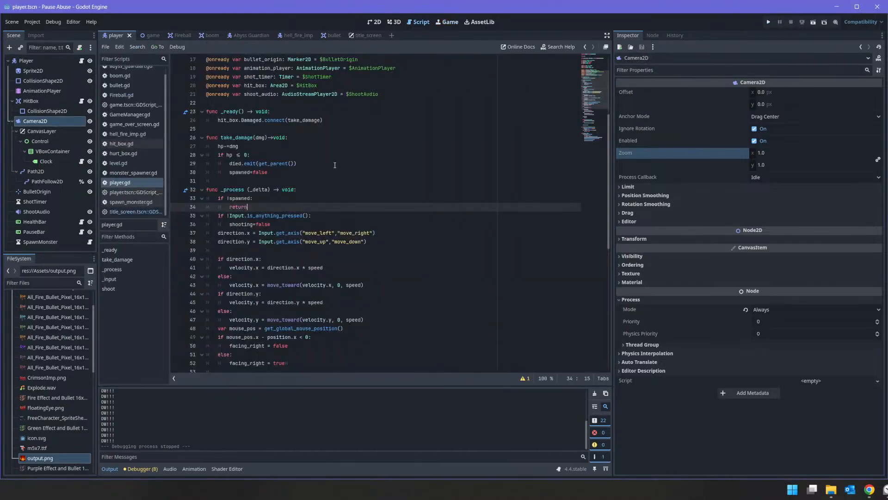
Set the project's window viewport size to 320 wide by 180 high and close the project settings
click(33, 22)
click(39, 35)
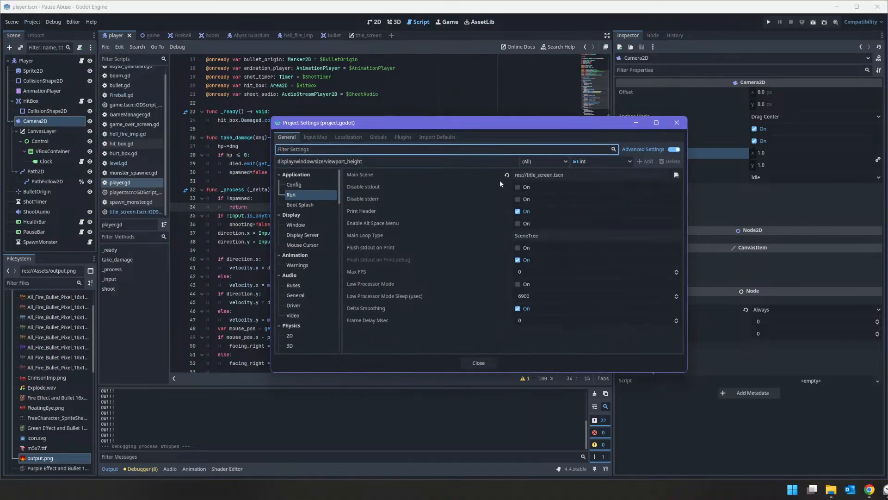
click(309, 225)
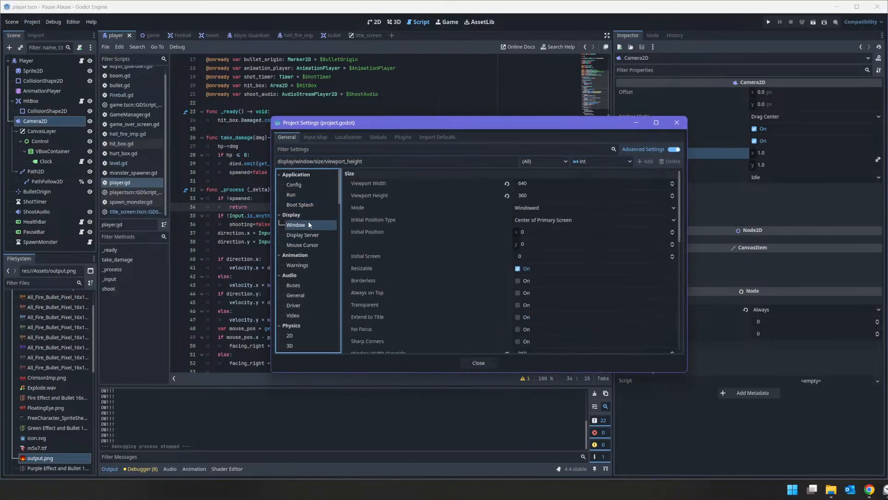
click(514, 180)
text(320)
key(Tab)
text(180)
key(Tab)
scroll(547, 320, down, 5)
scroll(547, 323, down, 3)
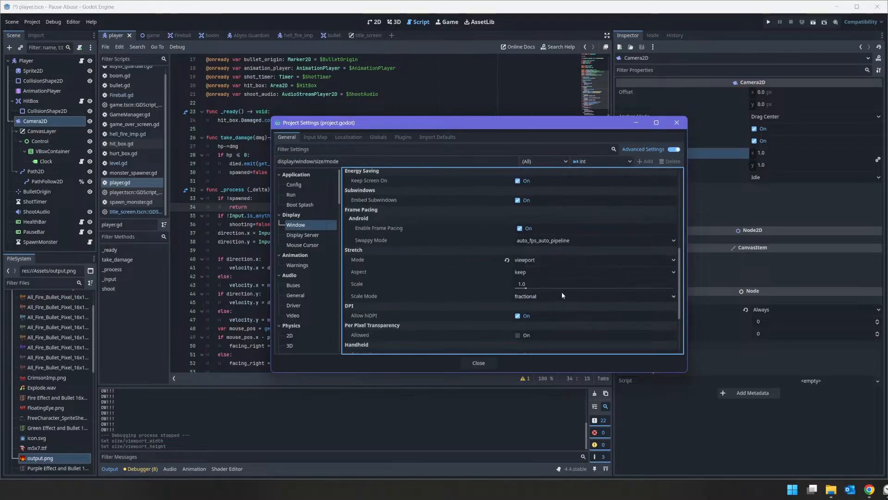
click(492, 363)
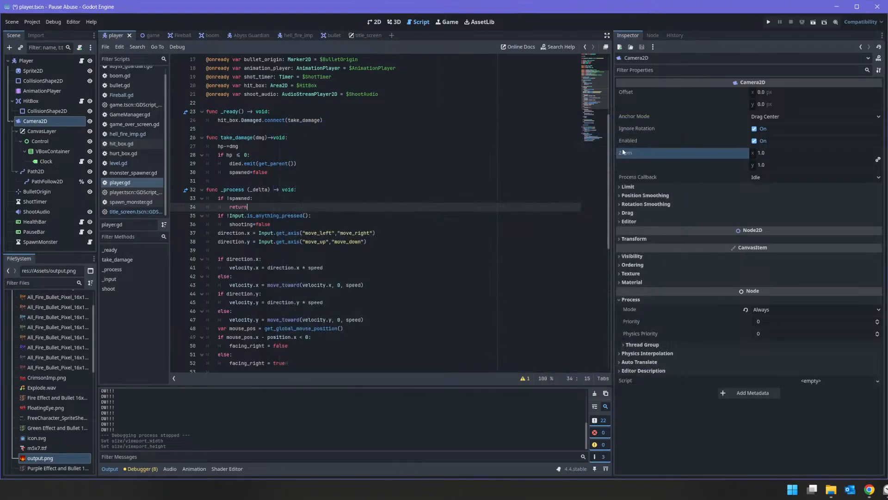
Review the debugger warnings, delete the unused _process function from spawn_monster.gd, and rename delta to _delta in the clock label's script
click(153, 468)
click(148, 380)
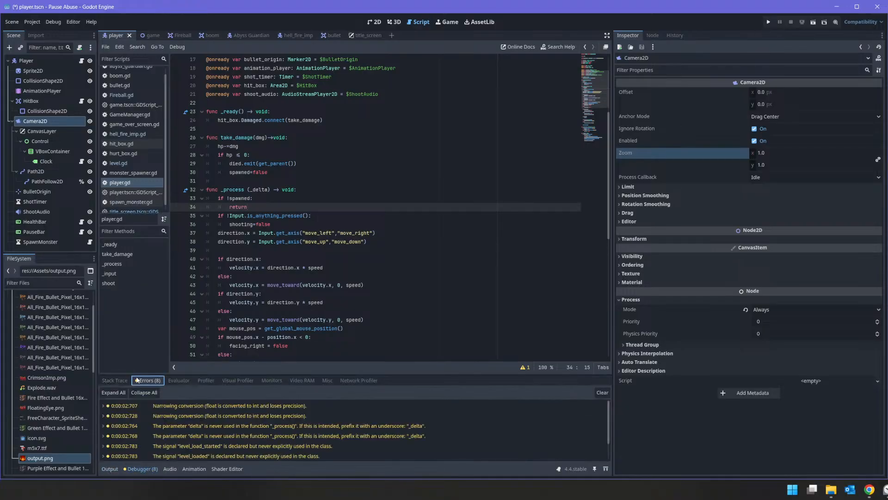
click(256, 428)
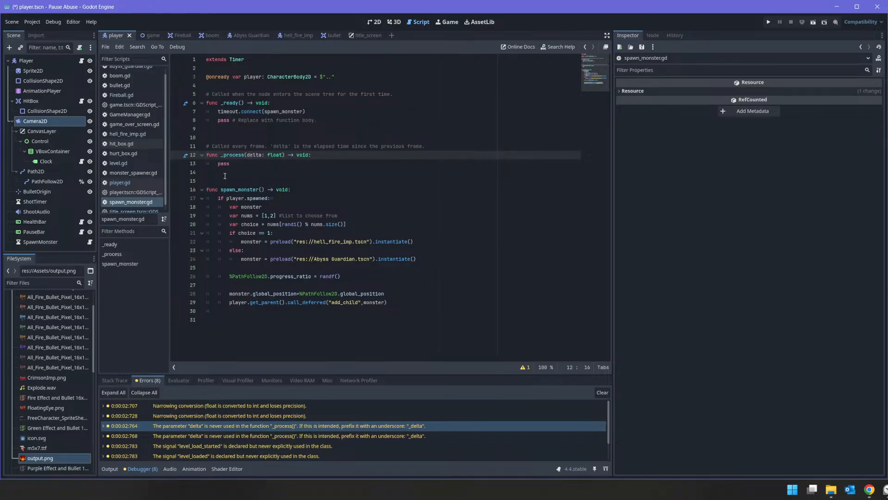
drag(229, 164, 207, 146)
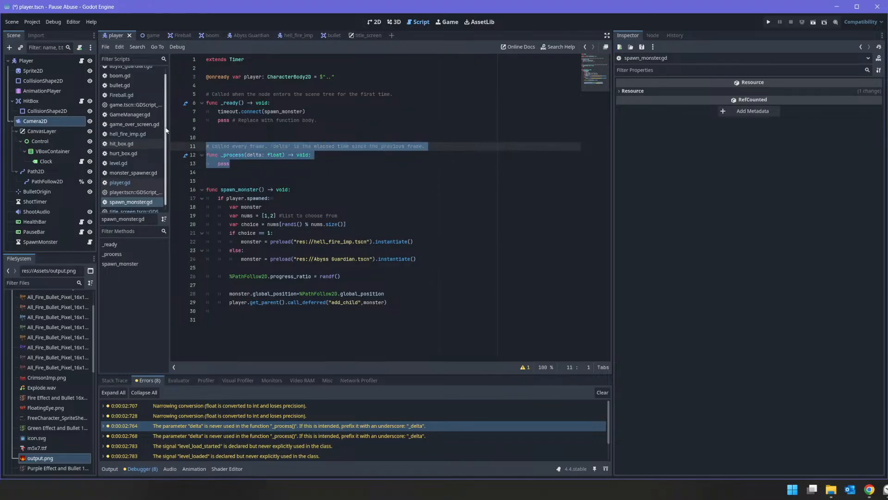
key(Delete)
key(Delete)
key(Delete)
key(Delete)
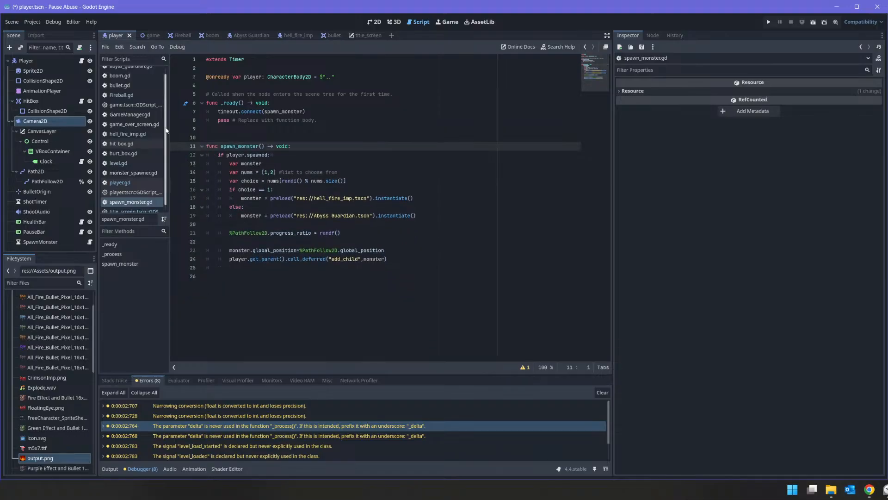
key(BackSpace)
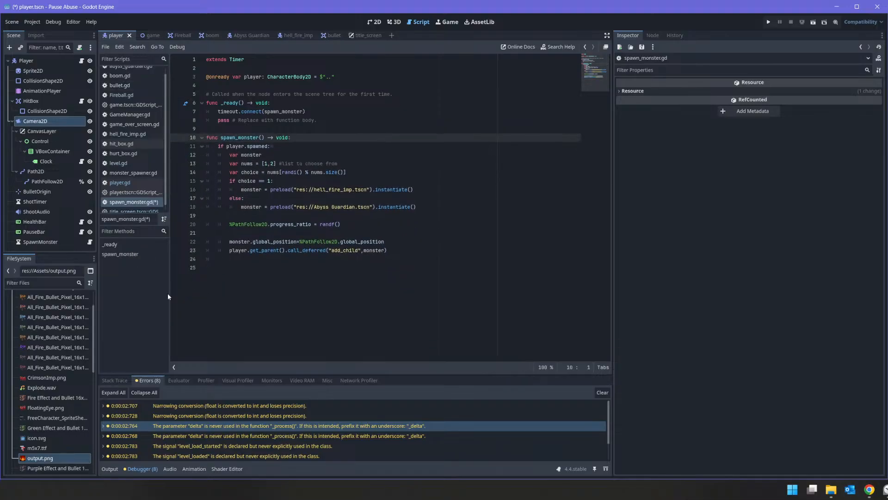
click(240, 435)
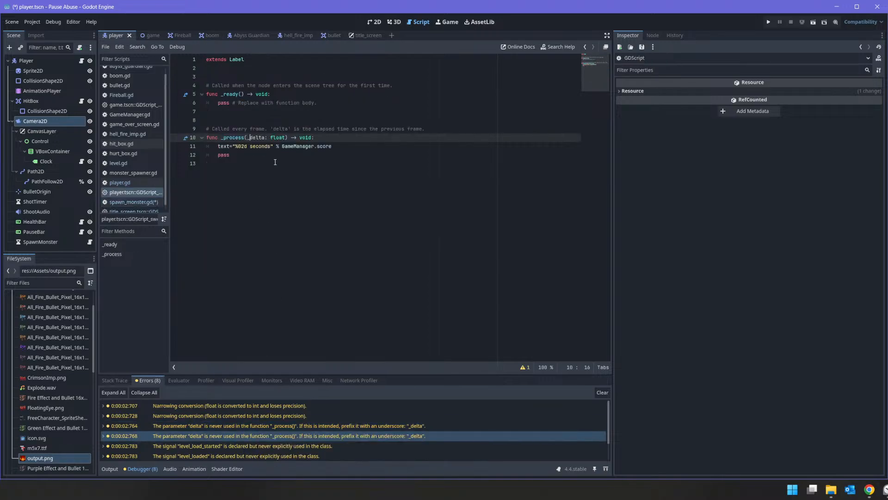
Delete the unused level_load_started and level_loaded signal declarations from GameManager.gd
click(268, 445)
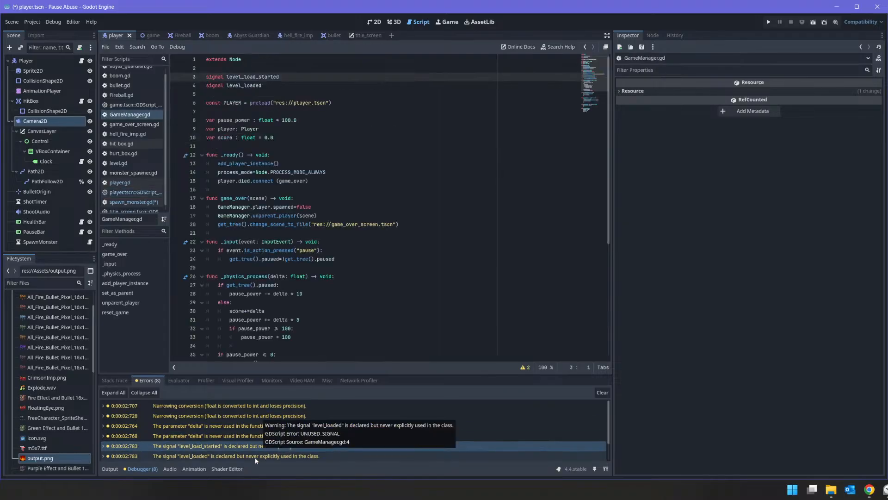
click(288, 454)
click(293, 444)
click(288, 456)
scroll(287, 456, down, 1)
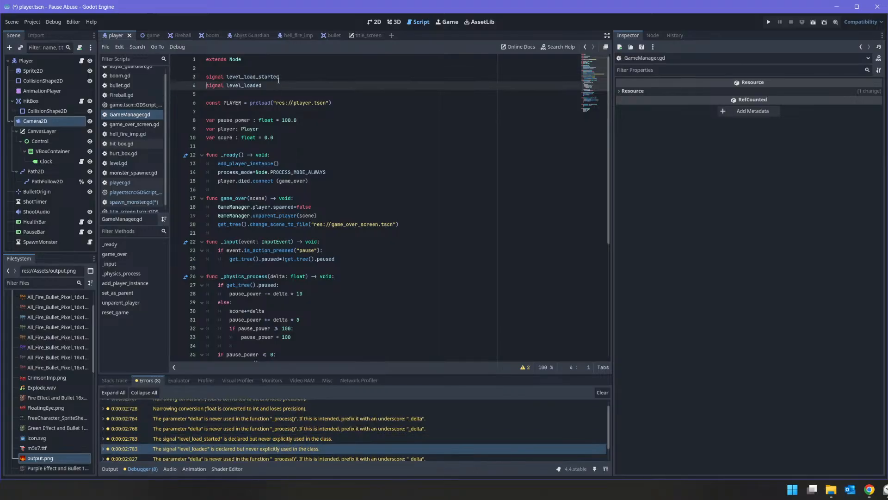
drag(273, 85, 133, 75)
key(Delete)
key(Delete)
key(Delete)
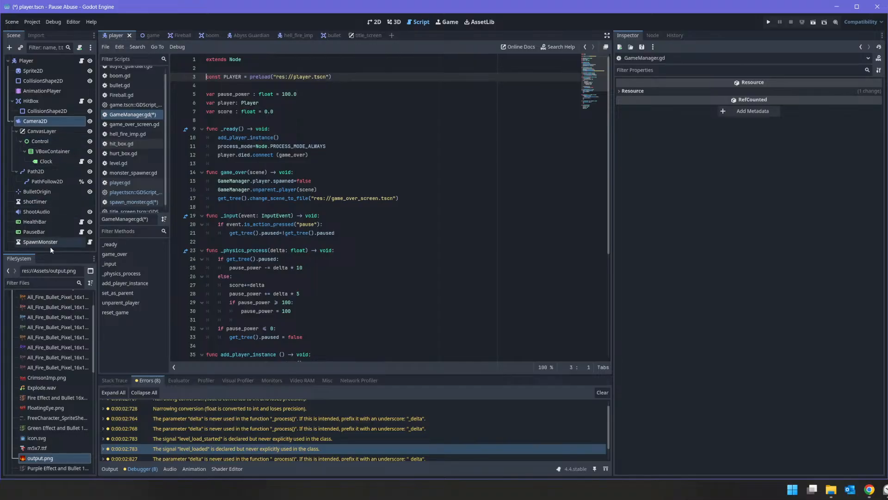
Rename the unused delta parameter to _delta in the title screen's and the game's audio player scripts, and save
click(123, 164)
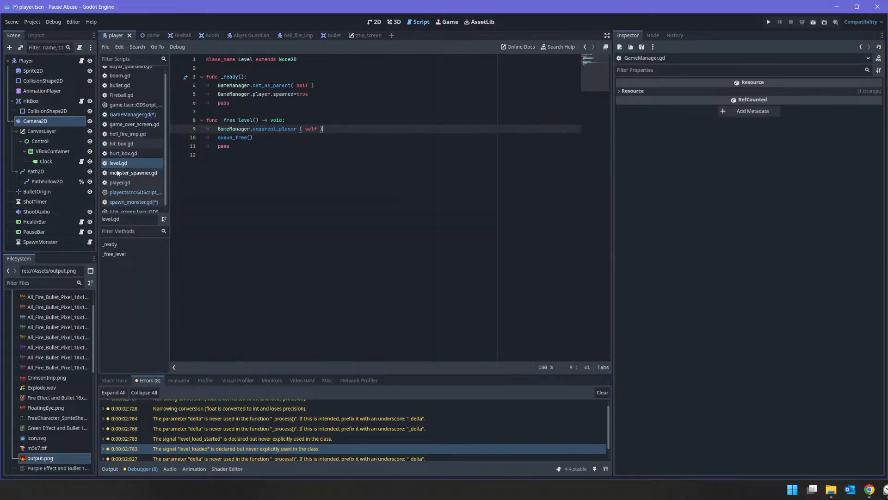
scroll(284, 444, down, 1)
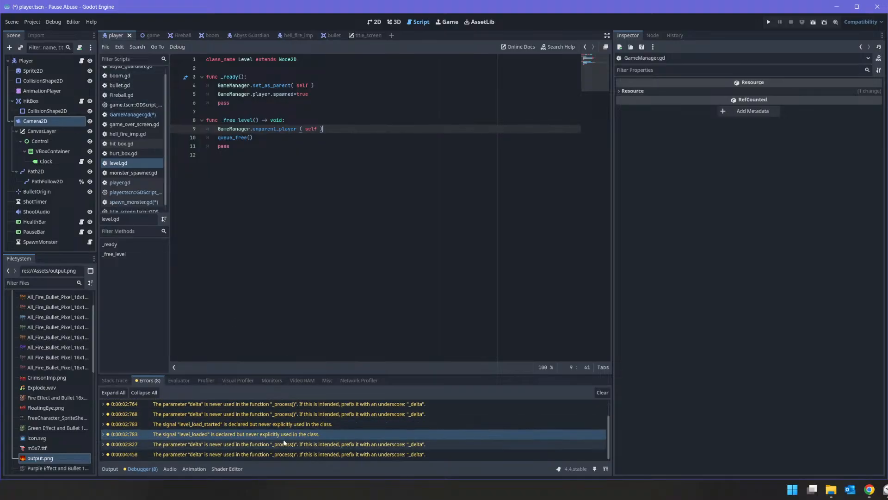
click(277, 445)
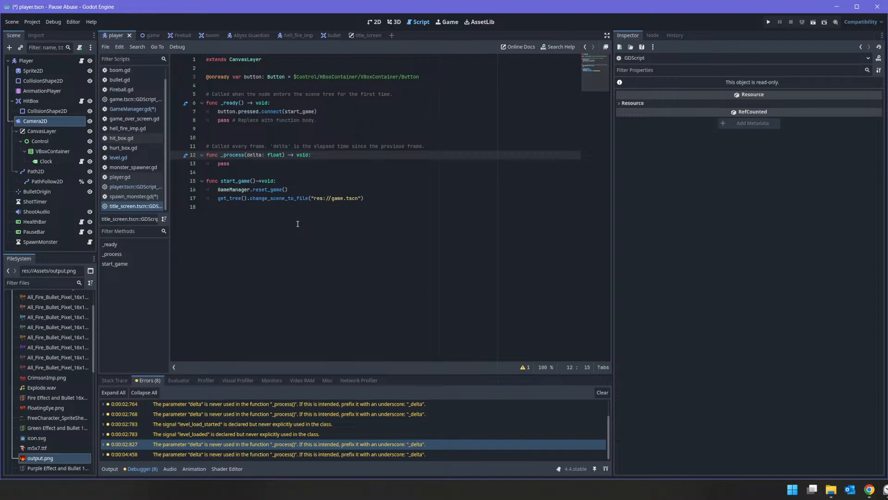
click(241, 454)
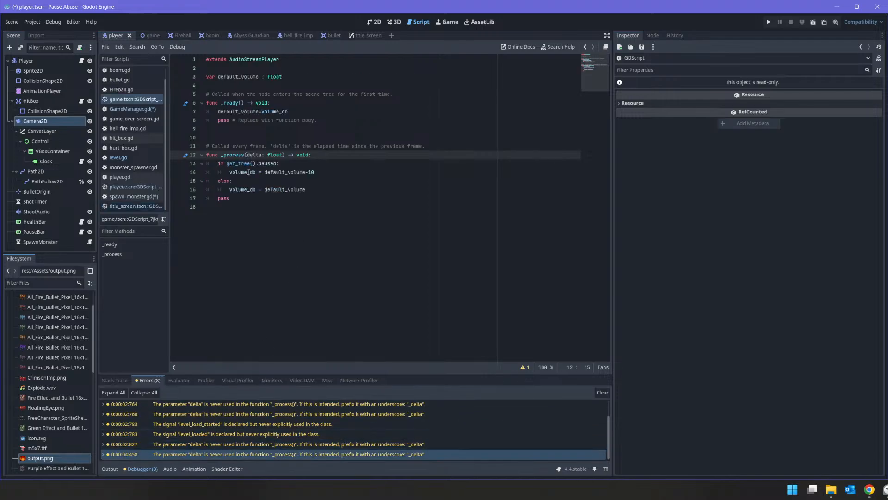
key(ctrl+s)
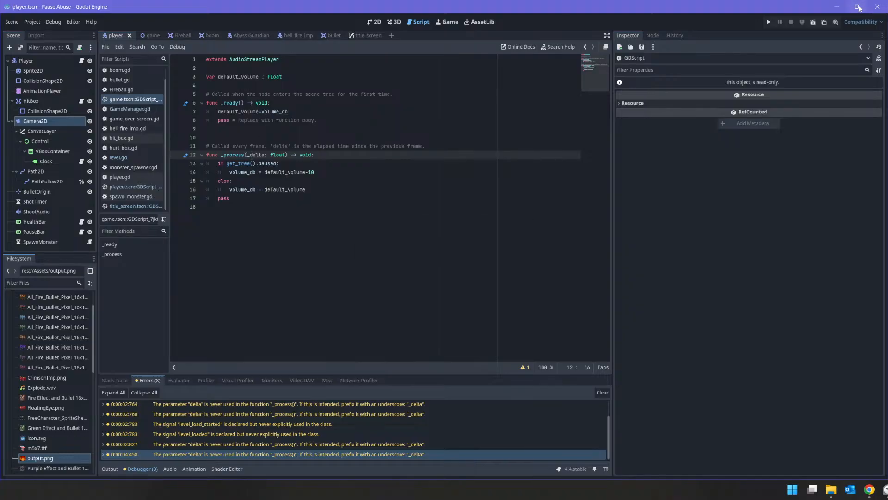
Run the game and start a round, move, shoot and pause against the monsters until the player dies, and stop the game
click(768, 22)
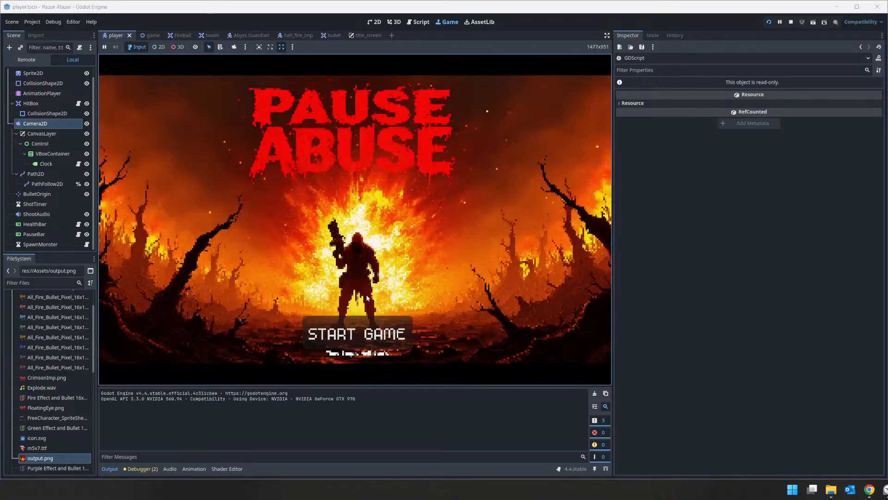
click(356, 332)
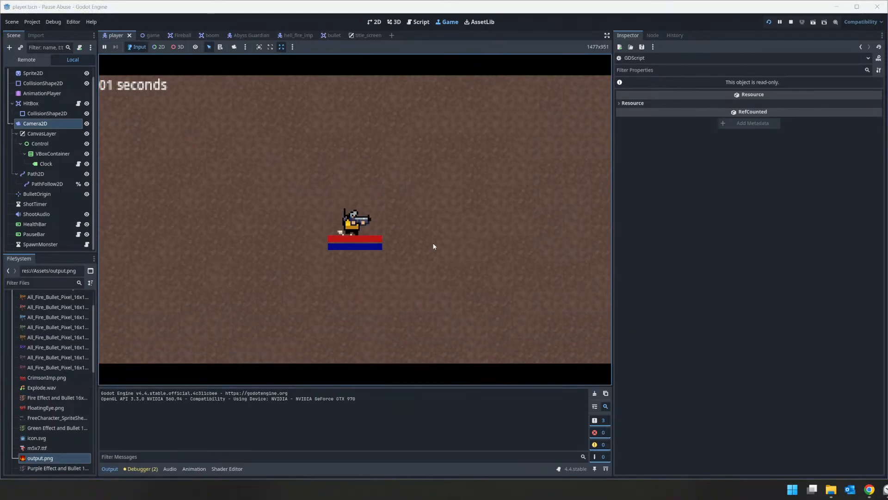
key(d)
key(a)
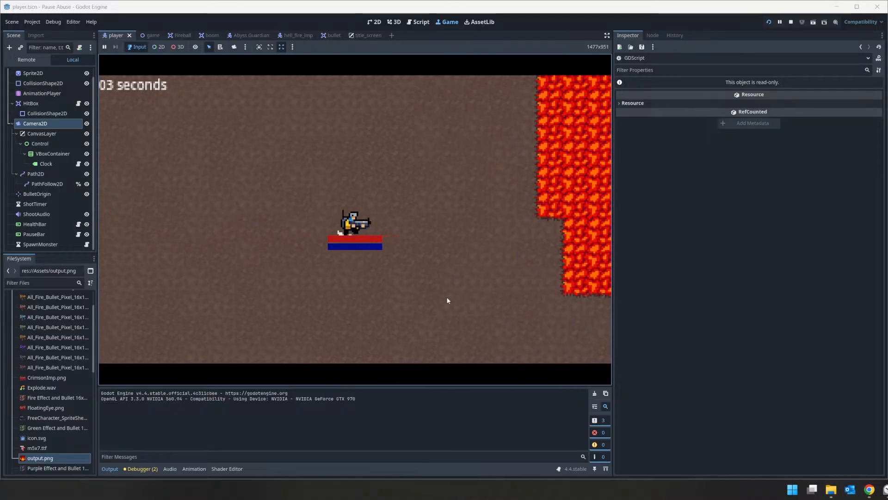
key(w)
key(a)
click(452, 114)
key(w)
key(a)
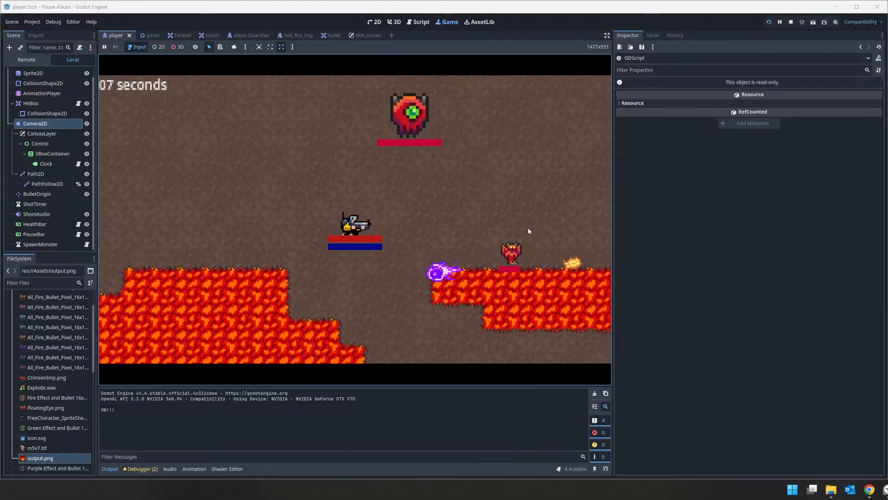
key(w)
key(a)
key(d)
key(s)
click(304, 281)
key(space)
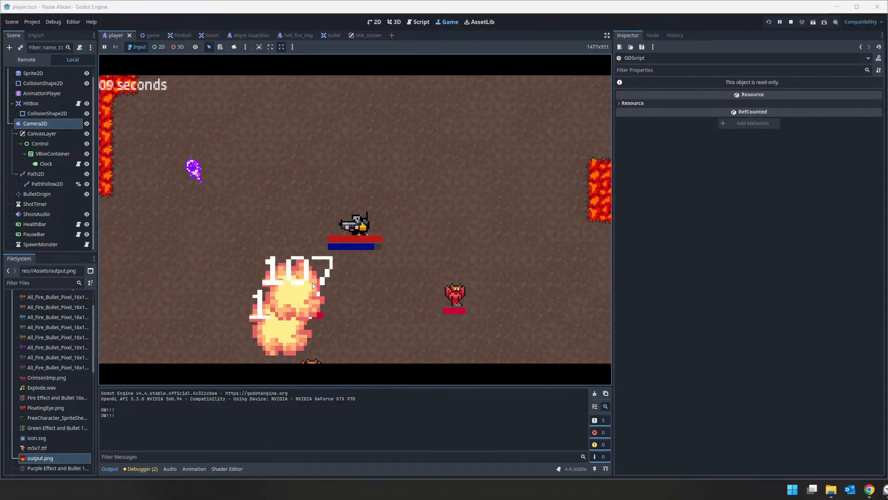
key(space)
key(d)
key(w)
click(314, 269)
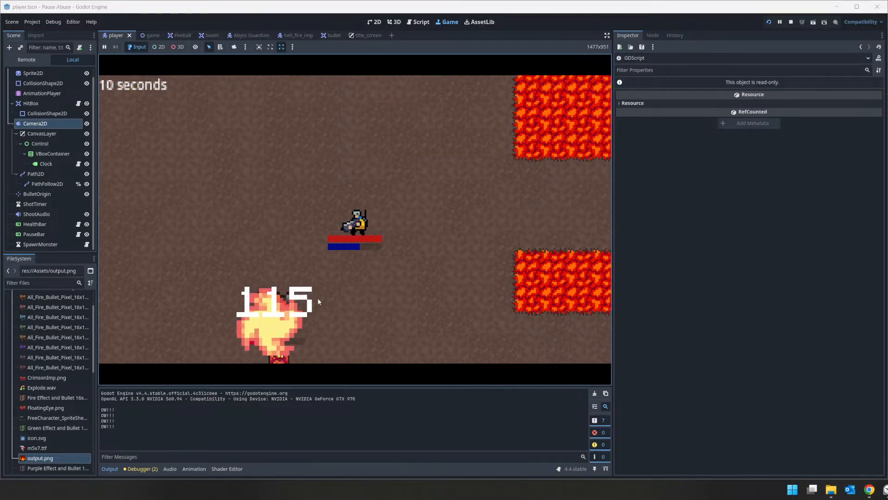
key(space)
key(a)
key(w)
key(s)
click(494, 245)
key(a)
click(493, 221)
click(458, 209)
key(space)
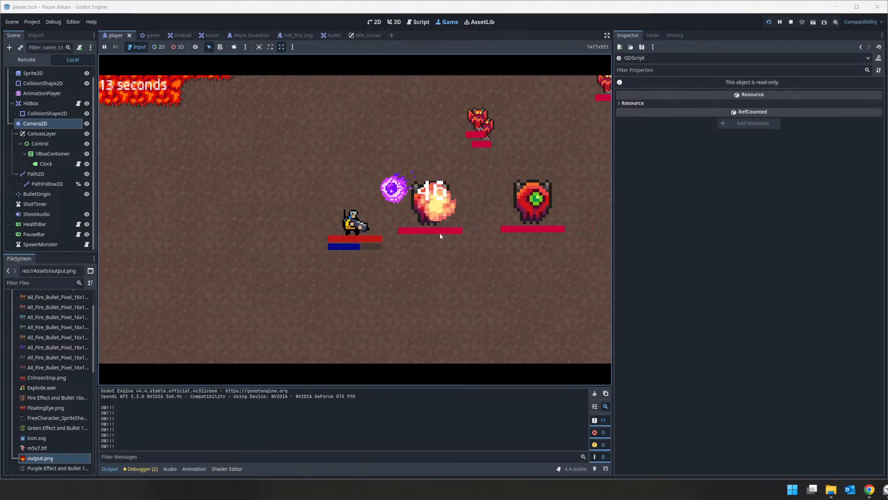
key(space)
key(w)
key(d)
click(315, 221)
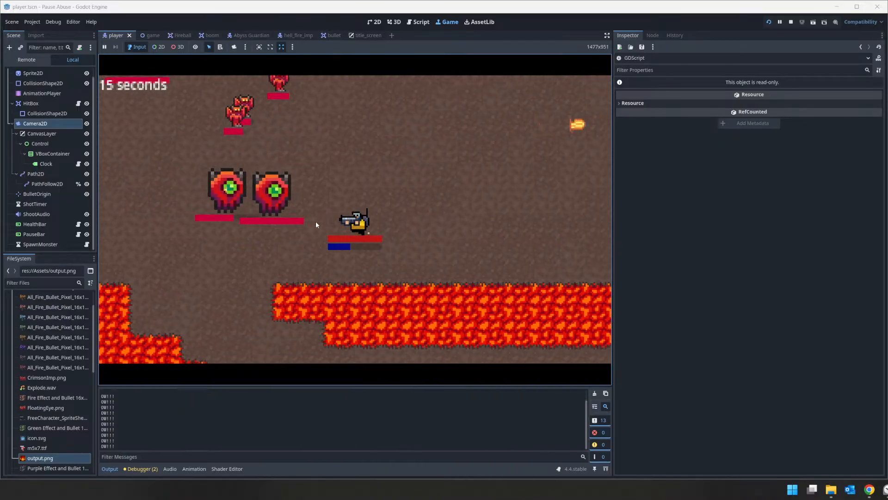
click(253, 210)
key(space)
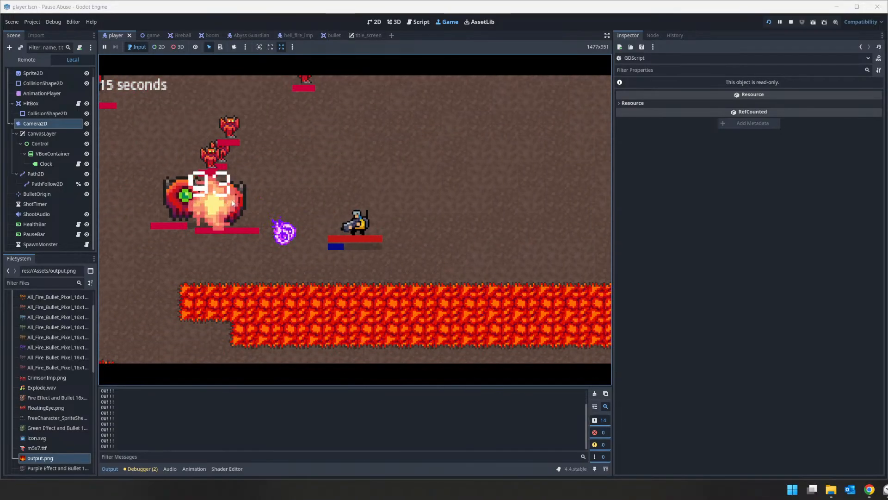
key(space)
key(d)
key(w)
click(232, 202)
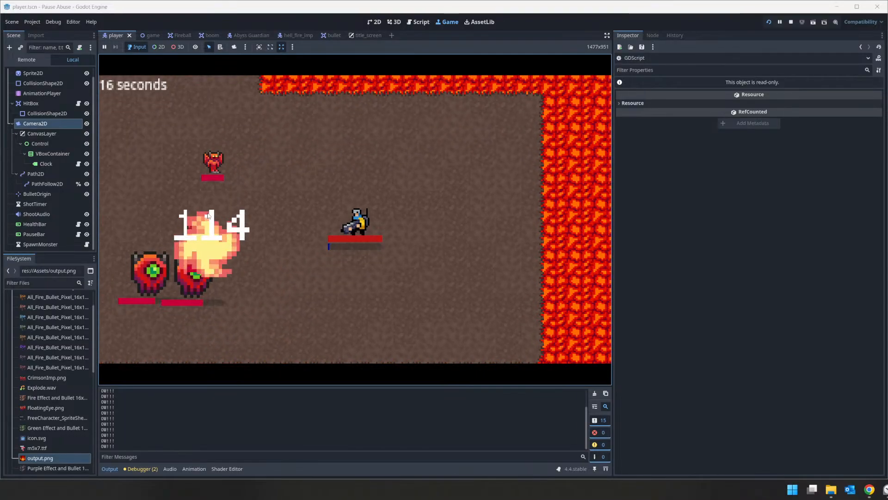
key(w)
key(a)
click(211, 218)
click(225, 234)
click(407, 303)
key(s)
click(452, 190)
click(441, 124)
click(419, 161)
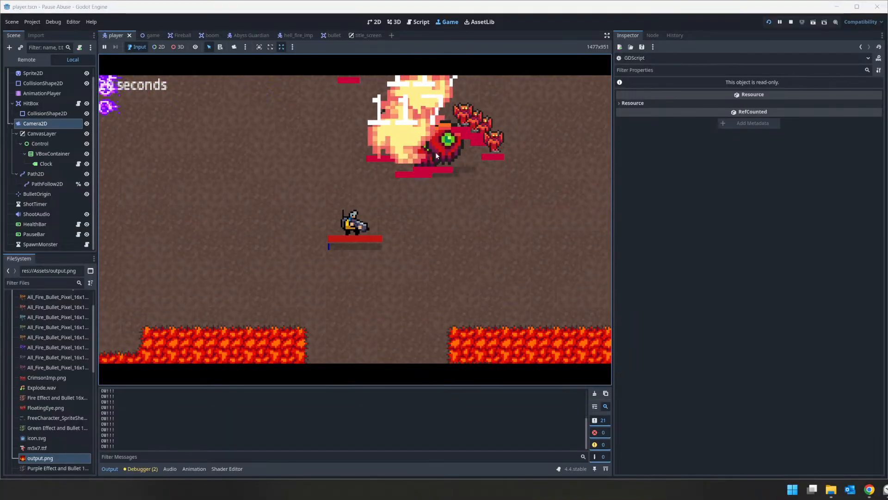
click(434, 155)
key(d)
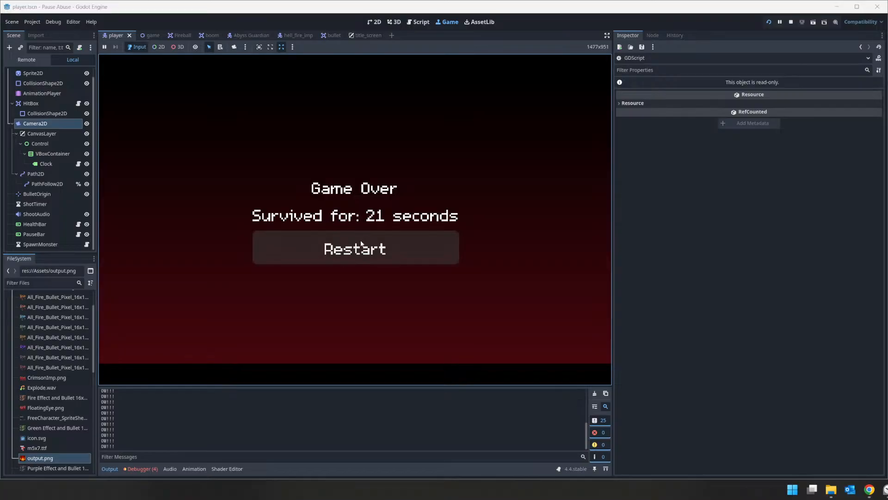
click(791, 22)
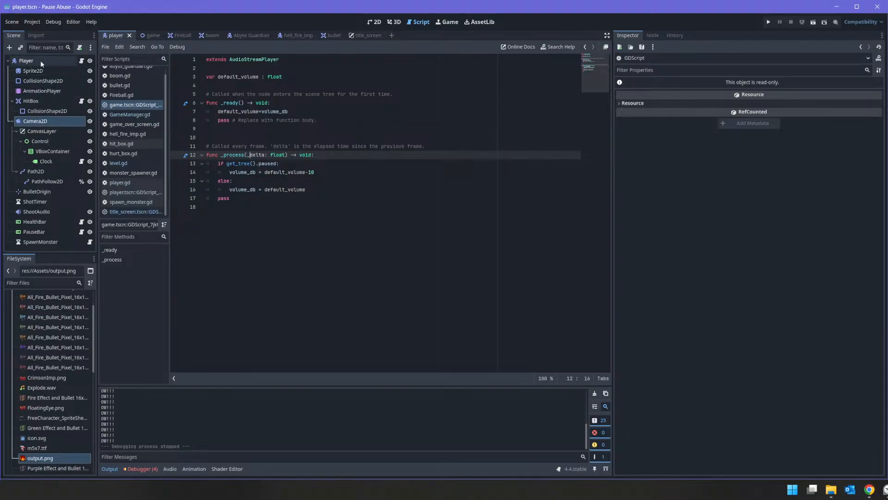
Override the Clock label's theme font in the player scene with m5x7.ttf
click(44, 160)
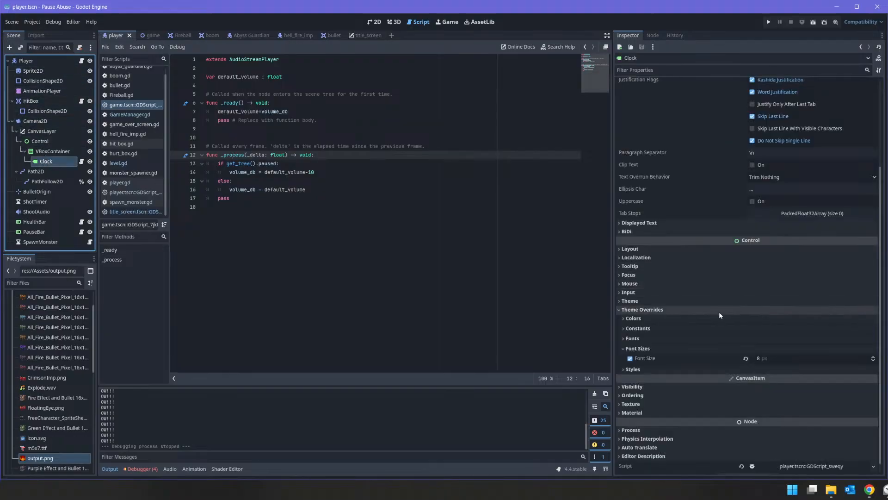
click(693, 369)
click(635, 339)
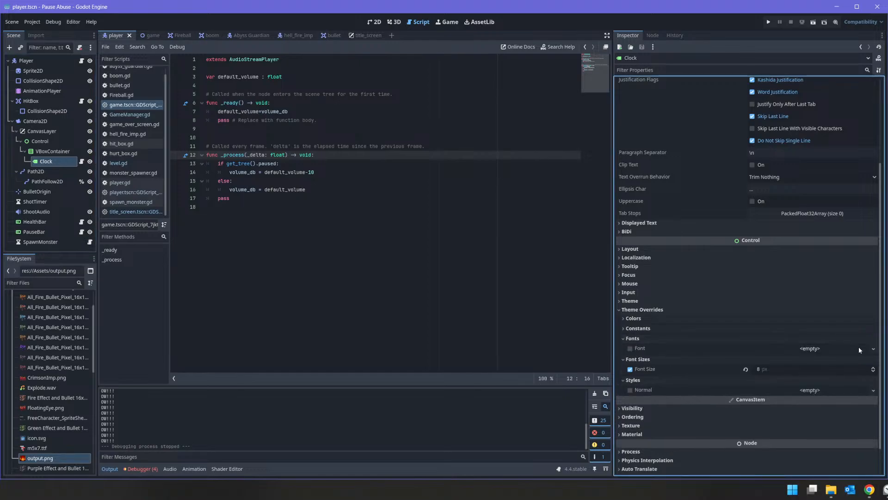
click(874, 349)
click(862, 389)
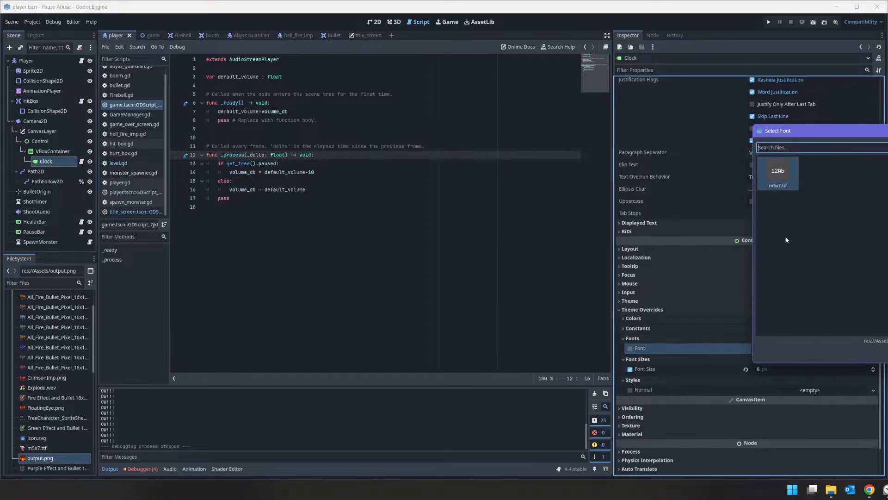
double_click(783, 172)
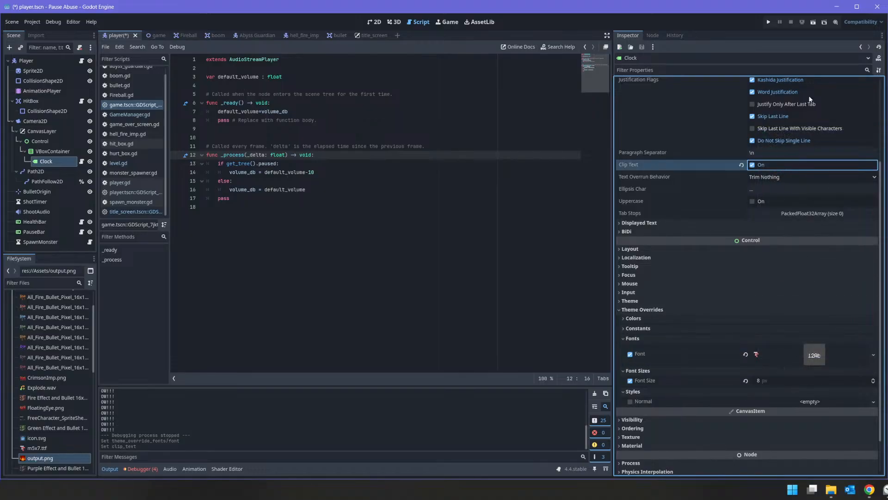
Check the Clock label's text in a short test round, stop the game, and clear the label's Font Size override
click(768, 23)
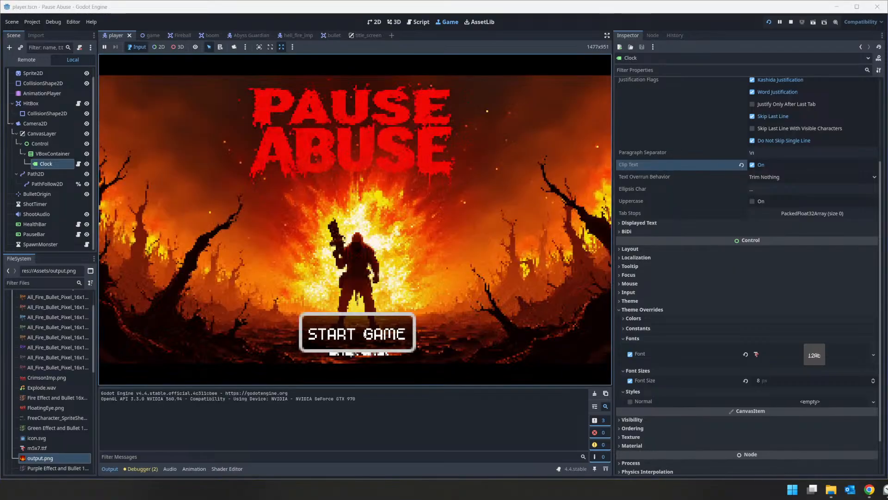
click(354, 333)
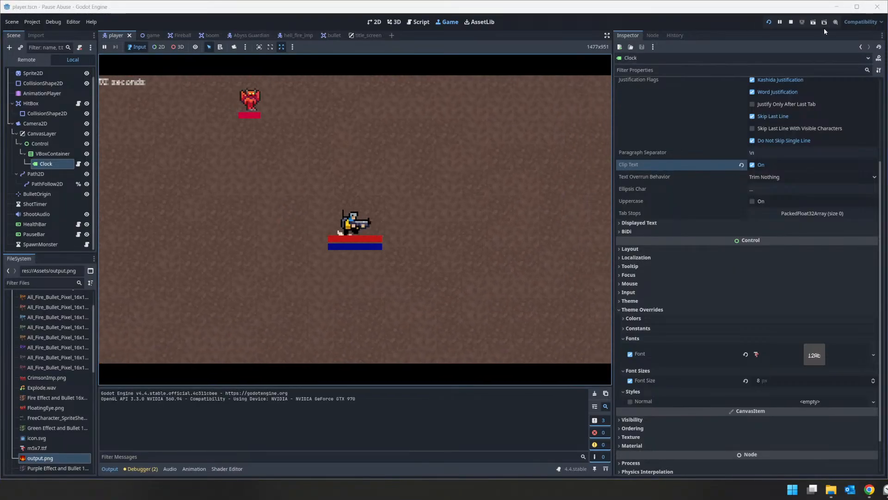
click(791, 23)
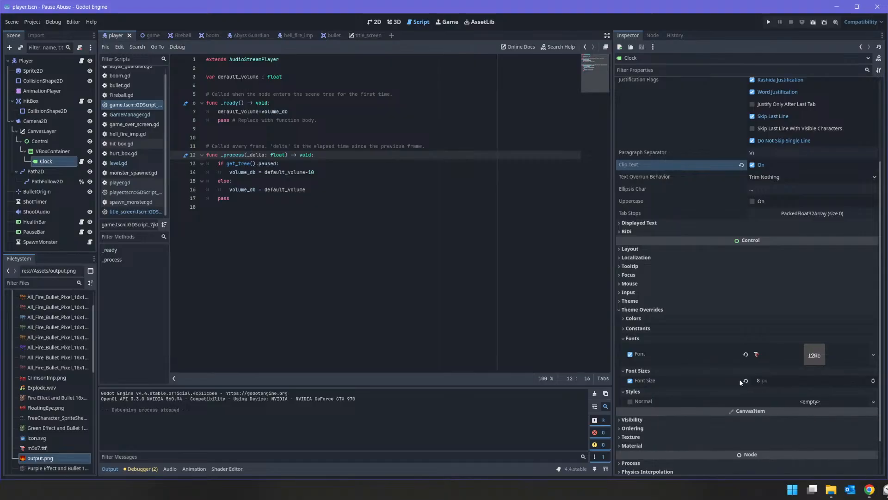
click(745, 381)
Run the game and play a full round, moving, shooting and pausing against the monsters to test the clock display
click(769, 22)
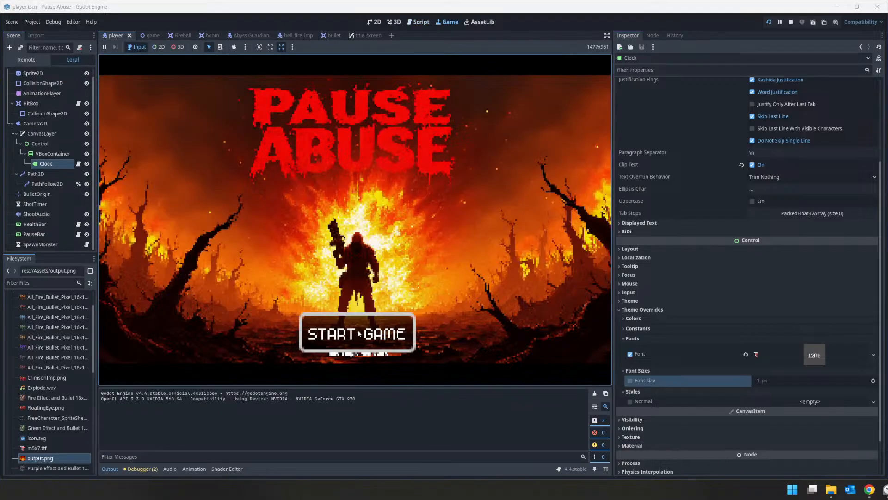
click(357, 333)
key(w)
key(a)
click(326, 240)
key(s)
click(284, 109)
click(341, 87)
key(a)
click(396, 140)
key(d)
key(w)
click(300, 198)
click(270, 283)
click(238, 250)
key(space)
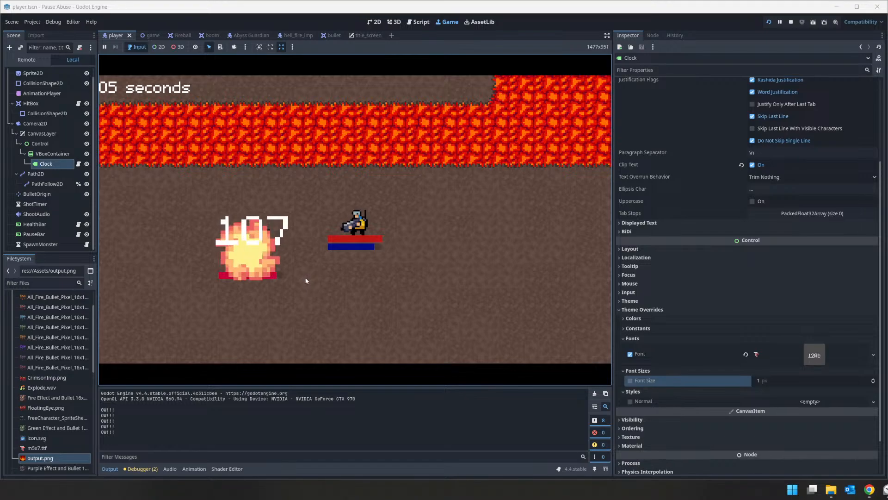
key(s)
key(d)
click(245, 194)
key(a)
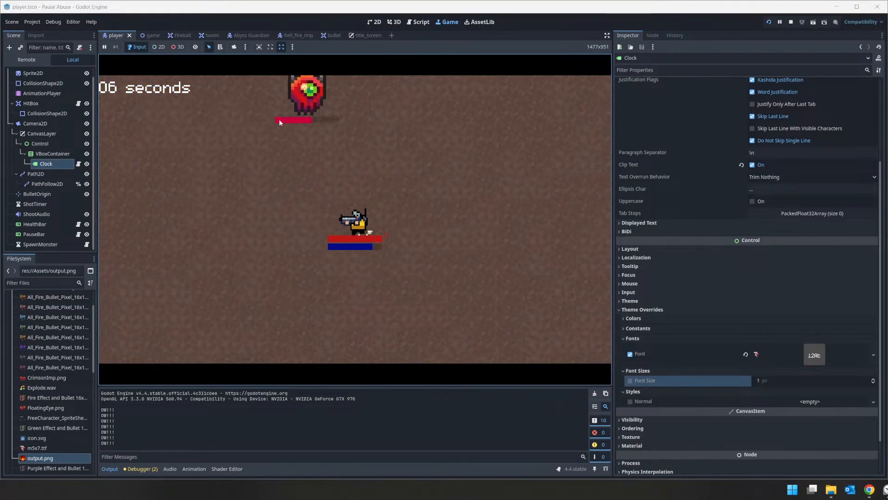
key(s)
click(488, 105)
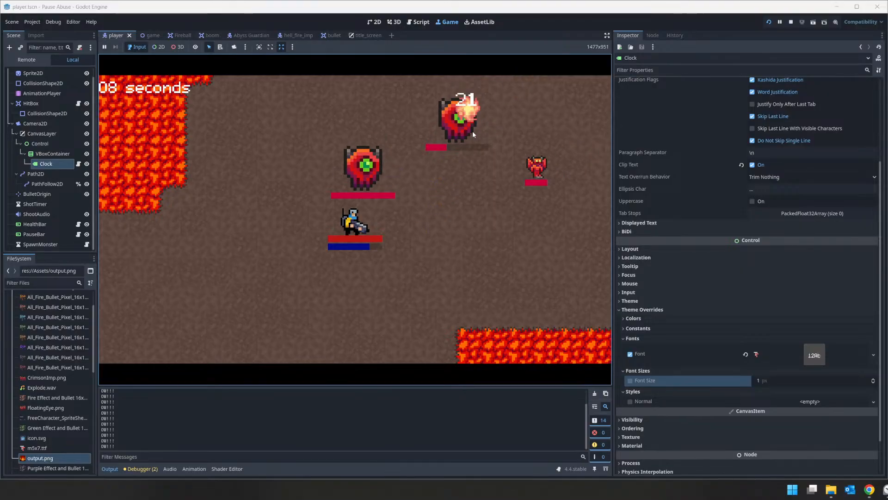
key(s)
key(w)
key(d)
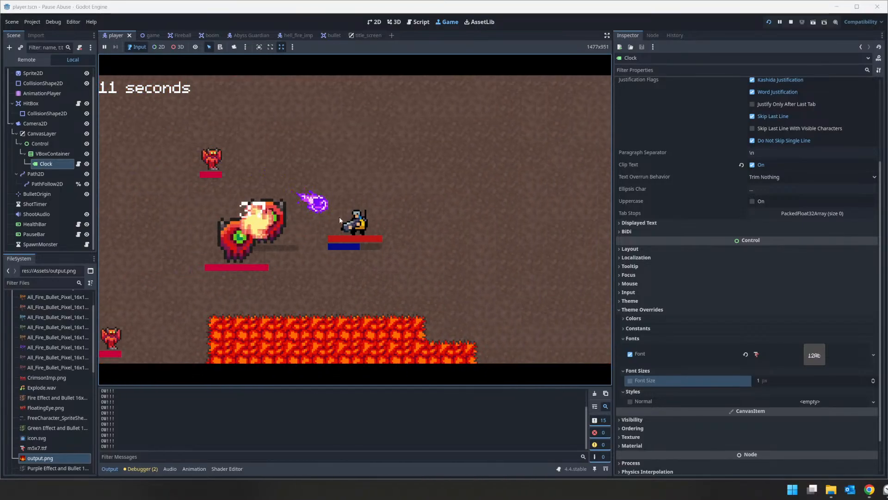
key(w)
key(w)
key(a)
click(417, 274)
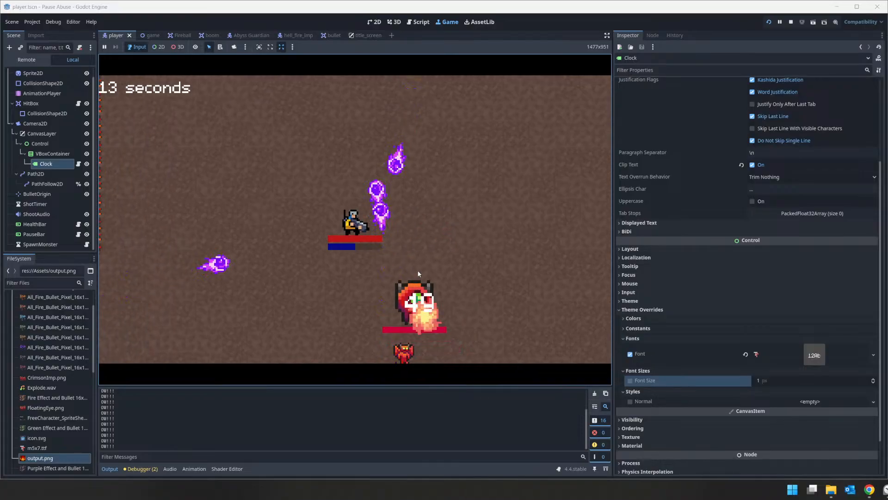
key(s)
click(416, 307)
key(a)
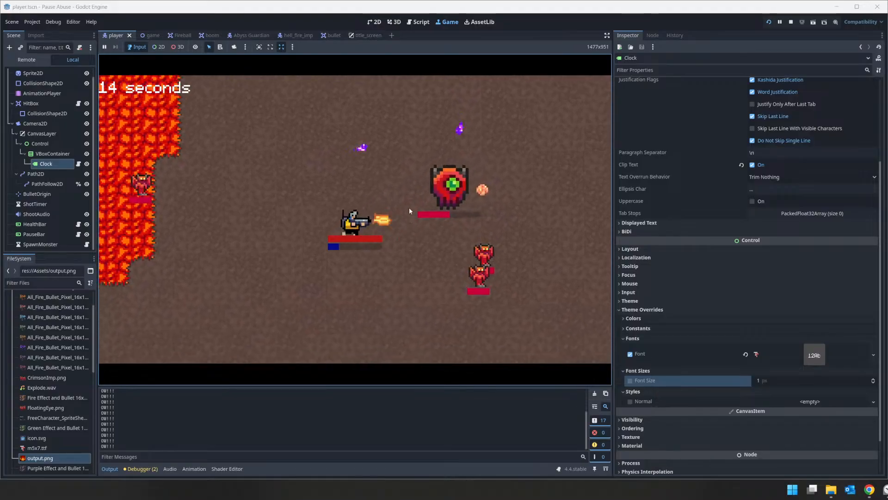
key(d)
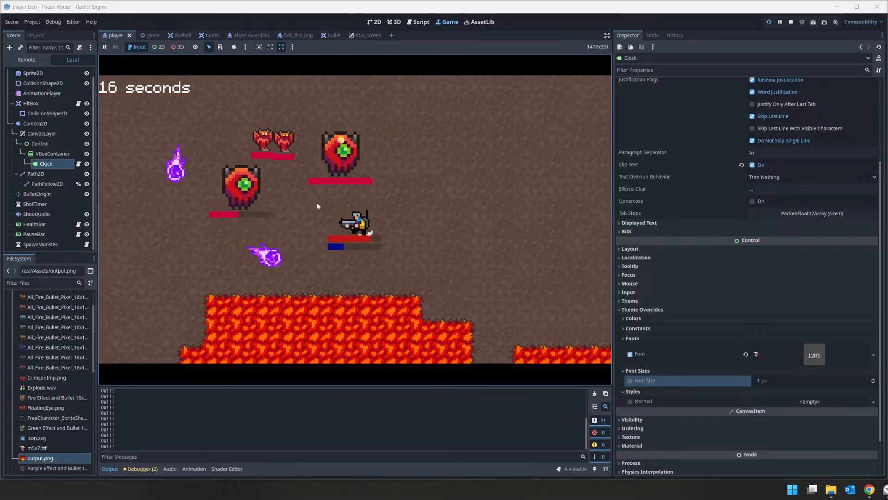
key(w)
key(a)
key(w)
key(a)
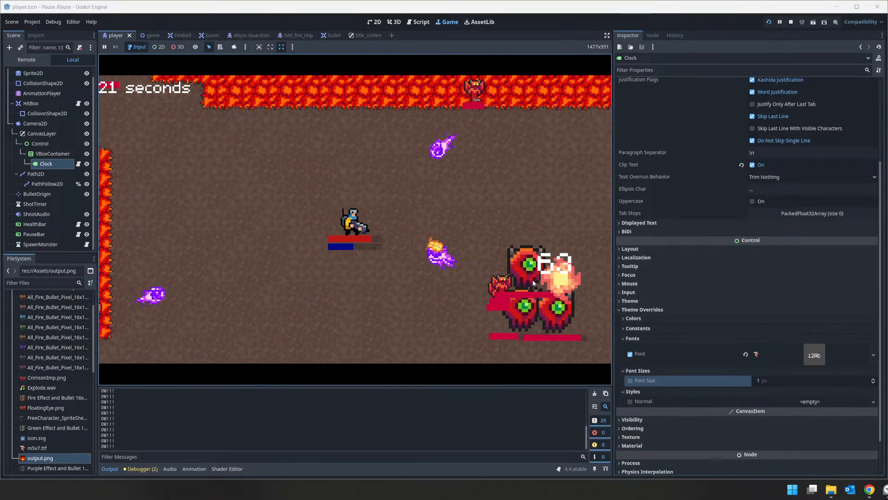
key(s)
key(space)
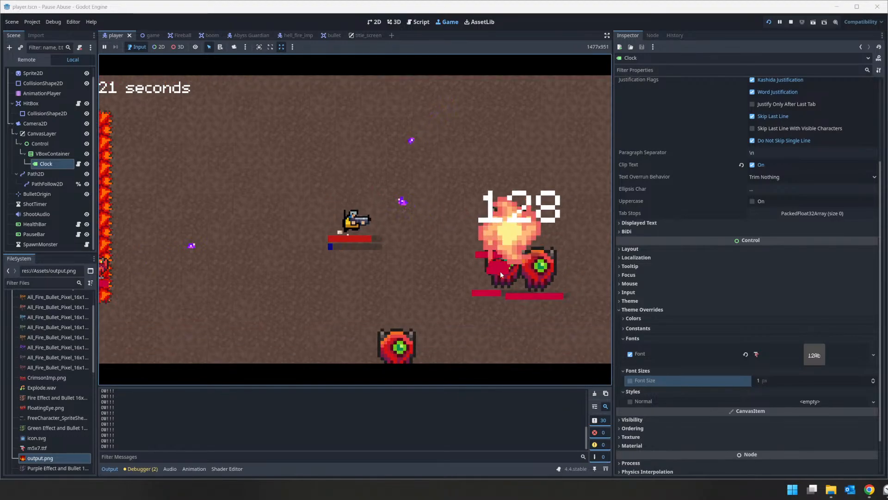
key(s)
key(a)
key(d)
key(d)
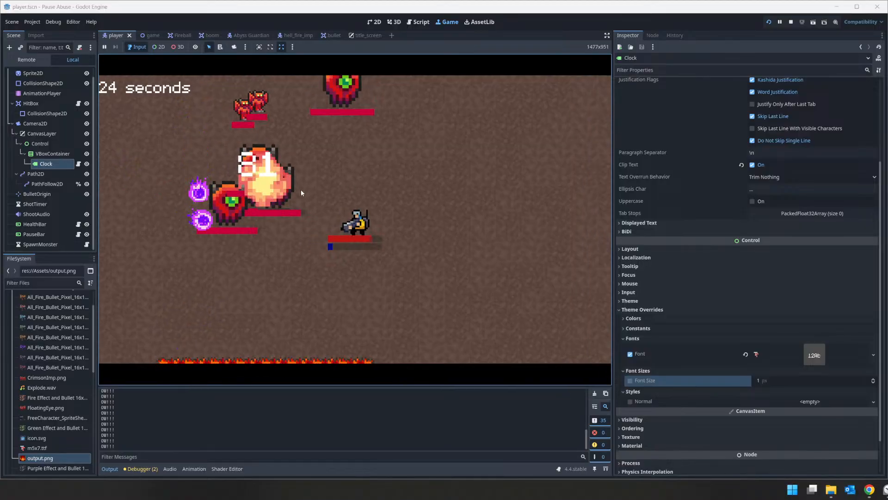
key(d)
key(d)
key(w)
key(a)
key(w)
key(a)
key(s)
key(a)
key(d)
key(w)
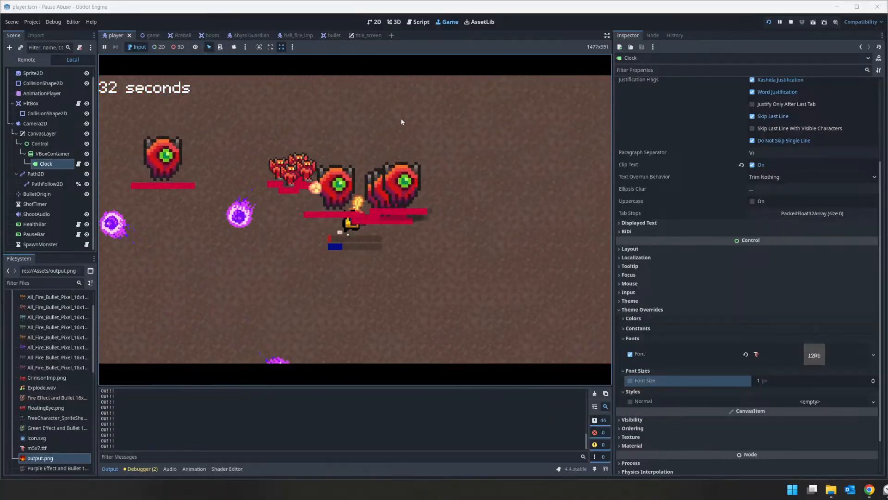
Start another round, move the player around the stage, and stop the game
click(405, 245)
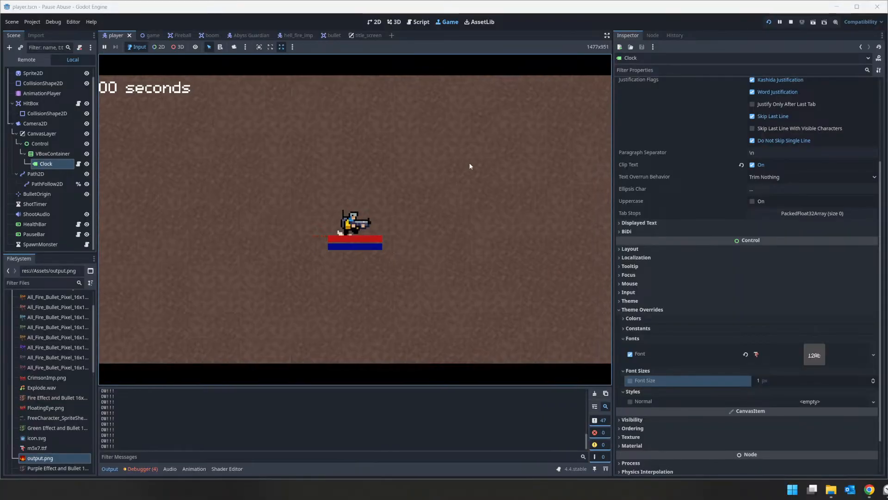
key(a)
key(w)
key(d)
key(s)
click(791, 22)
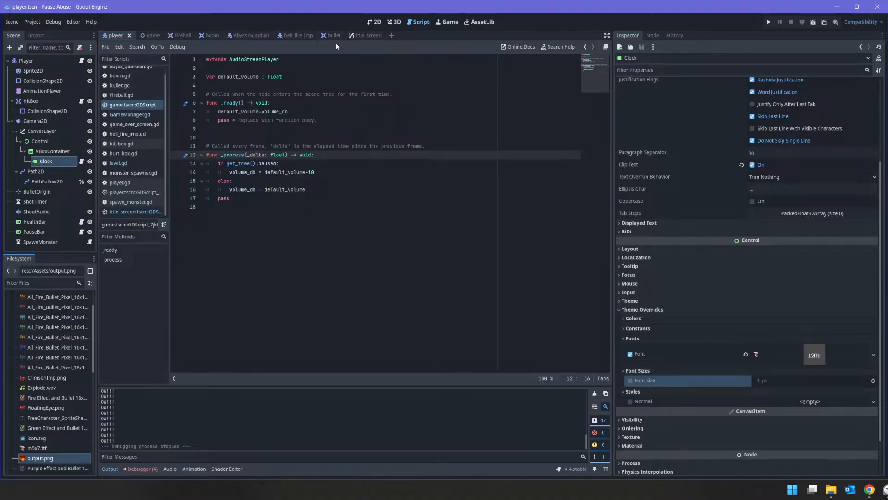
Examine the properties and scripts of the Player scene's root node and the game scene's root node
click(37, 62)
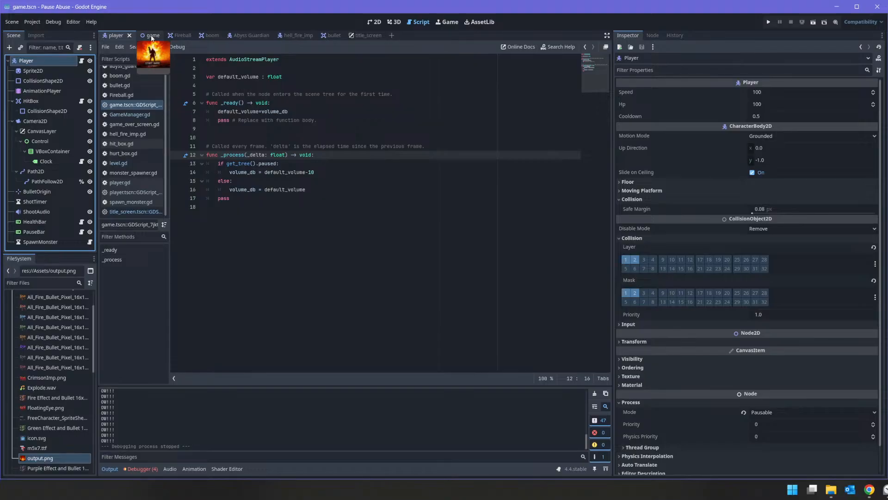
click(151, 35)
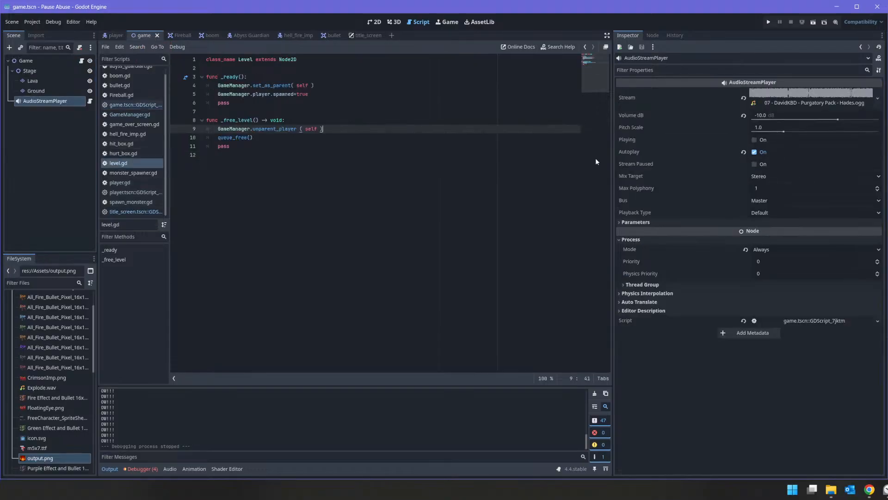
click(24, 60)
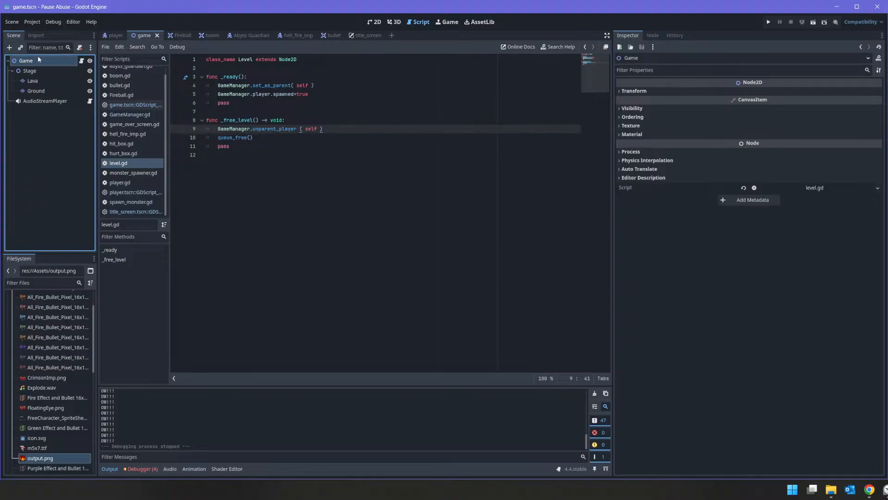
click(121, 35)
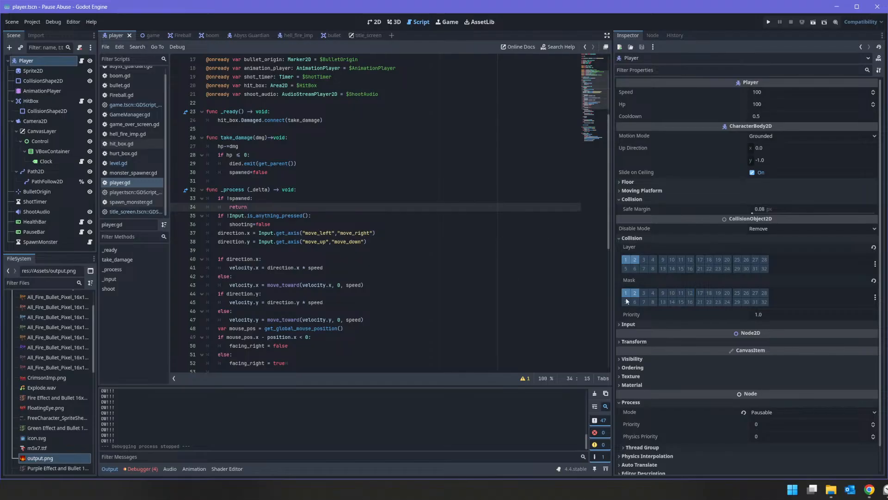
click(148, 36)
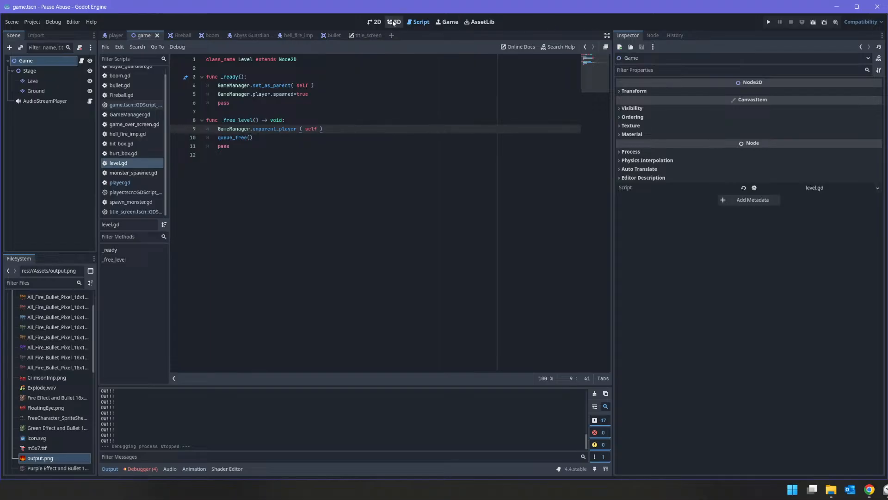
Open the game scene in the 2D editor and choose the Lava Pools terrain for rectangle painting on the Lava layer
click(375, 21)
scroll(458, 148, down, 5)
middle_drag(553, 145, 455, 181)
scroll(407, 183, up, 4)
click(33, 80)
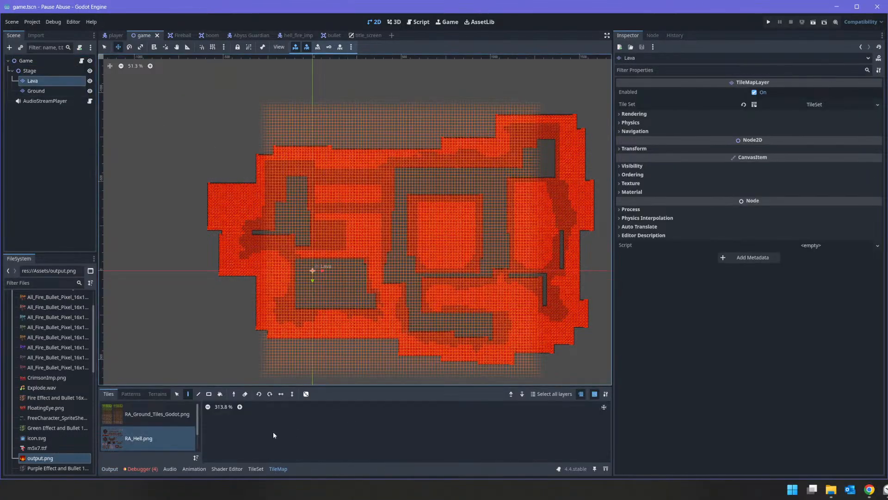
scroll(156, 456, down, 1)
click(171, 437)
click(209, 394)
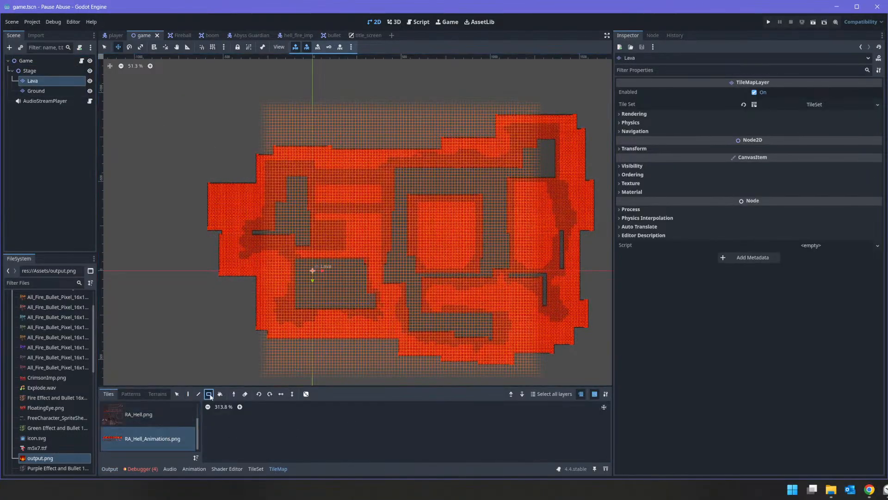
click(144, 442)
scroll(426, 432, down, 5)
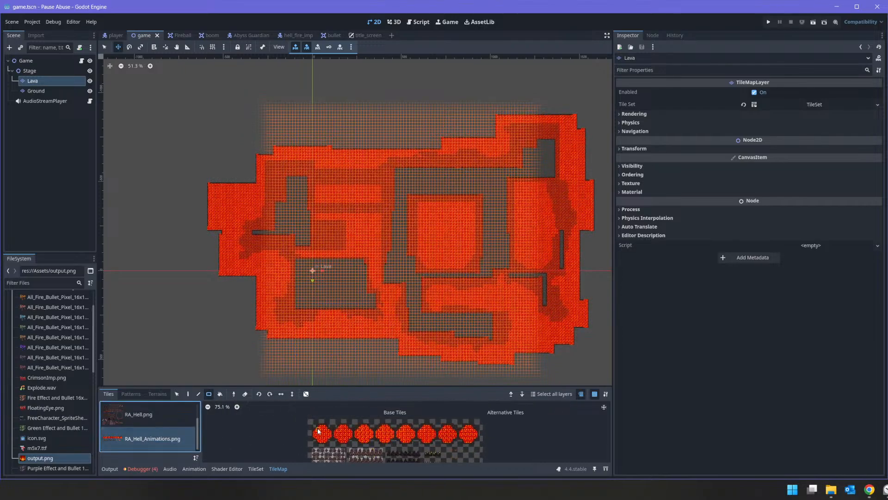
click(157, 395)
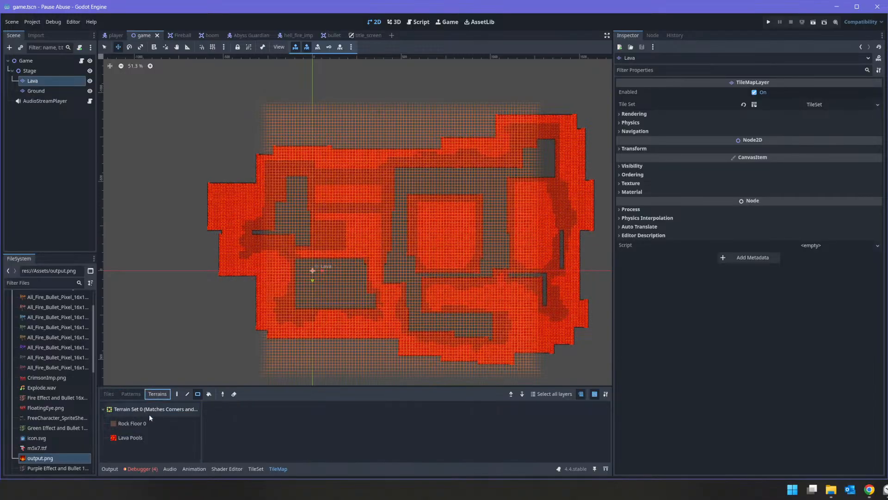
click(137, 438)
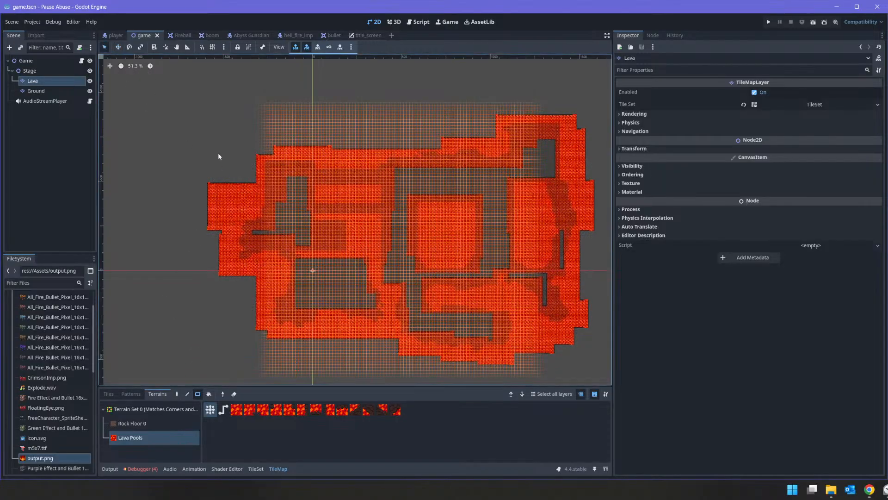
Paint Lava Pools rectangles along the stage's upper-left side and upper edge to widen the lava border
scroll(227, 141, up, 4)
mouse_move(218, 133)
mouse_down()
mouse_move(259, 202)
mouse_move(277, 214)
mouse_move(202, 158)
mouse_move(238, 217)
mouse_up()
mouse_move(253, 126)
mouse_down()
mouse_move(581, 148)
mouse_move(550, 142)
mouse_up()
drag(240, 124, 317, 170)
middle_drag(413, 141, 321, 71)
middle_drag(272, 231, 406, 143)
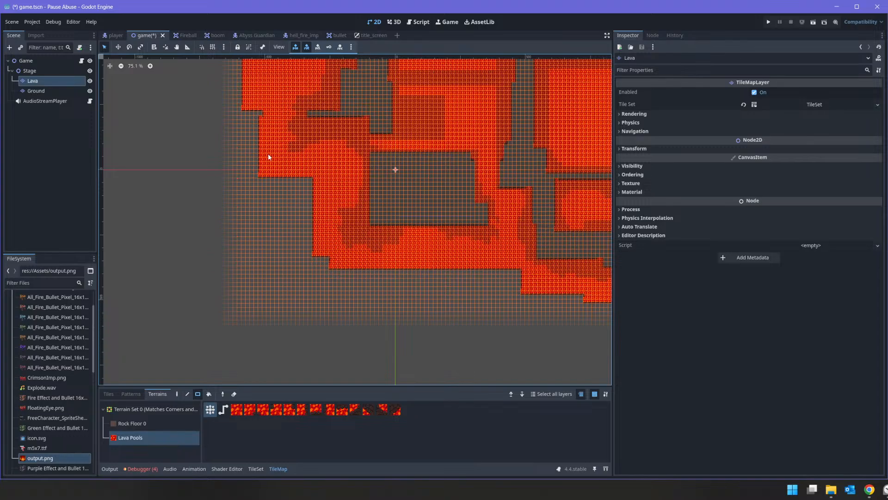
Inspect the Ground layer and the whole Stage to see where the lava border is still thin
scroll(268, 158, up, 2)
scroll(295, 153, up, 1)
click(54, 91)
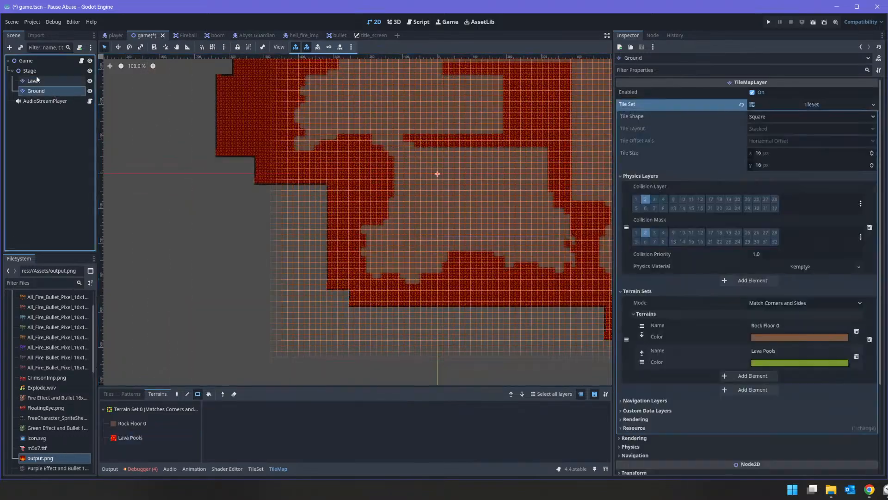
click(29, 70)
scroll(412, 179, down, 11)
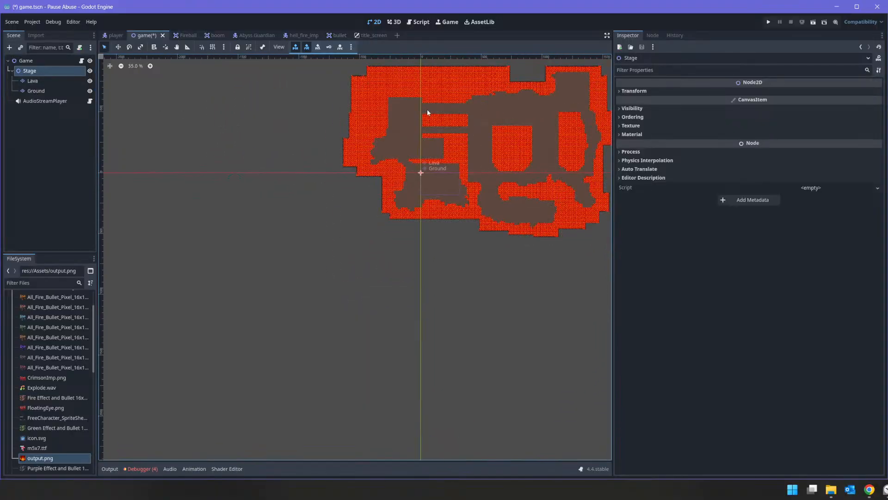
scroll(393, 155, up, 9)
Fill the stage's lower-left corner and lower edge with Lava Pools rectangles on the Lava layer
click(32, 80)
middle_drag(216, 254, 309, 126)
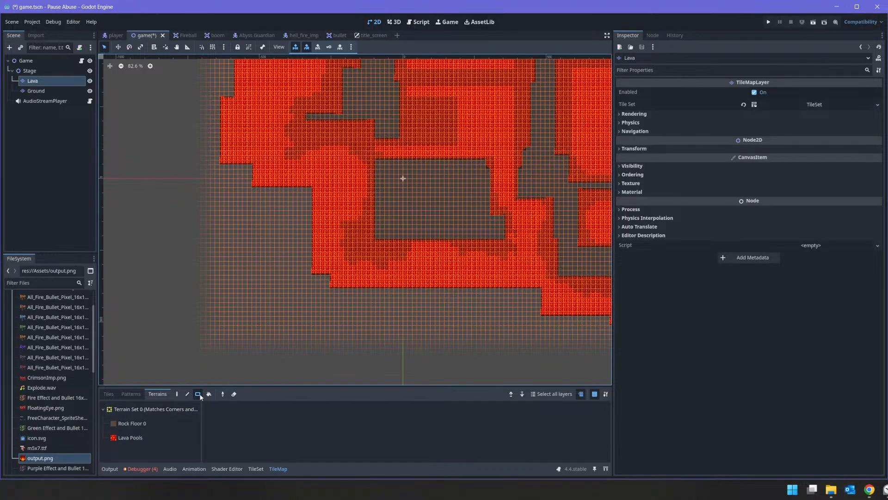
click(151, 432)
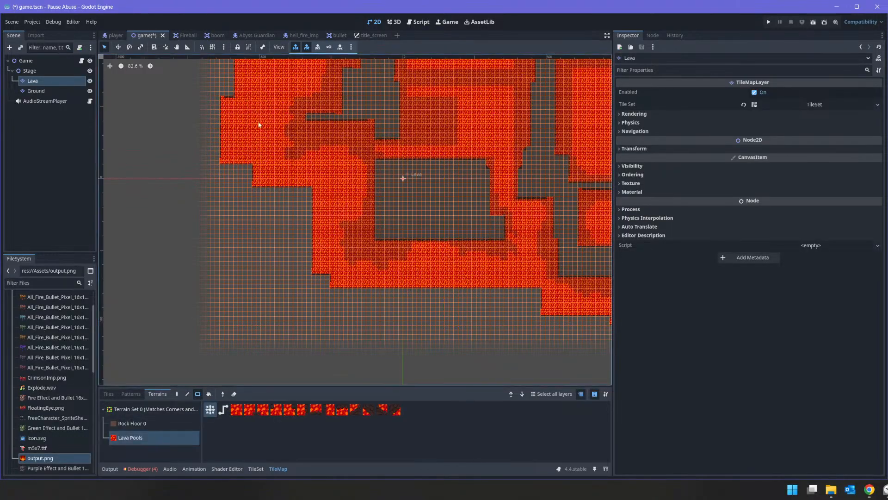
drag(219, 165, 334, 320)
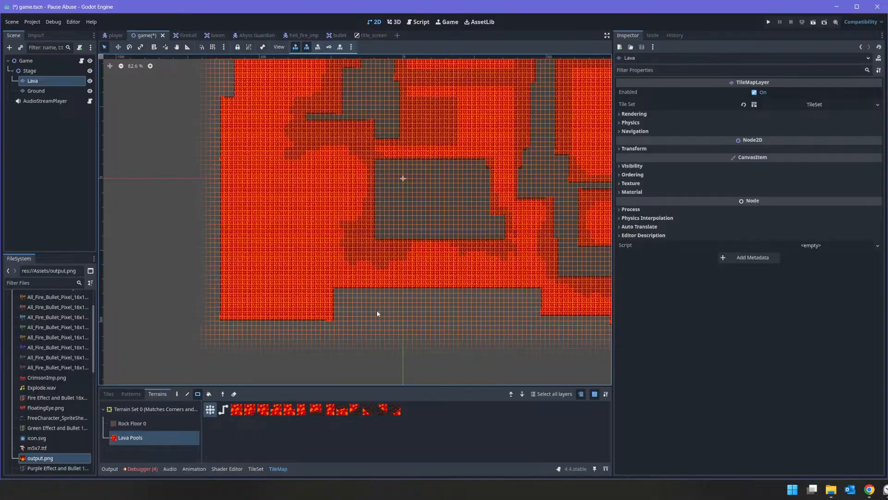
middle_drag(384, 254, 241, 195)
drag(187, 232, 591, 312)
Fill the stage's lower-right corner and right side with Lava Pools rectangles
middle_drag(592, 311, 326, 263)
drag(343, 225, 472, 305)
drag(409, 117, 485, 182)
middle_drag(458, 103, 415, 249)
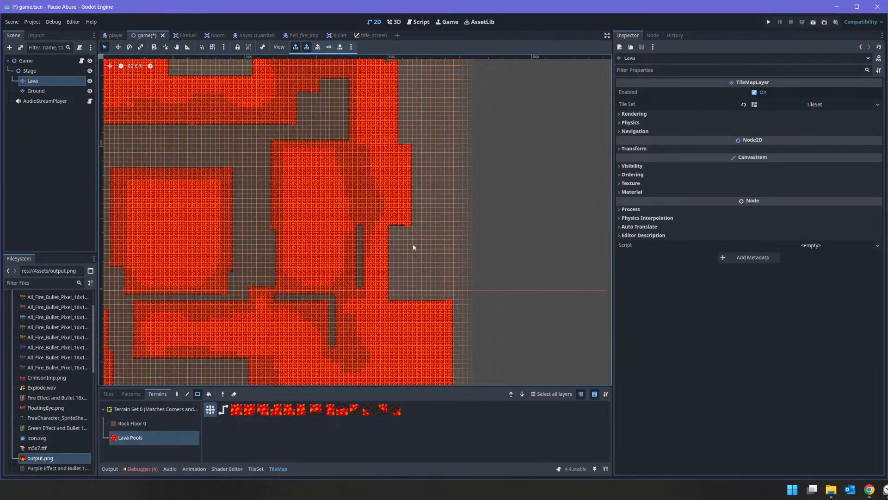
drag(378, 169, 460, 322)
drag(378, 86, 451, 165)
Try to paint a Lava Pools rectangle at the stage's upper-right corner, and undo it
key(w)
middle_drag(424, 125, 422, 278)
drag(347, 137, 410, 187)
key(ctrl+z)
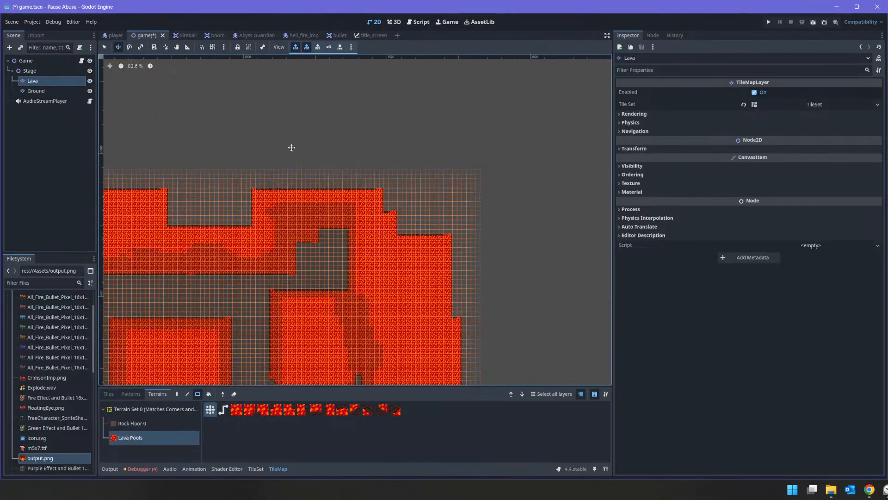
Fill the stage's upper-right corner and upper edge with Lava Pools rectangles on the Lava layer
click(104, 48)
mouse_move(370, 178)
mouse_down()
mouse_move(464, 240)
mouse_move(477, 262)
mouse_up()
middle_drag(395, 210, 525, 203)
mouse_move(340, 168)
mouse_down()
mouse_move(522, 208)
mouse_move(521, 200)
mouse_up()
mouse_move(299, 144)
mouse_down()
mouse_move(435, 183)
mouse_move(553, 194)
mouse_up()
drag(253, 153, 403, 227)
middle_drag(188, 138, 328, 132)
middle_drag(320, 206, 325, 107)
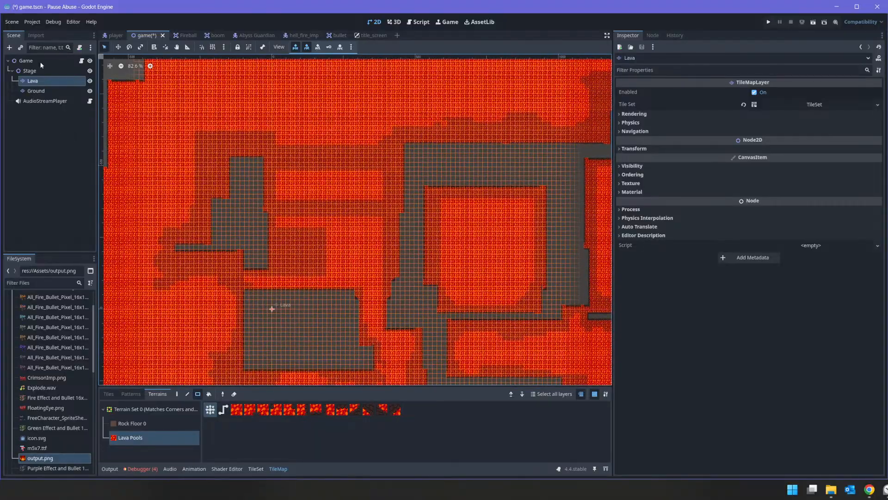
Roughen the rock edges around the left-hand lava areas with Rock Floor 0 on the Ground layer, adding small islands
click(33, 62)
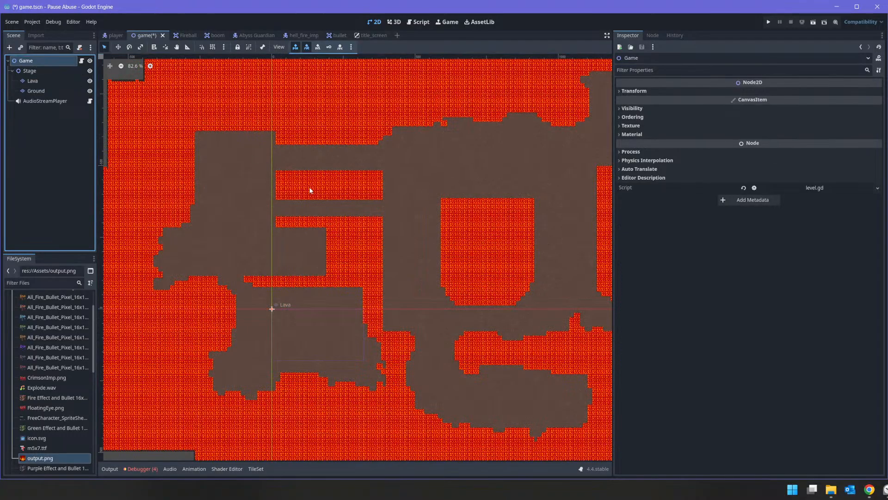
scroll(331, 168, down, 1)
middle_drag(517, 351, 470, 304)
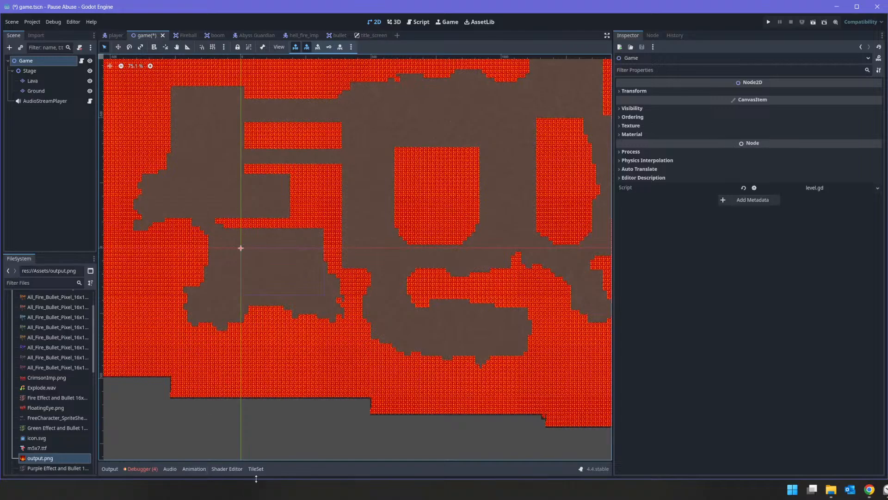
click(34, 89)
click(134, 424)
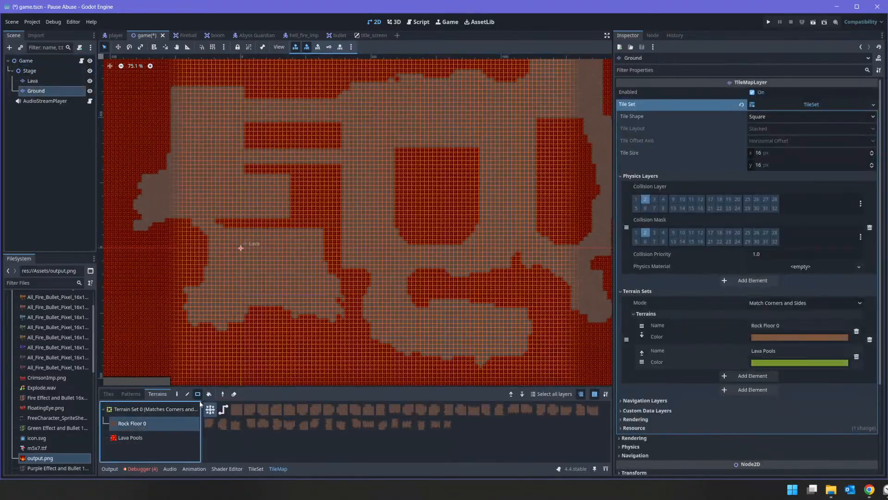
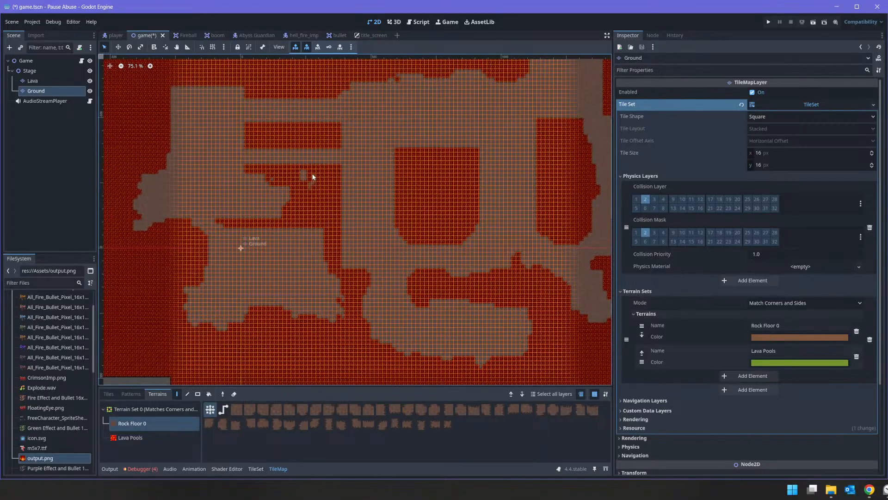
scroll(307, 179, up, 5)
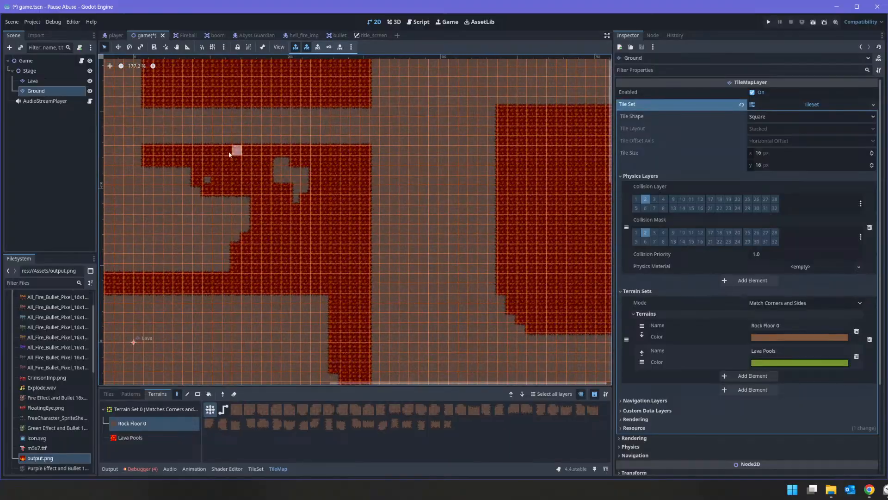
drag(170, 162, 176, 170)
mouse_move(140, 82)
mouse_down()
mouse_move(178, 112)
mouse_move(145, 75)
mouse_up()
scroll(192, 111, down, 10)
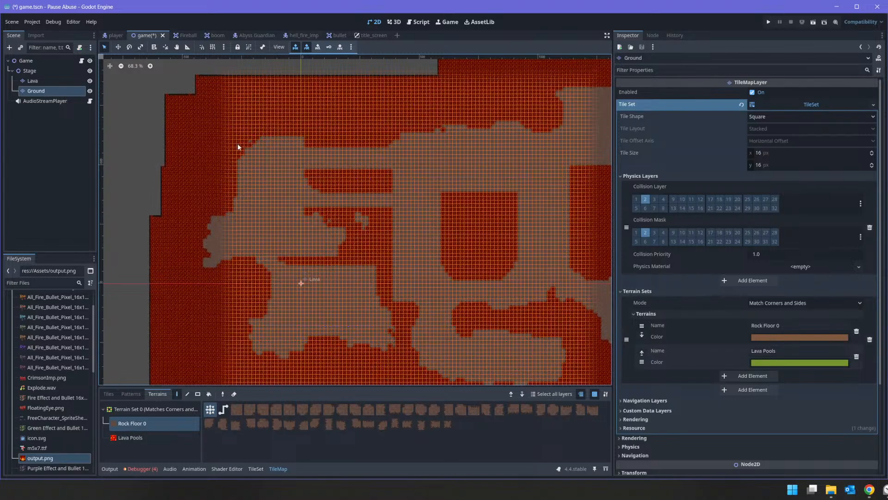
Paint two Rock Floor 0 islands in the lava above the upper-left ground and make the nearby pool's edges irregular
drag(248, 144, 234, 115)
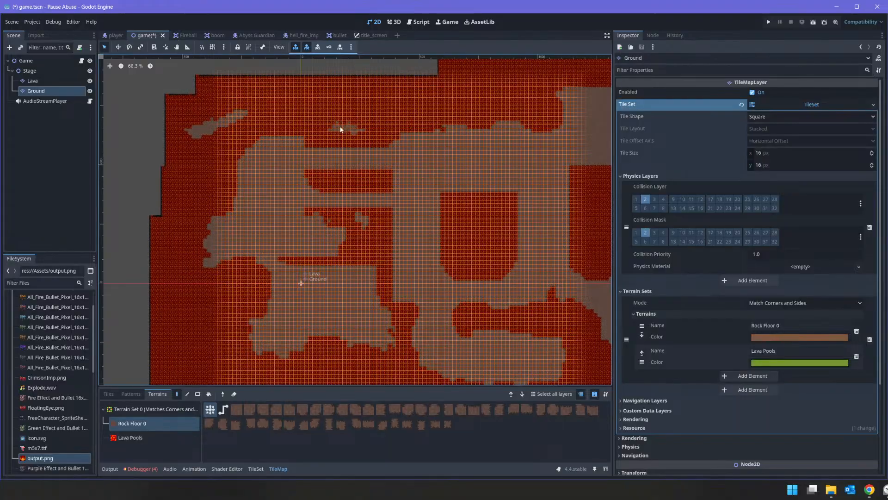
scroll(342, 123, up, 2)
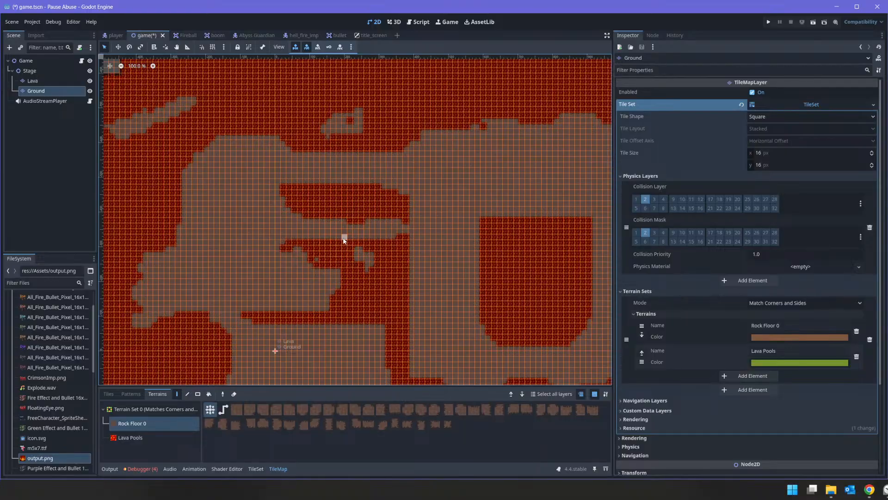
scroll(441, 261, down, 5)
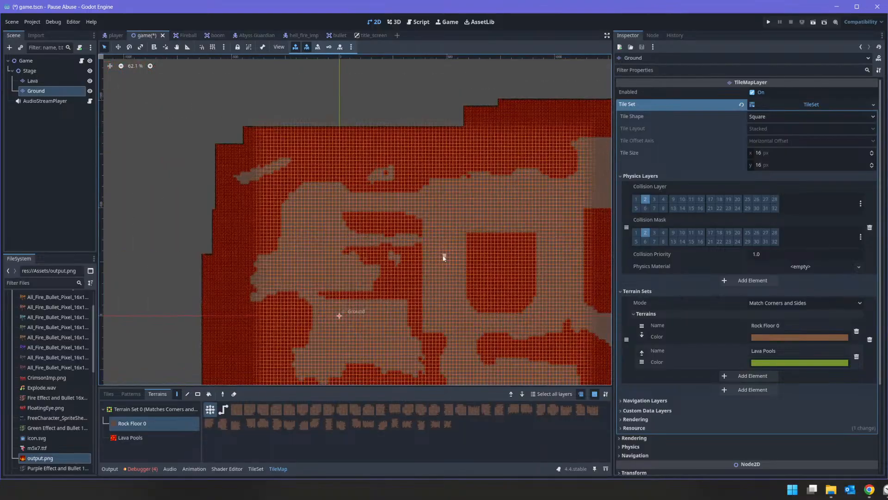
Make the rock edge between the left-hand lava and the central corridor irregular by carving bays and painting a small Rock Floor 0 ledge
scroll(447, 253, up, 4)
scroll(425, 297, down, 3)
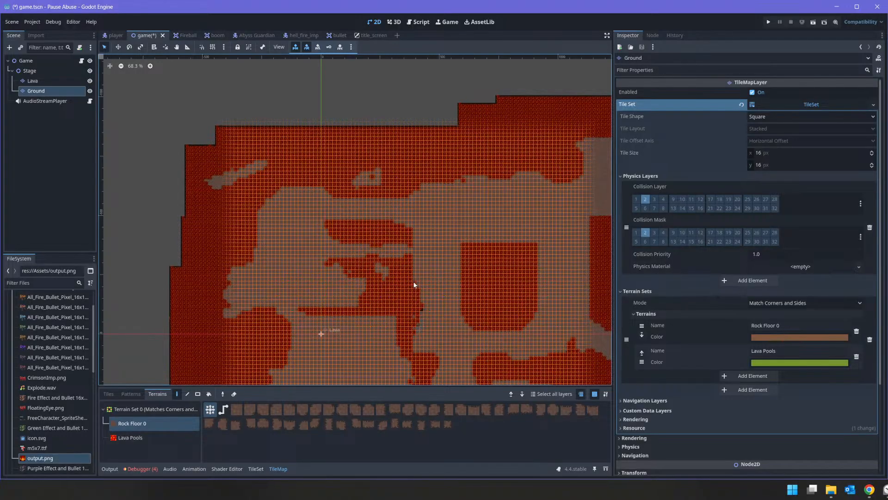
scroll(420, 314, up, 8)
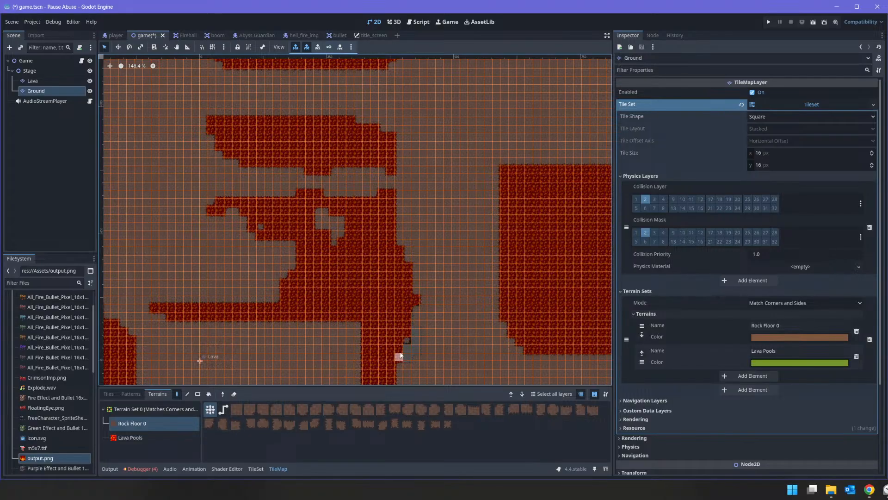
scroll(414, 380, up, 4)
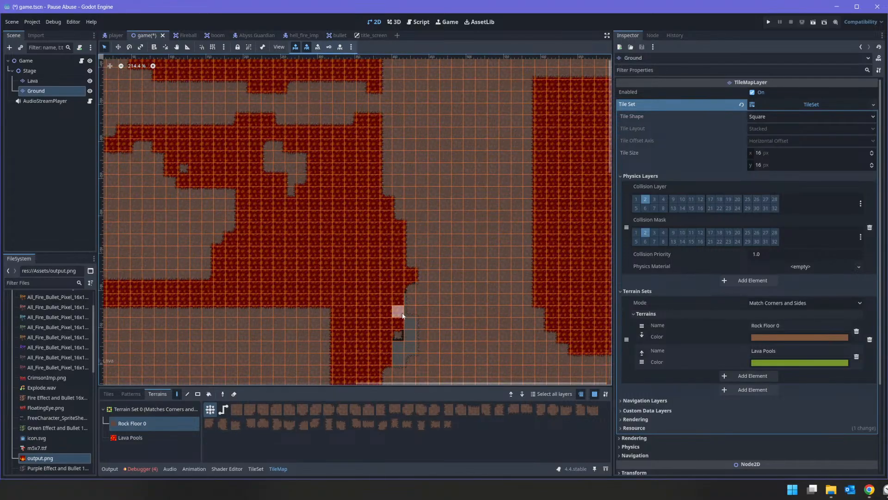
mouse_move(403, 301)
mouse_down()
mouse_move(400, 354)
mouse_move(417, 337)
mouse_move(393, 366)
mouse_move(397, 341)
mouse_move(389, 363)
mouse_up()
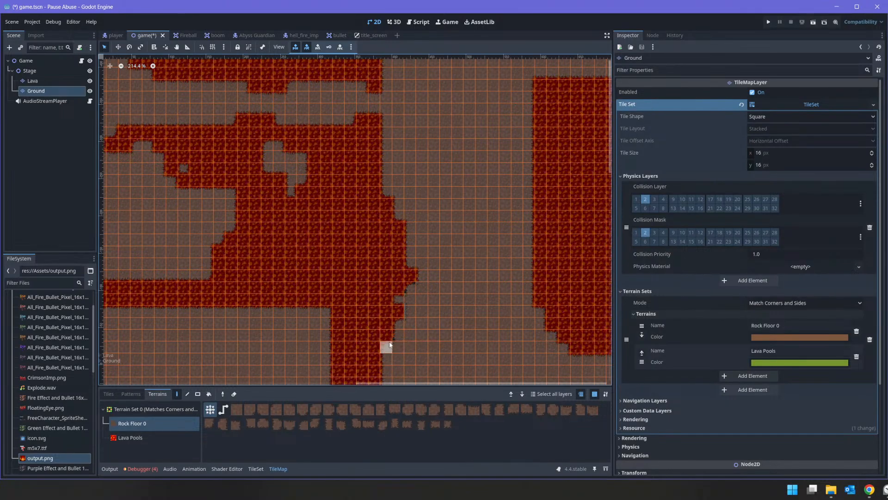
scroll(468, 318, down, 1)
mouse_move(415, 289)
mouse_down()
mouse_move(381, 285)
mouse_move(400, 270)
mouse_move(406, 282)
mouse_up()
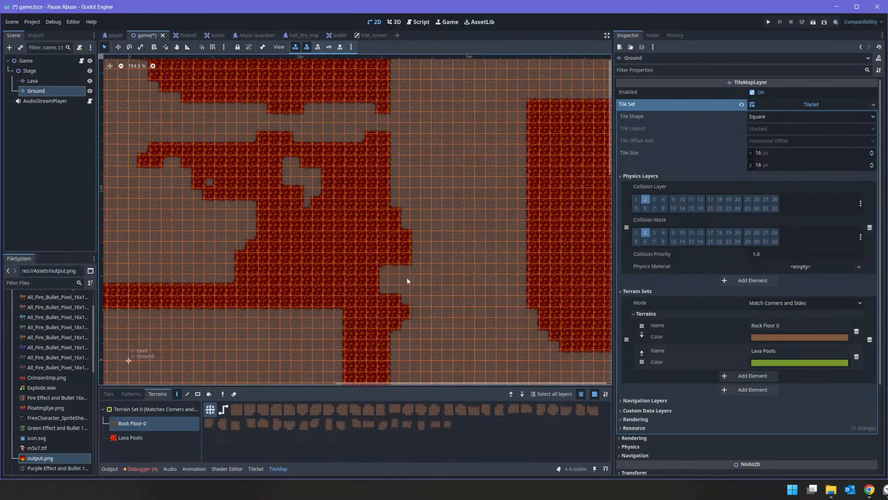
Paint a Rock Floor 0 island inside the central lava pool, add a spur from its left edge, and soften its upper-left corner
scroll(500, 274, down, 4)
middle_drag(508, 279, 388, 261)
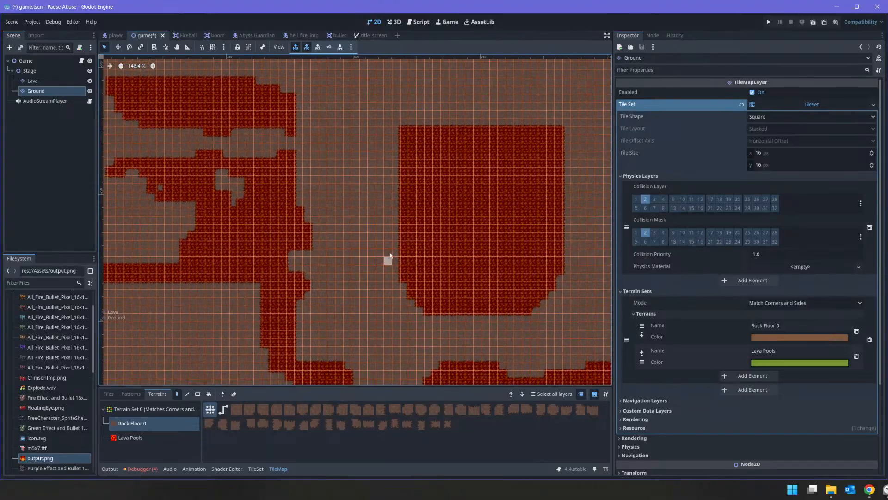
mouse_move(400, 259)
mouse_down()
mouse_move(435, 263)
mouse_move(410, 271)
mouse_move(441, 269)
mouse_up()
mouse_move(485, 170)
mouse_down()
mouse_move(500, 187)
mouse_move(495, 218)
mouse_move(453, 206)
mouse_move(487, 234)
mouse_move(487, 221)
mouse_move(475, 218)
mouse_move(516, 221)
mouse_move(517, 198)
mouse_up()
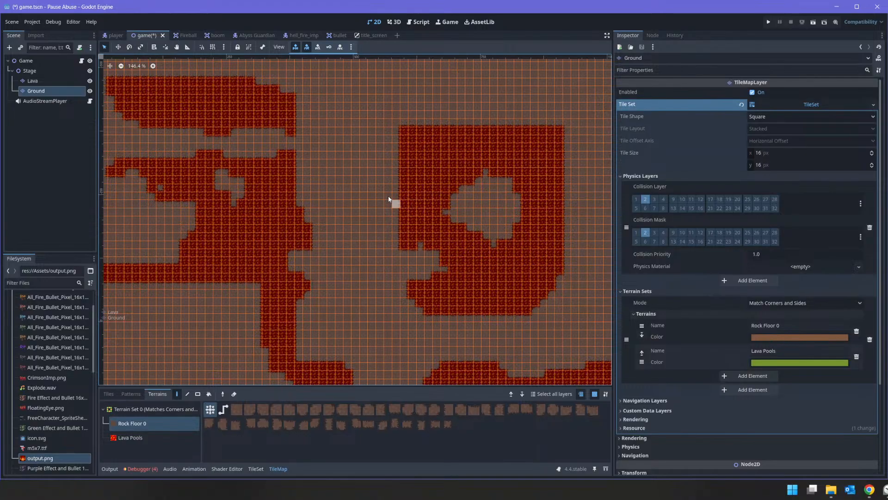
mouse_move(403, 139)
mouse_down()
mouse_move(422, 128)
mouse_move(398, 143)
mouse_move(415, 132)
mouse_move(407, 151)
mouse_up()
Erase Ground patches in the wide corridor above the central pool and round off the pool's right side
scroll(389, 115, down, 4)
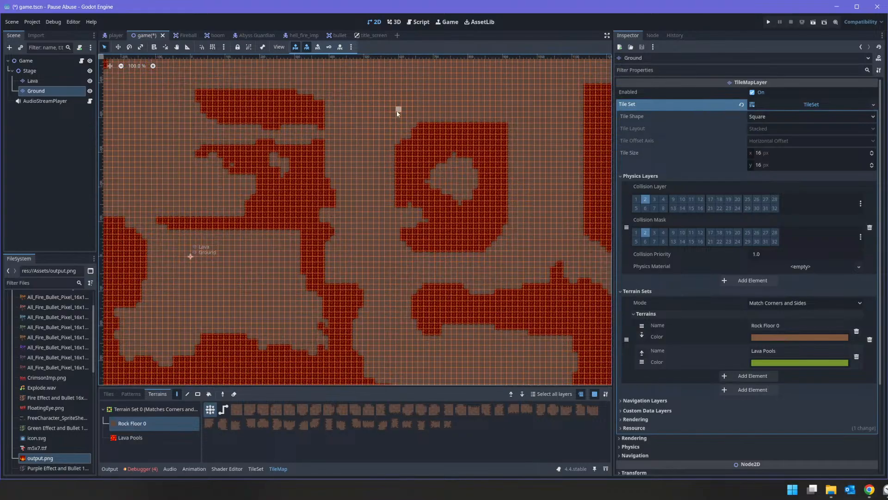
middle_drag(396, 93, 386, 162)
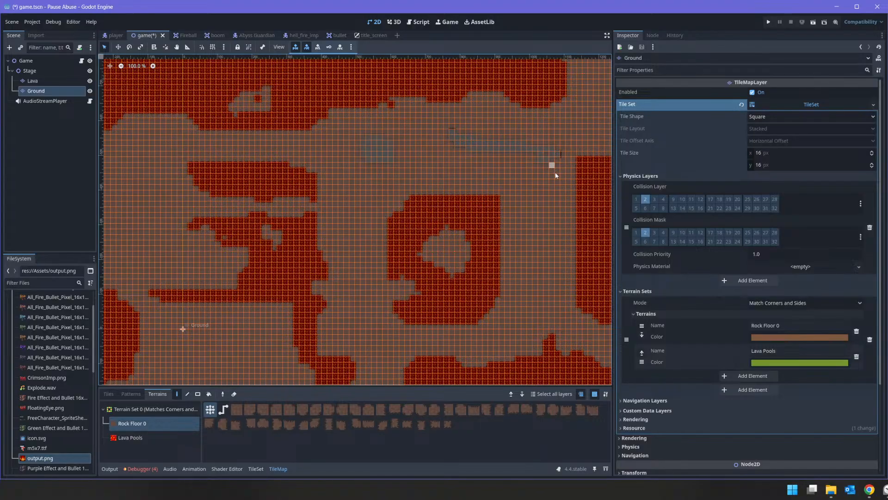
middle_drag(545, 232, 460, 178)
click(418, 150)
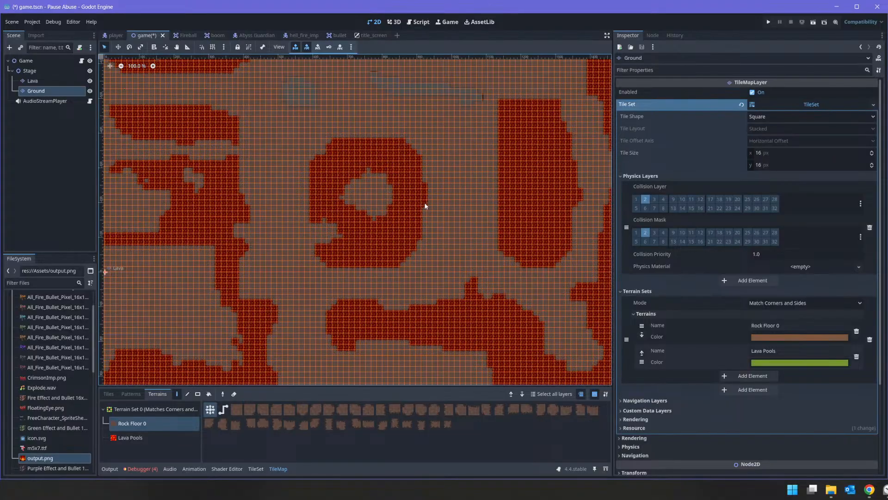
Round the right-hand pool's upper corners with a rock spur on its left edge, and notch the upper-left ground's top edge
scroll(555, 209, down, 3)
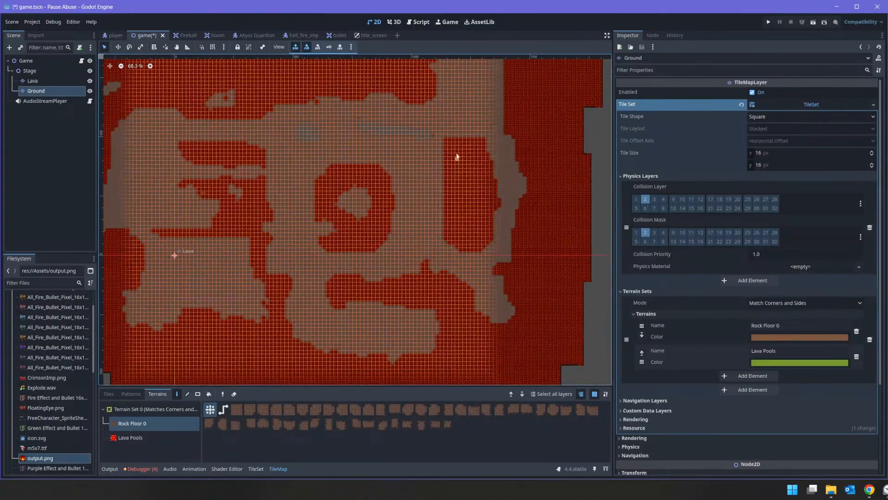
right_drag(441, 147, 450, 137)
click(447, 189)
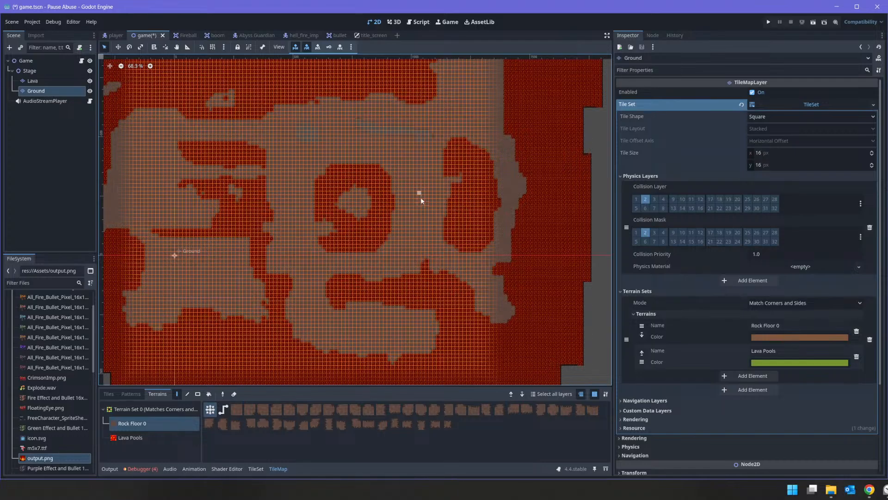
scroll(421, 197, down, 3)
middle_drag(383, 145, 414, 229)
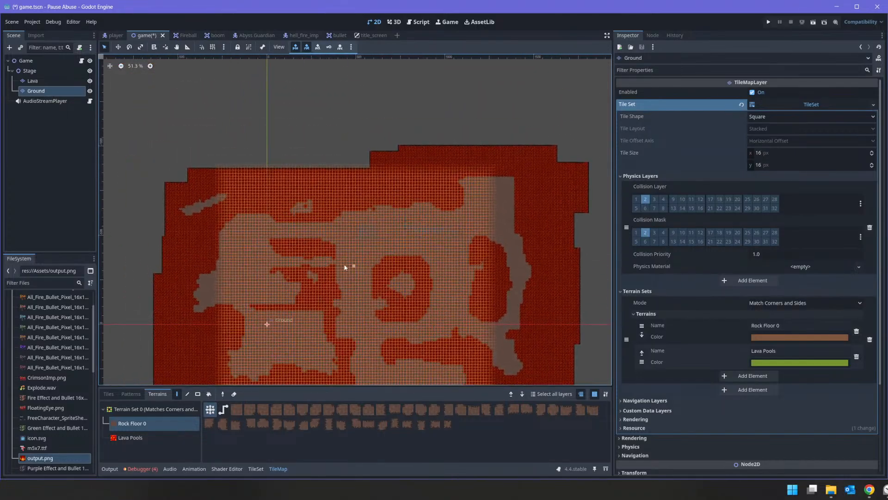
scroll(301, 232, up, 4)
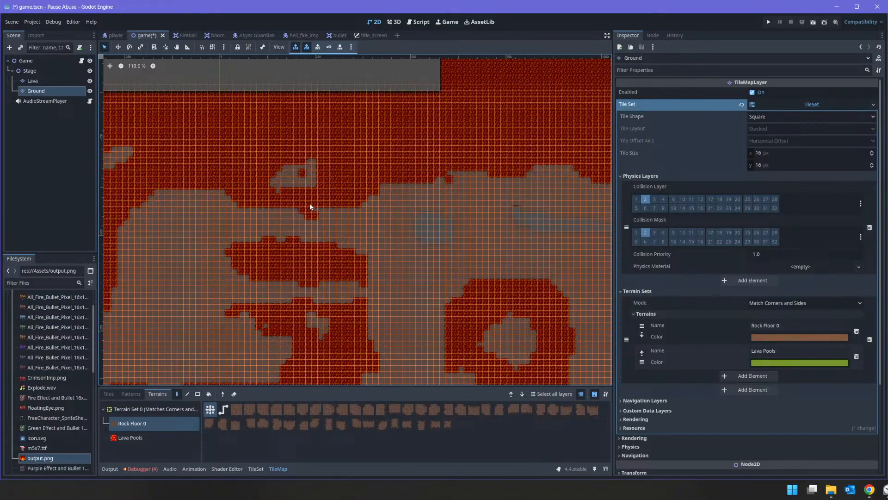
Cut two narrow notches into the top of the upper-right rock block and extend a Rock Floor 0 ledge from its right side
middle_drag(484, 168, 337, 173)
middle_drag(470, 151, 329, 159)
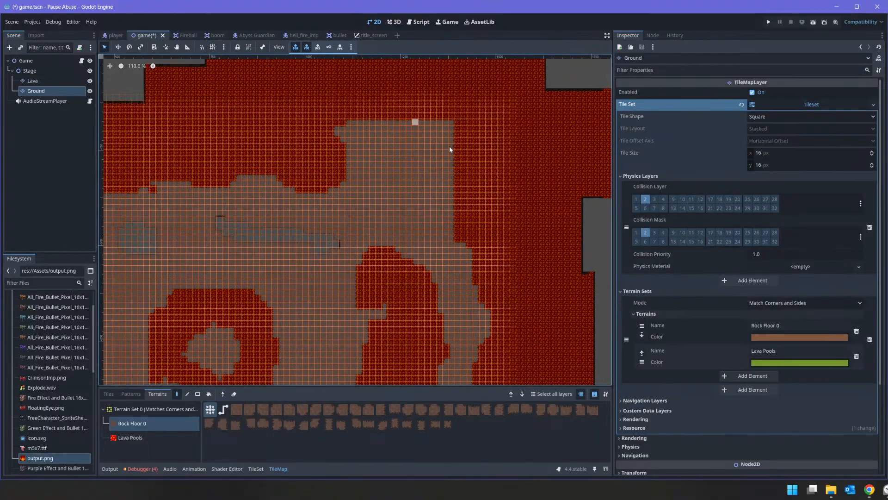
right_drag(417, 122, 451, 154)
mouse_move(394, 140)
right_down()
mouse_move(394, 156)
mouse_move(421, 162)
mouse_move(430, 131)
right_up()
key(ctrl+z)
key(ctrl+z)
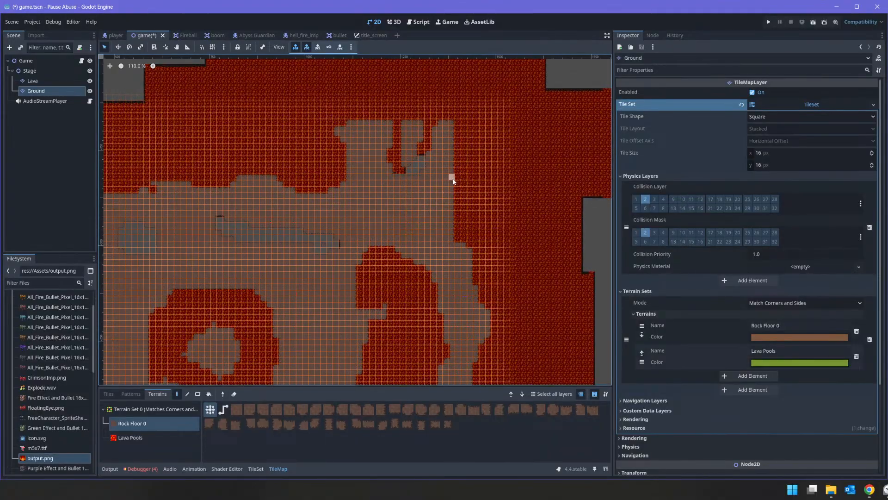
mouse_move(464, 183)
mouse_down()
mouse_move(490, 212)
mouse_move(461, 199)
mouse_move(475, 189)
mouse_up()
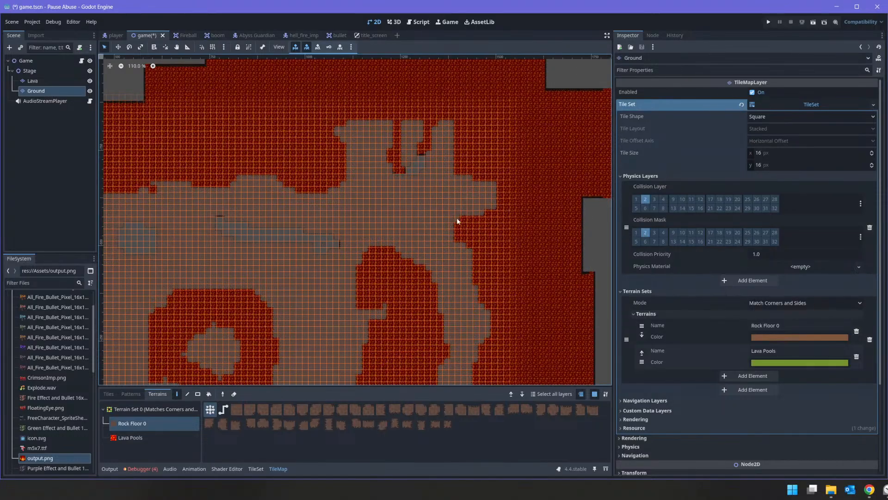
drag(382, 317, 366, 312)
Fill the Lava layer beneath the upper-right rock block and upper corridor with Lava Pools rectangles
click(35, 81)
click(139, 438)
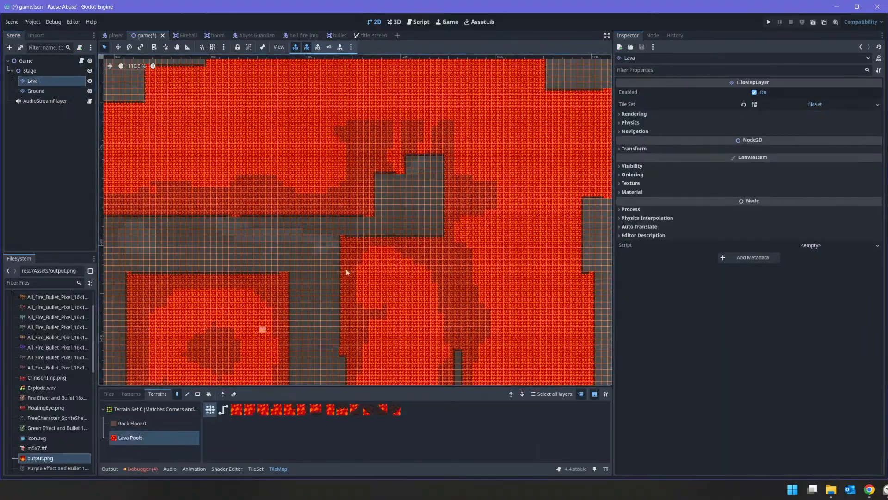
drag(349, 216, 384, 234)
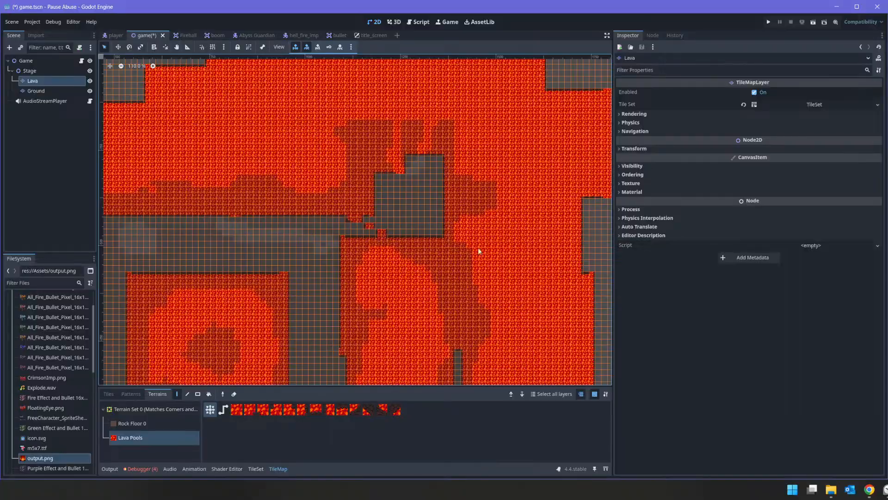
click(197, 393)
drag(360, 140, 468, 264)
drag(112, 193, 426, 275)
Examine the whole Stage to check the reshaped ground, the lava pools and the gaps left in the lava
scroll(307, 291, down, 6)
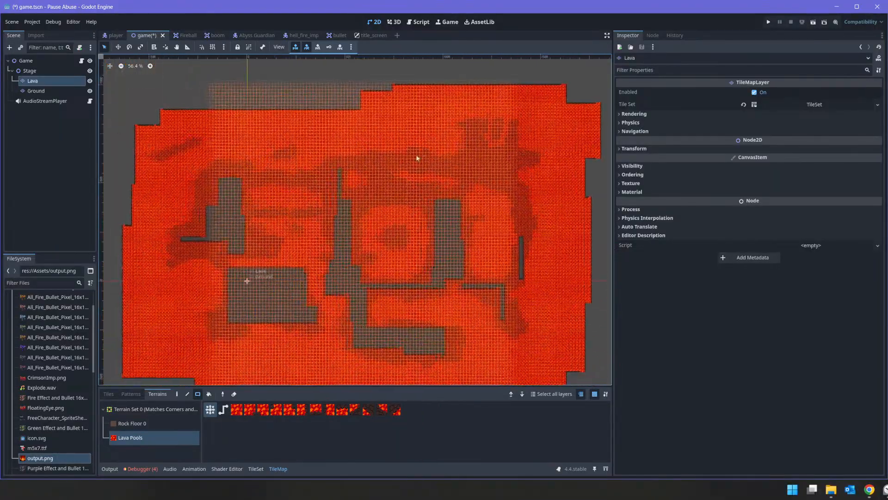
scroll(403, 234, up, 4)
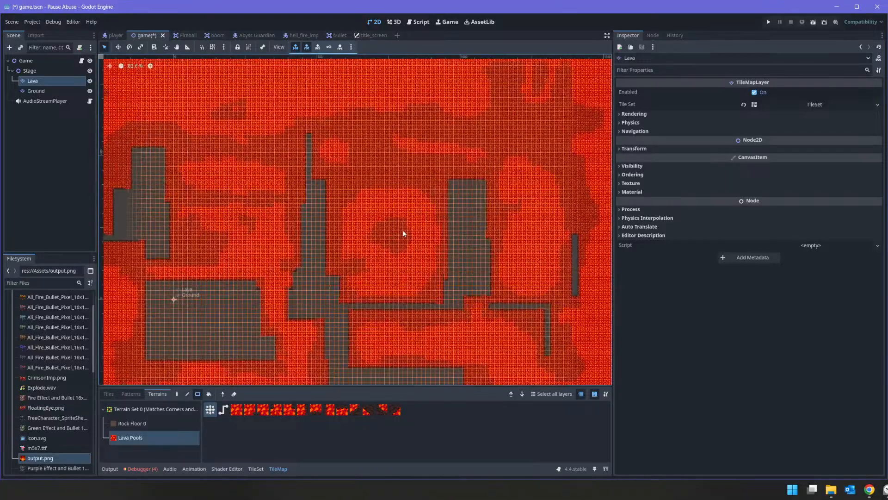
scroll(403, 234, up, 2)
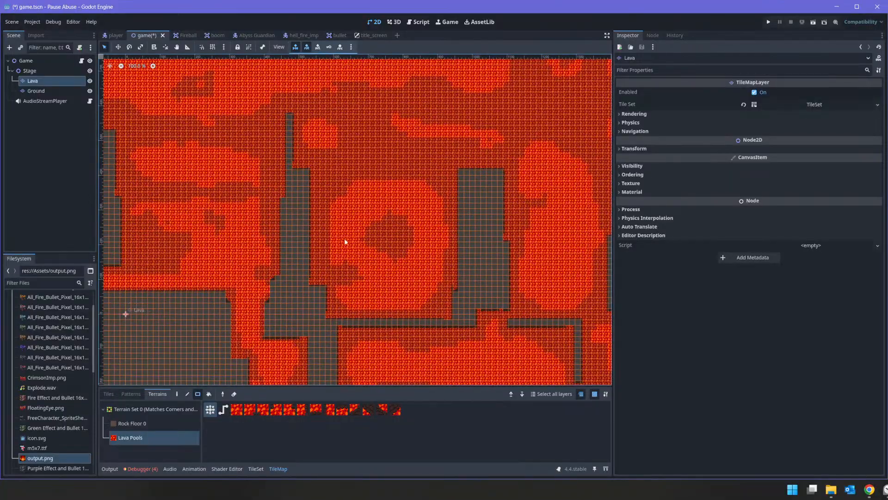
scroll(347, 239, up, 1)
click(29, 71)
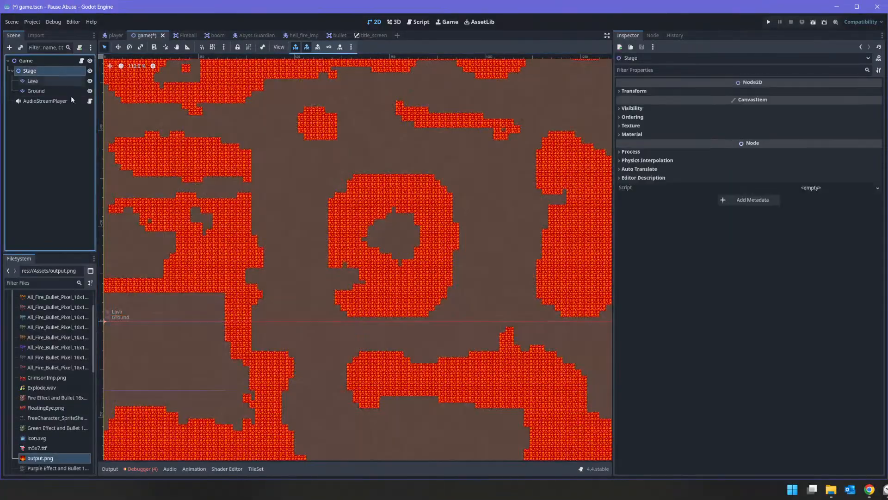
scroll(405, 208, down, 3)
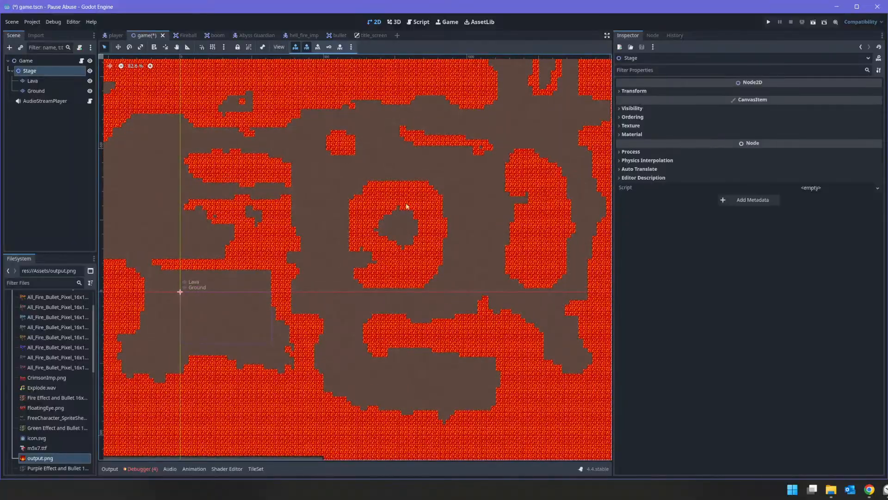
scroll(484, 154, up, 16)
scroll(484, 157, down, 17)
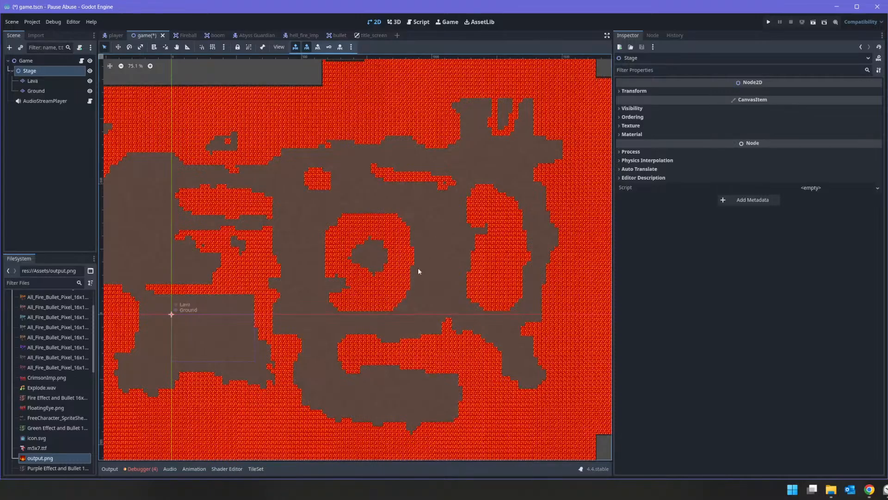
Turn off Autostart on the SpawnMonster timer in the player scene so the stage can be tested without monsters
scroll(420, 270, down, 6)
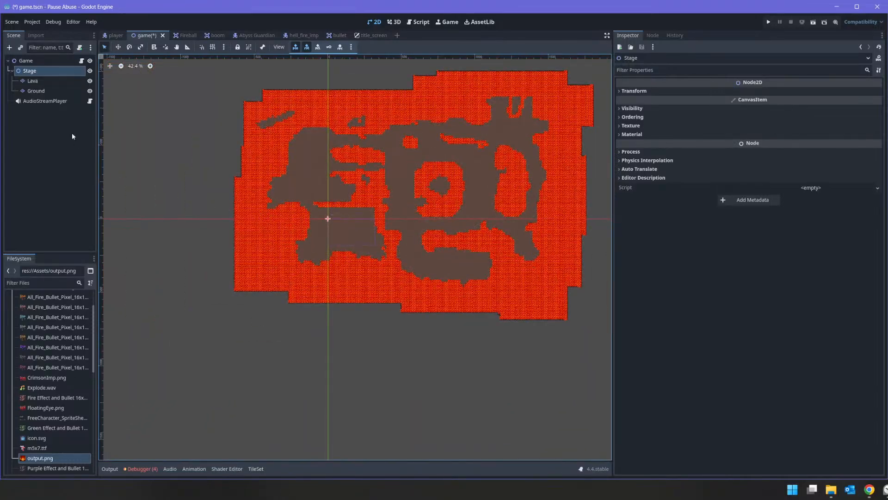
click(113, 35)
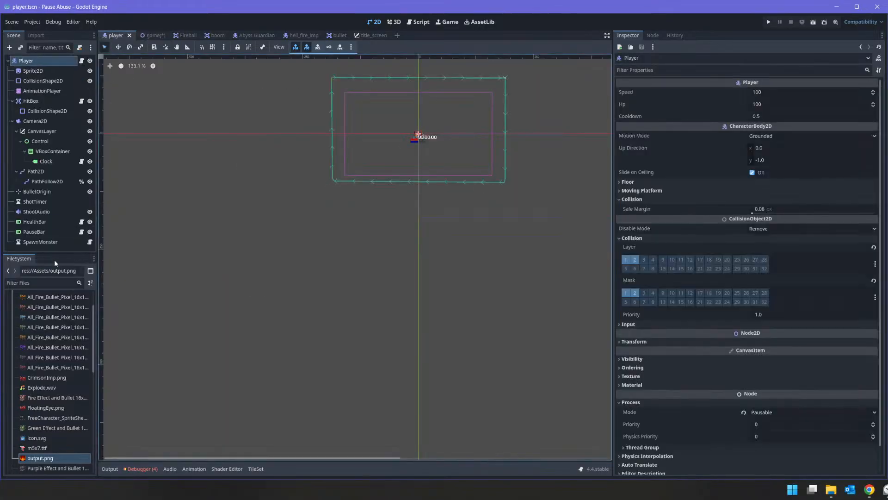
click(40, 241)
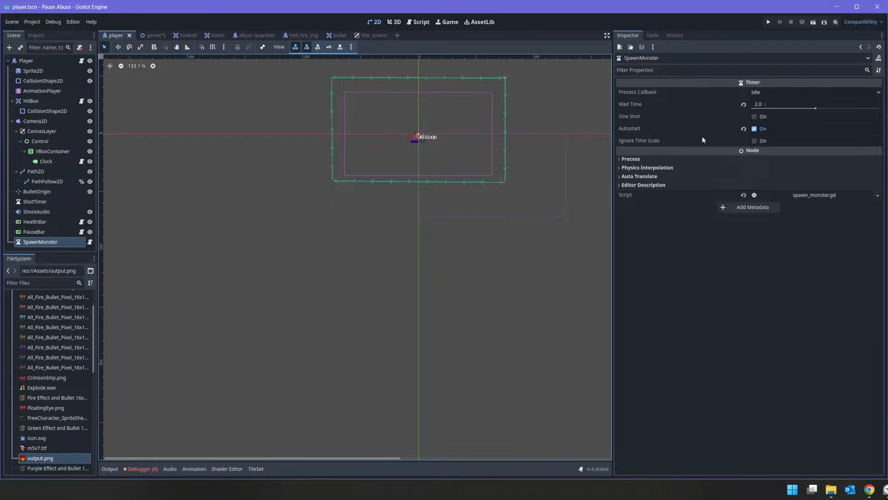
click(760, 130)
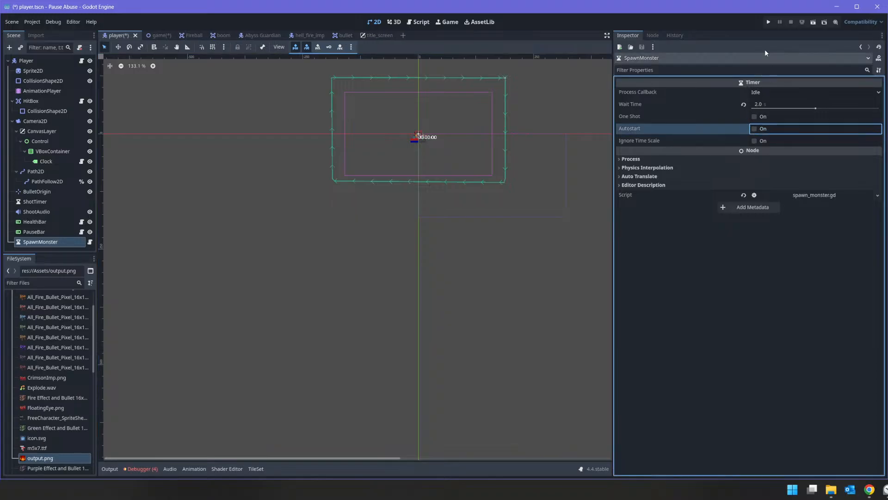
Run the project, start the game and walk the player around the starting ground to check its lava edges
click(770, 23)
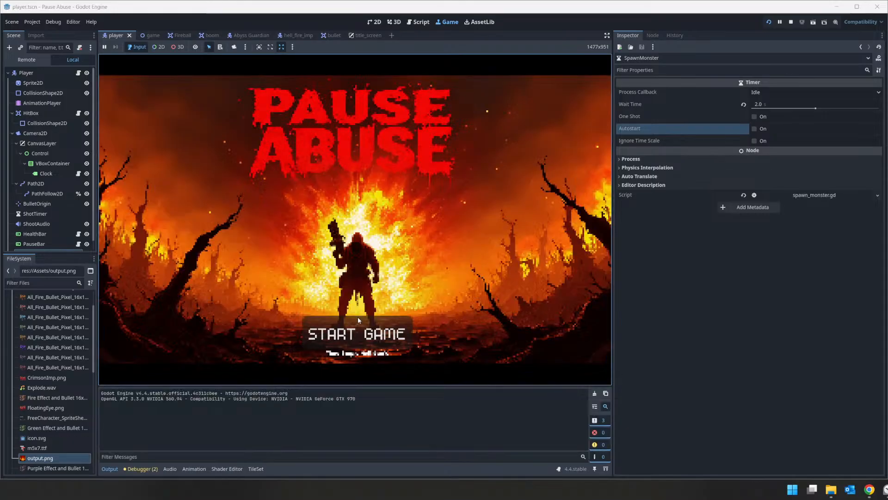
click(399, 320)
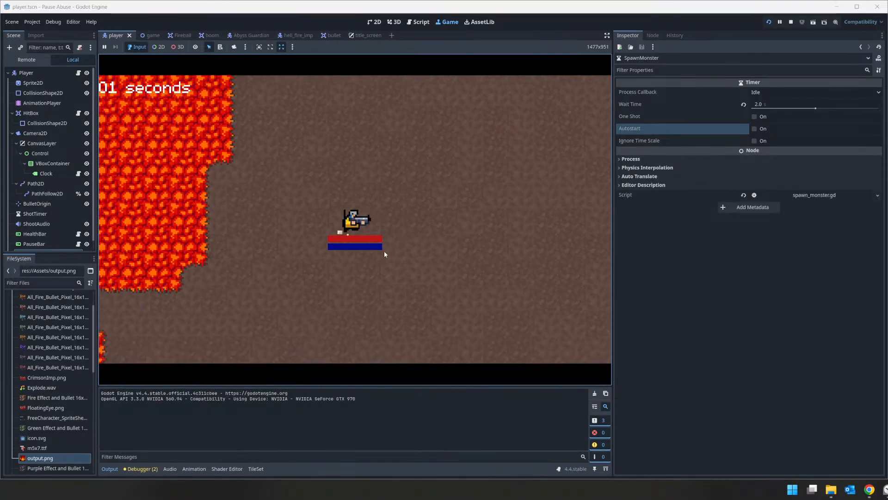
key(a)
key(s)
key(d)
key(w)
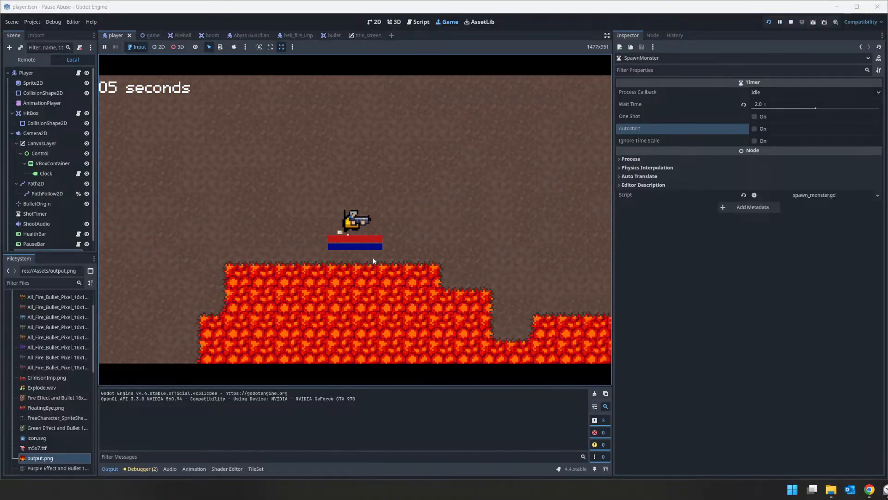
key(w)
key(s)
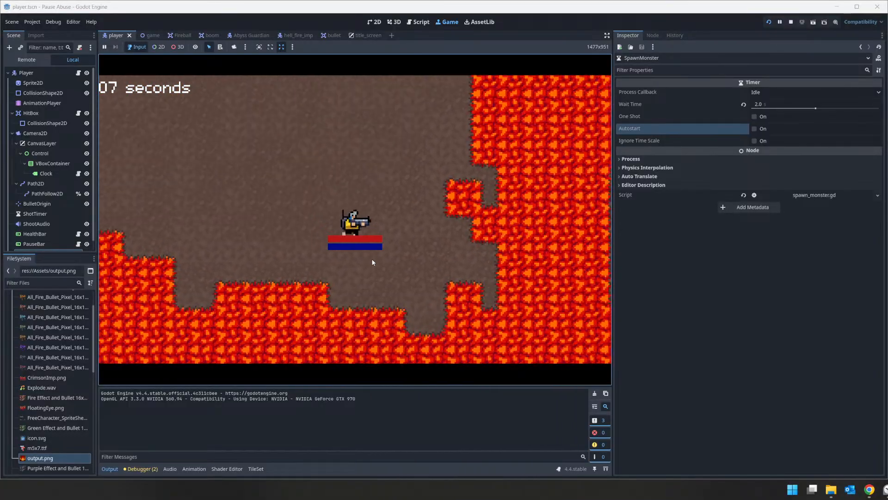
key(a)
key(w)
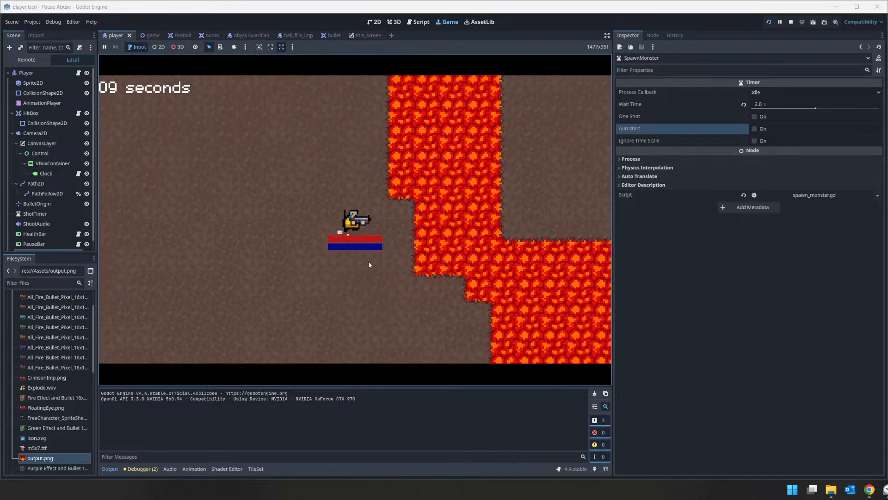
key(a)
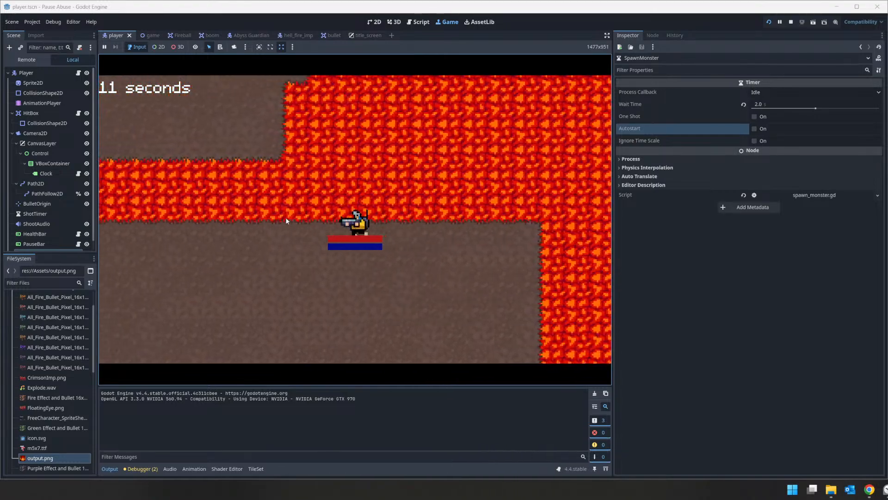
key(s)
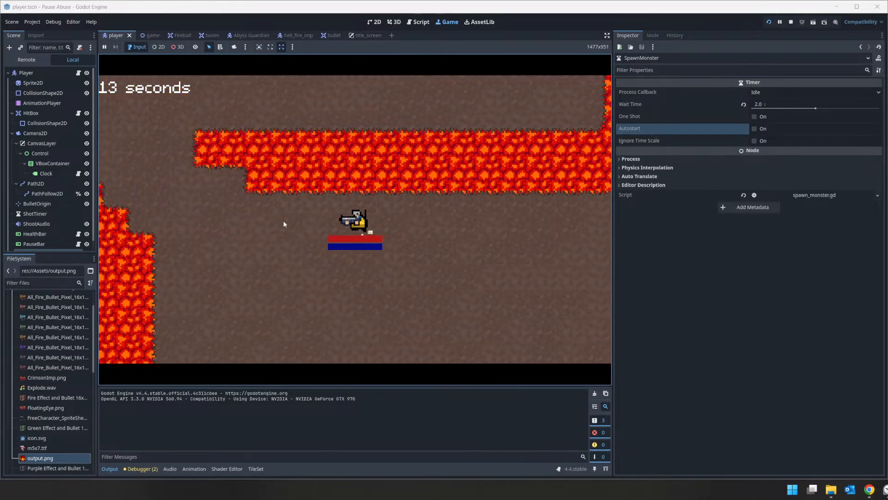
Walk the player north and east through the upper ground while firing shots to check the reshaped lava pools
key(w)
click(283, 167)
click(246, 171)
key(w)
key(d)
key(a)
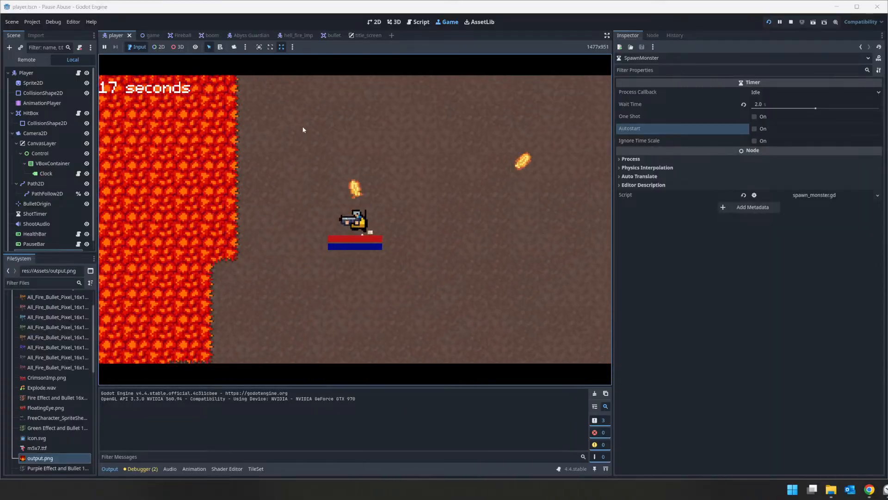
key(d)
key(s)
key(w)
key(s)
key(w)
key(s)
key(w)
key(s)
key(w)
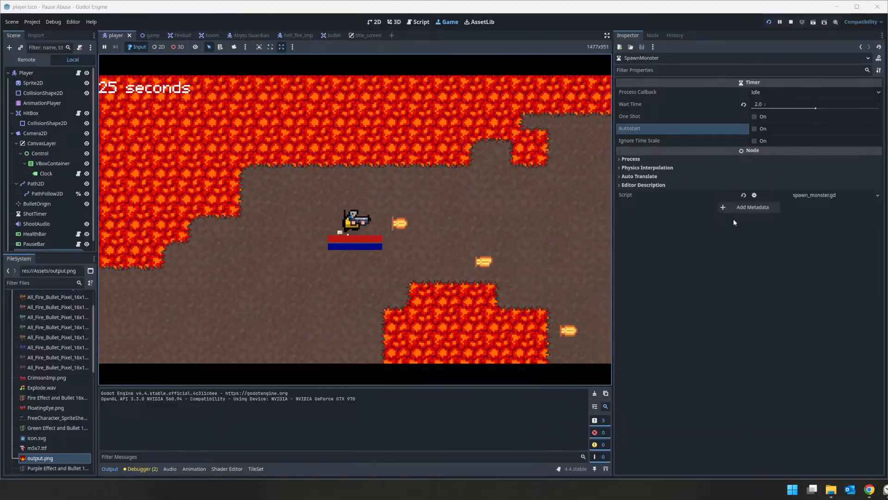
key(s)
key(w)
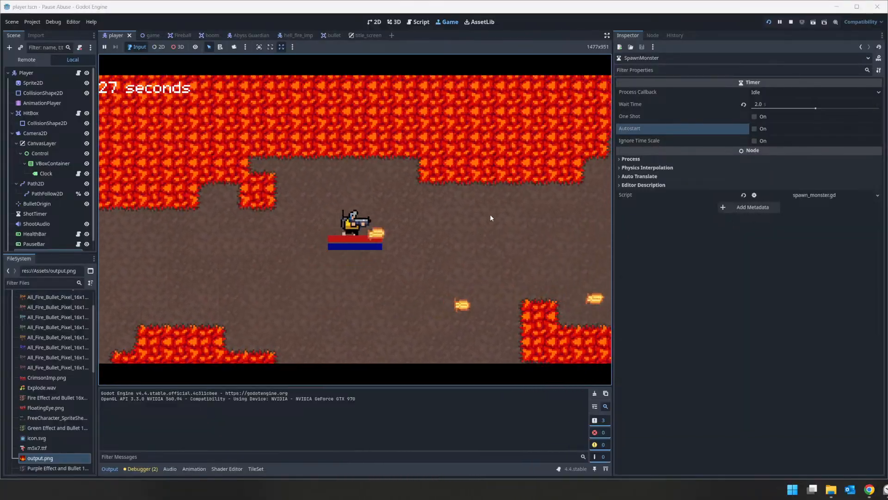
key(s)
key(d)
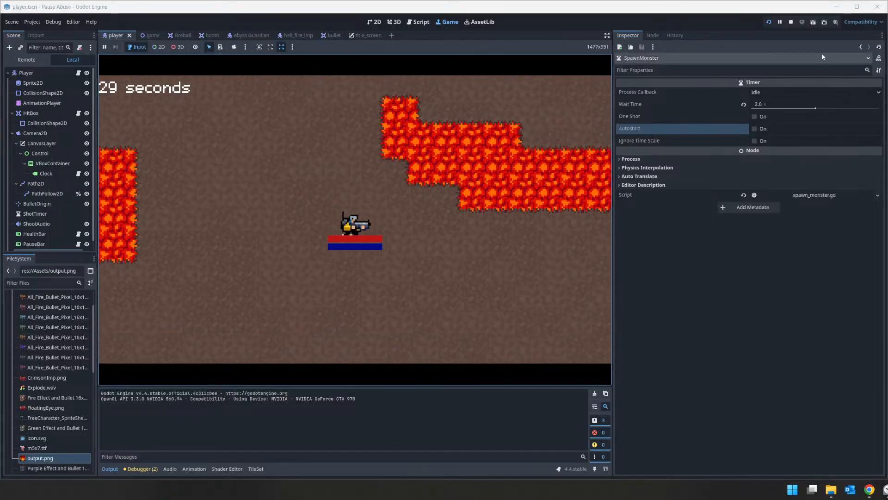
Stop the running game, enable Autostart on the SpawnMonster timer and save the player scene
click(791, 22)
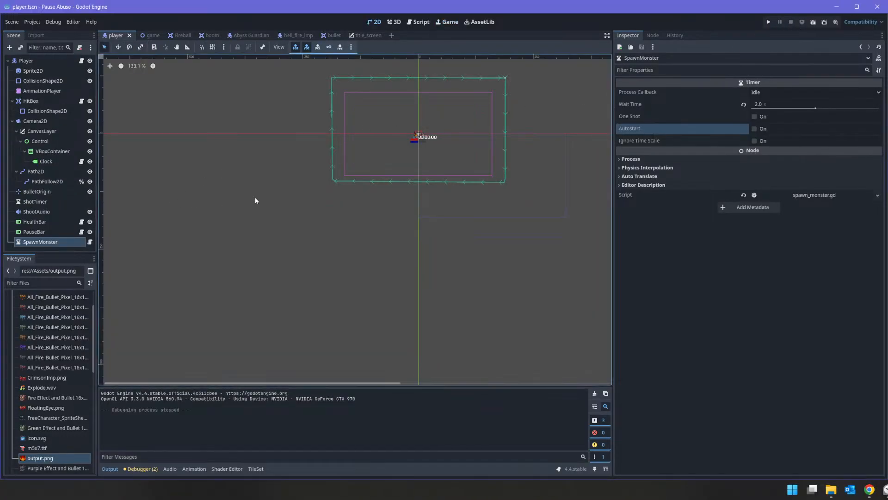
click(753, 129)
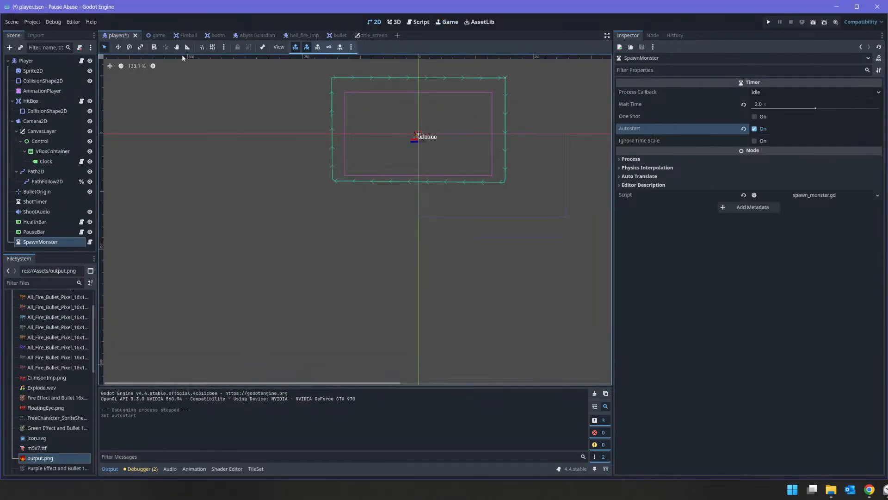
key(ctrl+s)
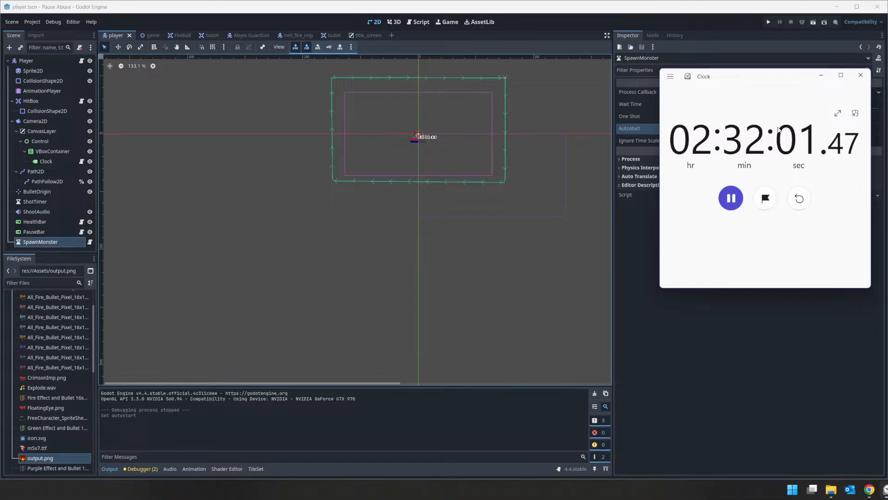
Pause the running stopwatch and close the Clock window
click(731, 198)
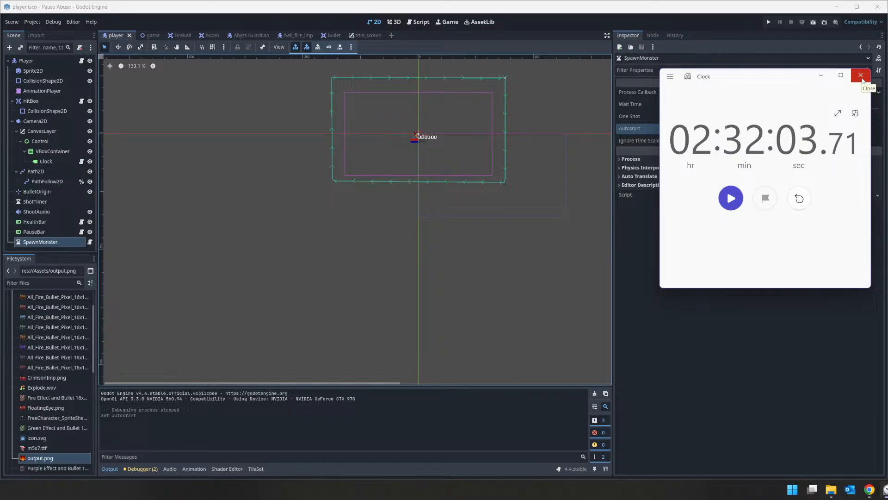
click(861, 76)
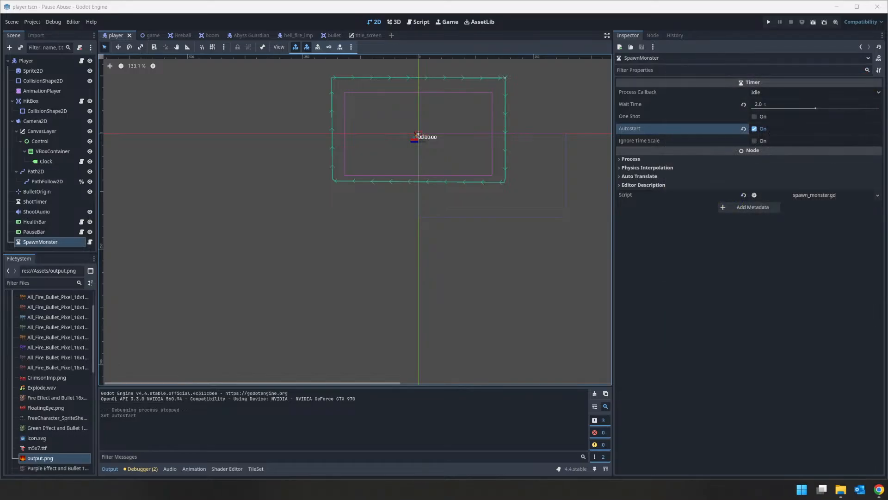
In GitHub Desktop, commit all pause-abuse changes to main with the summary "5 Hours 30min" and push to origin
drag(887, 84, 414, 56)
click(281, 400)
text(5 Hours 30min)
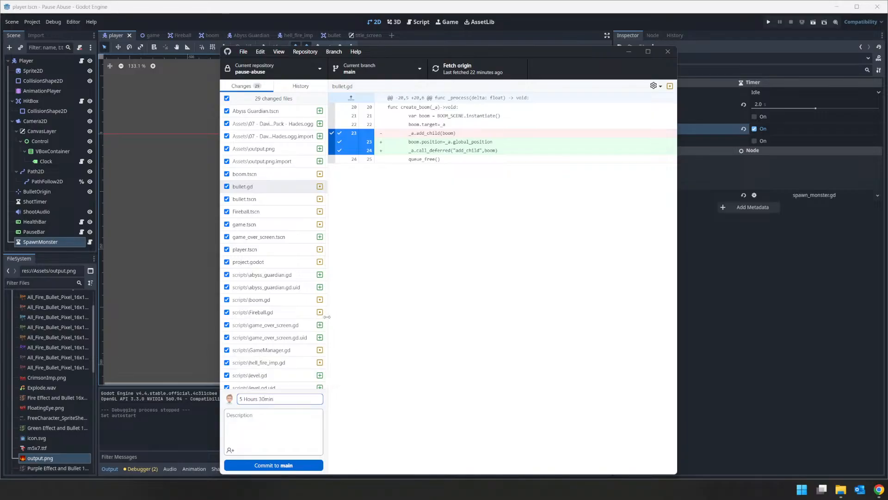
key(ctrl+Return)
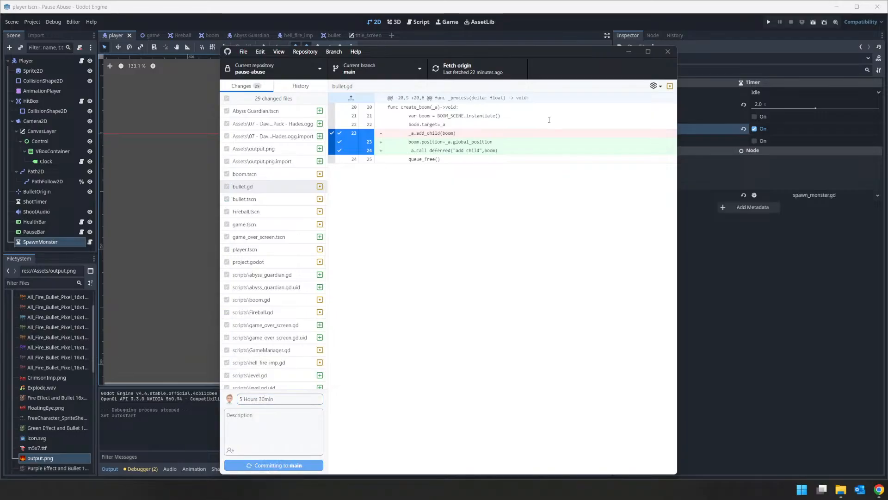
click(459, 69)
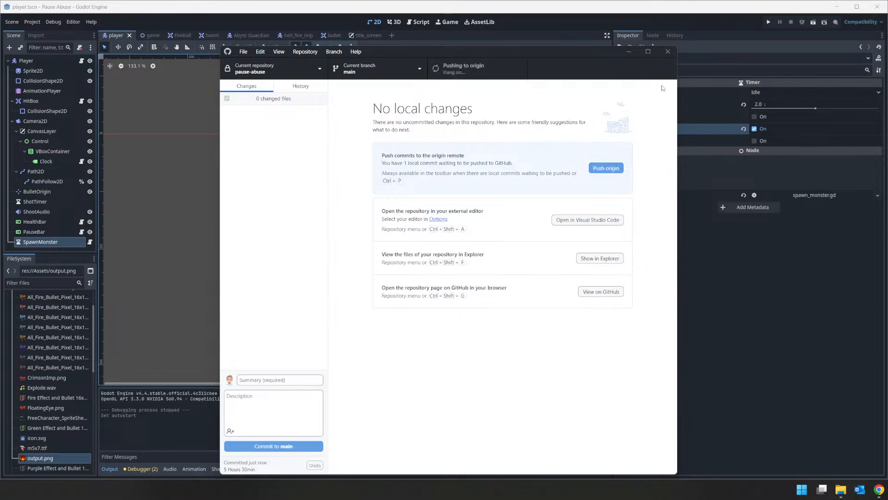
click(668, 52)
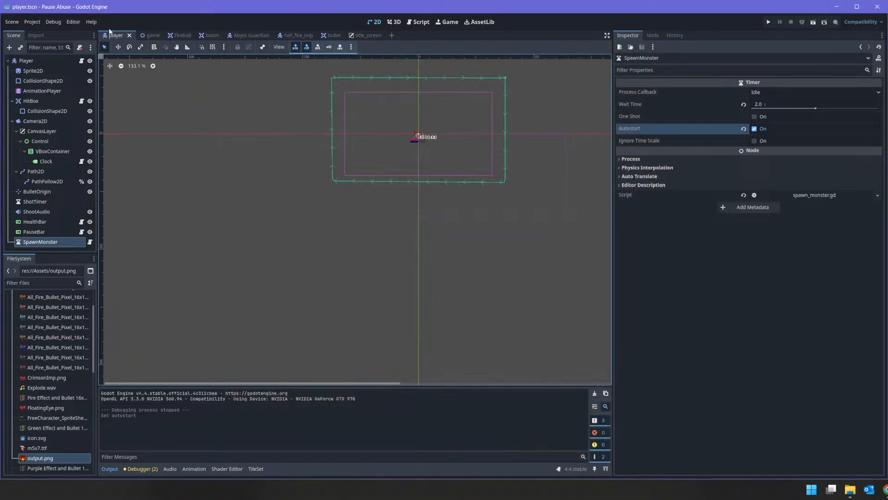
Open the project's export settings and add a Web export preset
click(32, 22)
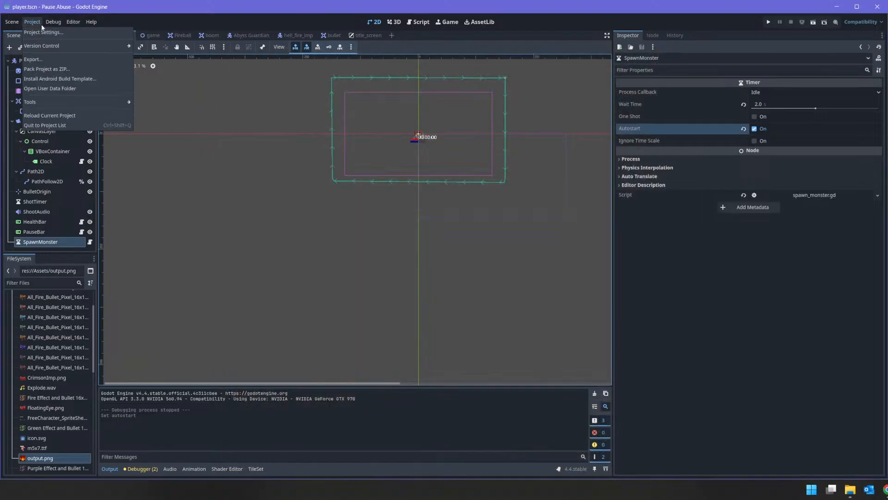
mouse_move(16, 21)
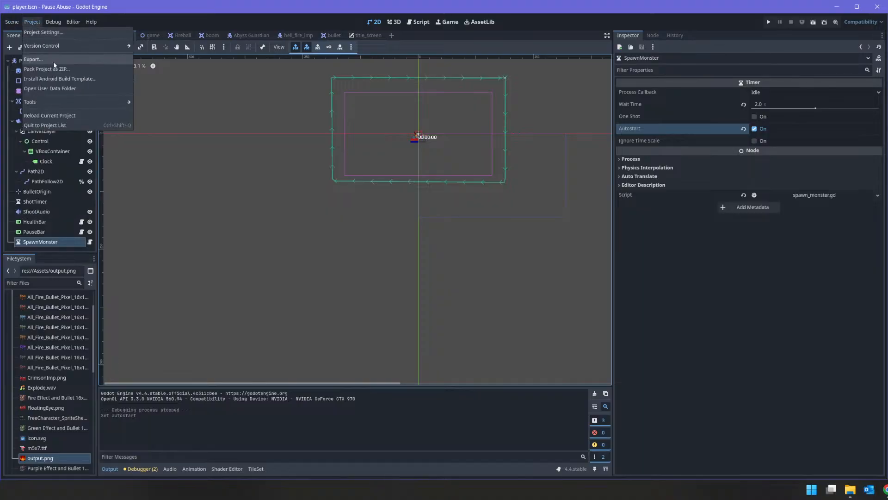
click(53, 62)
drag(824, 171, 391, 135)
click(434, 134)
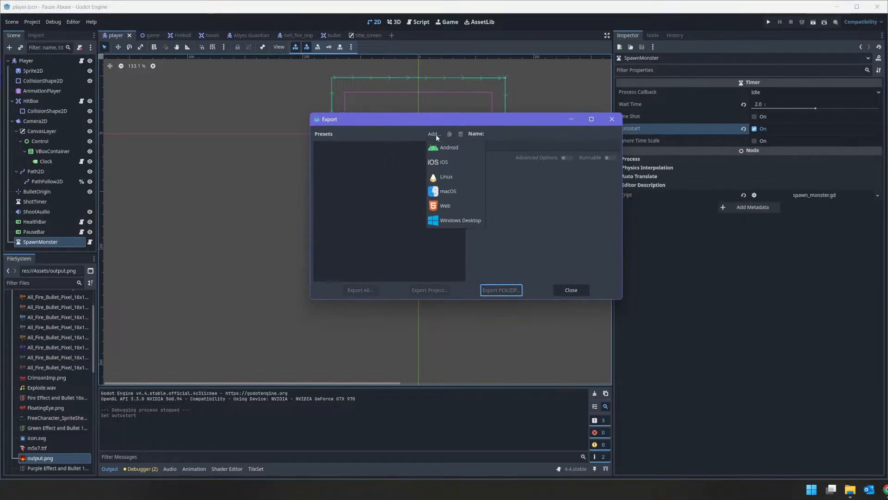
click(460, 207)
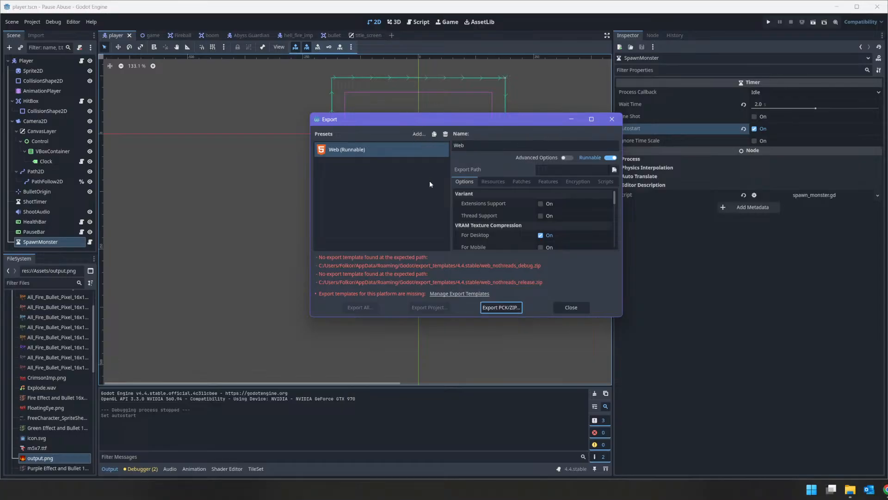
Download and install the missing 4.4.stable export templates from the best available mirror, then close the template manager
click(444, 293)
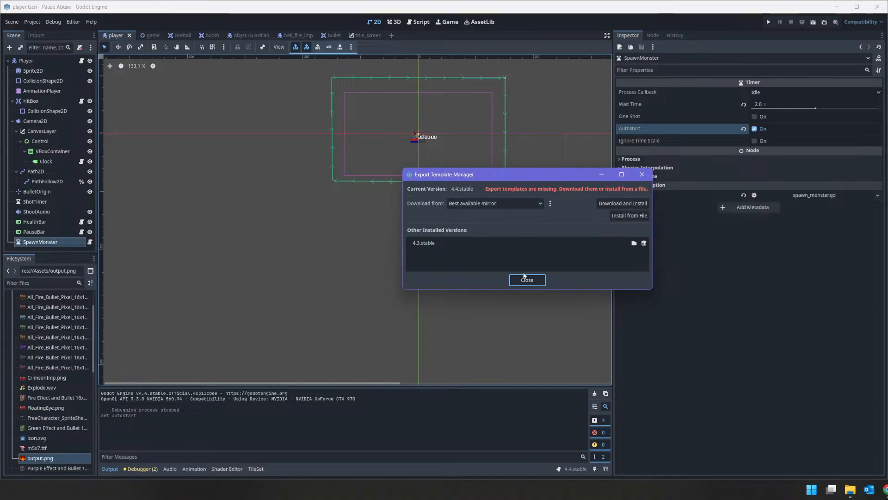
click(617, 203)
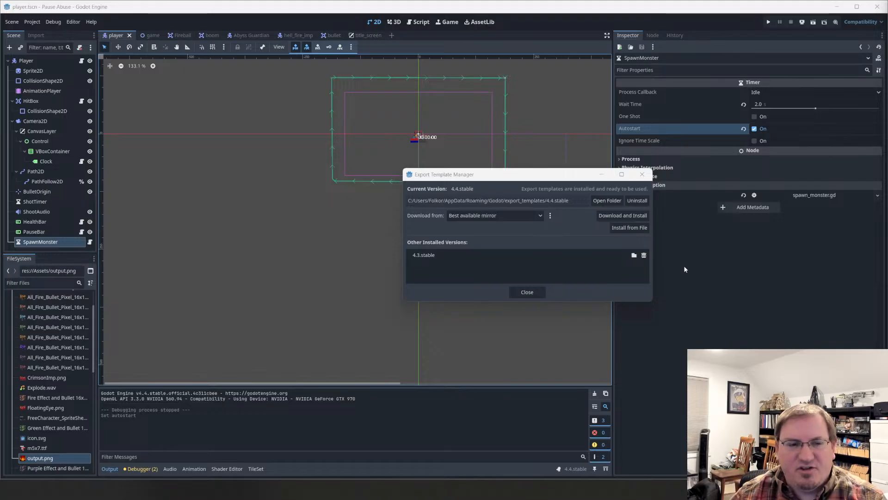
click(540, 293)
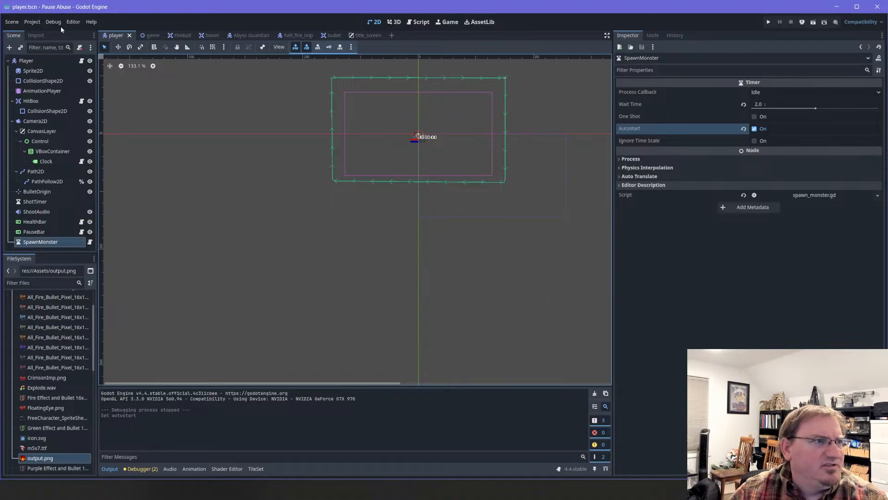
Reopen the project's export settings with the Web preset and move the window to a clear spot
click(33, 23)
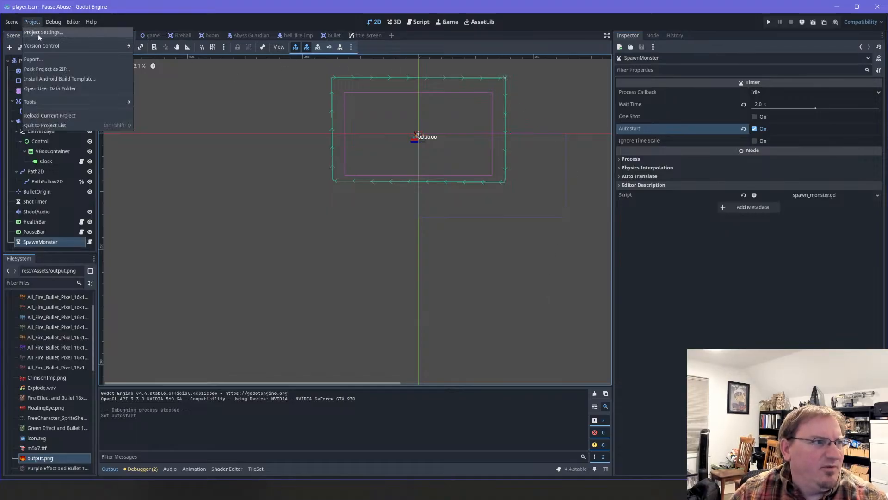
click(65, 59)
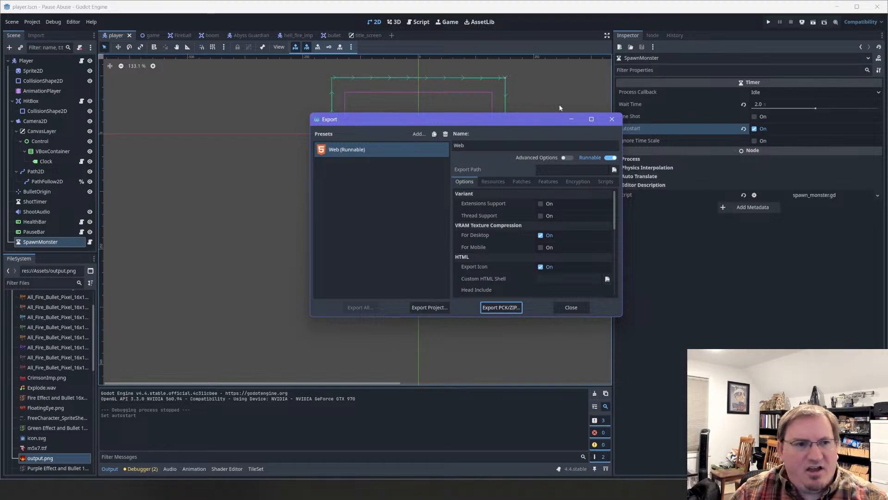
drag(498, 124, 434, 131)
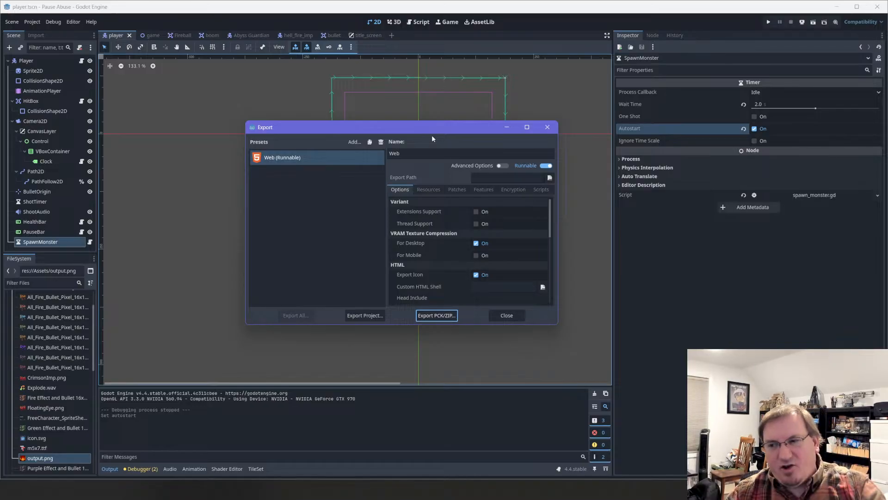